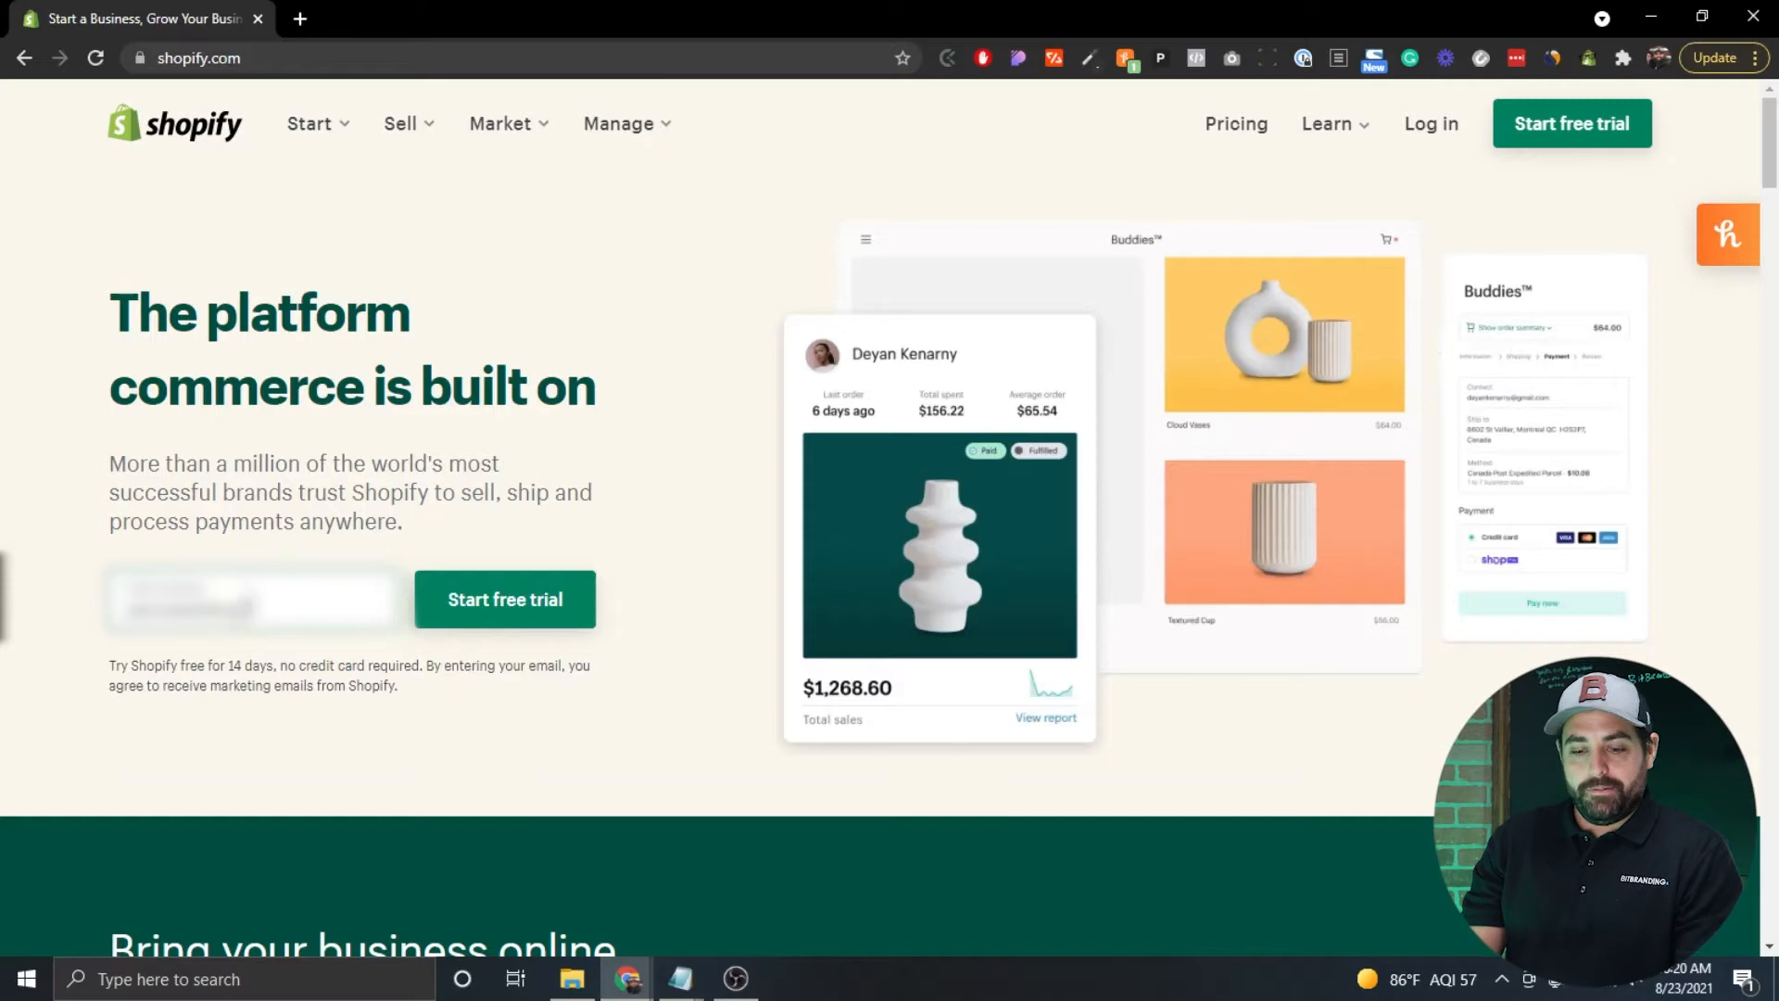
# Enter your e-mail address in the Start free trial field on the Shopify homepage.
pyautogui.write('nding')
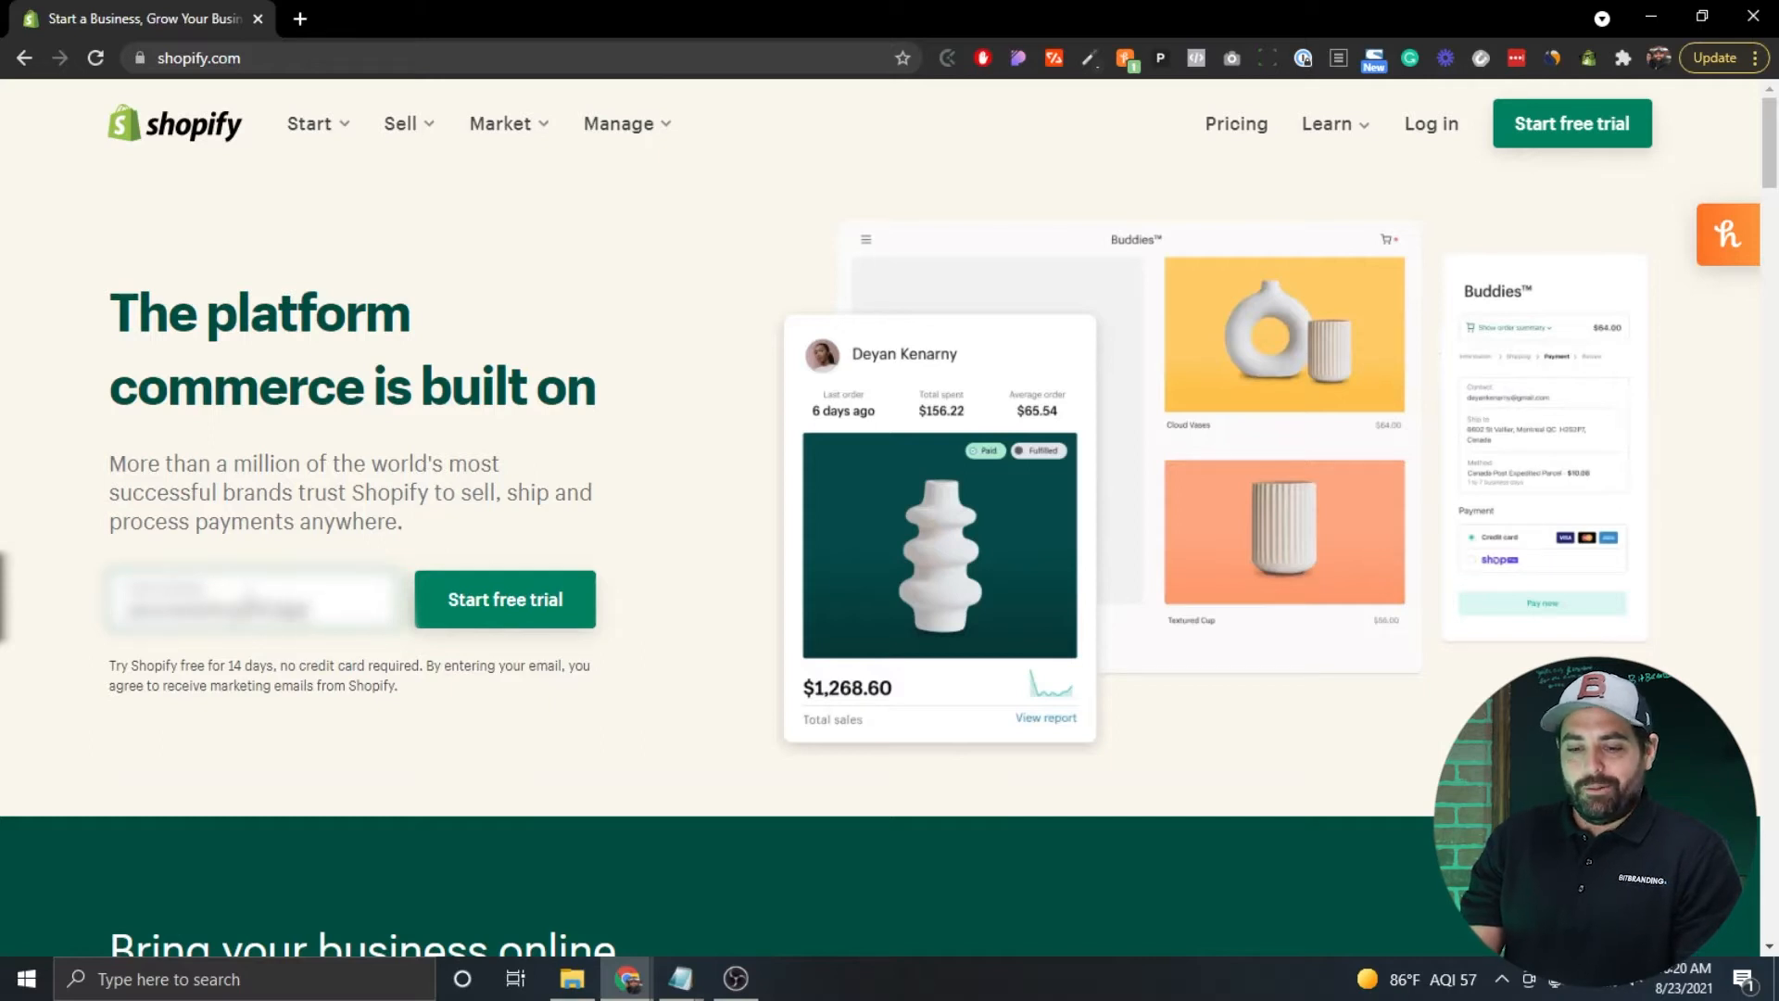
pyautogui.write('.com')
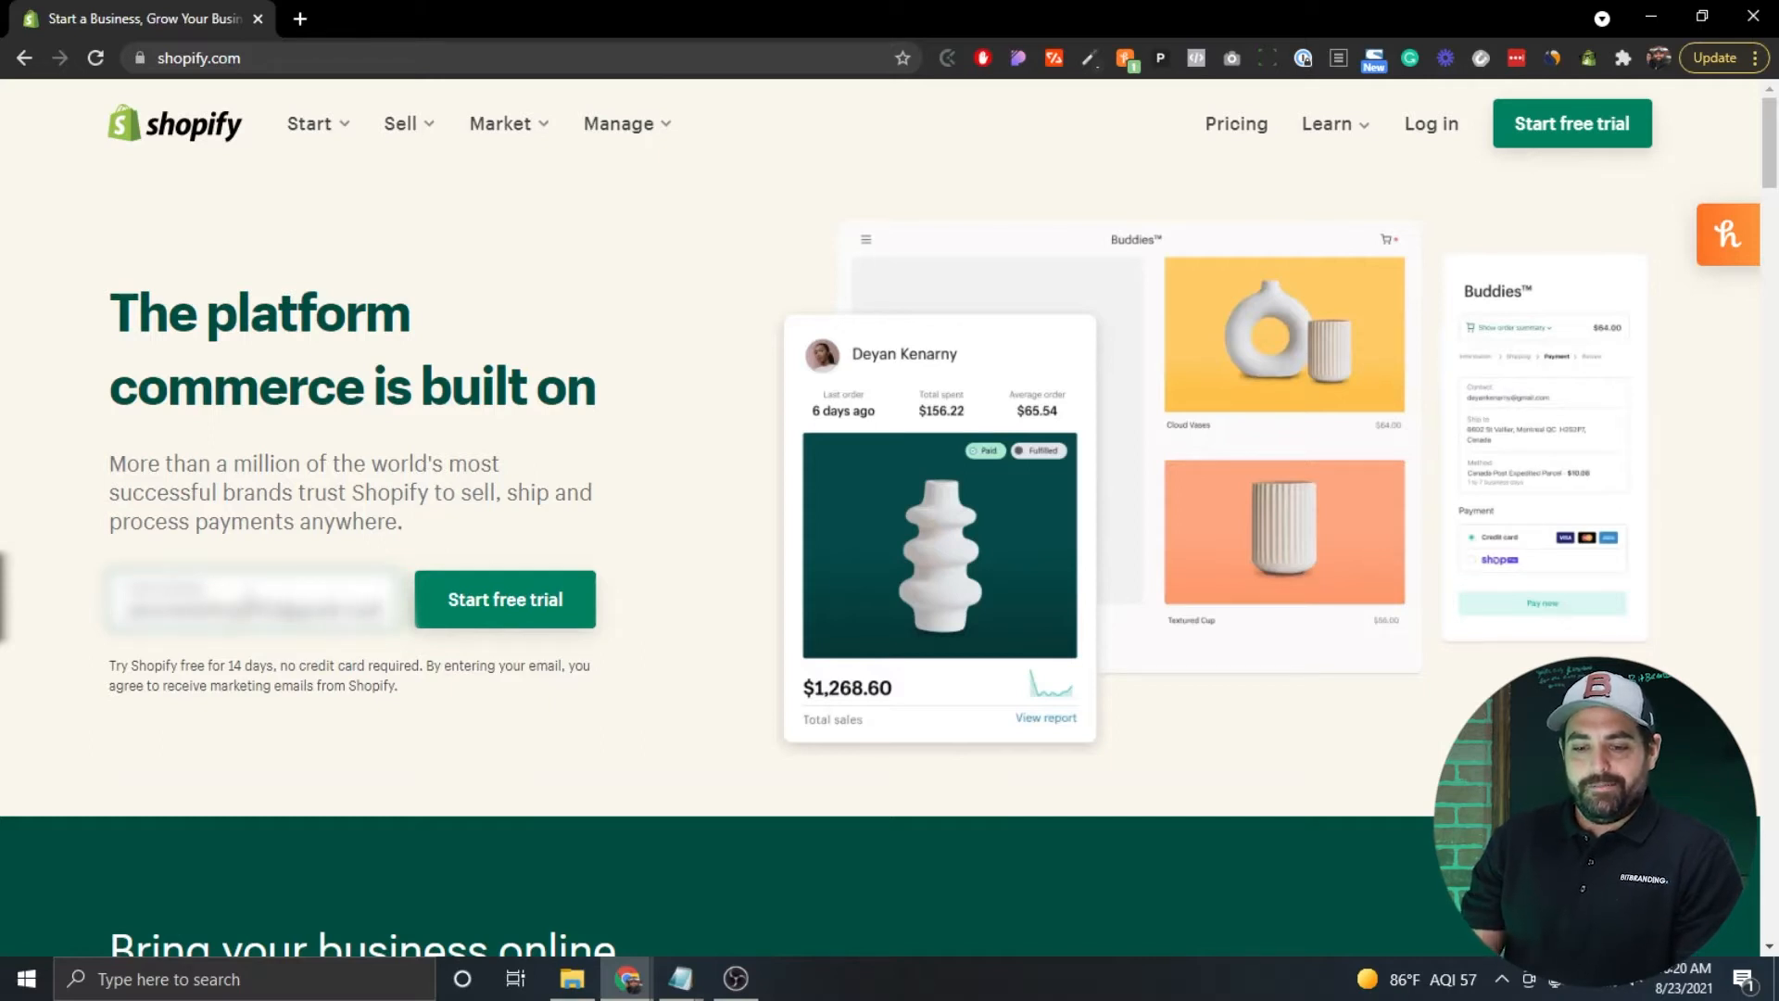
# Open the 14-day trial form, enter a password, and name the store 'test123456store'.
pyautogui.click(482, 610)
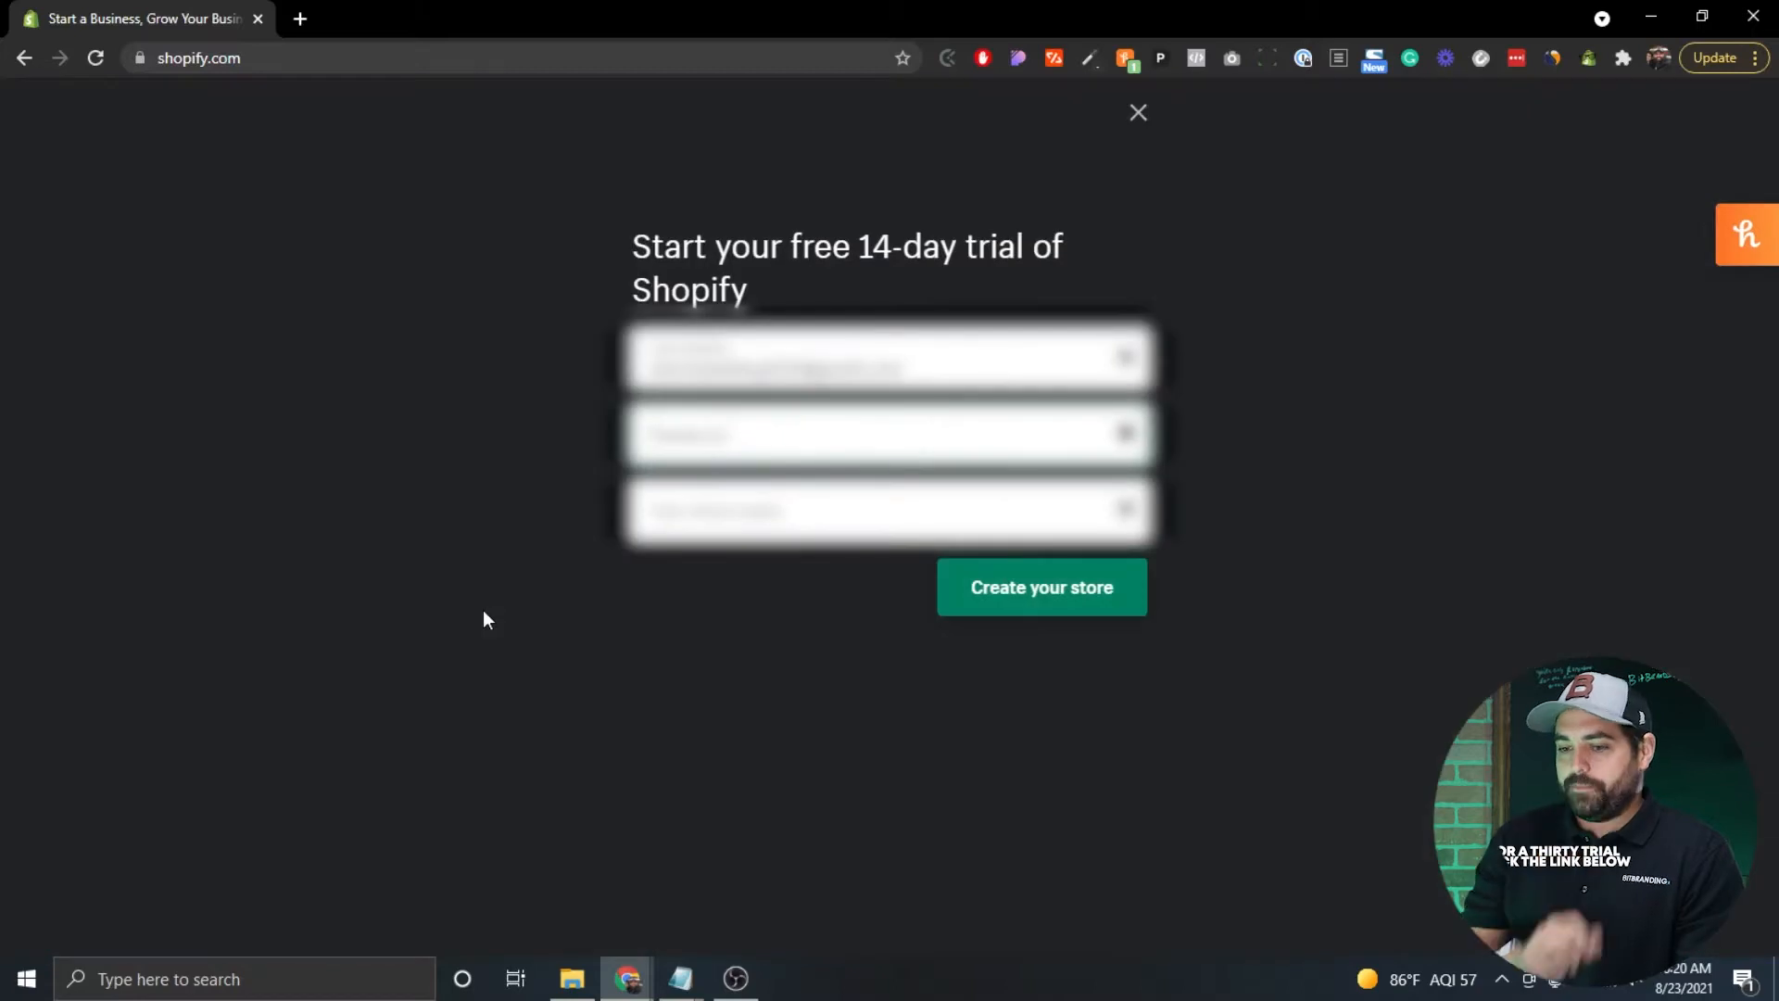
pyautogui.write('•')
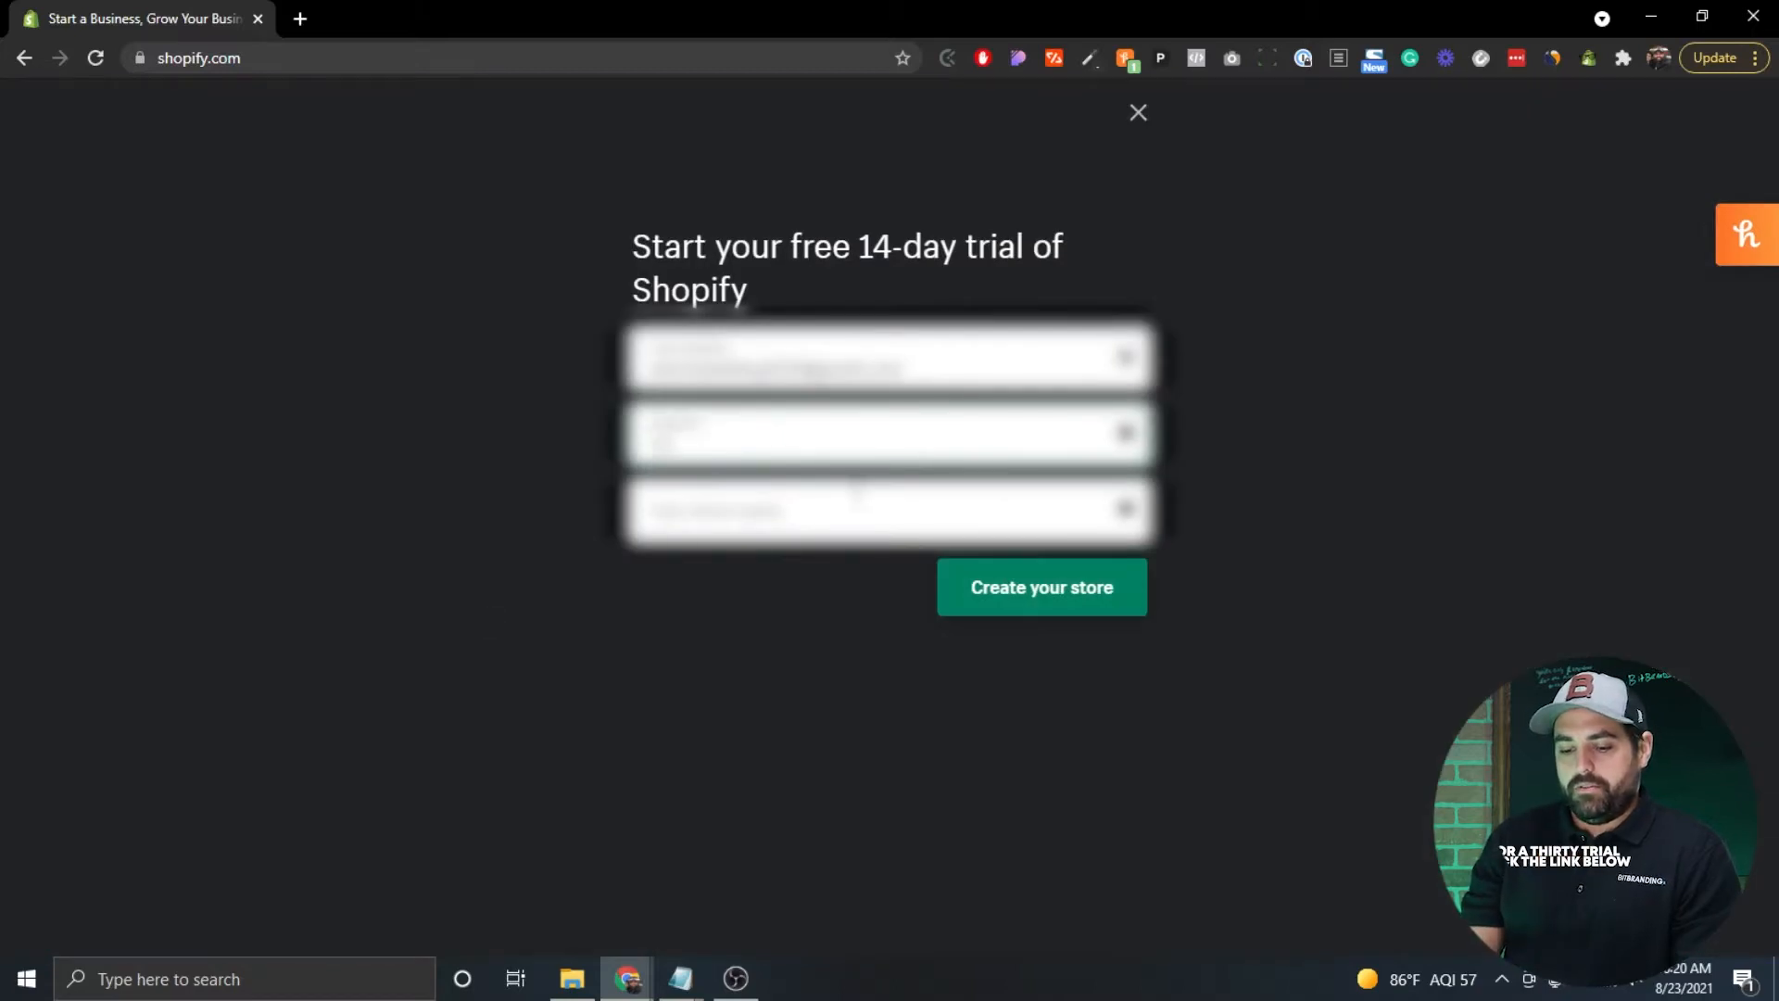
pyautogui.write('•')
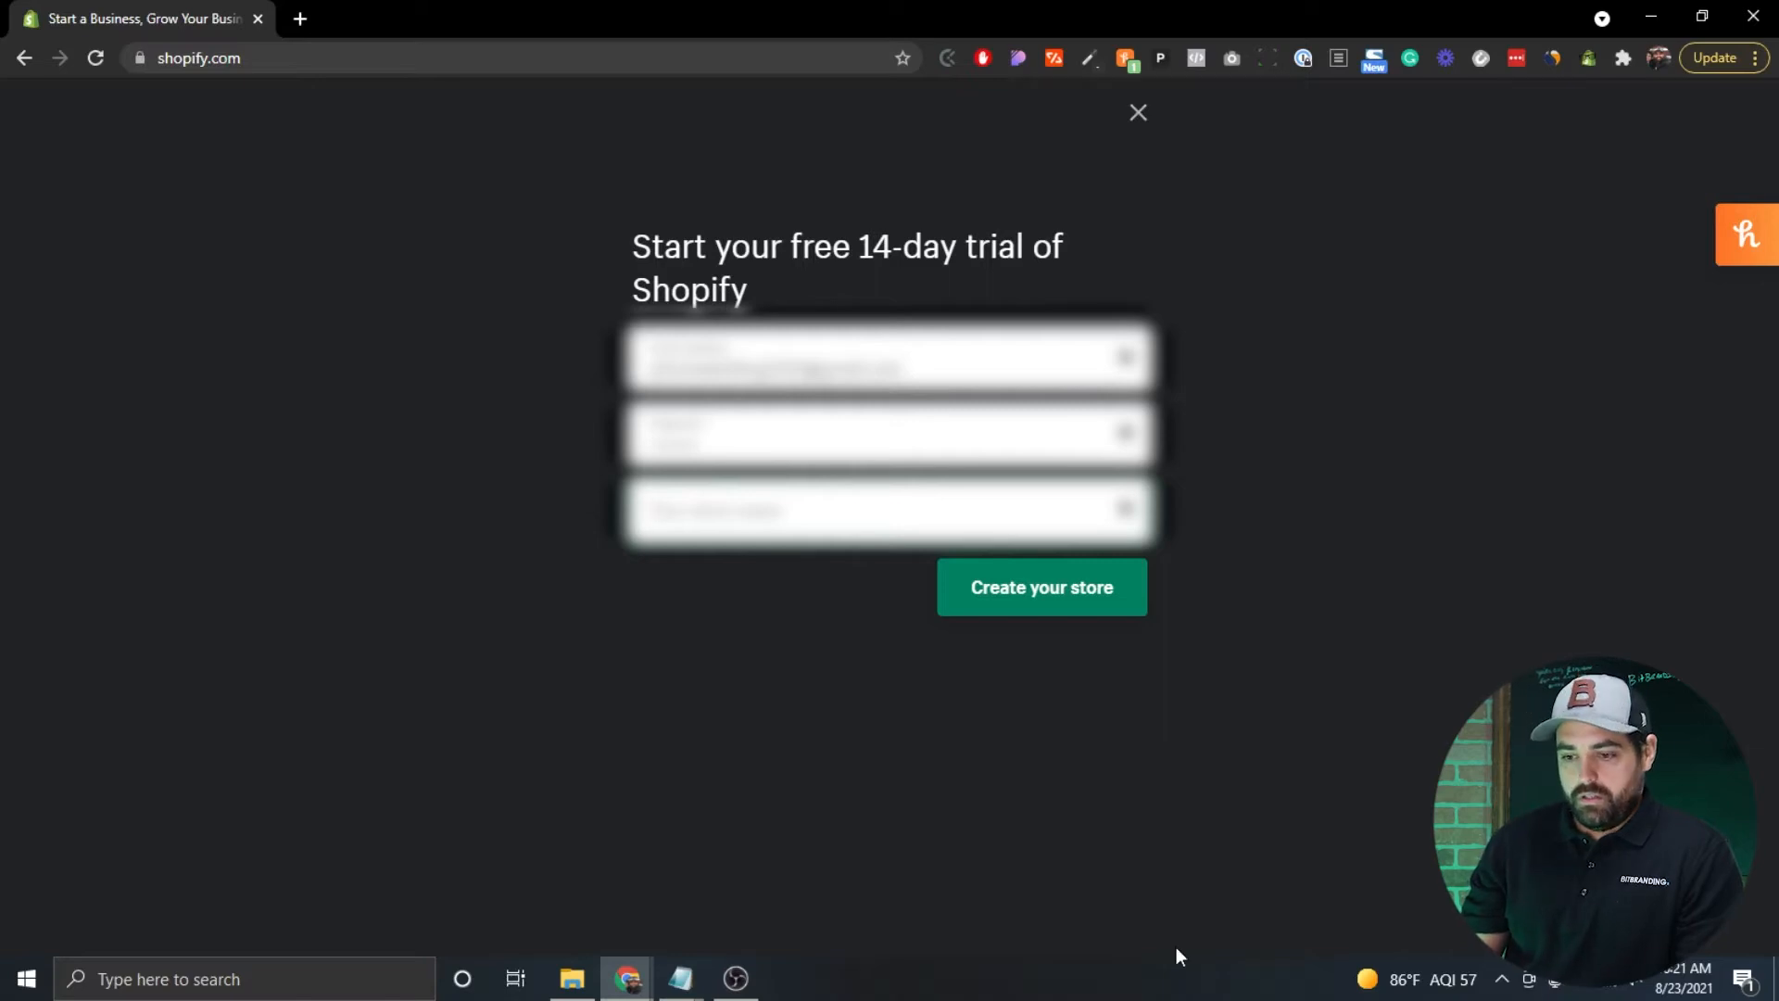
pyautogui.write('test')
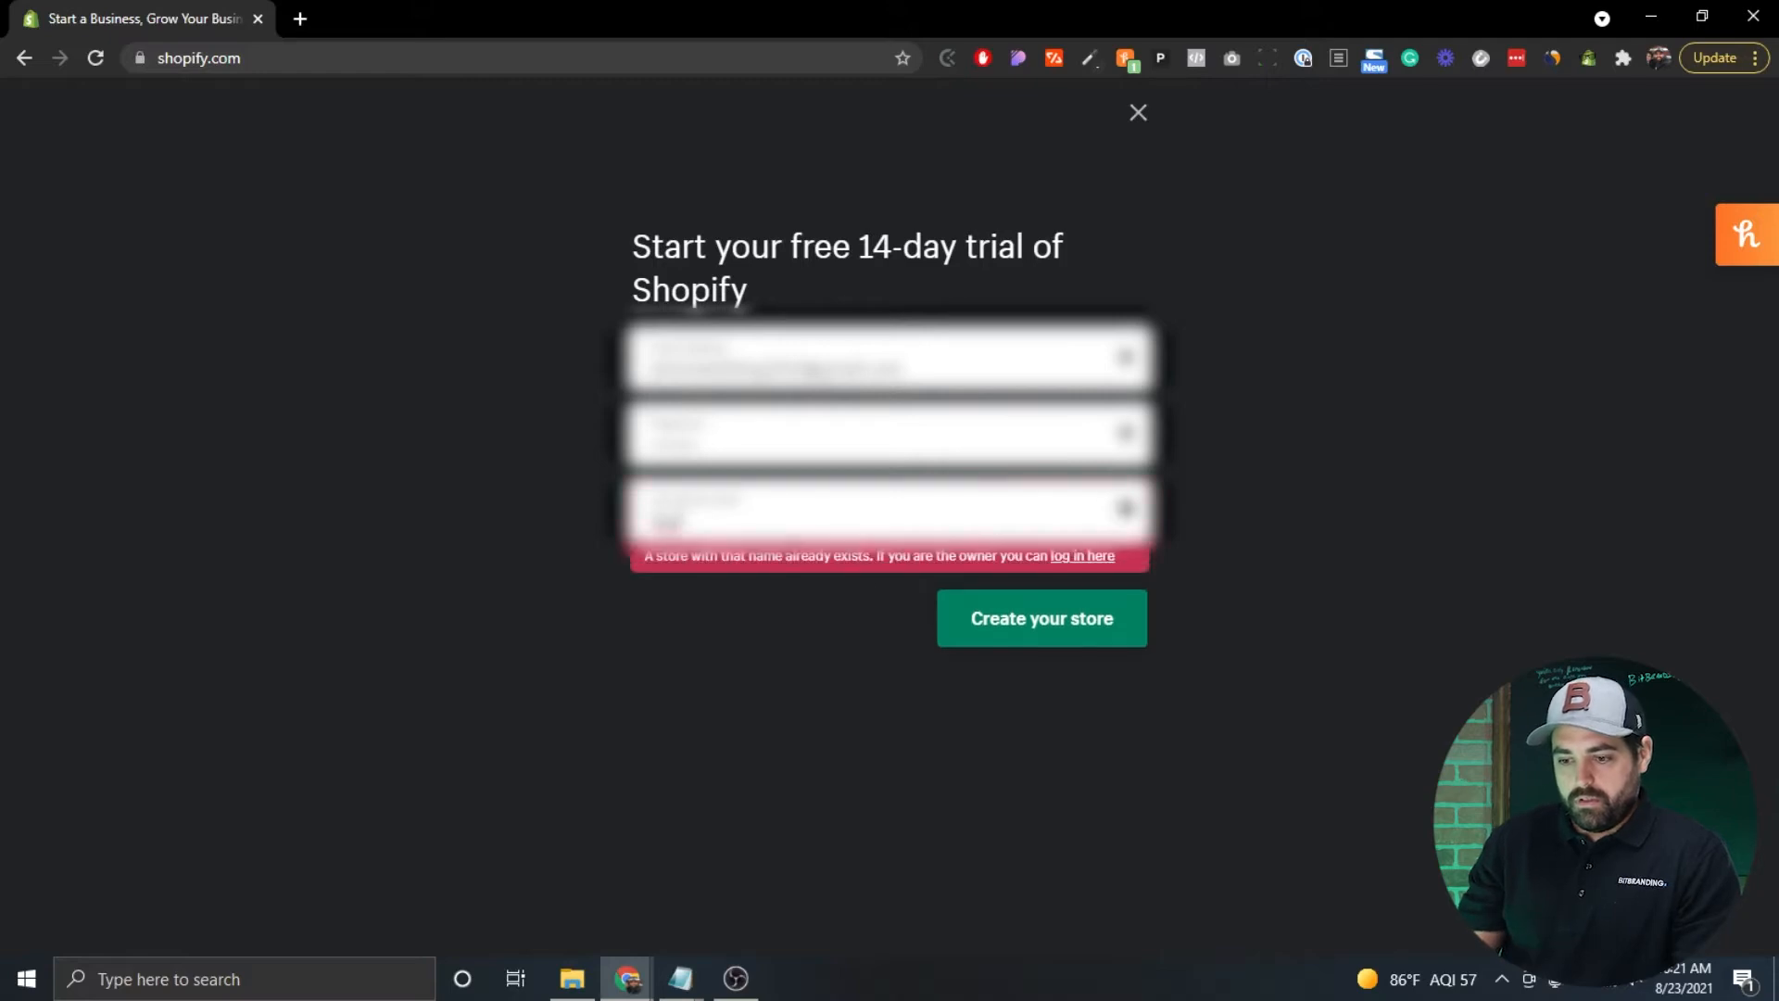
pyautogui.write('123')
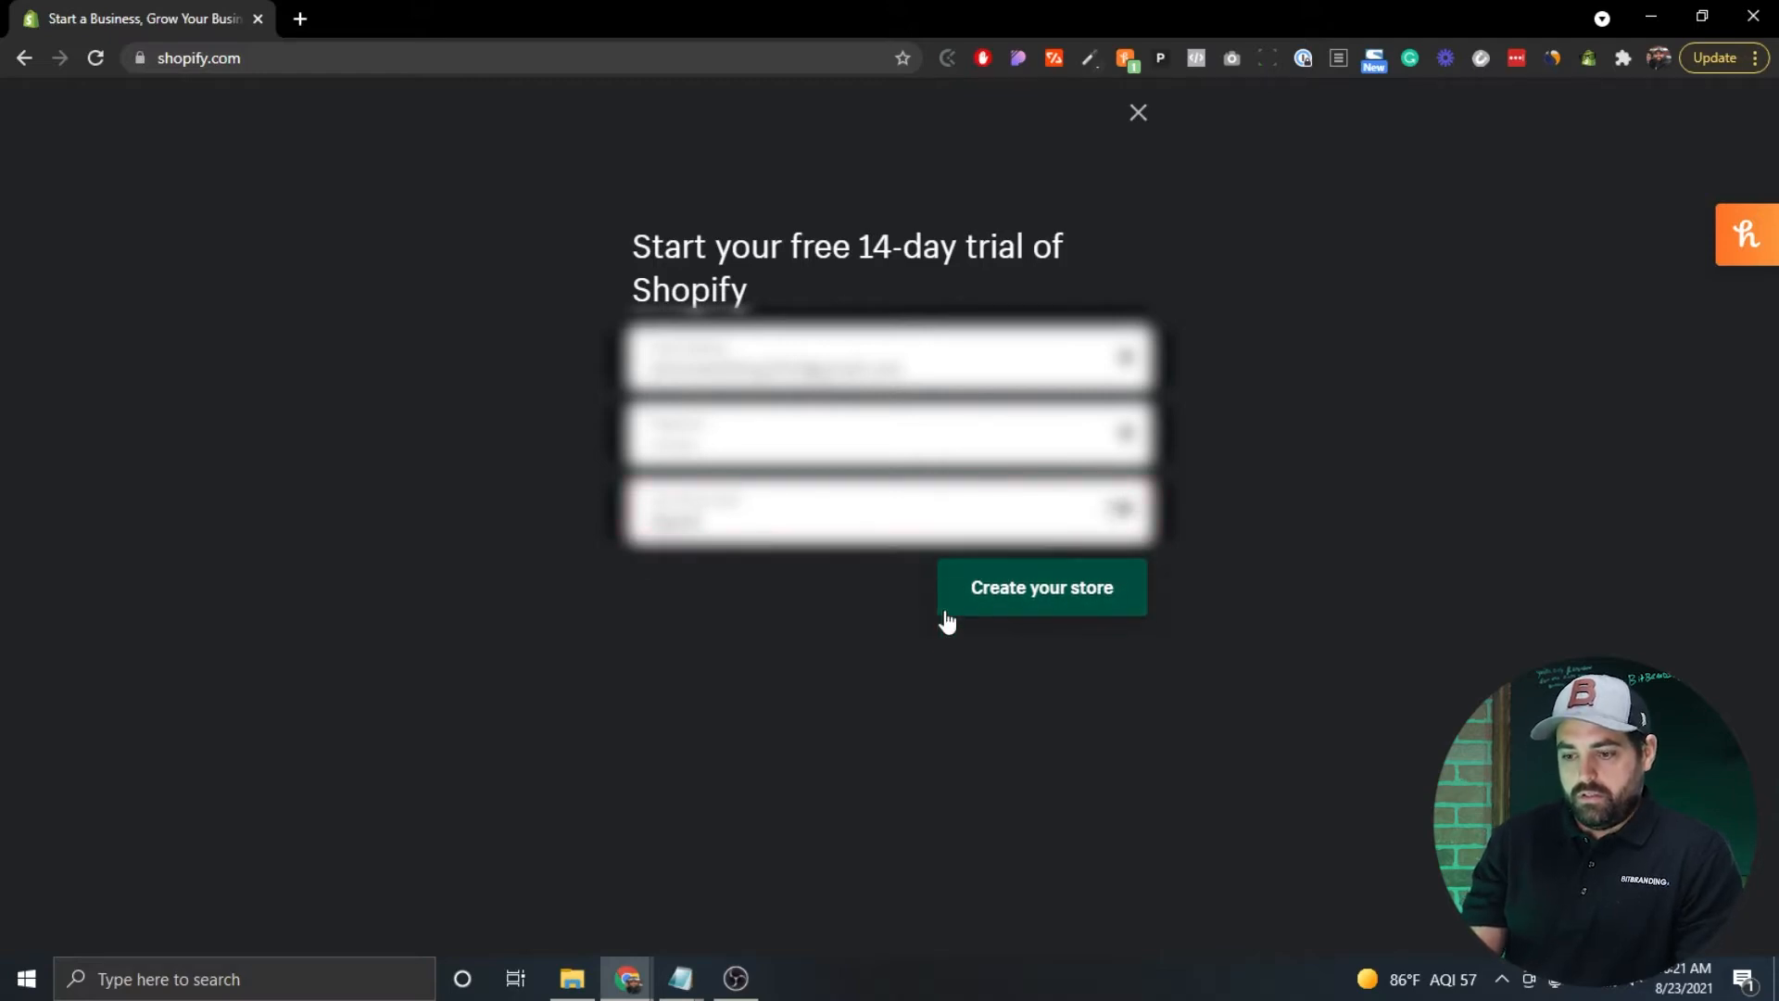
pyautogui.write('456')
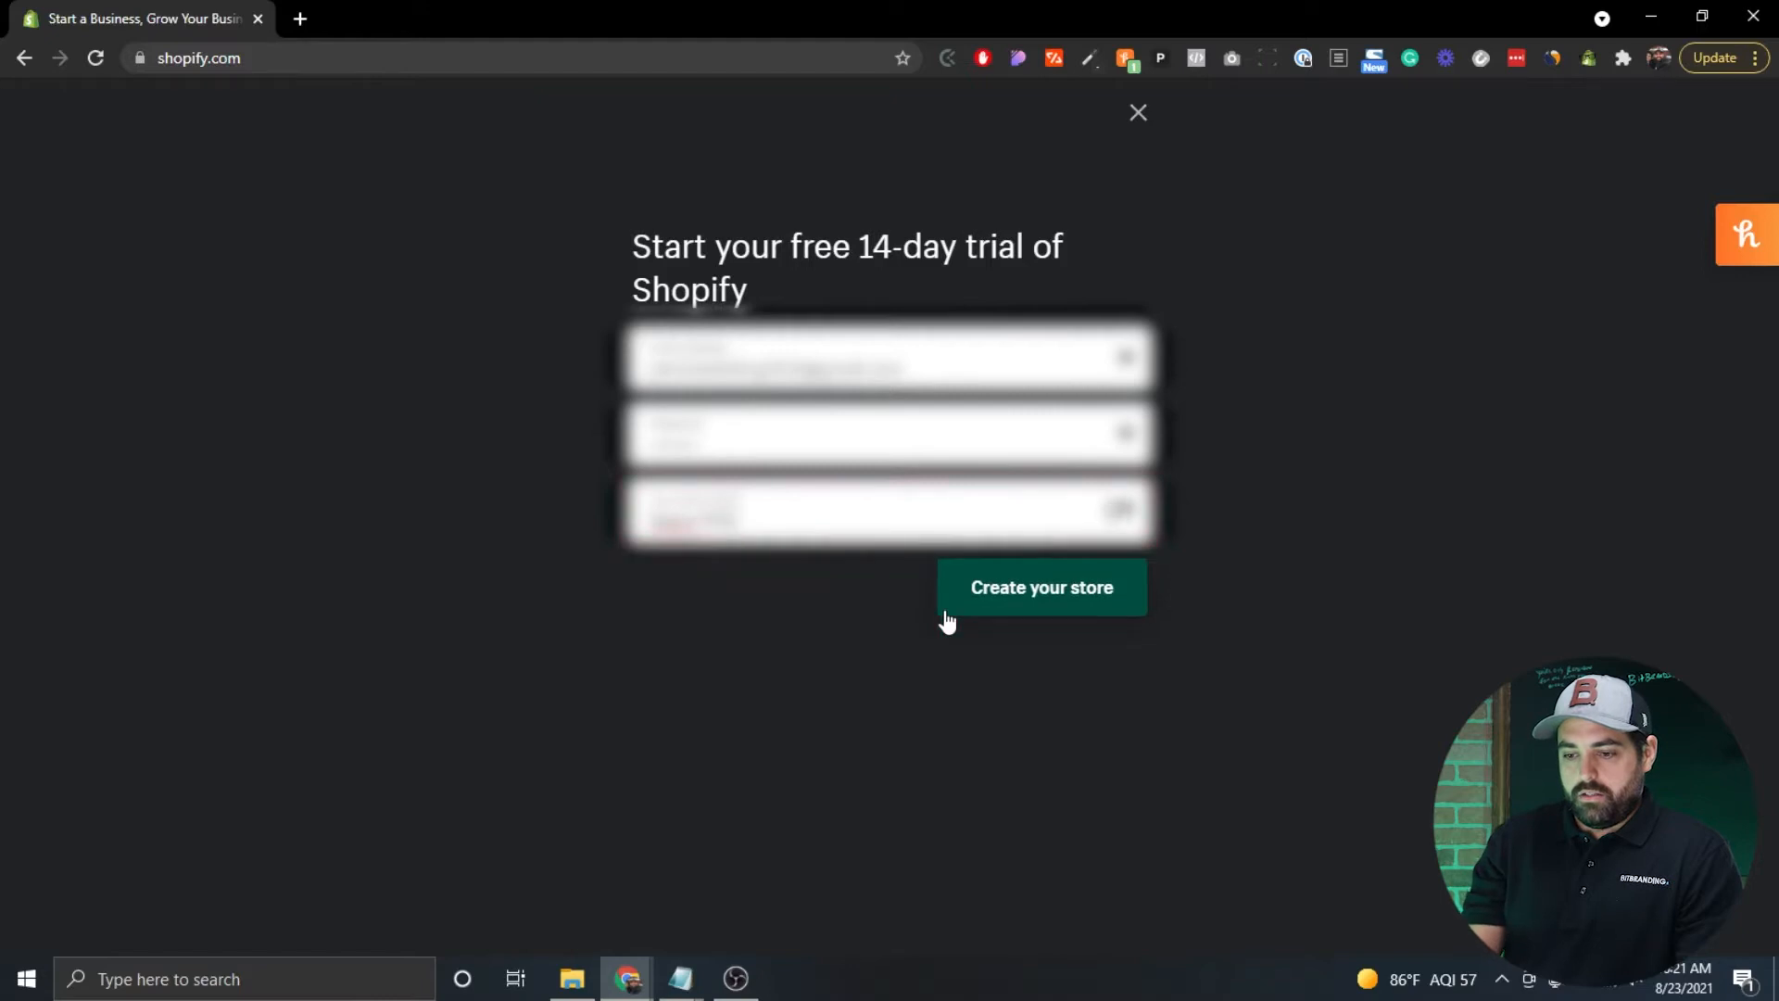
pyautogui.write('store')
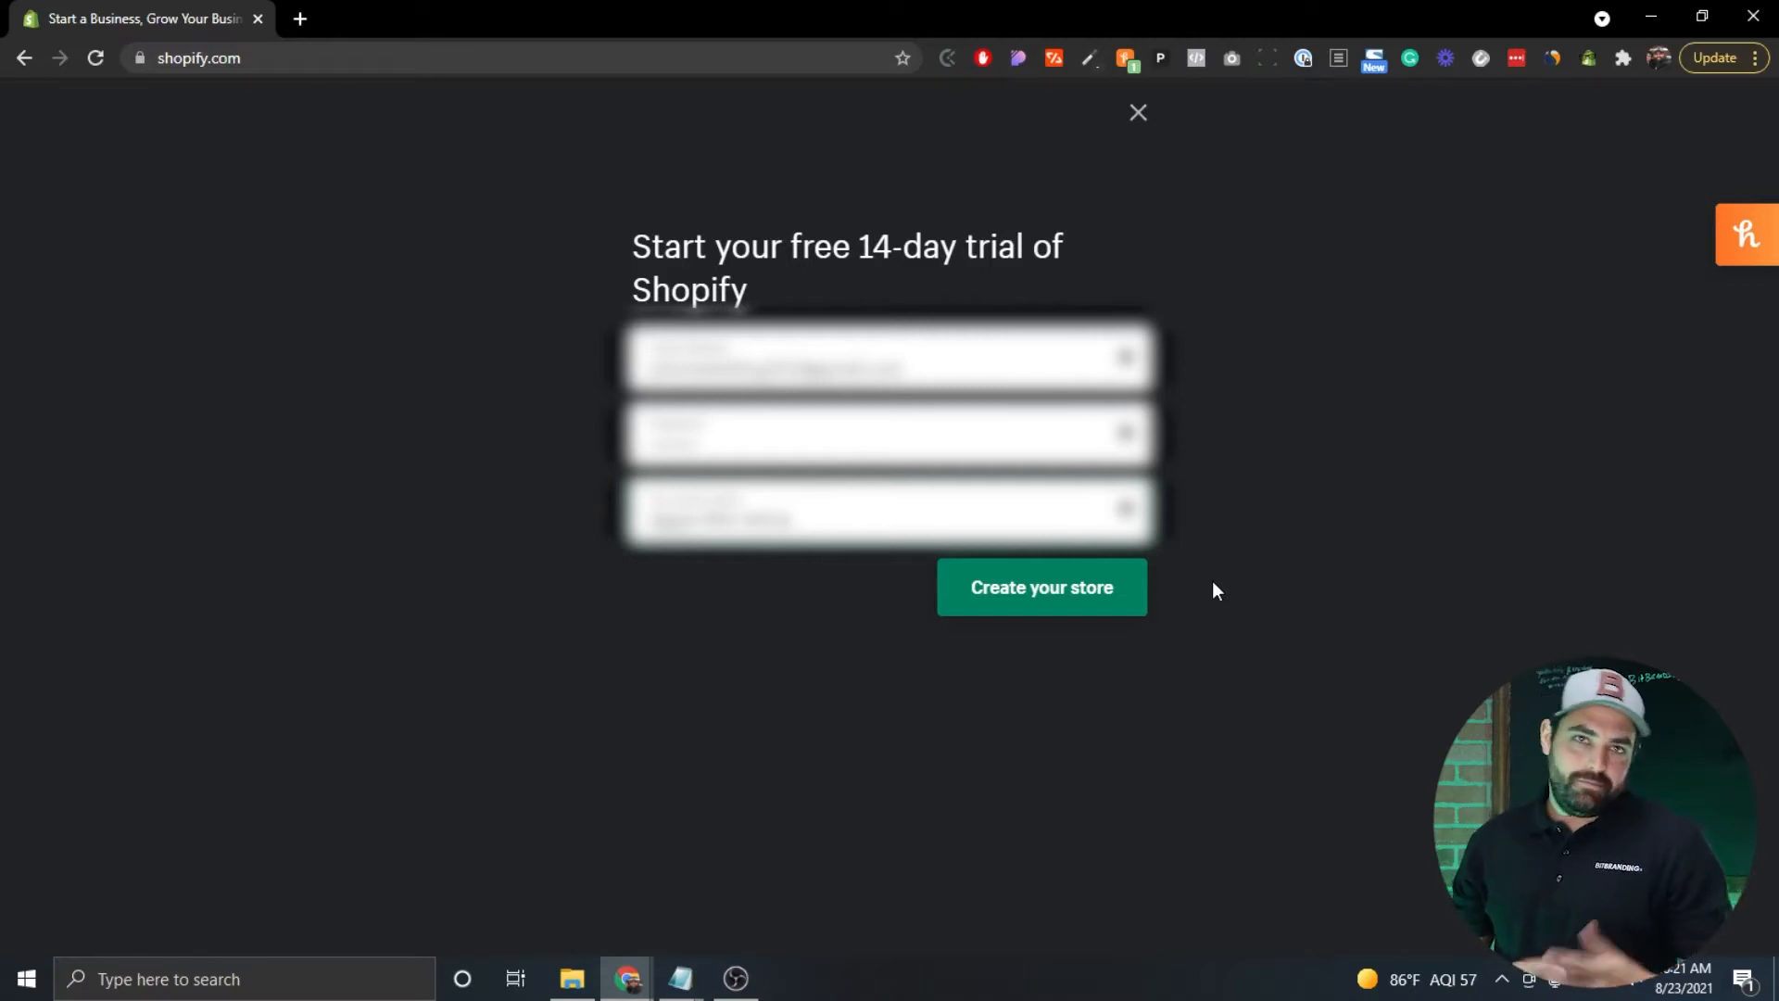
# Submit the signup with a unique store name using Create your store.
pyautogui.click(1042, 592)
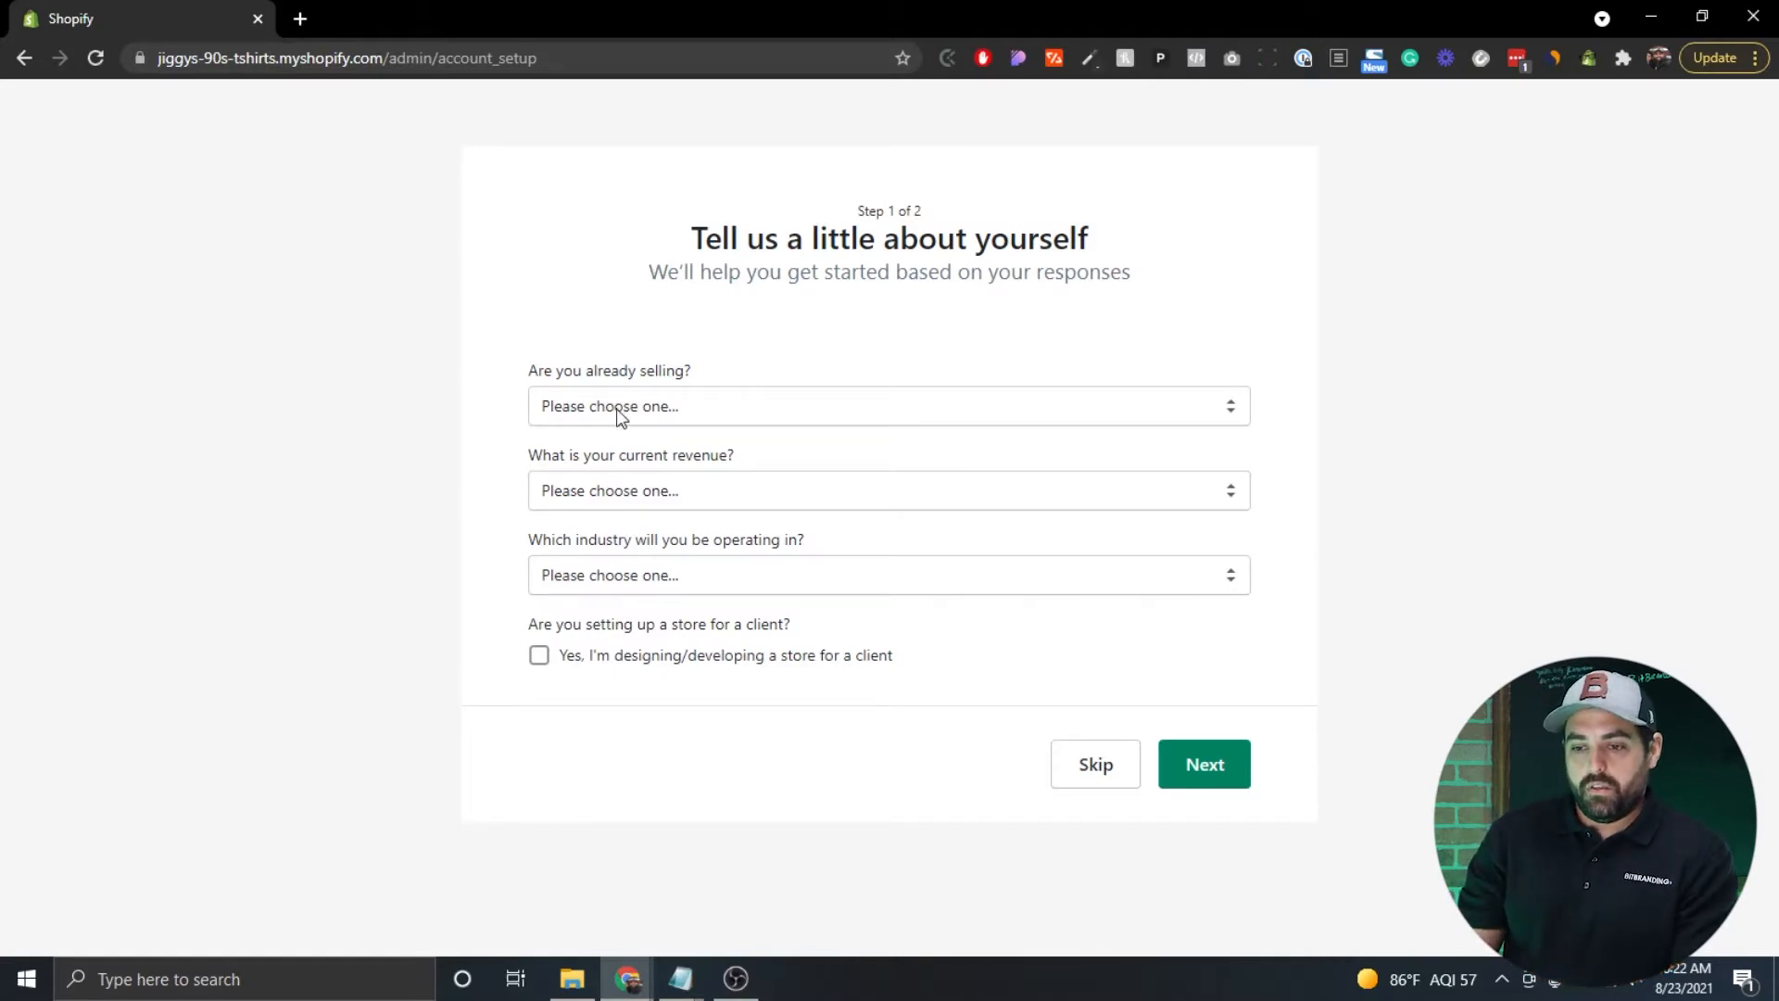
# Answer that you're not selling products yet and aren't sure where else to sell.
pyautogui.click(746, 404)
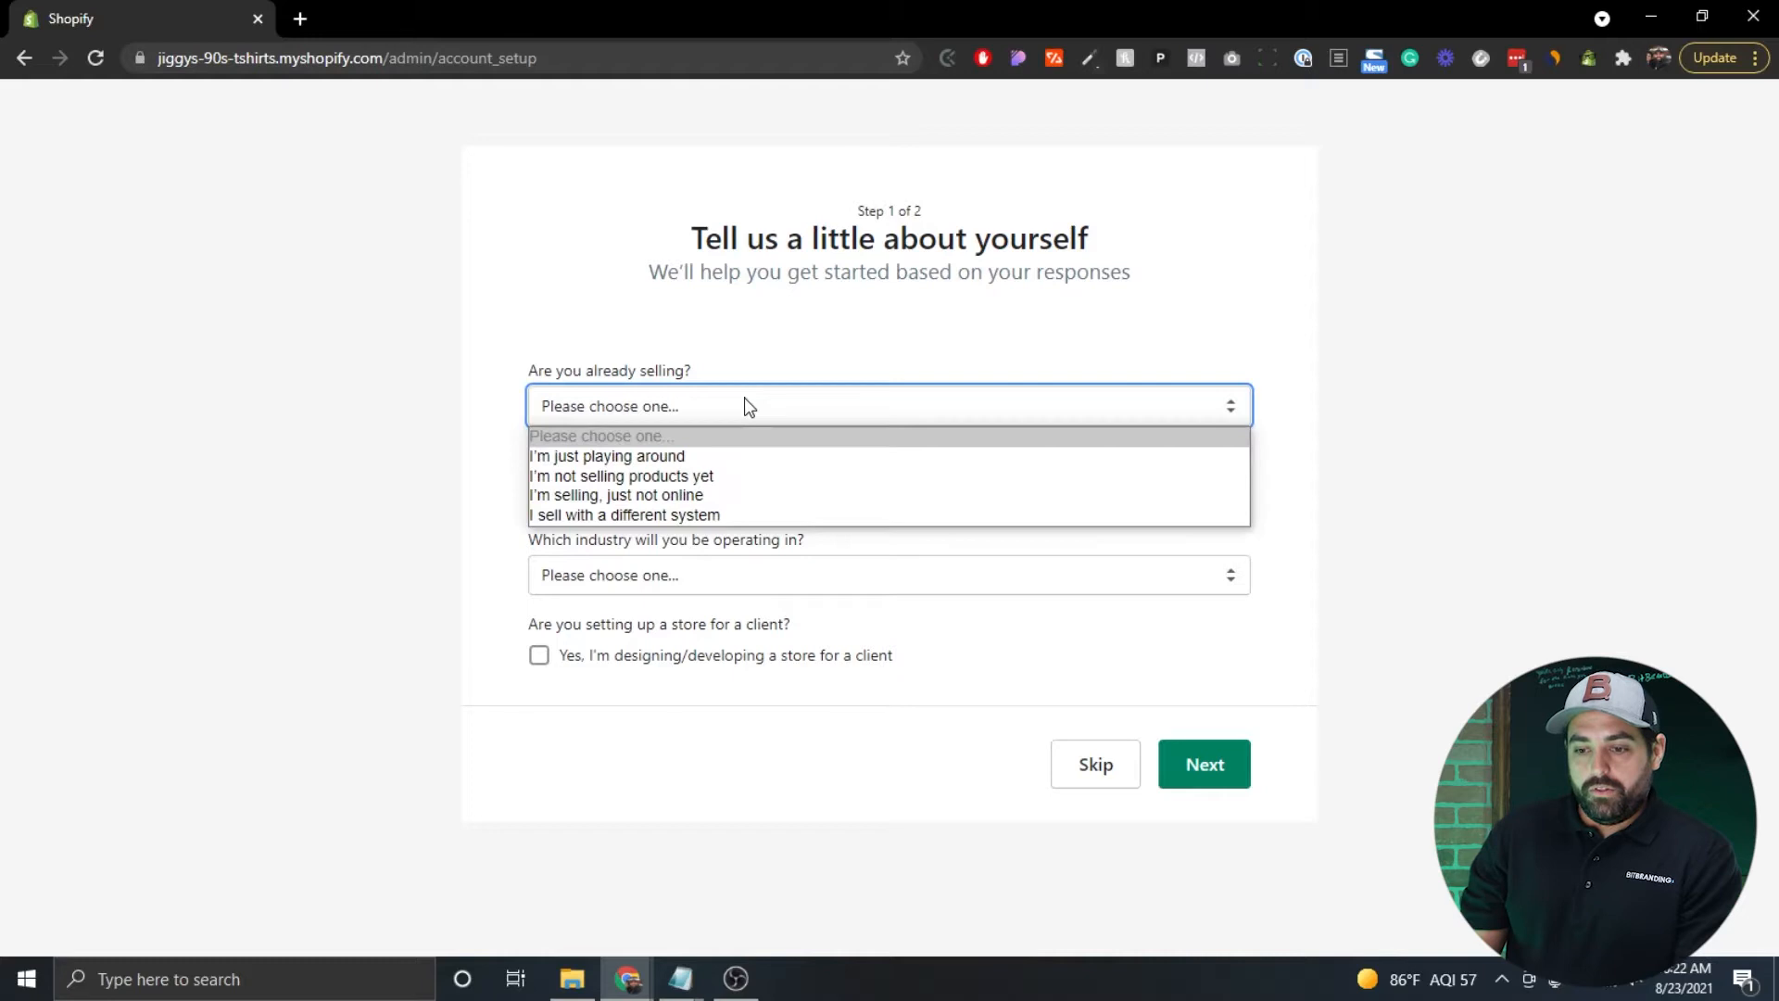
pyautogui.click(663, 475)
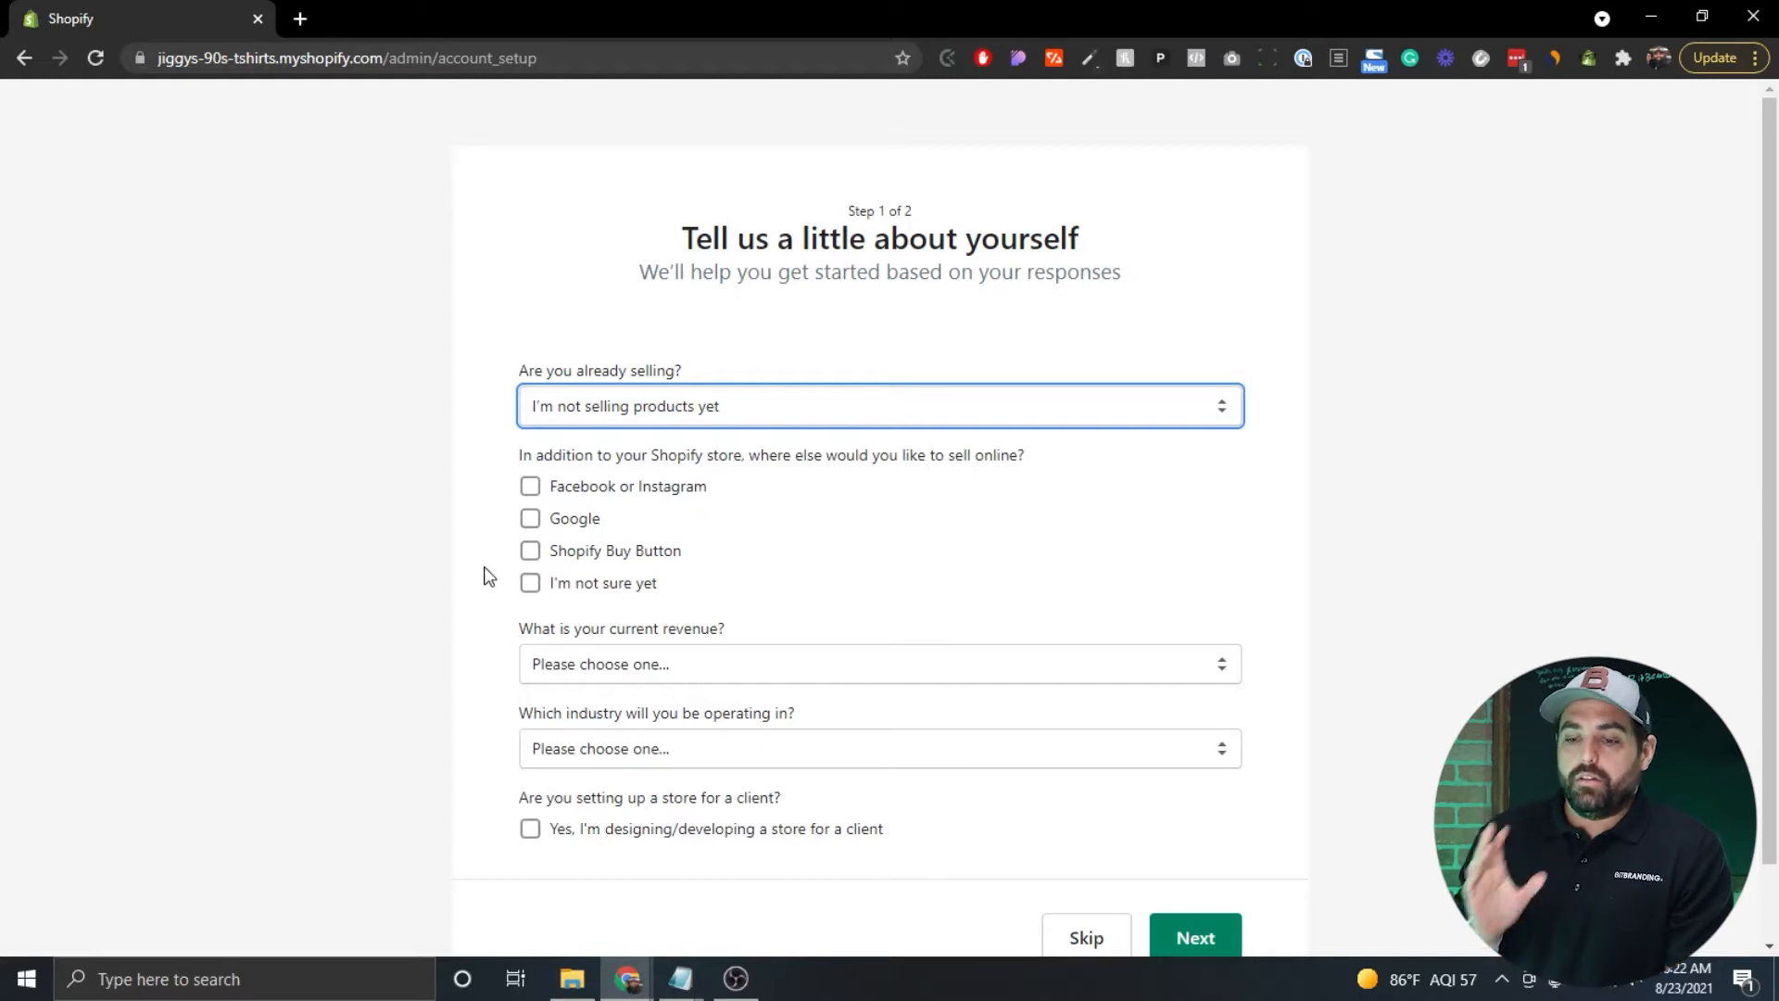
pyautogui.click(531, 489)
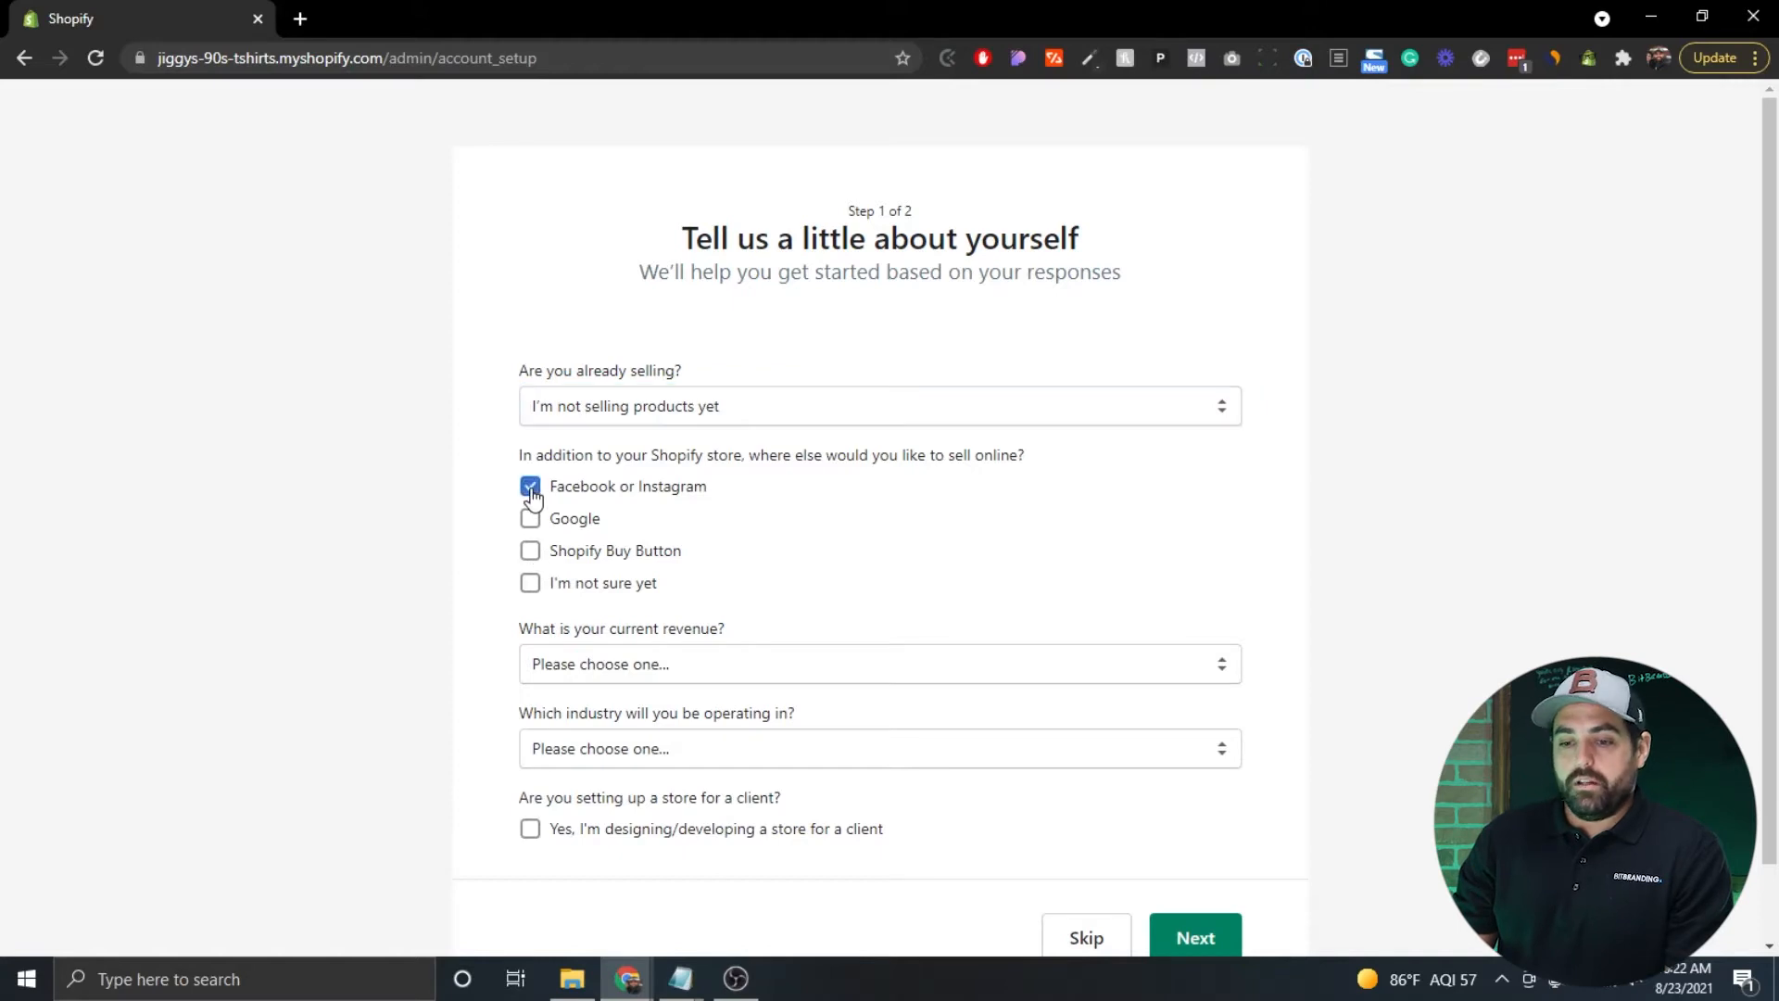
pyautogui.click(531, 491)
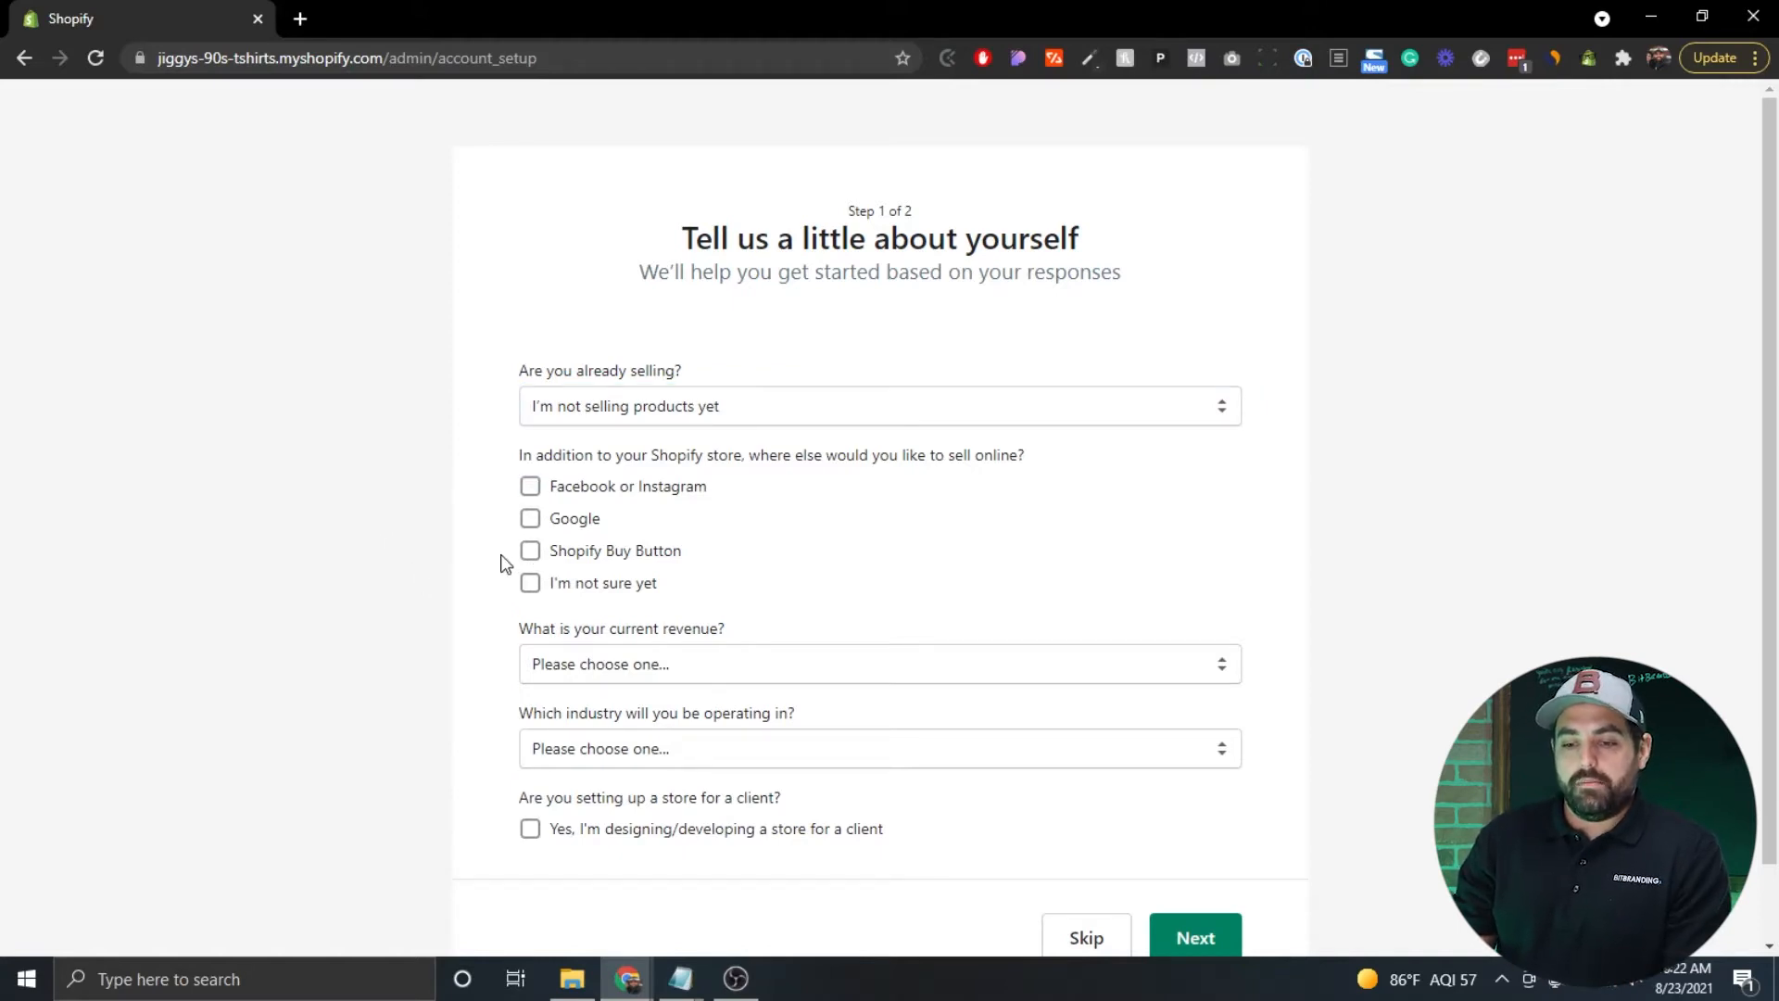
pyautogui.click(530, 586)
pyautogui.scroll(-1, 484, 567)
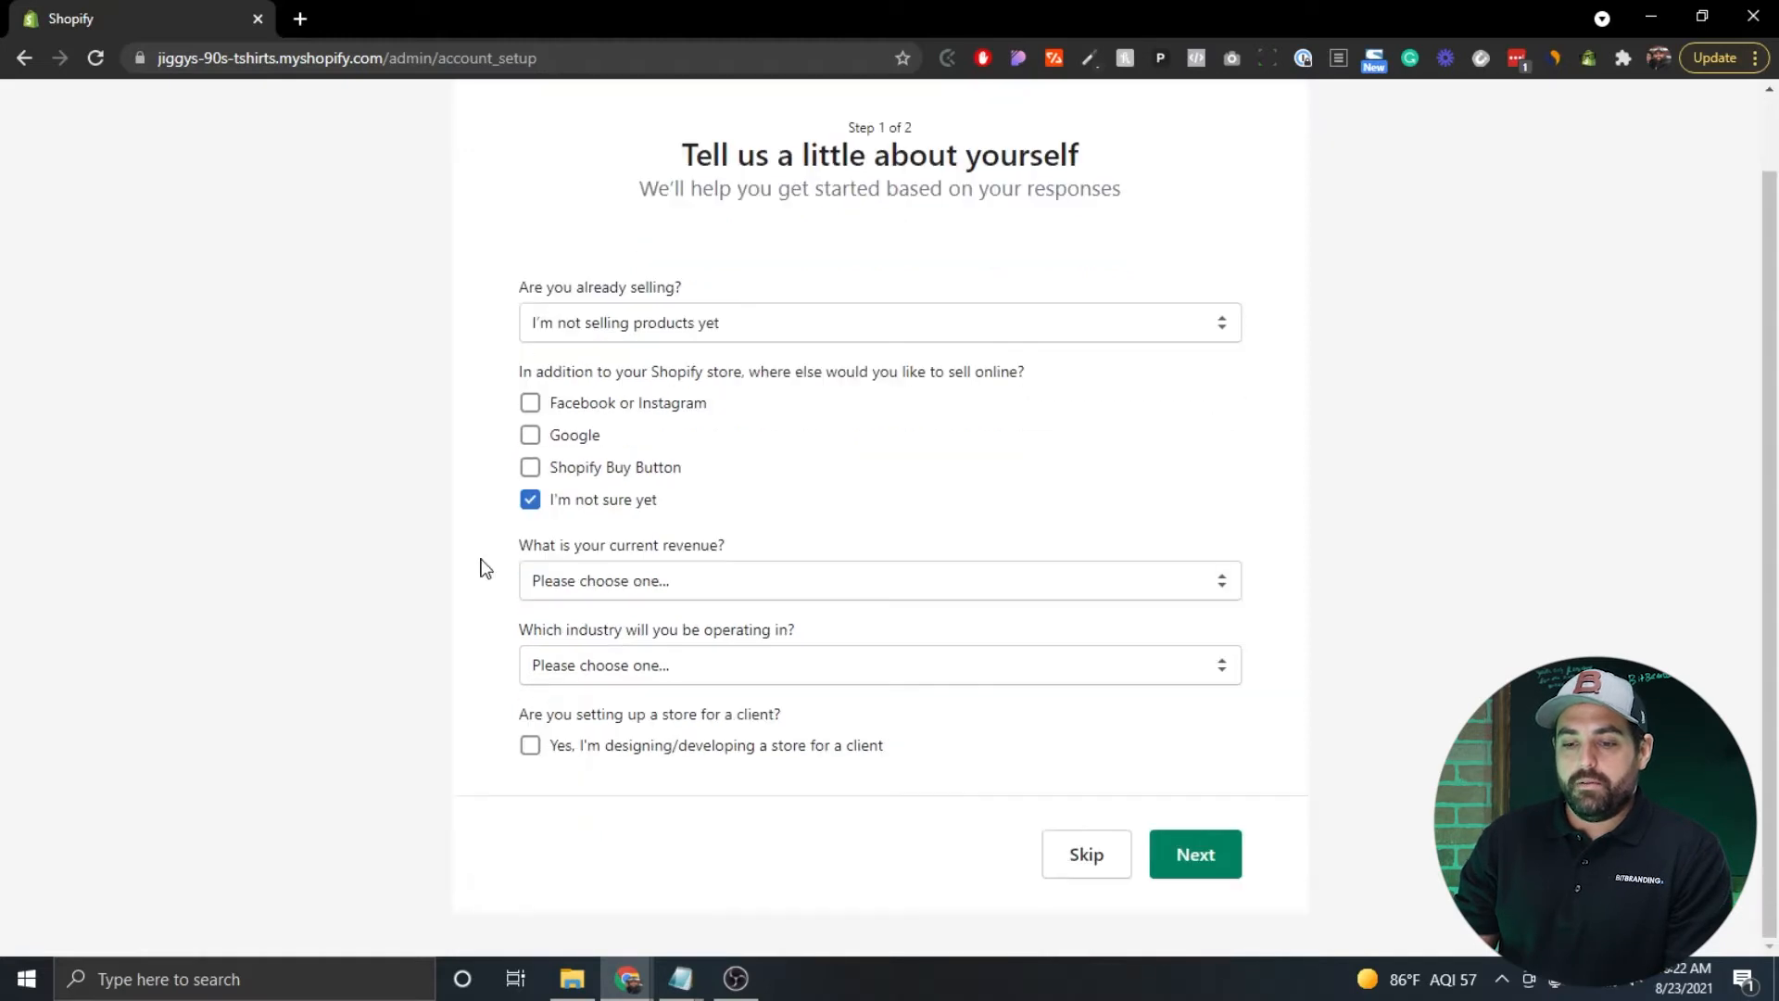
# Choose $0 USD current revenue and the Clothing industry, and submit step 1.
pyautogui.click(728, 584)
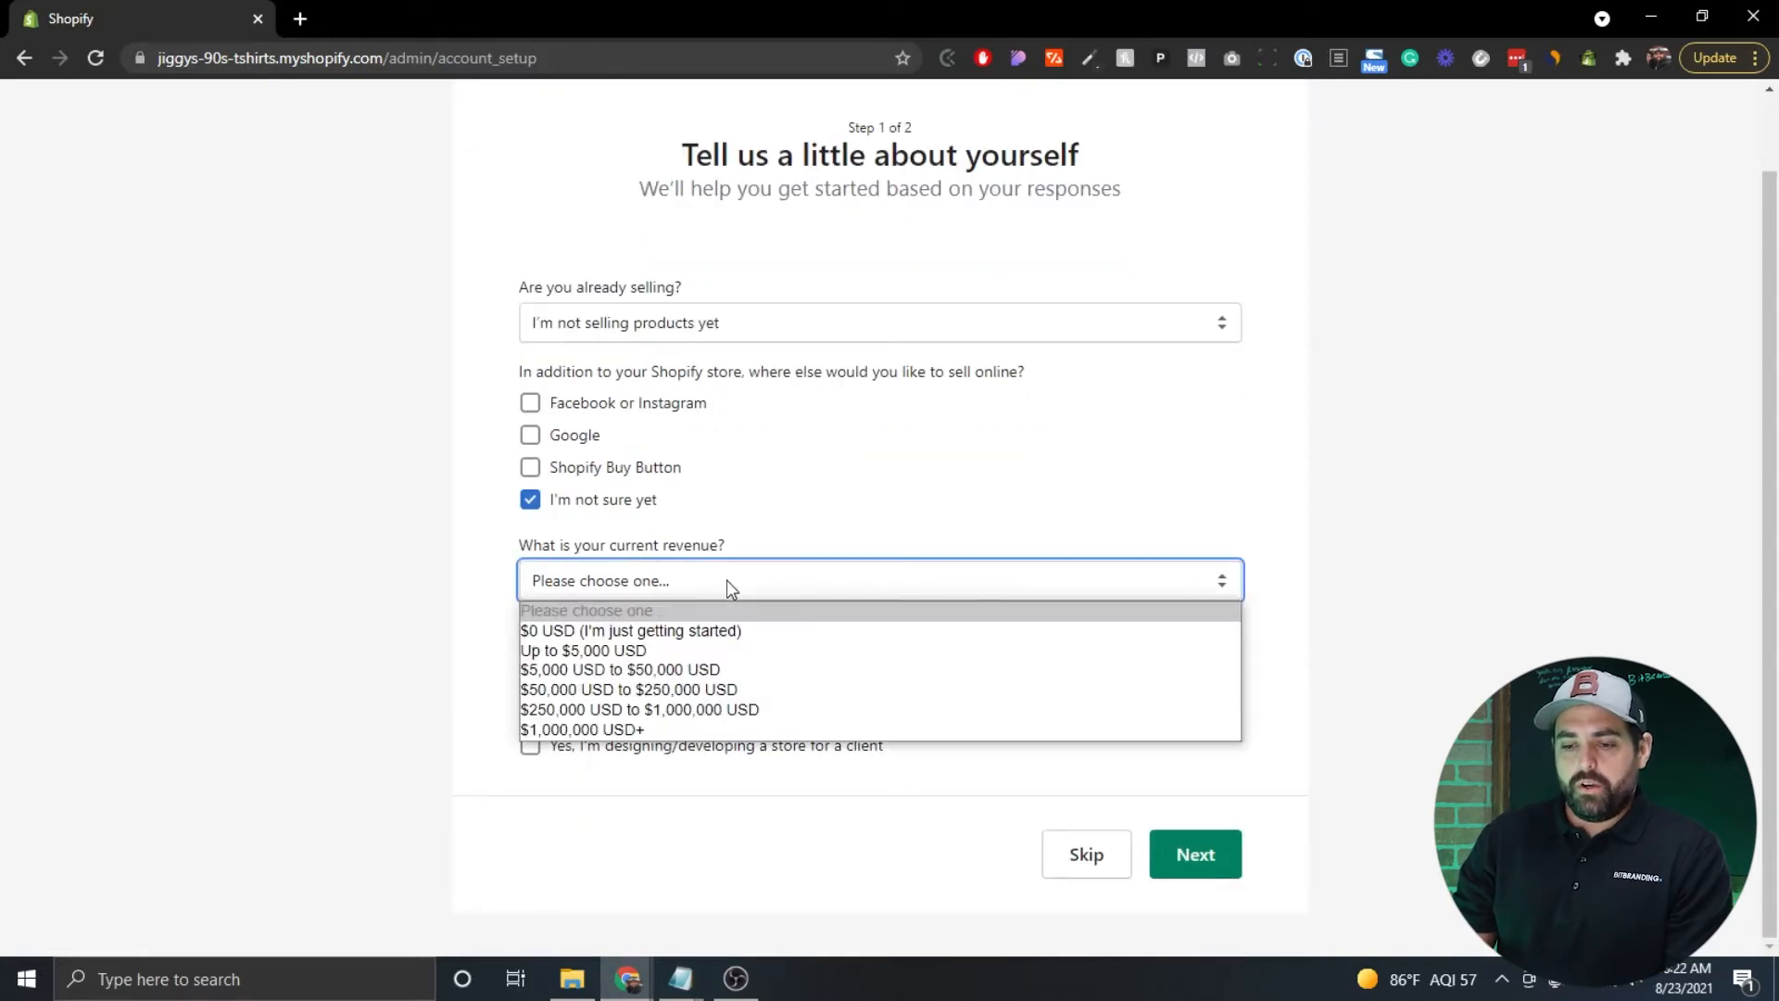
pyautogui.click(639, 631)
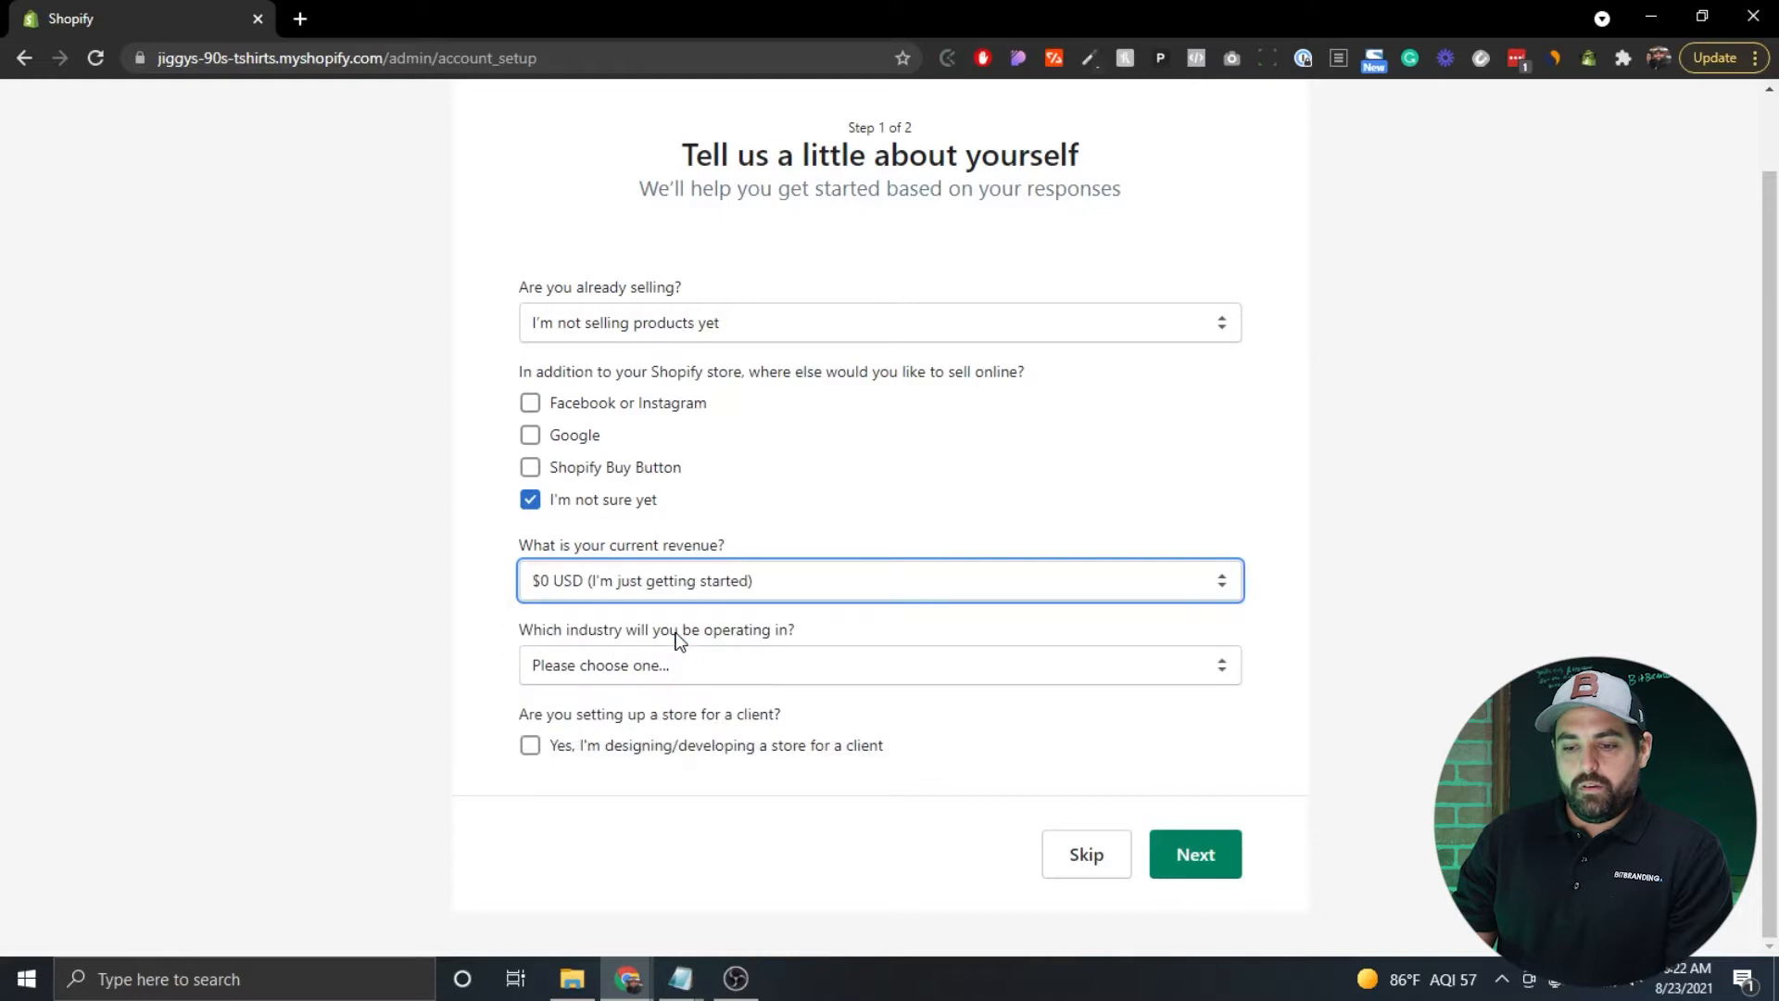
pyautogui.click(734, 668)
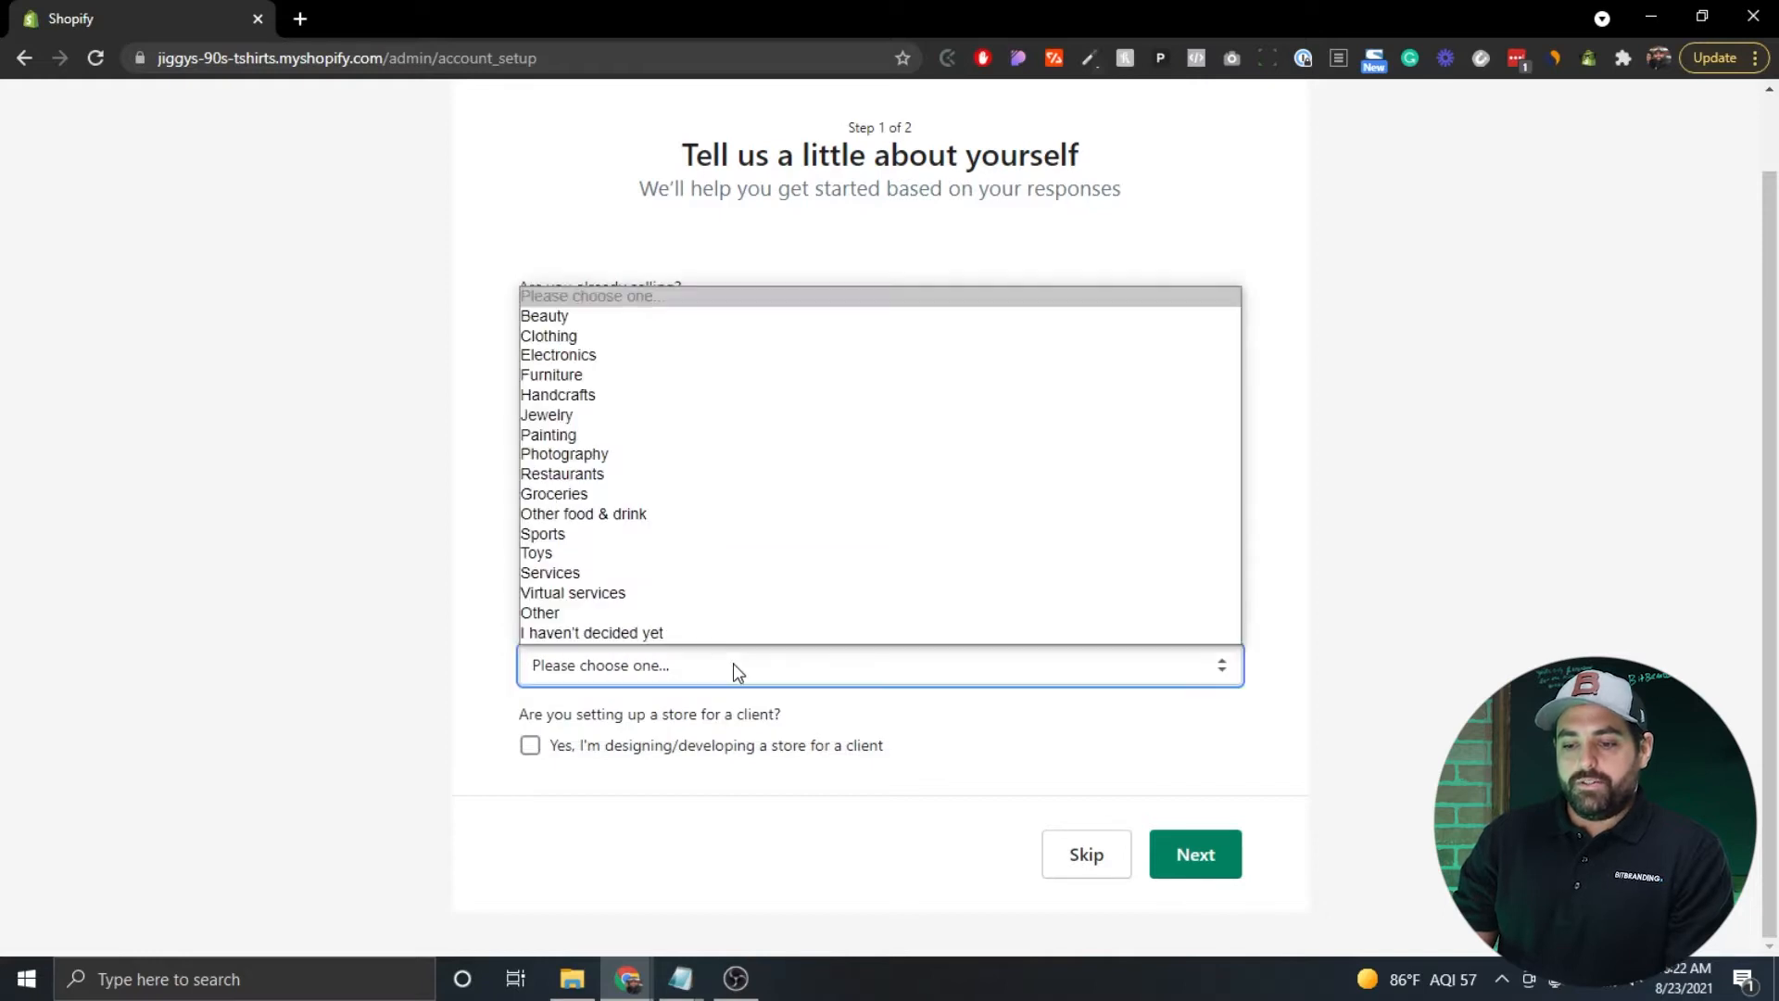
pyautogui.click(561, 339)
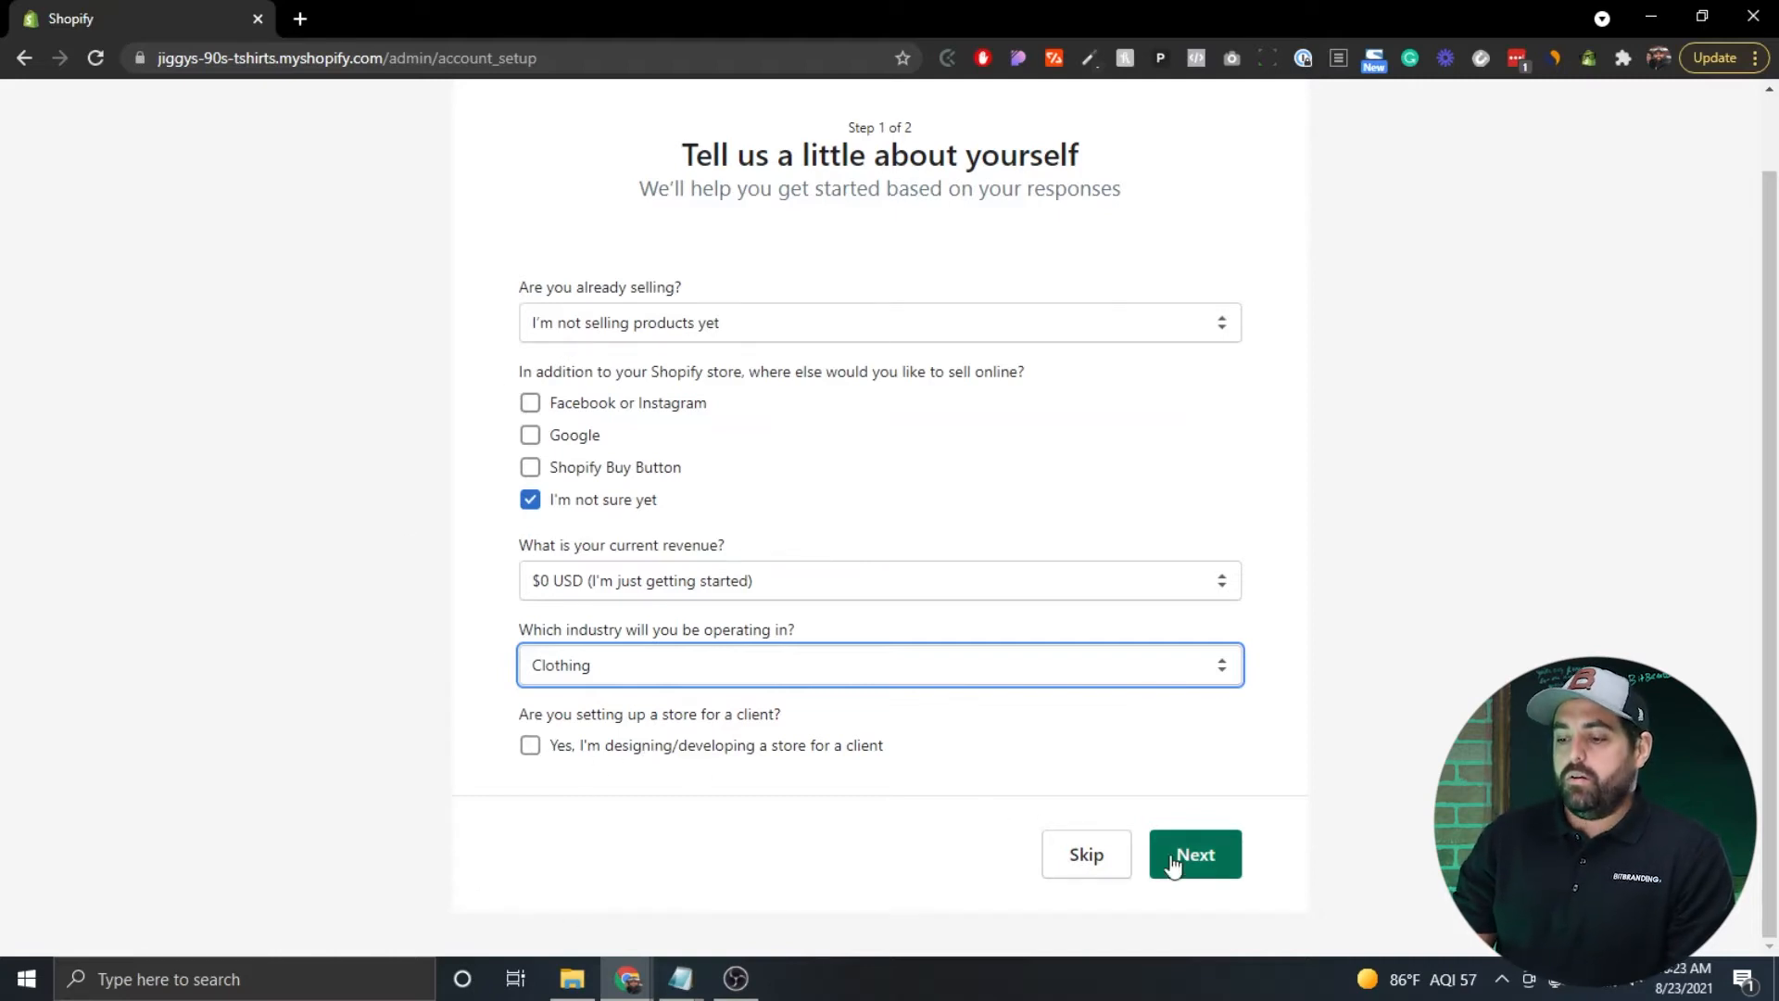
pyautogui.click(1202, 869)
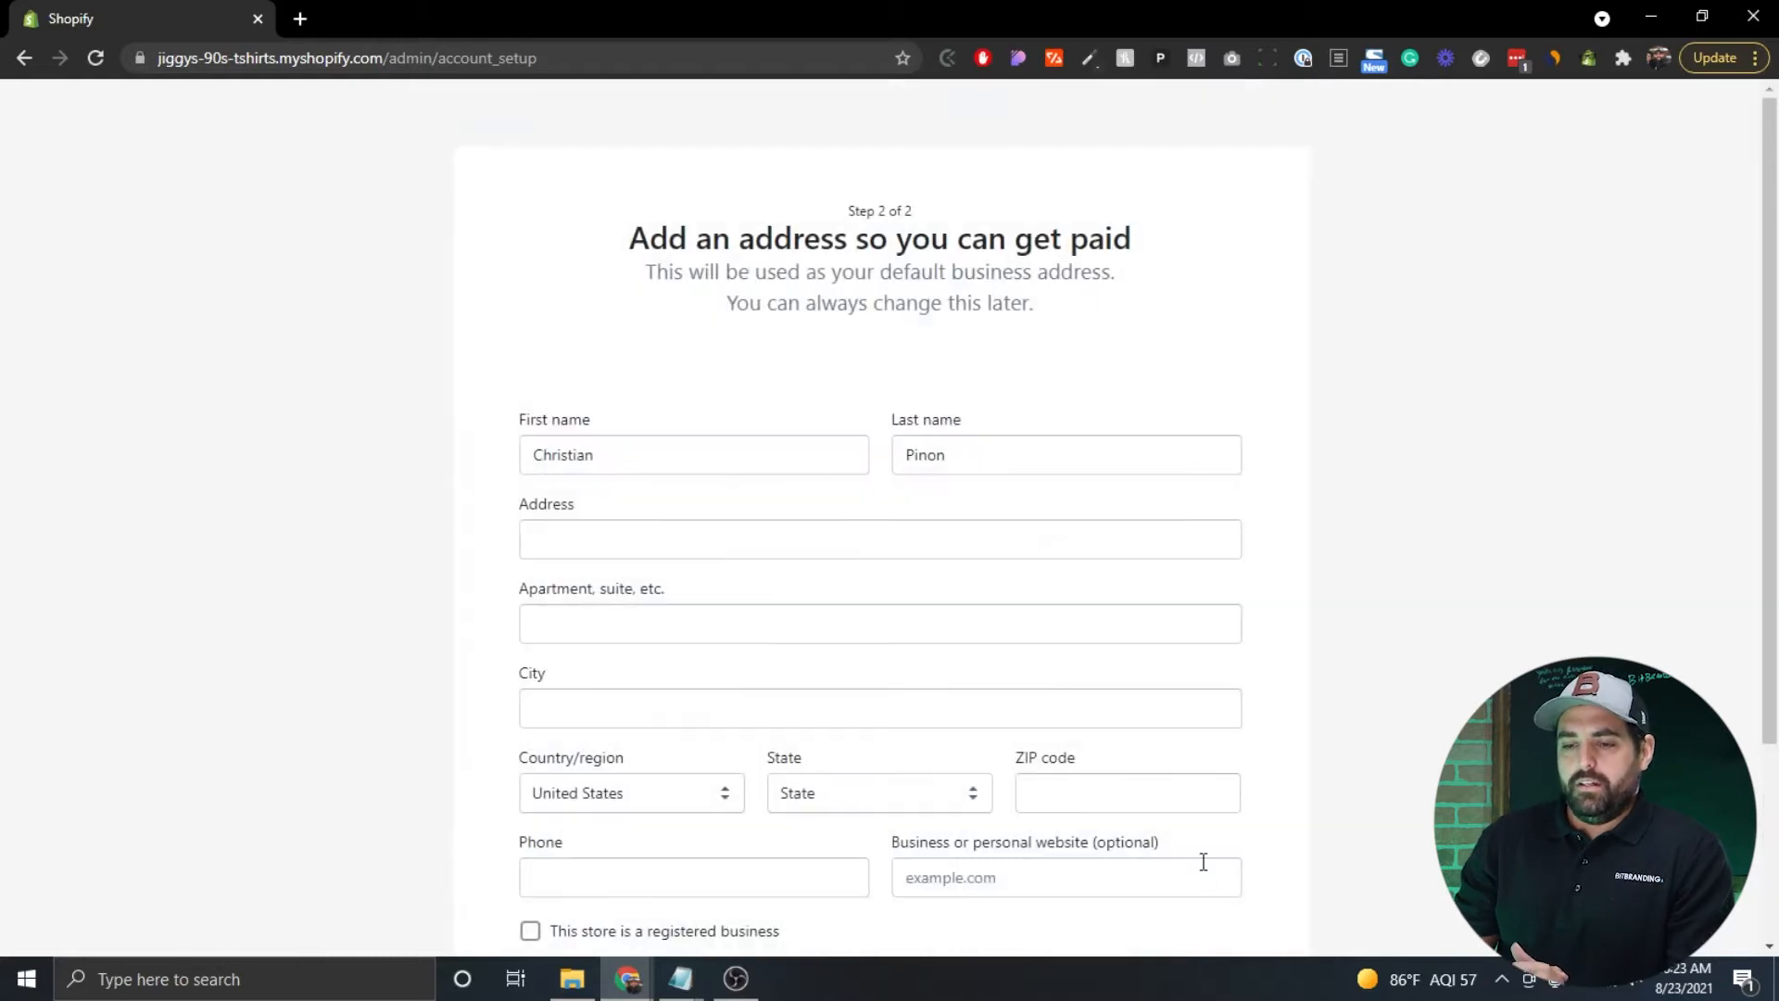
# Enter the business street address and fill the form from the first suggestion.
pyautogui.scroll(-1, 417, 329)
pyautogui.scroll(-1, 417, 330)
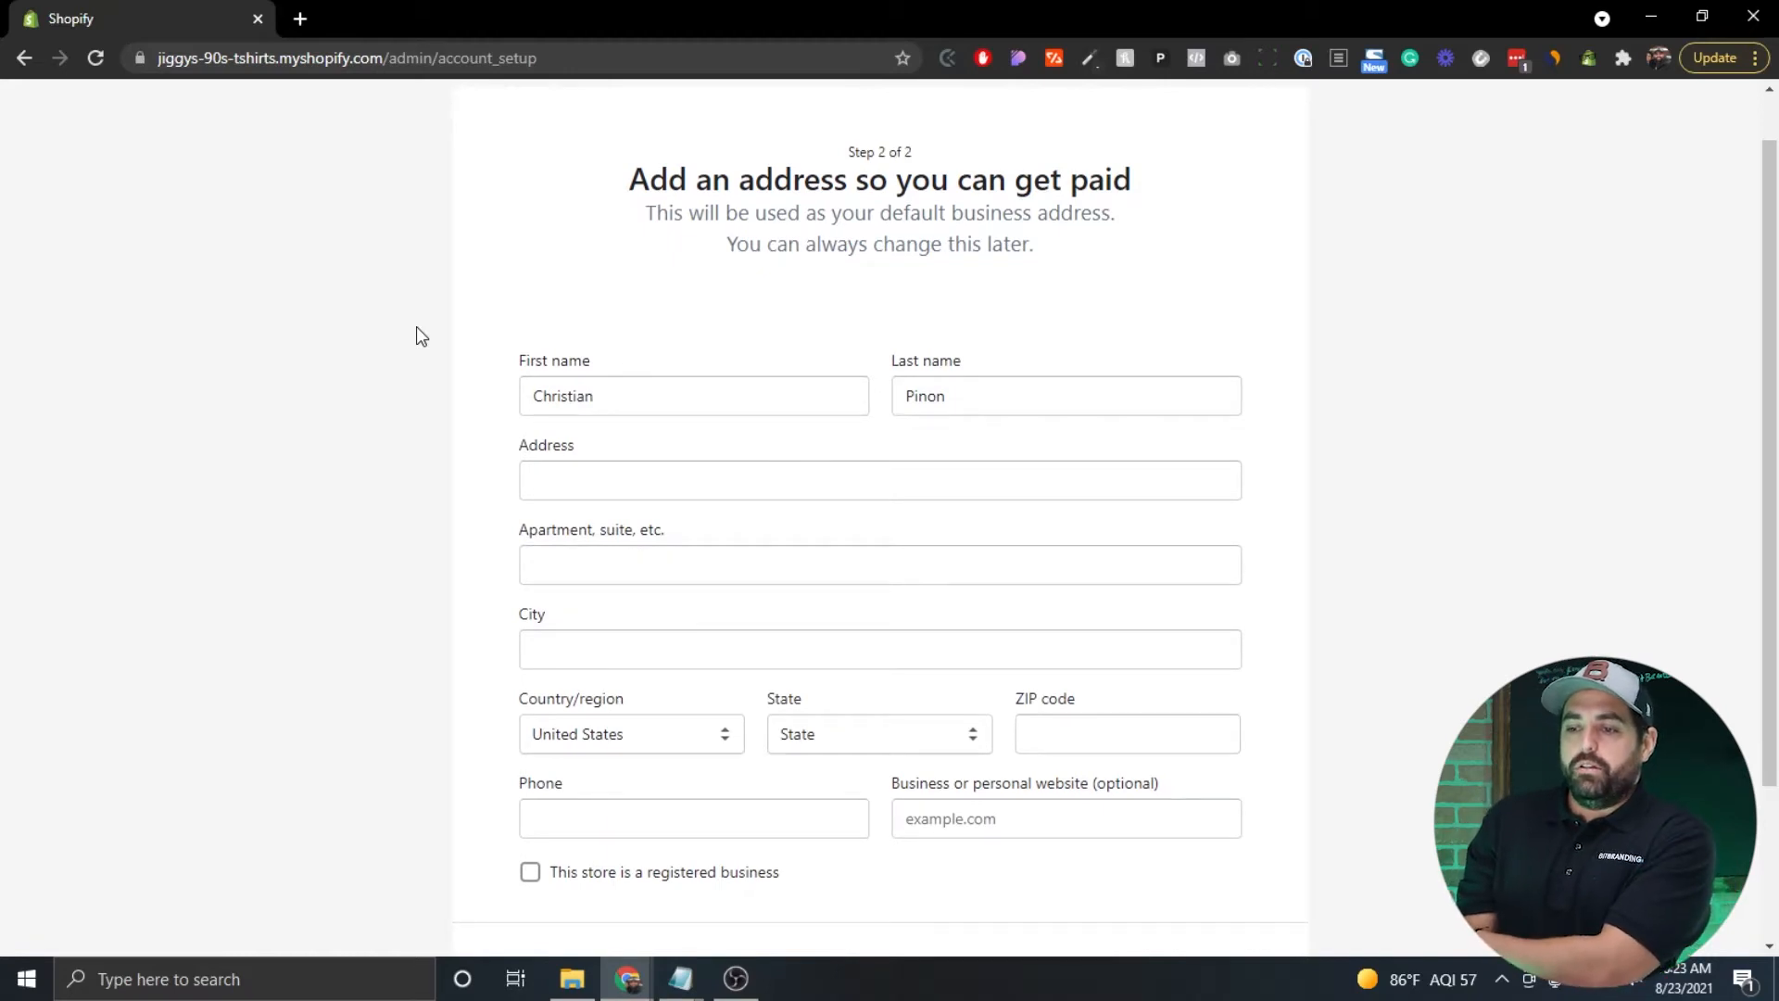
pyautogui.scroll(-2, 417, 329)
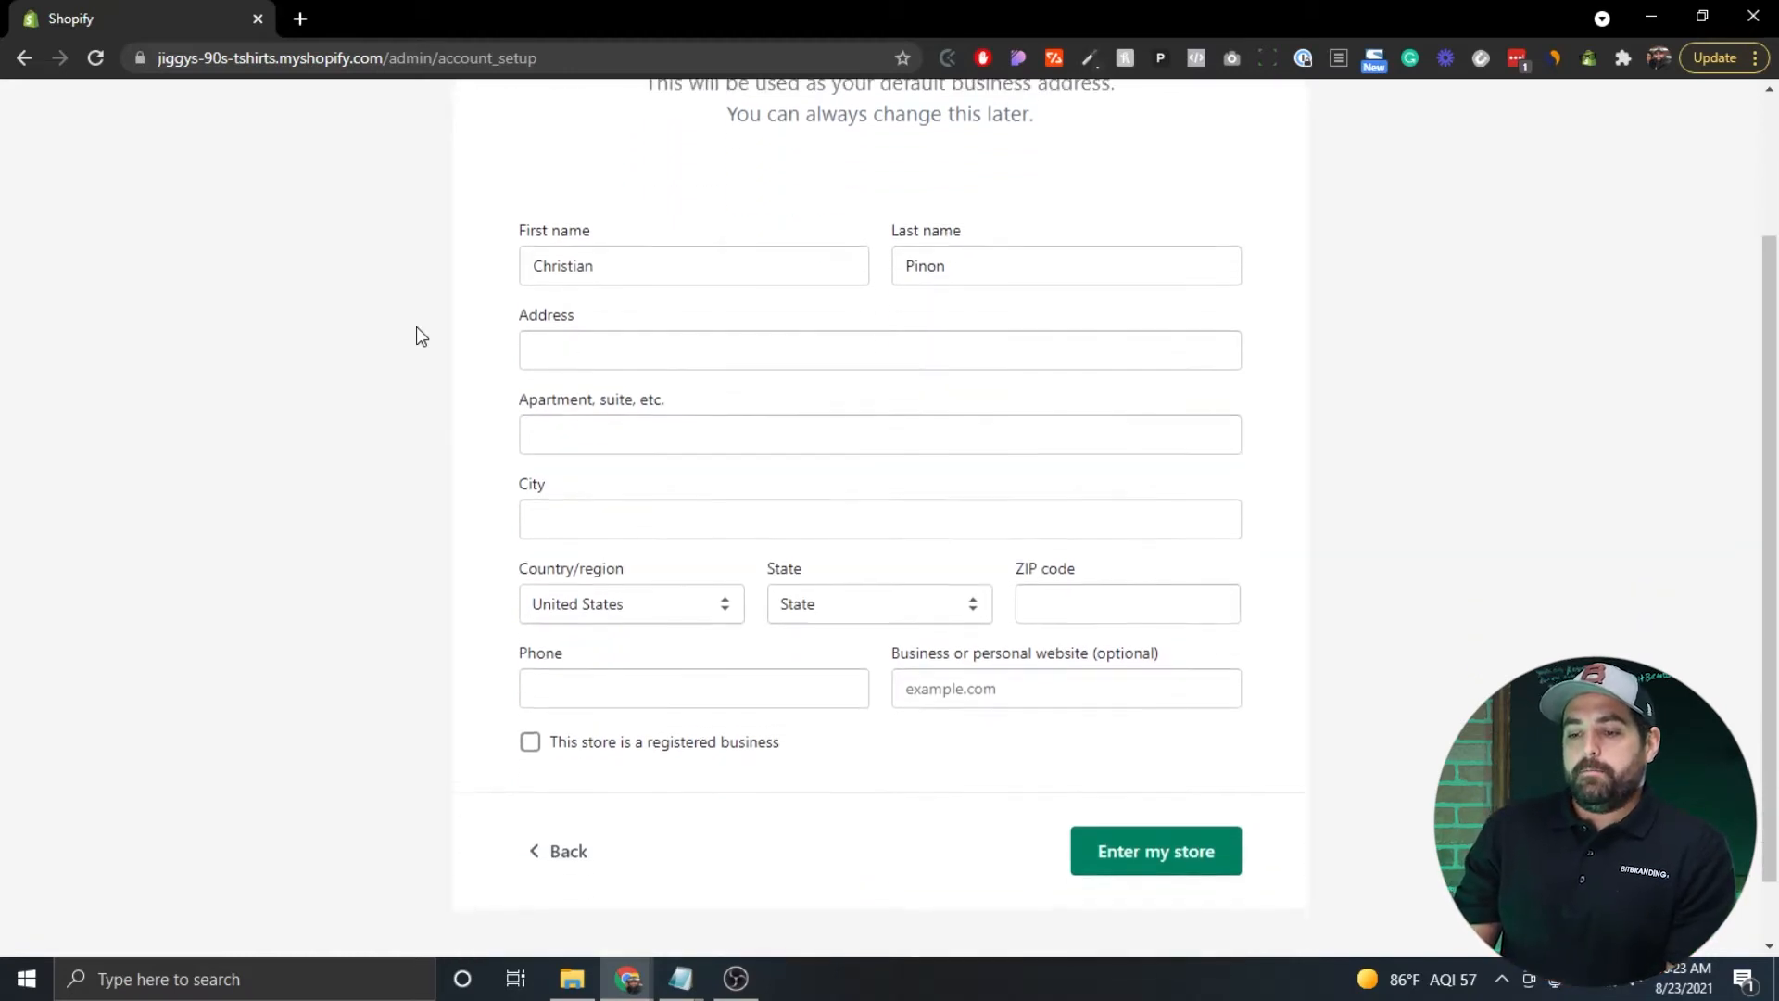
pyautogui.scroll(2, 417, 331)
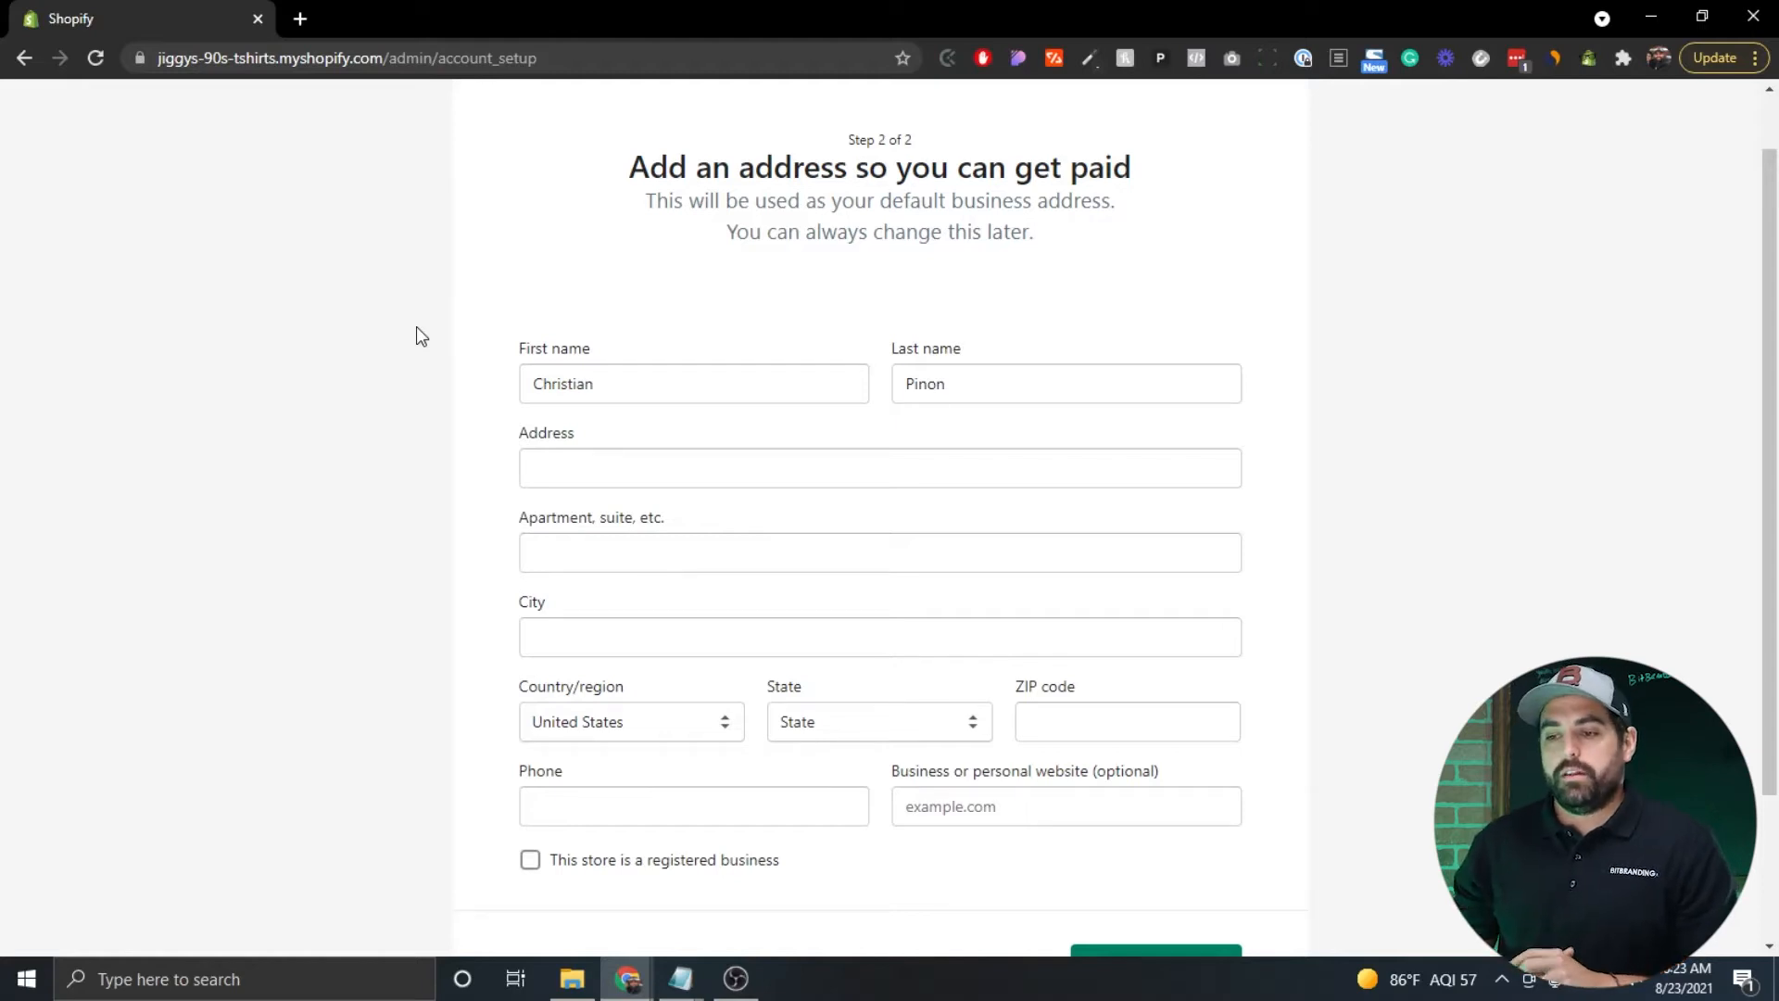
pyautogui.click(572, 471)
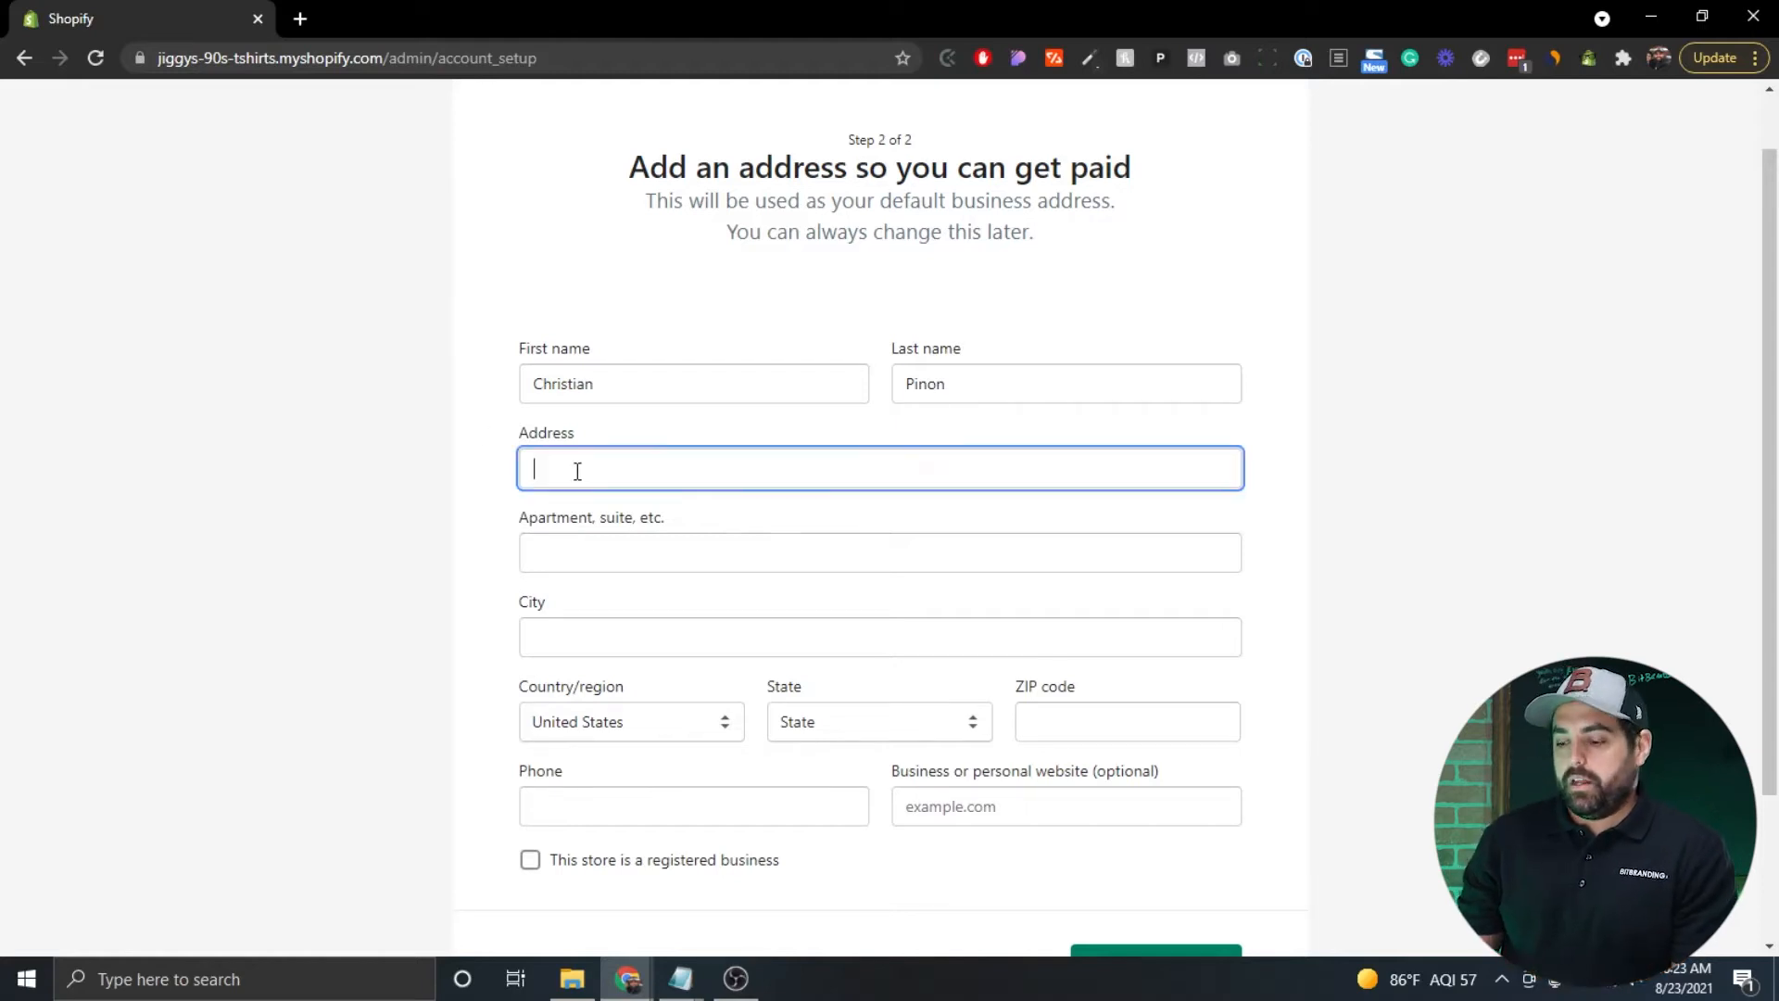
pyautogui.write('[blurred]')
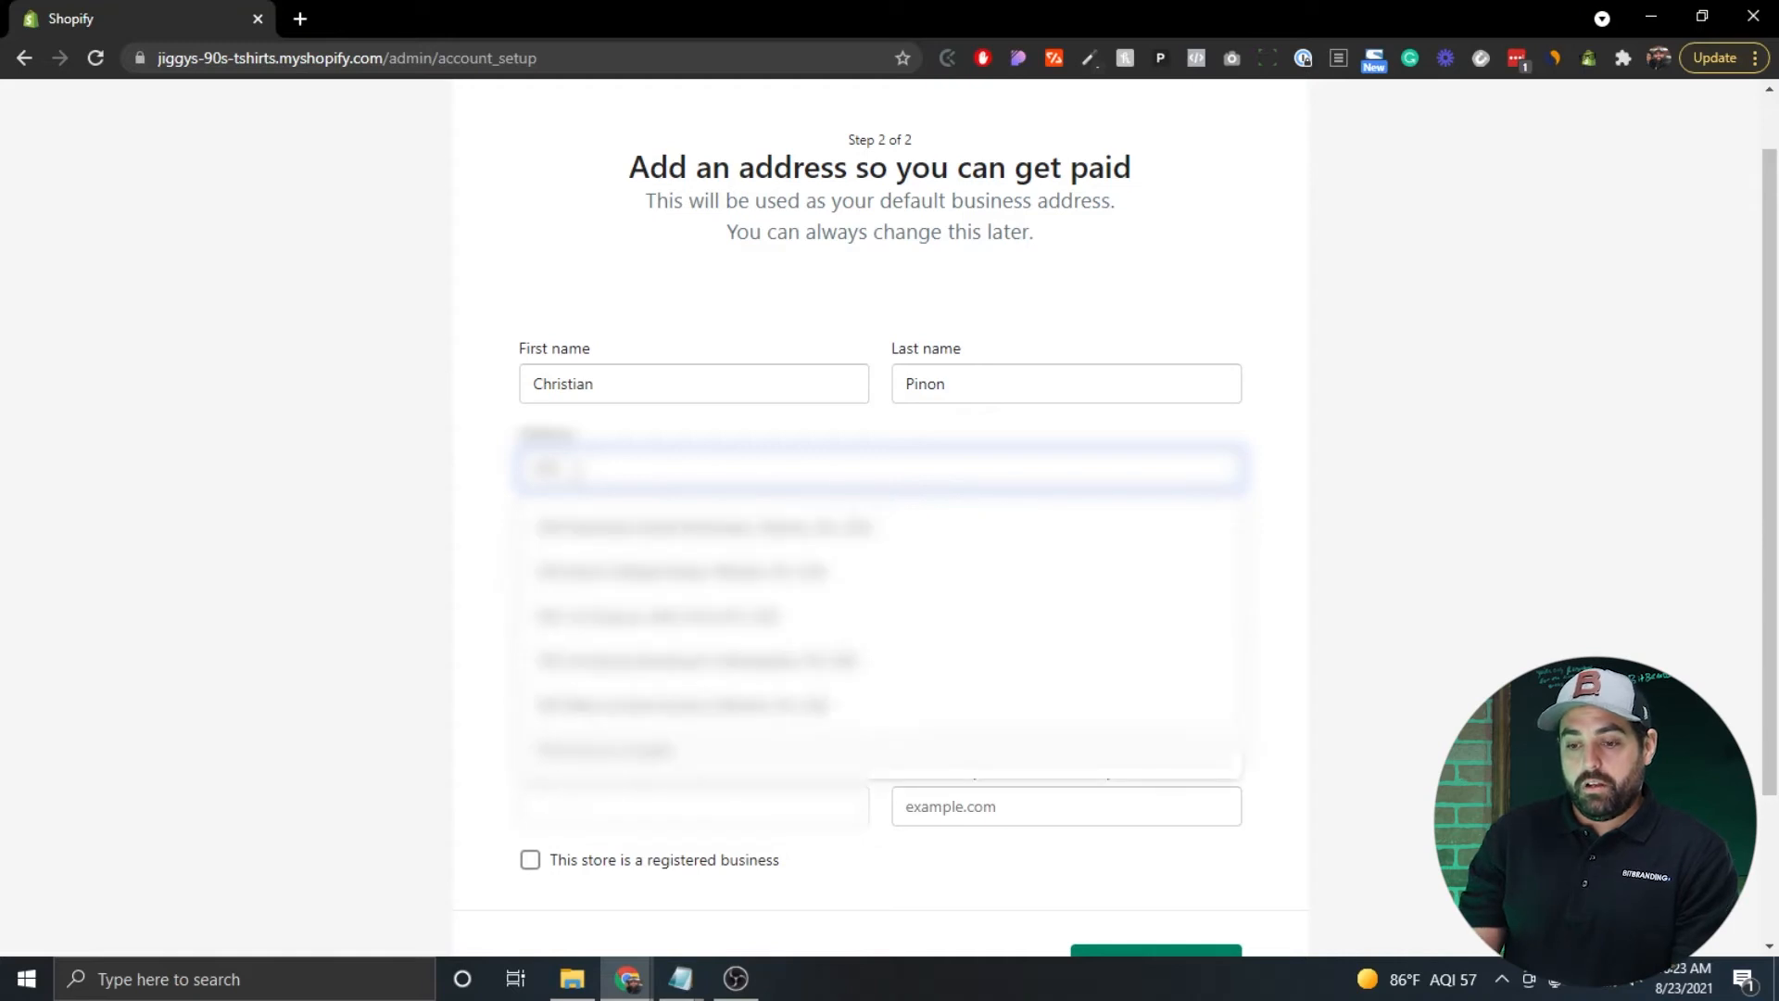
pyautogui.write('[blurred]')
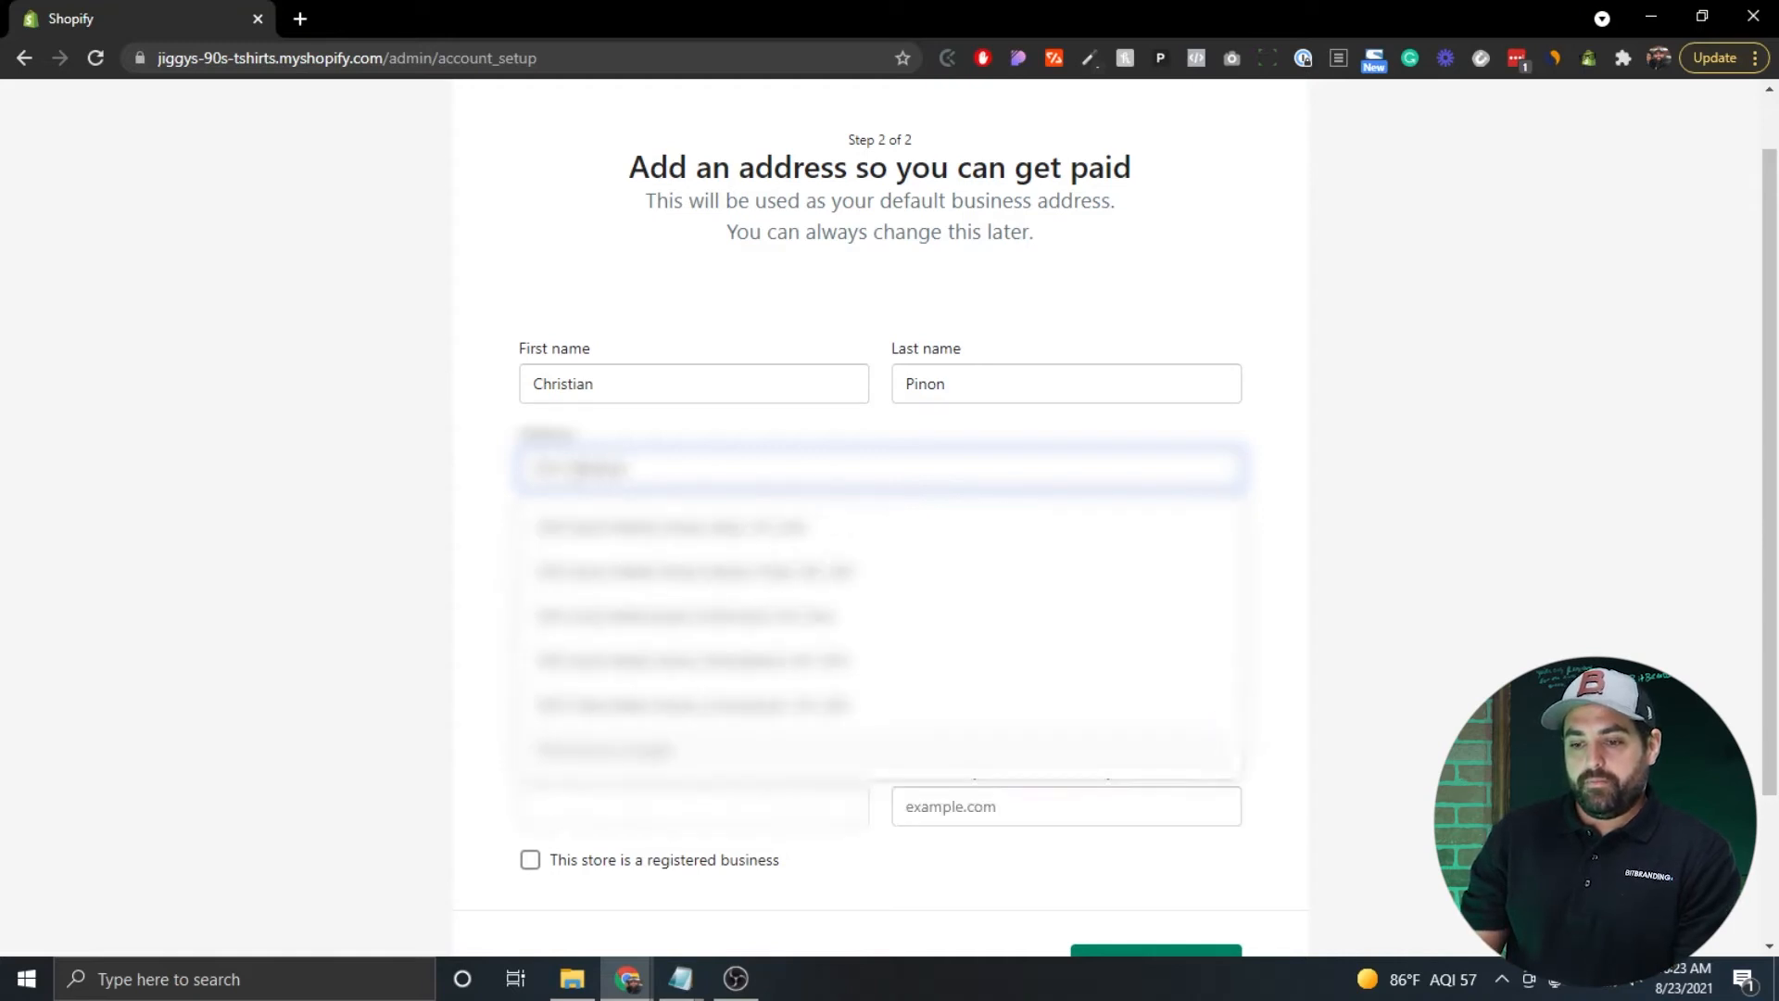
pyautogui.click(658, 535)
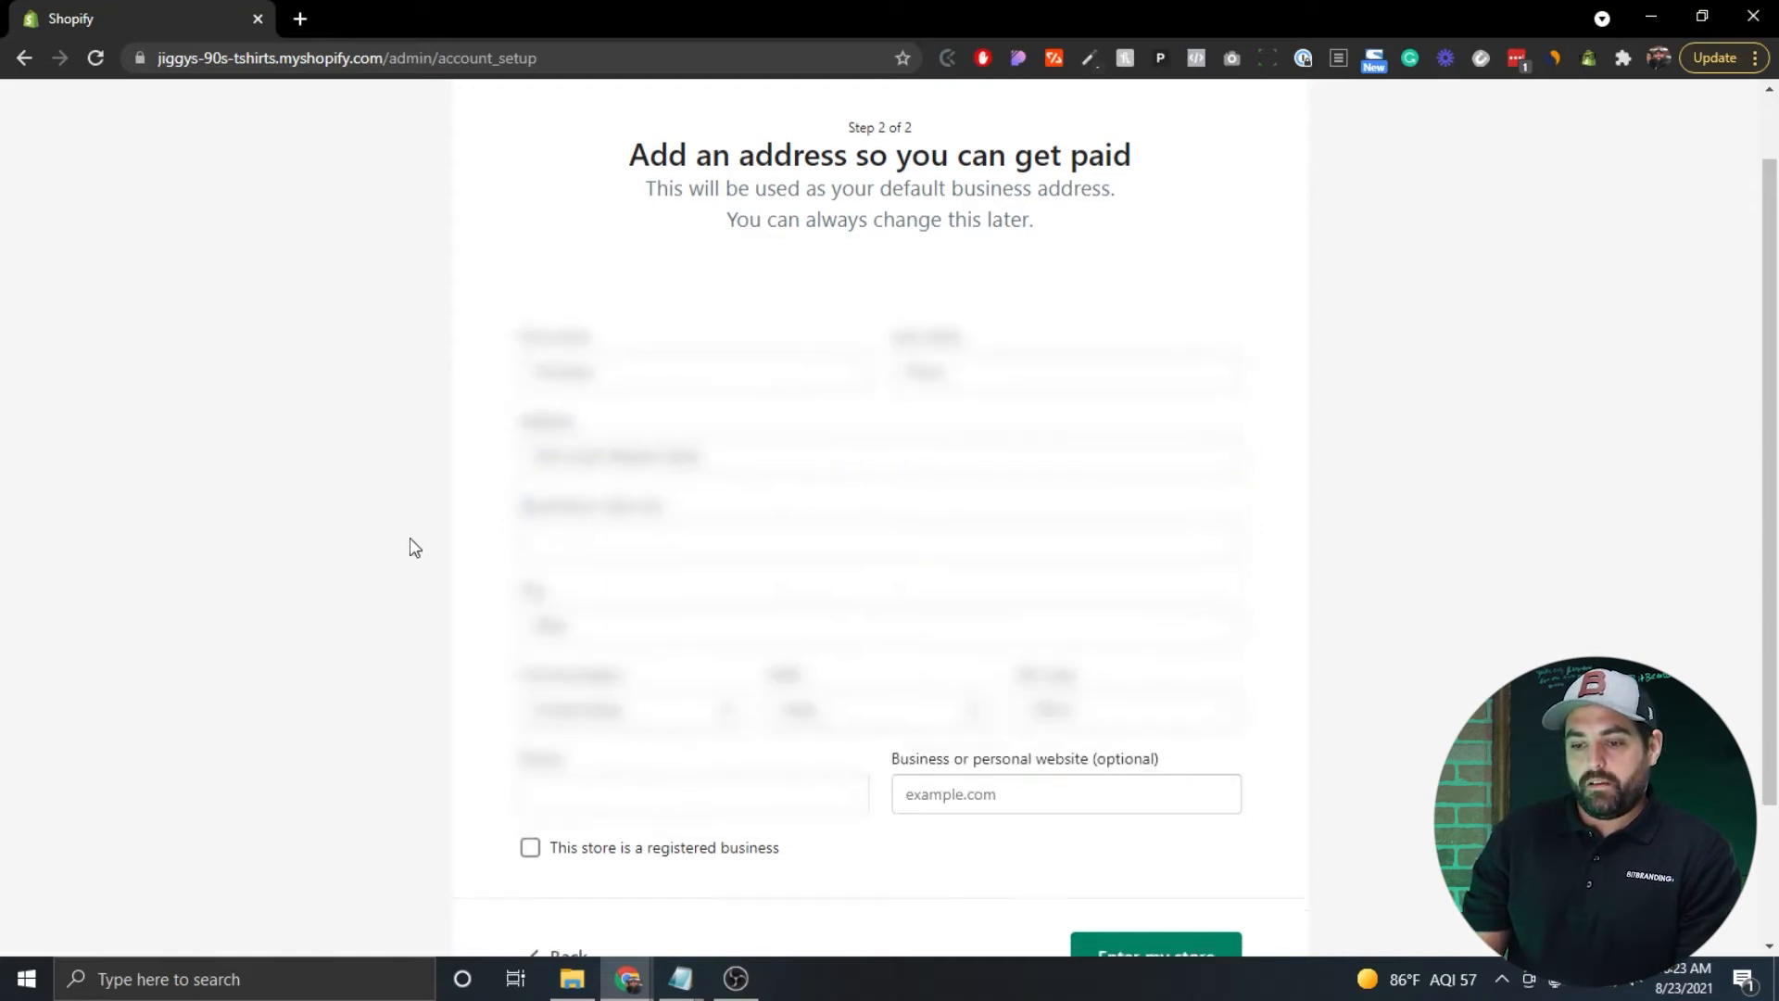
# Add the store's phone number, leave the website blank, and enter the store.
pyautogui.scroll(-2, 409, 547)
pyautogui.click(648, 614)
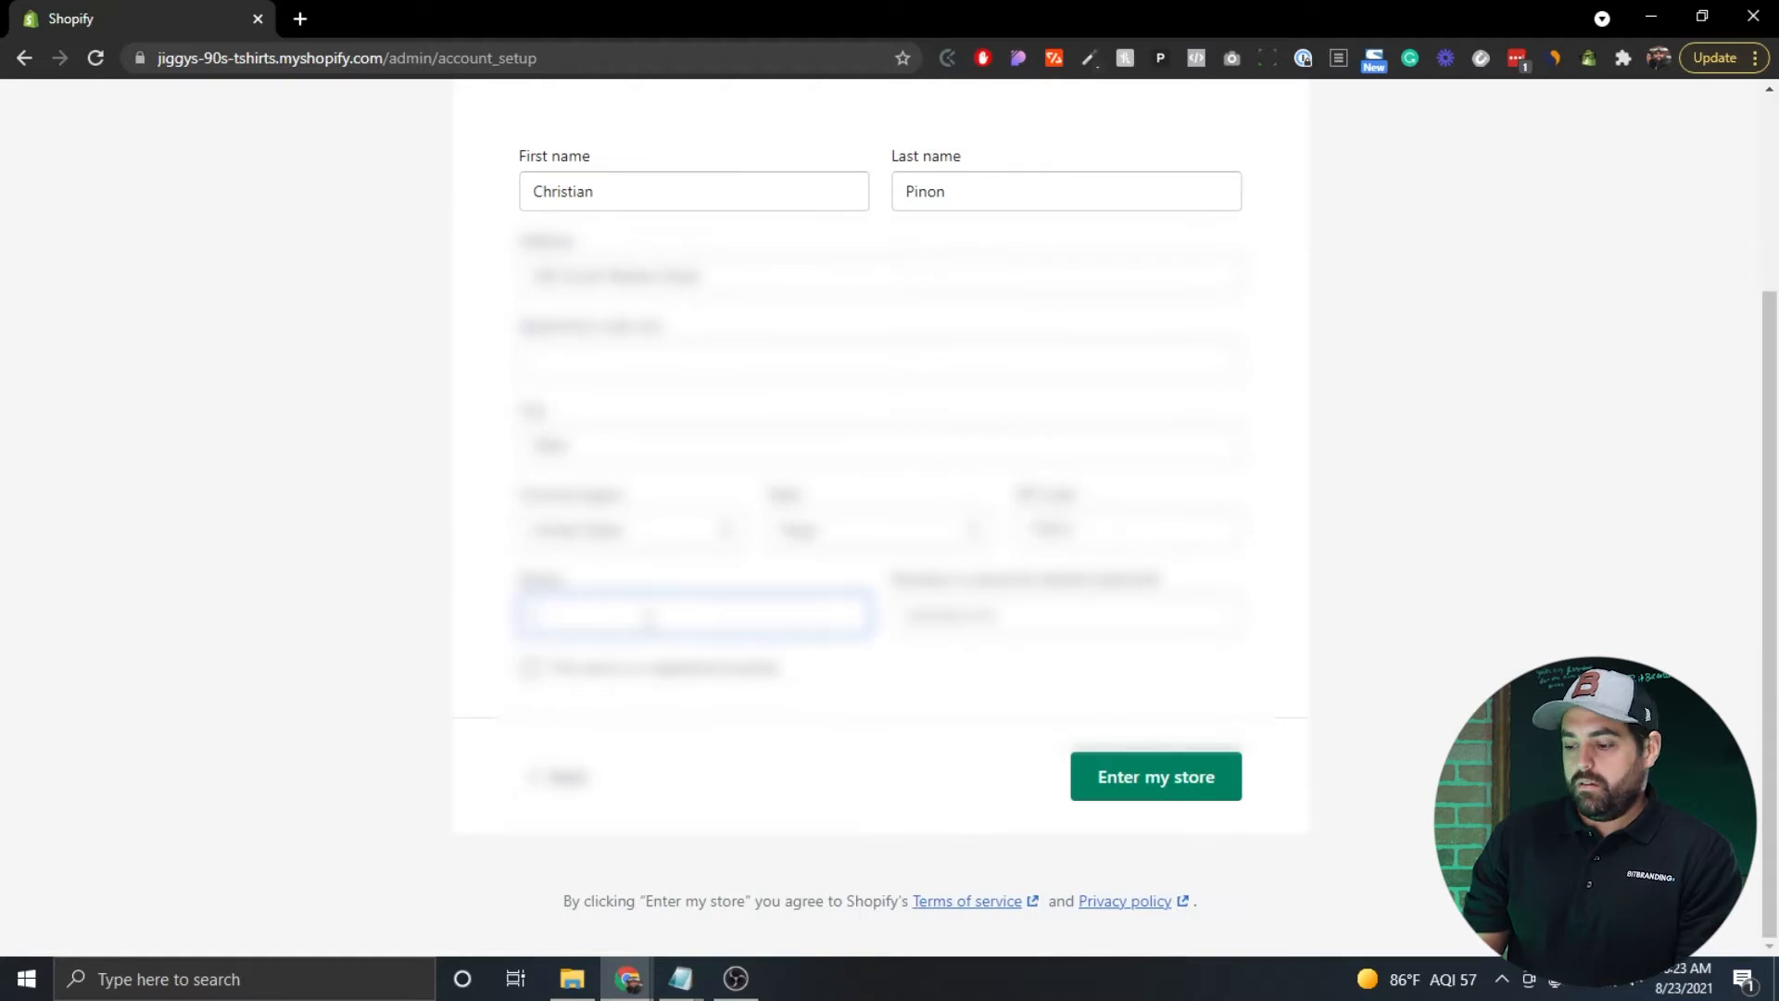
pyautogui.write('[blurred]')
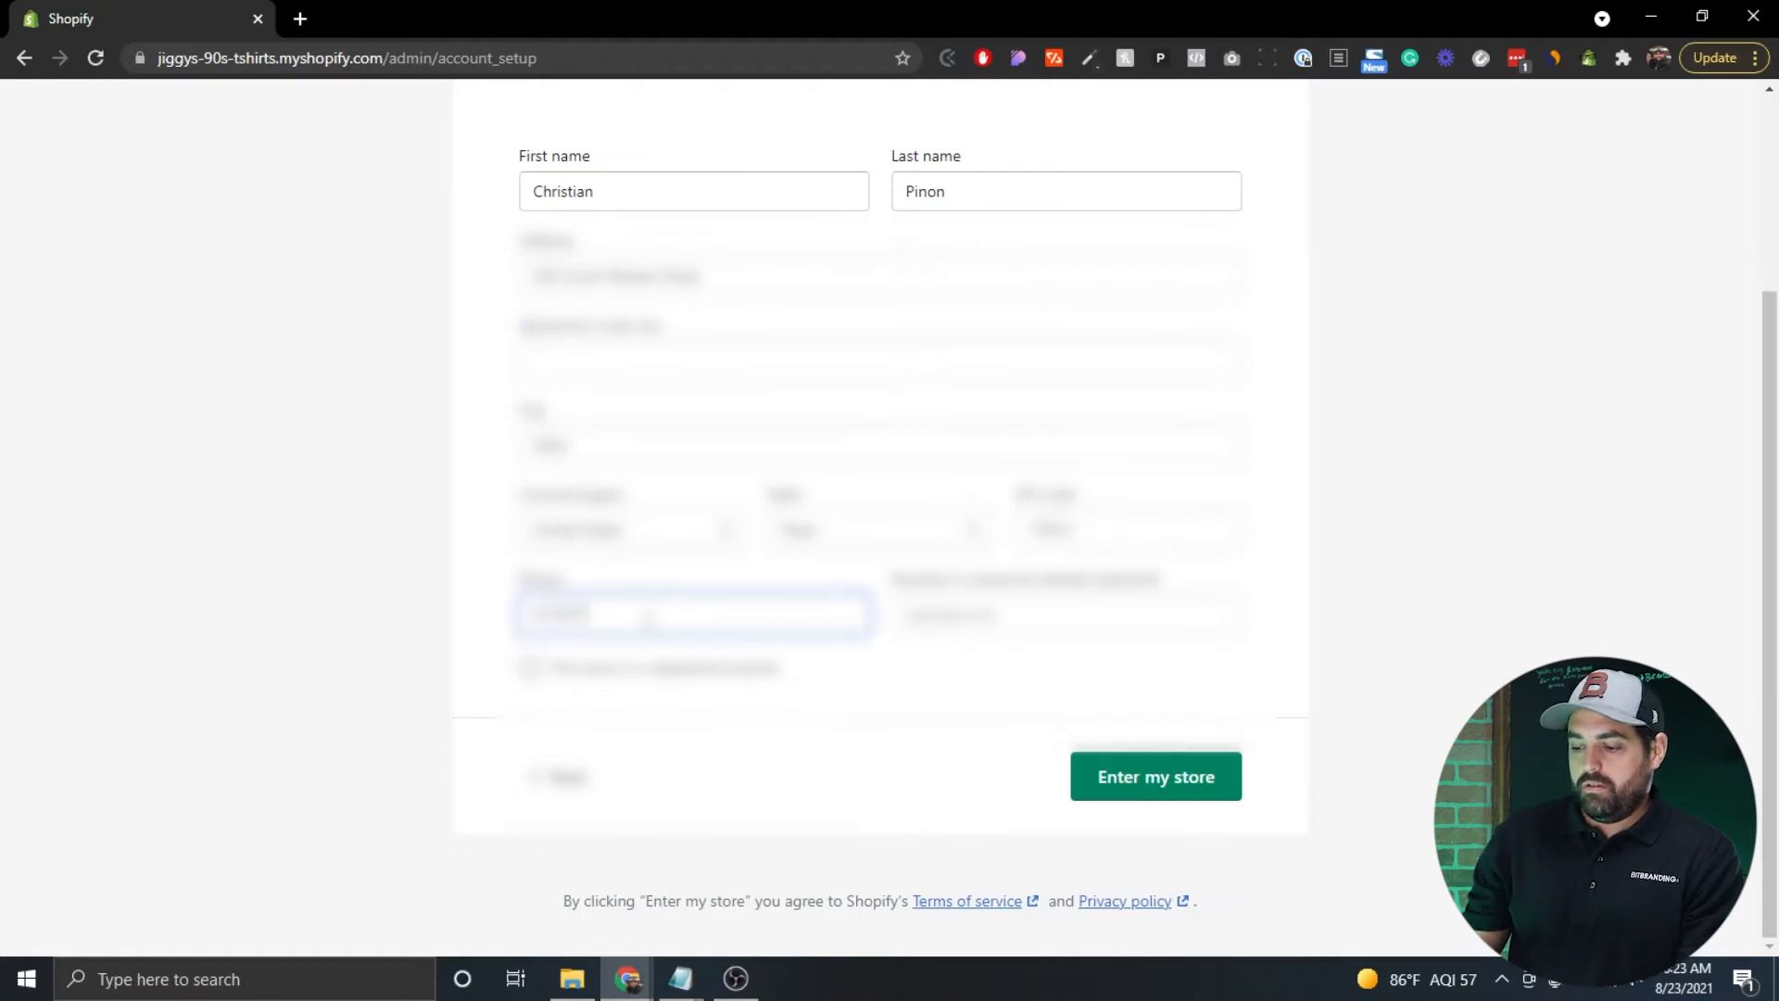
pyautogui.write('[blurred]')
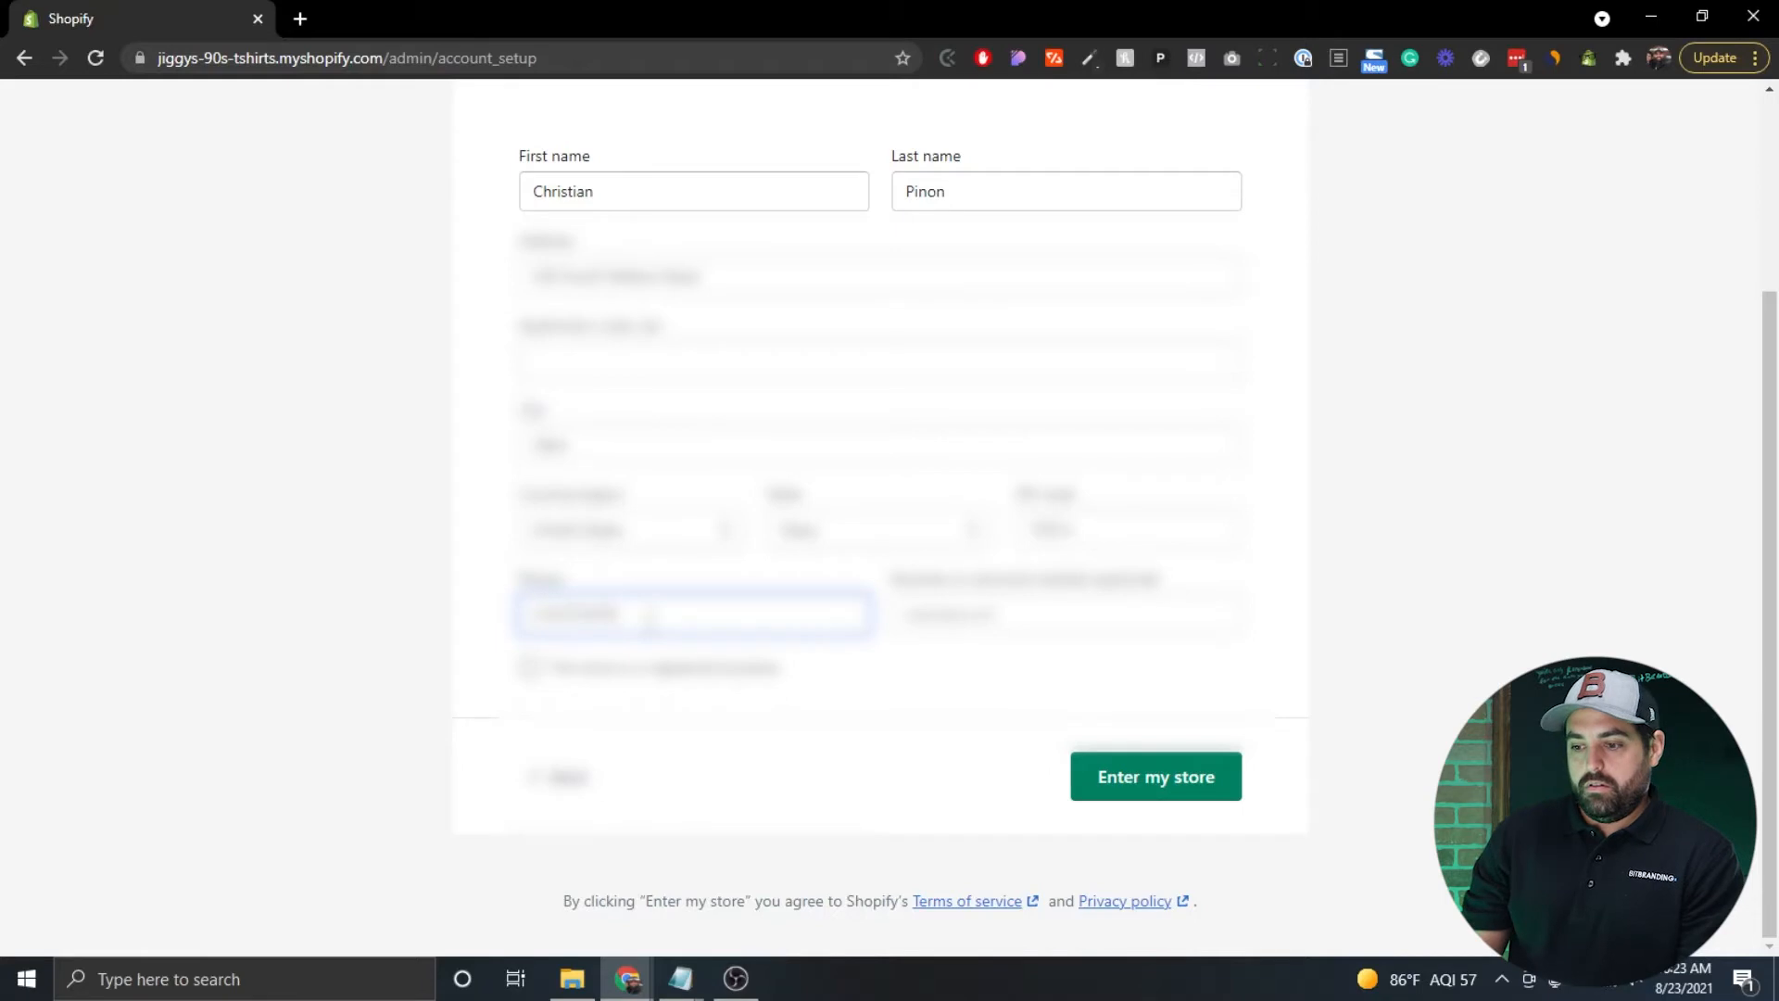
pyautogui.click(1062, 616)
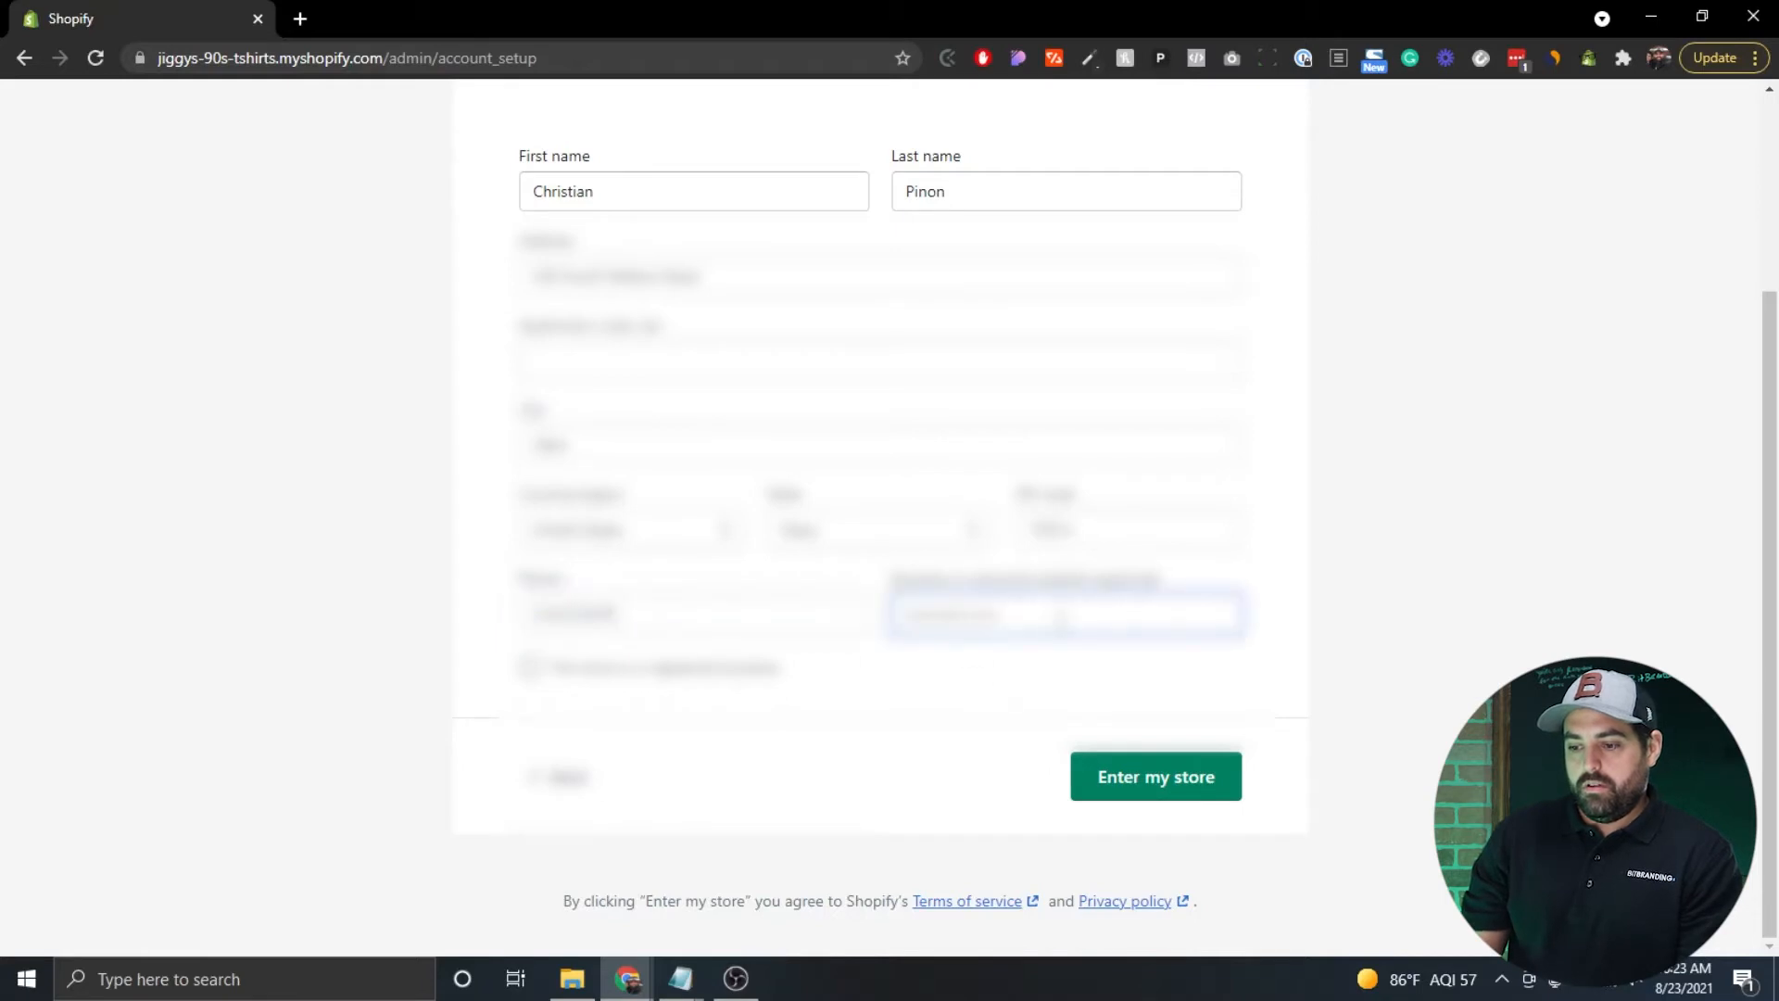
pyautogui.click(973, 681)
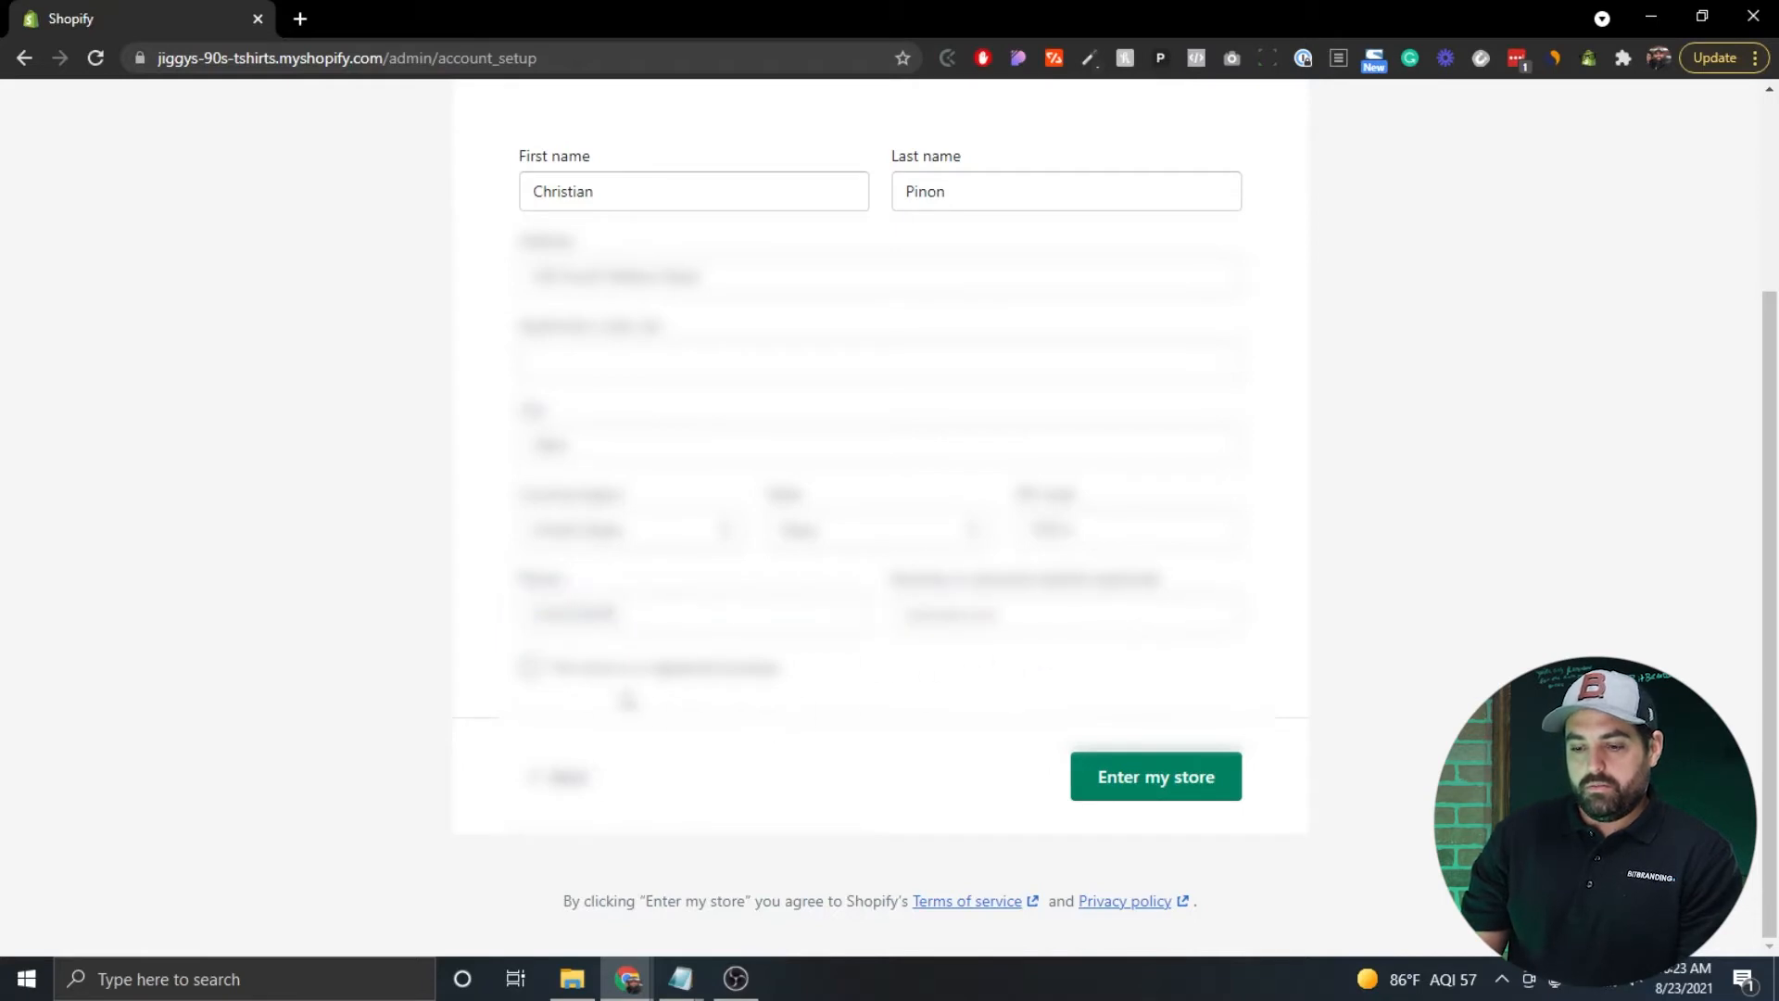
pyautogui.click(1154, 793)
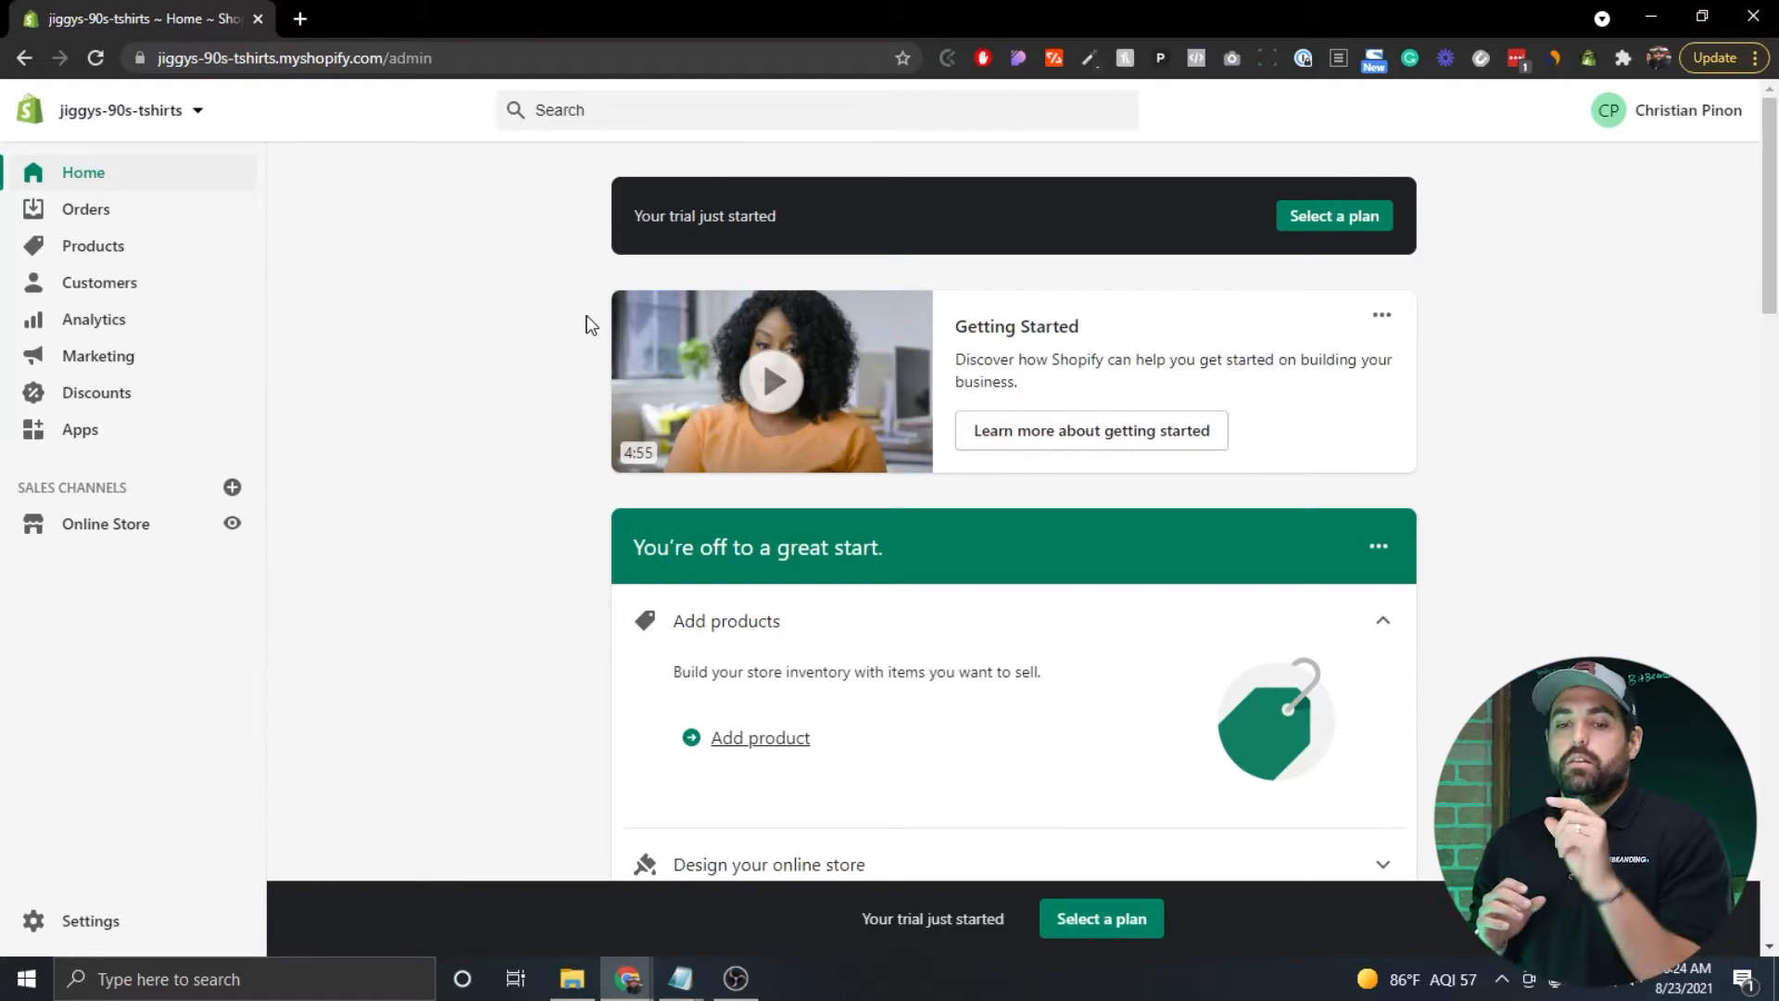
# Scroll through the 'You're off to a great start' setup checklist on the admin Home.
pyautogui.scroll(-2, 585, 324)
pyautogui.scroll(-3, 586, 324)
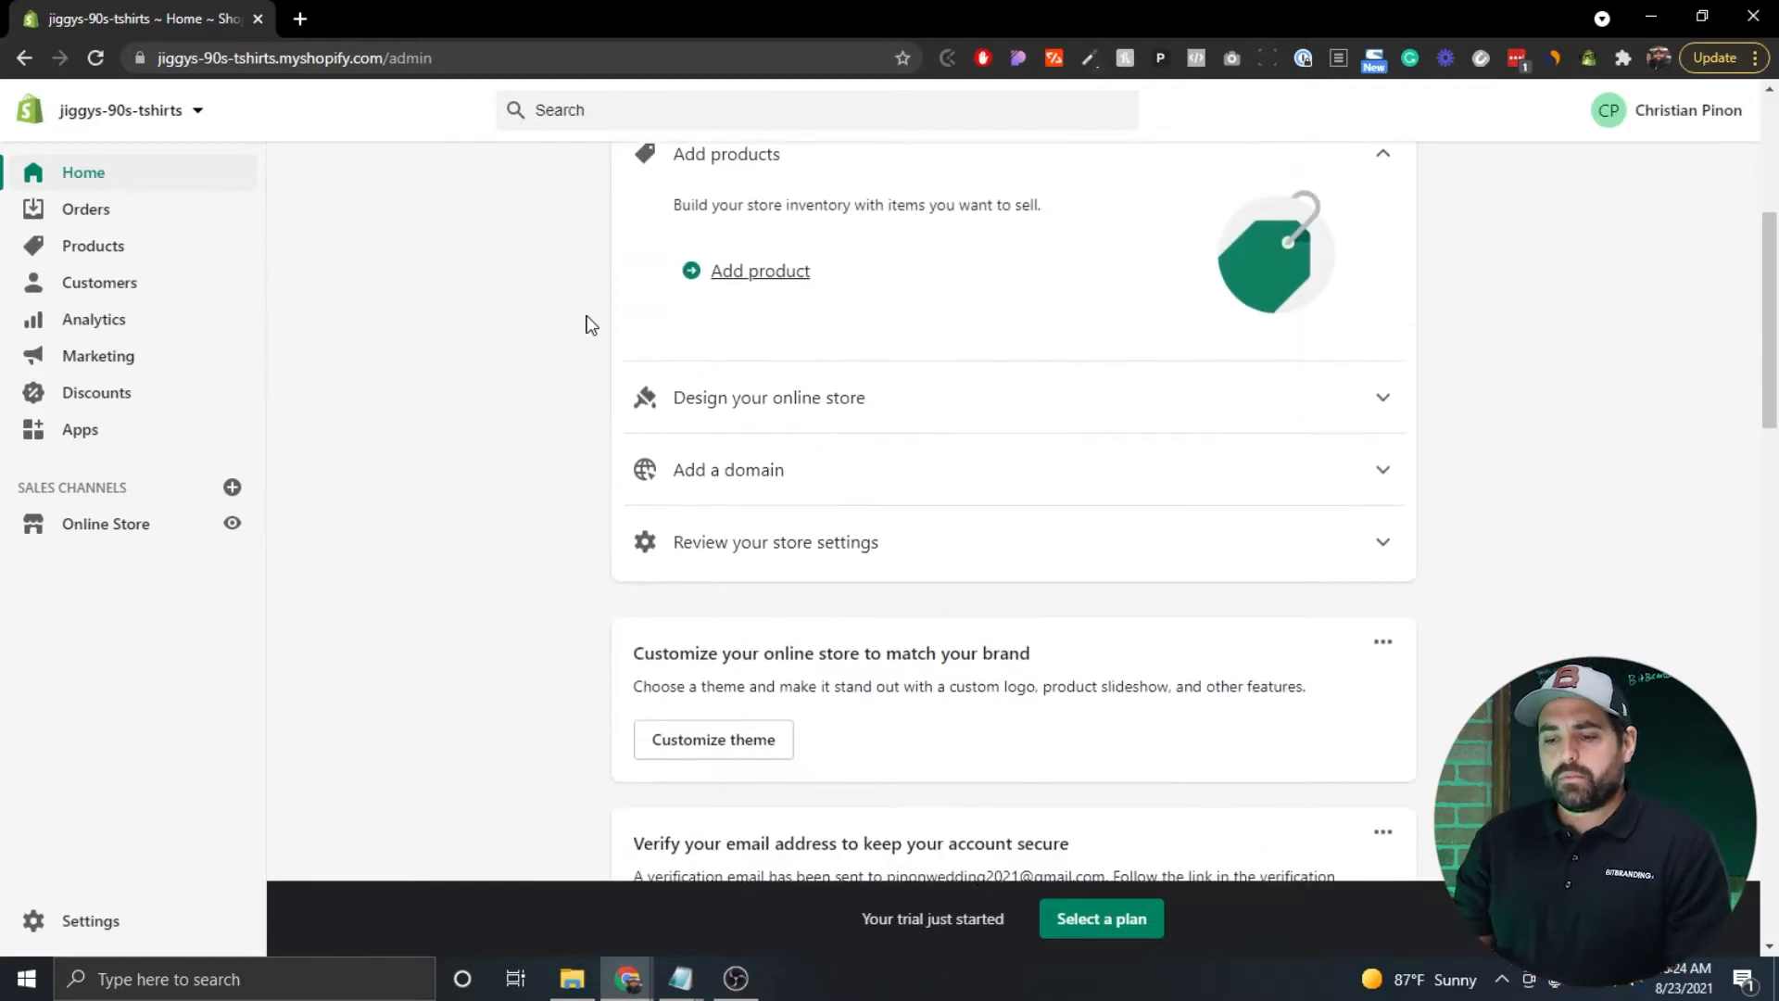
pyautogui.scroll(2, 586, 324)
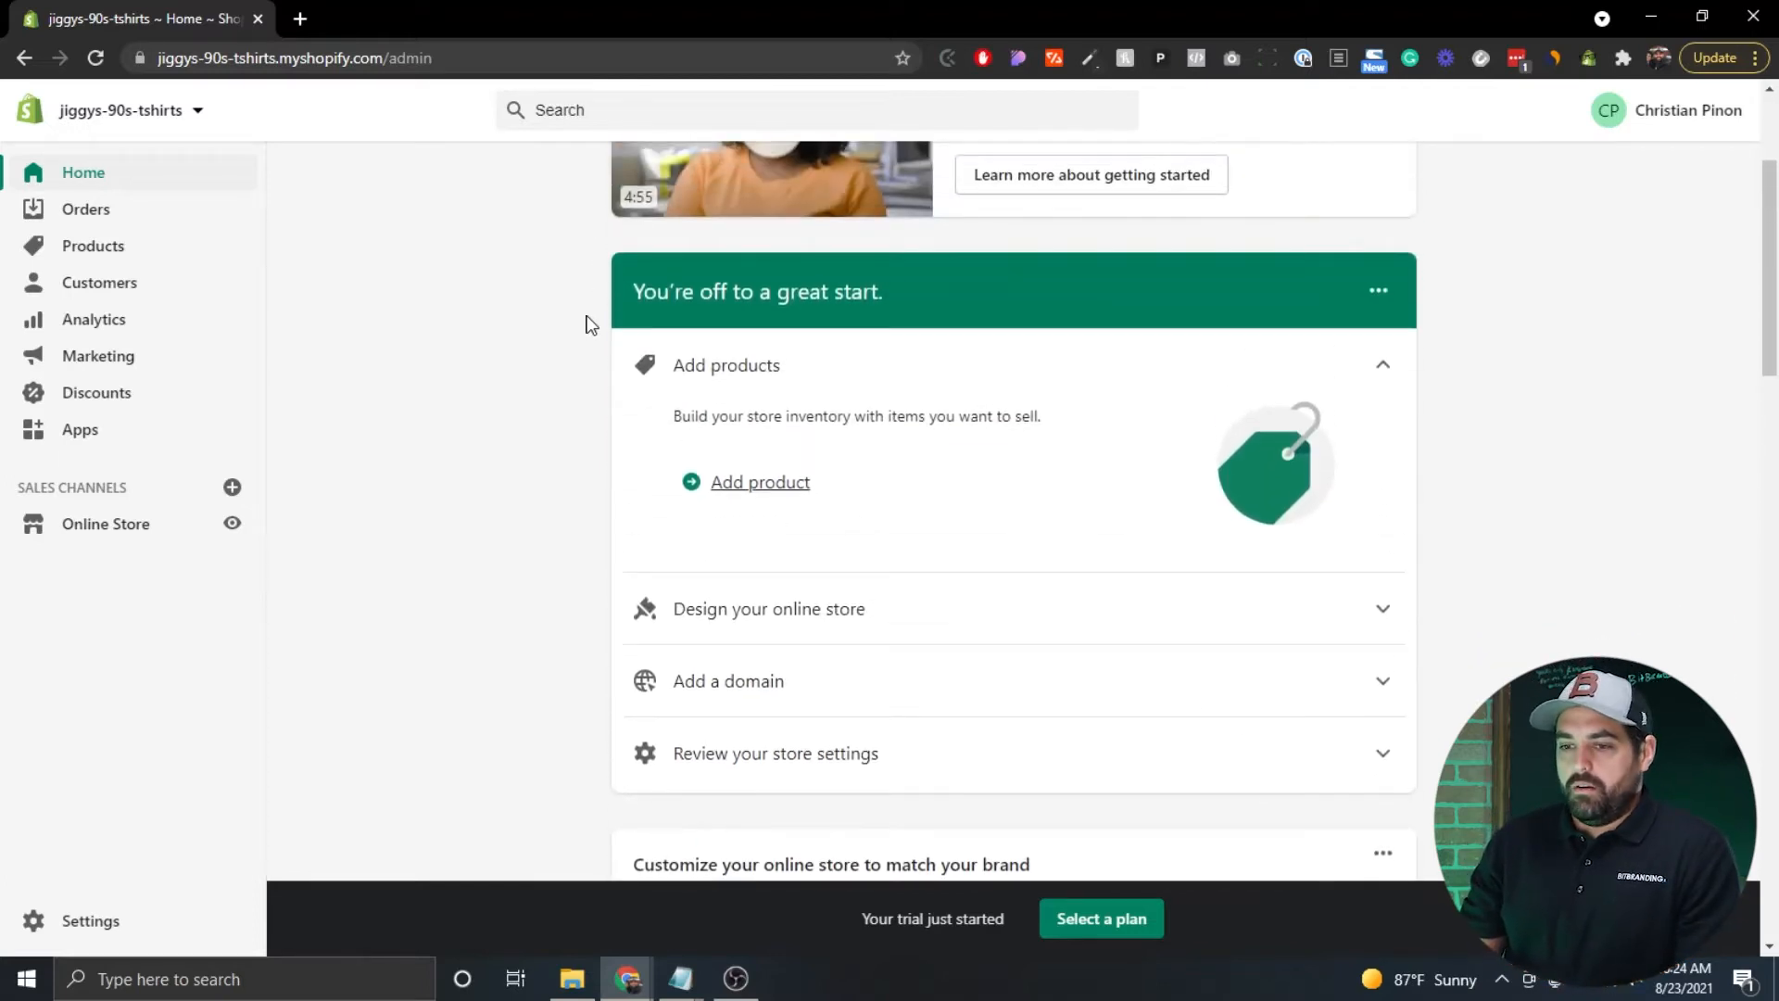
pyautogui.scroll(3, 586, 324)
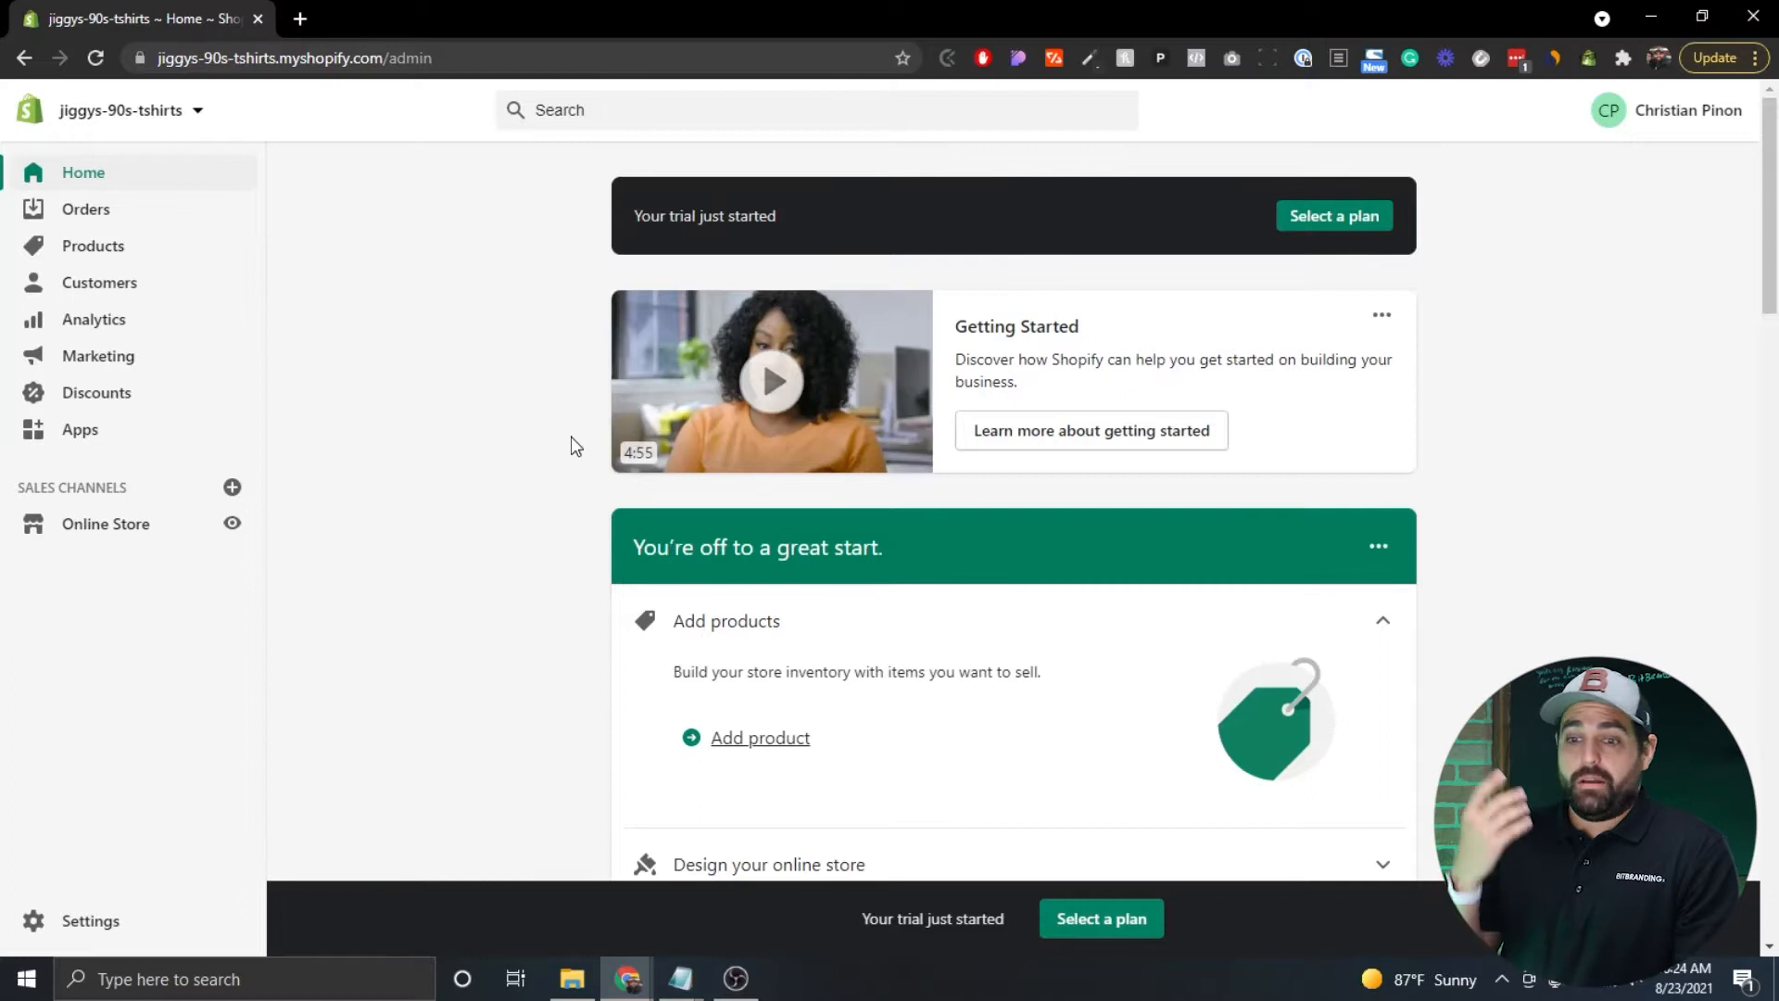
pyautogui.scroll(-1, 575, 445)
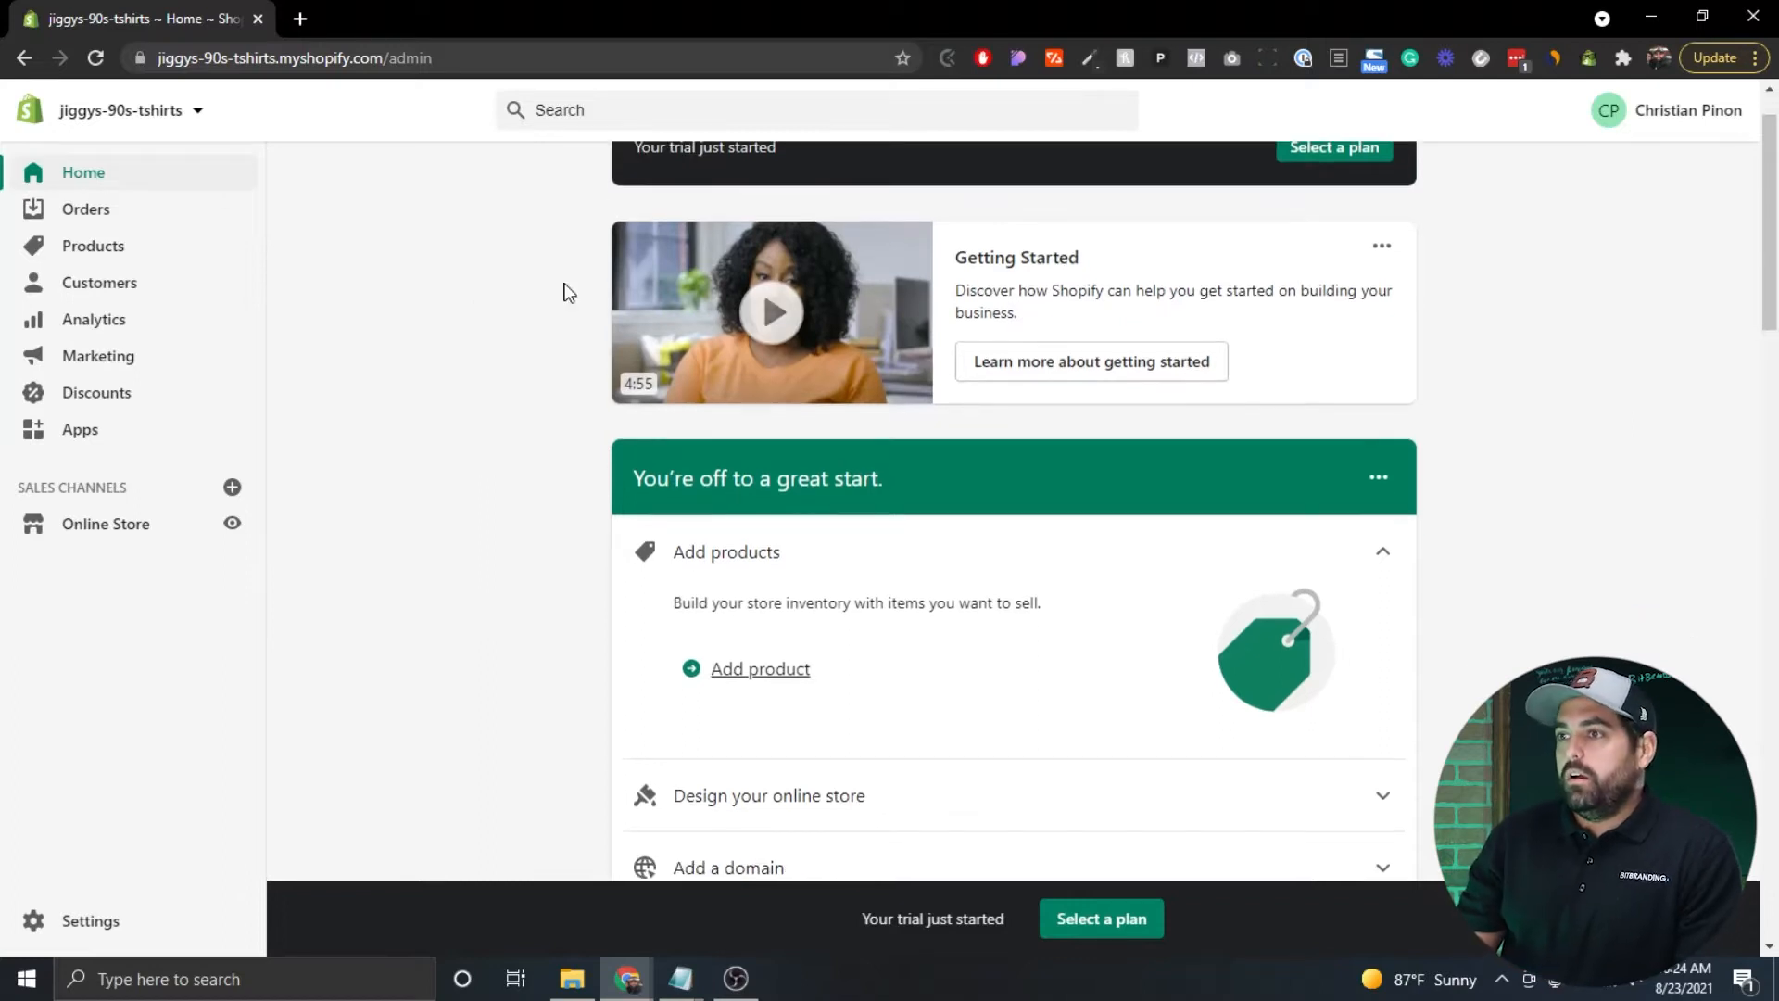
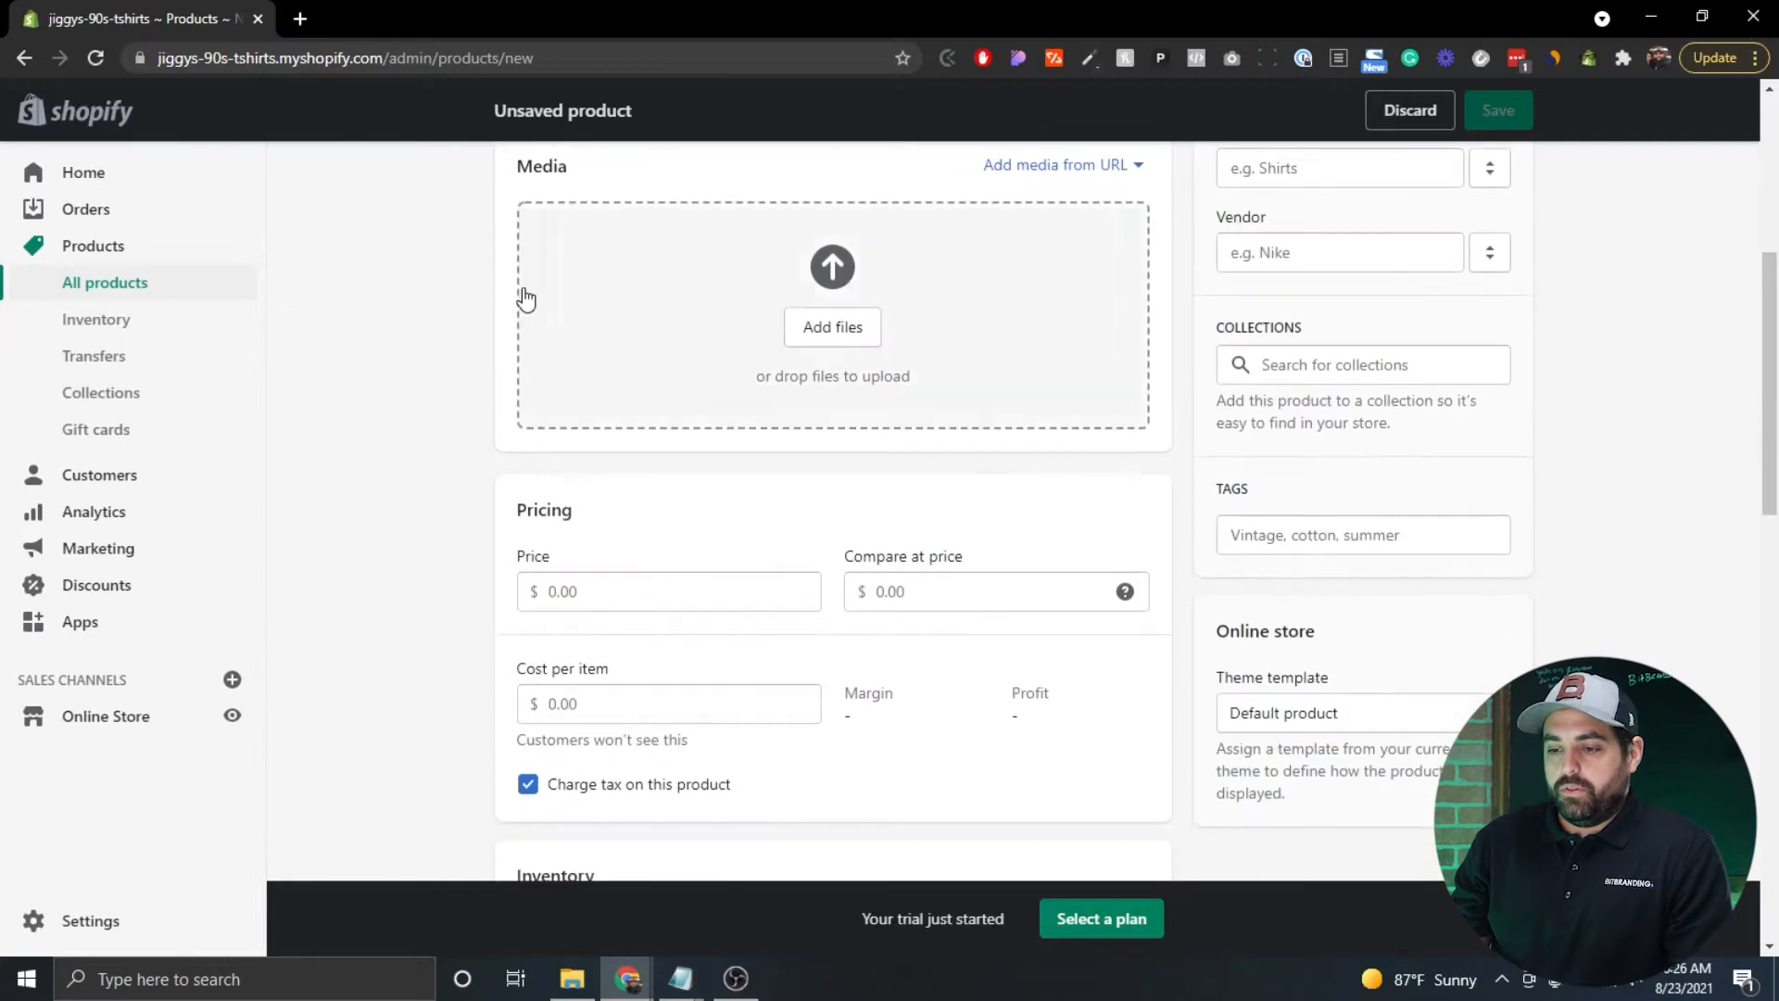
# Scroll back up to the Title, Description and Media sections of the blank Add product form.
pyautogui.scroll(12, 525, 288)
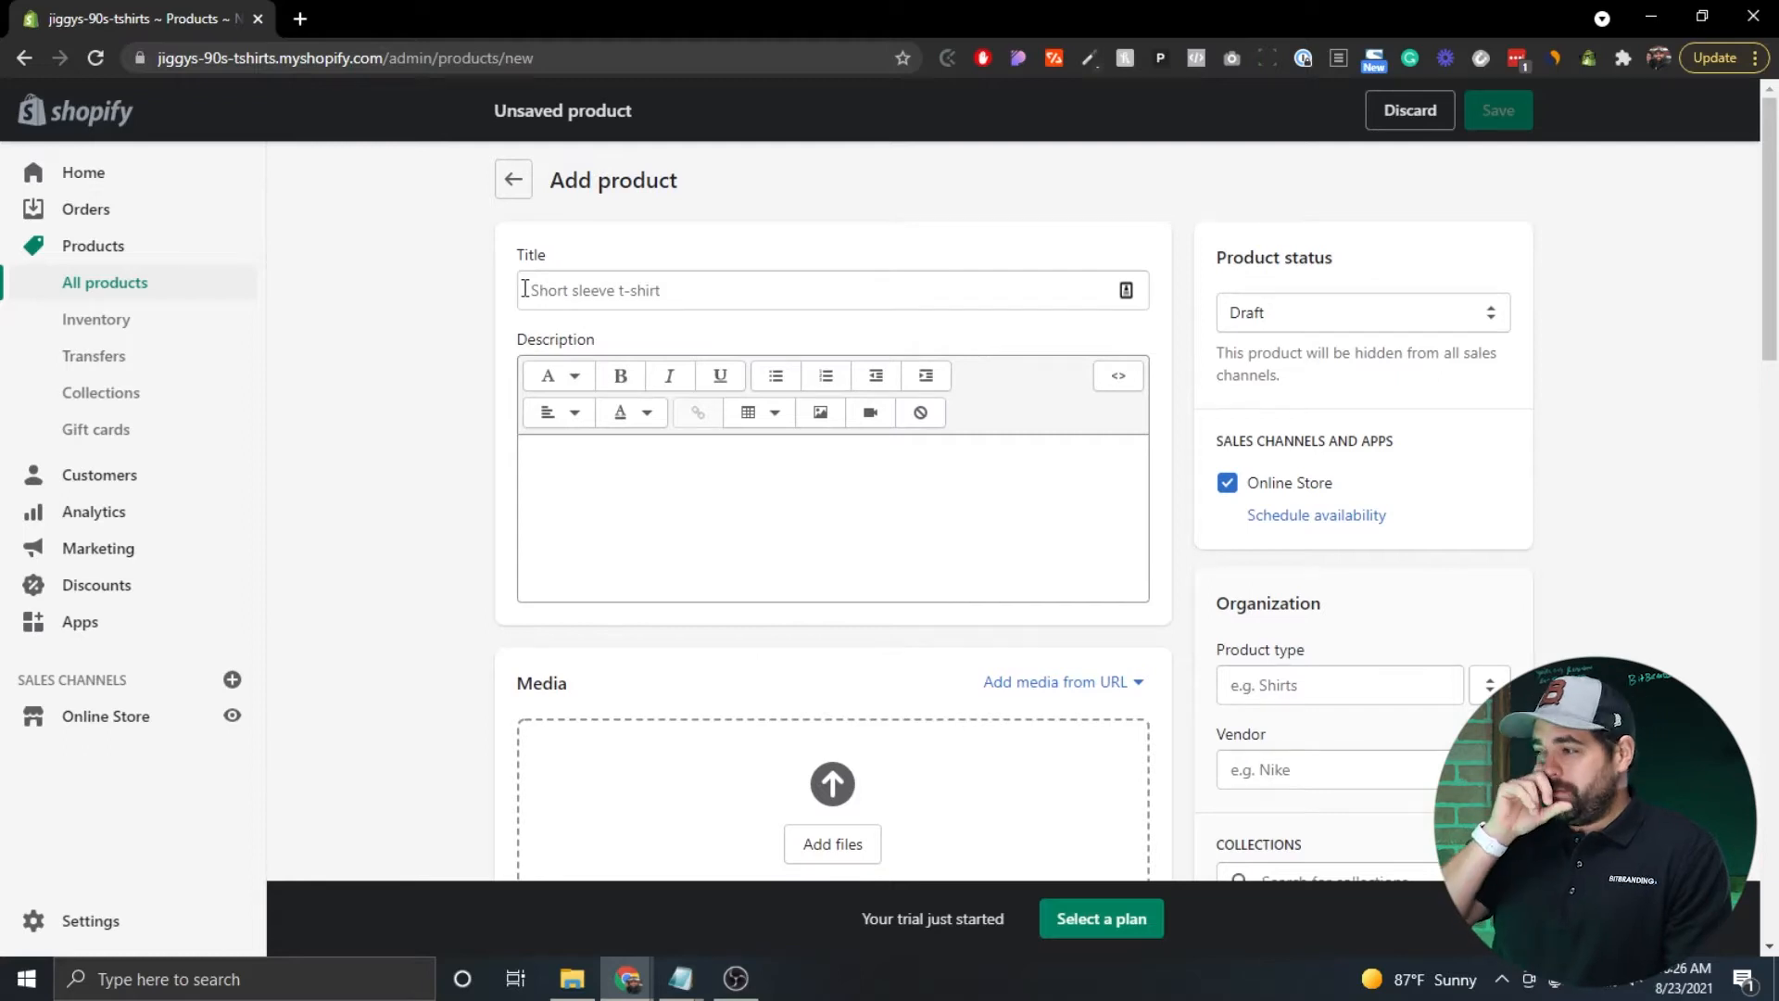
# Enter the product title 'Fresh Prince 90s T-Shirt', correcting the initially typed 'Fresh Prince Tshirt'.
pyautogui.click(525, 288)
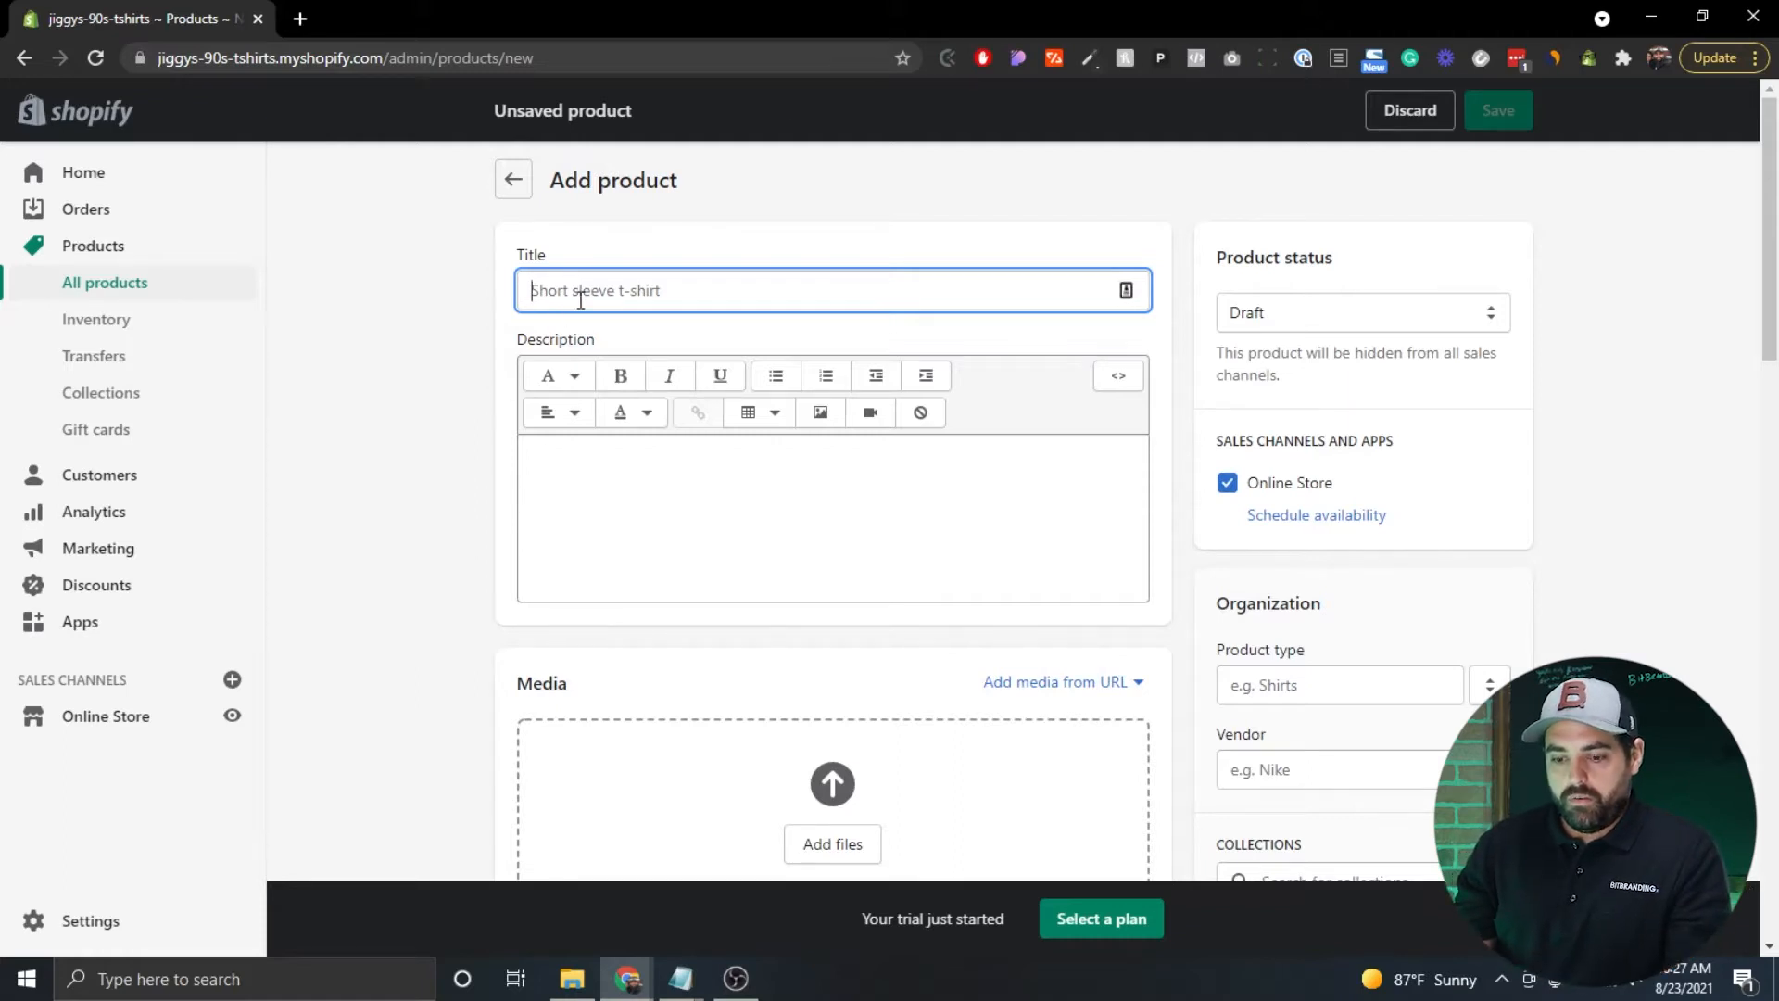
pyautogui.write('Fresh Pri')
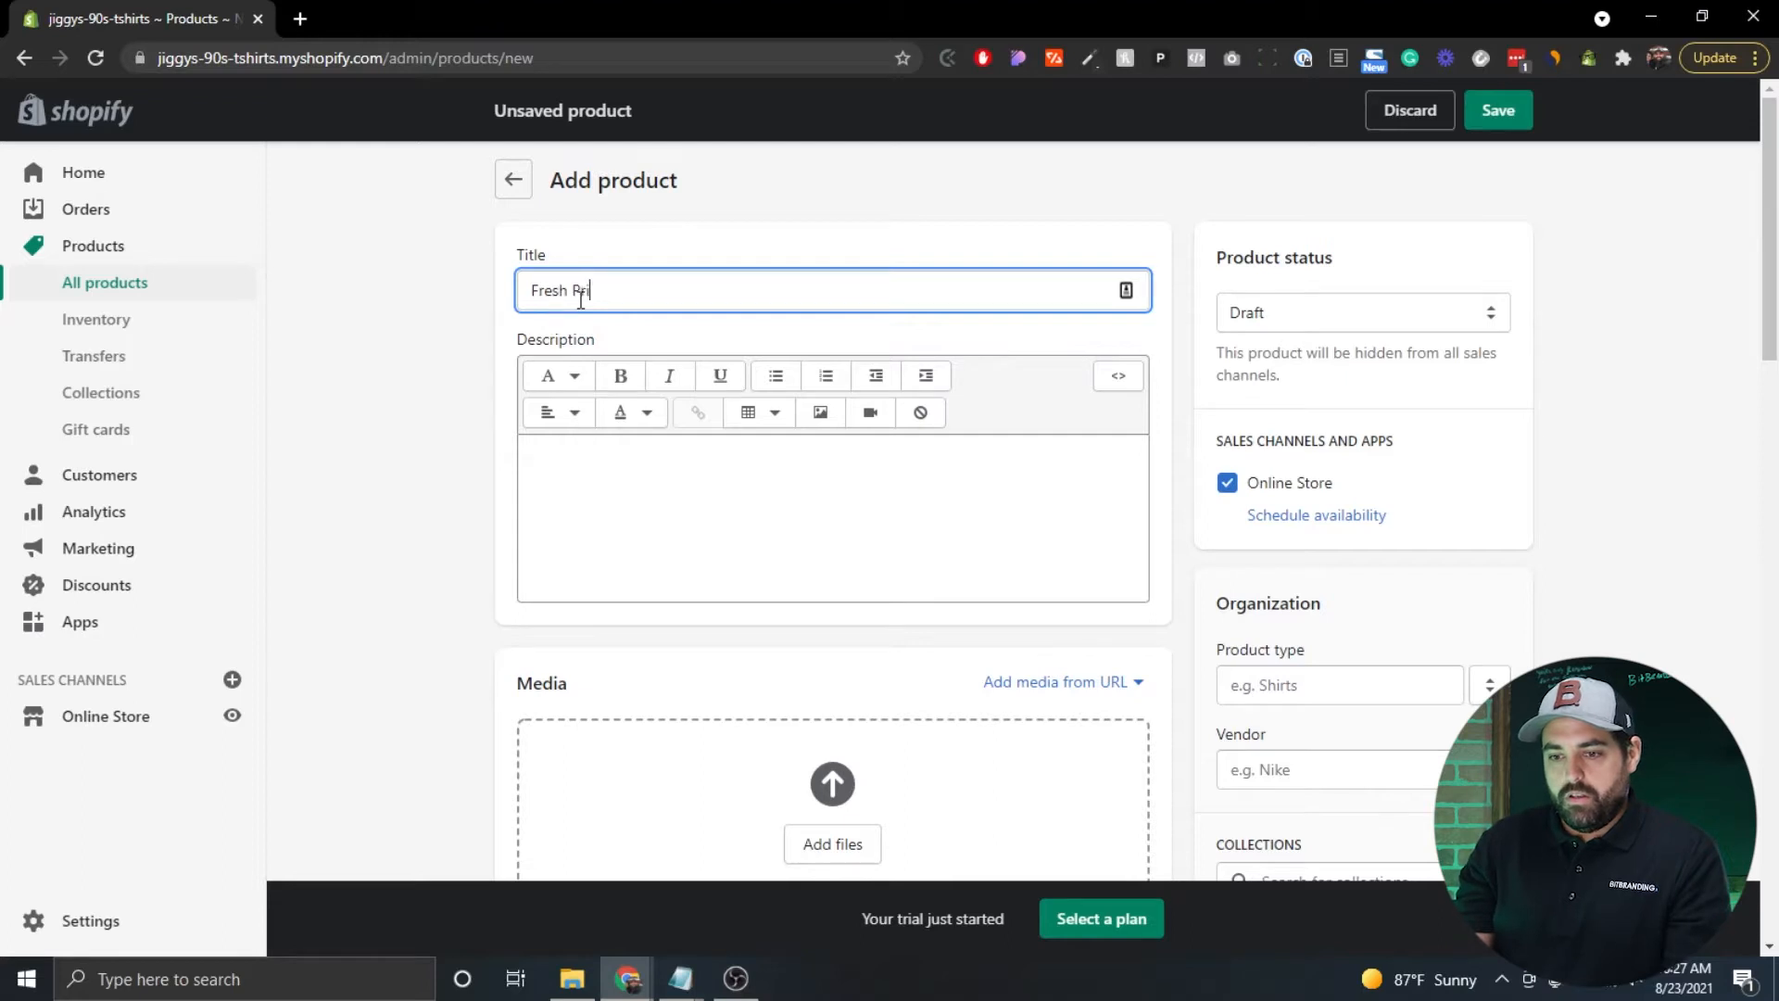
pyautogui.write('nce Tshirt')
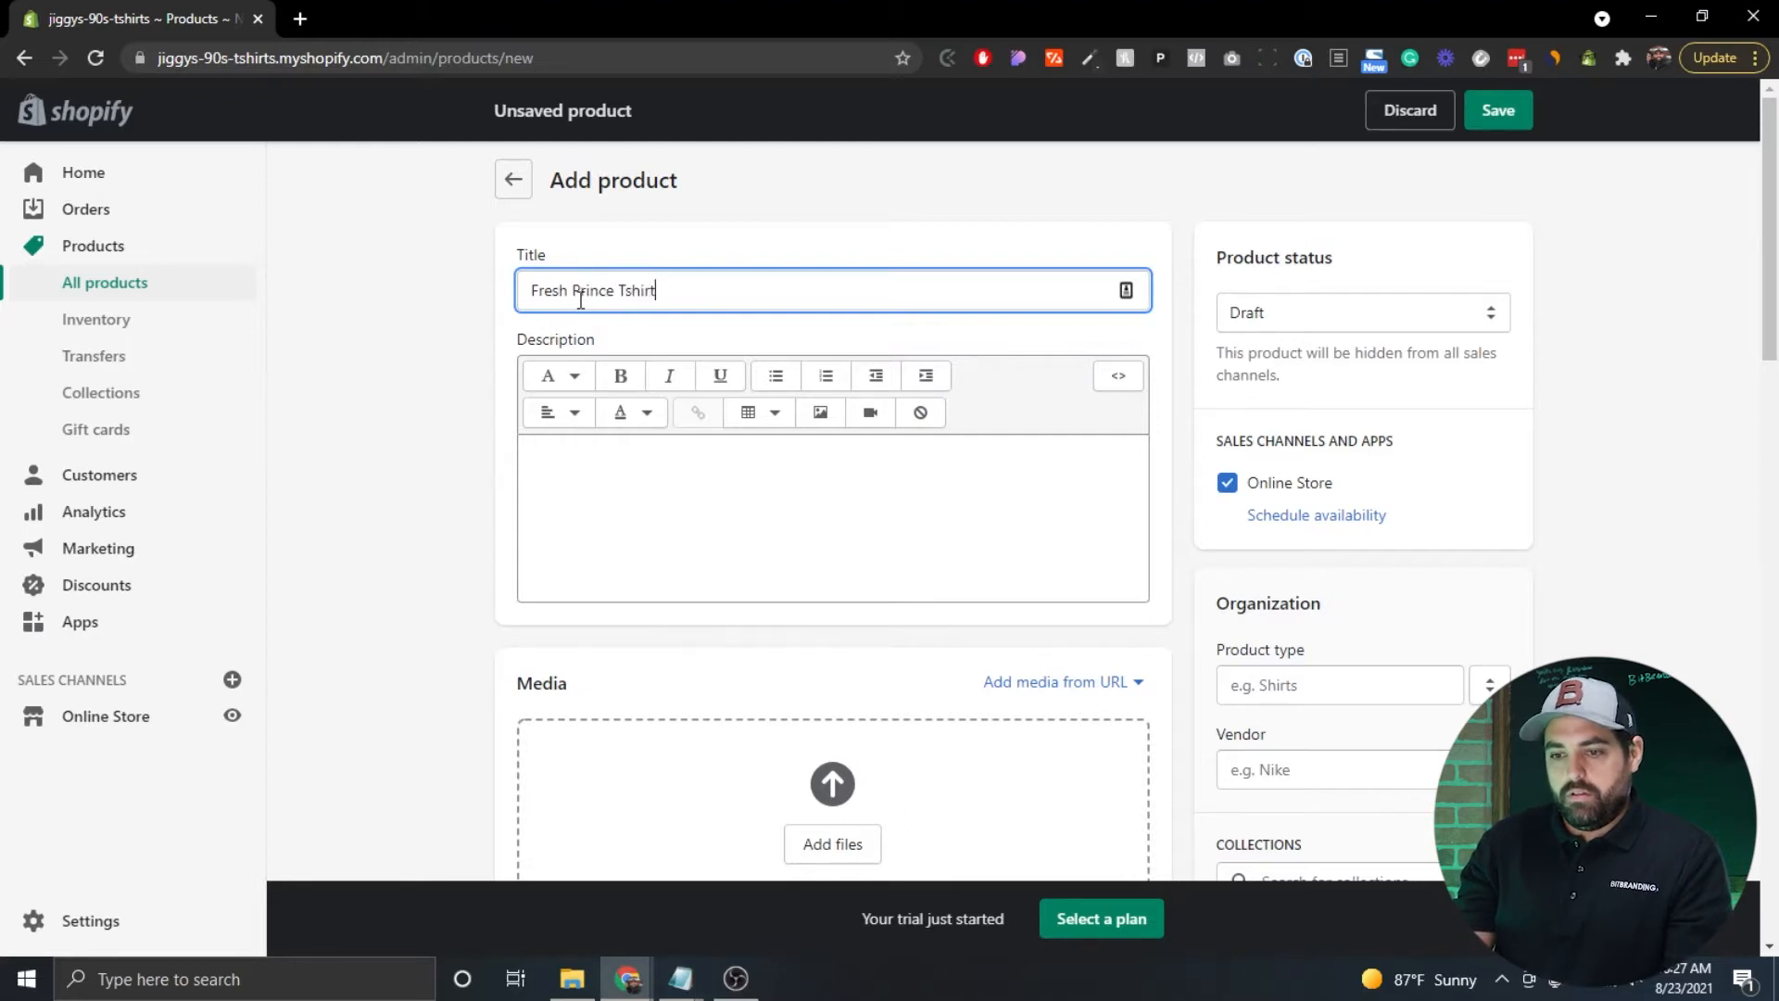
pyautogui.click(621, 292)
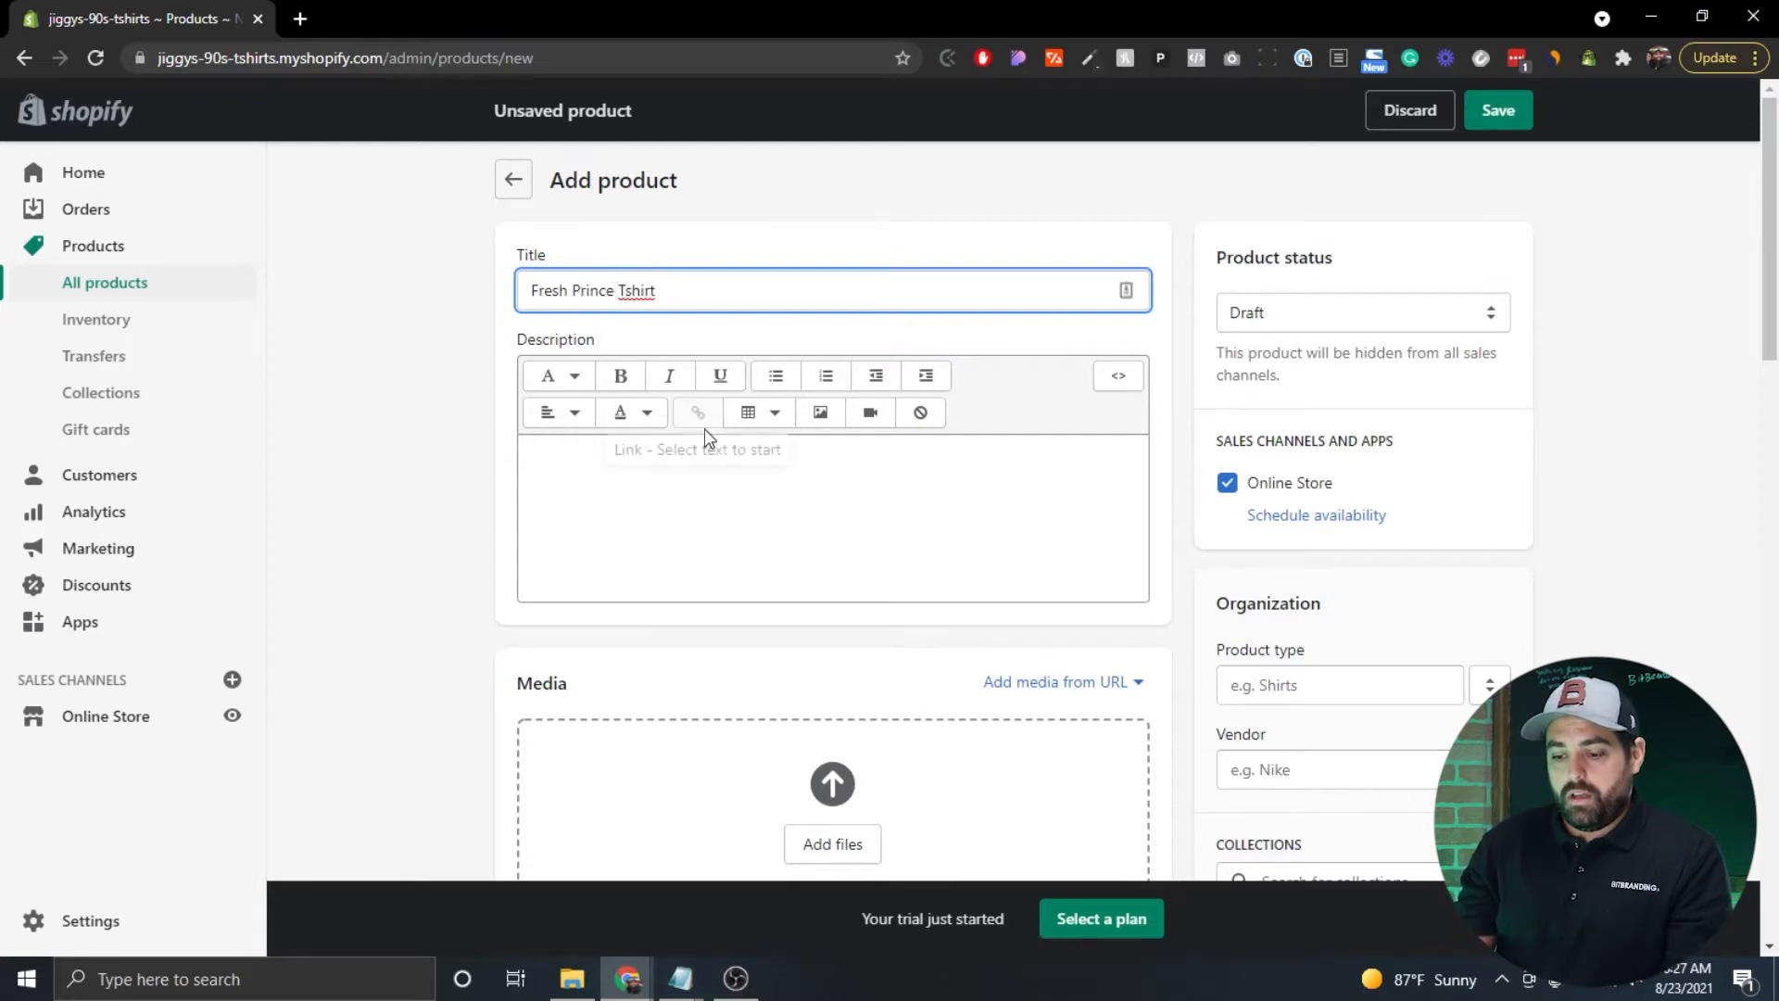
pyautogui.write('90s')
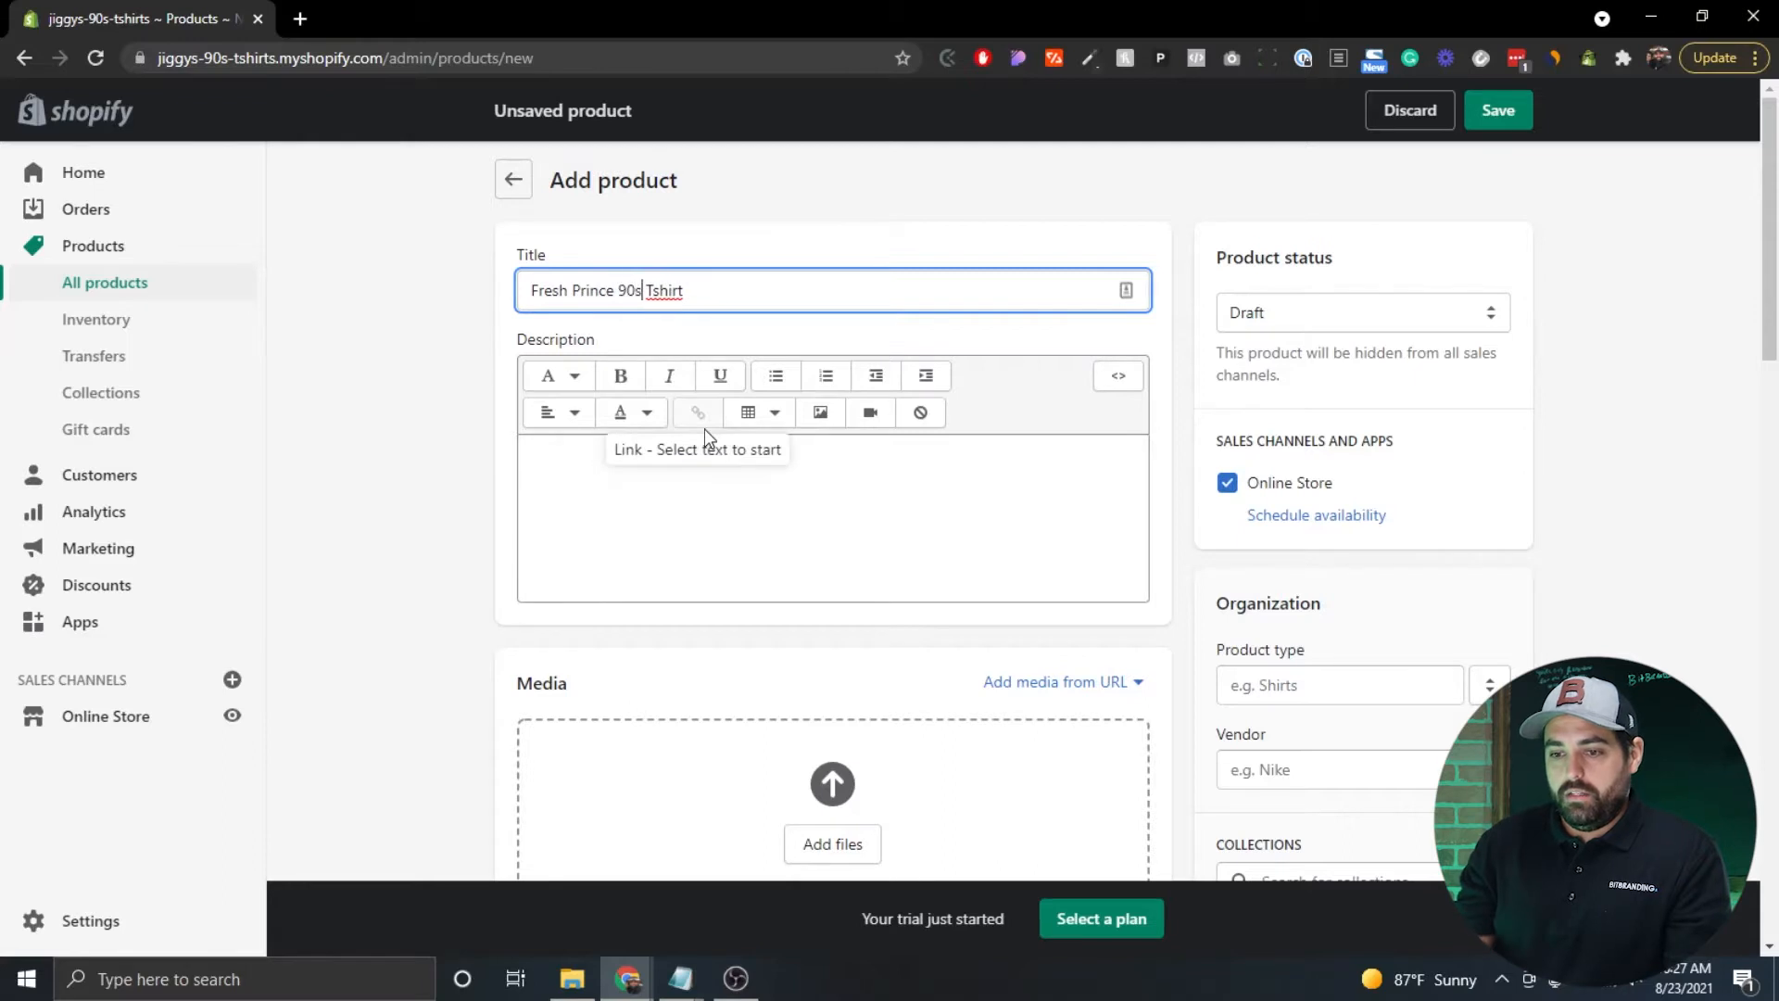
pyautogui.click(652, 290)
pyautogui.write('-')
pyautogui.press('Delete')
pyautogui.write('S')
pyautogui.click(755, 291)
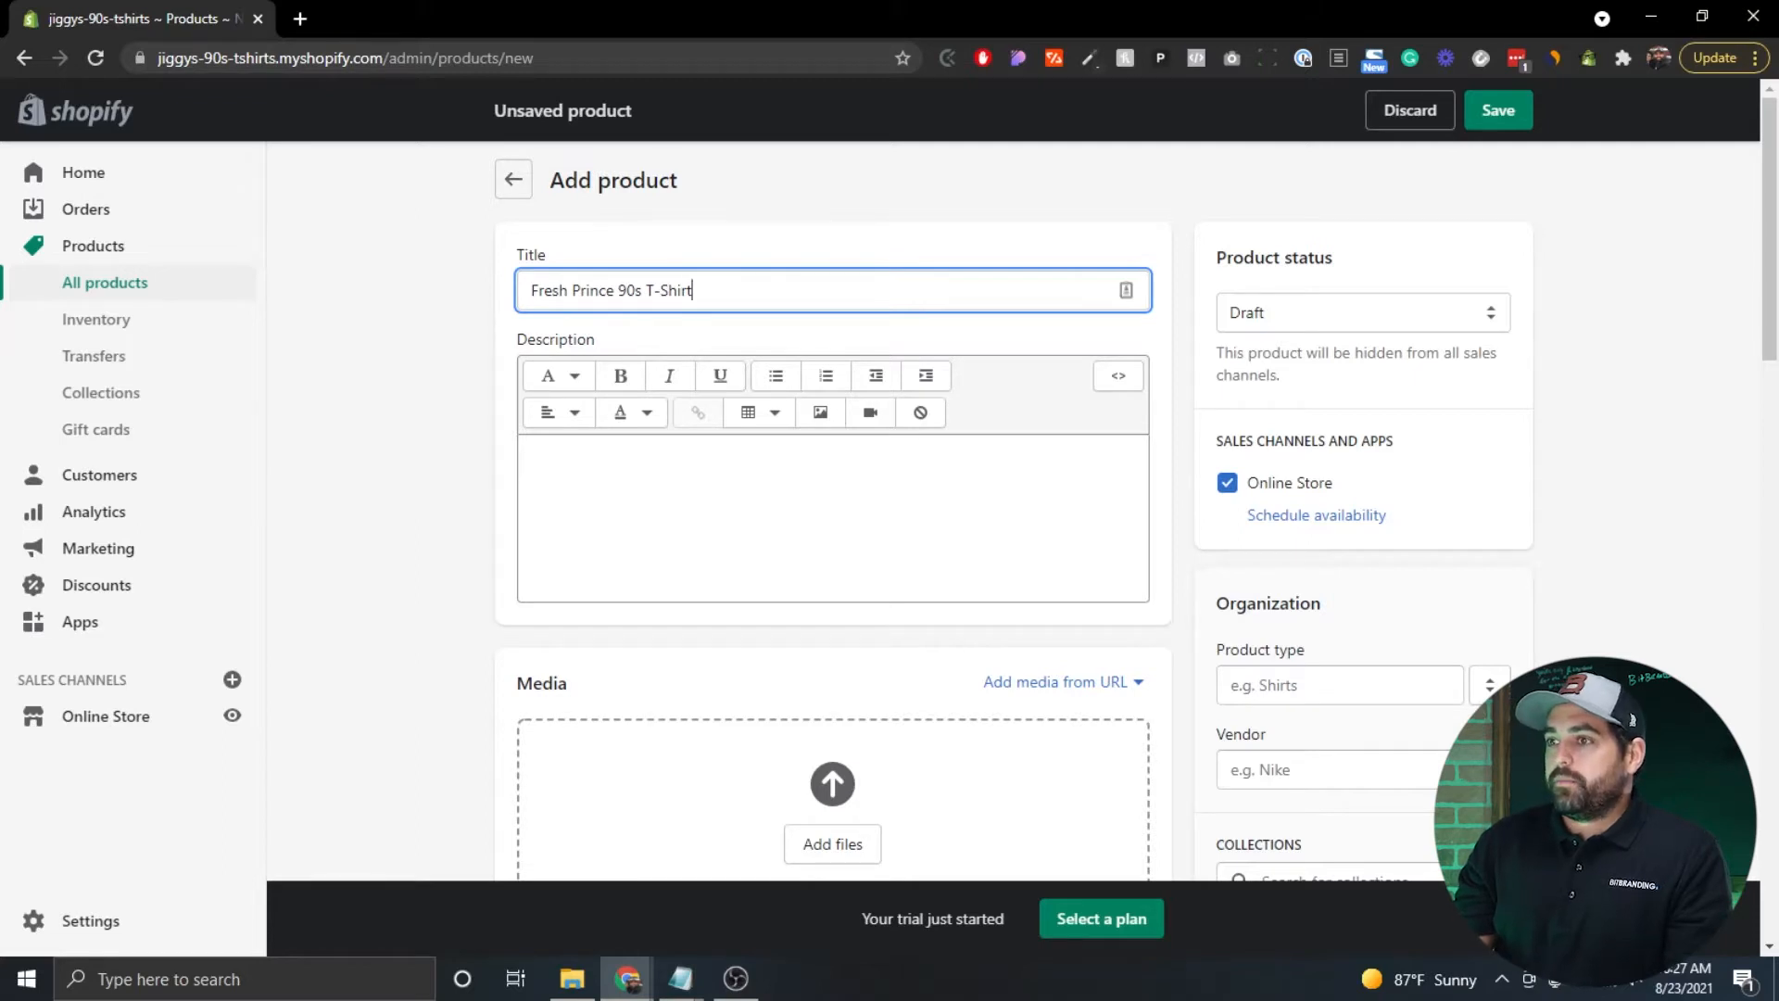
pyautogui.hotkey('alt', 'Tab')
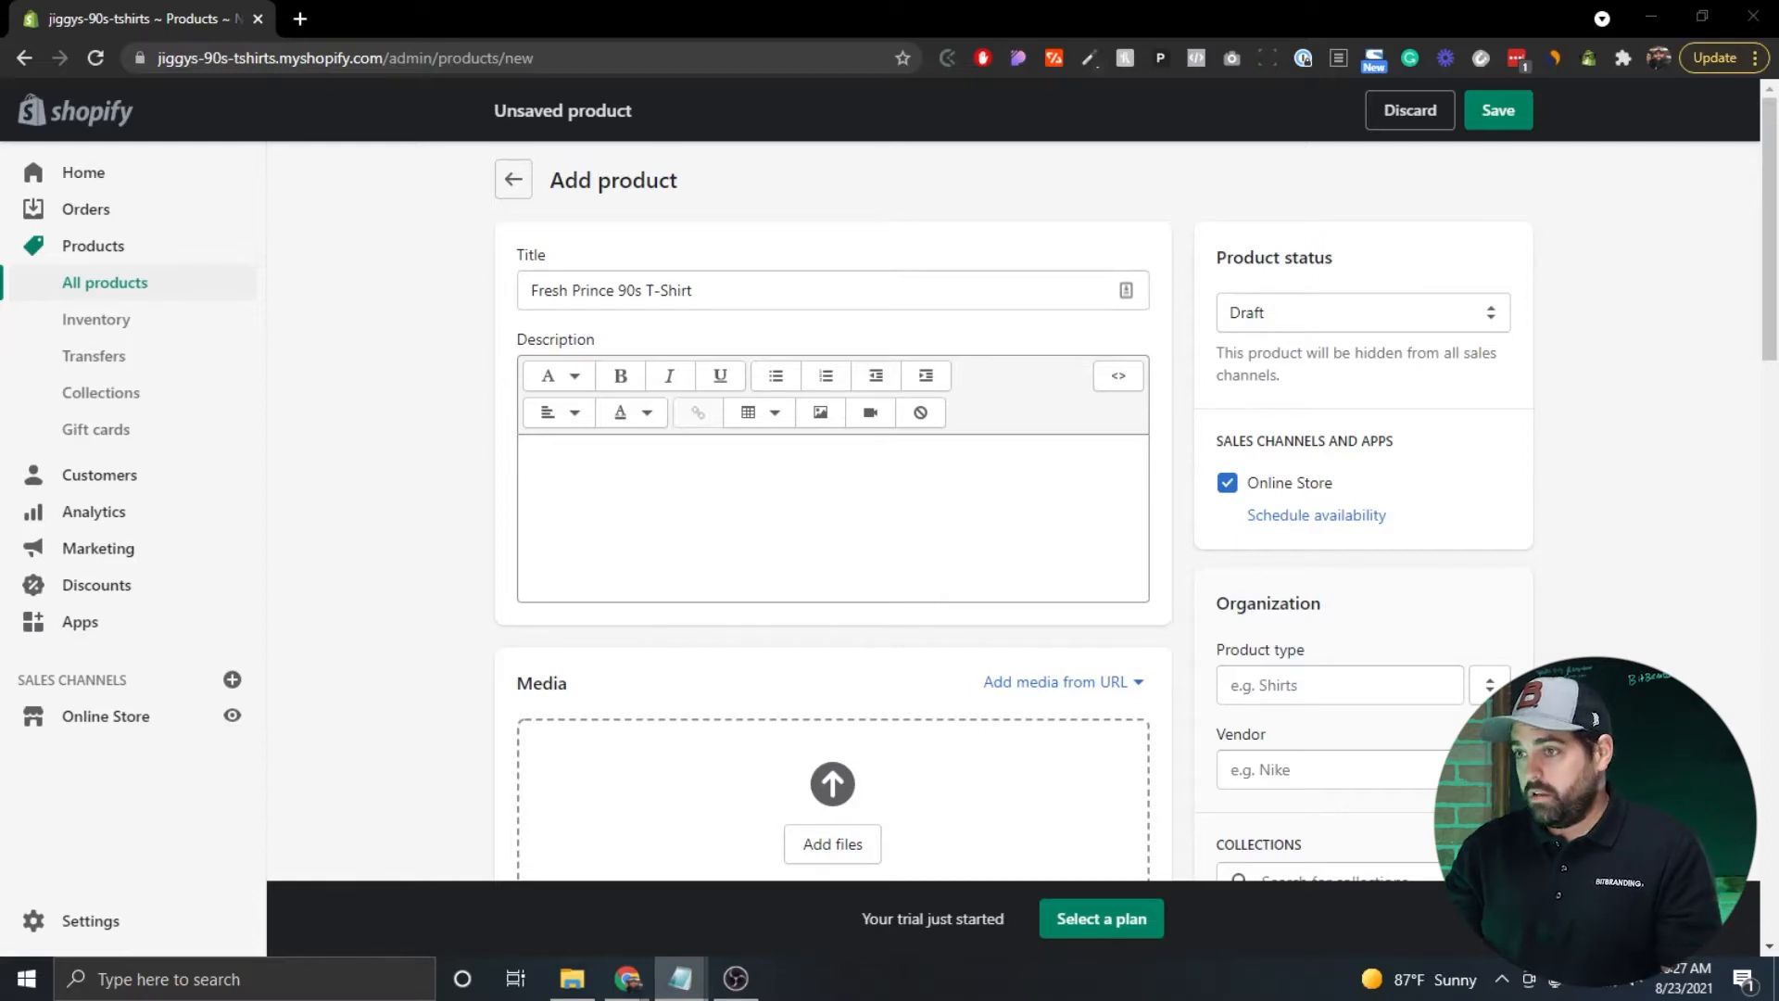
# Paste the prepared product copy into the Description box.
pyautogui.click(633, 506)
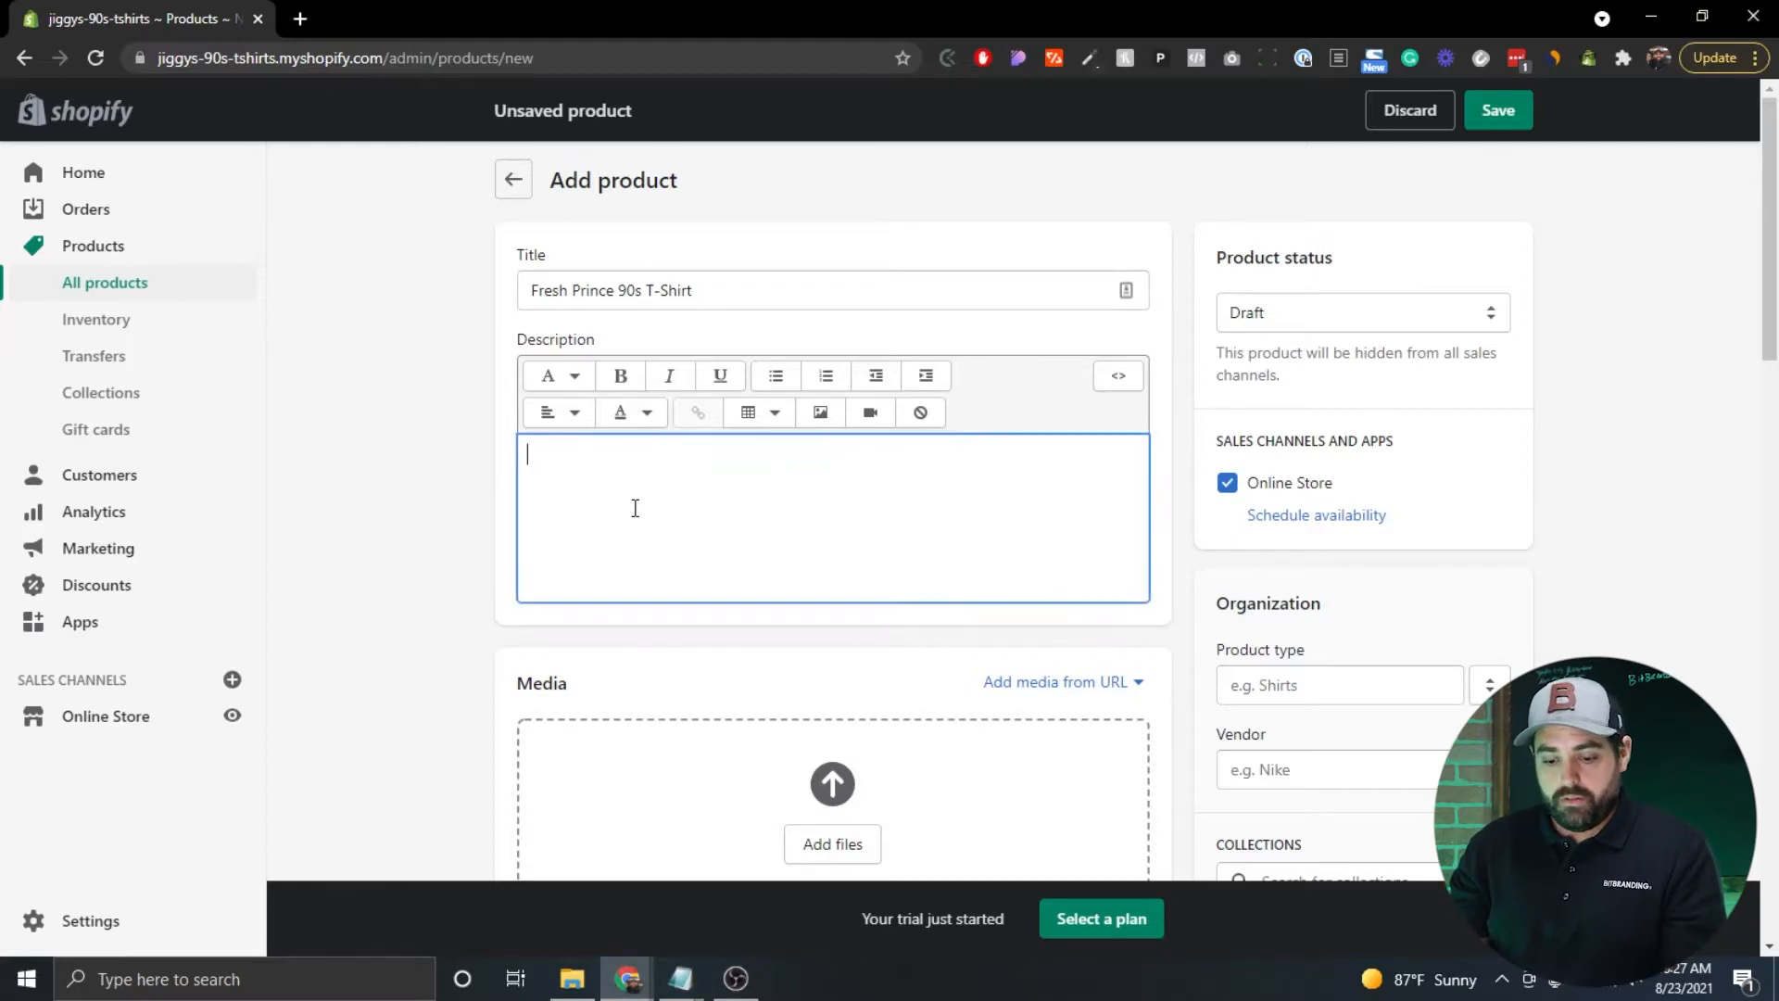
pyautogui.hotkey('ctrl', 'v')
pyautogui.scroll(-3, 635, 508)
pyautogui.scroll(3, 635, 508)
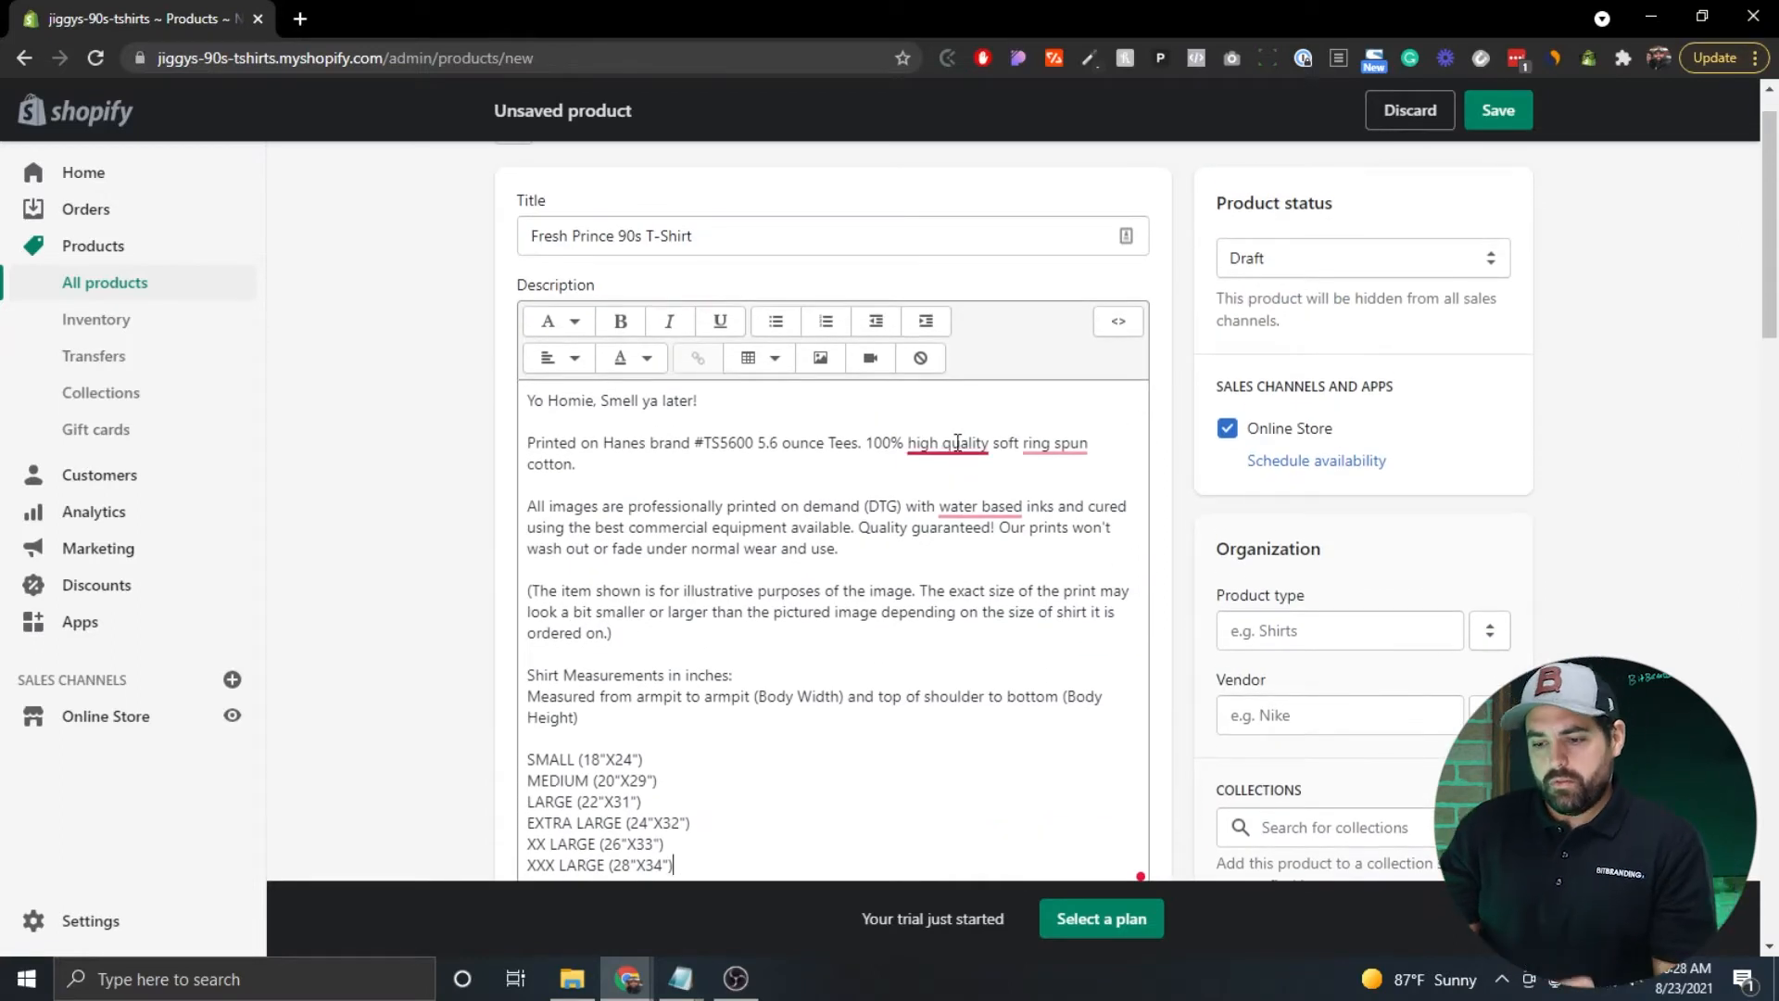
# Accept Grammarly's fixes to hyphenate high-quality, ring-spun and water-based in the description.
pyautogui.click(957, 444)
pyautogui.click(950, 504)
pyautogui.click(1066, 443)
pyautogui.click(1085, 506)
pyautogui.click(981, 508)
pyautogui.click(992, 567)
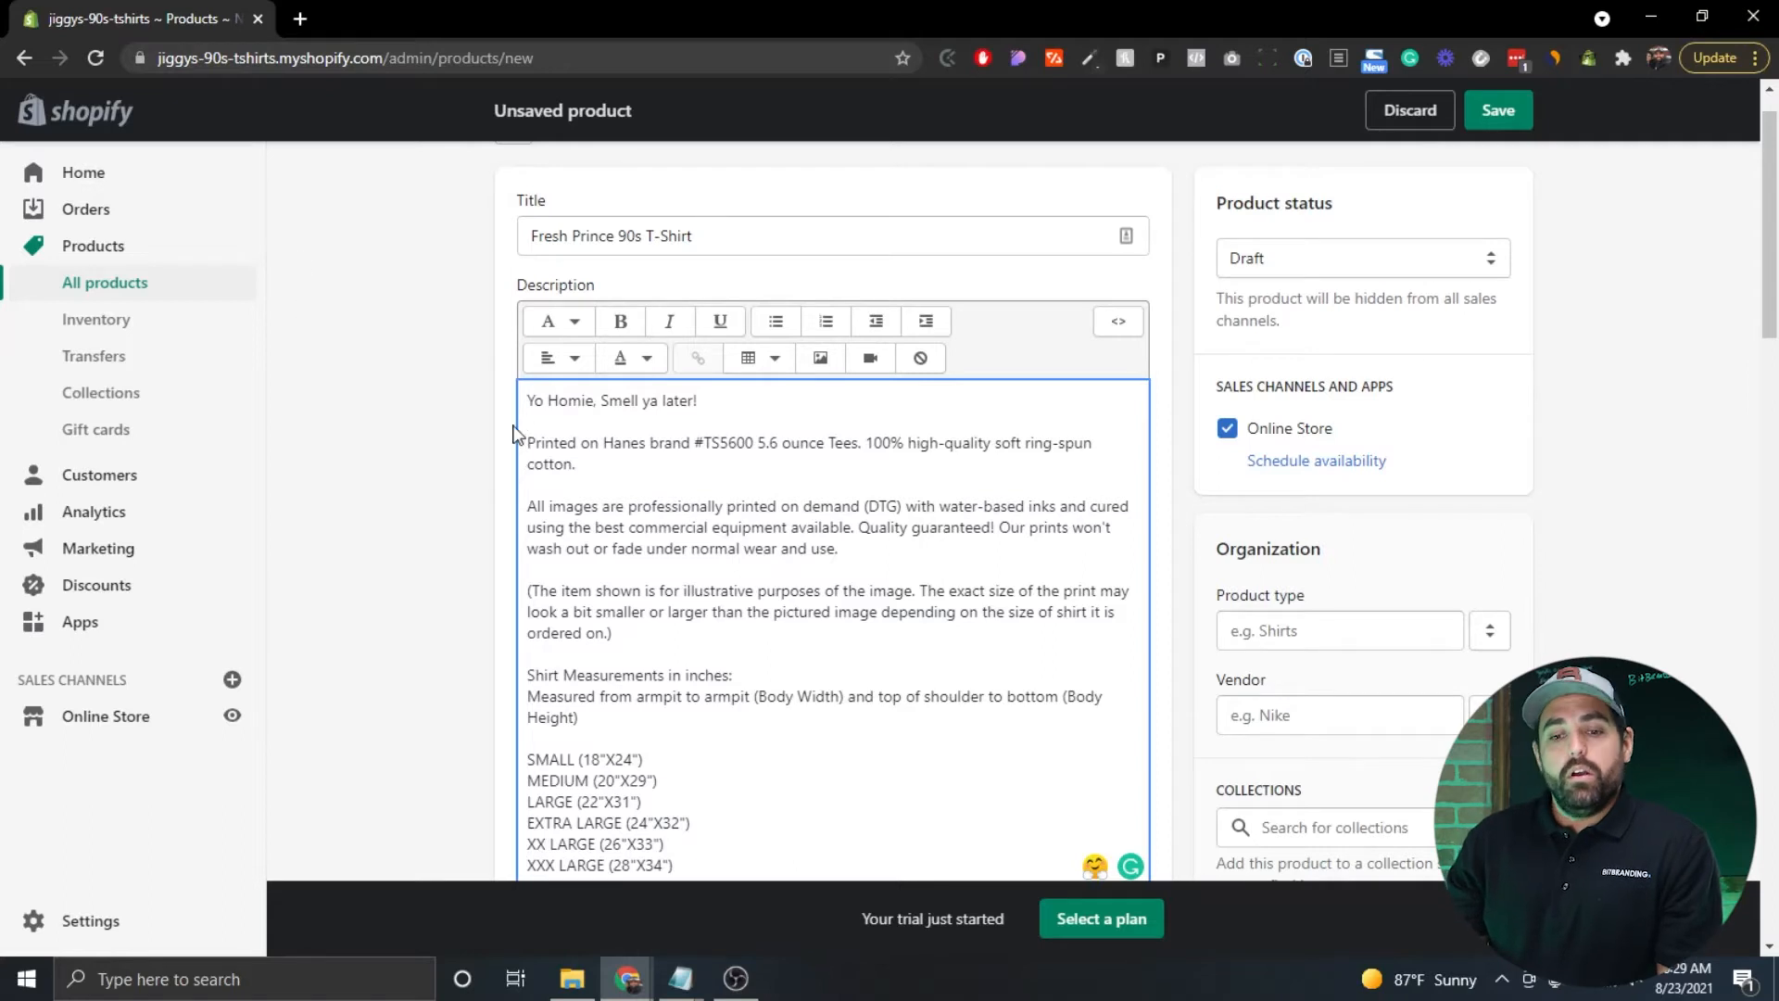
pyautogui.scroll(-5, 515, 434)
pyautogui.scroll(-2, 460, 387)
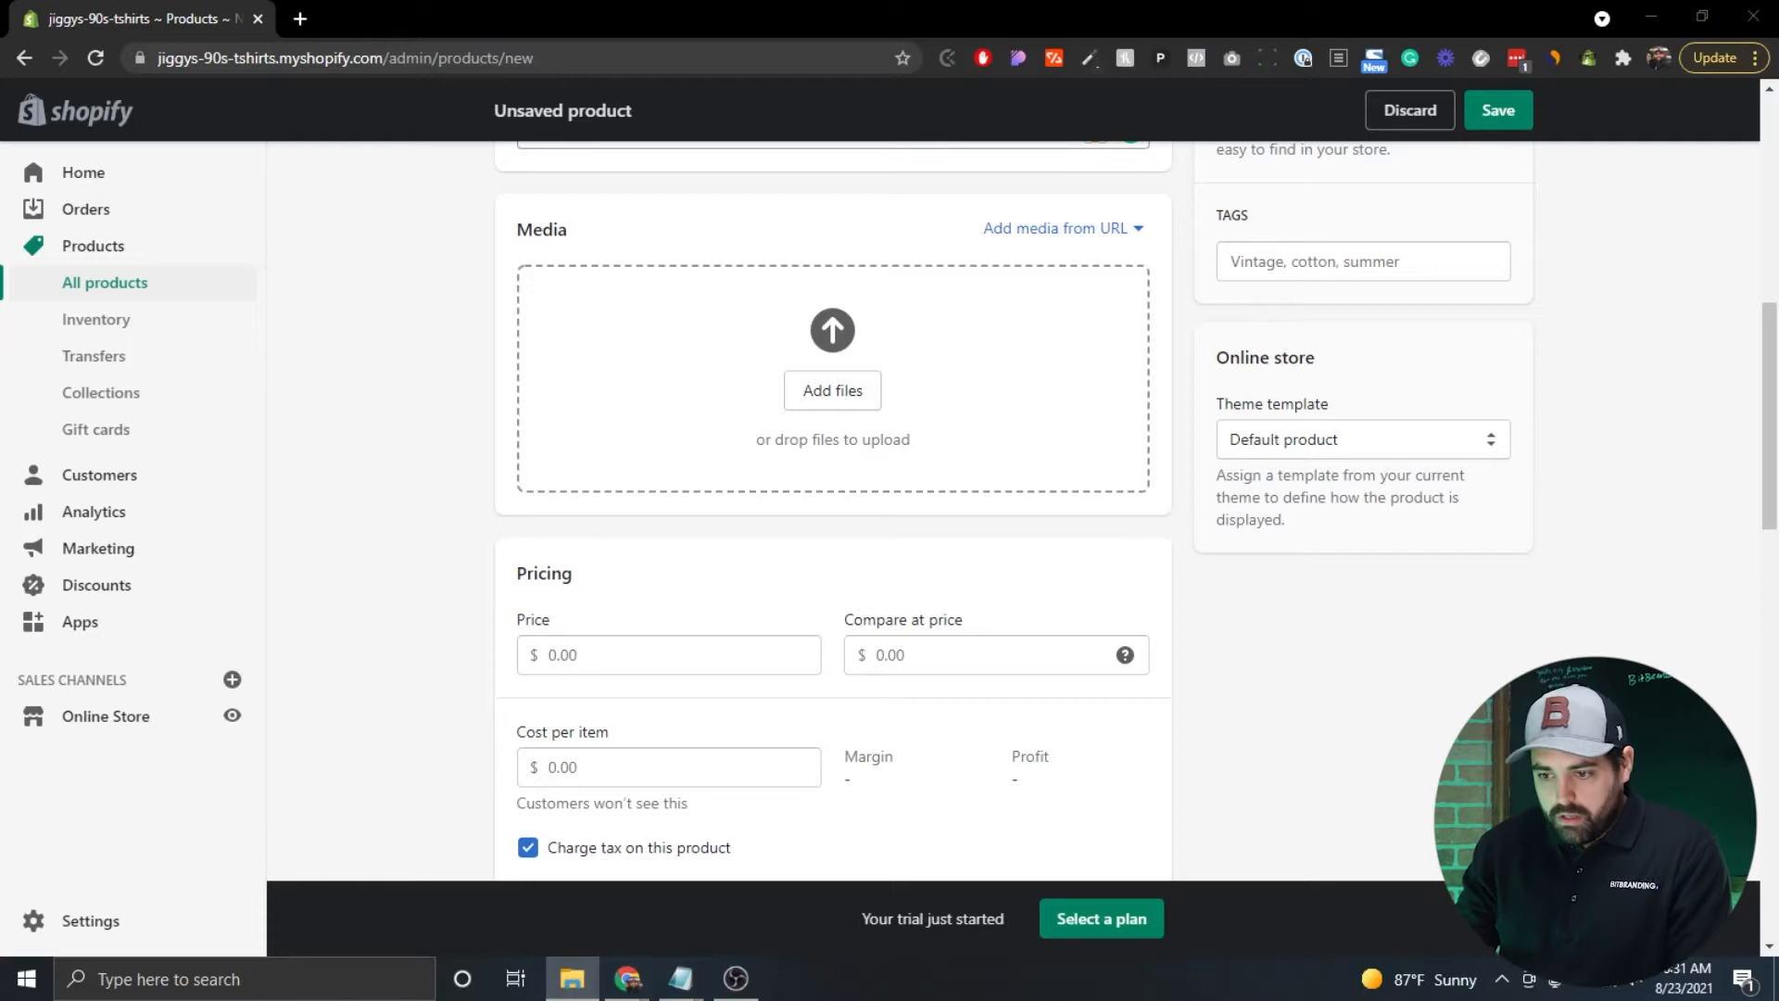
# Upload the three t-shirt mockups to Media and move the navy shirt ahead of the pink and yellow ones.
pyautogui.moveTo(1655, 564); pyautogui.dragTo(693, 393)
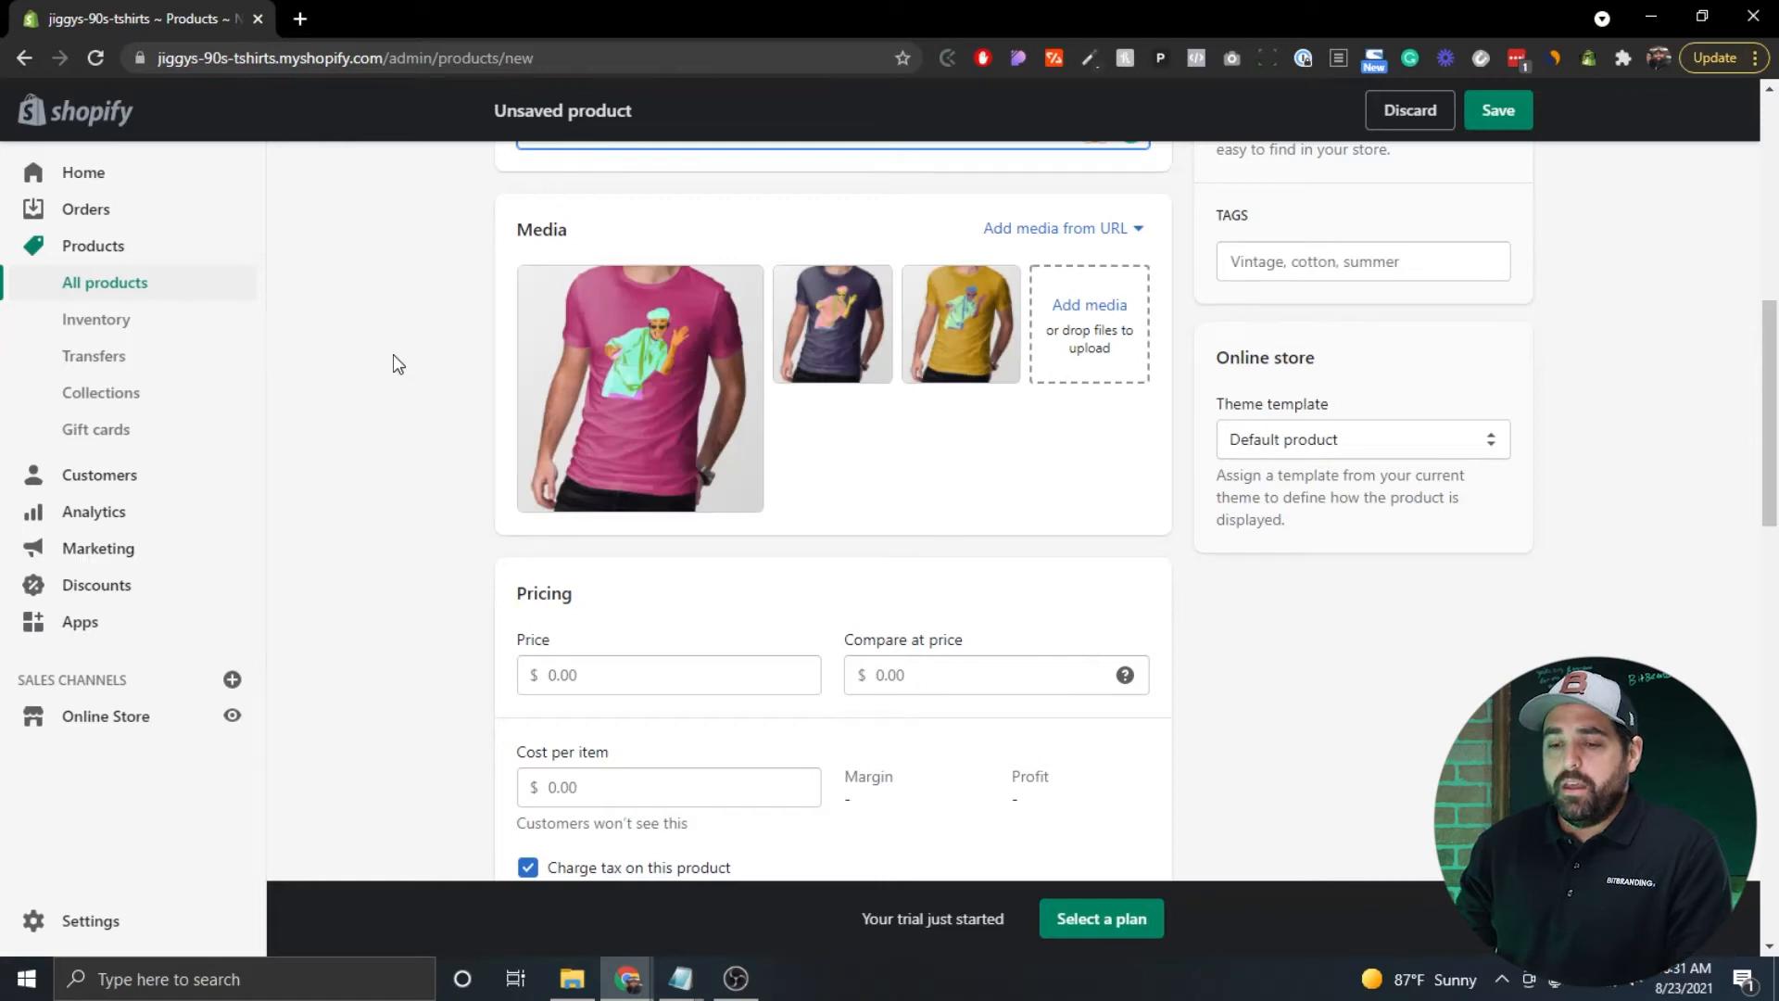
pyautogui.scroll(2, 393, 354)
pyautogui.scroll(-1, 393, 354)
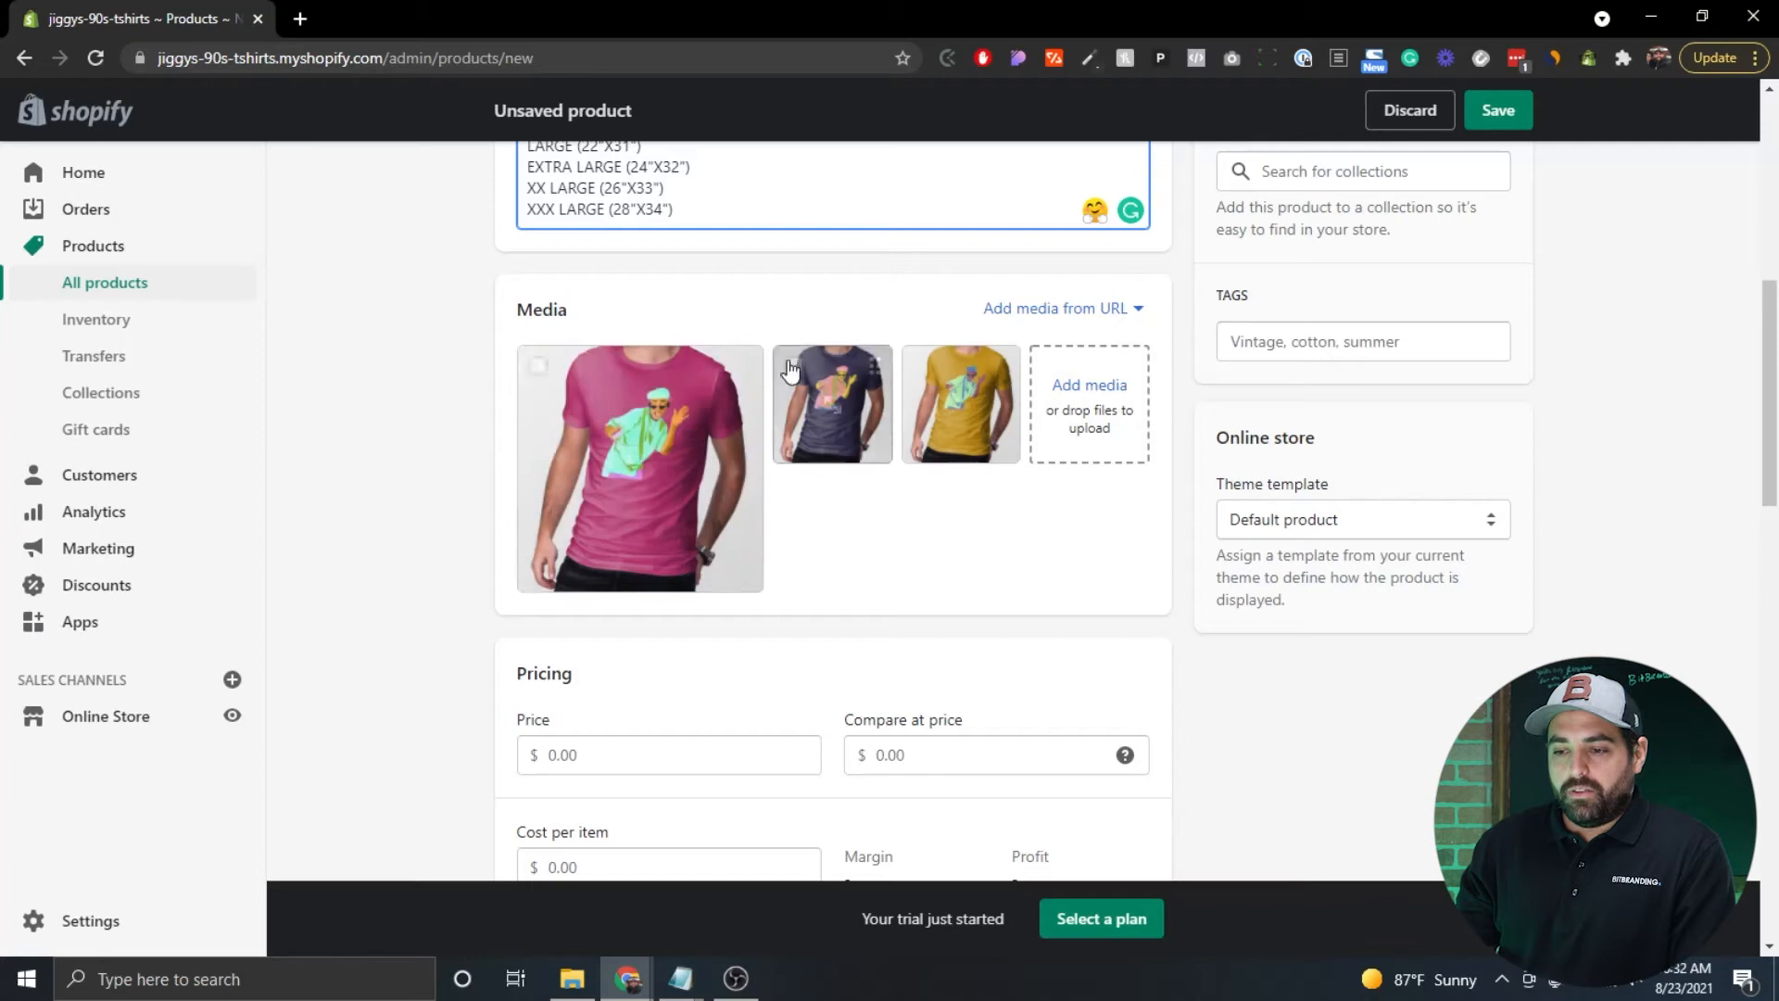
pyautogui.moveTo(751, 371); pyautogui.dragTo(996, 372)
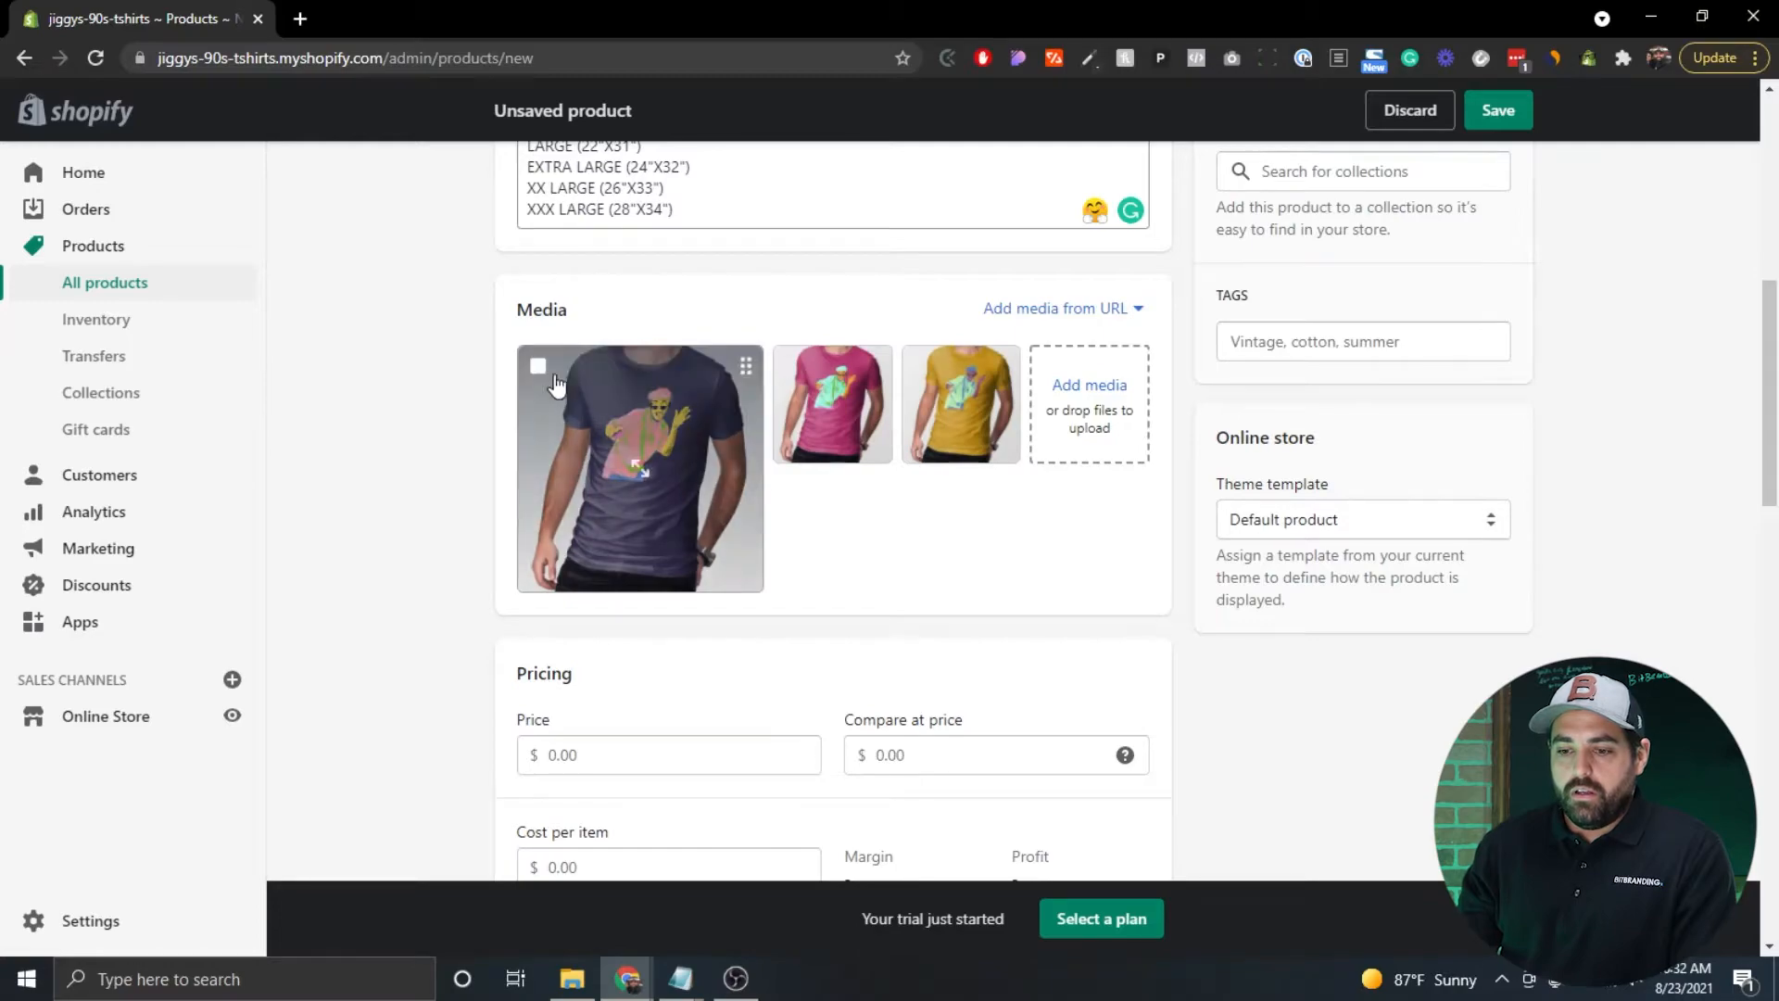
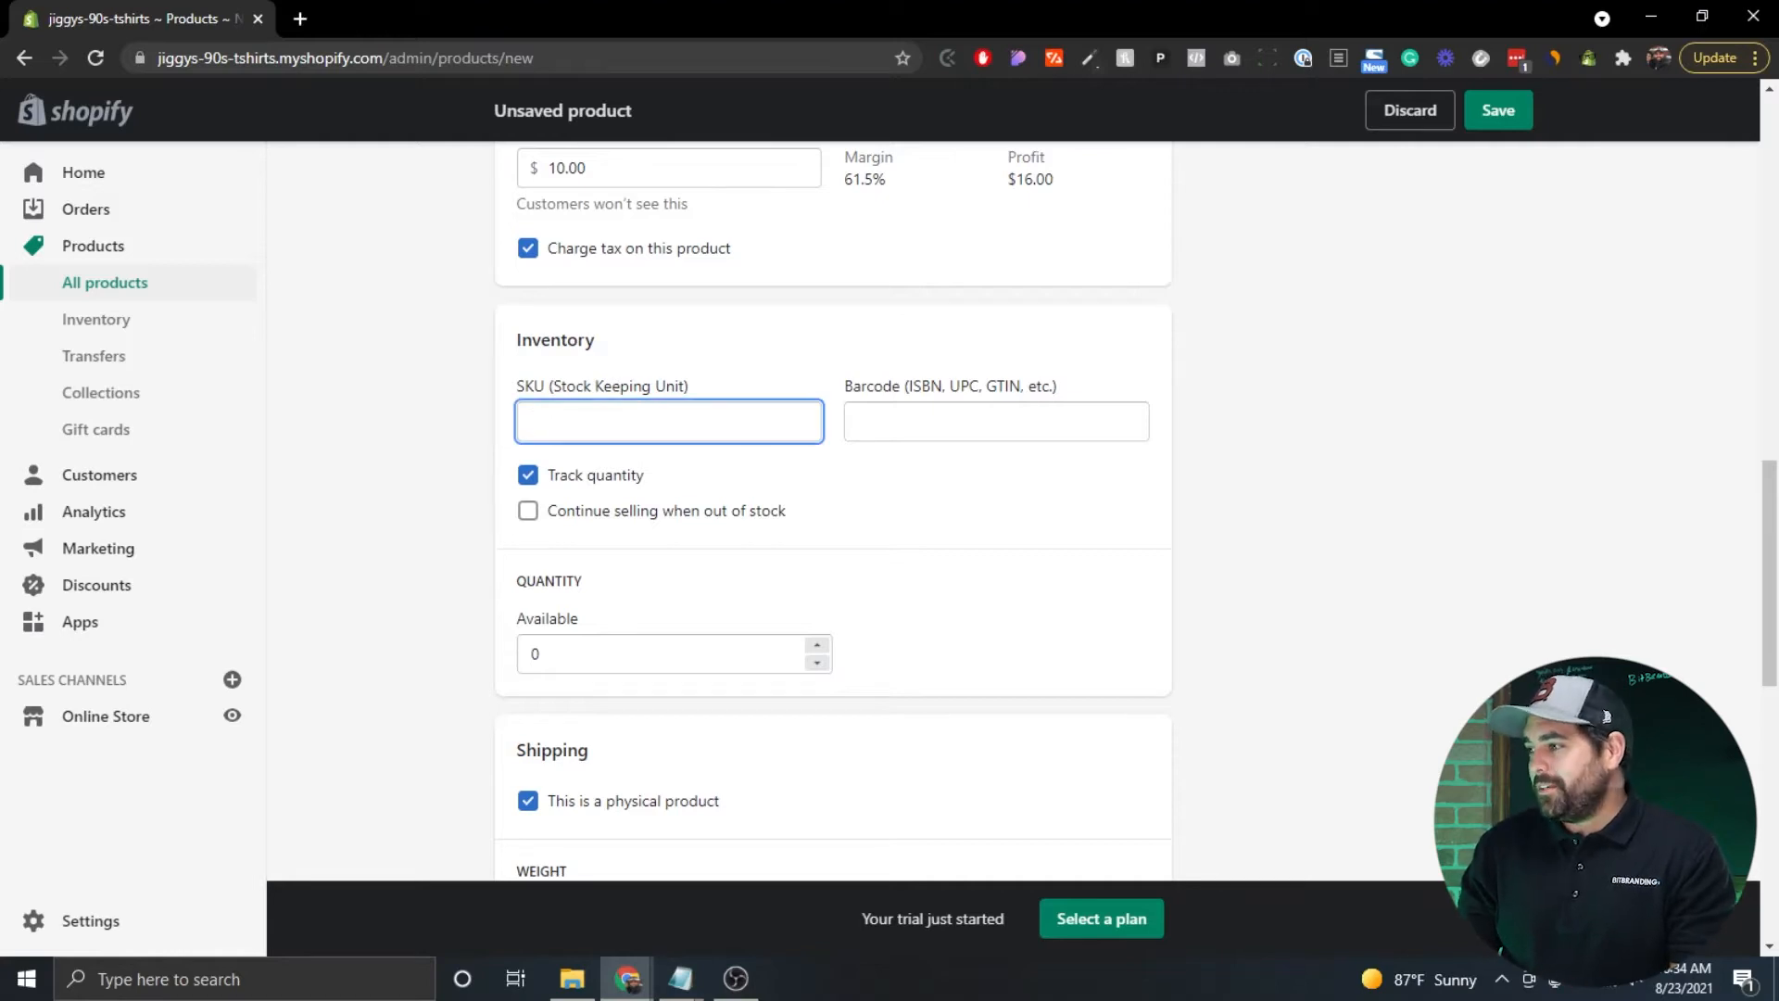
# Enter FRS-SM-P as the product's SKU, copied from the notes.
pyautogui.hotkey('alt', 'Tab')
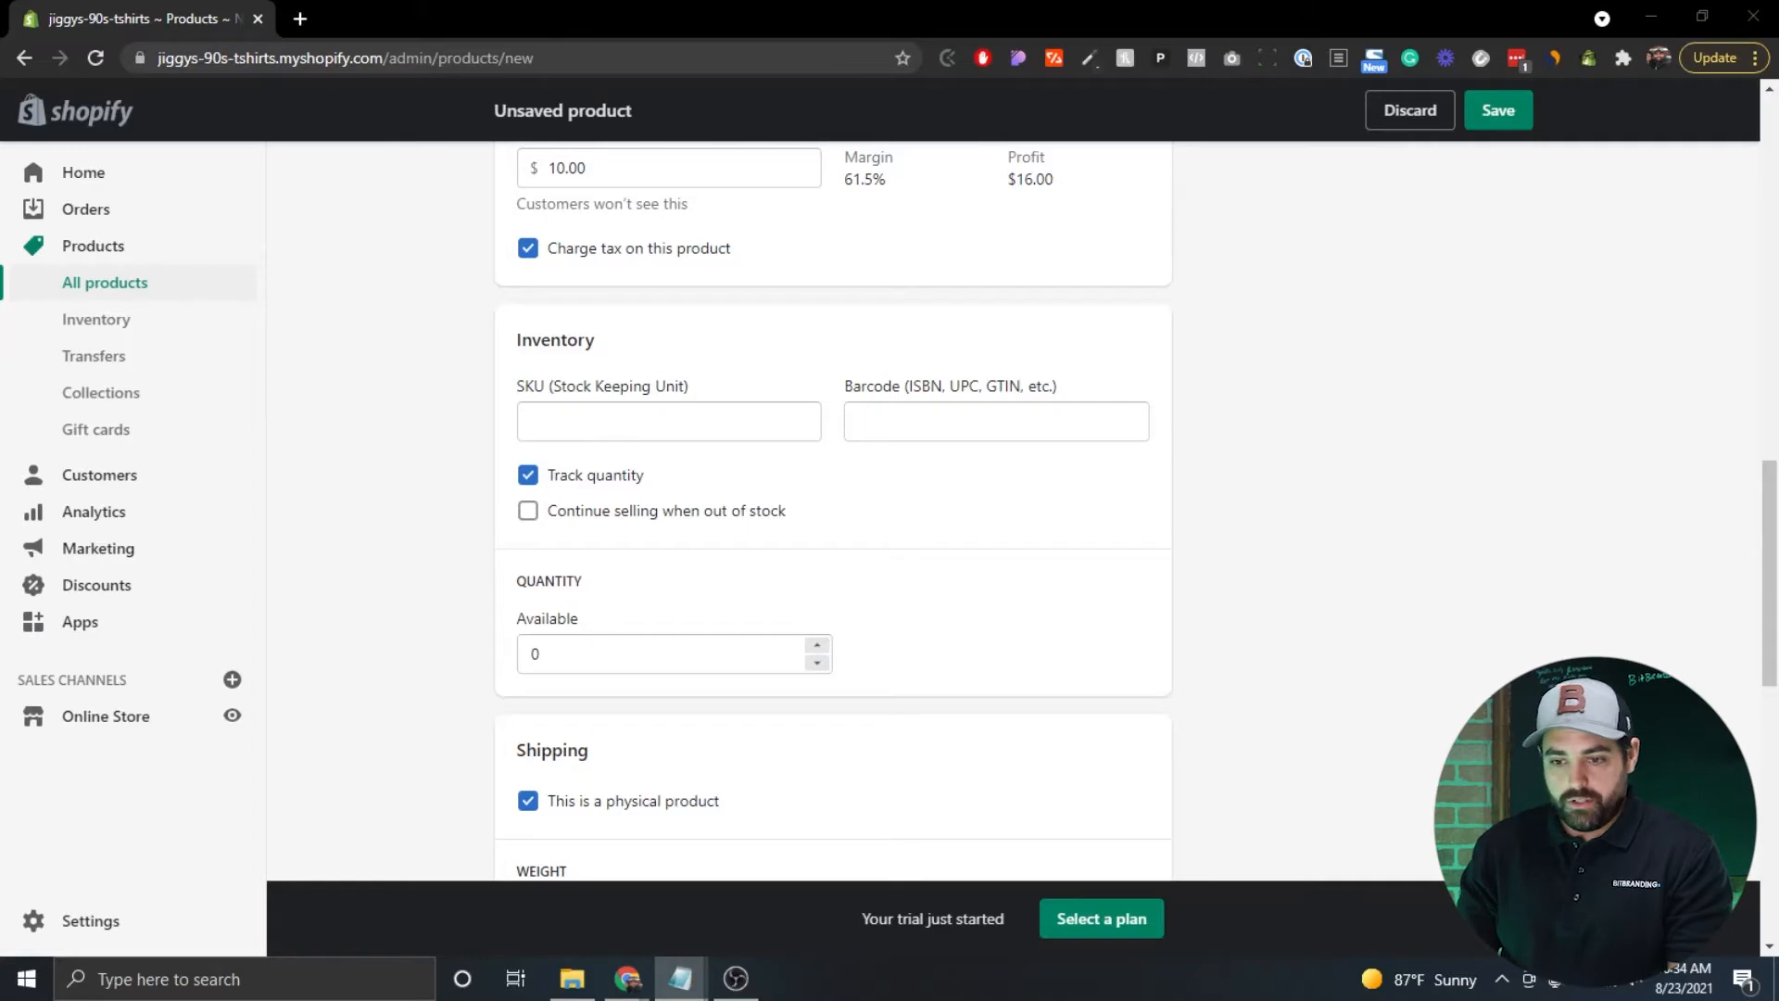
pyautogui.click(656, 417)
pyautogui.write('FRS-SM-P')
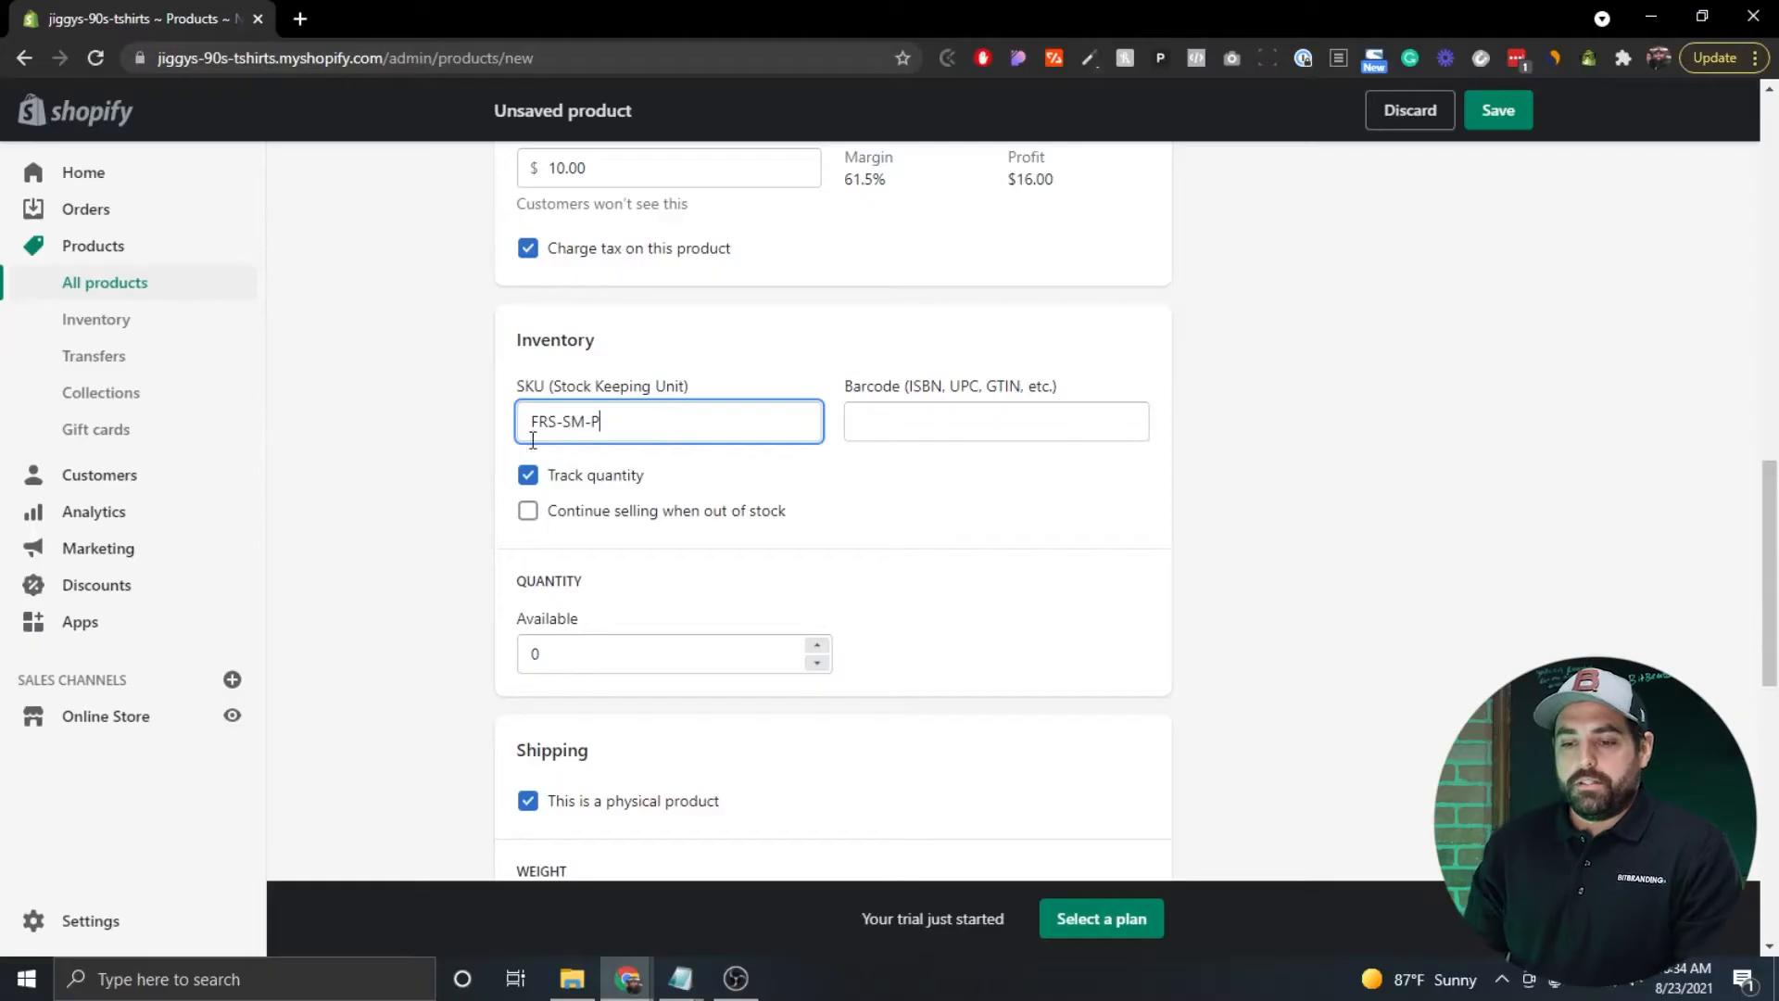
# Try quantity tracking with 10 available, then turn Track quantity off.
pyautogui.click(596, 479)
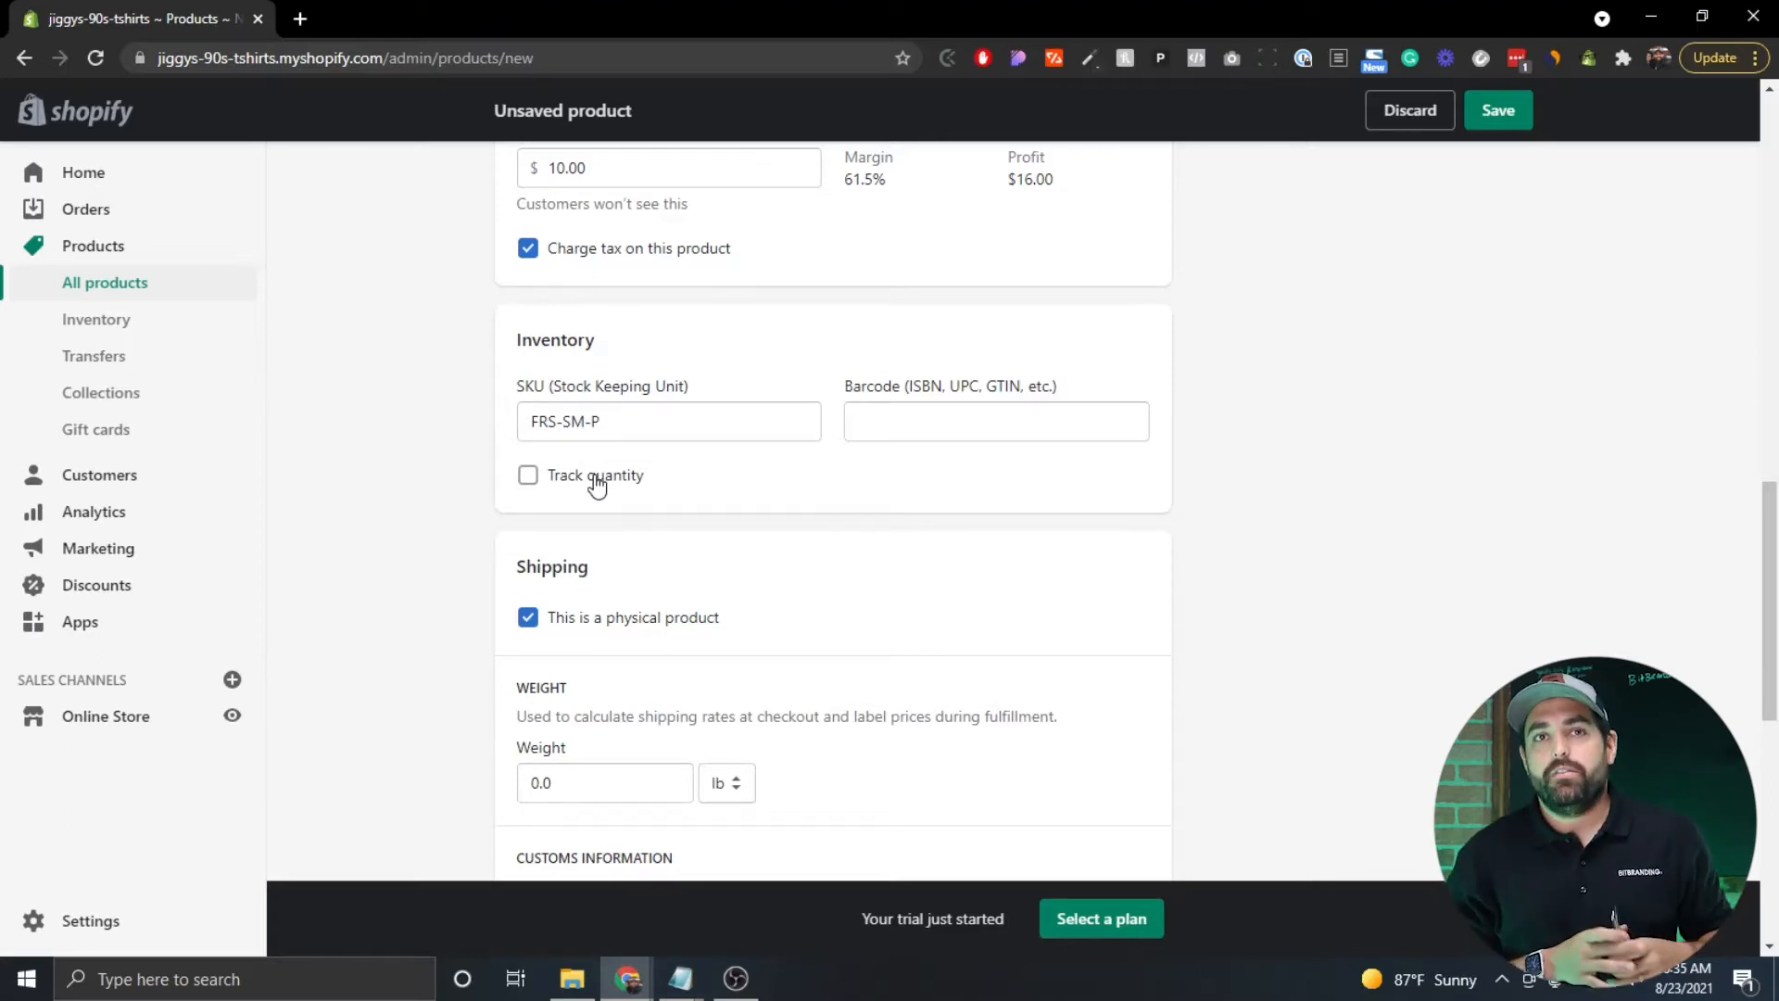
pyautogui.click(548, 488)
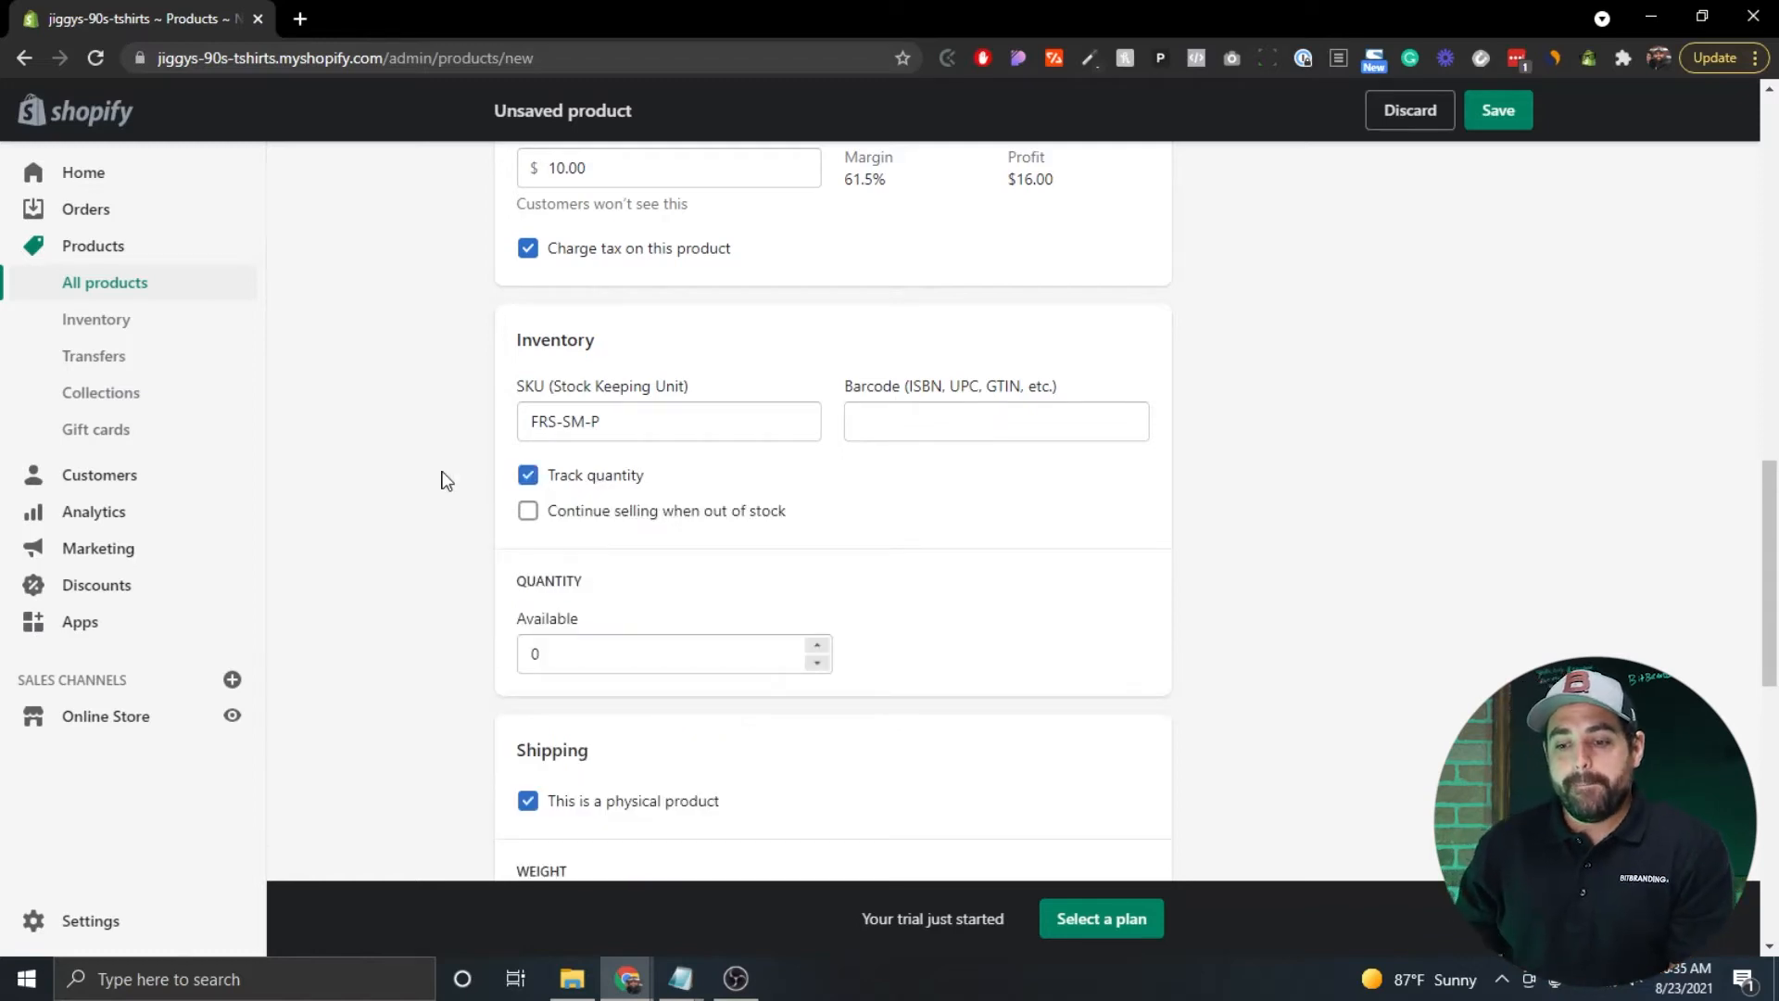
pyautogui.scroll(-1, 441, 480)
pyautogui.moveTo(556, 580); pyautogui.dragTo(475, 590)
pyautogui.write('10')
pyautogui.click(475, 590)
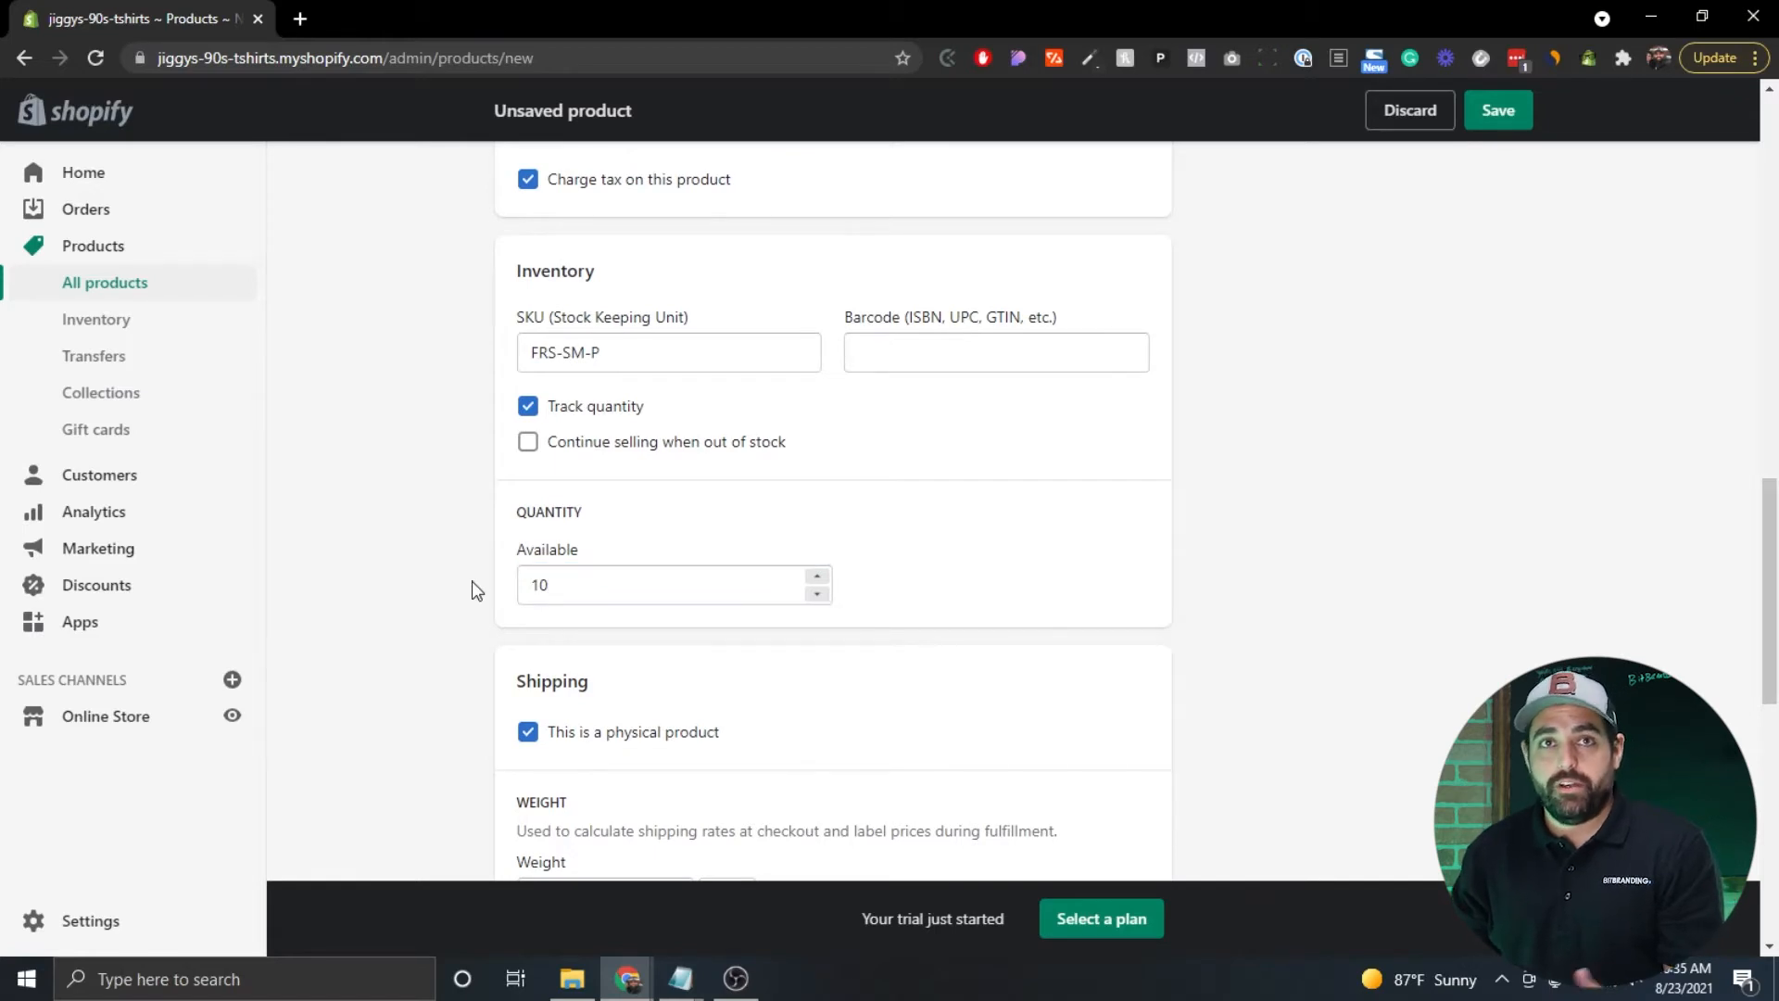
pyautogui.click(568, 578)
pyautogui.click(528, 409)
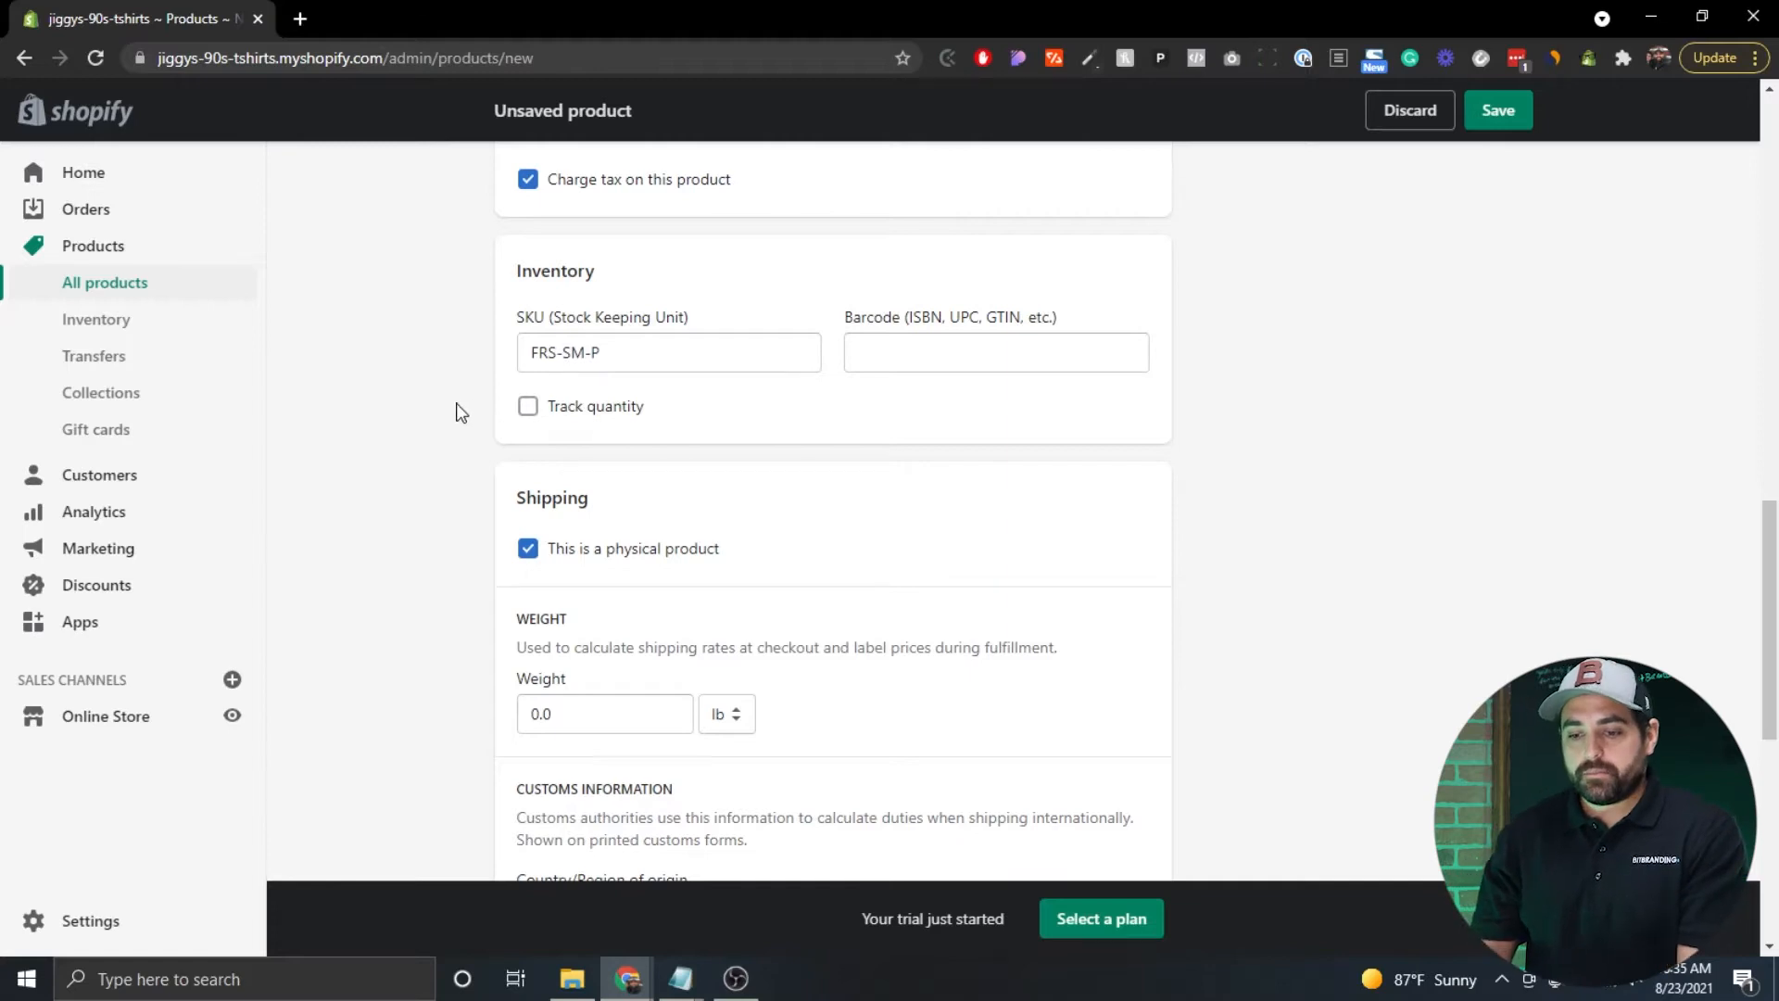
pyautogui.scroll(-3, 458, 410)
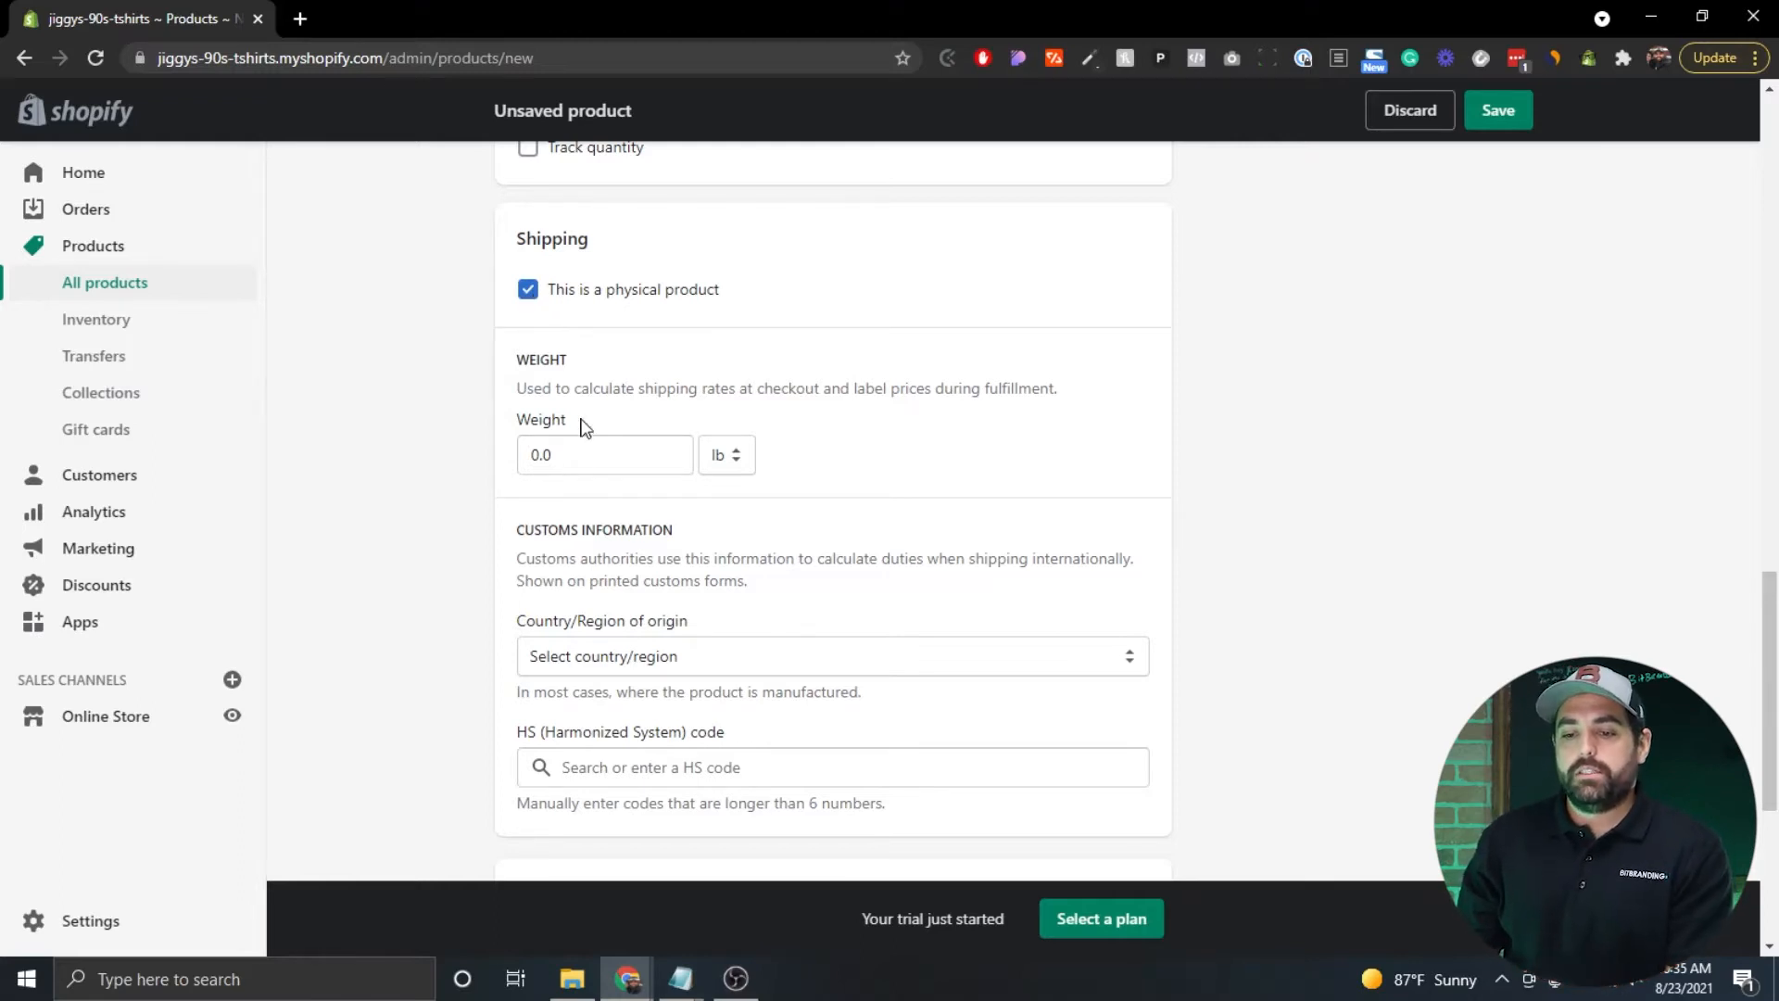
# Replace the shipping weight with 200 and switch its unit from lb to g.
pyautogui.click(590, 468)
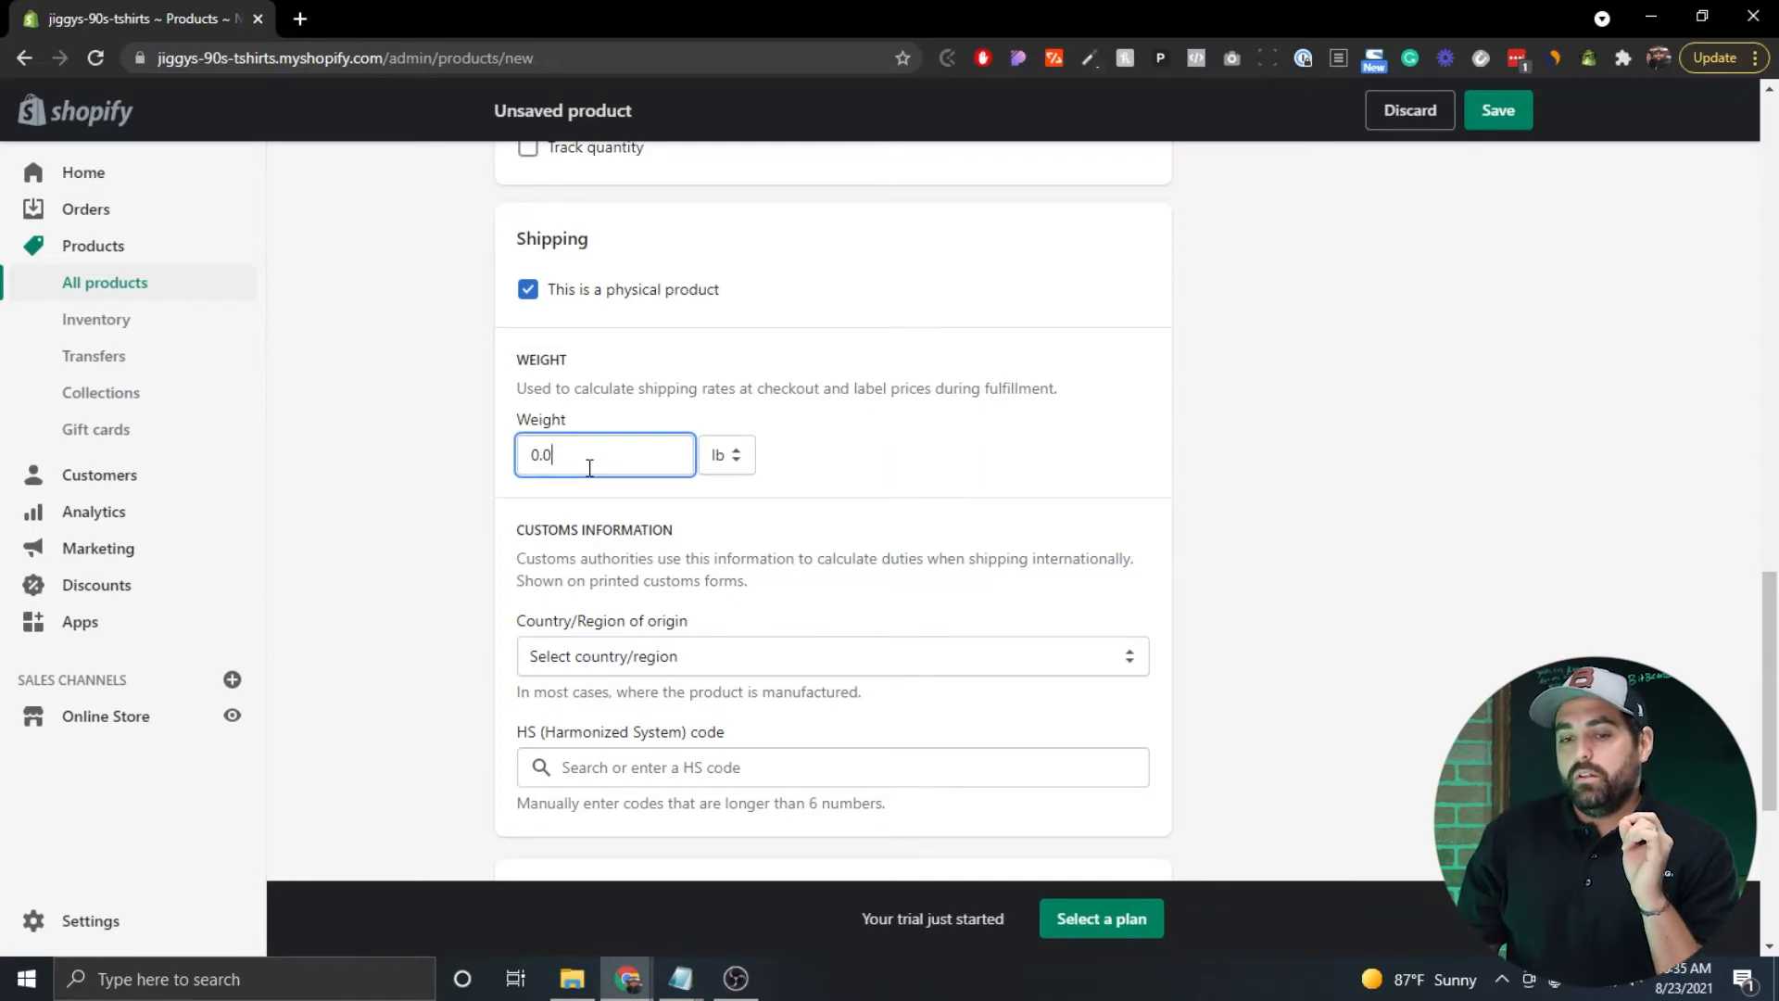
pyautogui.press('BackSpace')
pyautogui.press('BackSpace')
pyautogui.press('BackSpace')
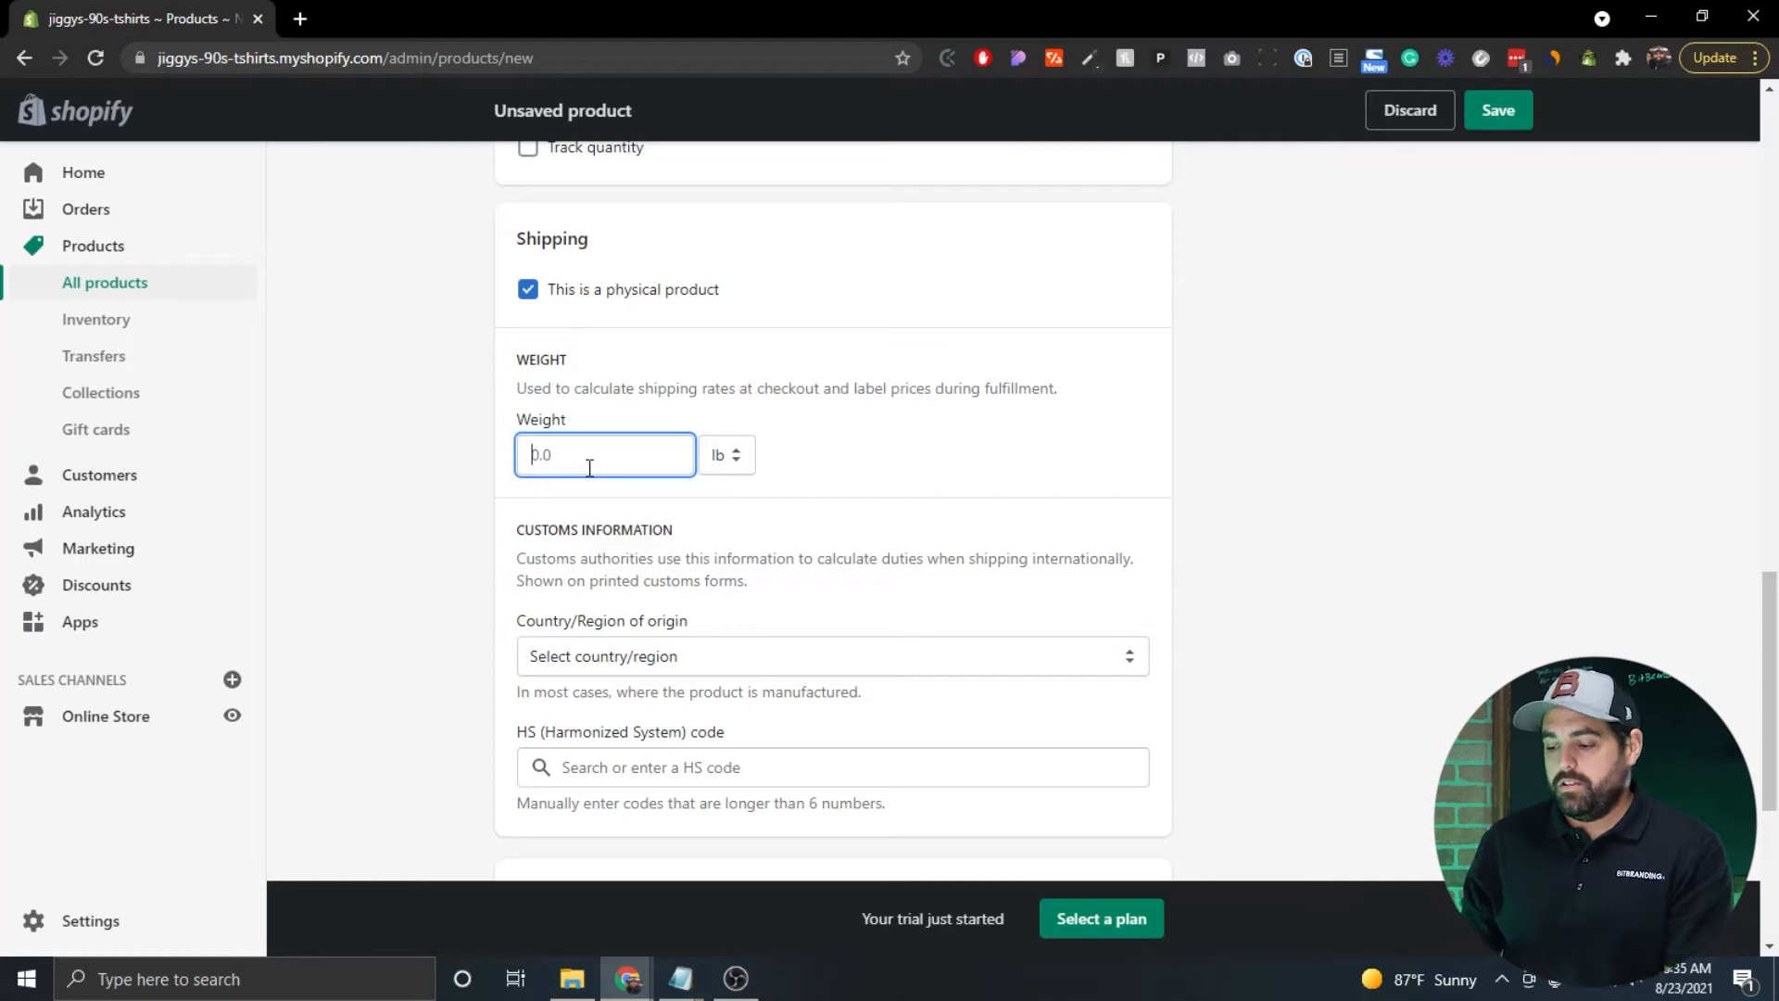
pyautogui.write('200')
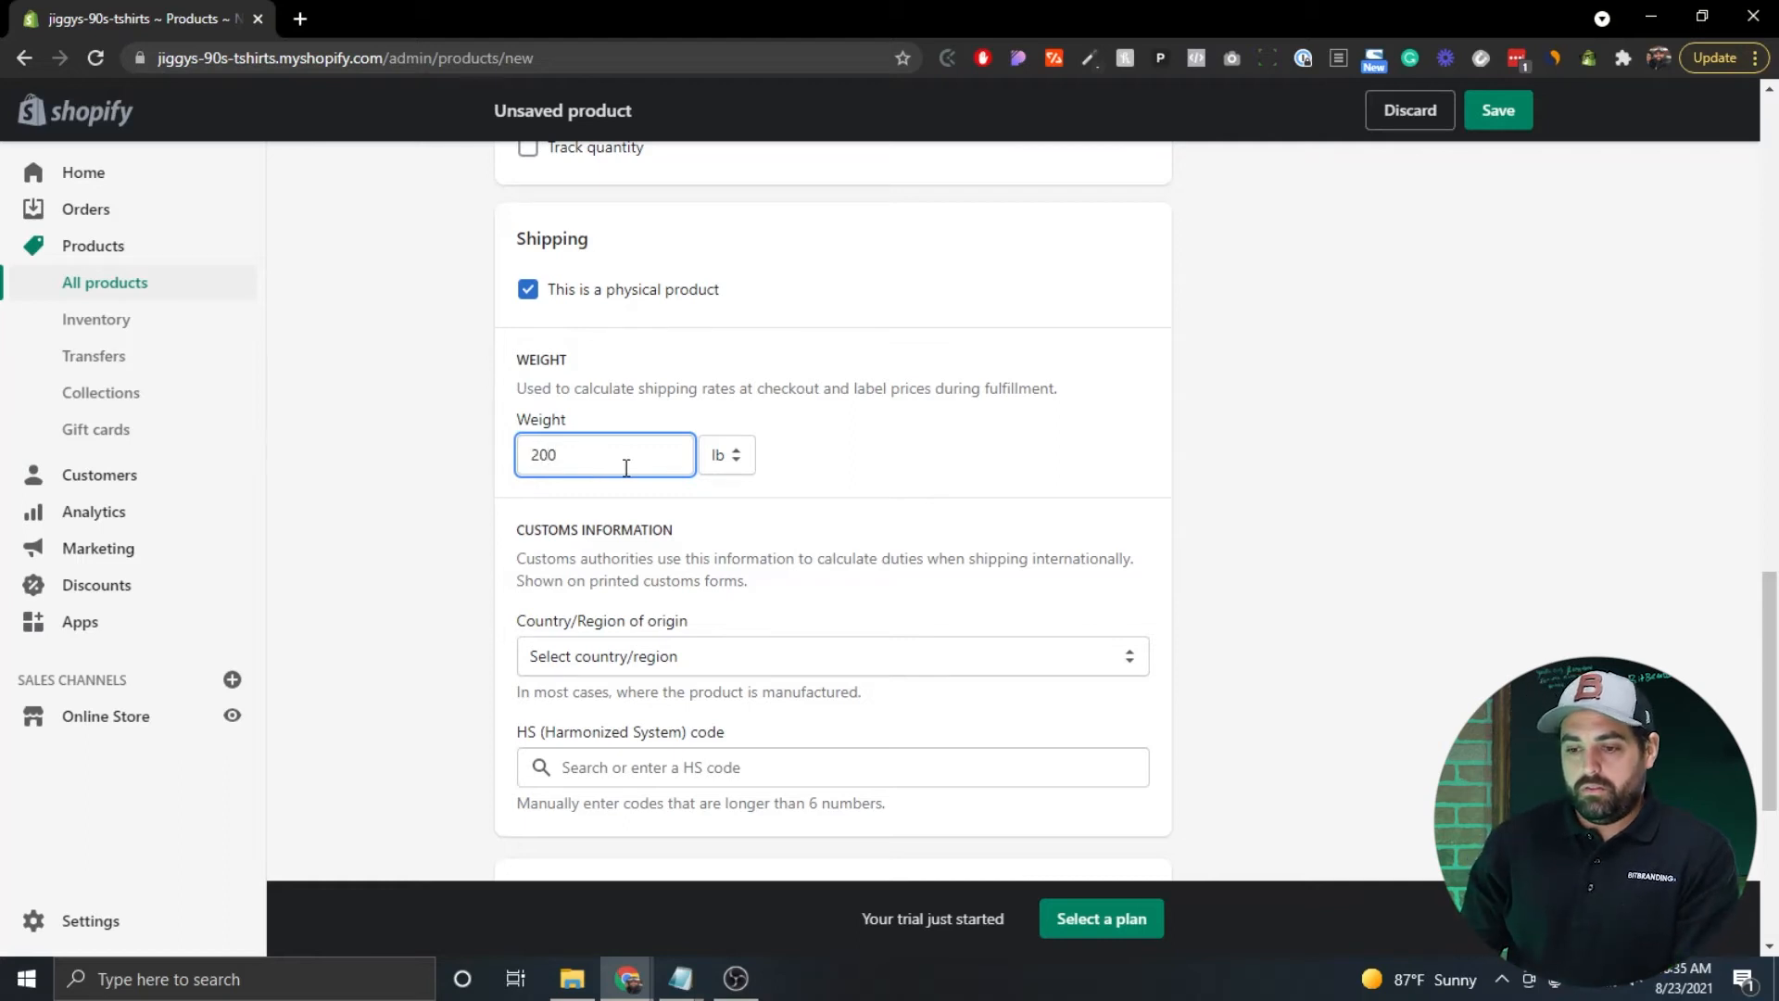
pyautogui.click(734, 458)
pyautogui.click(734, 547)
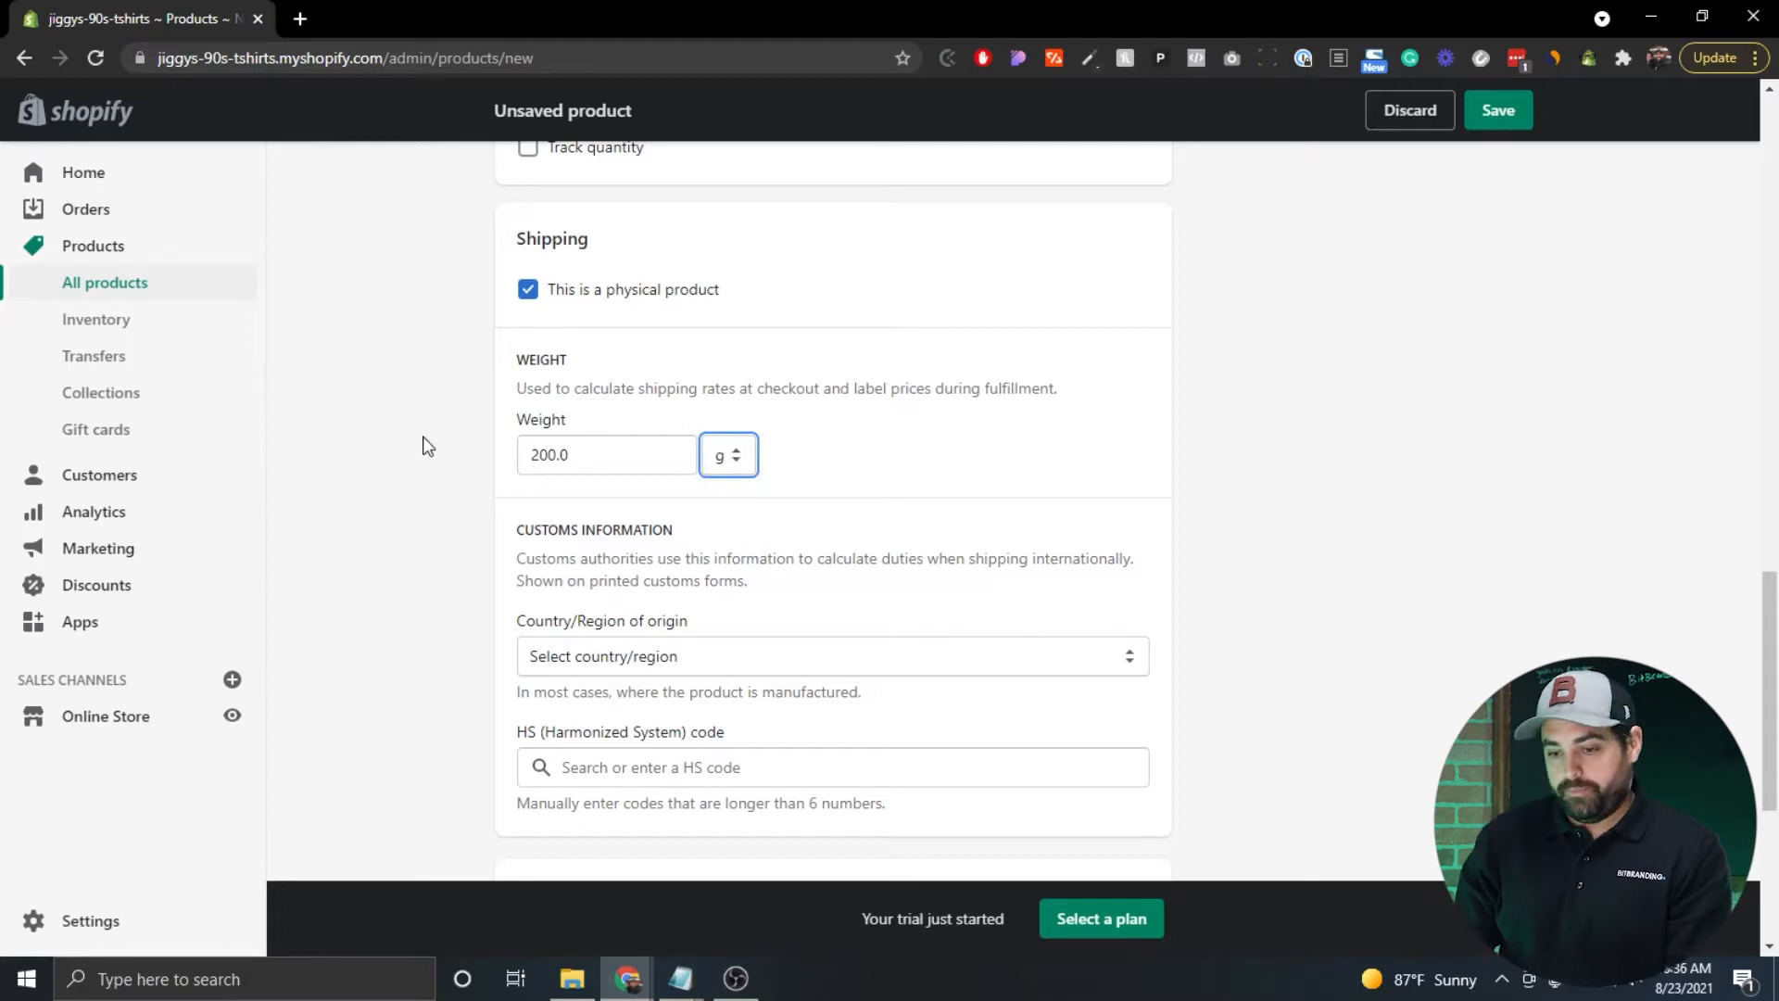
pyautogui.scroll(-1, 482, 478)
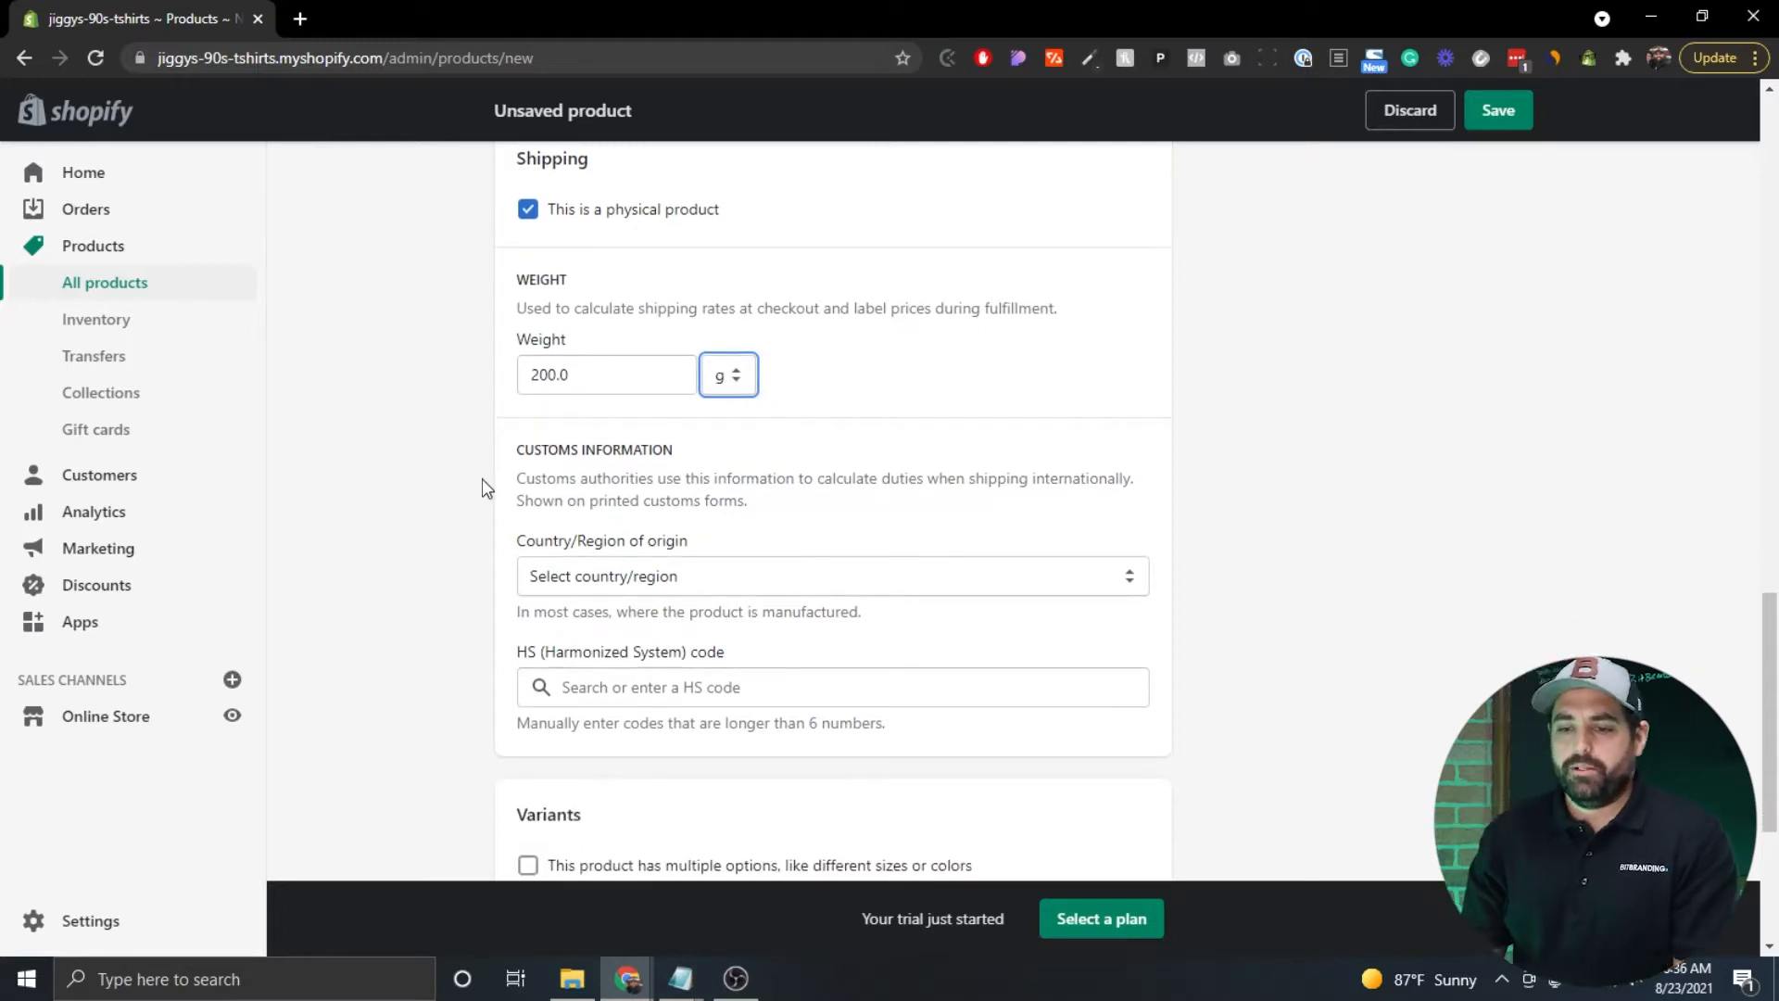
pyautogui.scroll(-1, 482, 478)
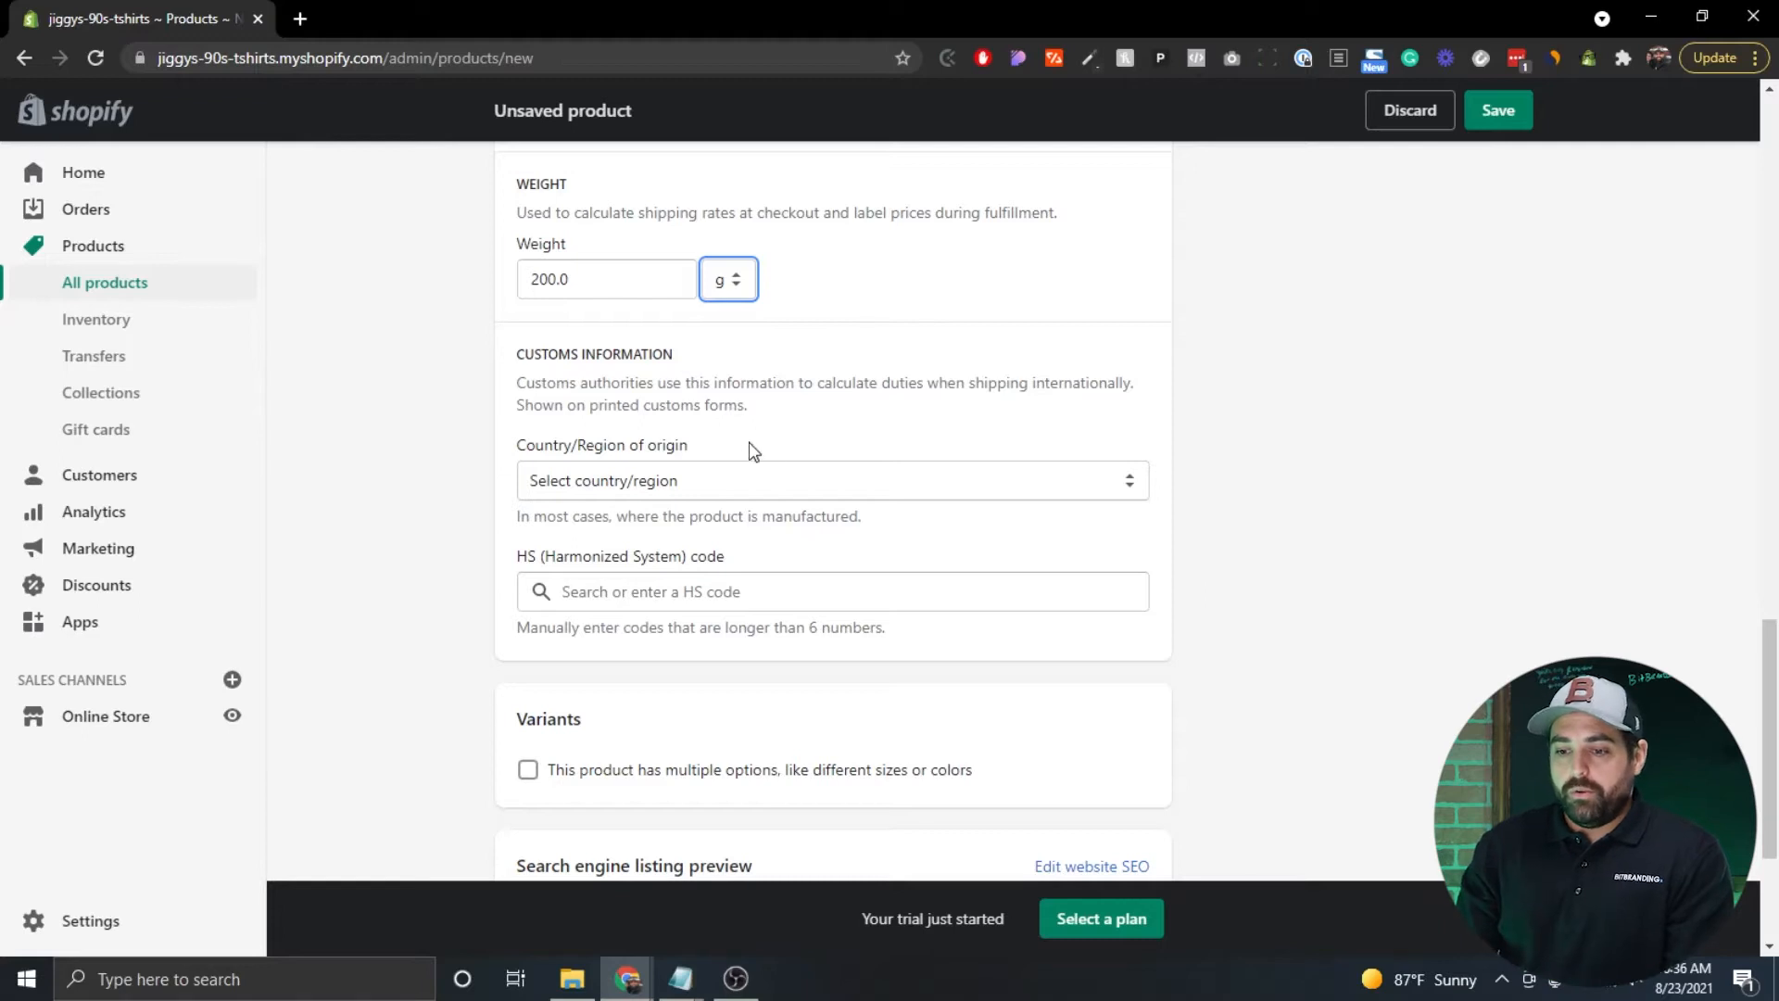
pyautogui.click(781, 482)
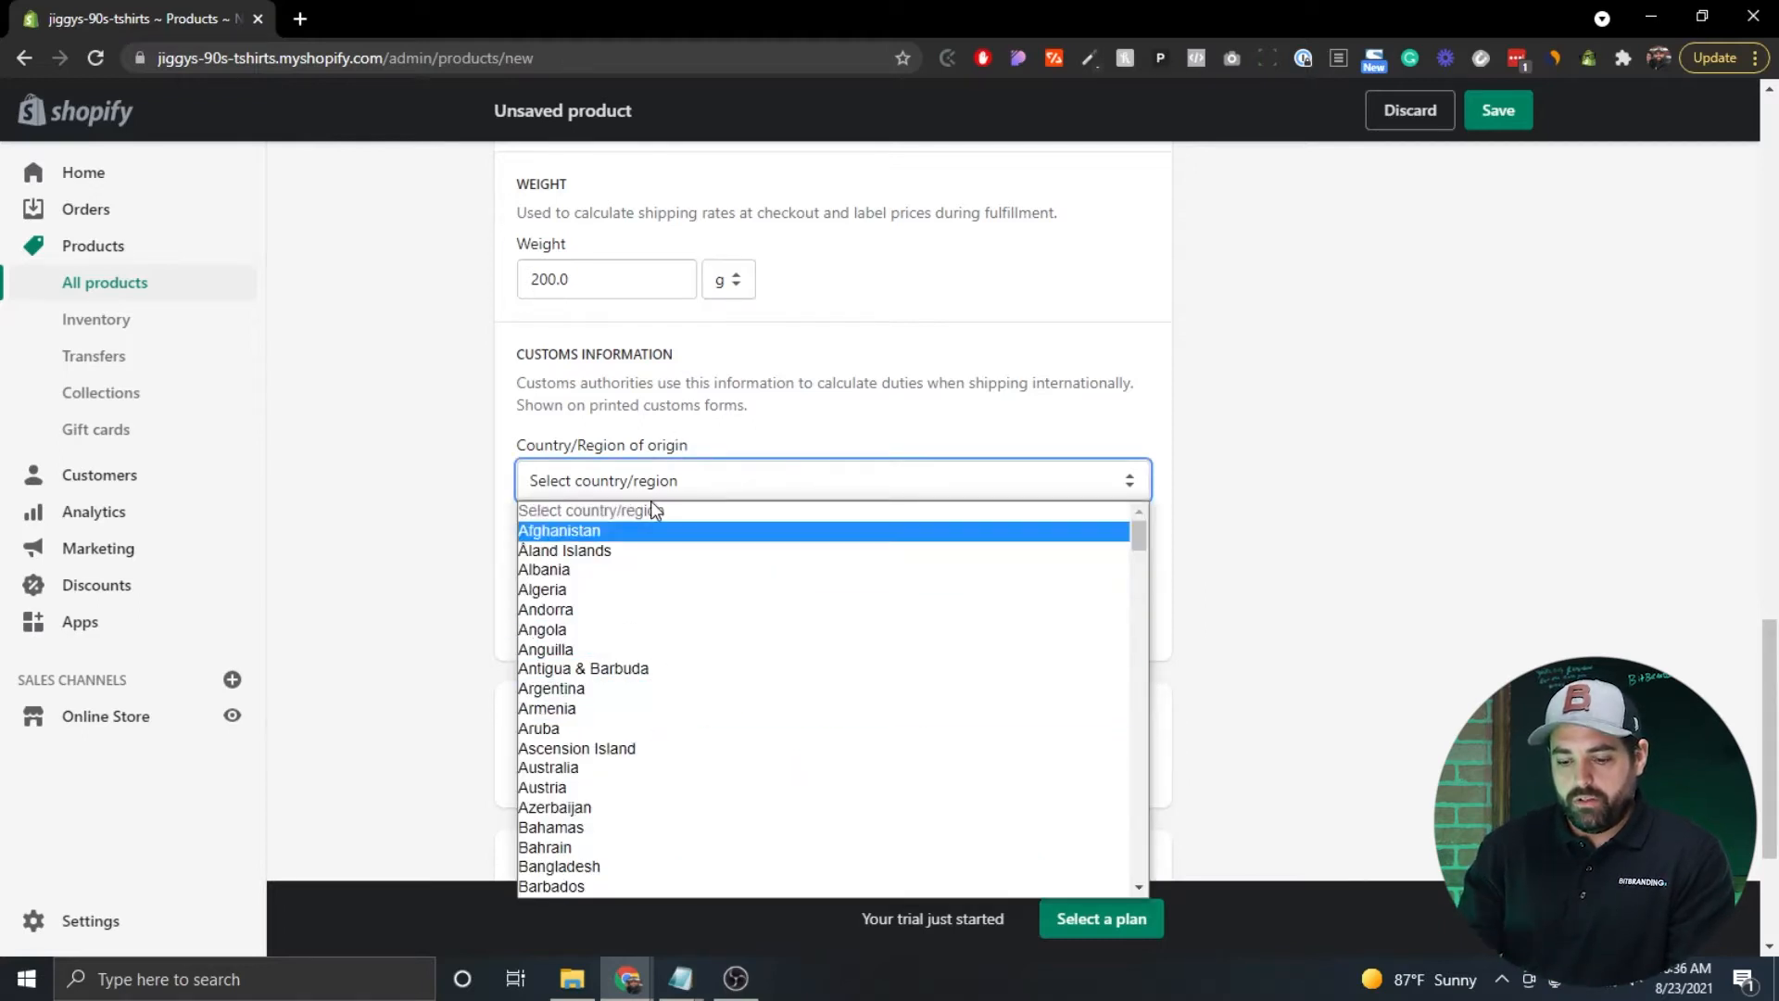
# Choose United States as the country/region of origin.
pyautogui.write('un')
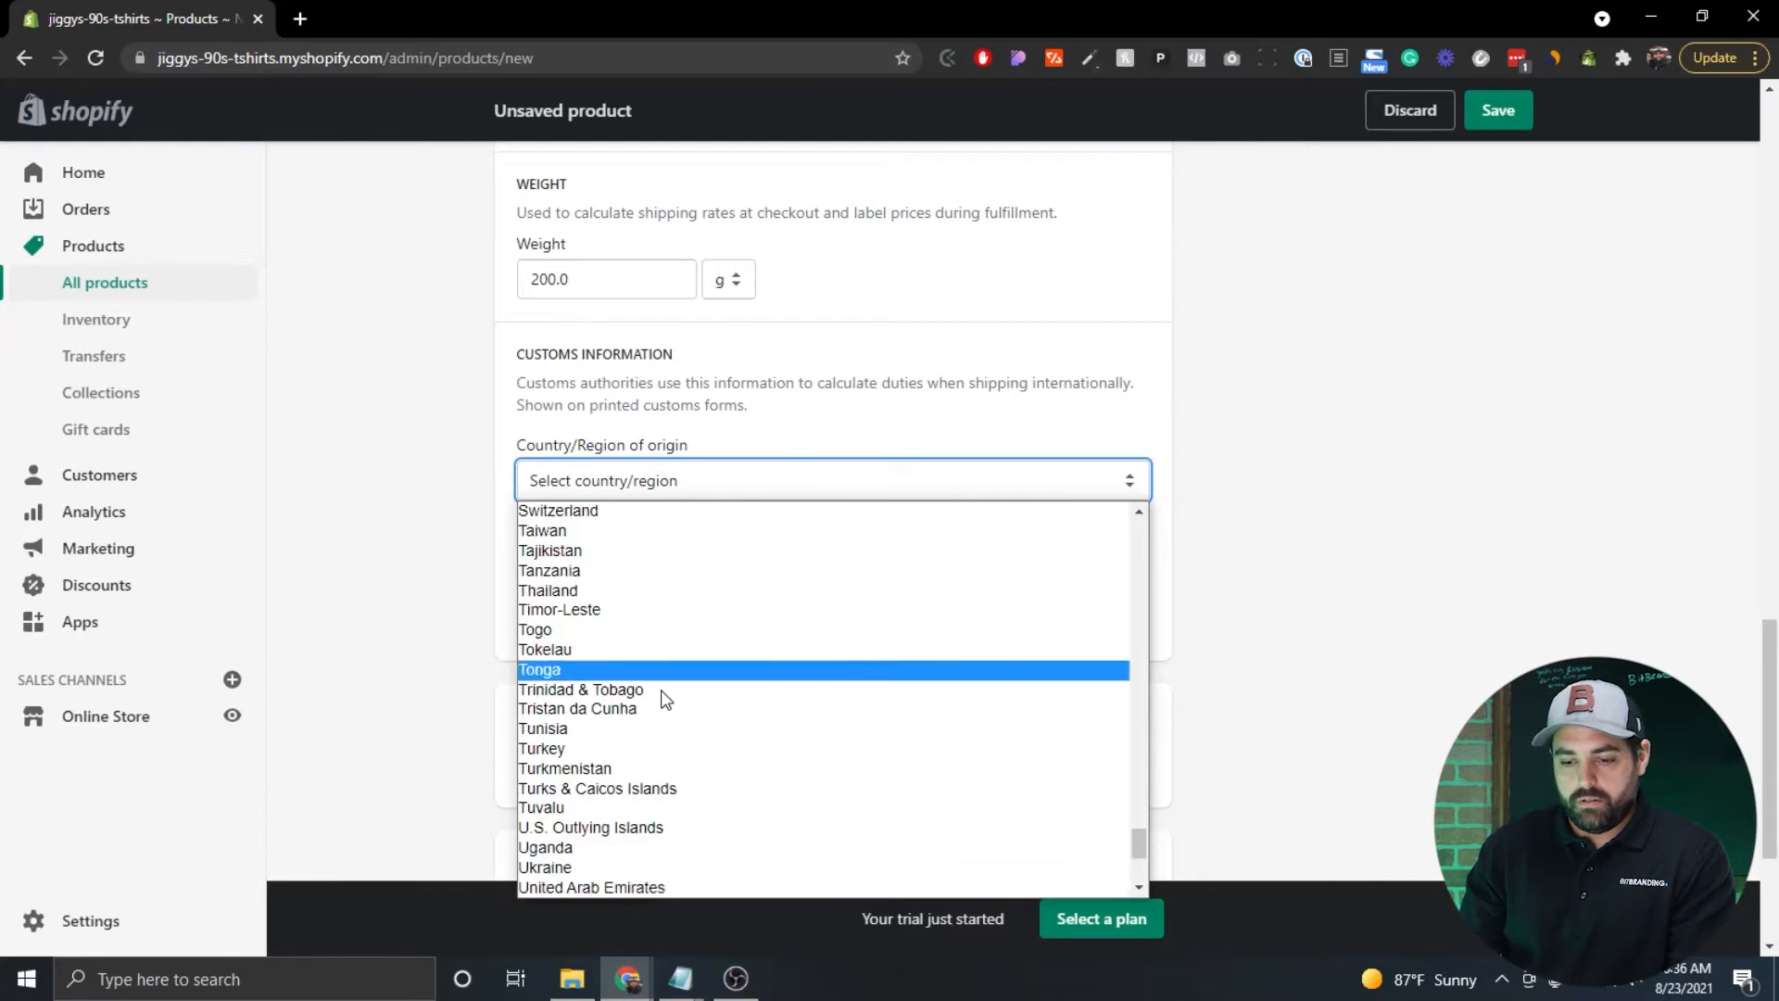
pyautogui.scroll(-2, 666, 699)
pyautogui.click(596, 855)
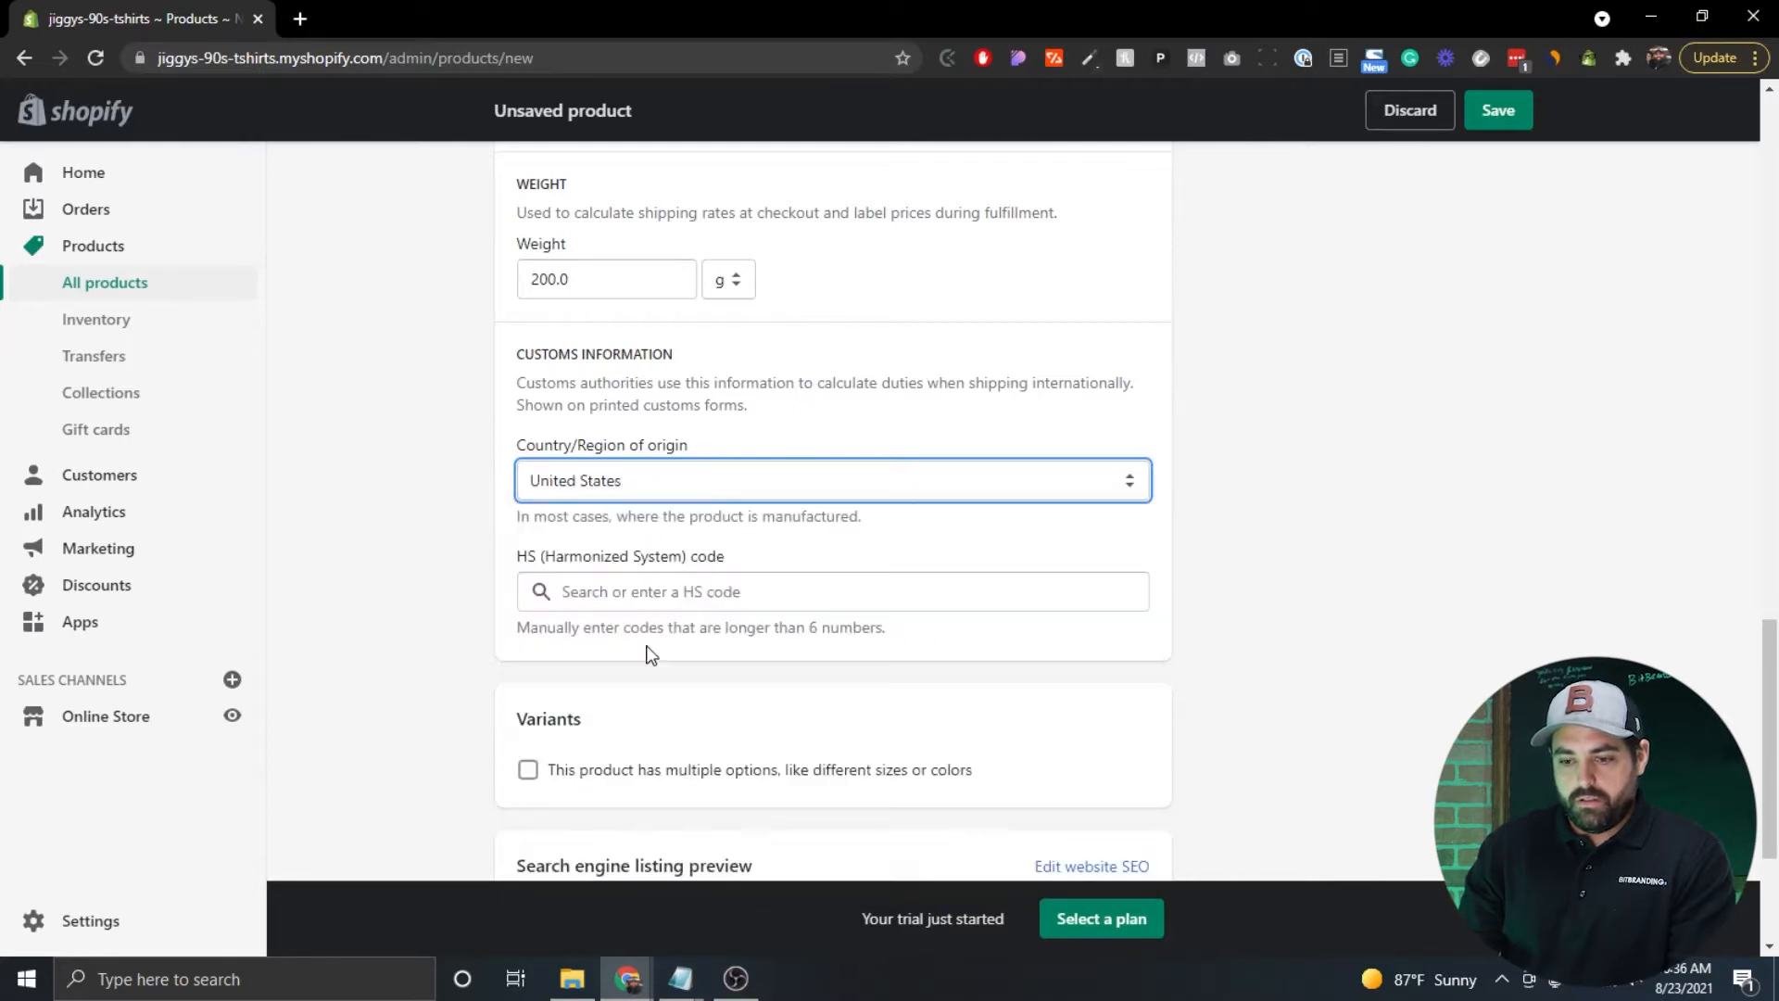
# Search HS codes for 'clothing', pick 630900, then clear the HS code again.
pyautogui.click(619, 588)
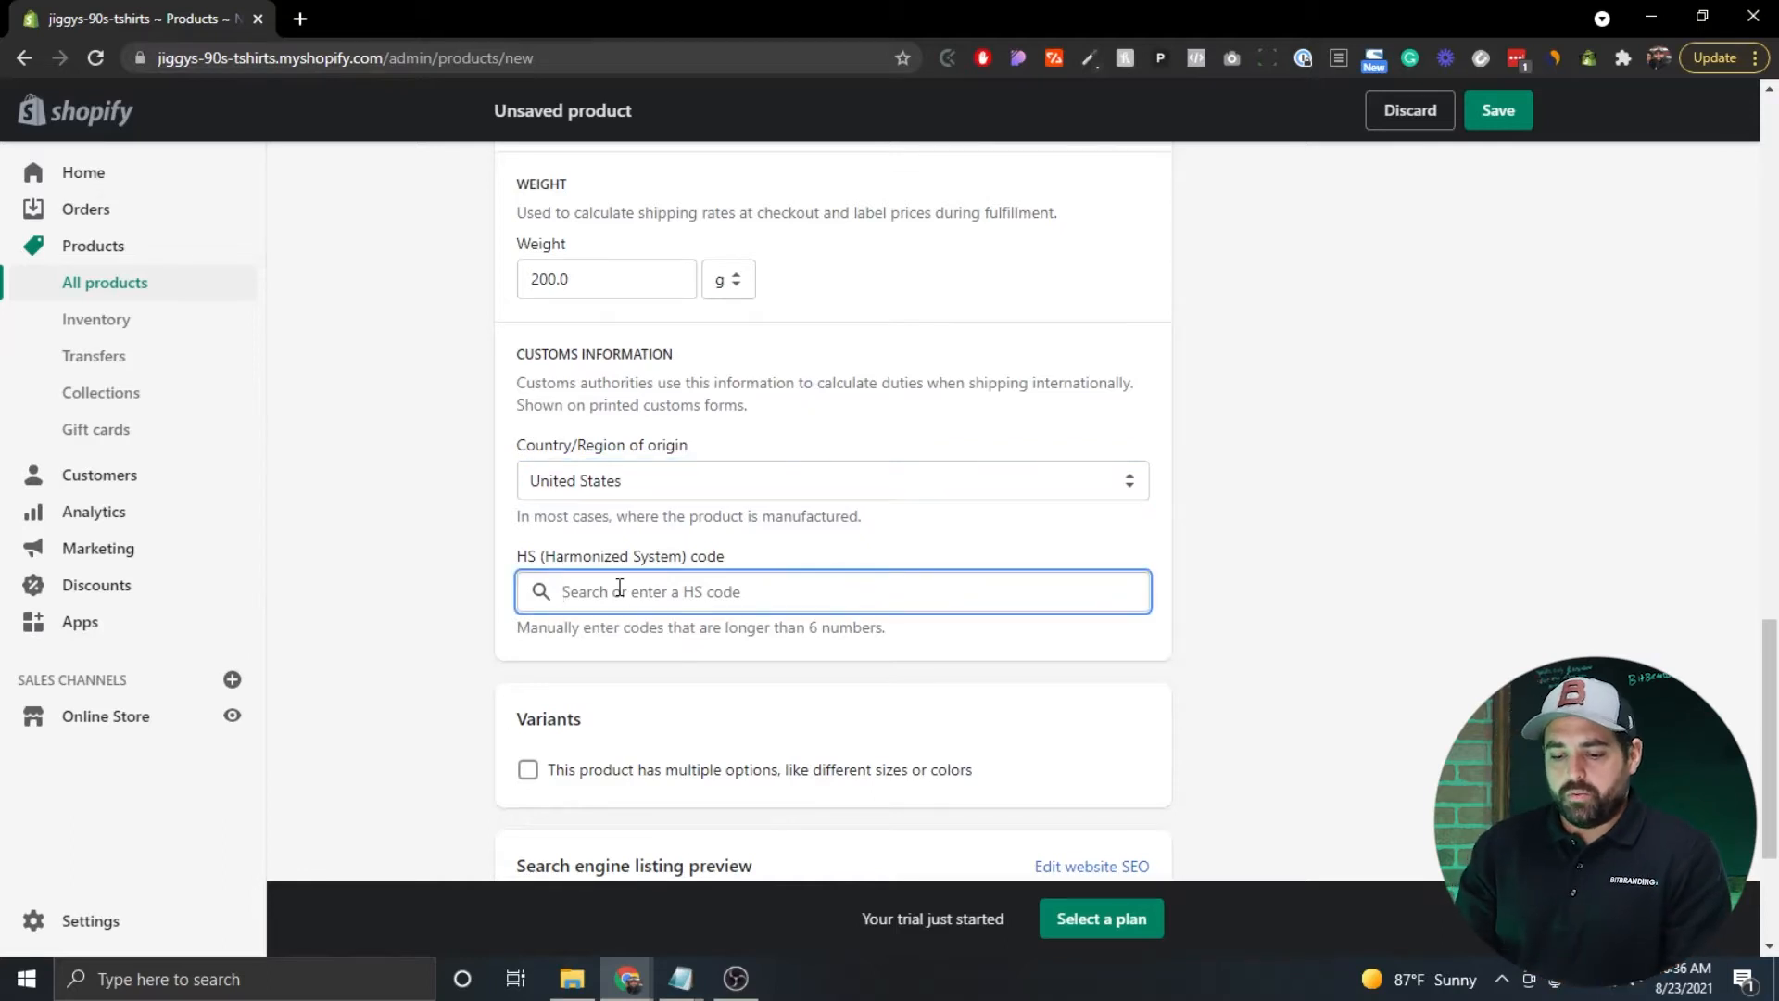
pyautogui.write('clothi')
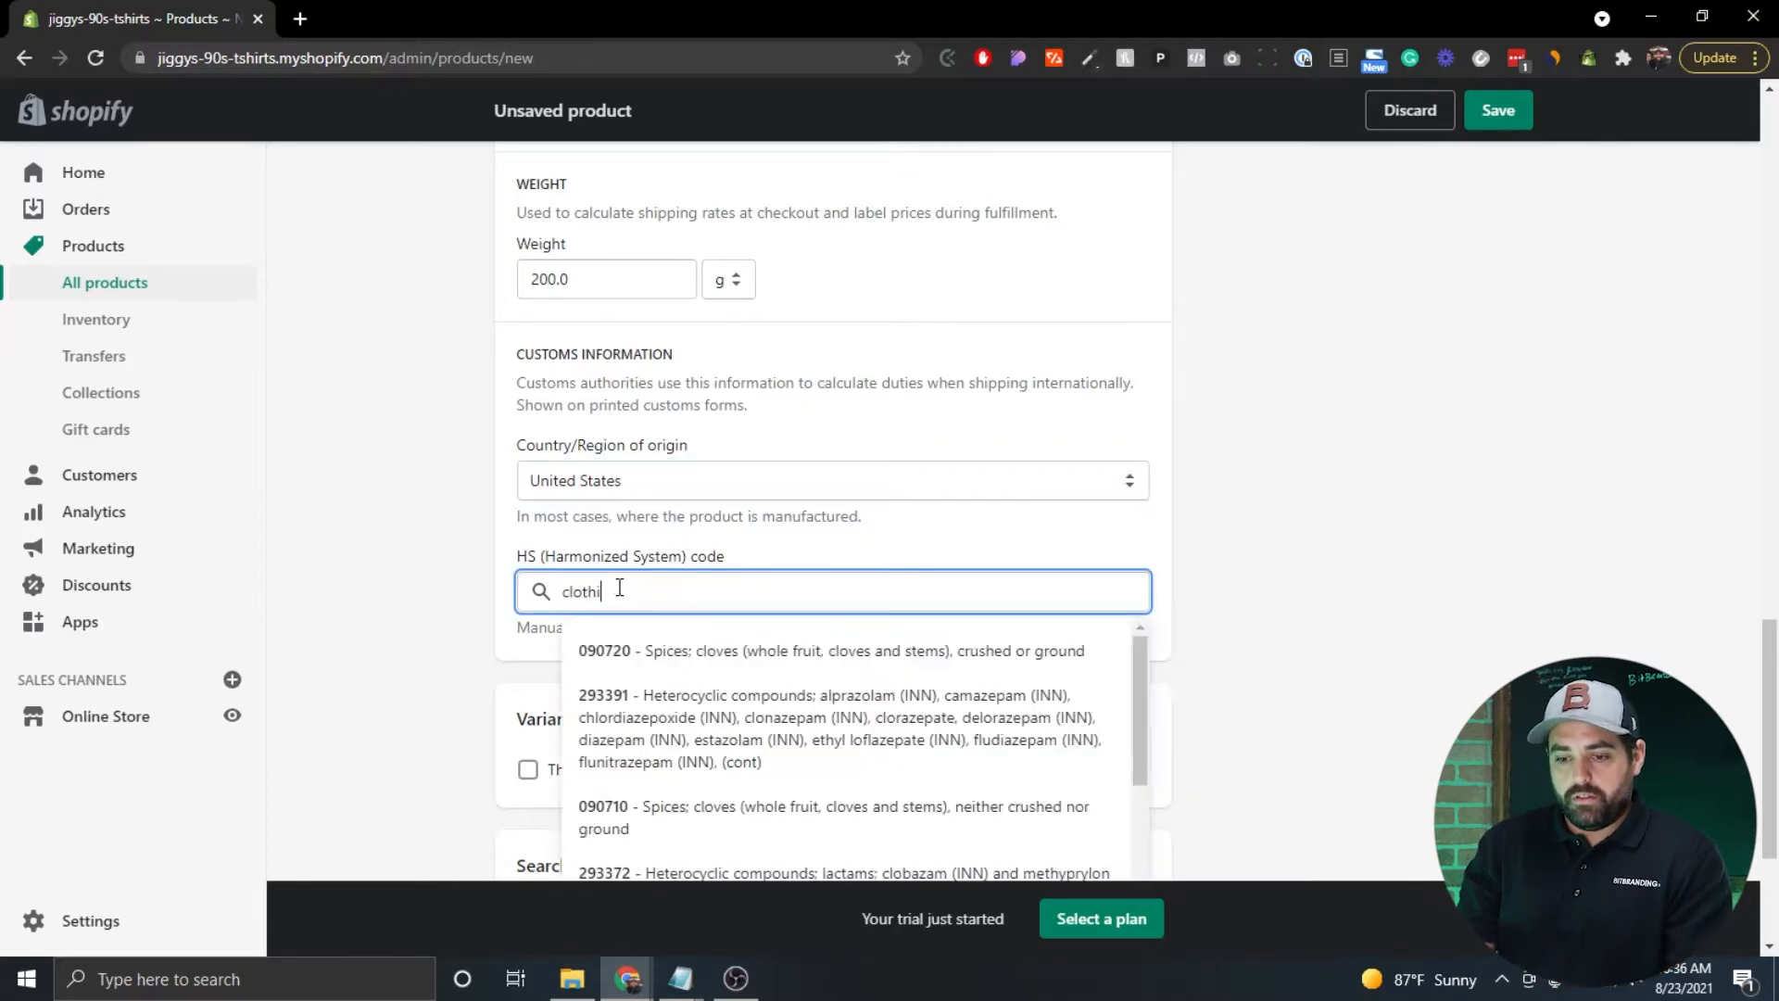
pyautogui.press('BackSpace')
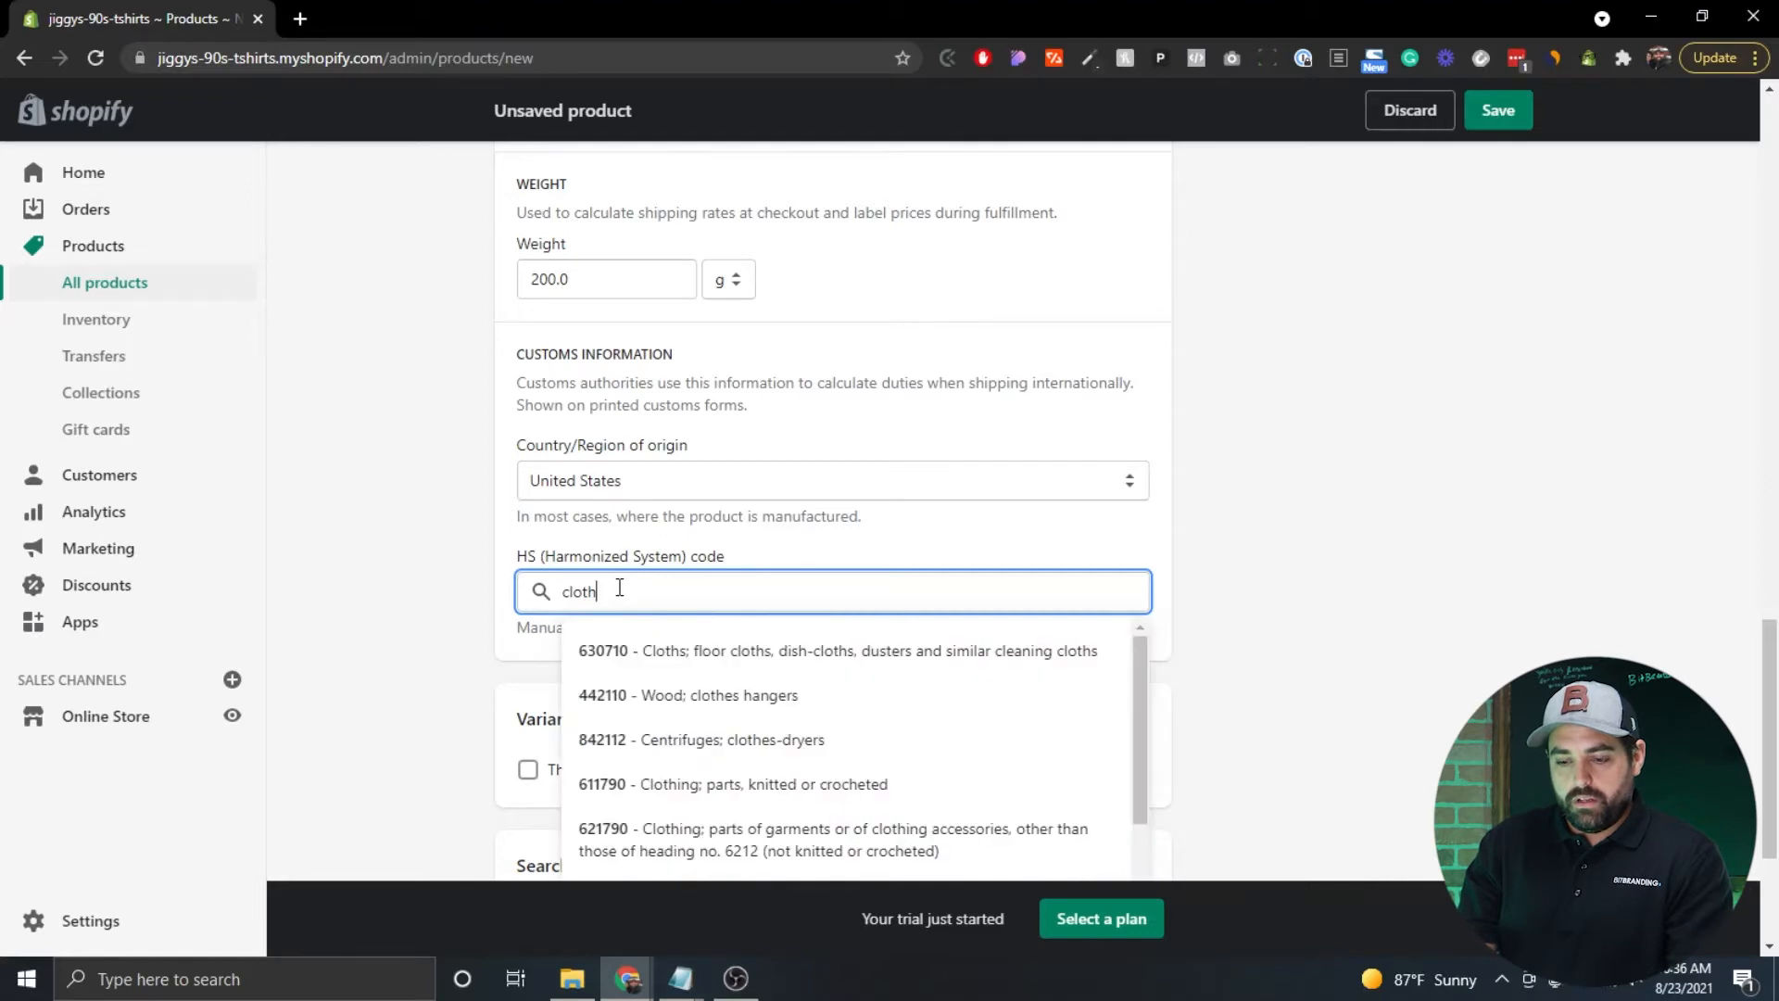
pyautogui.write('ing')
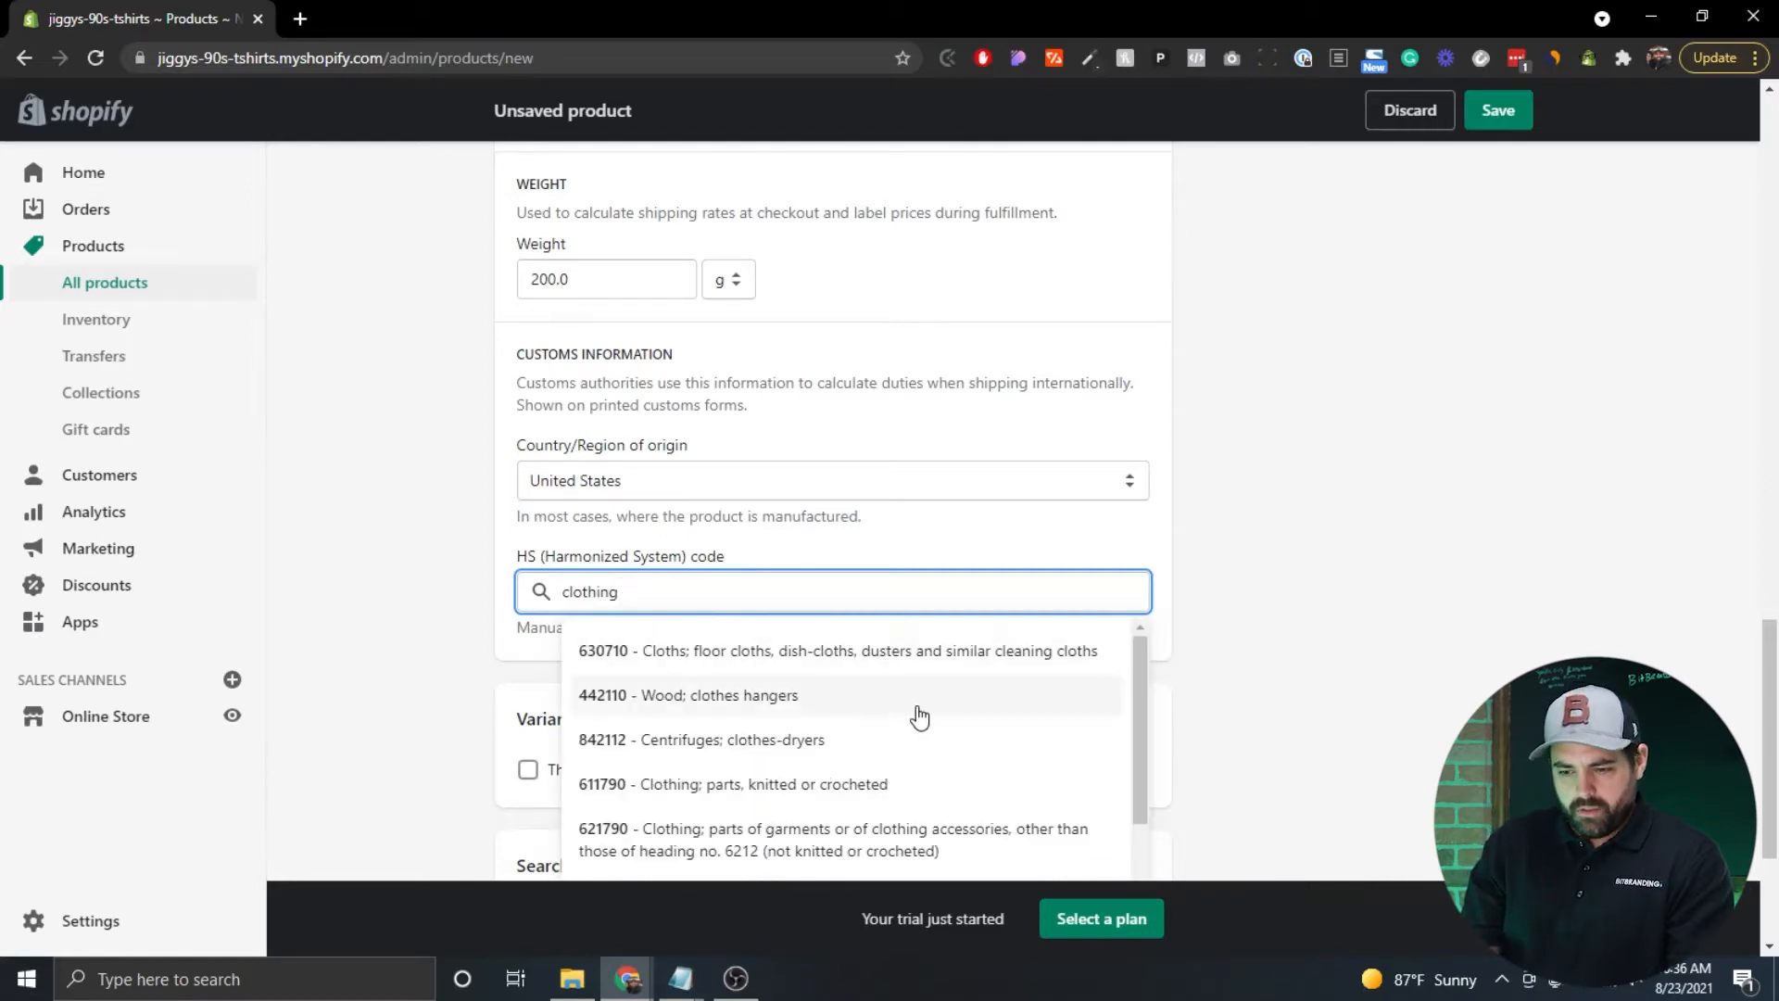
pyautogui.scroll(-1, 918, 715)
pyautogui.scroll(-2, 918, 715)
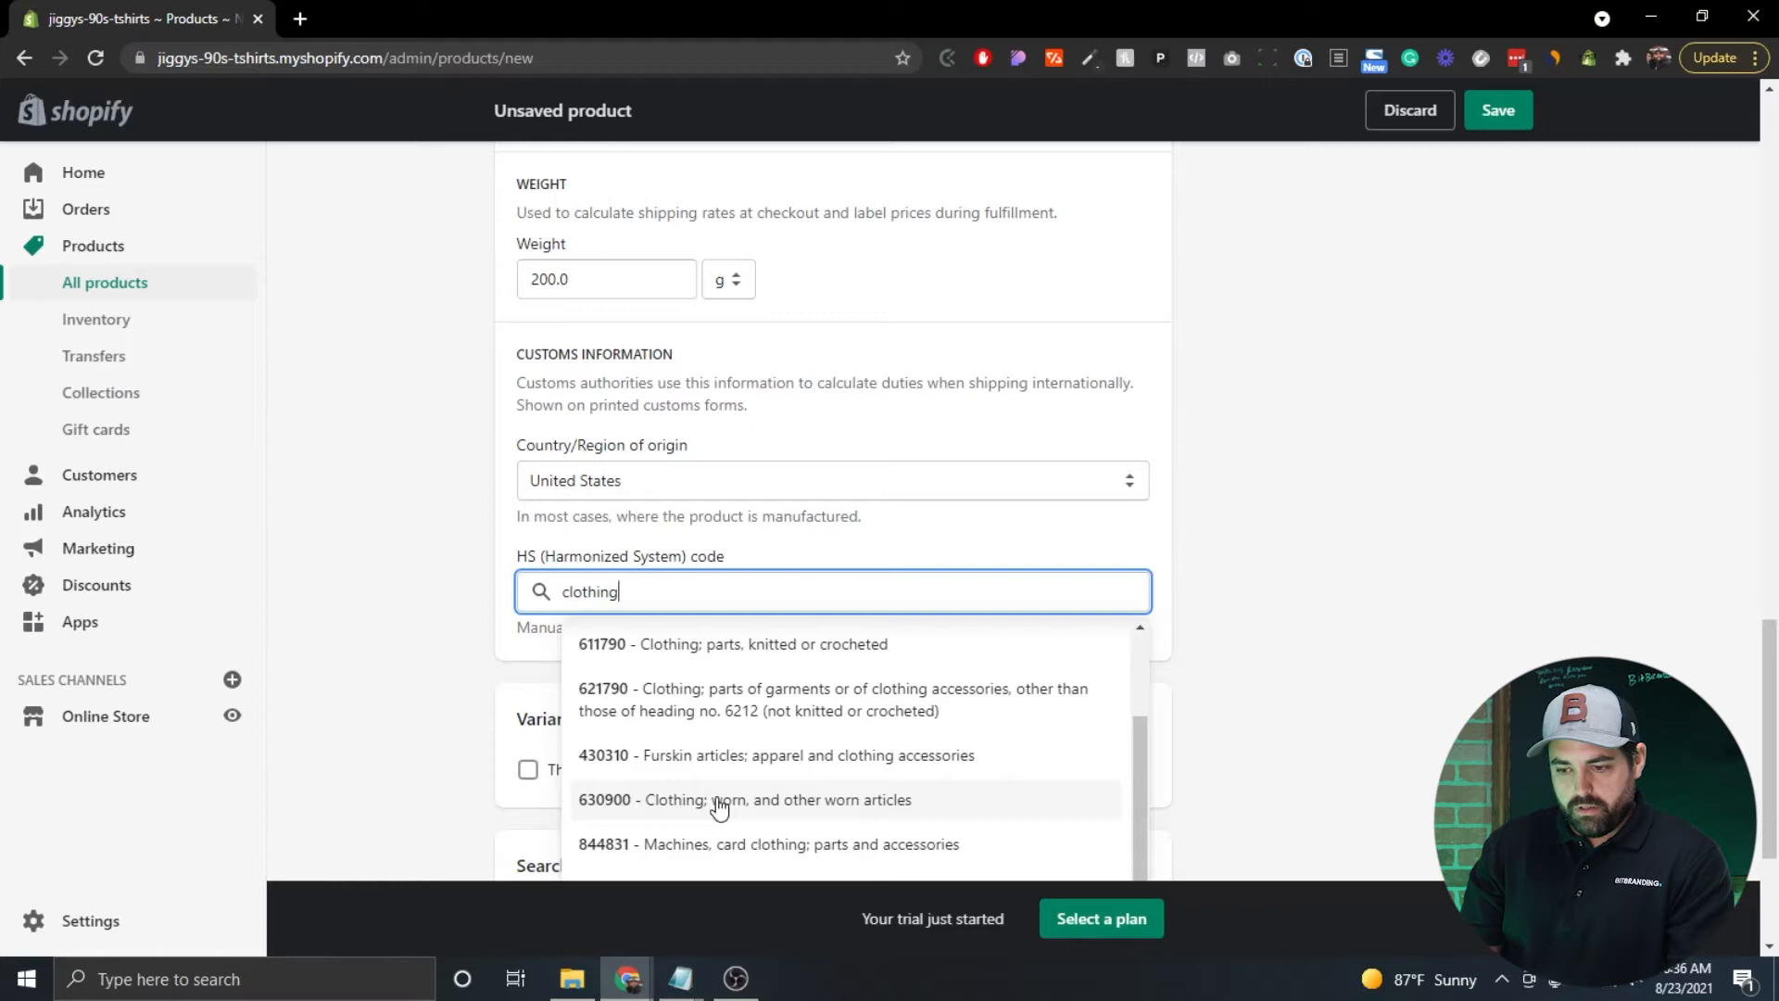
pyautogui.scroll(-1, 735, 781)
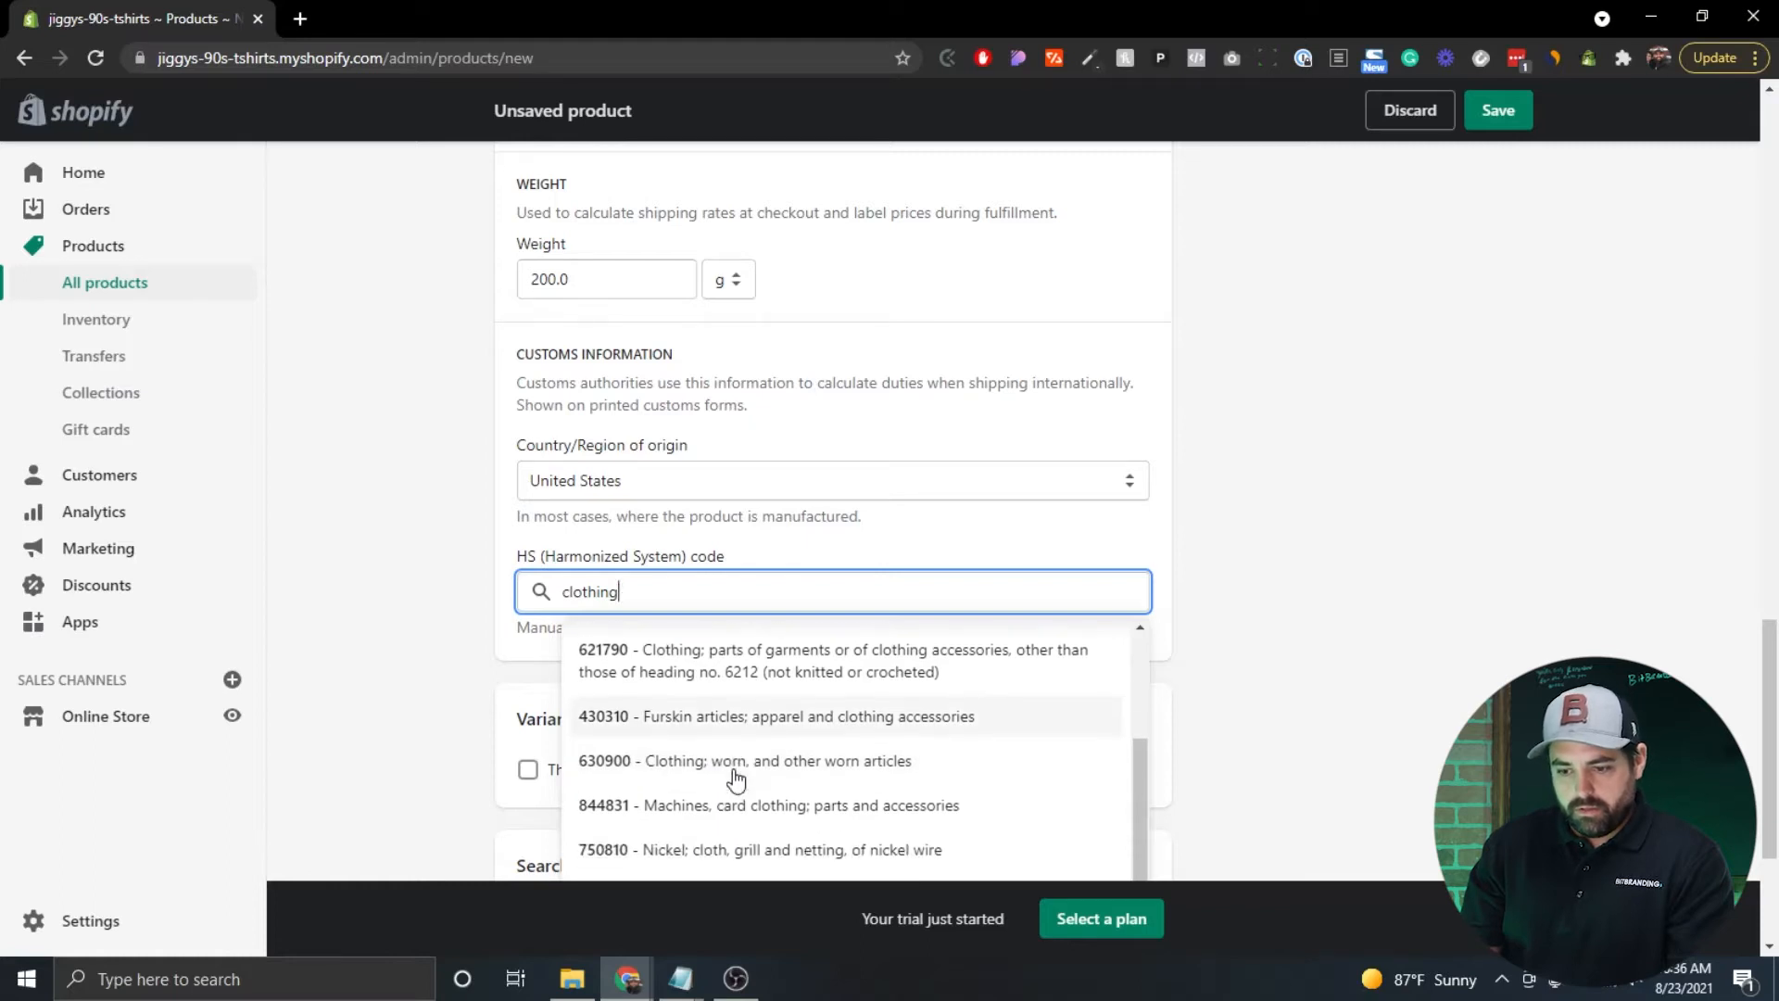
pyautogui.click(660, 775)
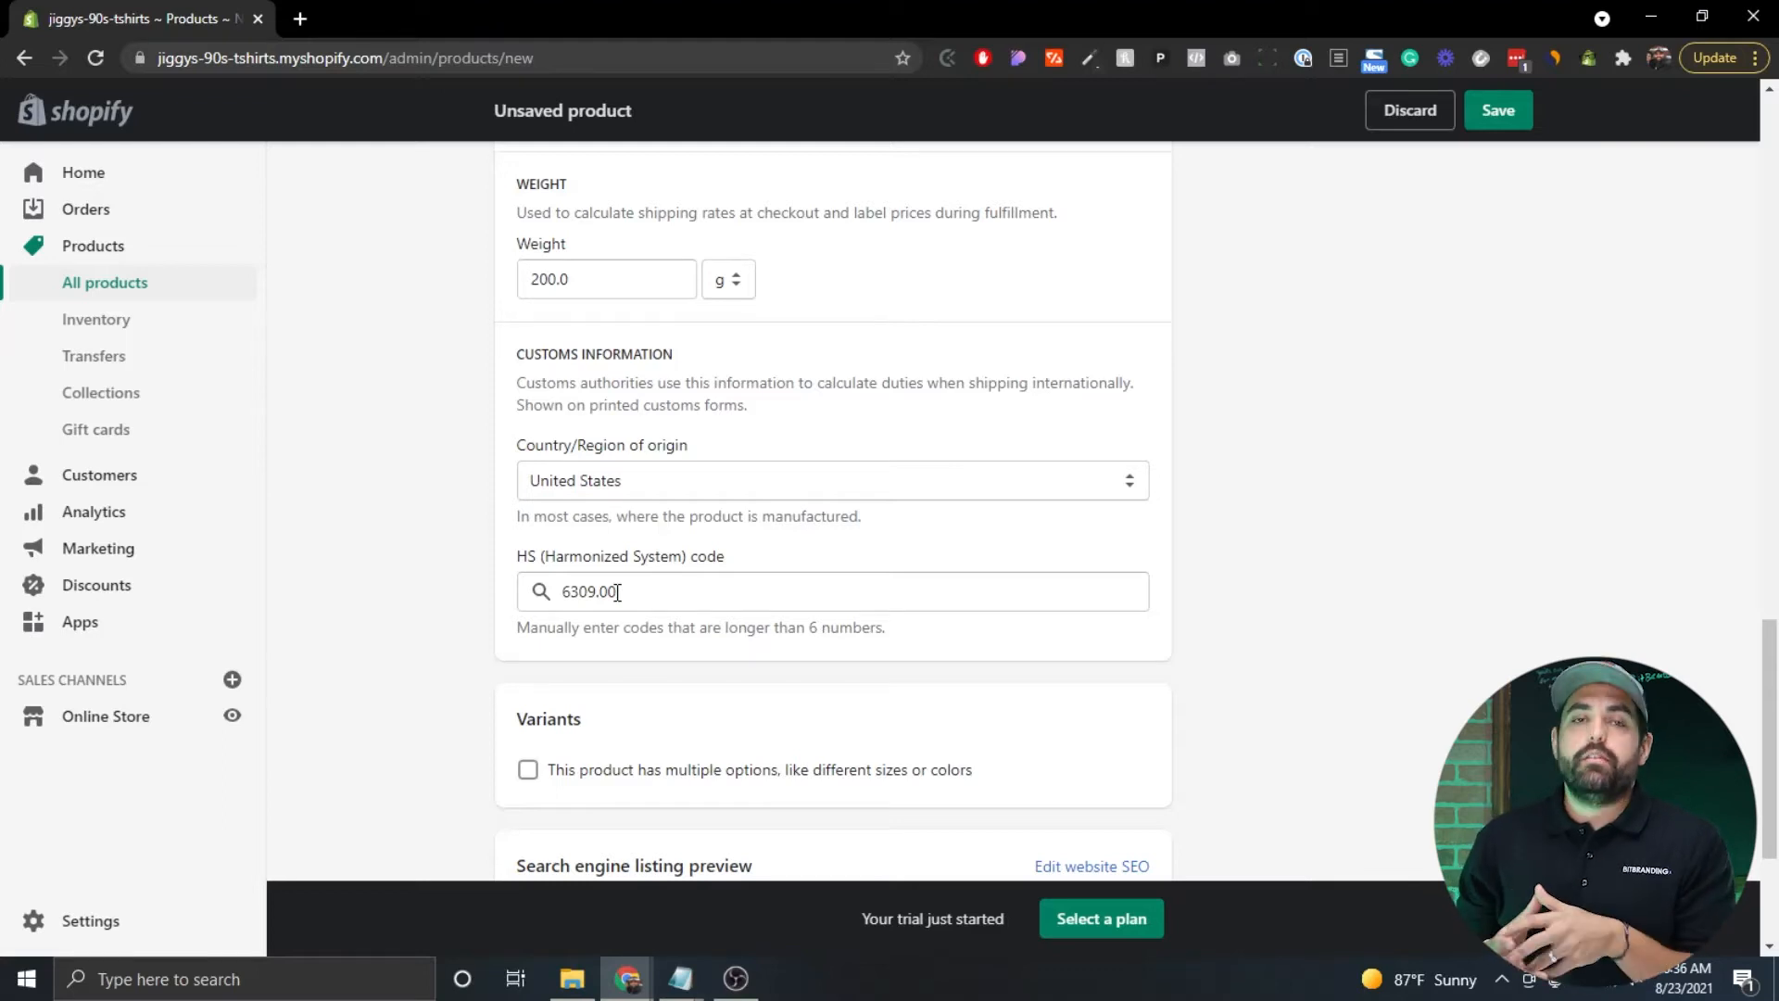
pyautogui.moveTo(617, 593); pyautogui.dragTo(536, 591)
pyautogui.press('BackSpace')
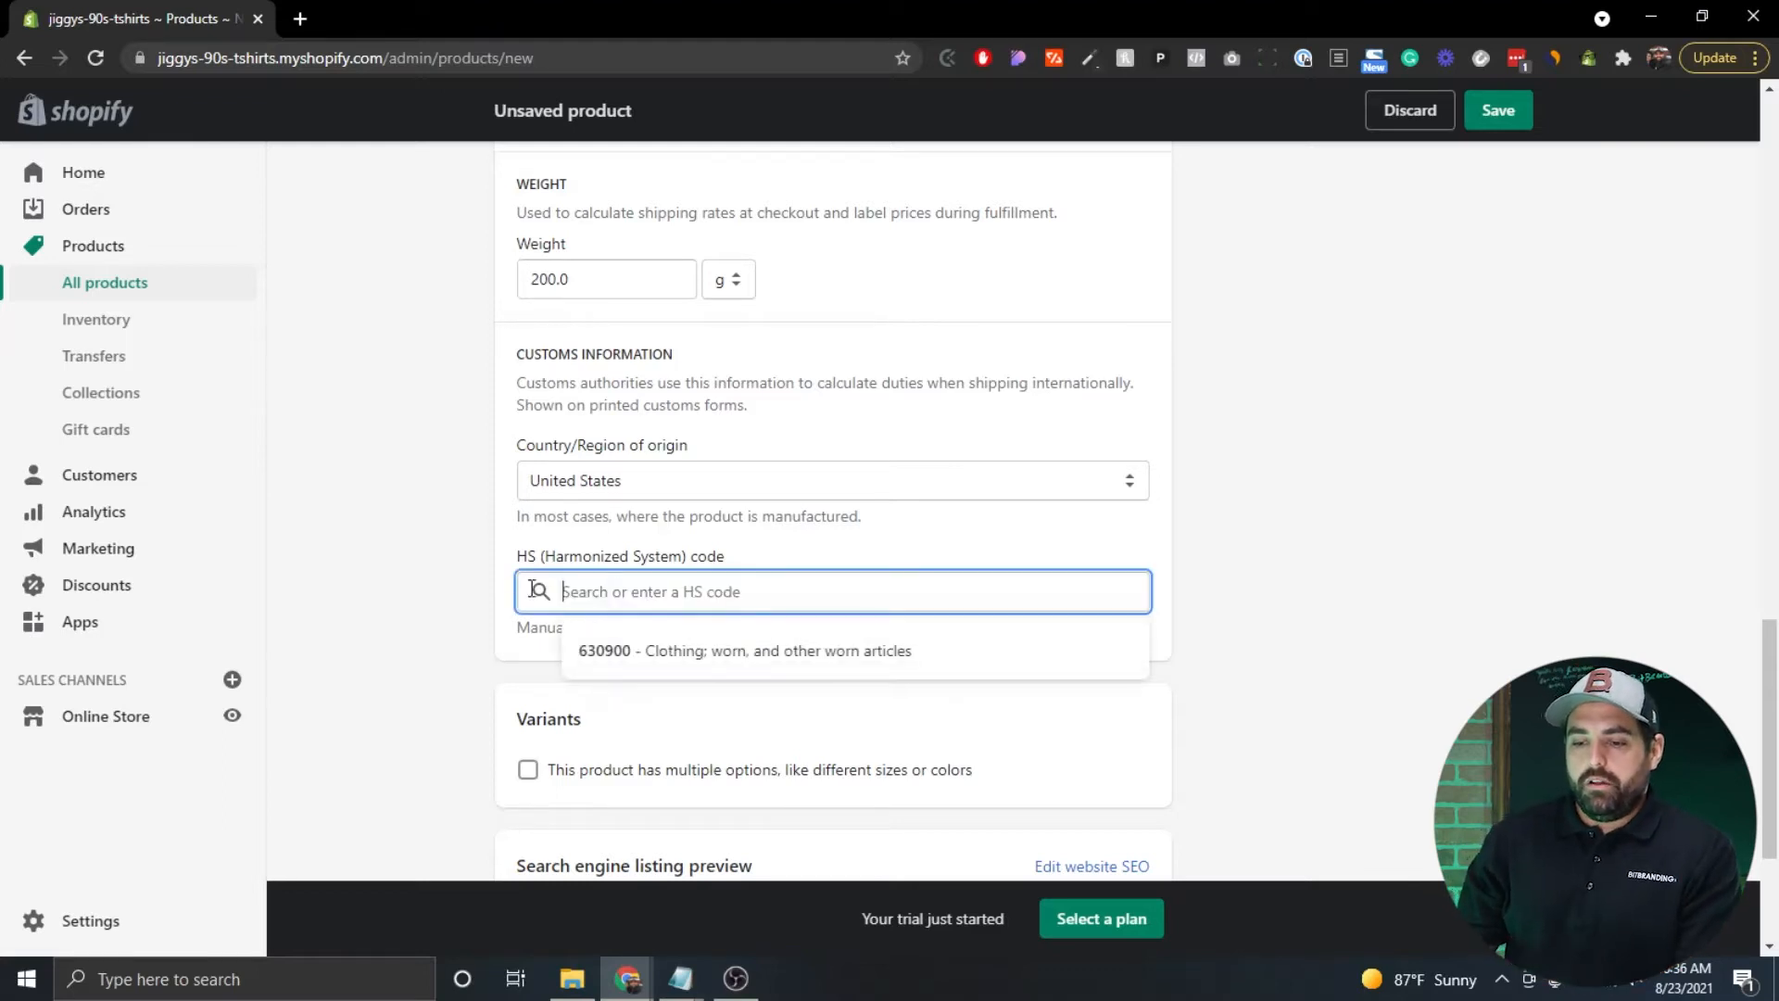
# Reopen the country list and close it with United States still selected.
pyautogui.click(675, 484)
pyautogui.scroll(15, 655, 667)
pyautogui.scroll(20, 656, 676)
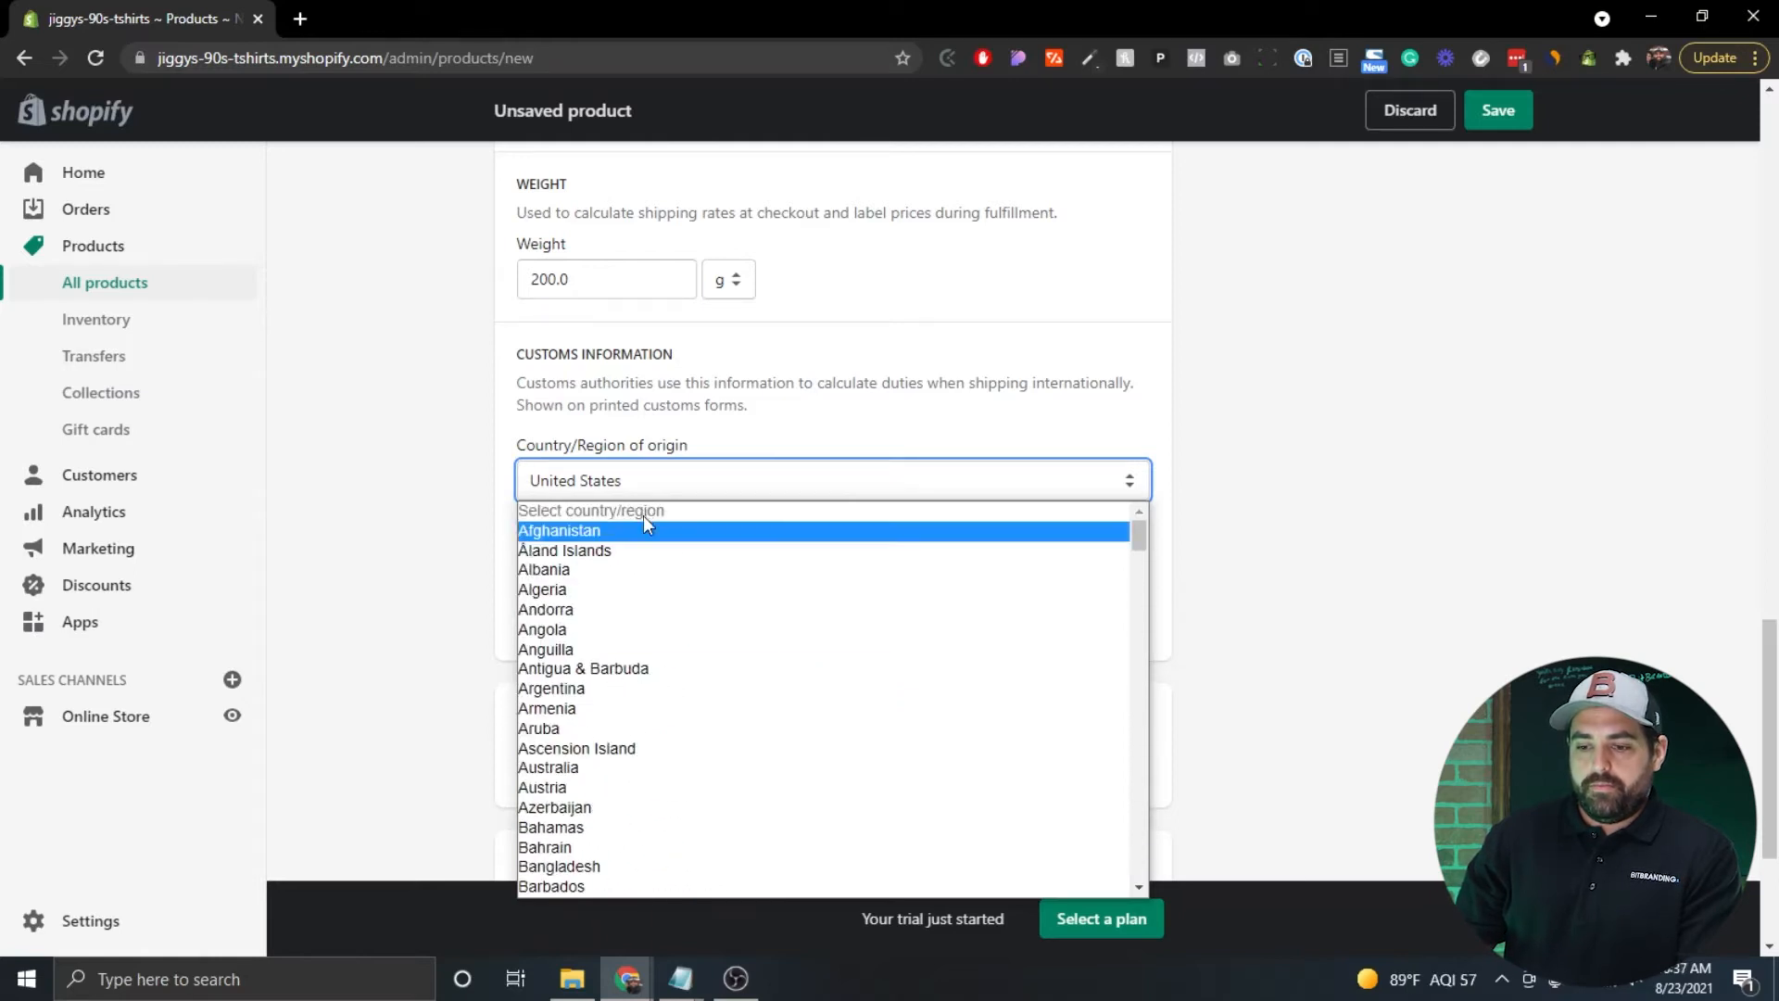
pyautogui.click(470, 428)
pyautogui.scroll(-1, 446, 593)
pyautogui.scroll(-2, 446, 593)
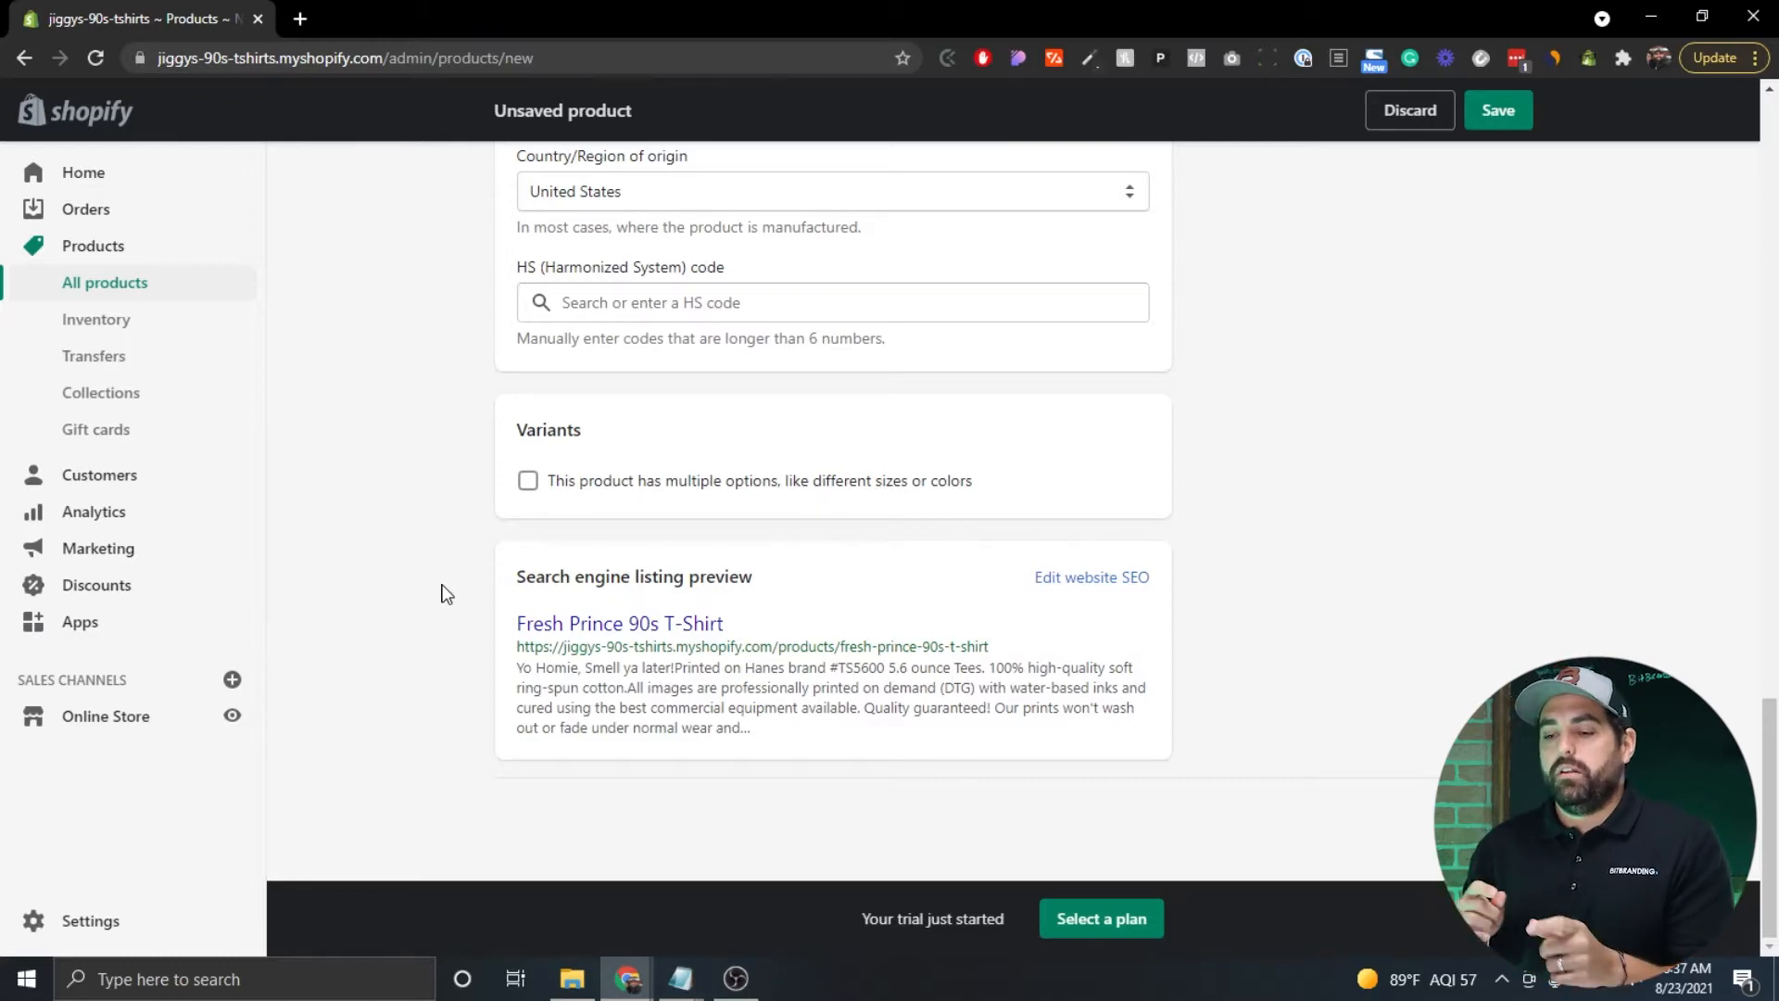
# Enable multiple options and give Size the values Small, Medium and Large.
pyautogui.click(526, 483)
pyautogui.scroll(-2, 416, 434)
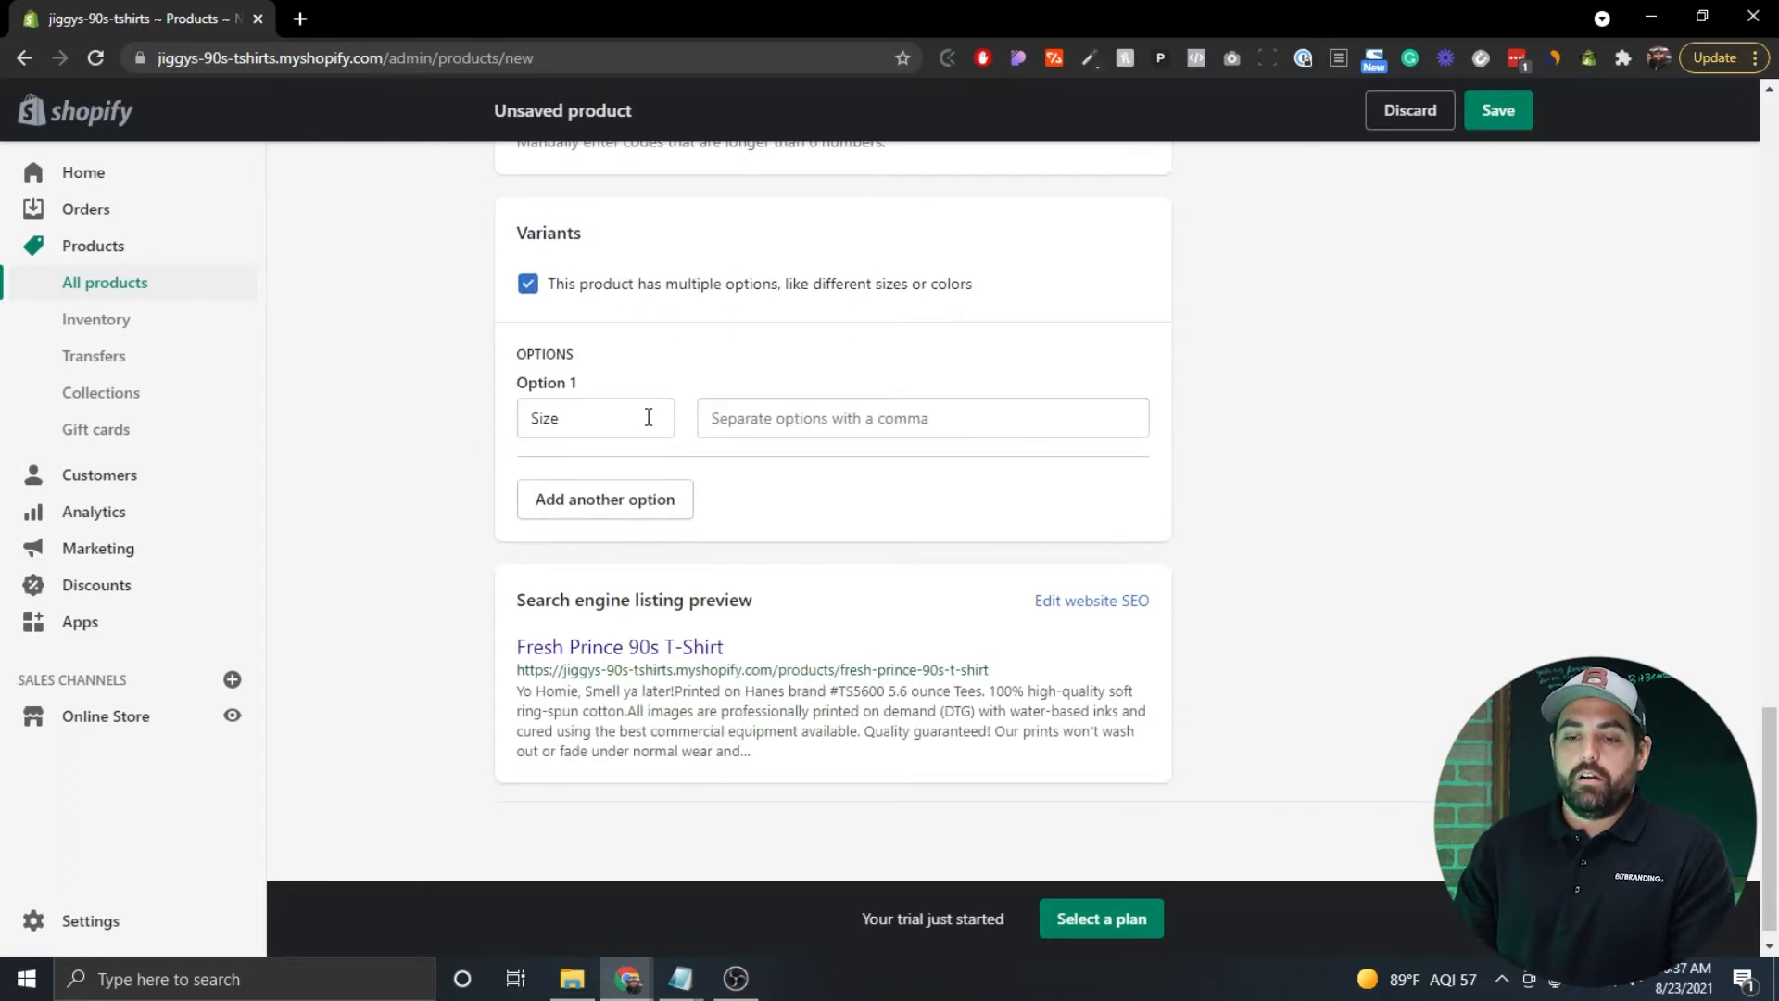
pyautogui.click(778, 418)
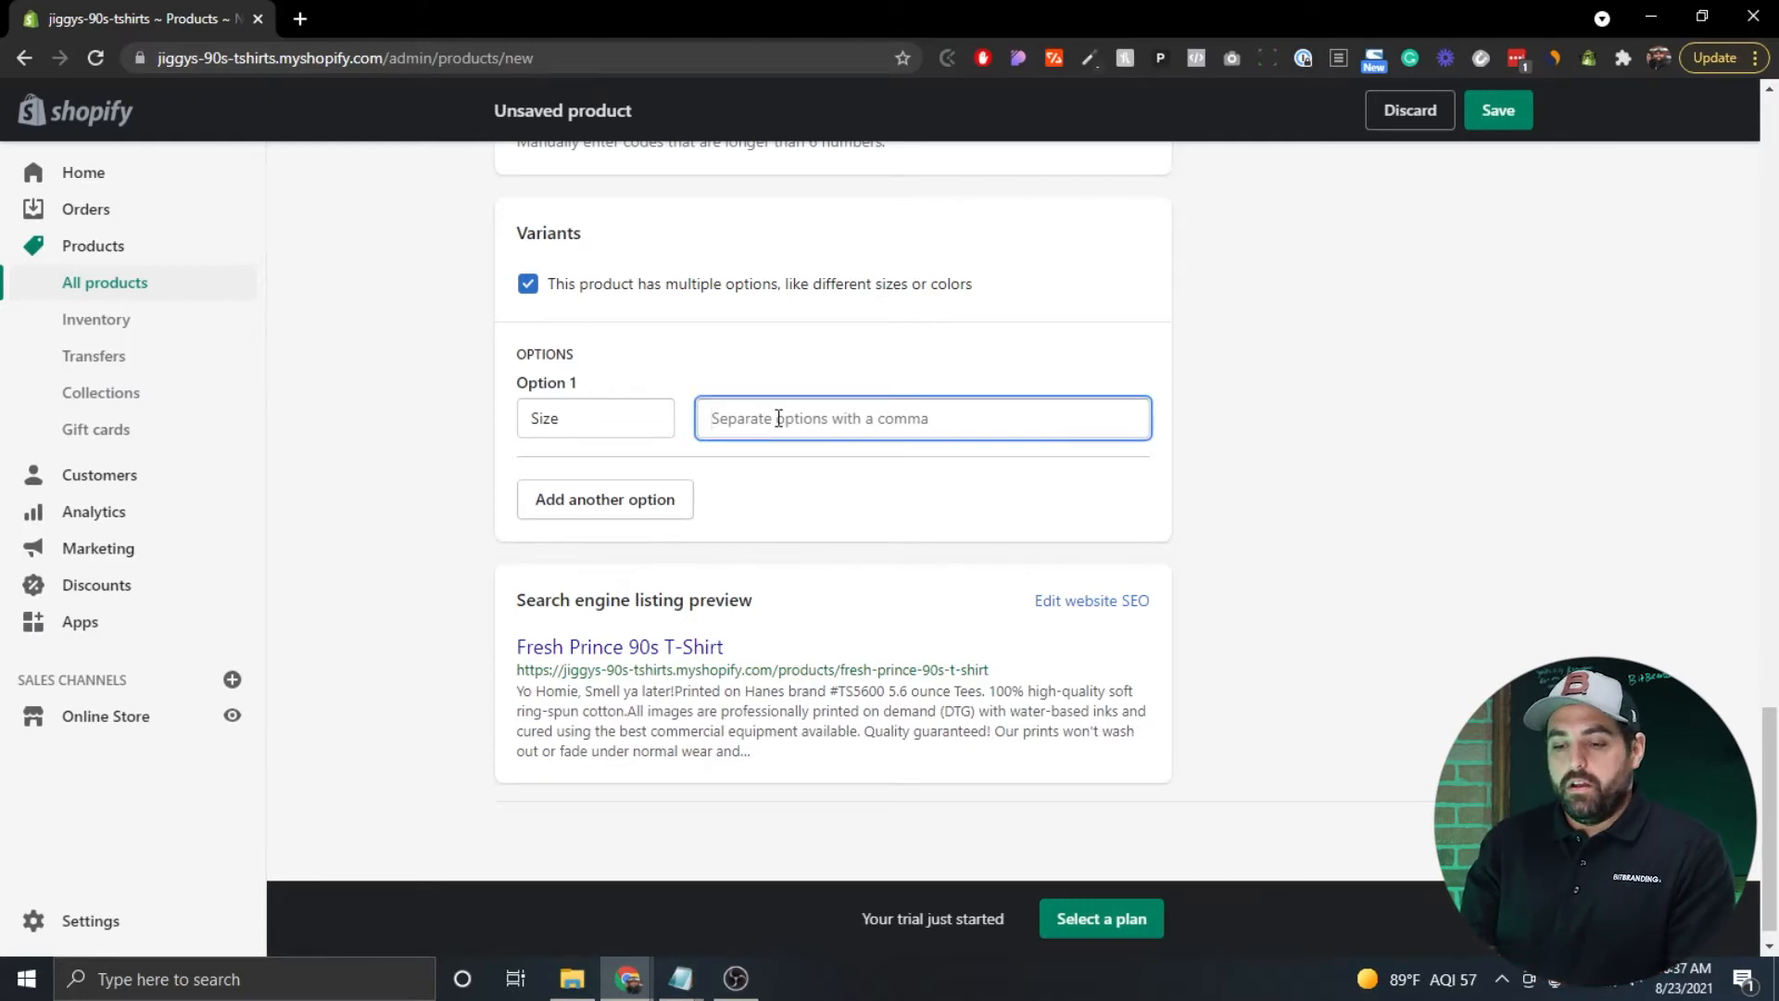
pyautogui.write('Small,Medium,Large,')
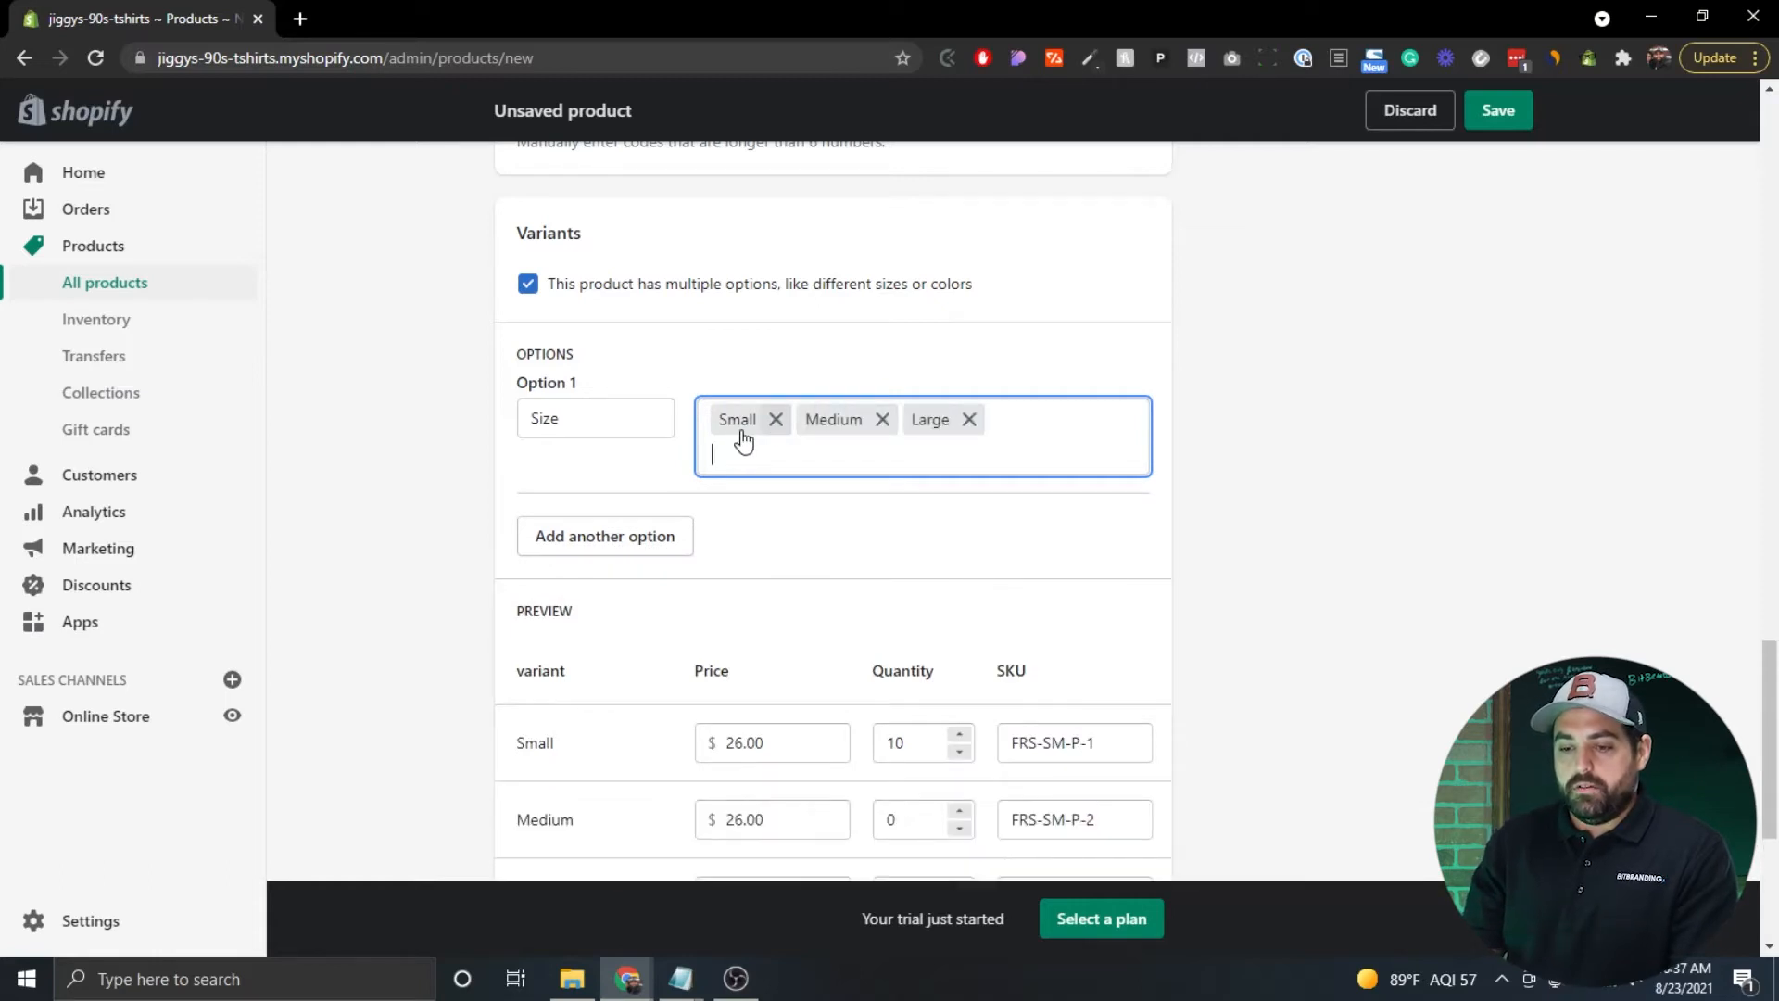
pyautogui.scroll(-2, 393, 448)
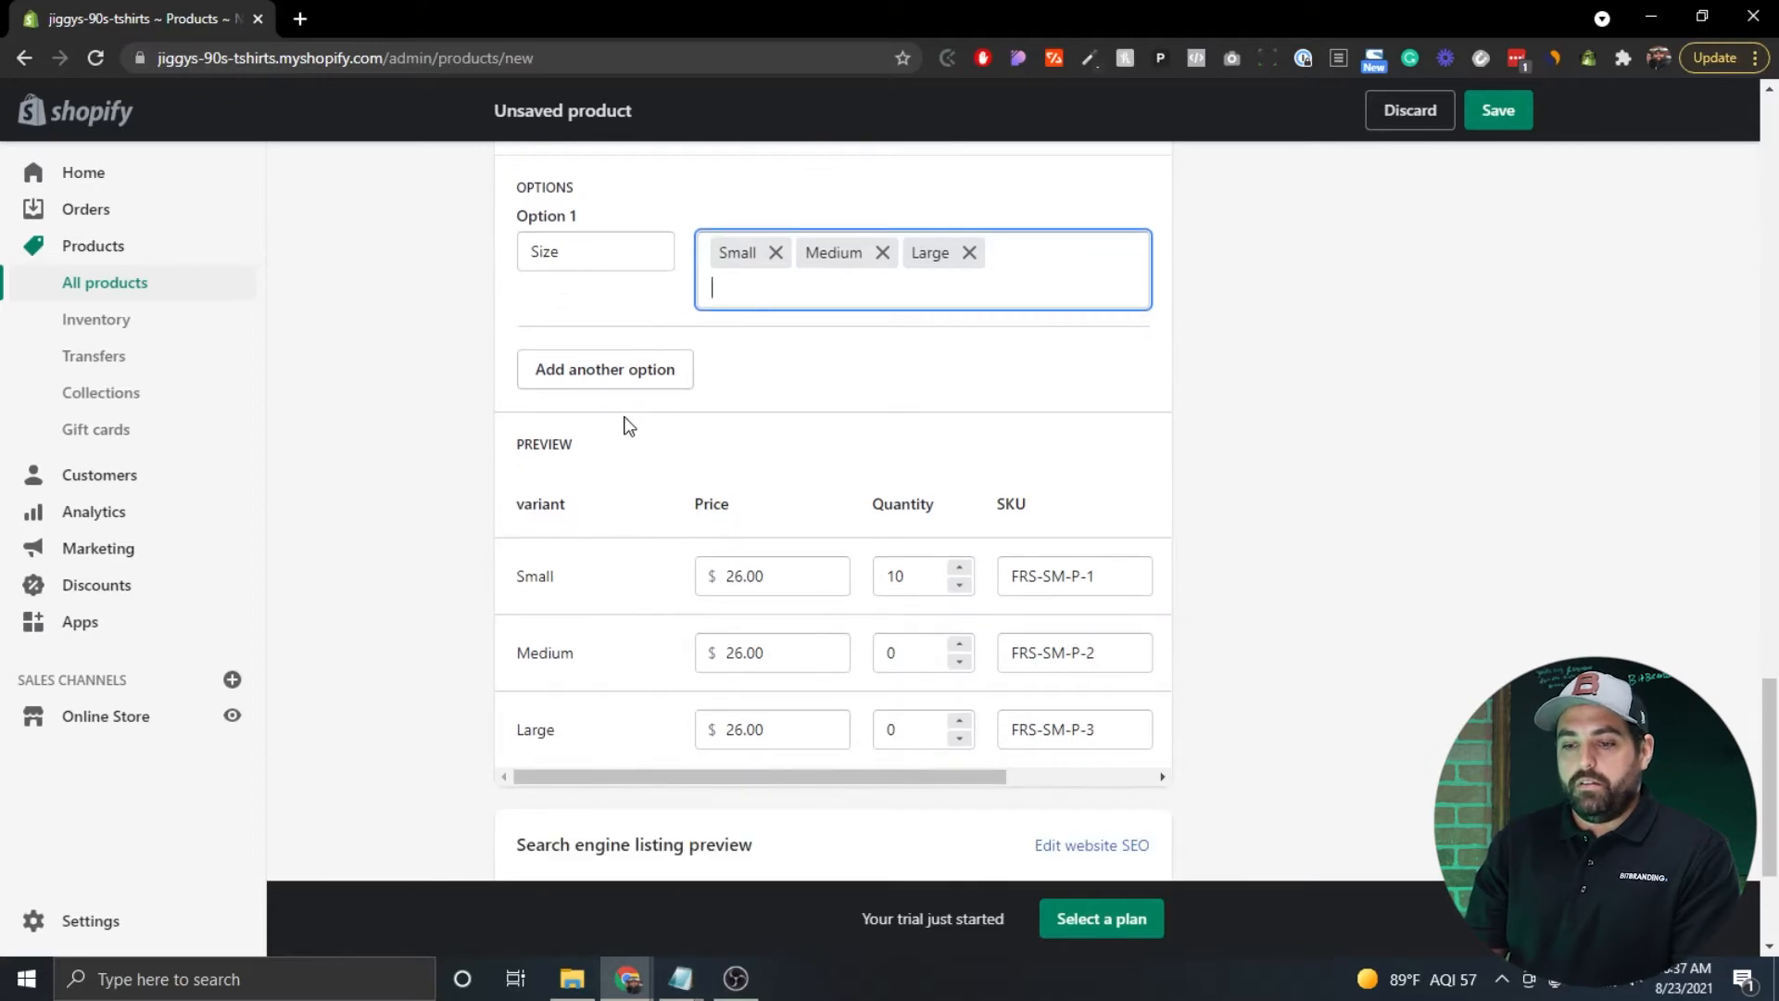
pyautogui.scroll(2, 623, 422)
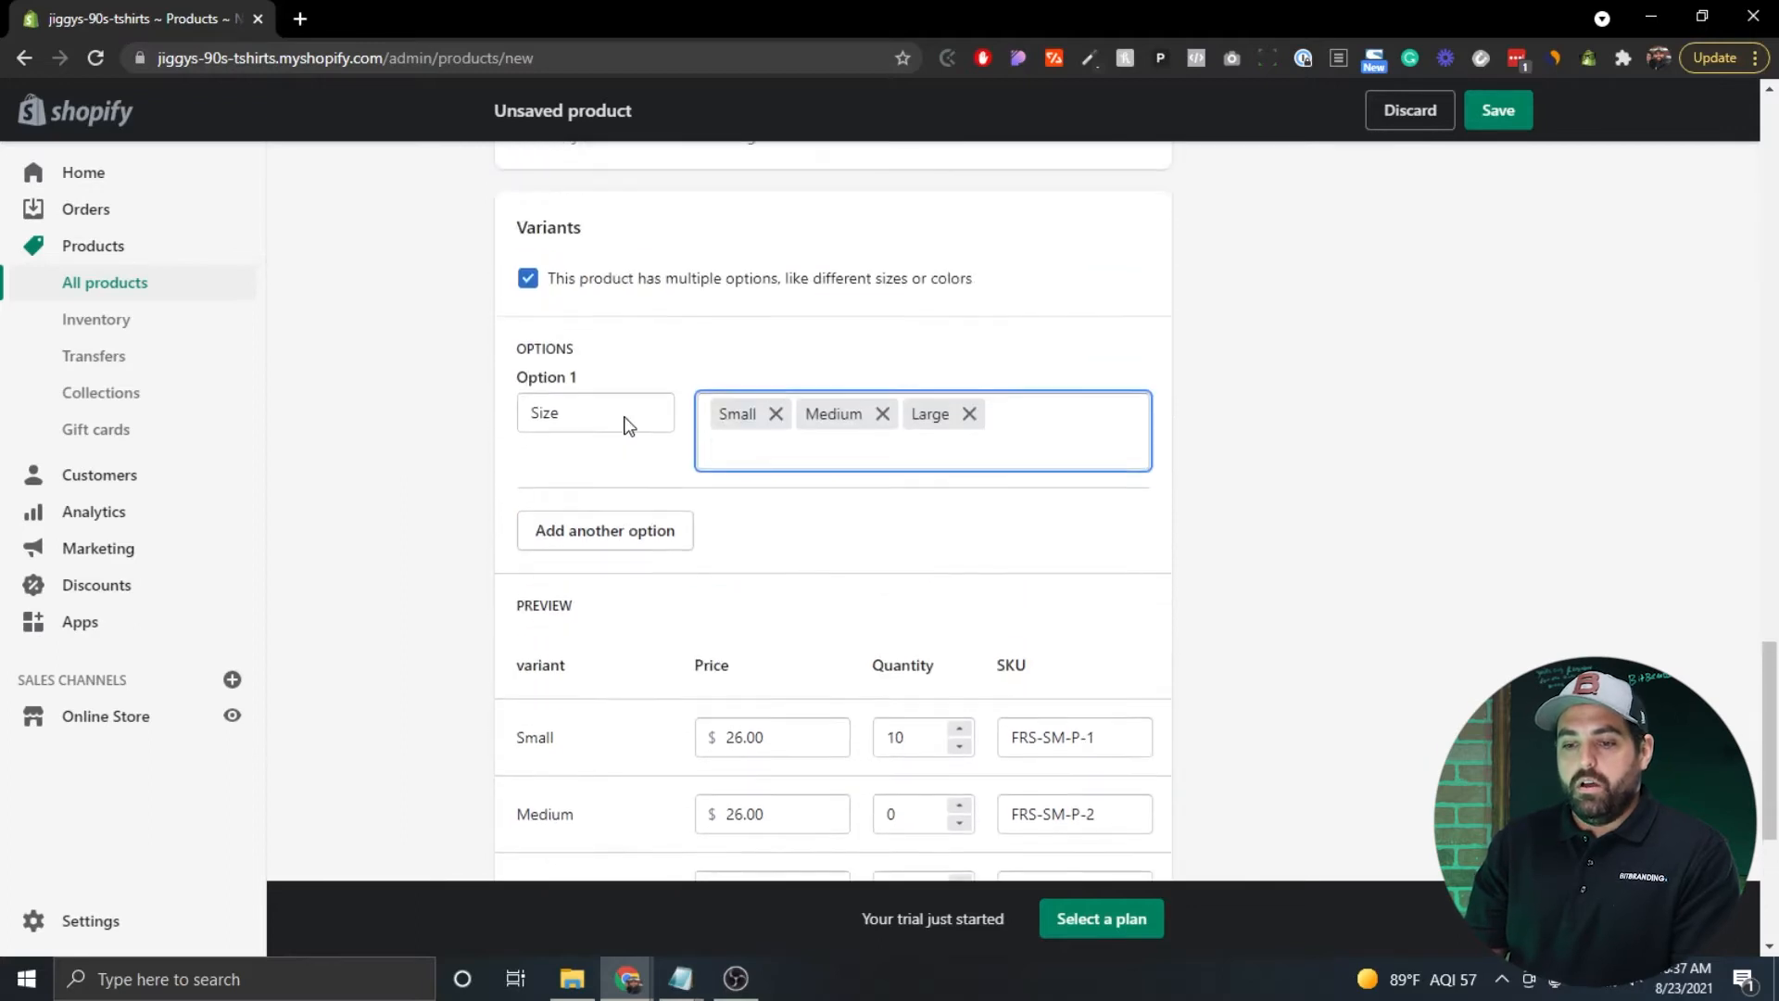
# Add a Color option with the values Purple, Pink and Yellow.
pyautogui.click(606, 544)
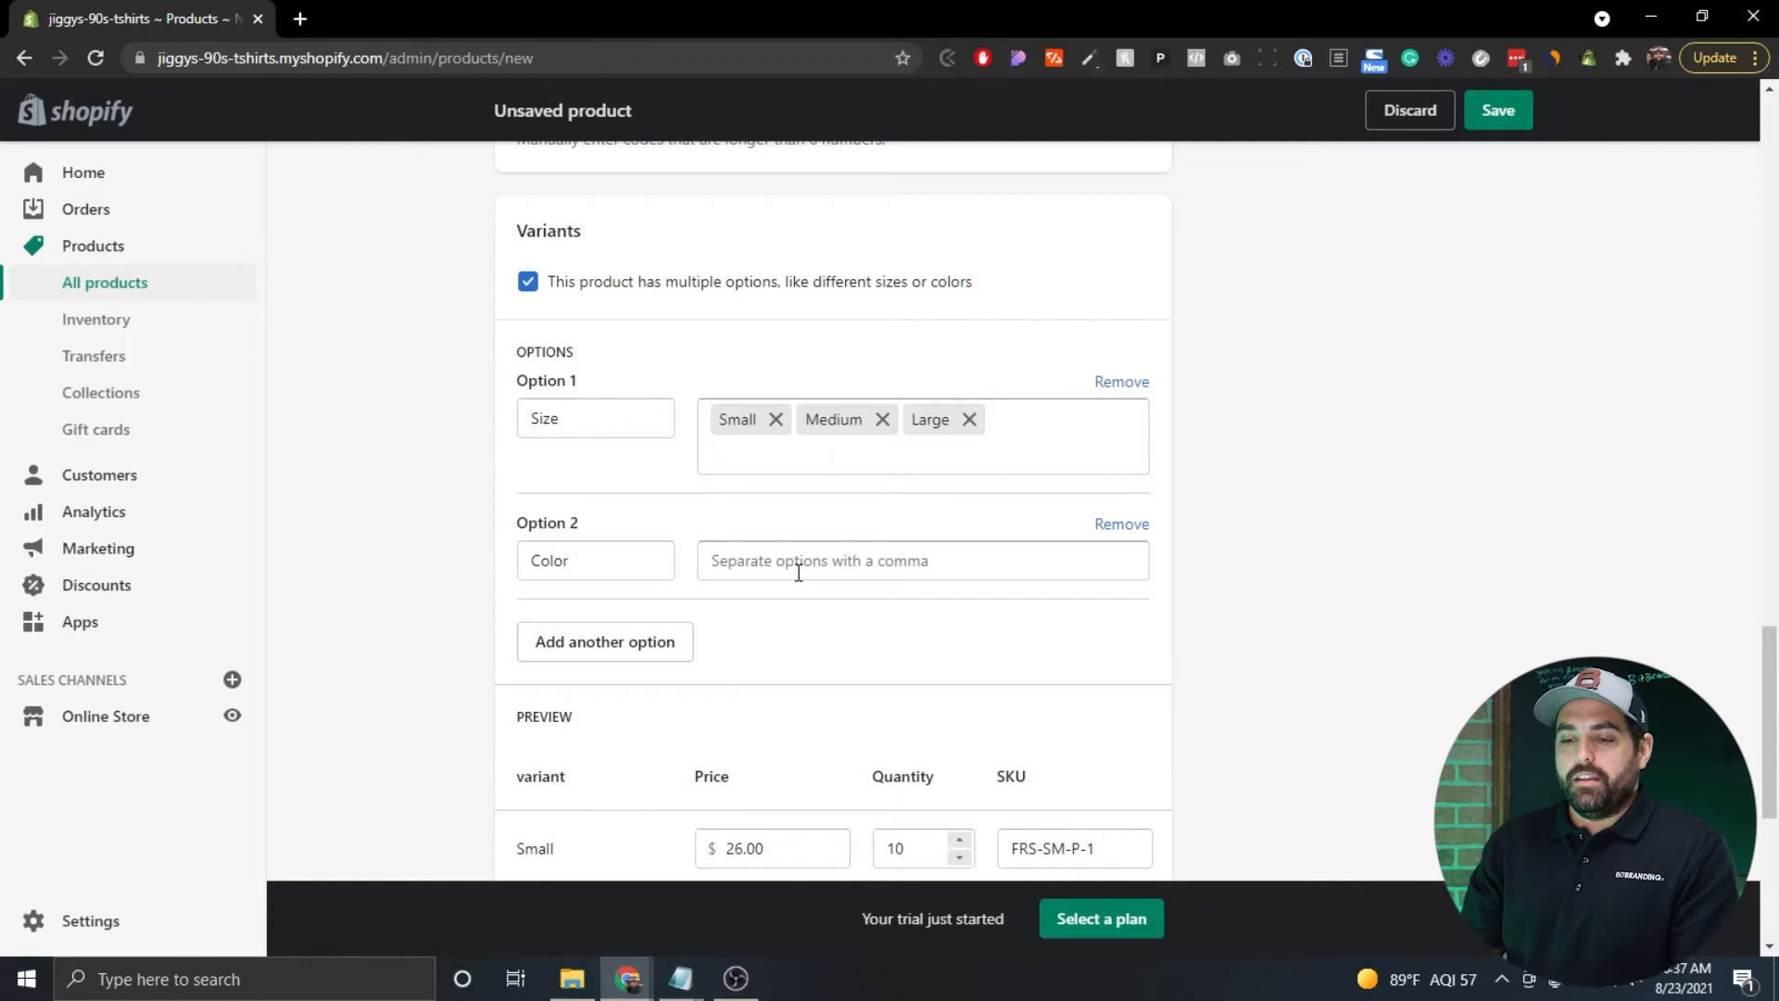
pyautogui.scroll(20, 799, 572)
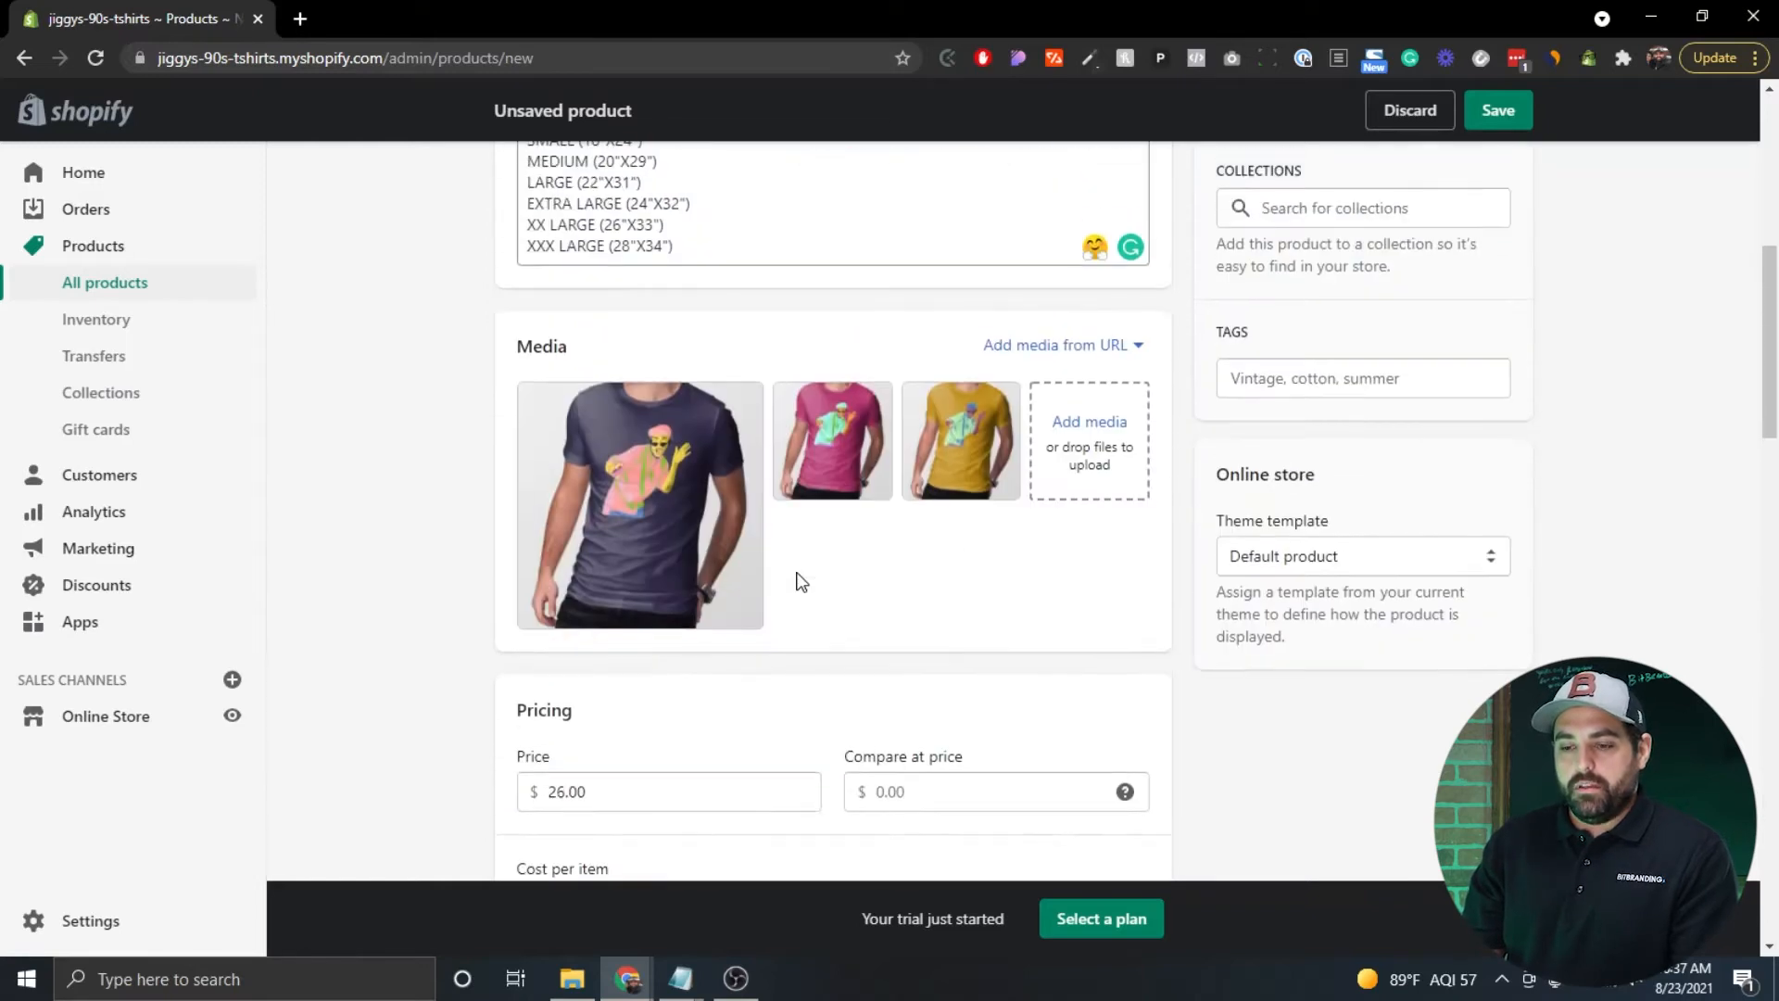
pyautogui.scroll(-5, 765, 689)
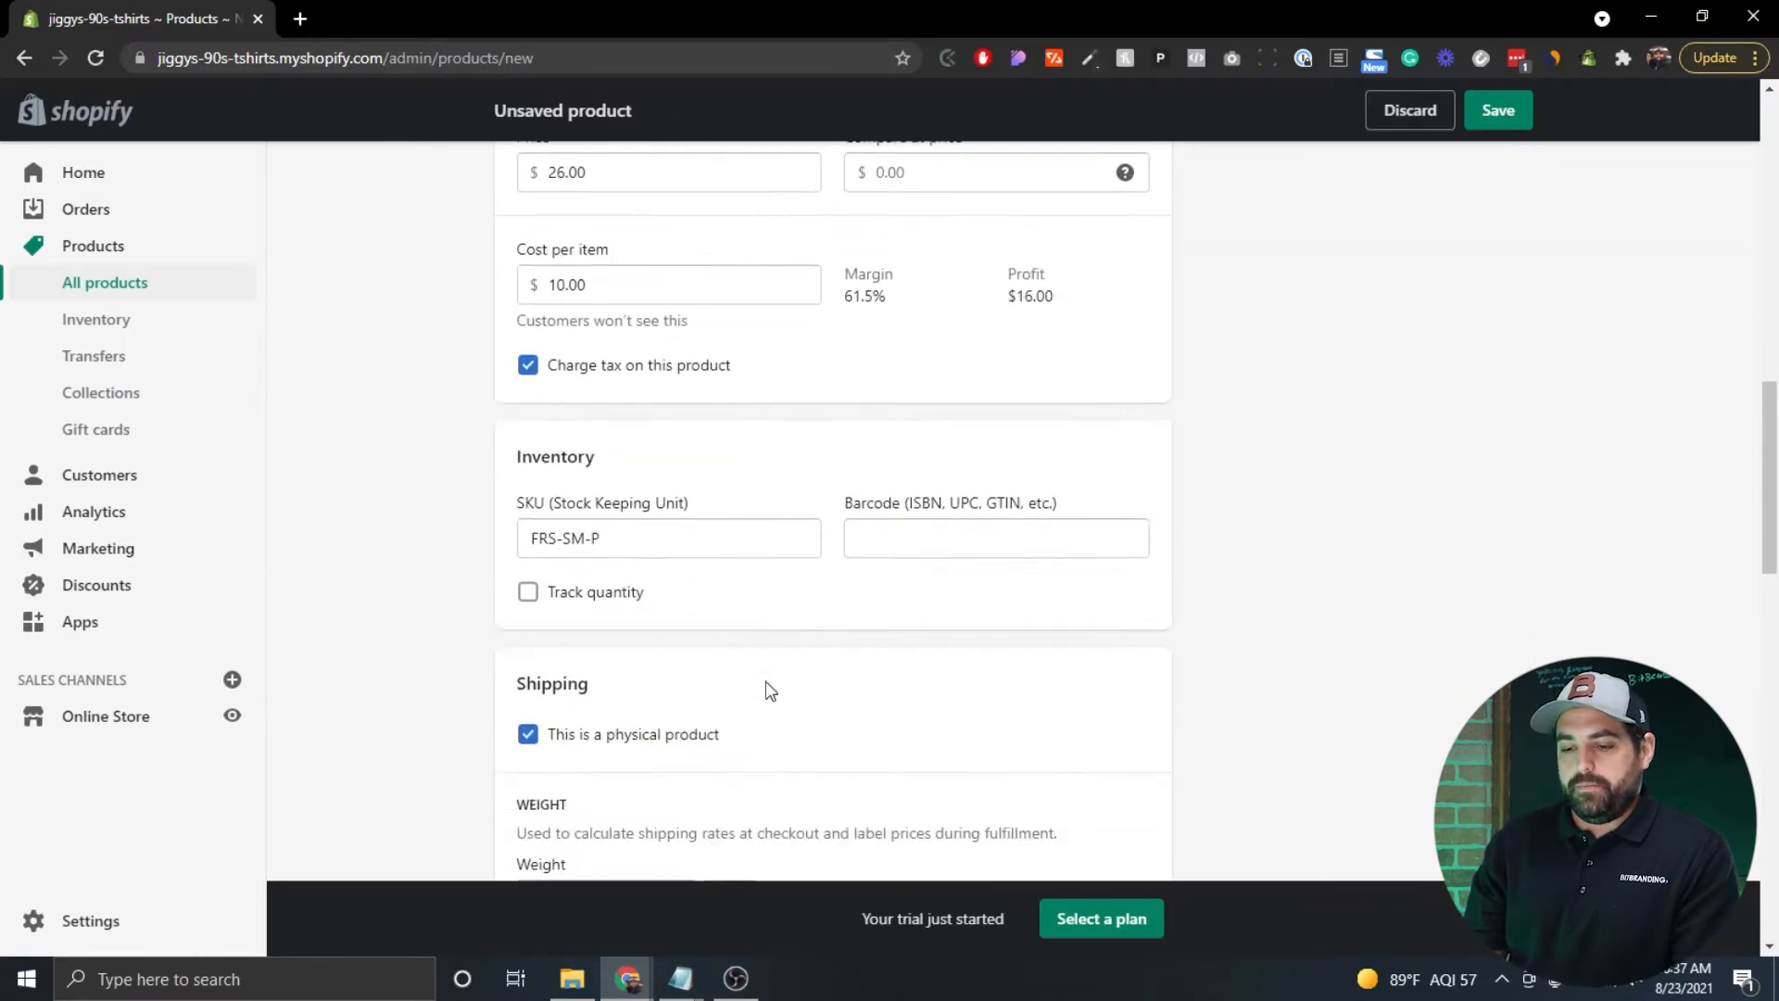
pyautogui.scroll(-12, 766, 689)
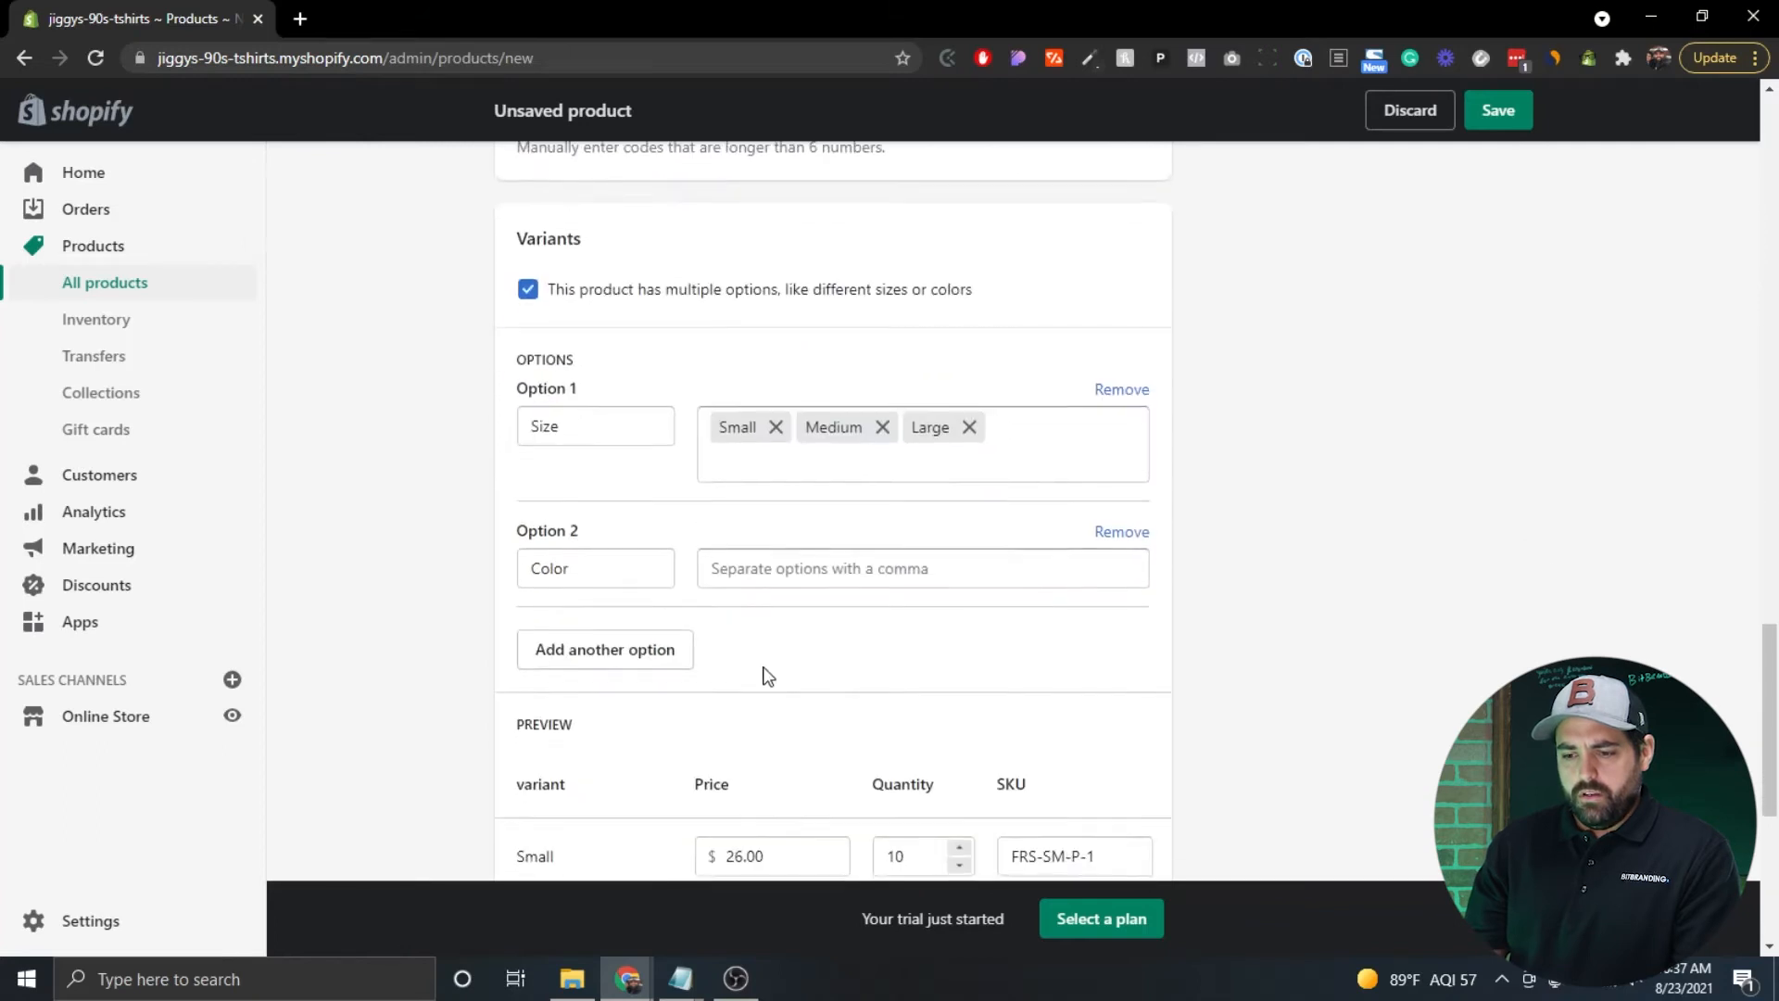
pyautogui.click(760, 583)
pyautogui.write('Purple')
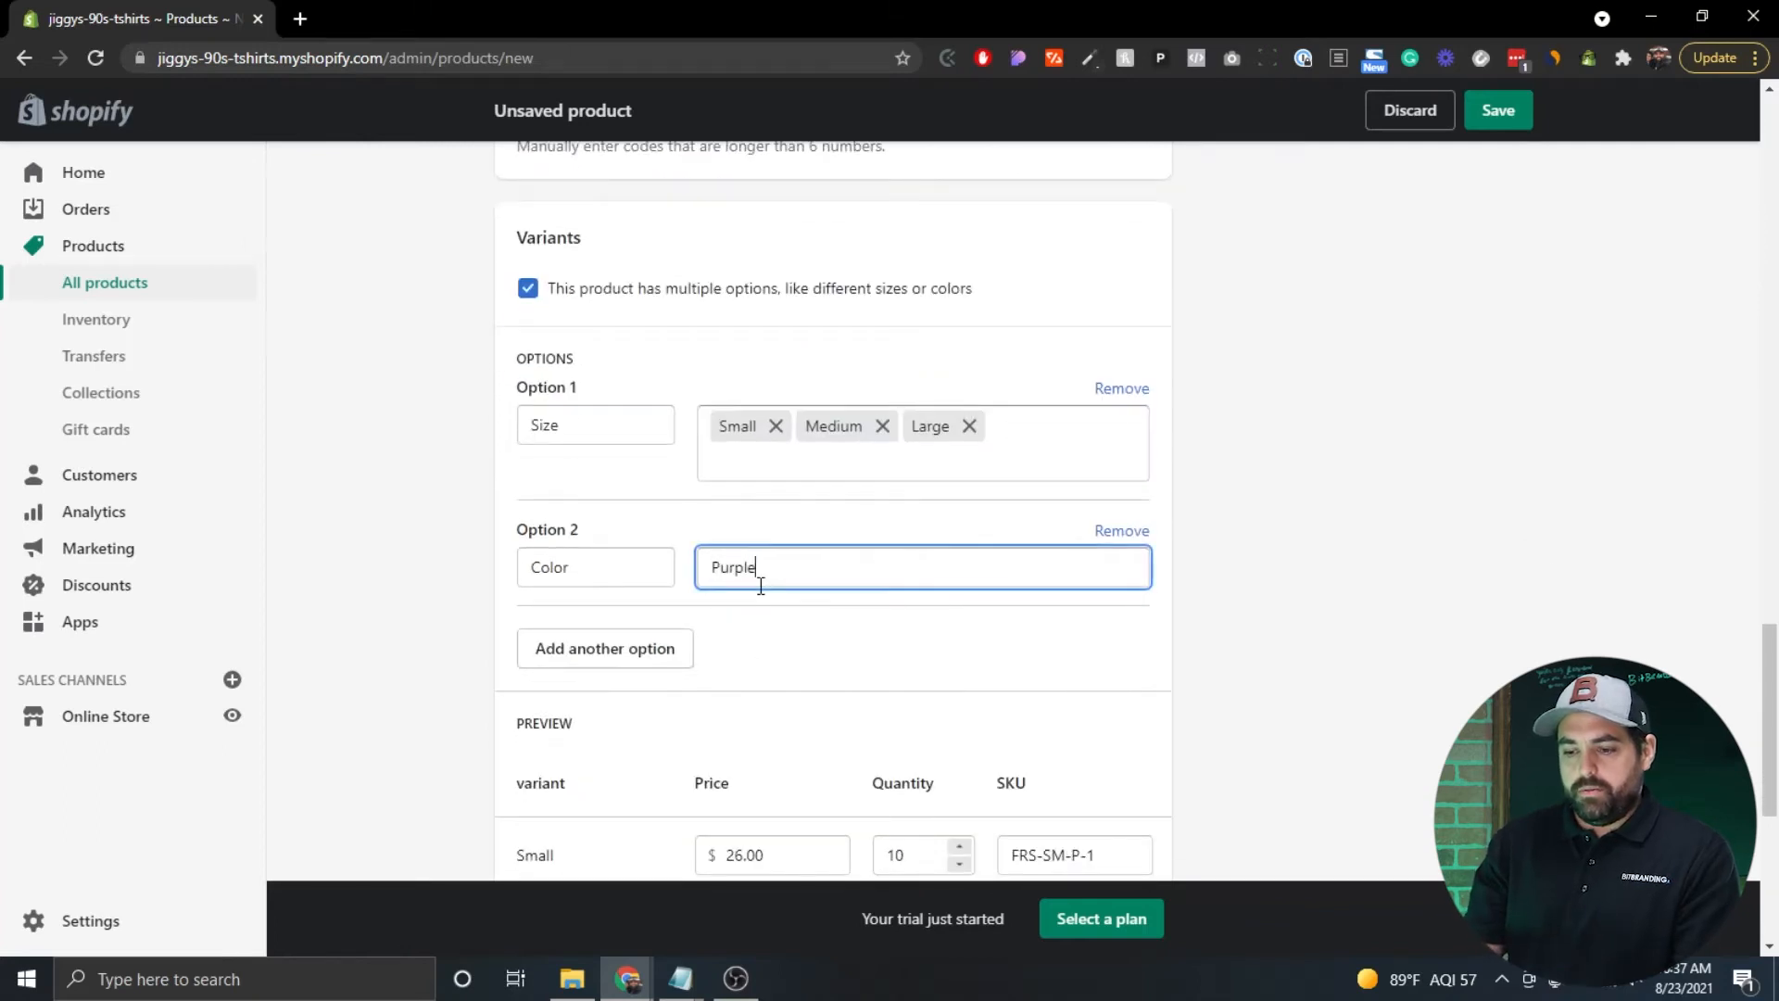
pyautogui.press('Return')
pyautogui.write('Pink')
pyautogui.press('Return')
pyautogui.write('Yellow')
pyautogui.press('Return')
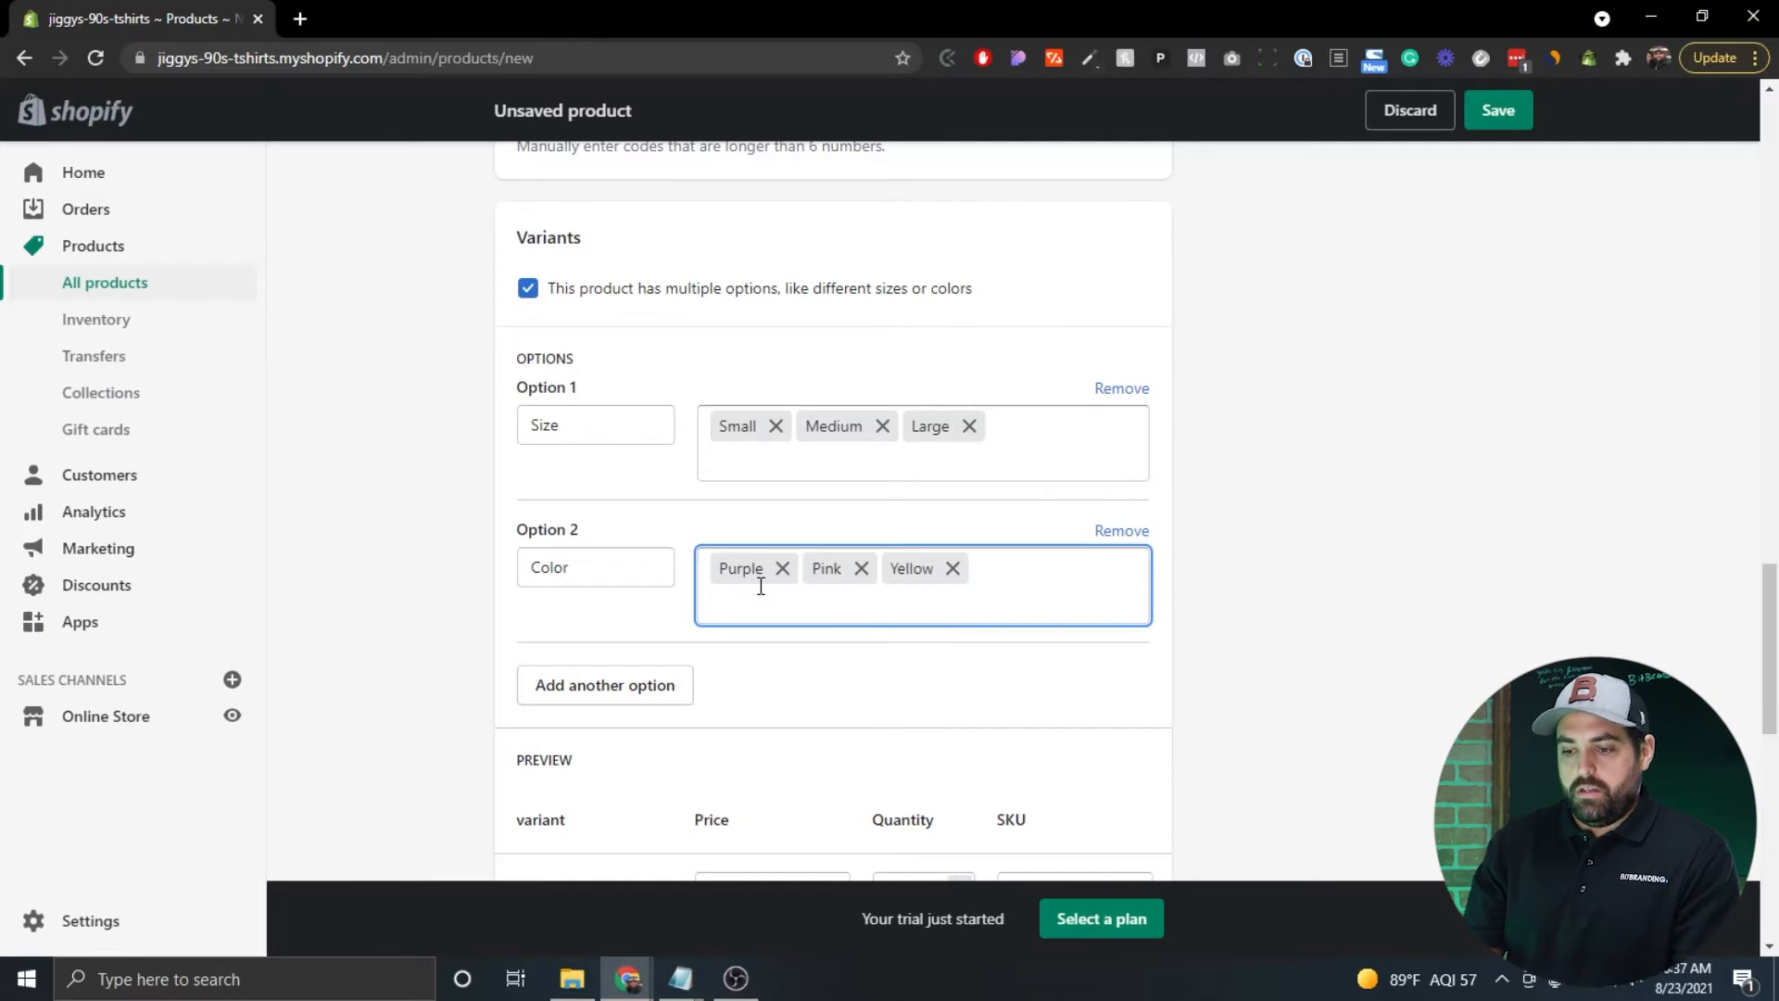
pyautogui.scroll(-6, 759, 586)
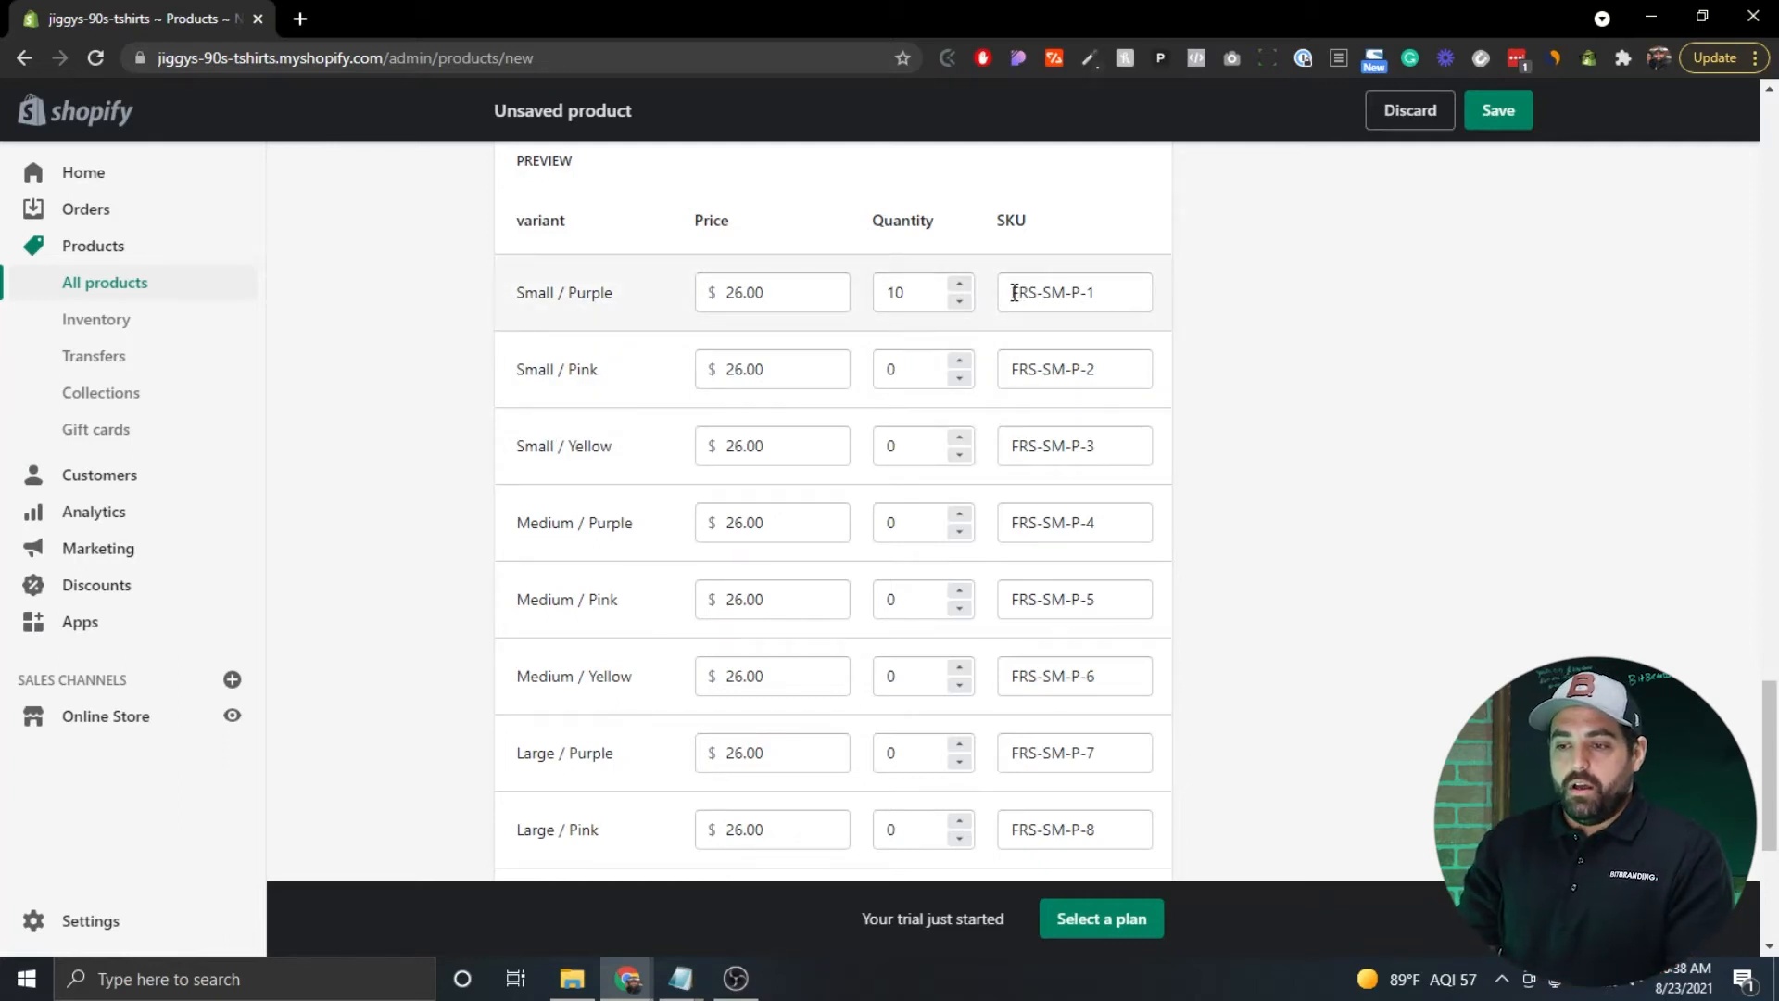
# Change the Small / Purple, Pink and Yellow SKU endings to PUR, PIN and YEL.
pyautogui.moveTo(1015, 291); pyautogui.dragTo(1029, 292)
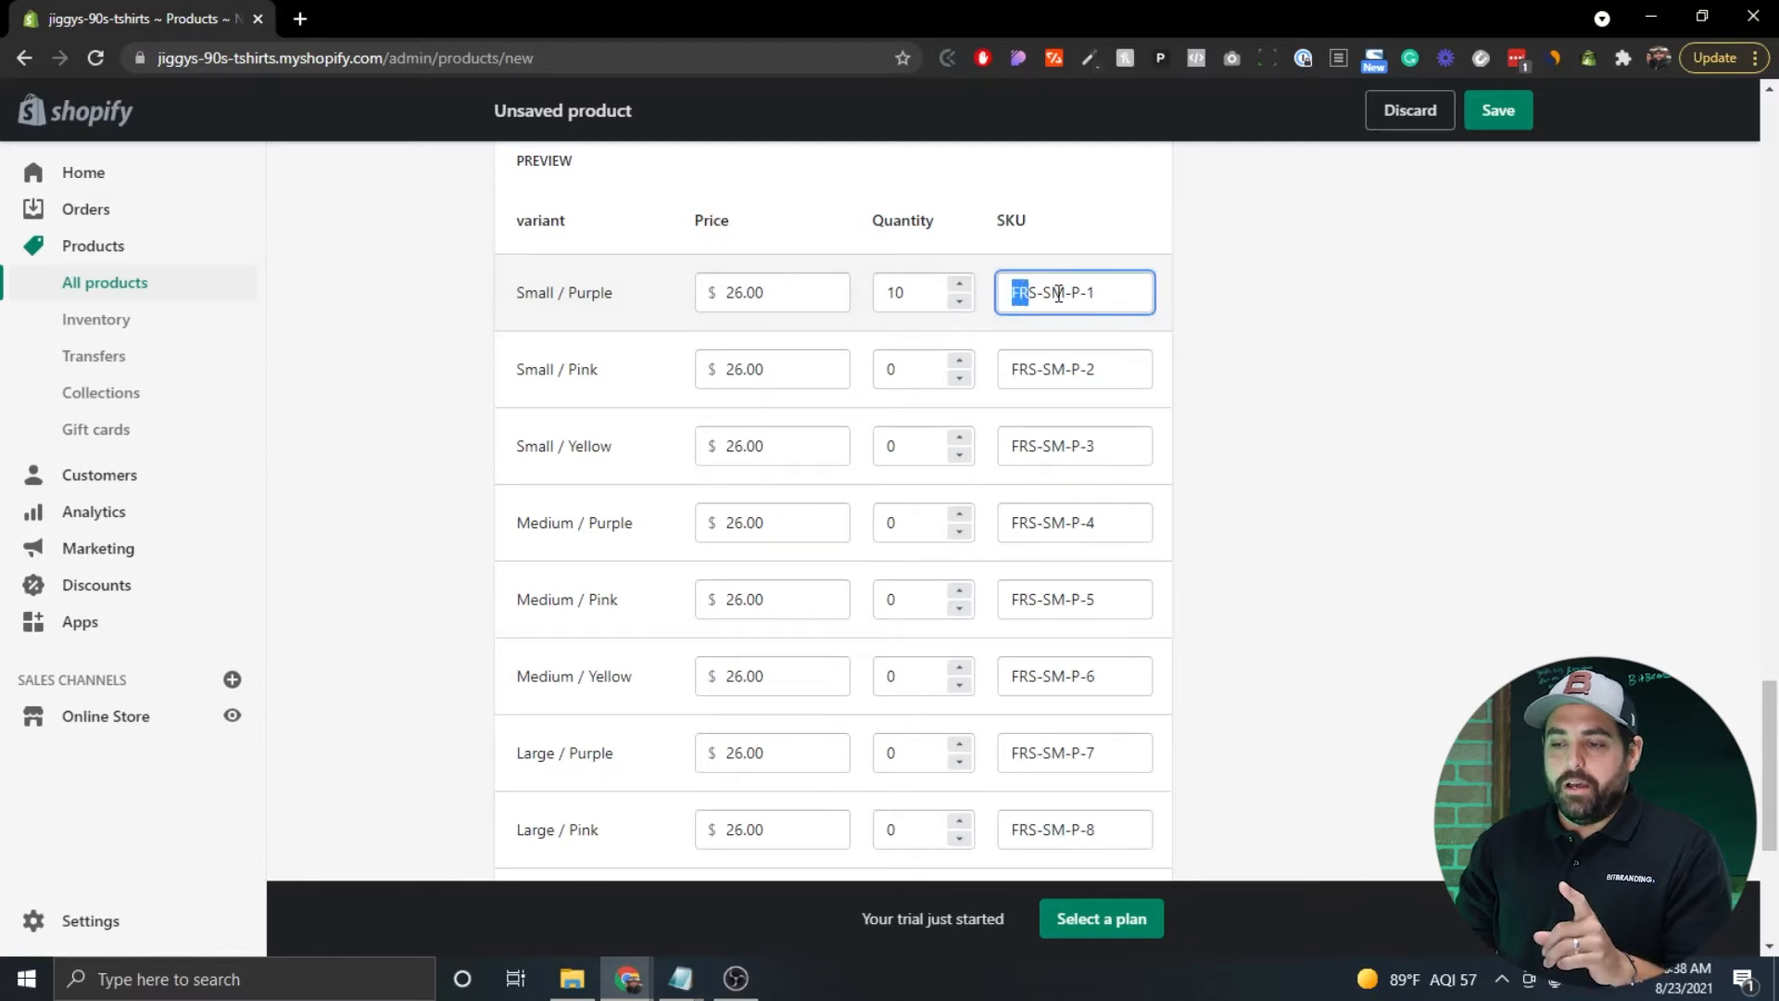
pyautogui.click(1115, 292)
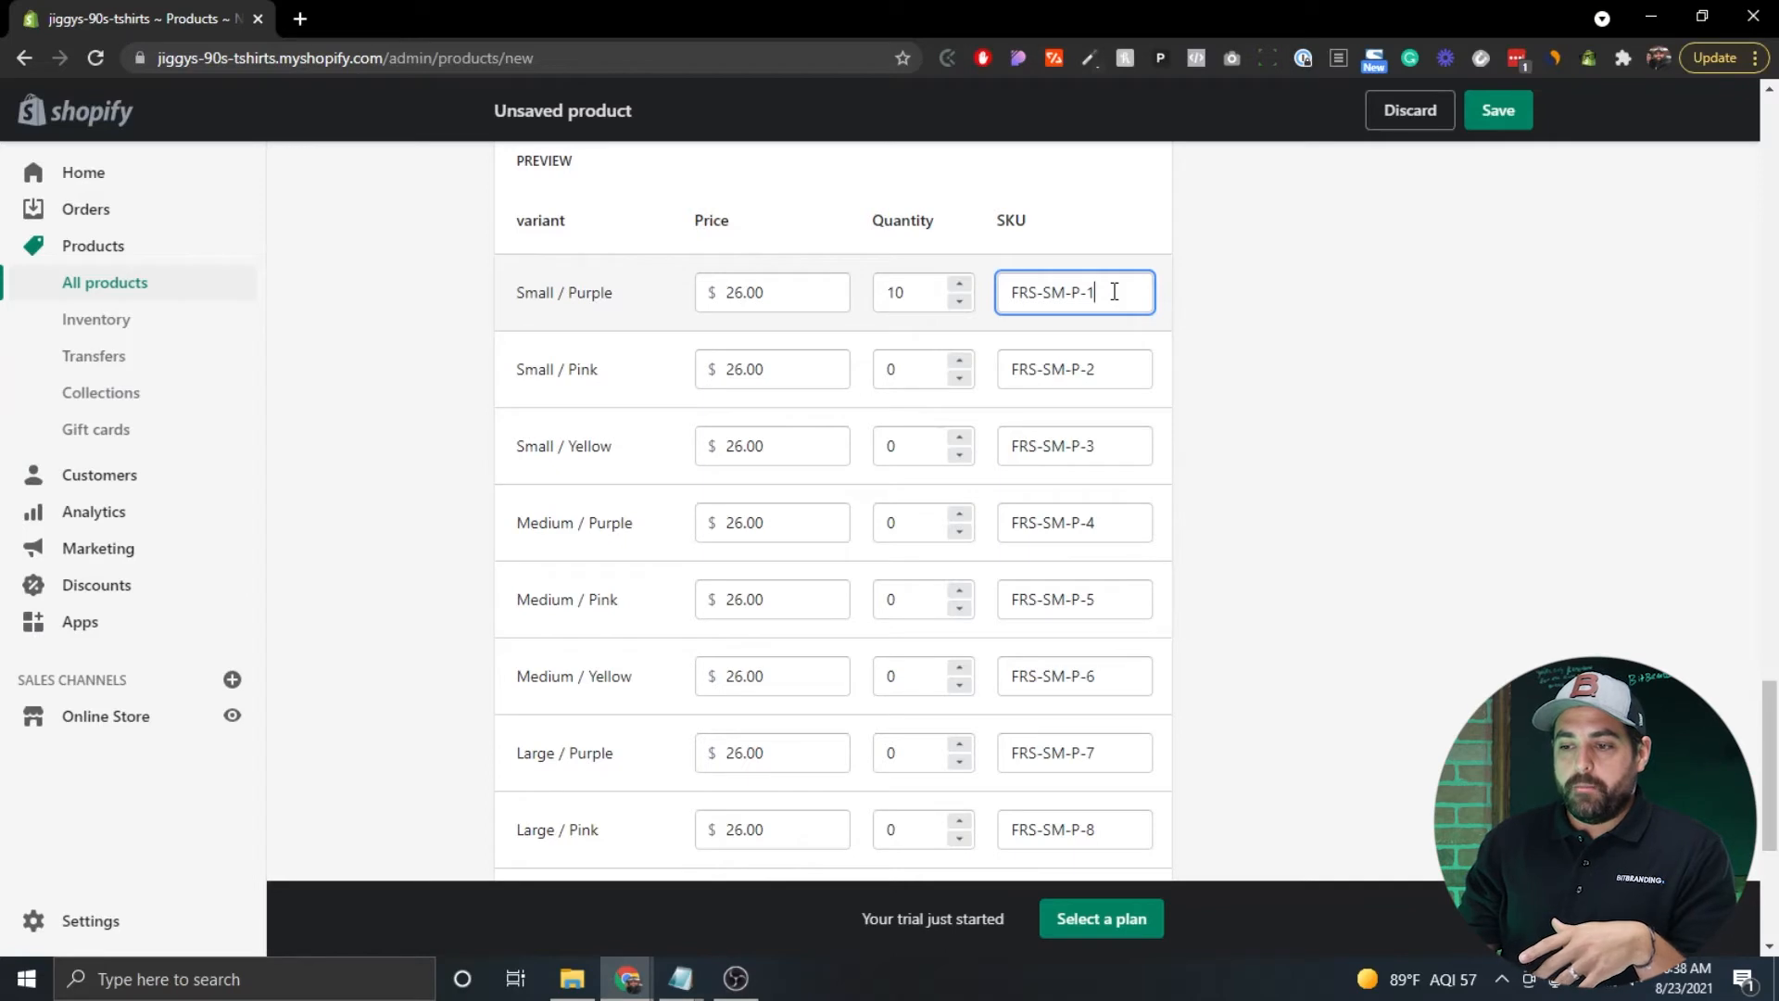
pyautogui.press('BackSpace')
pyautogui.press('BackSpace')
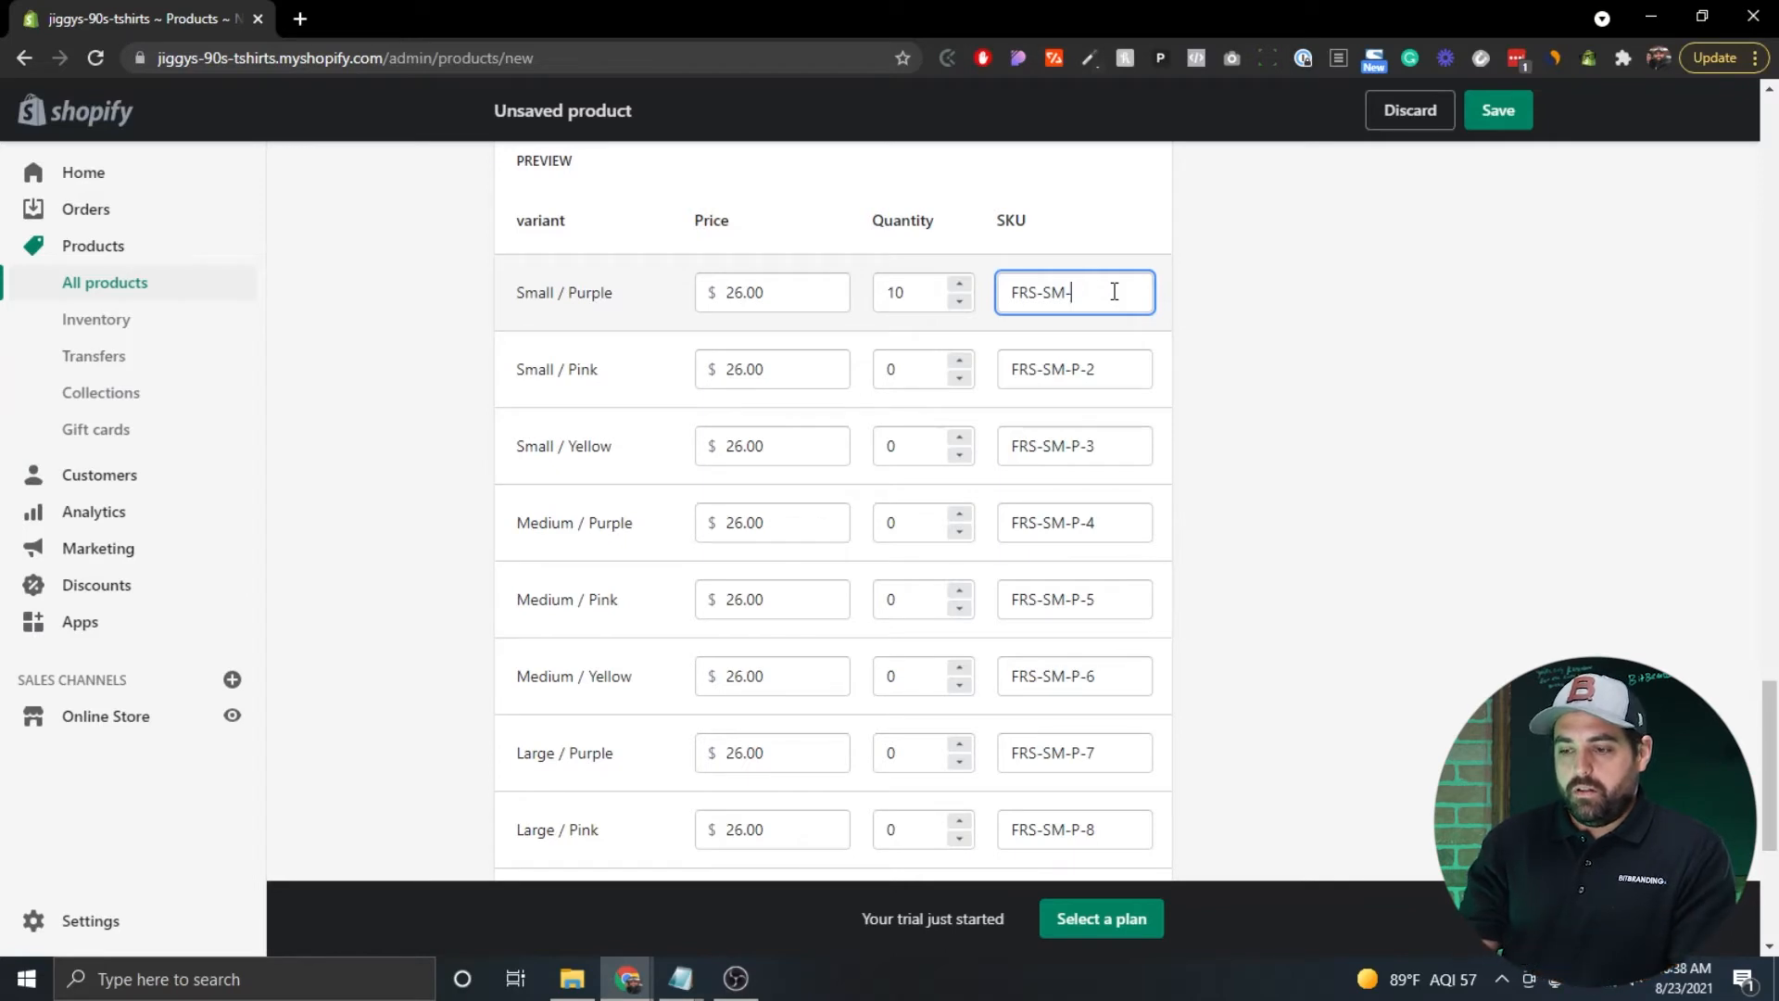
pyautogui.write('P')
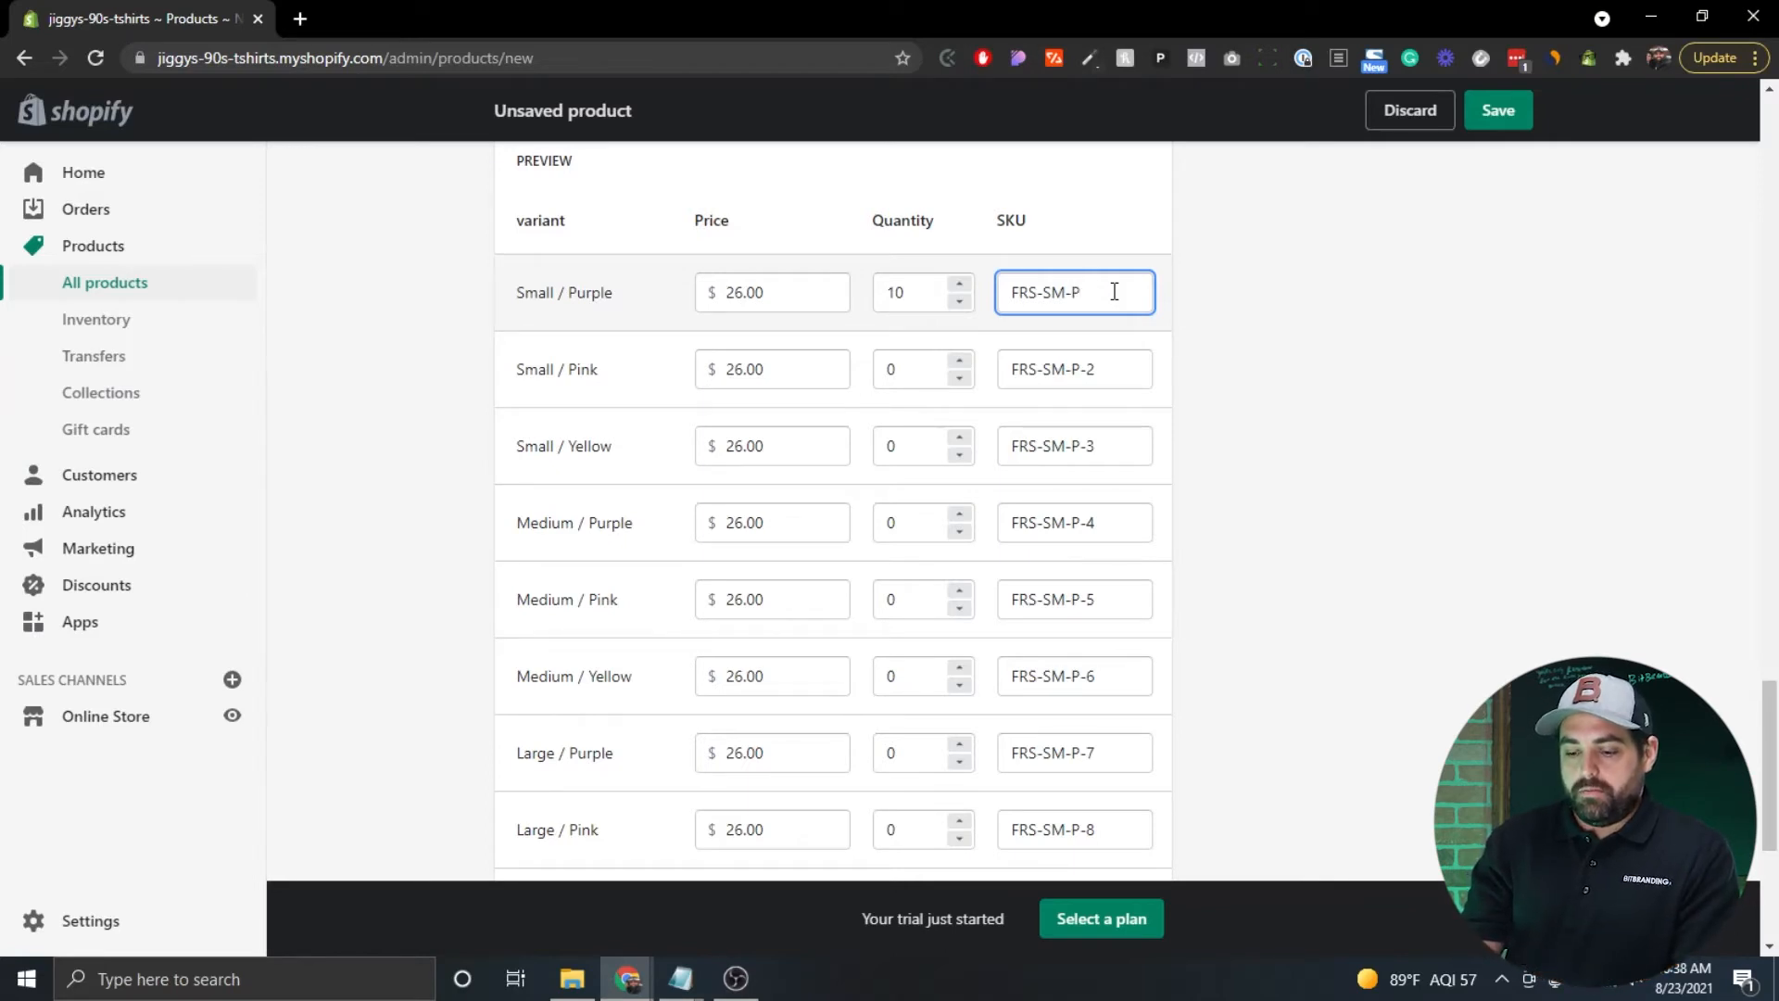
pyautogui.write('UR')
pyautogui.click(1108, 373)
pyautogui.press('BackSpace')
pyautogui.press('BackSpace')
pyautogui.write('IN')
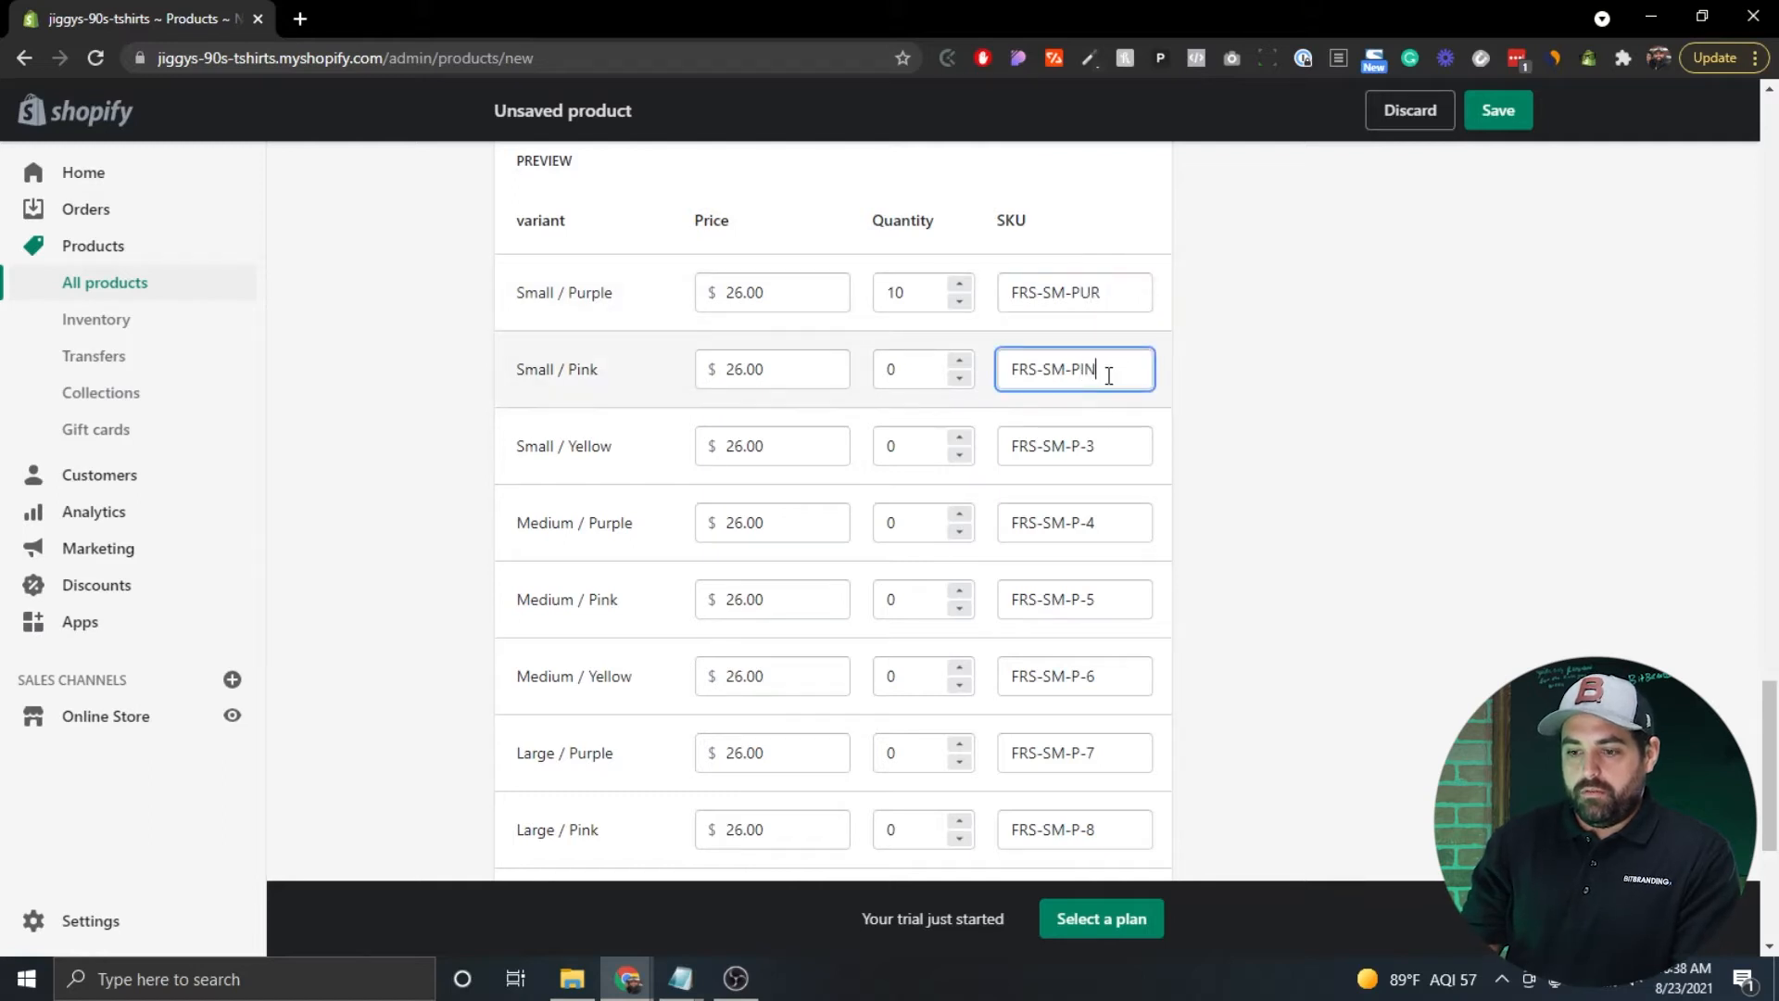
pyautogui.click(1109, 460)
pyautogui.press('BackSpace')
pyautogui.press('BackSpace')
pyautogui.press('BackSpace')
pyautogui.write('YEL')
pyautogui.click(1211, 449)
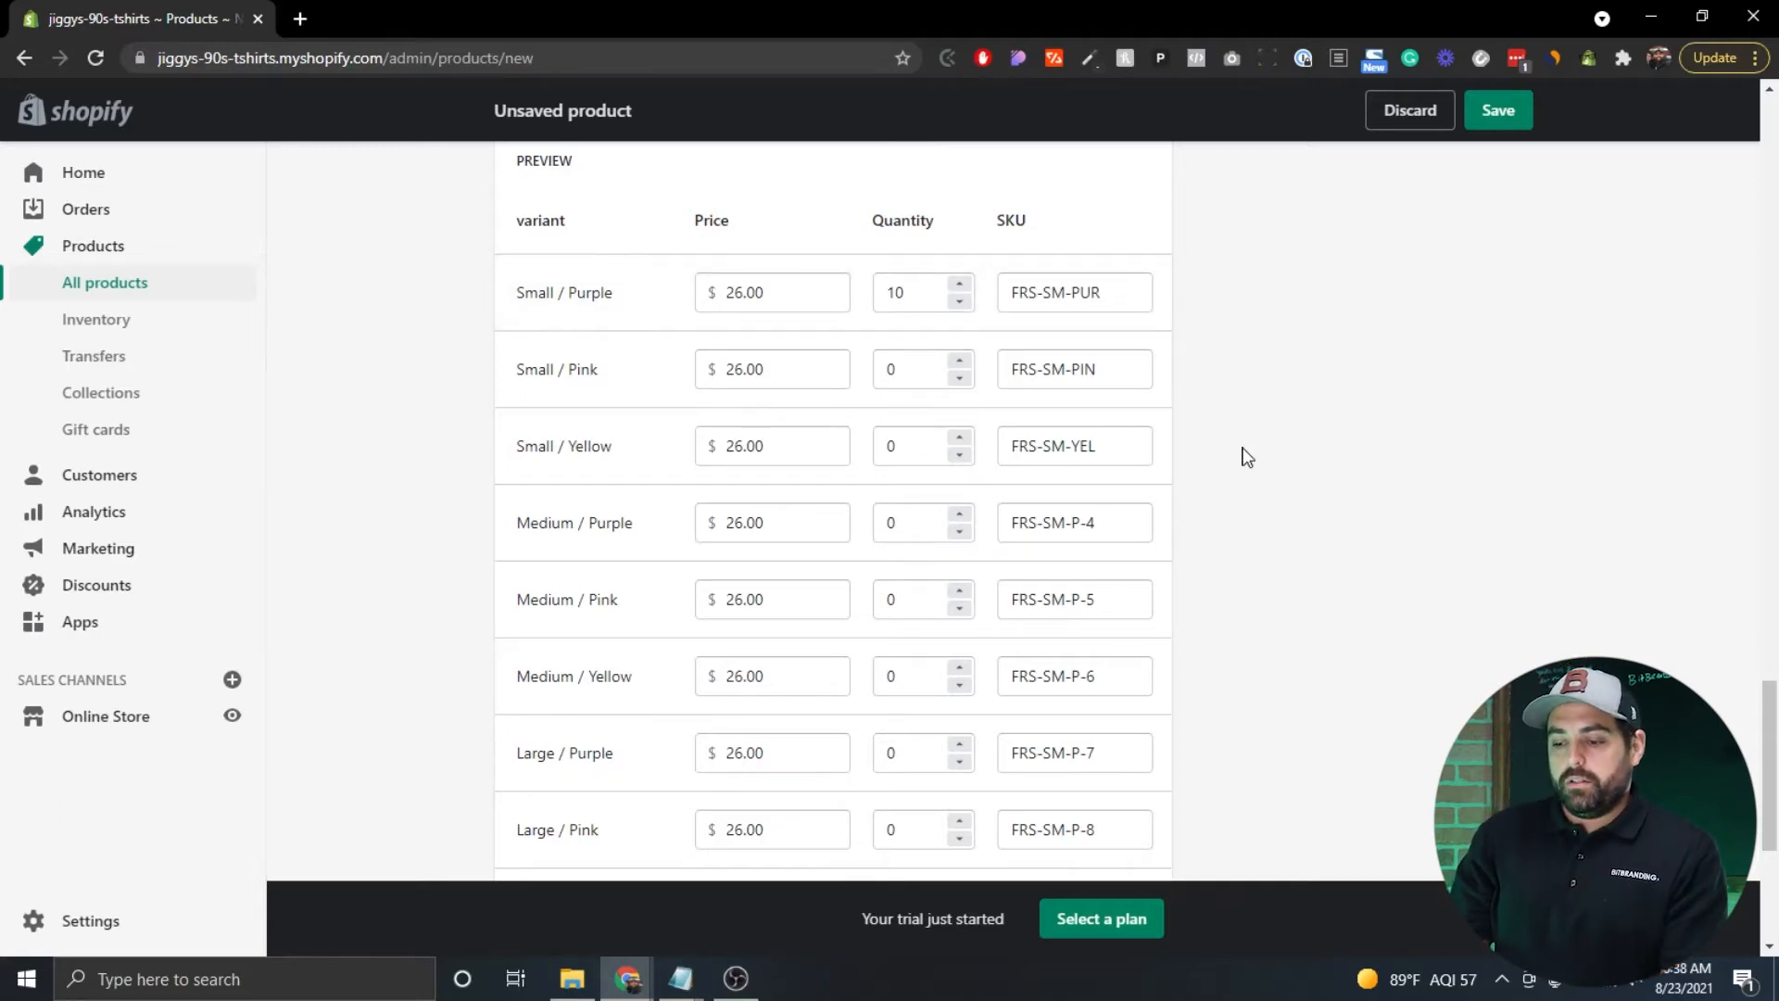
pyautogui.scroll(-5, 1239, 457)
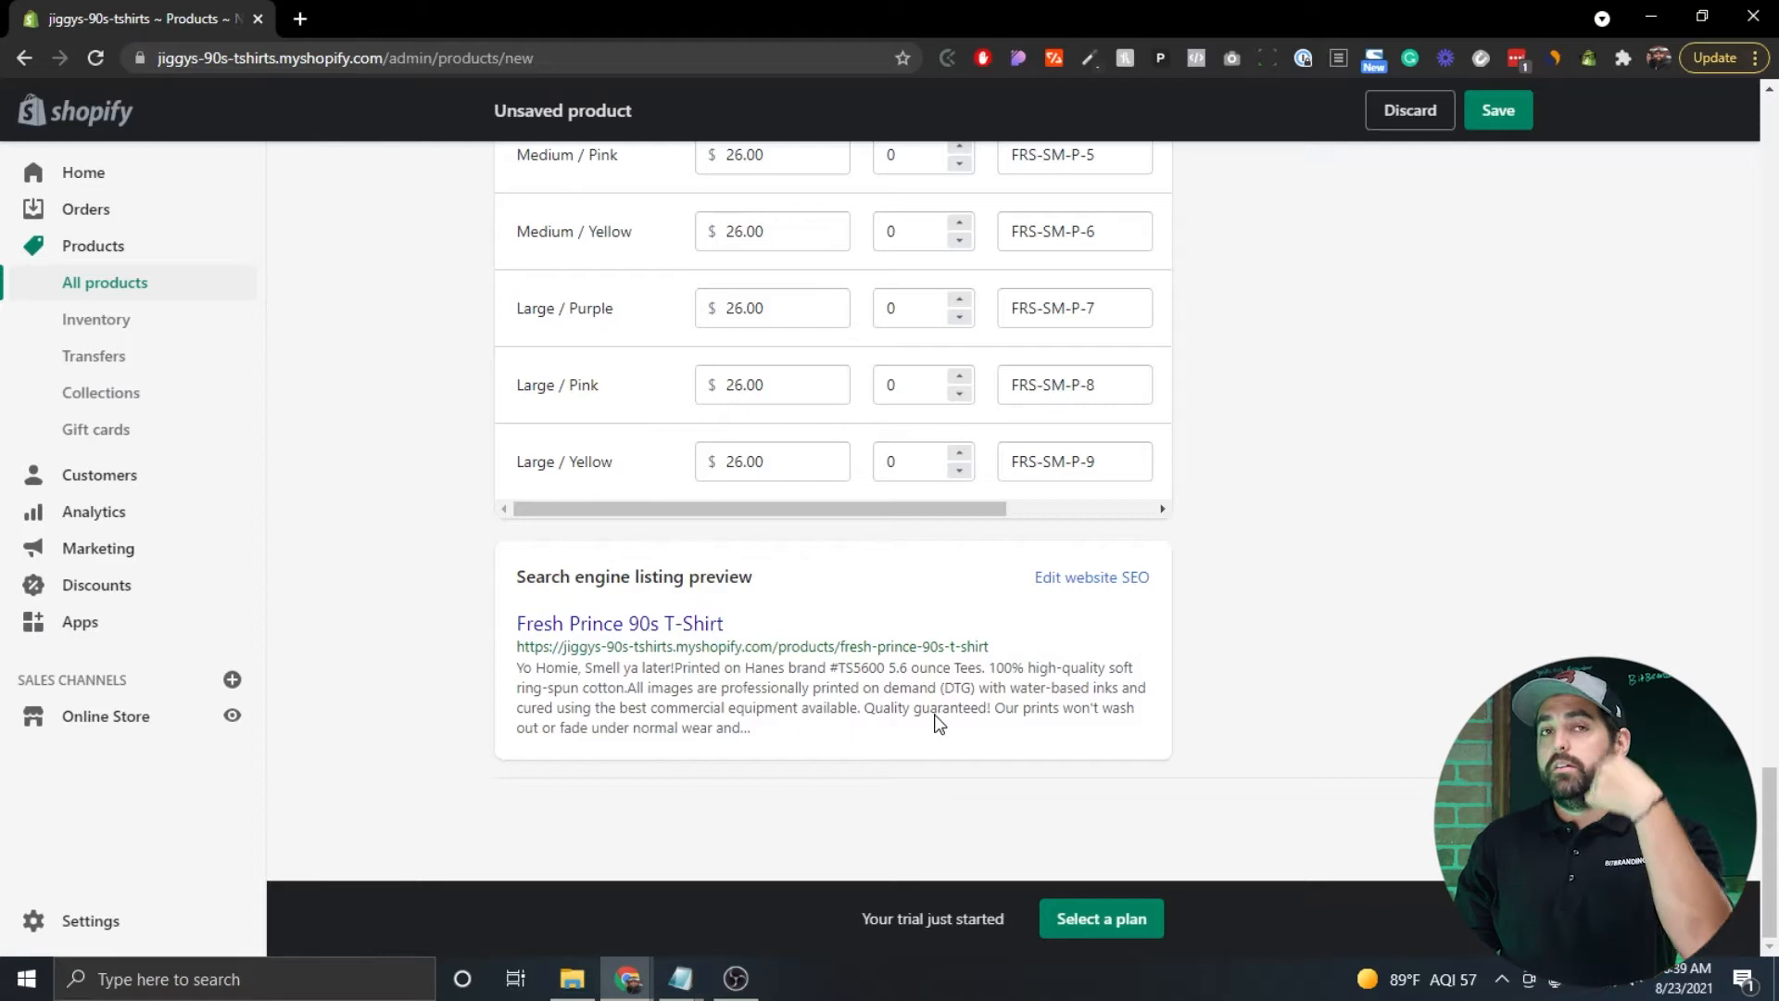
# Expand the SEO listing to review its page title, description and URL handle.
pyautogui.click(1096, 580)
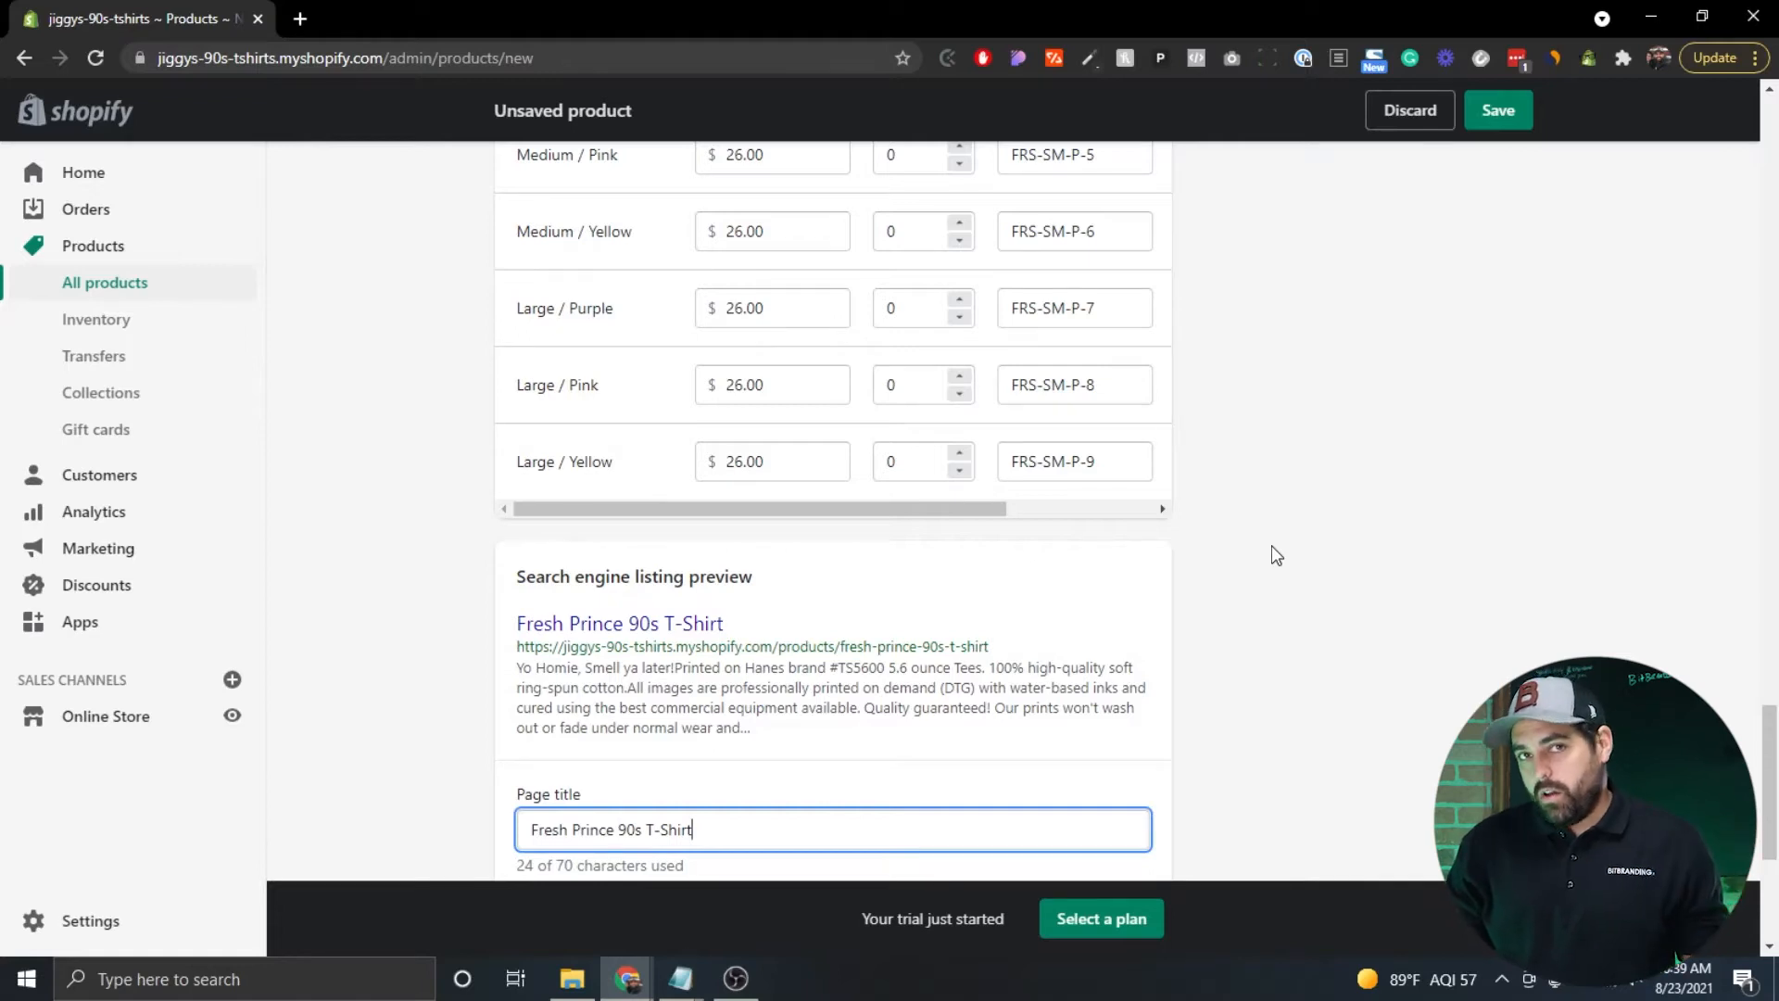
pyautogui.scroll(-2, 1271, 545)
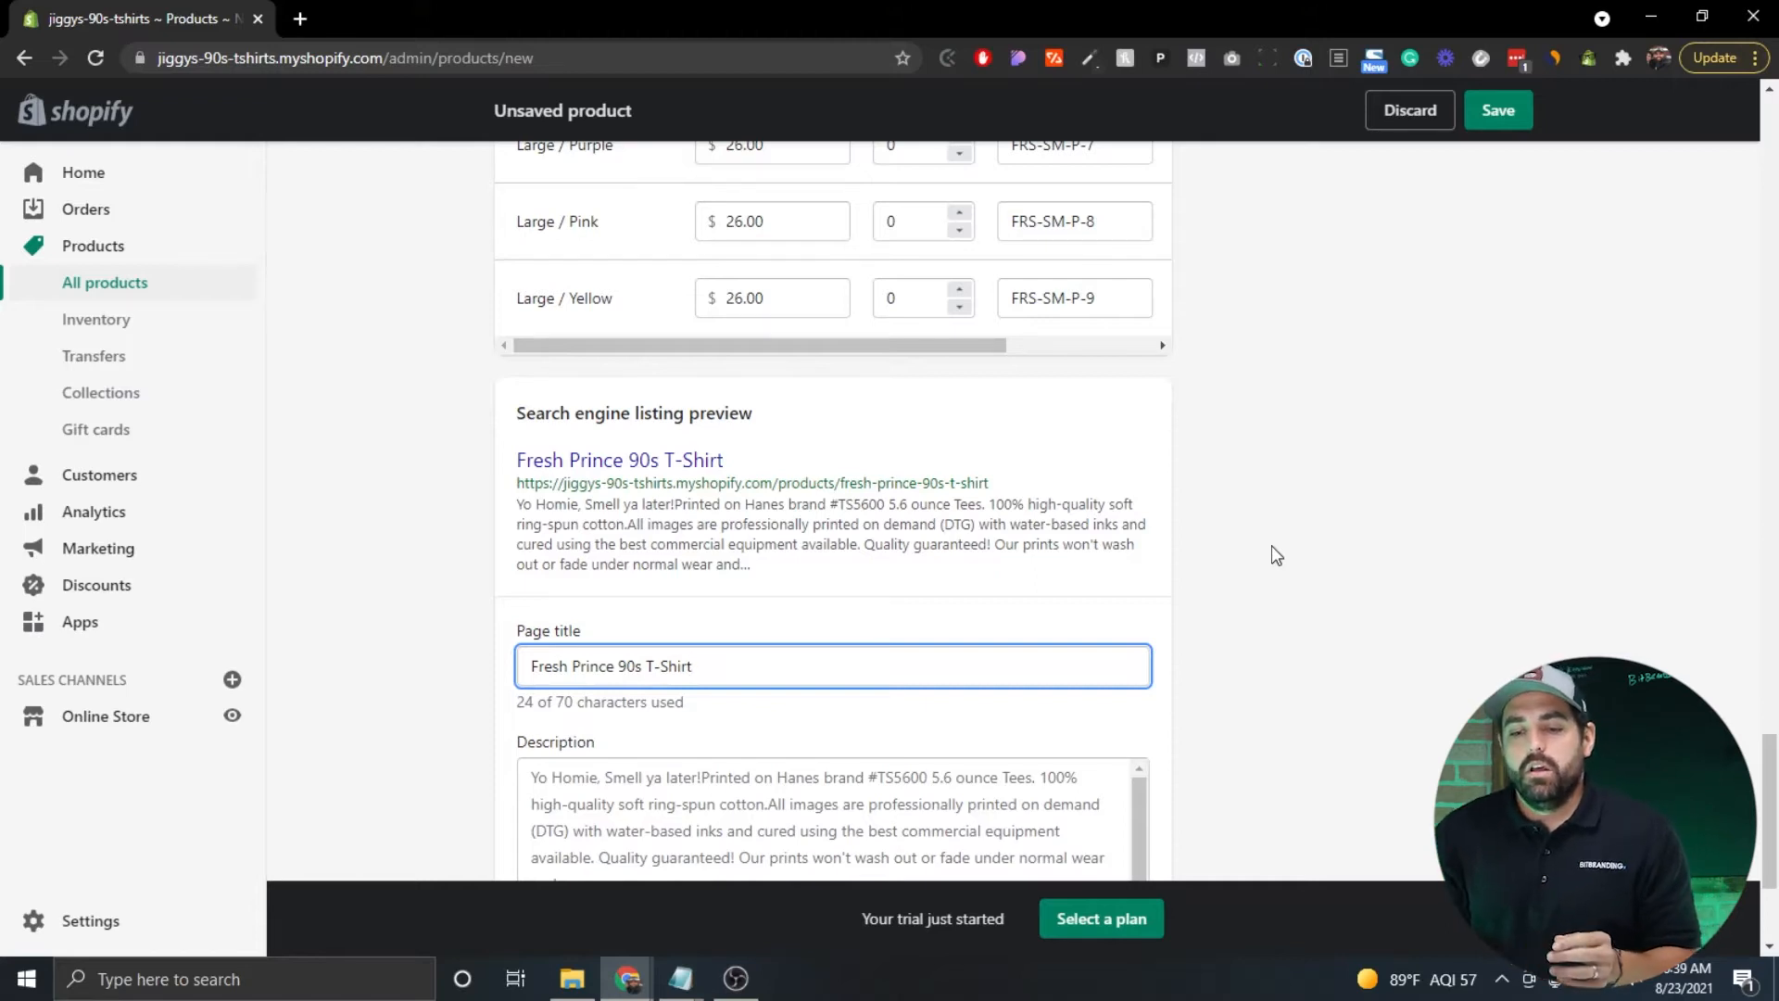
pyautogui.scroll(-3, 1271, 549)
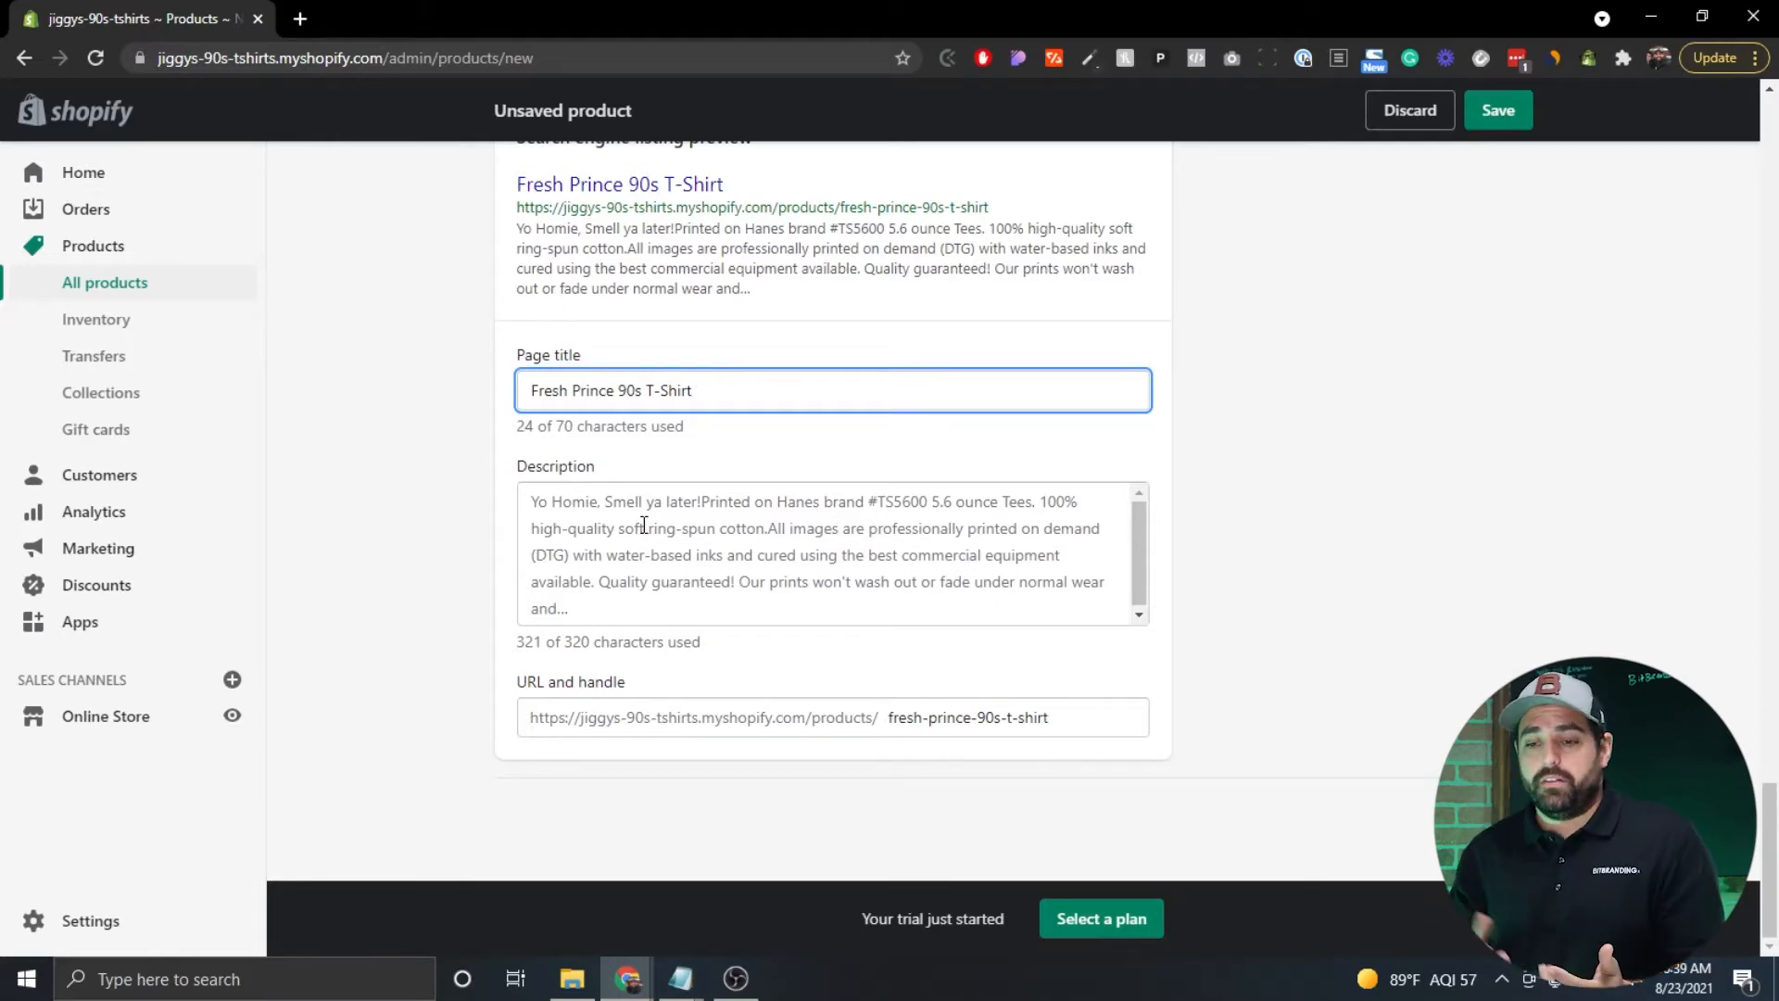
pyautogui.click(1265, 542)
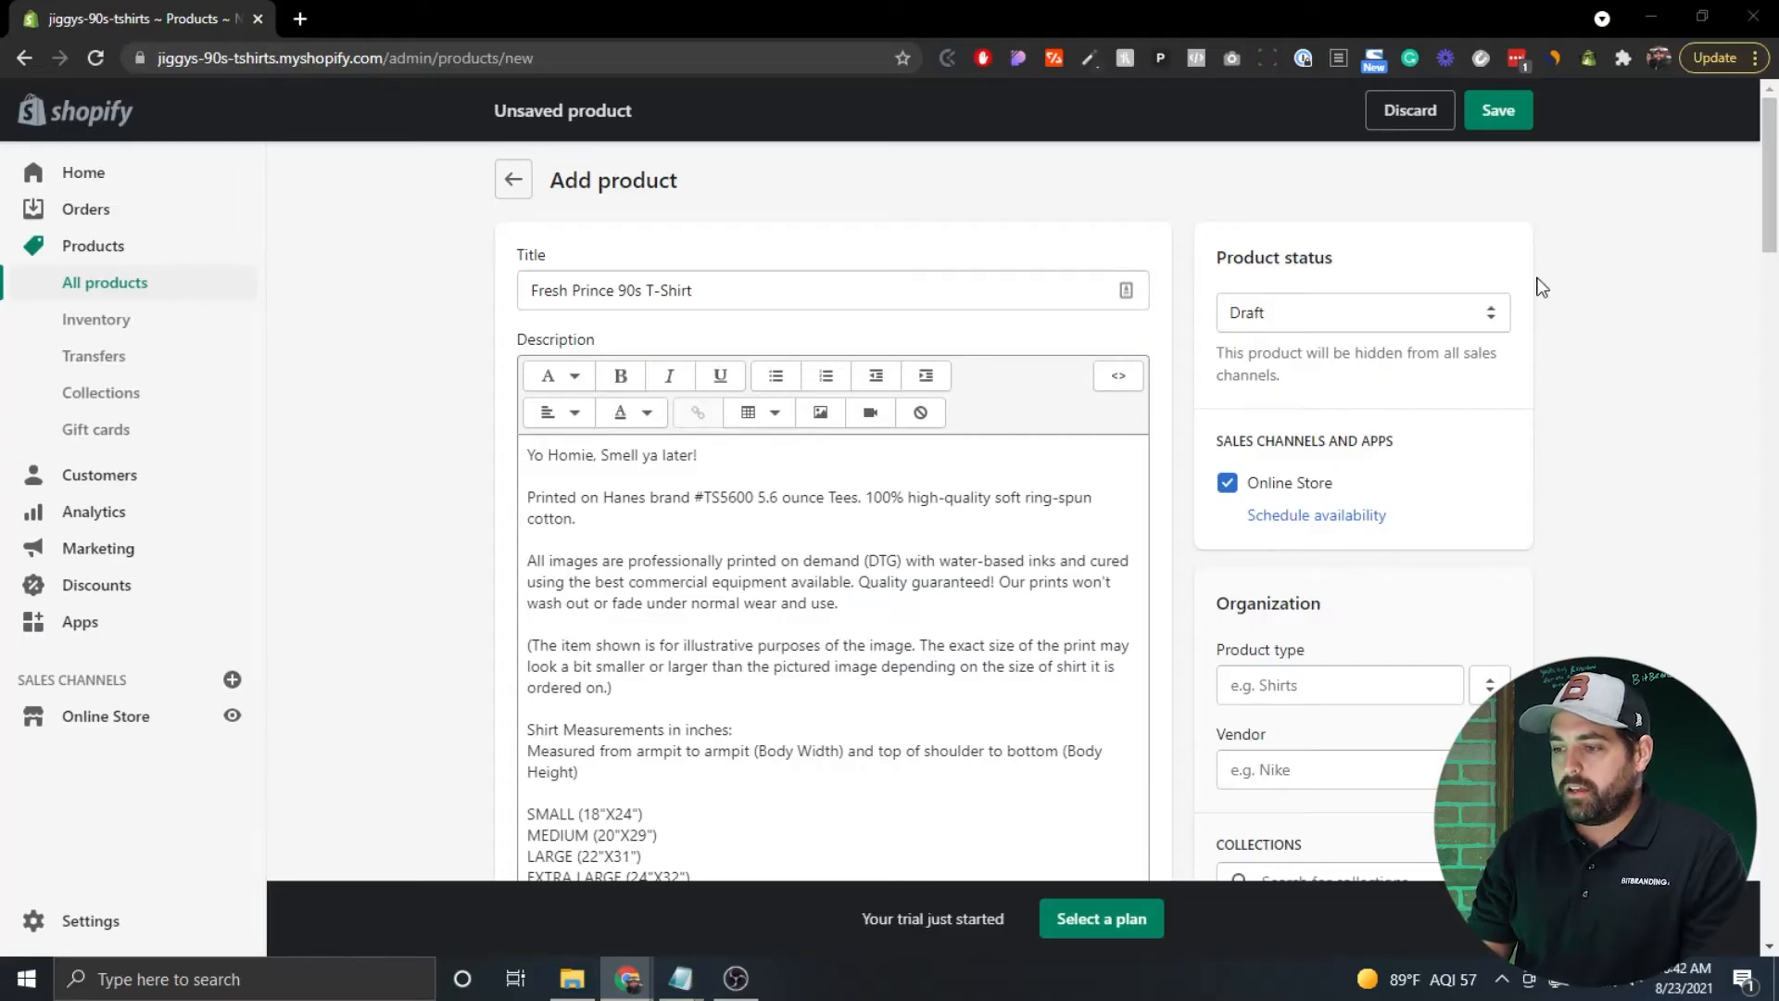
# Switch the product status from Draft to Active.
pyautogui.scroll(-1, 1541, 286)
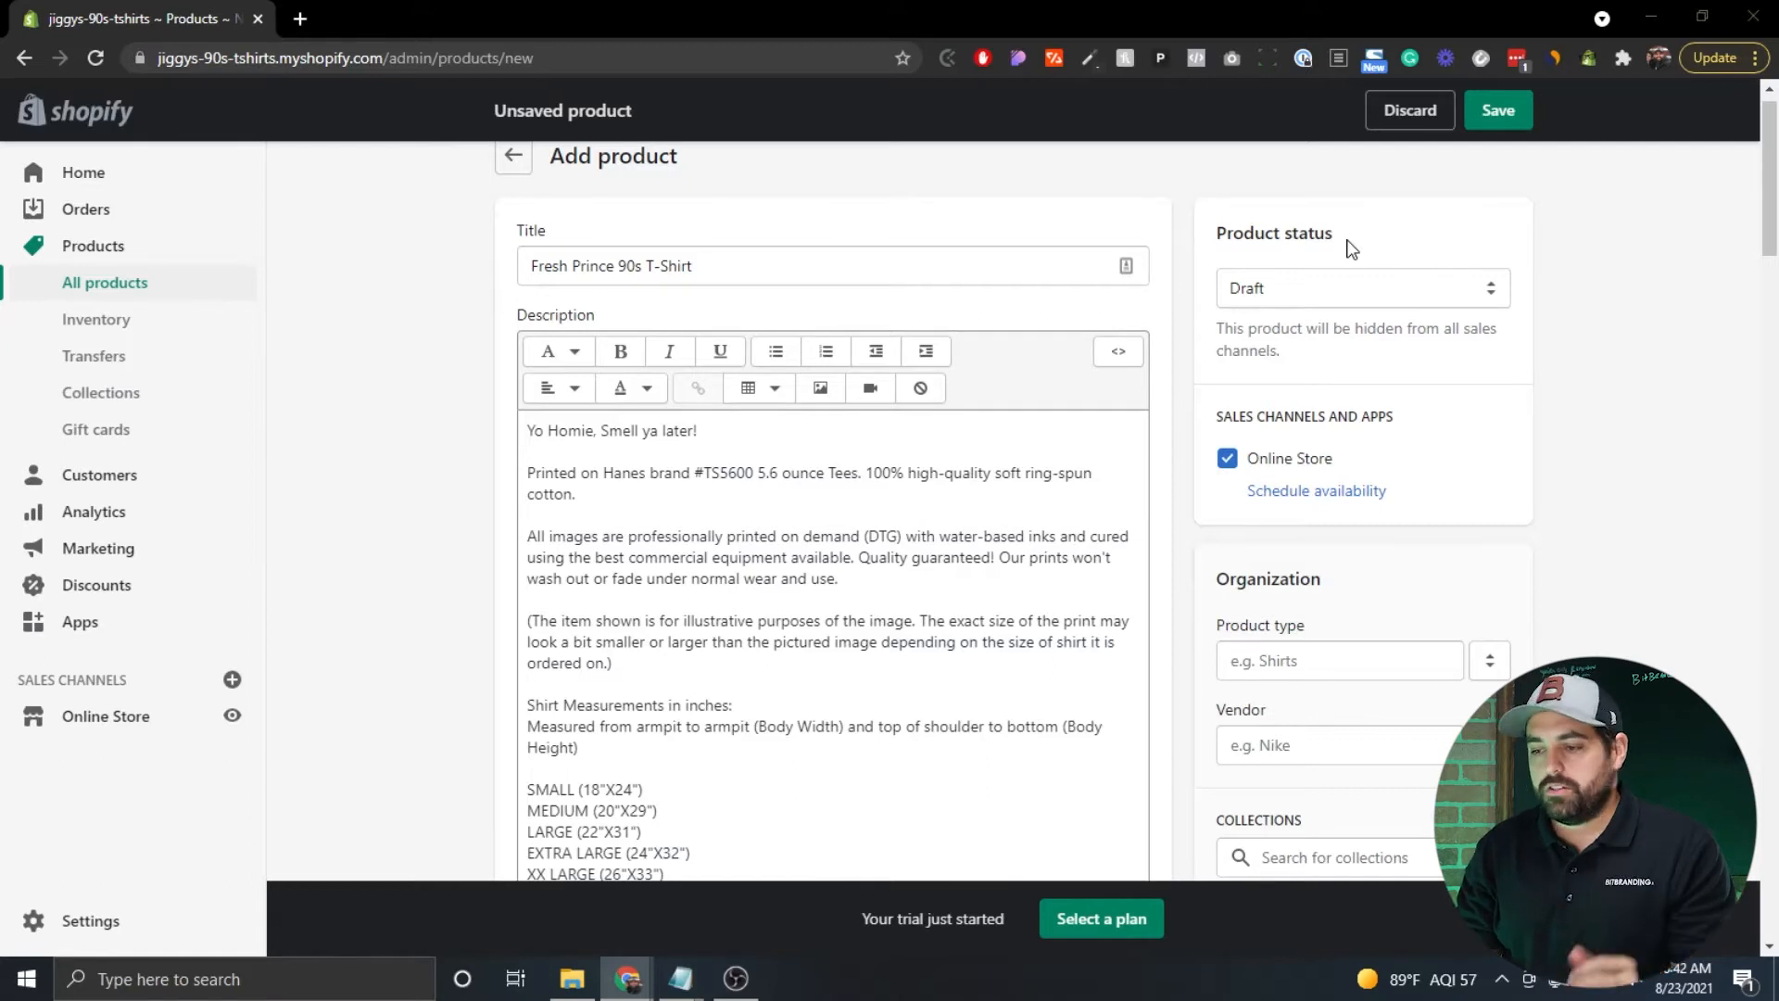
pyautogui.click(1499, 294)
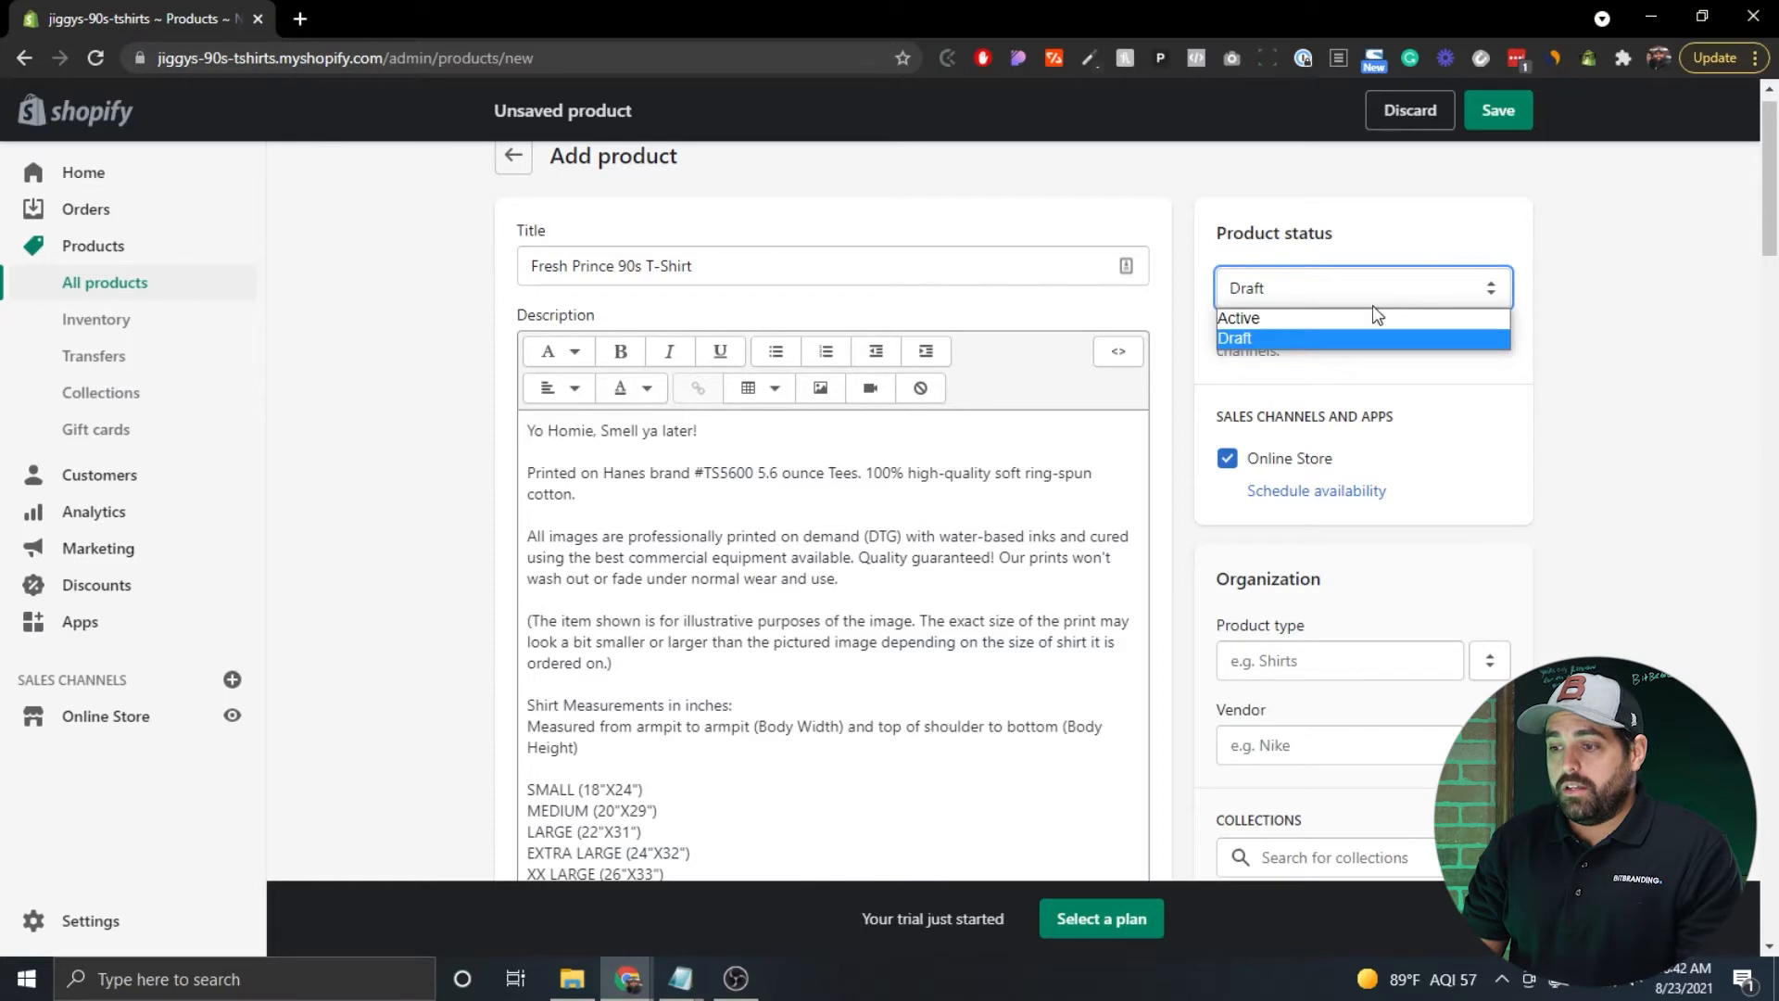
pyautogui.click(1334, 318)
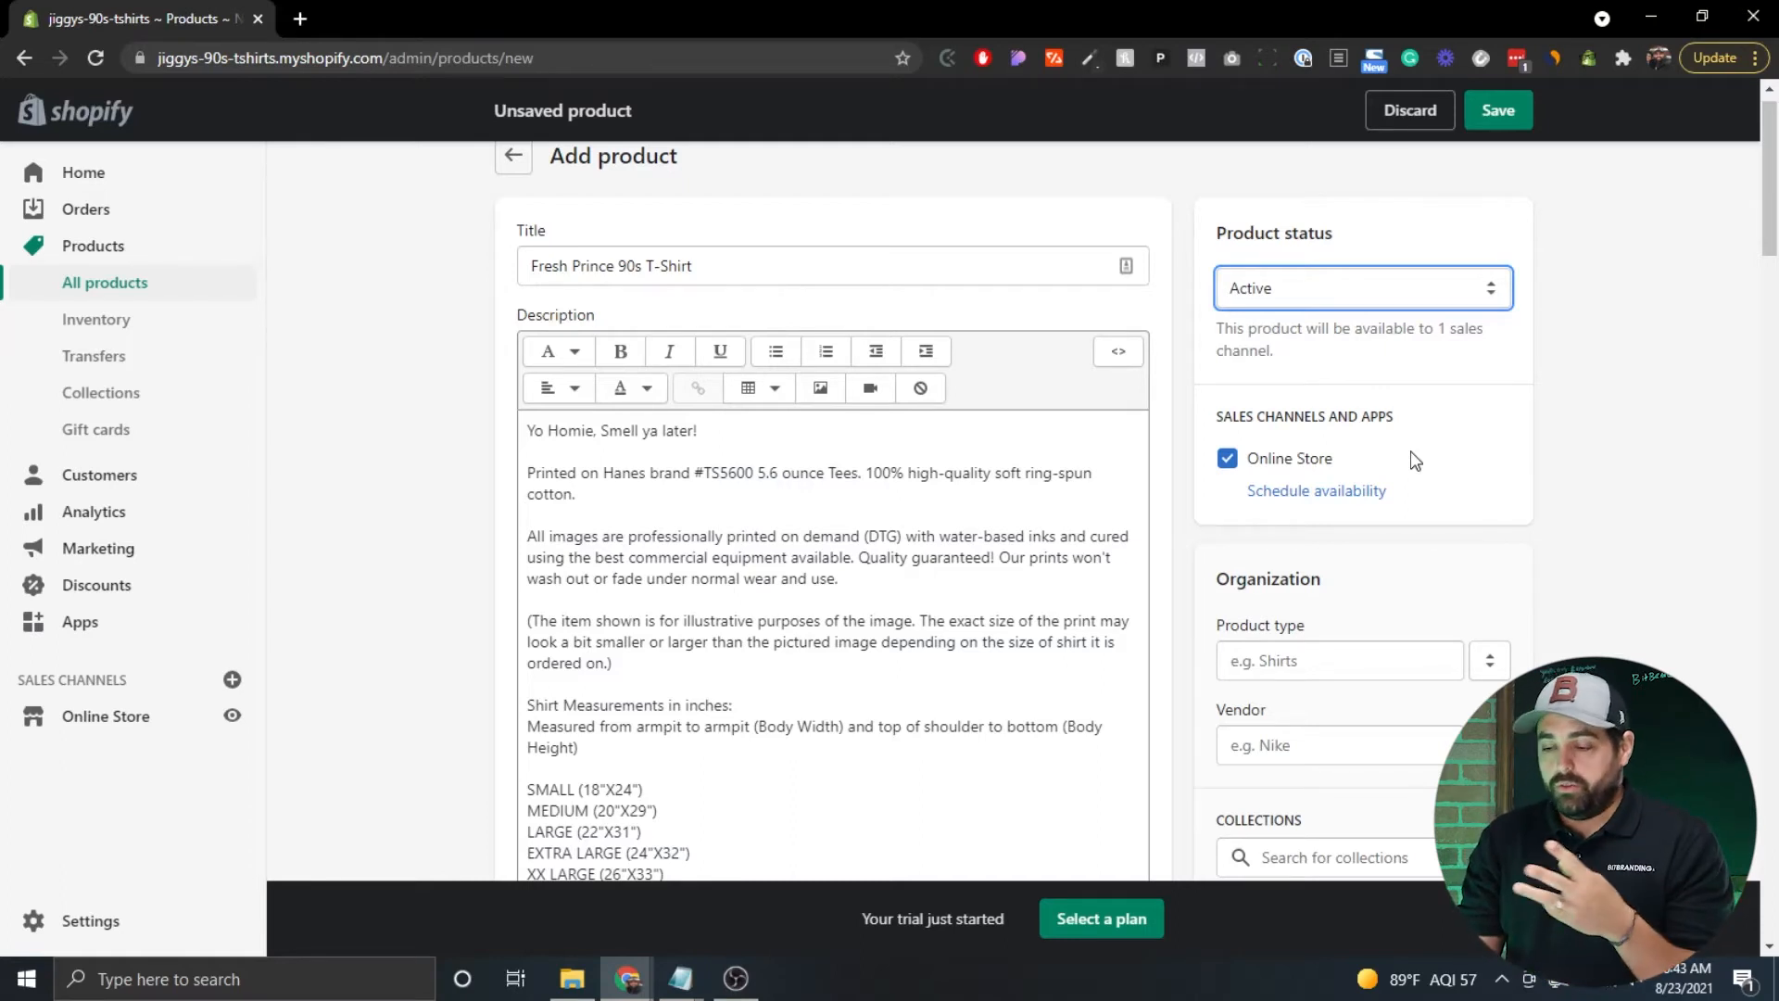
pyautogui.scroll(-3, 1415, 461)
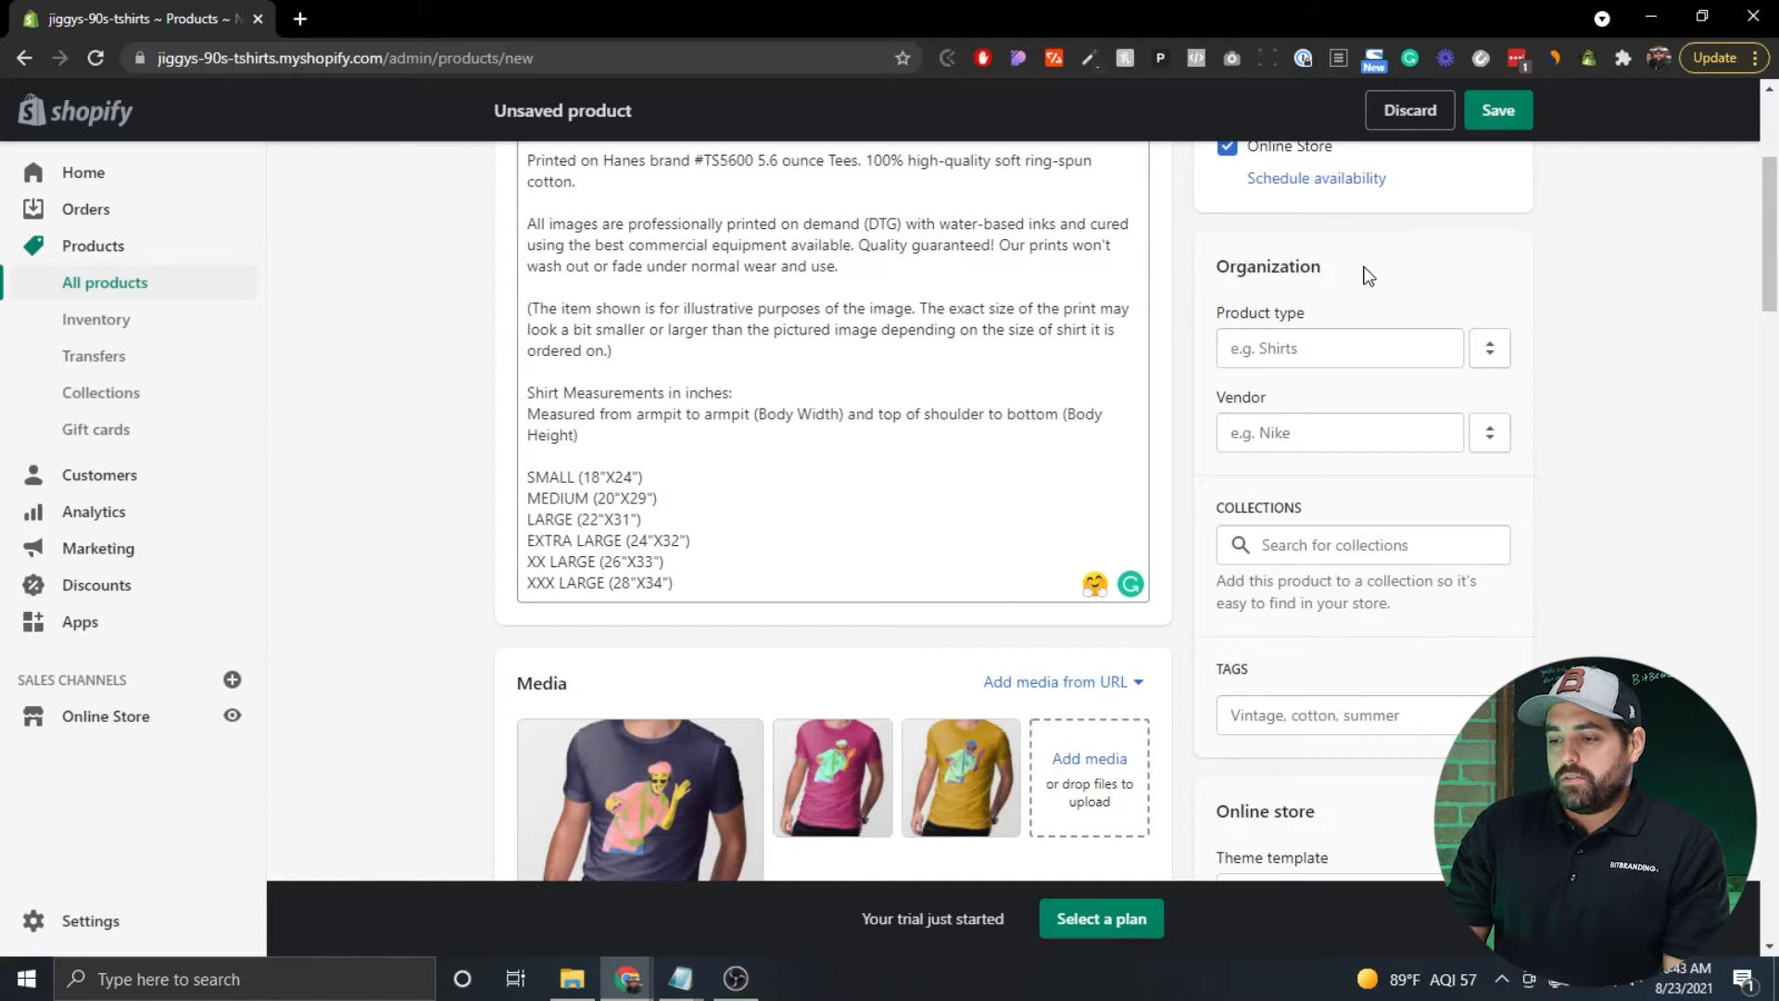
# Add T-Shirts as the product type.
pyautogui.click(1300, 357)
pyautogui.write('T-Shirts')
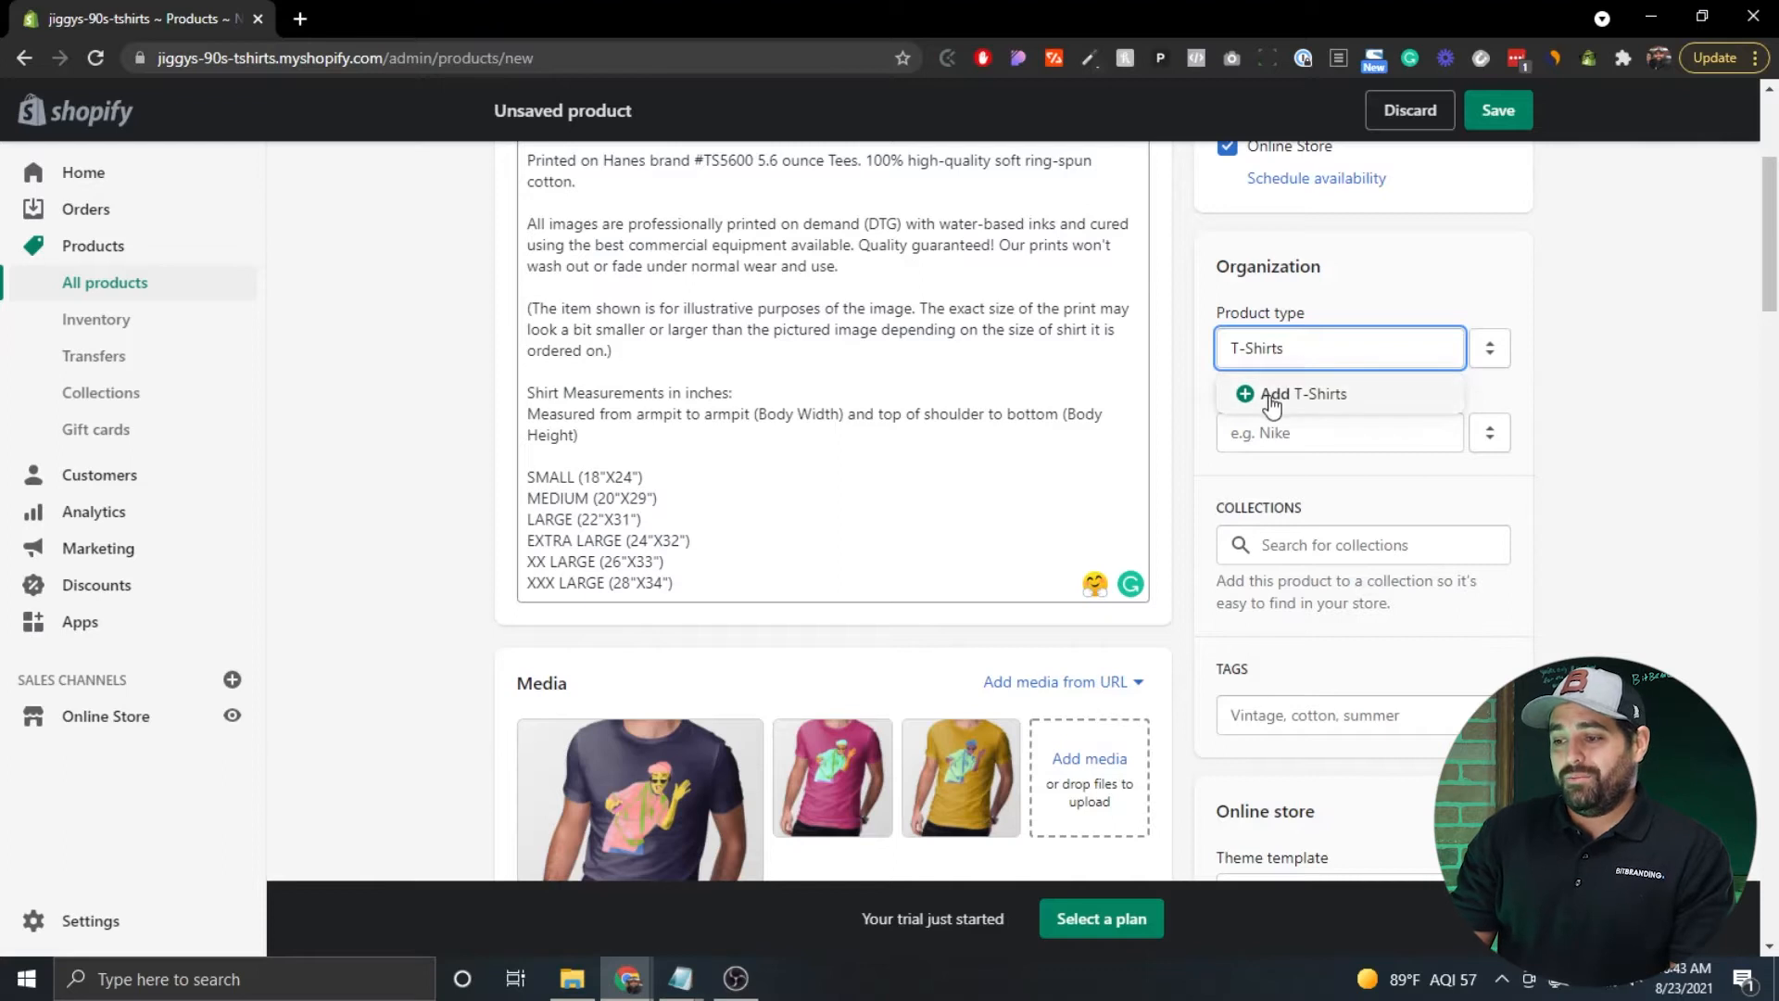
pyautogui.click(1272, 402)
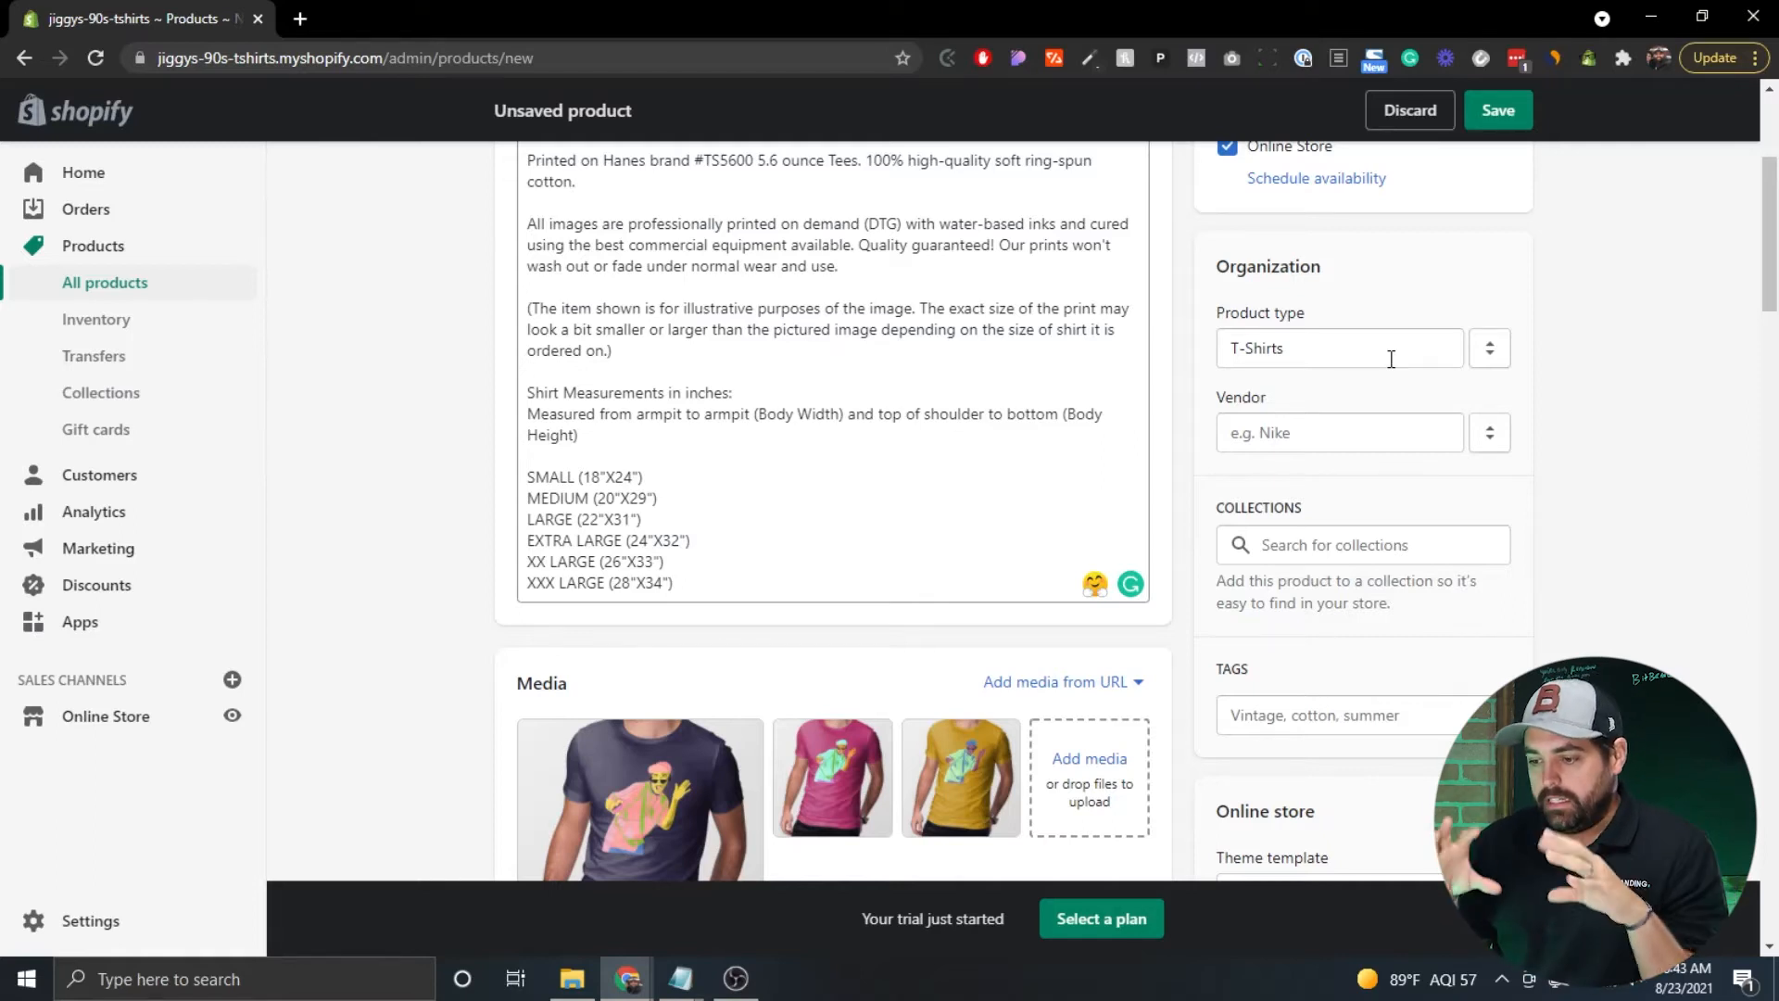
# Add Hanes as the vendor, matching the brand named in the description.
pyautogui.click(1310, 434)
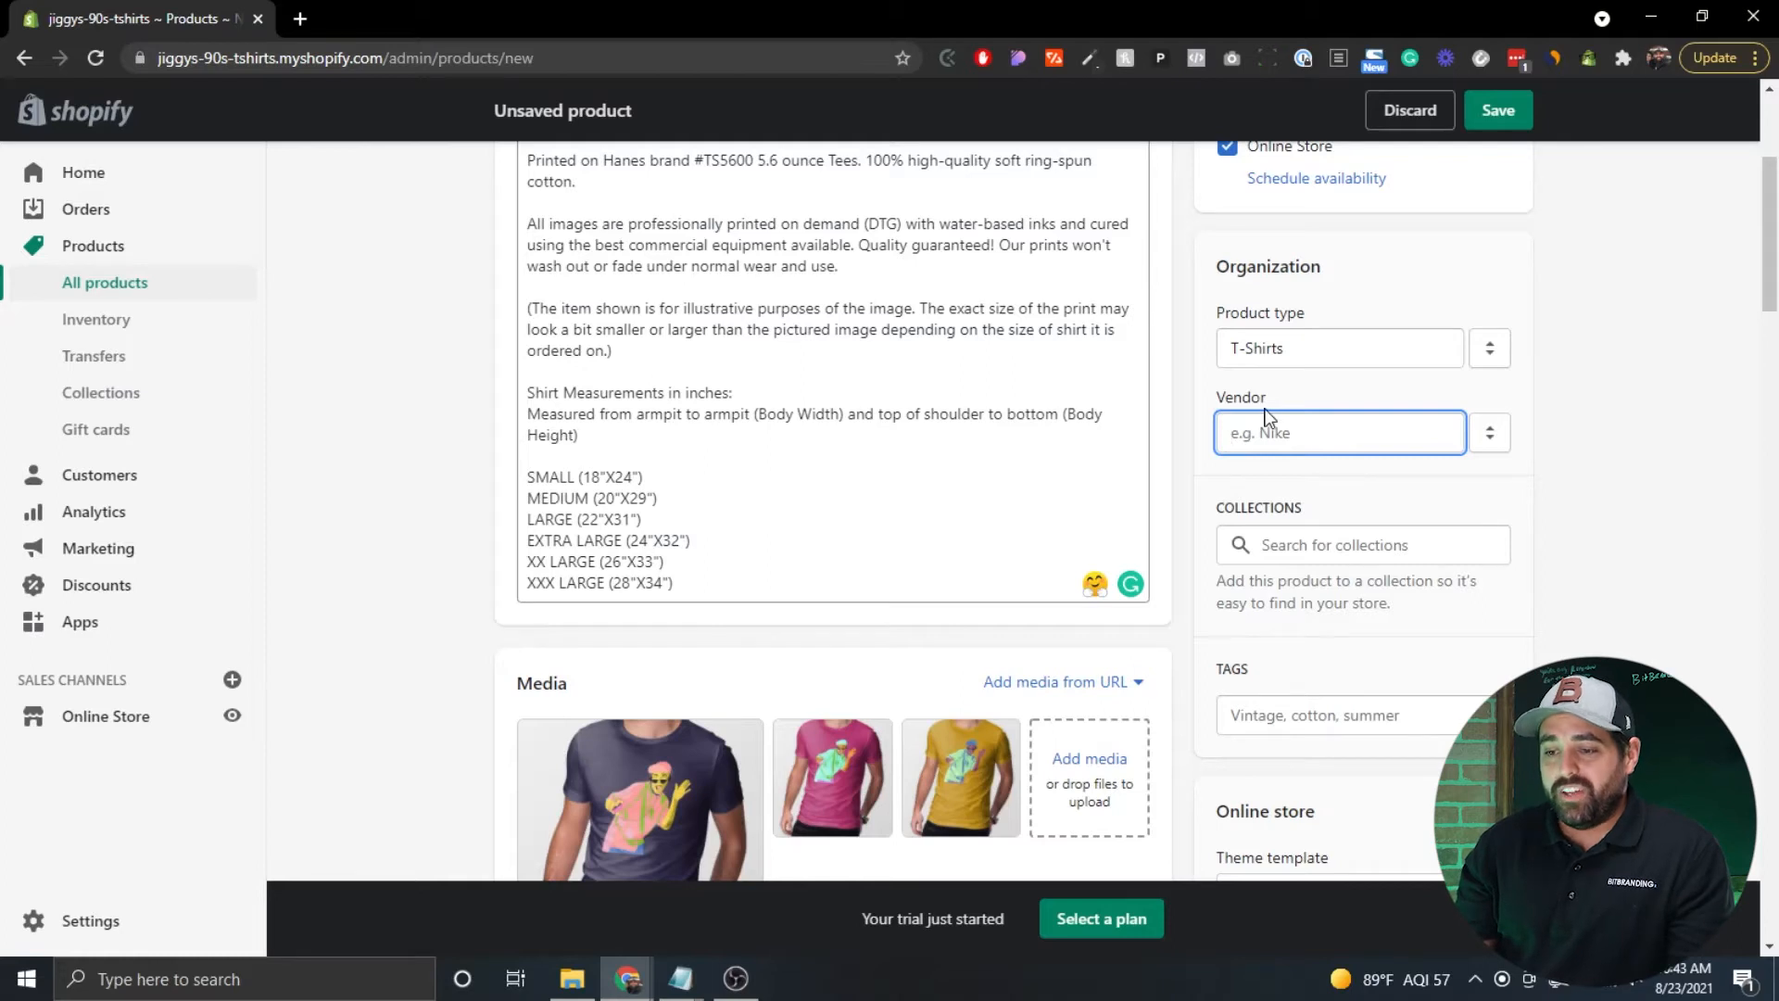
pyautogui.scroll(2, 901, 400)
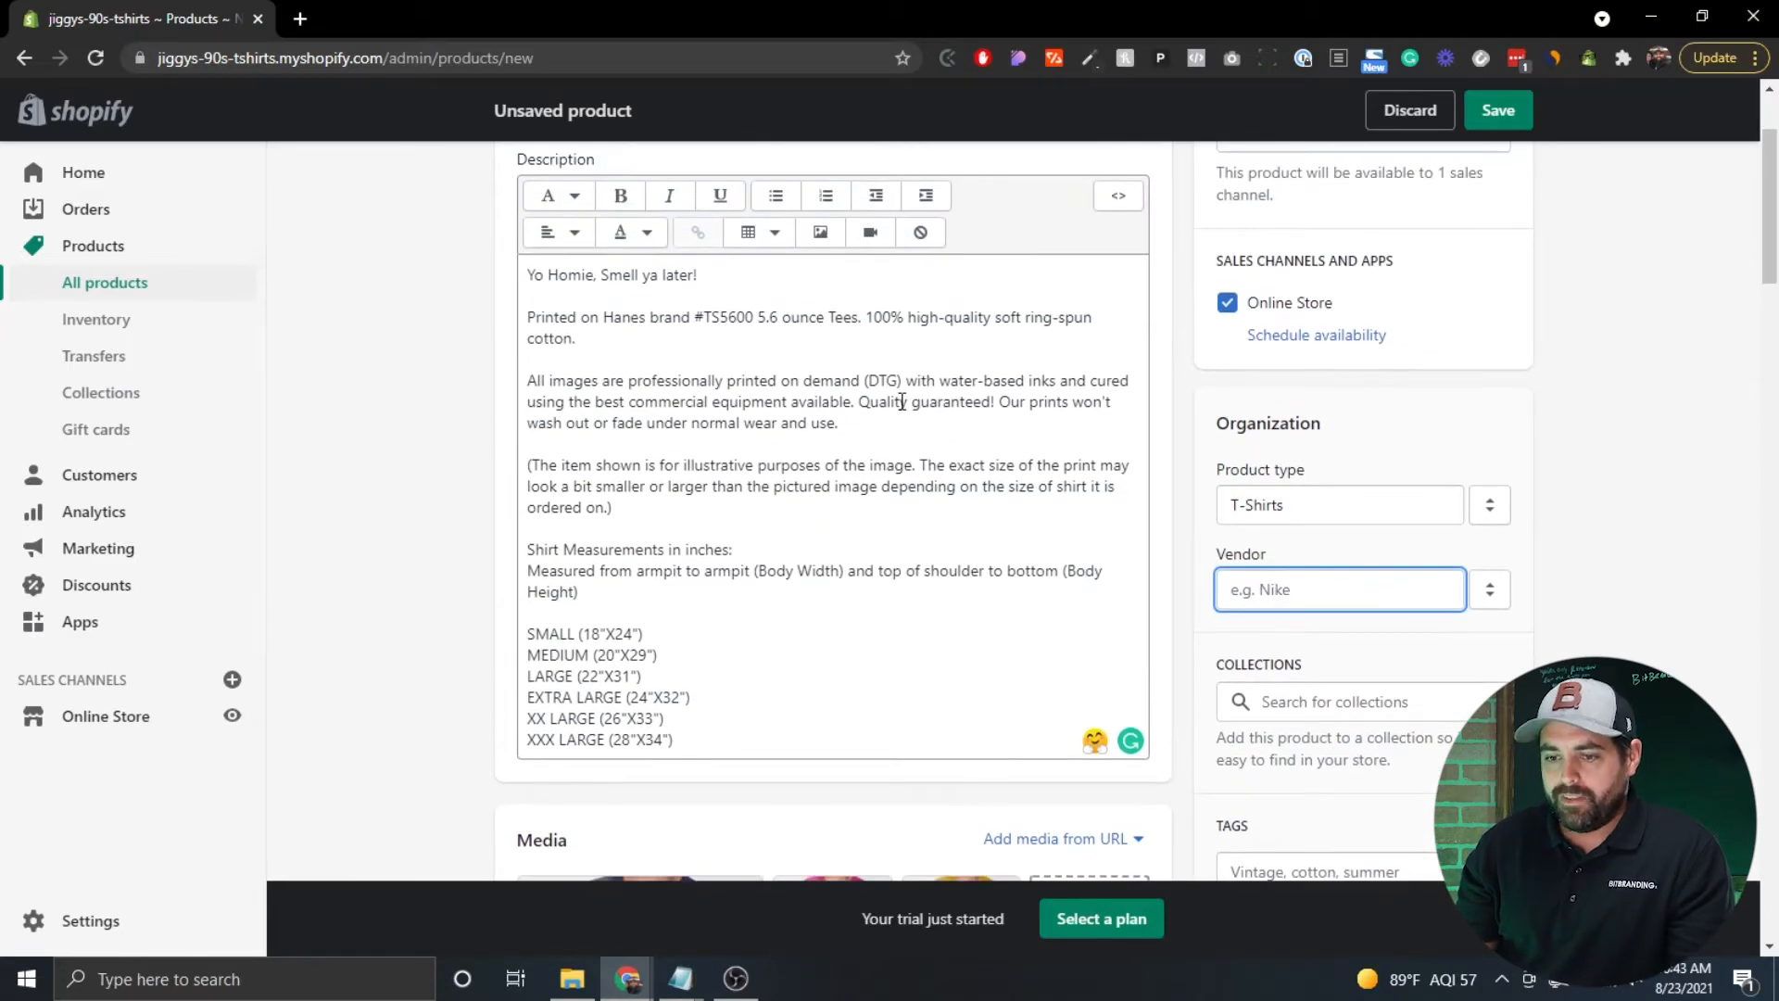
pyautogui.click(604, 315)
pyautogui.doubleClick(611, 316)
pyautogui.click(663, 317)
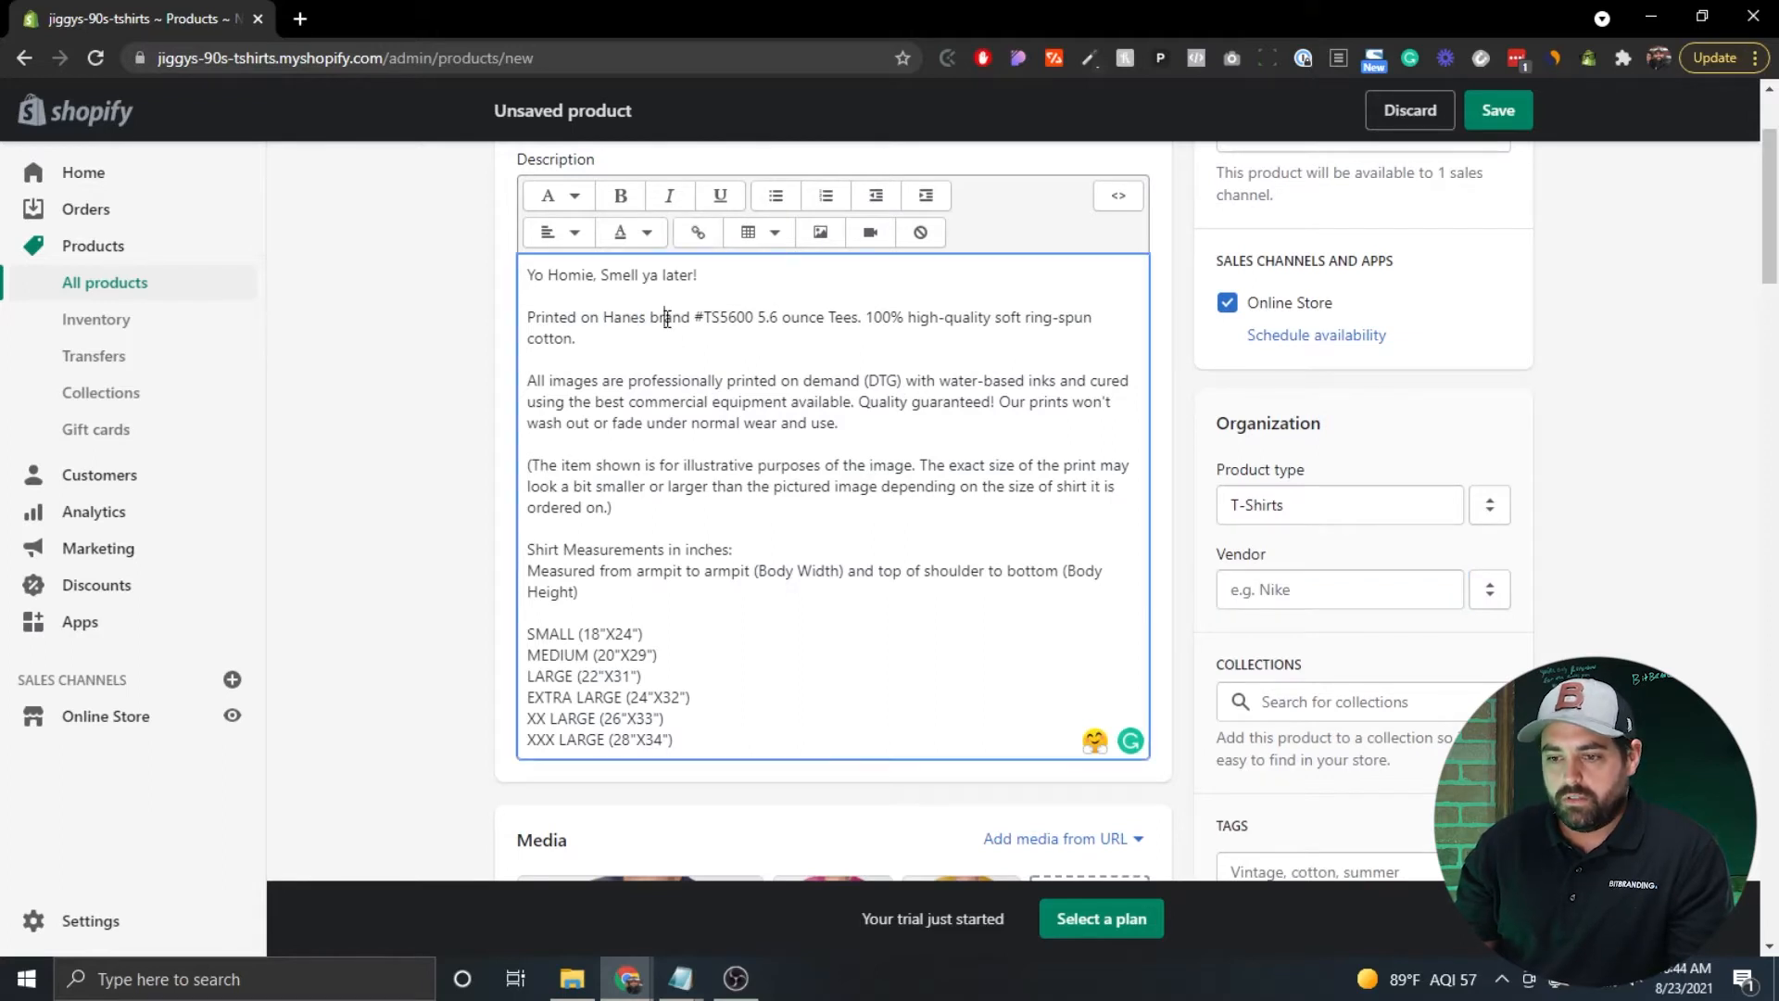
pyautogui.click(1297, 572)
pyautogui.write('Hanes')
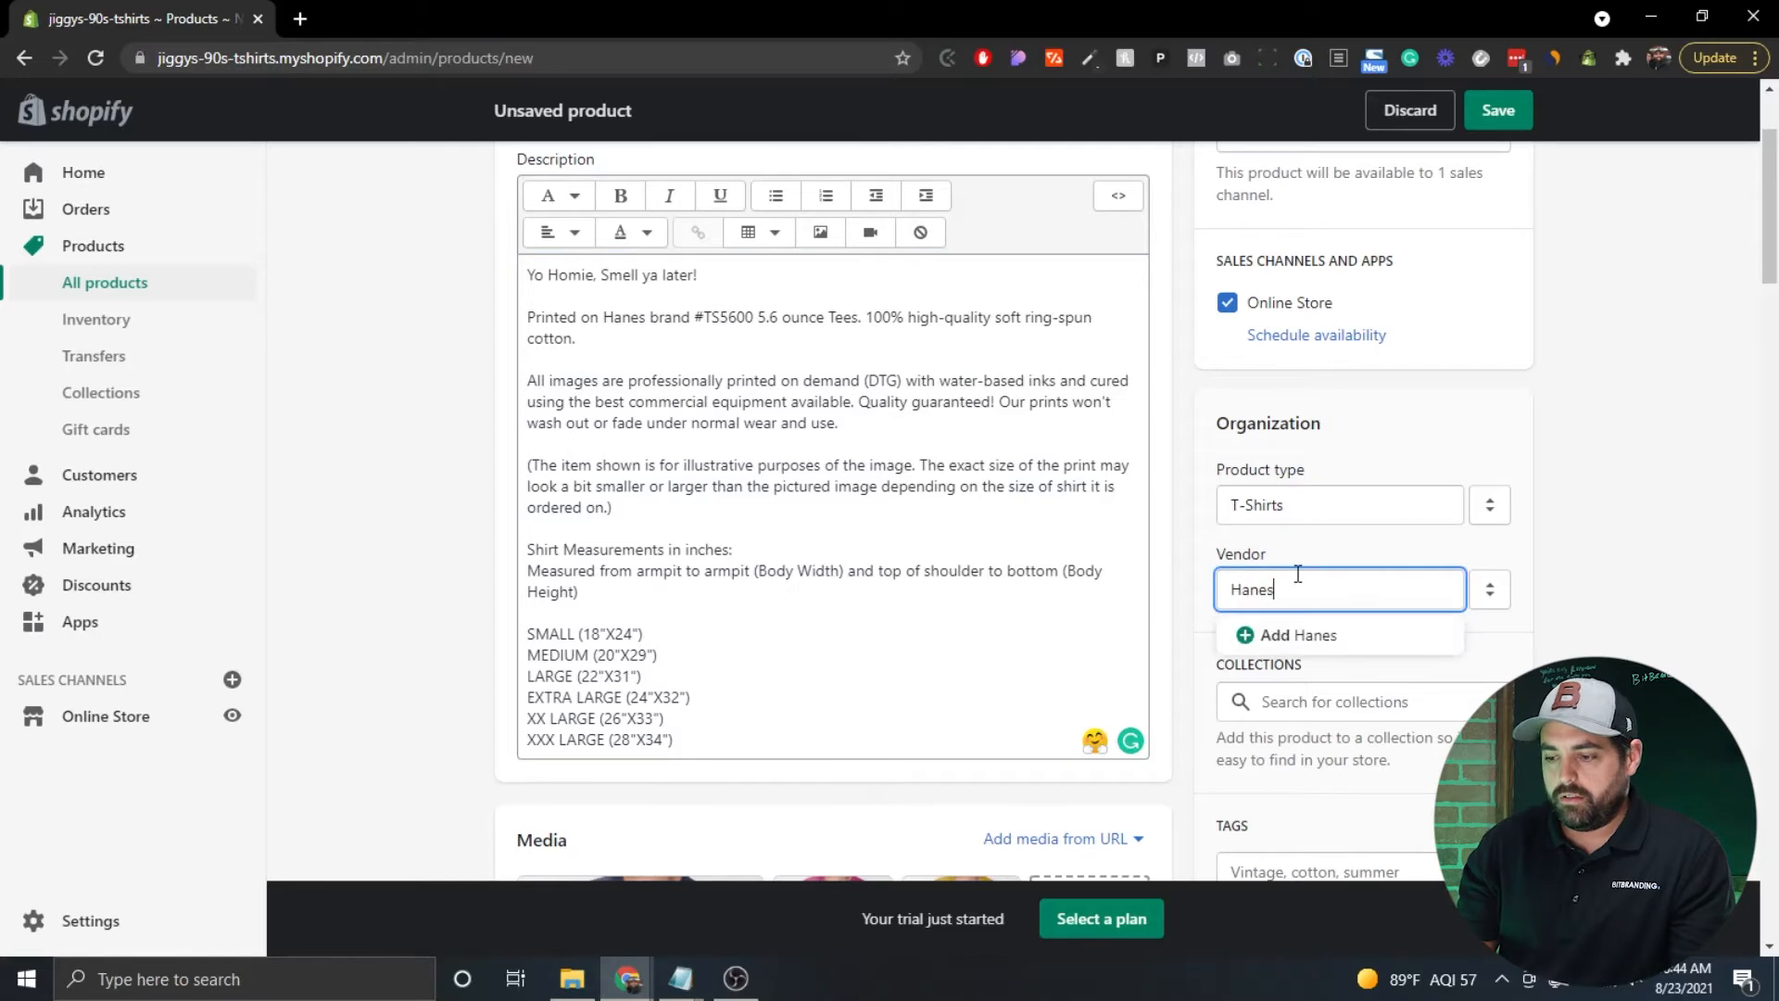
pyautogui.click(1329, 639)
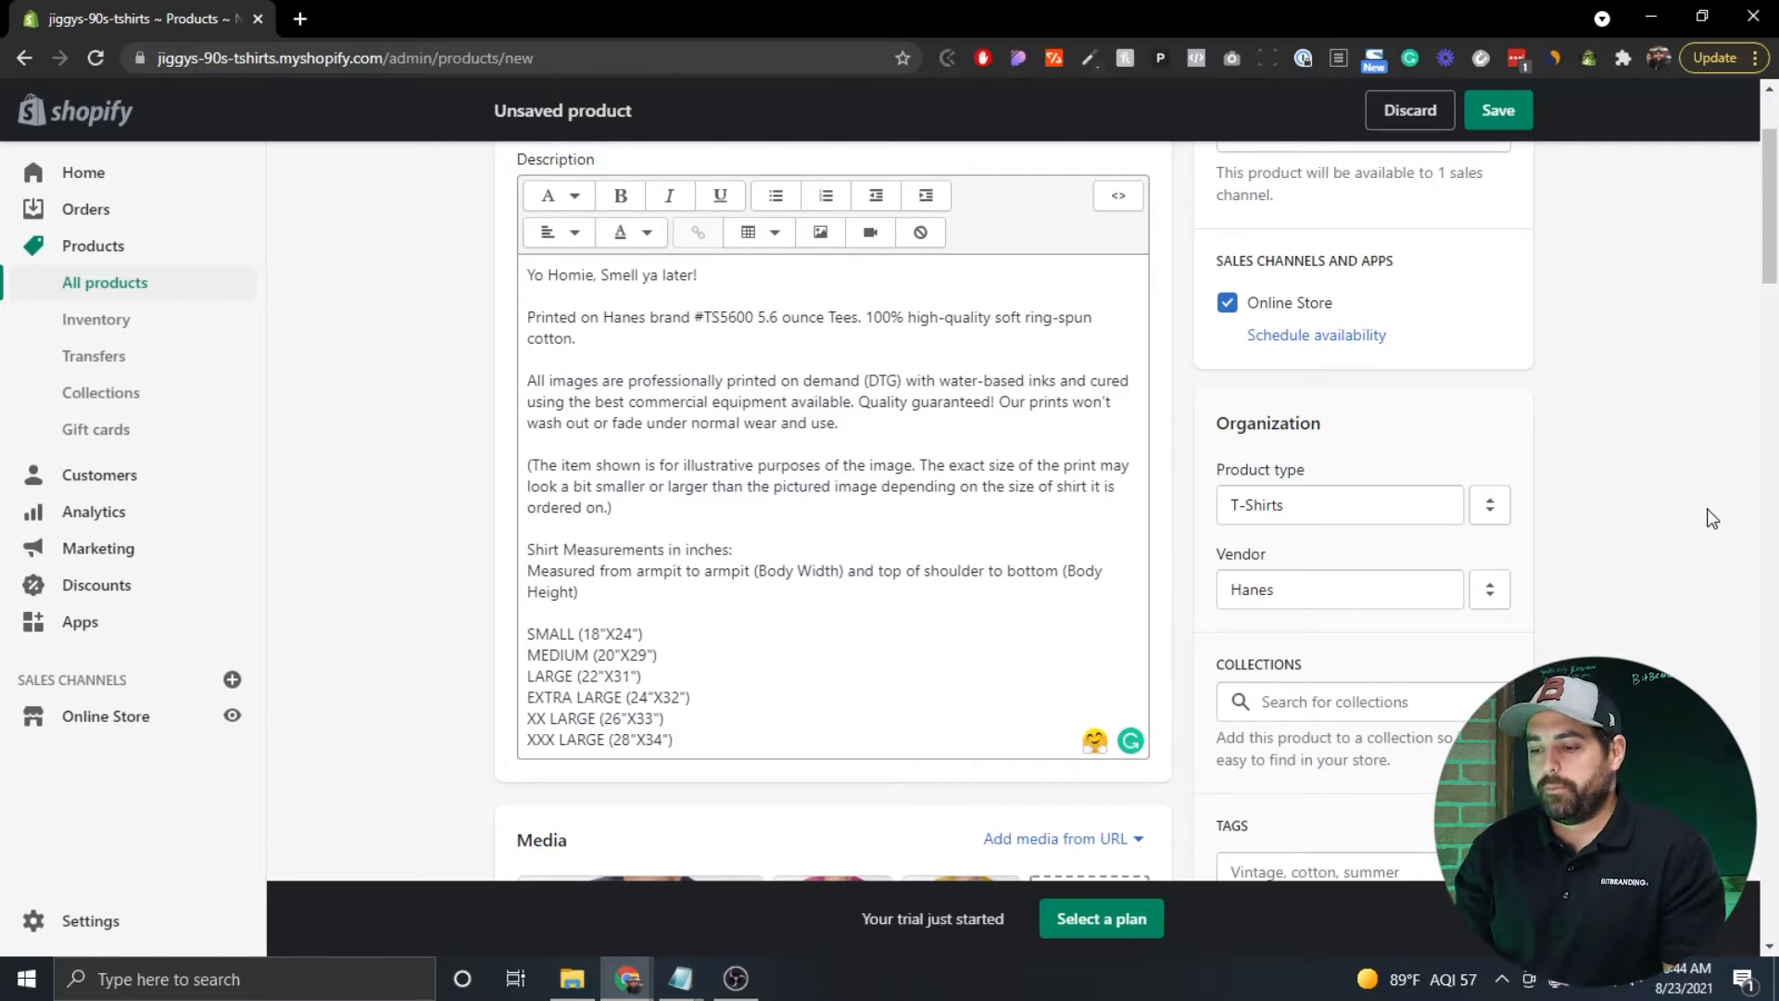
pyautogui.scroll(-3, 1657, 415)
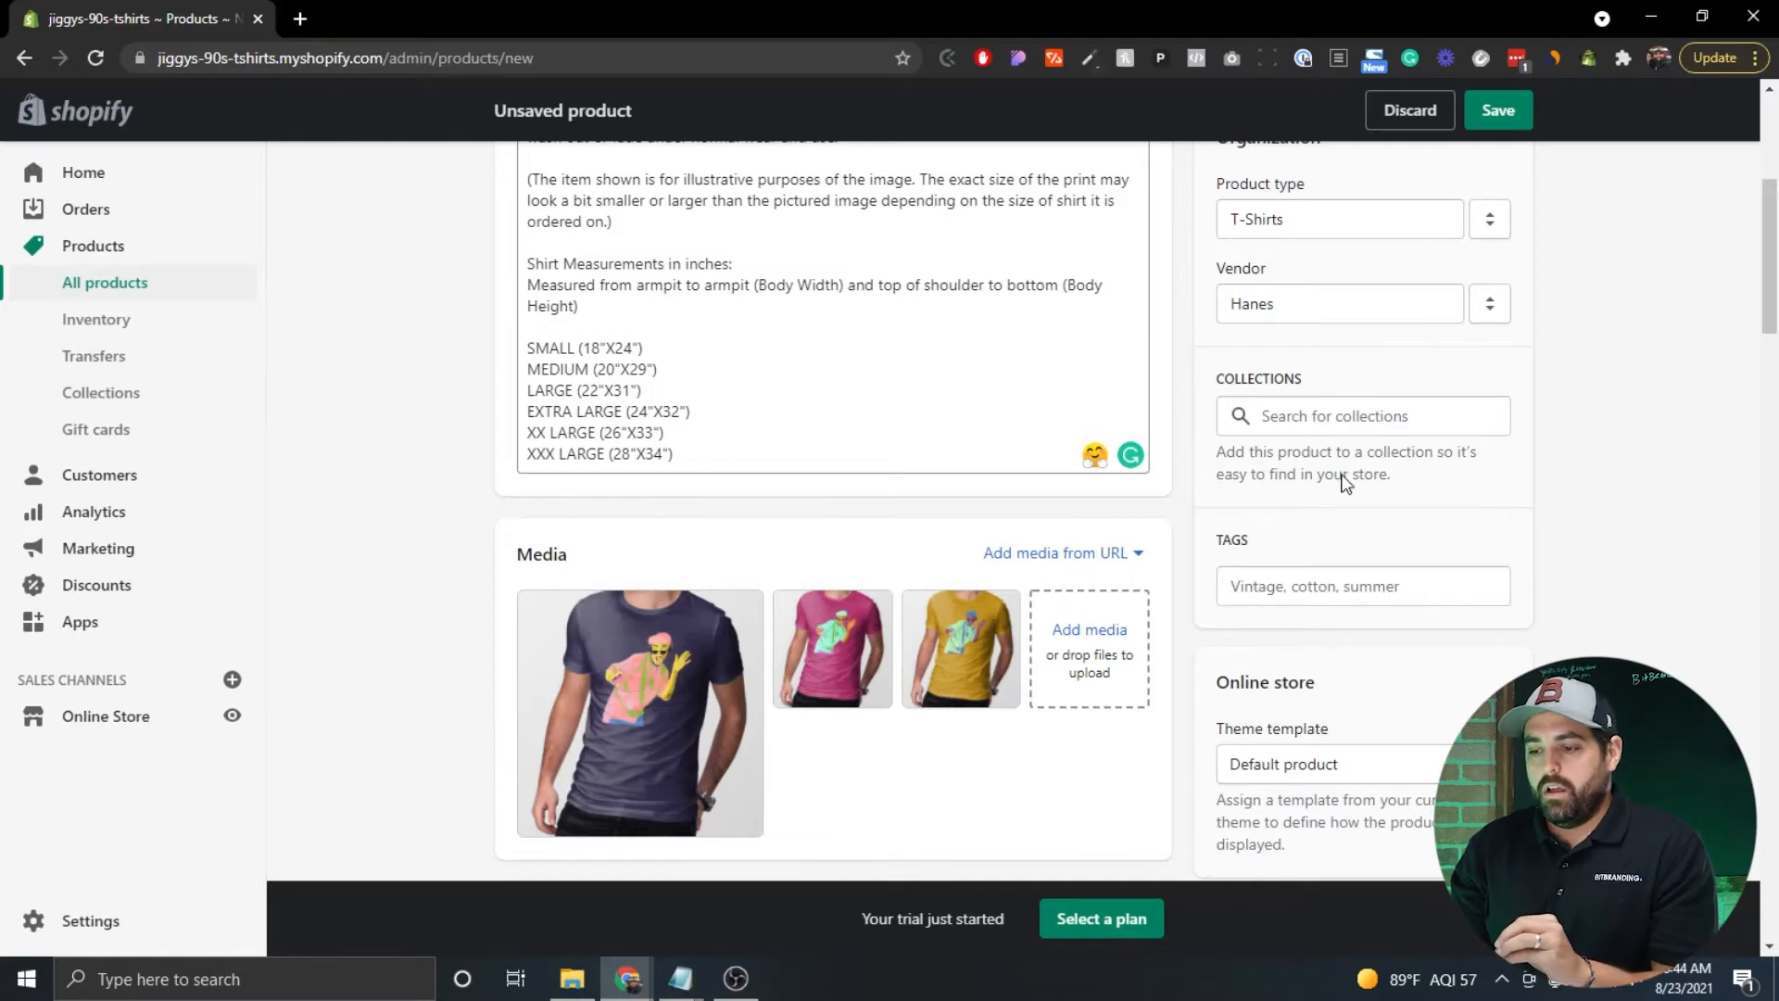
# Tag the product with summer.
pyautogui.scroll(-2, 1344, 481)
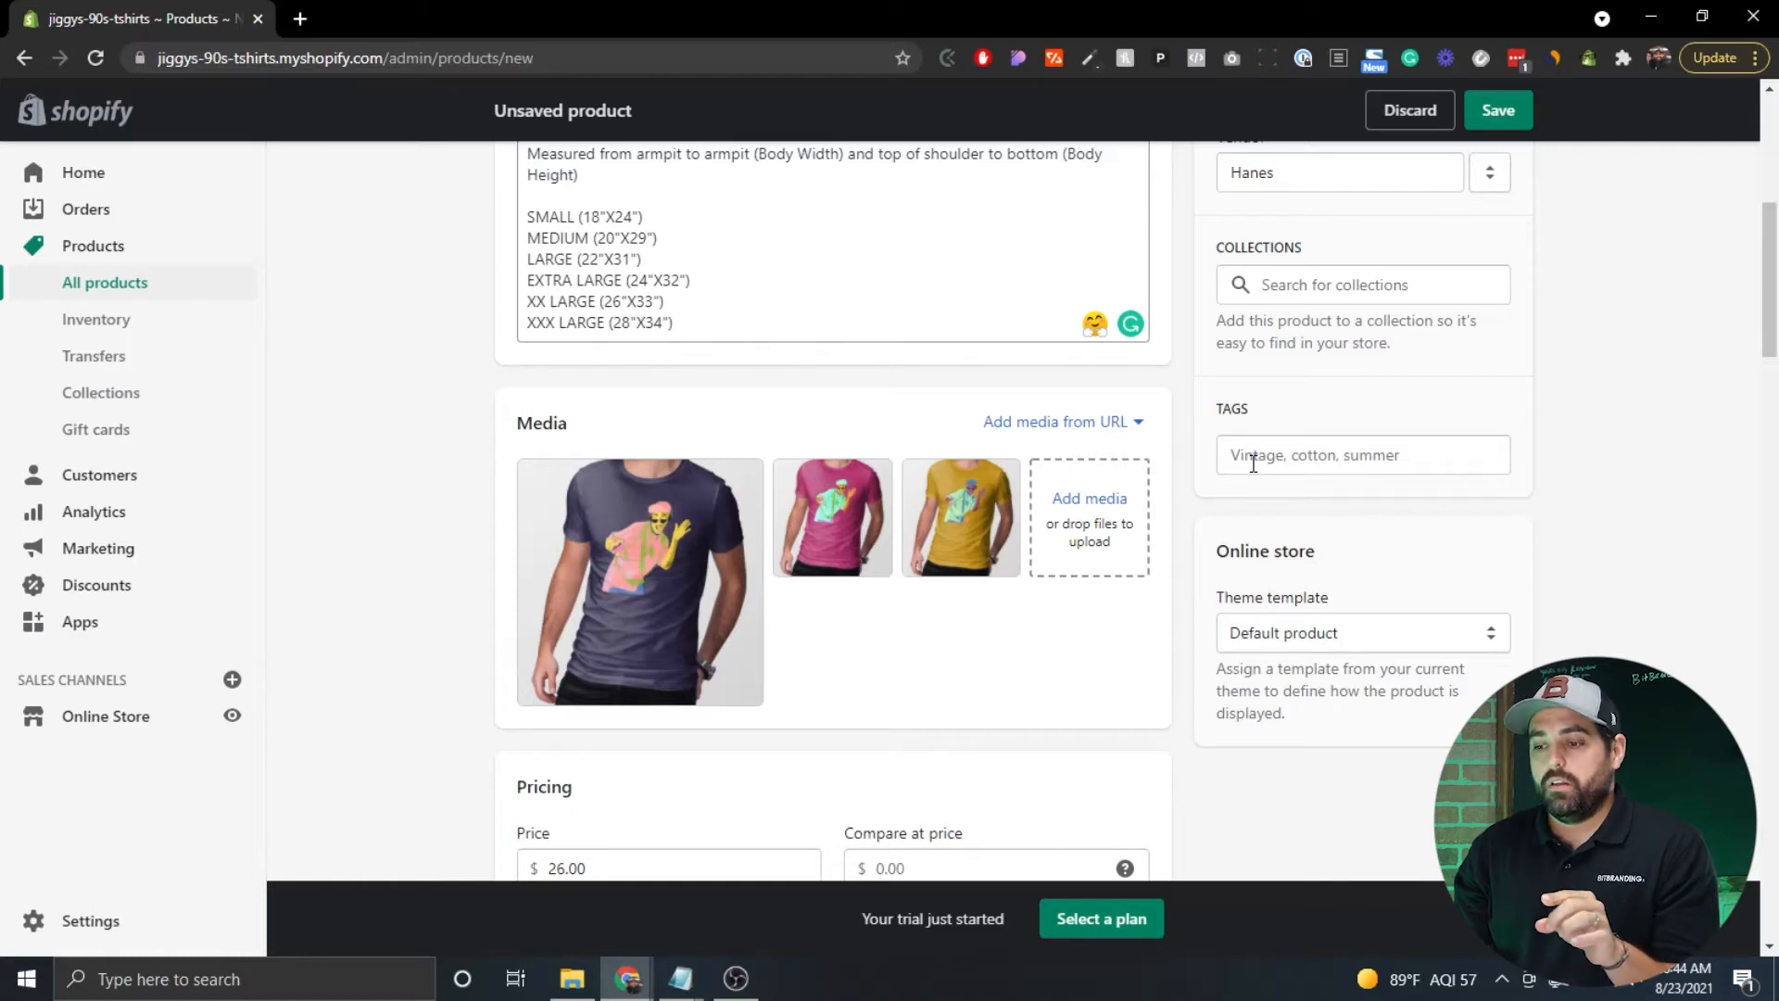
pyautogui.click(1320, 455)
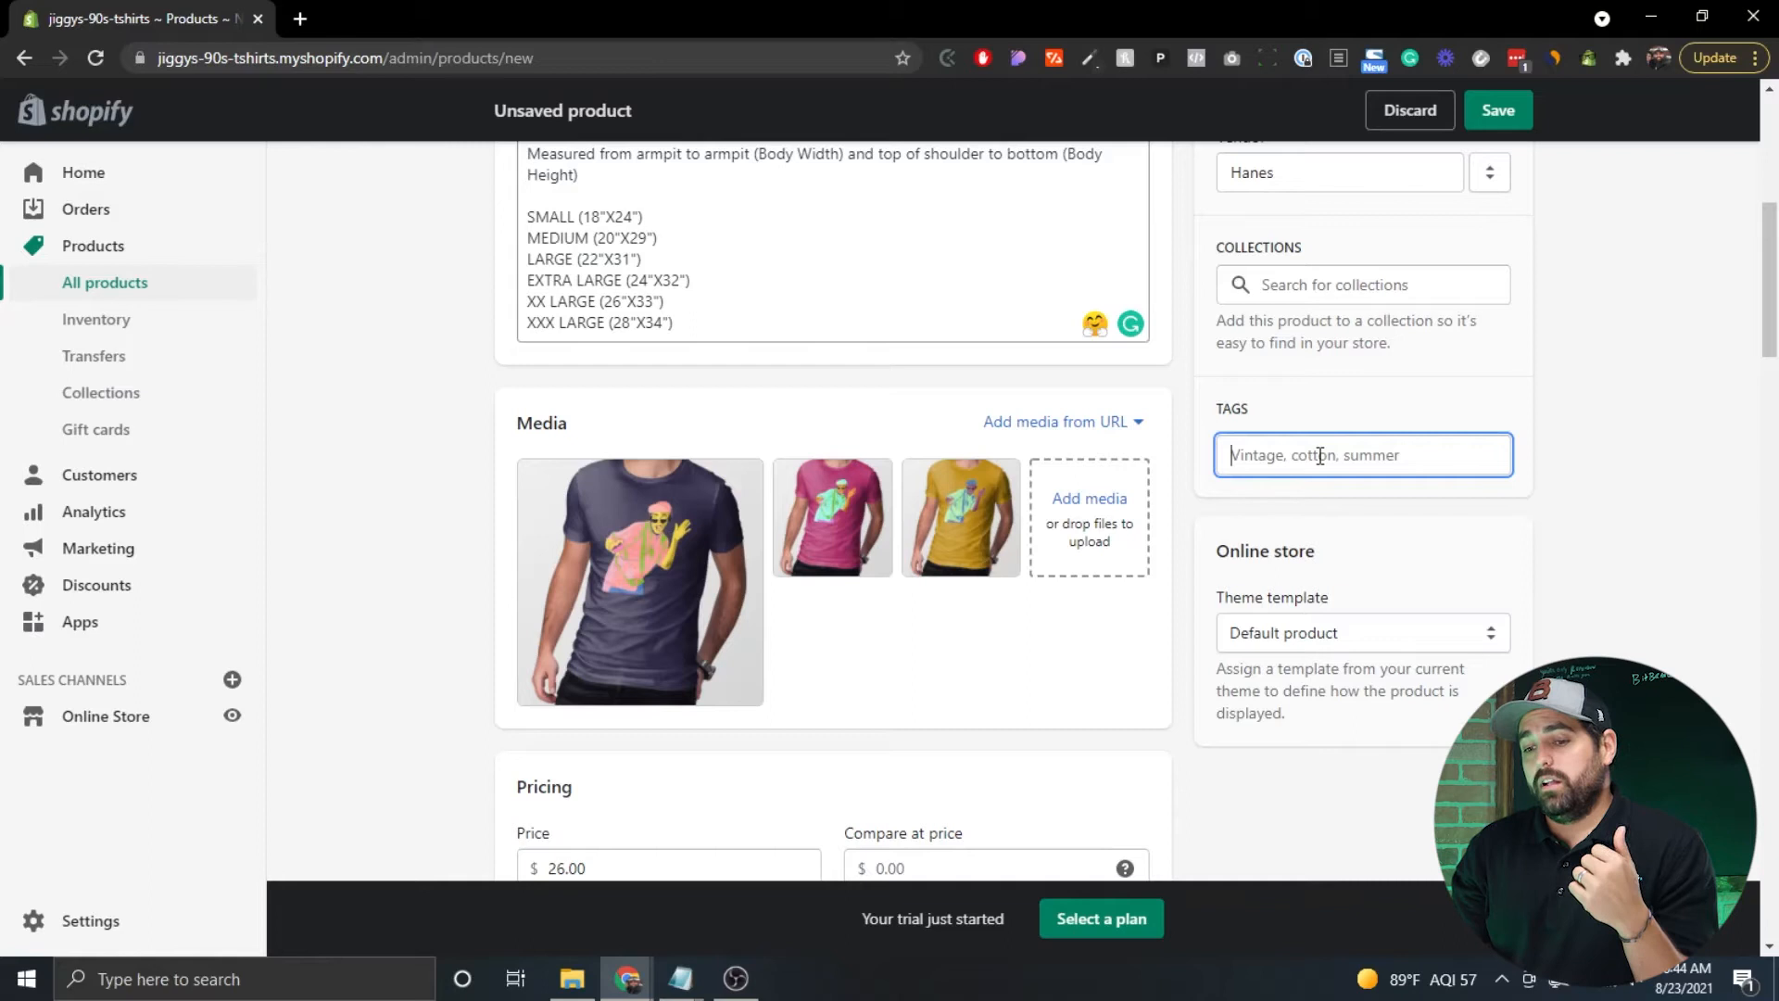
pyautogui.write('summer')
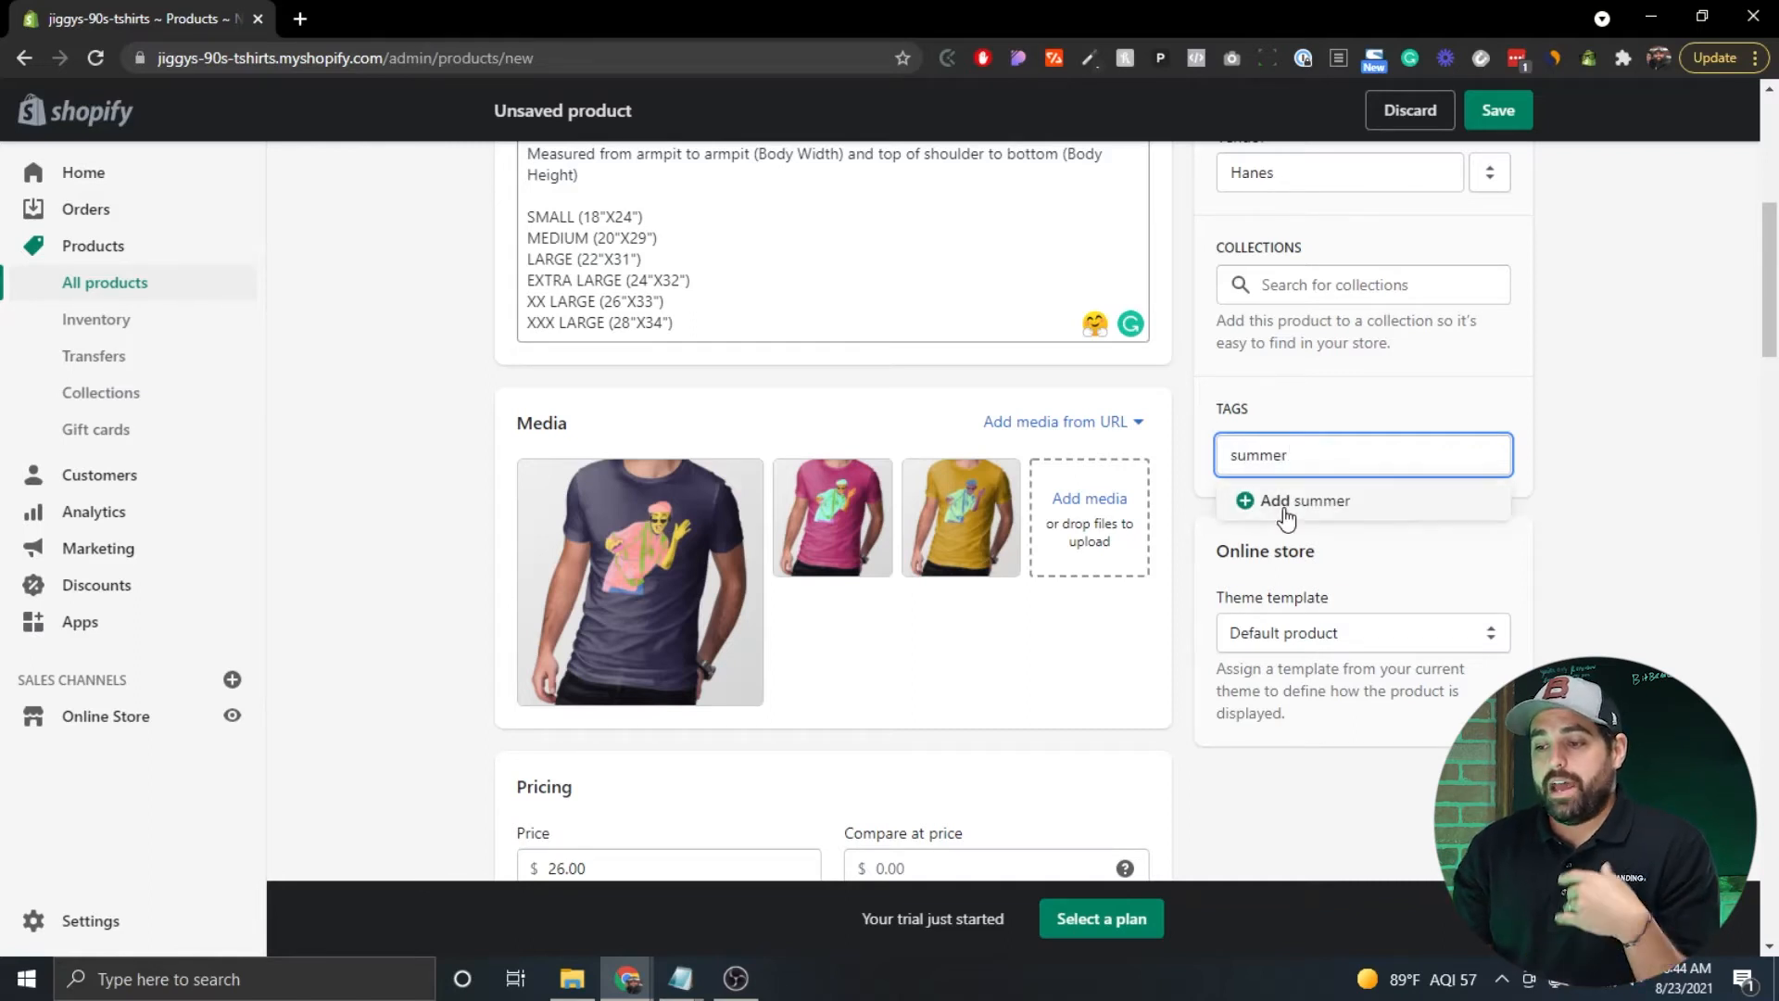
pyautogui.click(1288, 505)
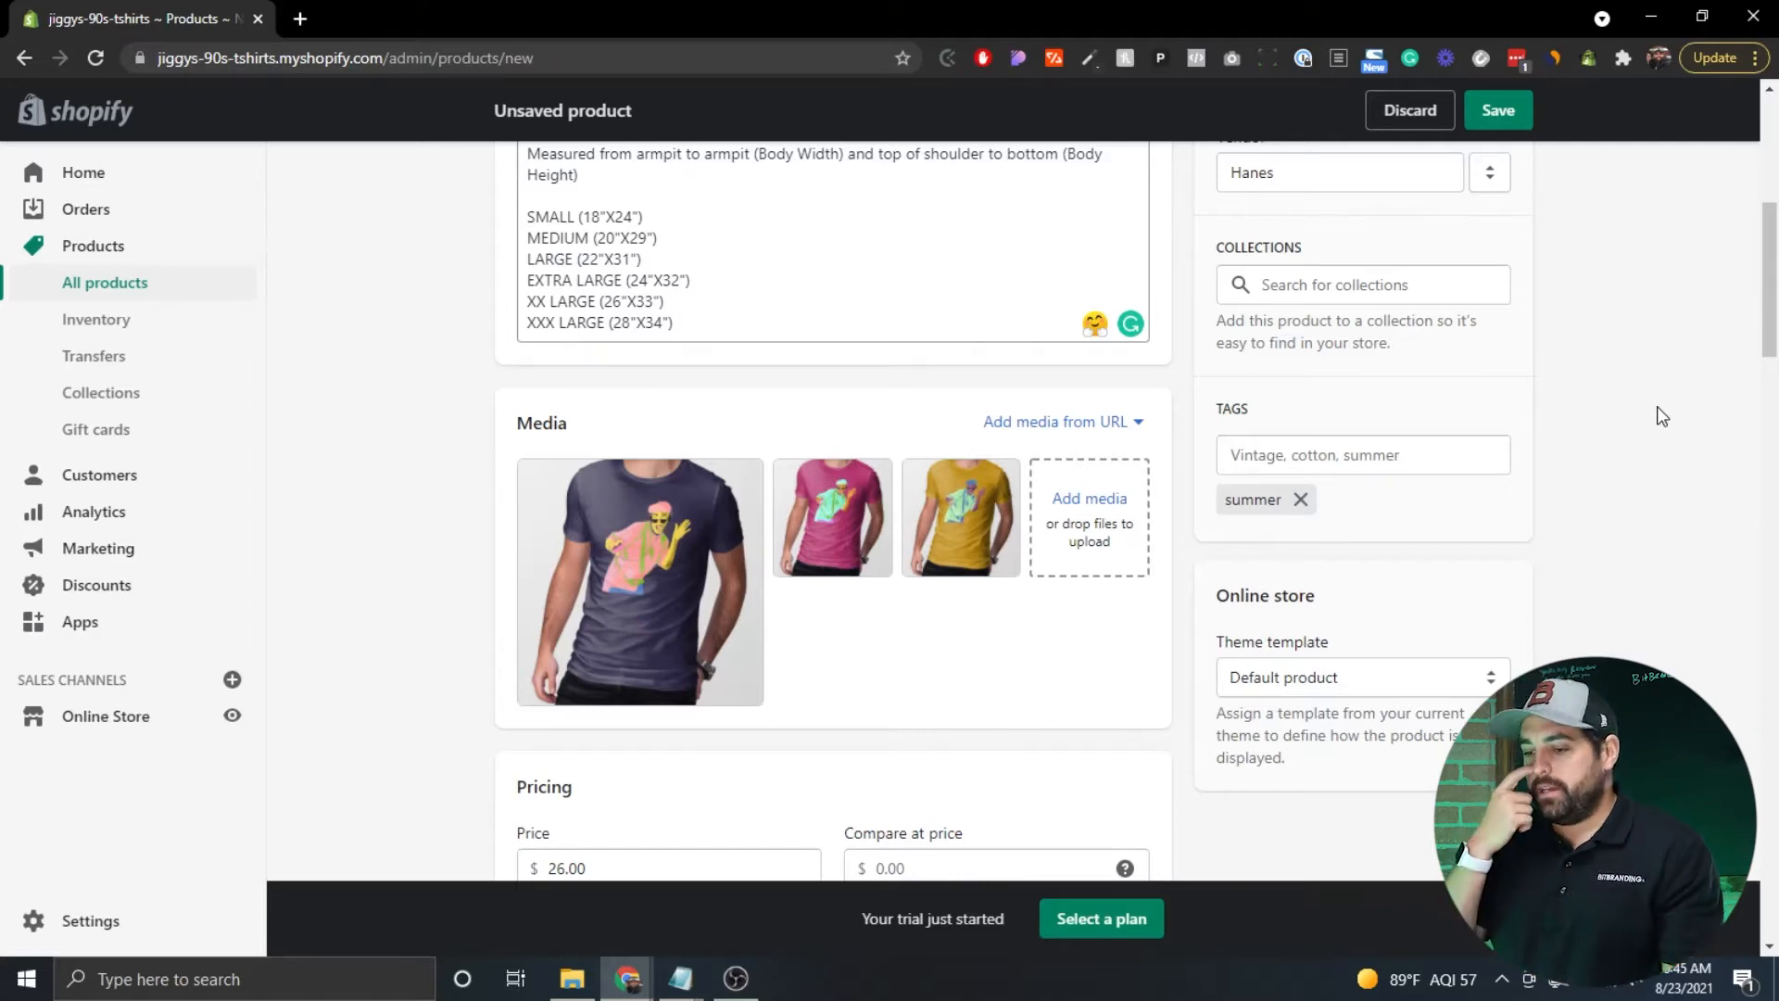
# Save the Fresh Prince 90s T-Shirt product.
pyautogui.scroll(-1, 1660, 416)
pyautogui.scroll(6, 1661, 417)
pyautogui.click(1504, 121)
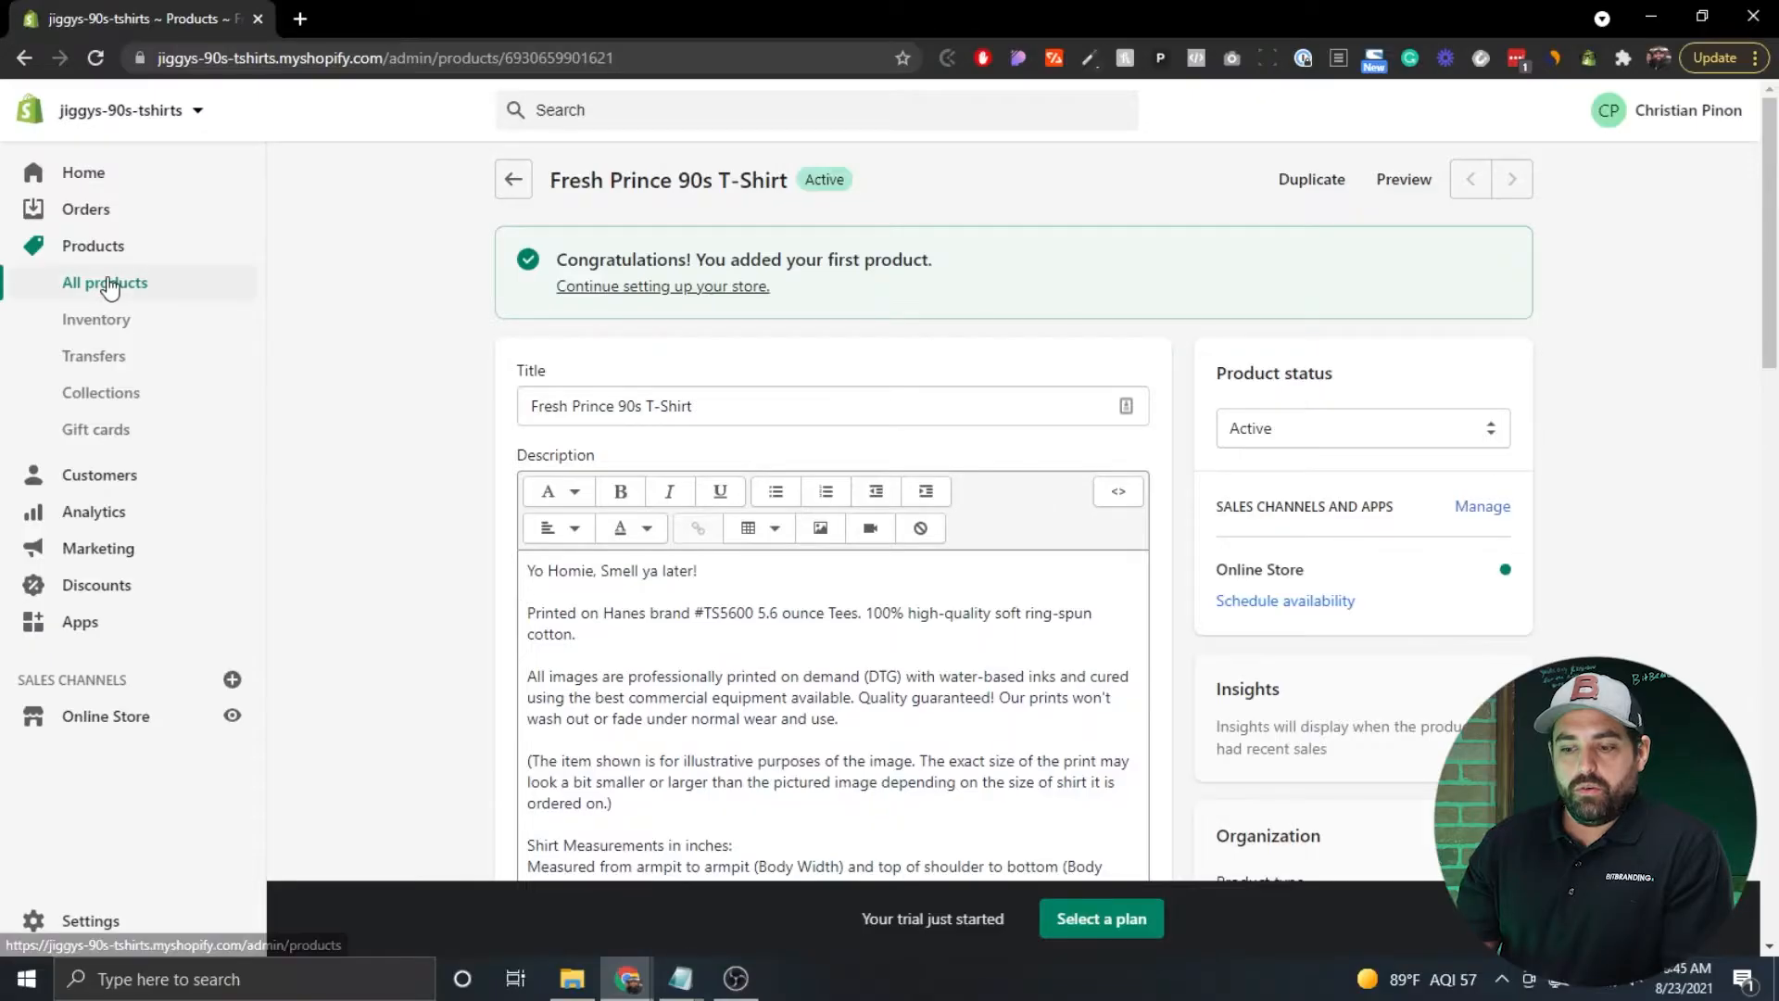
# Go to the All products list.
pyautogui.click(110, 286)
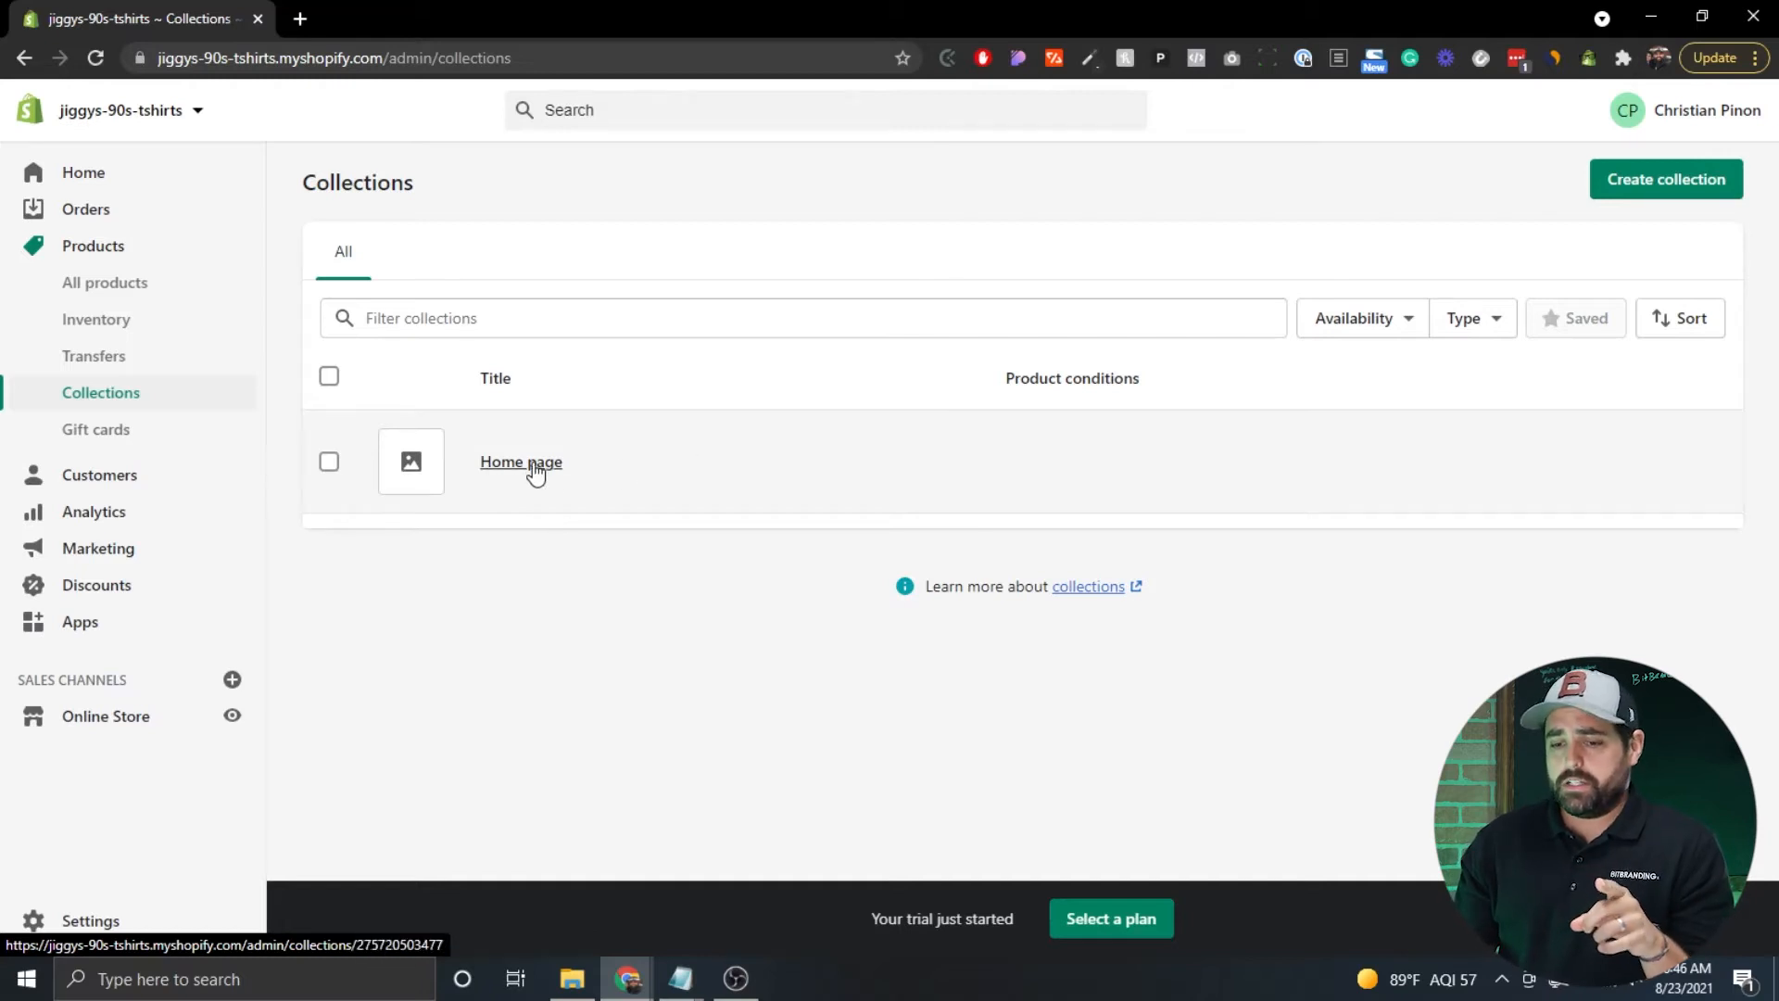
pyautogui.click(534, 464)
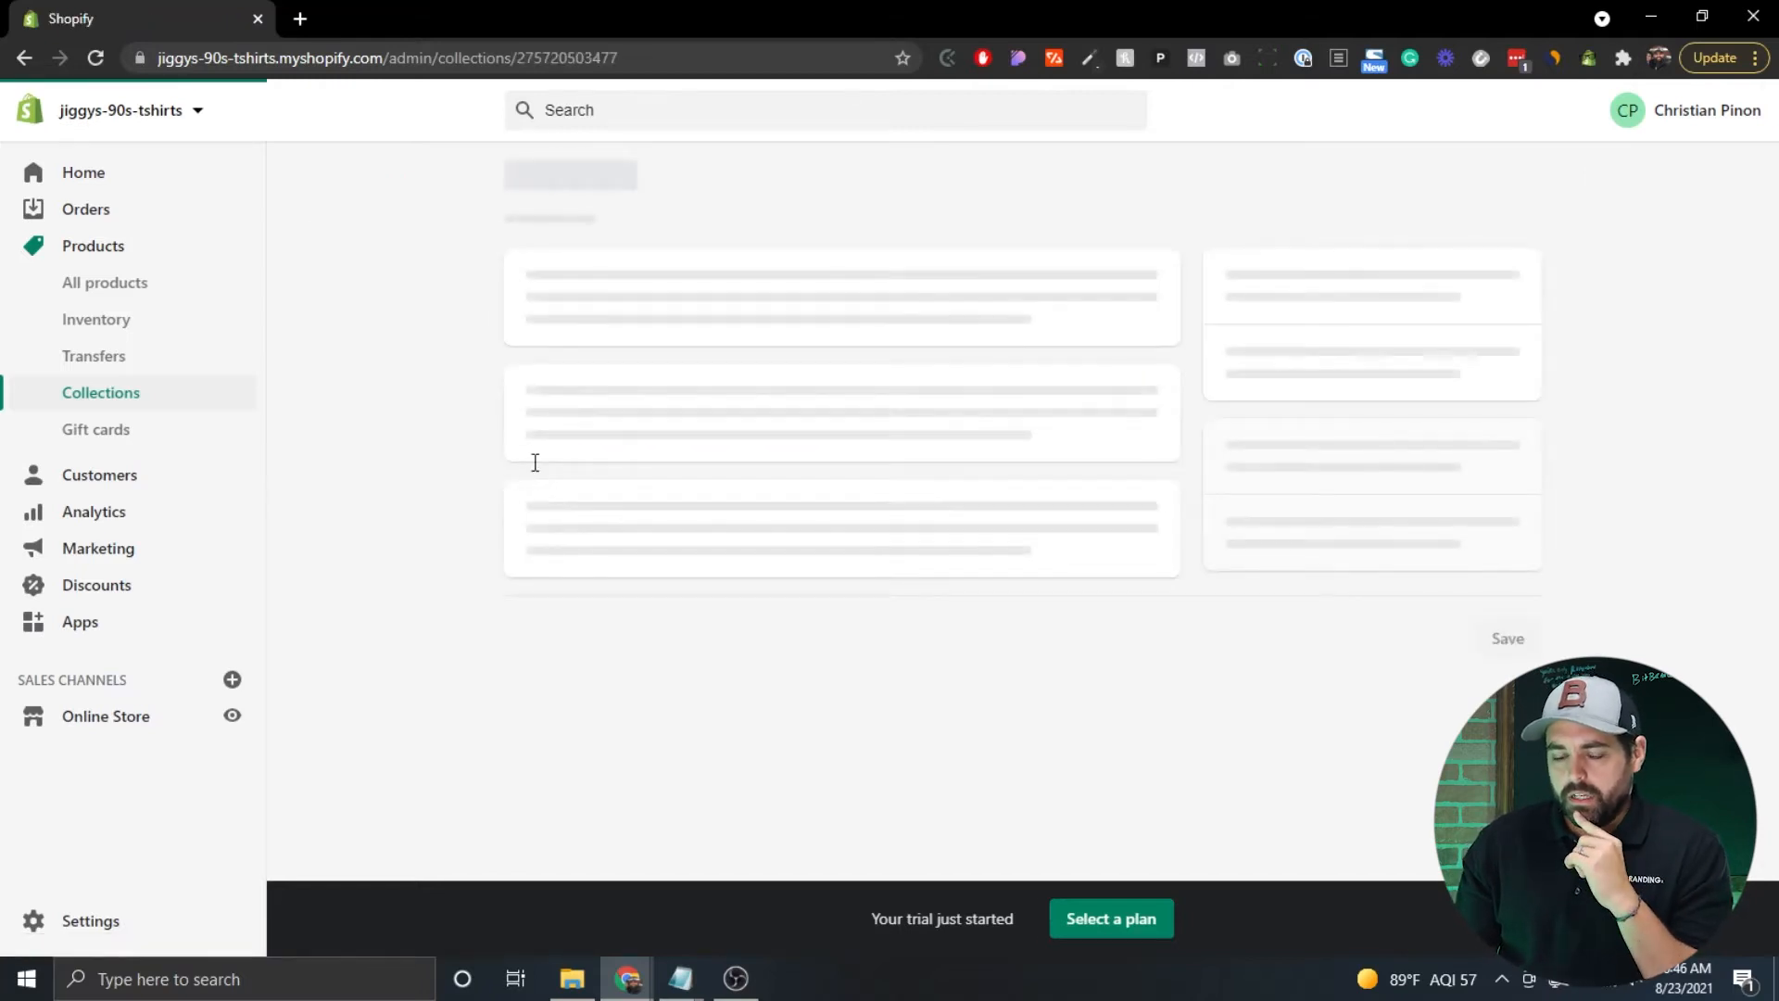
pyautogui.scroll(-3, 452, 345)
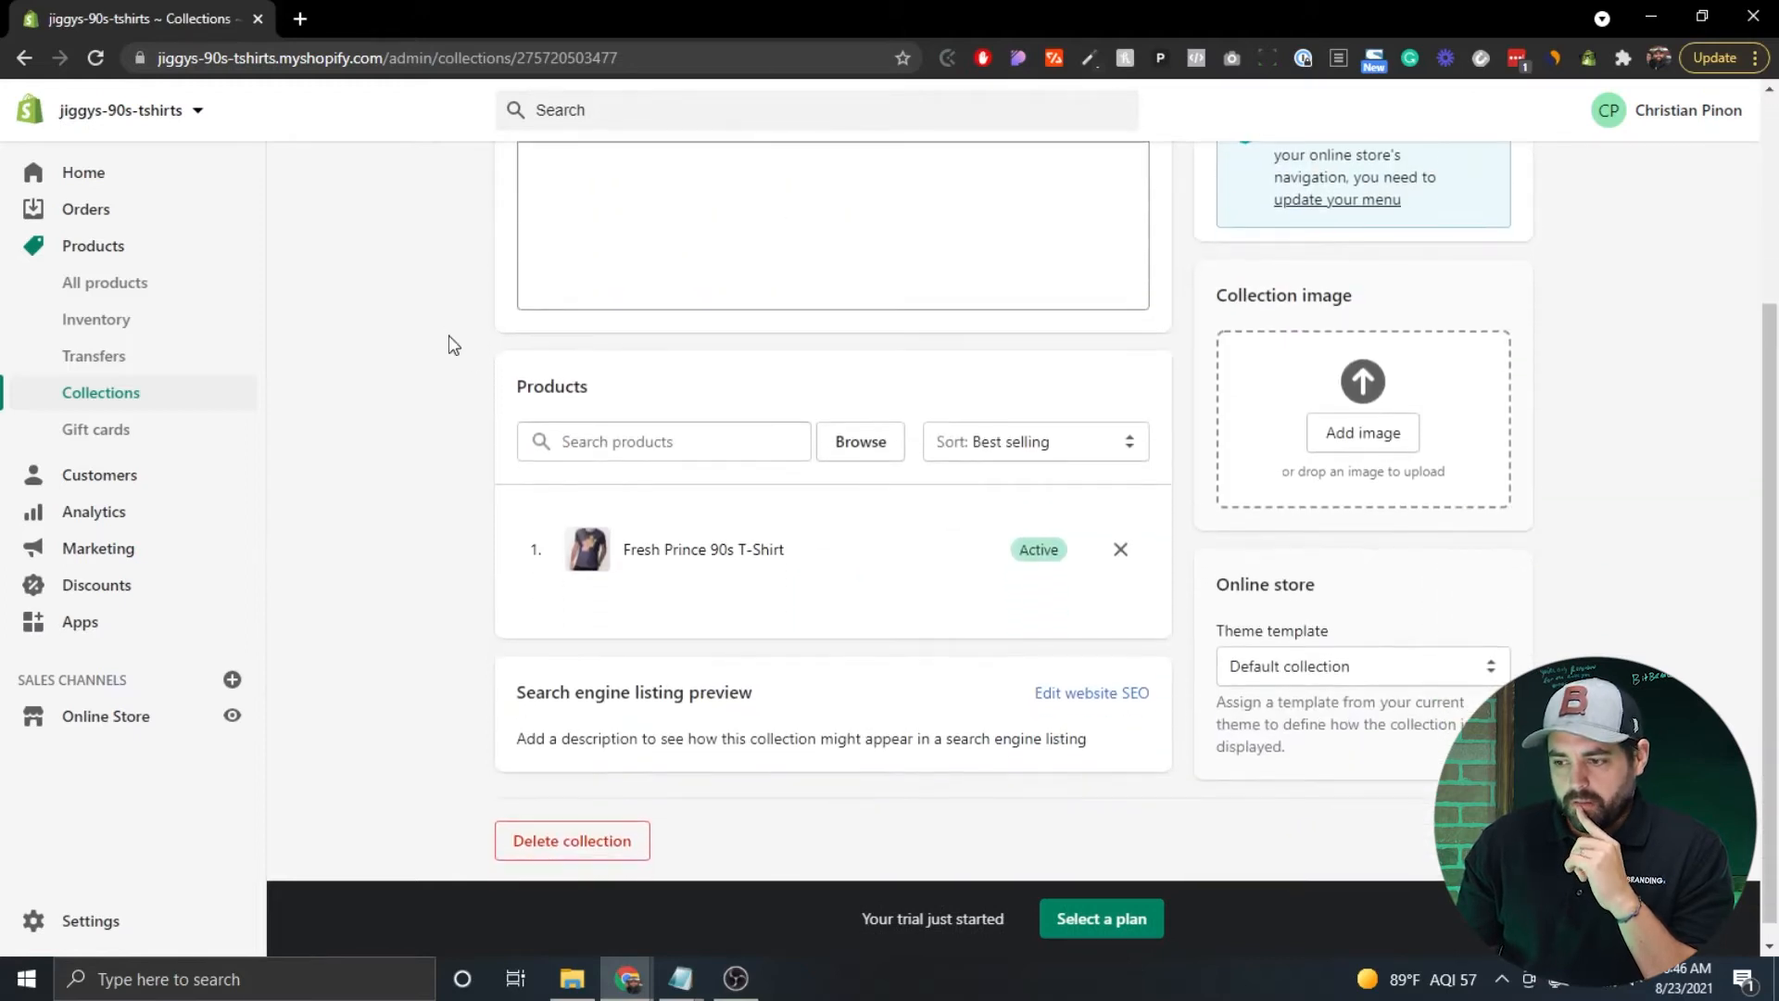
pyautogui.scroll(3, 453, 345)
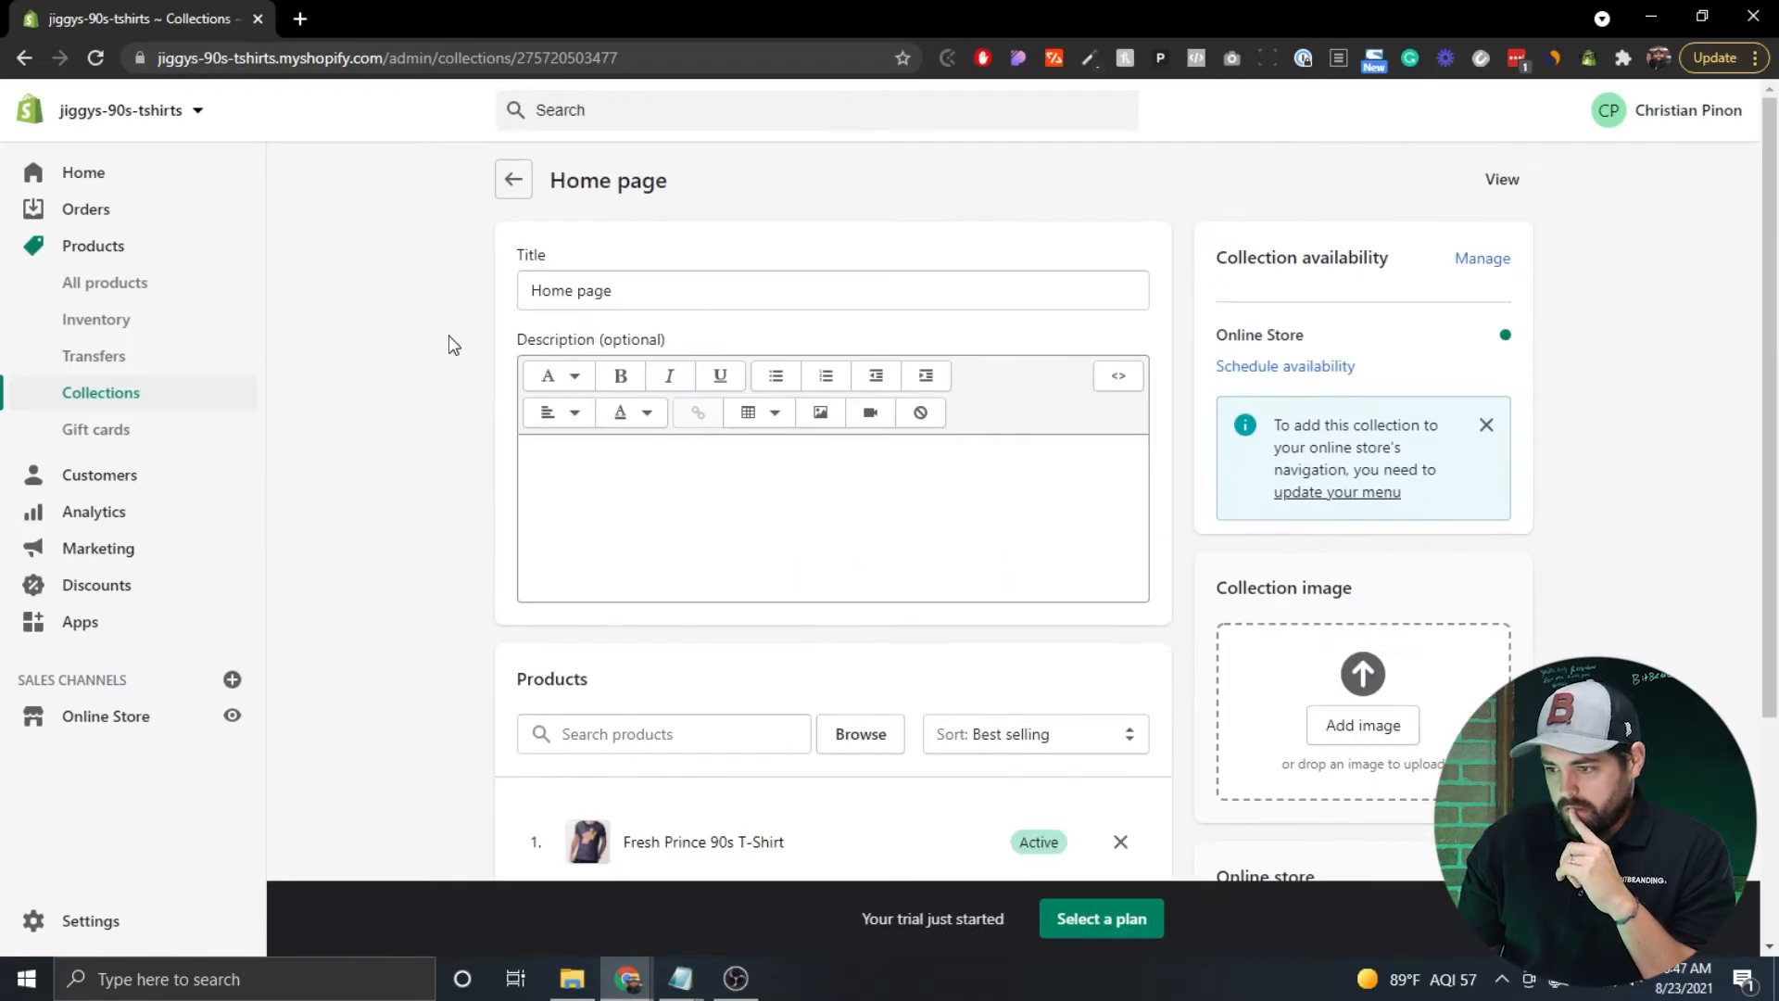
pyautogui.scroll(-3, 452, 344)
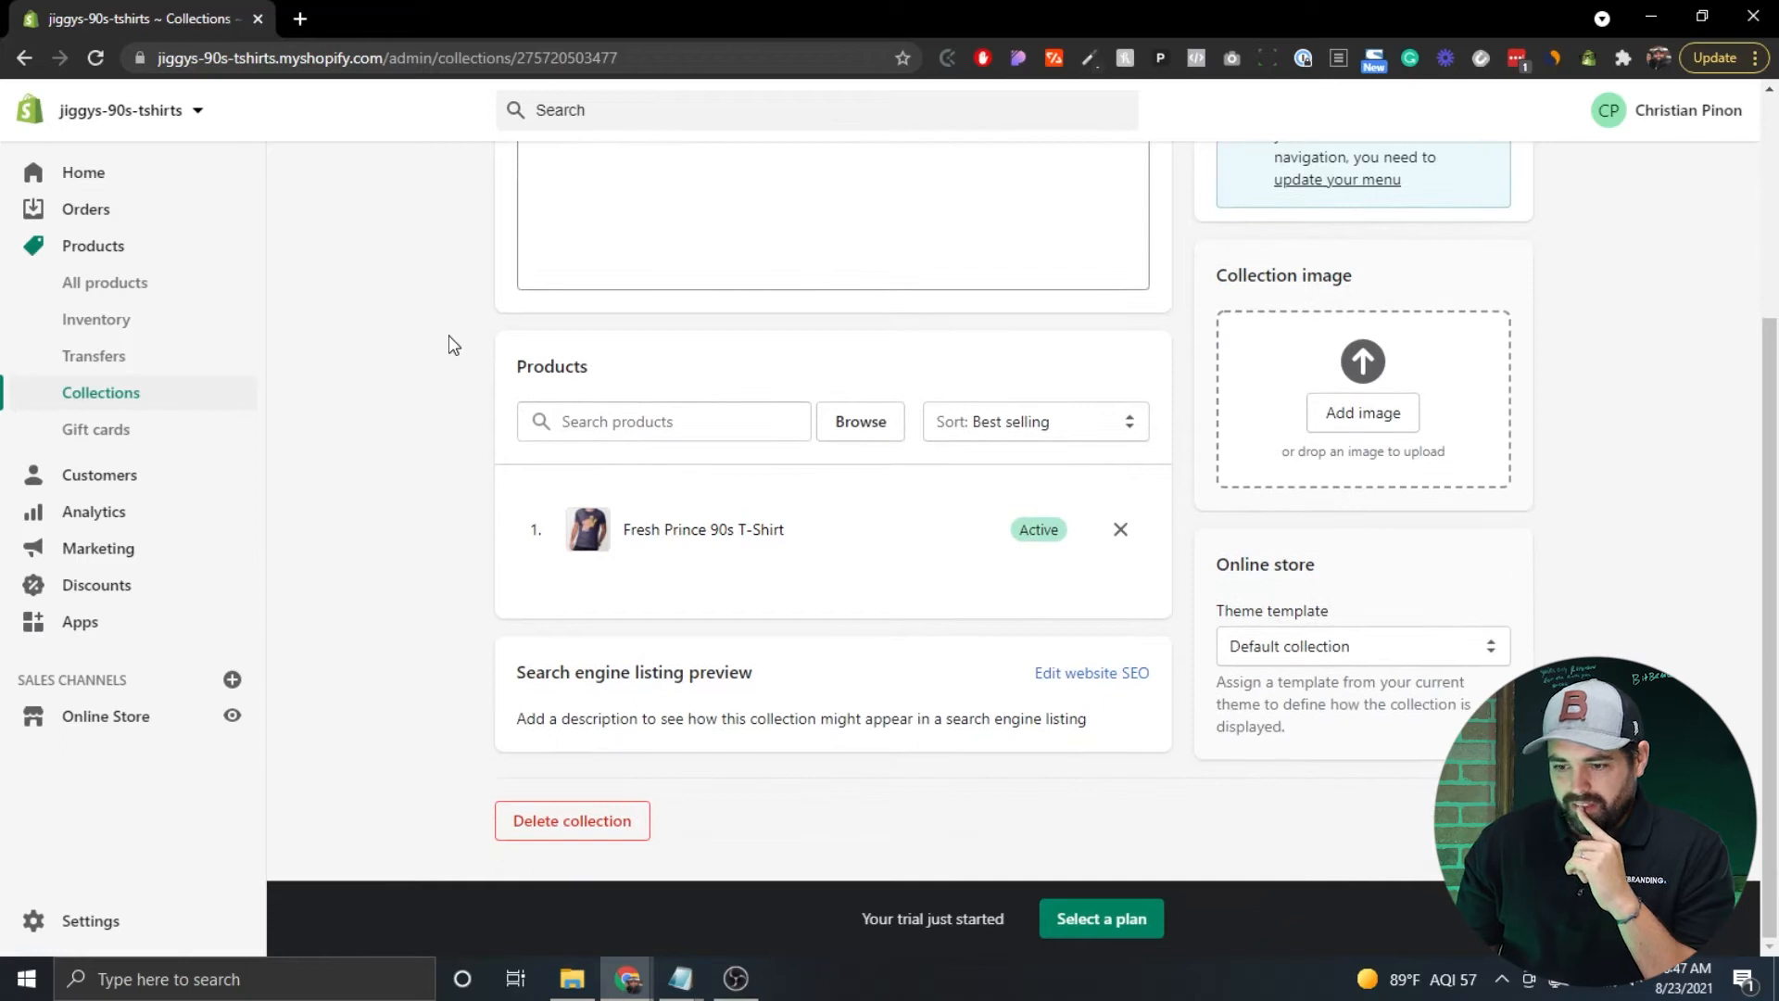
pyautogui.scroll(3, 452, 345)
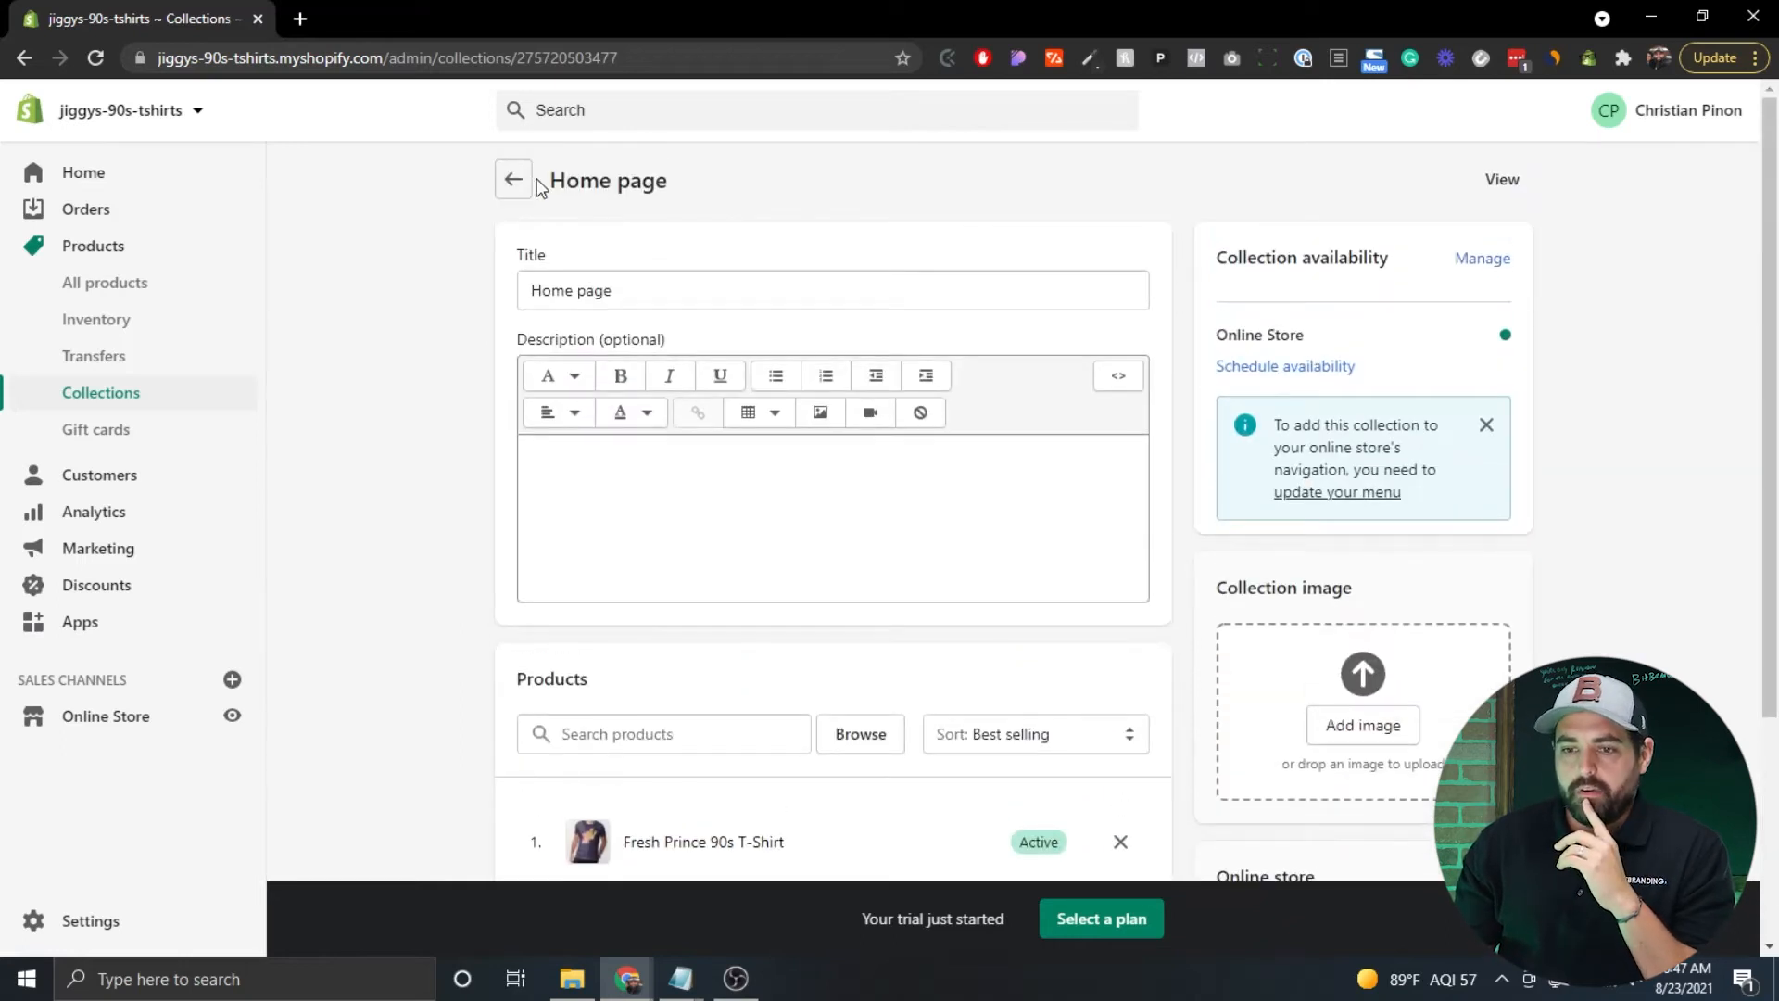
pyautogui.click(515, 181)
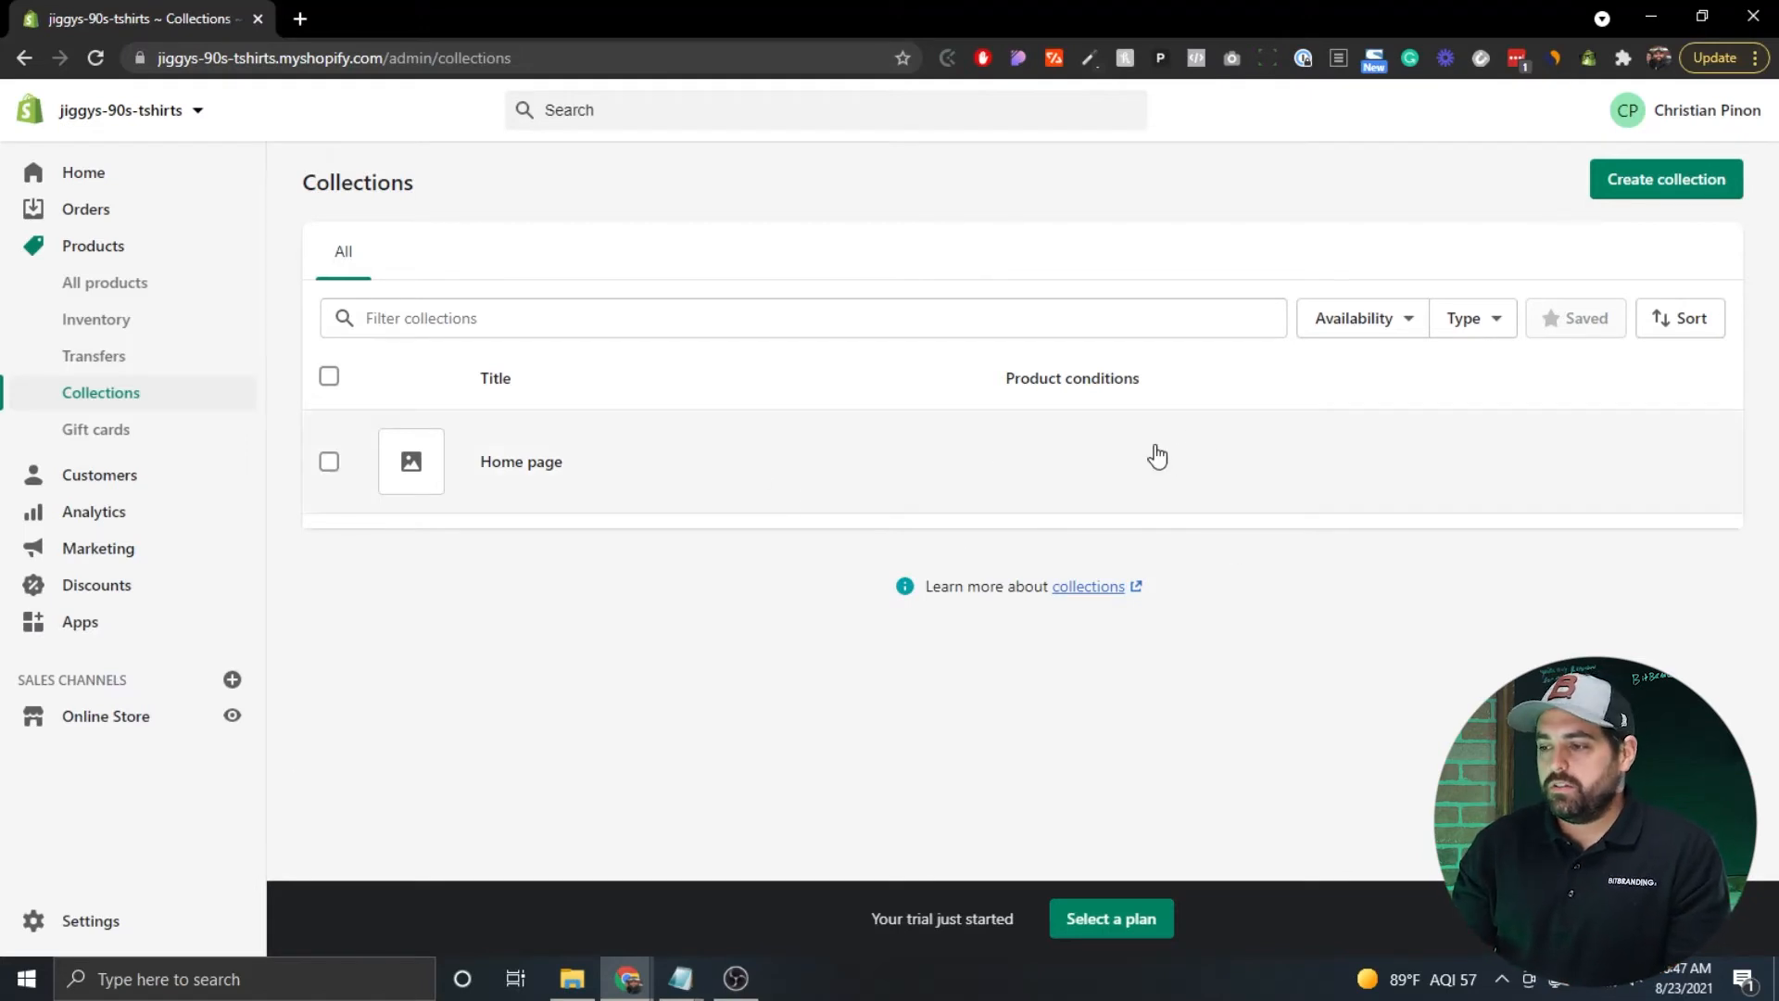
# Create a new collection and enter the title 'Fresh Prince', leaving it unsaved.
pyautogui.click(1664, 196)
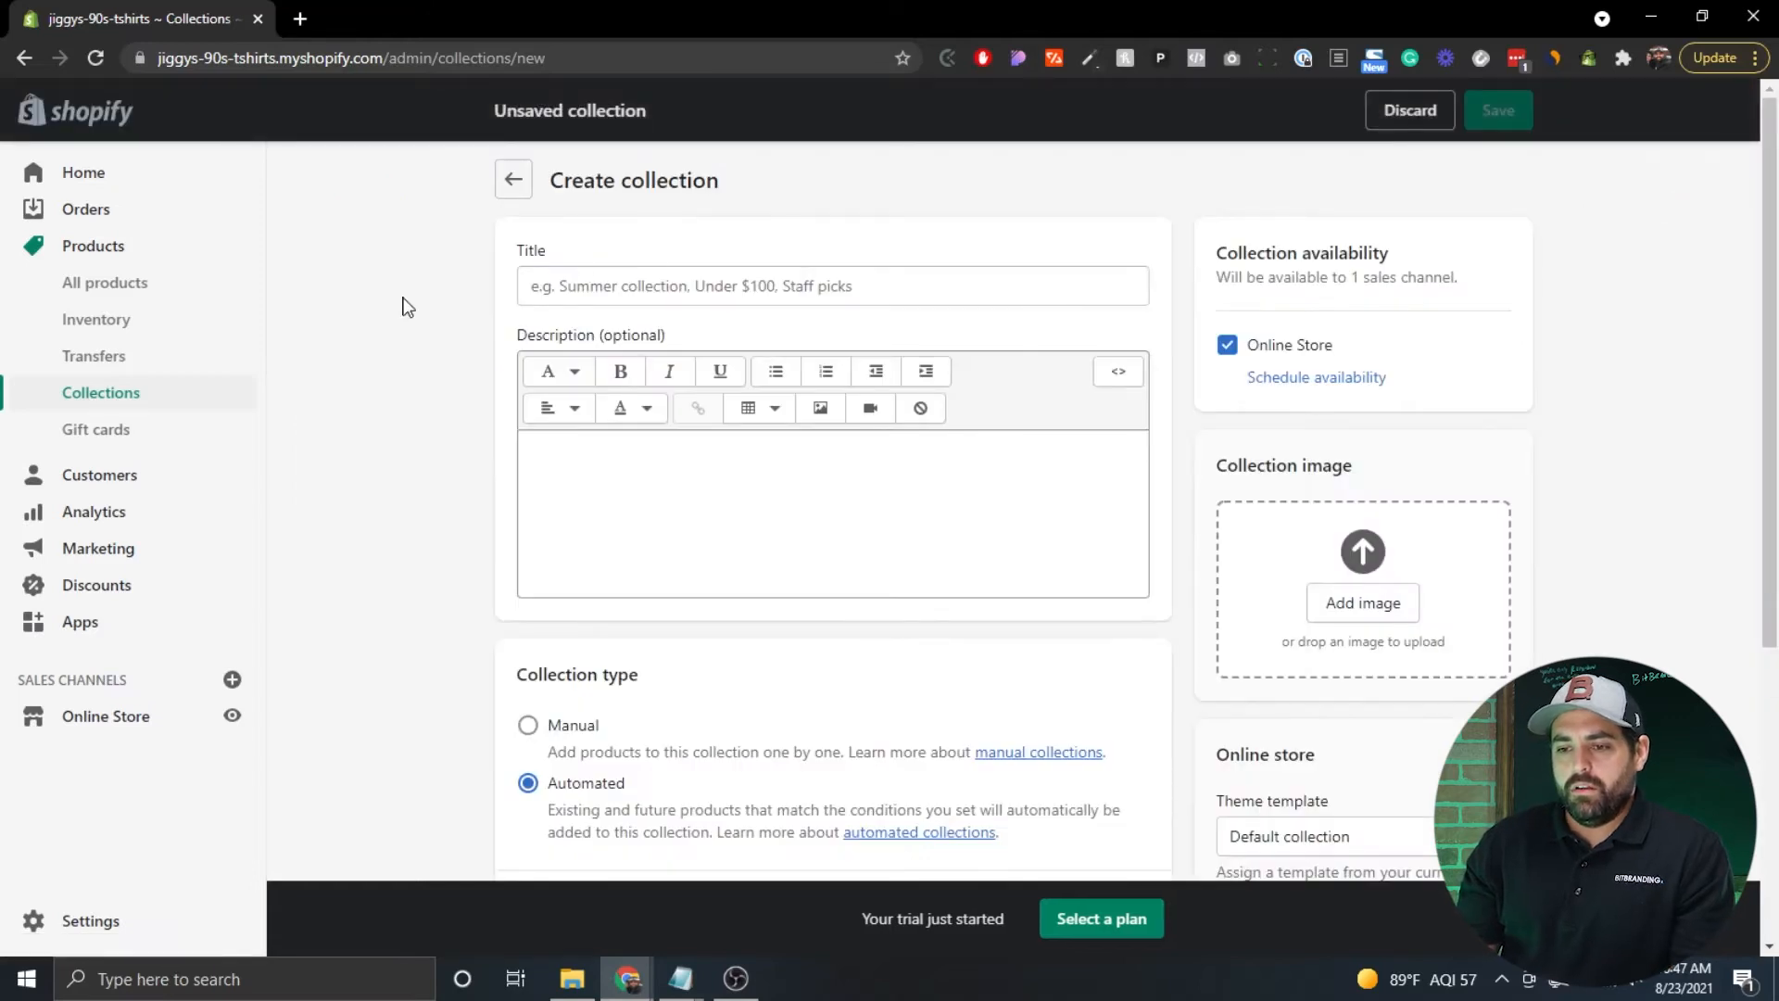
pyautogui.scroll(-1, 402, 304)
pyautogui.scroll(1, 402, 305)
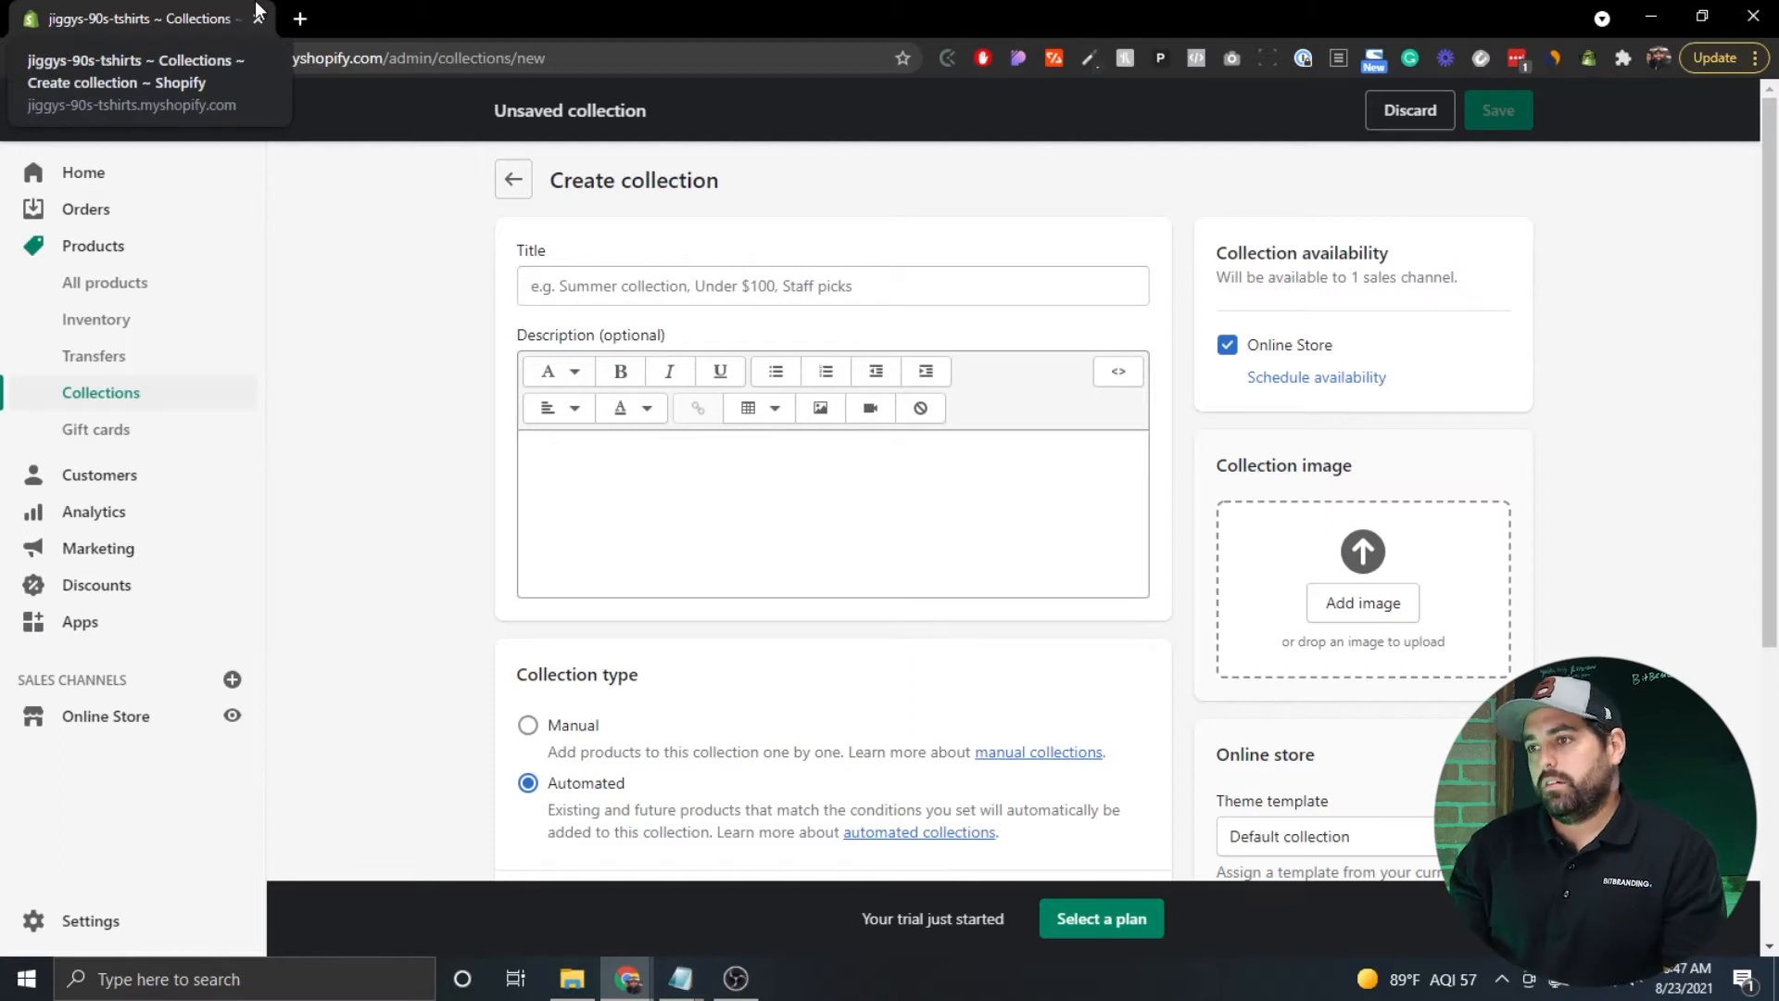
pyautogui.click(616, 280)
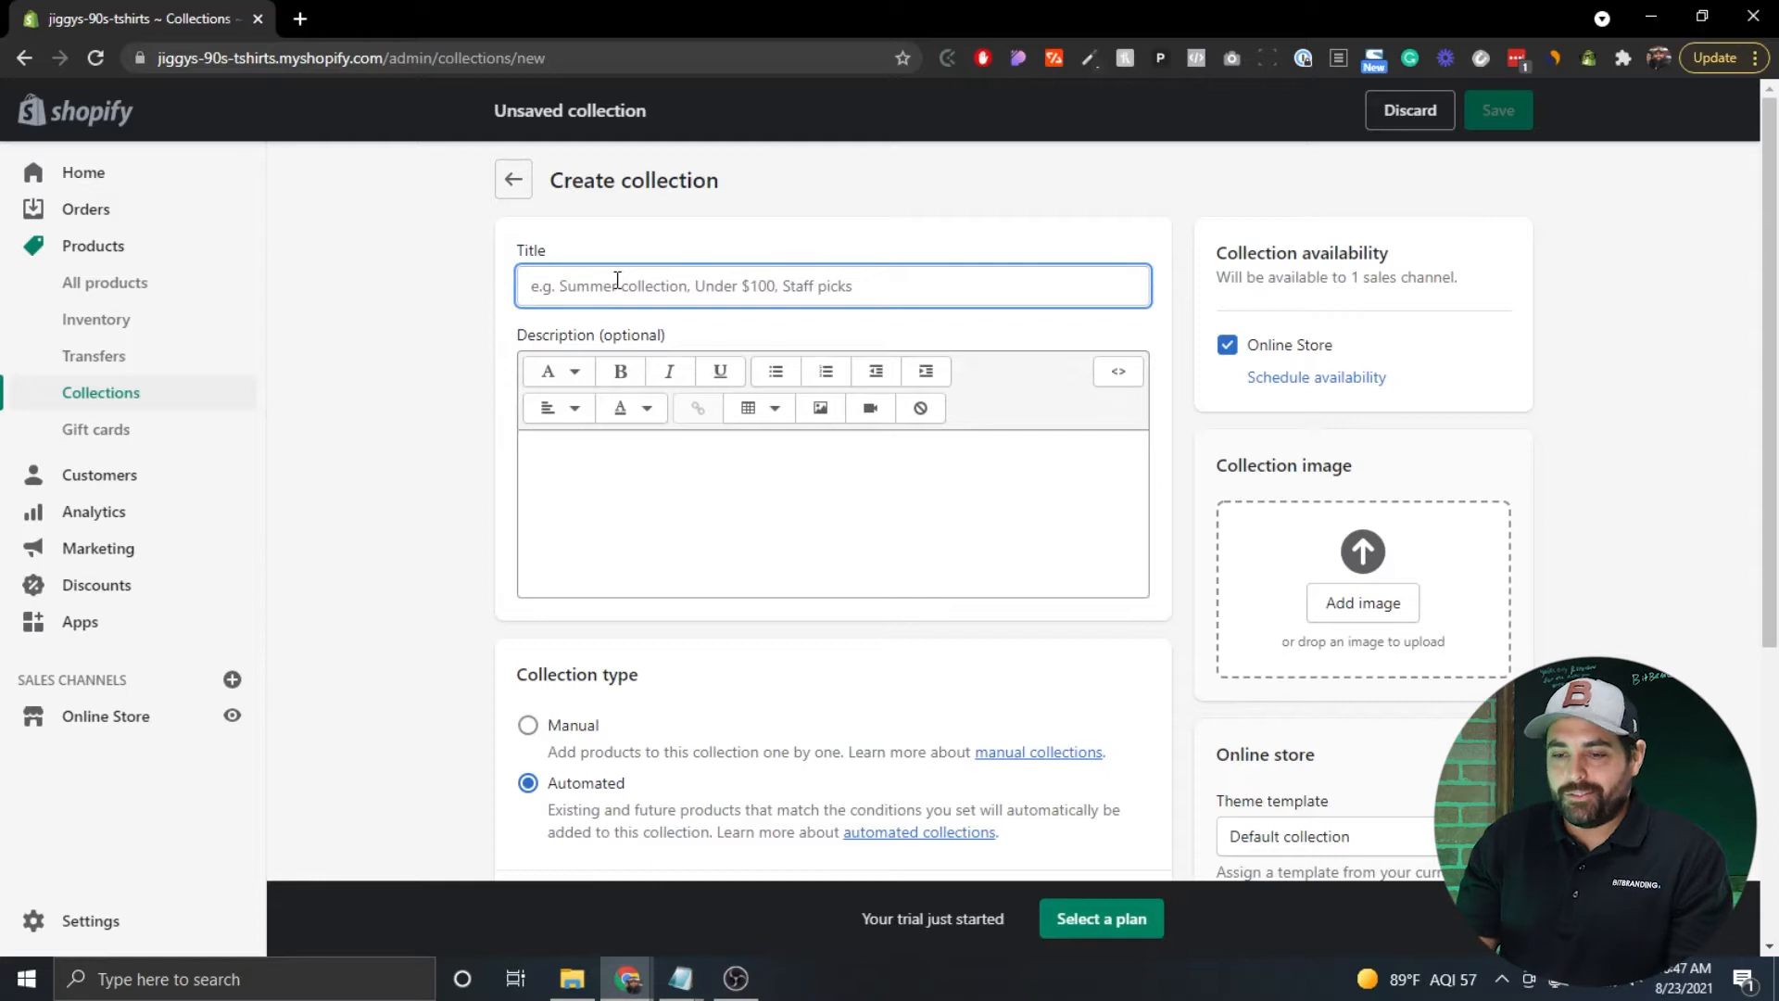
pyautogui.write('Fresh Prince')
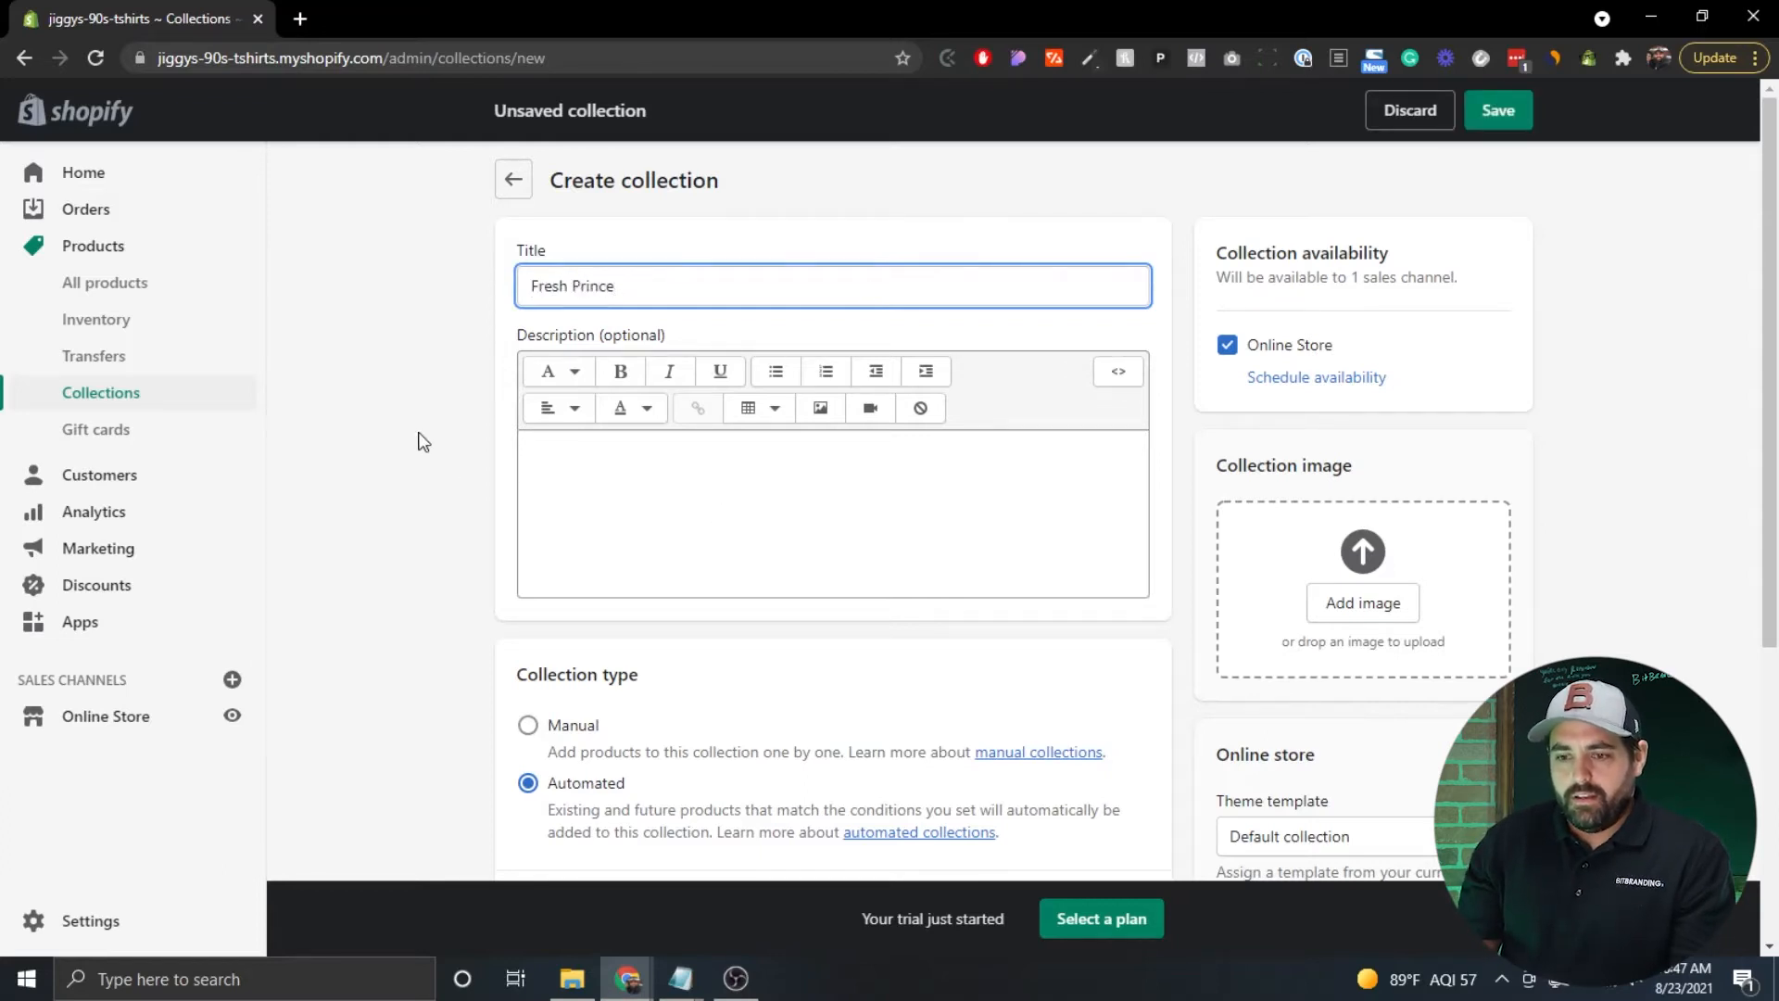
pyautogui.scroll(-1, 419, 441)
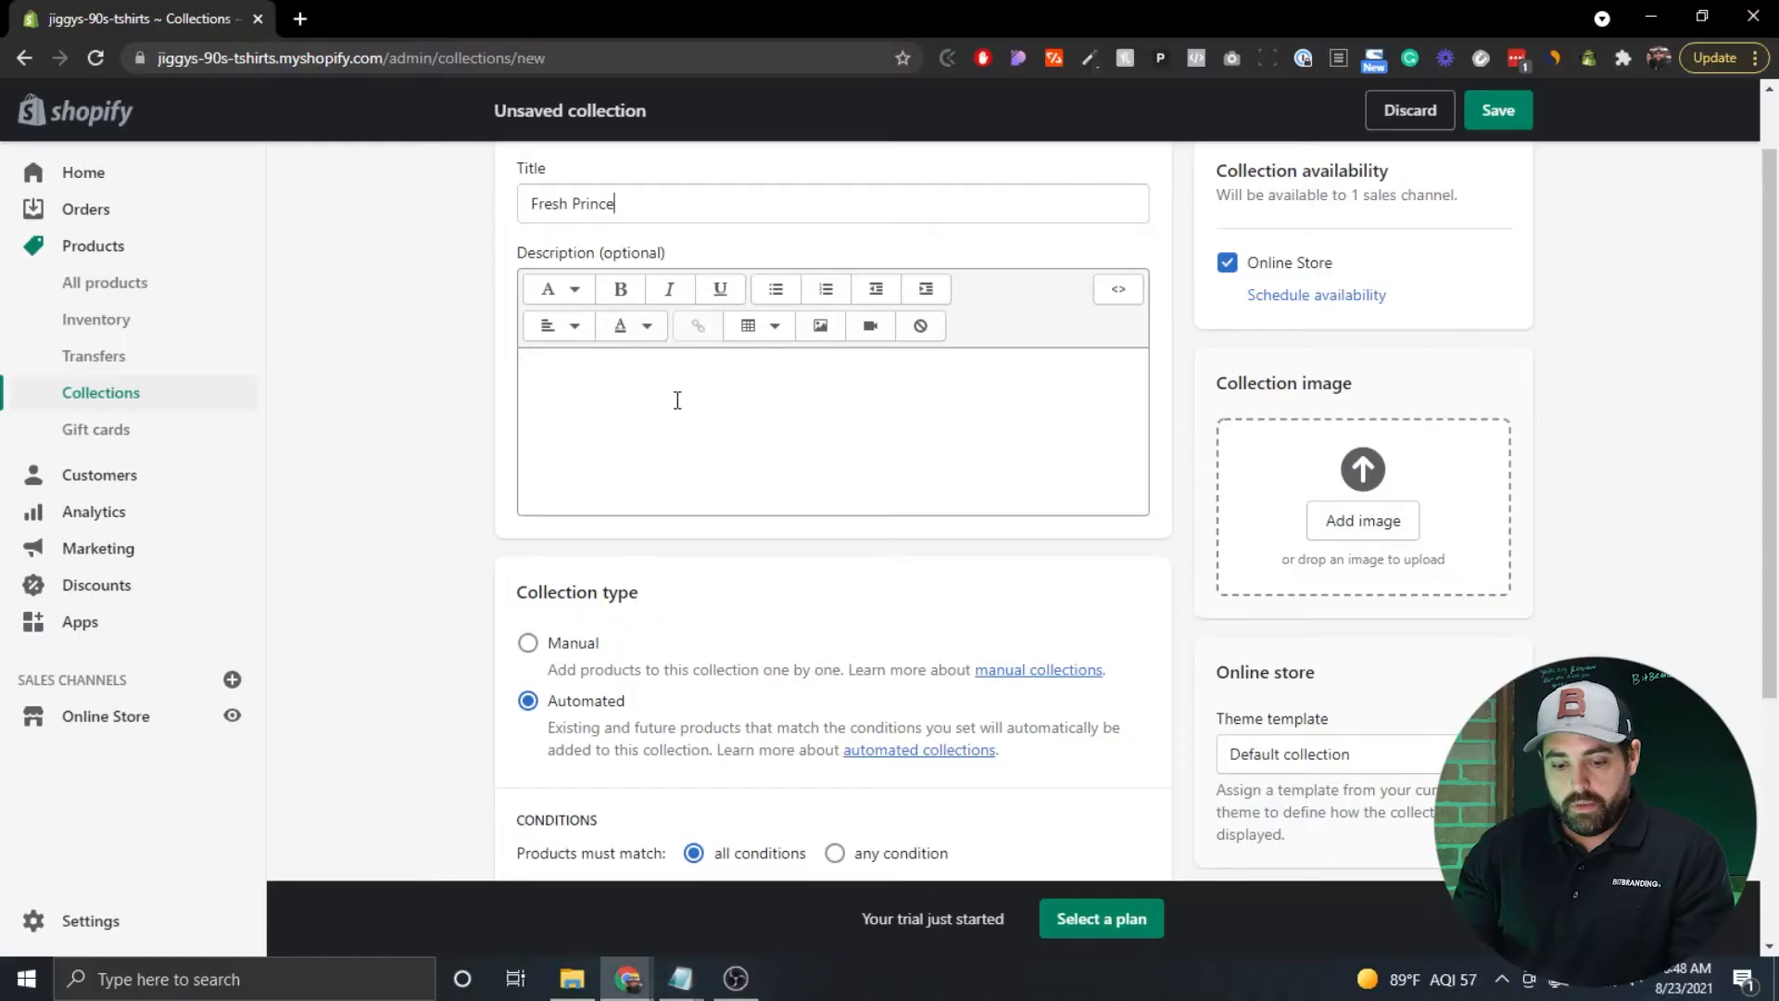
# Paste the prepared description about 90s movie classics like Home Alone and Pulp Fiction.
pyautogui.click(677, 400)
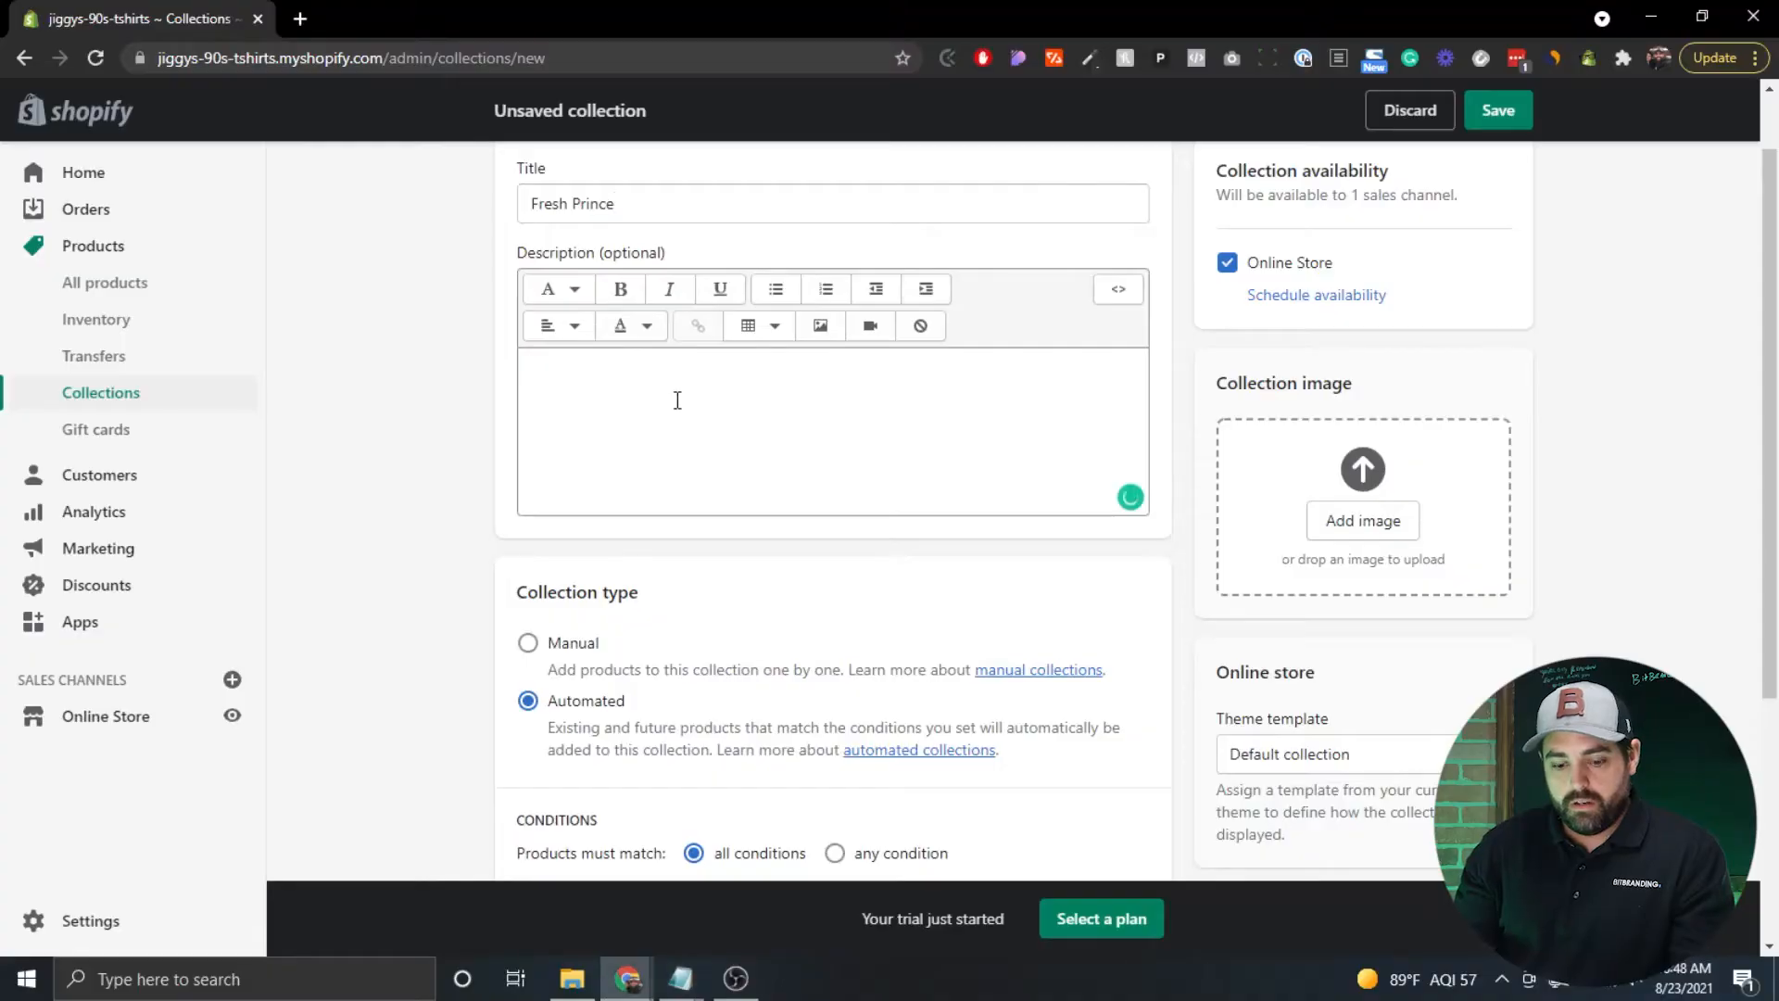
pyautogui.write('When you said hasta la vista, baby to the 80s, you welcomed in a whole new decade of great movies! The 90s brought us instant classics like Home Alone, Pulp Fiction, Forrest Gump, Jurassic Park, The Silence of the Lambs, and The Sandlot. Show that you are a fan of these classics and more with our 90s Movies collection!')
pyautogui.scroll(1, 677, 404)
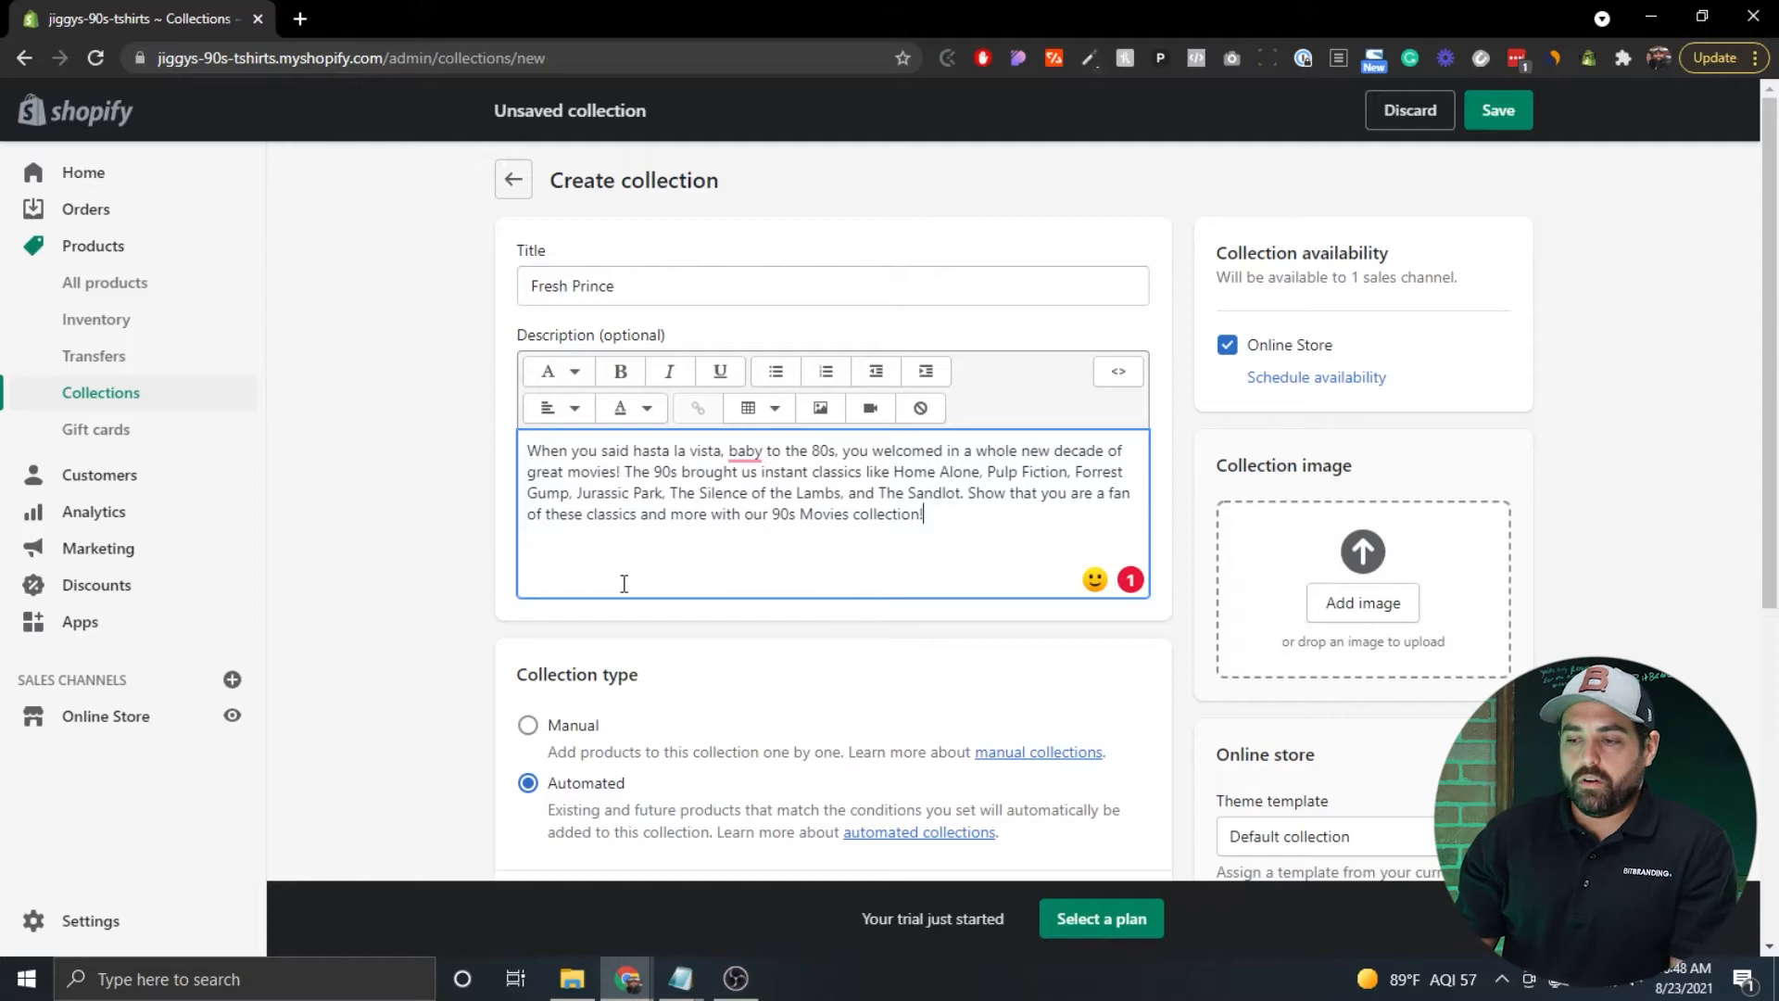
pyautogui.scroll(-2, 451, 431)
pyautogui.scroll(-3, 448, 432)
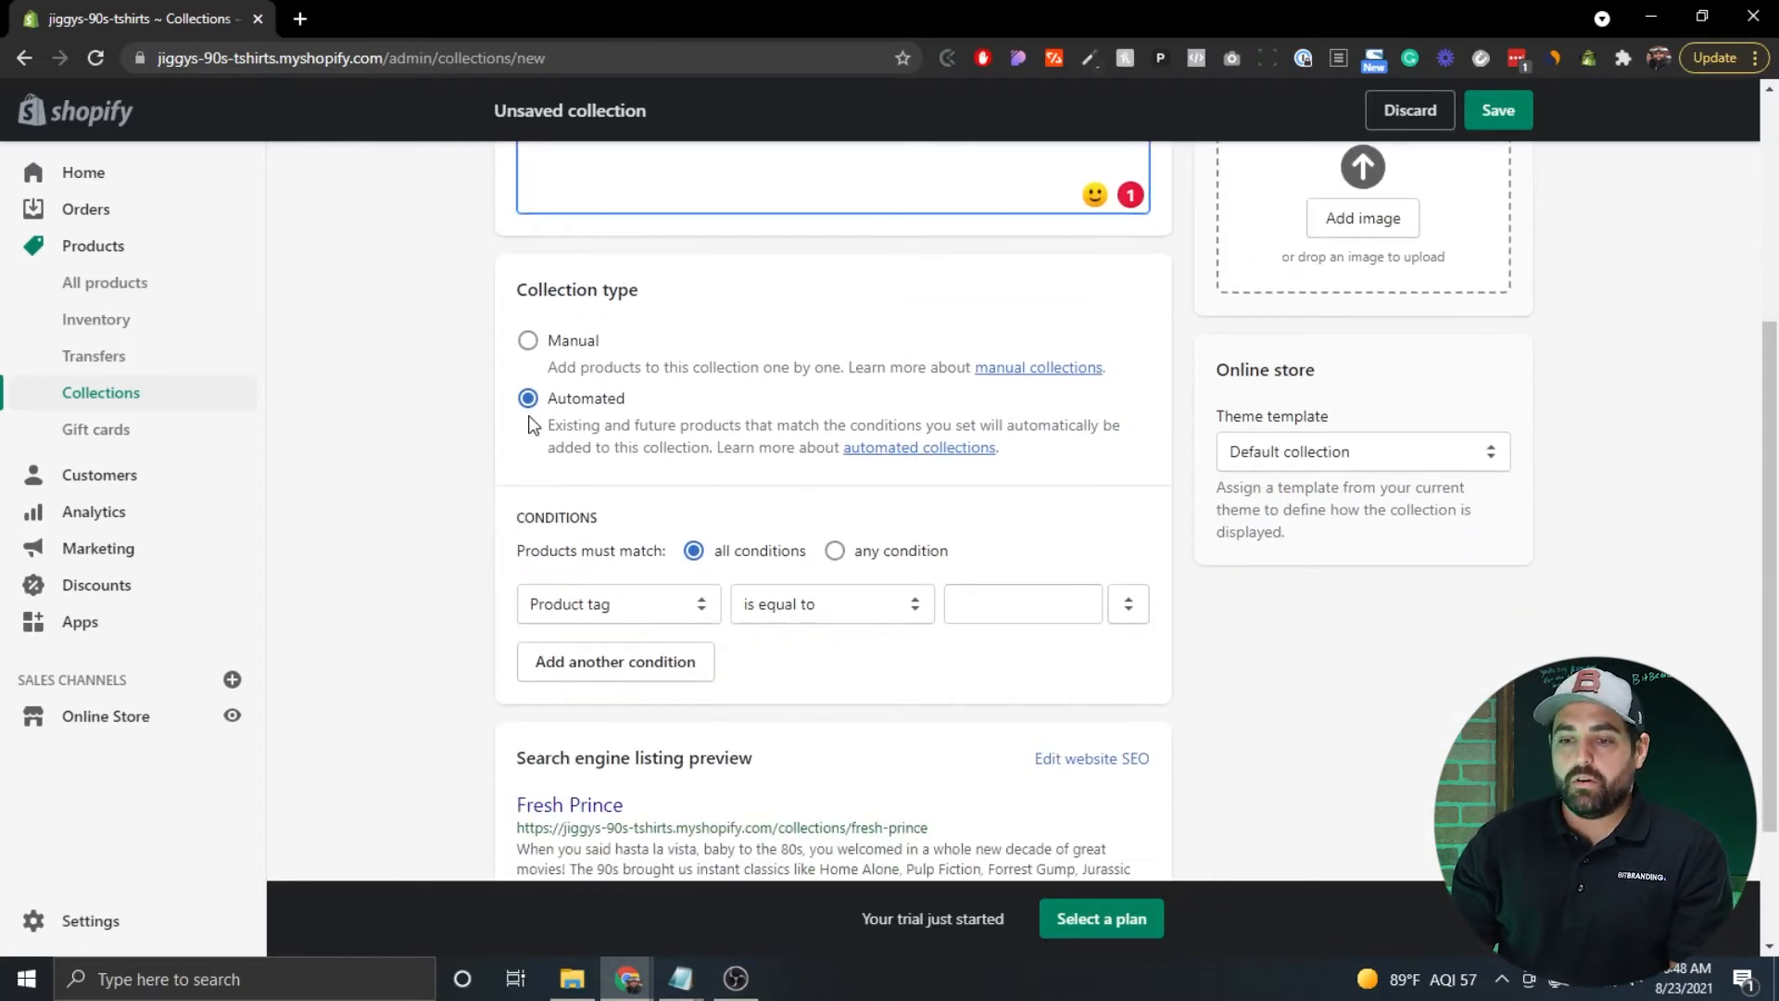
# Switch the collection type from Automated to Manual and save Fresh Prince.
pyautogui.scroll(-1, 429, 376)
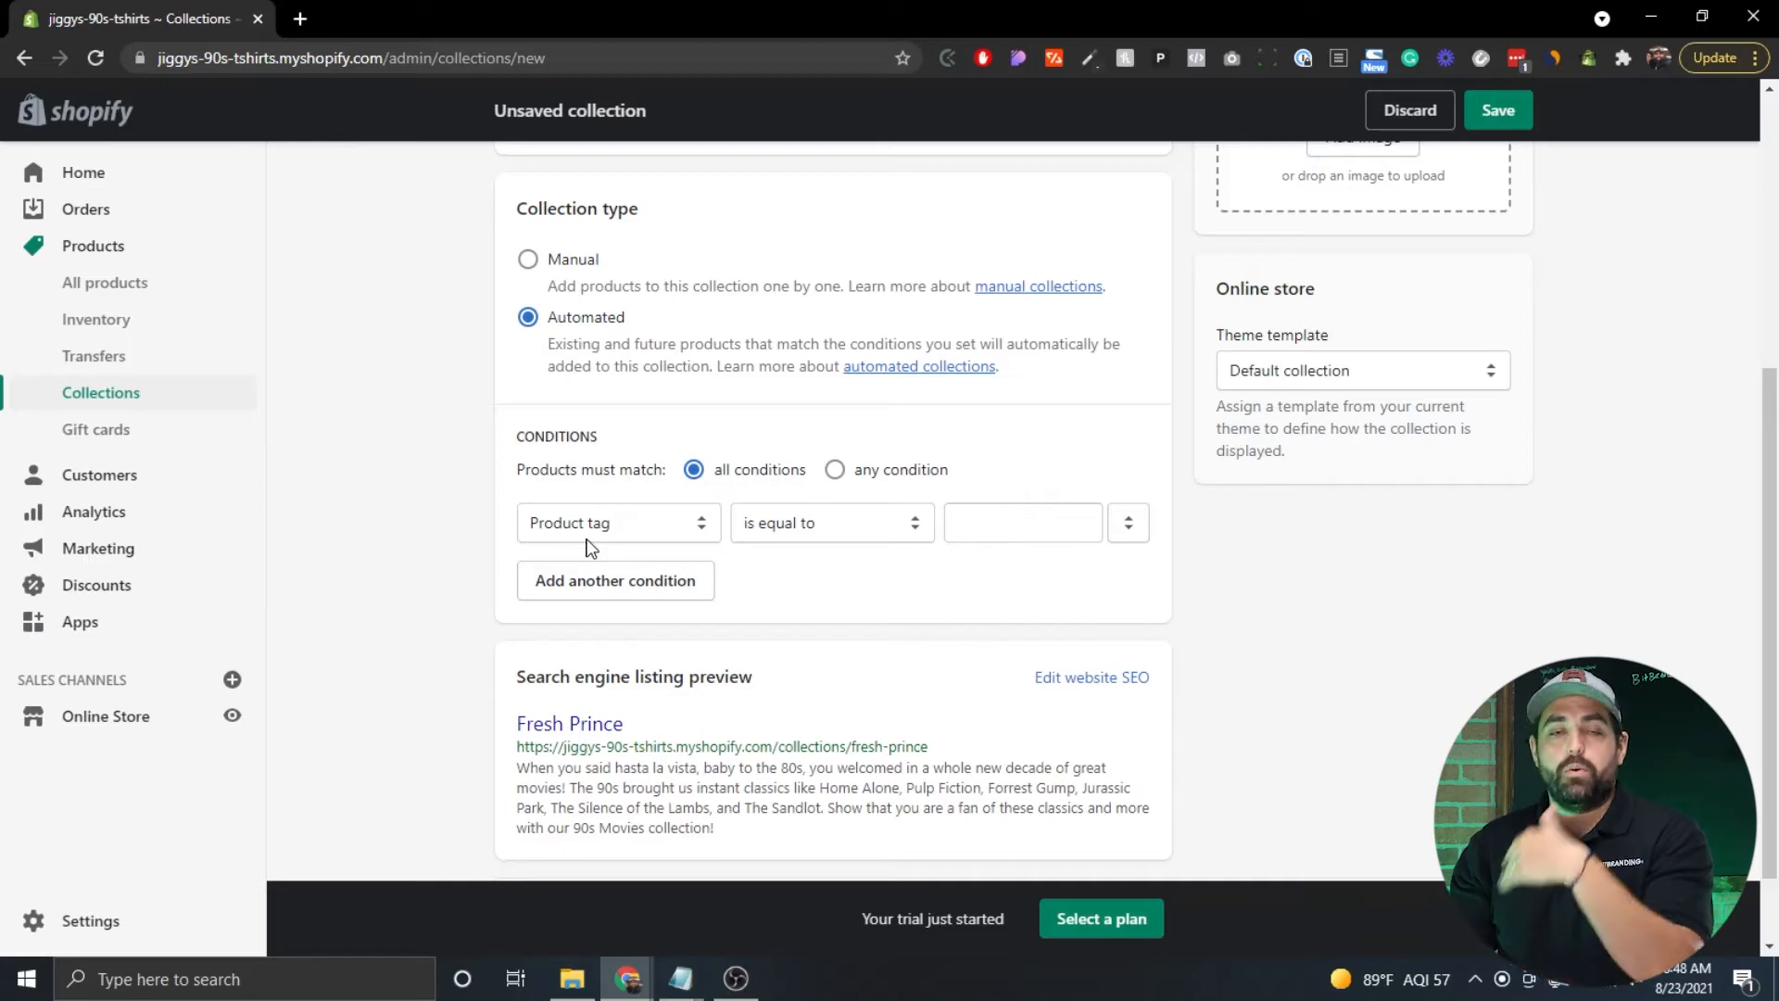
pyautogui.click(526, 267)
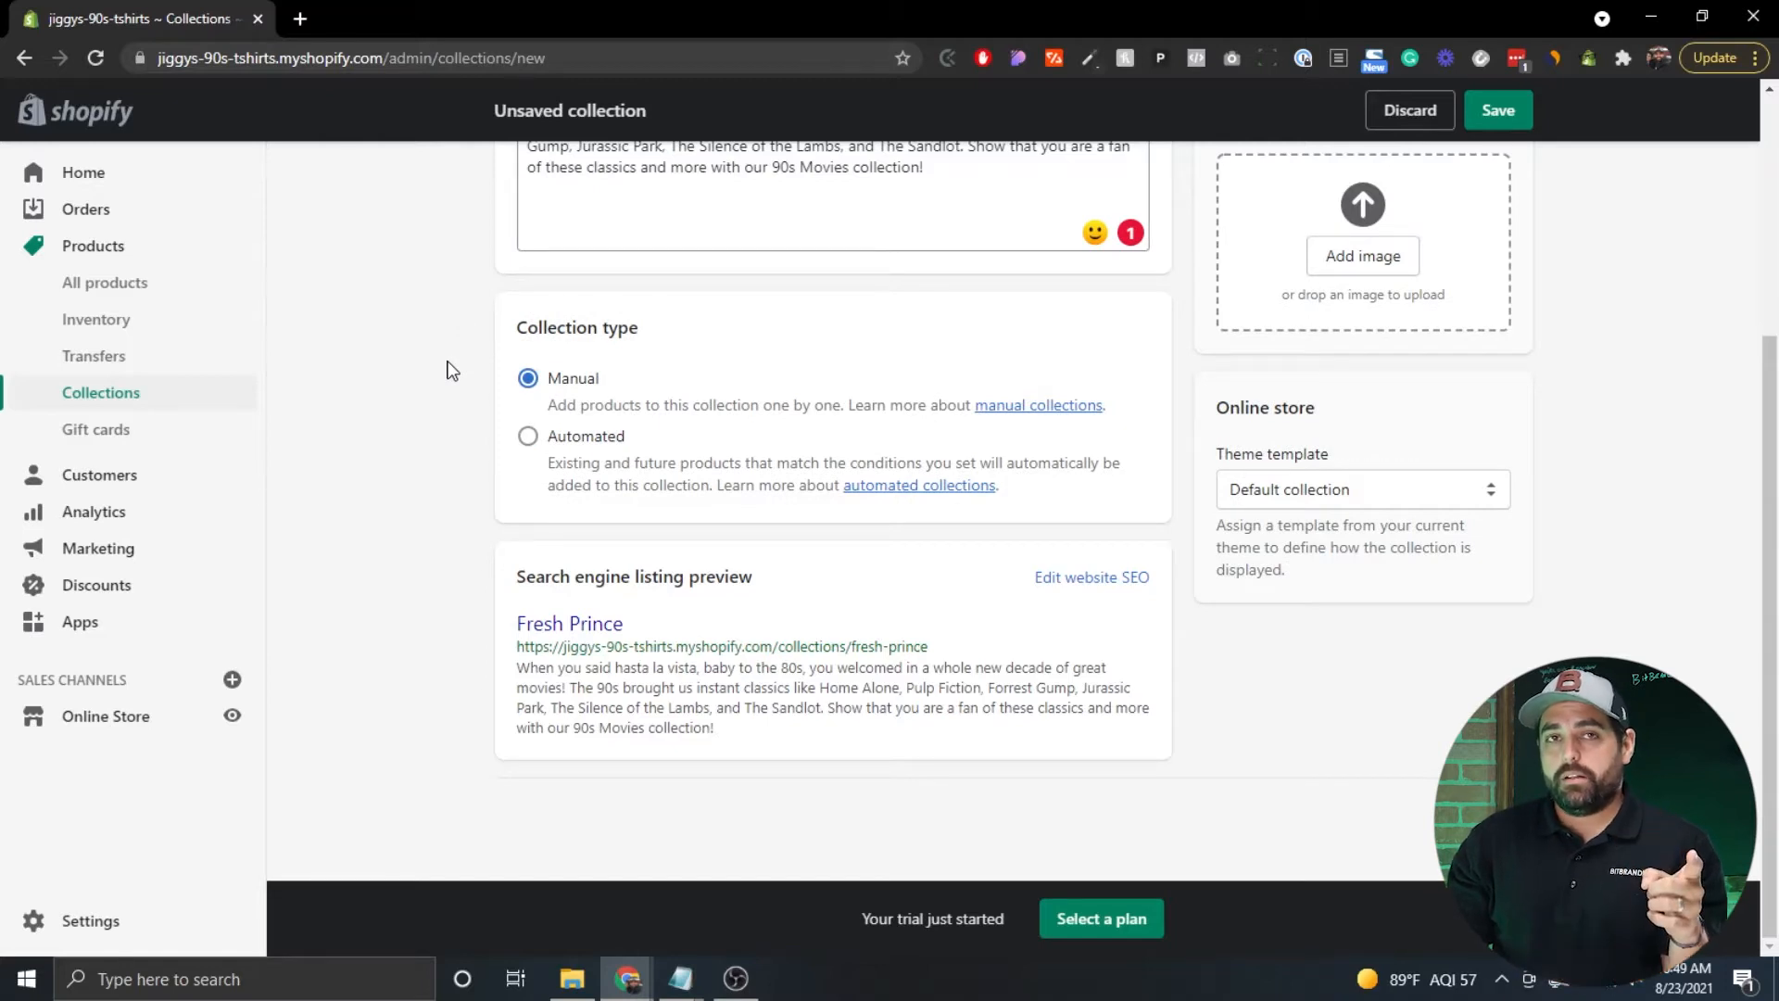
pyautogui.scroll(4, 519, 456)
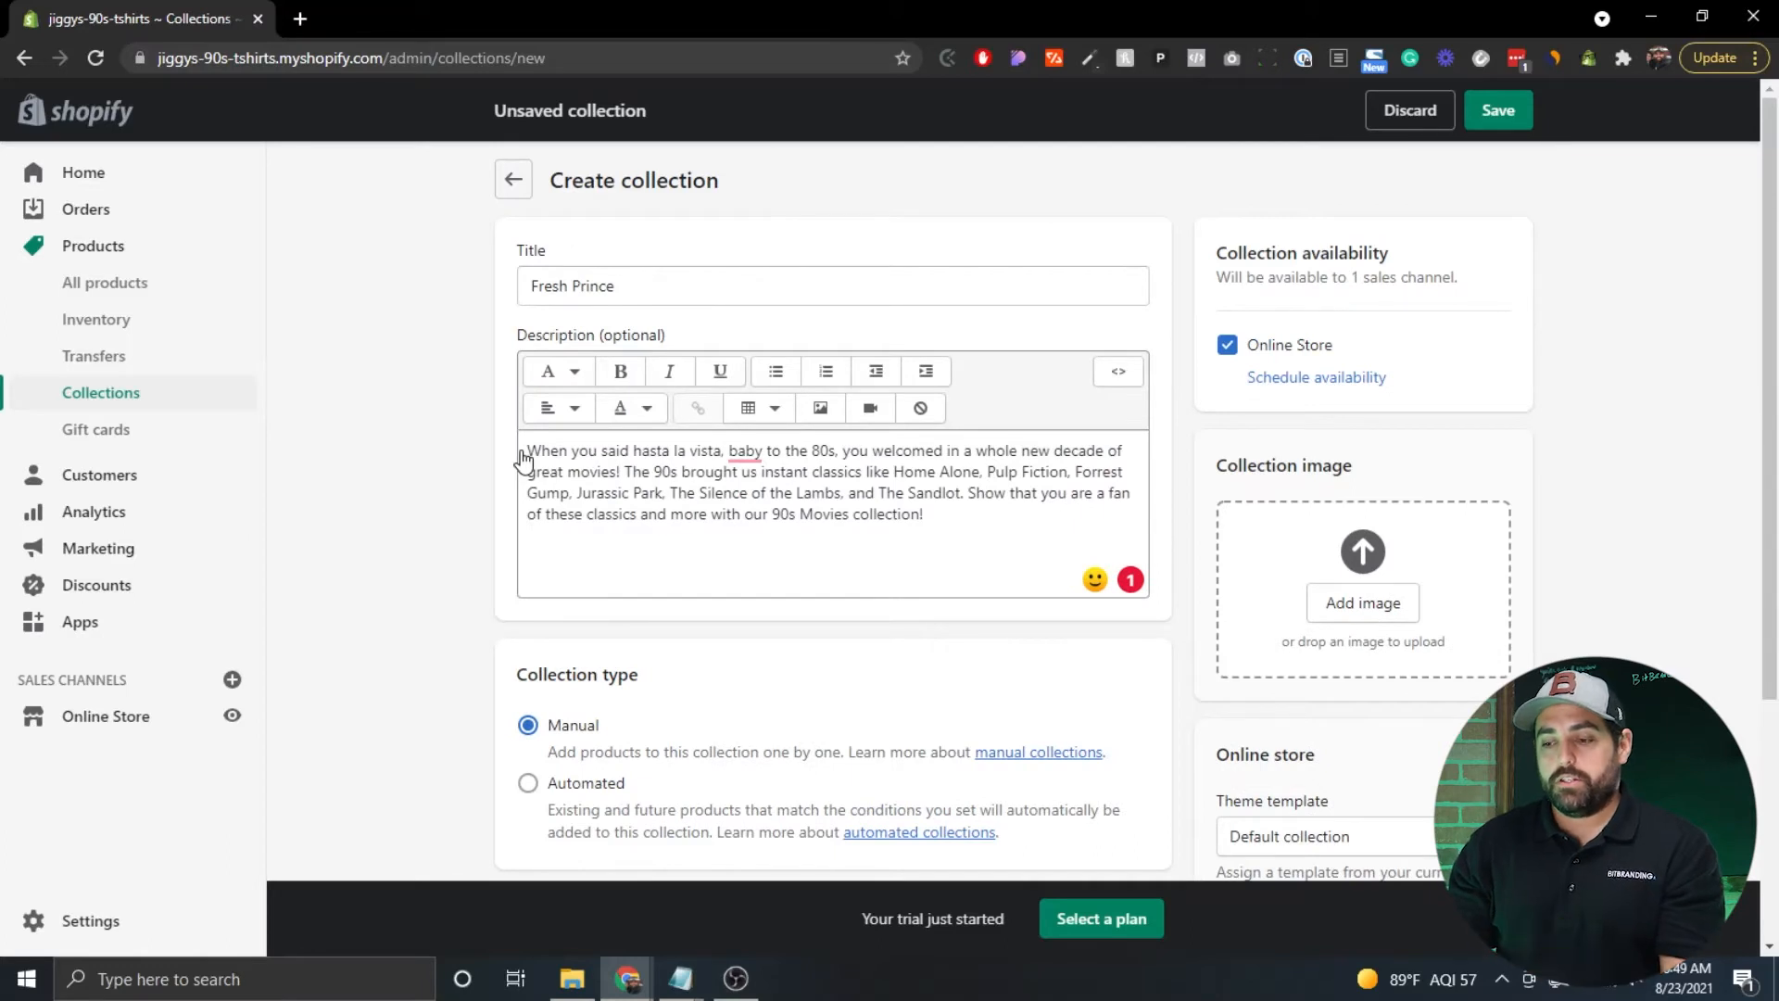
pyautogui.scroll(-4, 524, 459)
pyautogui.hotkey('ctrl', 's')
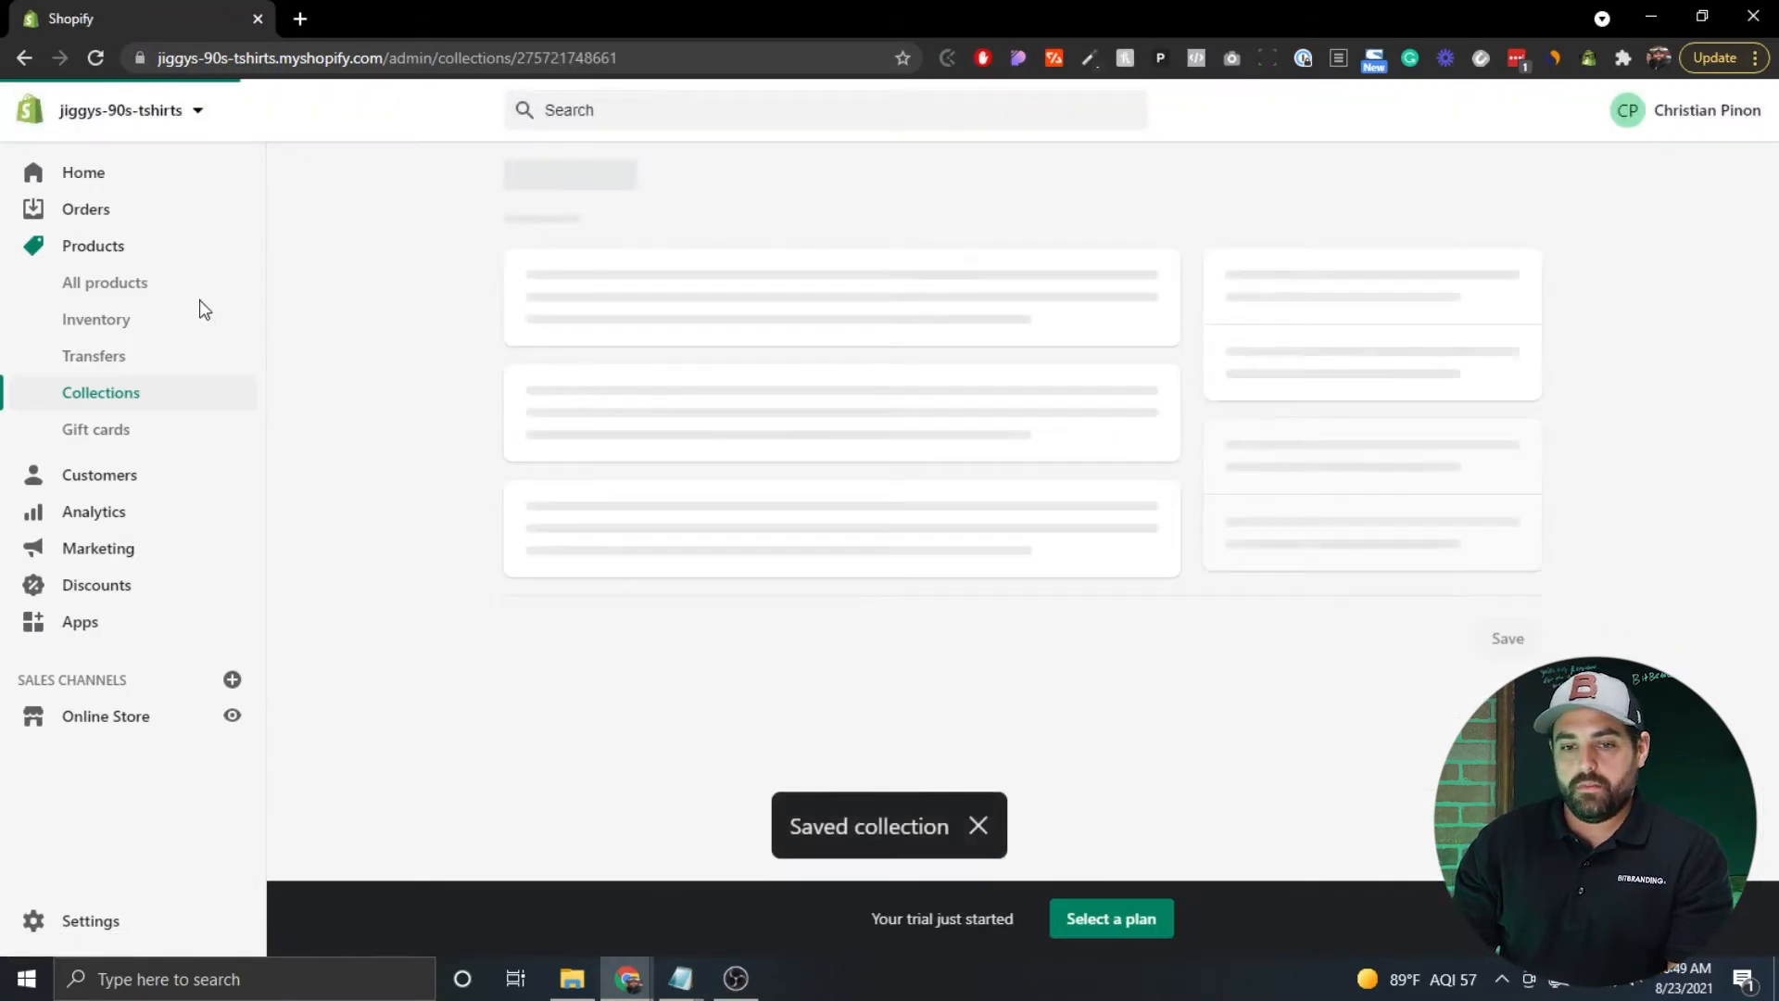
# Add the Fresh Prince 90s T-Shirt product to the Fresh Prince collection and save it.
pyautogui.click(92, 289)
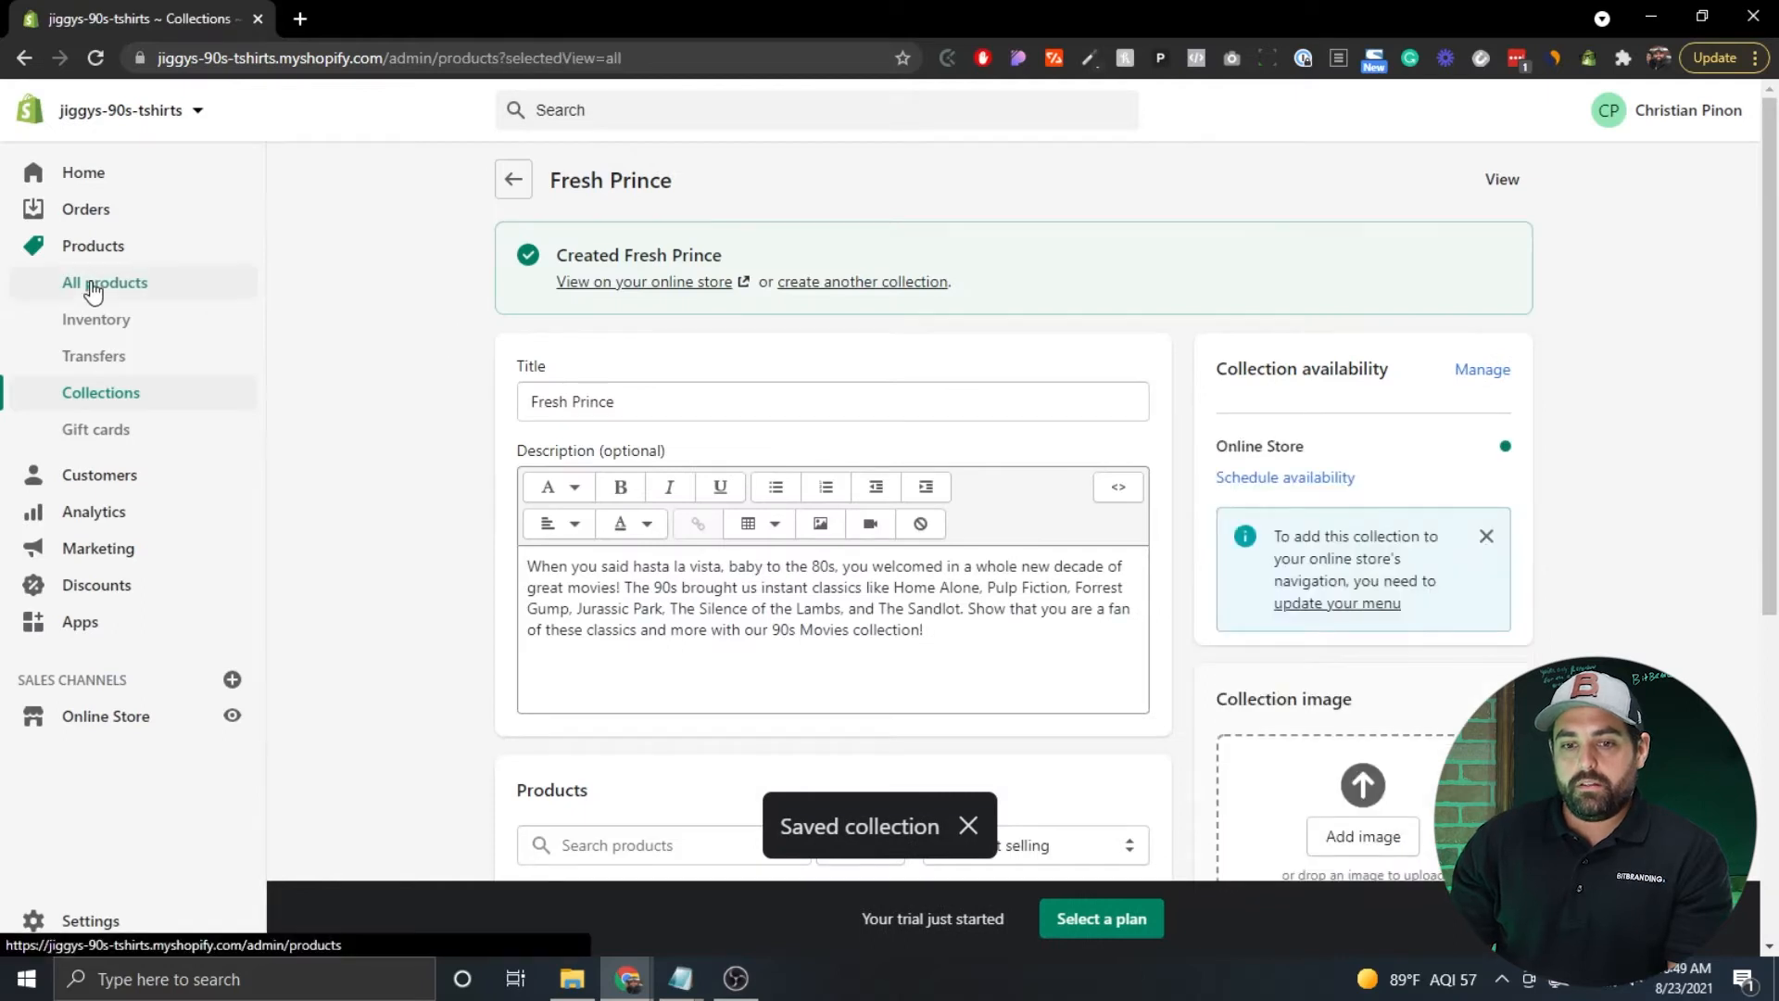
pyautogui.click(542, 468)
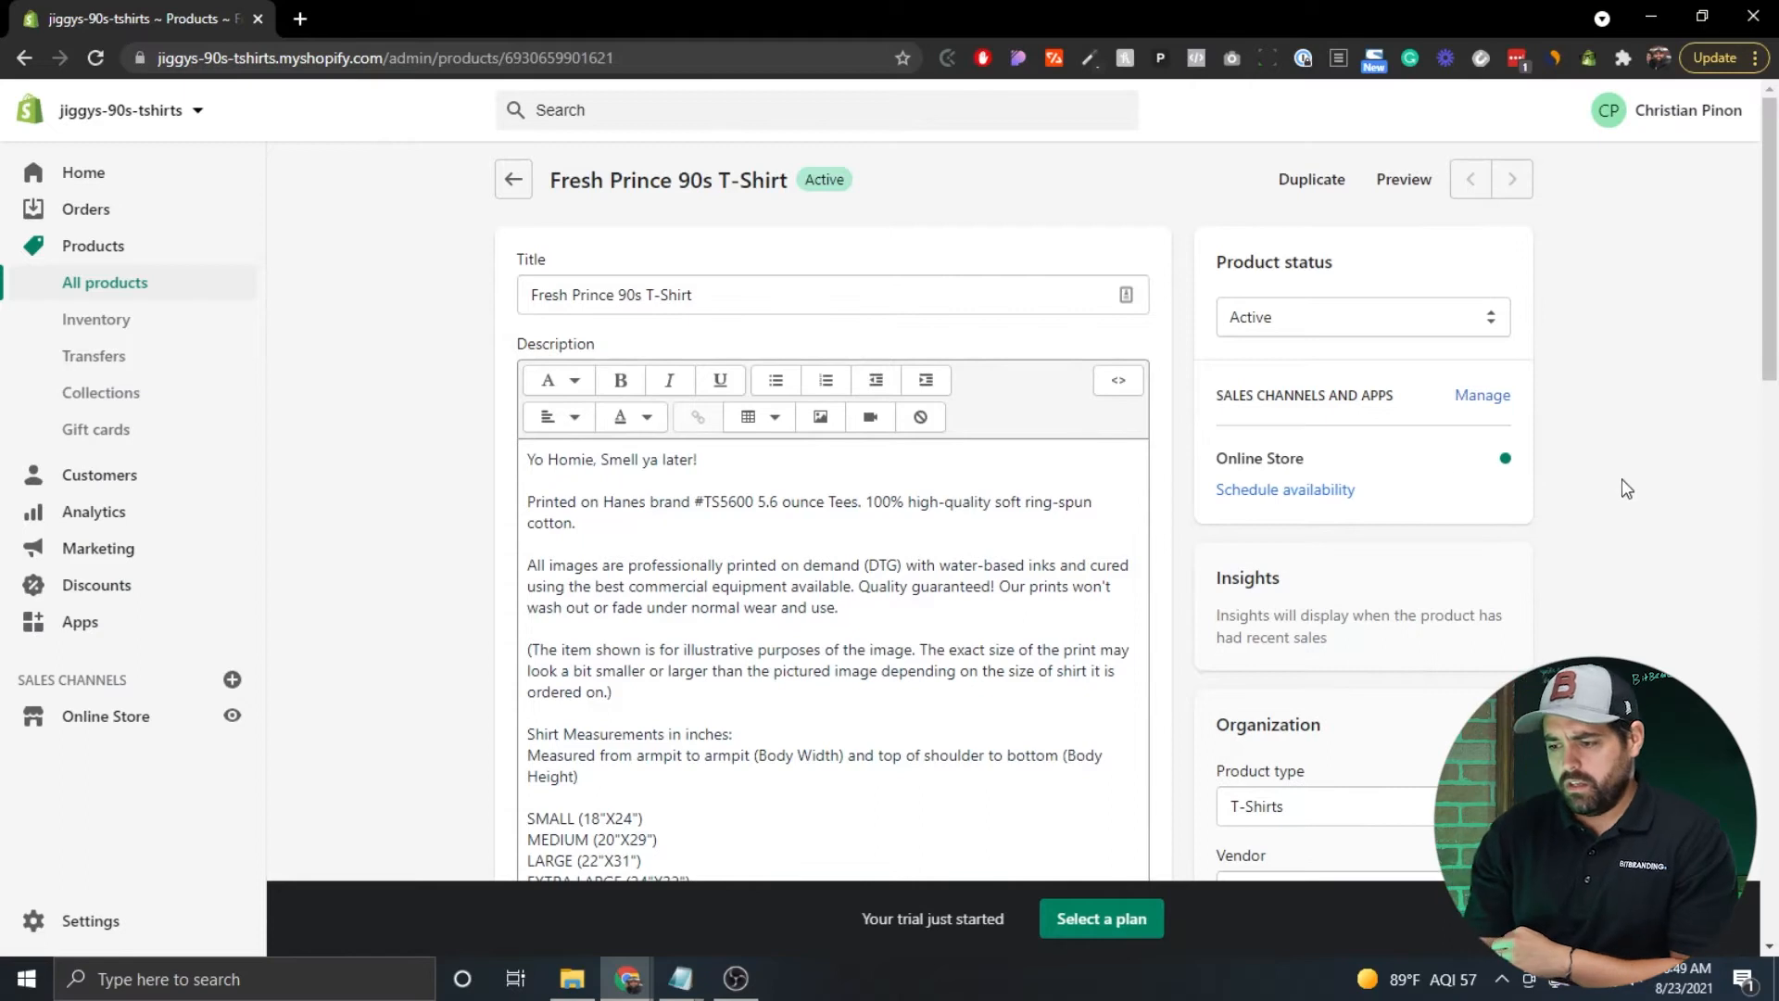
pyautogui.scroll(-3, 1621, 487)
pyautogui.scroll(-3, 1622, 478)
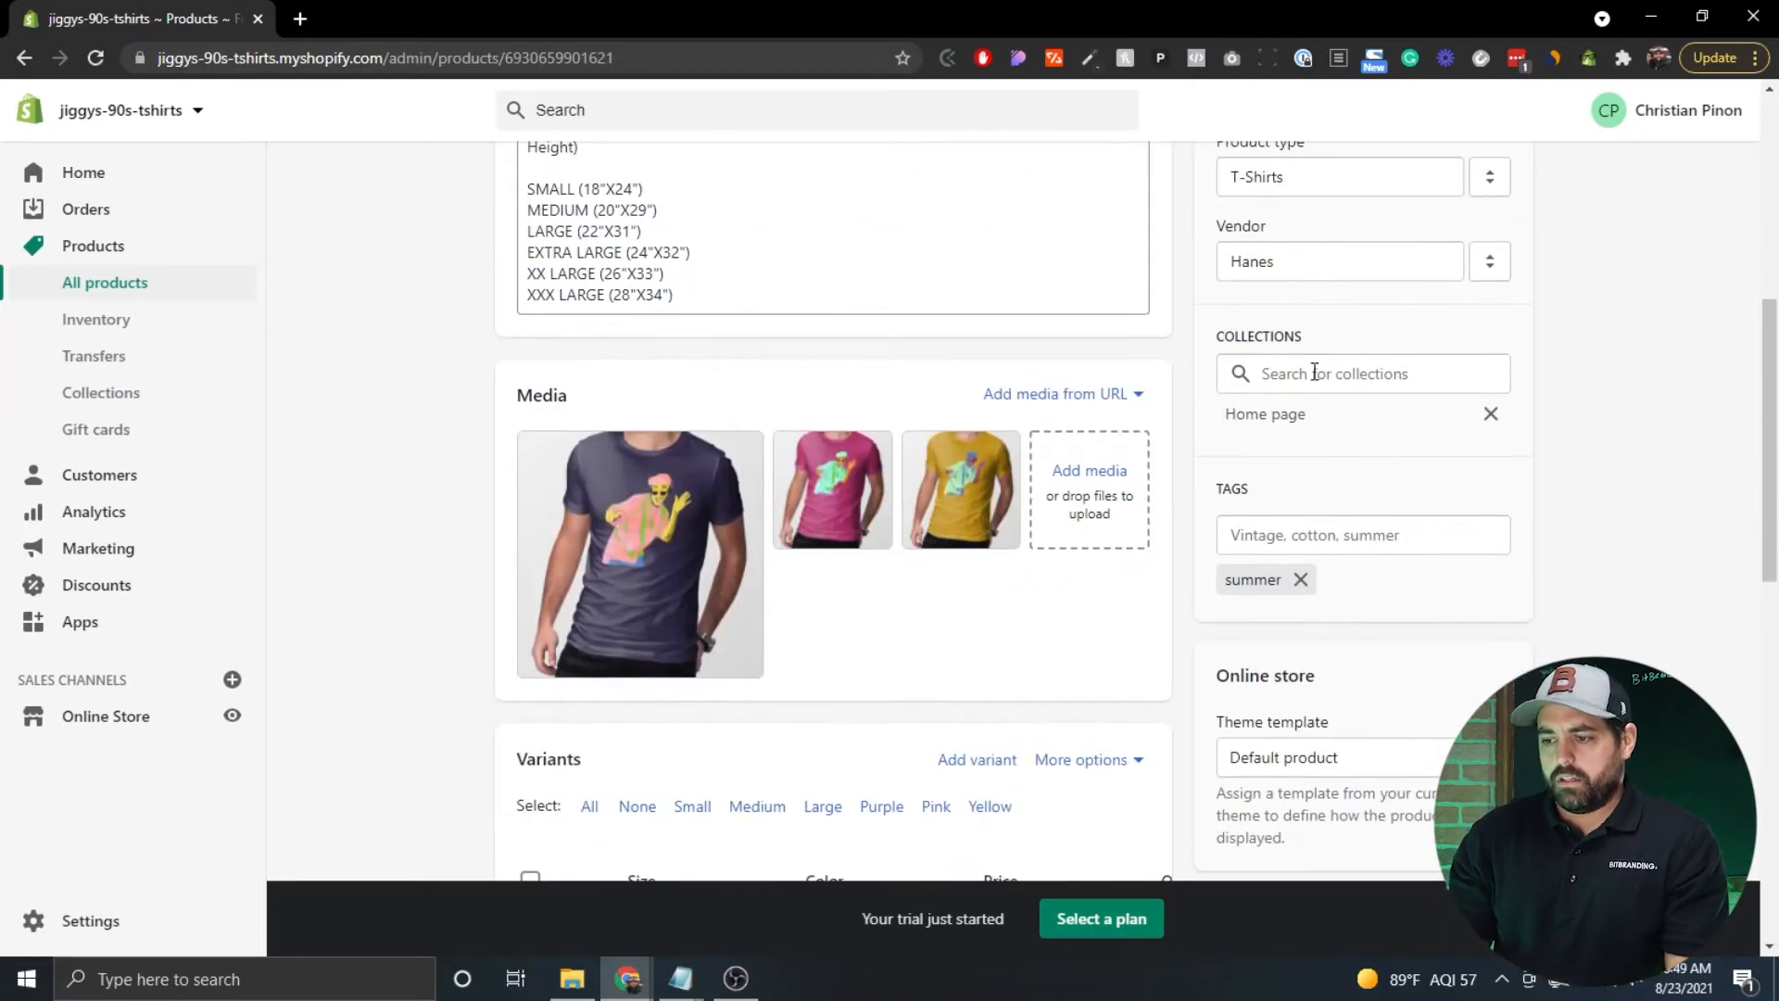
pyautogui.click(1315, 372)
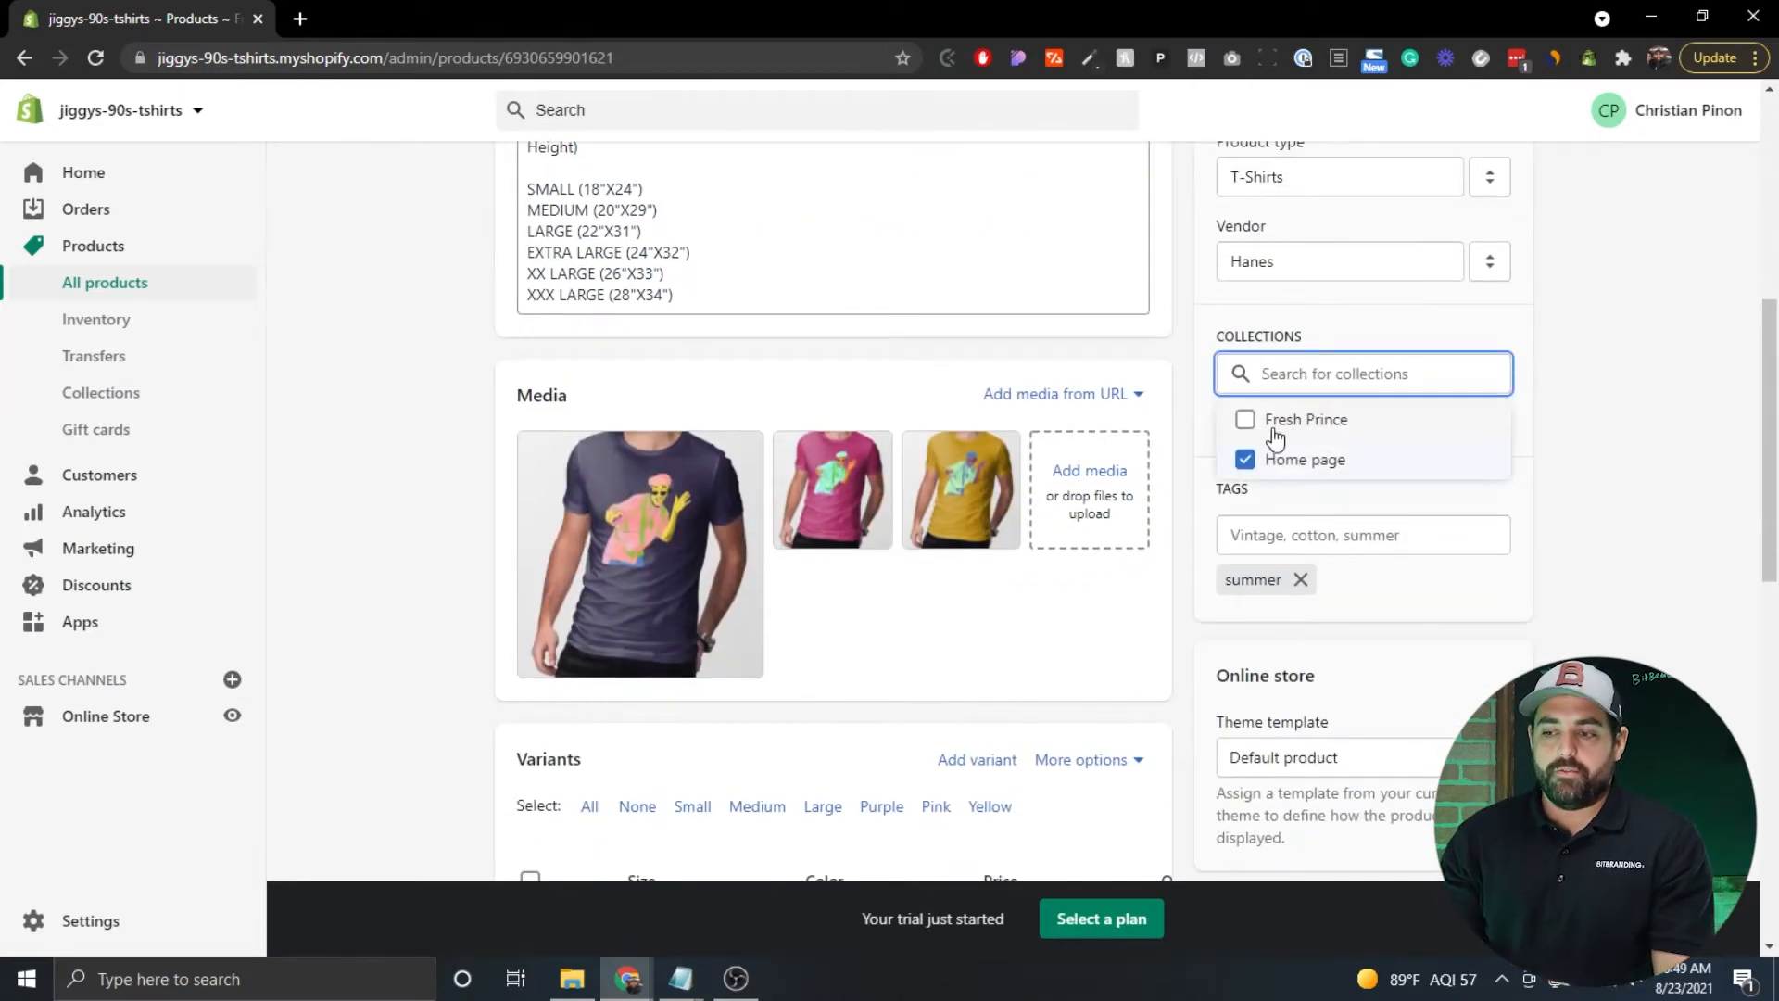
pyautogui.click(1247, 421)
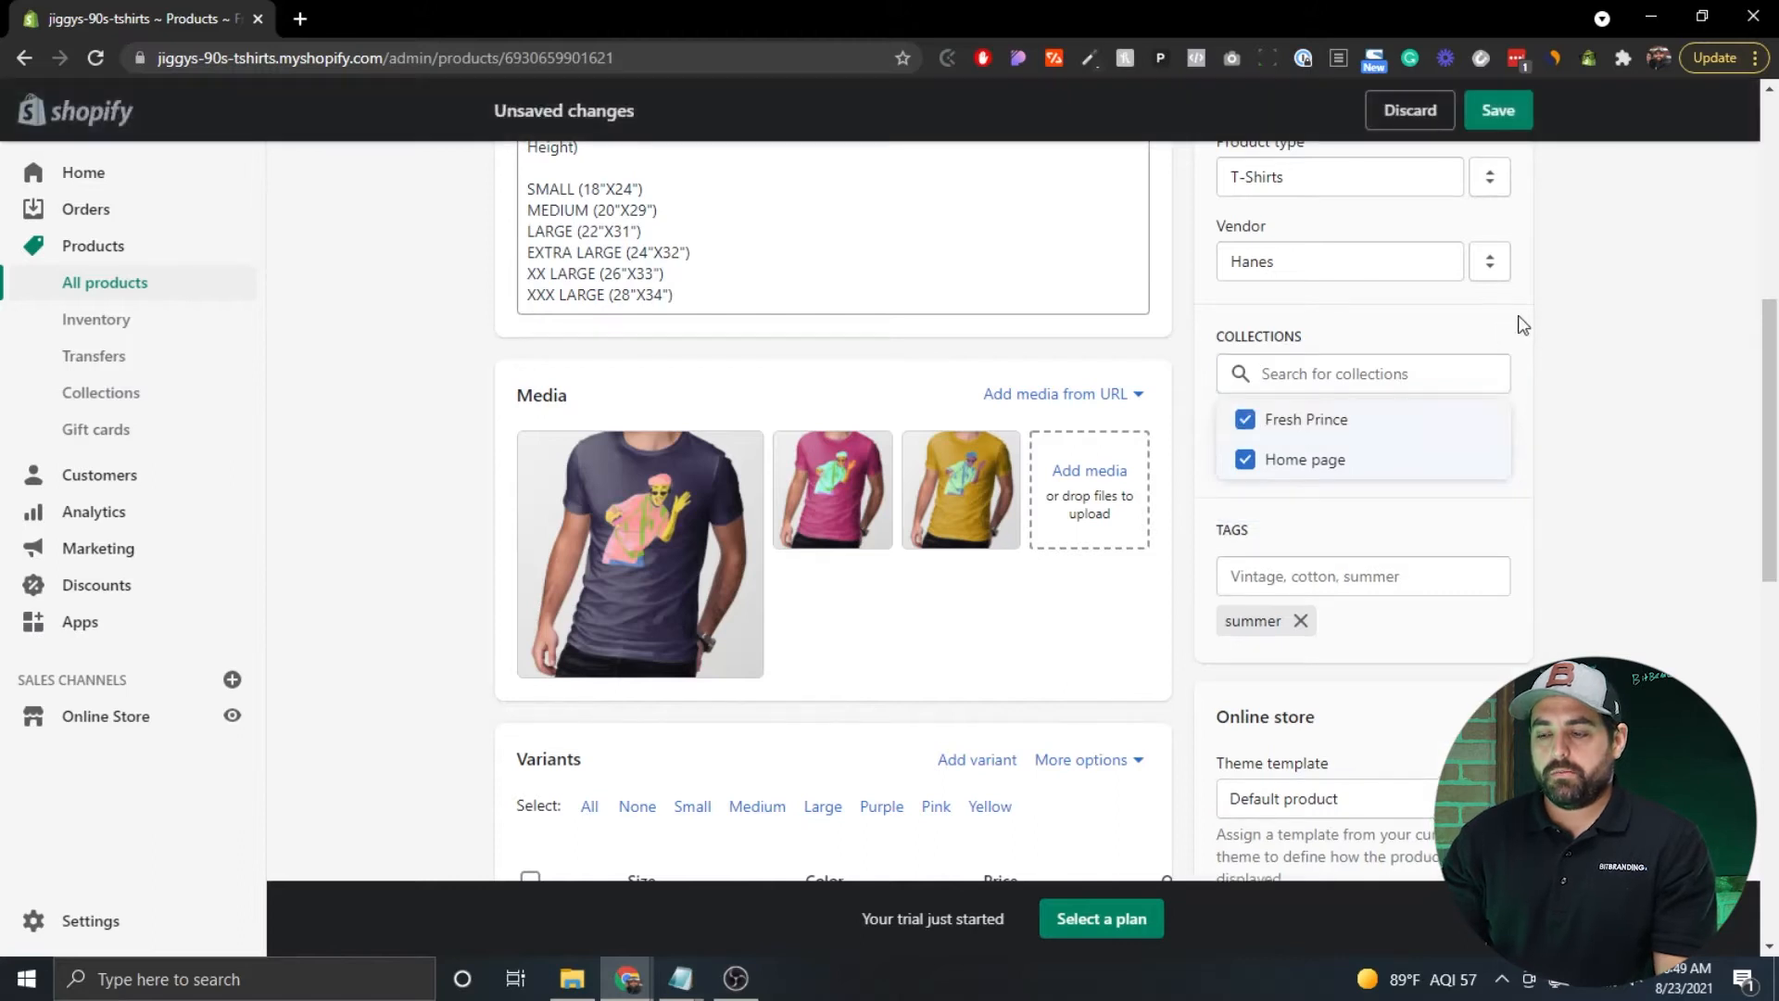
pyautogui.click(1495, 112)
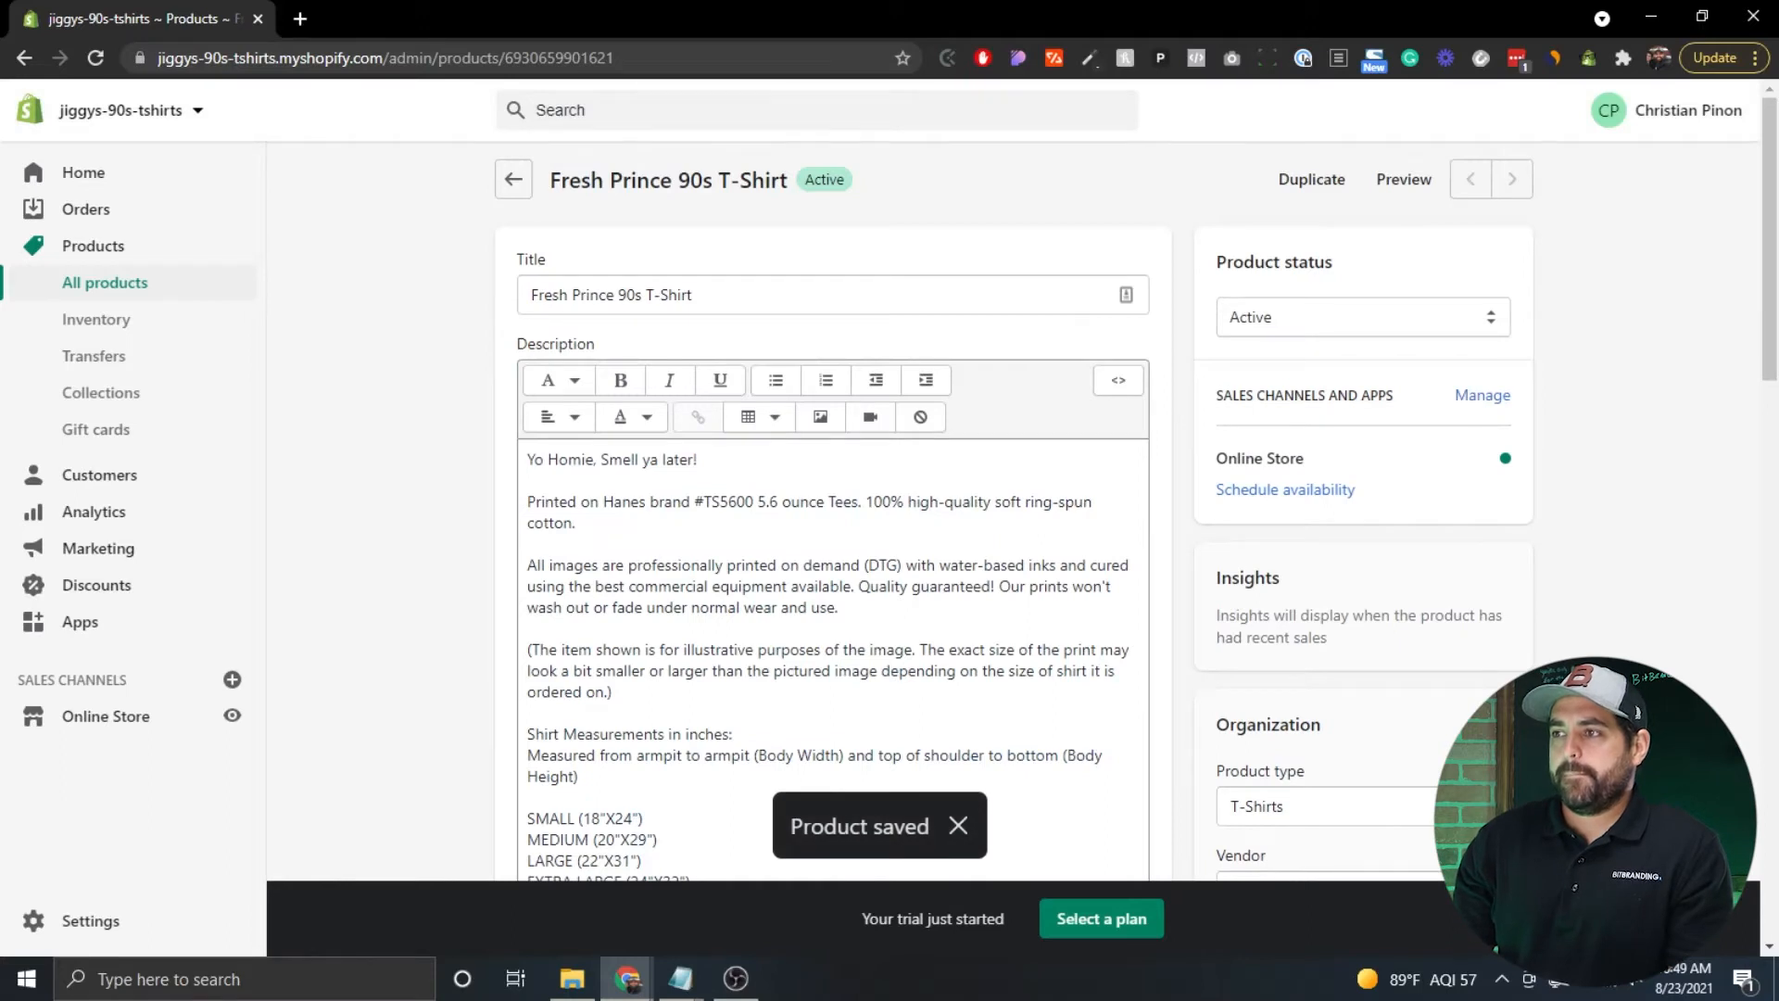
# Add a draft product 'Fresh Prince 90s Tshirt 2' from the products list, then go to Online Store.
pyautogui.click(103, 298)
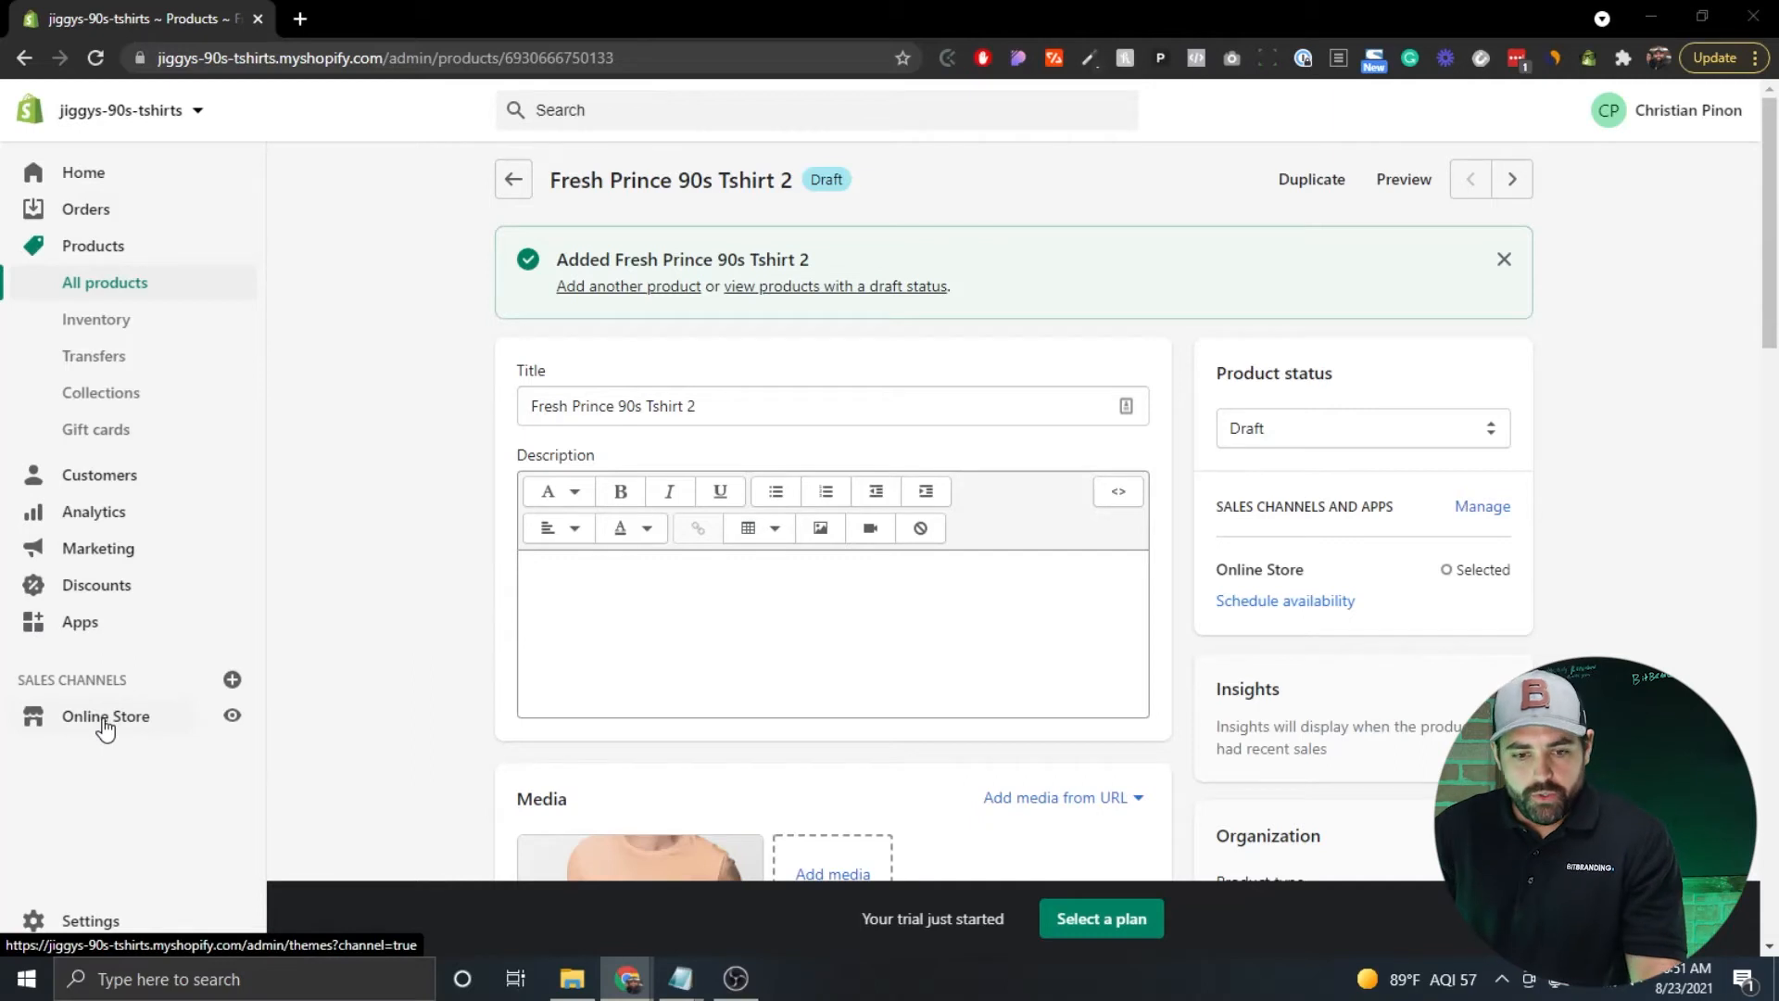
pyautogui.click(104, 721)
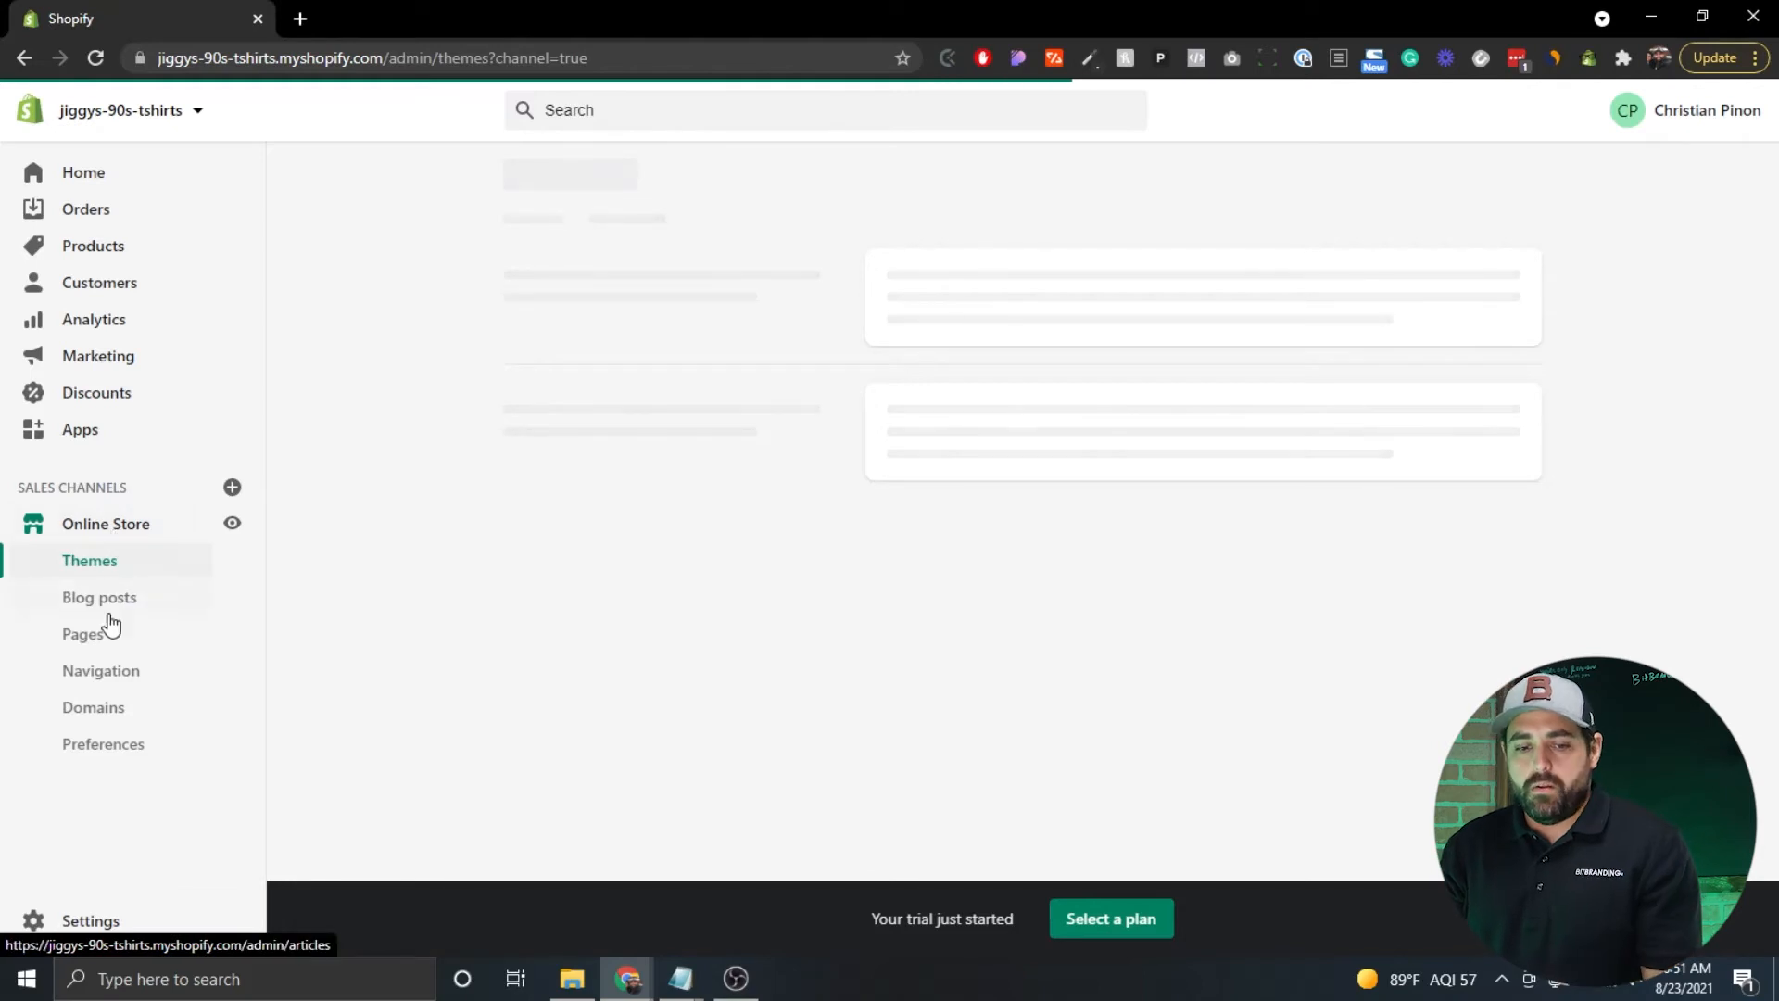
# Add a new store page and give it the title 'About'.
pyautogui.click(84, 648)
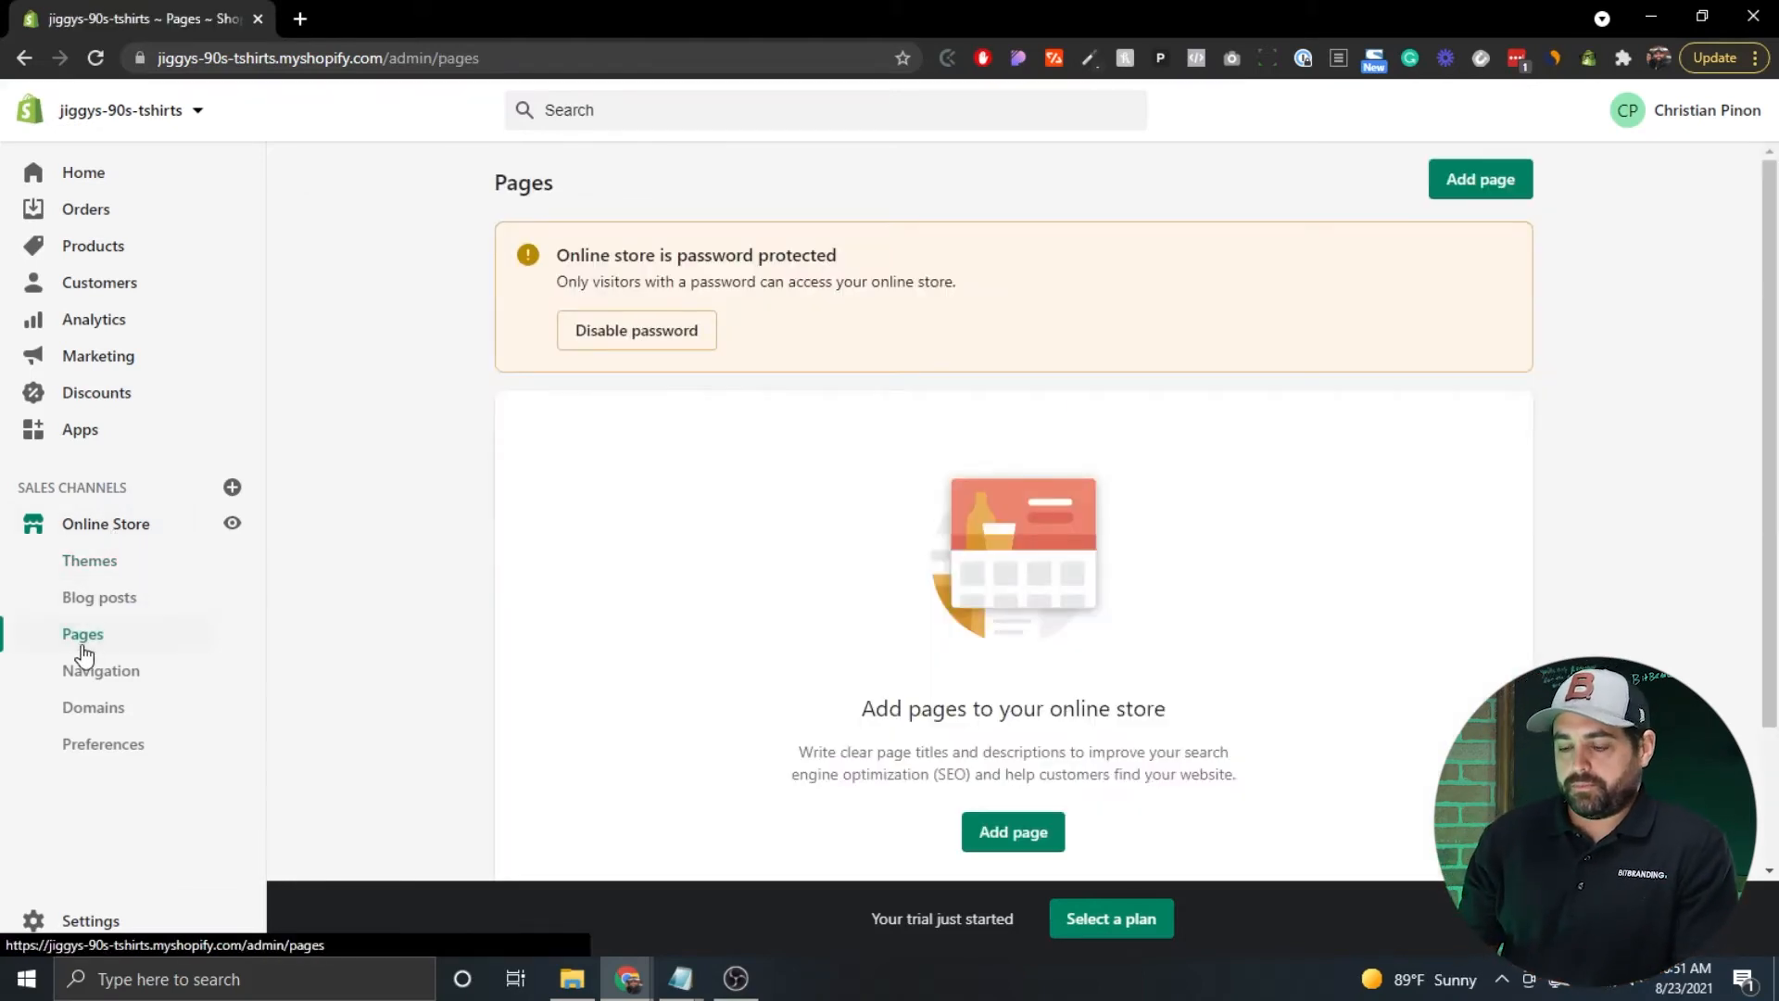
pyautogui.click(1488, 188)
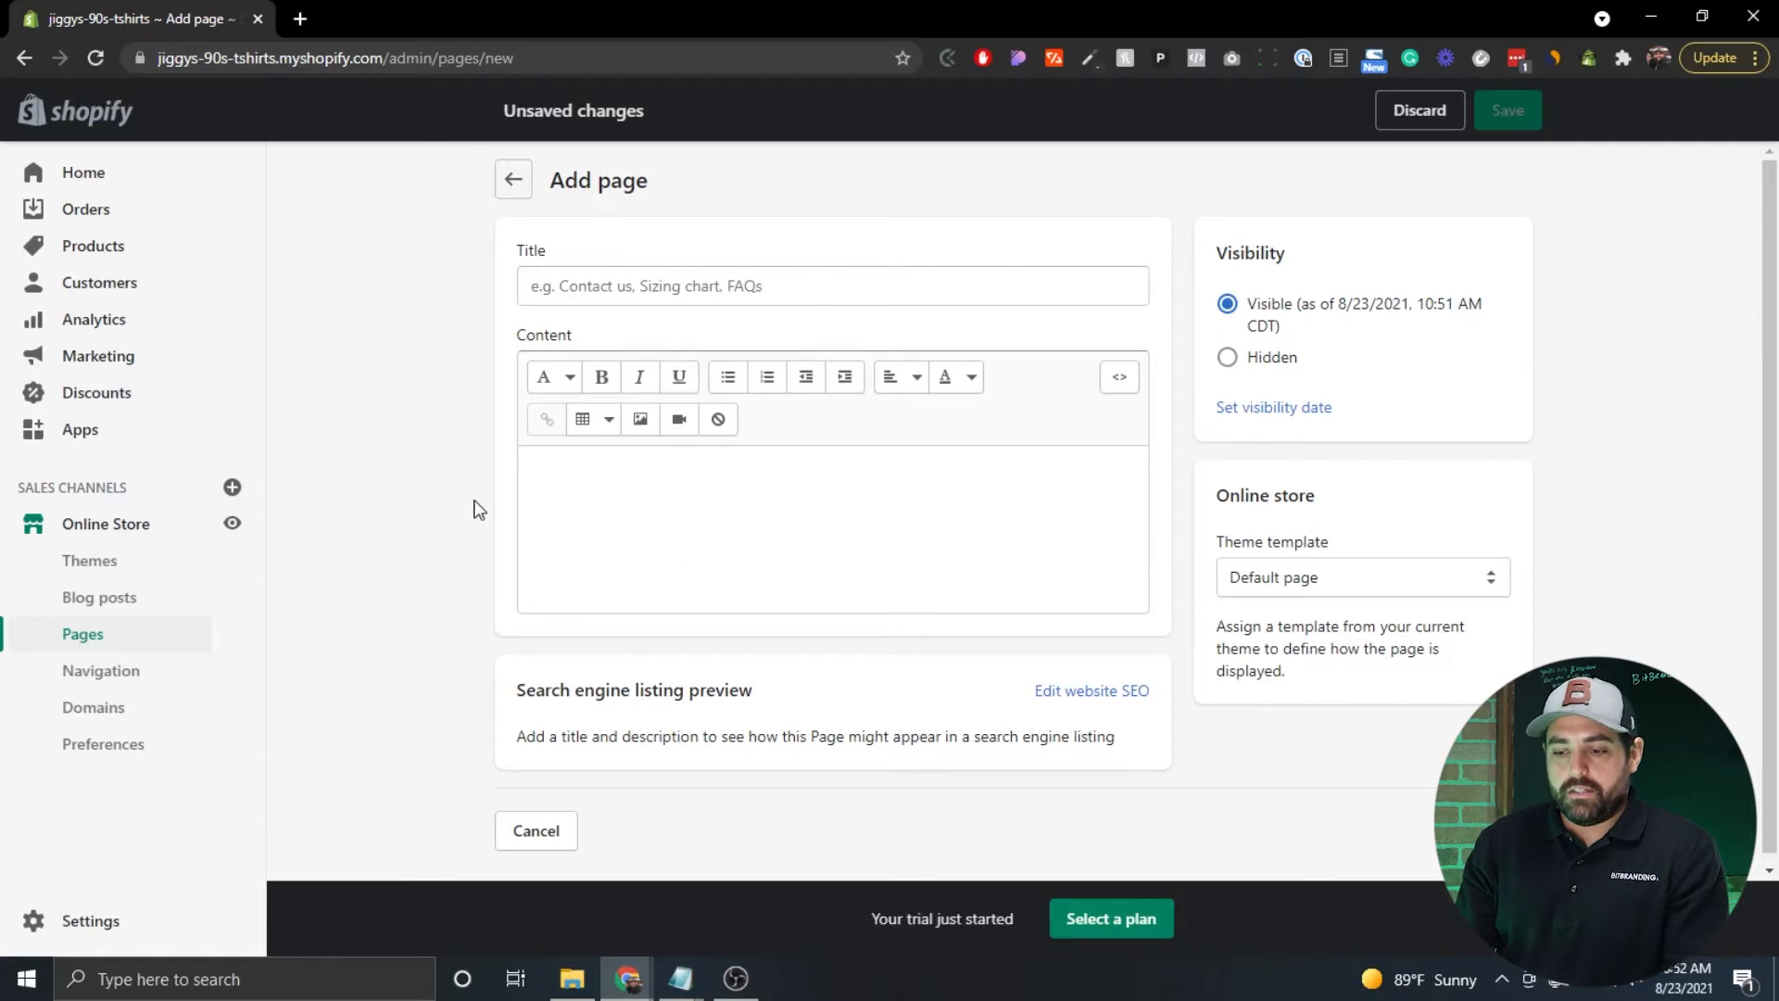
pyautogui.scroll(-1, 425, 493)
pyautogui.scroll(1, 755, 422)
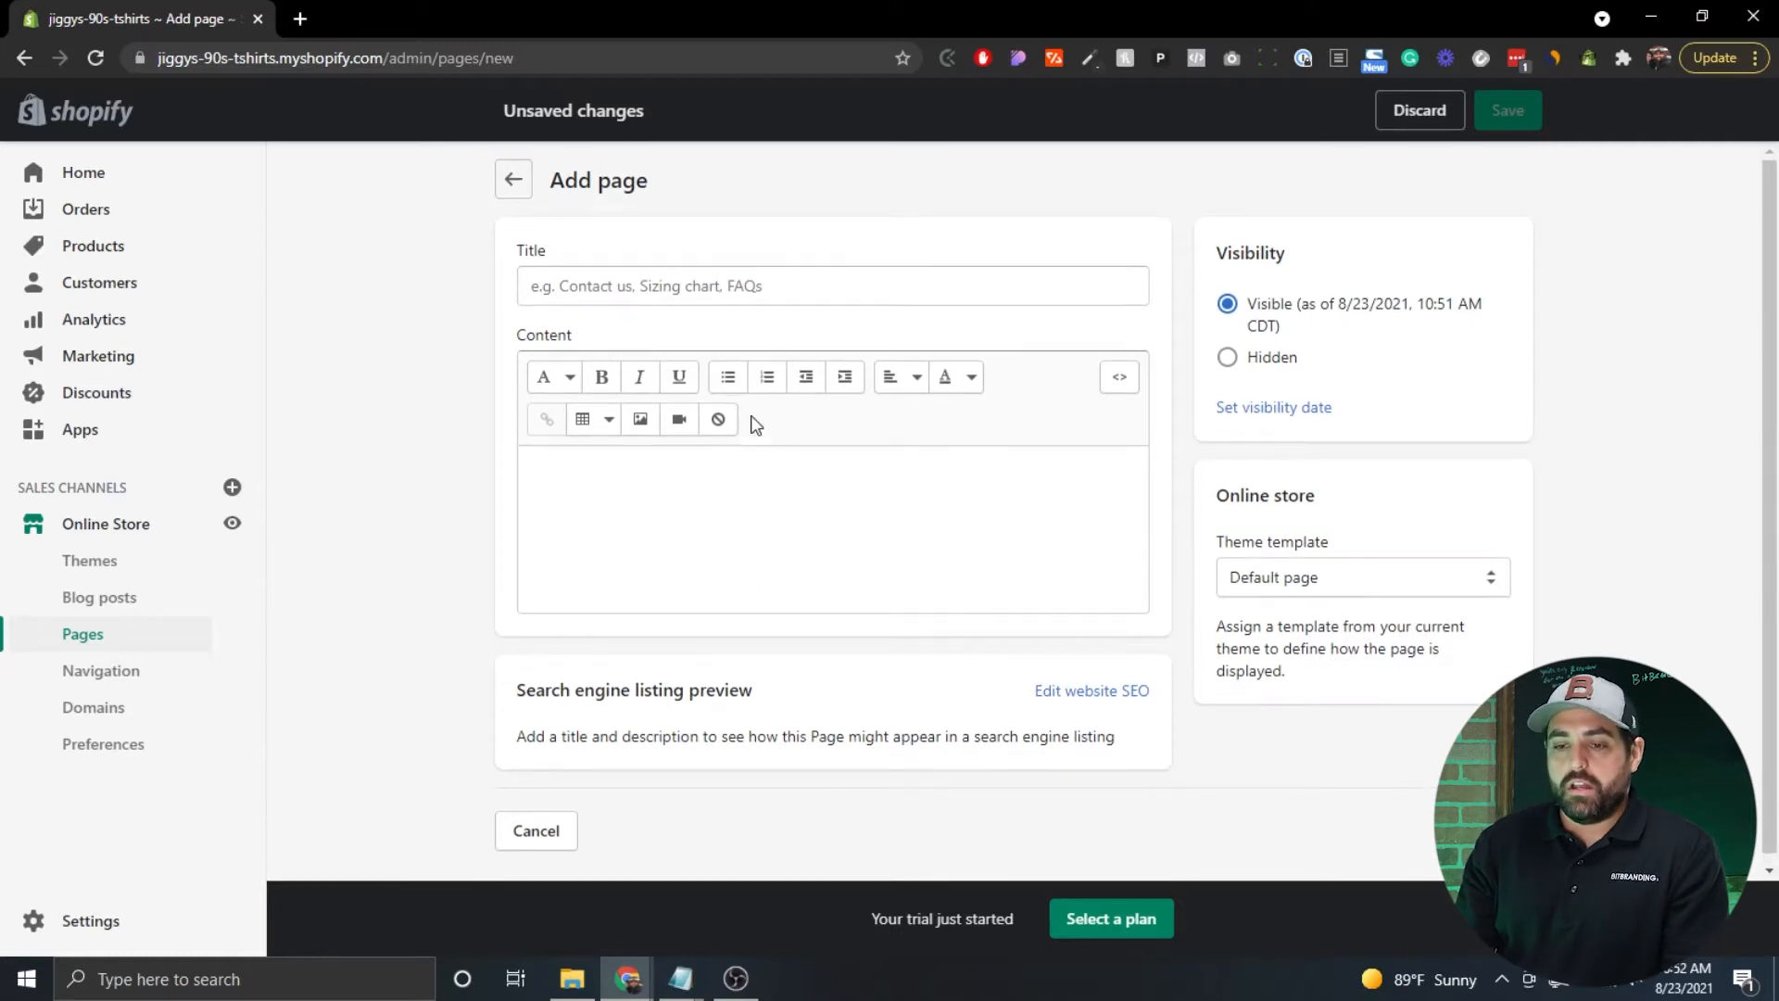
pyautogui.click(622, 296)
pyautogui.write('About')
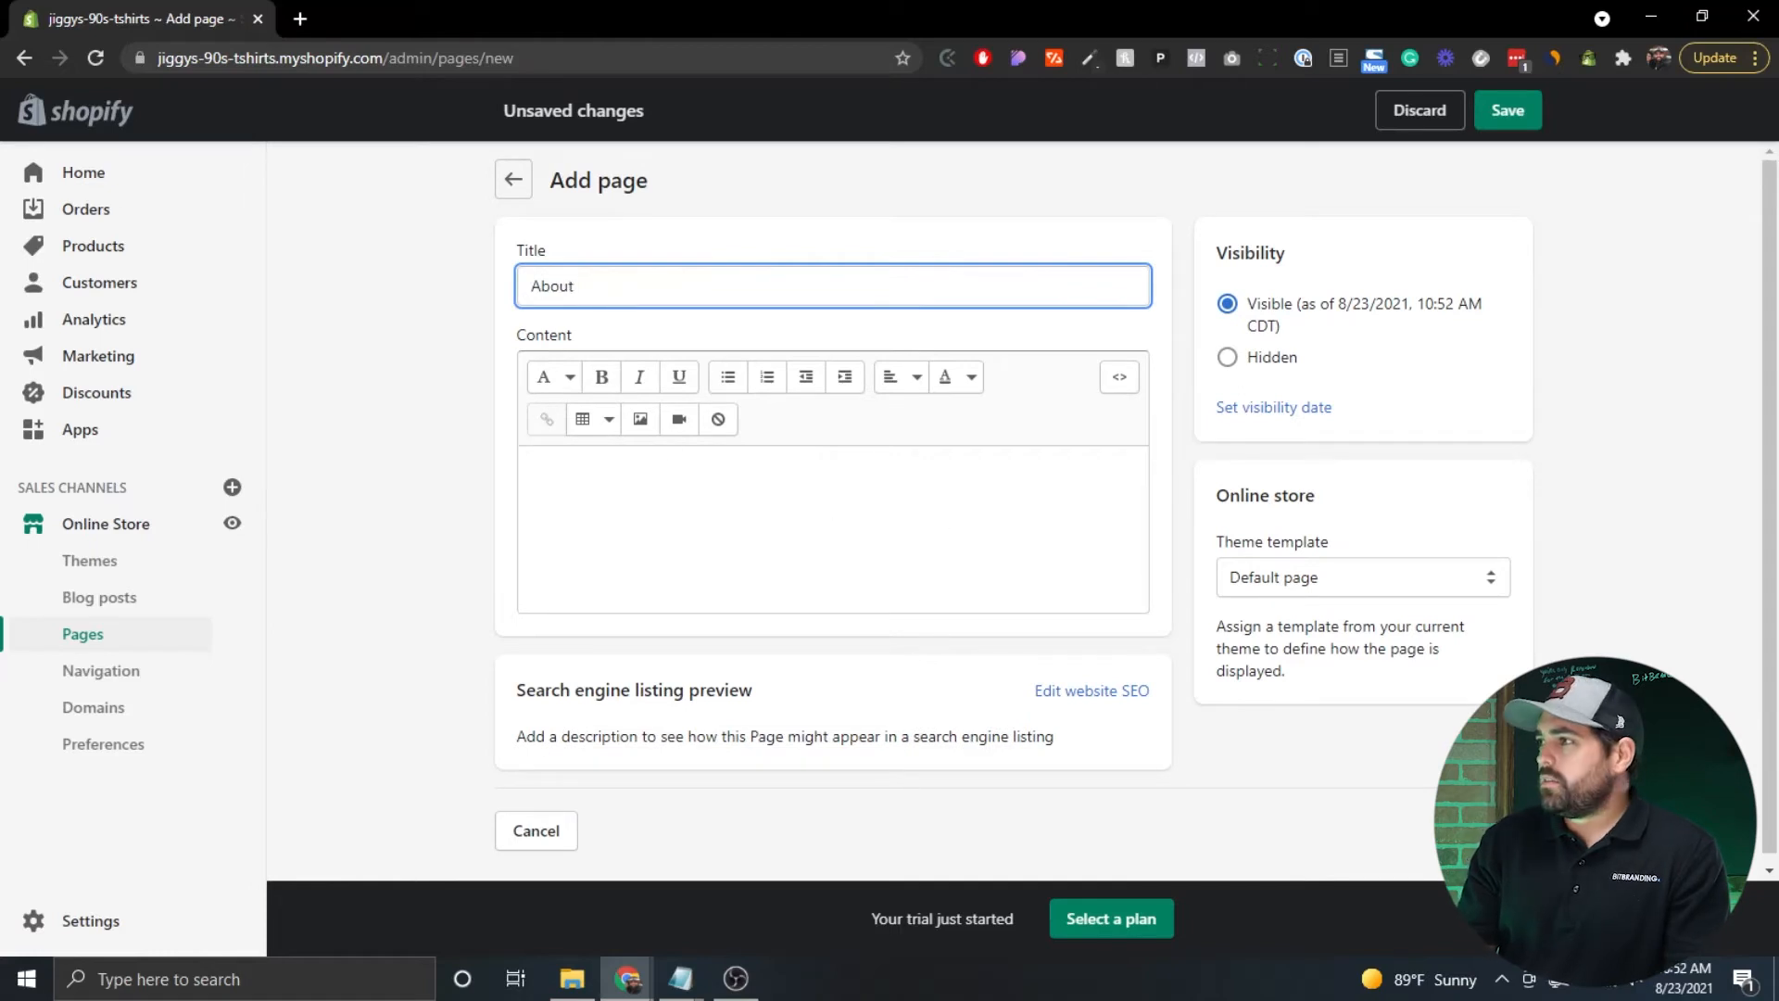
pyautogui.hotkey('alt', 'Tab')
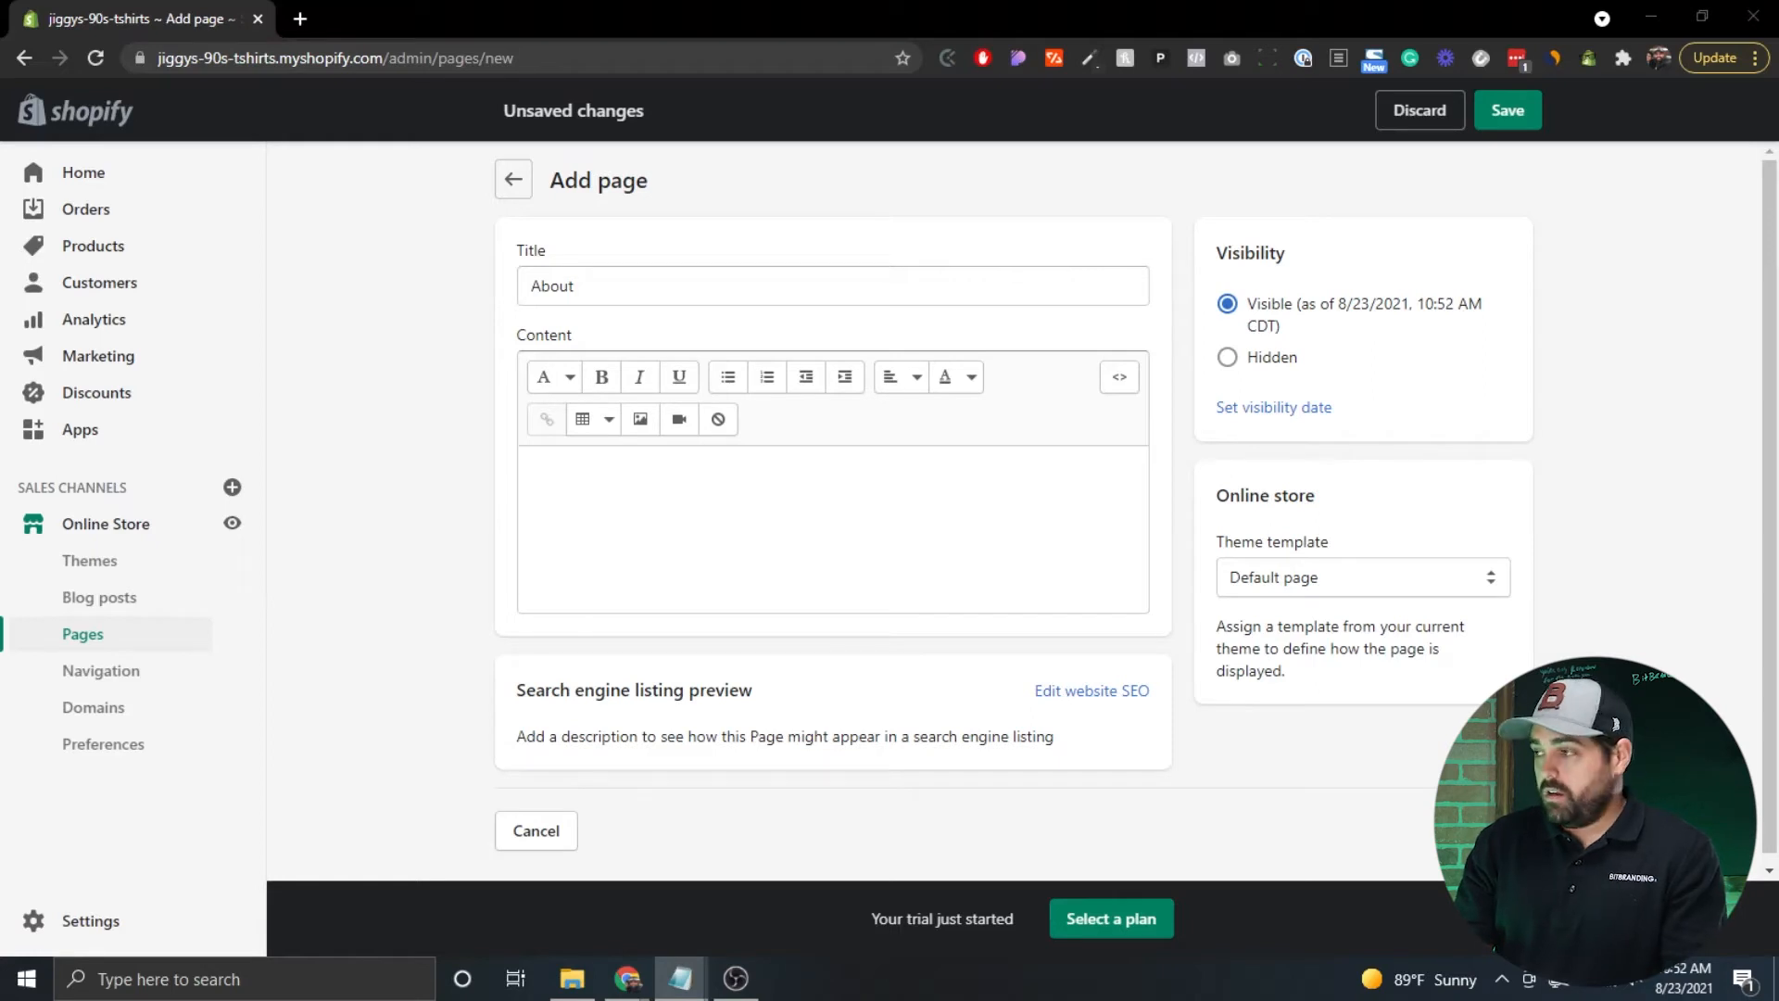
# Paste the prepared 90s nostalgia story into the About page's content.
pyautogui.click(824, 533)
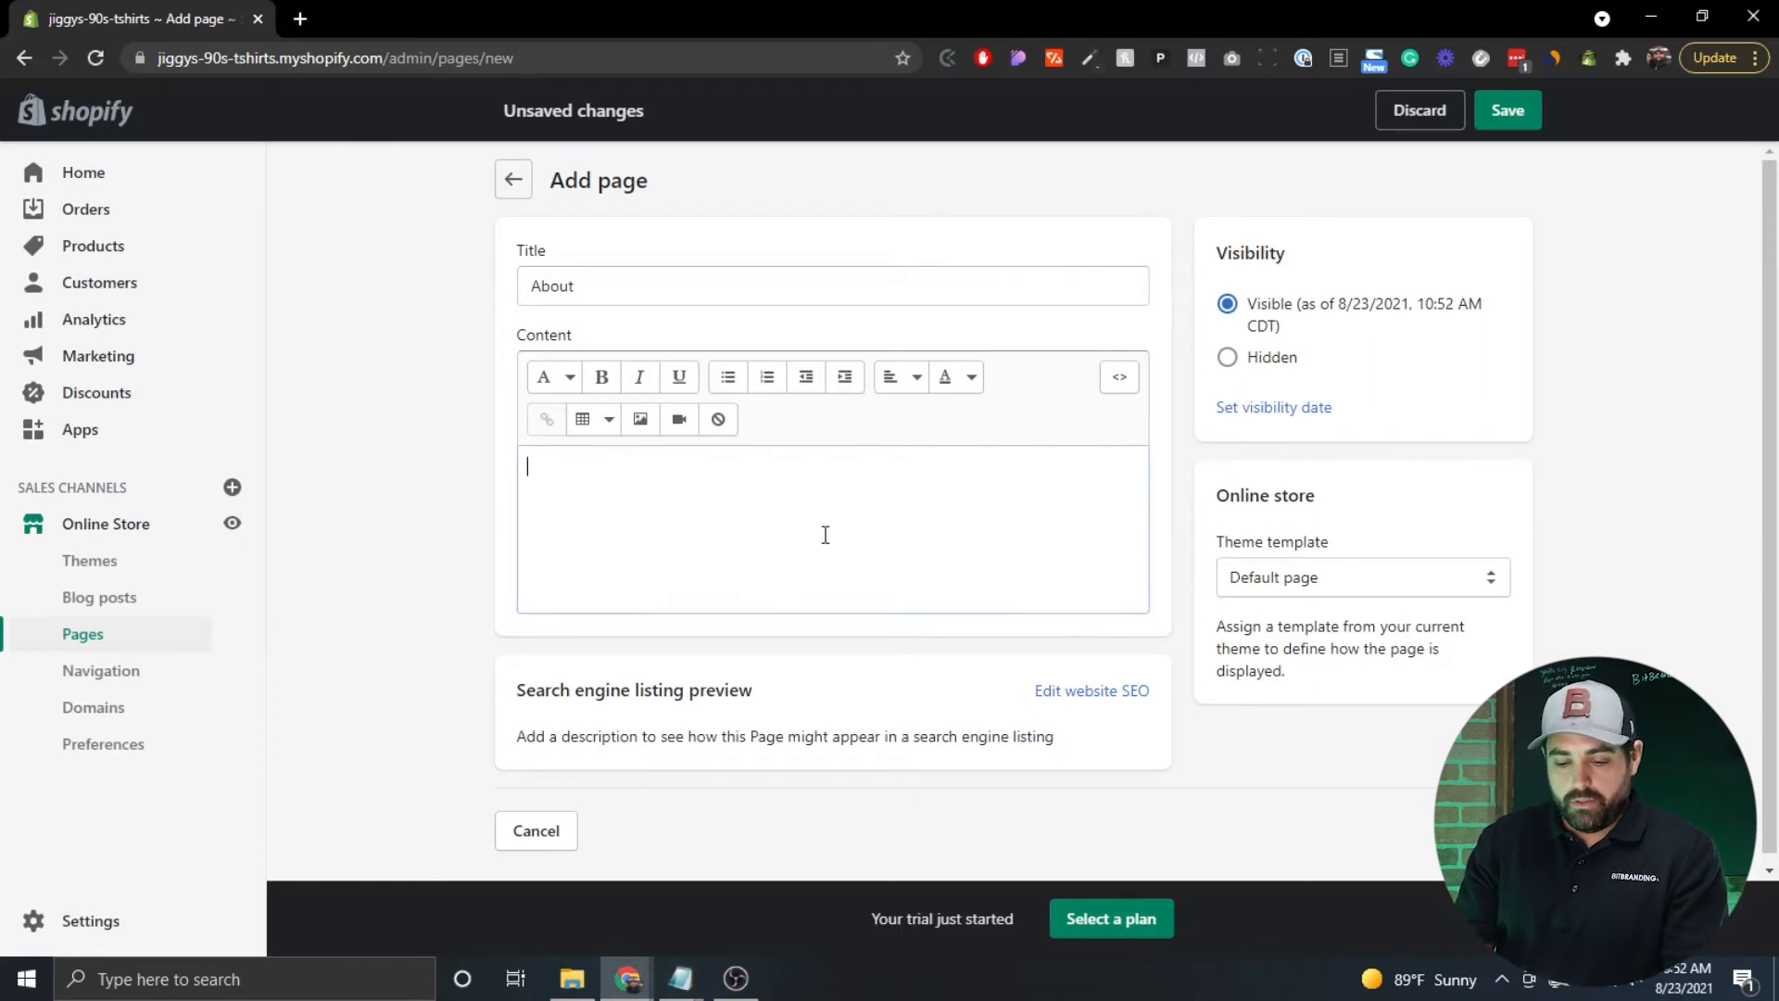
pyautogui.hotkey('ctrl', 'v')
pyautogui.scroll(-5, 664, 712)
pyautogui.scroll(5, 665, 712)
pyautogui.scroll(3, 901, 598)
pyautogui.scroll(5, 901, 597)
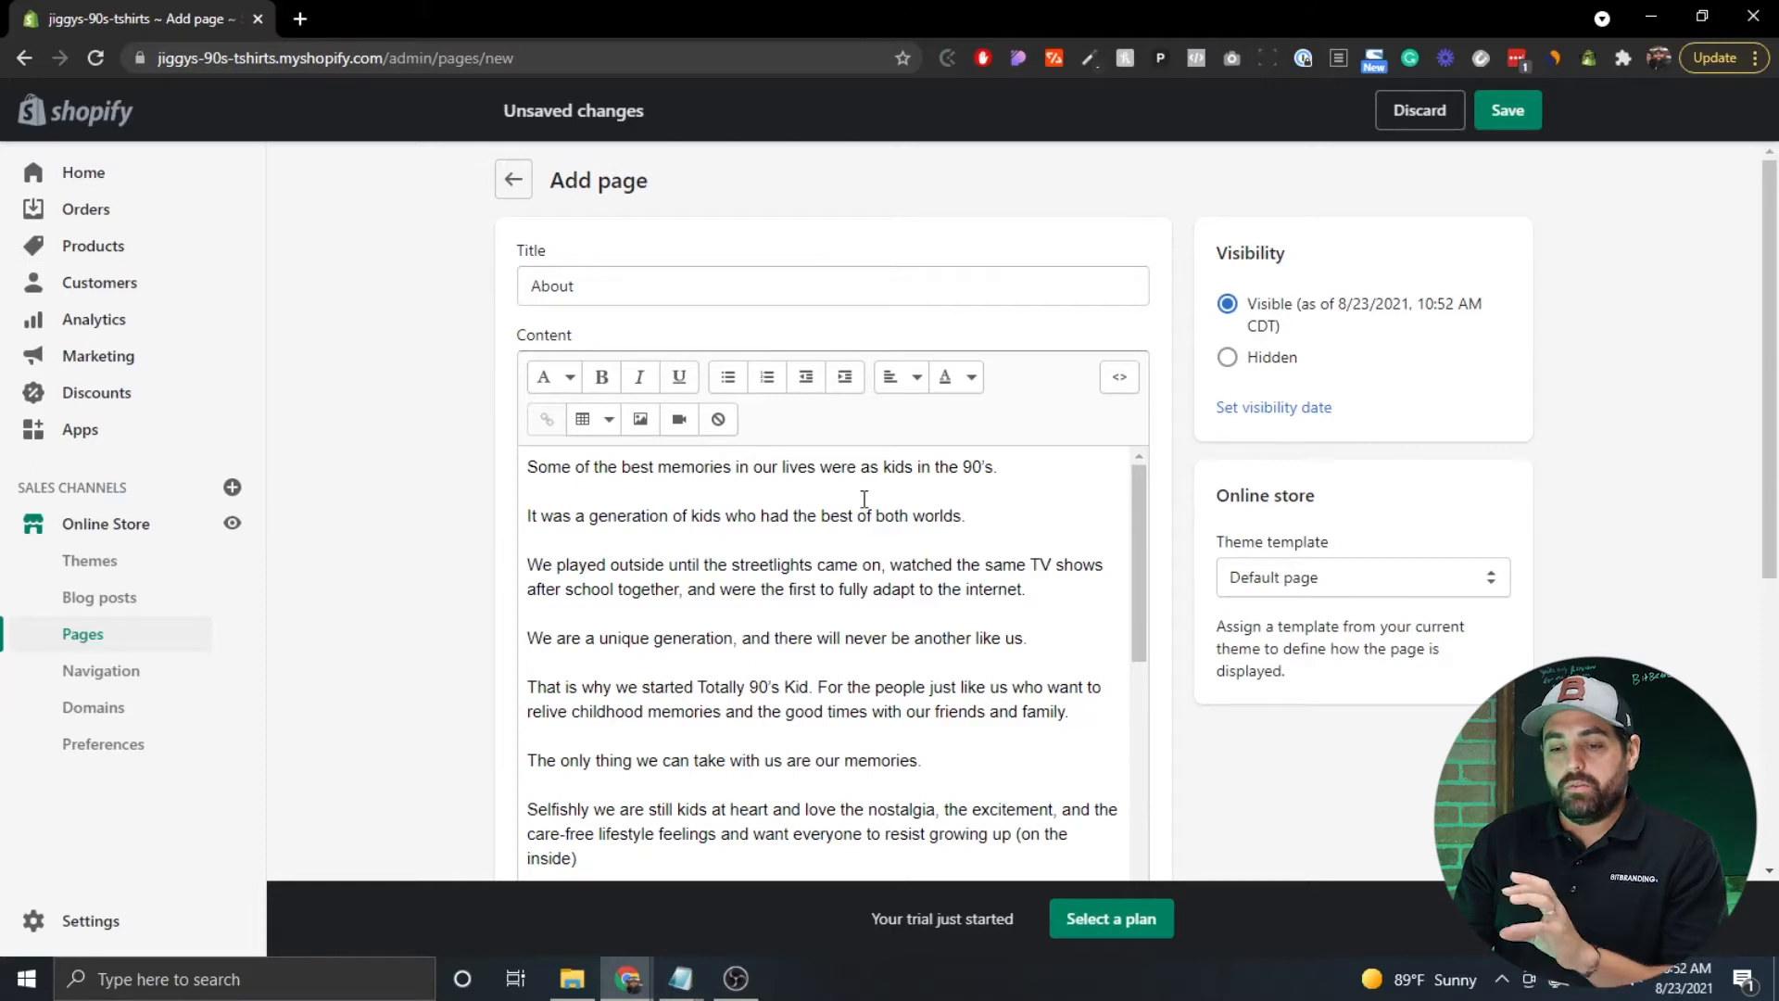
pyautogui.scroll(-10, 863, 499)
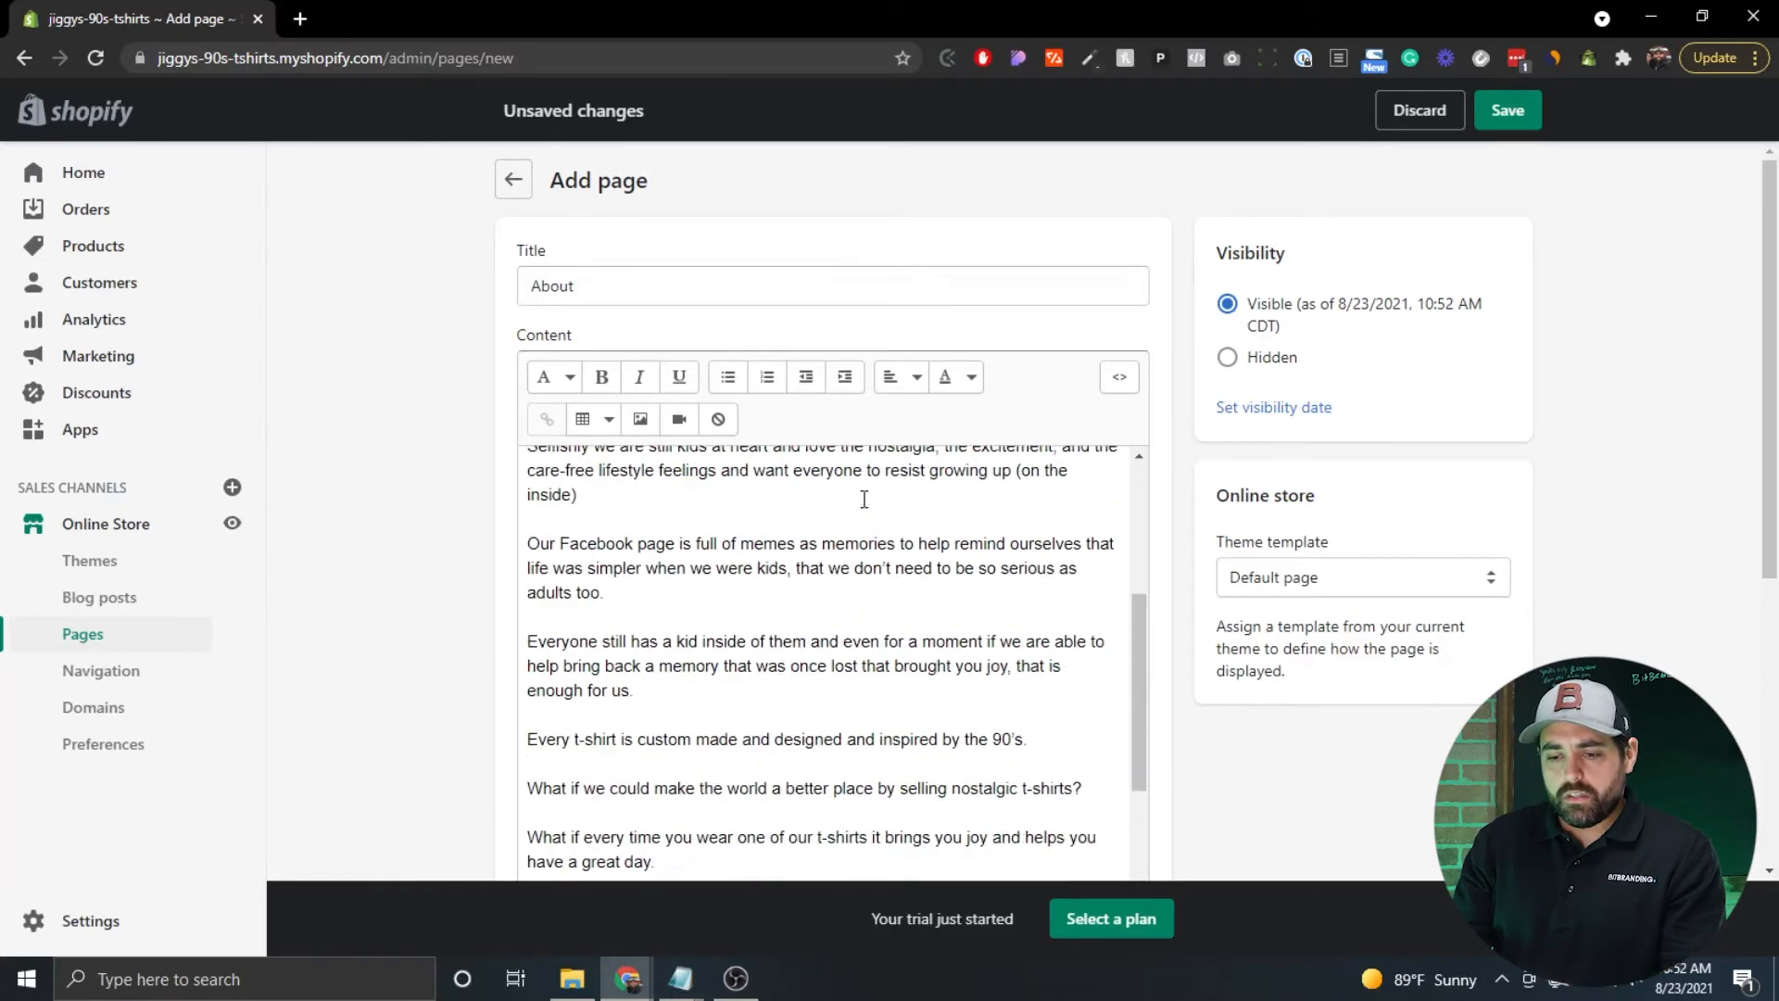
pyautogui.scroll(-1, 1282, 493)
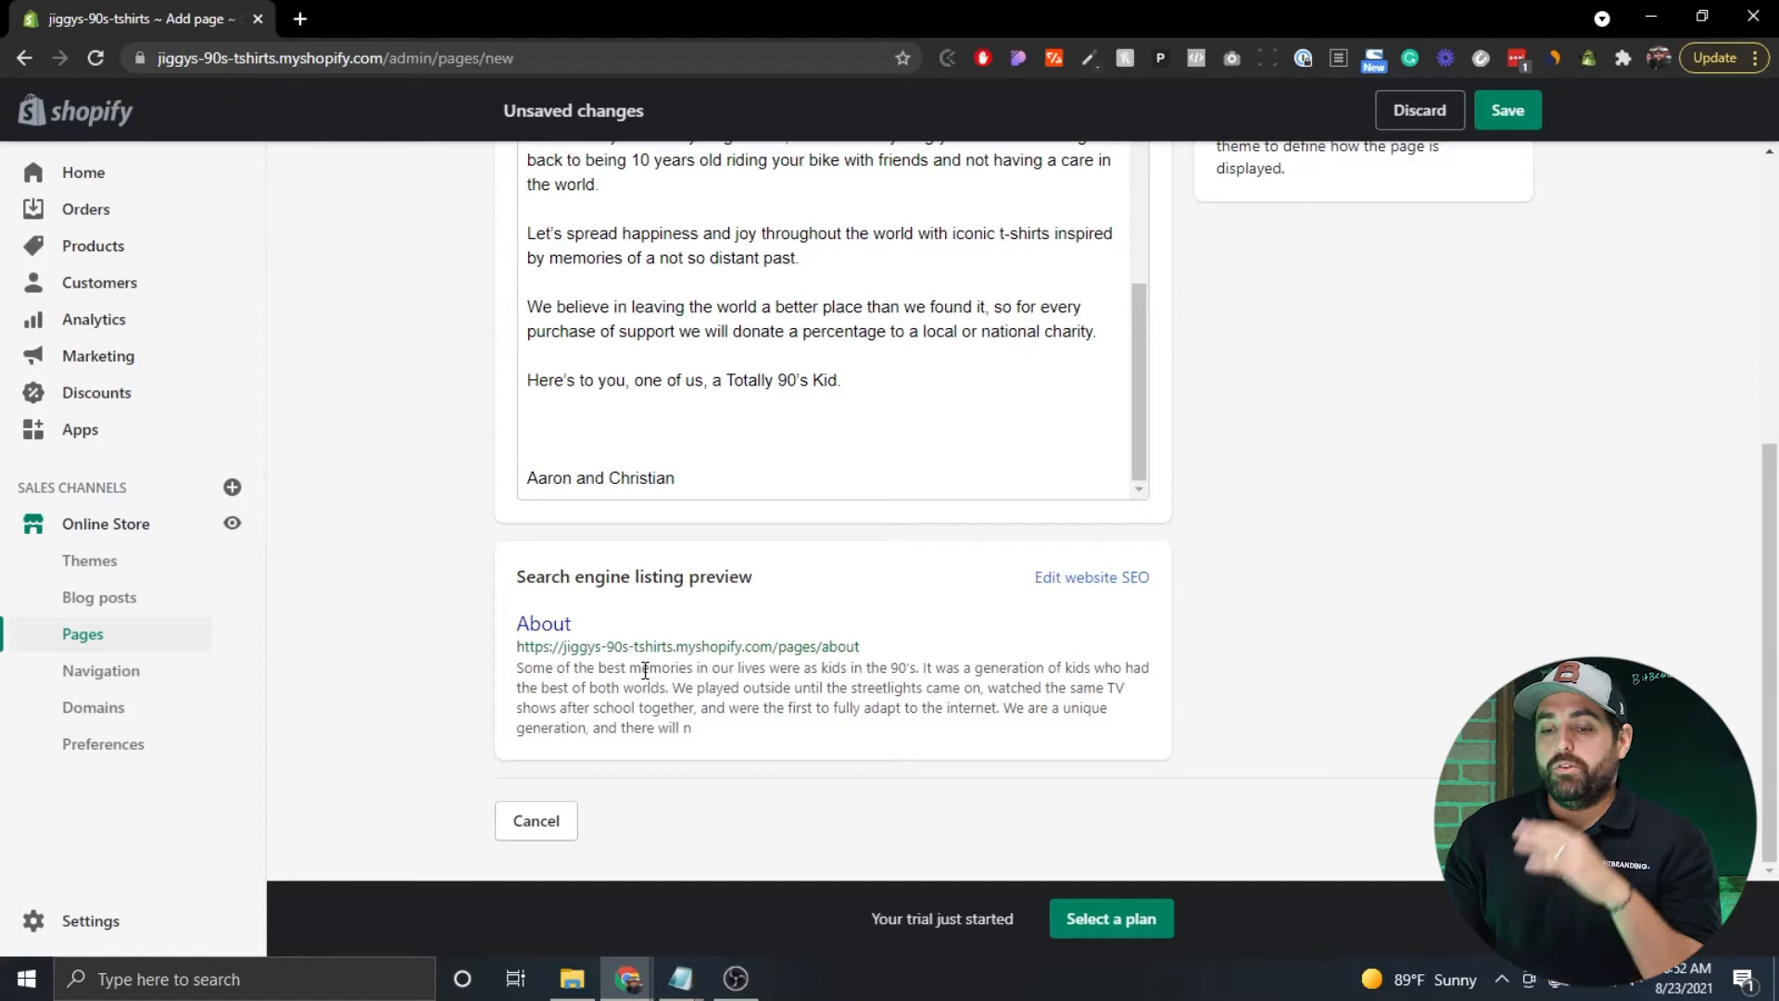
pyautogui.scroll(4, 1251, 538)
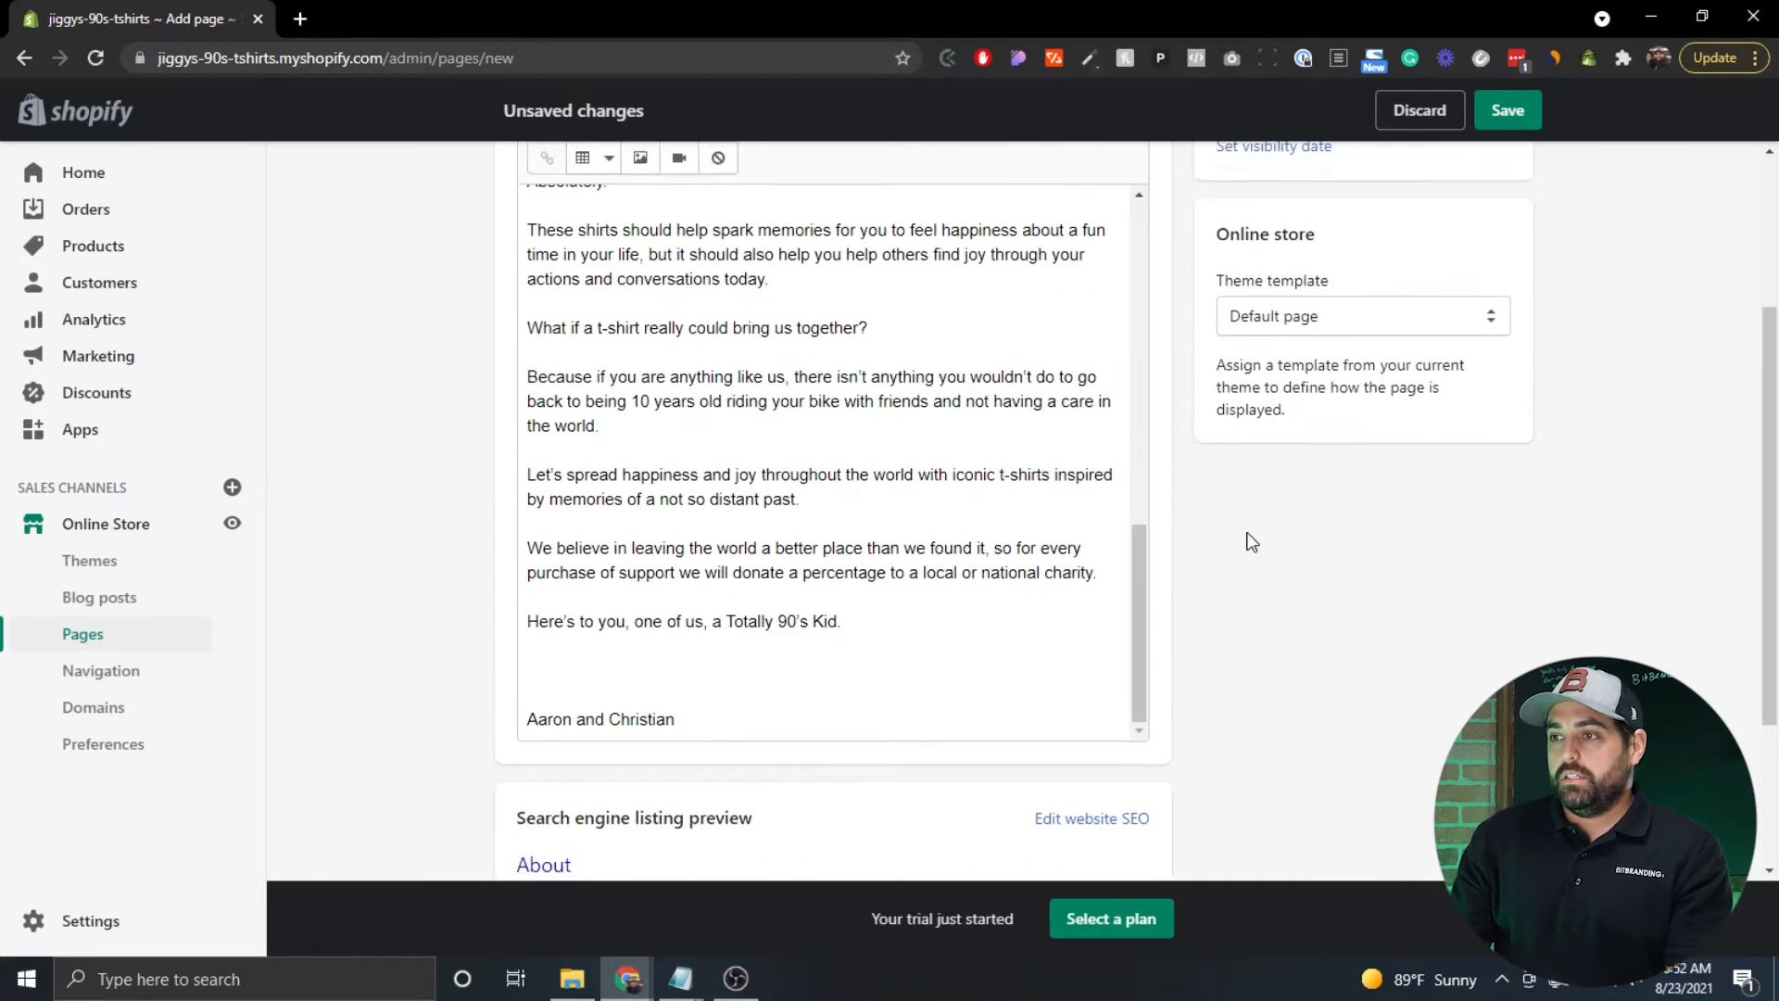
pyautogui.scroll(2, 1566, 523)
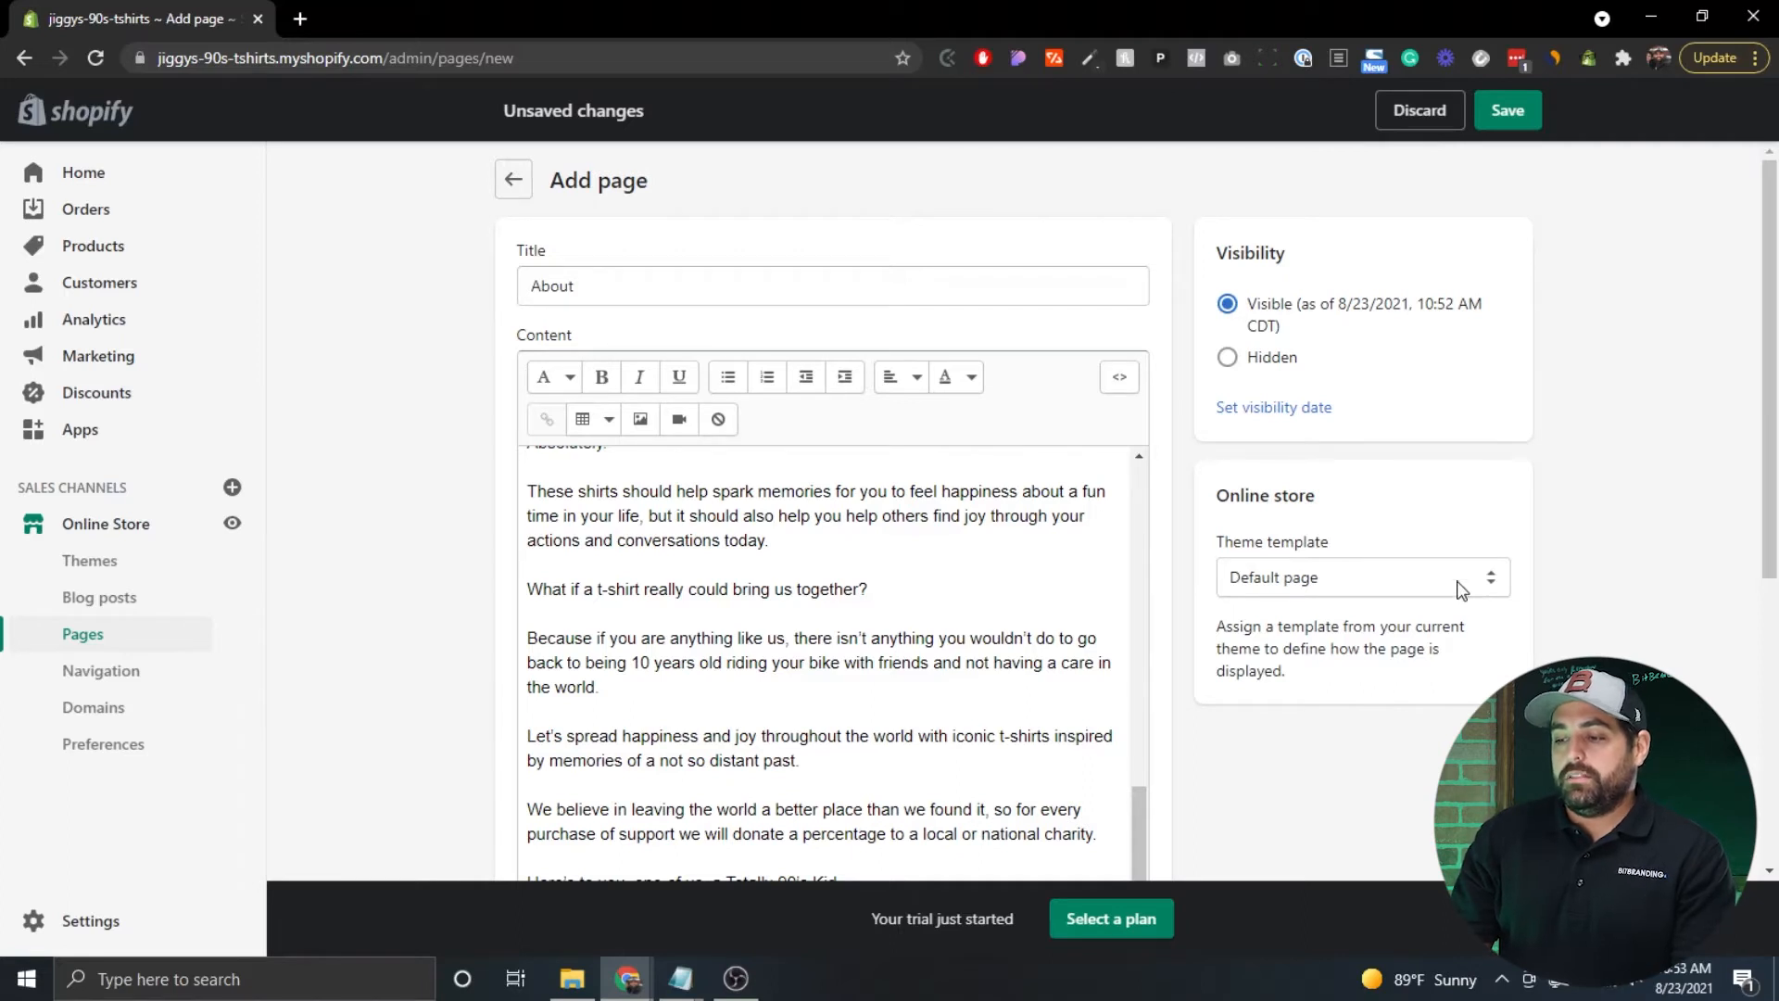
# Keep the Default page theme template and save the About page.
pyautogui.click(1485, 582)
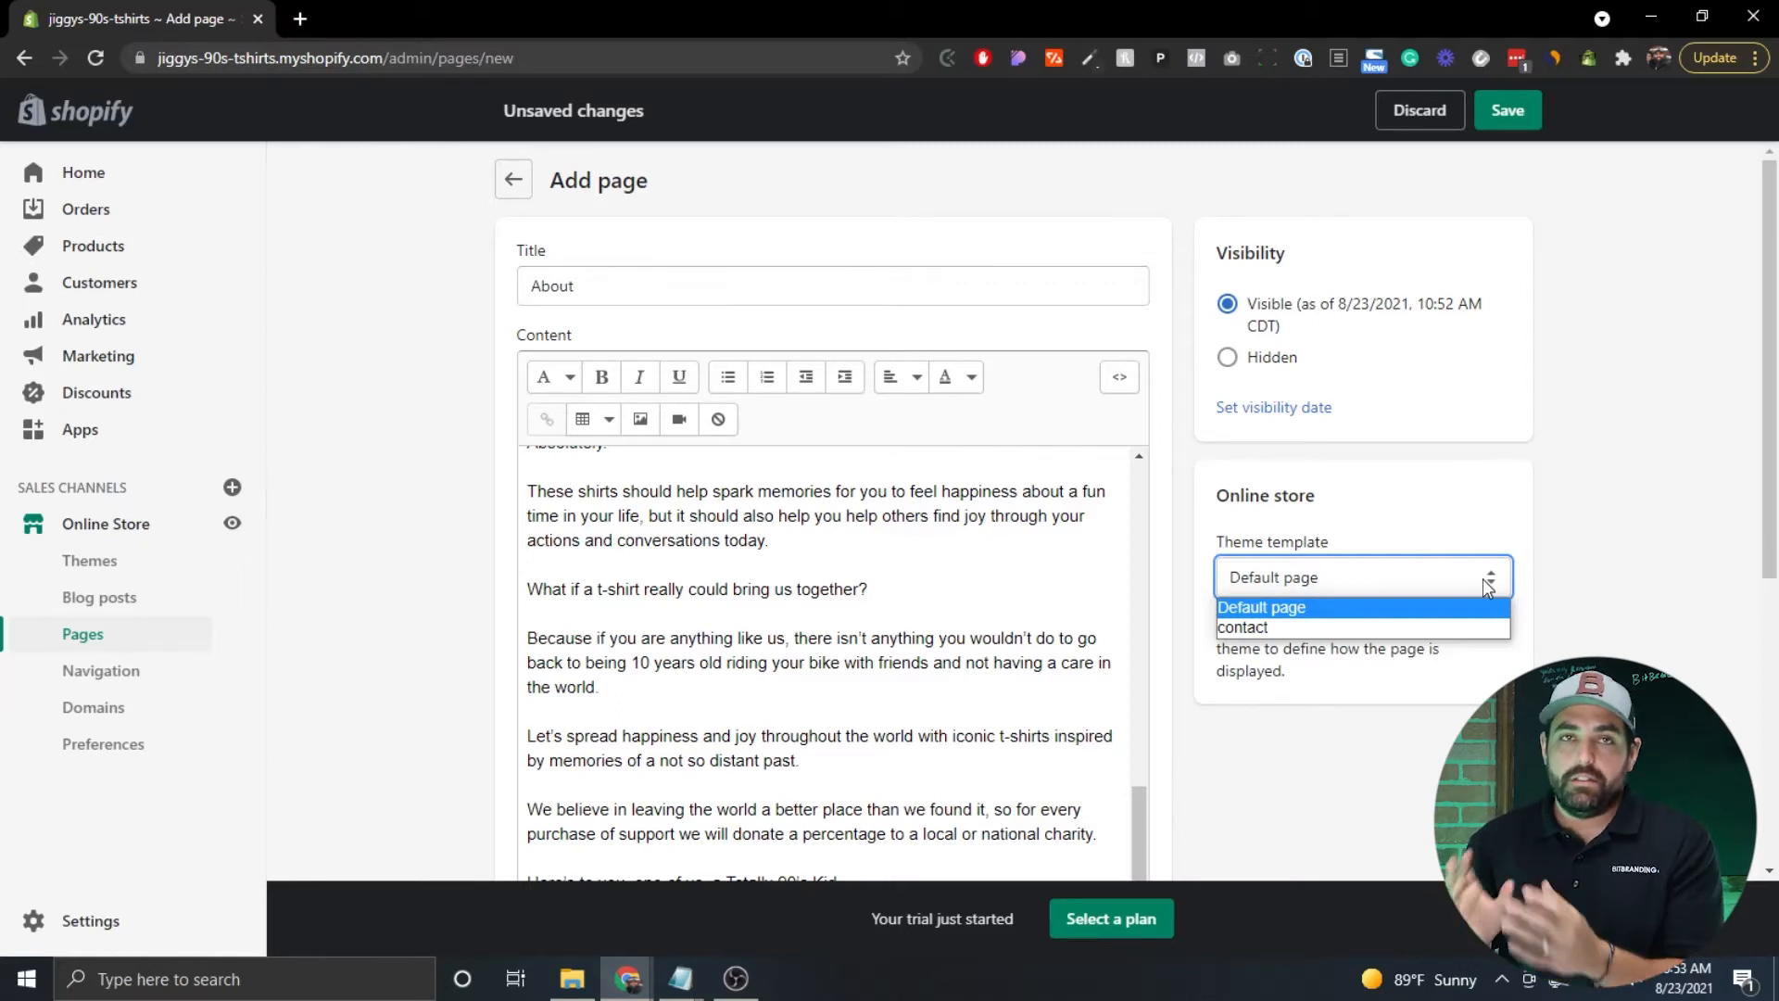
pyautogui.click(1483, 578)
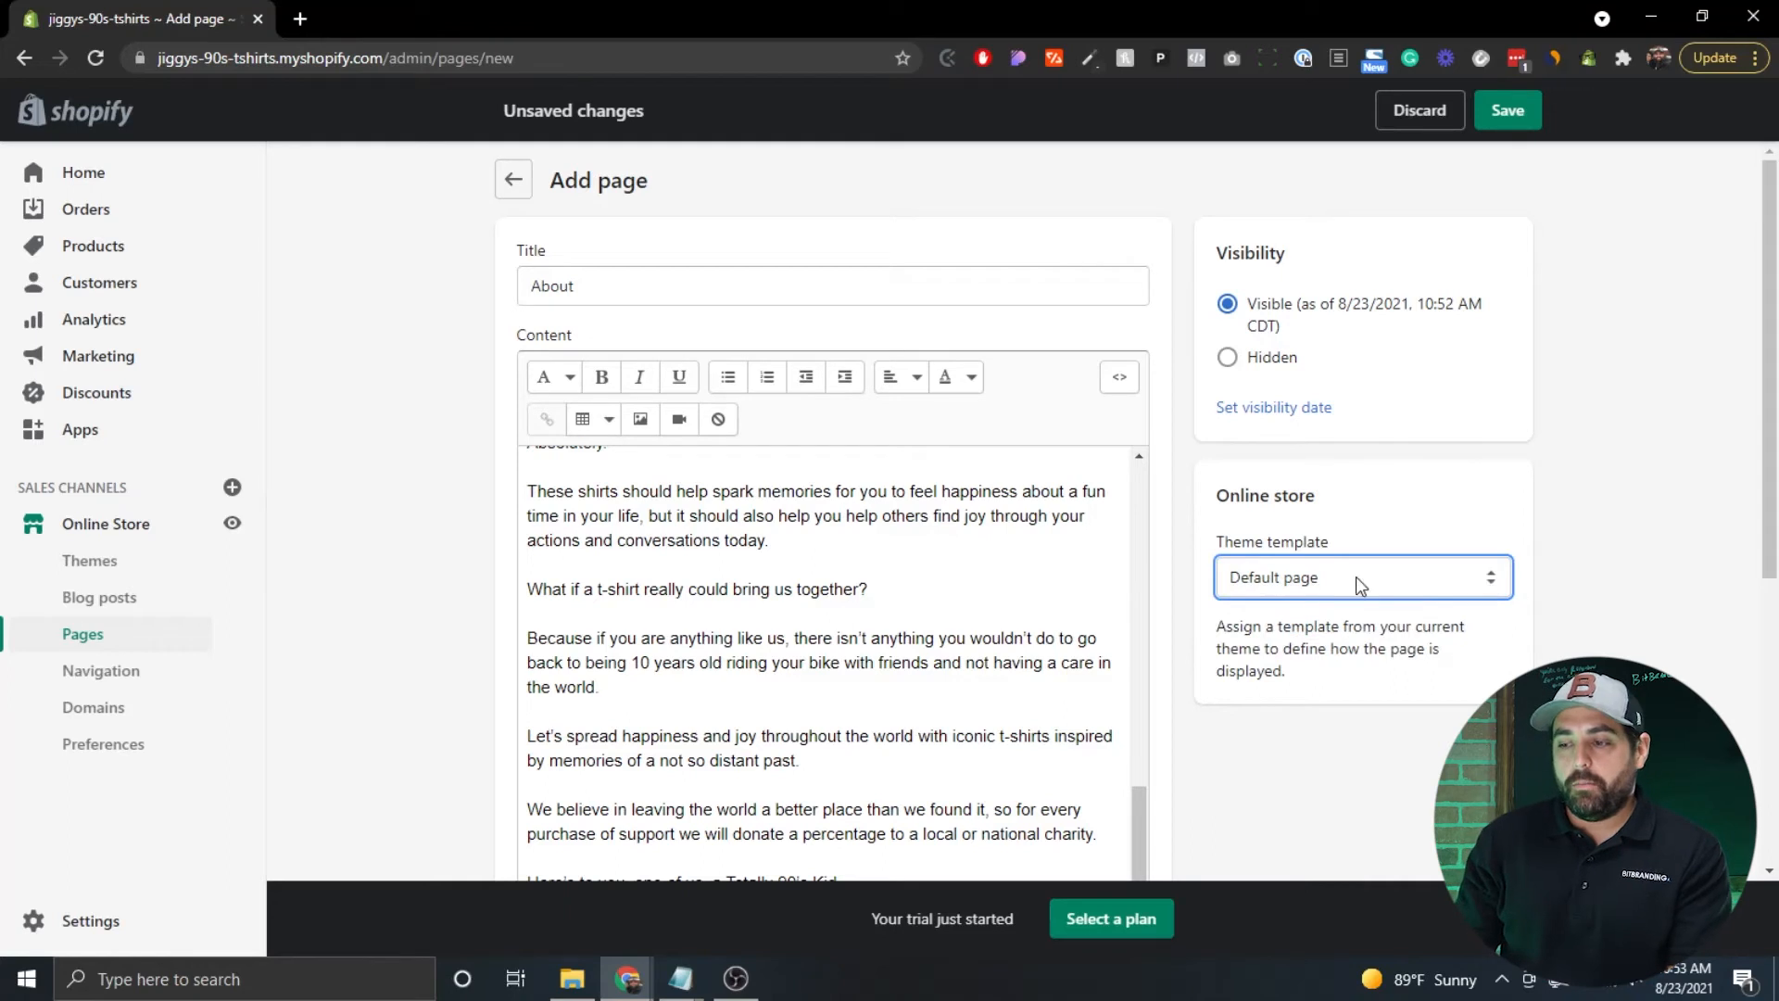
pyautogui.click(1499, 115)
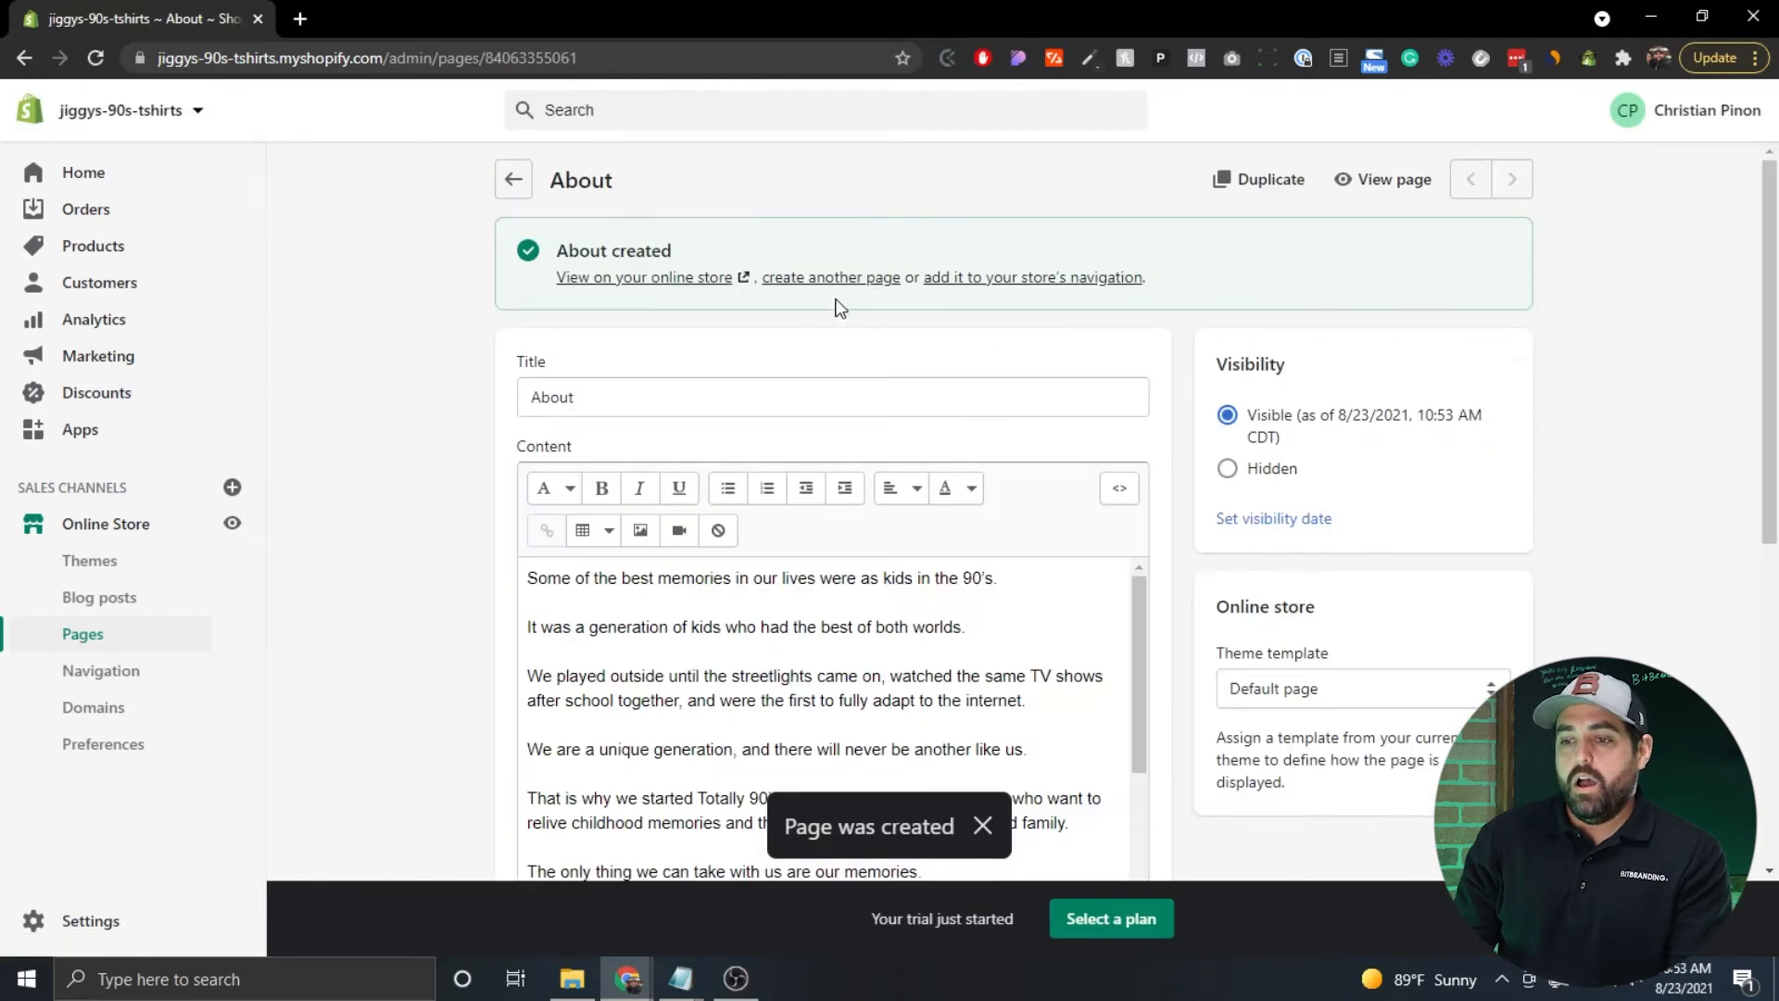
# Create another page titled 'Contact' and assign it the contact theme template.
pyautogui.click(838, 278)
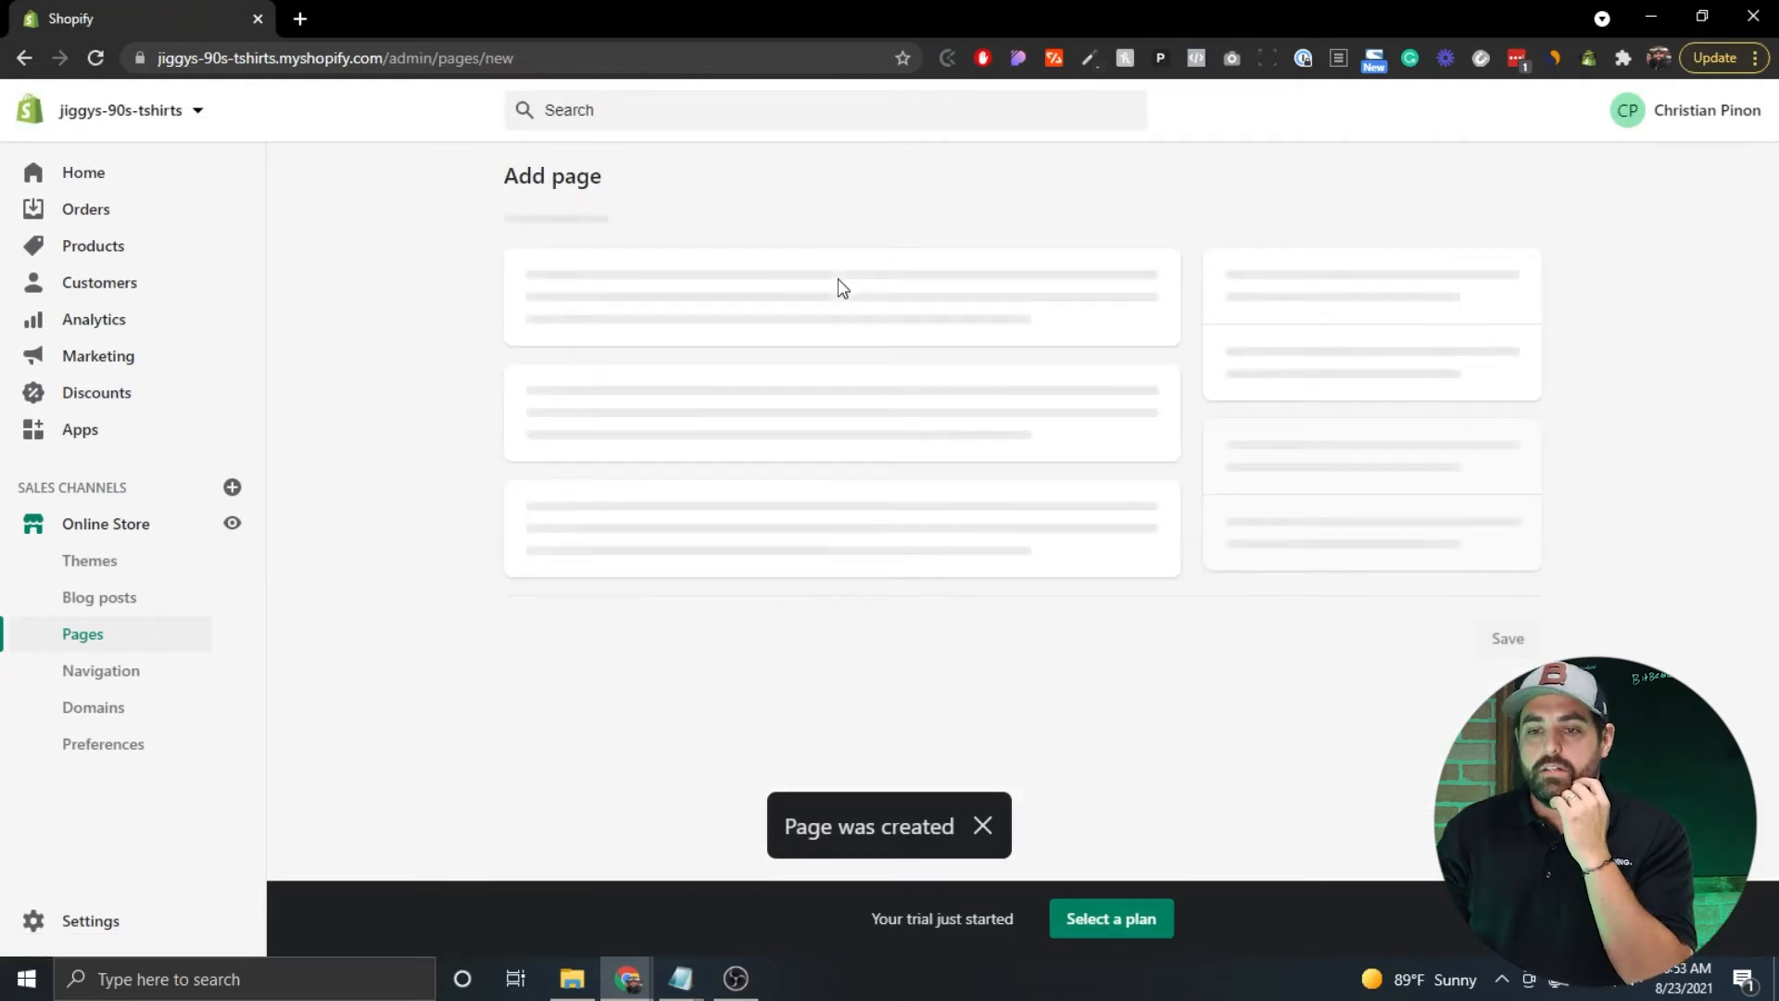
pyautogui.click(668, 286)
pyautogui.write('Contact')
pyautogui.scroll(-1, 1679, 480)
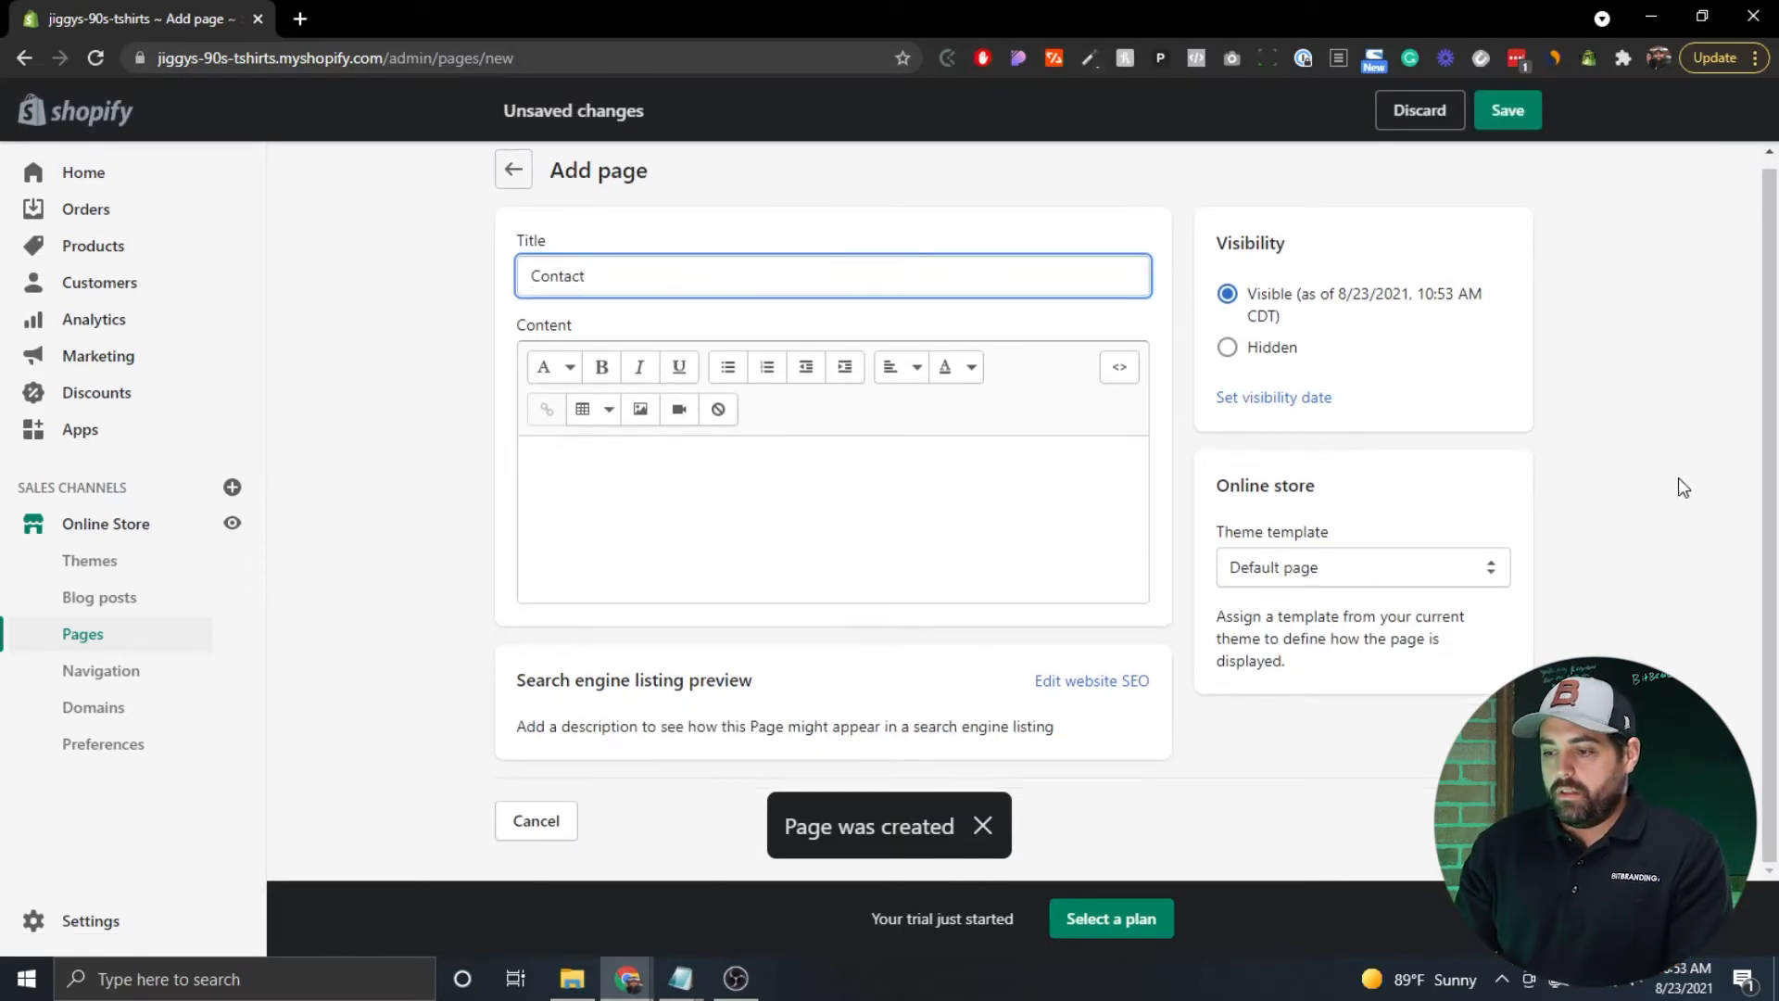
pyautogui.click(1604, 532)
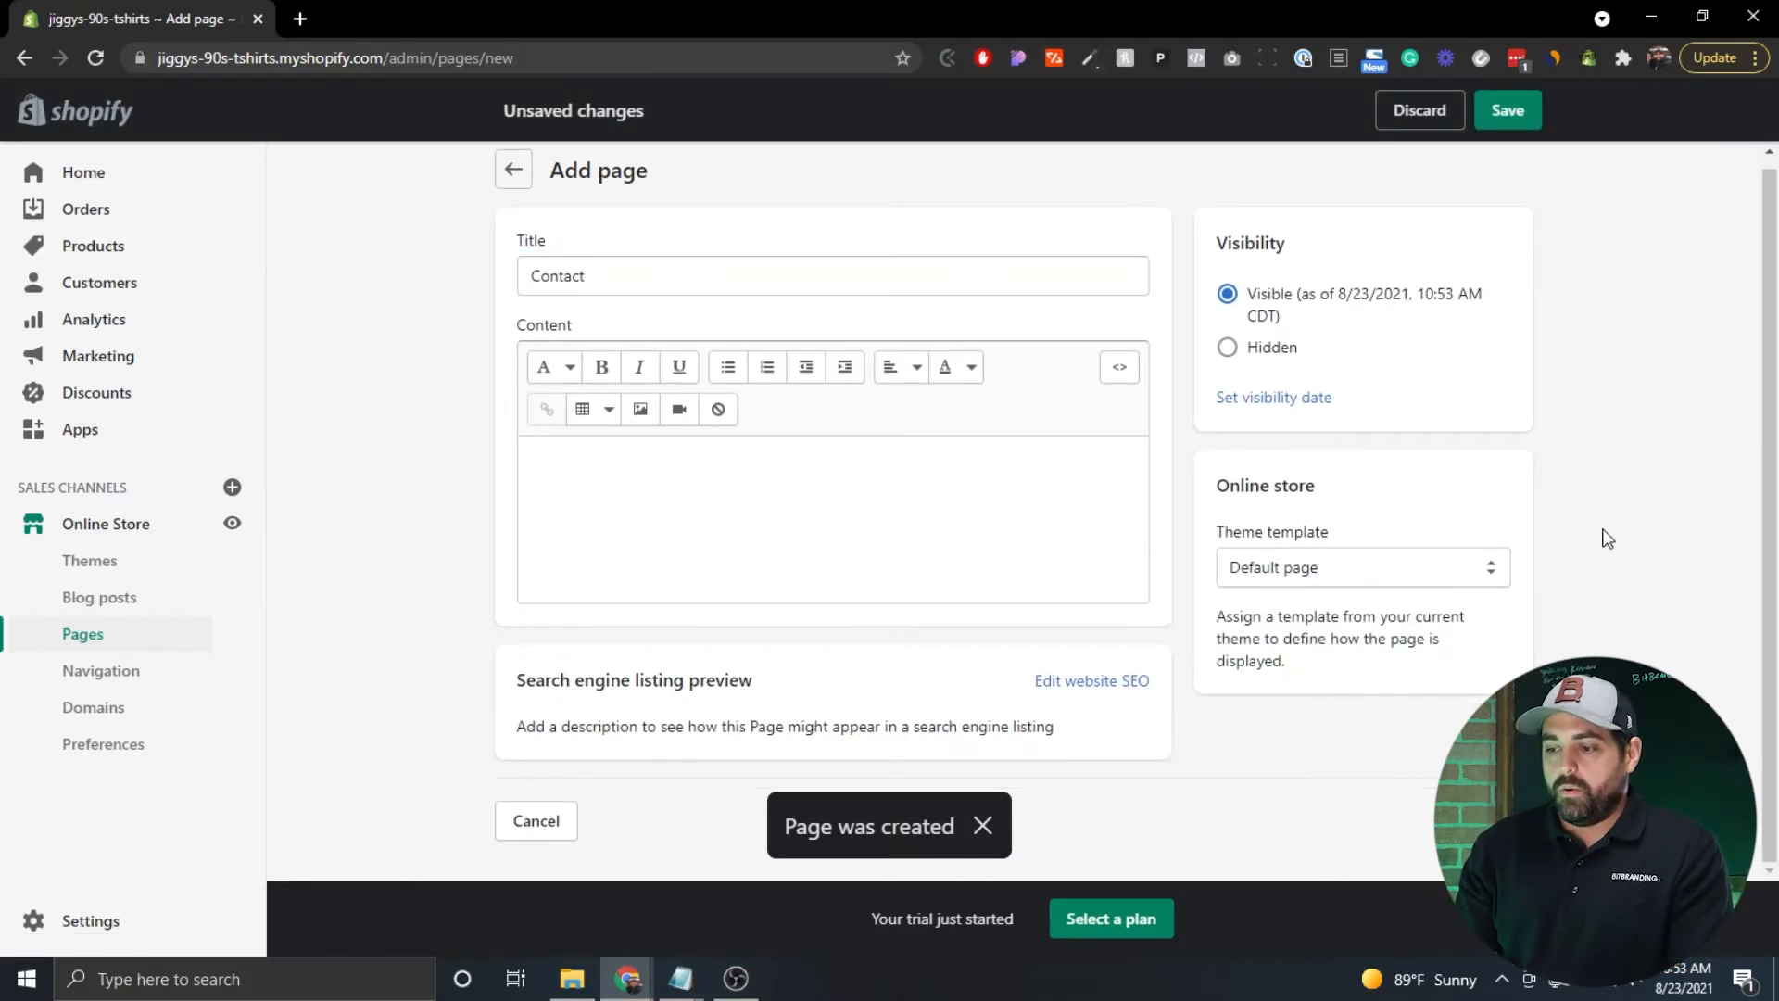
pyautogui.click(1470, 571)
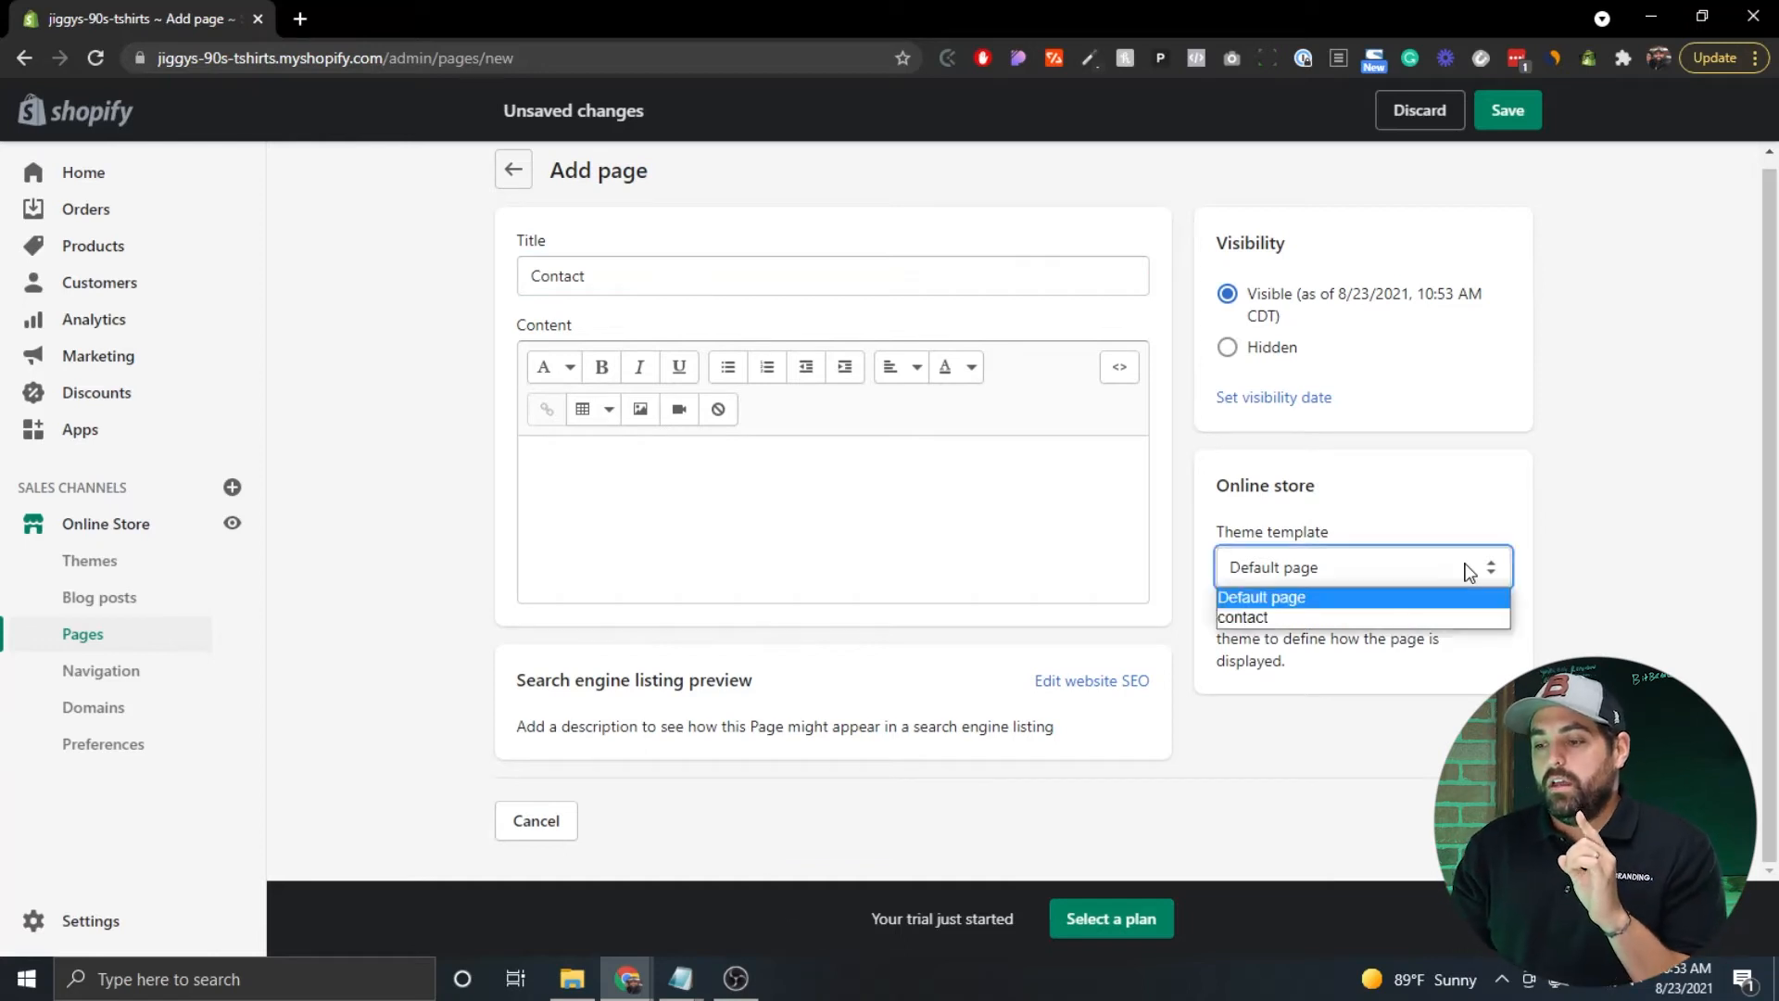
pyautogui.click(1377, 619)
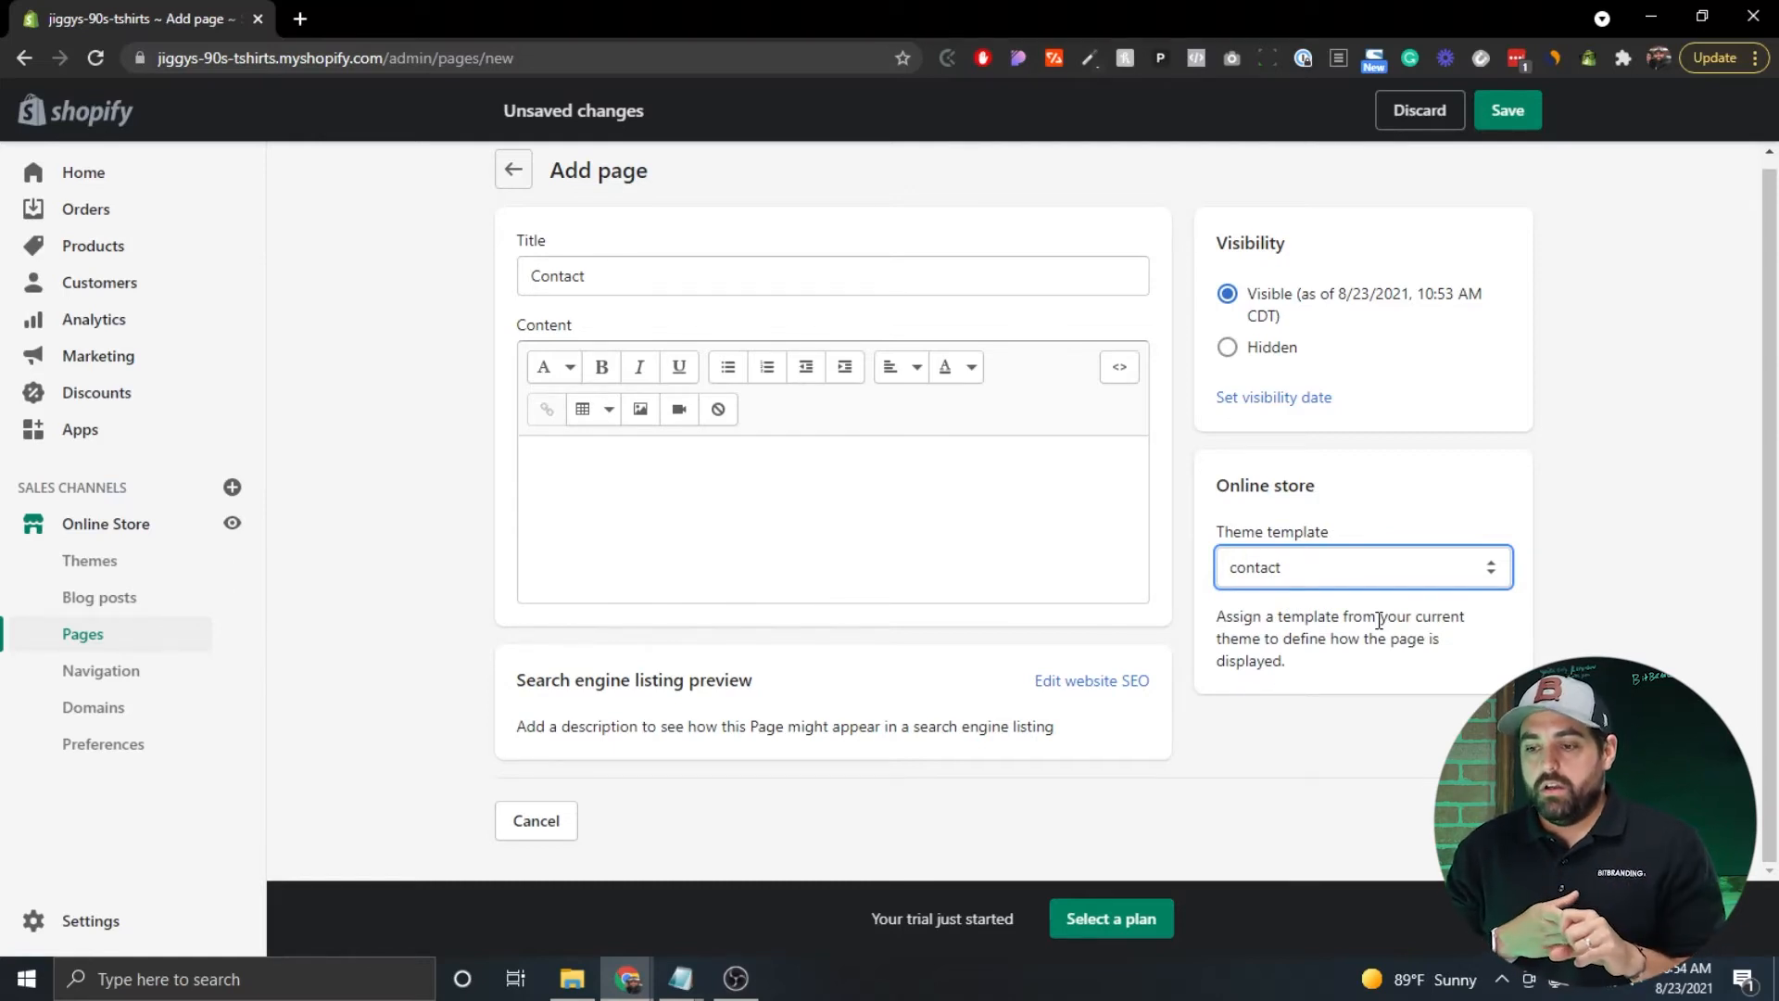
# Write 'Got a question? Contact us using the form below' as content and save the page.
pyautogui.click(827, 485)
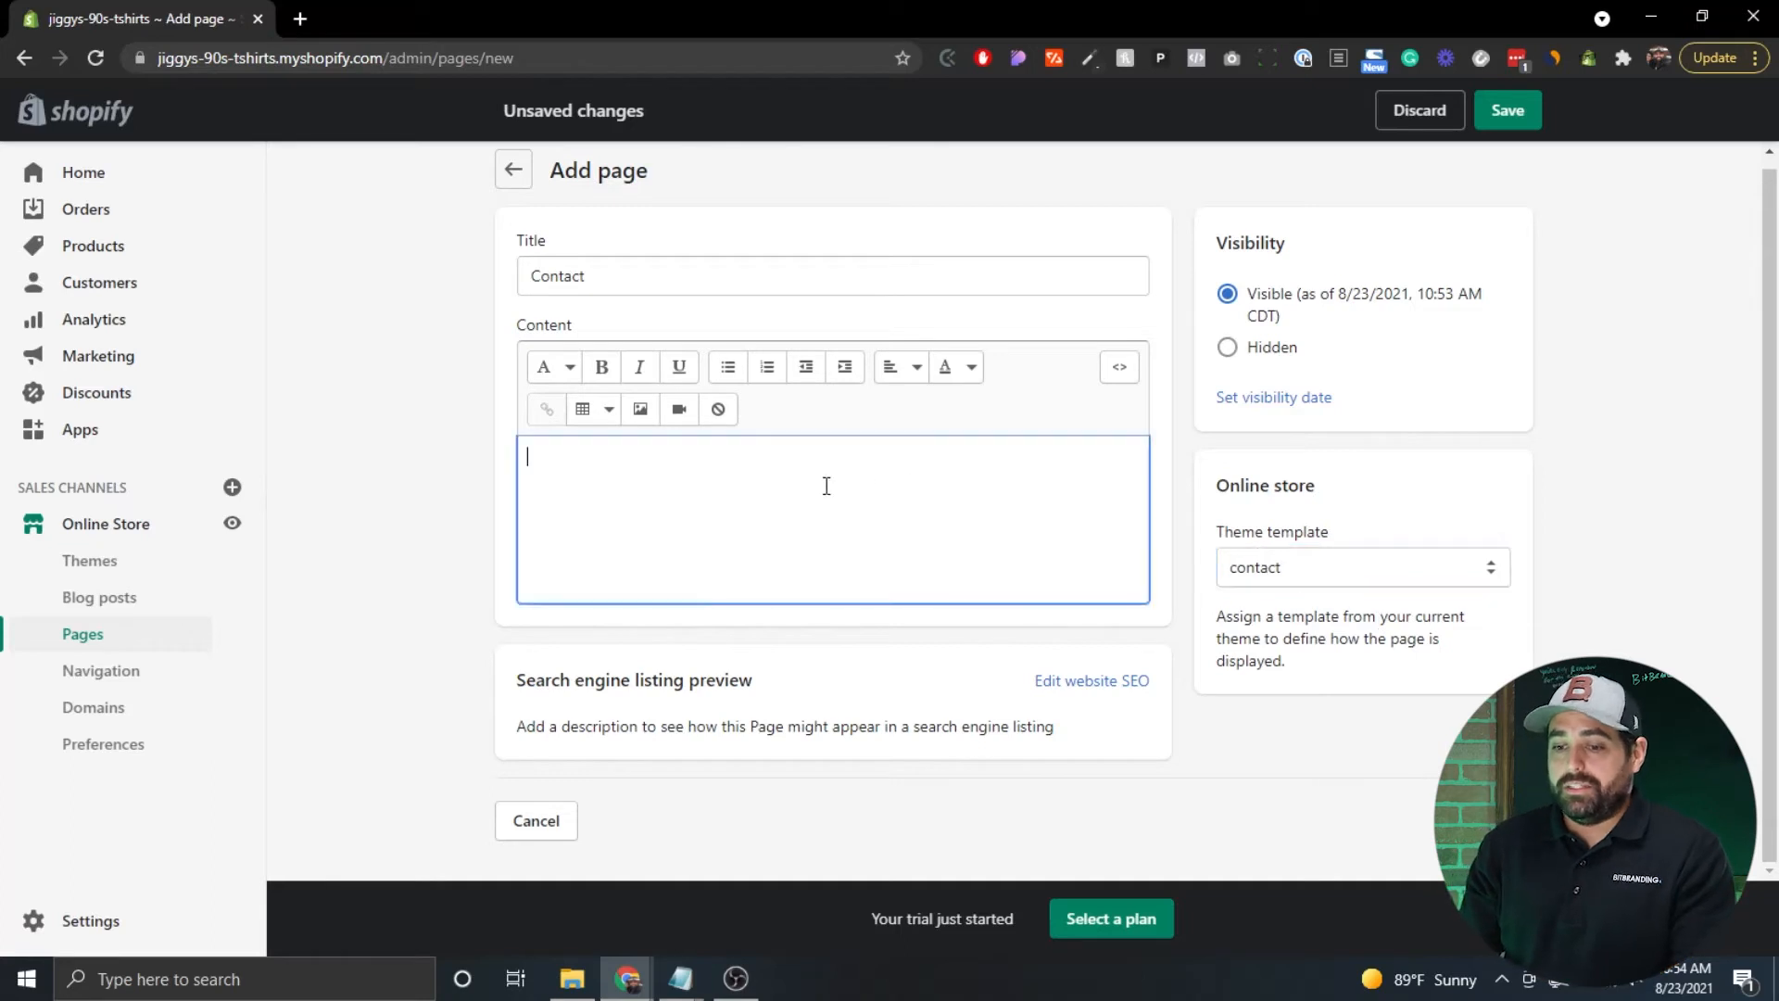
pyautogui.write('Got a questoin')
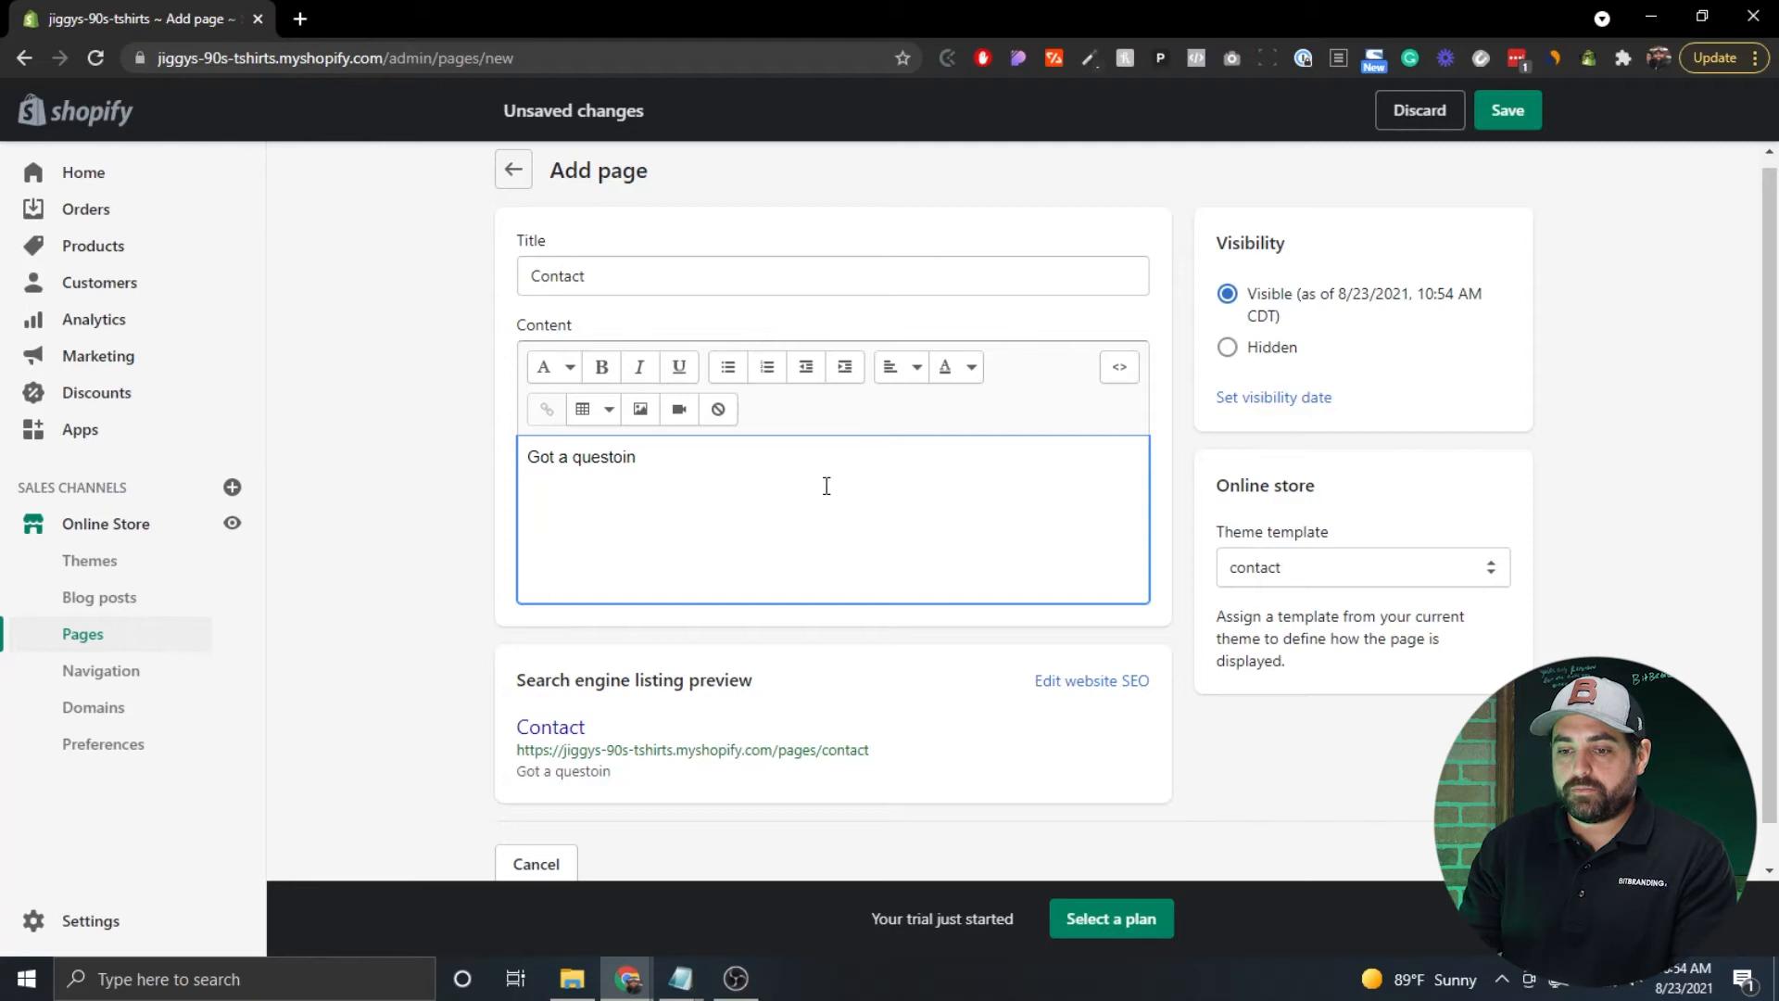
pyautogui.press('BackSpace')
pyautogui.press('BackSpace')
pyautogui.press('BackSpace')
pyautogui.write('ion? Contact us ')
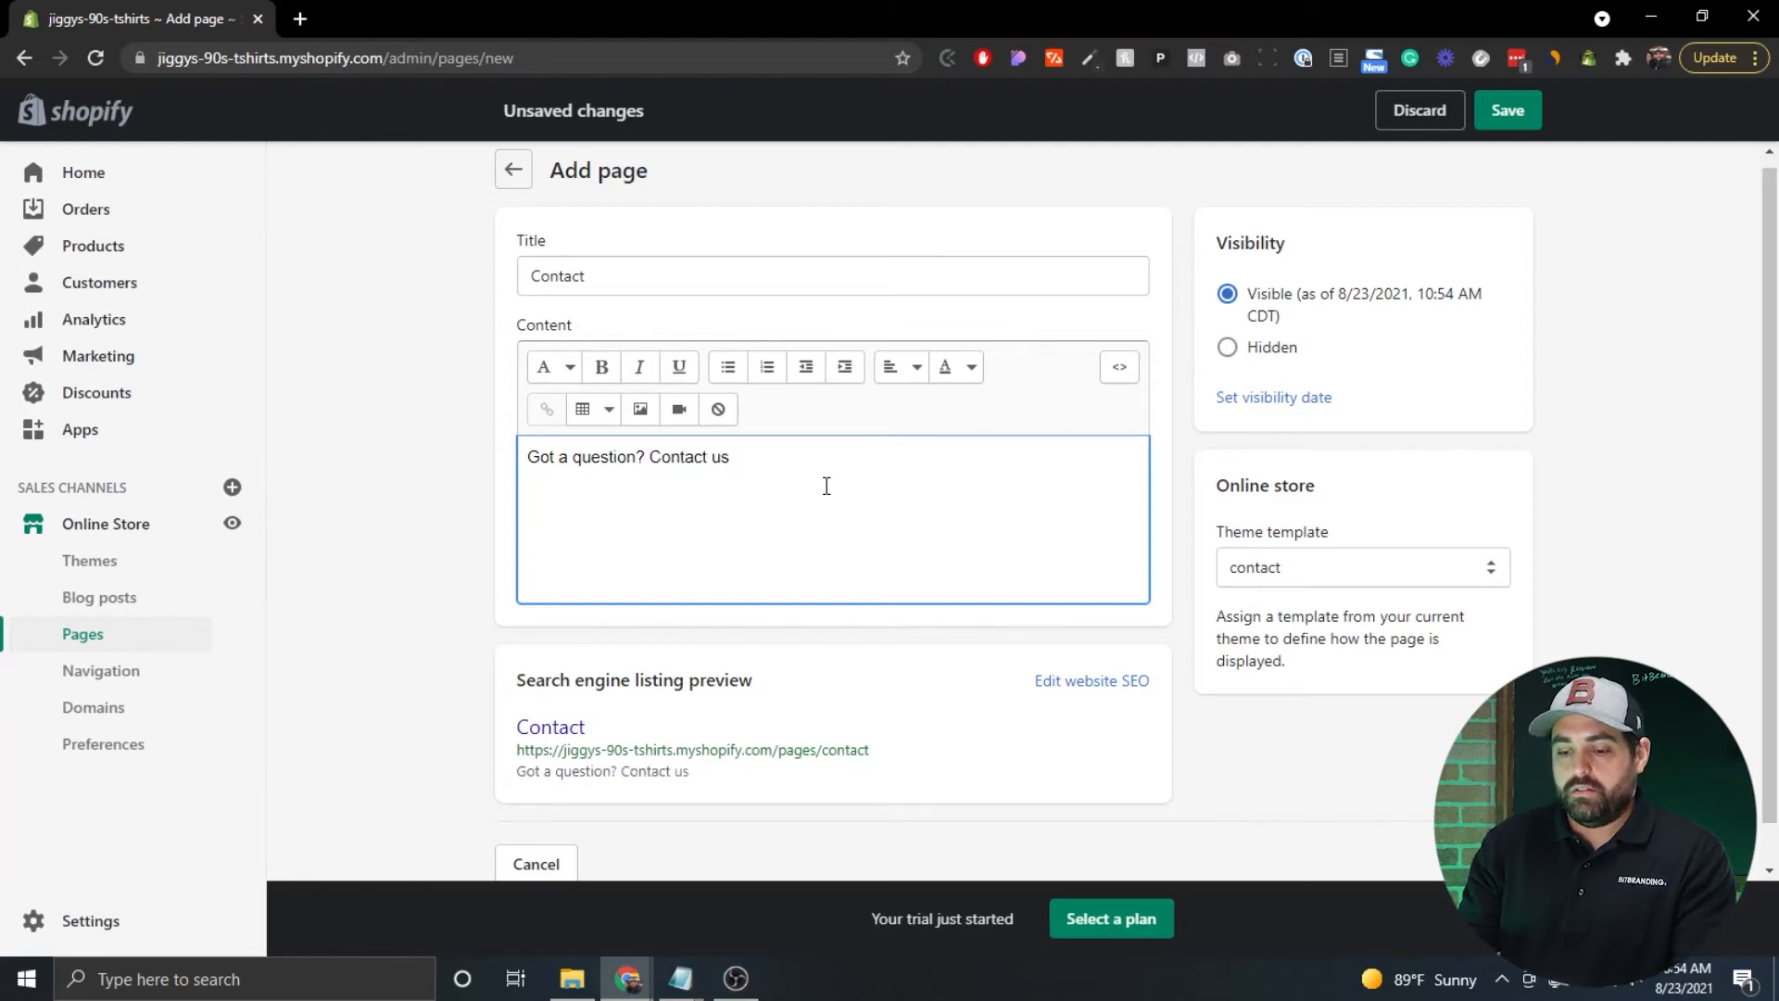
pyautogui.write('using the form below')
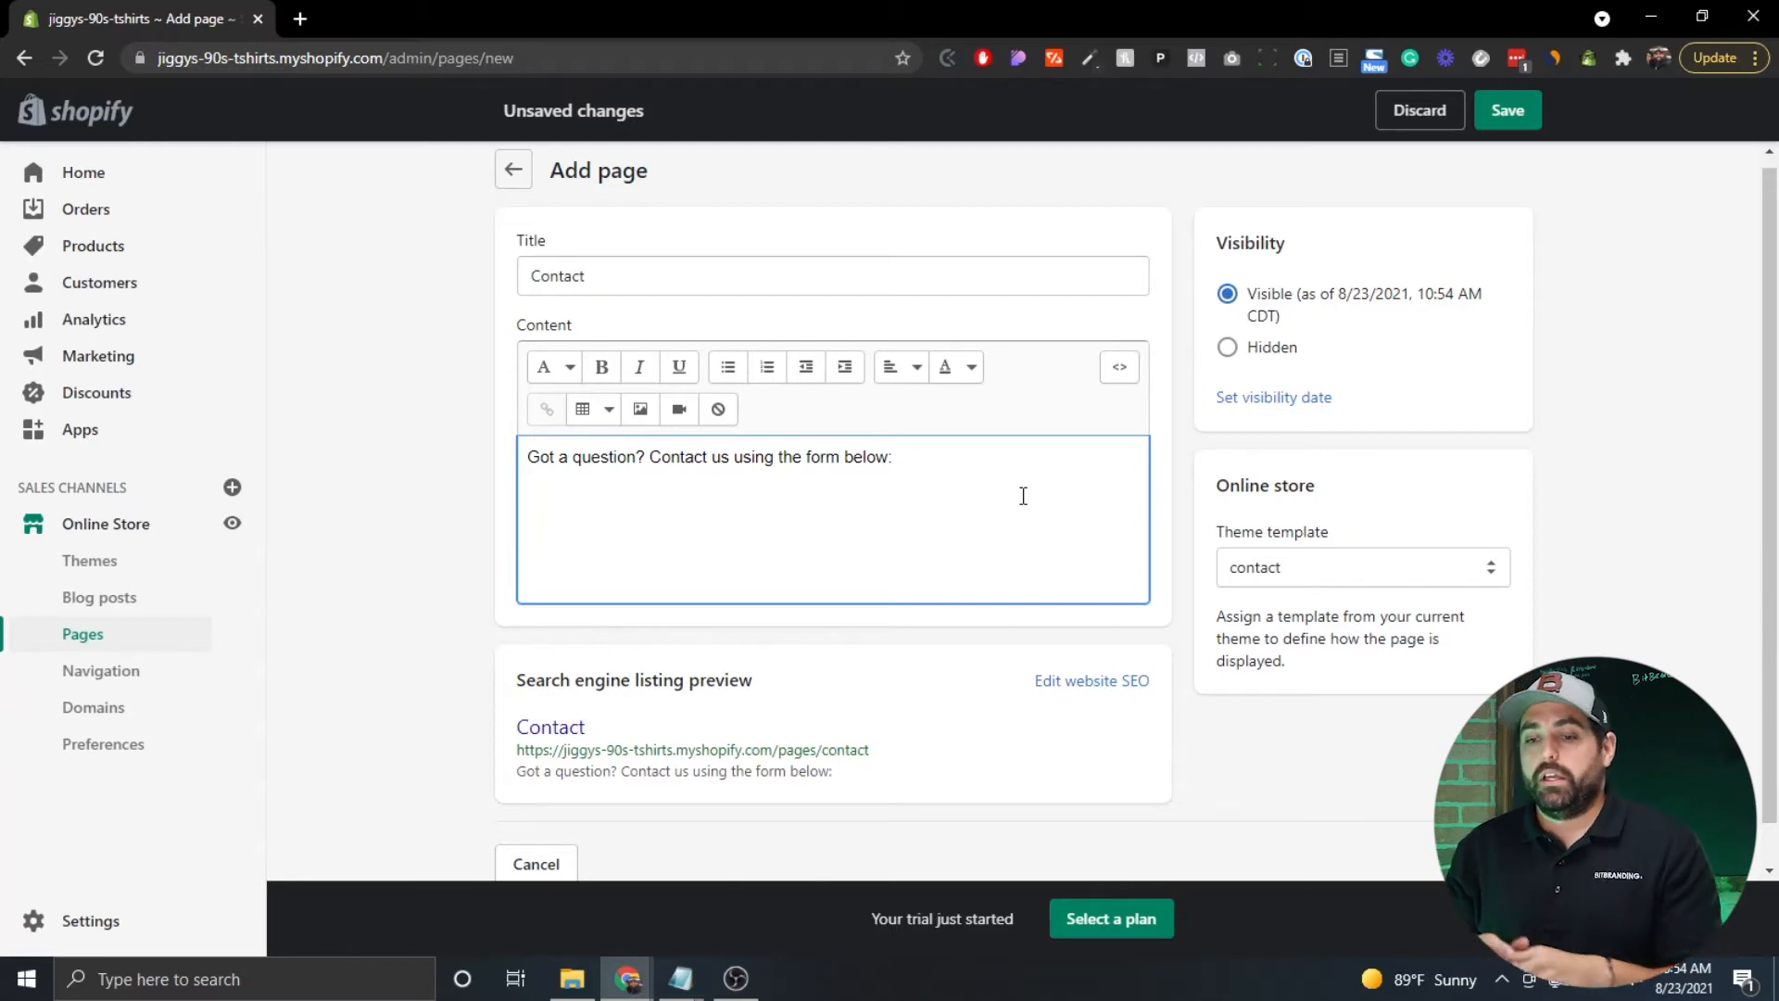
pyautogui.scroll(-1, 1249, 423)
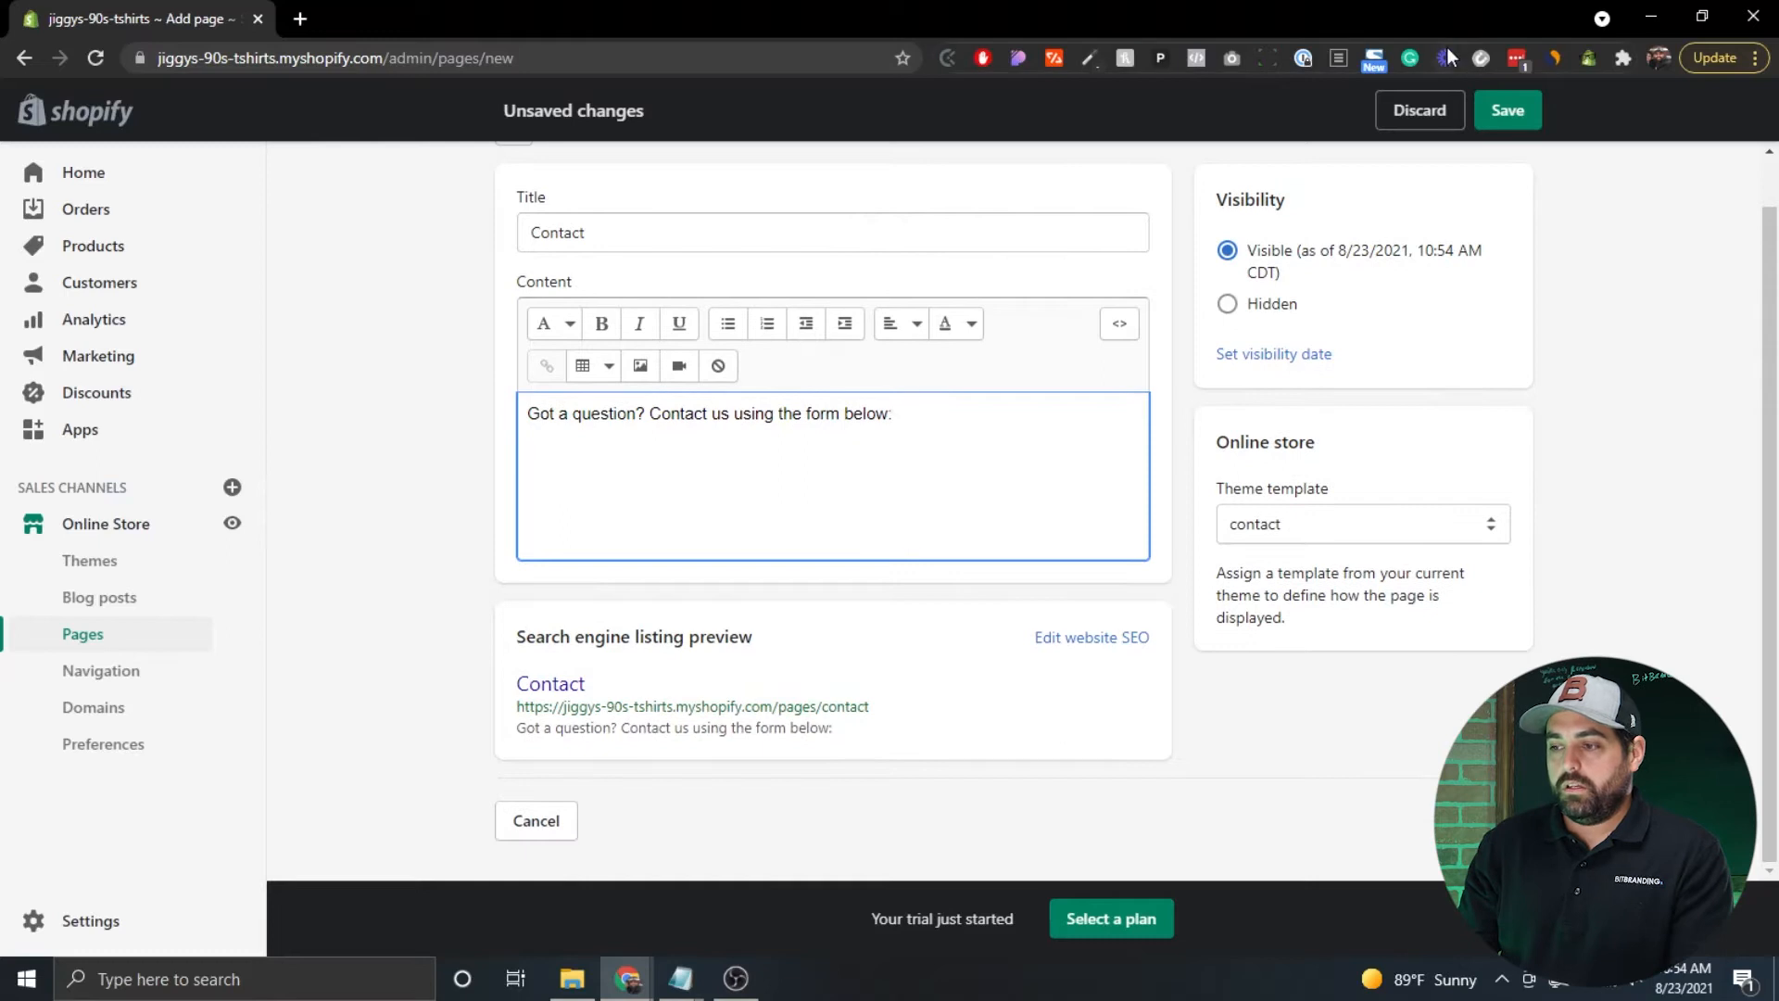
pyautogui.click(1510, 109)
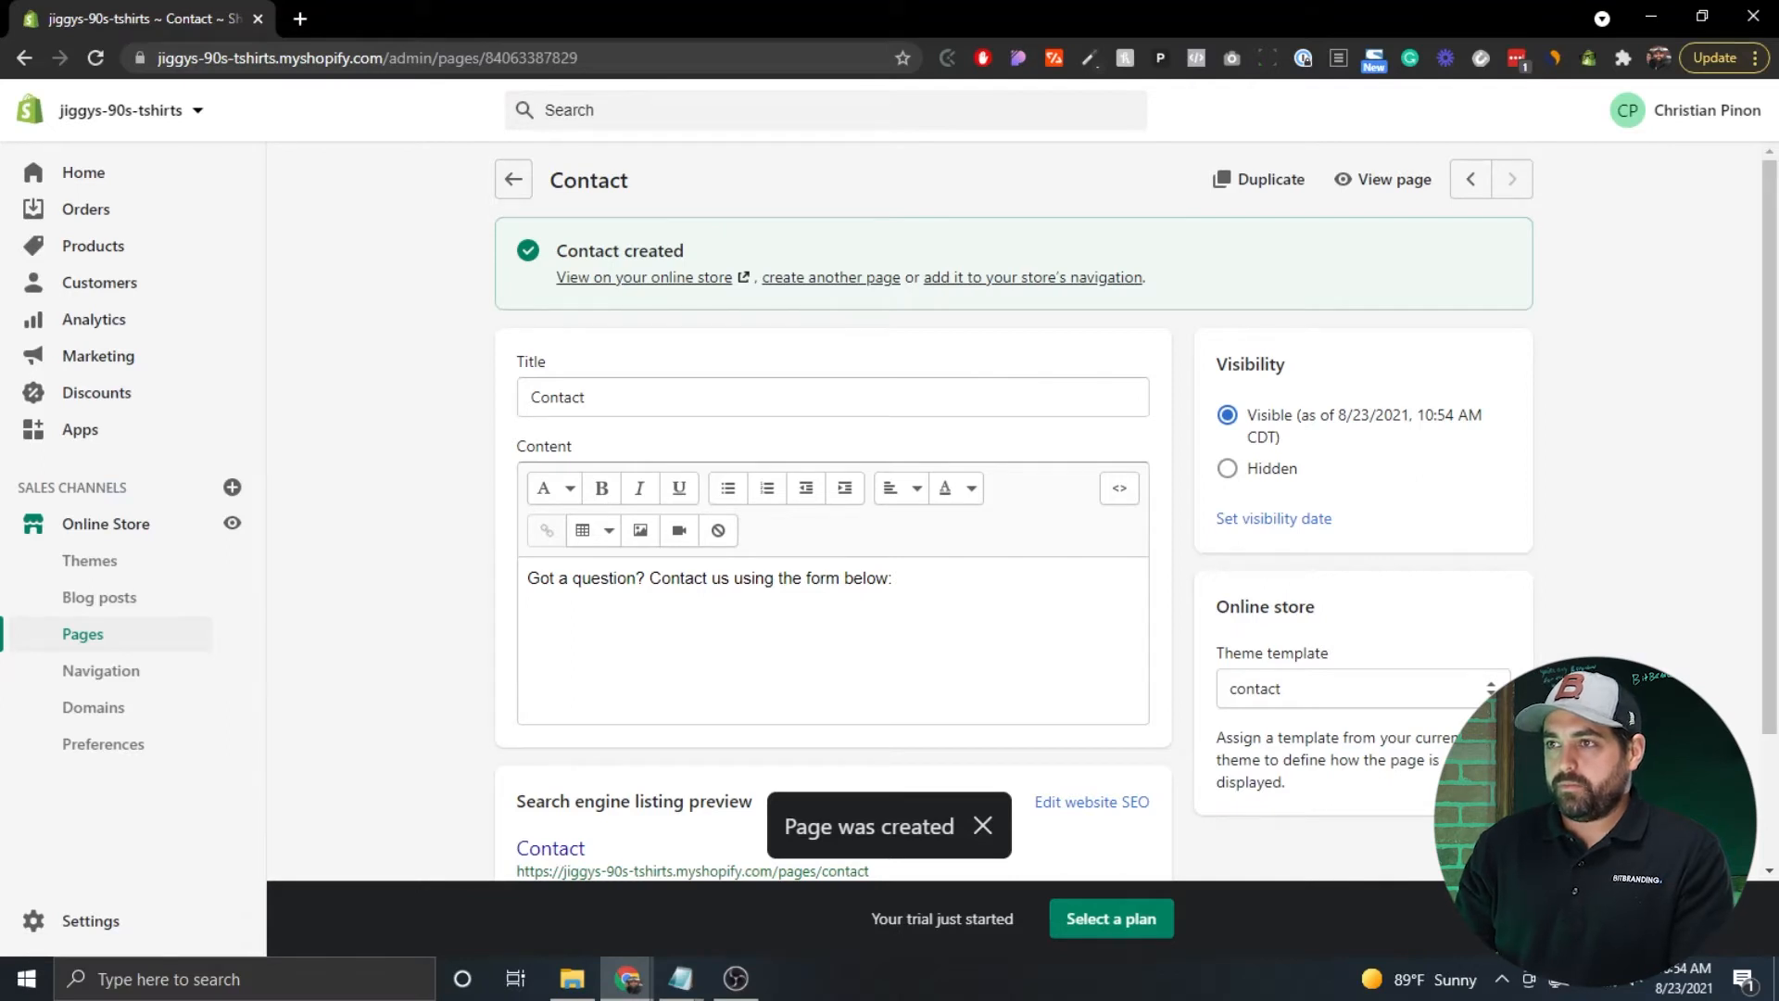
# Go back to Pages, then open Settings and the Legal policies page.
pyautogui.click(515, 181)
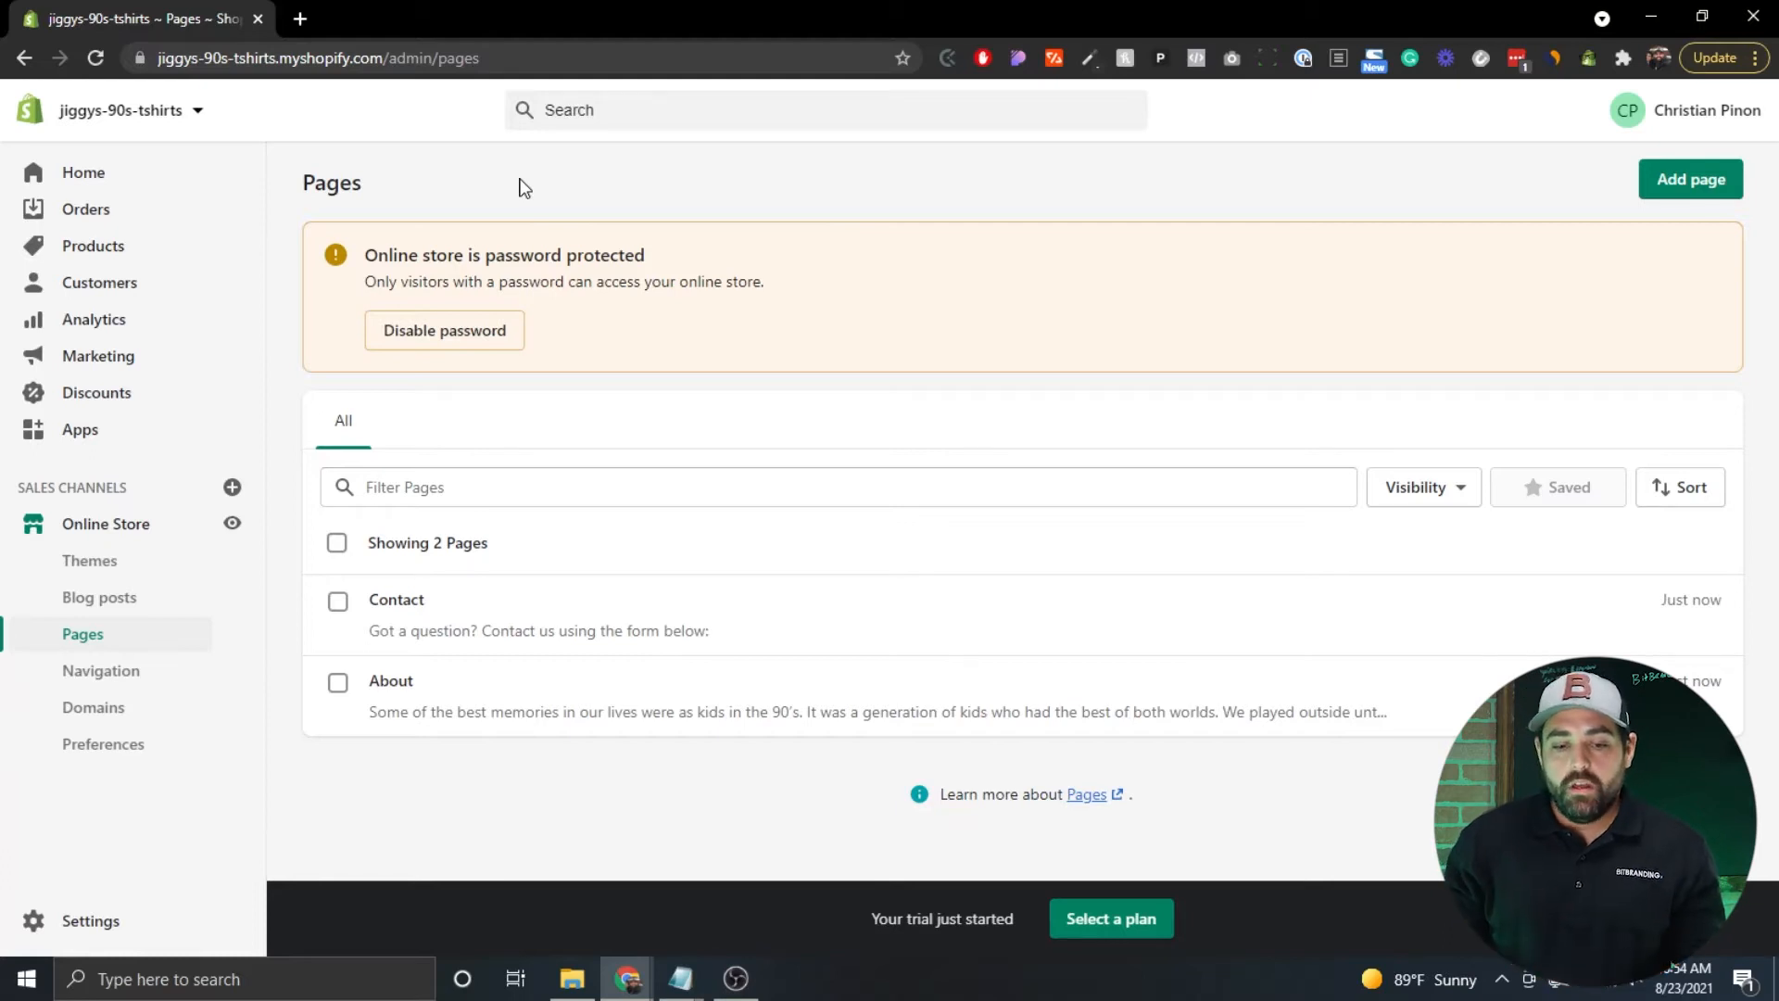
pyautogui.click(82, 931)
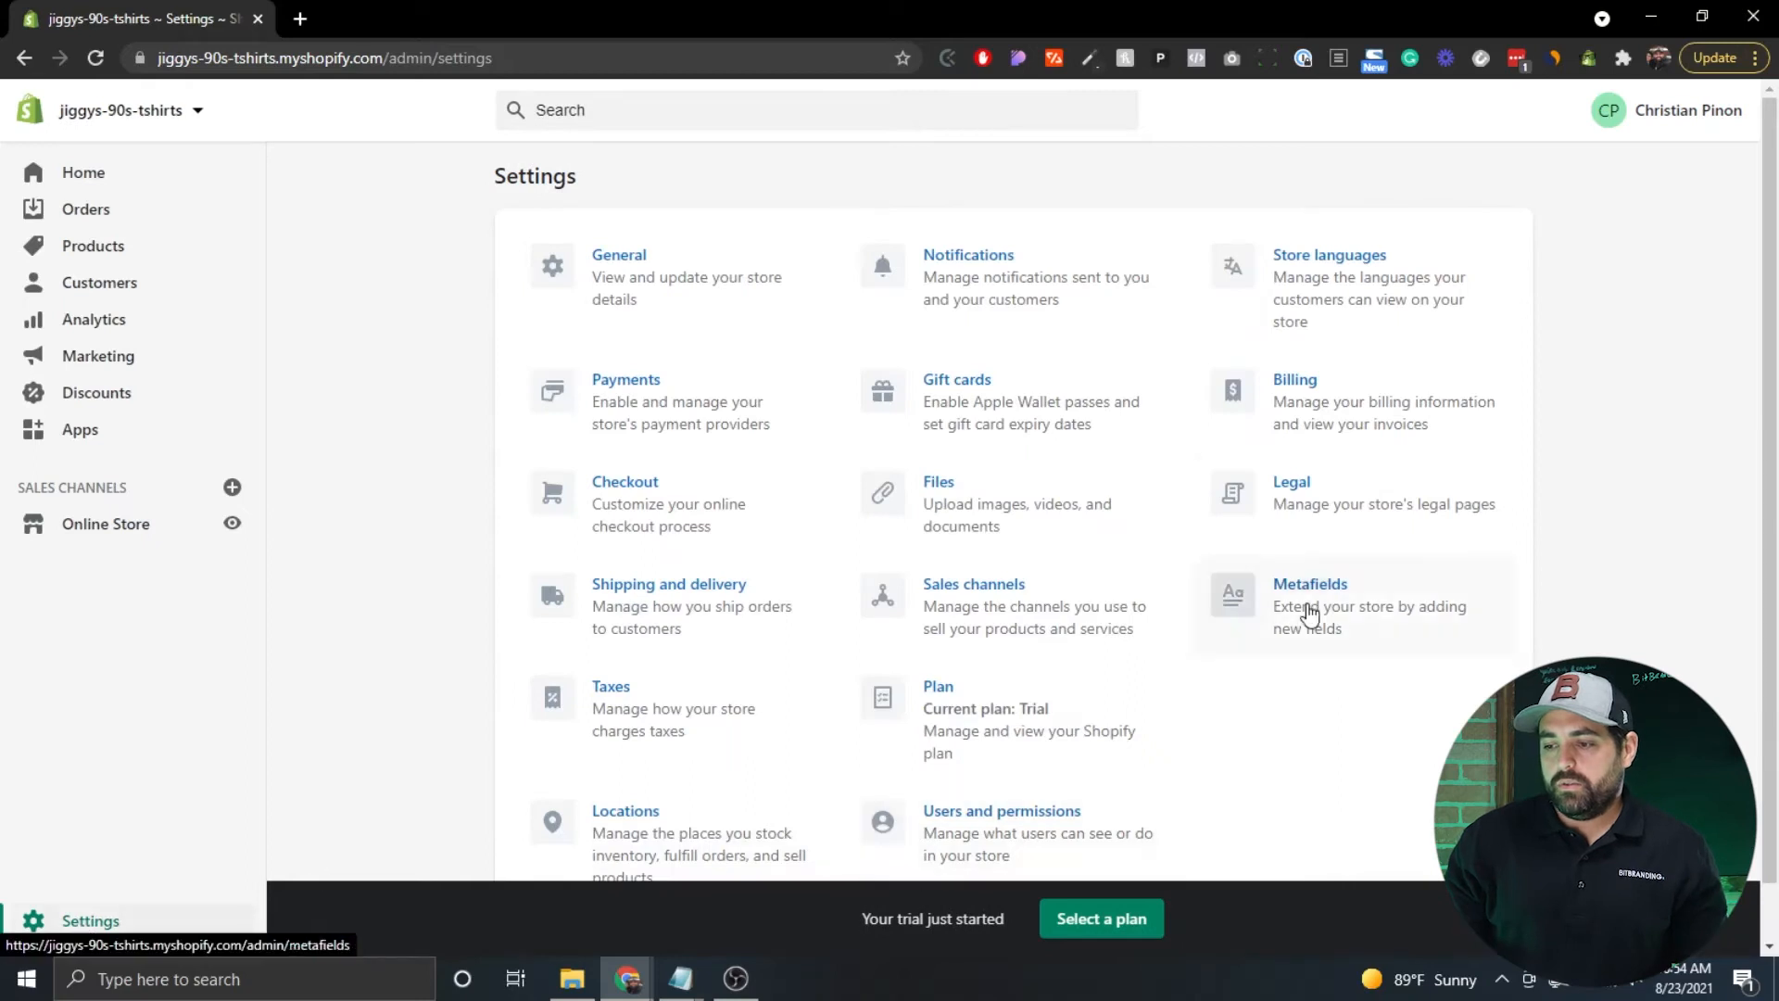
pyautogui.click(1294, 496)
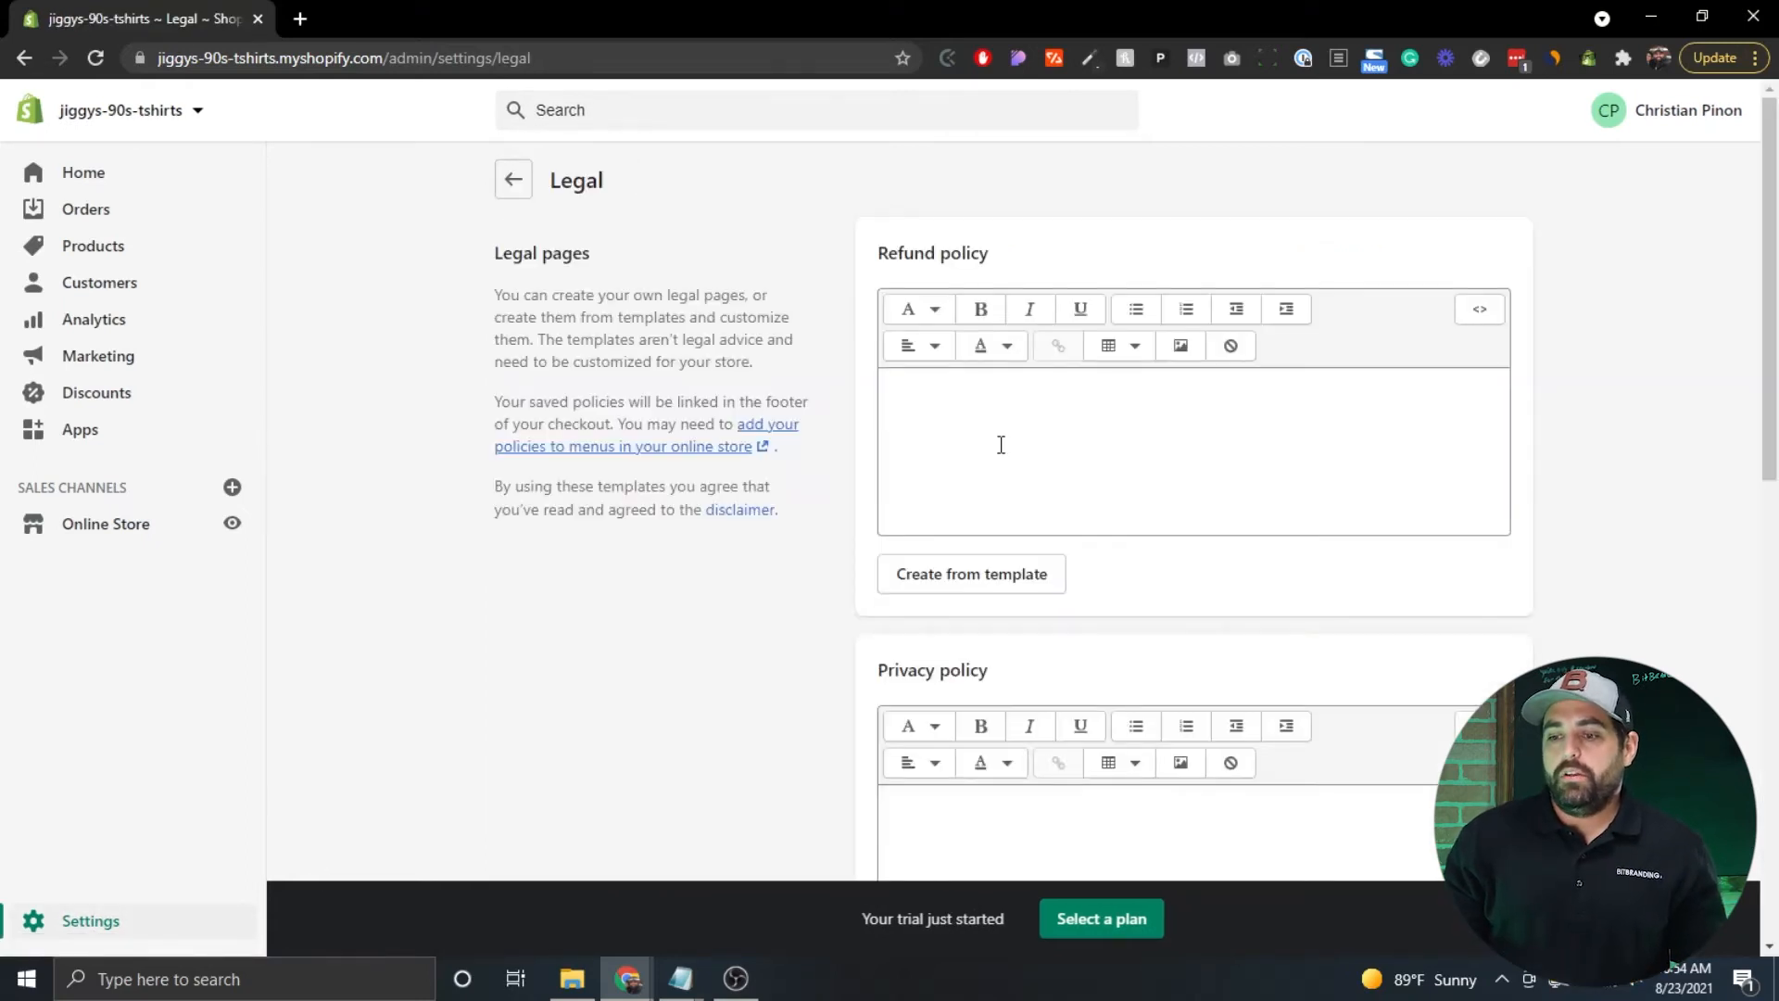
# Generate the Refund policy from Shopify's template: 30-day returns, damages, exceptions, exchanges and refunds.
pyautogui.click(921, 411)
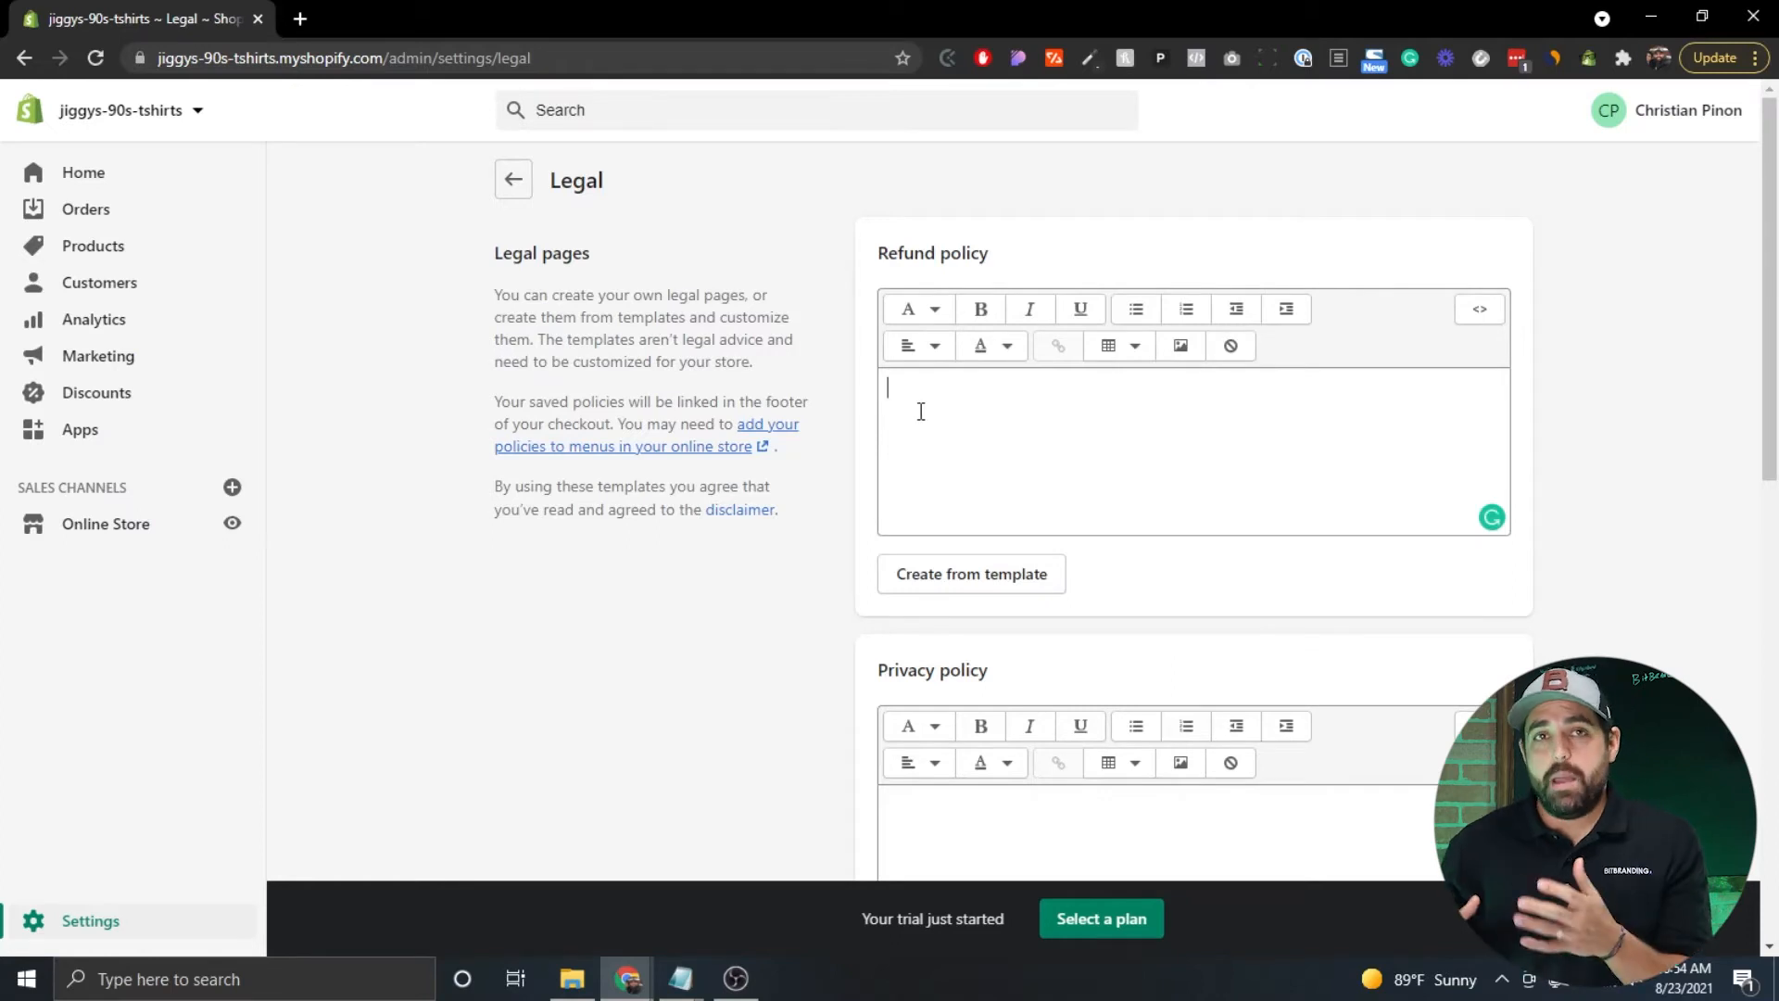
pyautogui.scroll(-10, 921, 411)
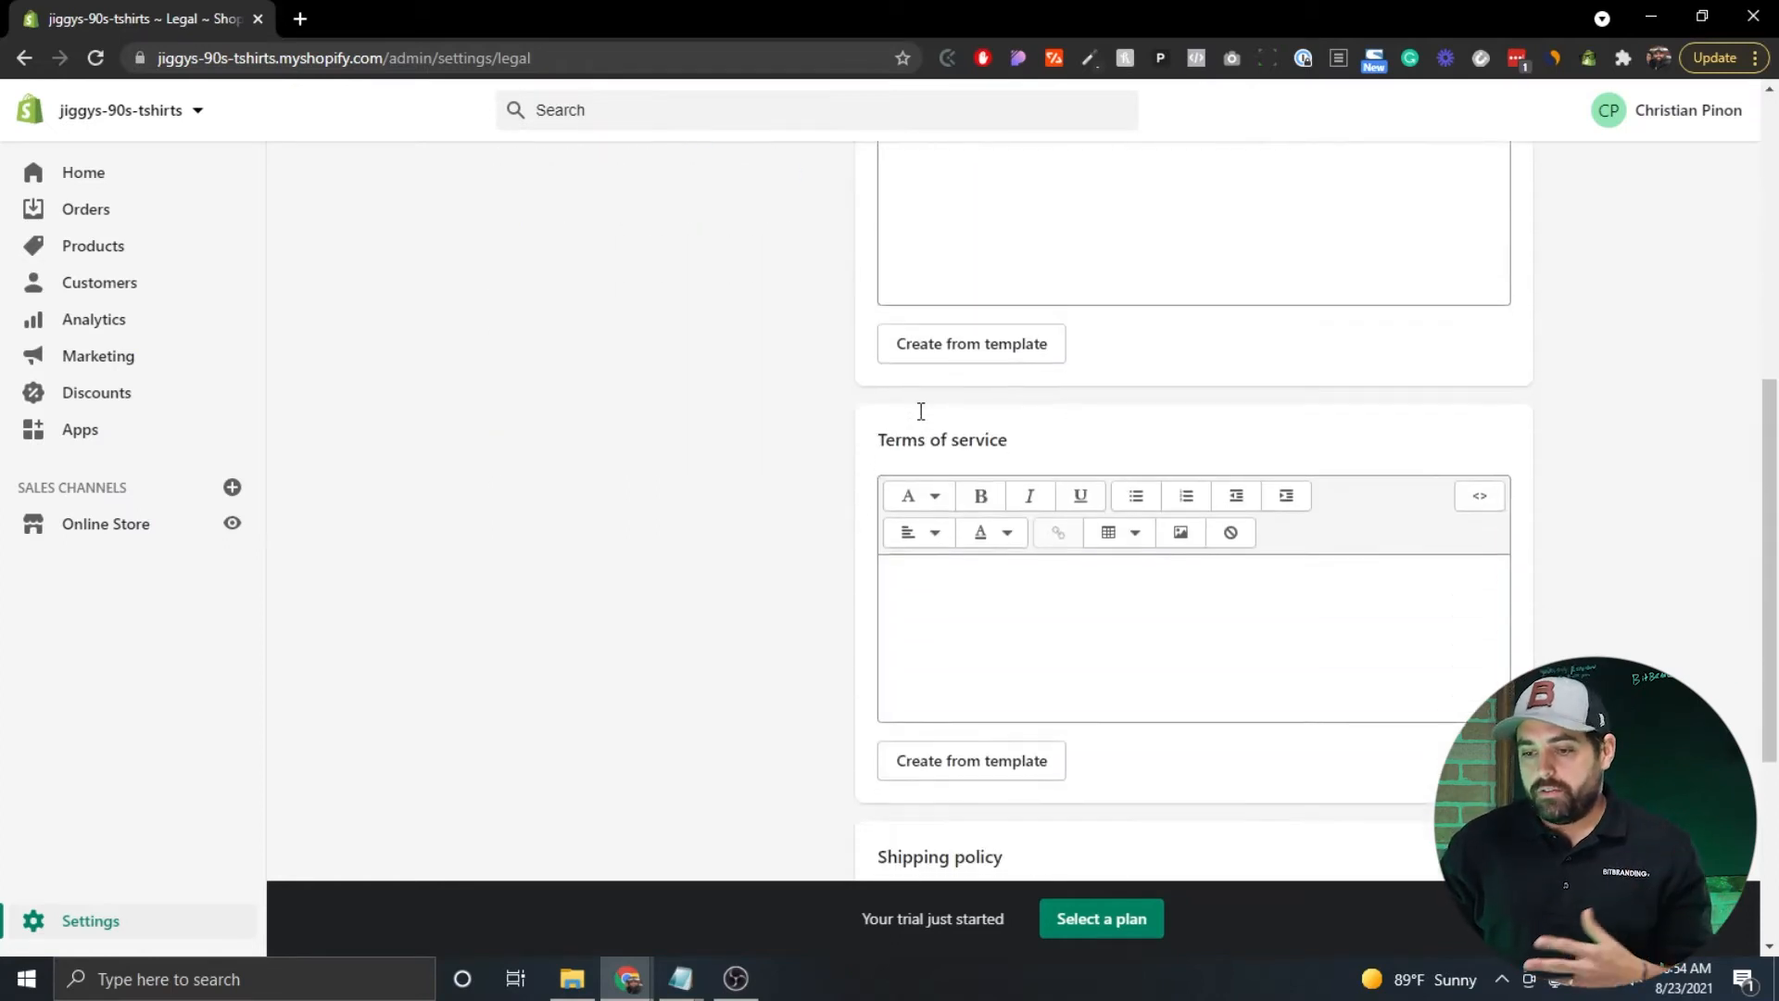
pyautogui.scroll(10, 921, 419)
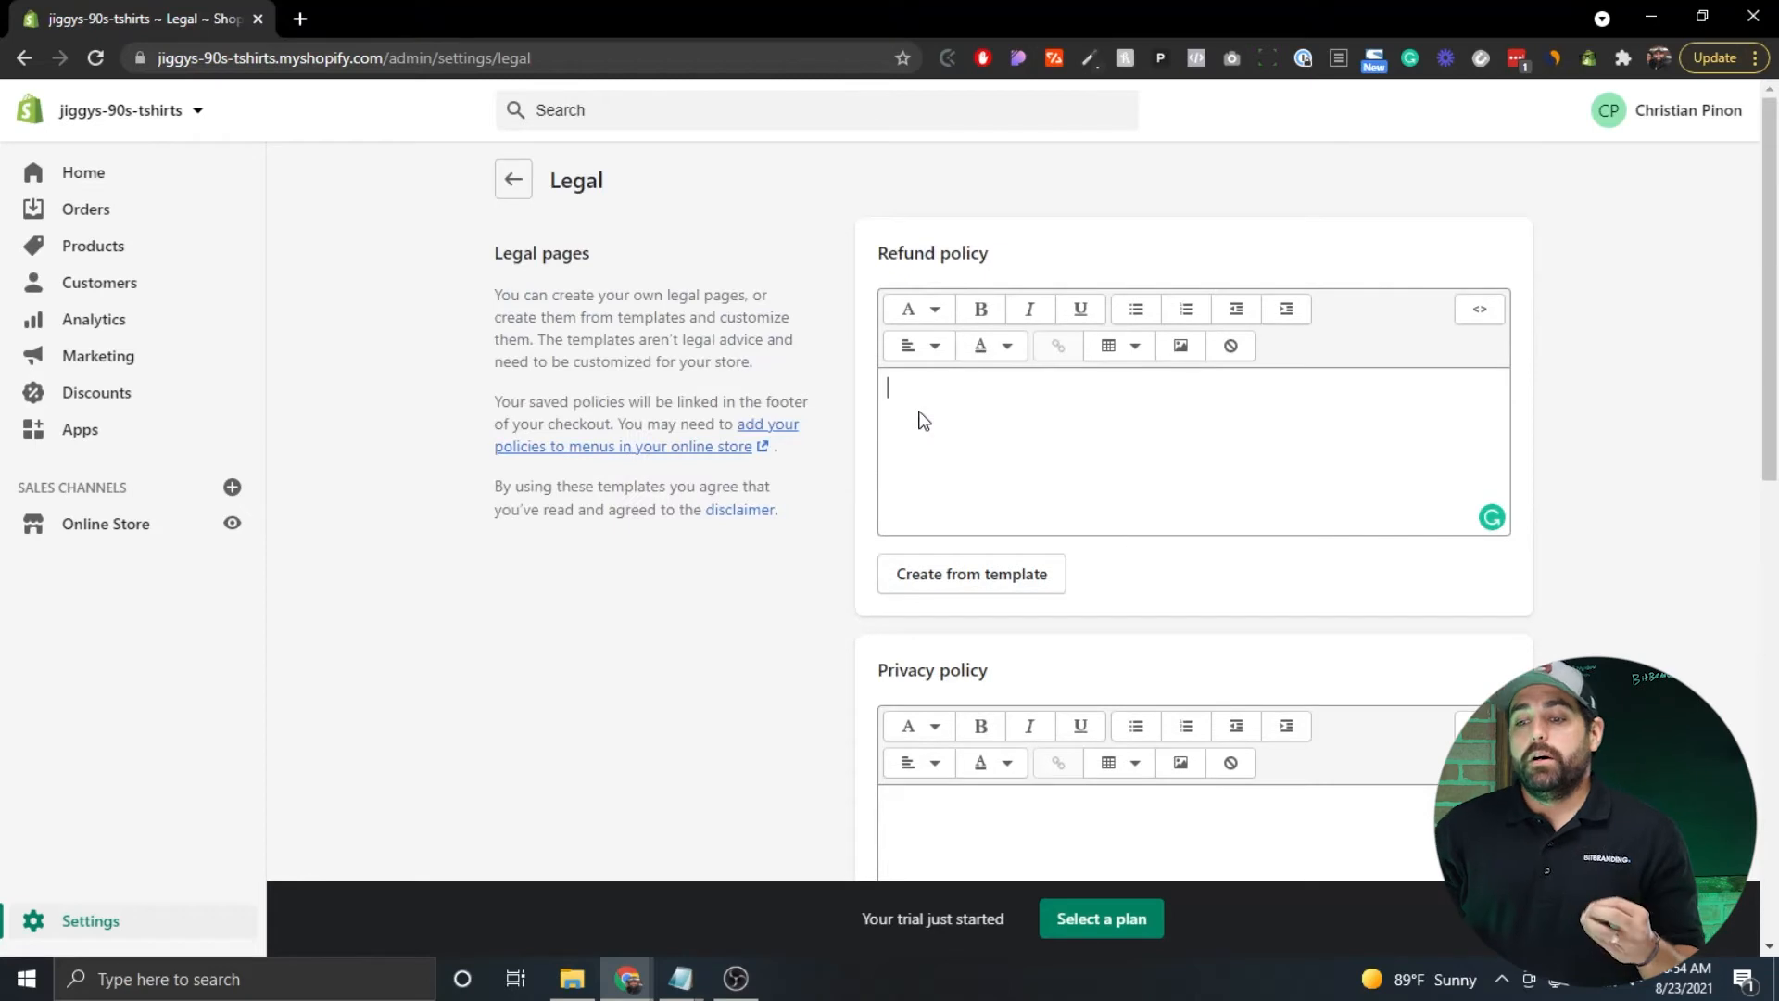
pyautogui.click(976, 575)
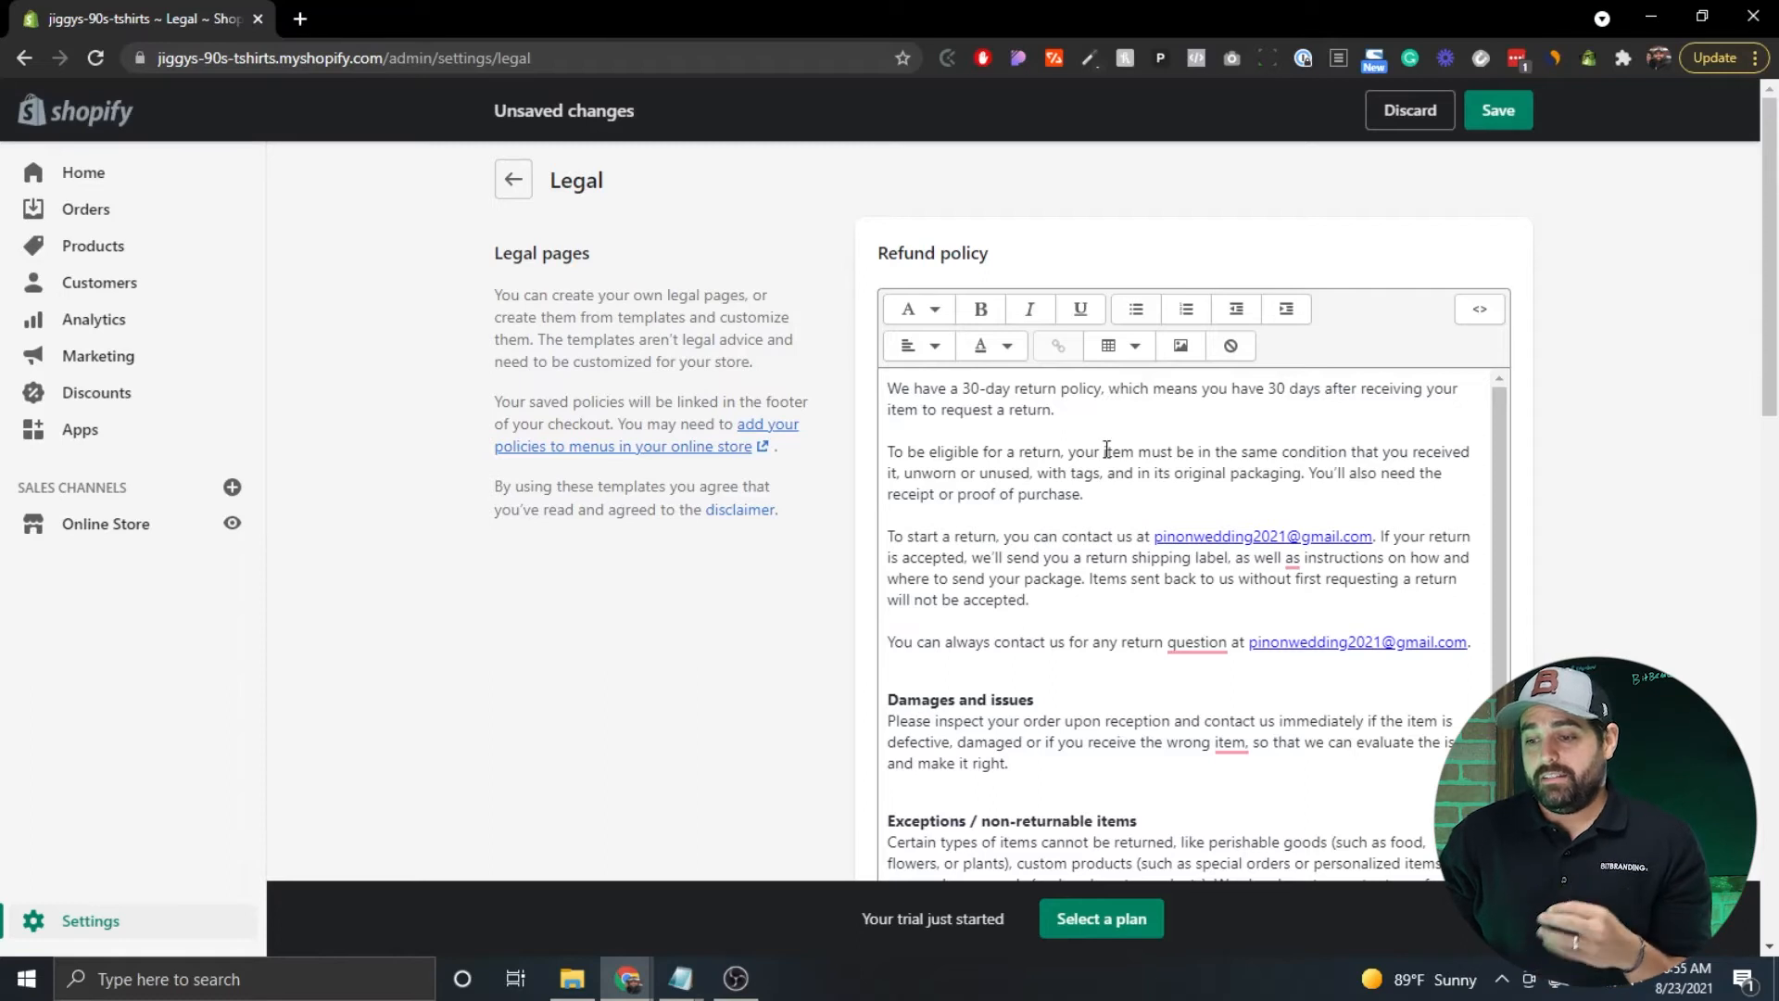
pyautogui.scroll(-2, 1106, 449)
pyautogui.scroll(-1, 1106, 450)
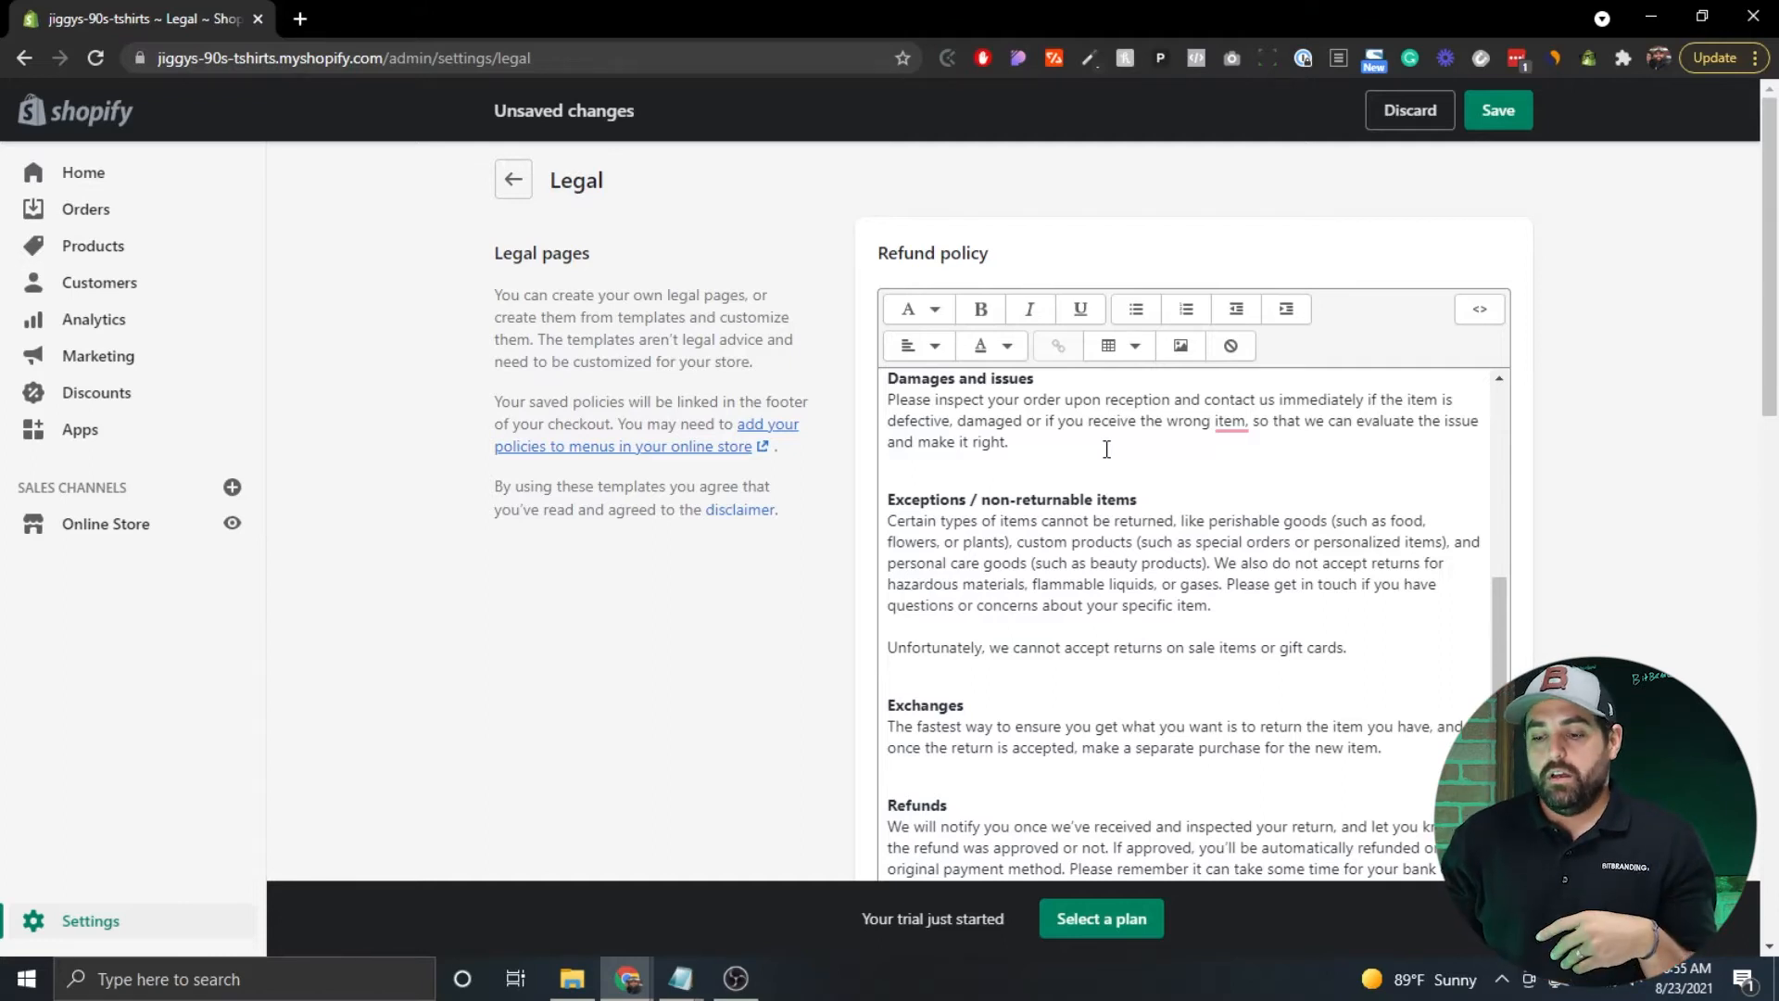
pyautogui.scroll(-2, 1106, 449)
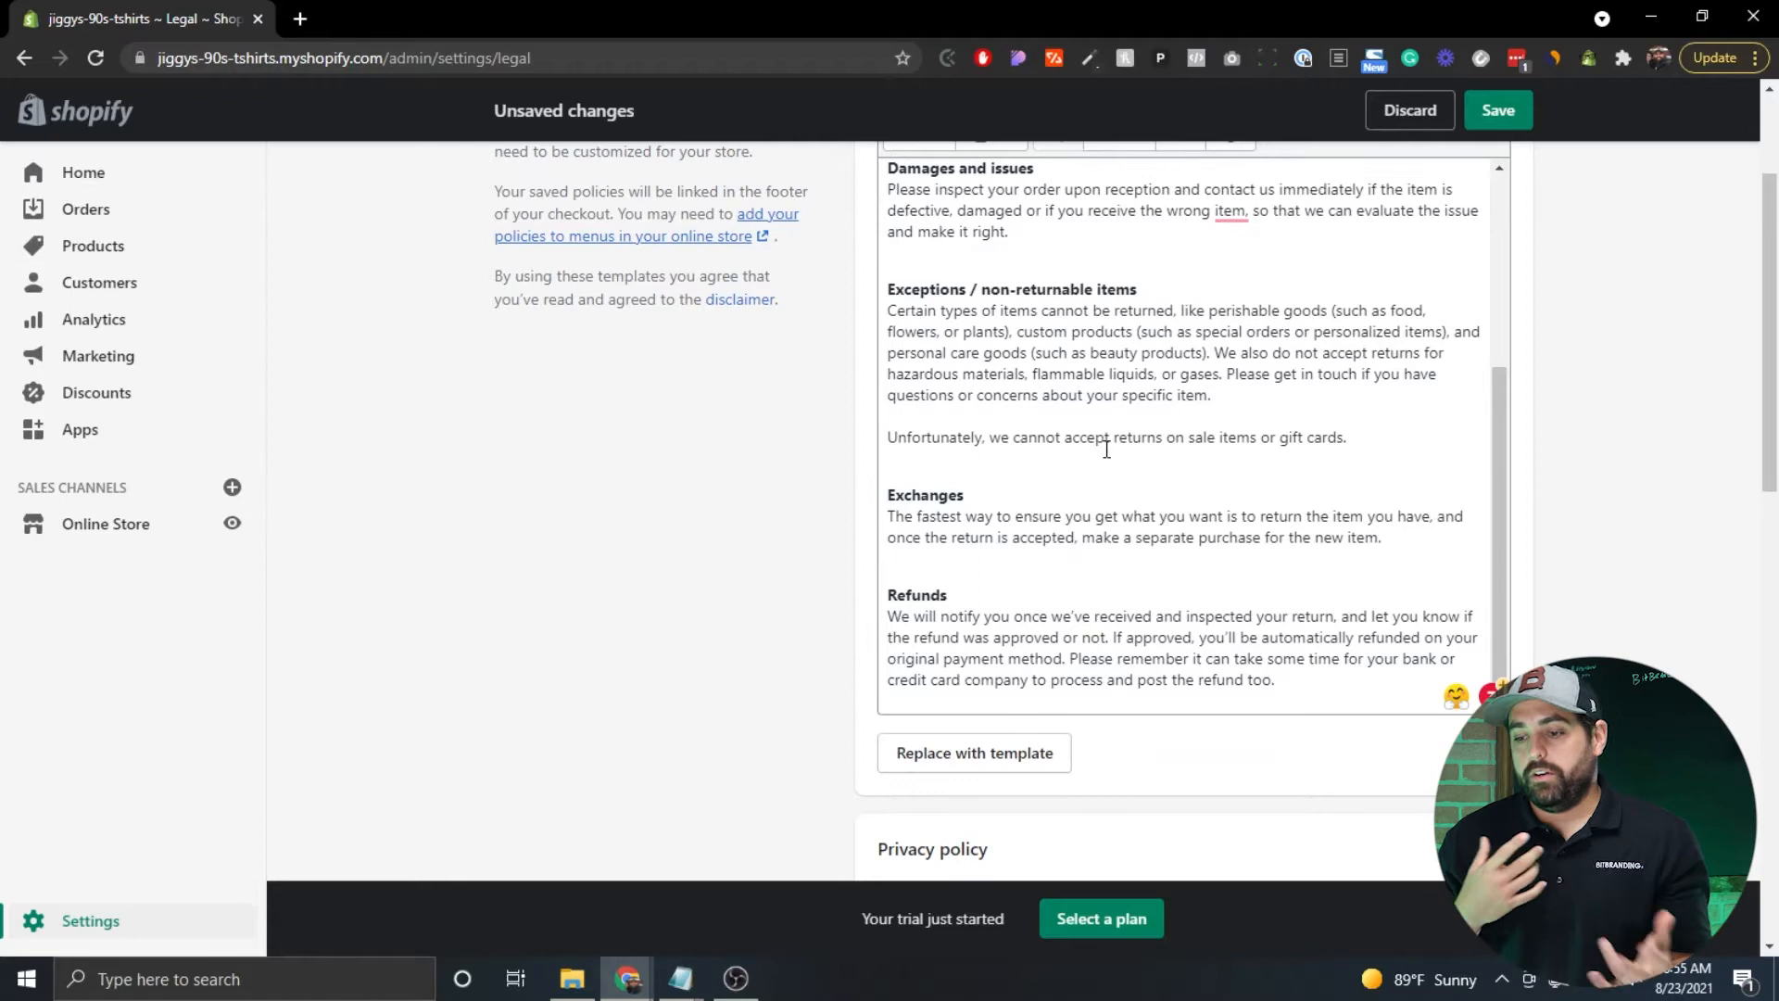
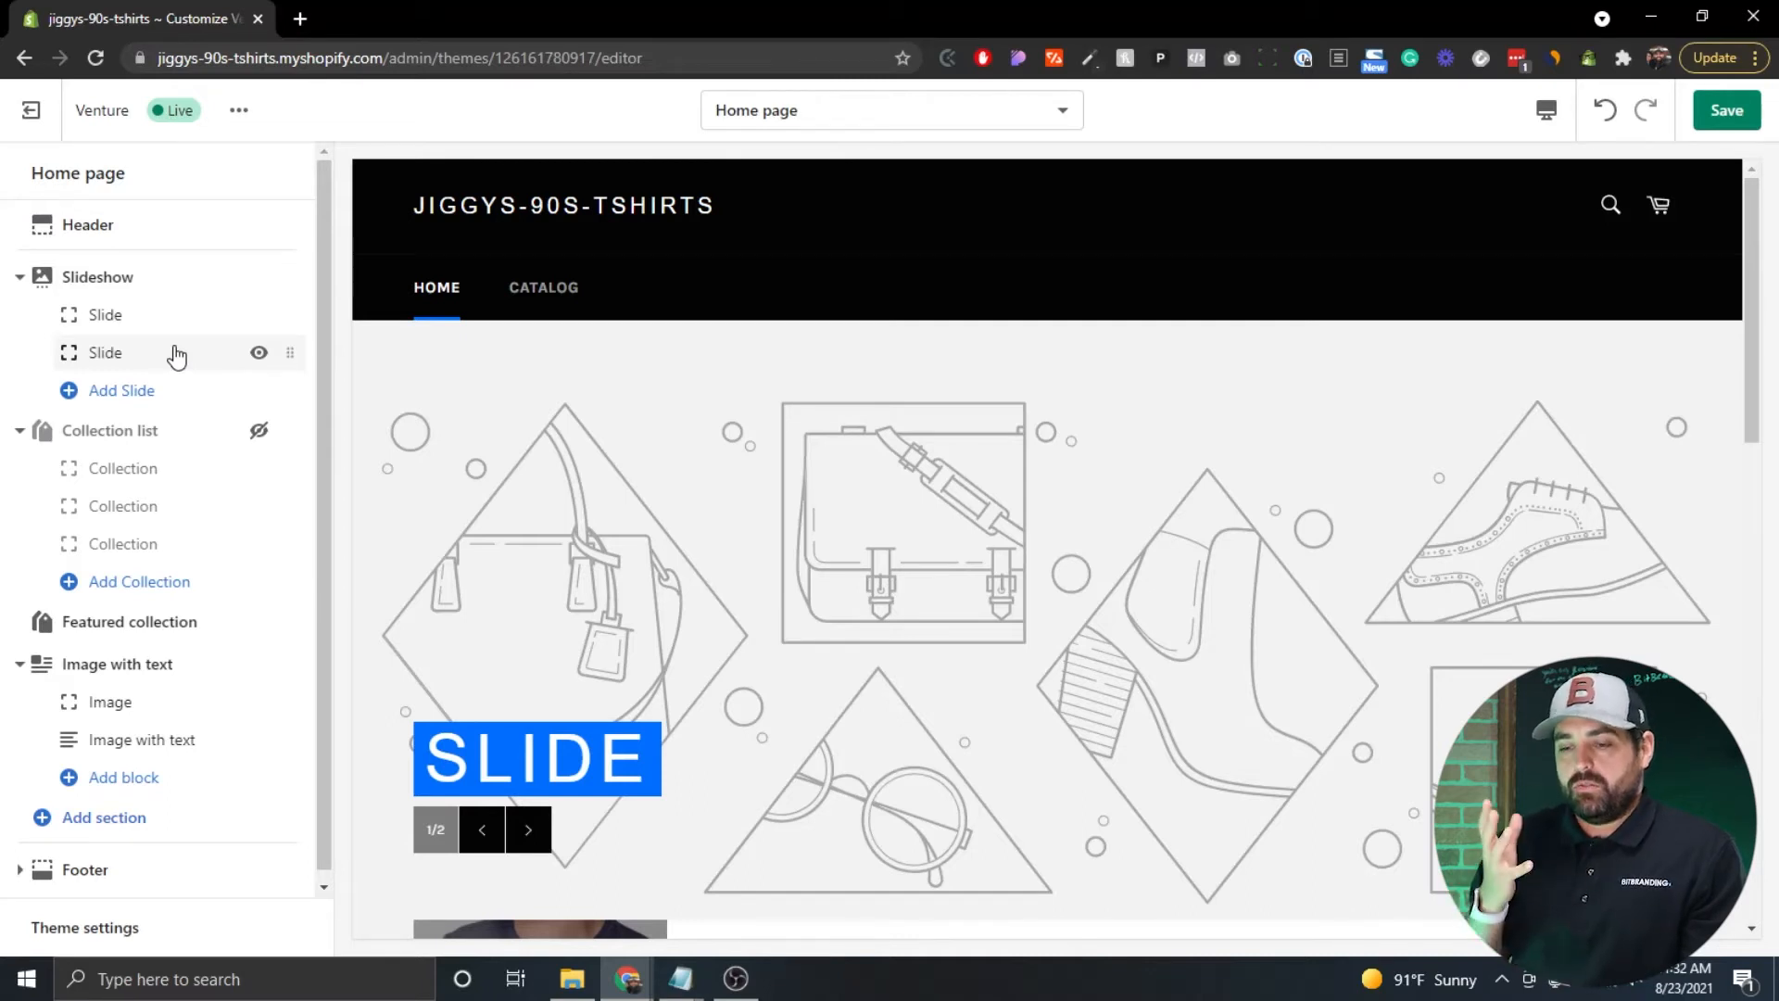
# Toggle off the second Slide under Slideshow so only the first slide shows.
pyautogui.click(258, 352)
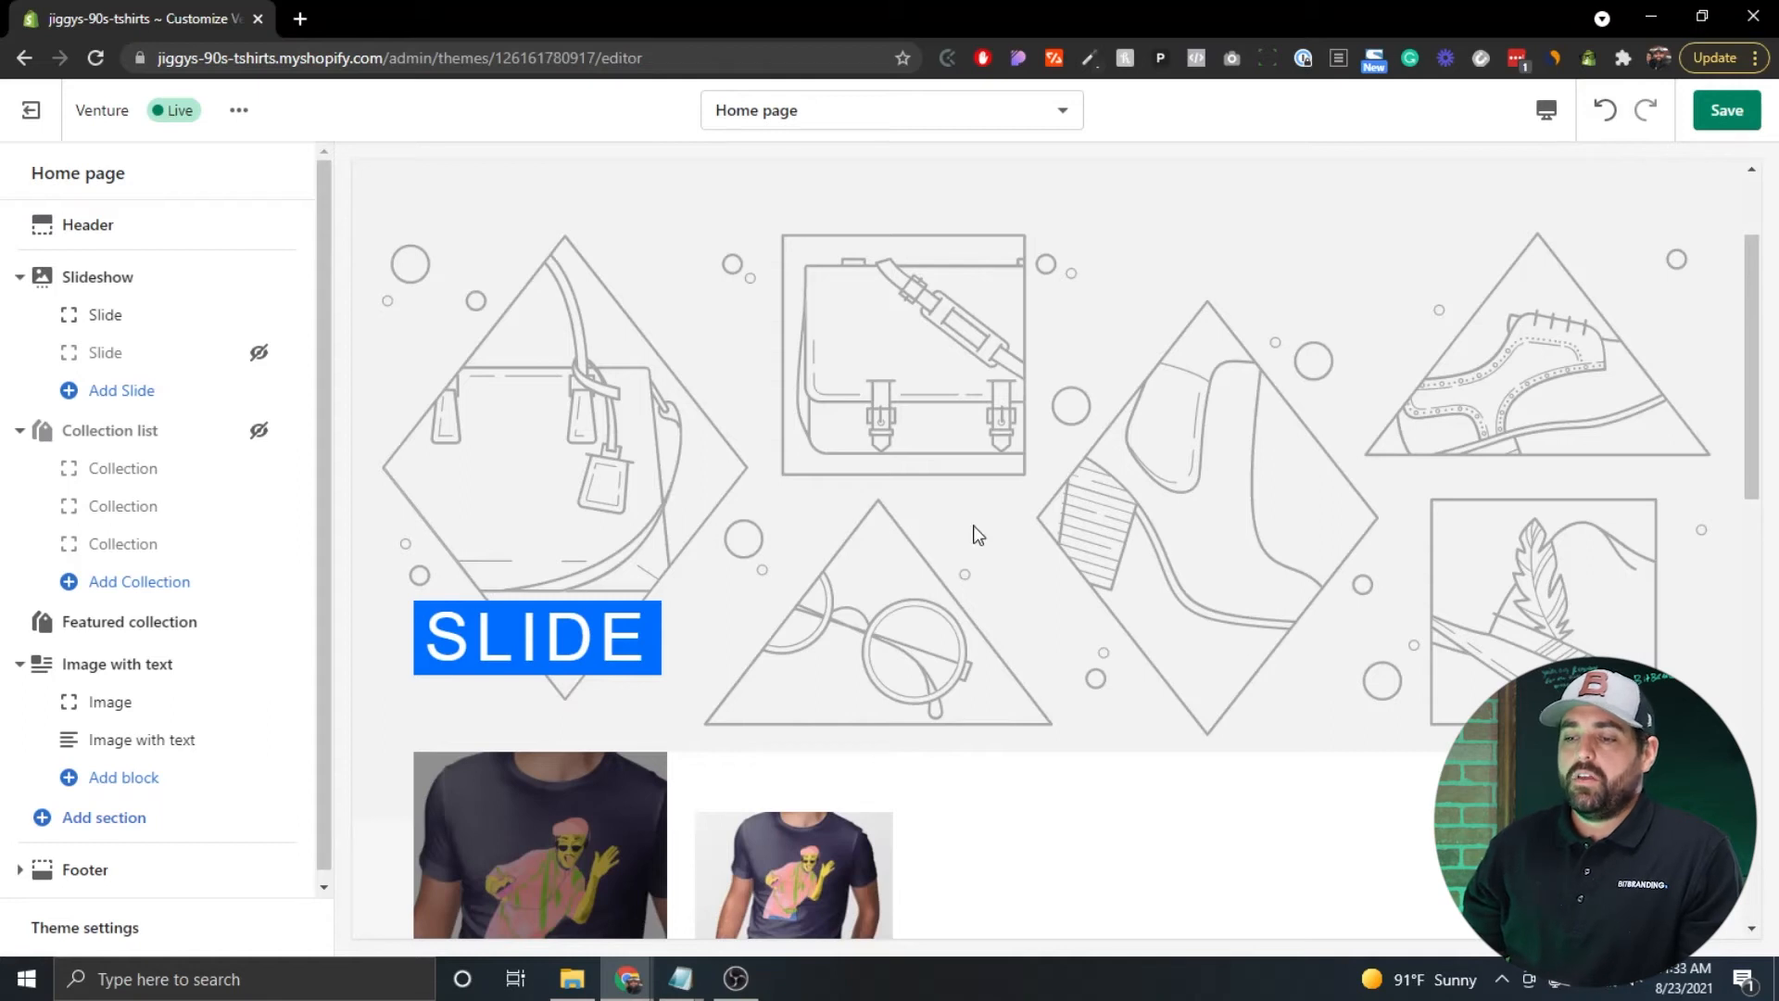
pyautogui.scroll(2, 973, 533)
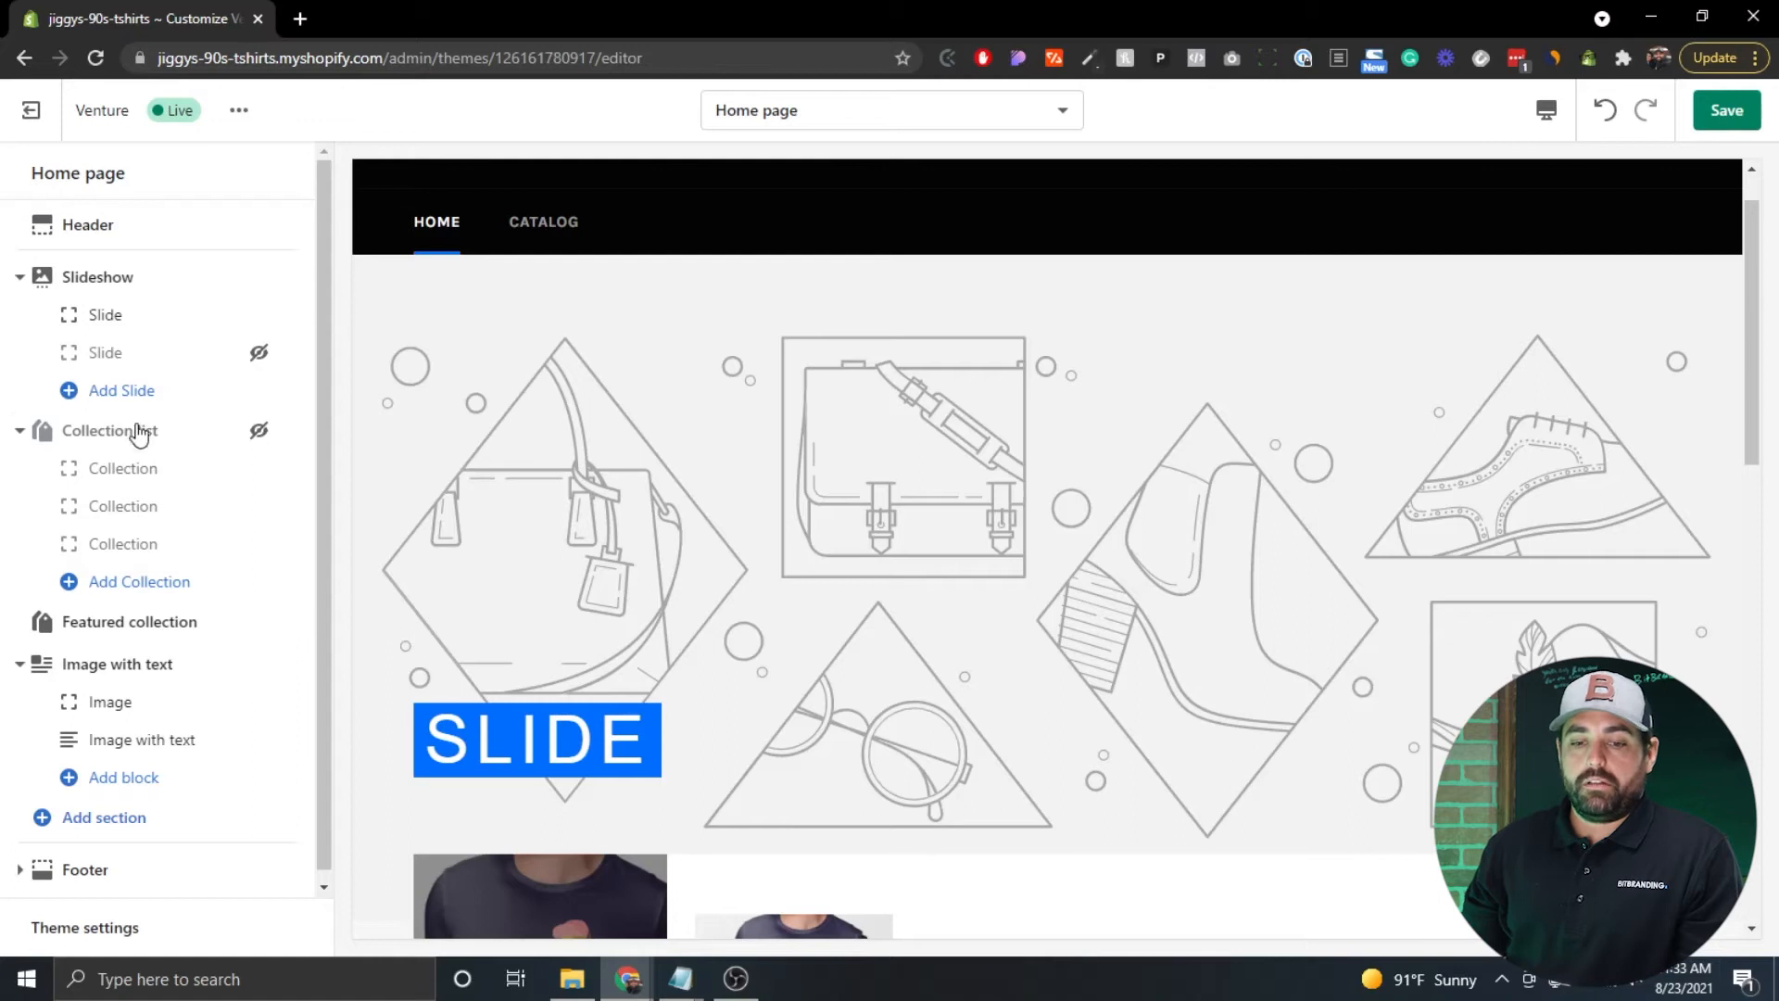
pyautogui.scroll(-1, 147, 422)
pyautogui.scroll(-2, 516, 459)
pyautogui.scroll(-4, 509, 450)
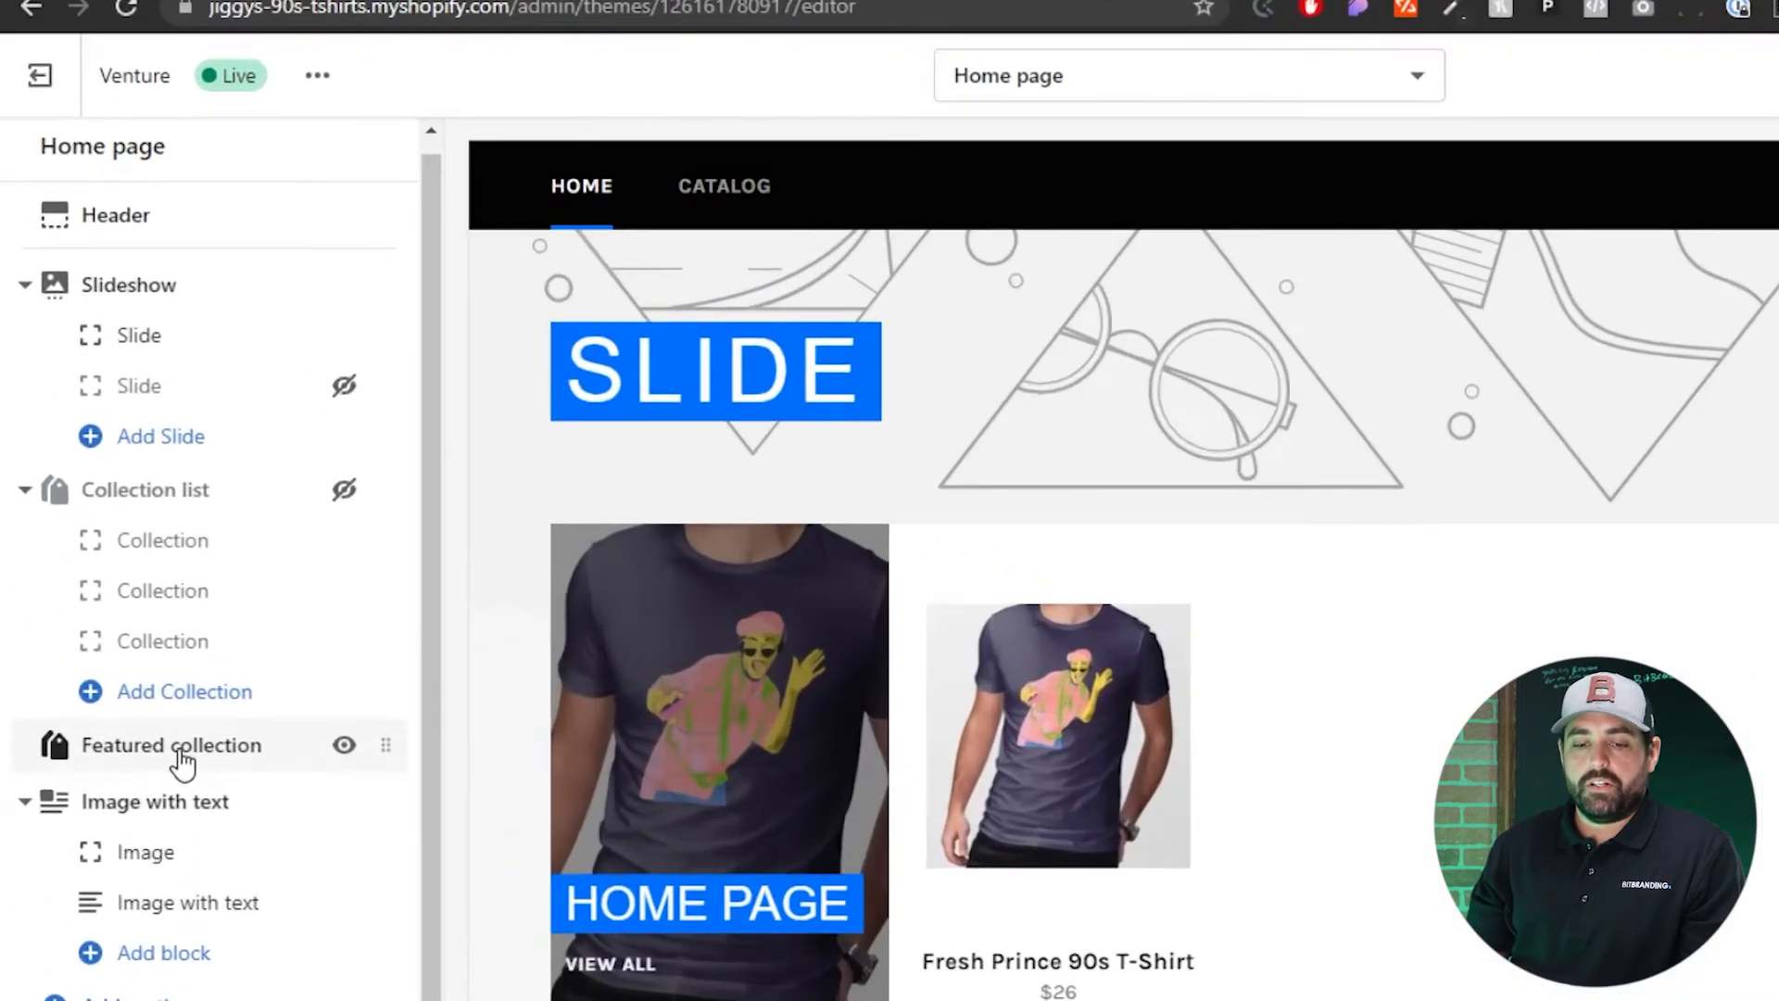
# Switch the Featured collection section from Home page to the Fresh Prince collection.
pyautogui.click(183, 762)
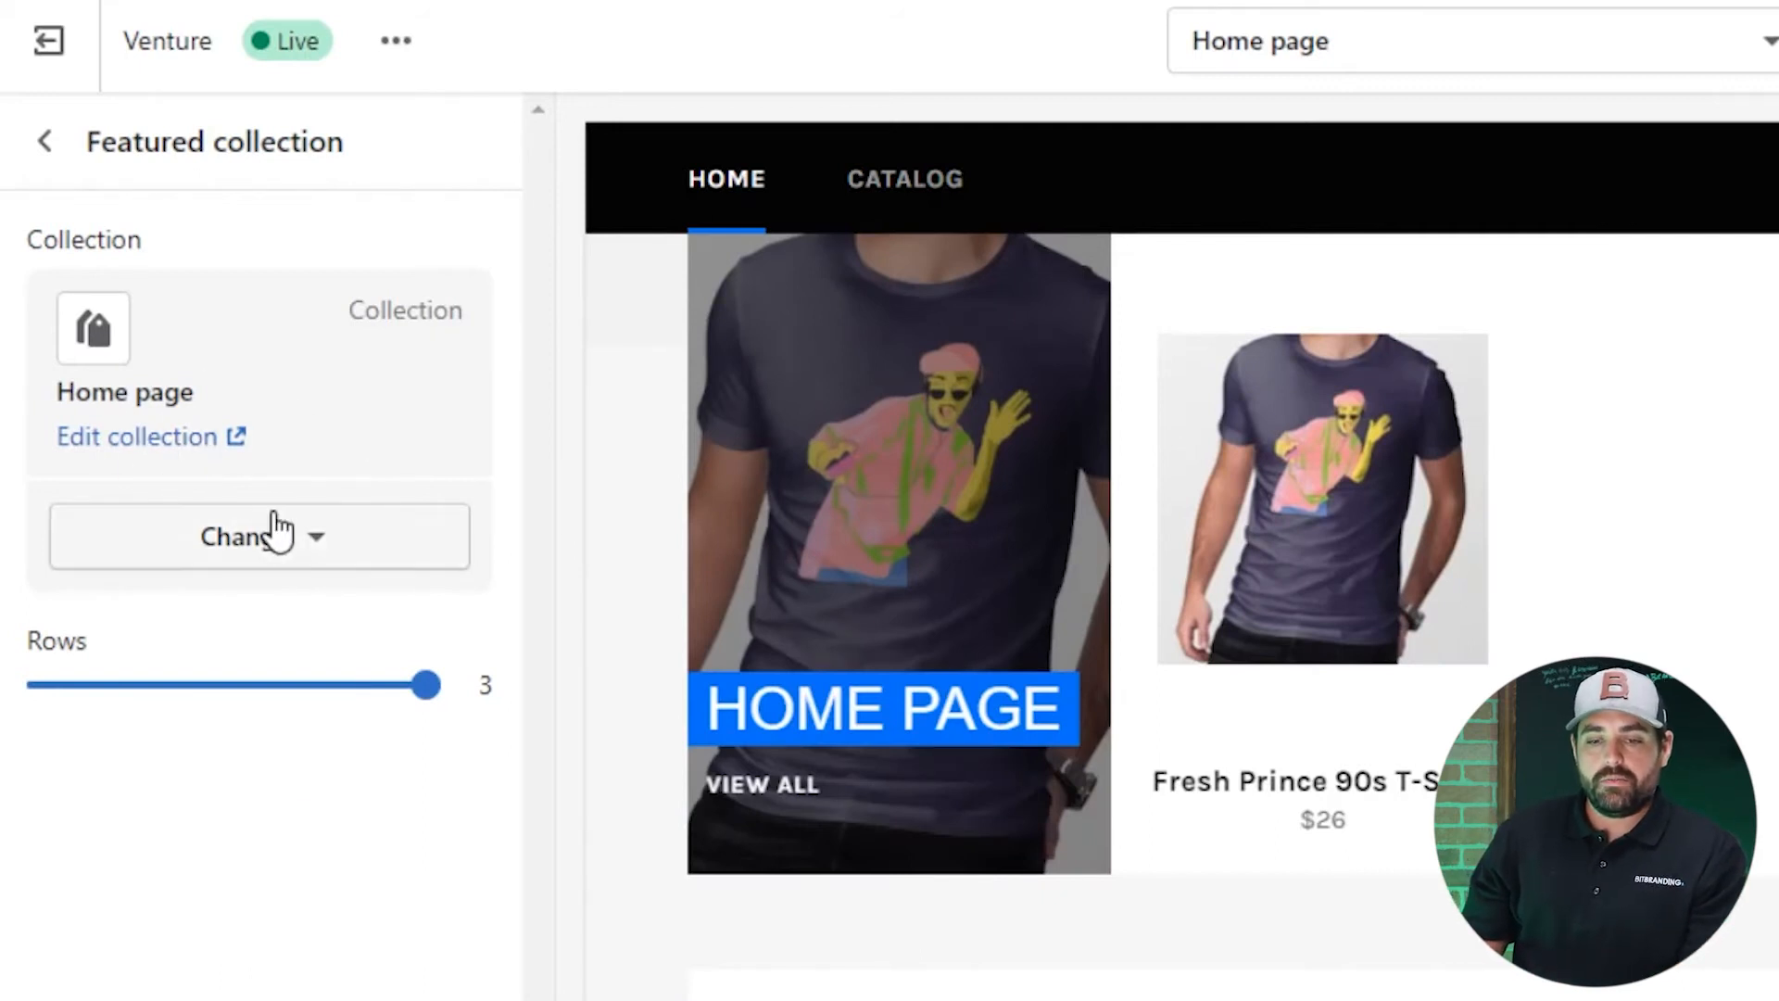
pyautogui.click(320, 554)
pyautogui.click(270, 651)
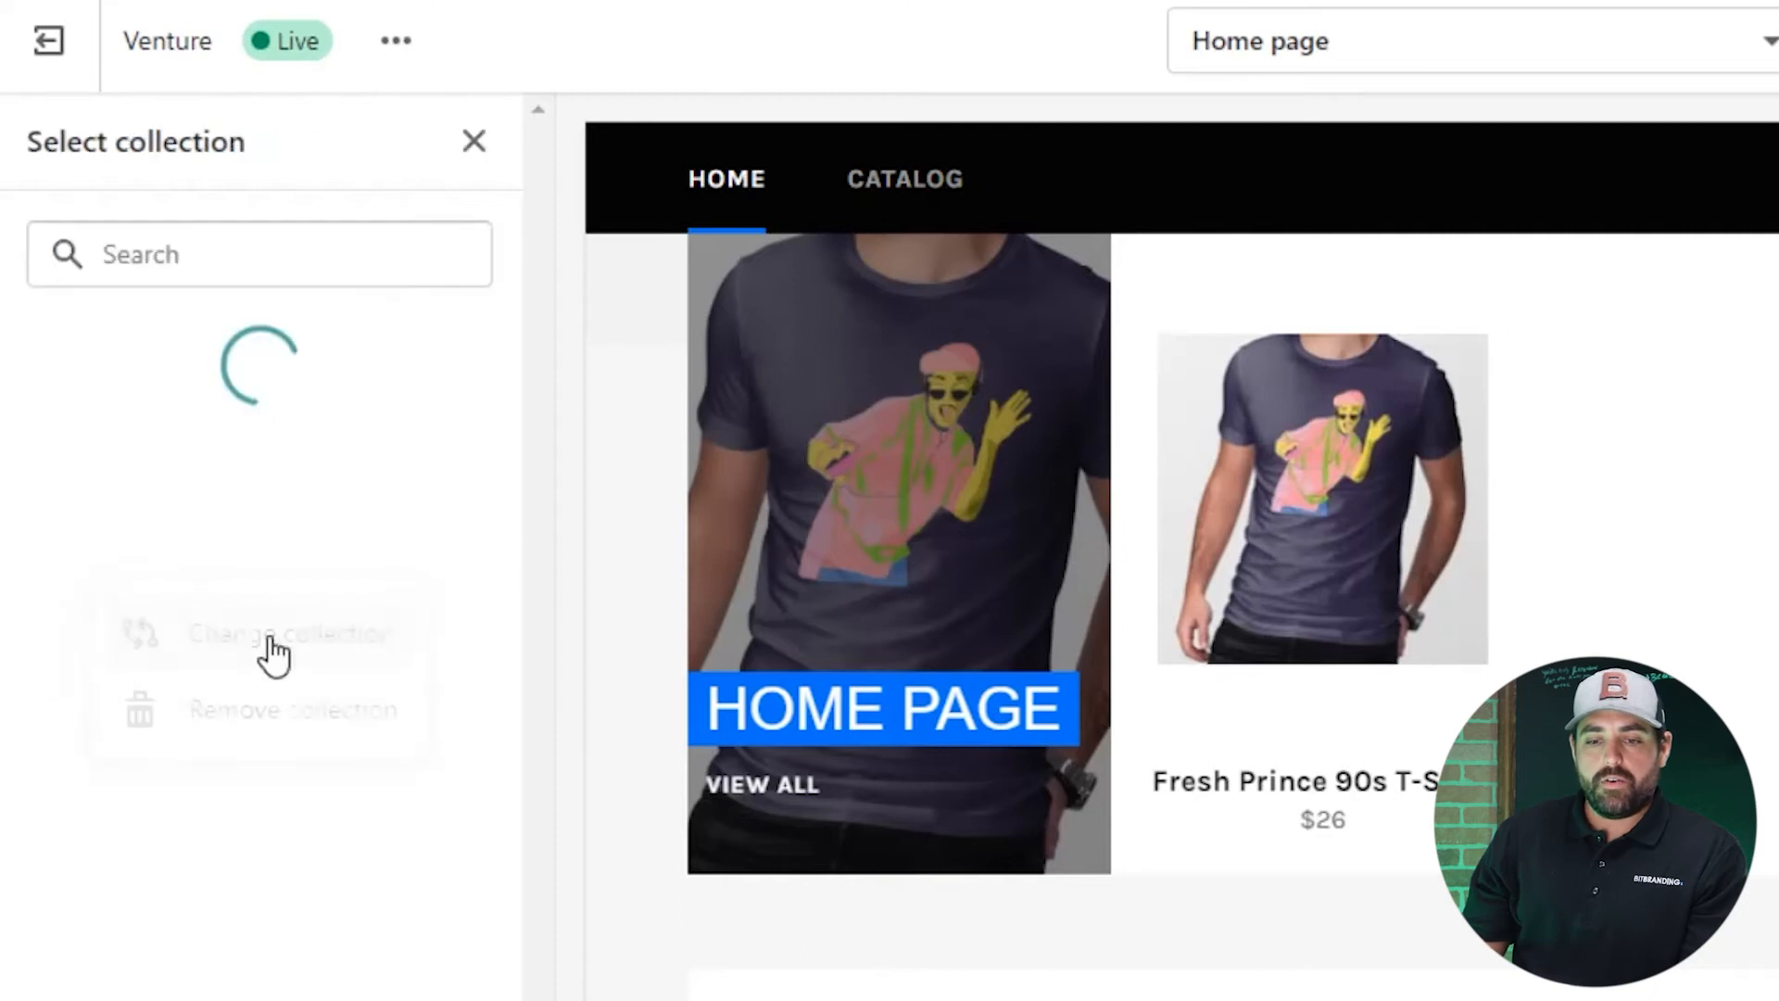
pyautogui.click(258, 475)
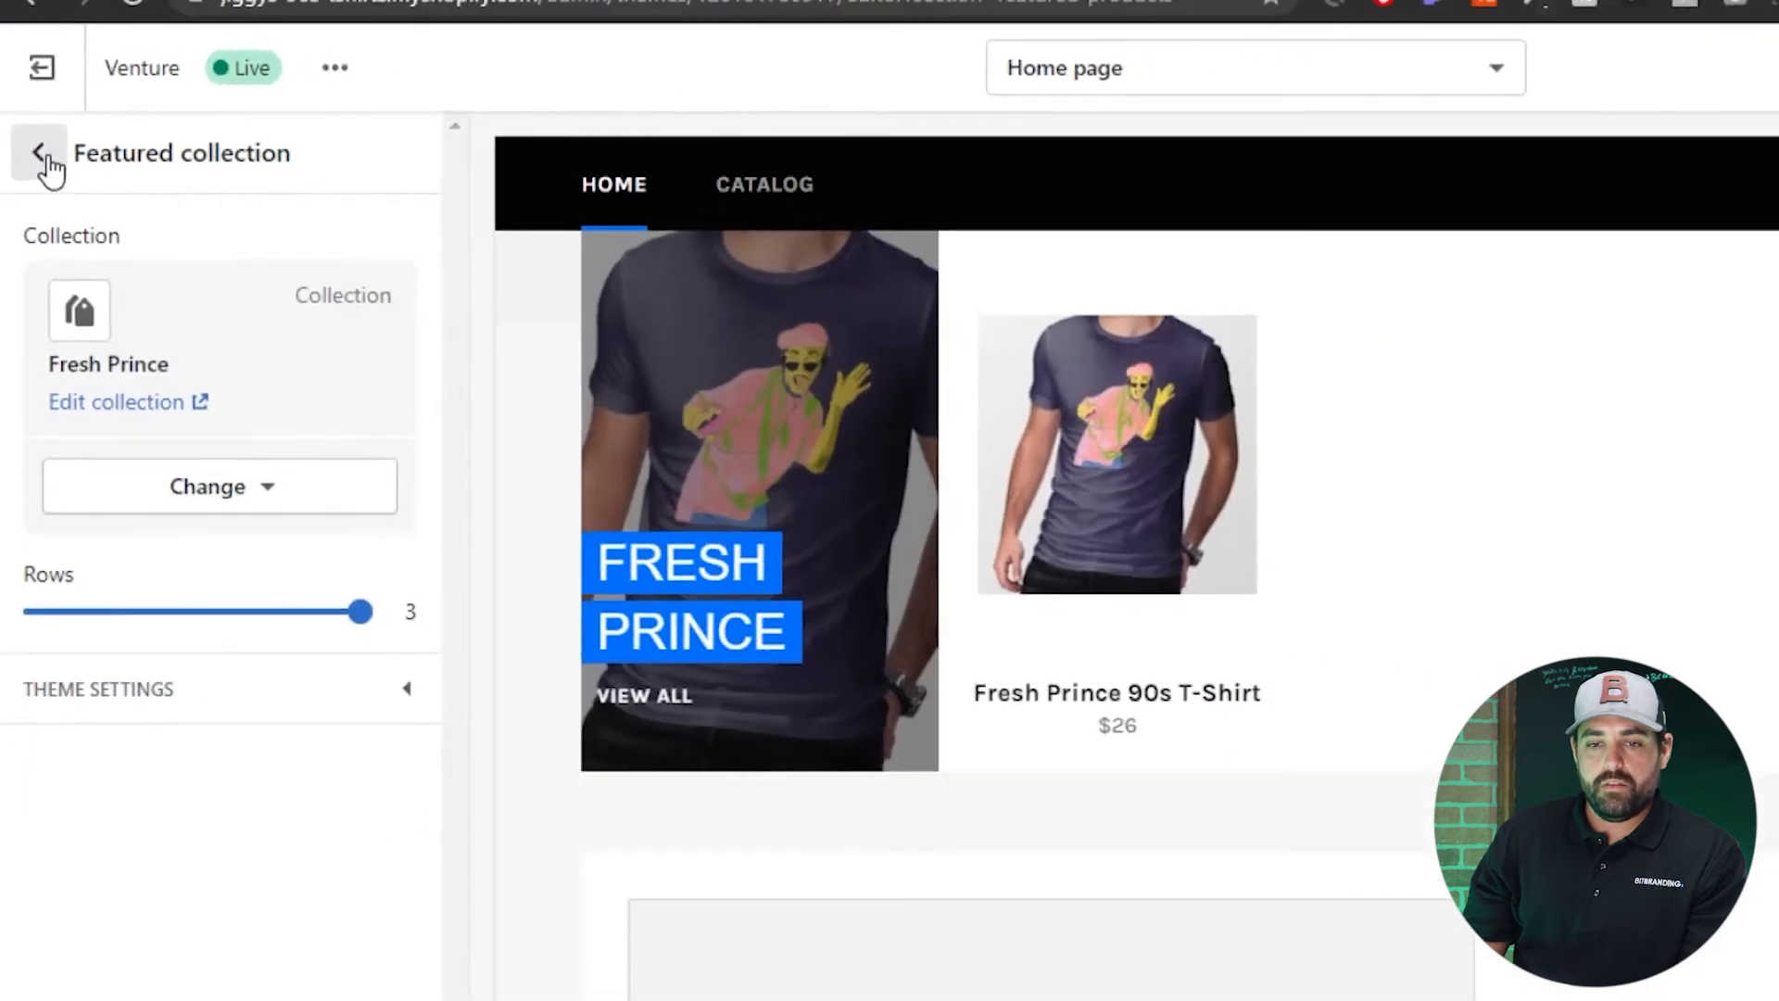
pyautogui.click(44, 141)
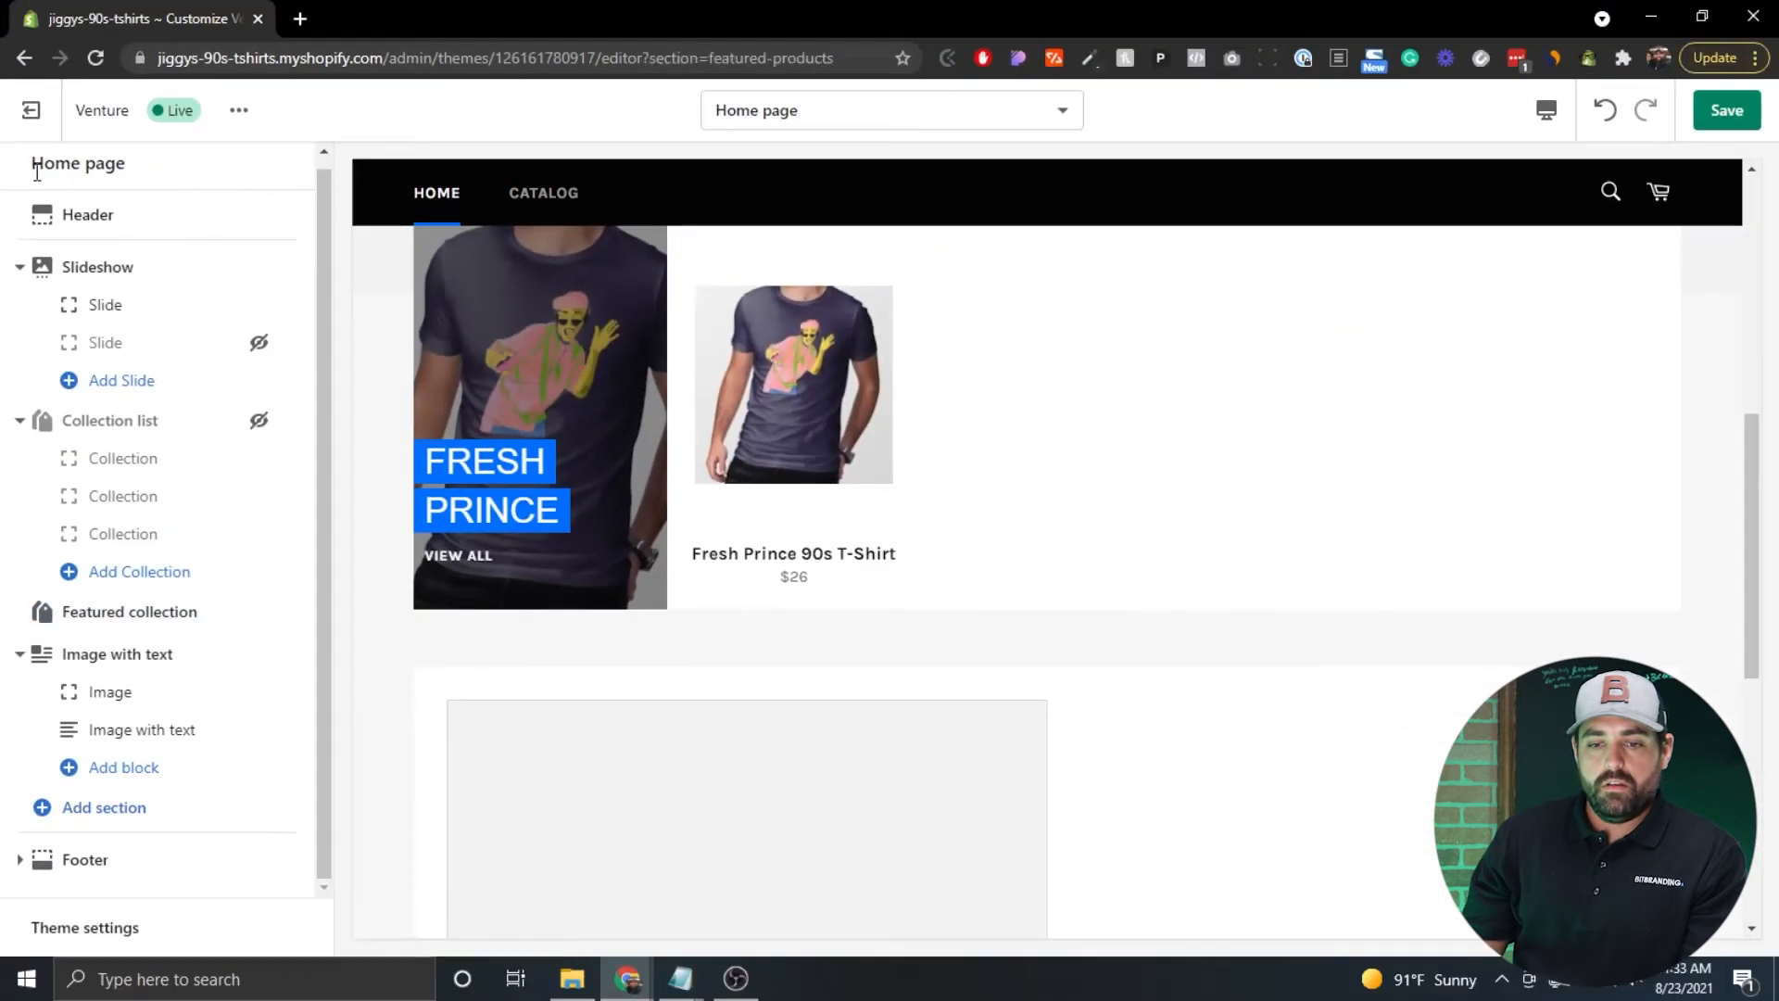
pyautogui.scroll(4, 691, 437)
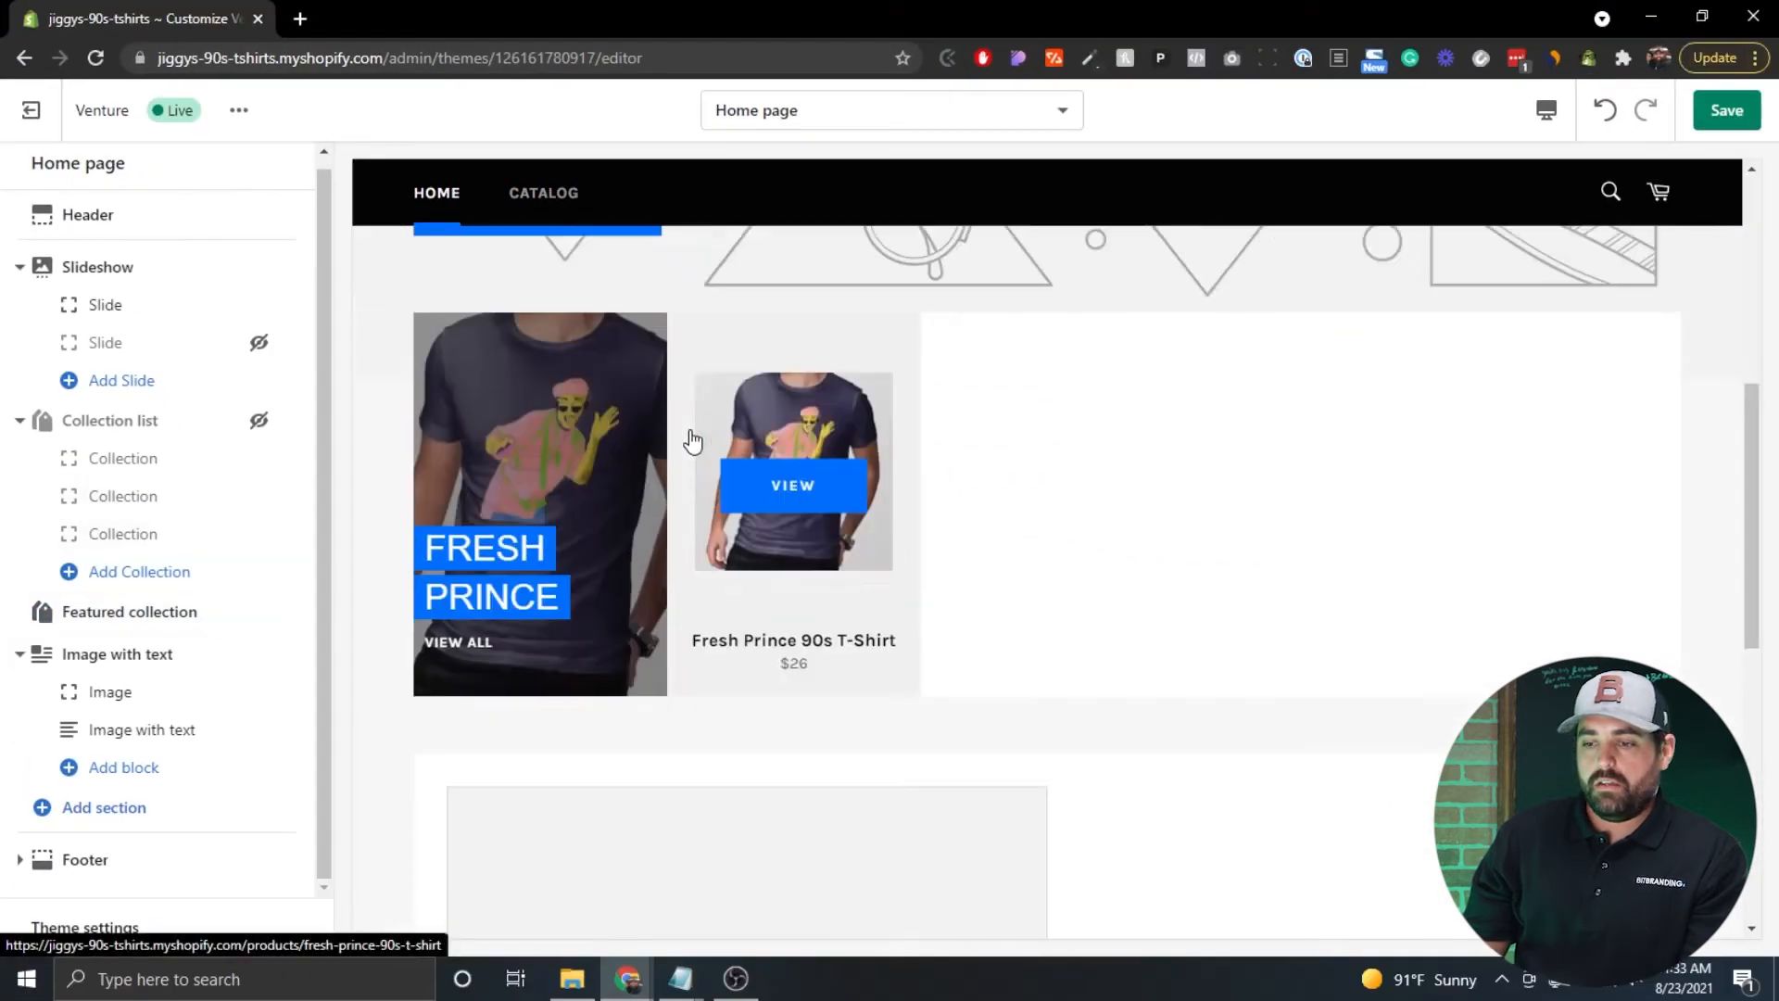
pyautogui.scroll(-2, 691, 437)
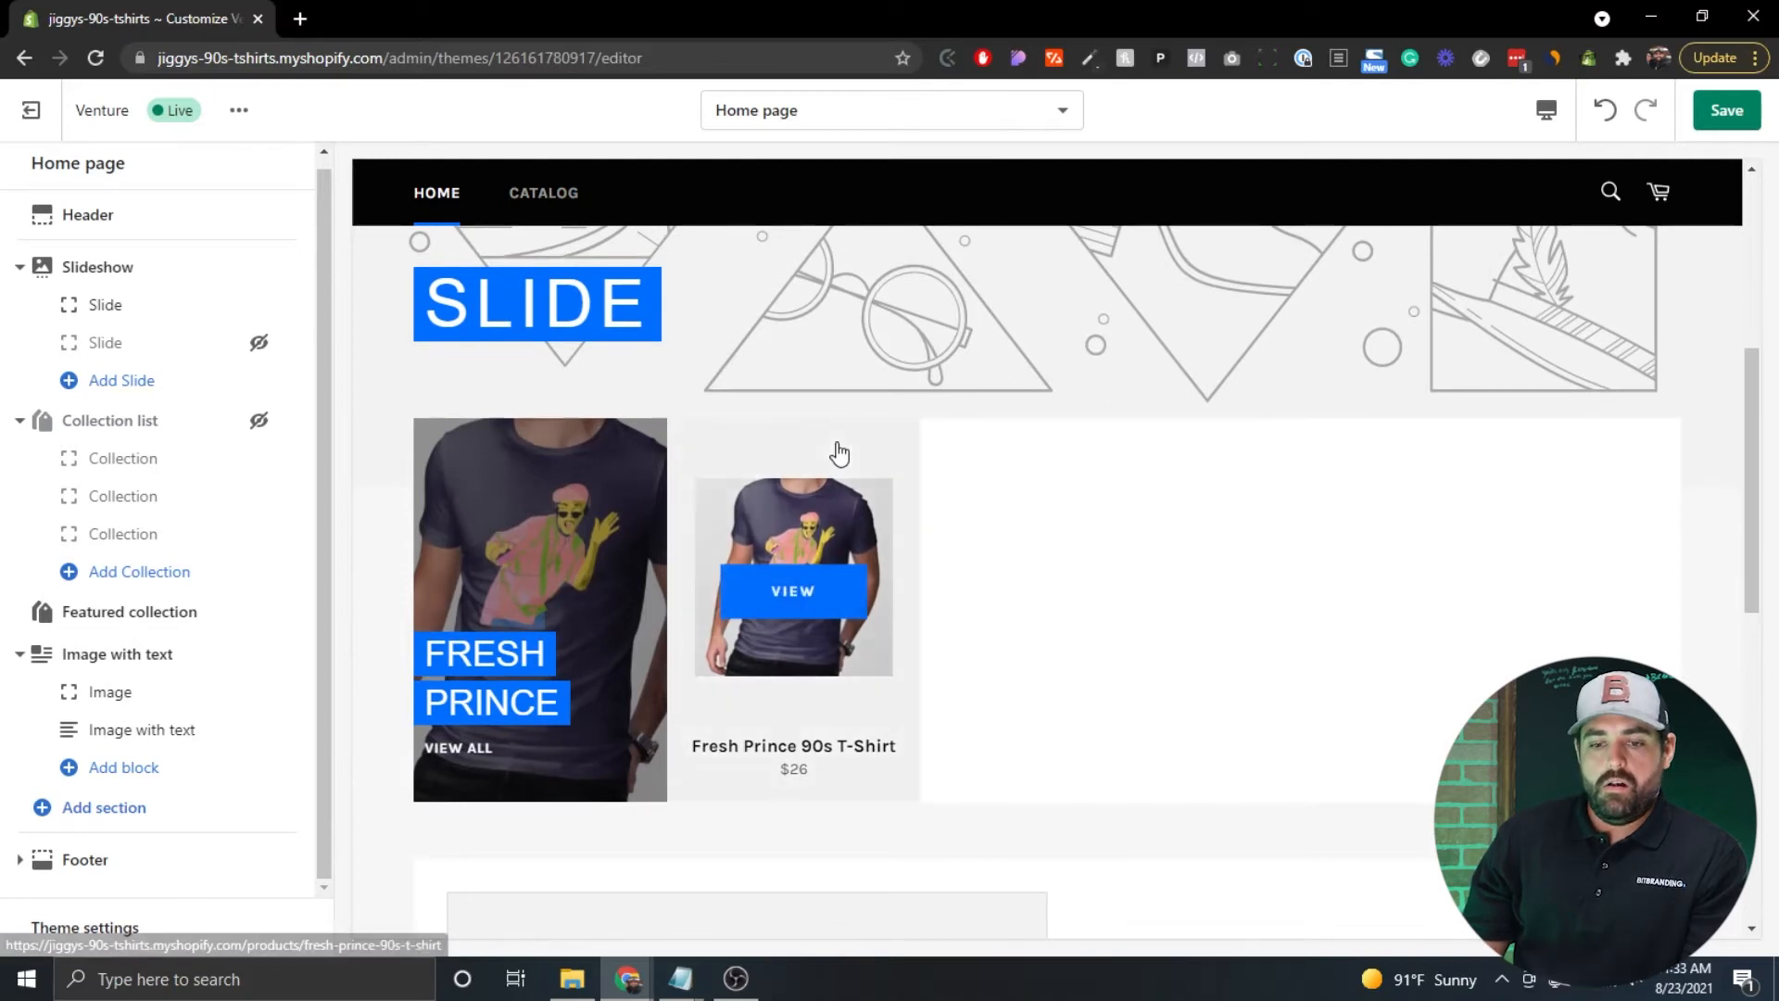
pyautogui.scroll(-7, 598, 512)
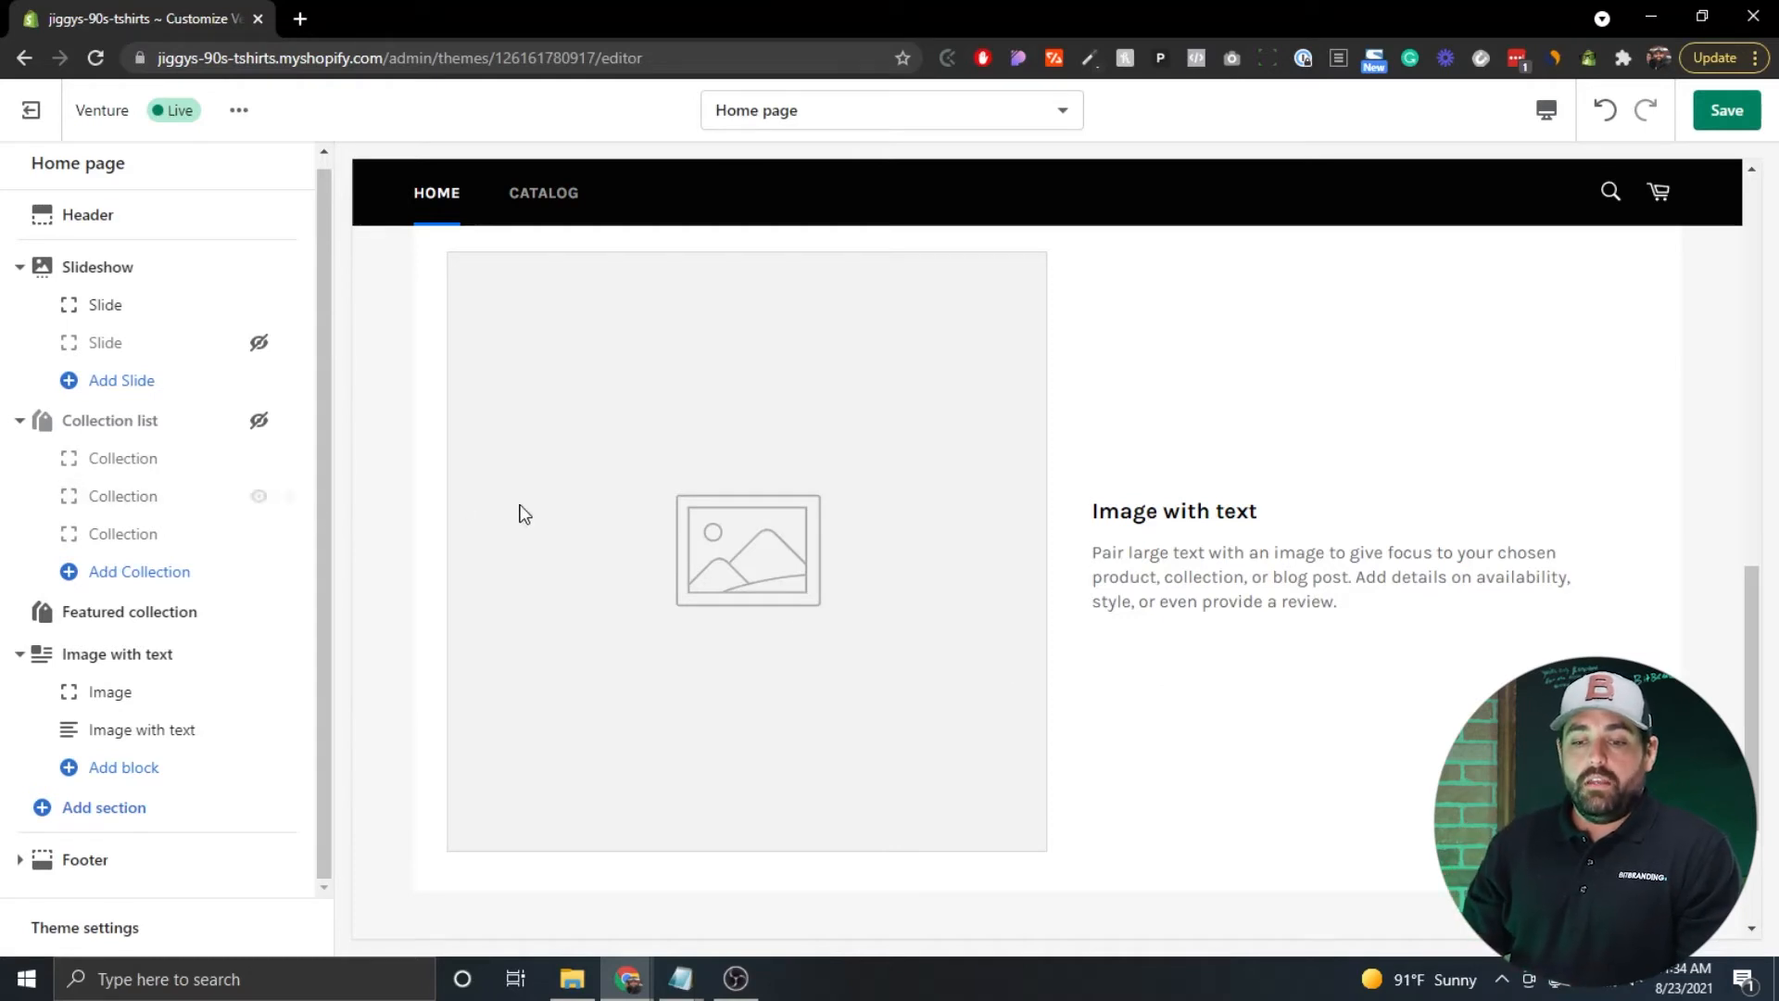
pyautogui.scroll(-3, 525, 514)
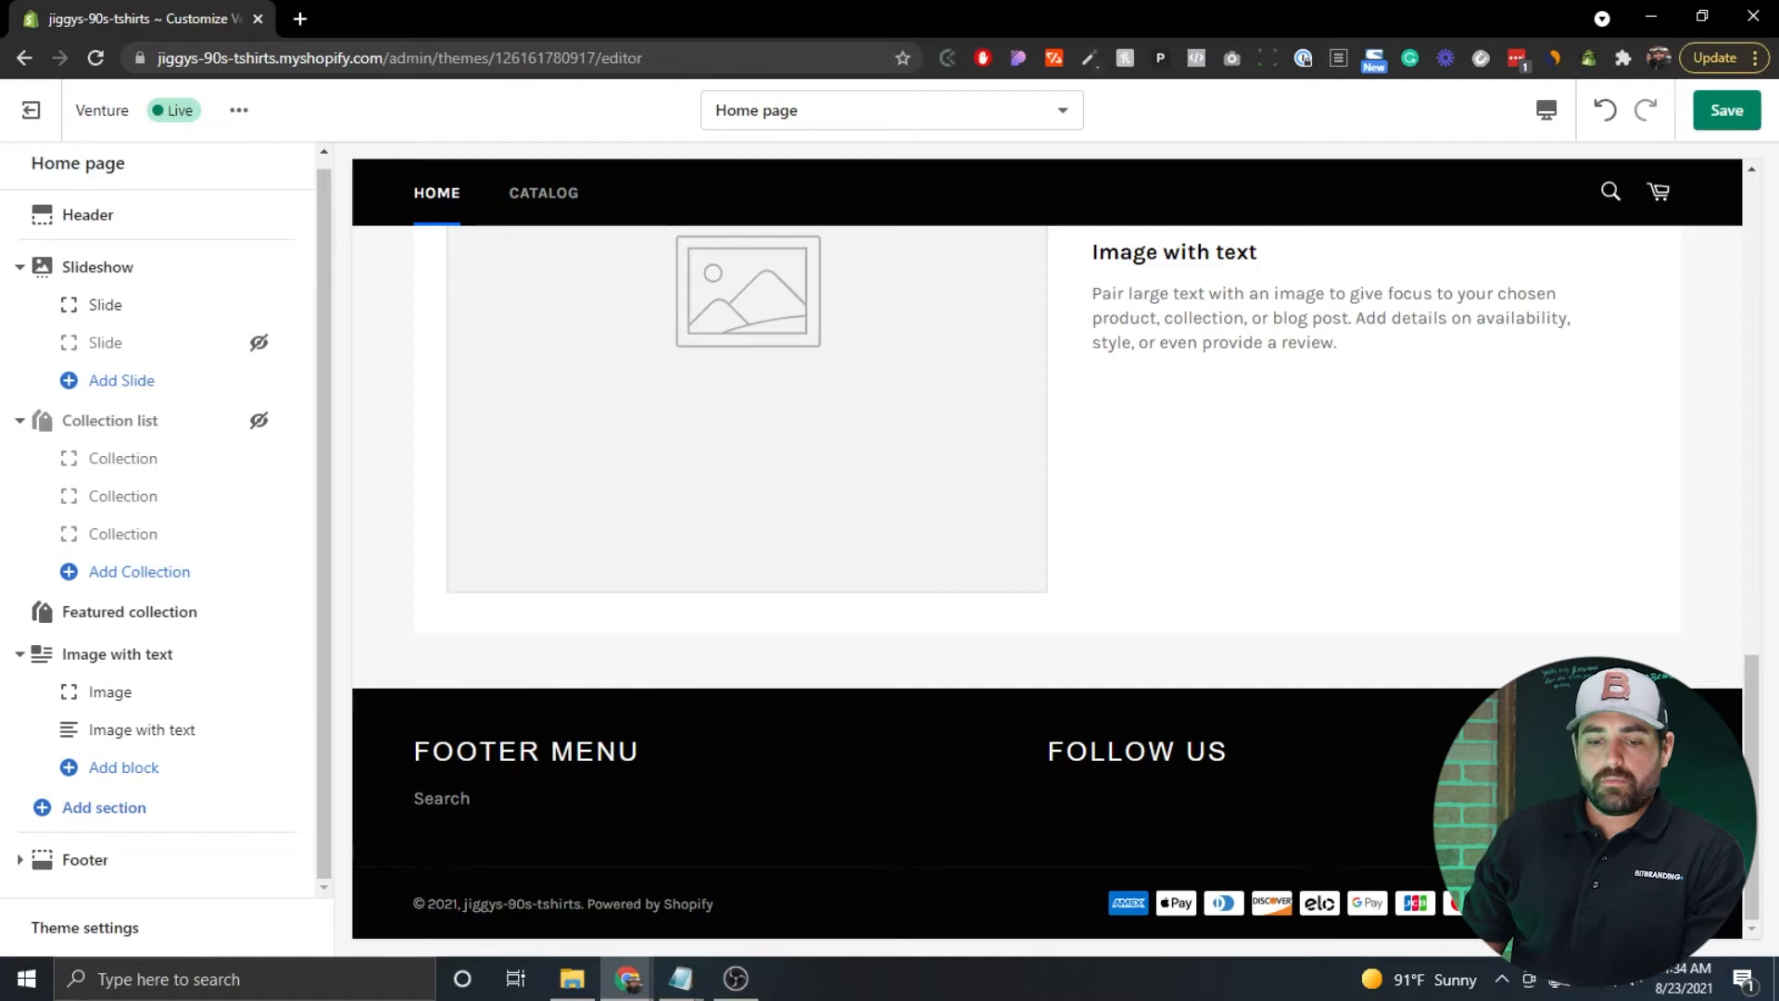
pyautogui.scroll(1, 184, 604)
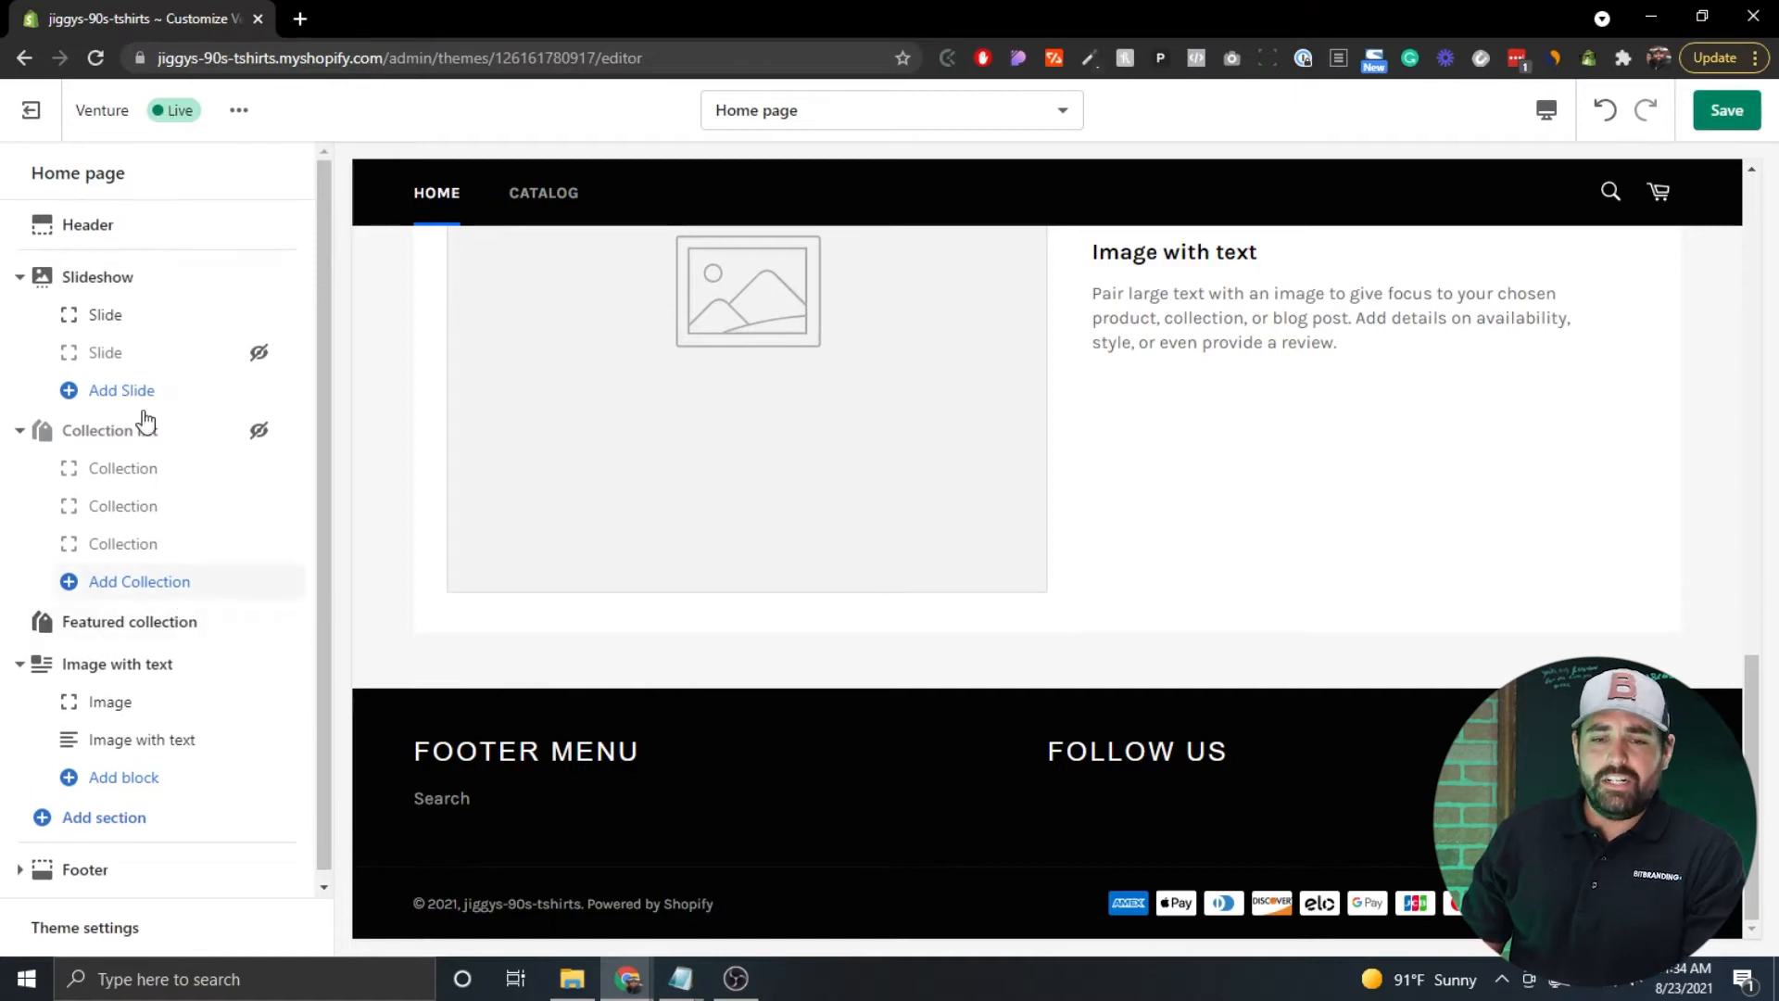
# Set the header logo to the 90s logo image with custom logo width 200 px.
pyautogui.click(96, 242)
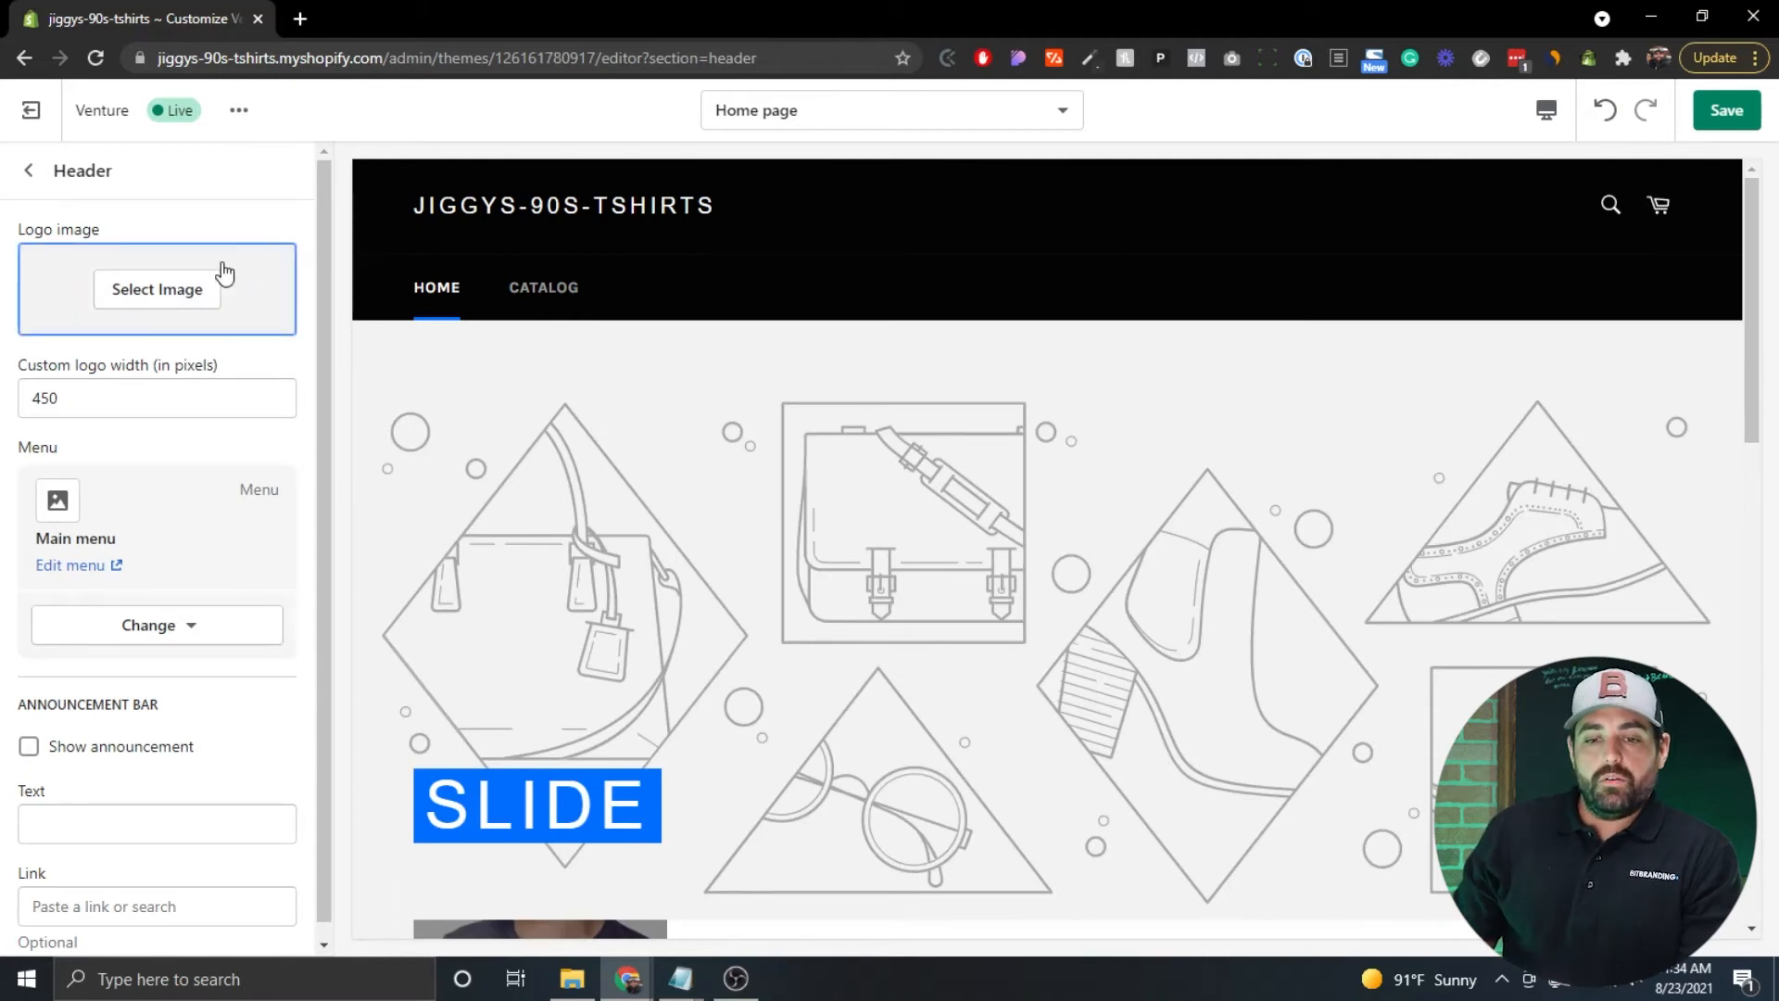
pyautogui.click(135, 299)
pyautogui.click(236, 340)
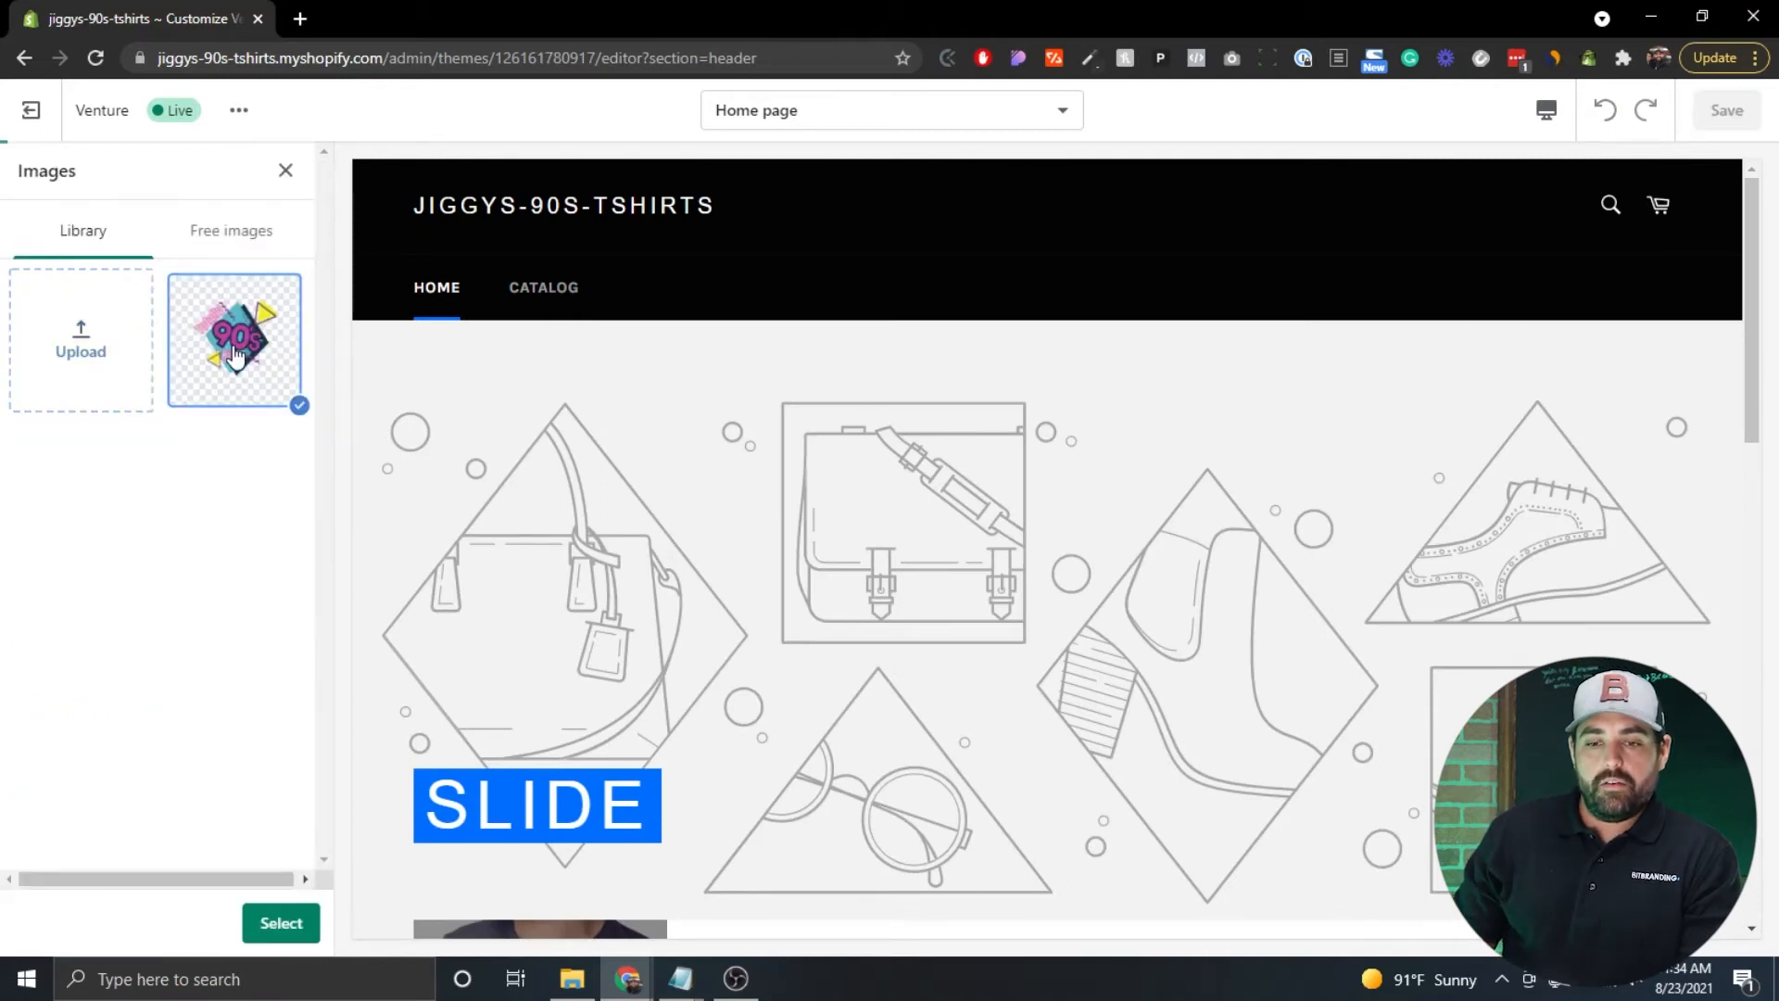
pyautogui.click(284, 926)
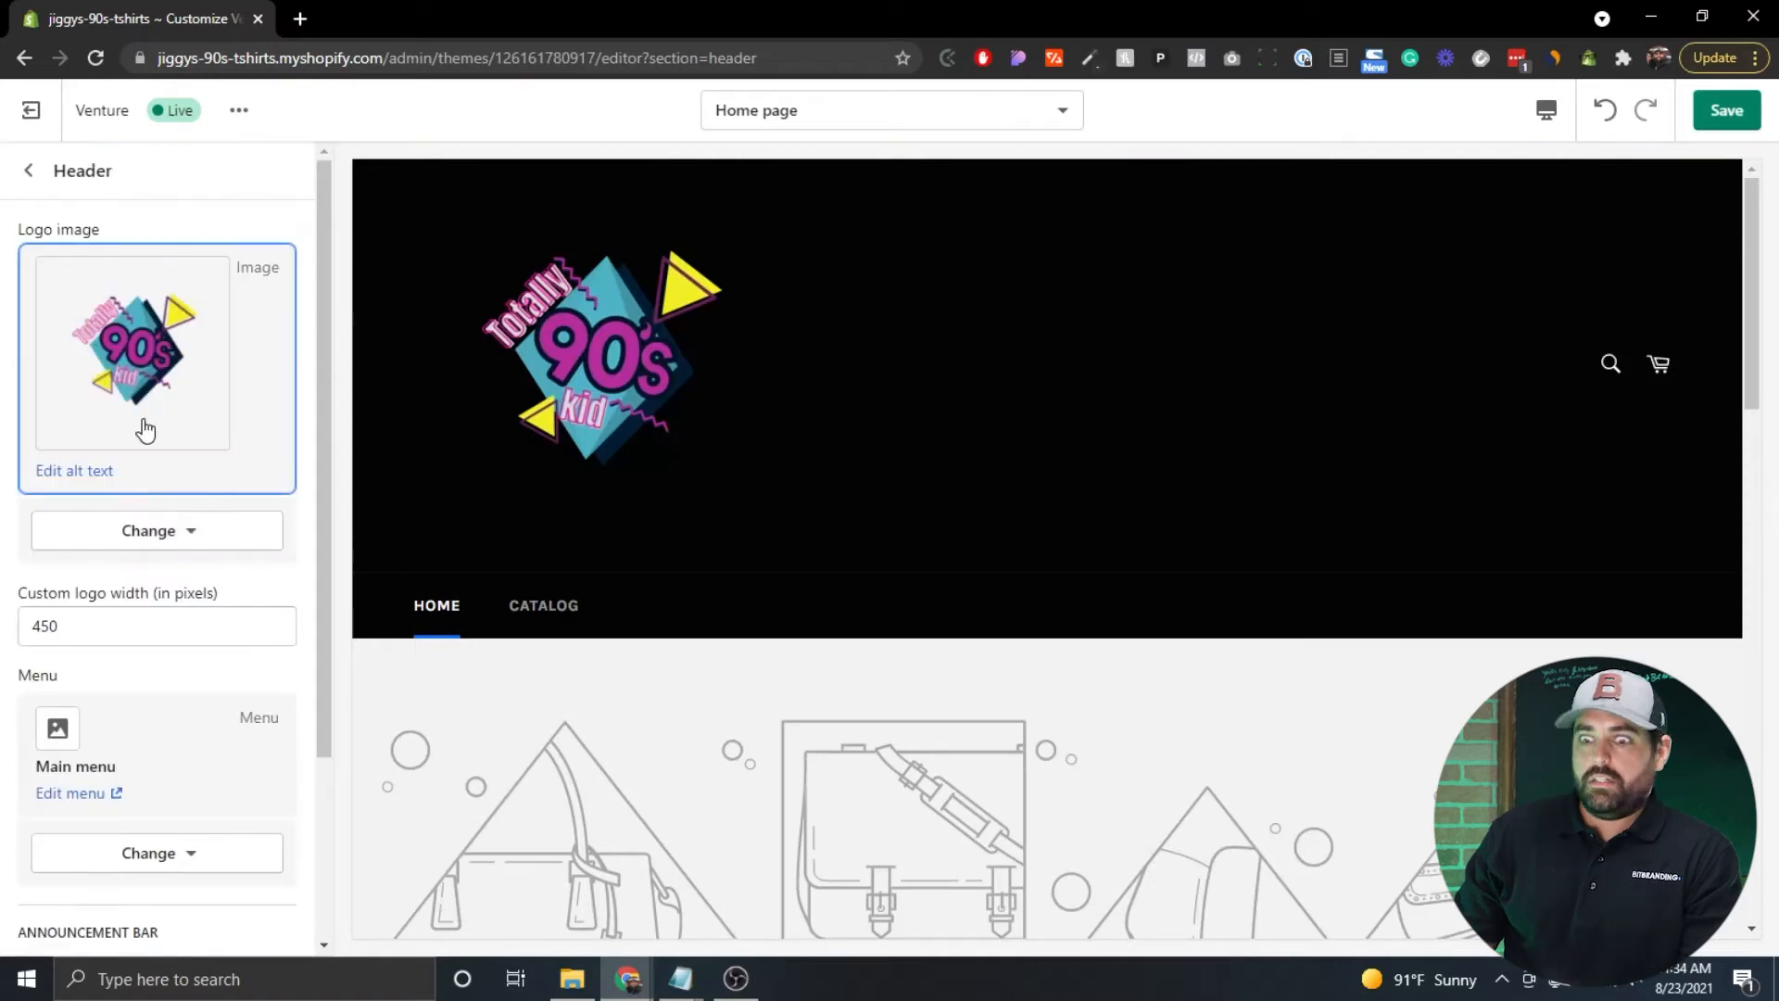
pyautogui.scroll(-2, 148, 444)
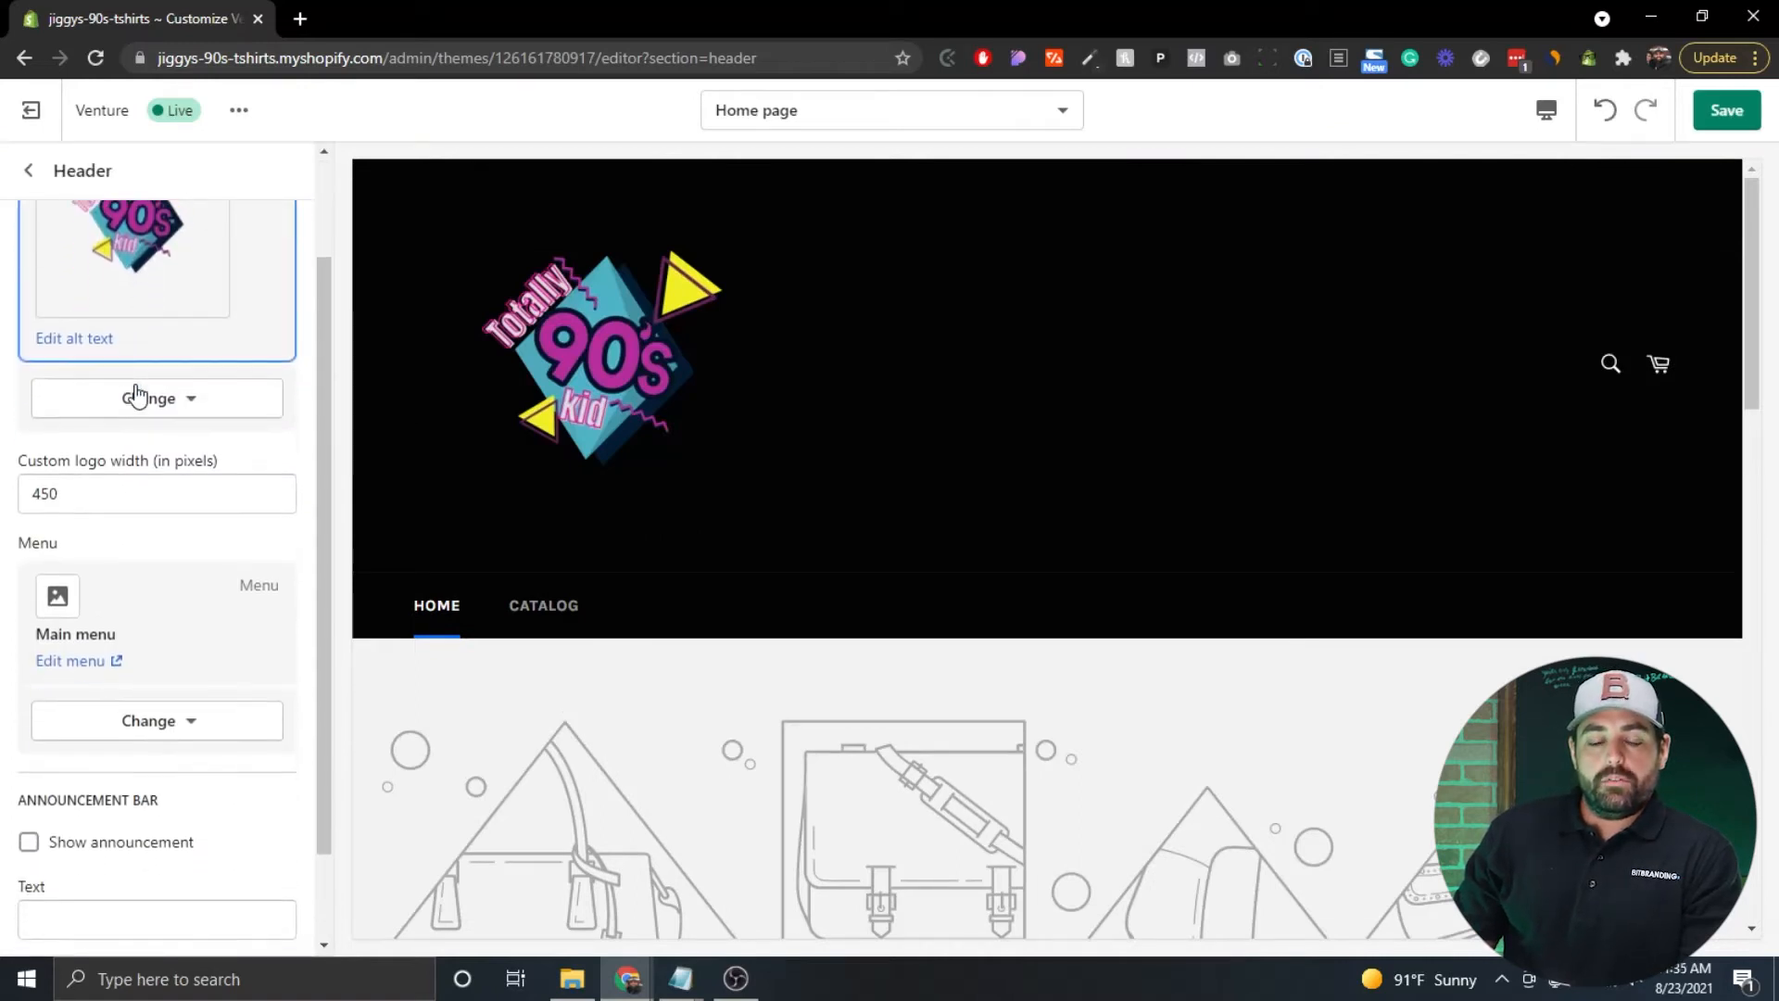
pyautogui.click(75, 471)
pyautogui.doubleClick(73, 470)
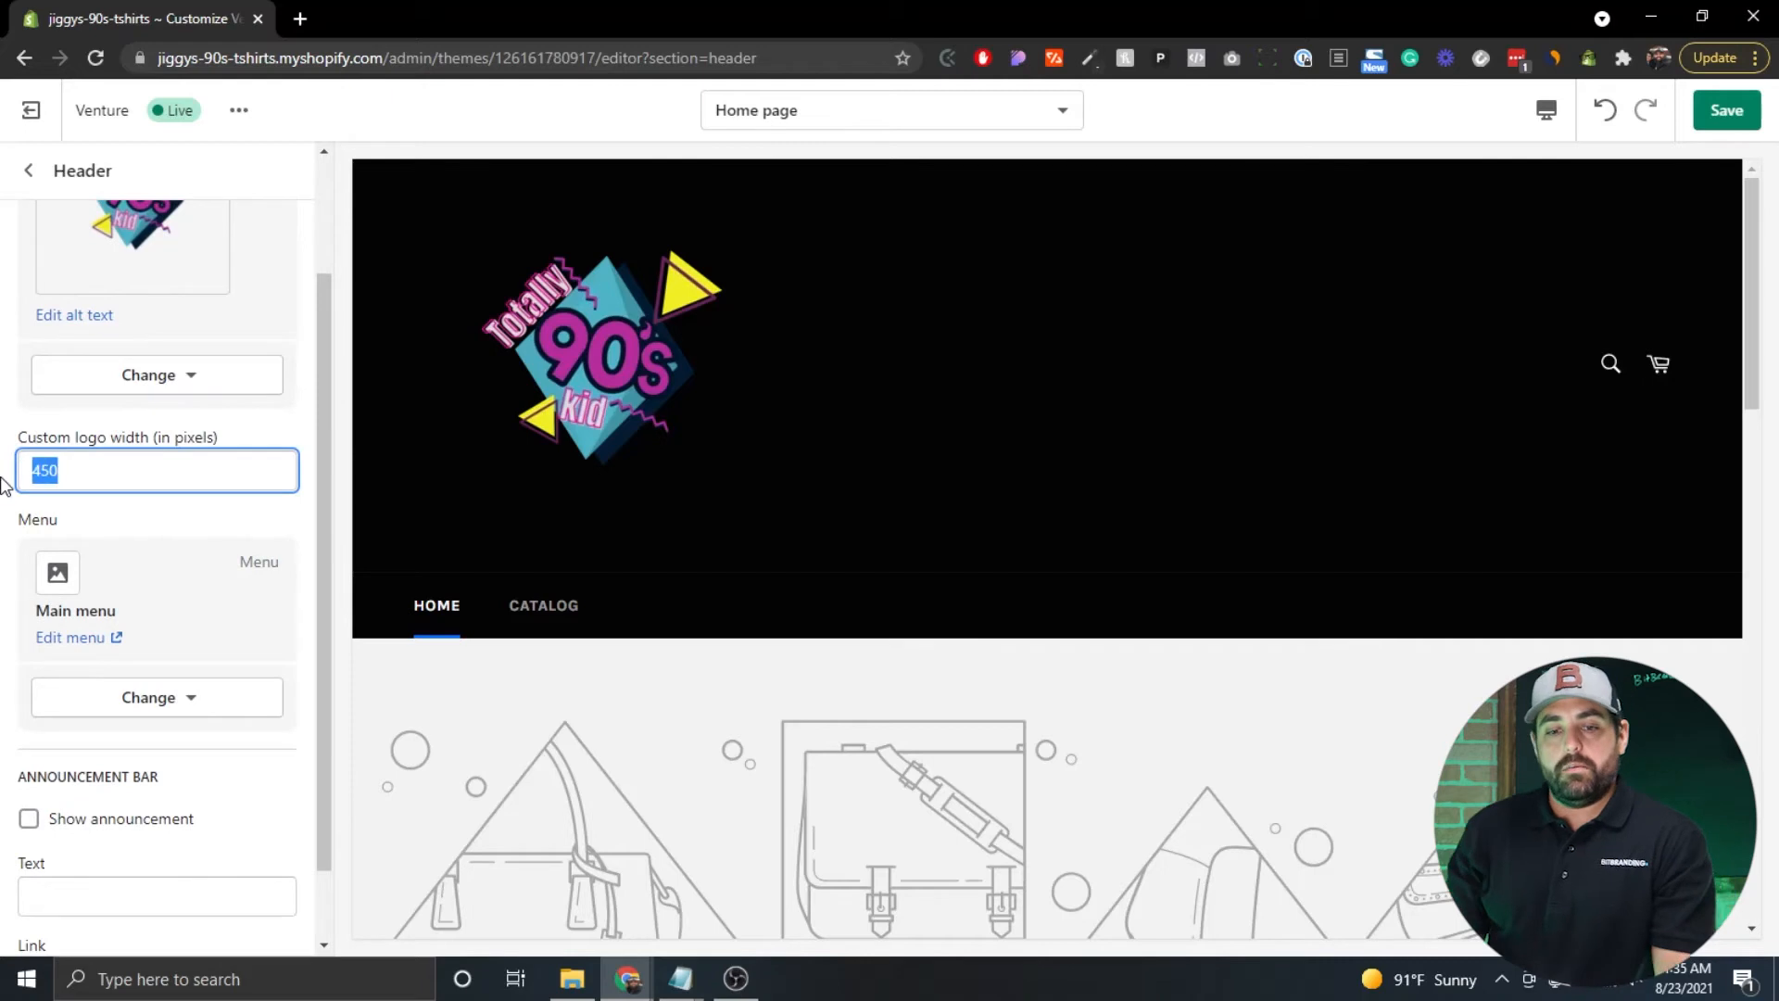
pyautogui.write('200')
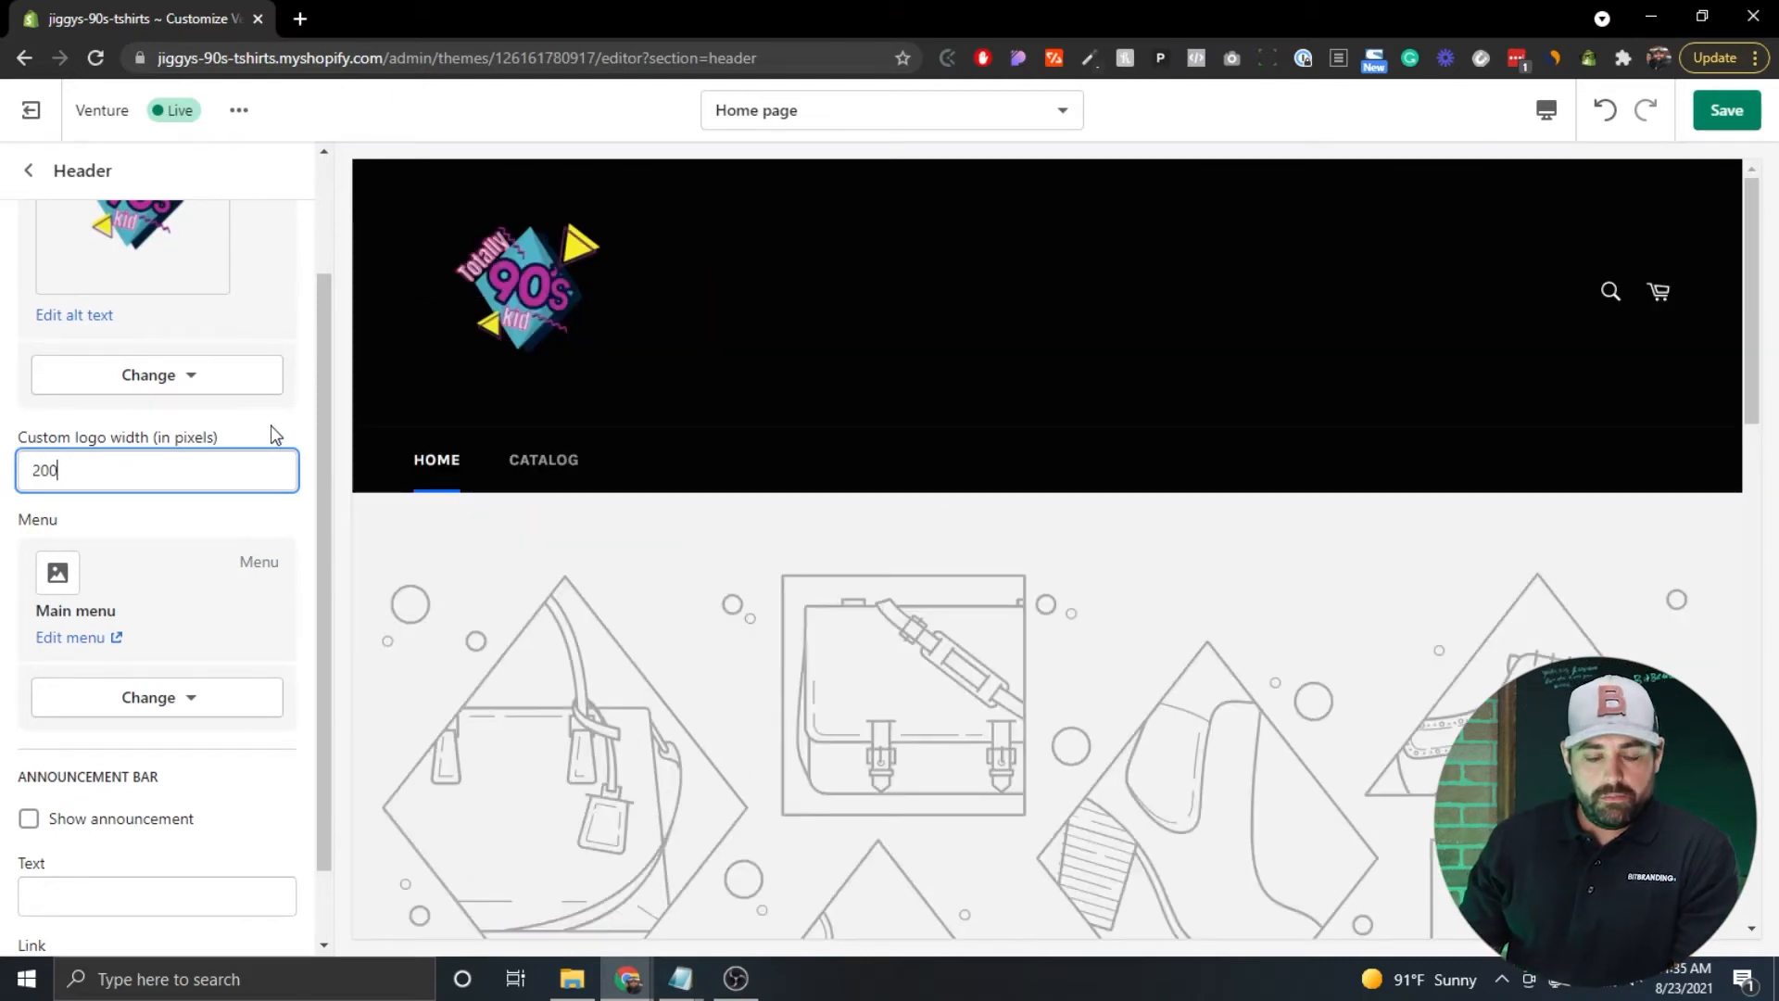
pyautogui.scroll(-1, 270, 437)
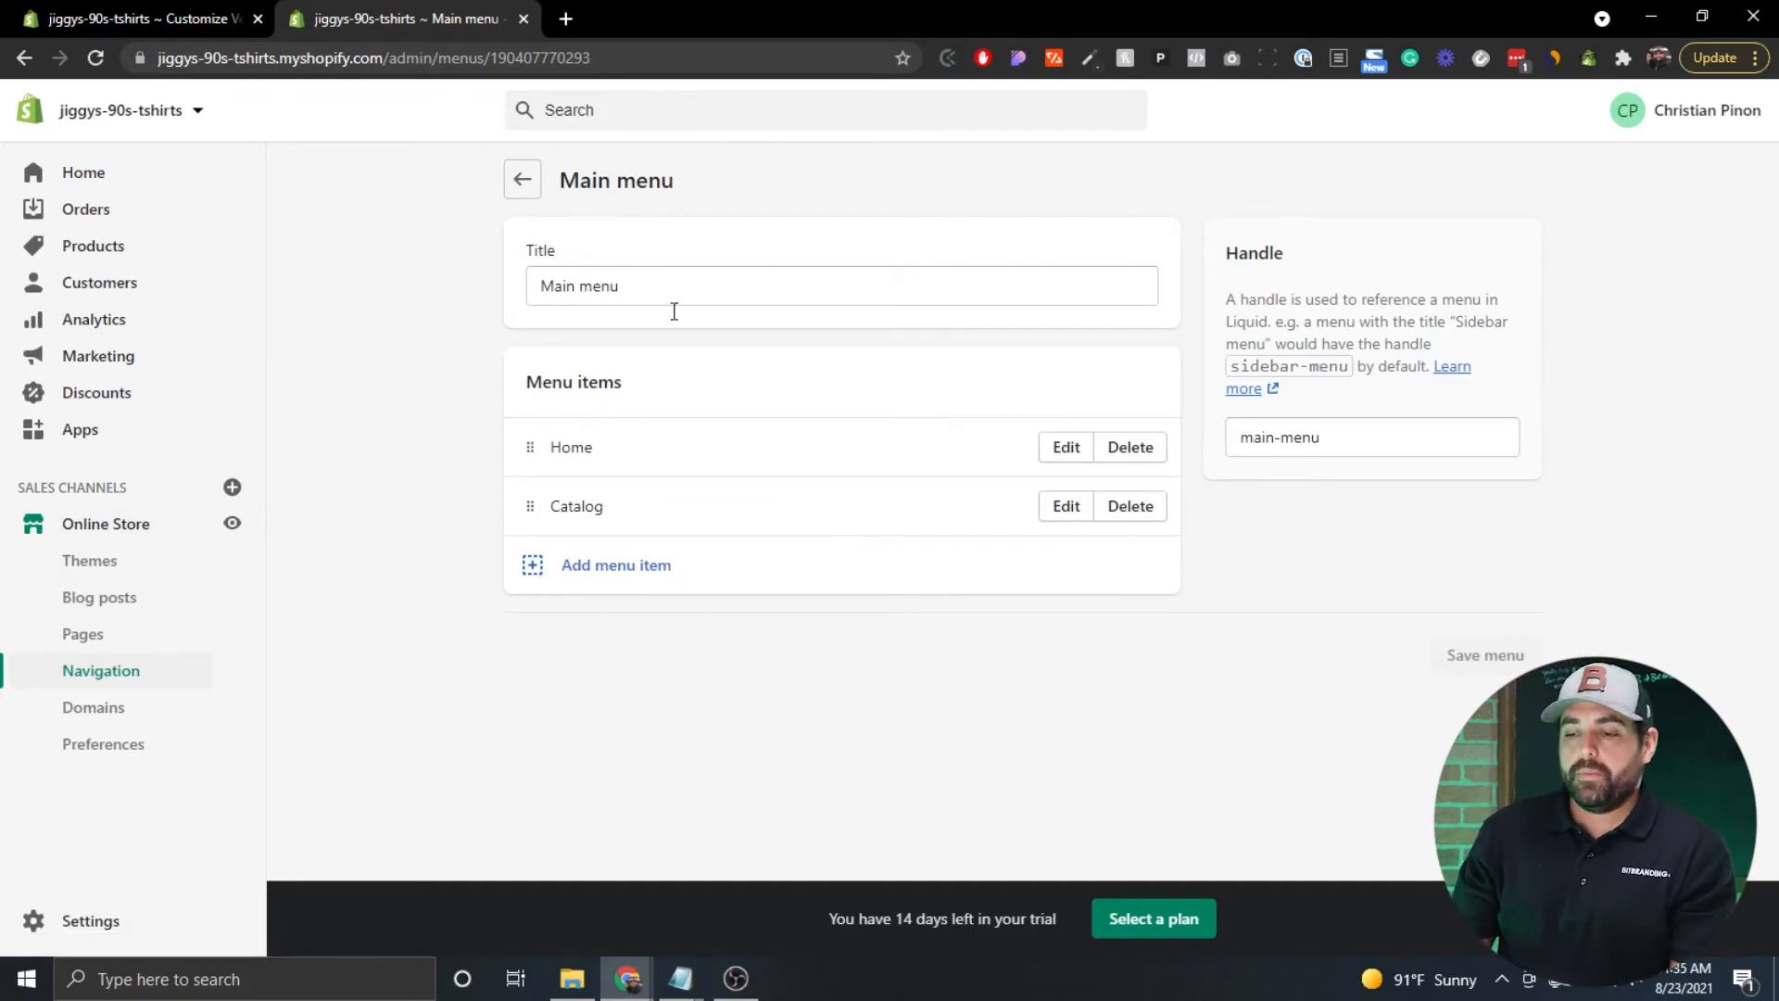
# Rename the Catalog menu item to 'Fresh Prince T-shirts' and link it to the Fresh Prince collection.
pyautogui.click(1056, 505)
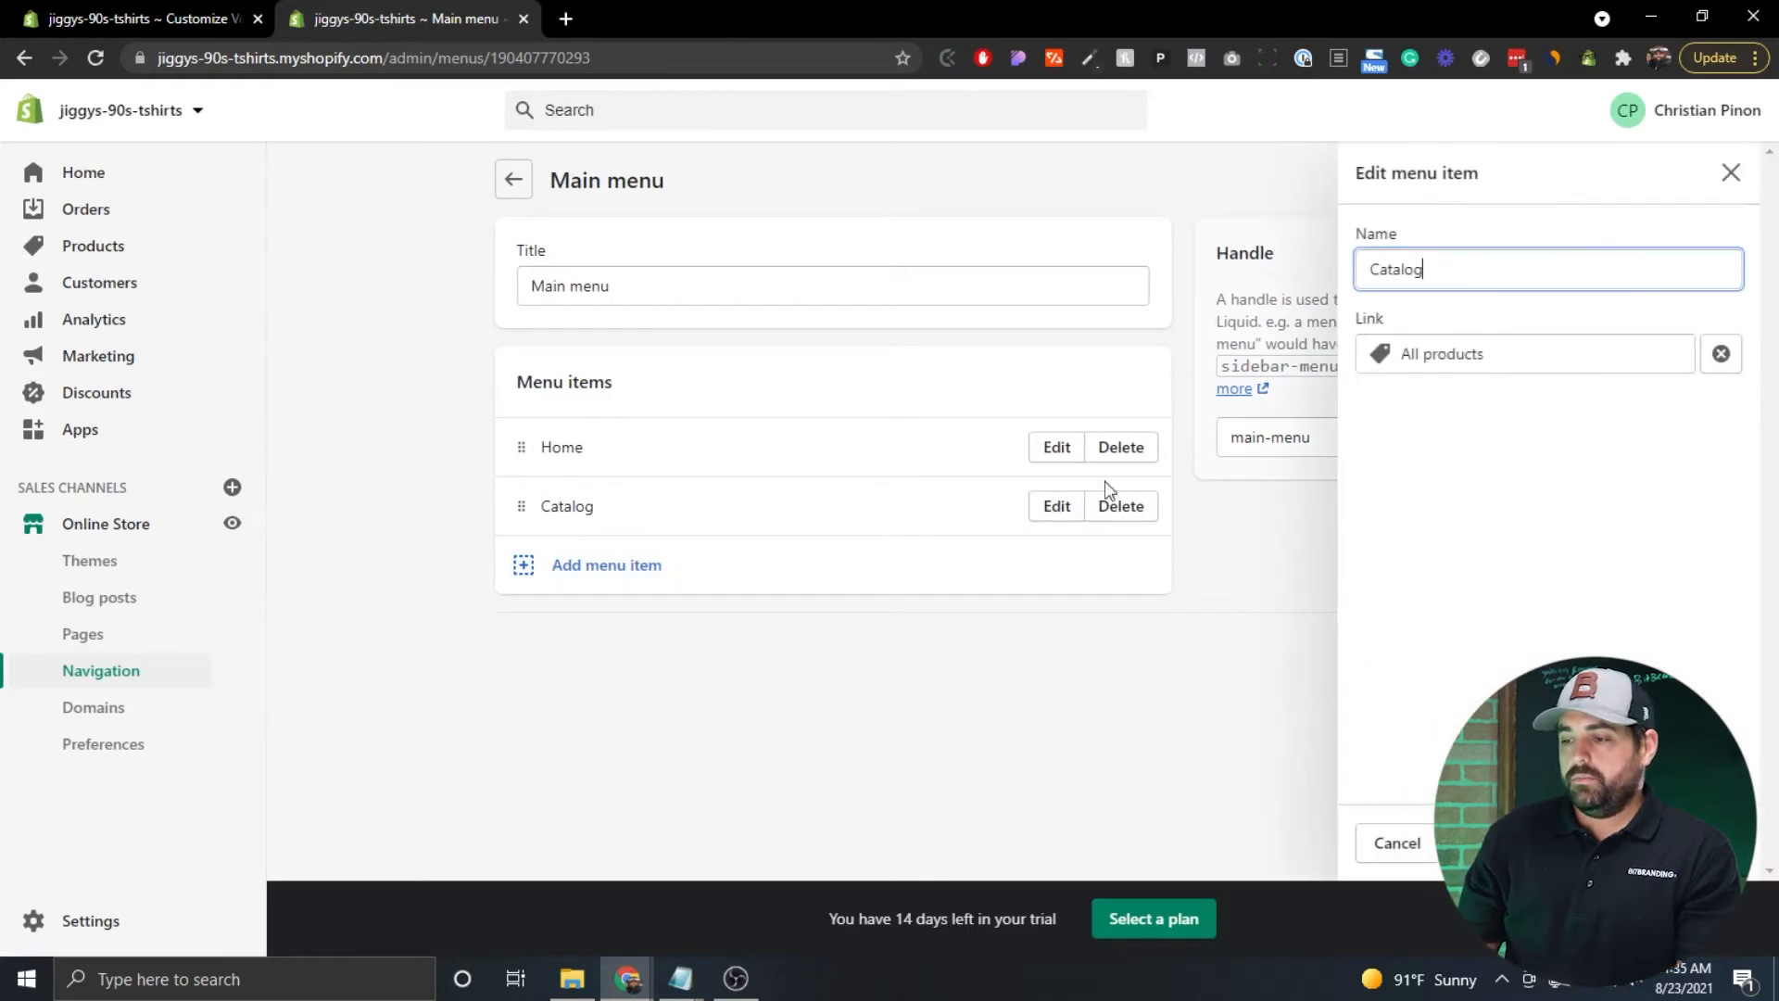
pyautogui.doubleClick(1435, 273)
pyautogui.write('Fresh Prince T')
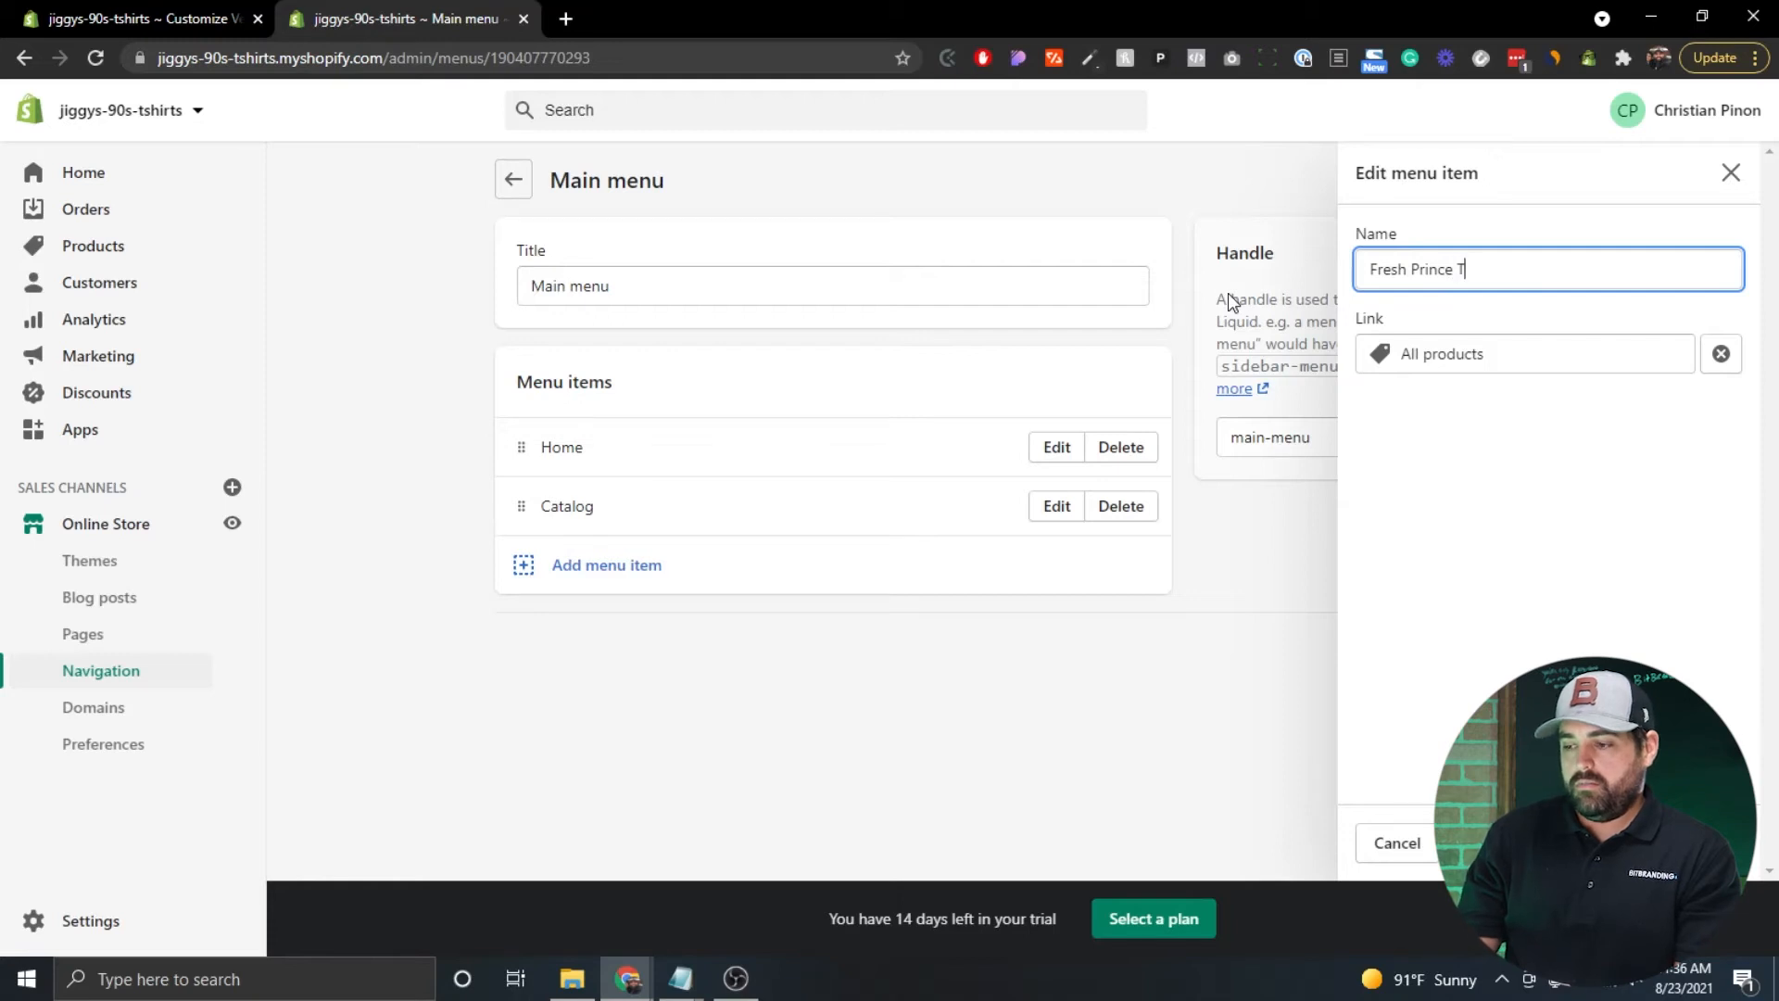
pyautogui.write('-shirts')
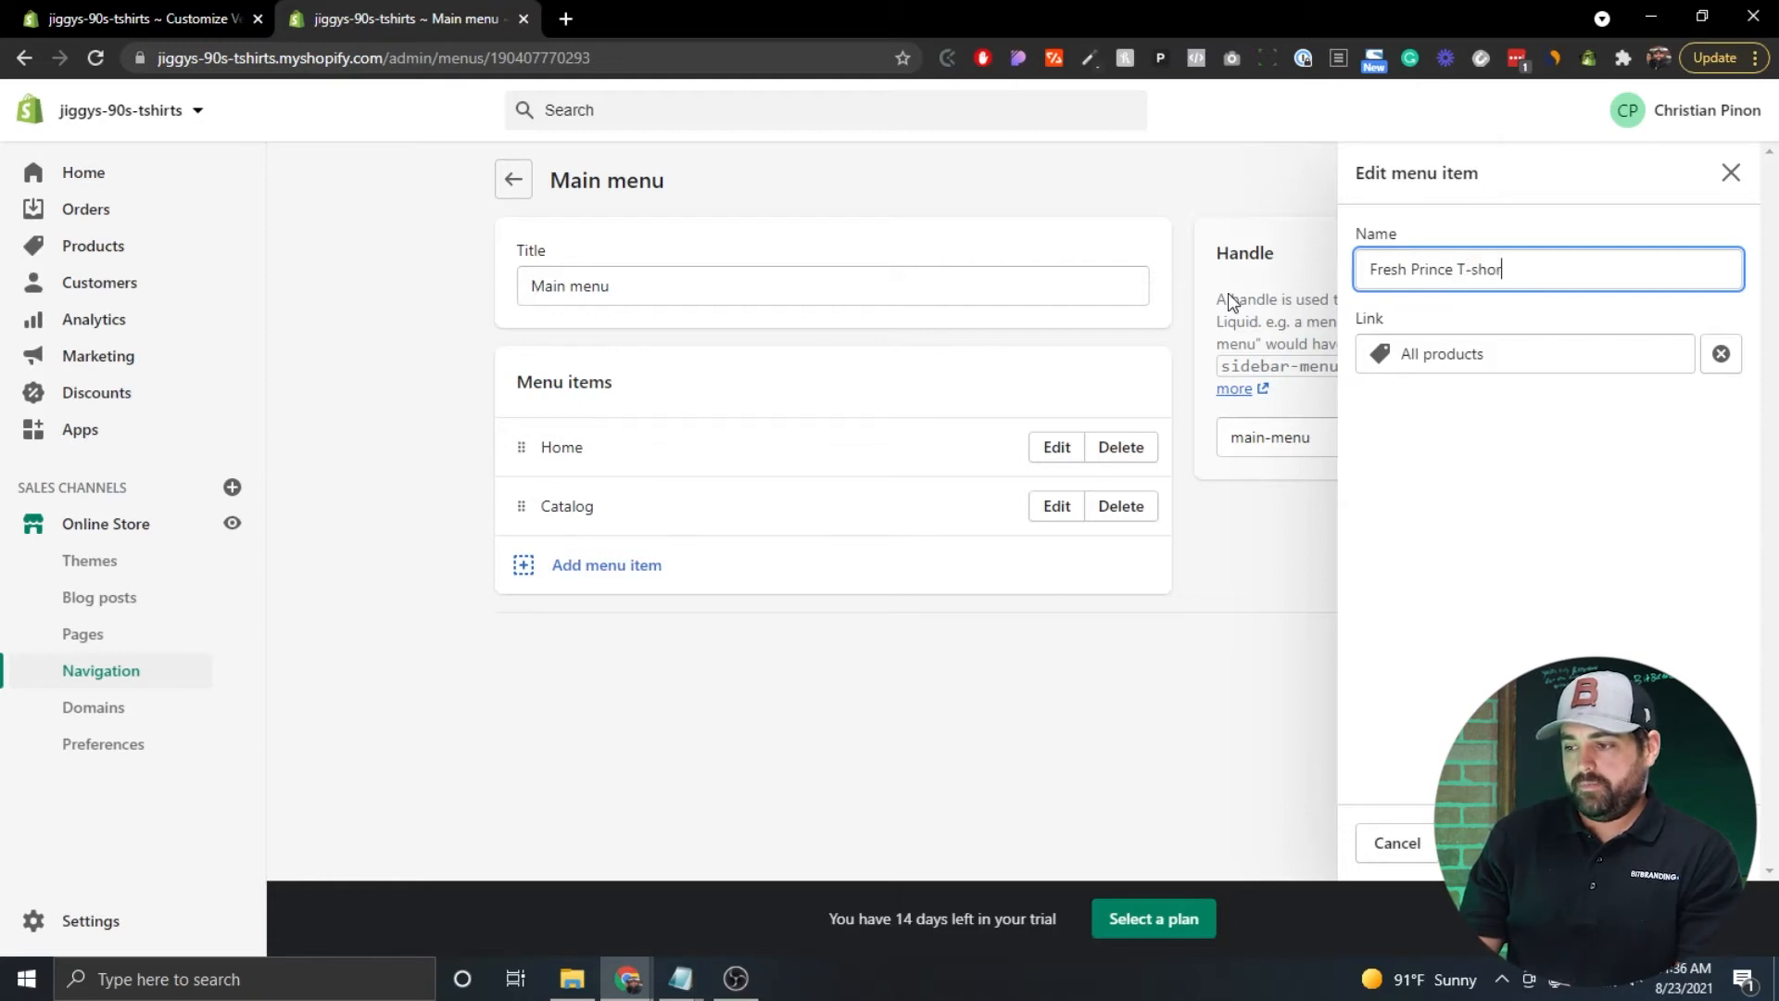
pyautogui.click(1649, 356)
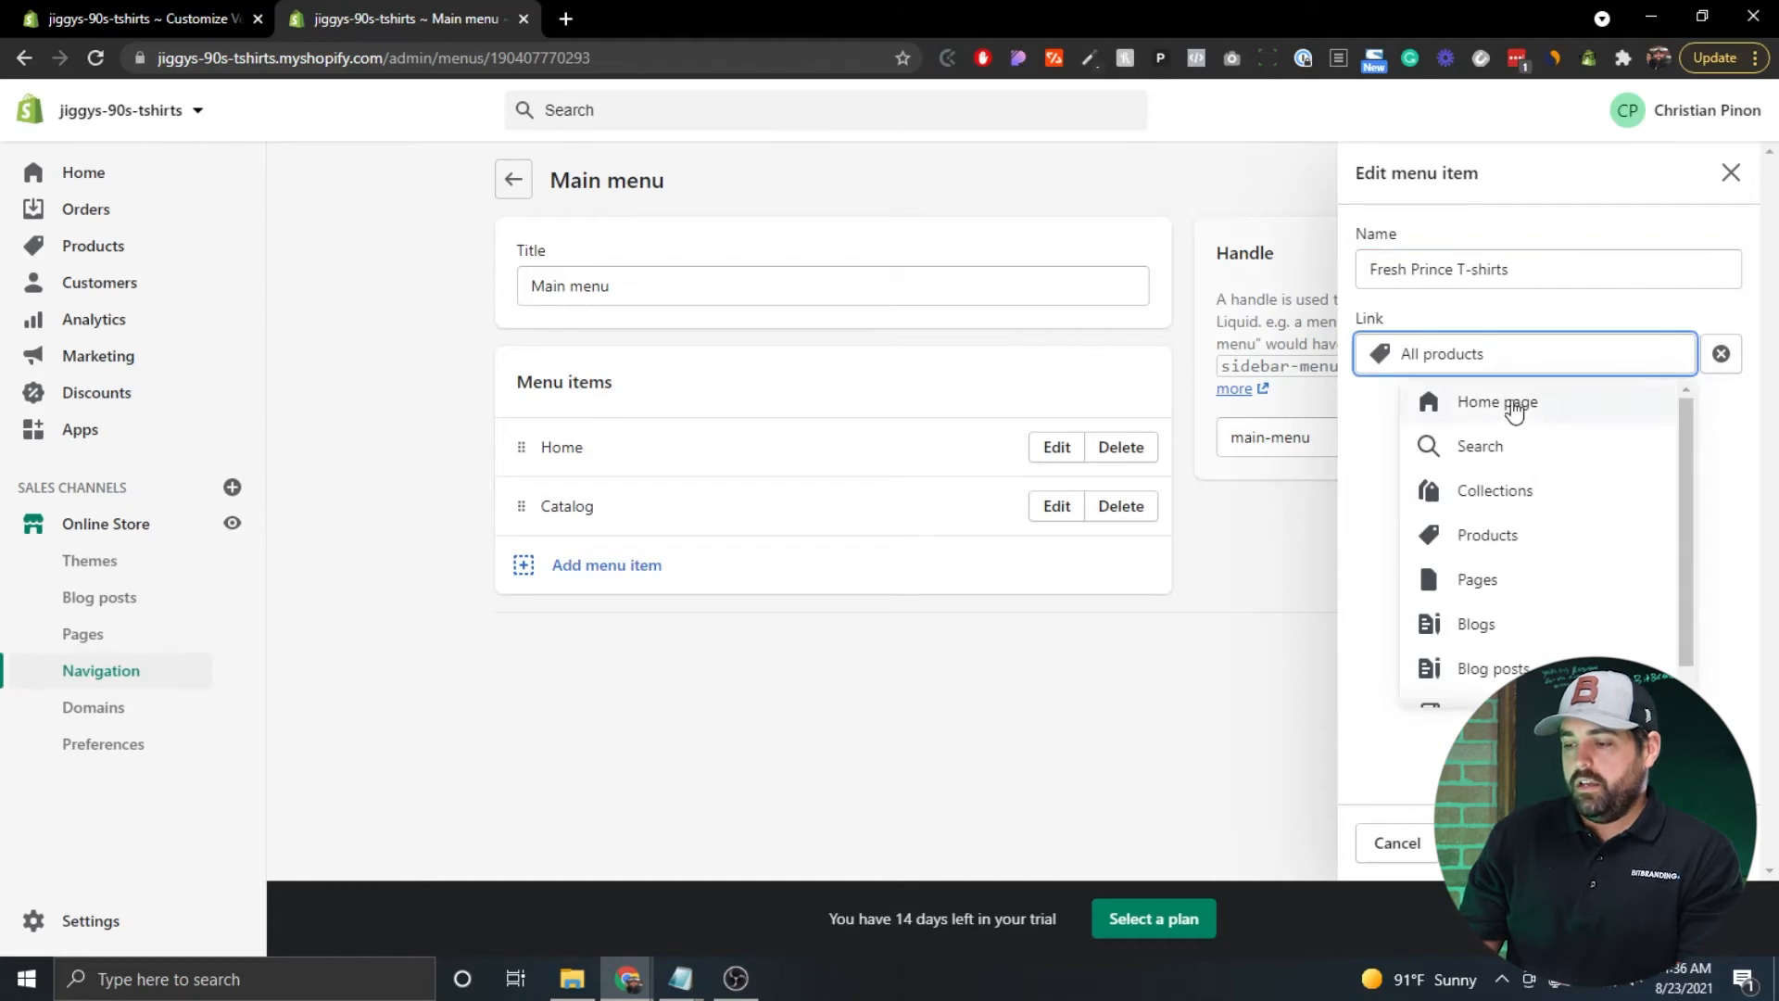
pyautogui.scroll(-1, 1513, 519)
pyautogui.scroll(1, 1517, 624)
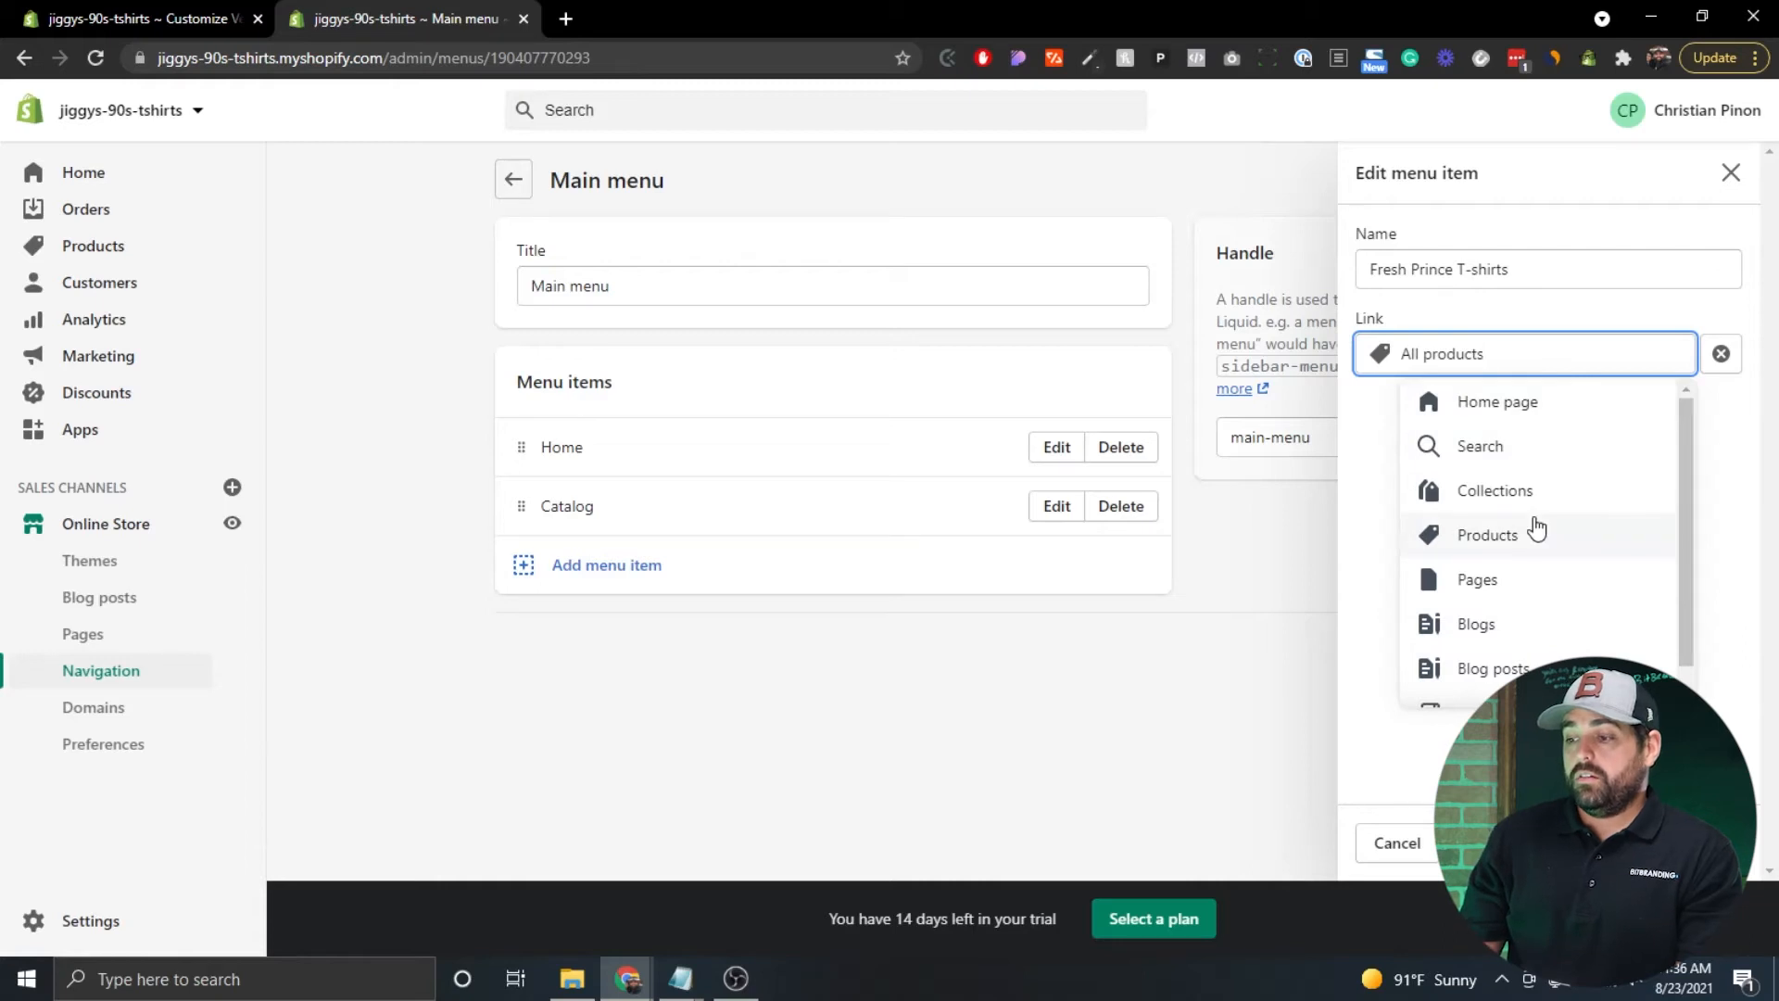
pyautogui.click(1485, 502)
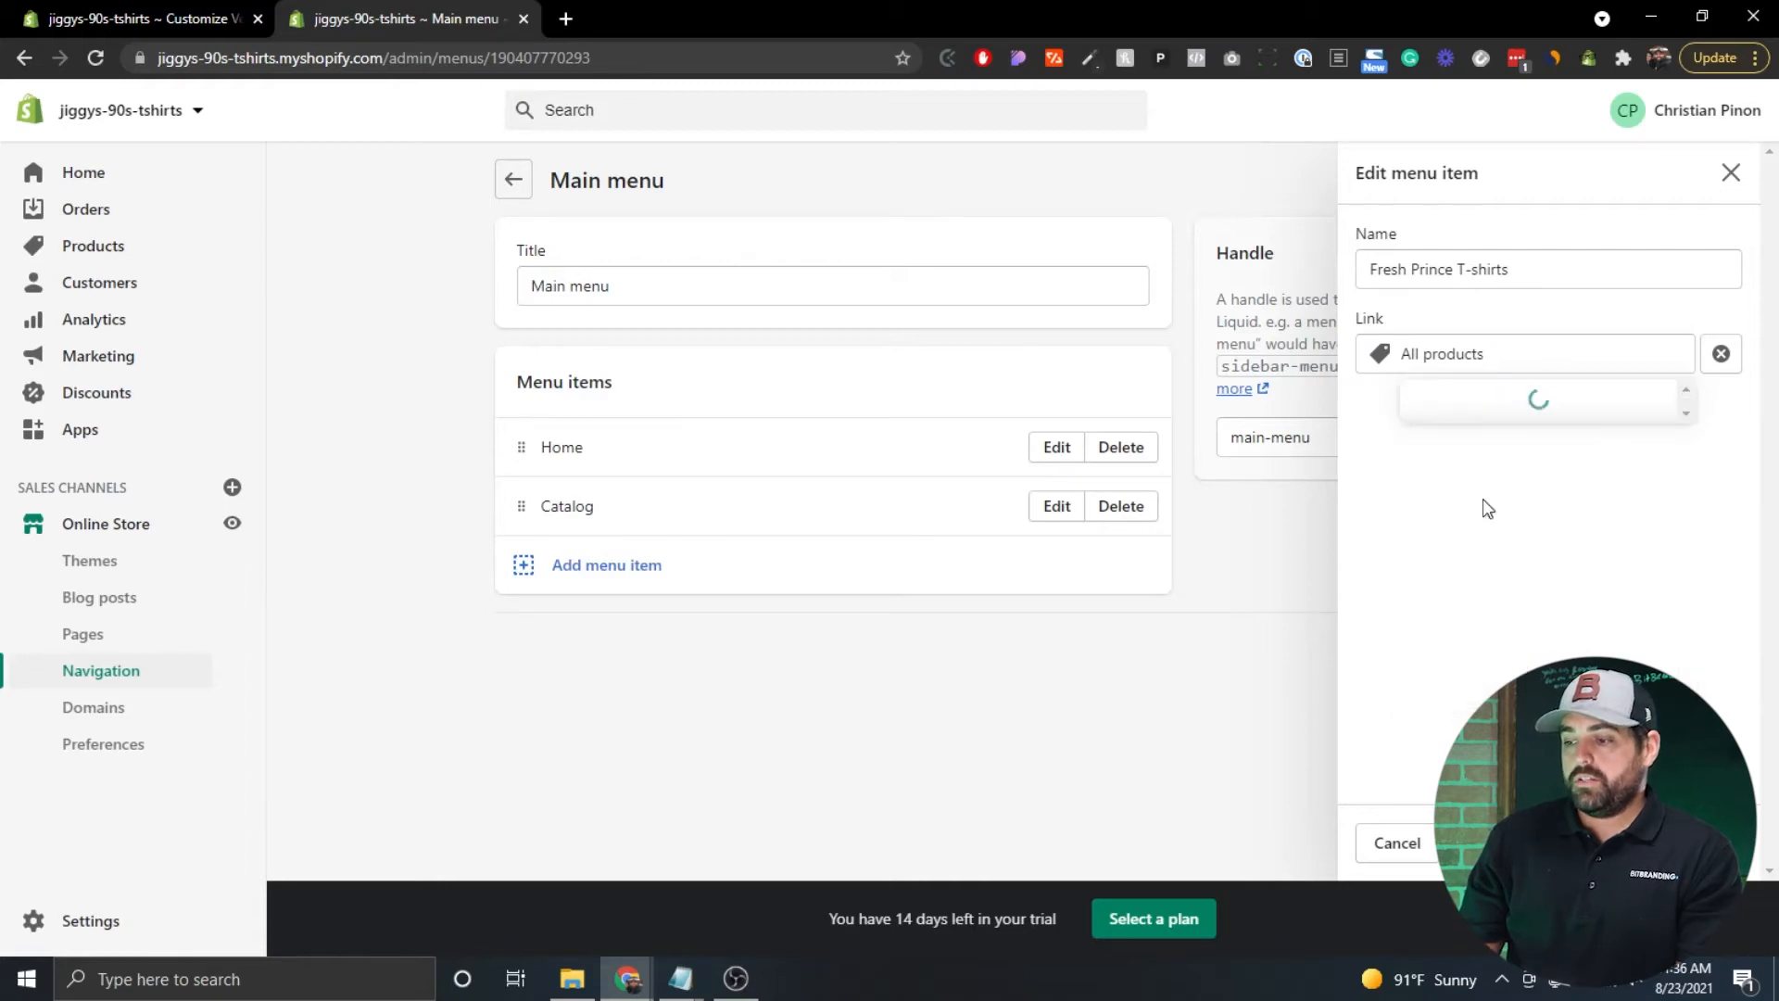
pyautogui.click(1505, 494)
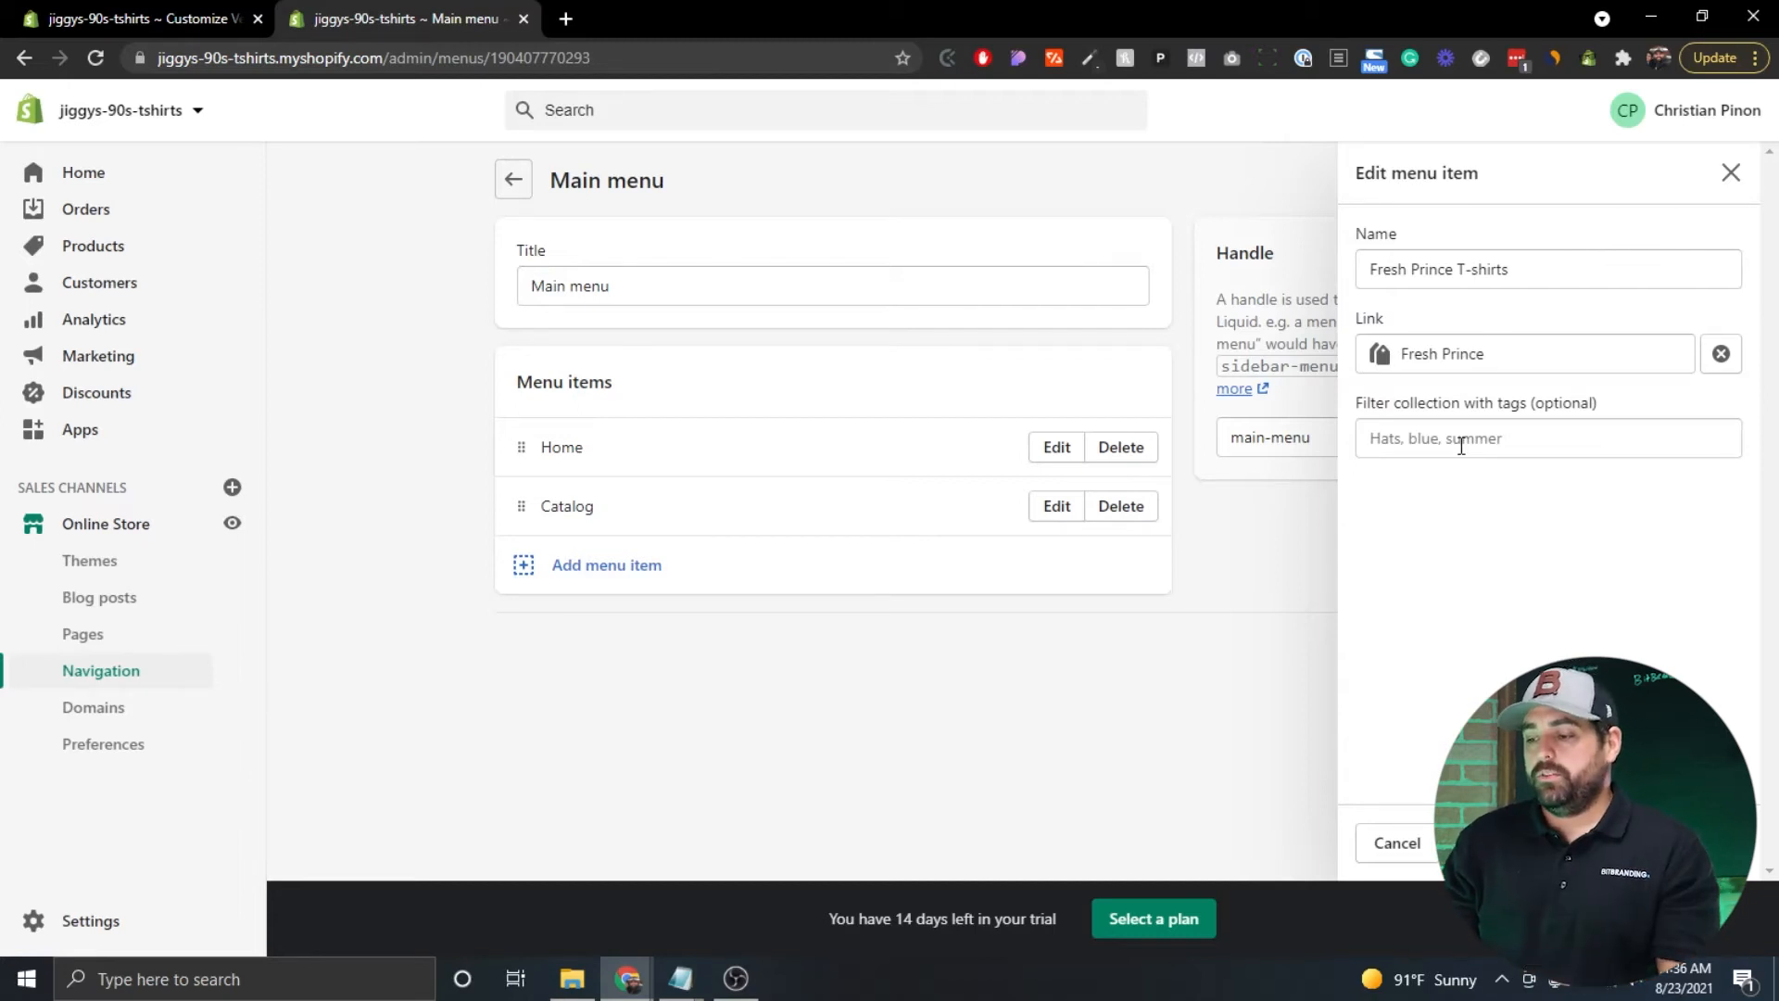
pyautogui.click(1678, 843)
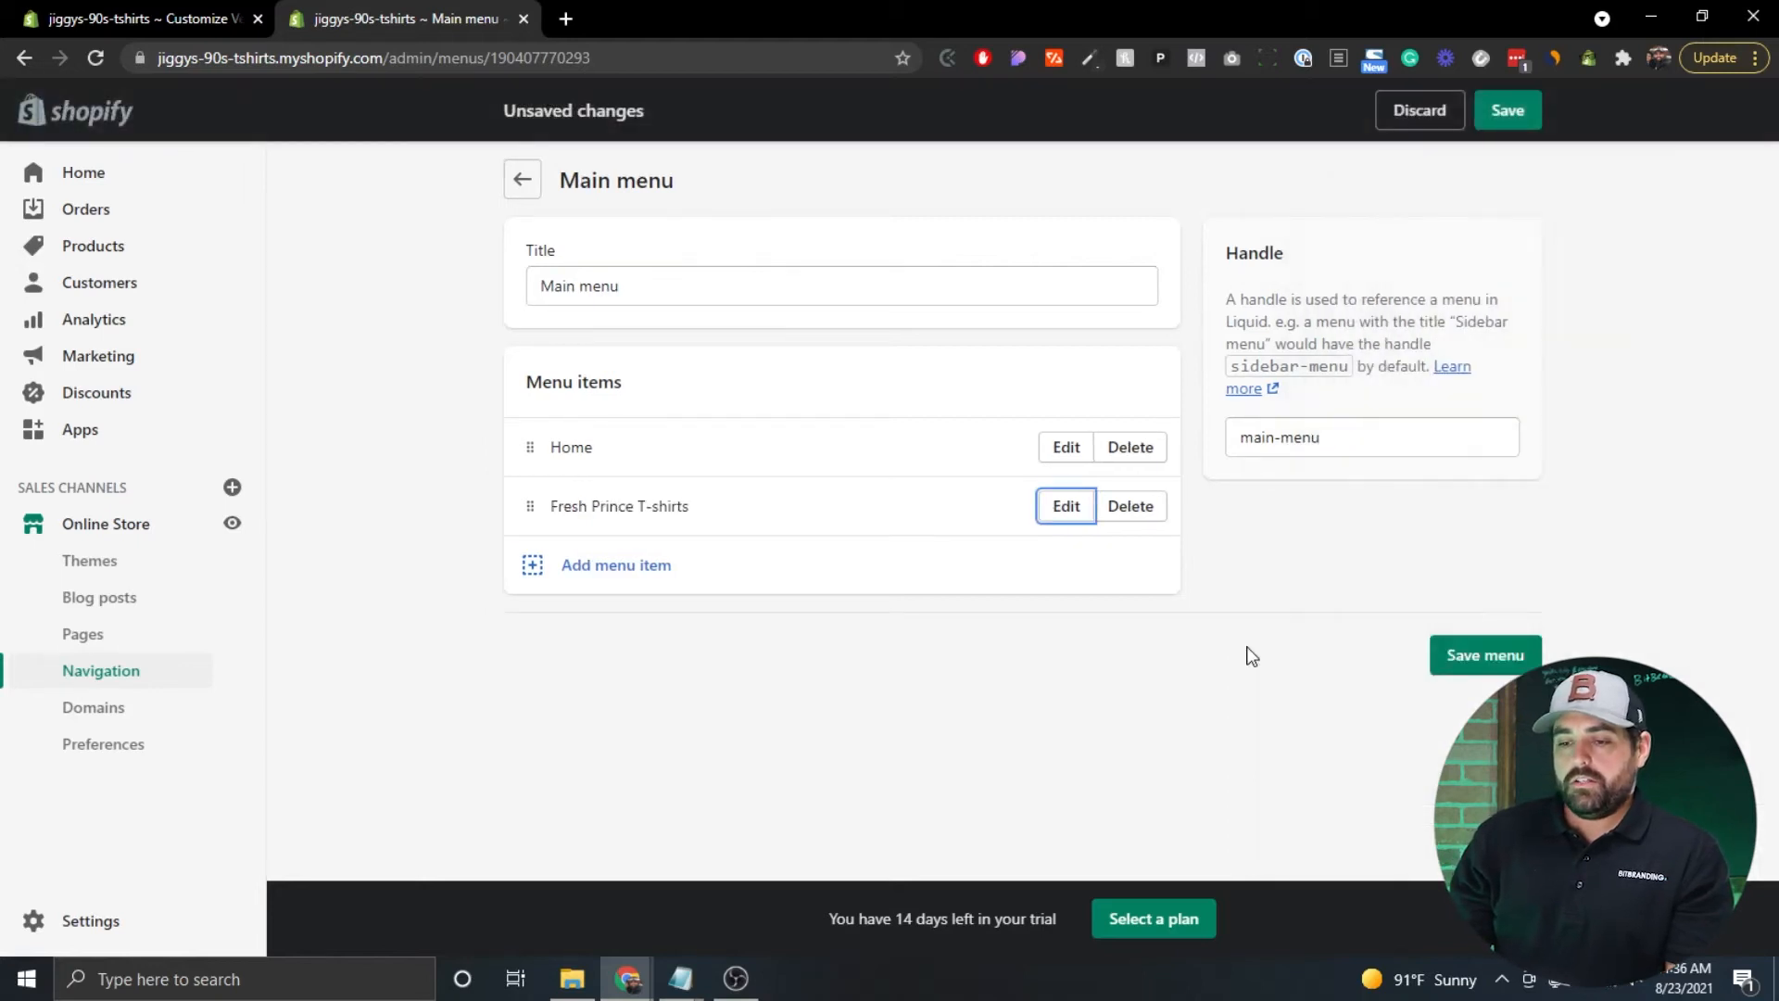
# Add About and Contact menu items linked to the About and Contact pages.
pyautogui.click(619, 569)
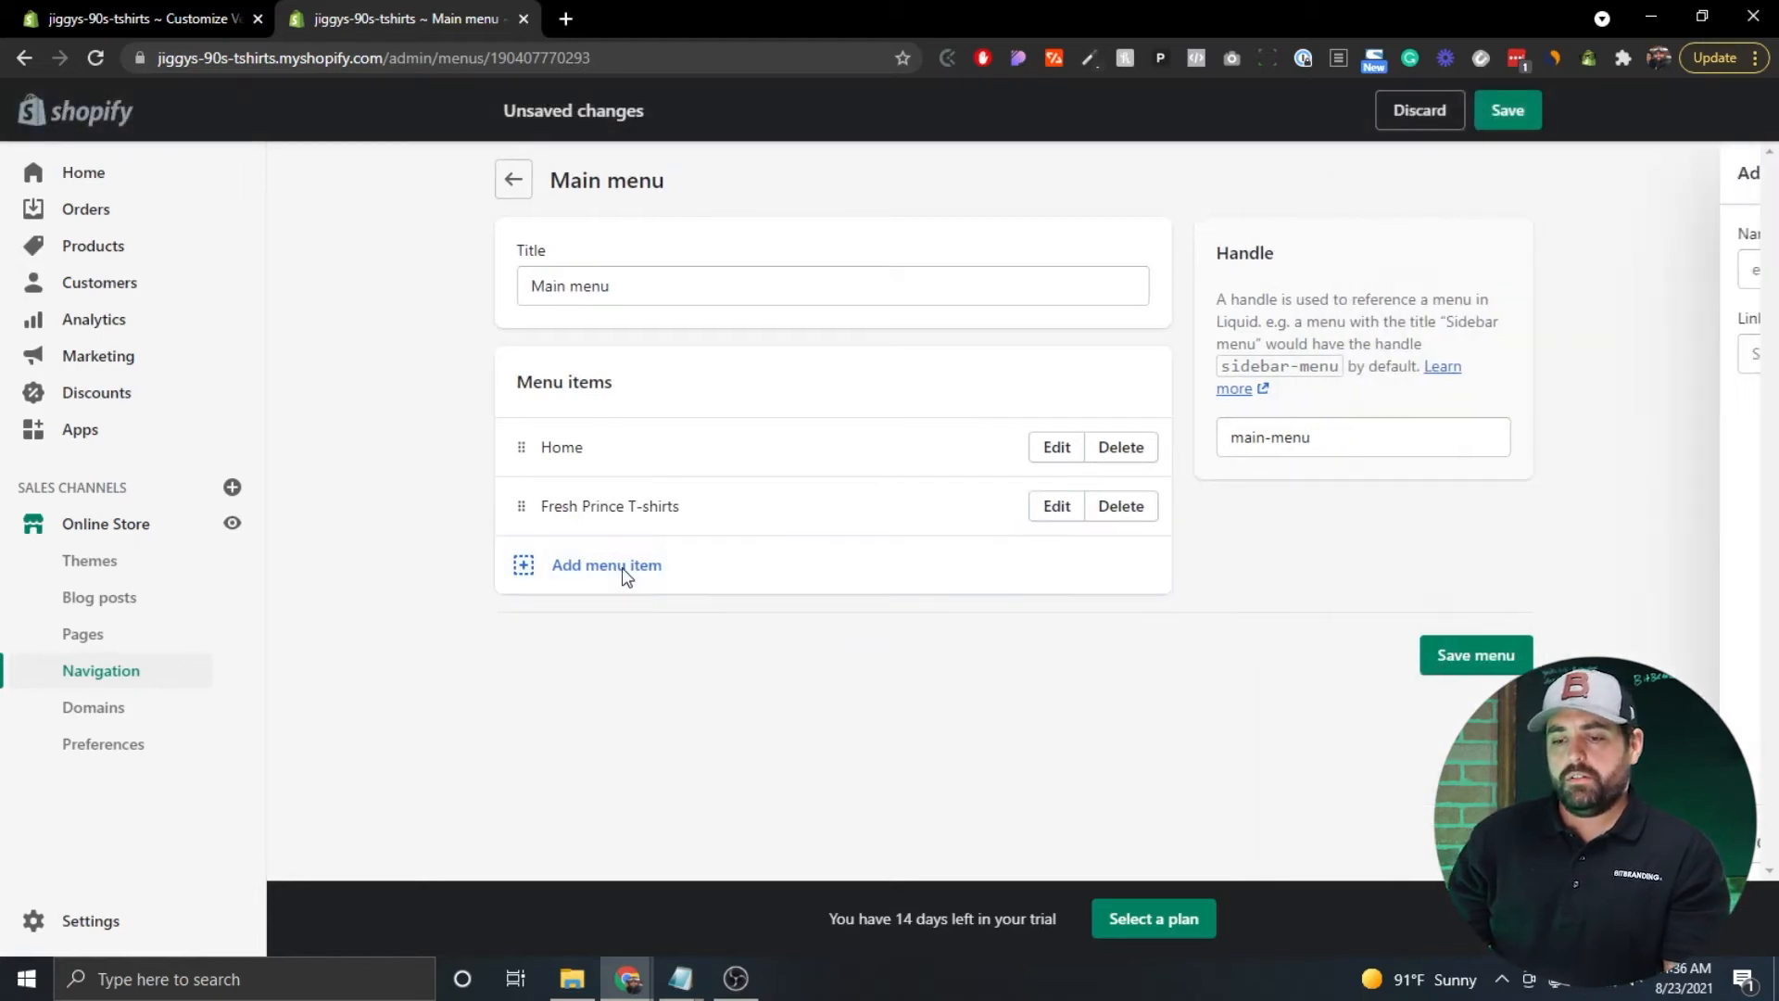
pyautogui.write('About')
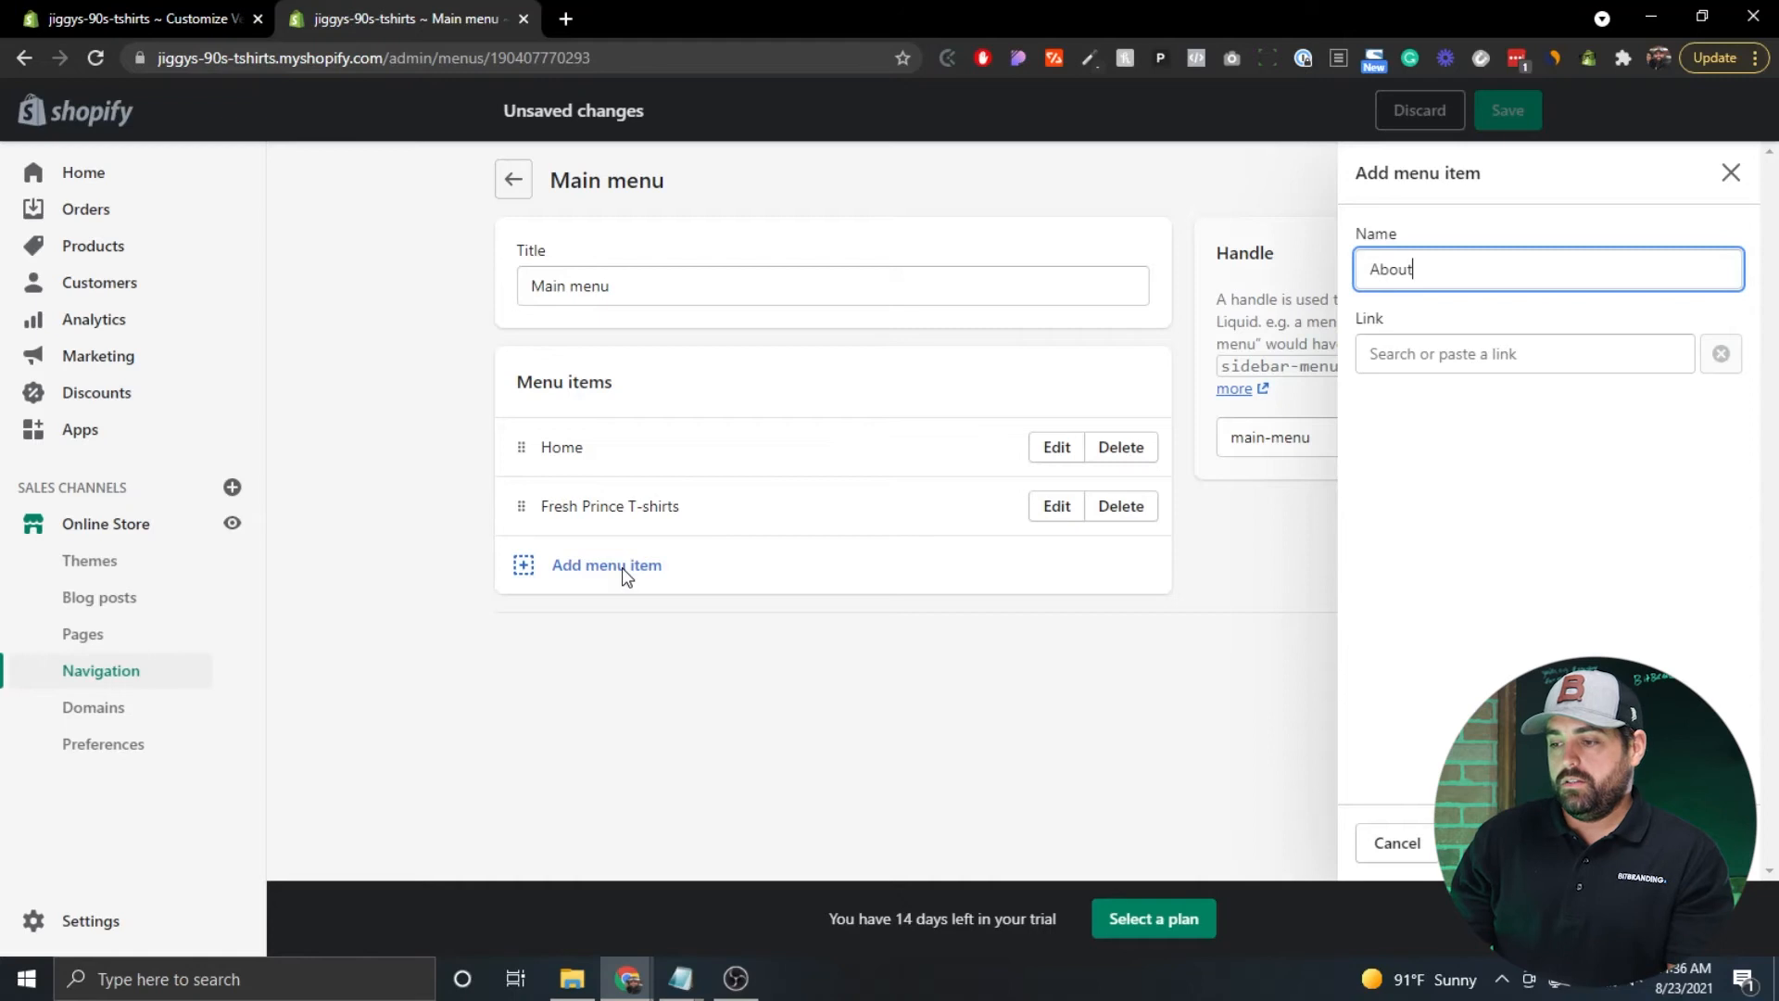
pyautogui.click(1518, 360)
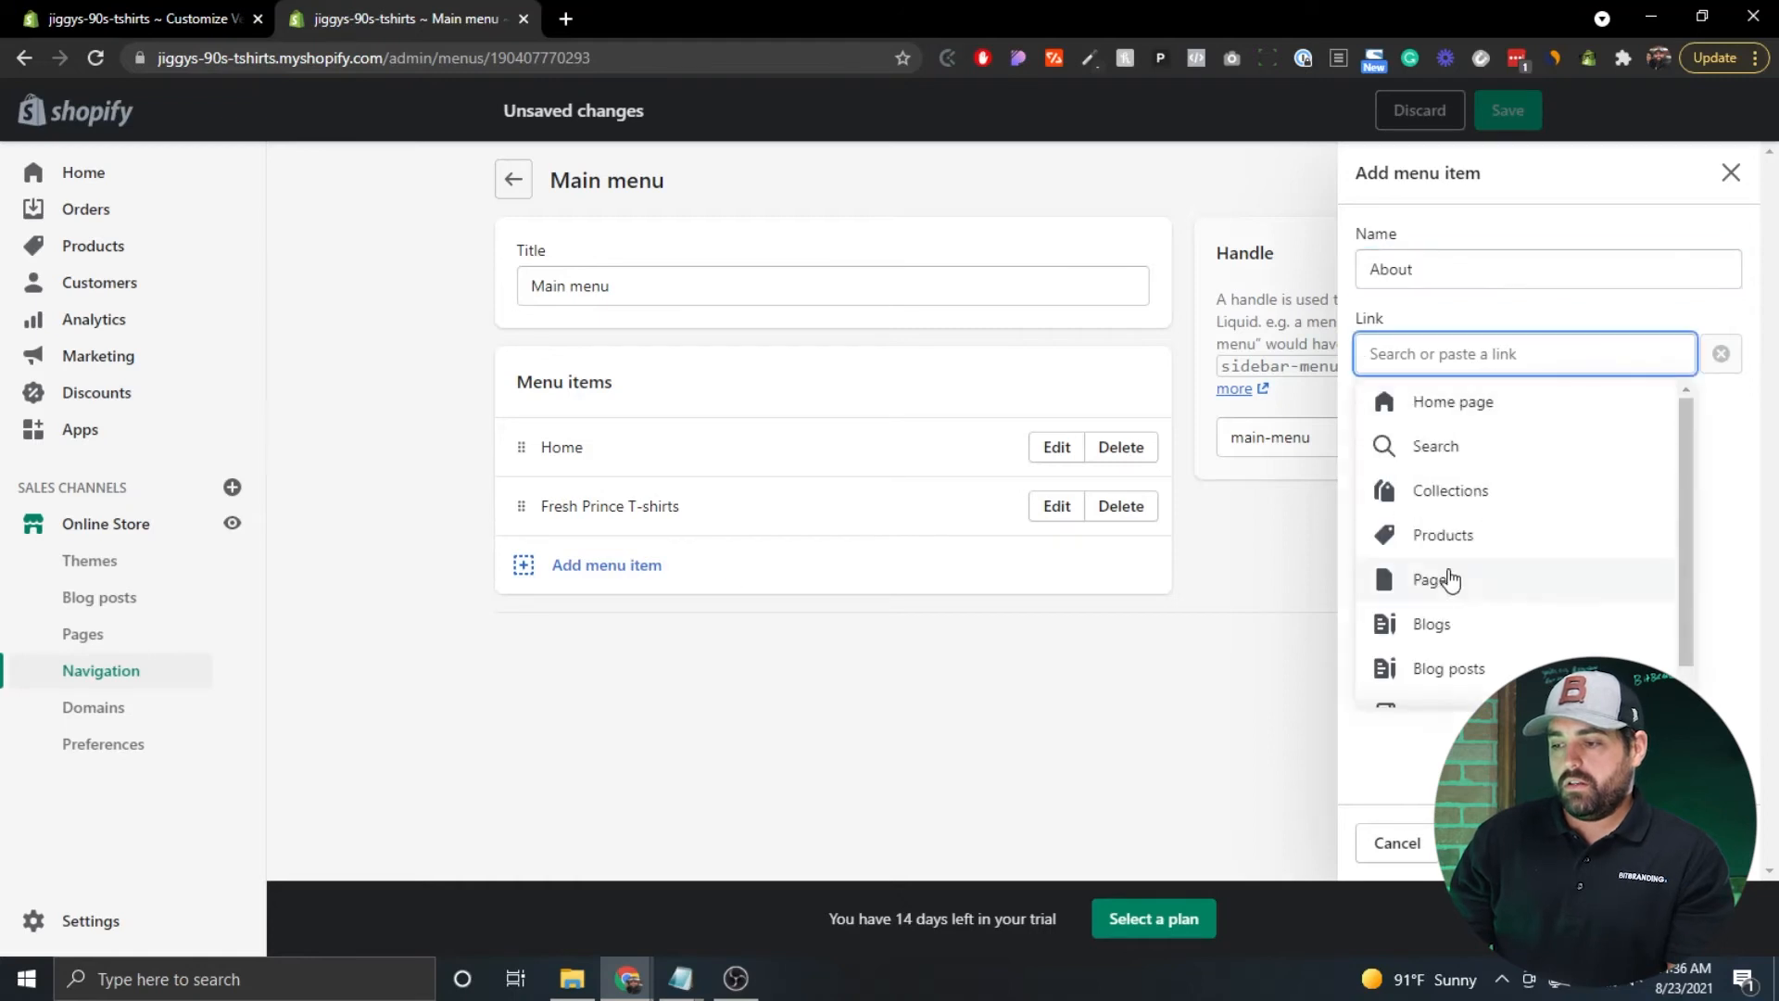
pyautogui.click(1435, 591)
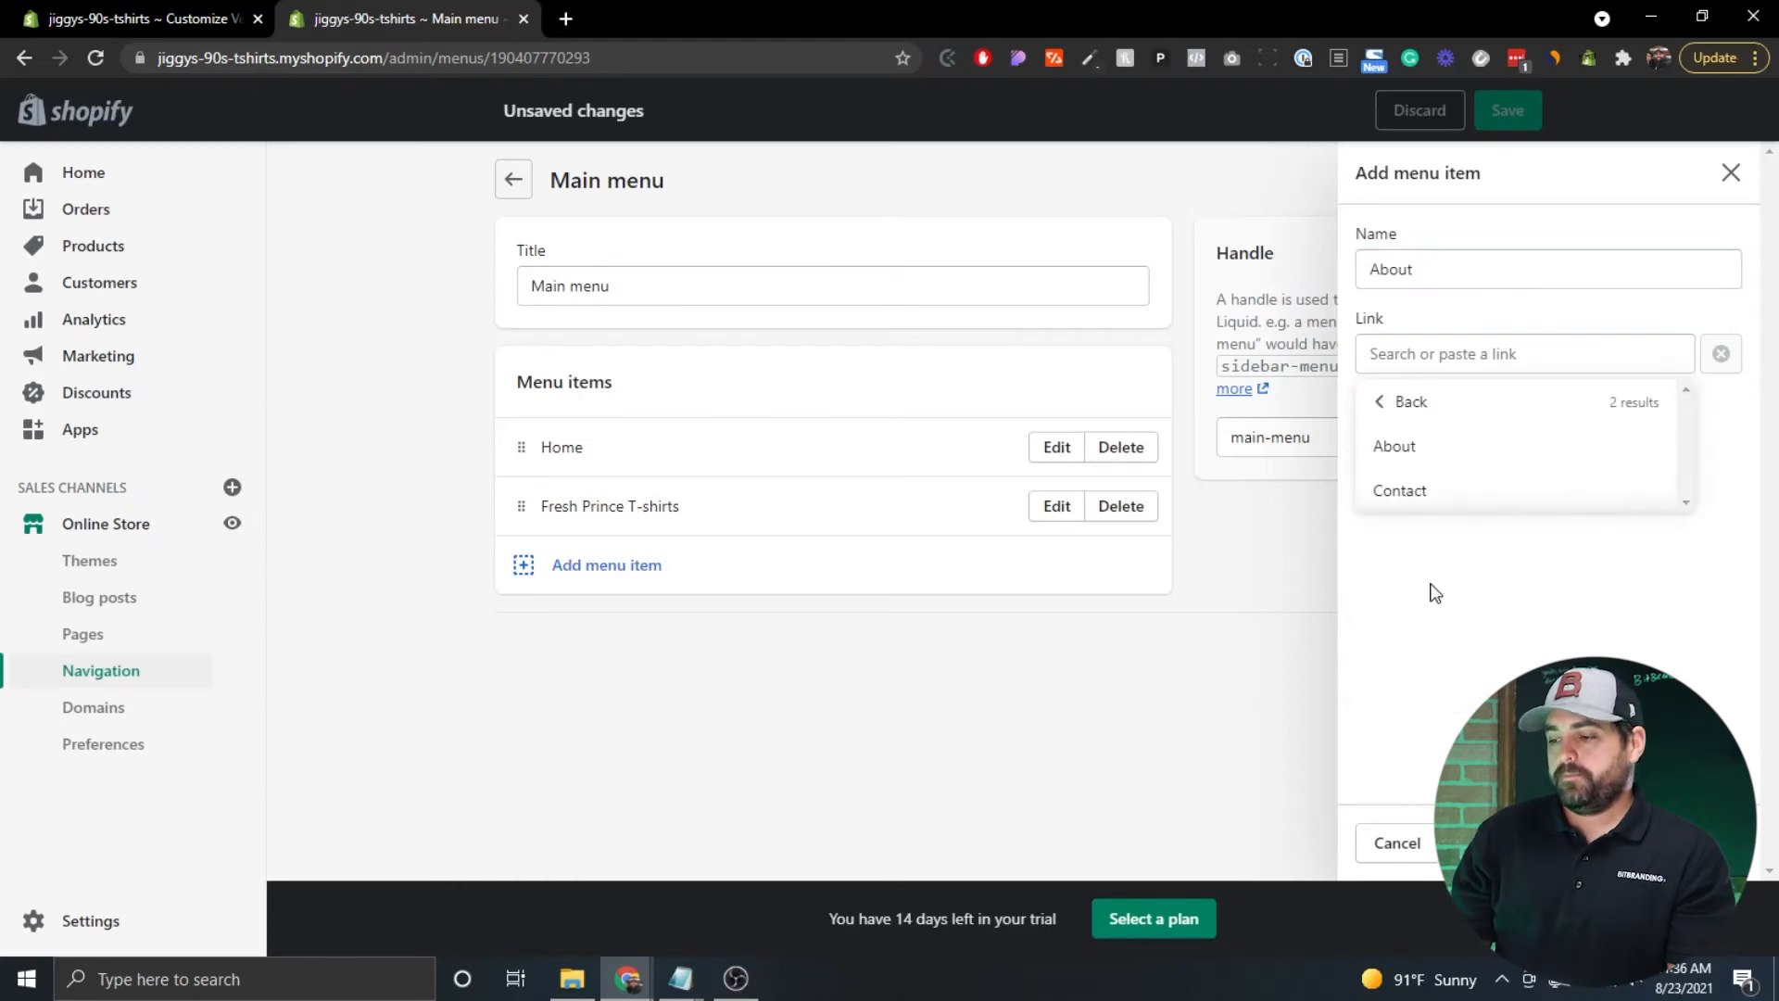
pyautogui.click(1407, 454)
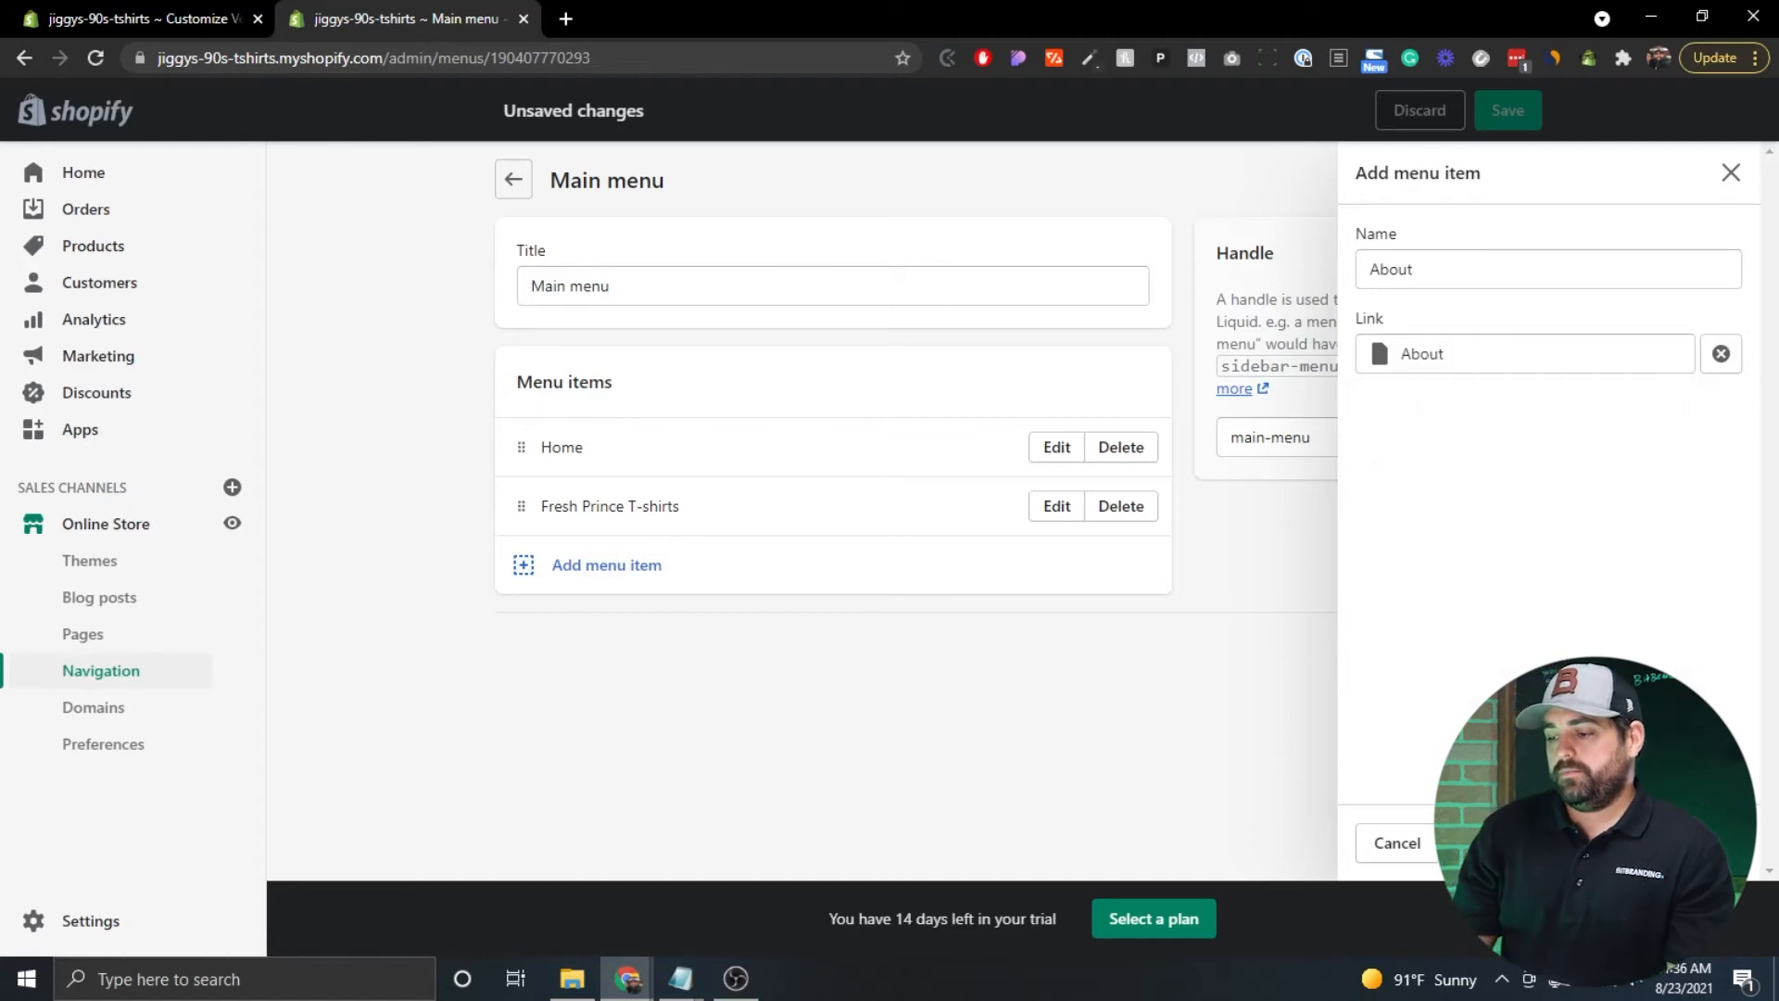
pyautogui.click(1483, 842)
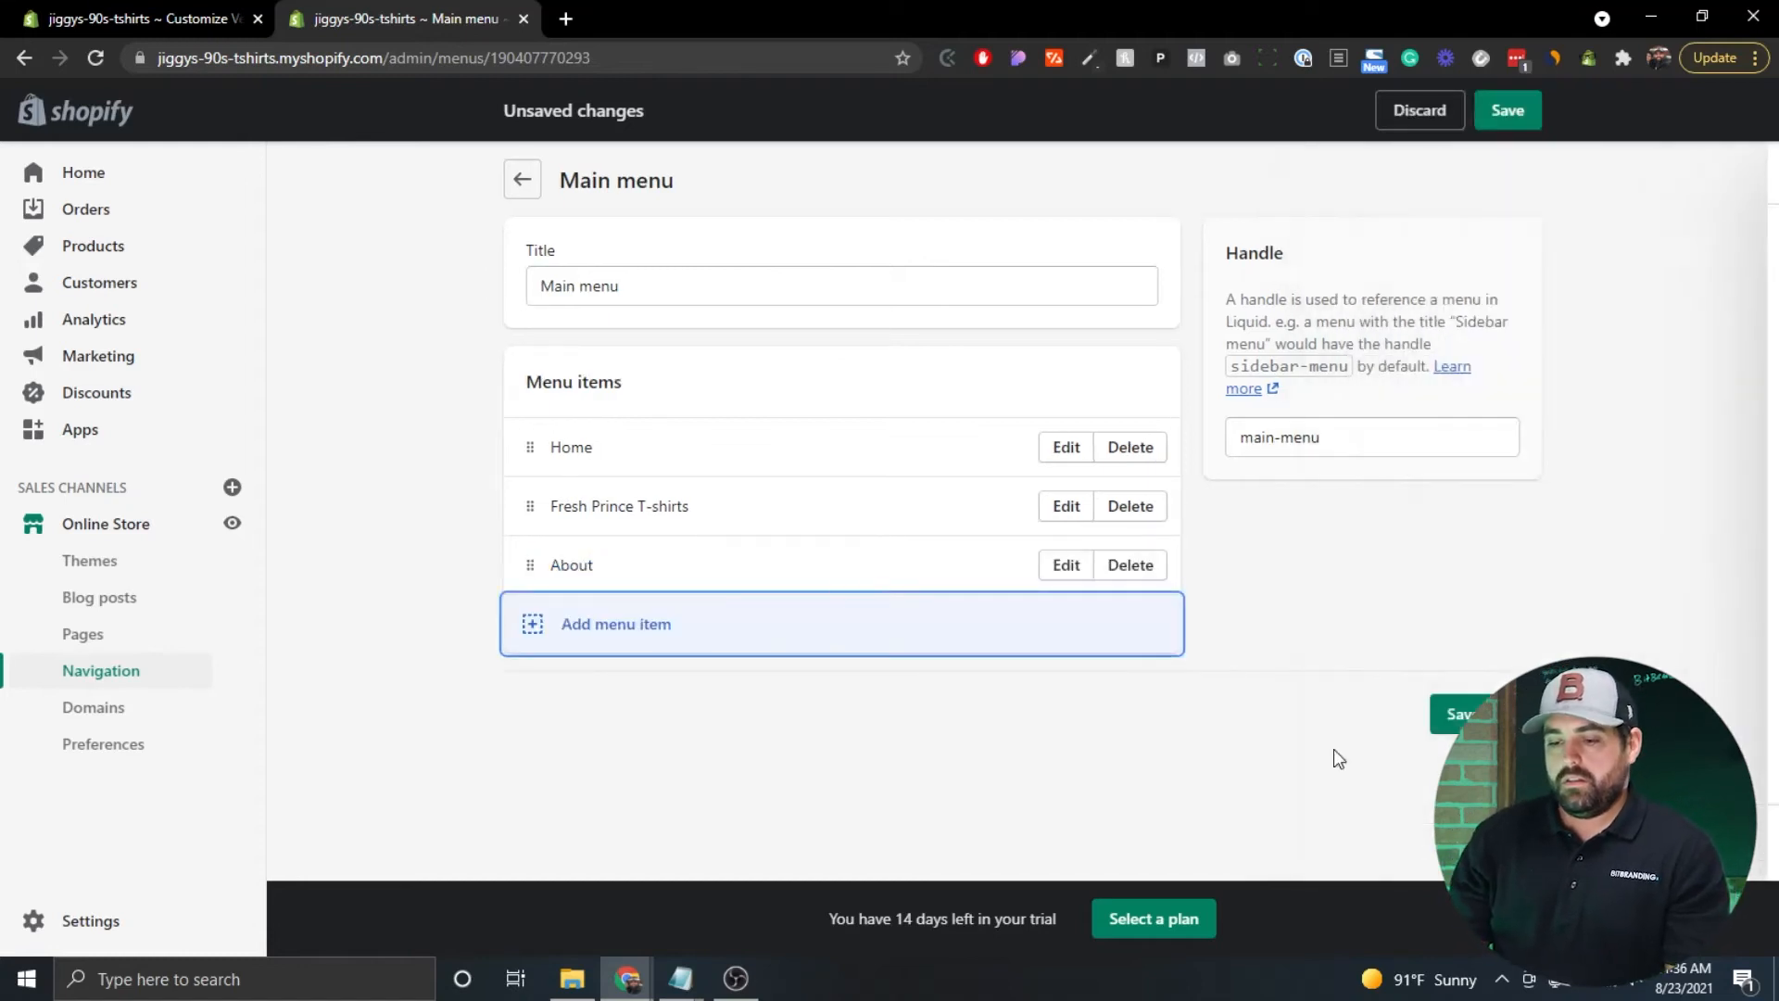
pyautogui.click(620, 650)
pyautogui.write('Conta')
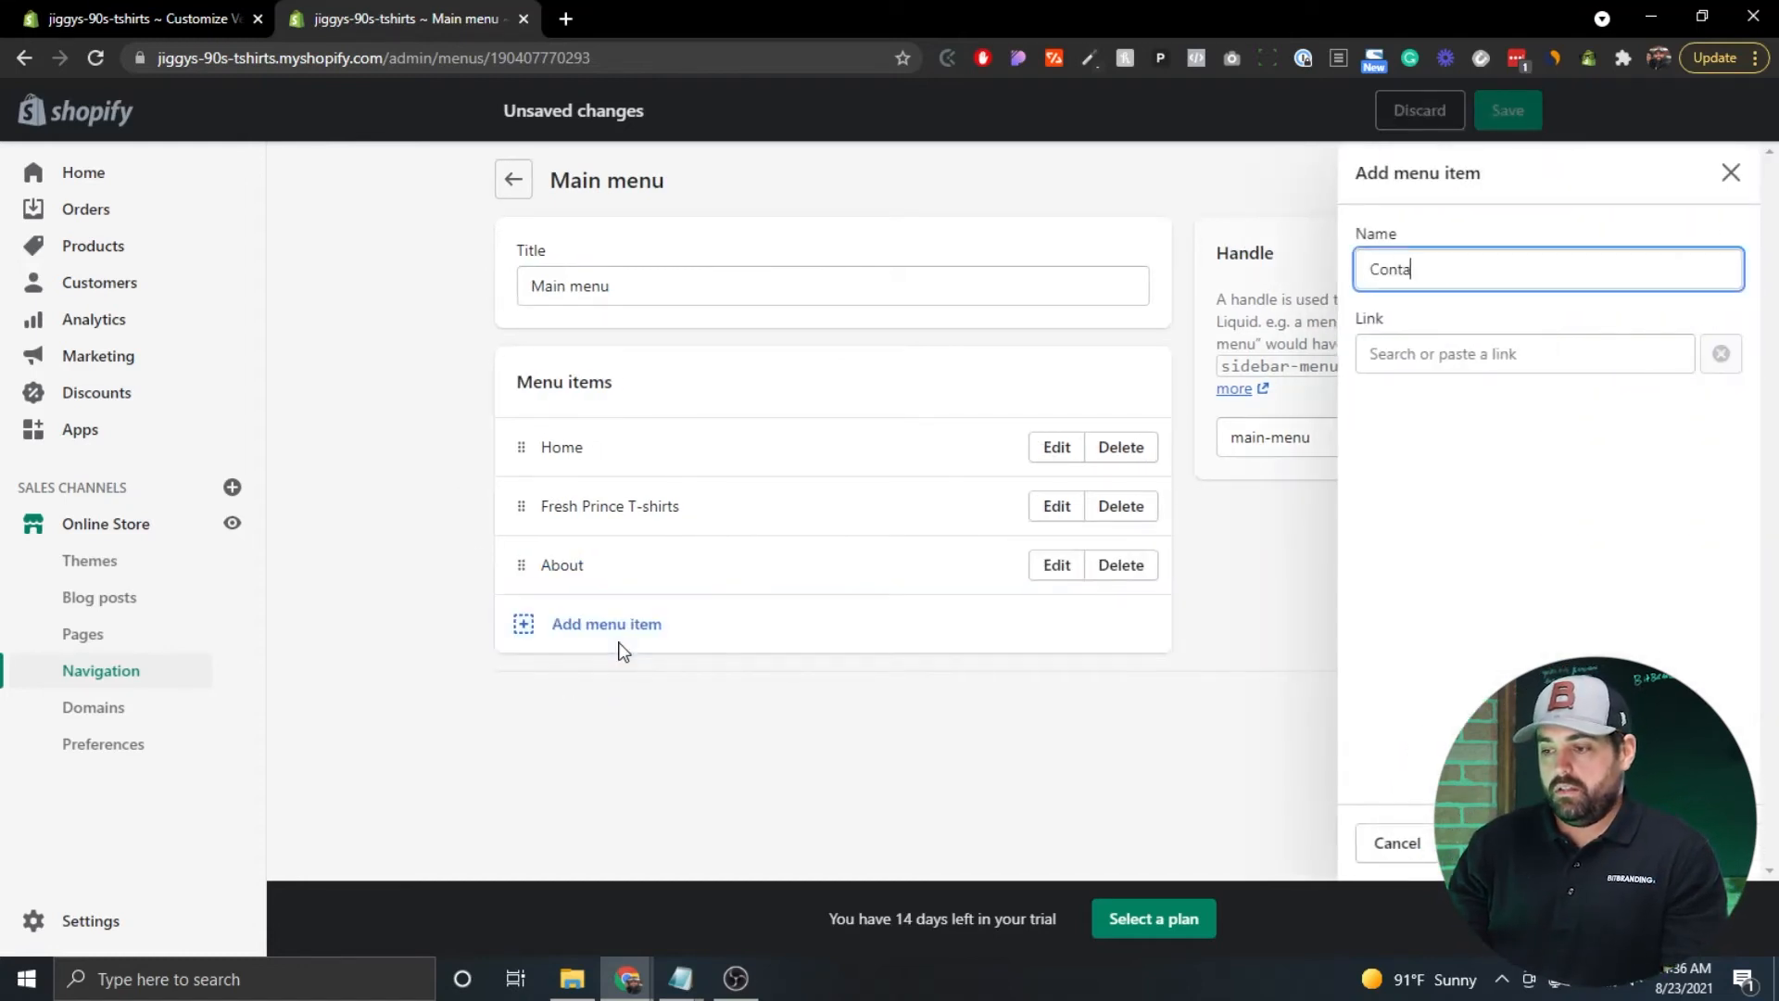
pyautogui.click(1500, 347)
pyautogui.write('contact')
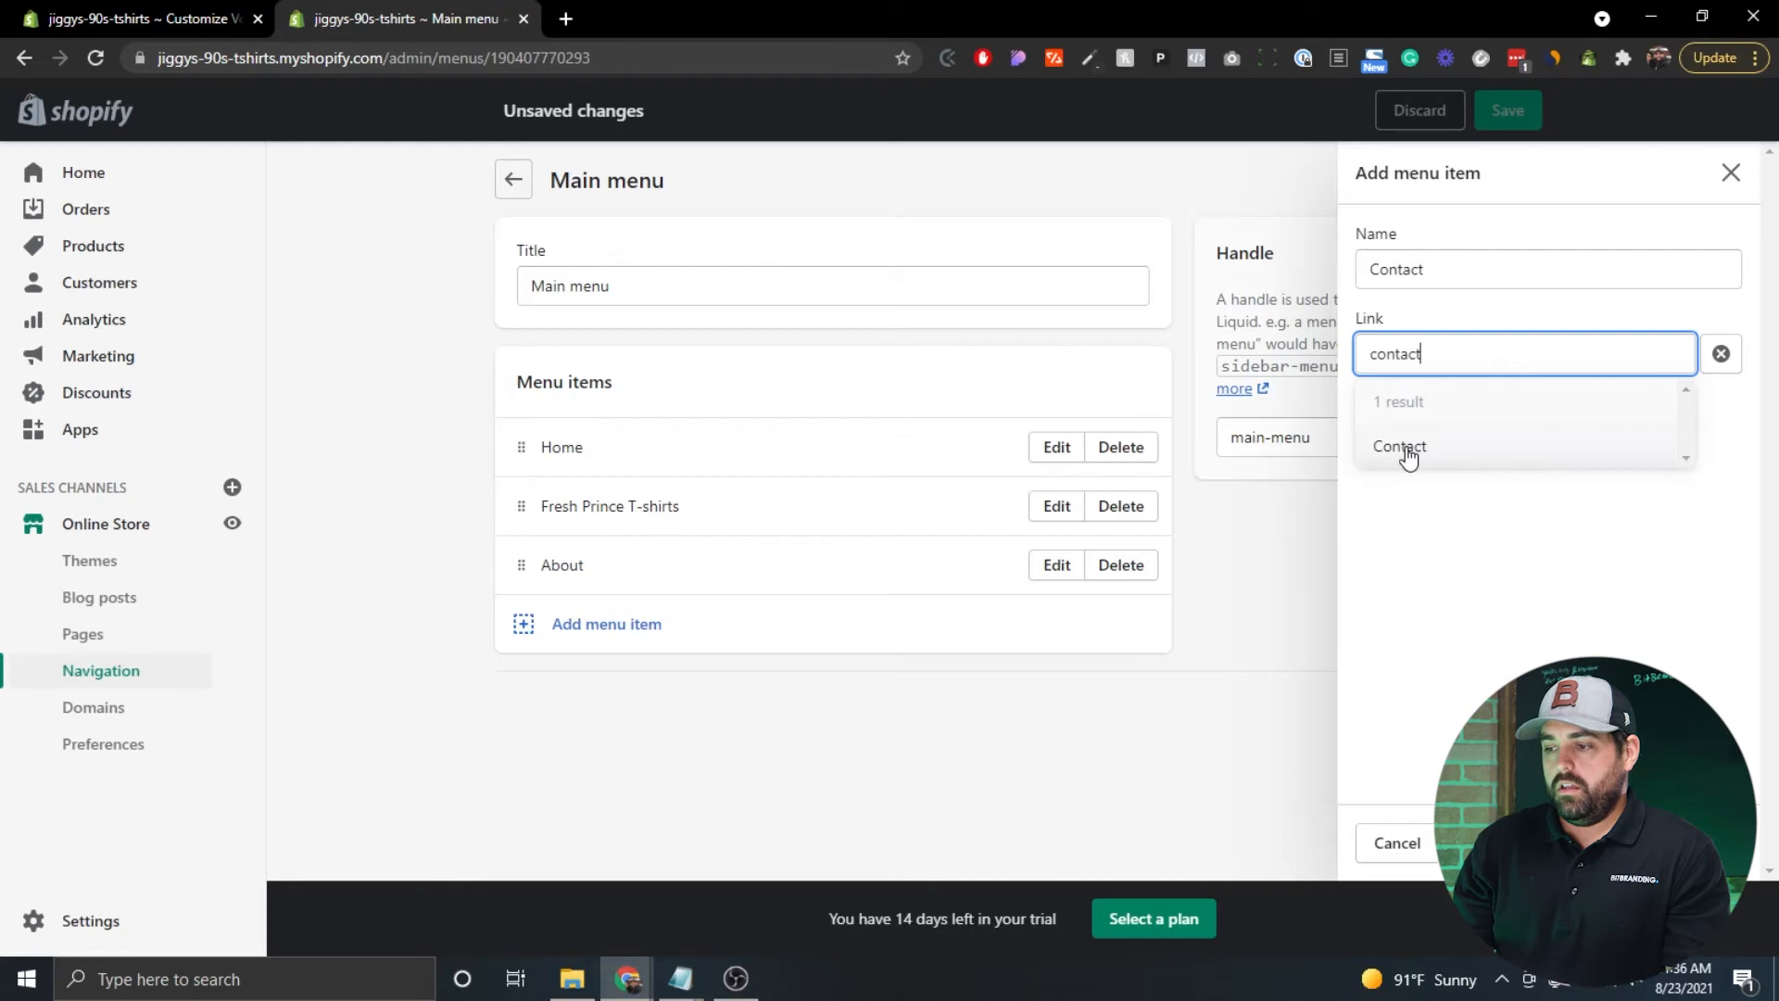
pyautogui.click(1404, 448)
pyautogui.click(1714, 844)
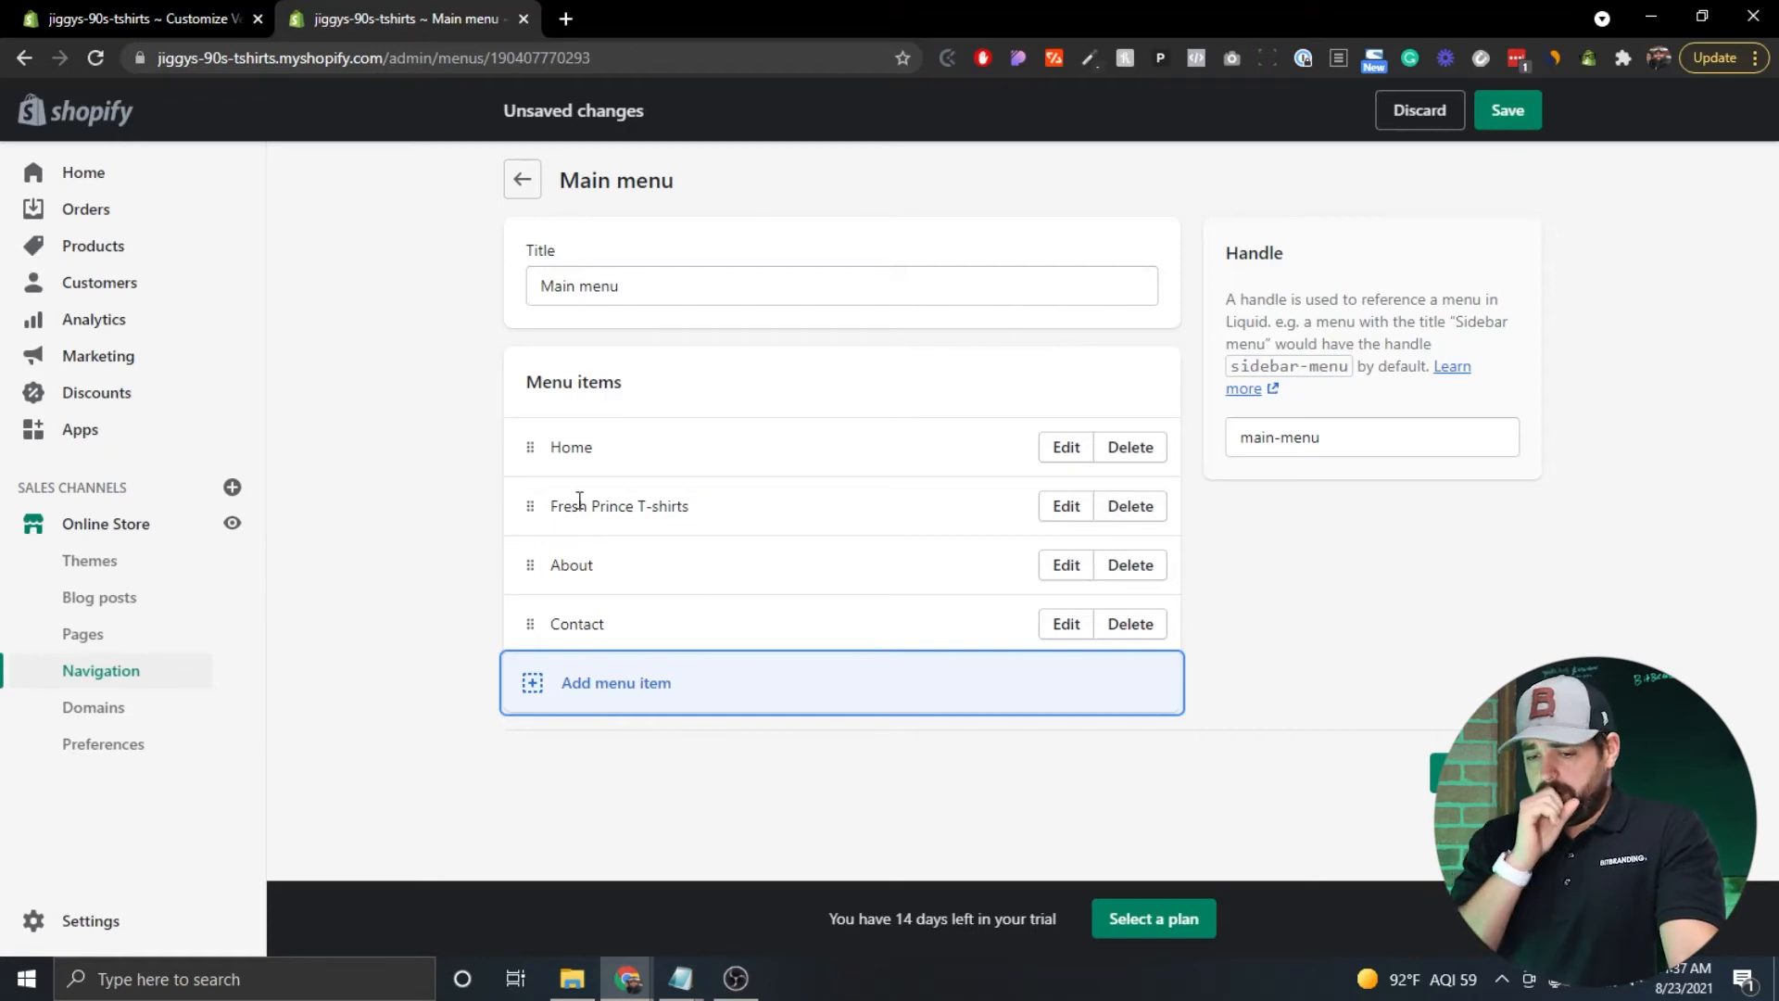
# Add TV Show and Full House menu items, each with a placeholder # link.
pyautogui.click(594, 686)
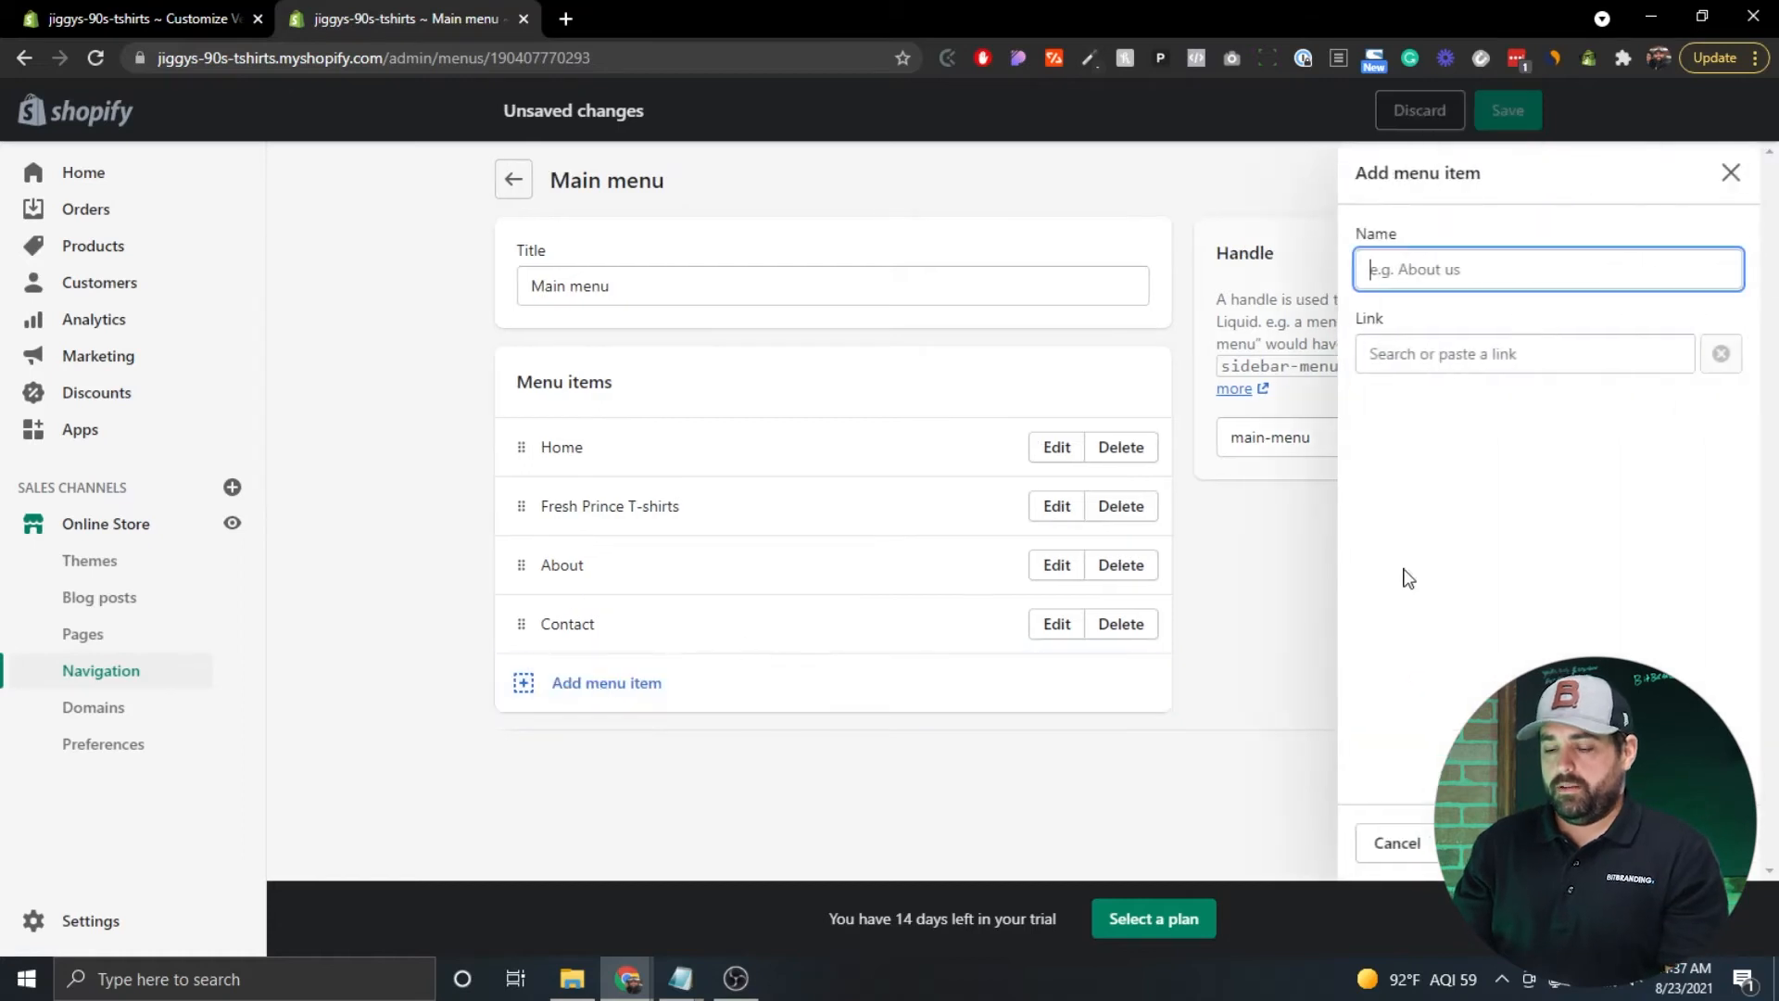
pyautogui.write('TV Show')
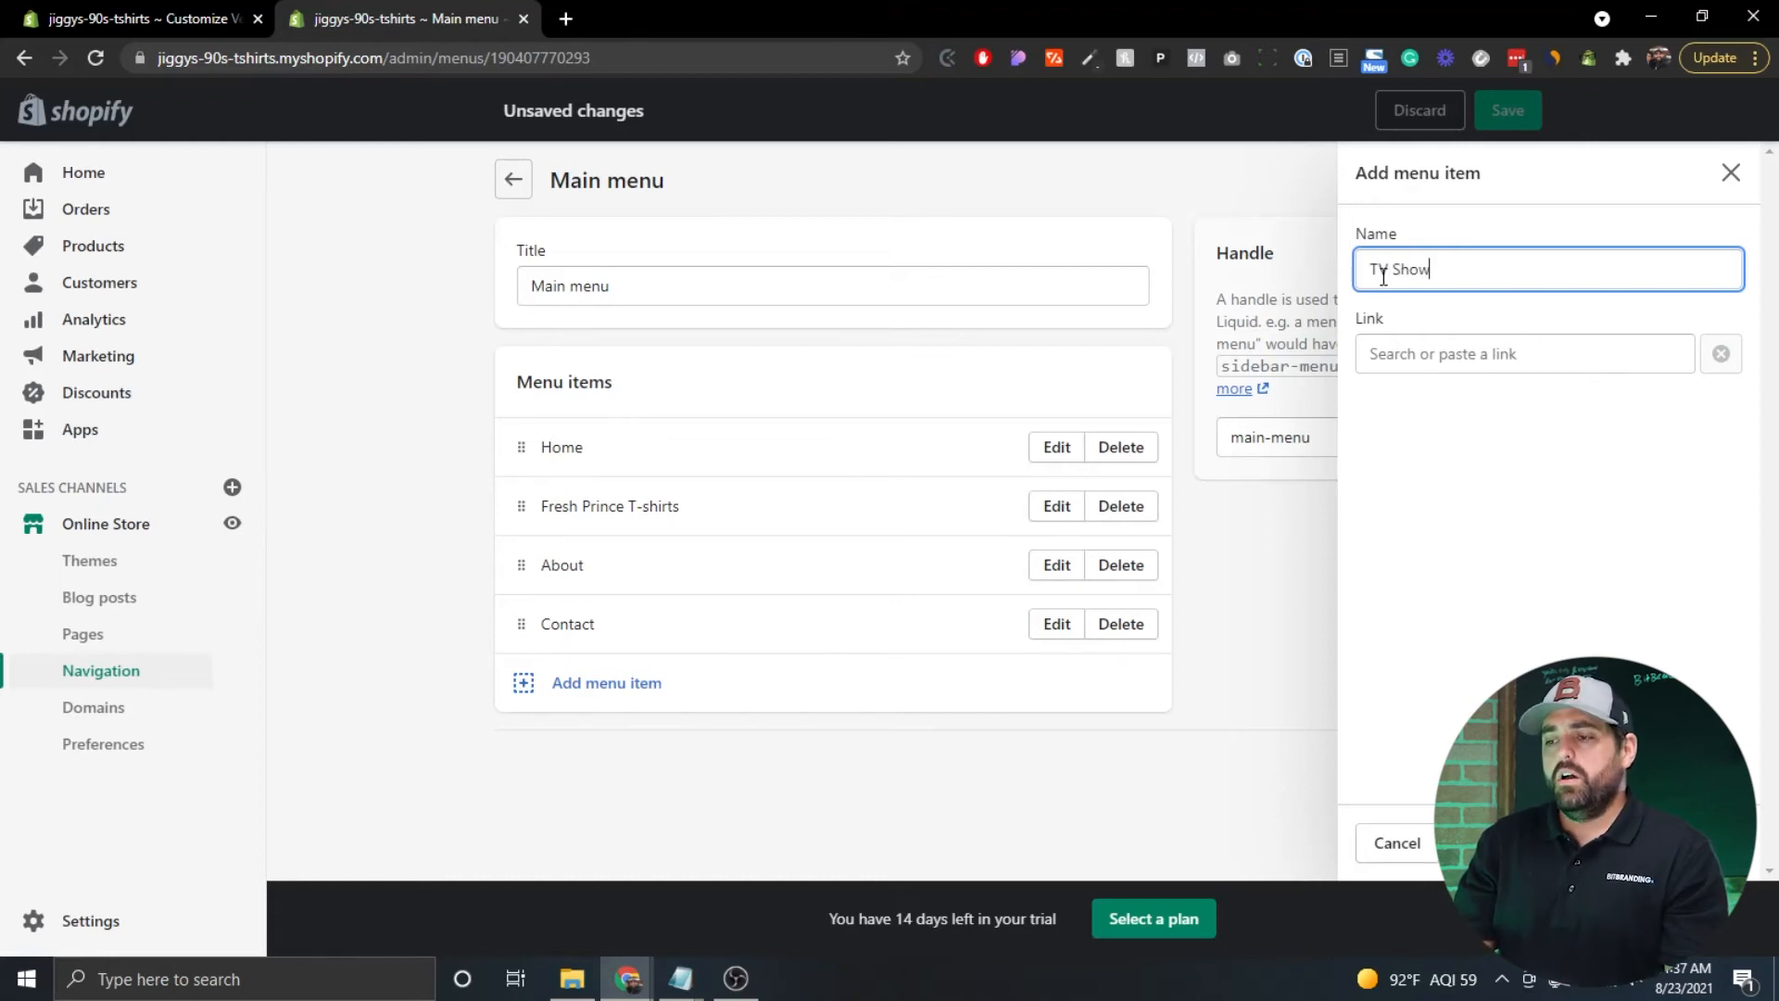
pyautogui.click(1399, 350)
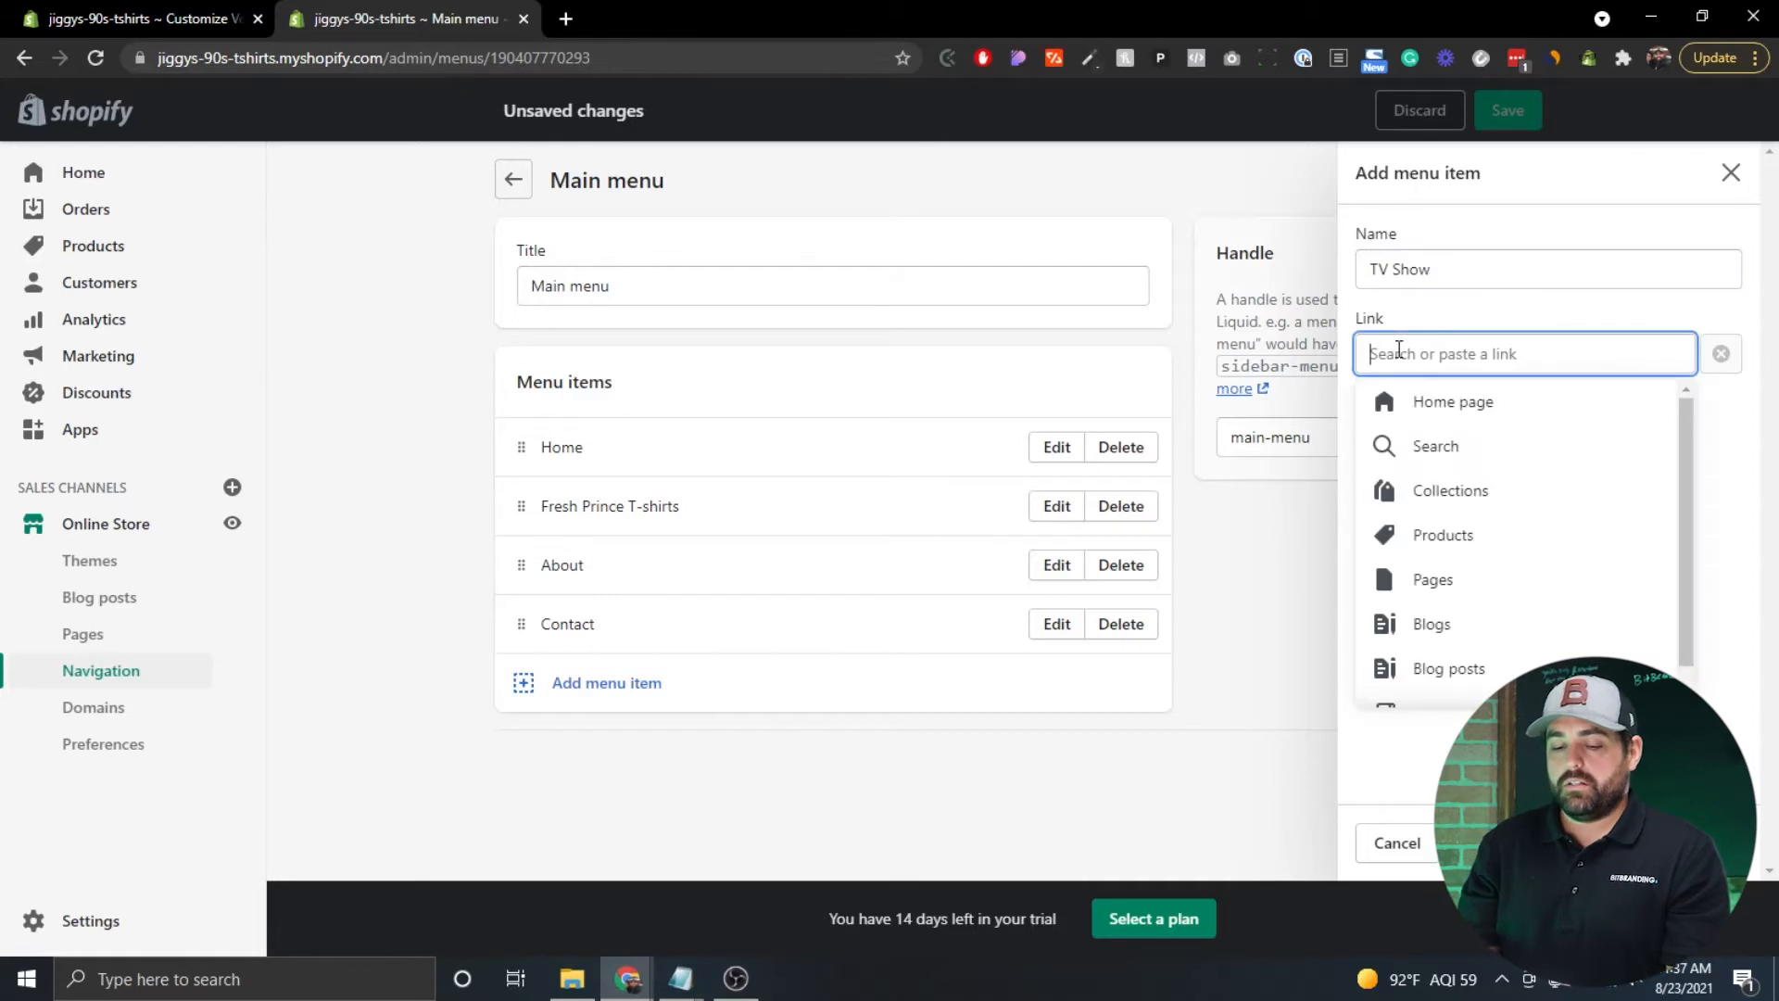
pyautogui.write('#')
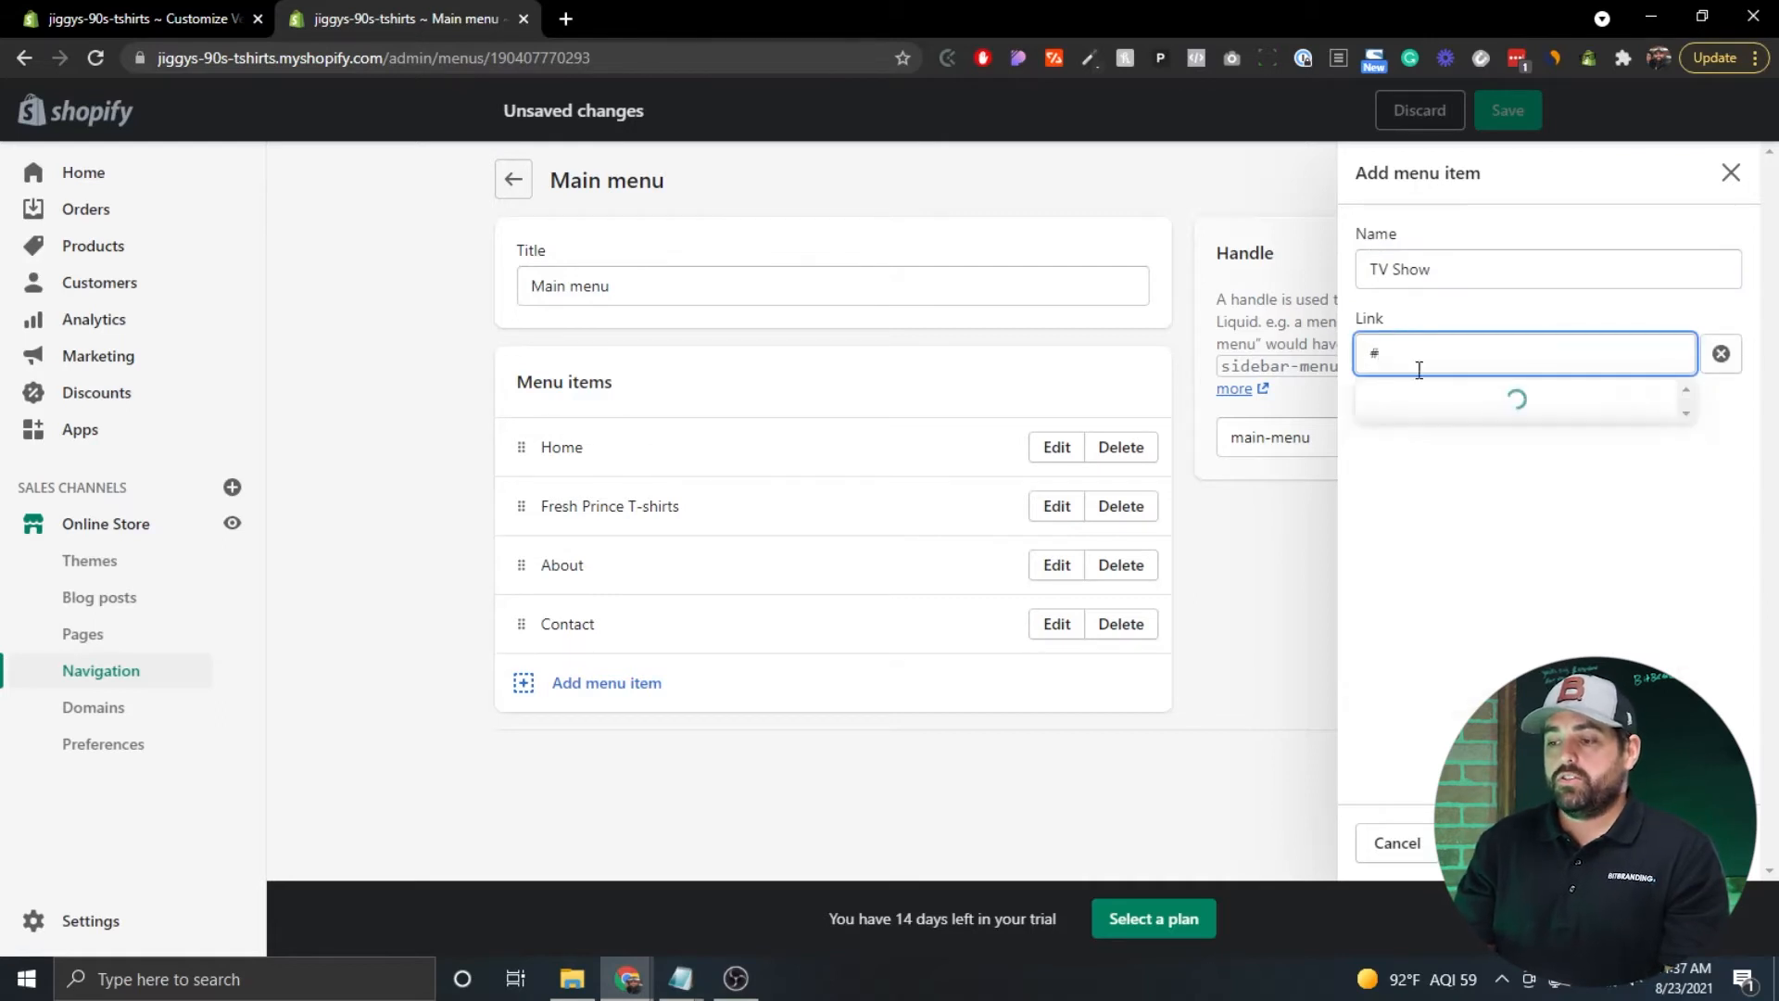
pyautogui.click(1418, 407)
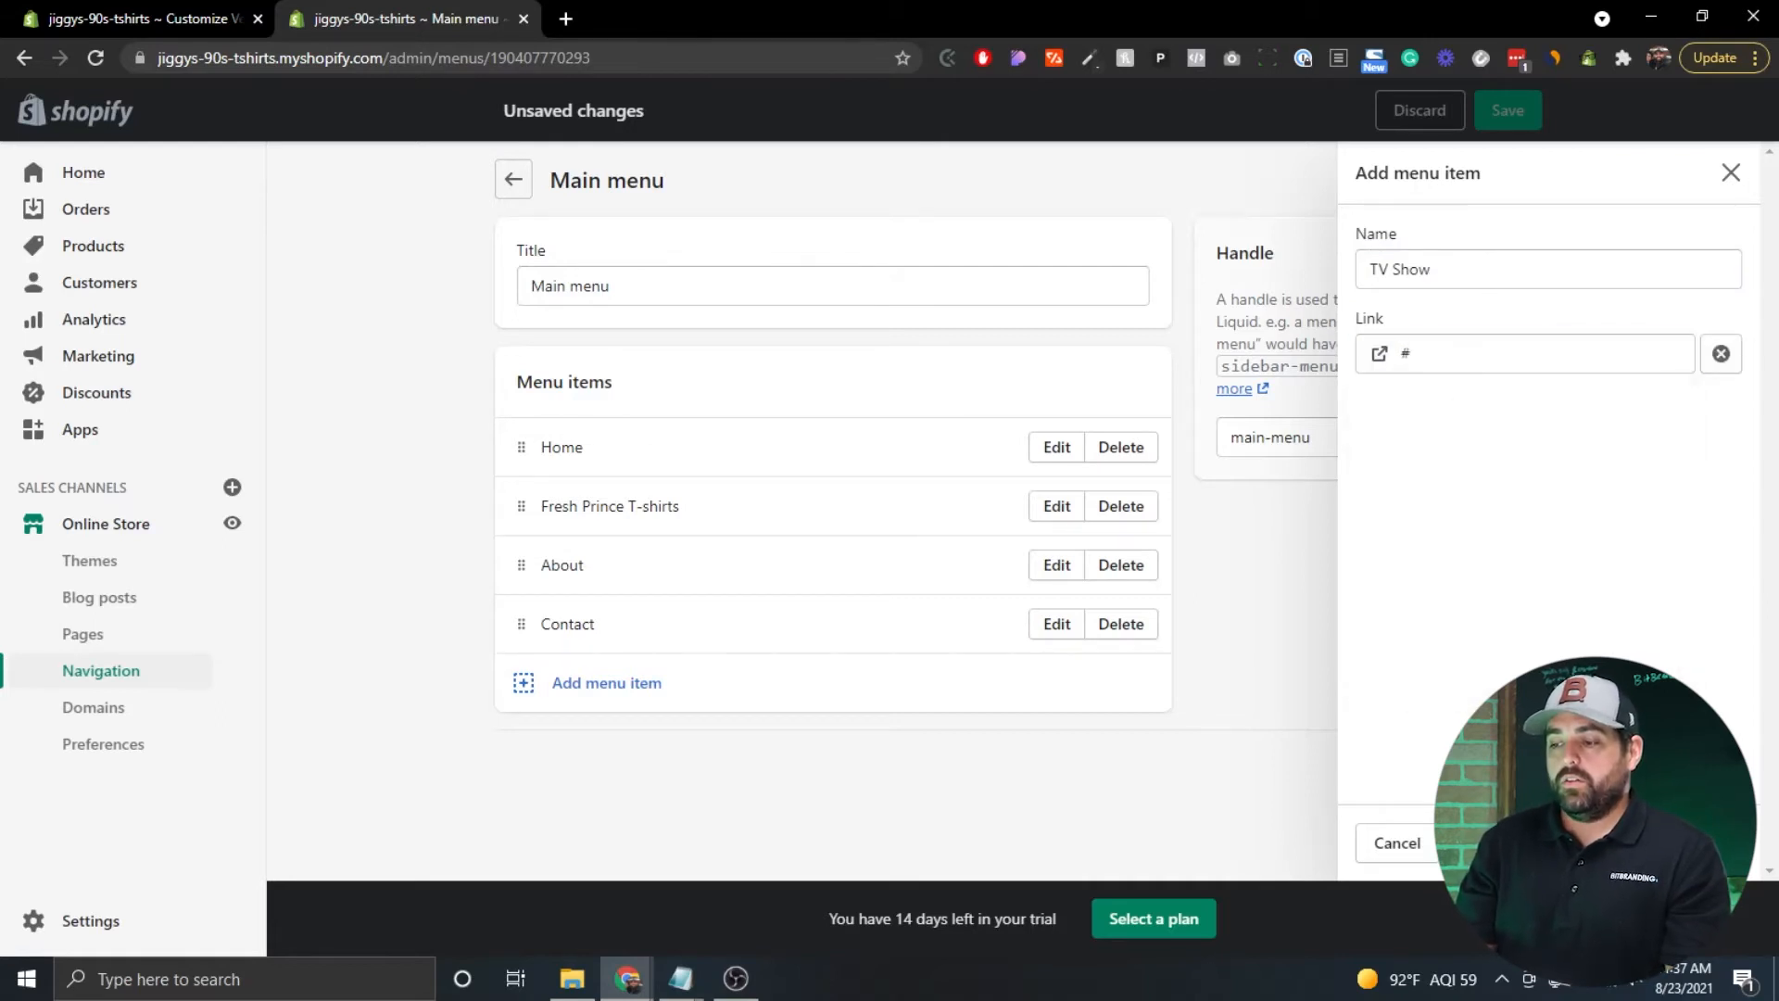
pyautogui.click(1483, 843)
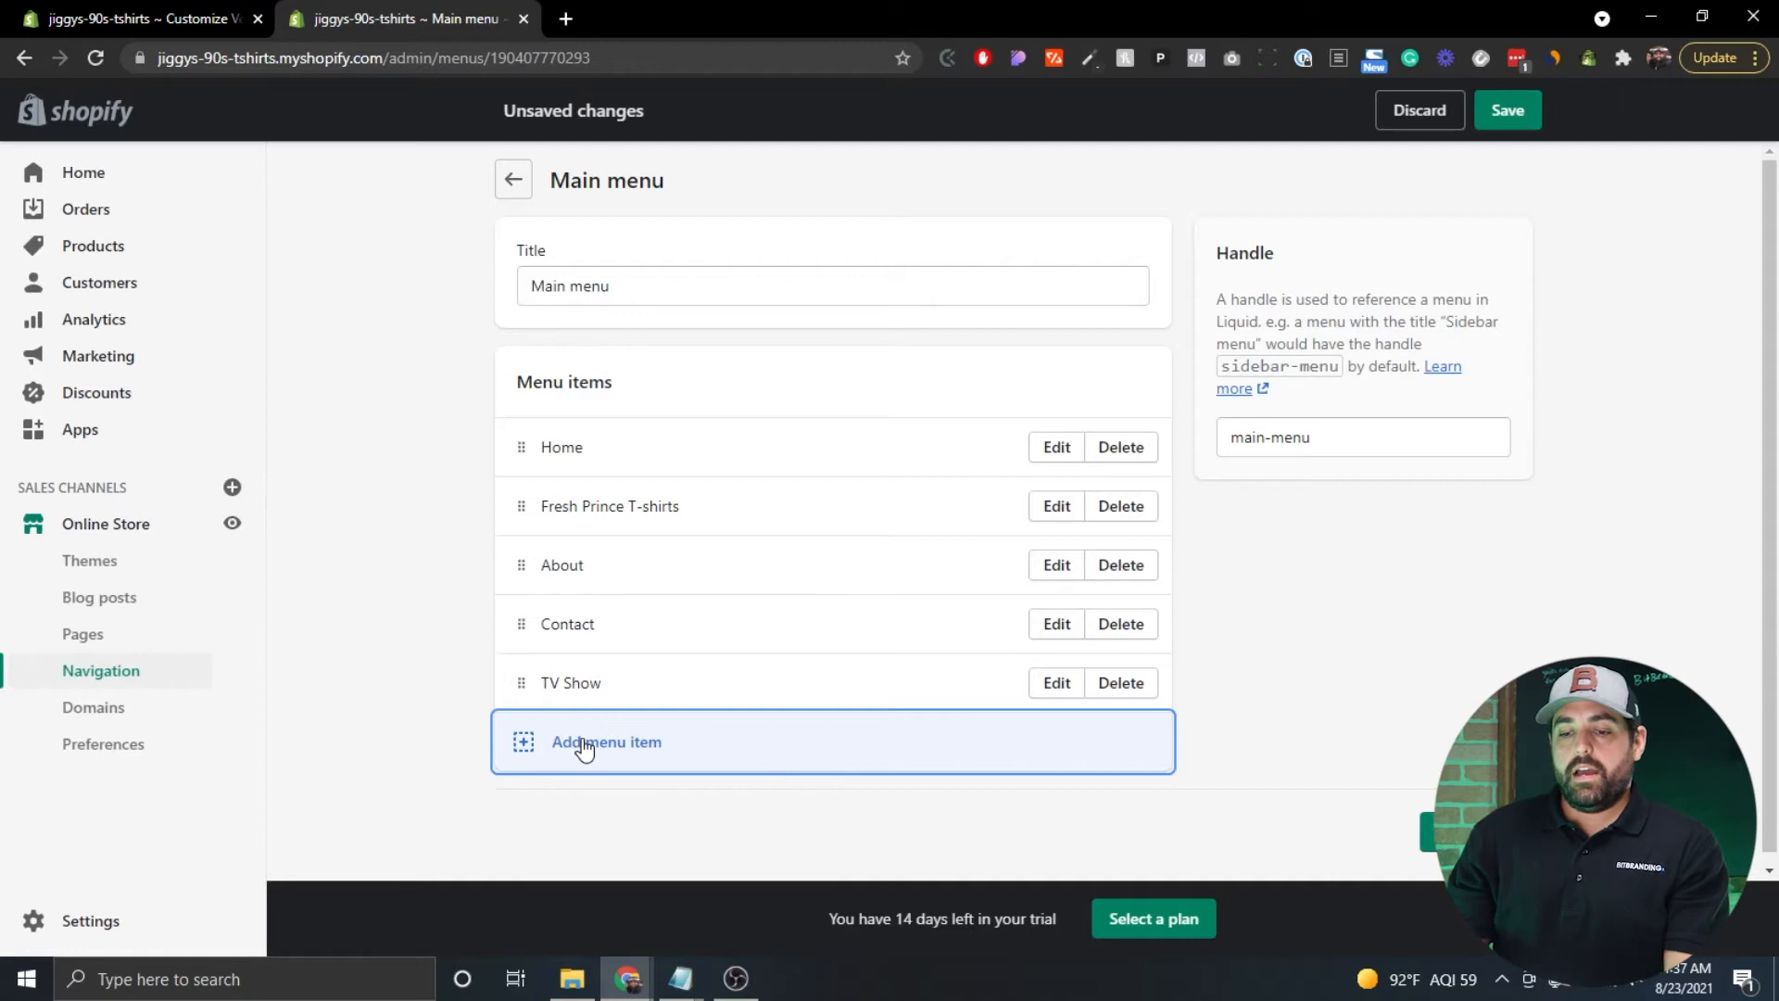
pyautogui.click(582, 739)
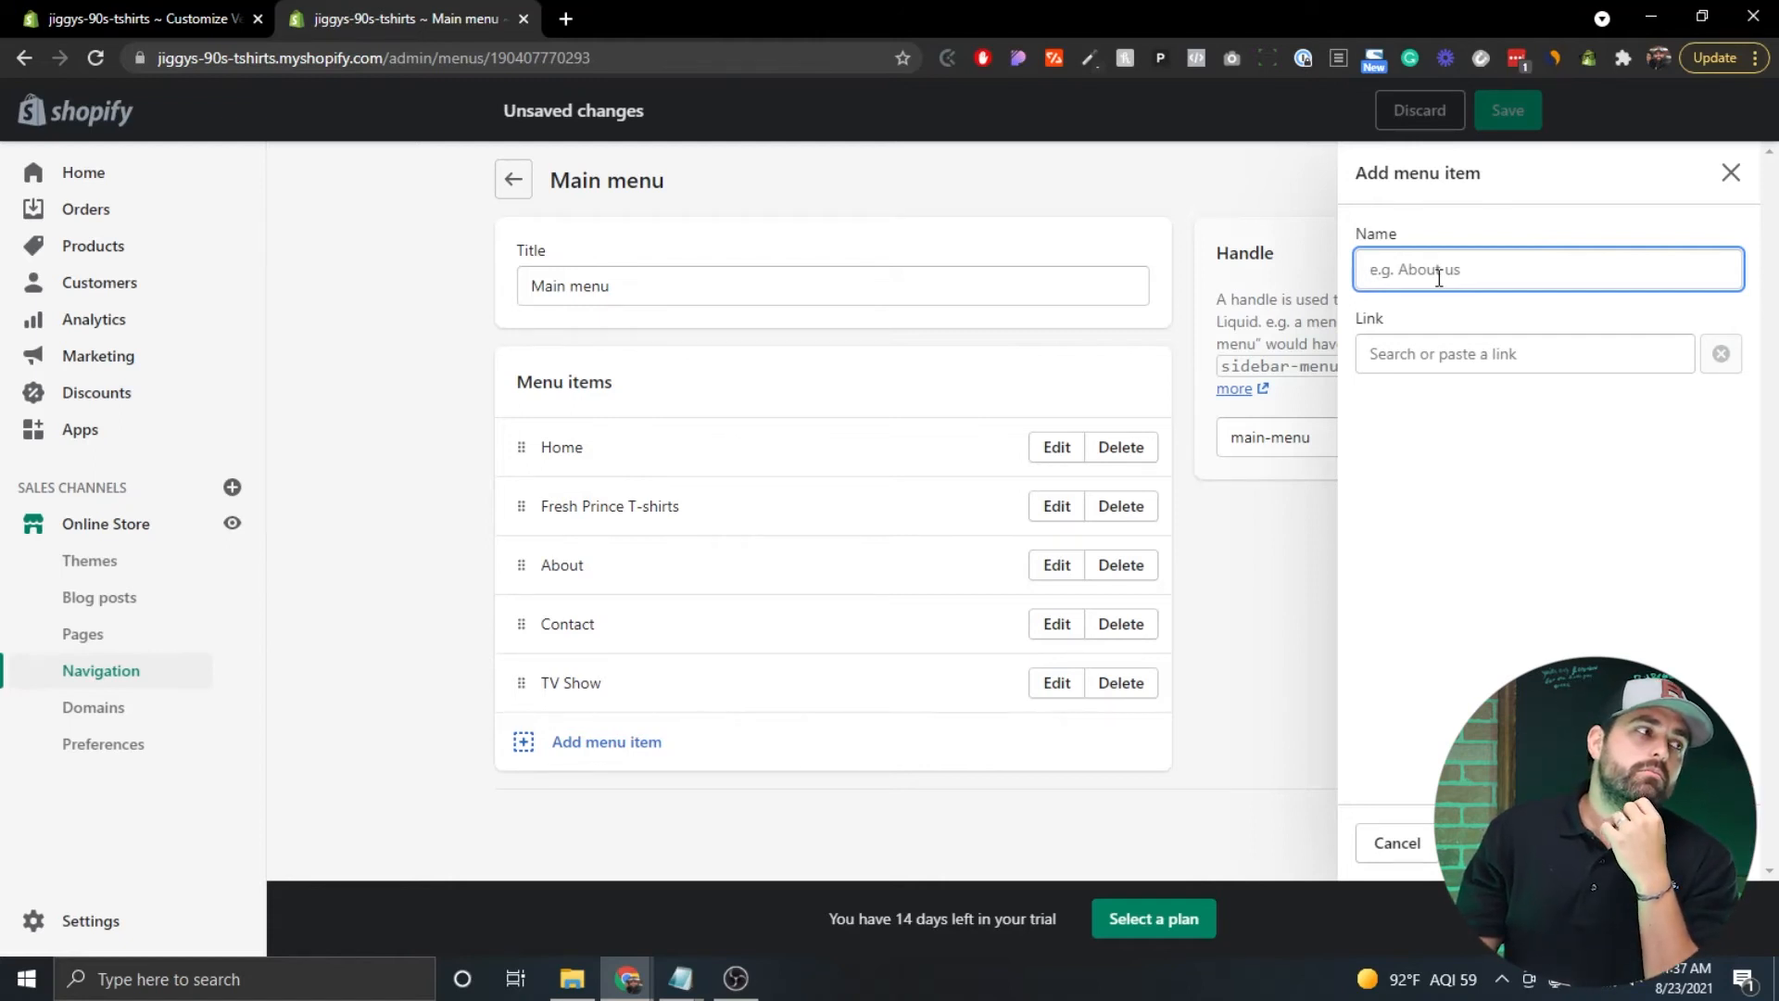
pyautogui.write('Full House')
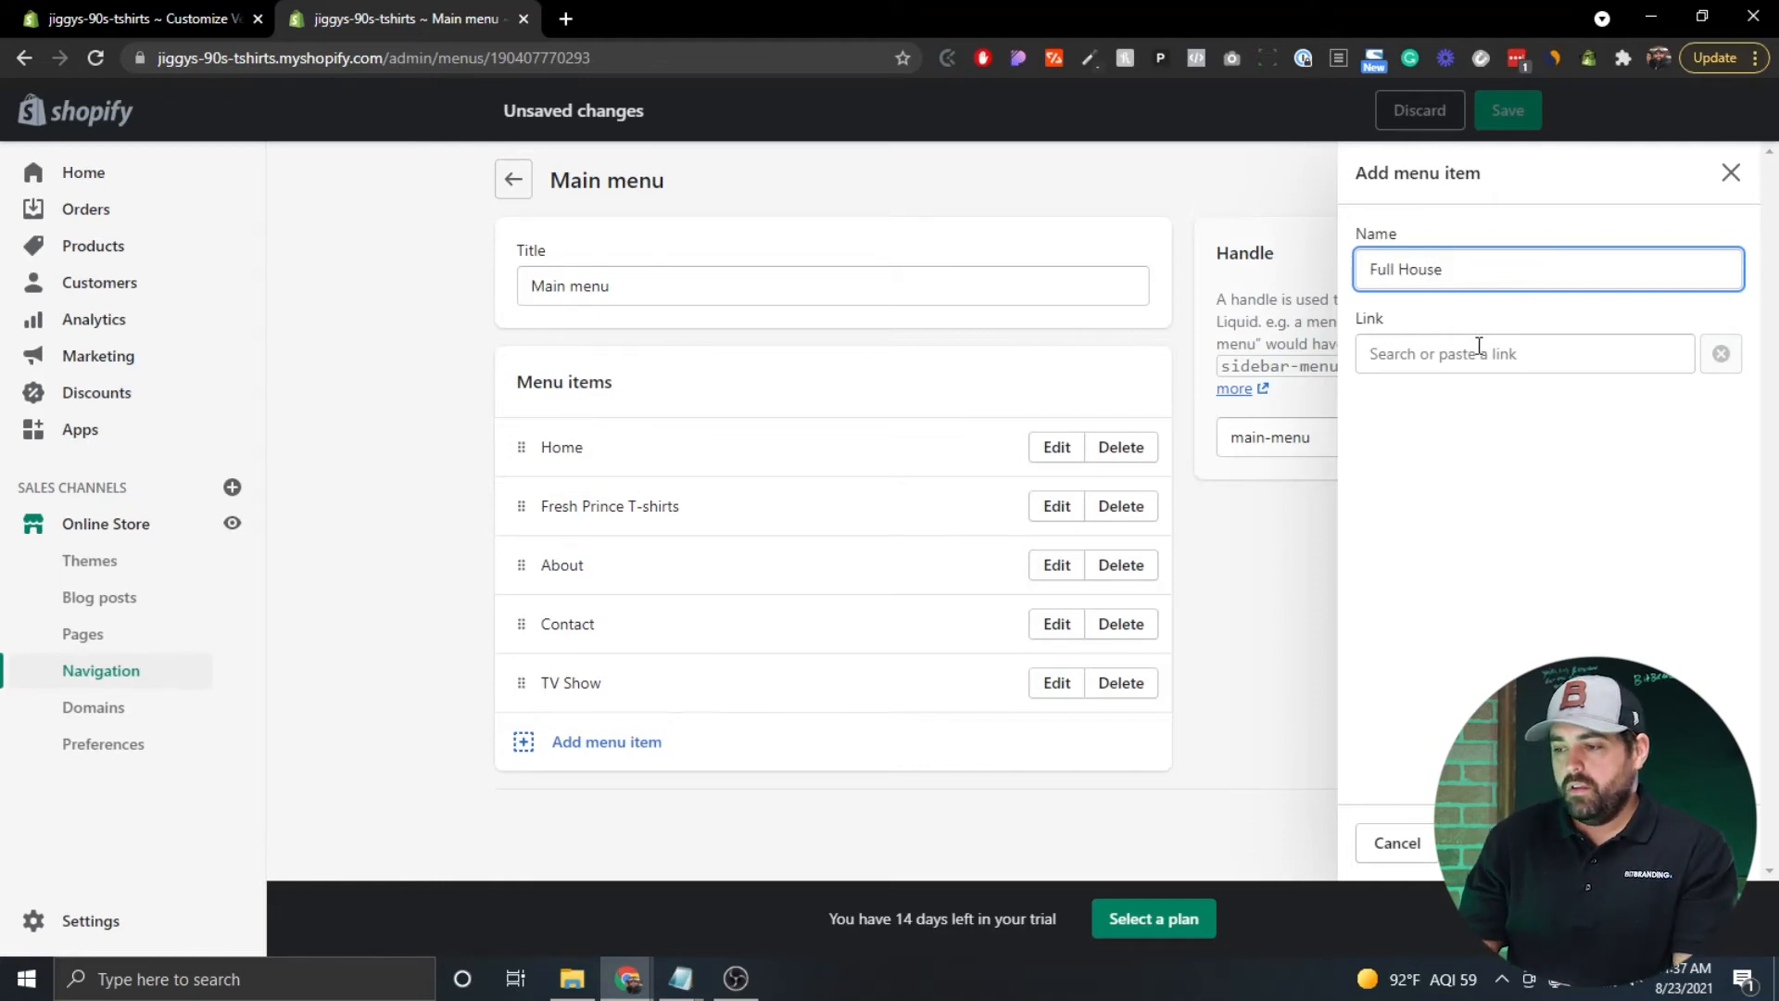
pyautogui.click(1480, 352)
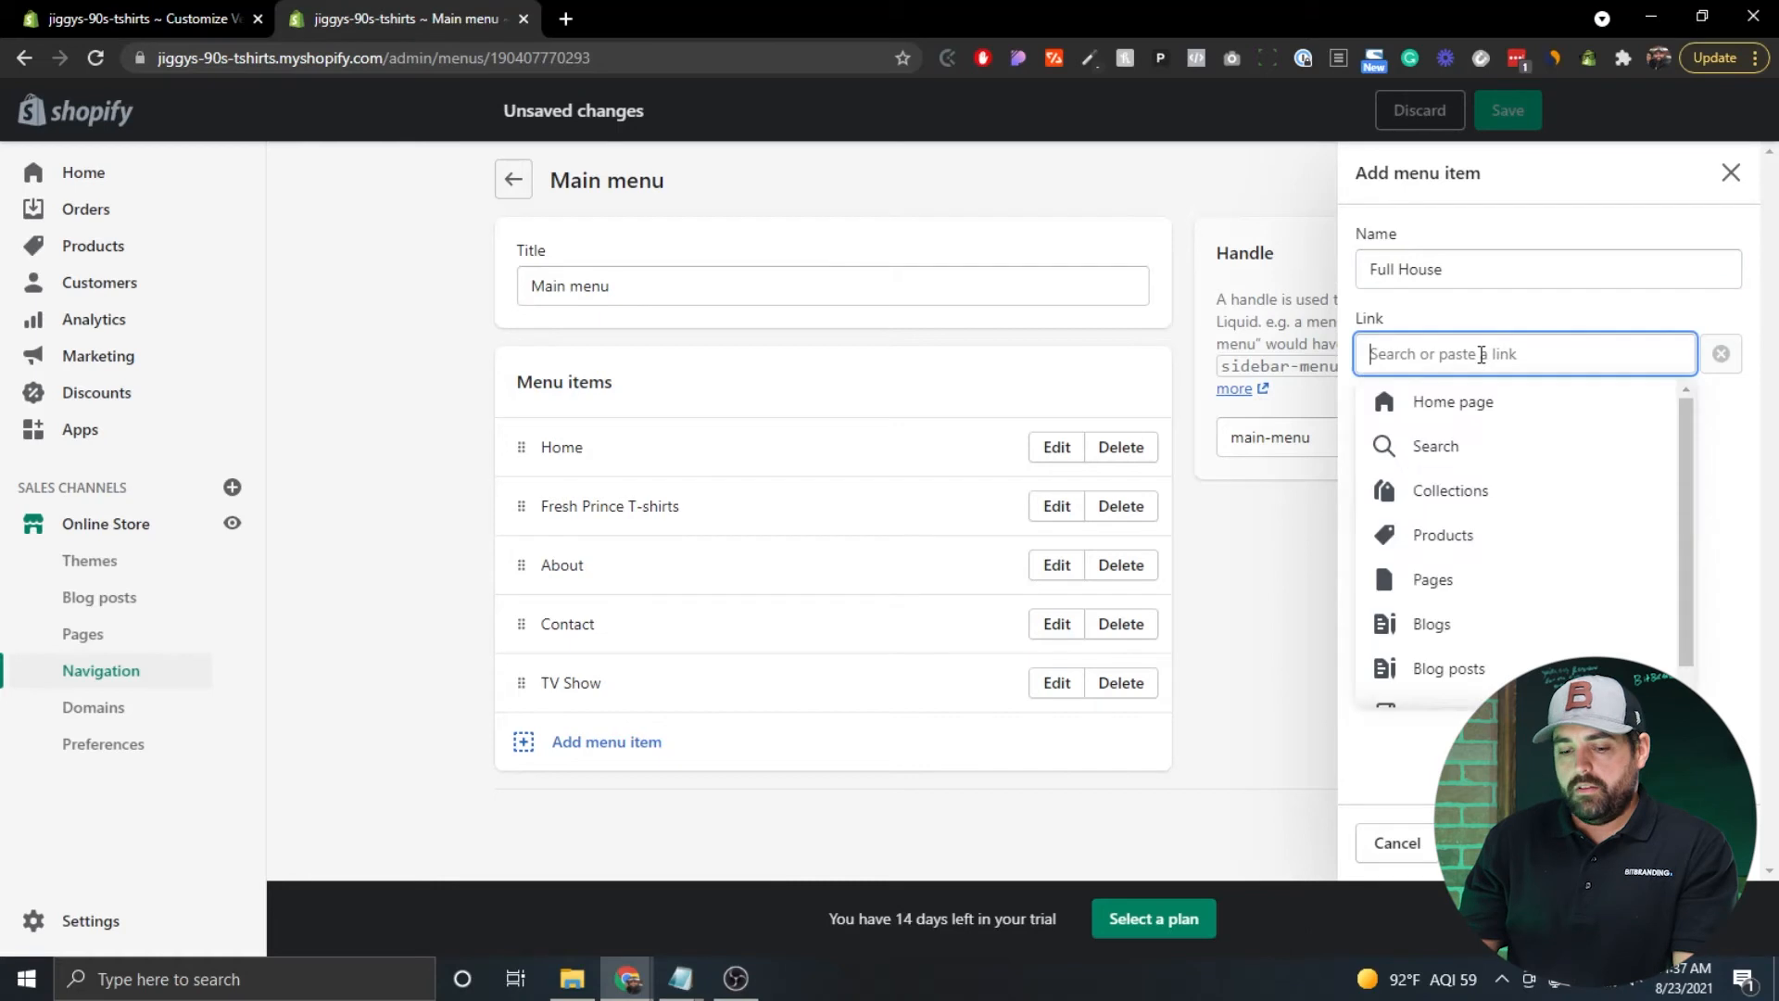
pyautogui.write('#')
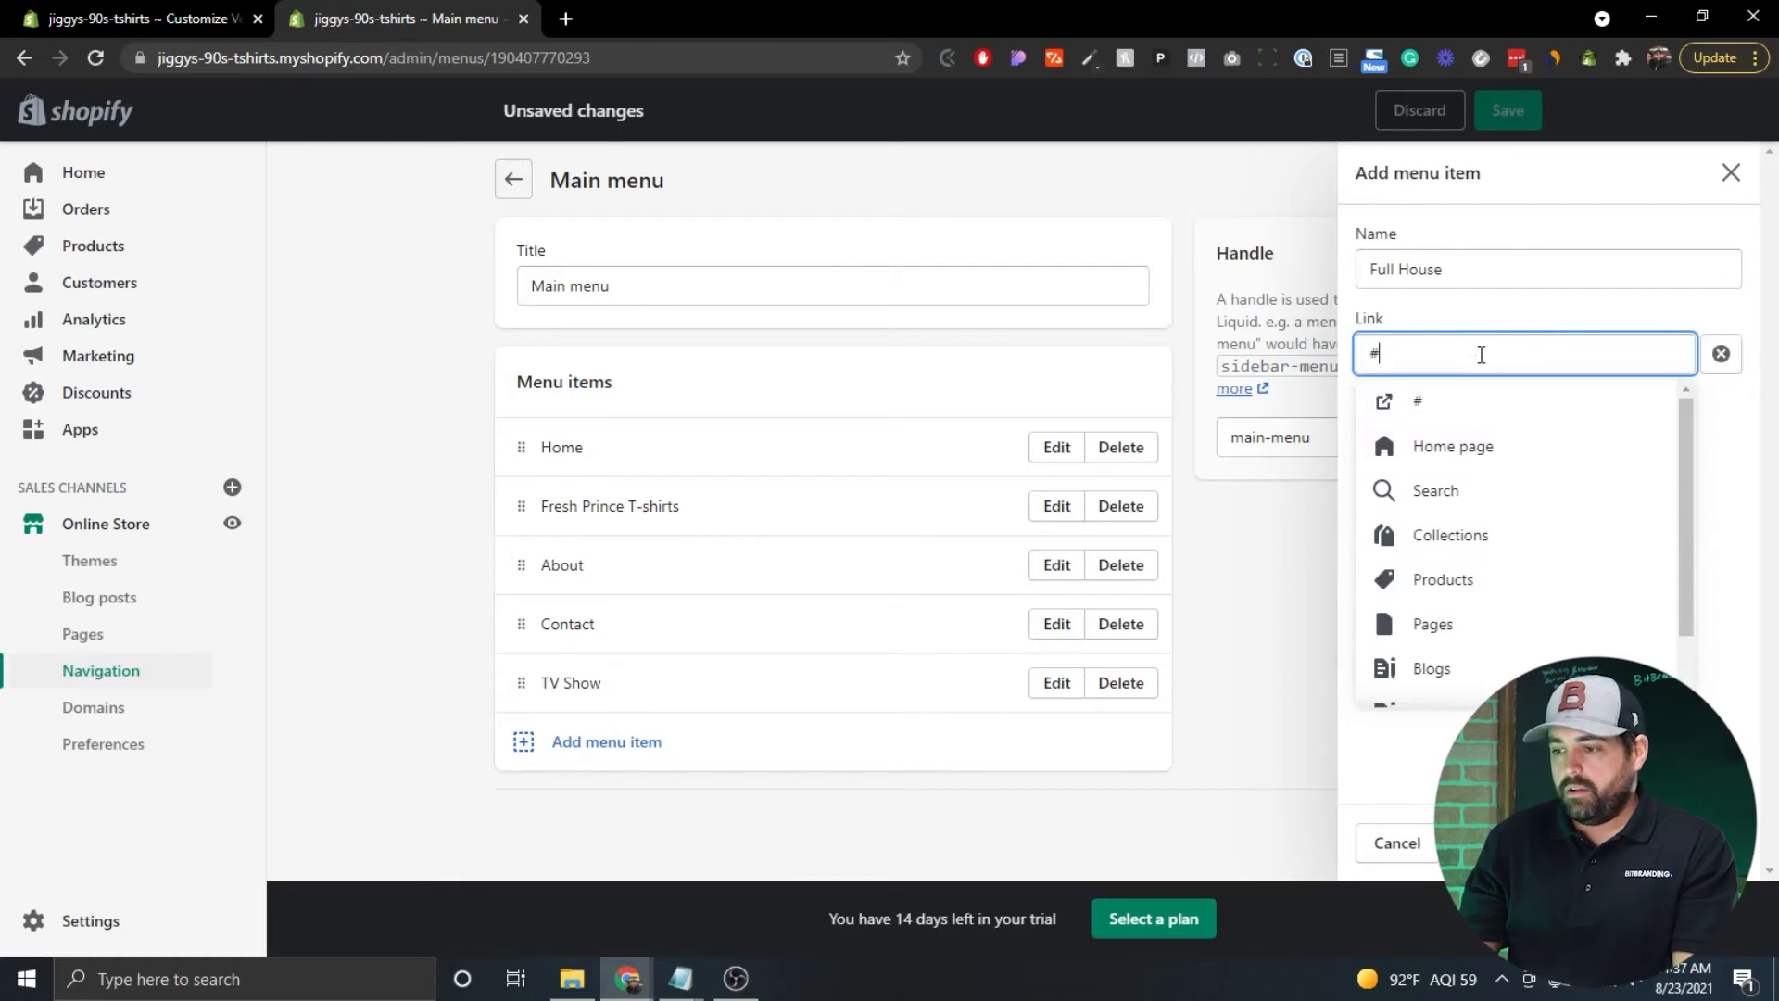
pyautogui.click(1417, 410)
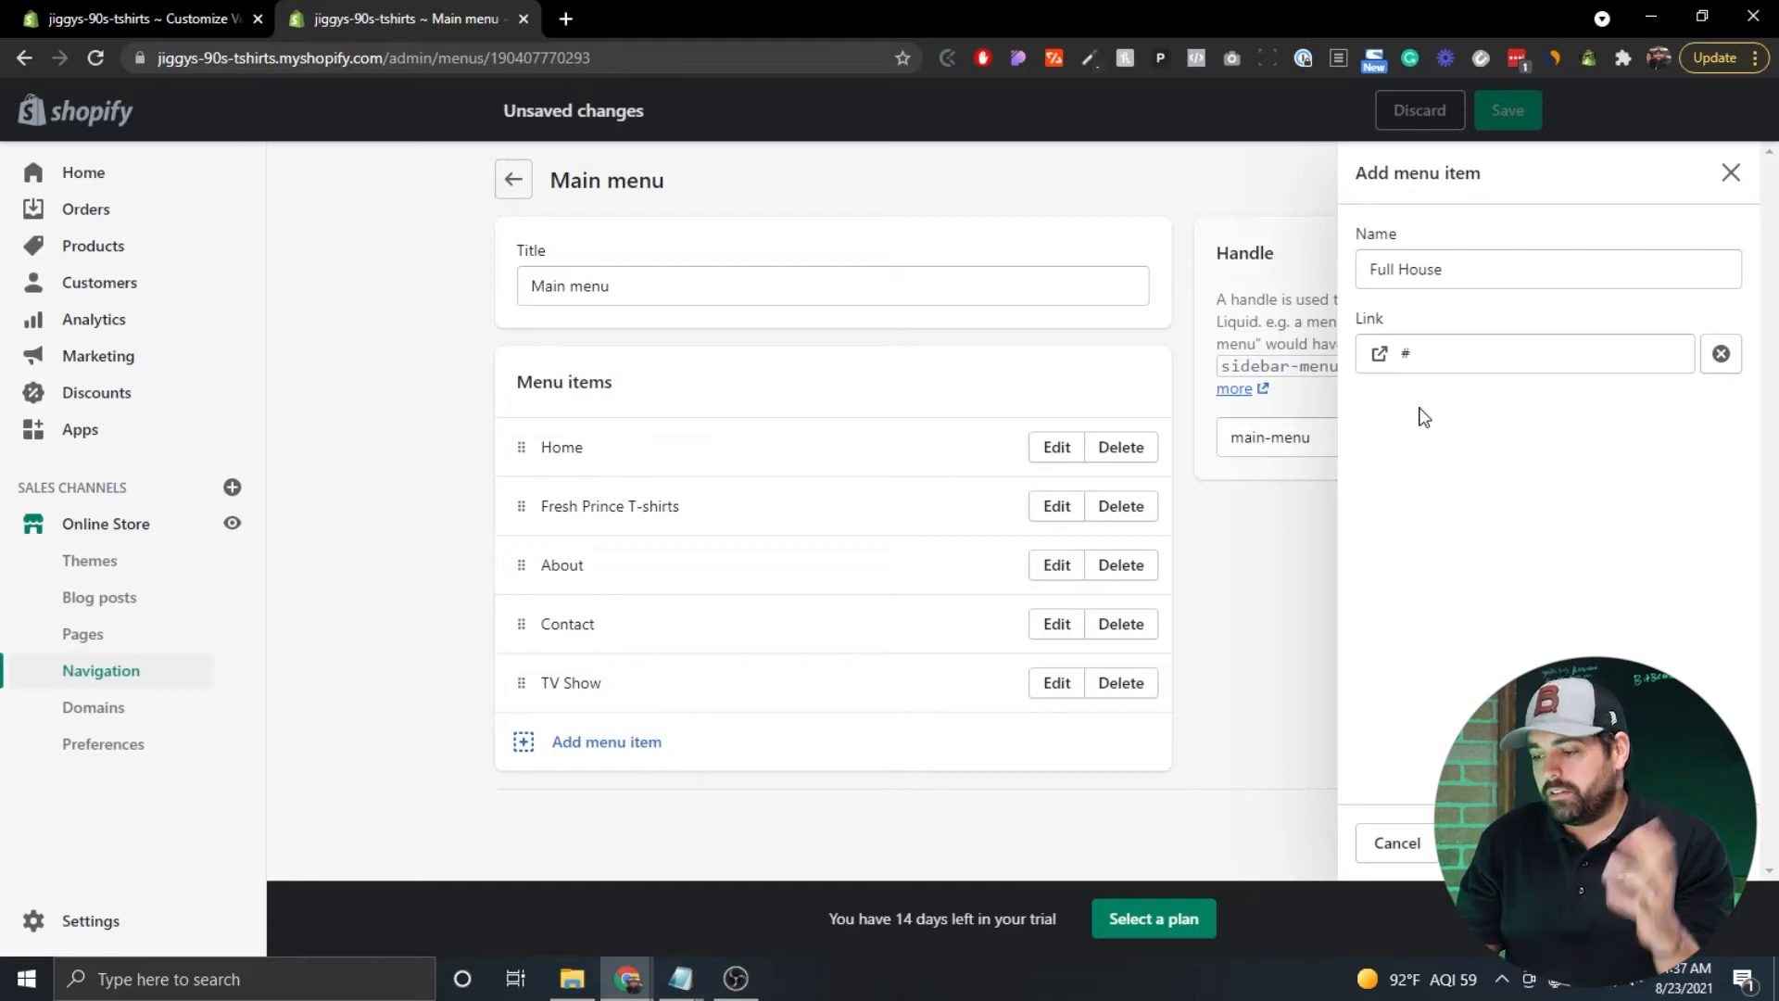
pyautogui.click(1712, 842)
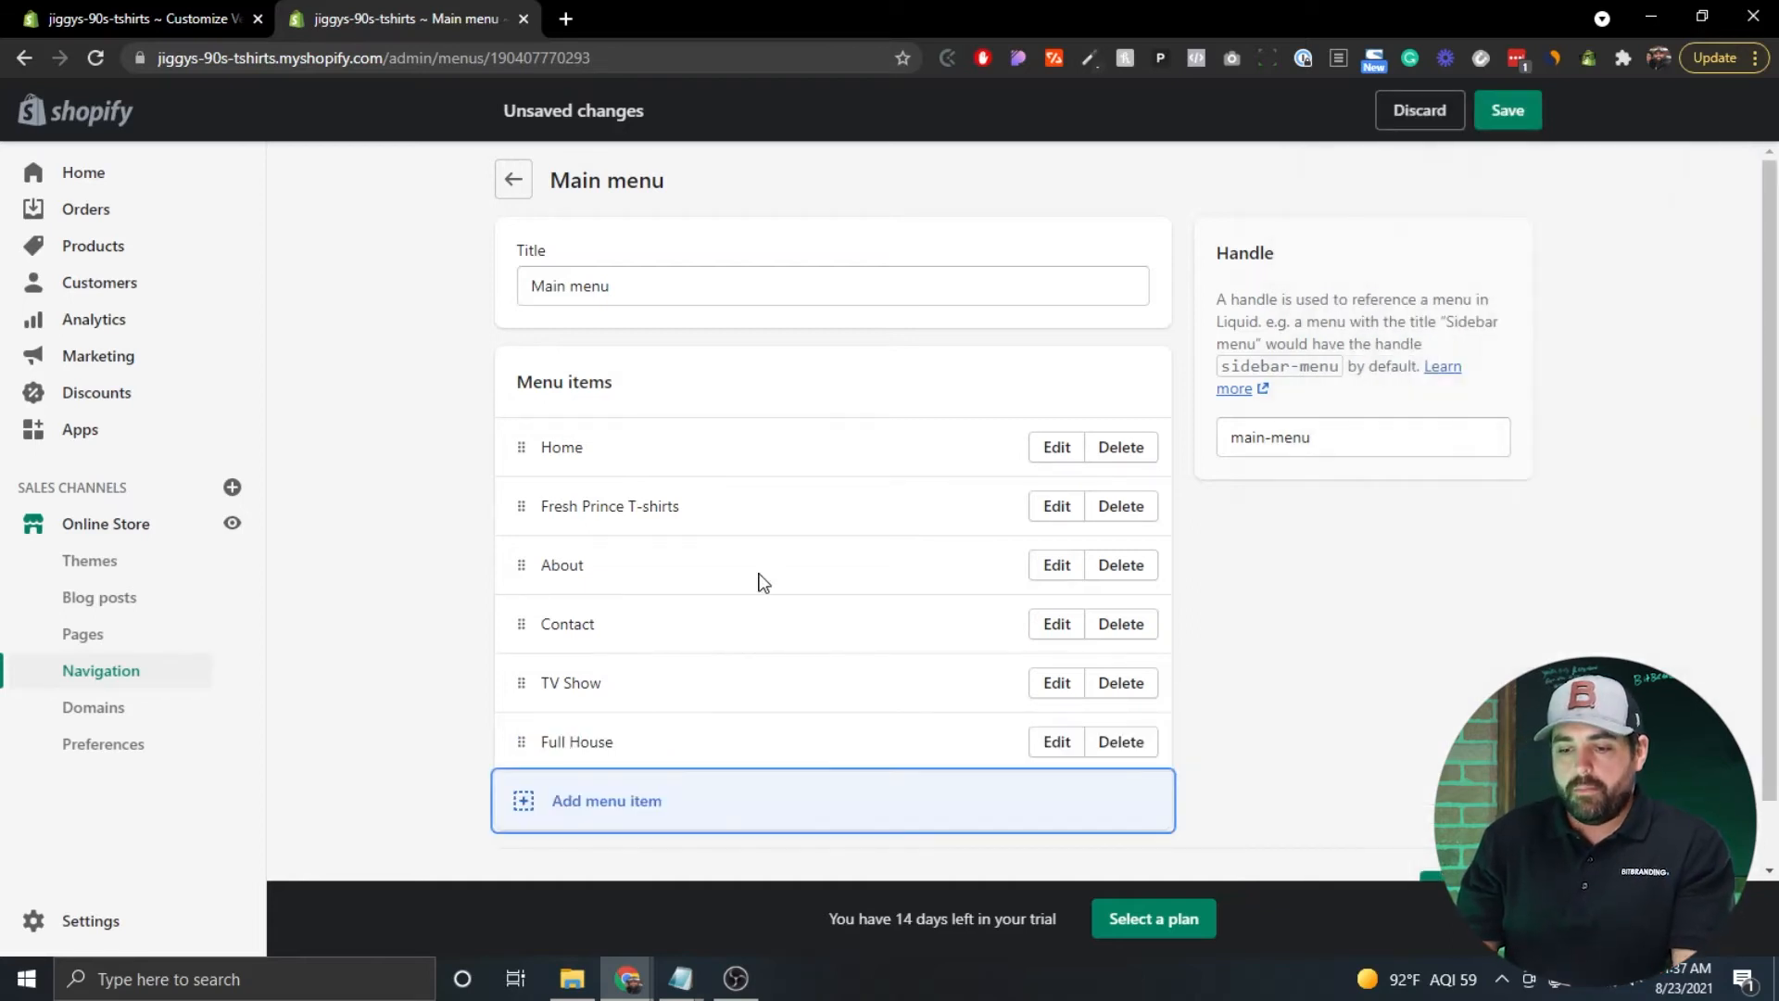
# Nest Full House under TV Show, remove both items, and save the Main menu.
pyautogui.scroll(-1, 415, 477)
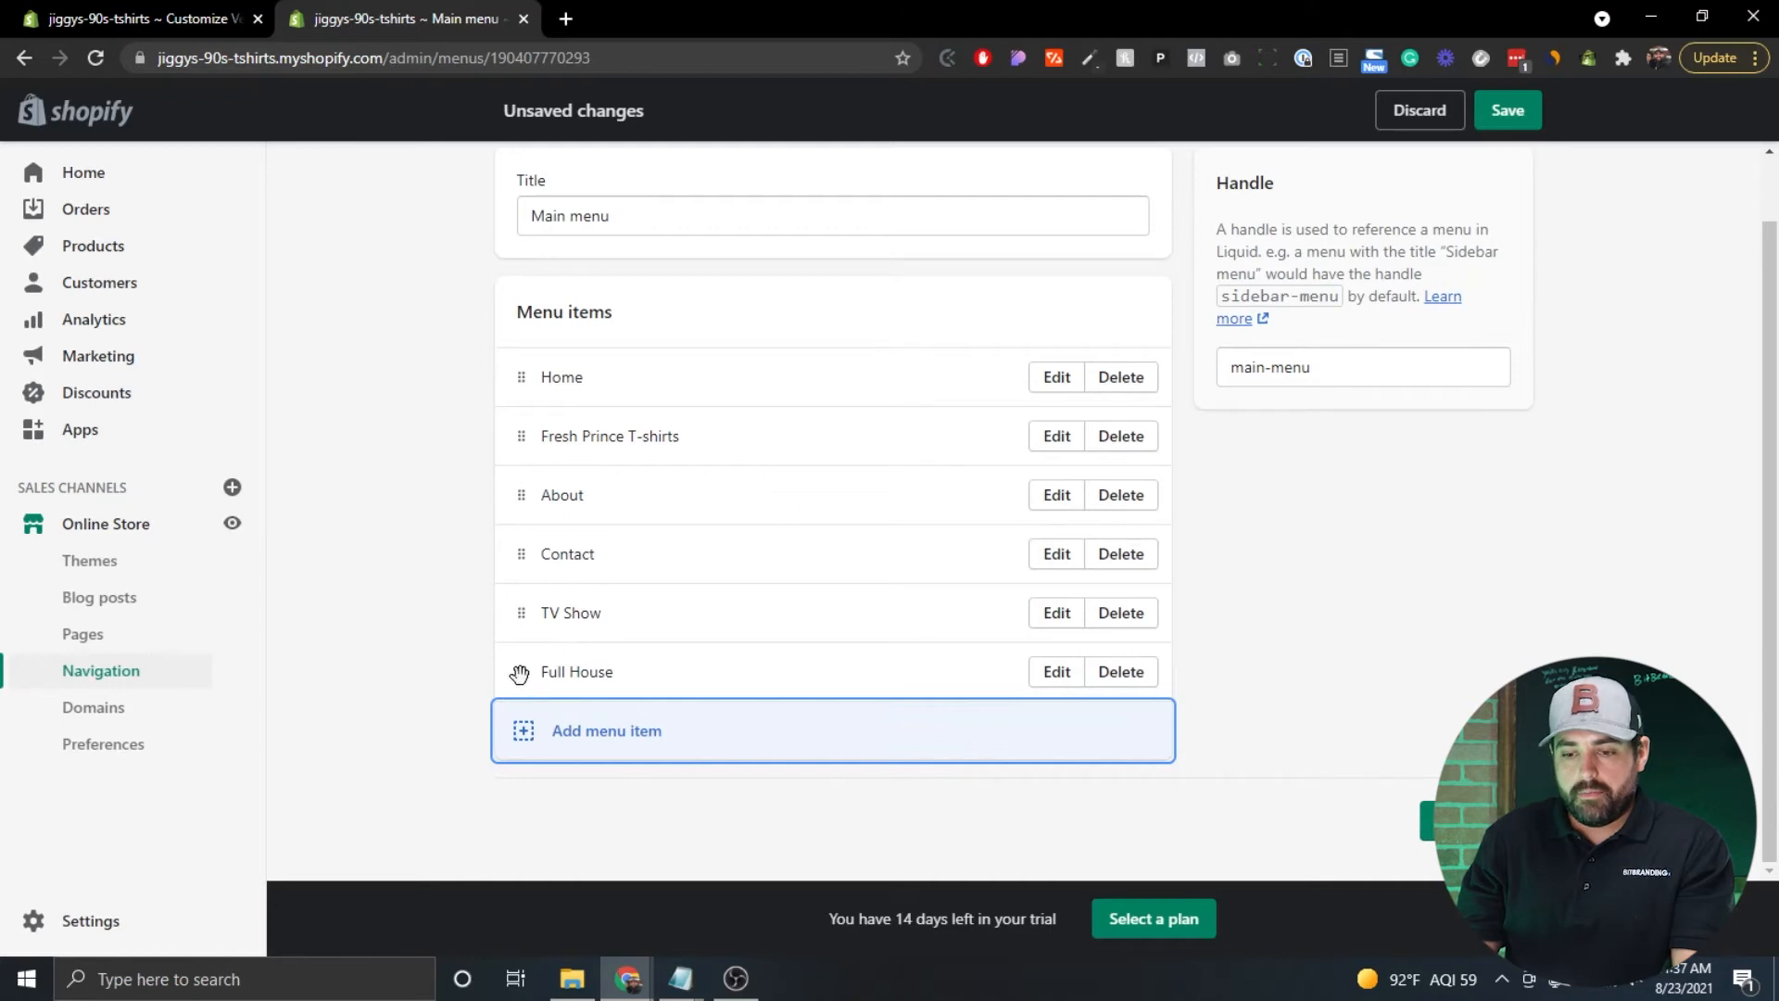
pyautogui.moveTo(524, 673); pyautogui.dragTo(575, 770)
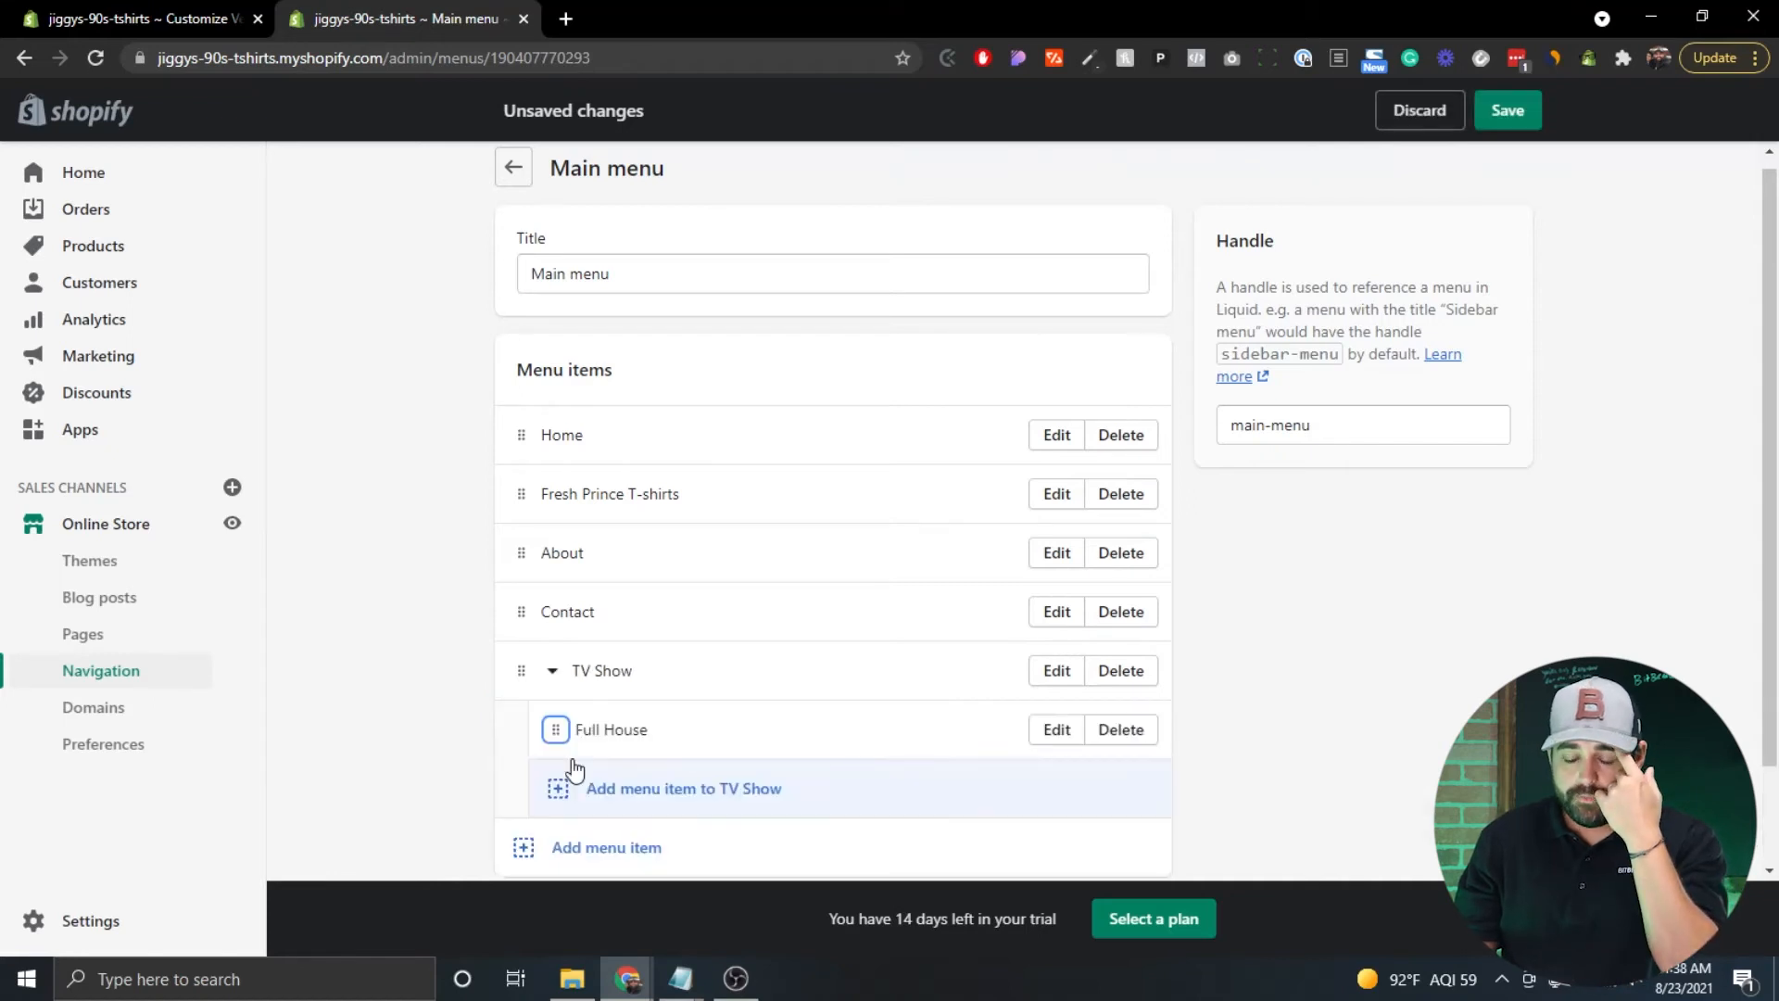
pyautogui.scroll(-2, 370, 550)
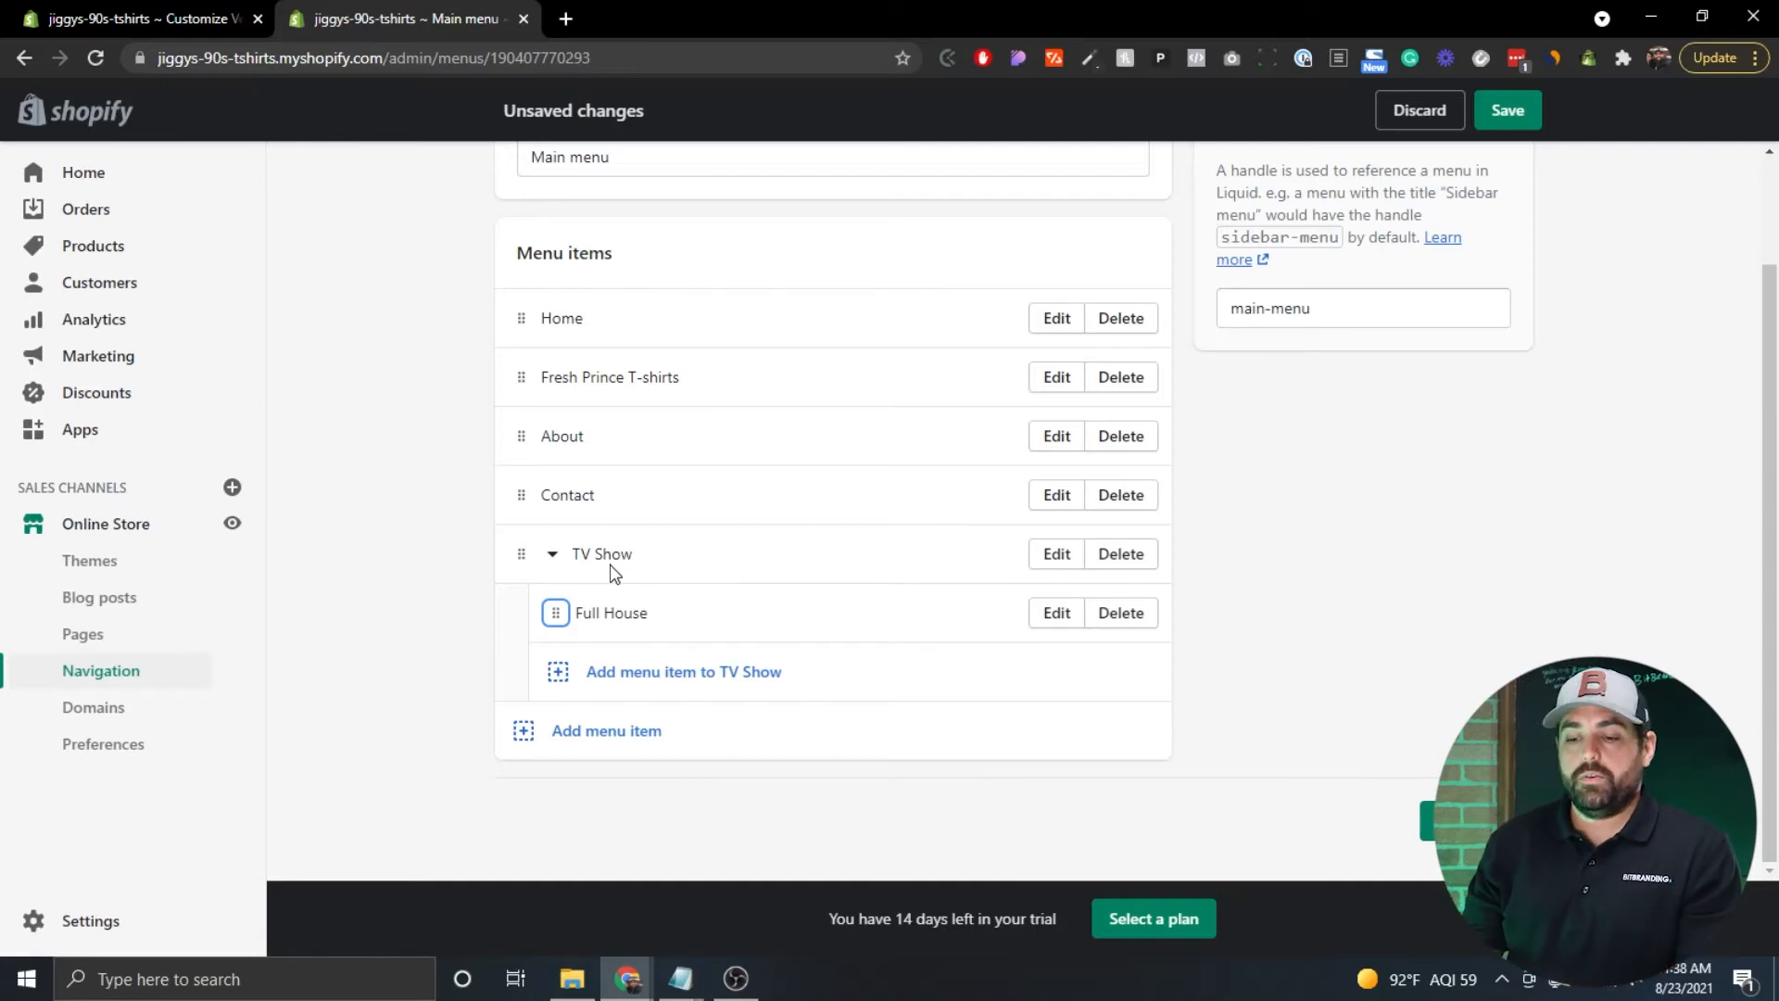
pyautogui.click(1121, 612)
pyautogui.click(1166, 596)
pyautogui.click(1127, 674)
pyautogui.click(1166, 592)
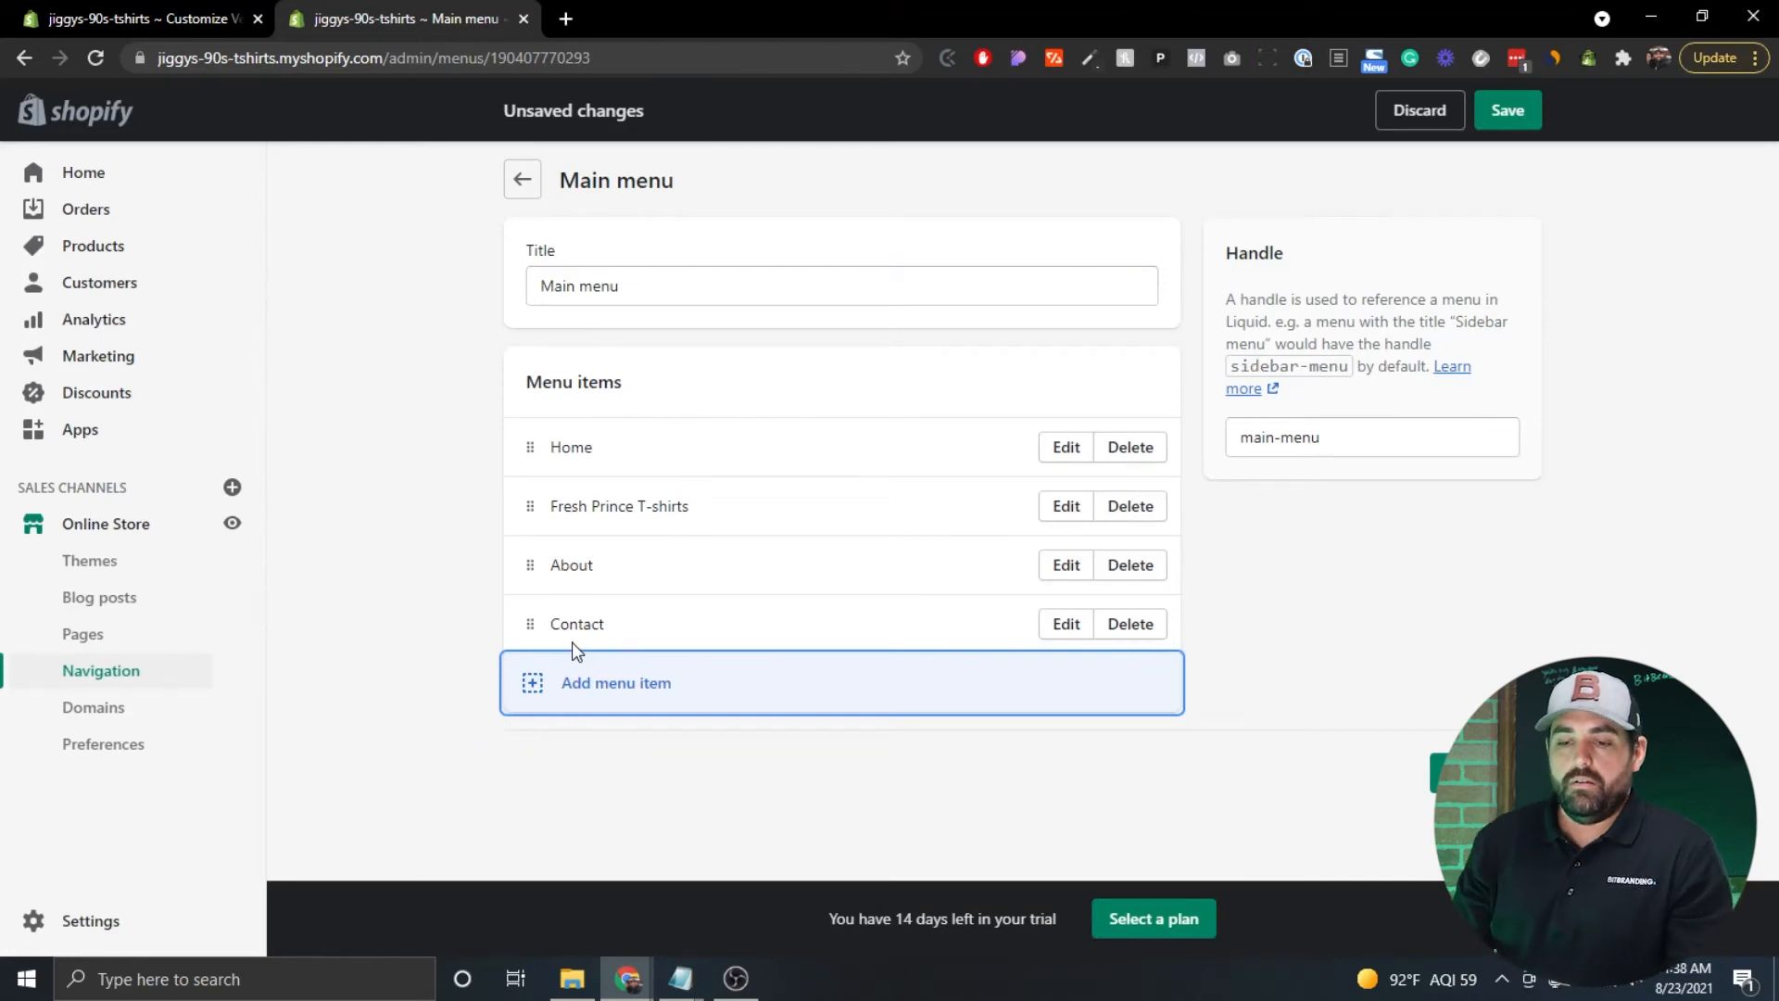
pyautogui.click(437, 436)
pyautogui.click(1487, 772)
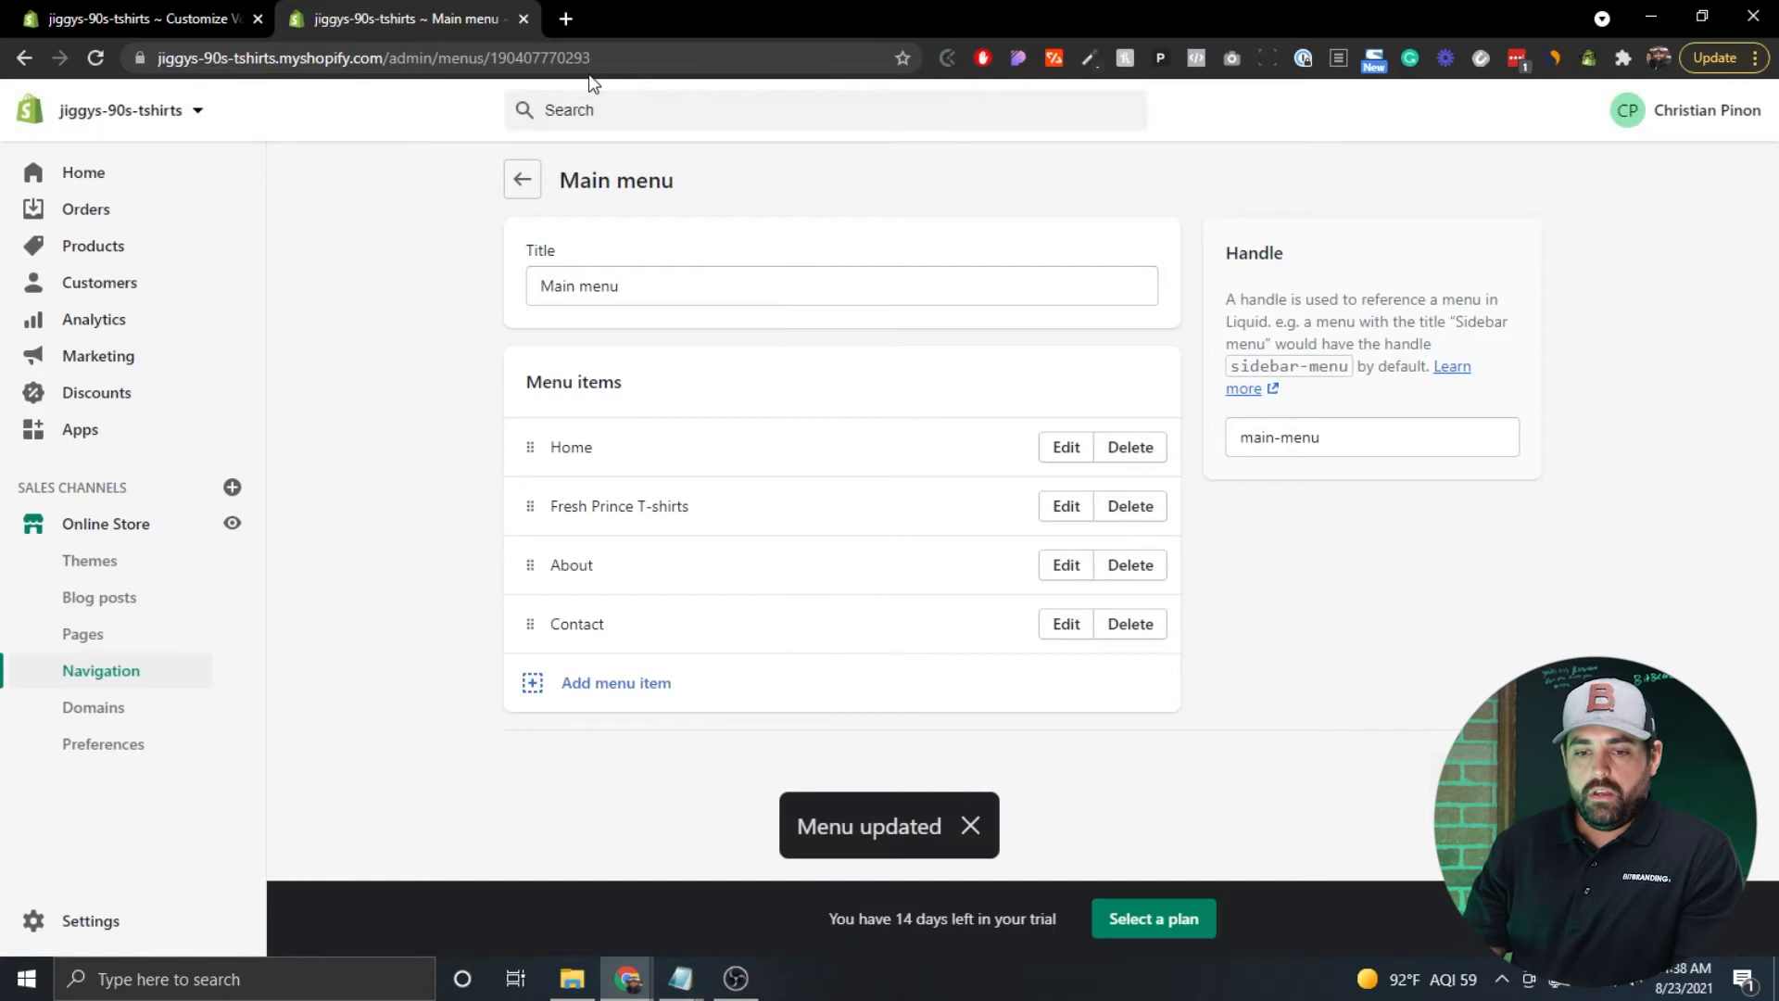
pyautogui.click(524, 19)
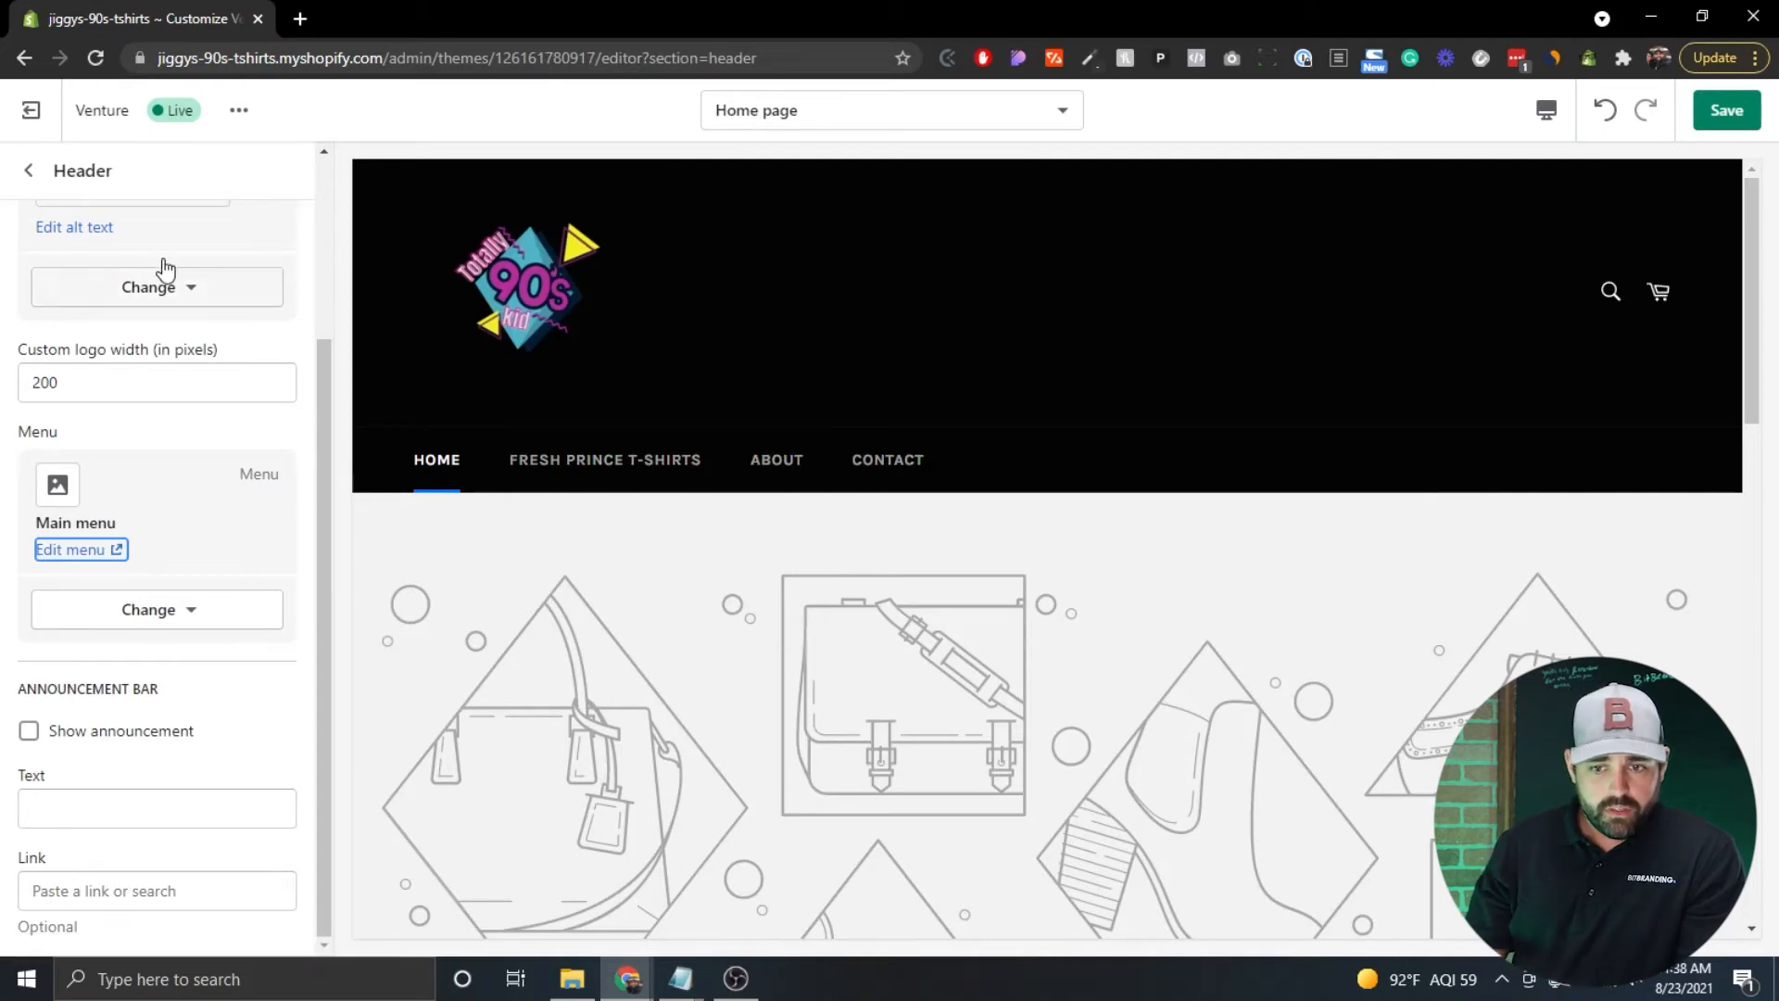
# Open the Footer settings and toggle the social media link fields on and off.
pyautogui.scroll(3, 172, 215)
pyautogui.click(29, 171)
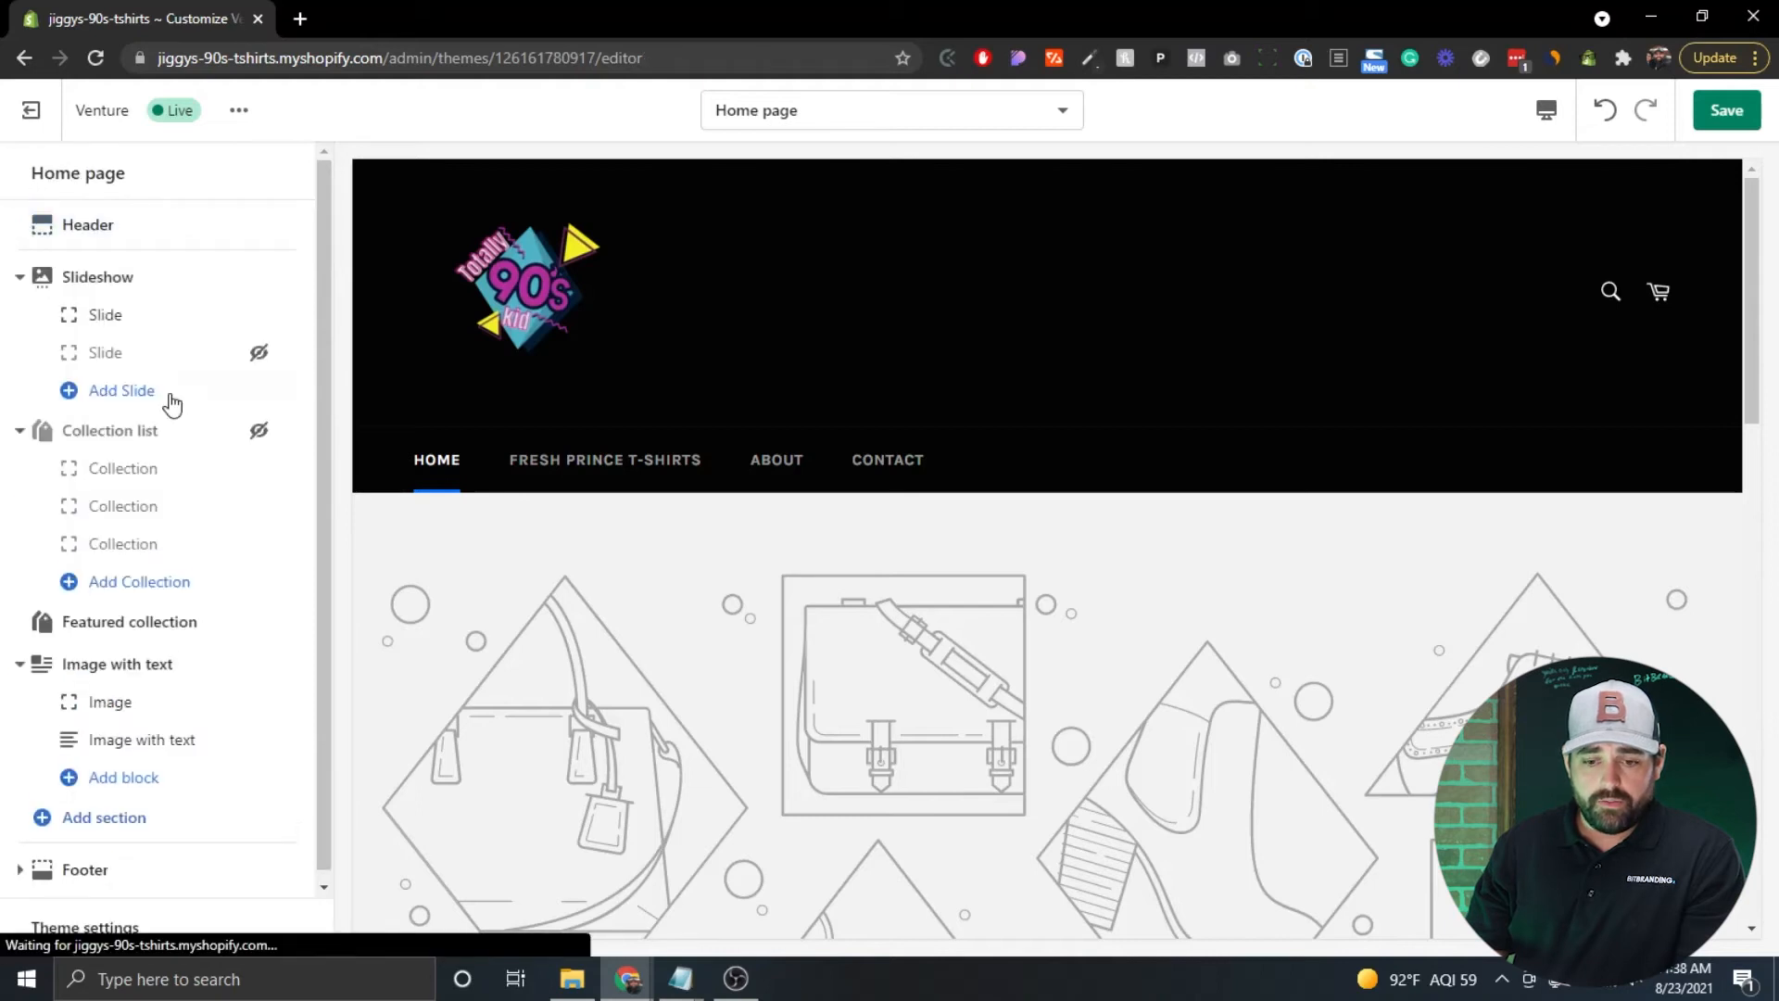
pyautogui.click(87, 860)
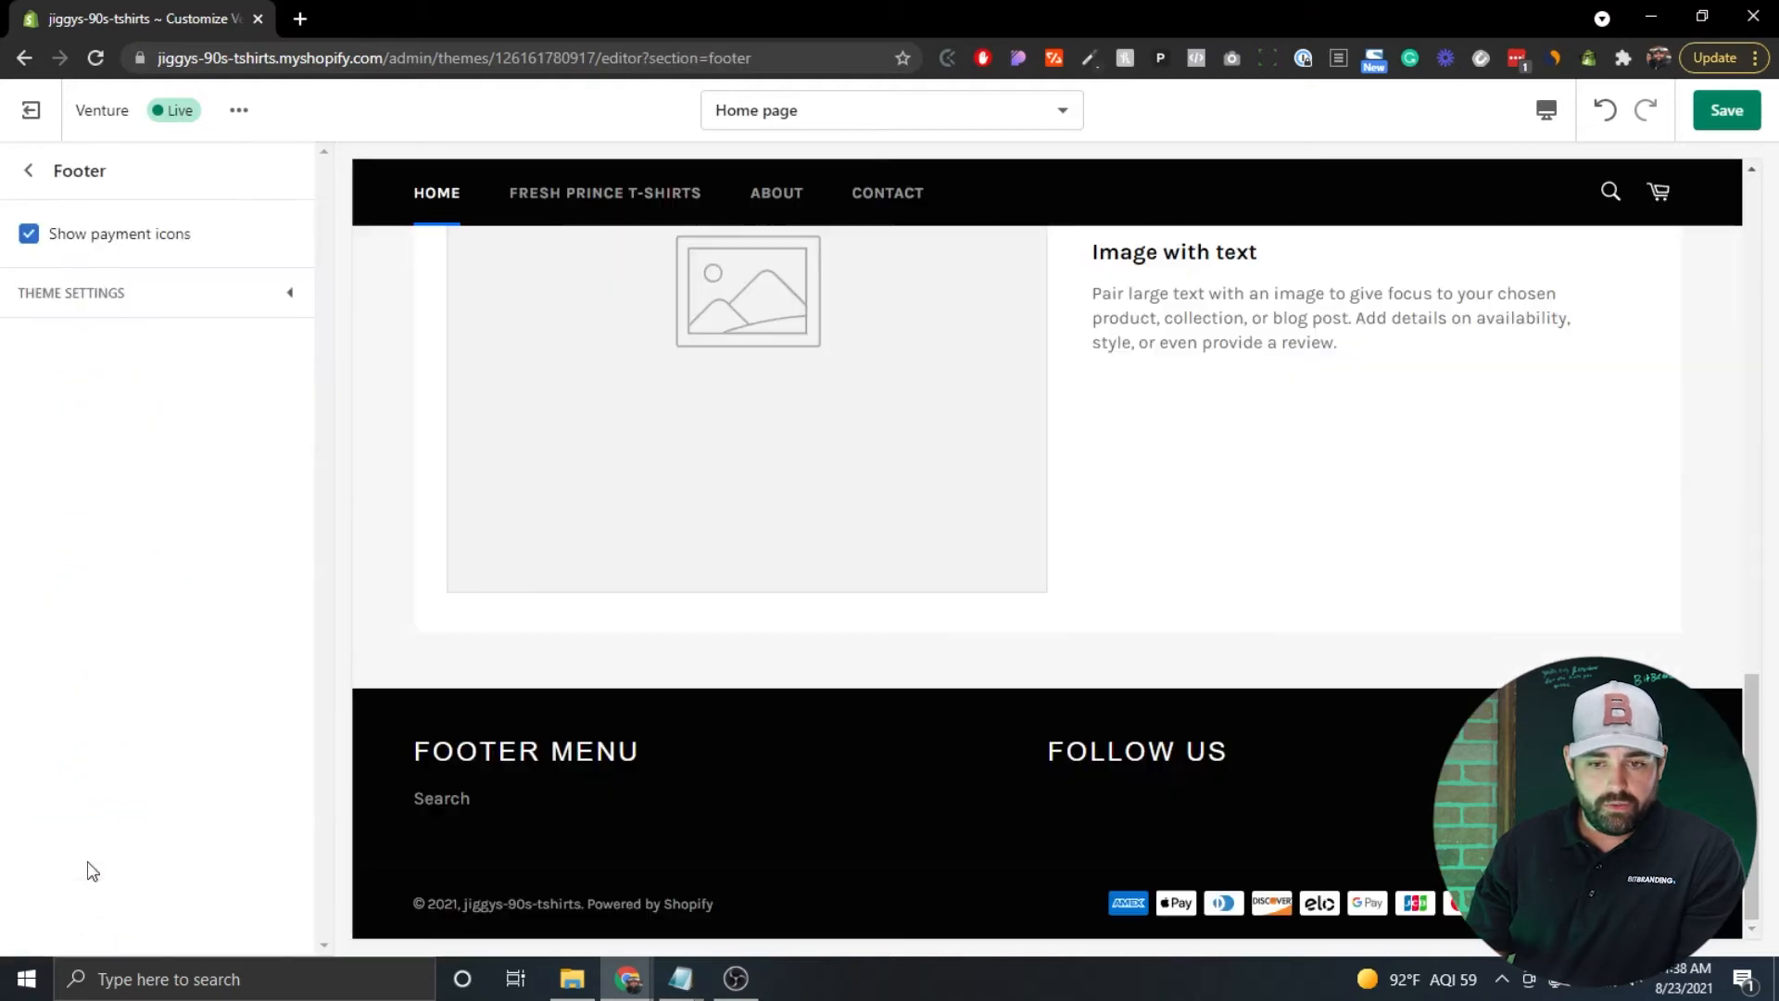
pyautogui.click(268, 302)
pyautogui.click(267, 302)
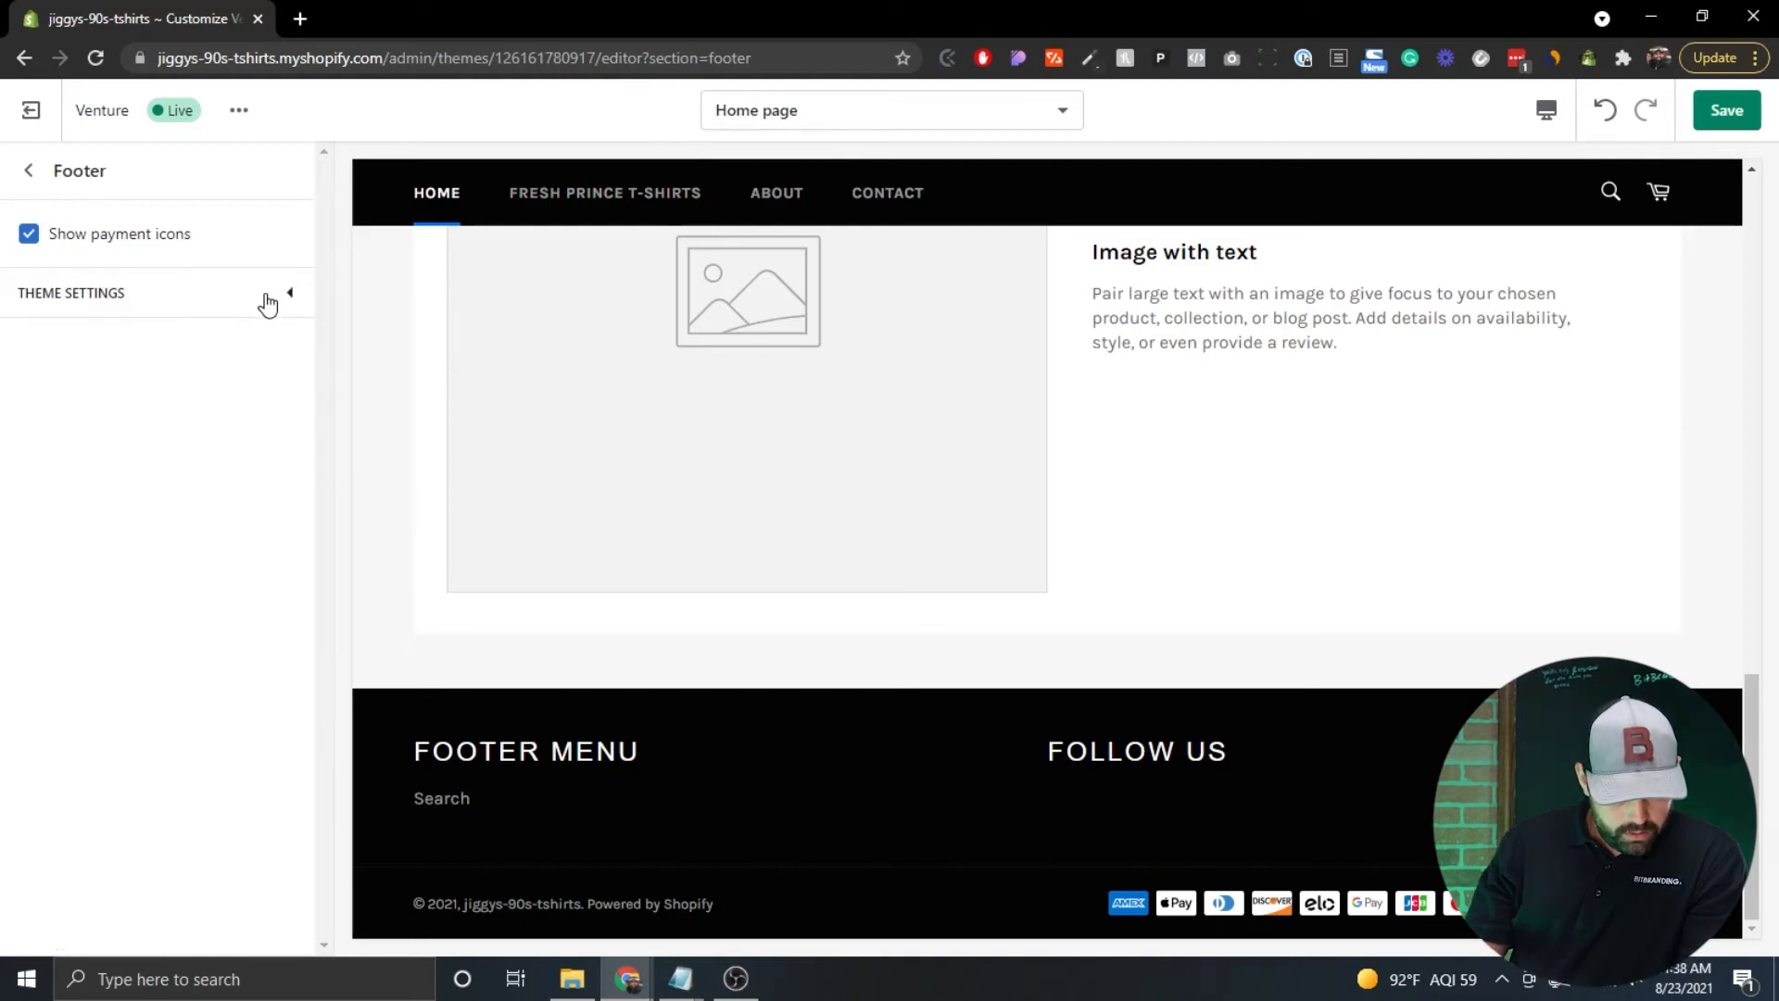
pyautogui.click(290, 299)
pyautogui.scroll(-3, 256, 468)
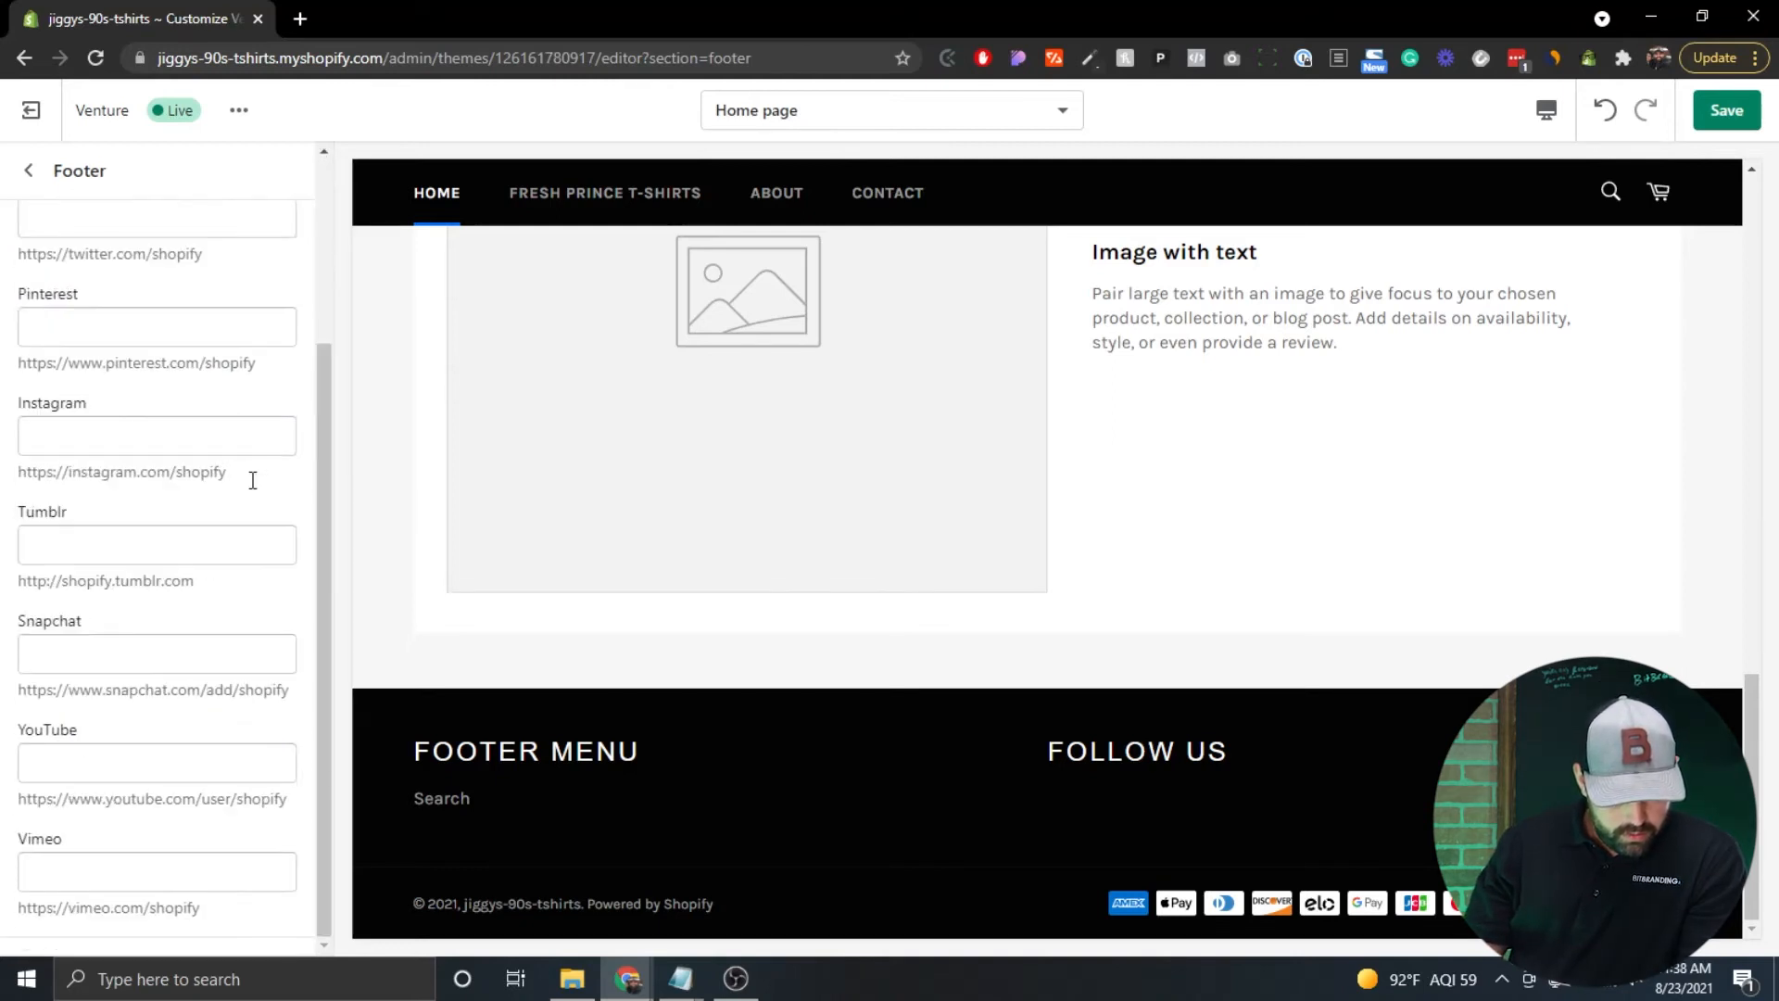
pyautogui.scroll(5, 252, 480)
pyautogui.click(290, 300)
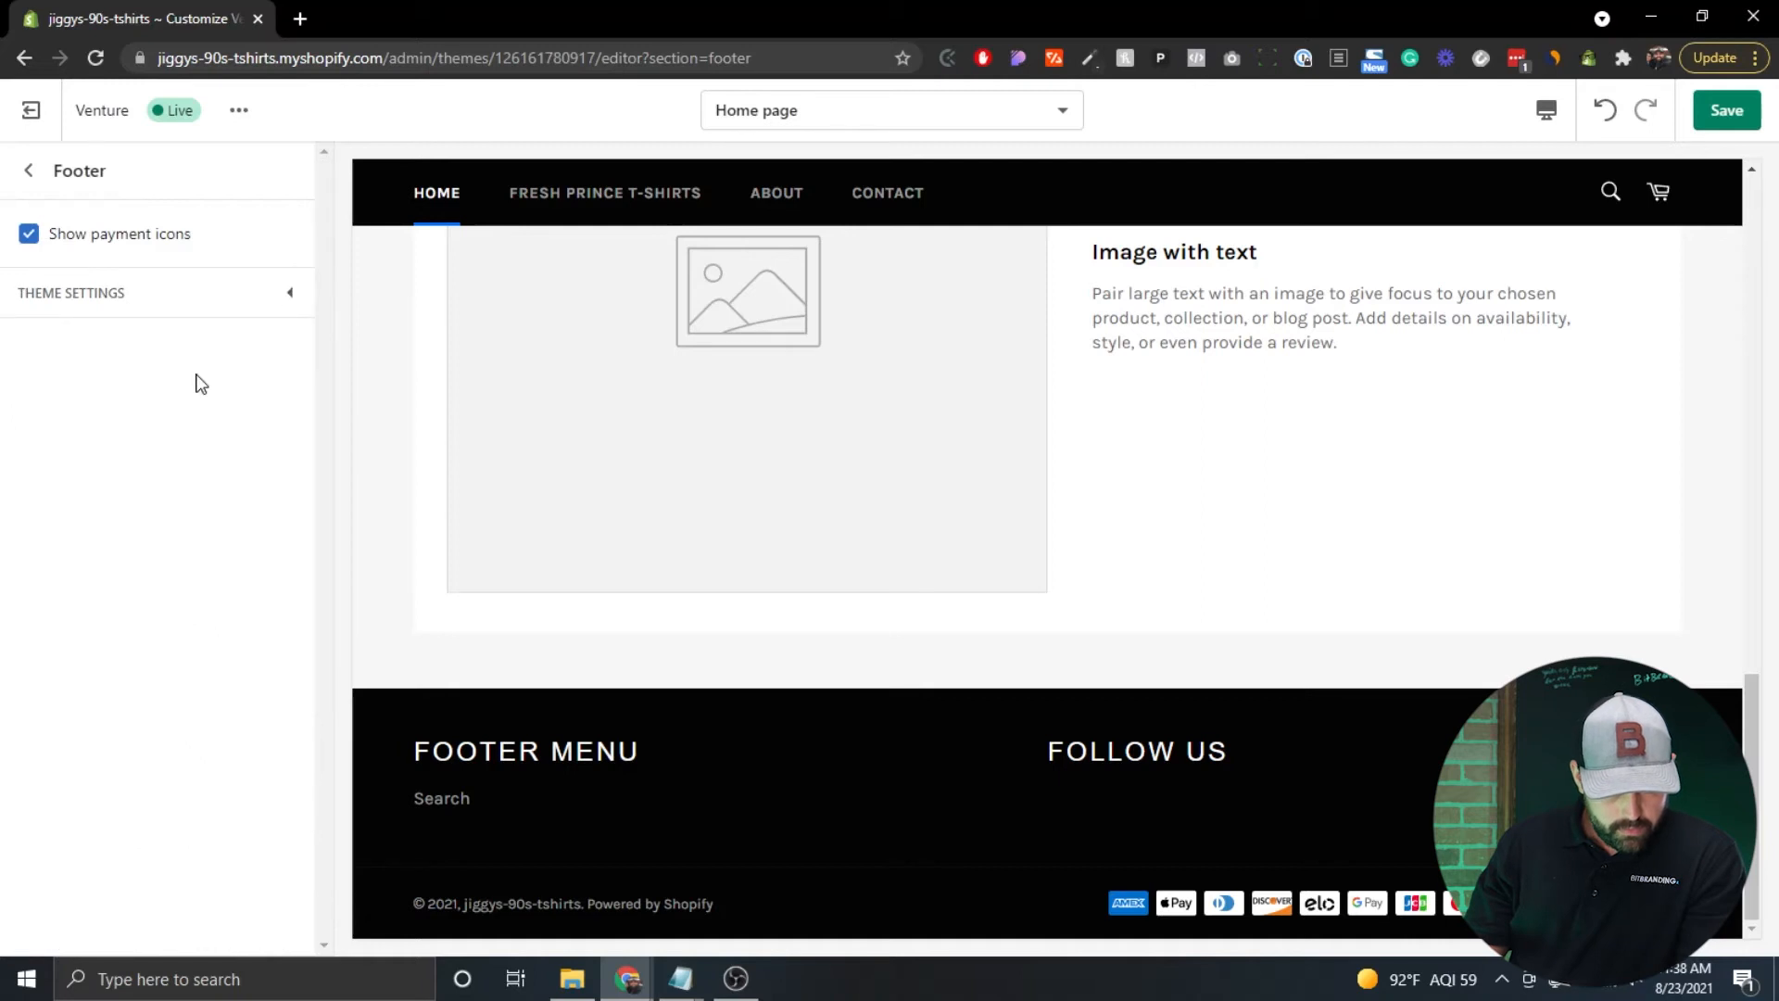
# Inspect the Footer menu block settings, then return to the home page section list.
pyautogui.click(28, 170)
pyautogui.scroll(-1, 138, 683)
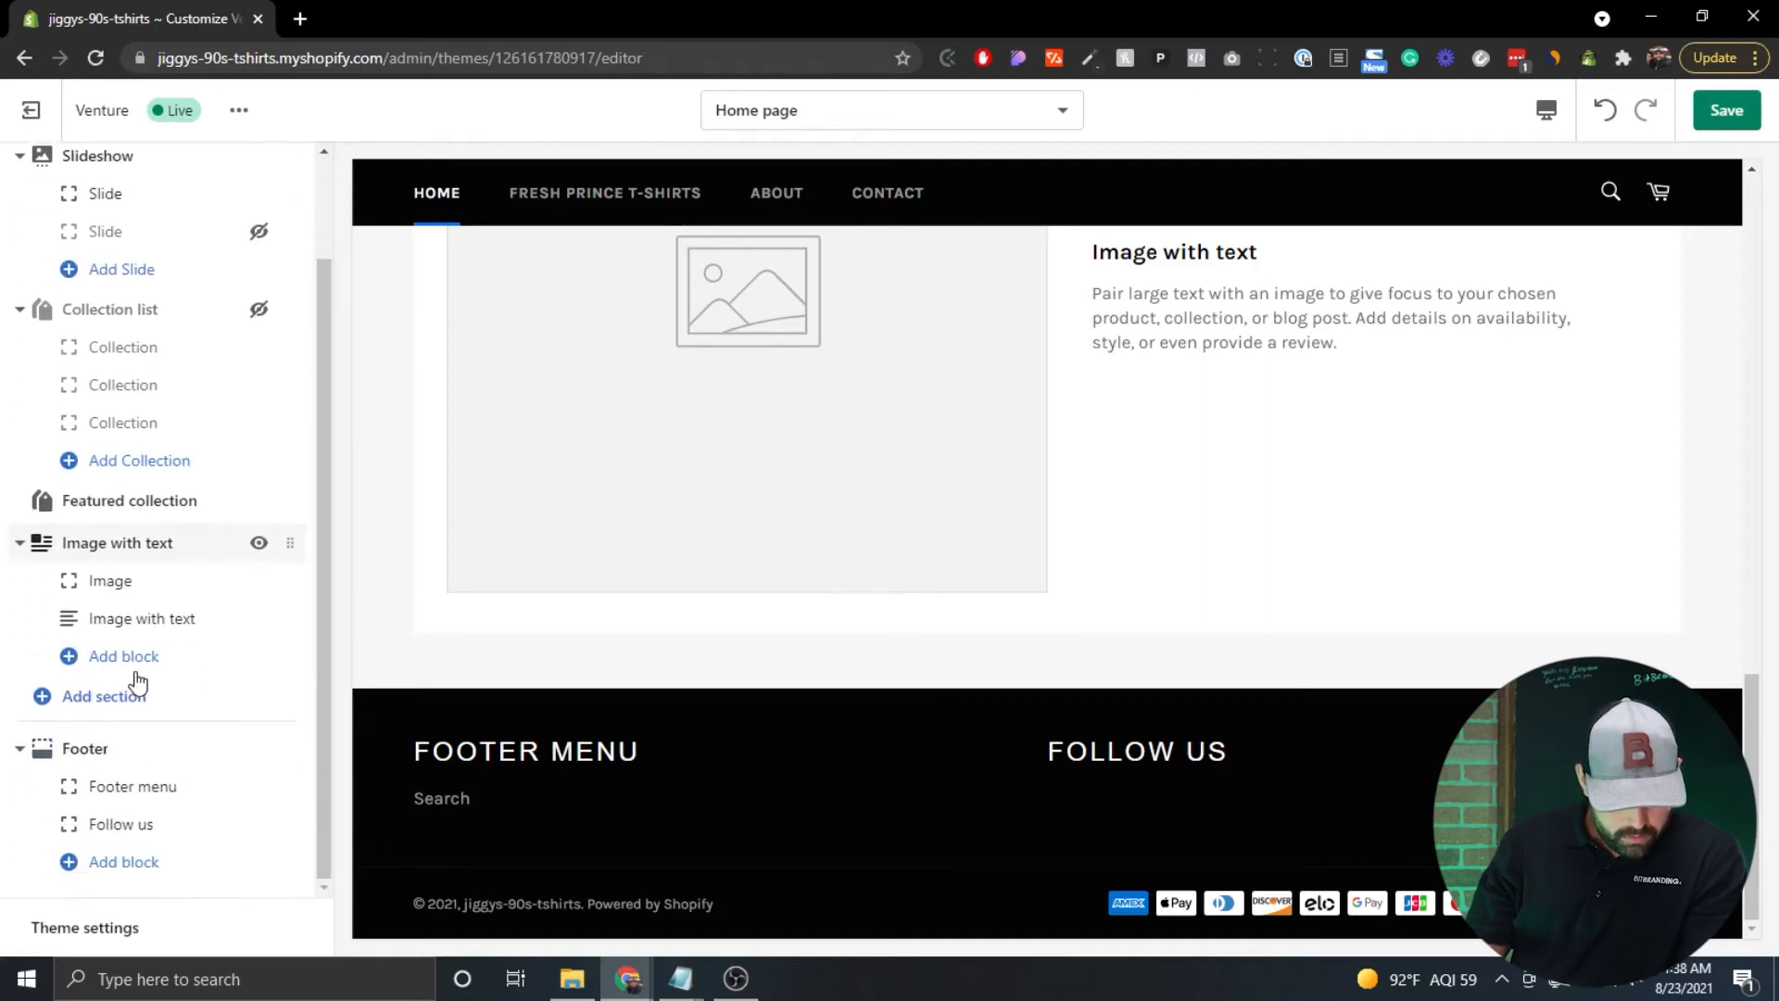
pyautogui.click(154, 795)
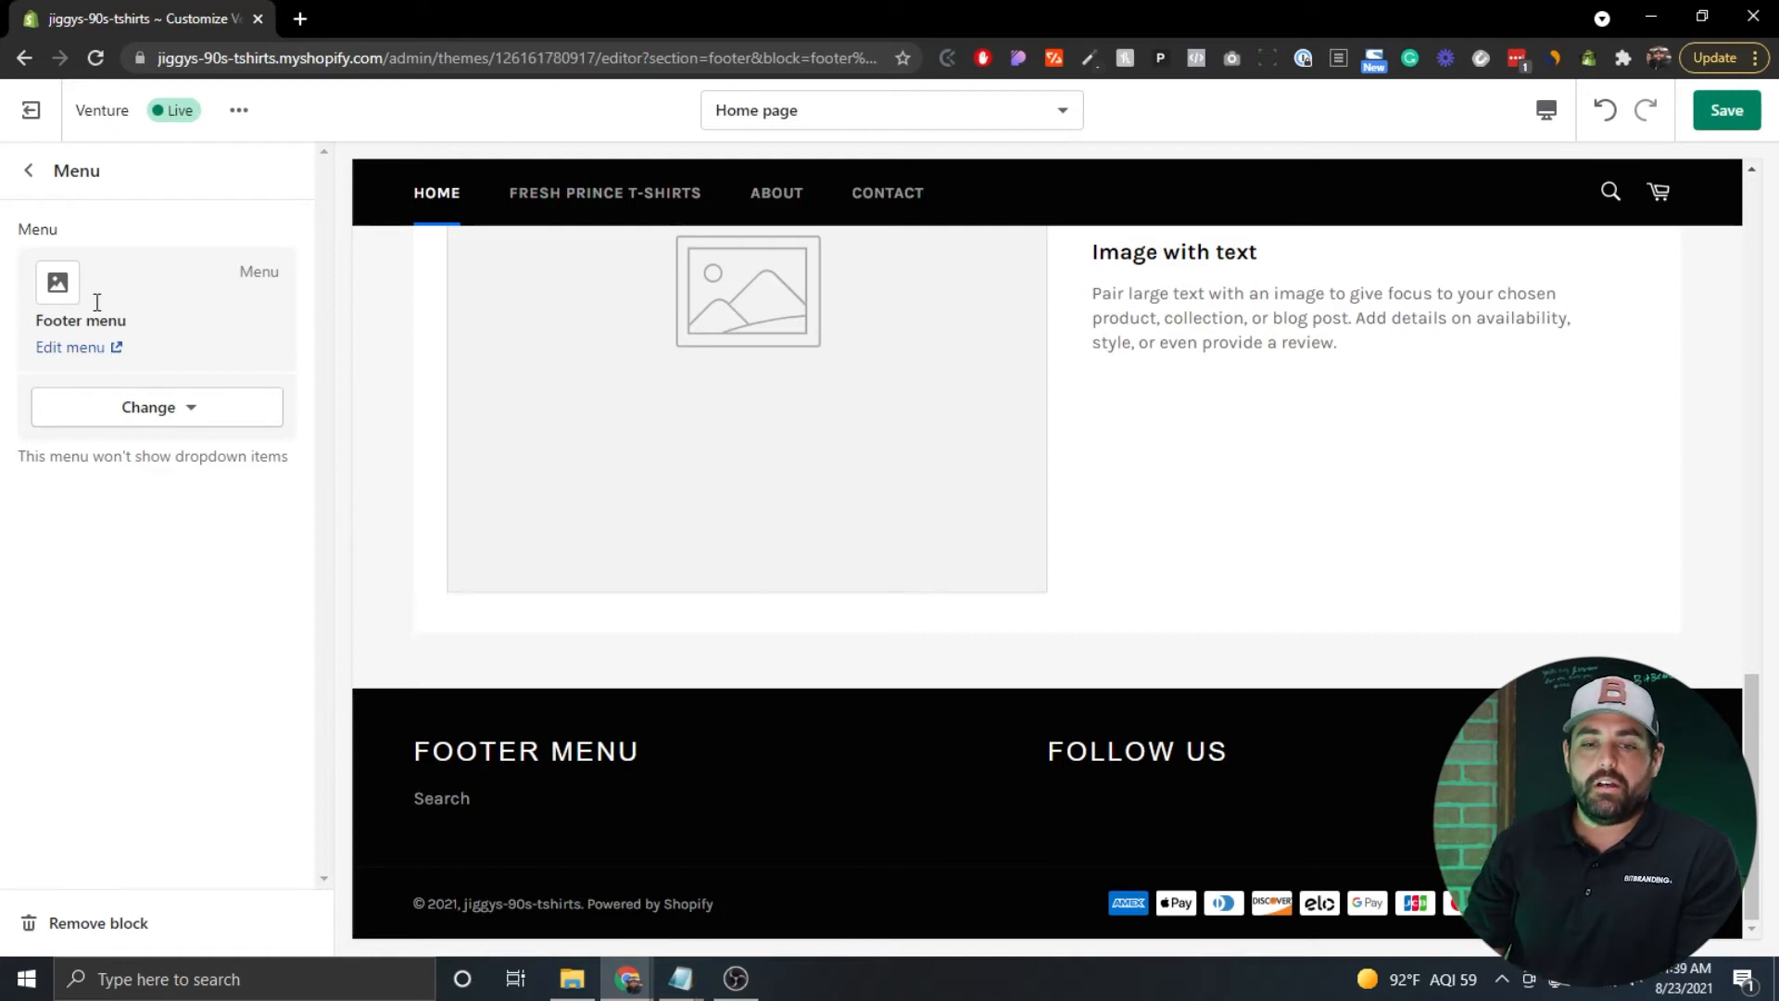
pyautogui.click(21, 178)
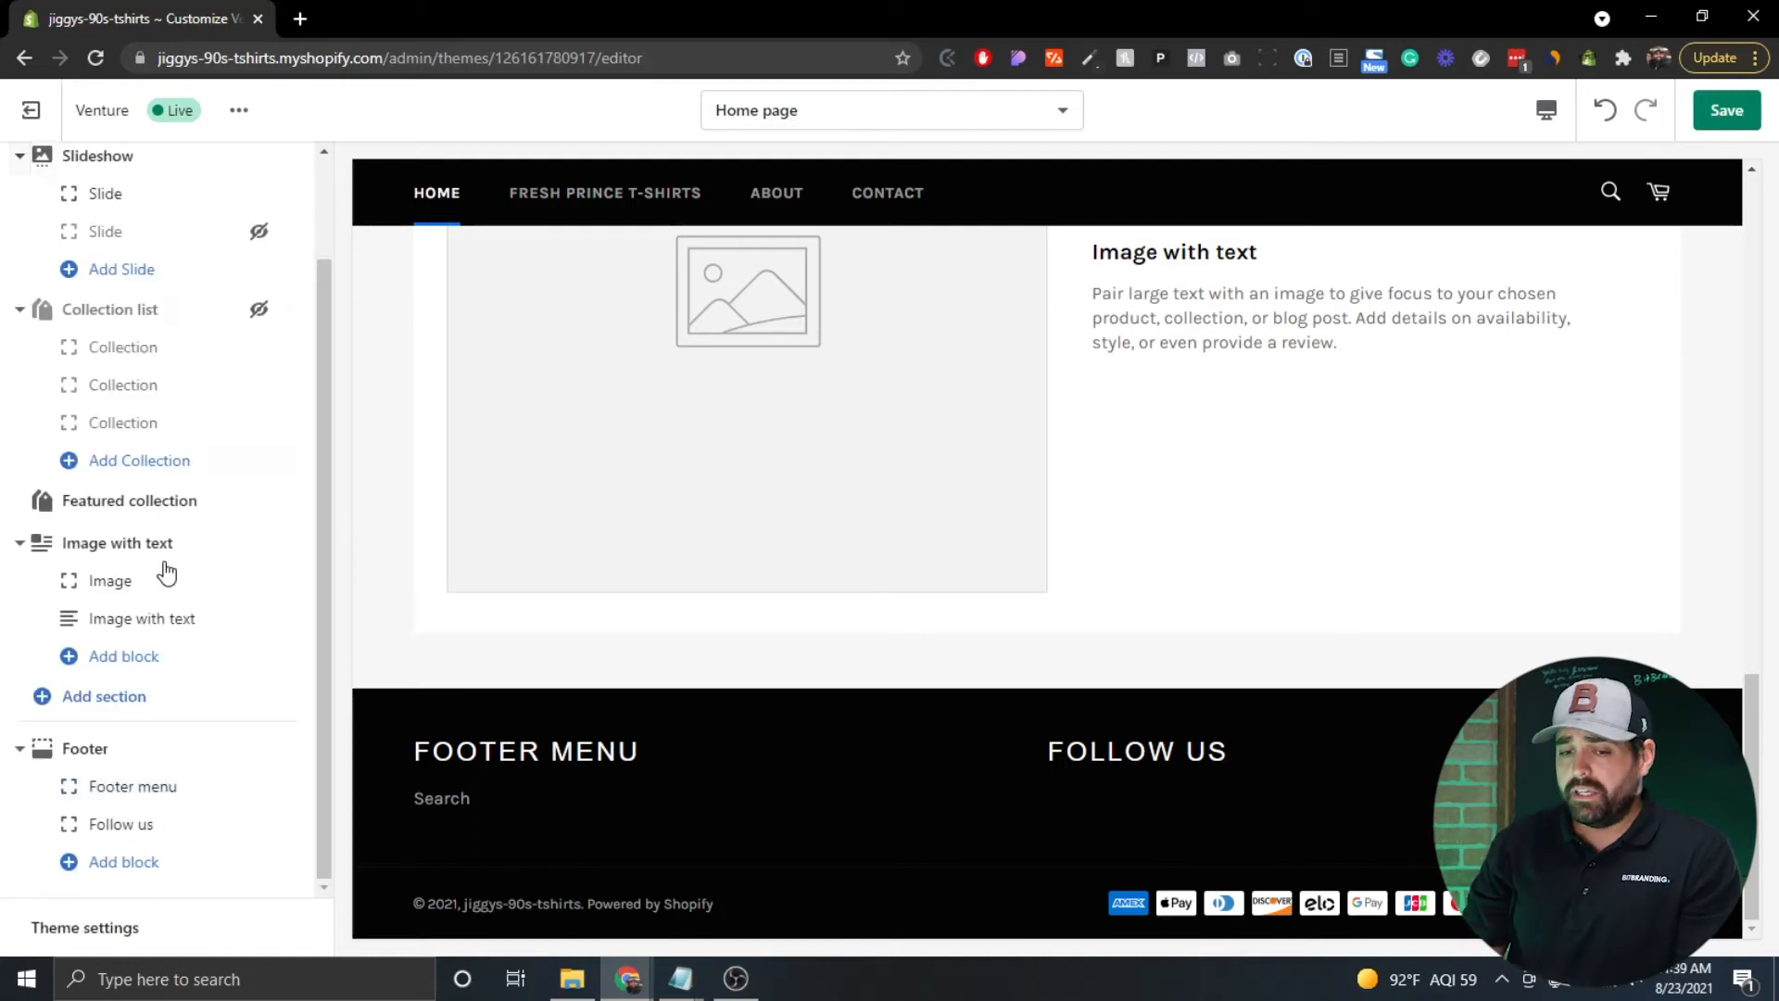
pyautogui.scroll(2, 167, 570)
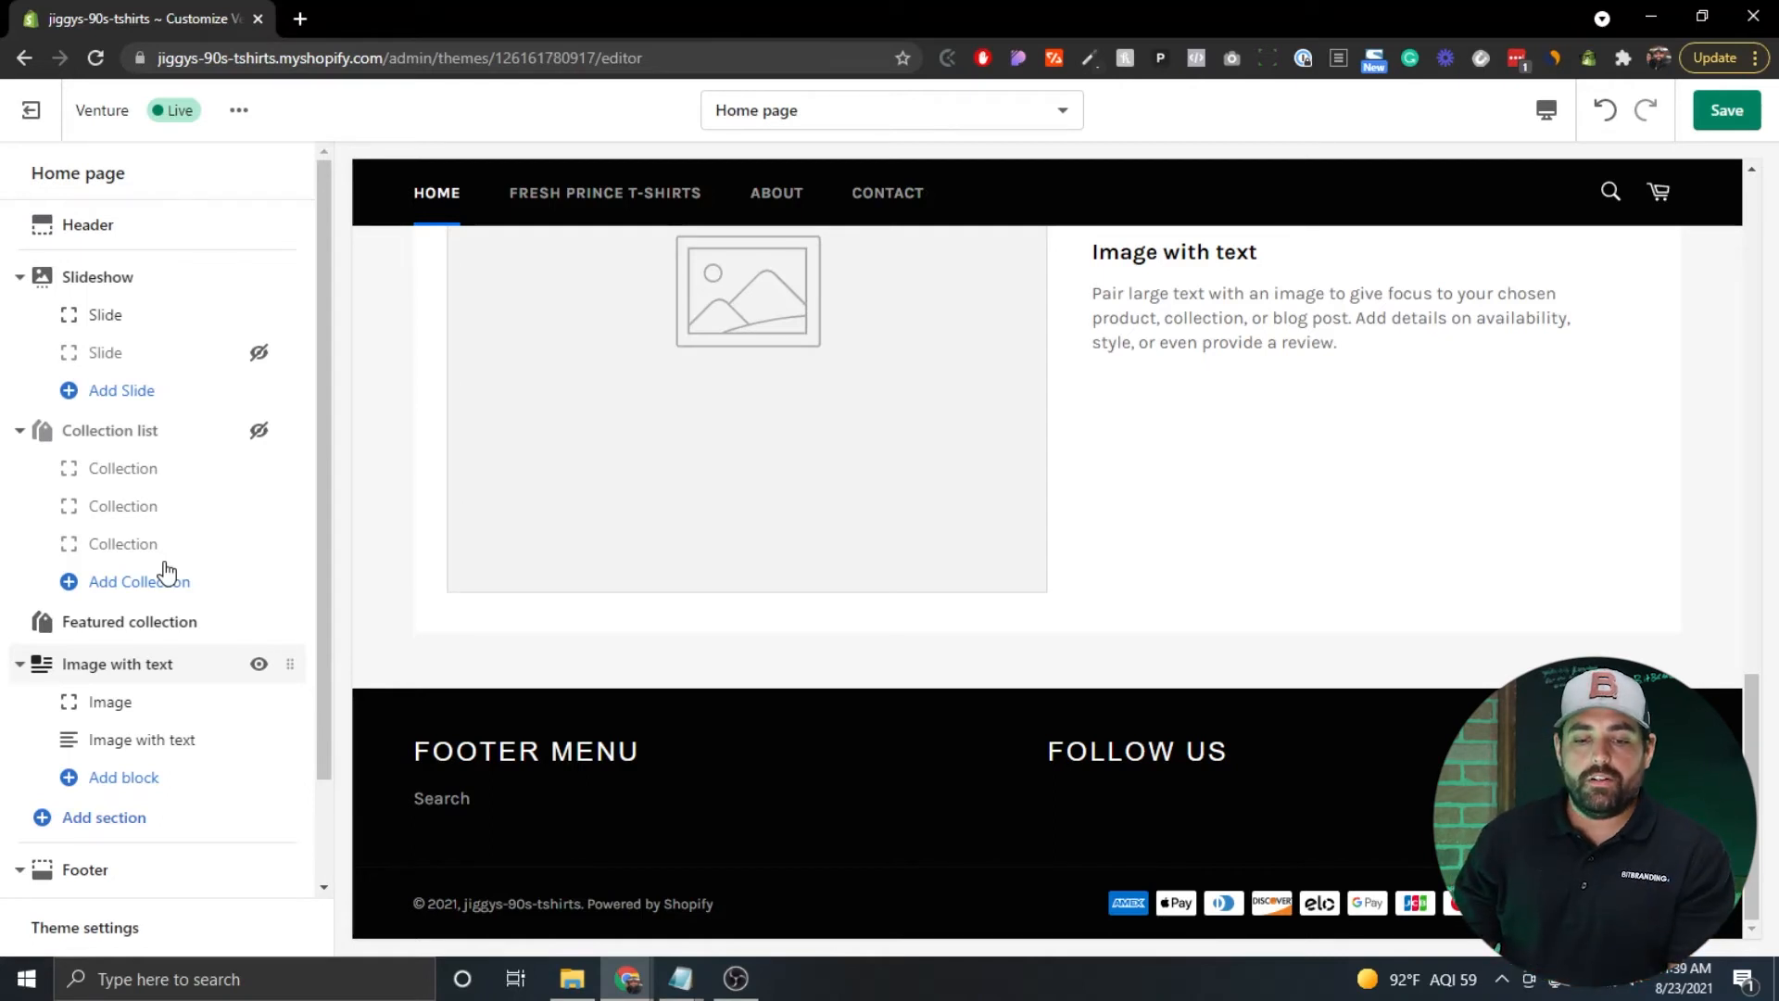
pyautogui.scroll(-2, 167, 569)
pyautogui.scroll(2, 167, 572)
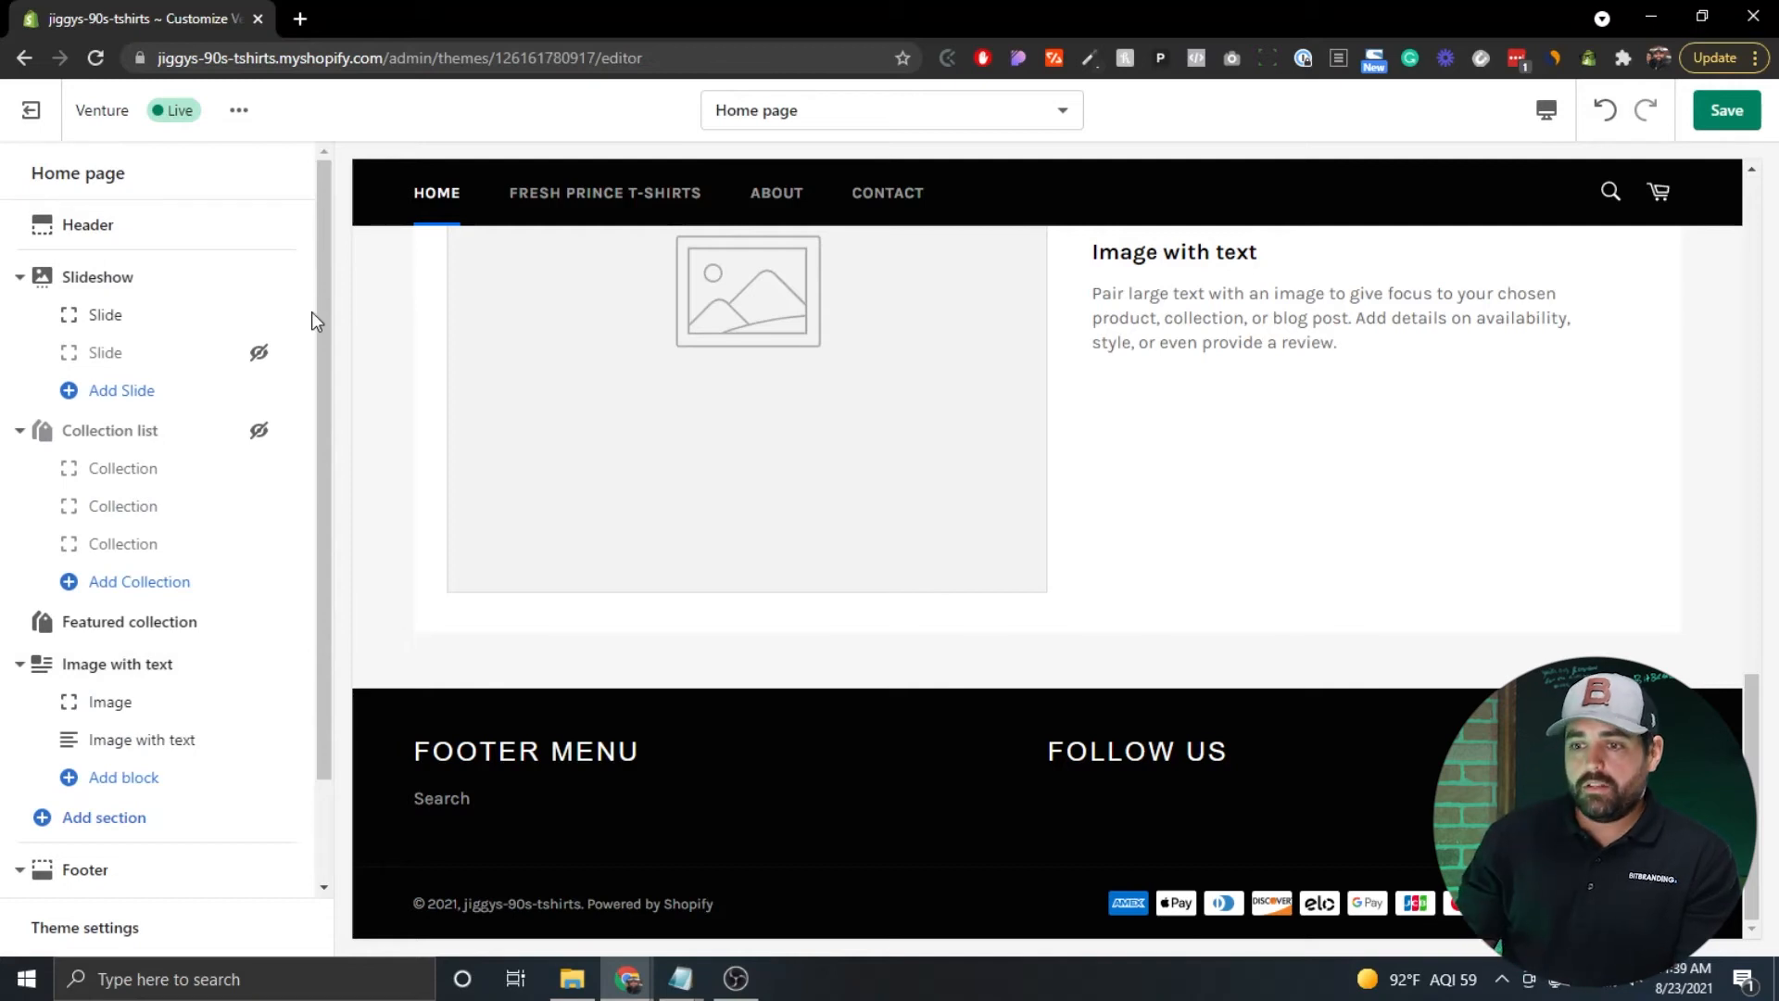
# Load the Pages > Default page template and scroll through the About page preview.
pyautogui.click(879, 121)
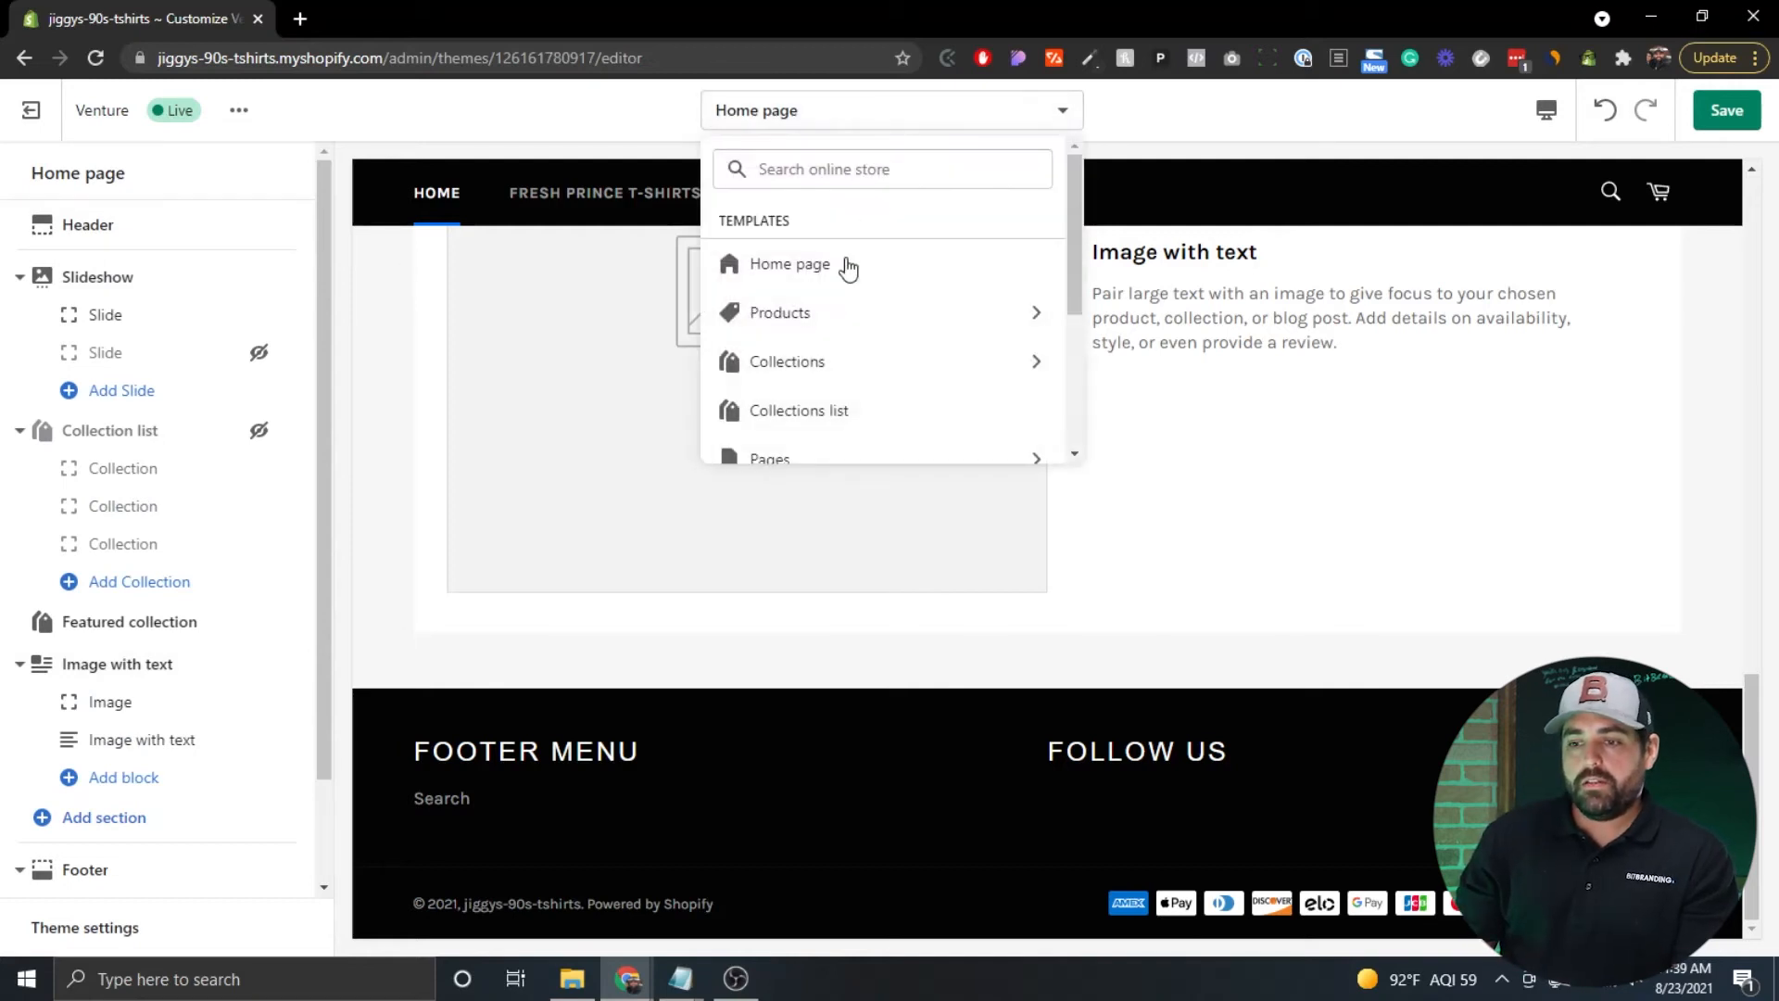
pyautogui.scroll(-1, 783, 320)
pyautogui.scroll(-3, 784, 320)
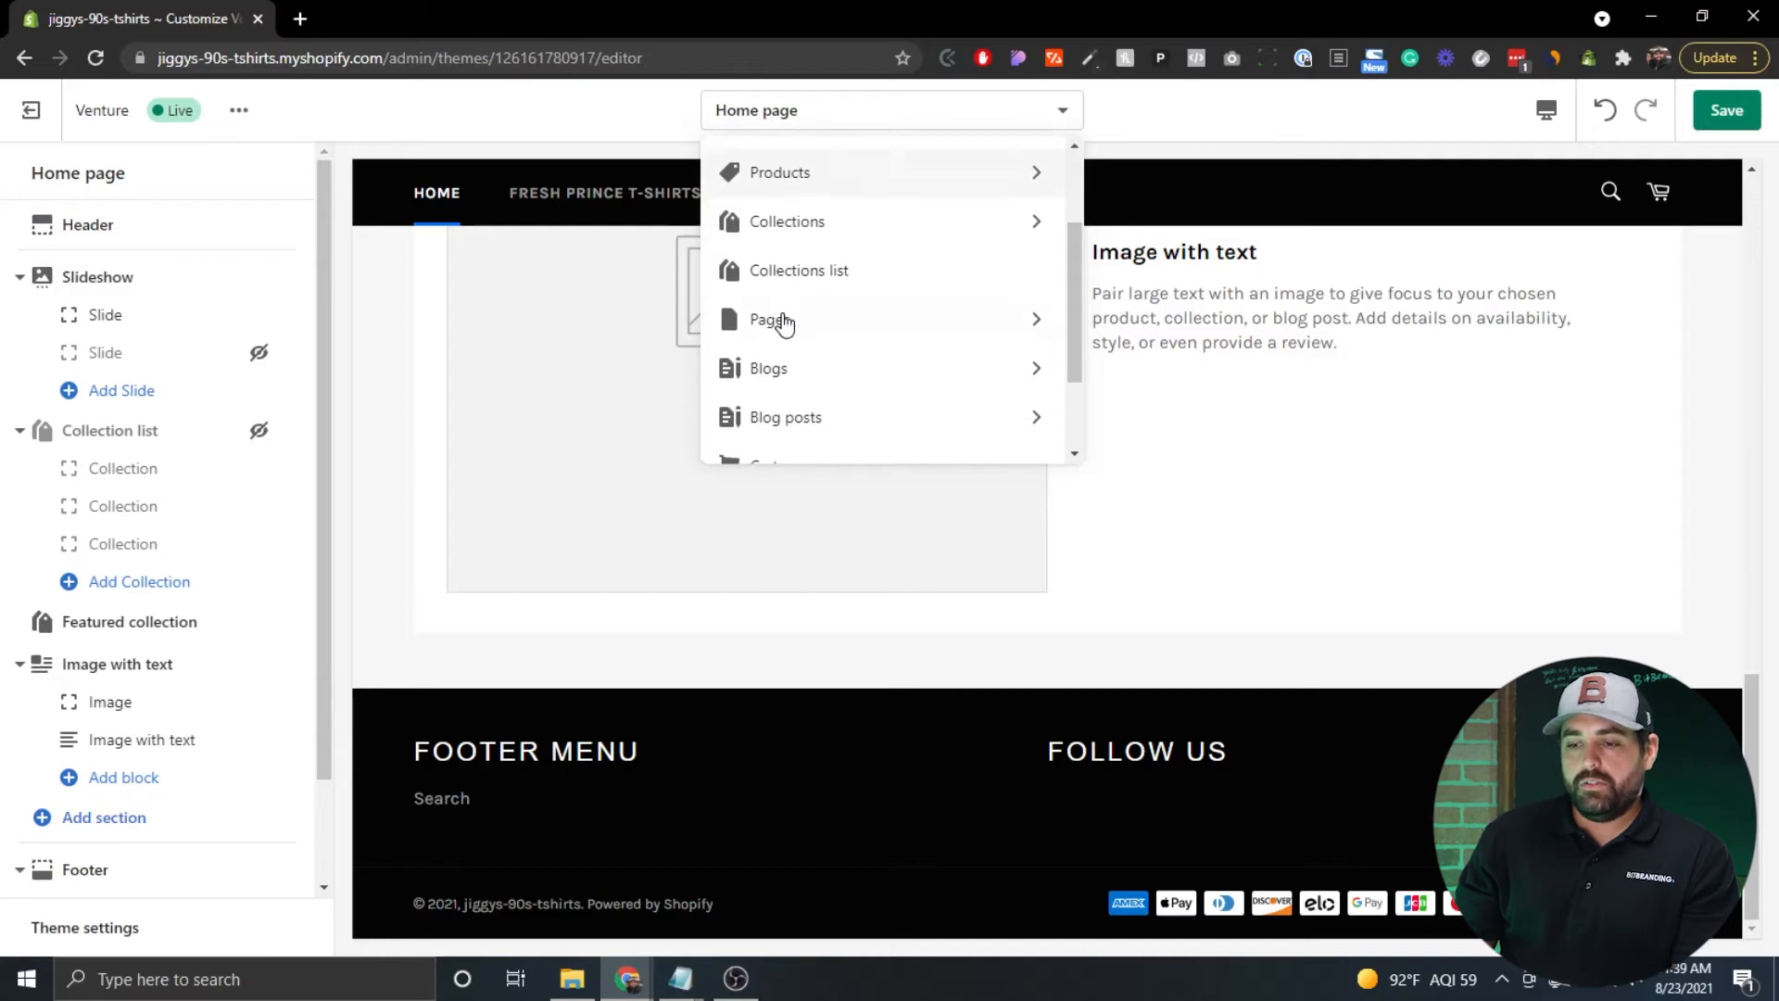
pyautogui.click(783, 321)
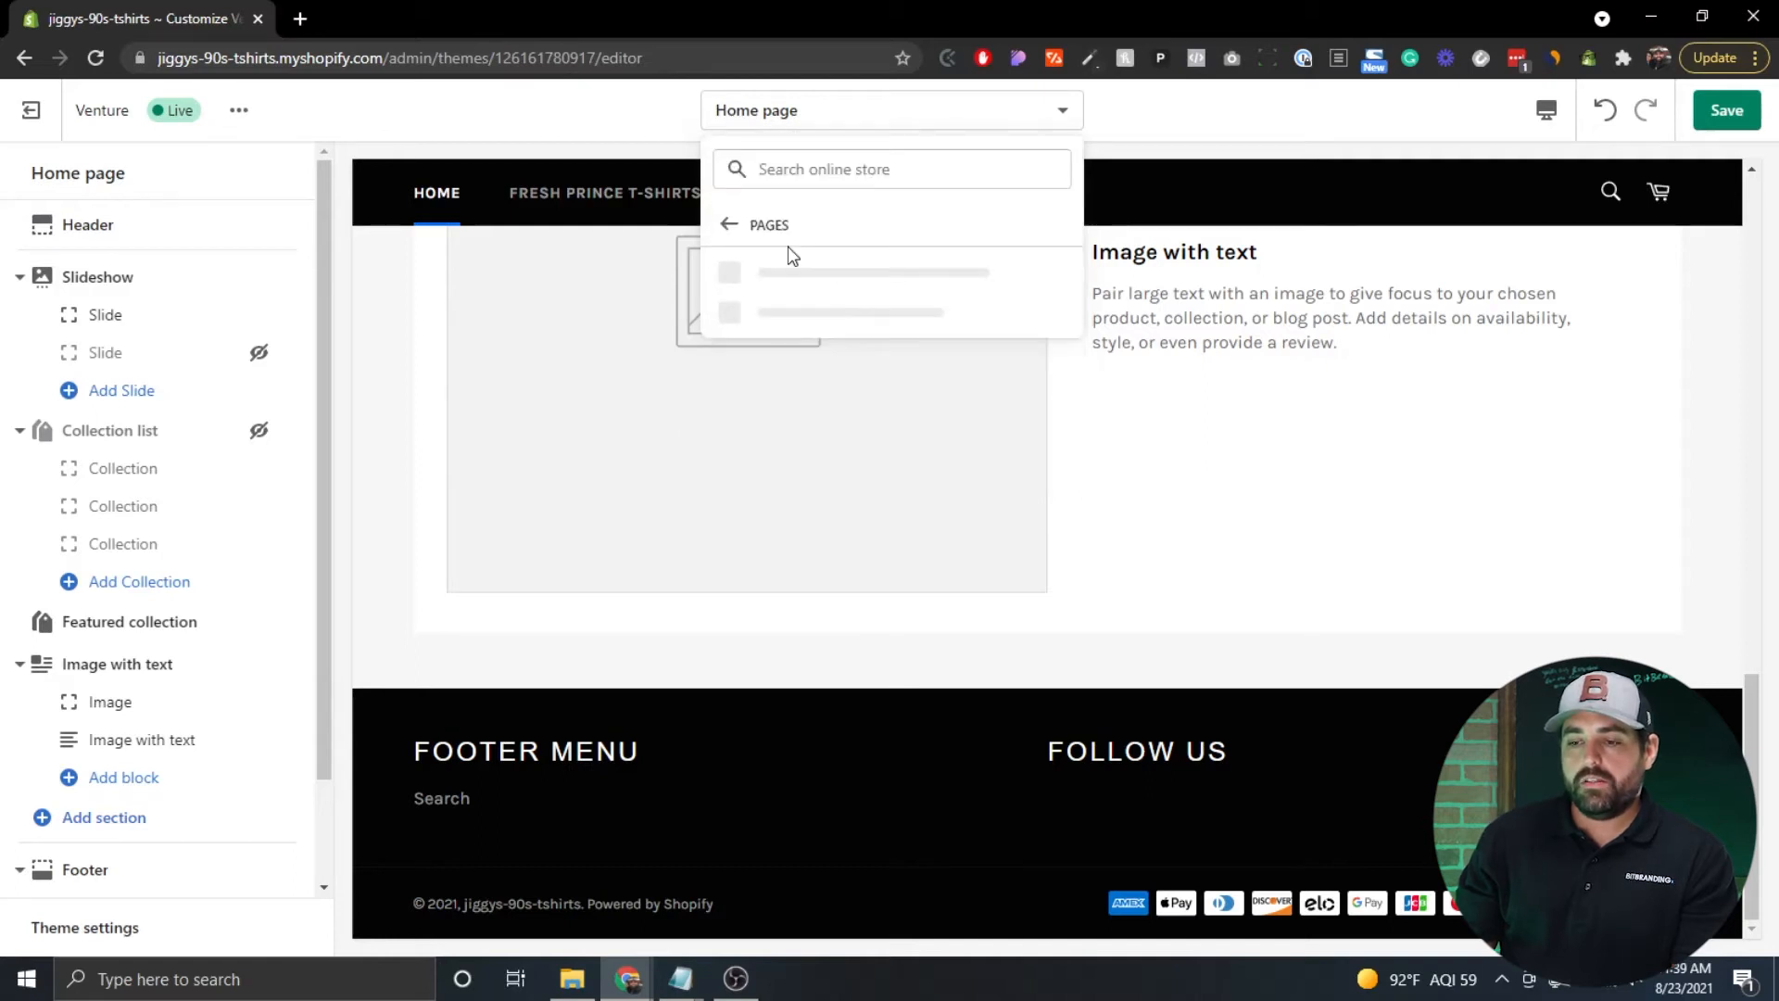
pyautogui.click(780, 283)
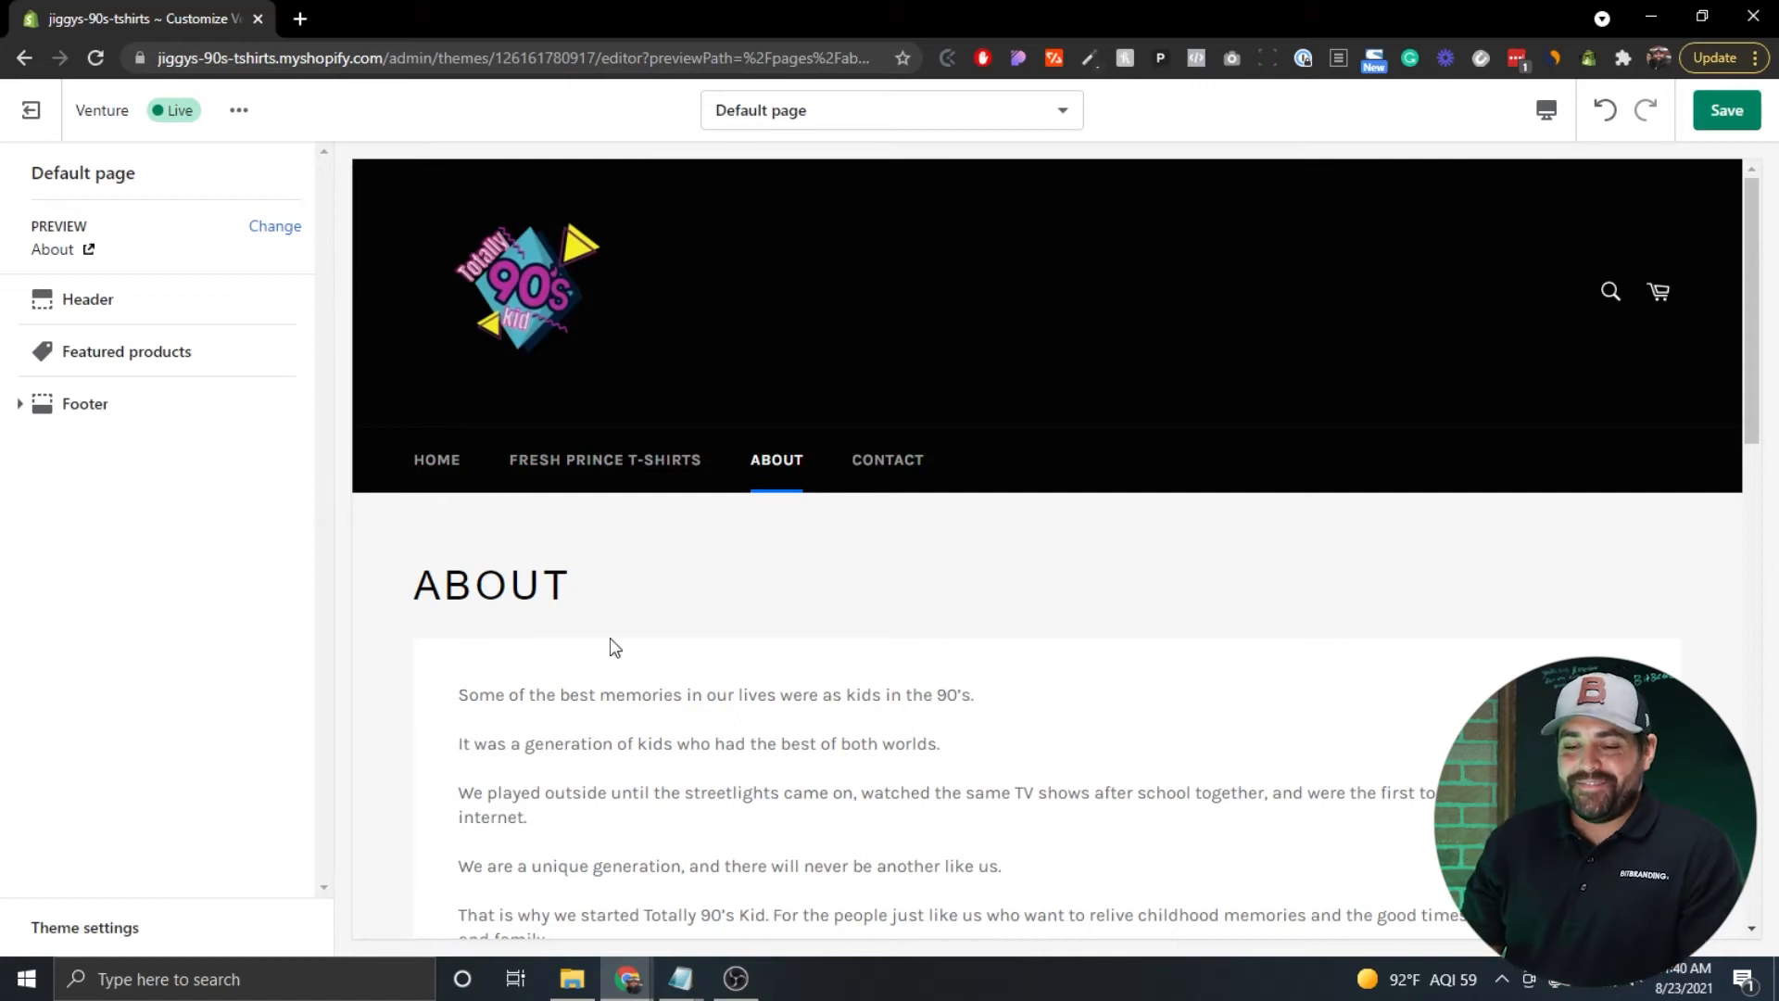
pyautogui.scroll(-6, 611, 647)
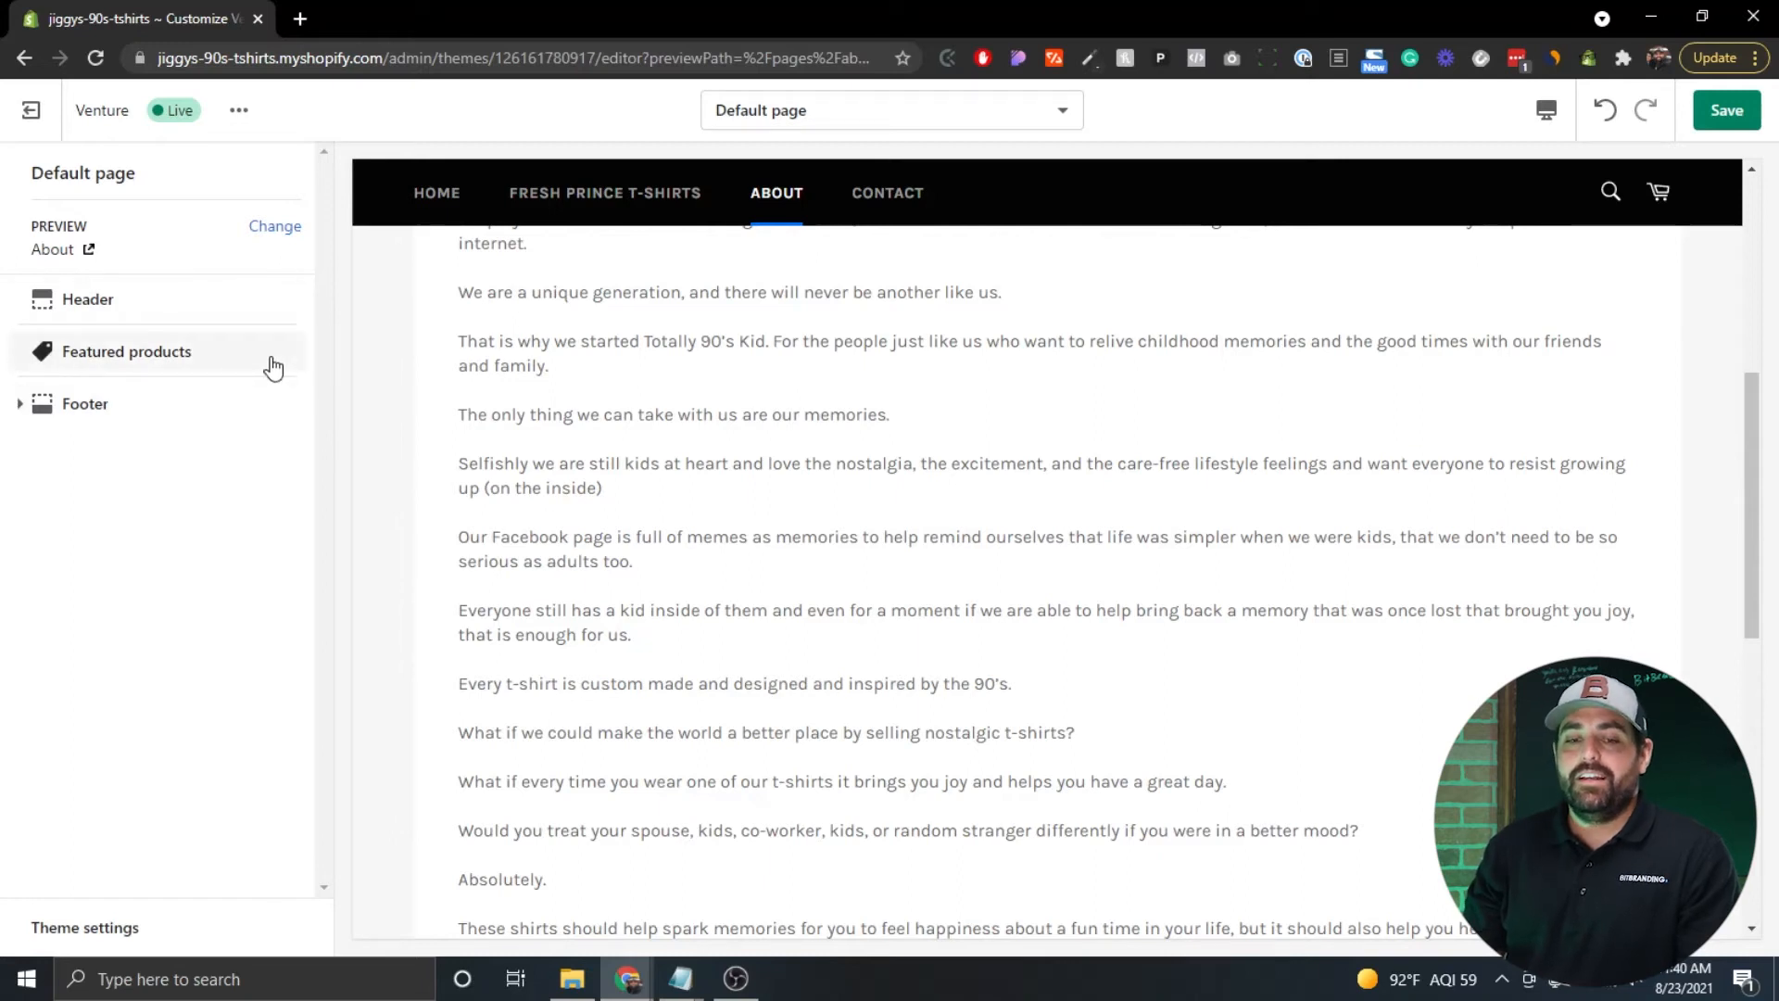
pyautogui.scroll(8, 526, 463)
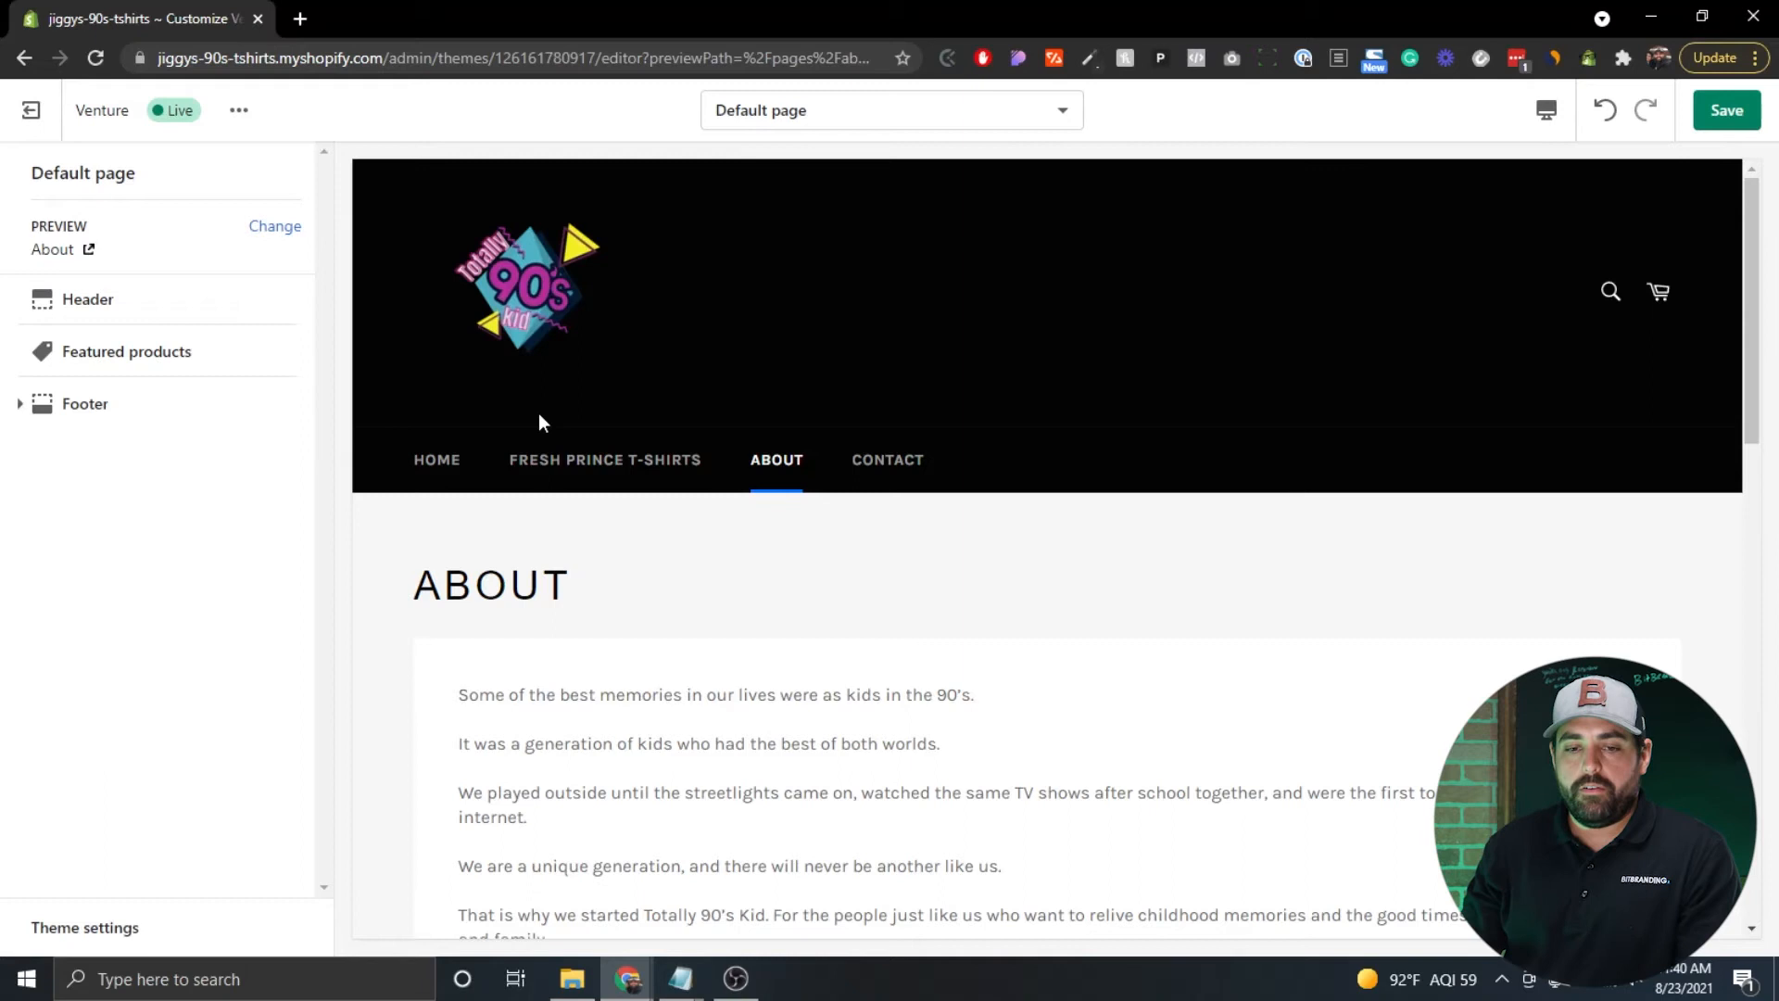
pyautogui.click(755, 121)
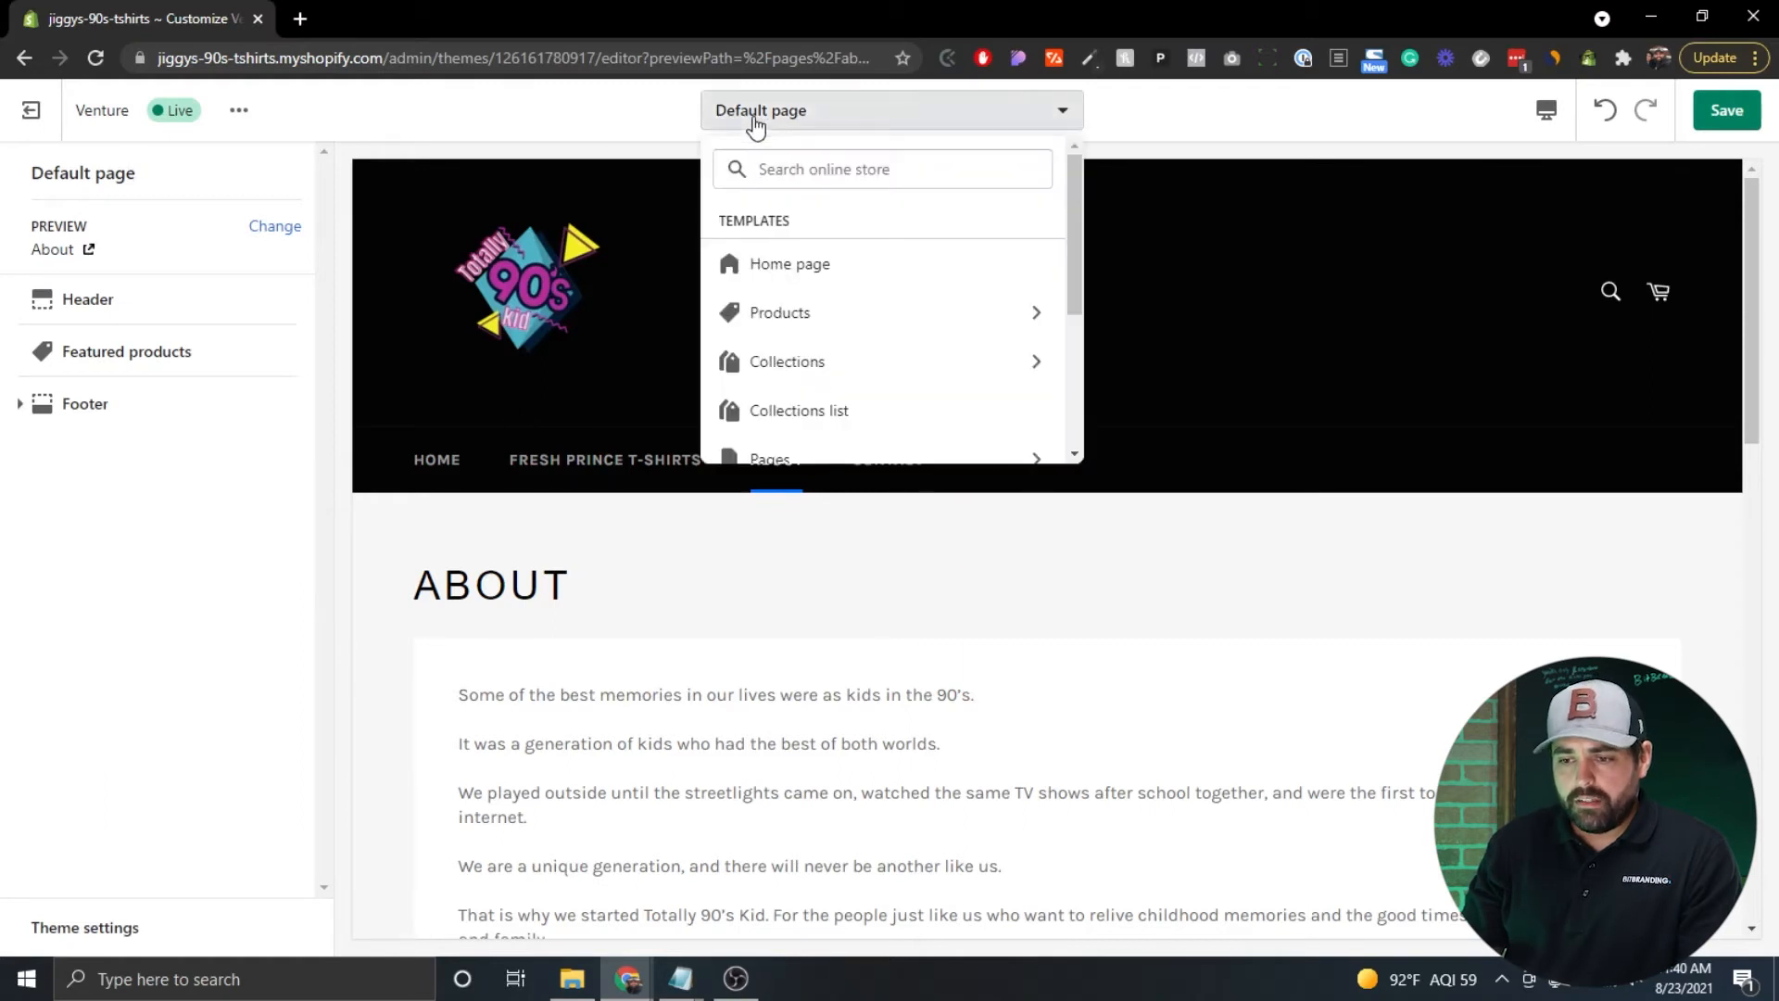
# Load the Products > Default product template and look at its Product pages settings.
pyautogui.click(807, 299)
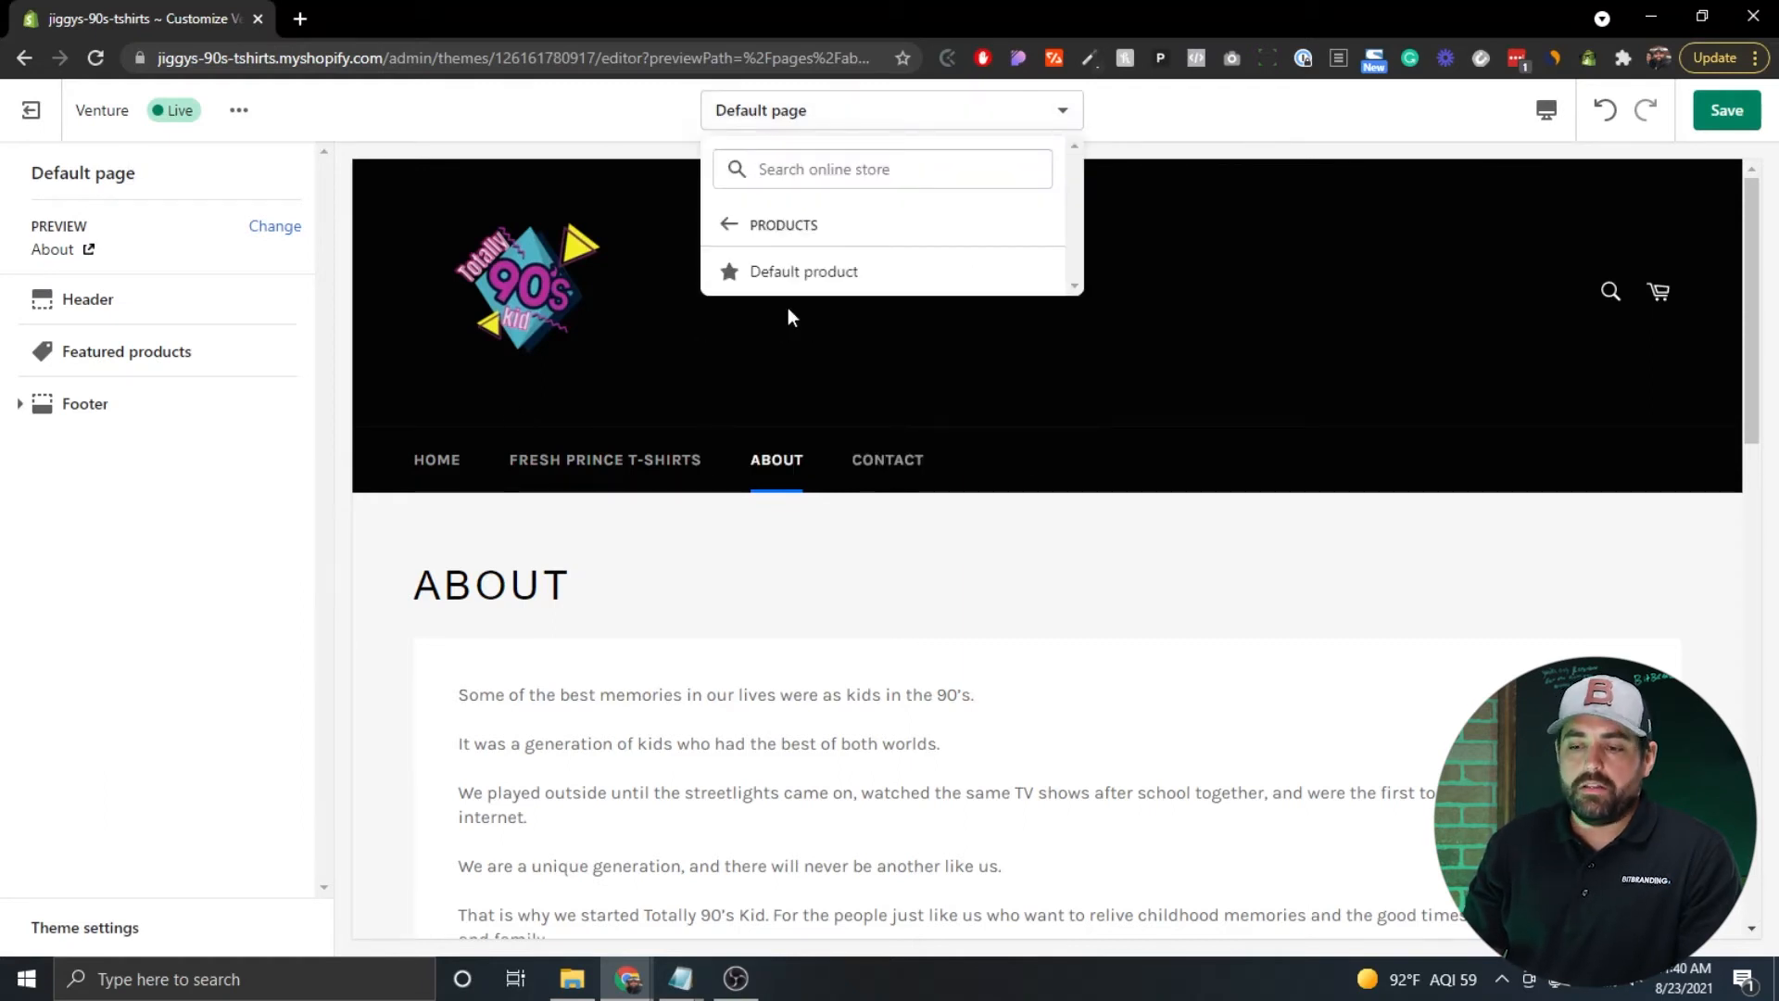
pyautogui.click(832, 273)
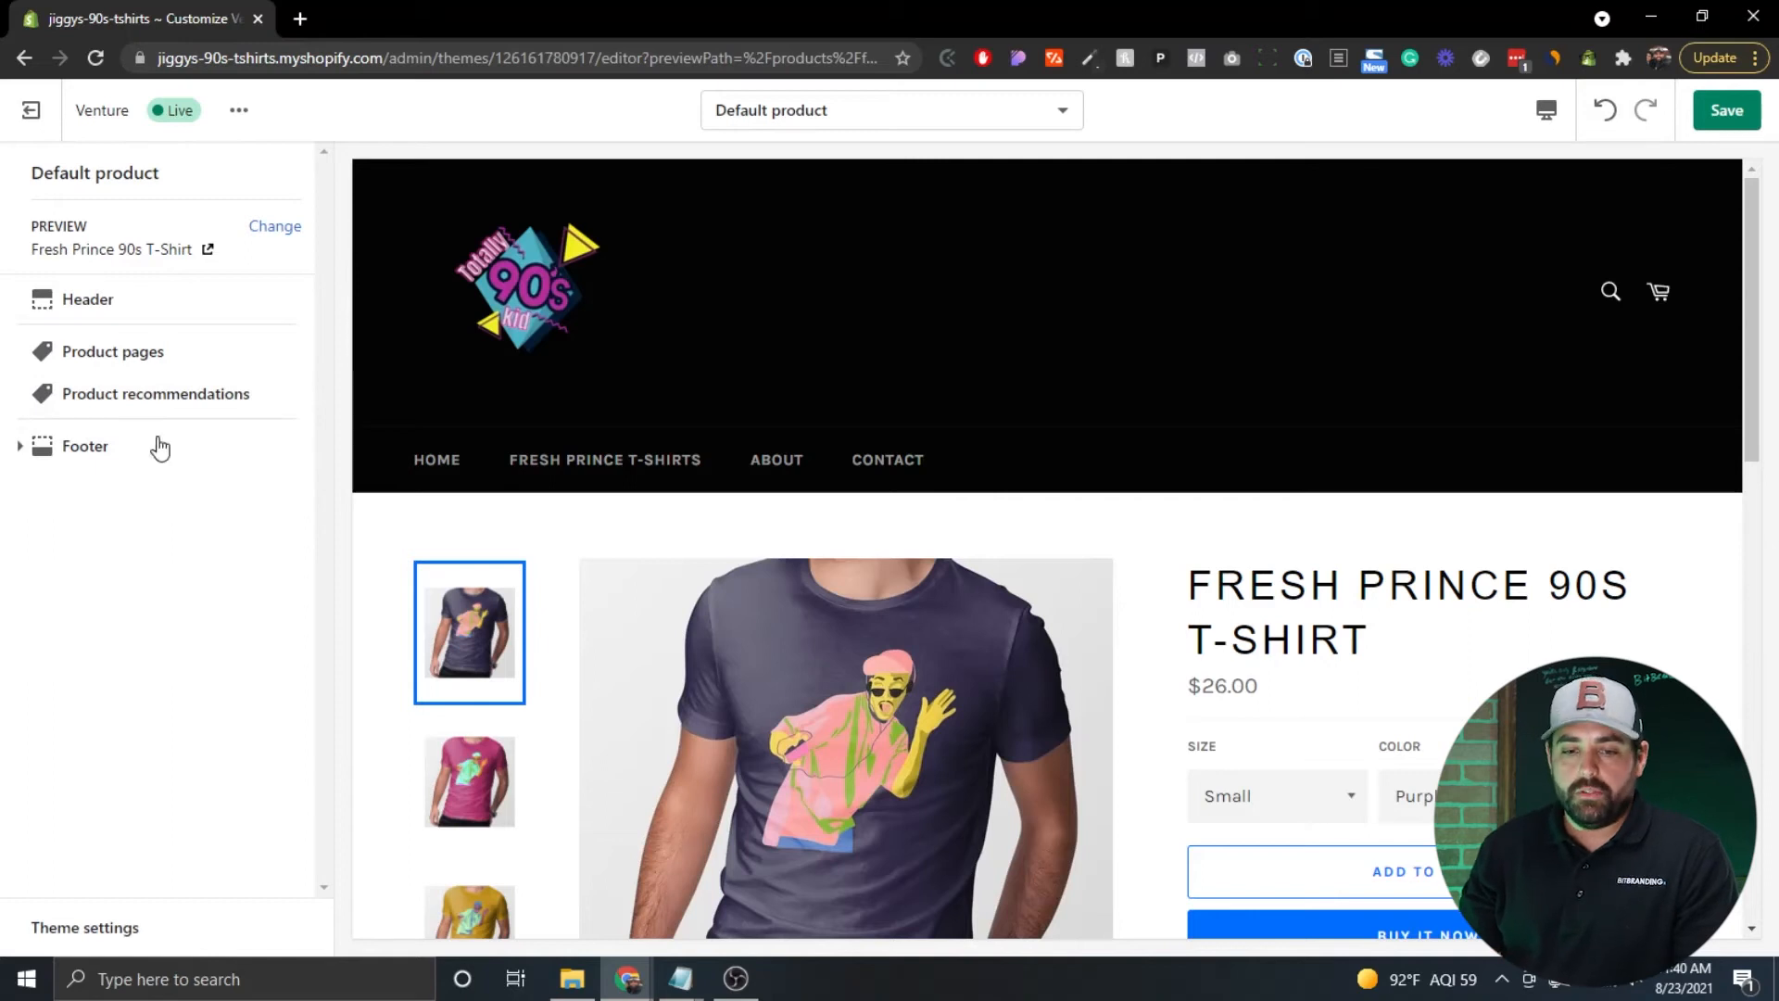
pyautogui.click(143, 352)
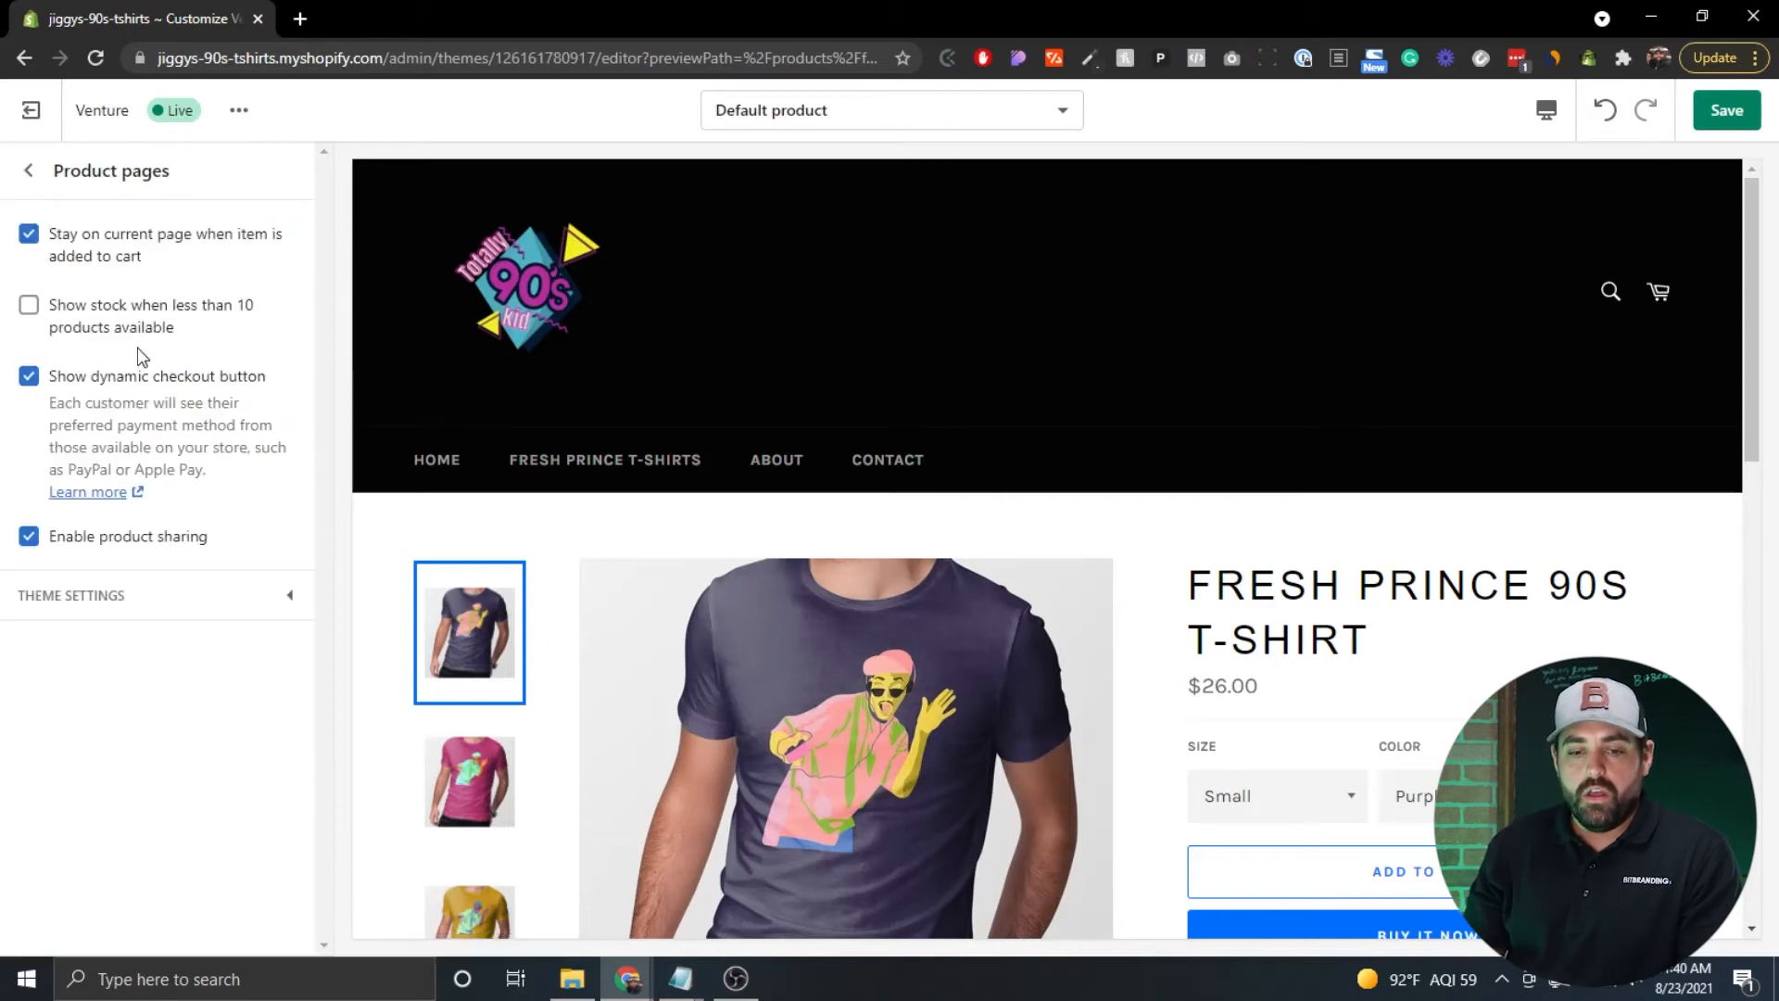
pyautogui.click(29, 171)
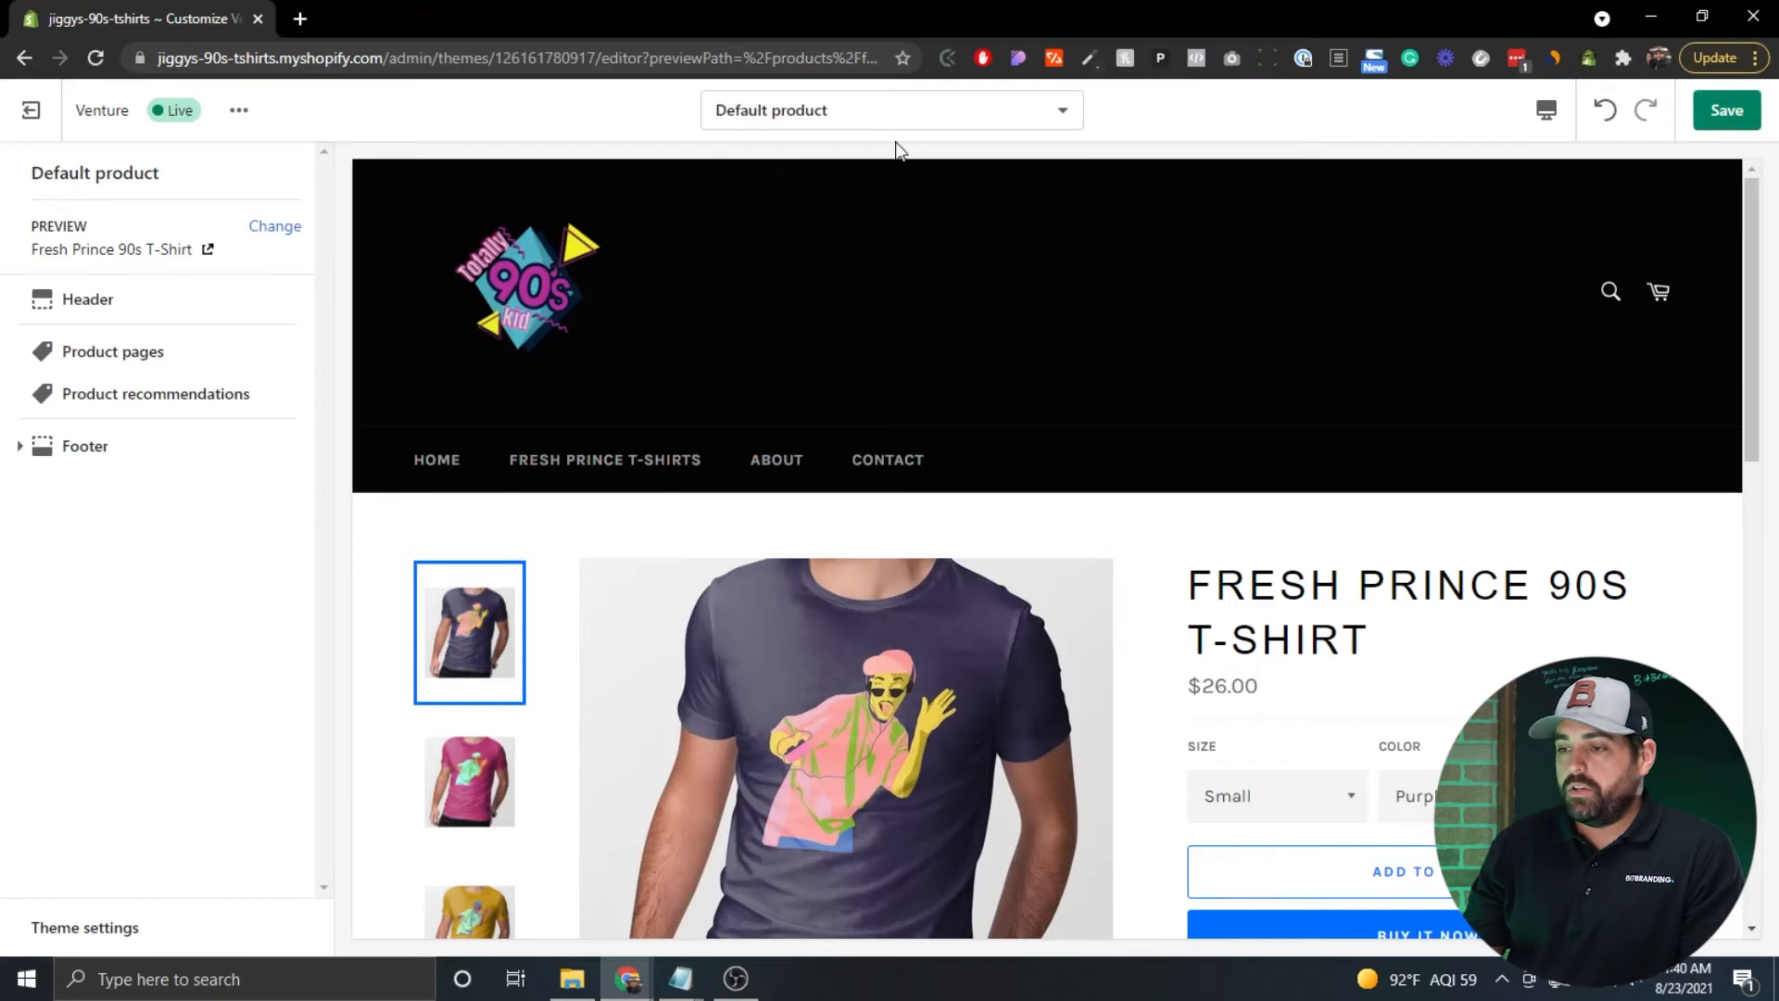
# Preview the Fresh Prince 90s T-Shirt page in the mobile layout, then return to desktop.
pyautogui.click(1547, 125)
pyautogui.click(1587, 184)
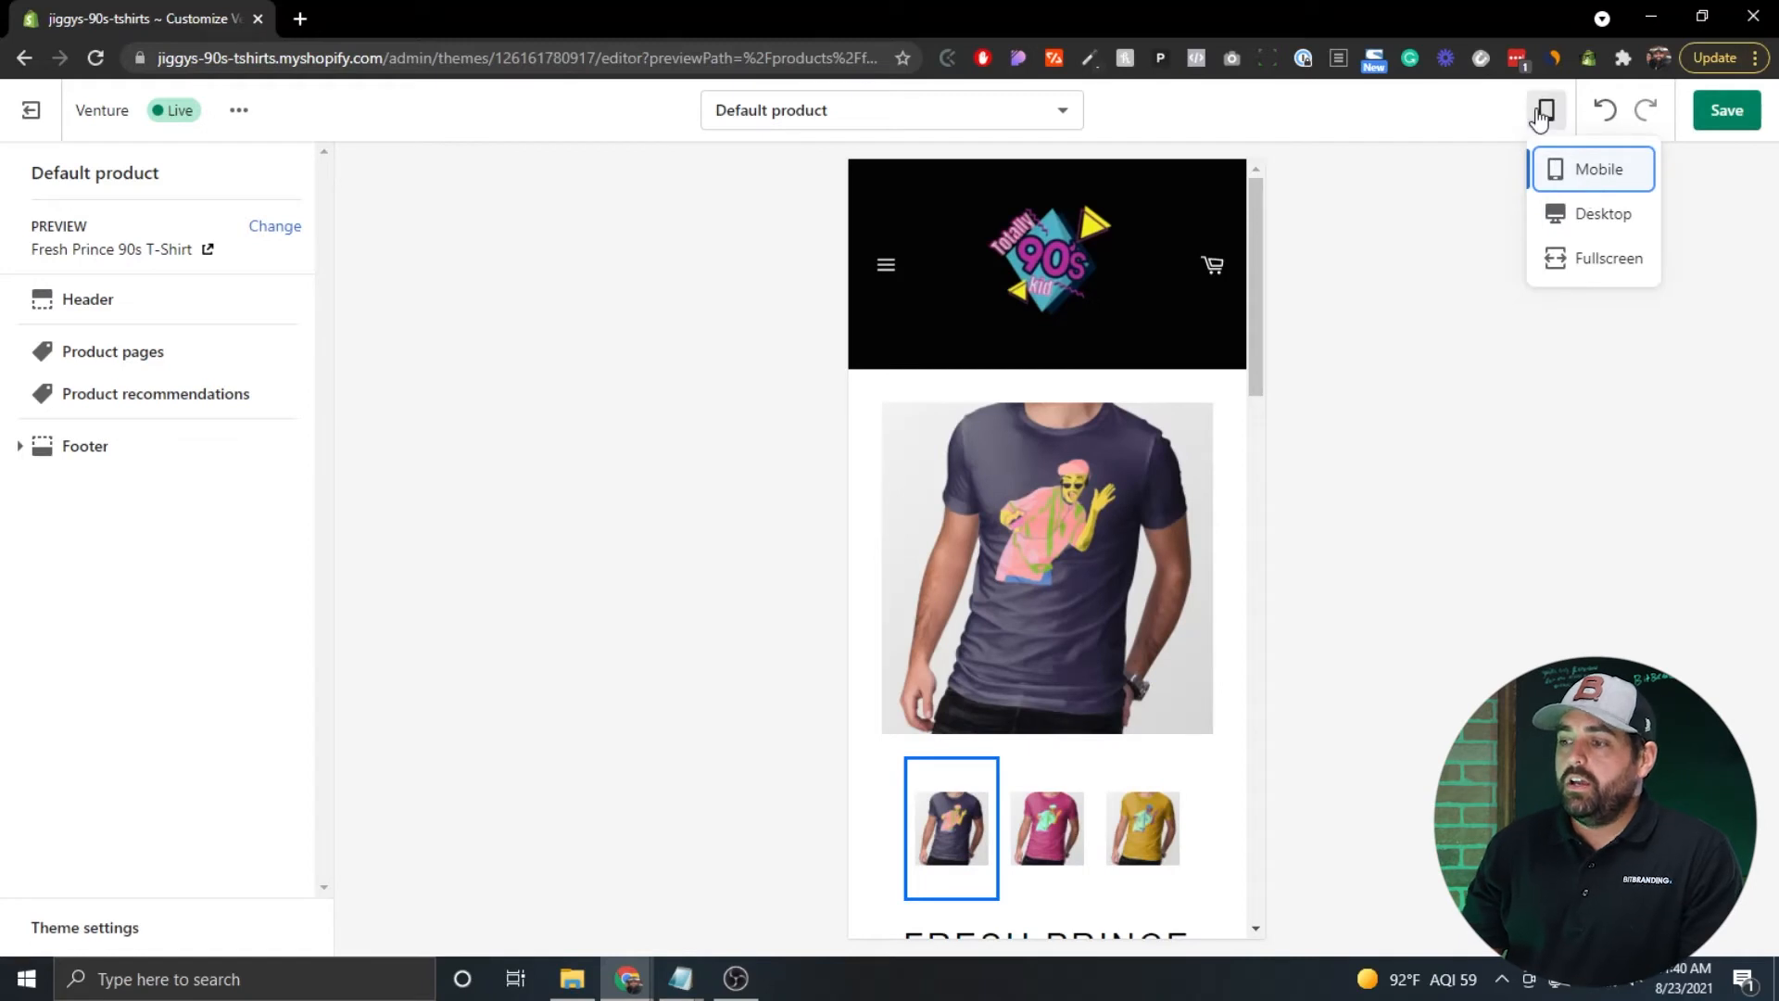
pyautogui.scroll(-9, 1109, 341)
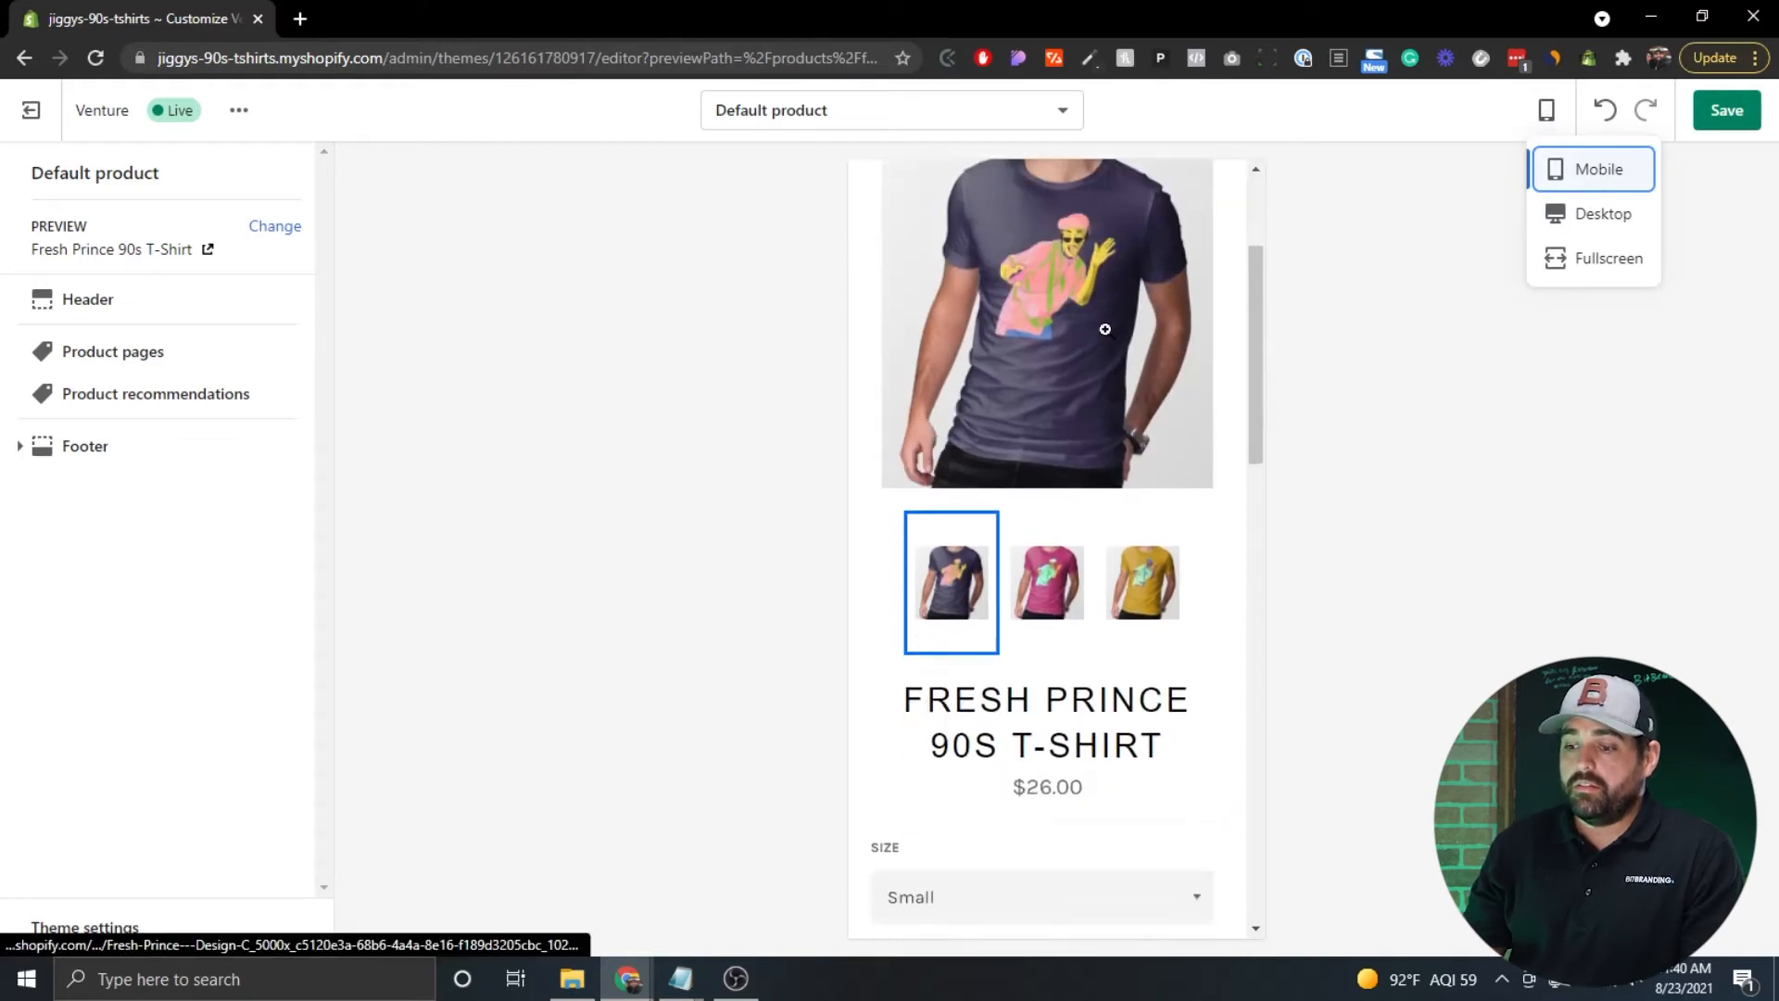
pyautogui.scroll(9, 1106, 334)
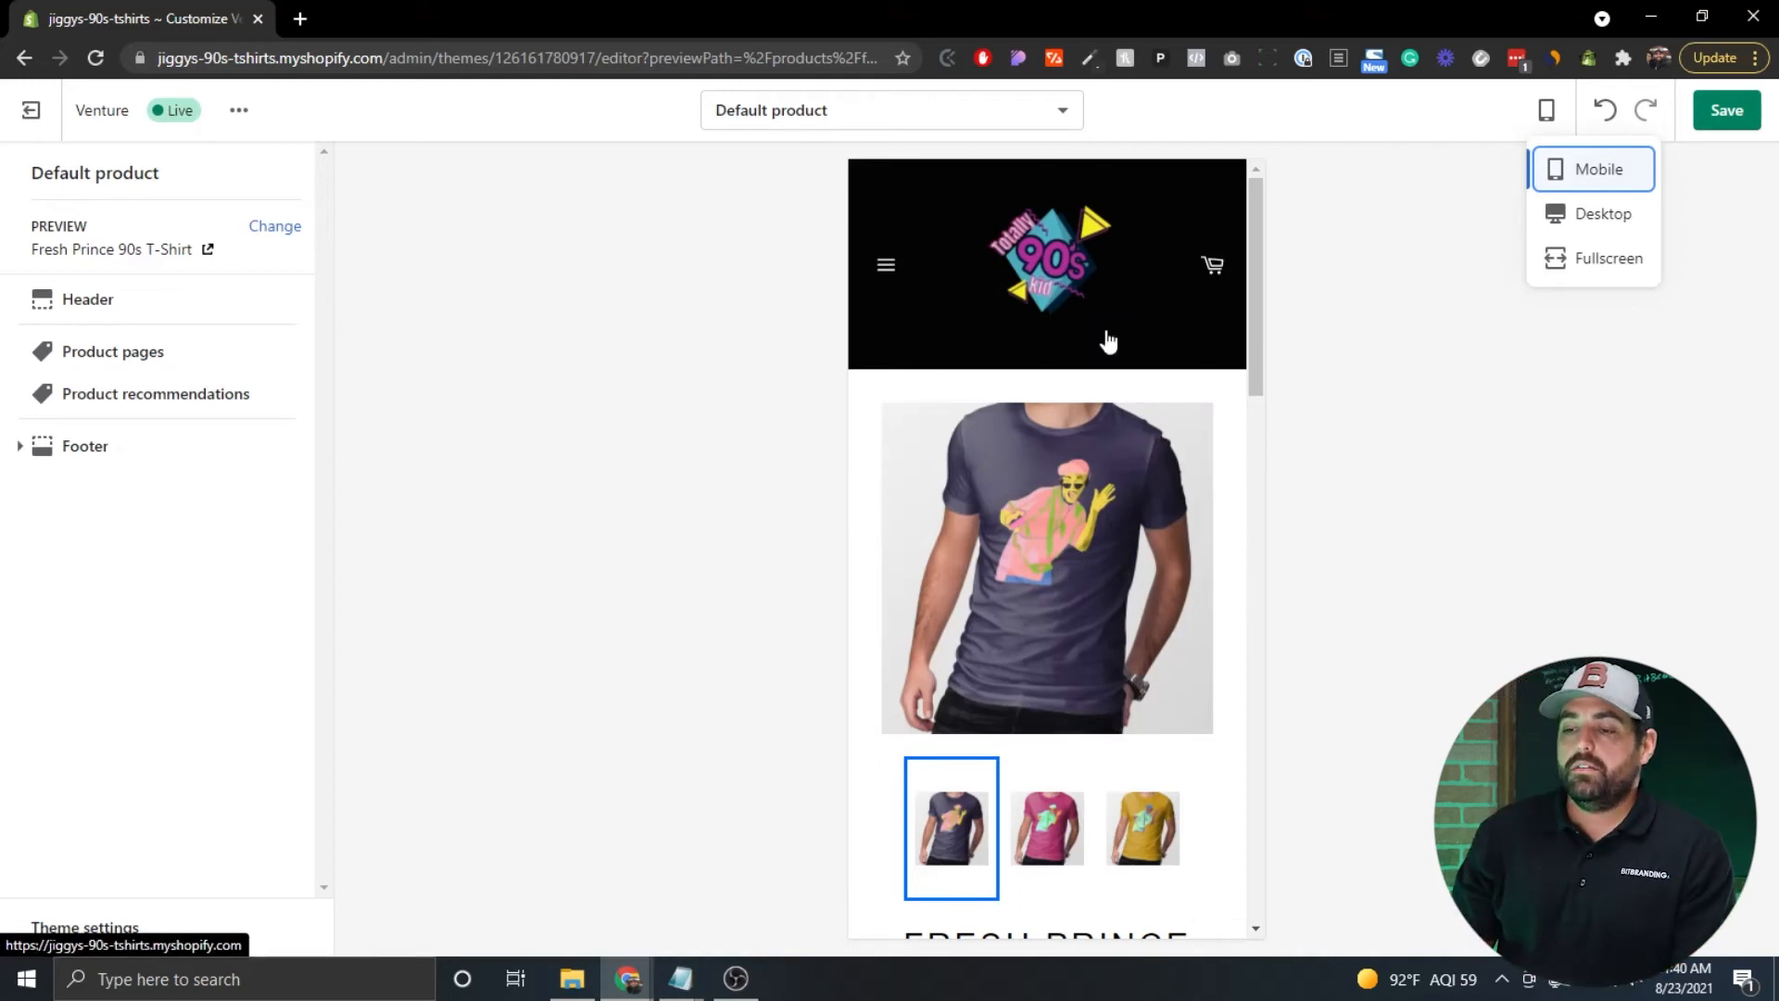
pyautogui.scroll(-10, 1108, 341)
pyautogui.scroll(-8, 1108, 338)
pyautogui.scroll(20, 1108, 329)
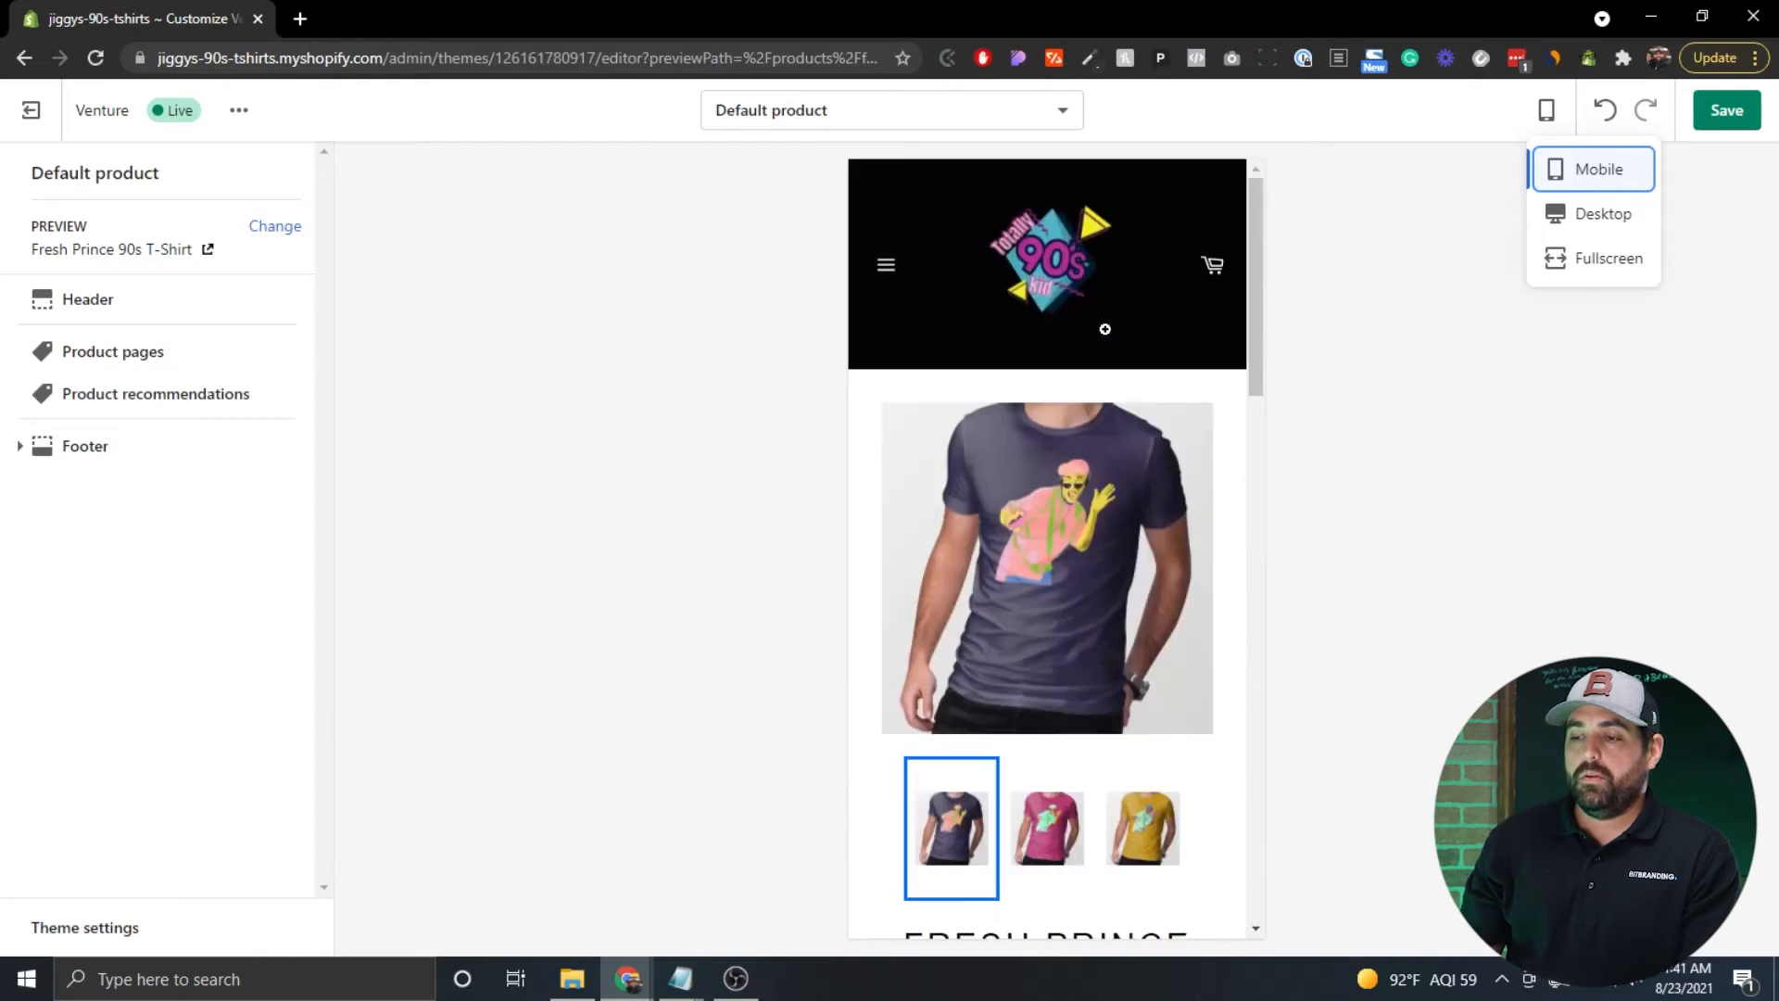
pyautogui.click(1557, 217)
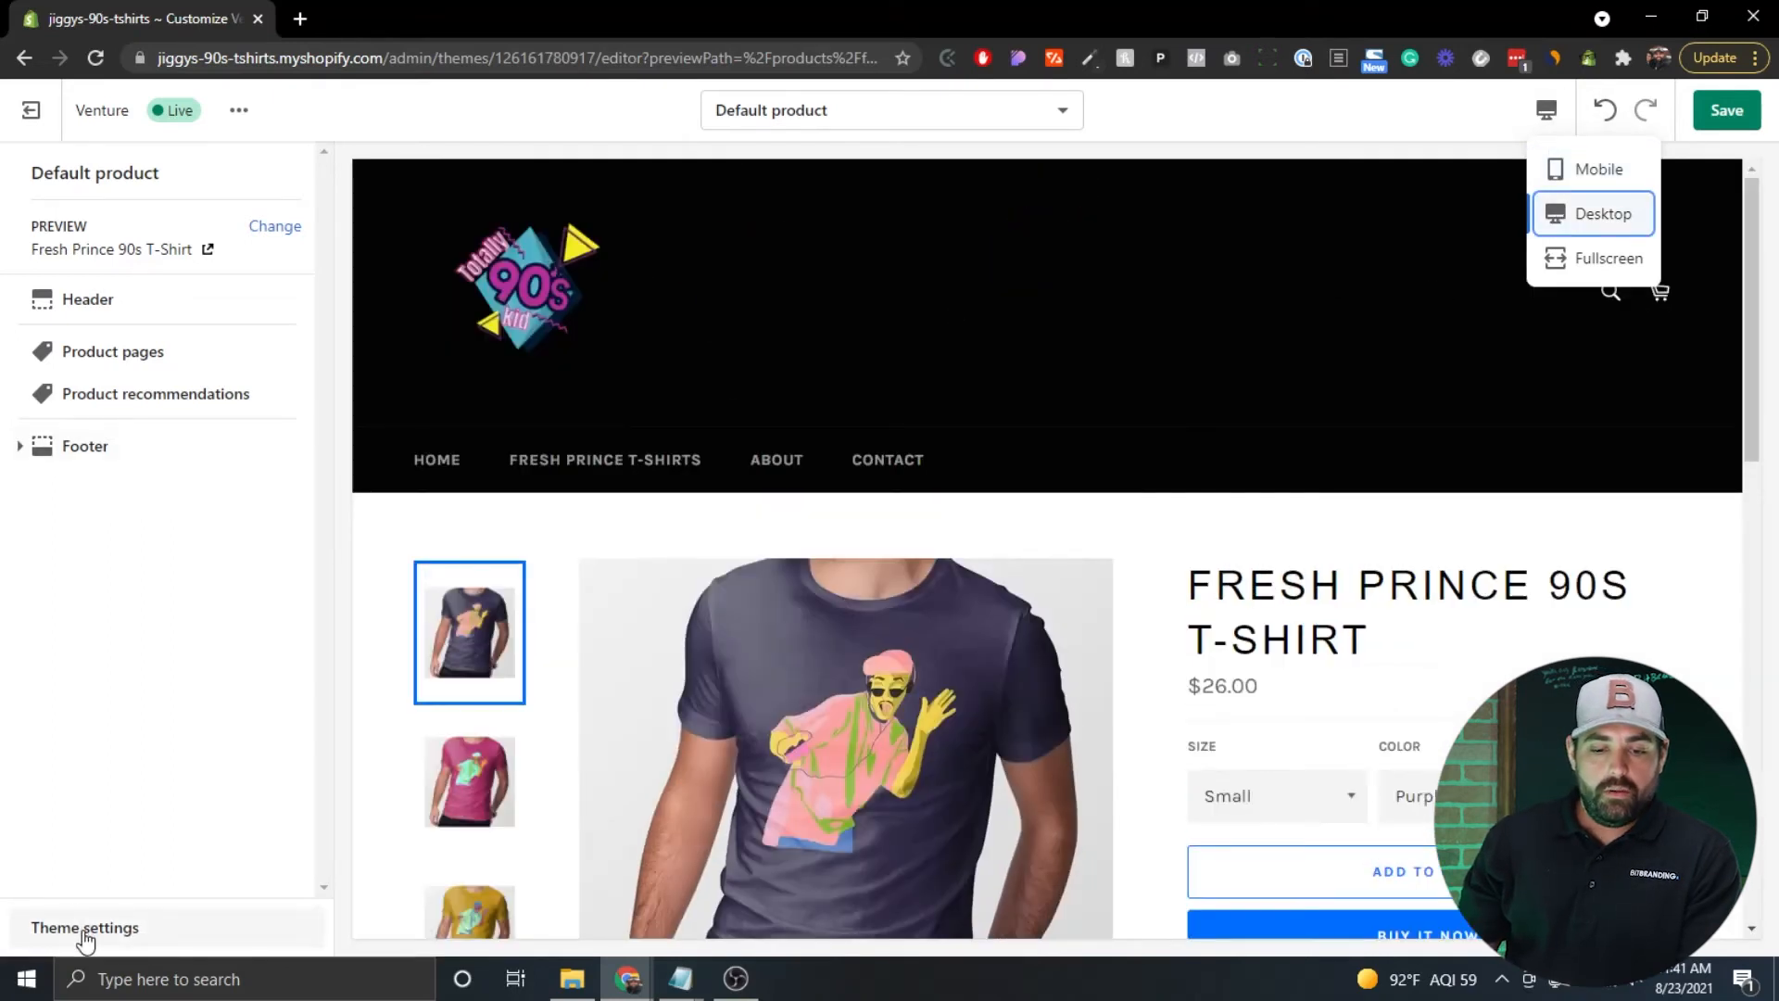
# Open Theme settings and review the Colors and Typography groups.
pyautogui.click(86, 928)
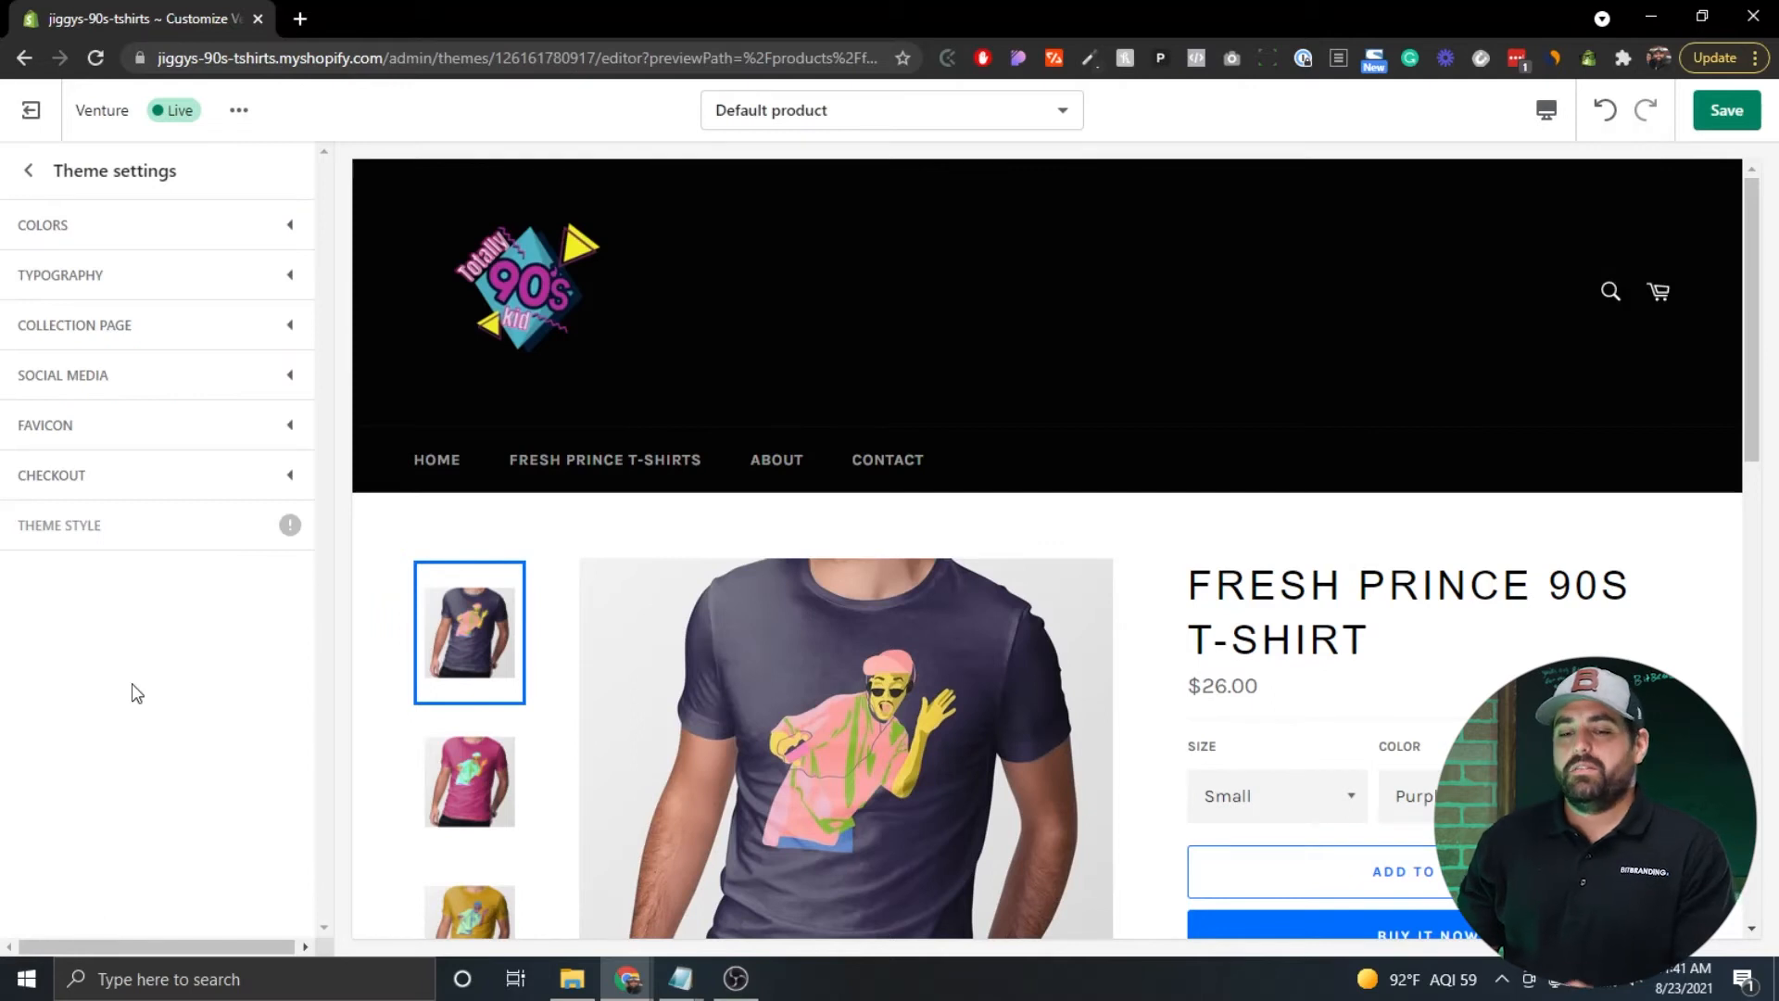
pyautogui.click(280, 223)
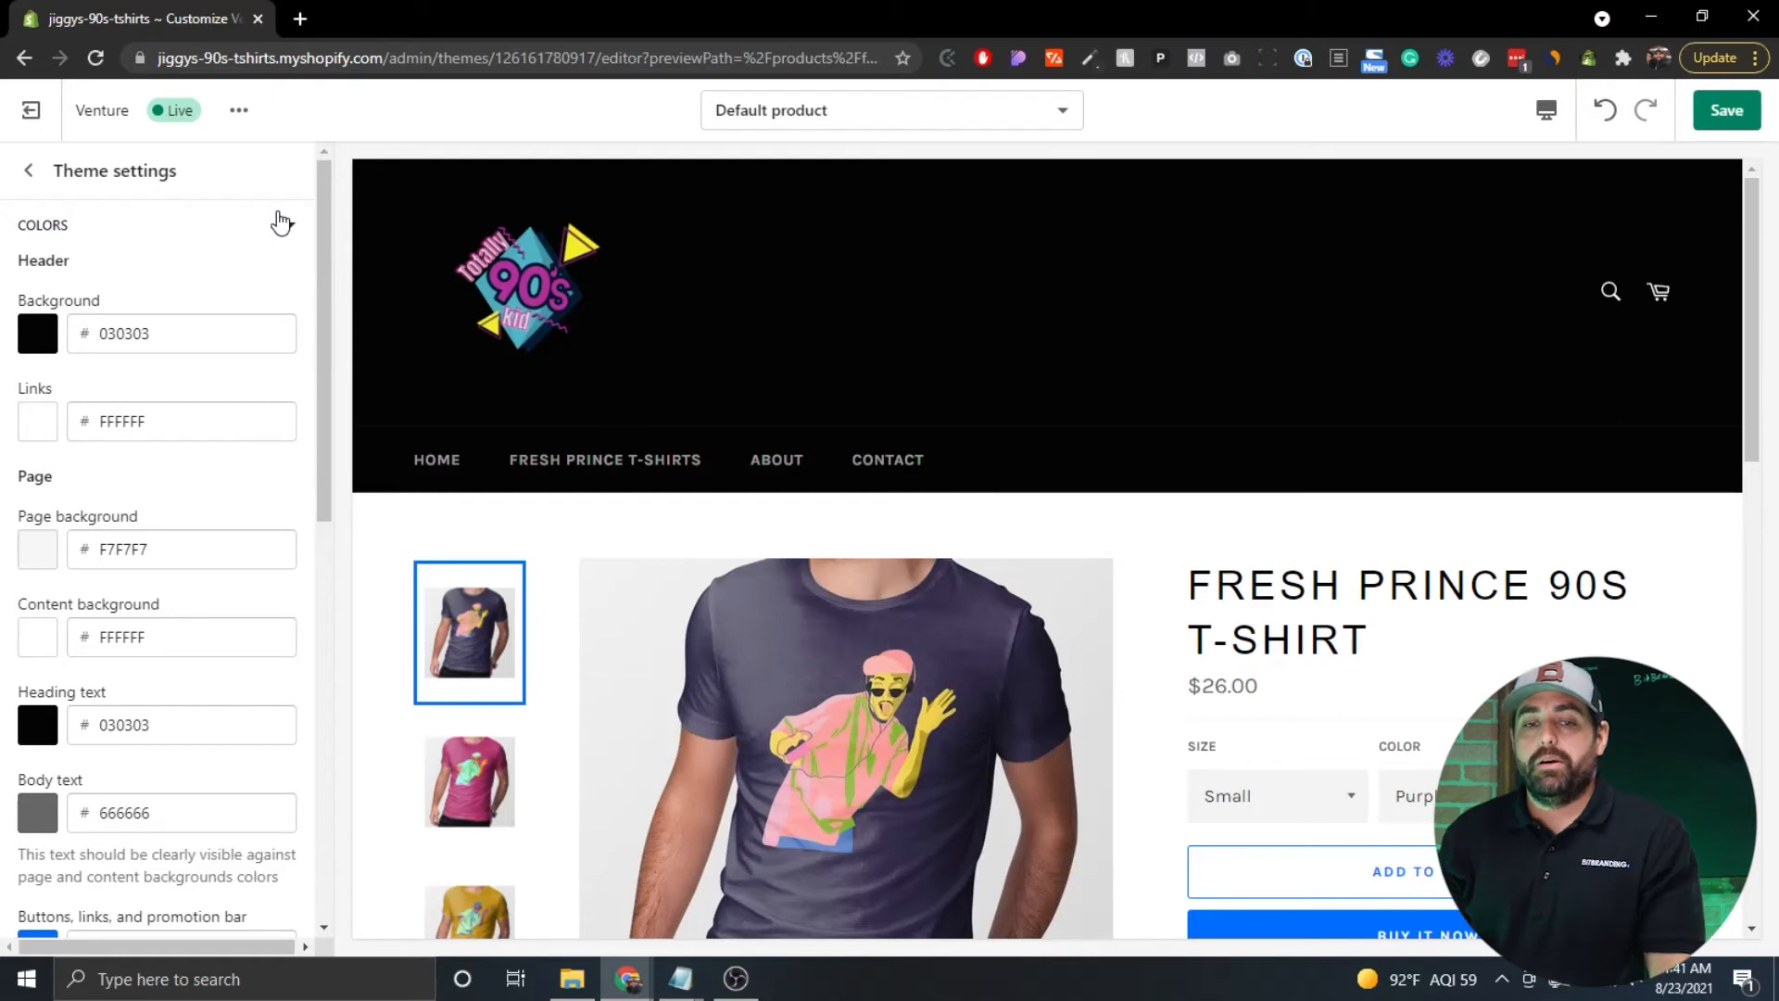
pyautogui.click(284, 229)
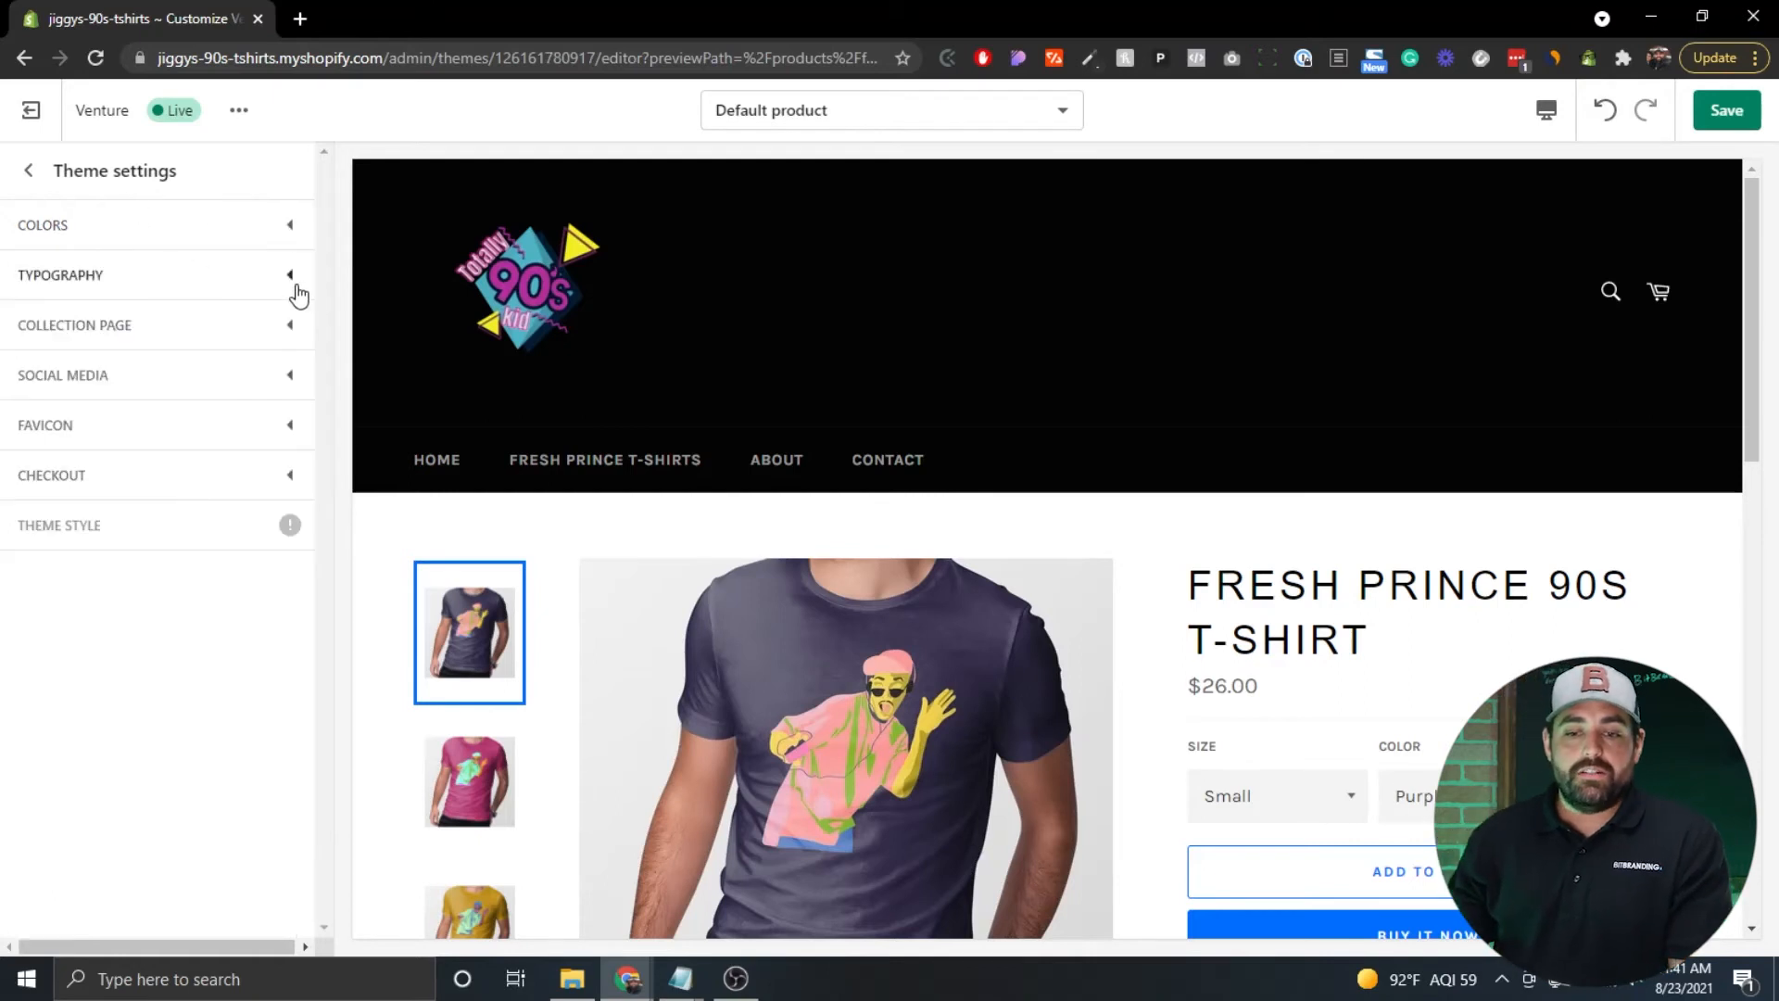
pyautogui.click(289, 280)
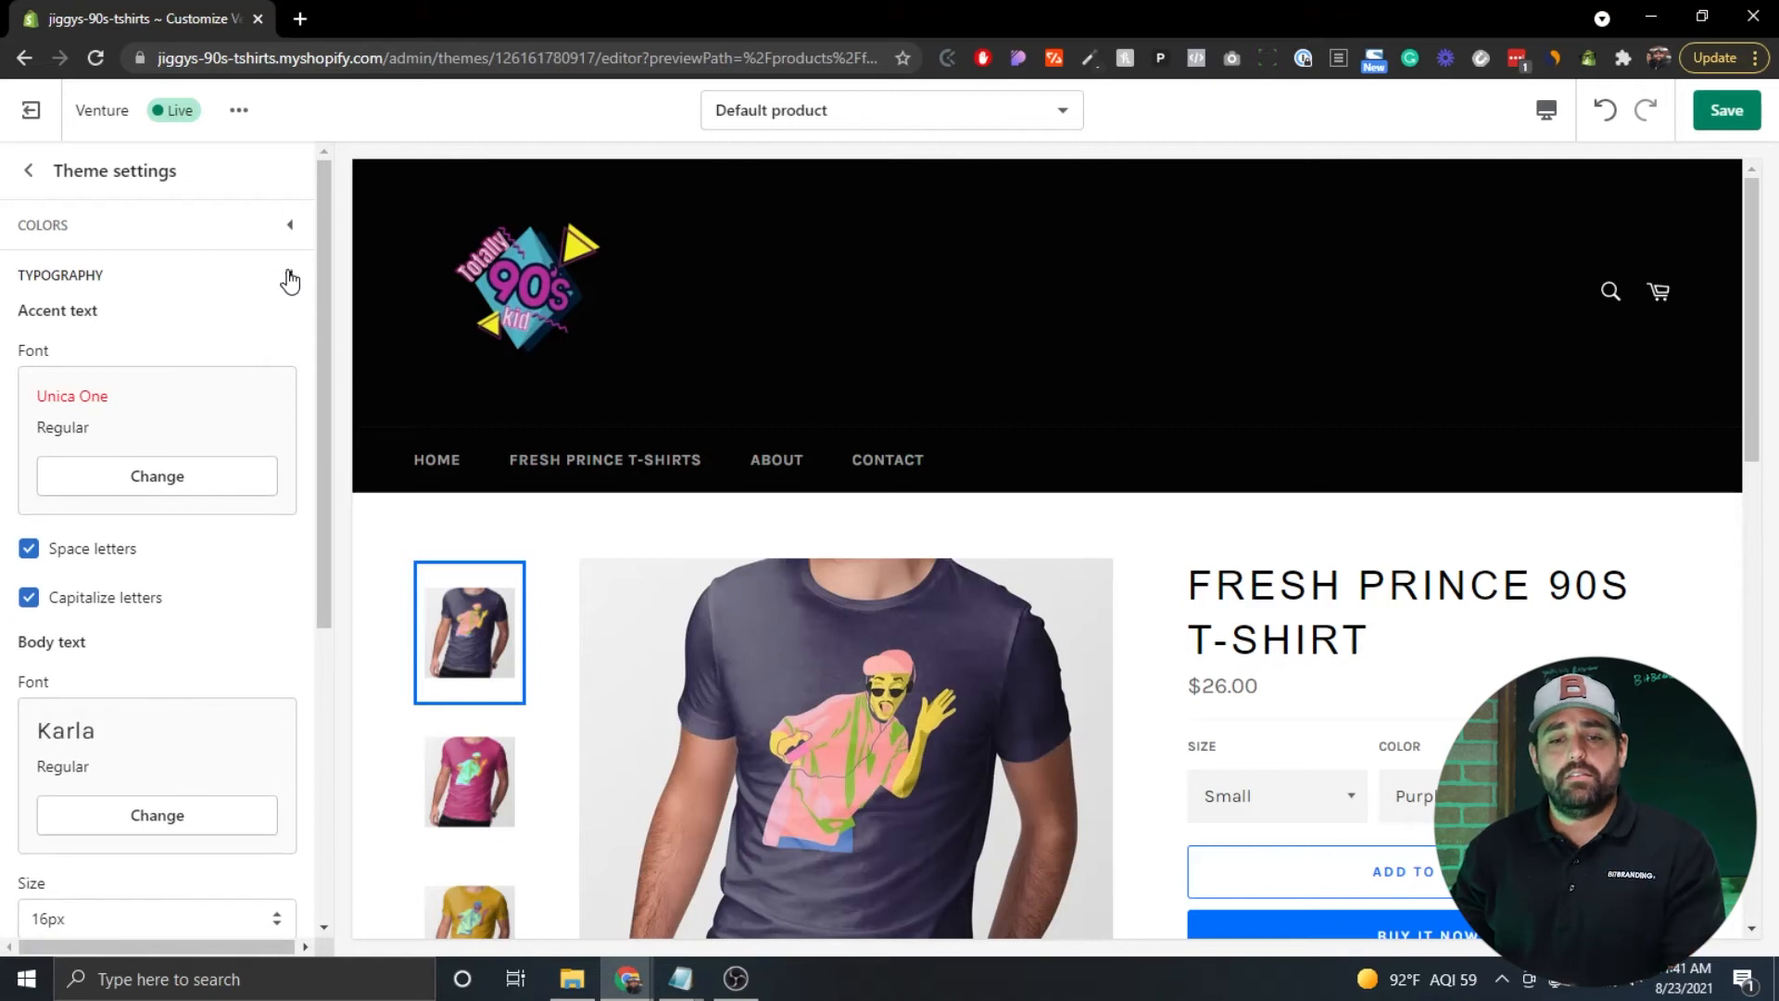
pyautogui.click(288, 278)
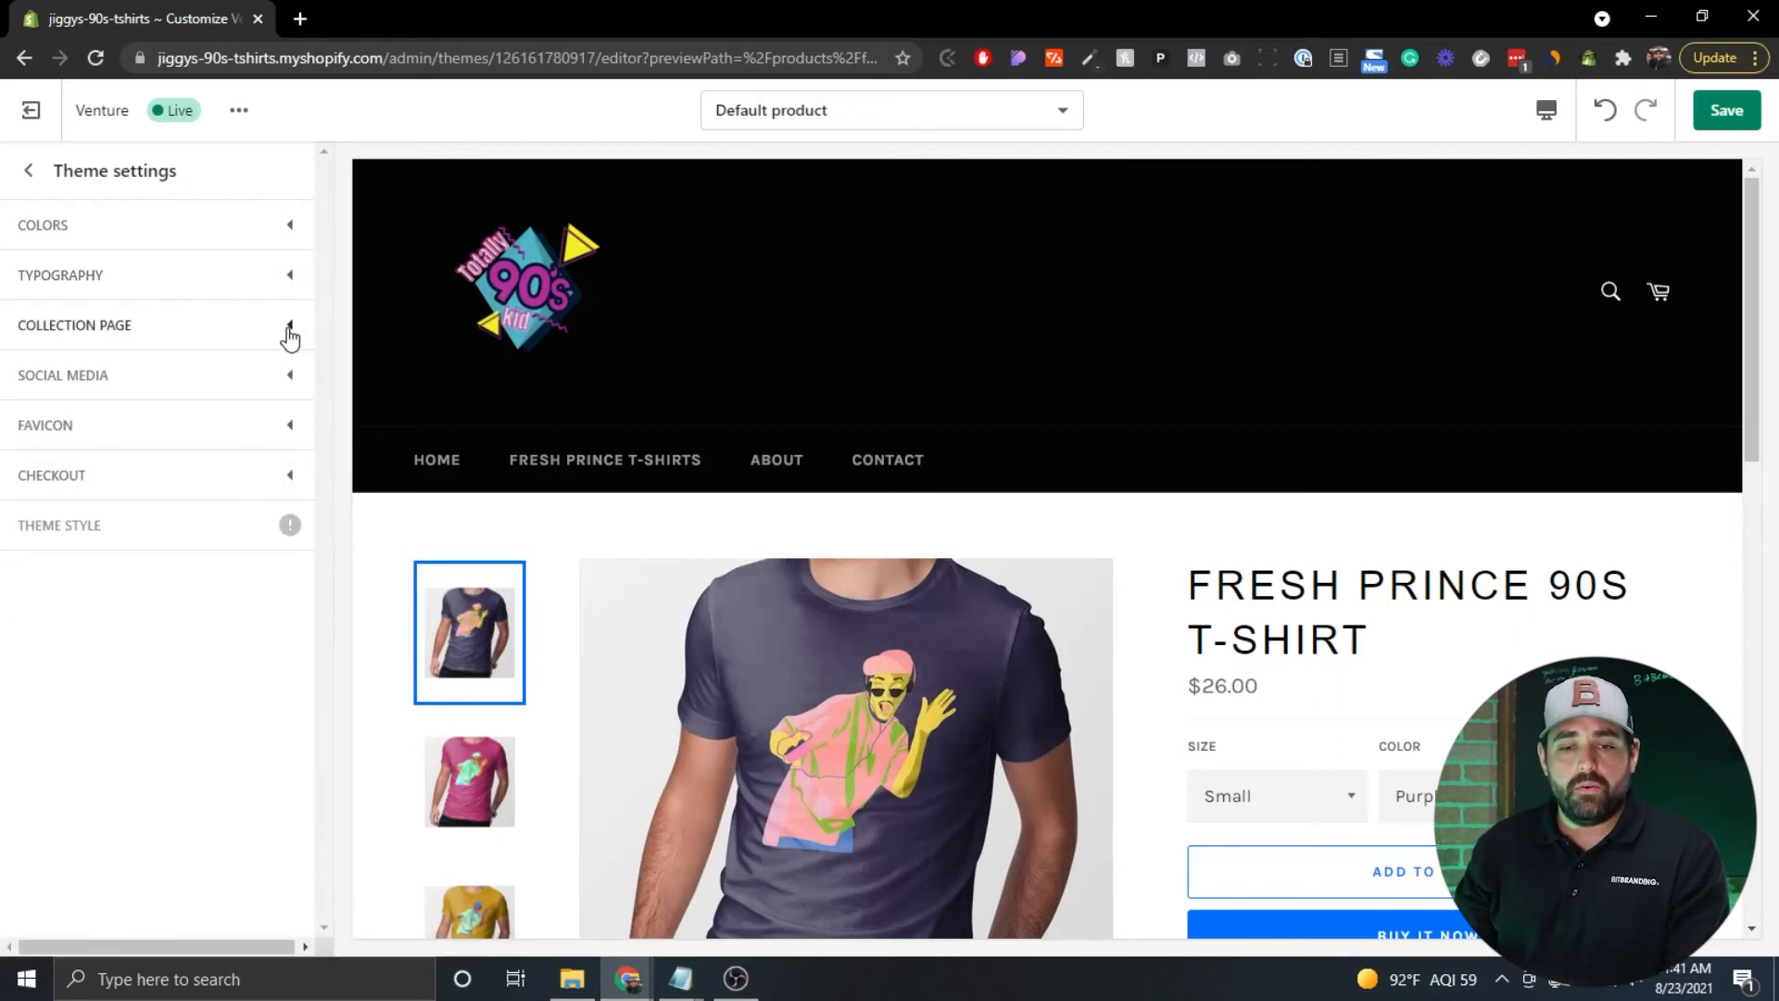
# Review the Social media group's Facebook and Twitter account fields, then collapse it.
pyautogui.click(290, 380)
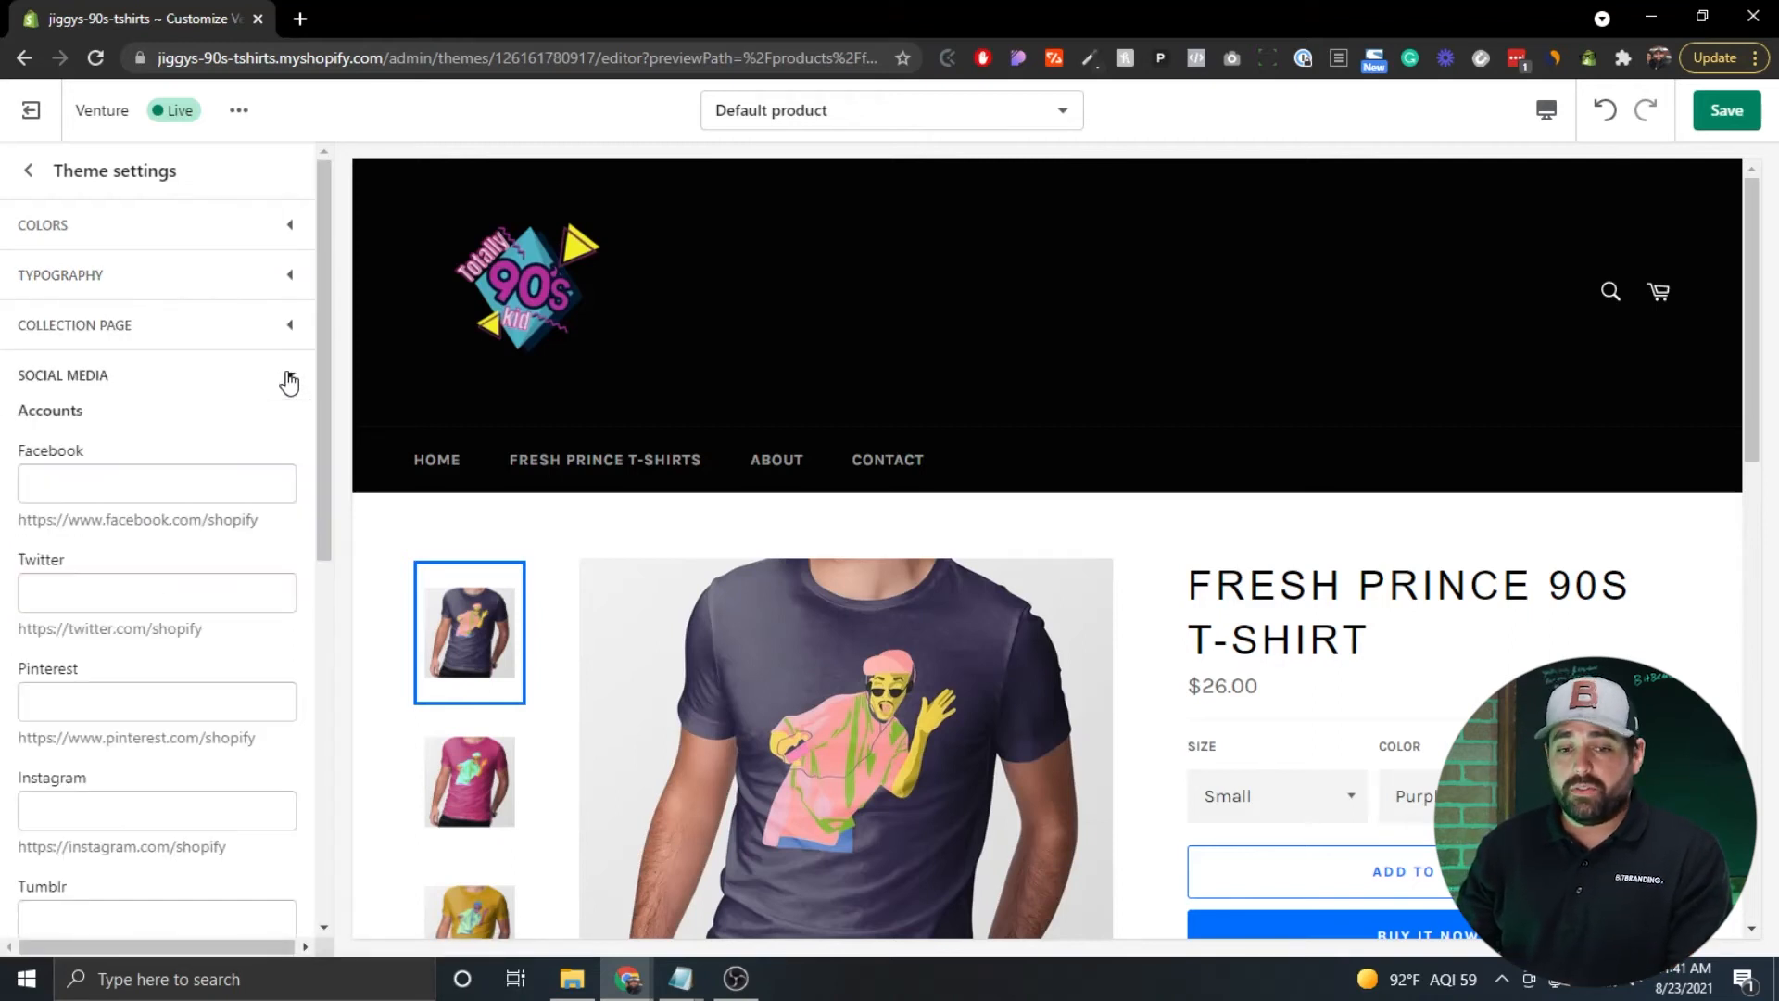
pyautogui.scroll(-2, 191, 350)
pyautogui.click(79, 294)
pyautogui.click(127, 398)
pyautogui.scroll(1, 127, 397)
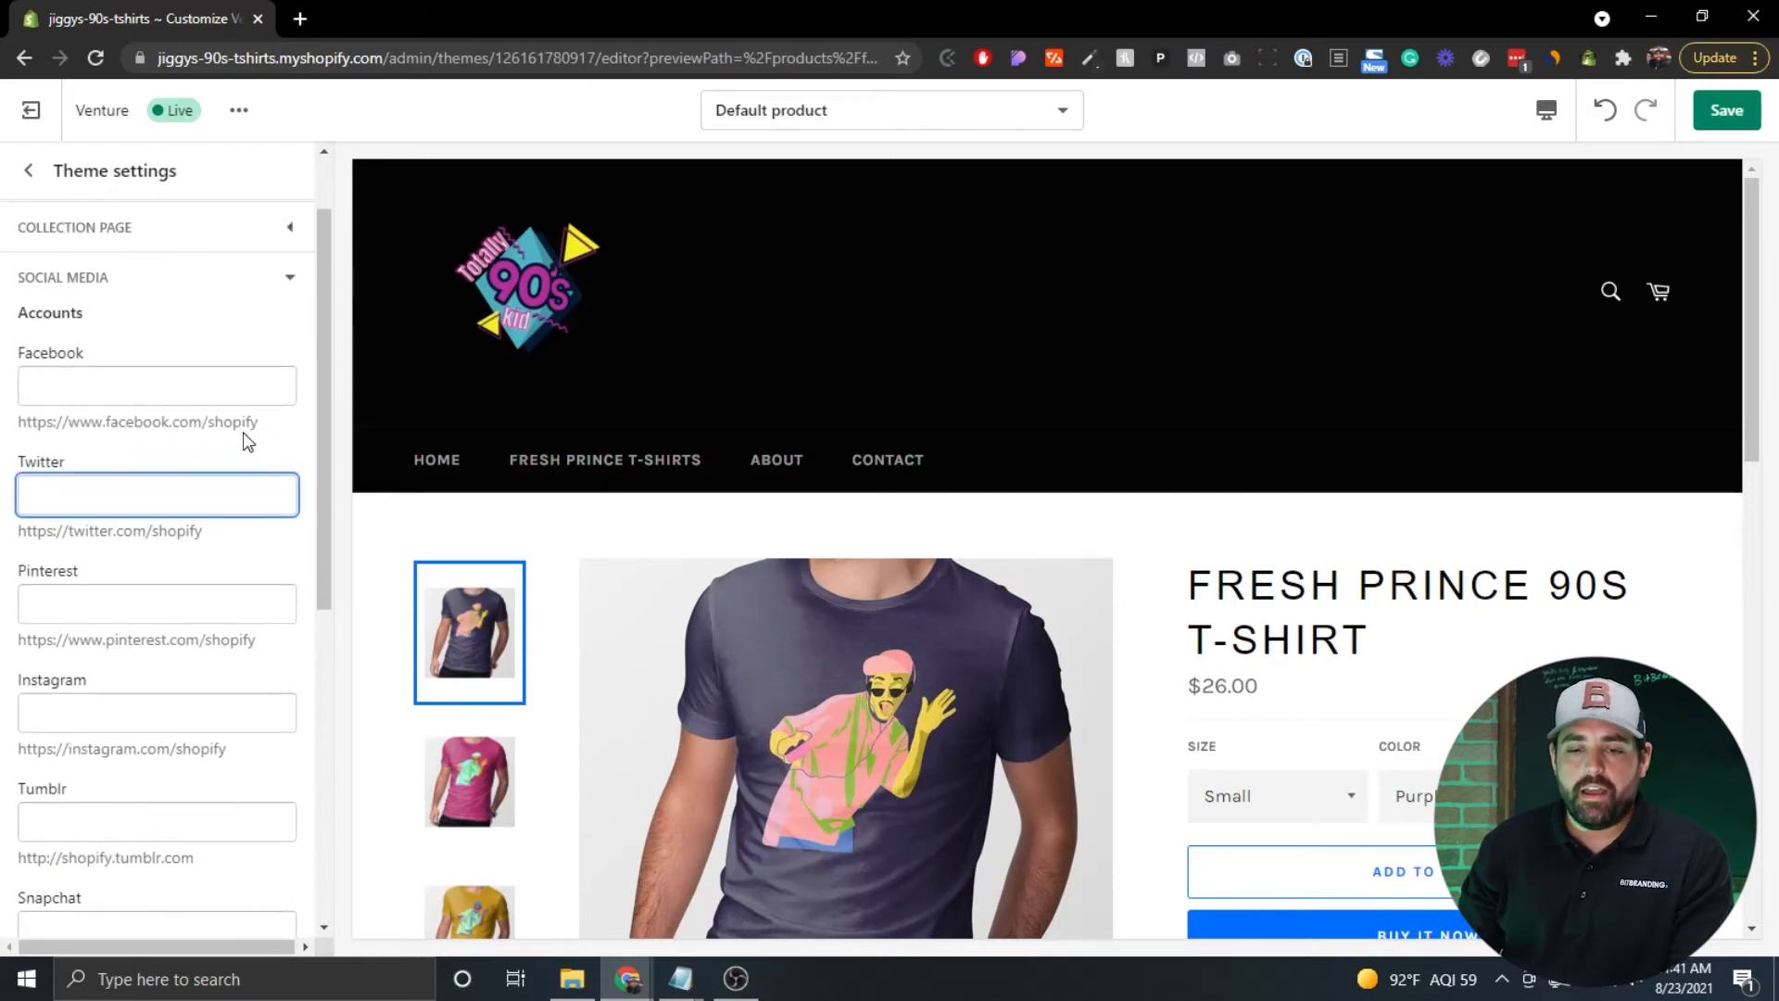
pyautogui.moveTo(254, 421); pyautogui.dragTo(27, 425)
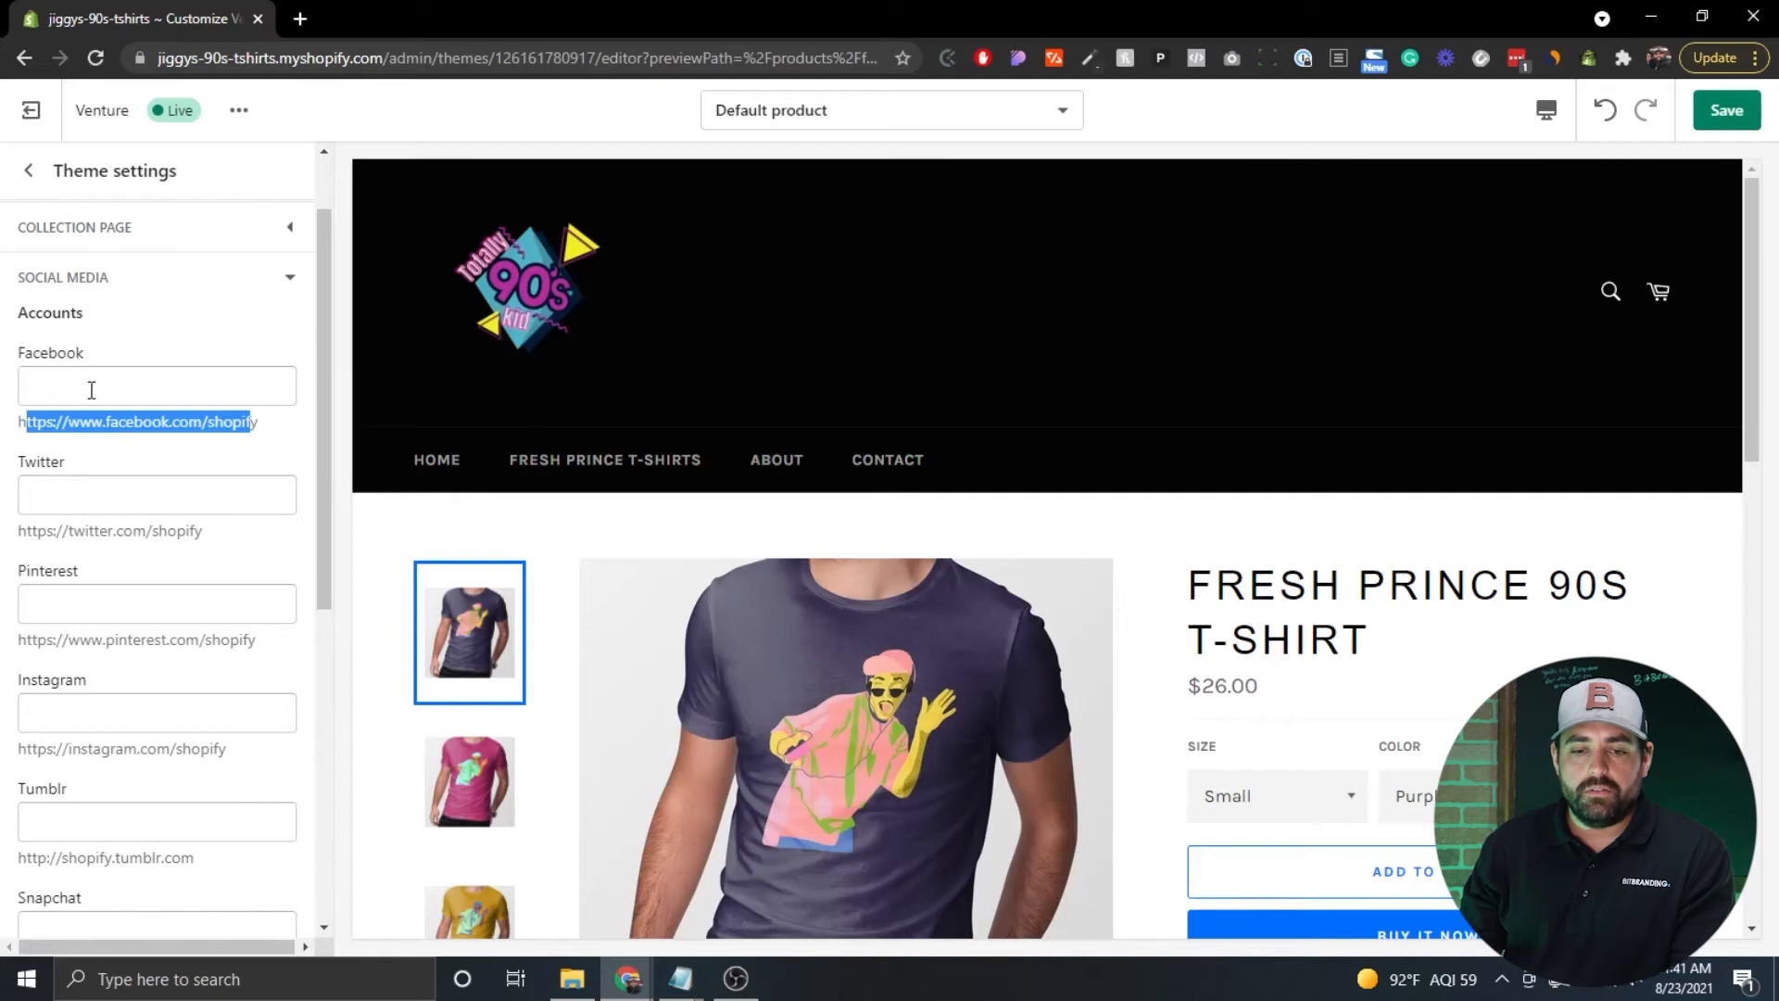
pyautogui.click(50, 388)
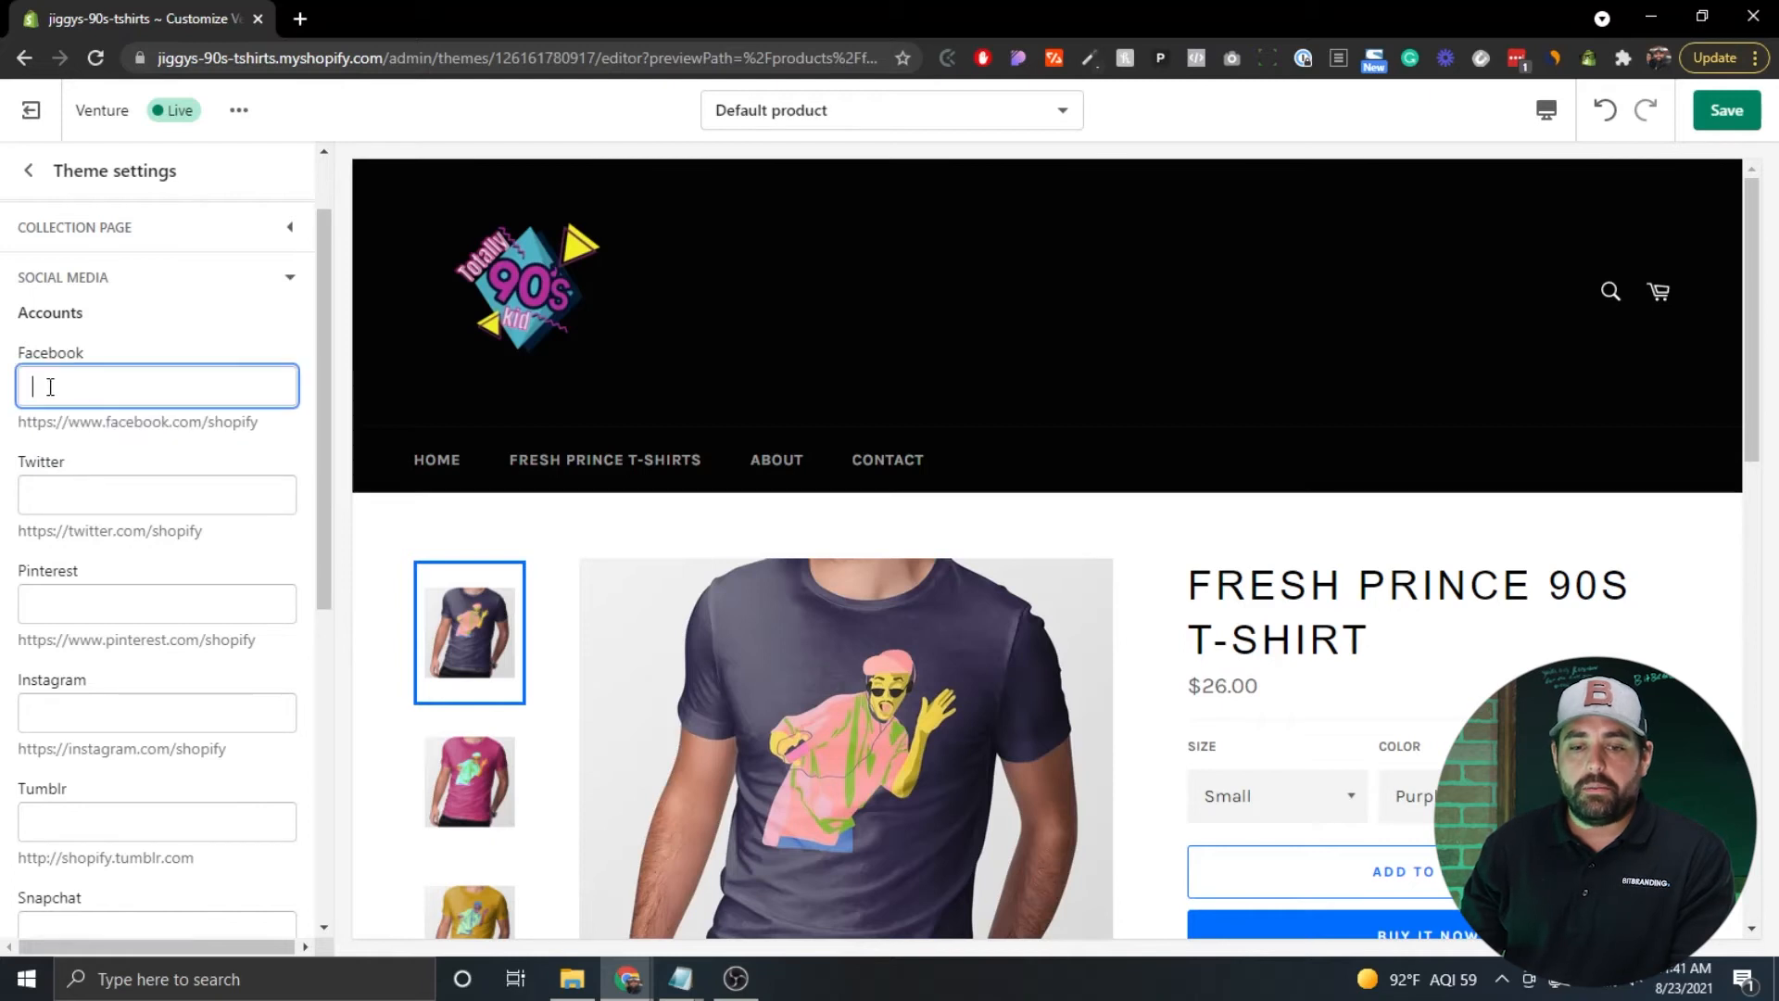
pyautogui.click(292, 280)
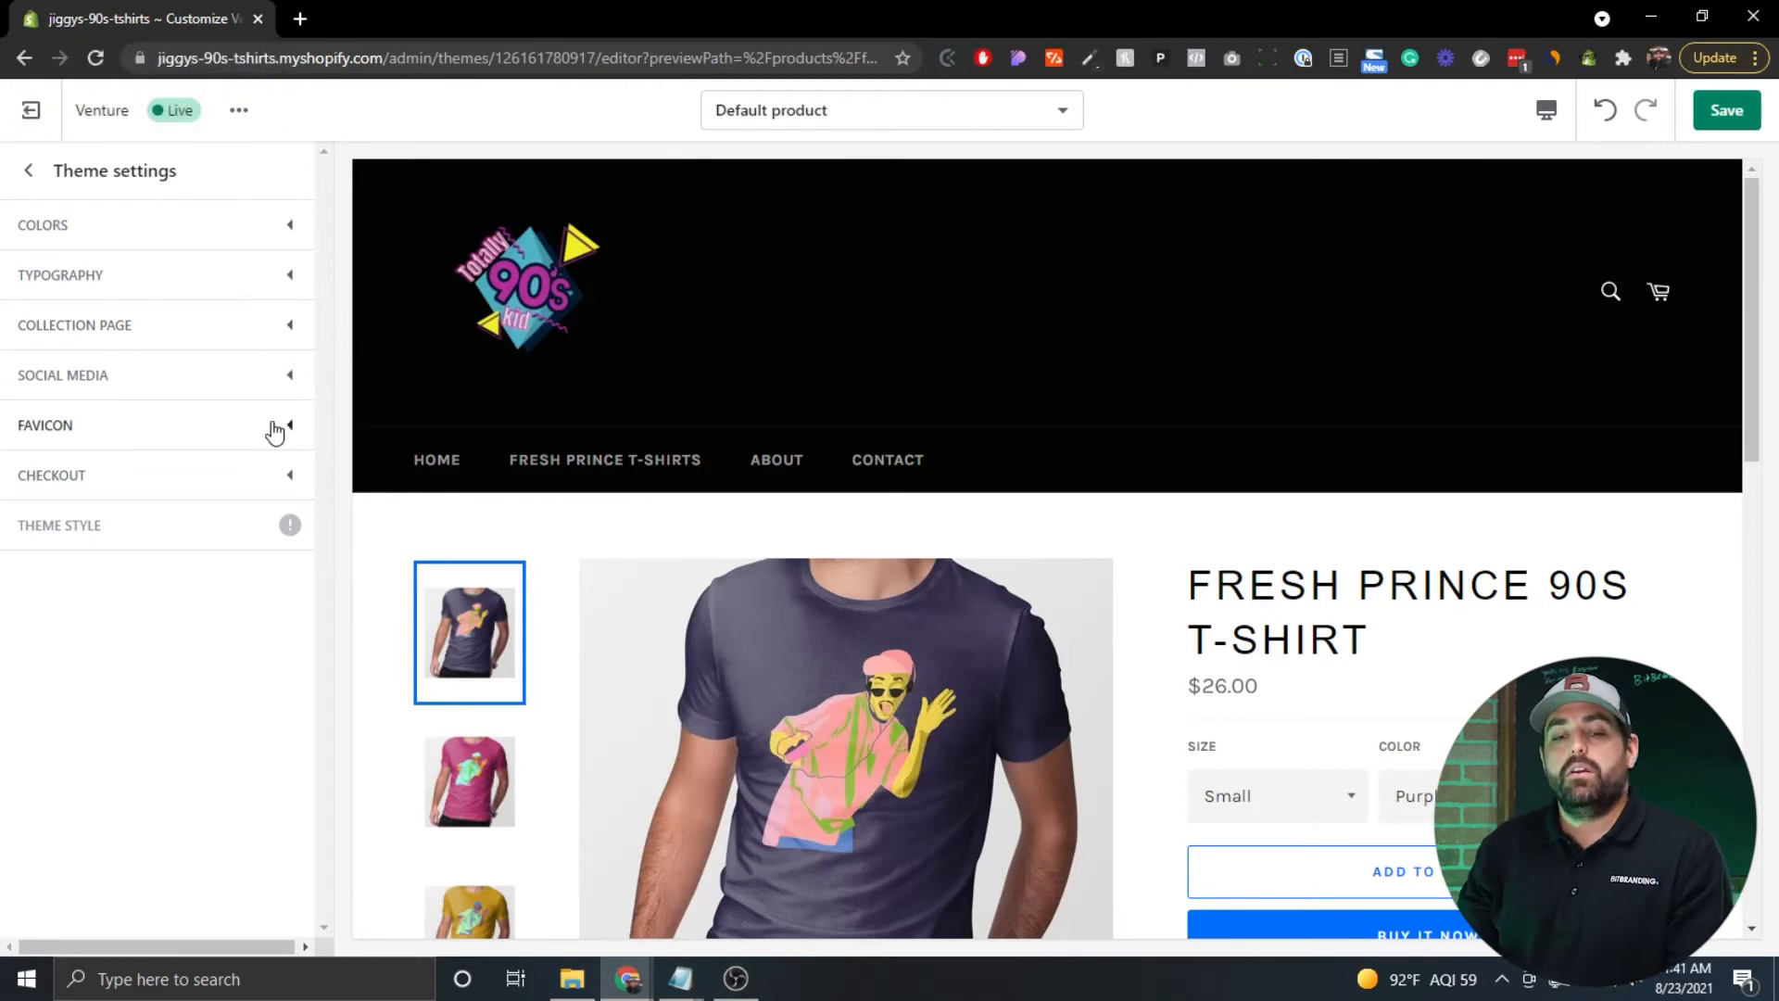
# Expand the checkout styling, then follow the 'visit the admin' link to the admin Checkout settings.
pyautogui.click(286, 475)
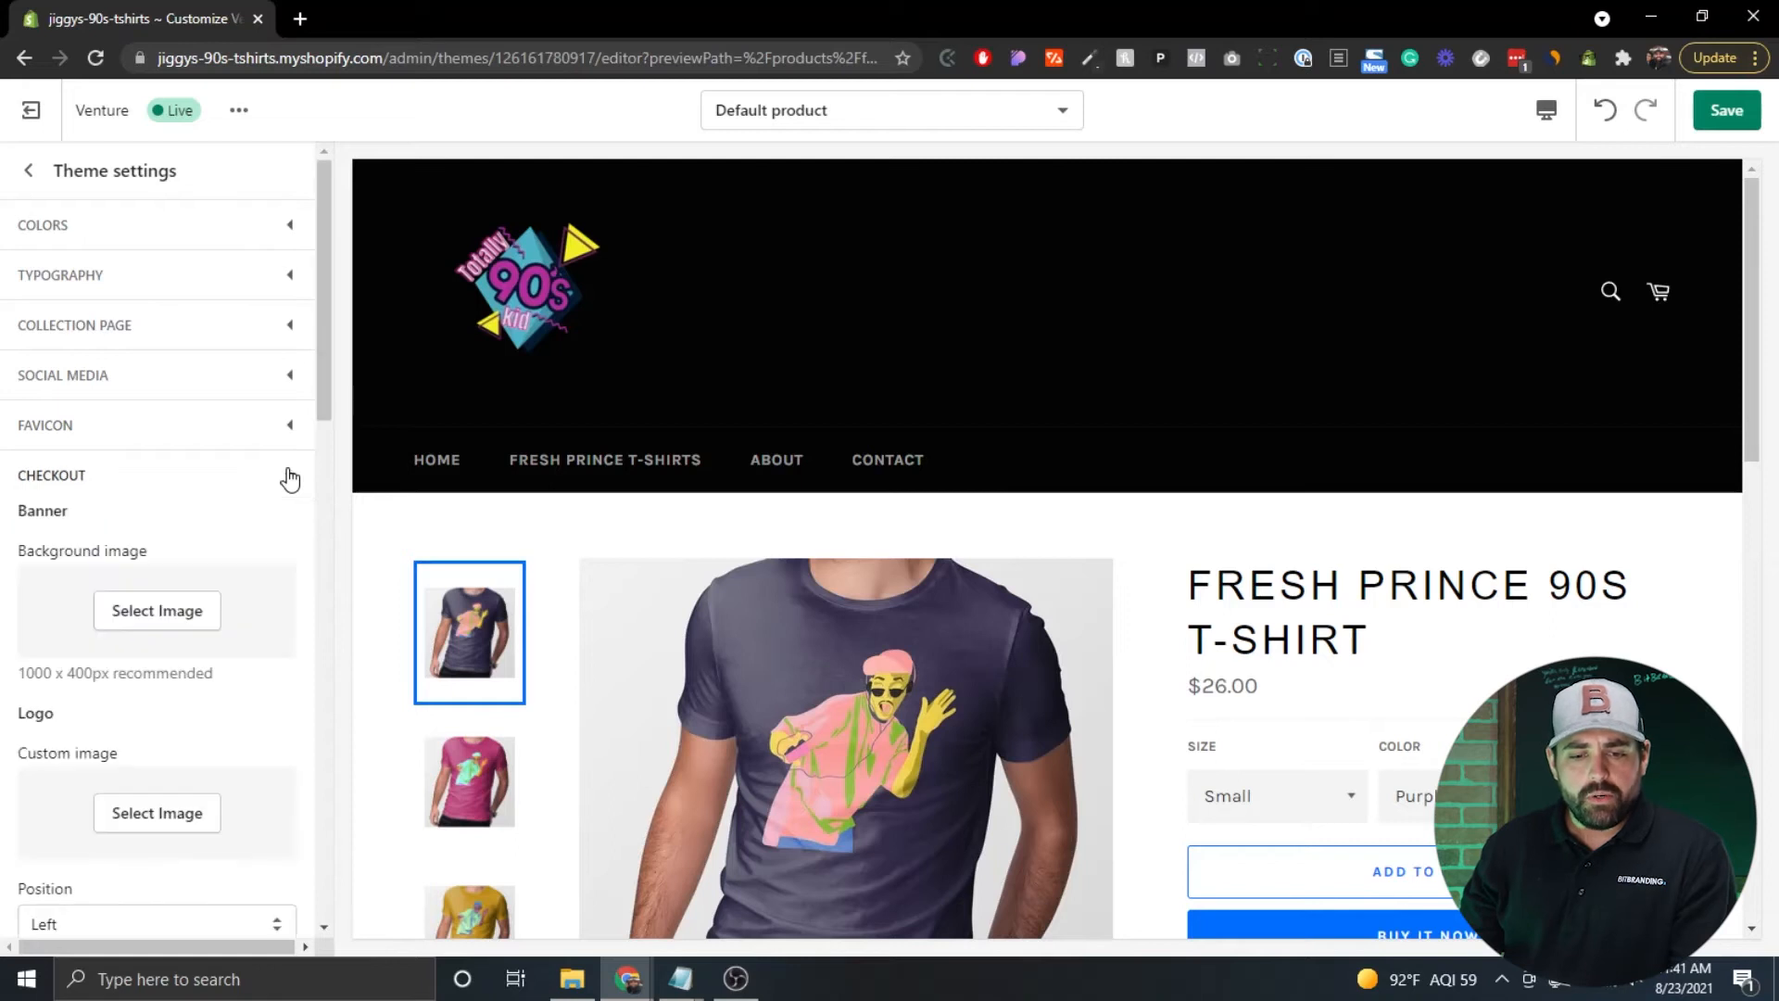
pyautogui.scroll(-3, 153, 394)
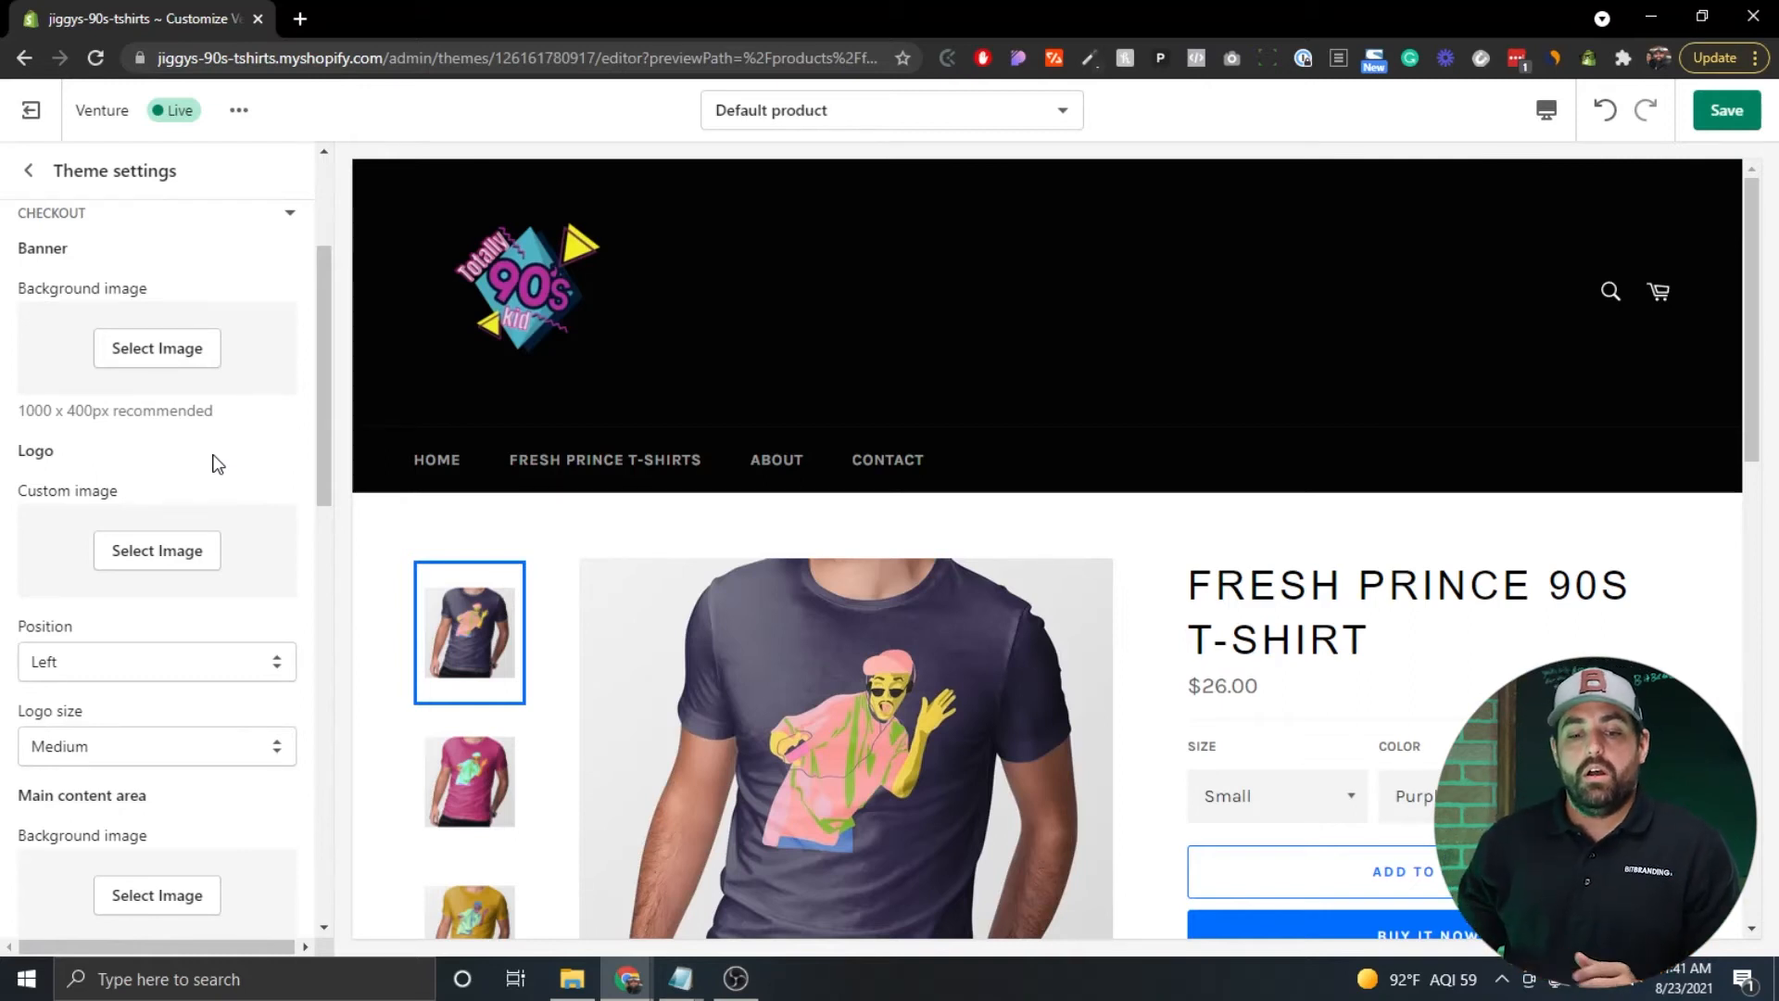
pyautogui.scroll(-1, 215, 463)
pyautogui.scroll(-2, 148, 620)
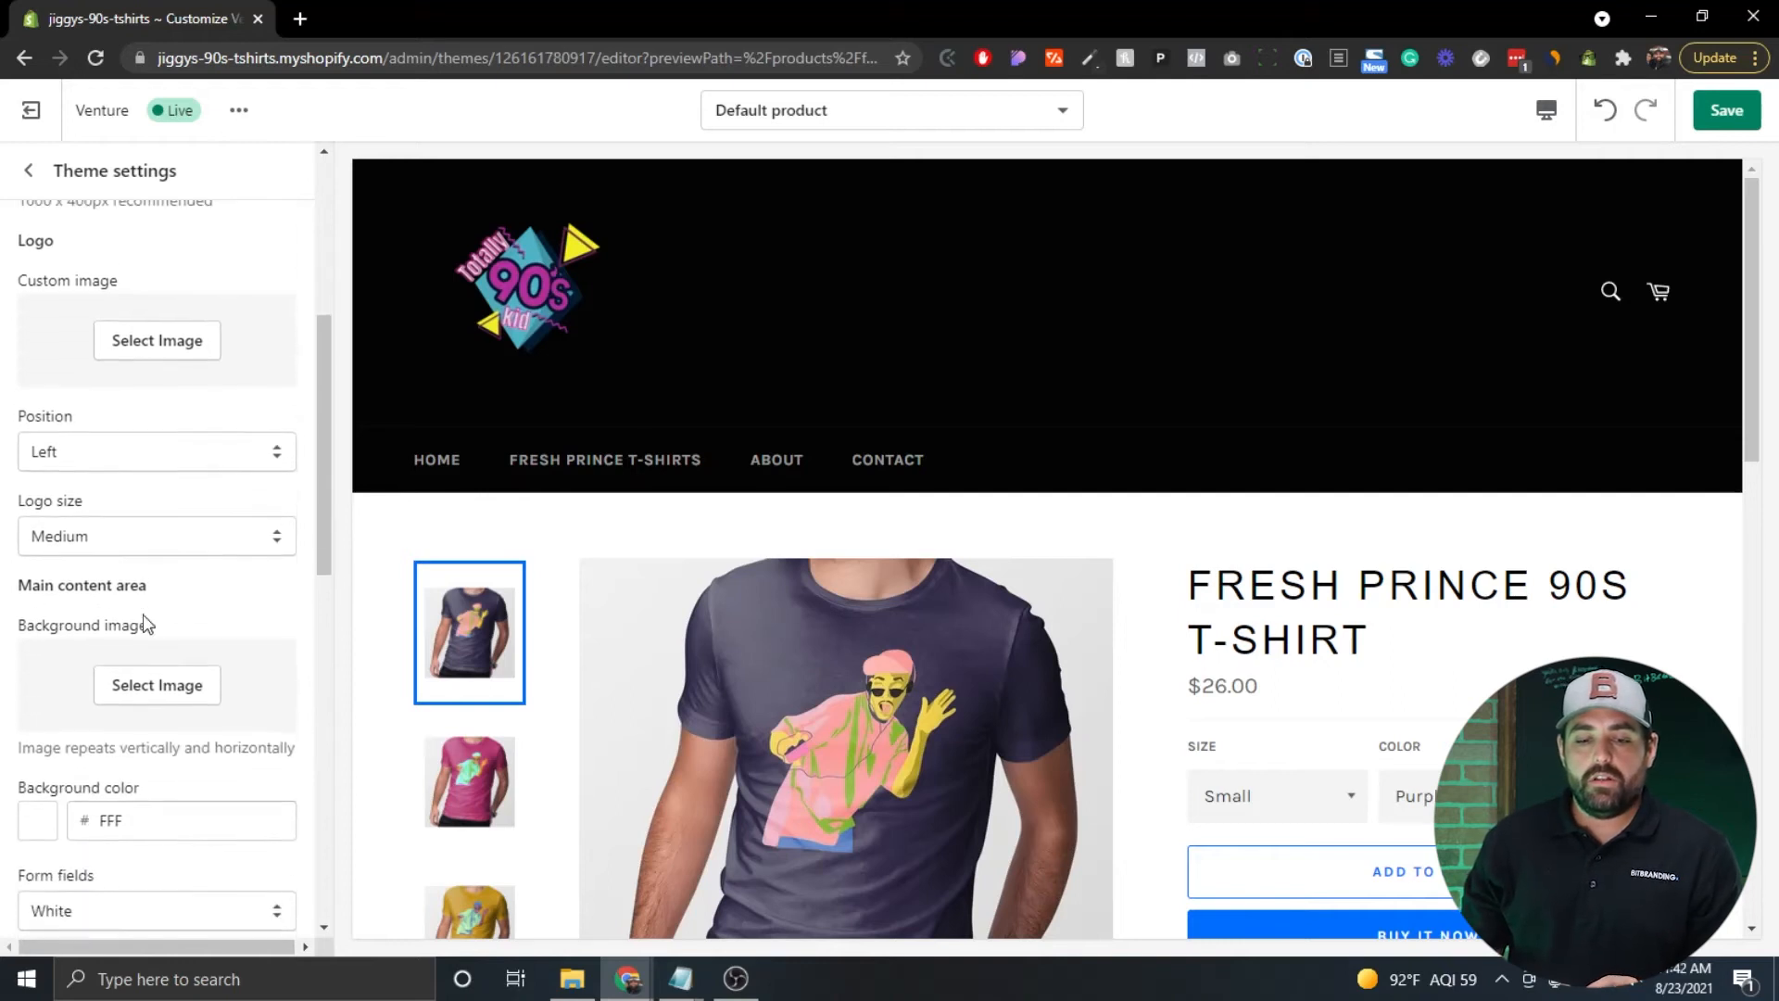
pyautogui.scroll(-5, 145, 621)
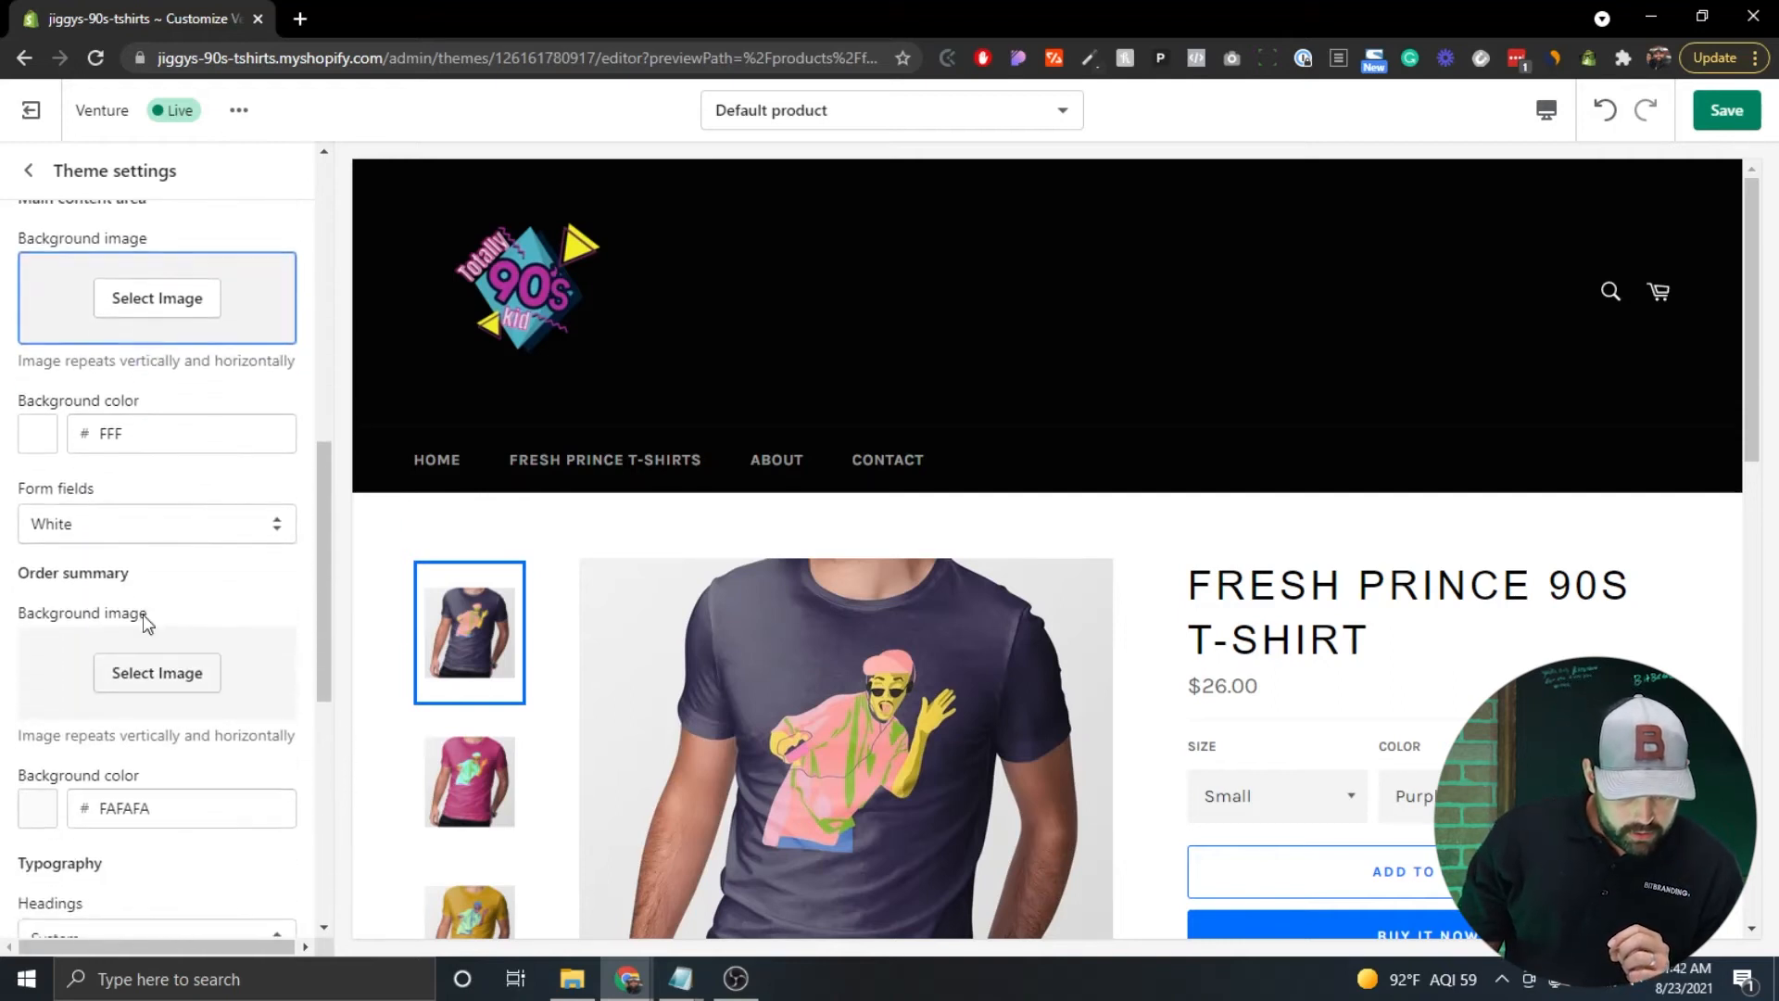
pyautogui.scroll(-5, 146, 621)
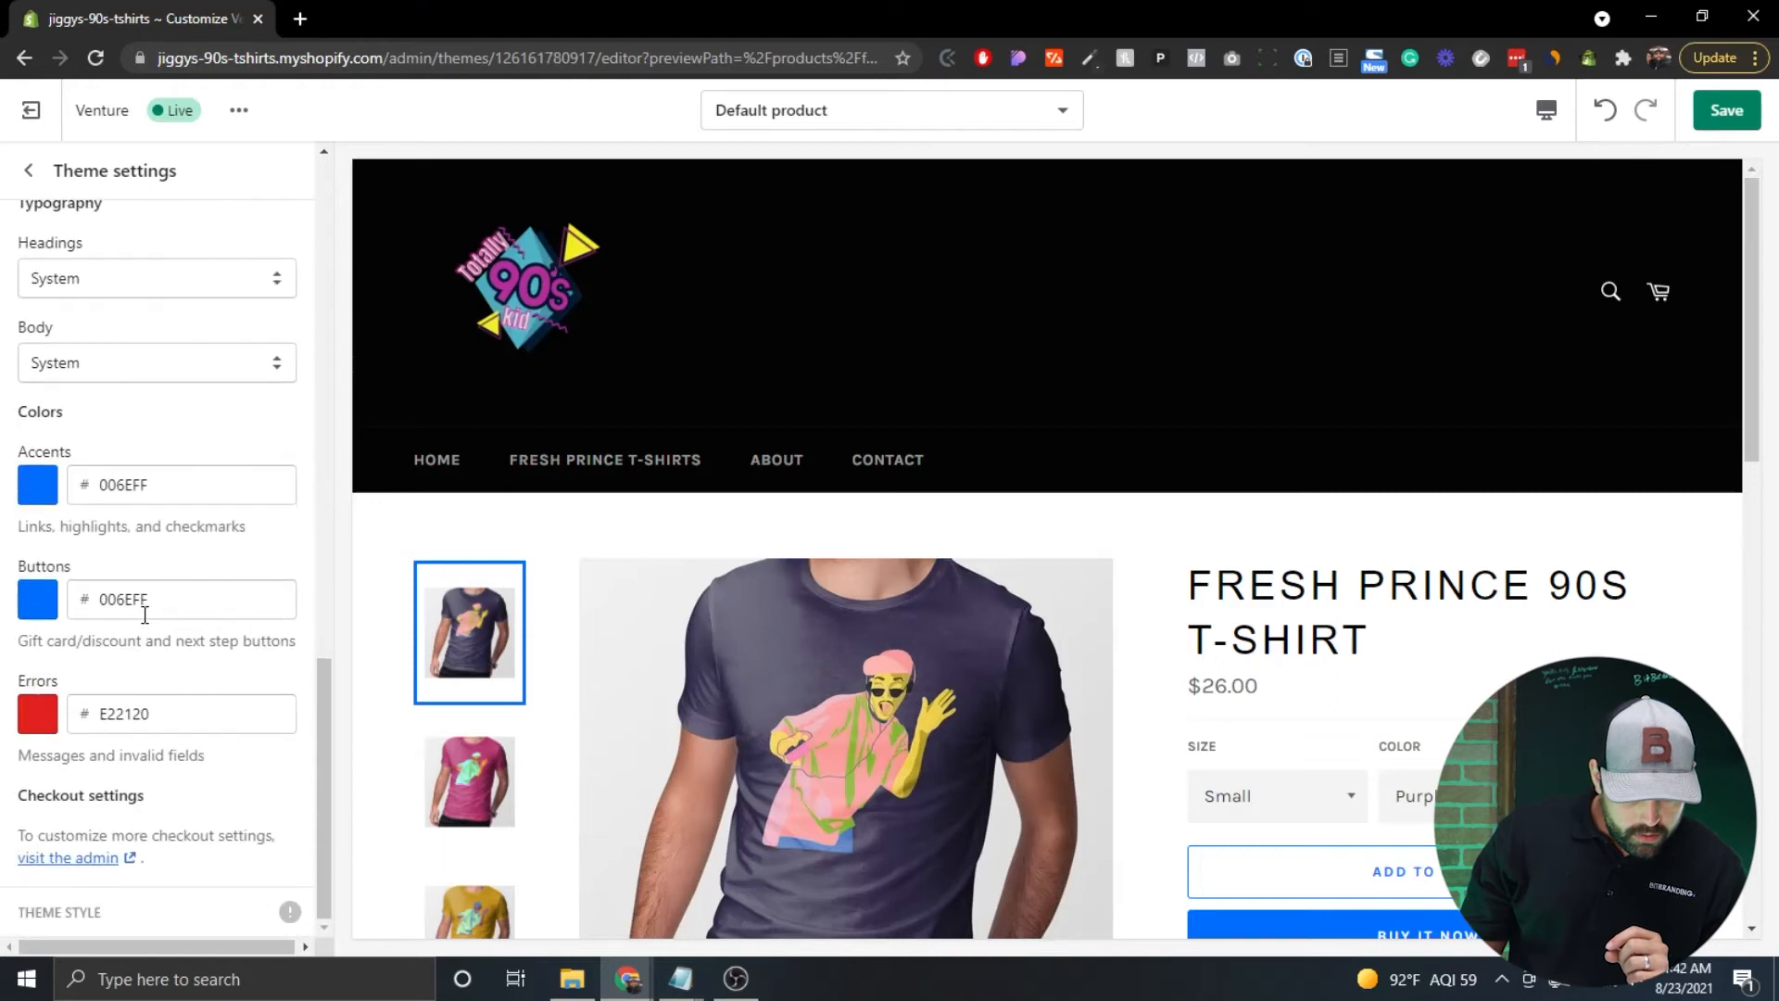
pyautogui.click(88, 858)
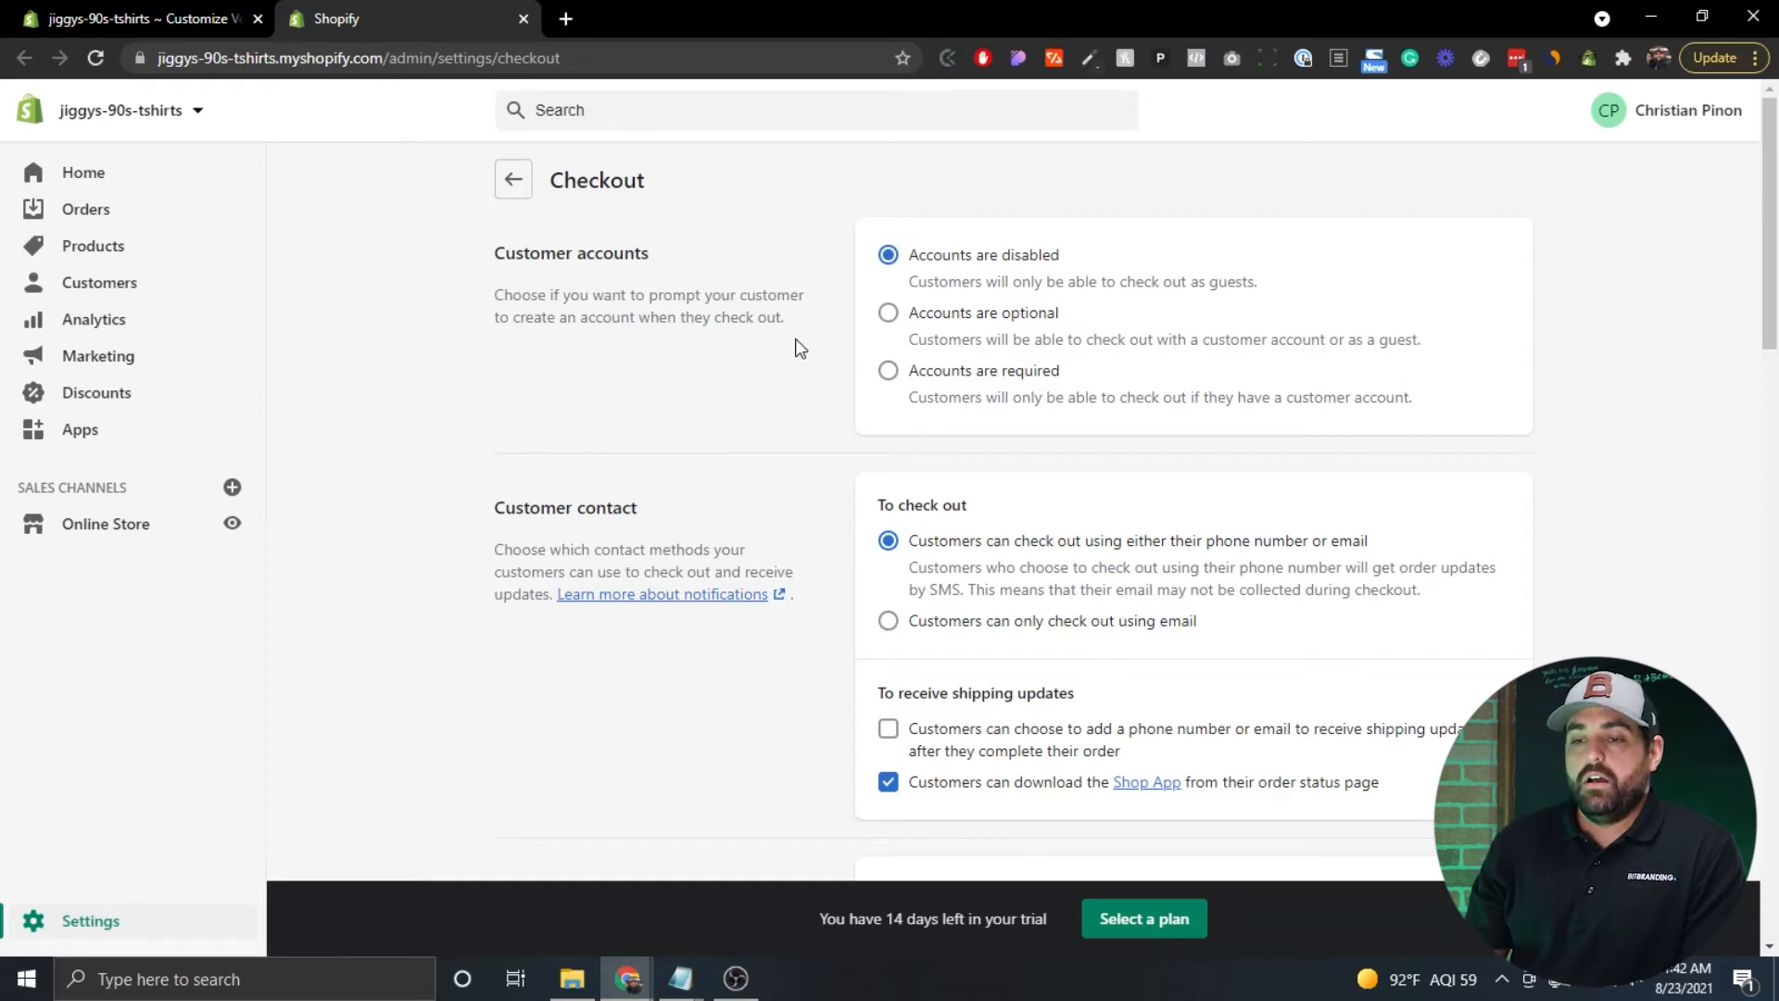
# Set customer accounts at checkout to 'Accounts are optional'.
pyautogui.moveTo(505, 256); pyautogui.dragTo(612, 262)
pyautogui.click(673, 275)
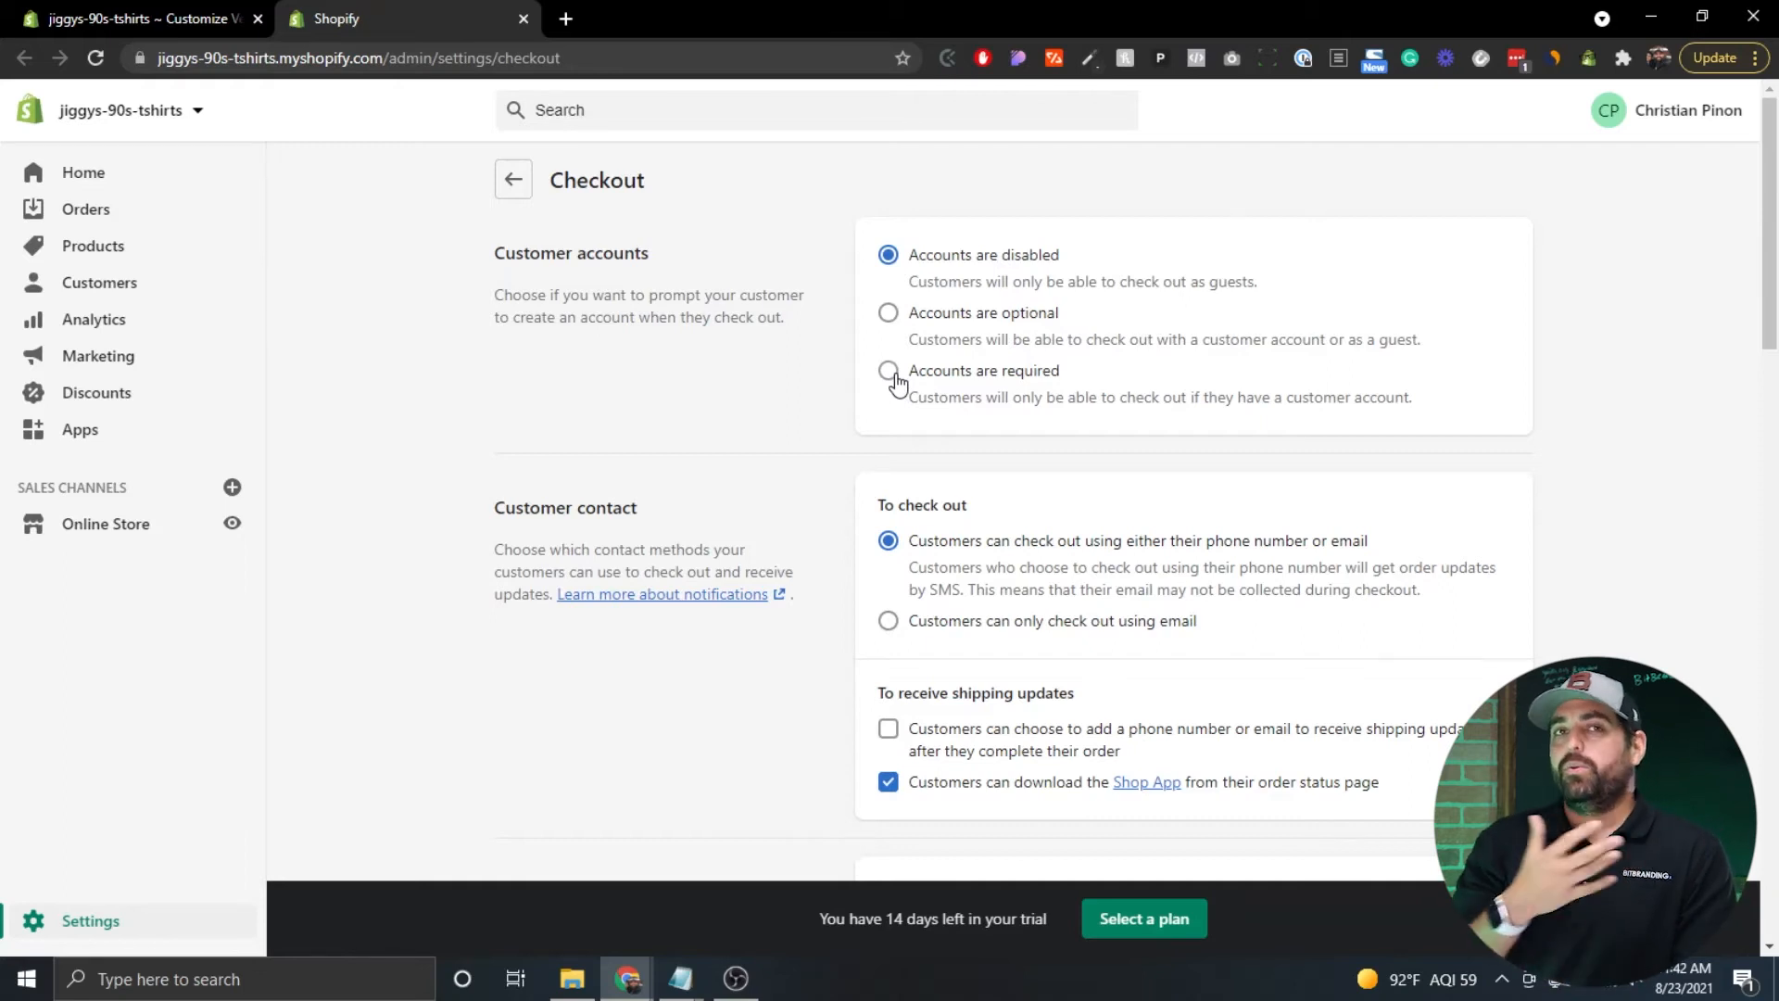
pyautogui.click(887, 314)
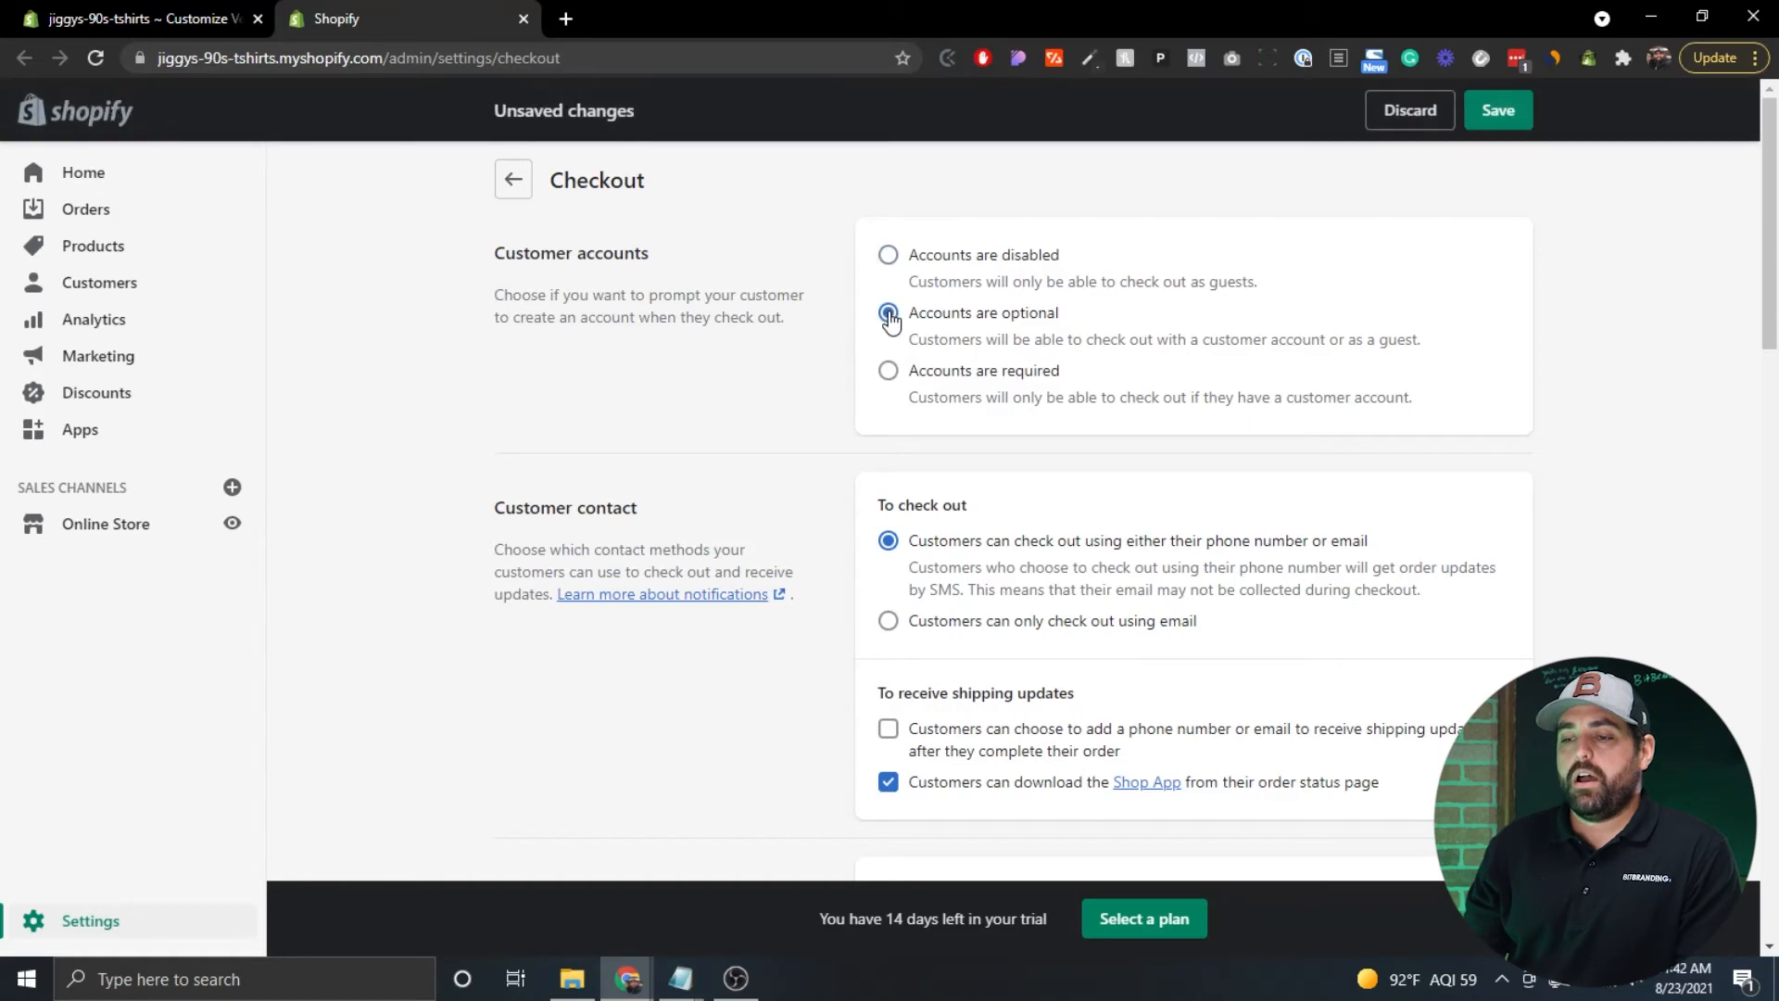
# Preselect the email marketing sign-up option and save the checkout settings.
pyautogui.scroll(-3, 779, 357)
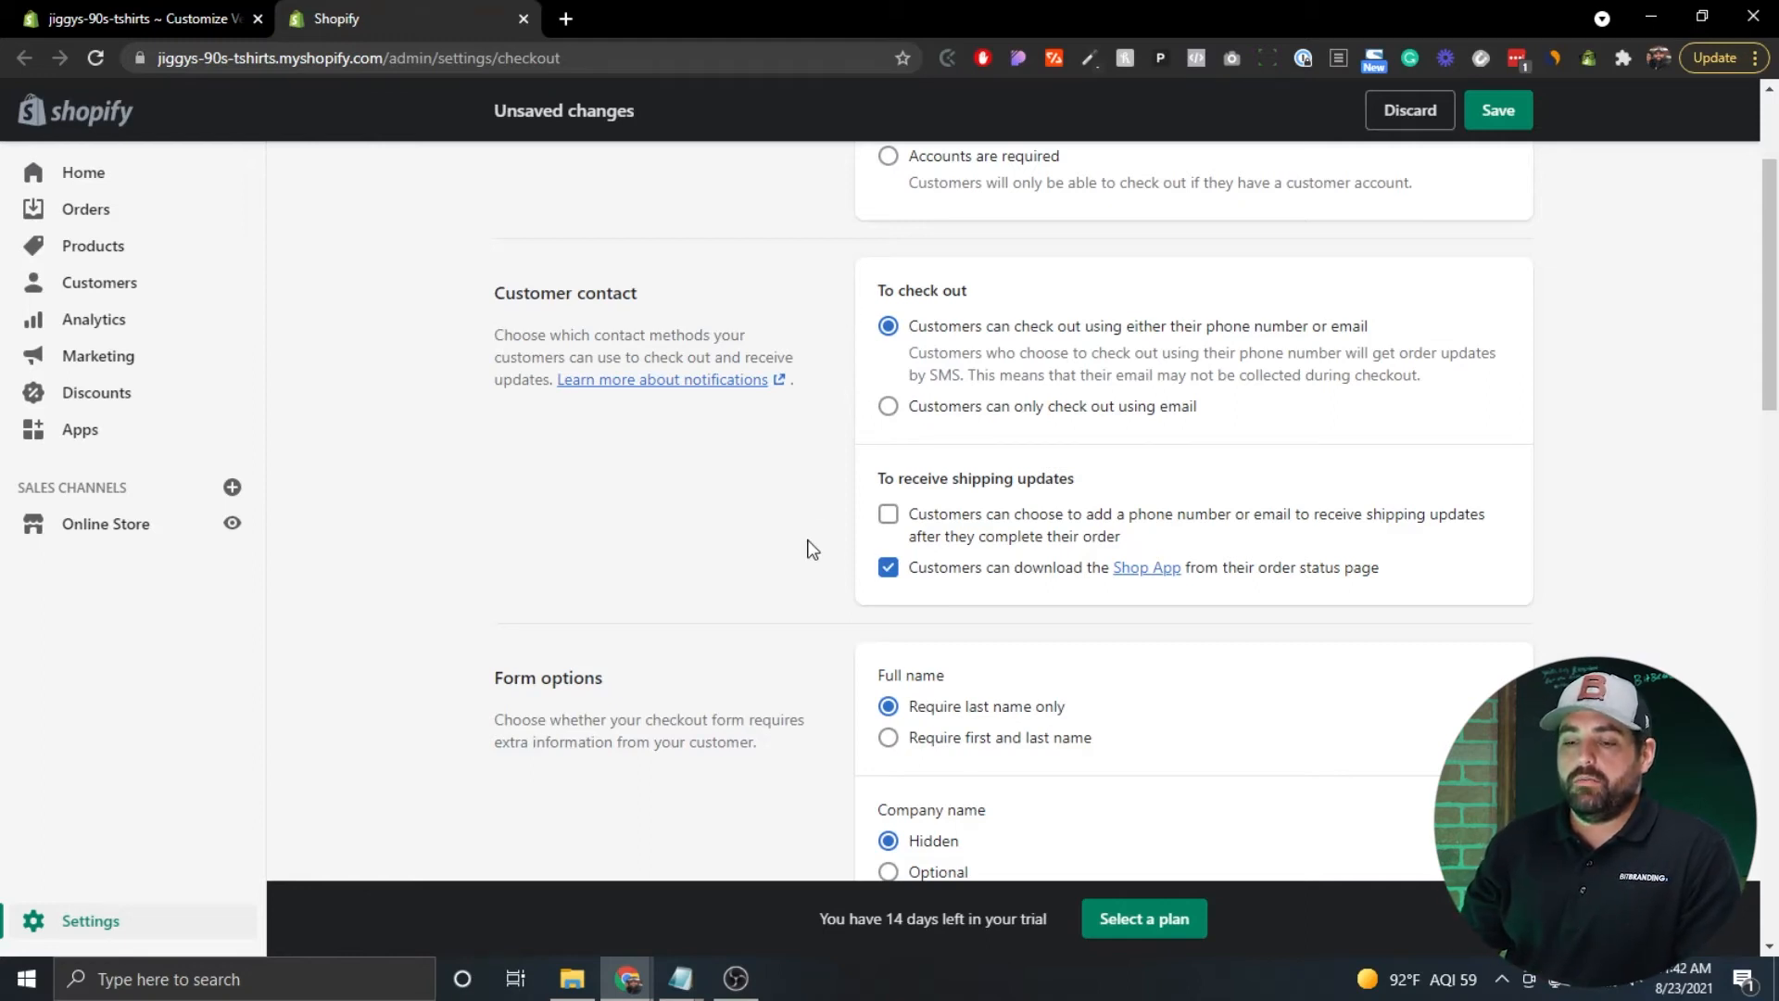
pyautogui.scroll(-1, 812, 554)
pyautogui.scroll(-5, 812, 554)
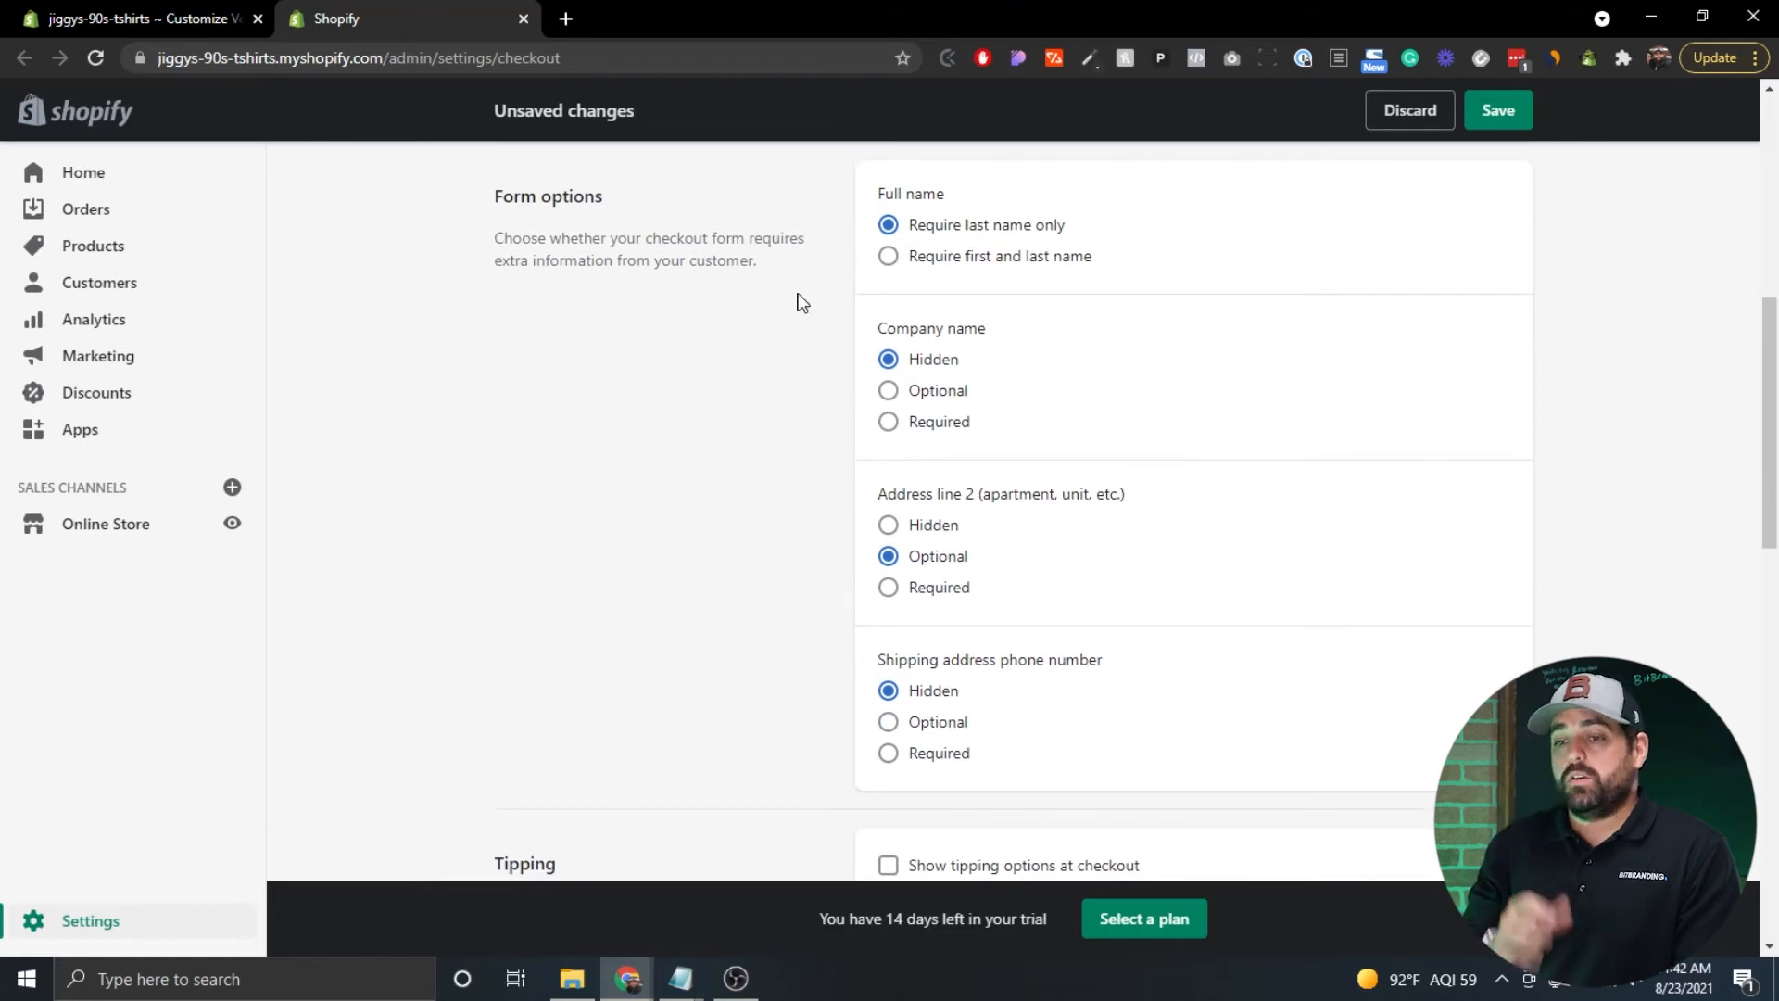
pyautogui.scroll(-6, 803, 302)
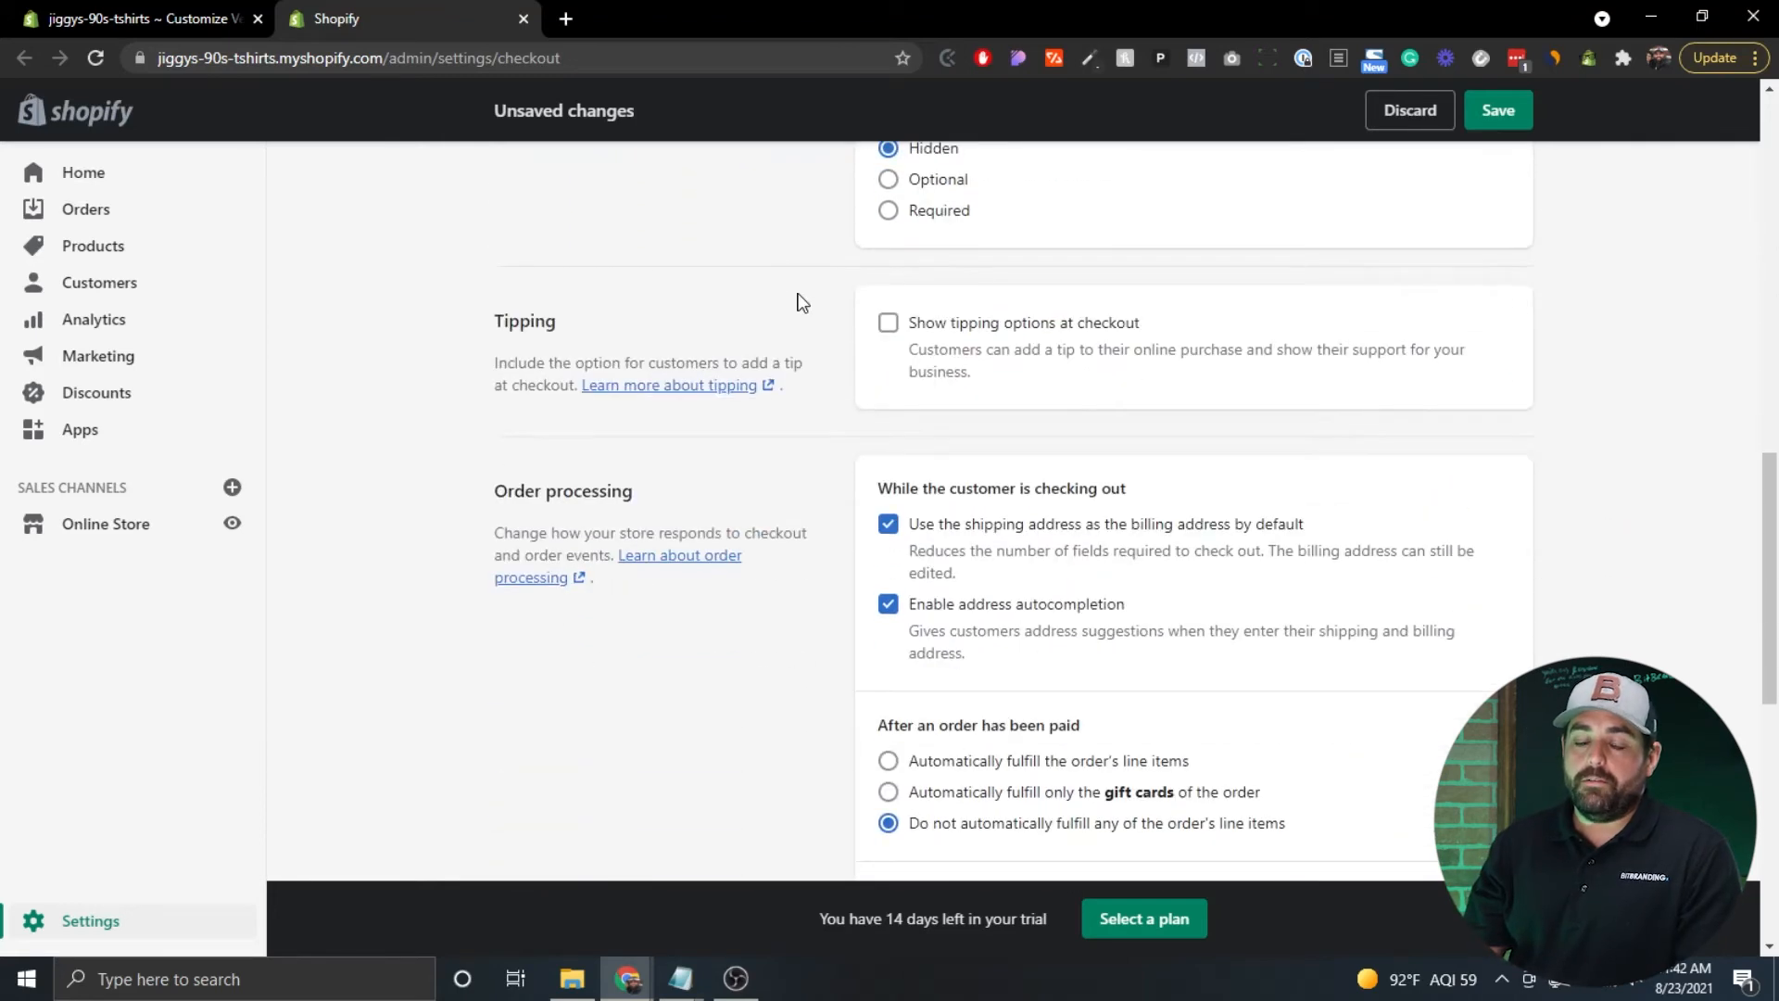
pyautogui.scroll(-3, 803, 302)
pyautogui.scroll(-6, 803, 302)
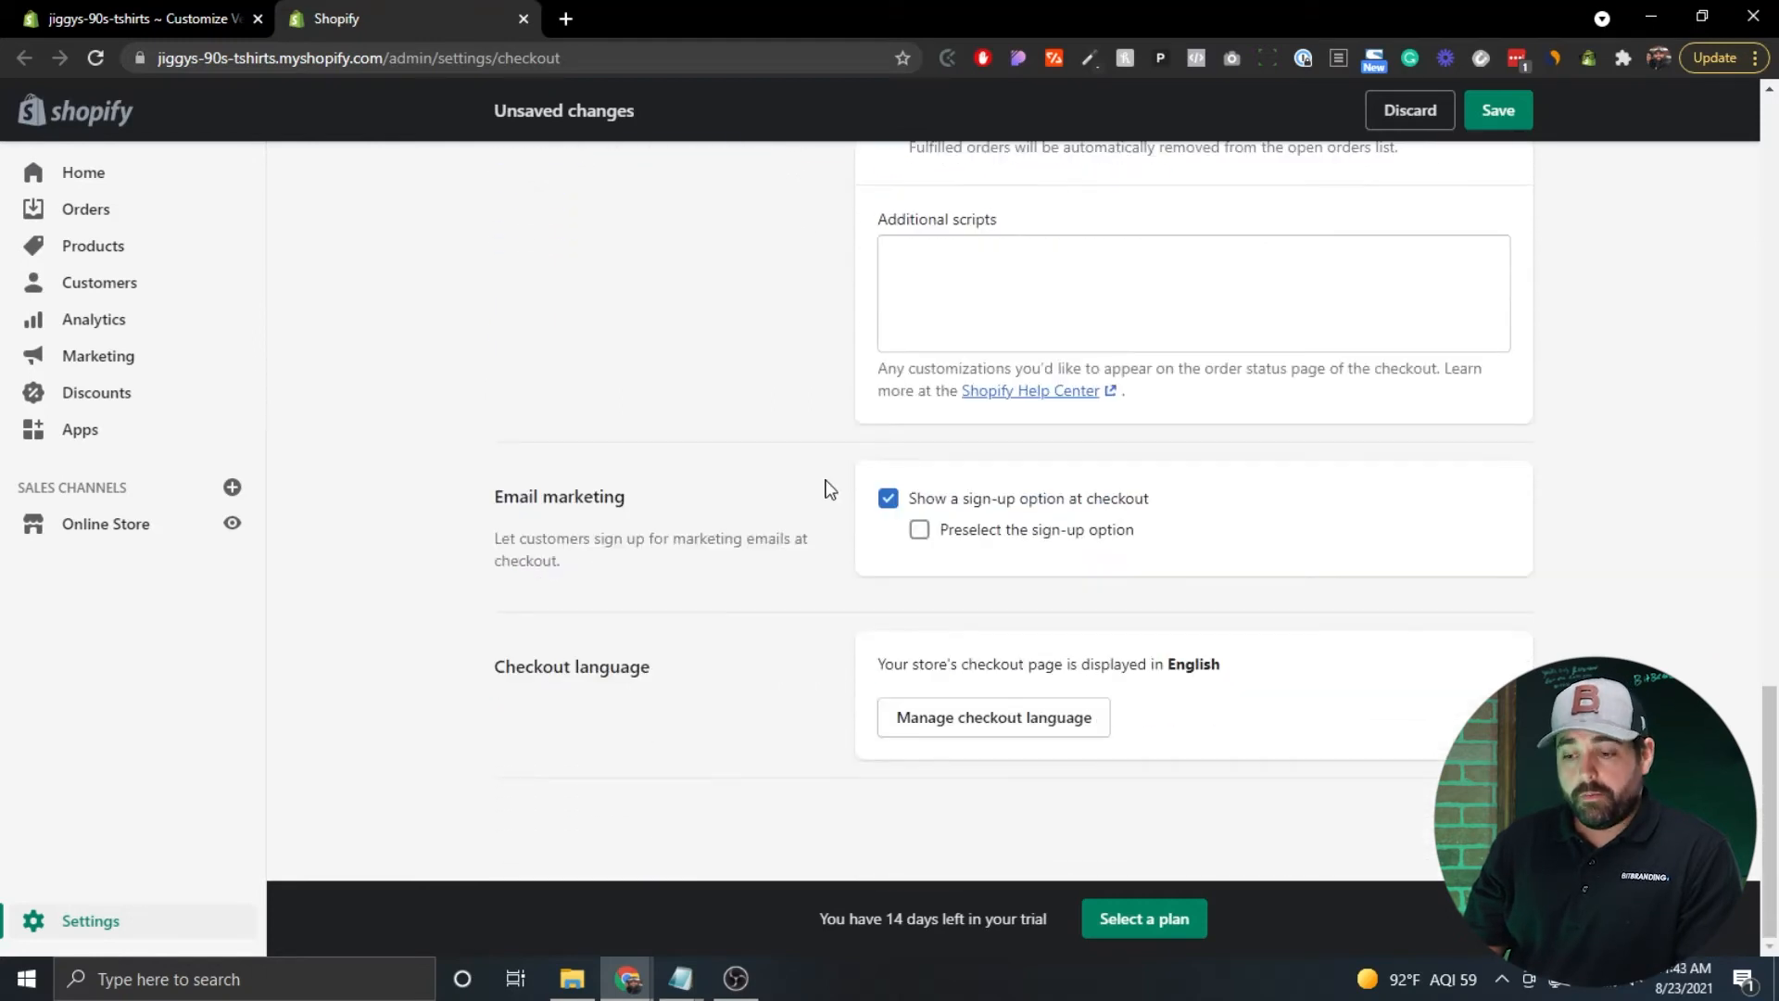
pyautogui.click(920, 537)
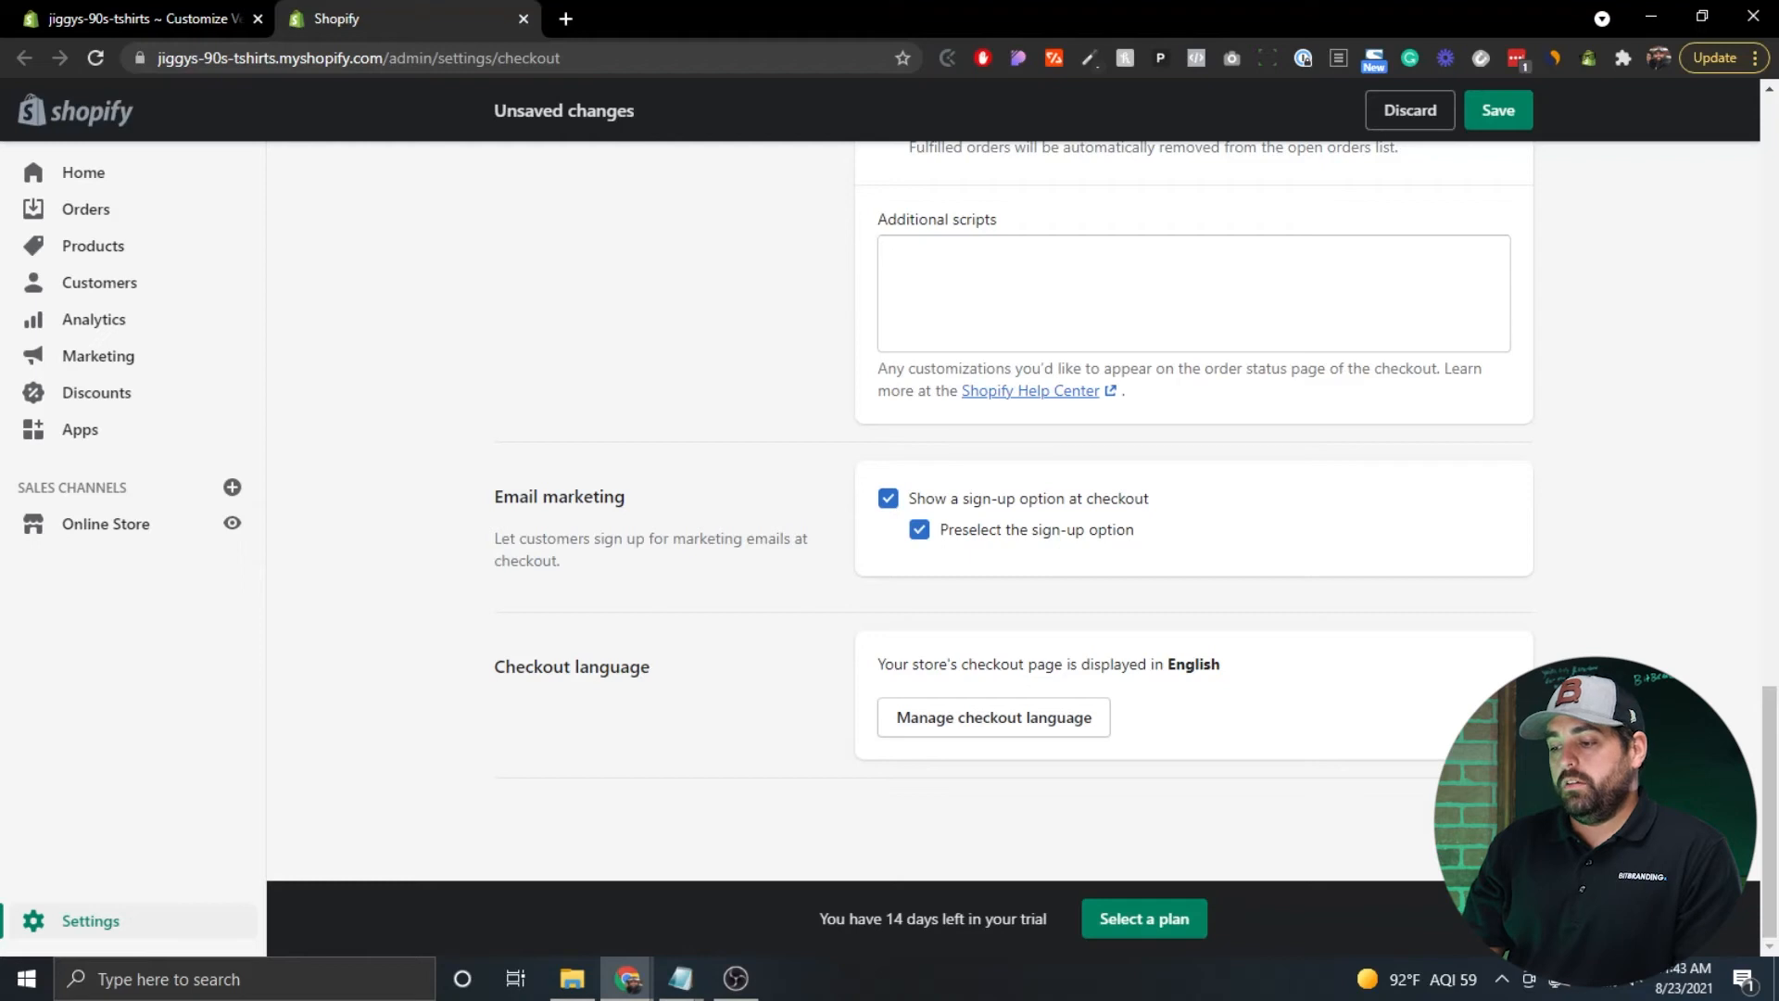
pyautogui.hotkey('ctrl', 's')
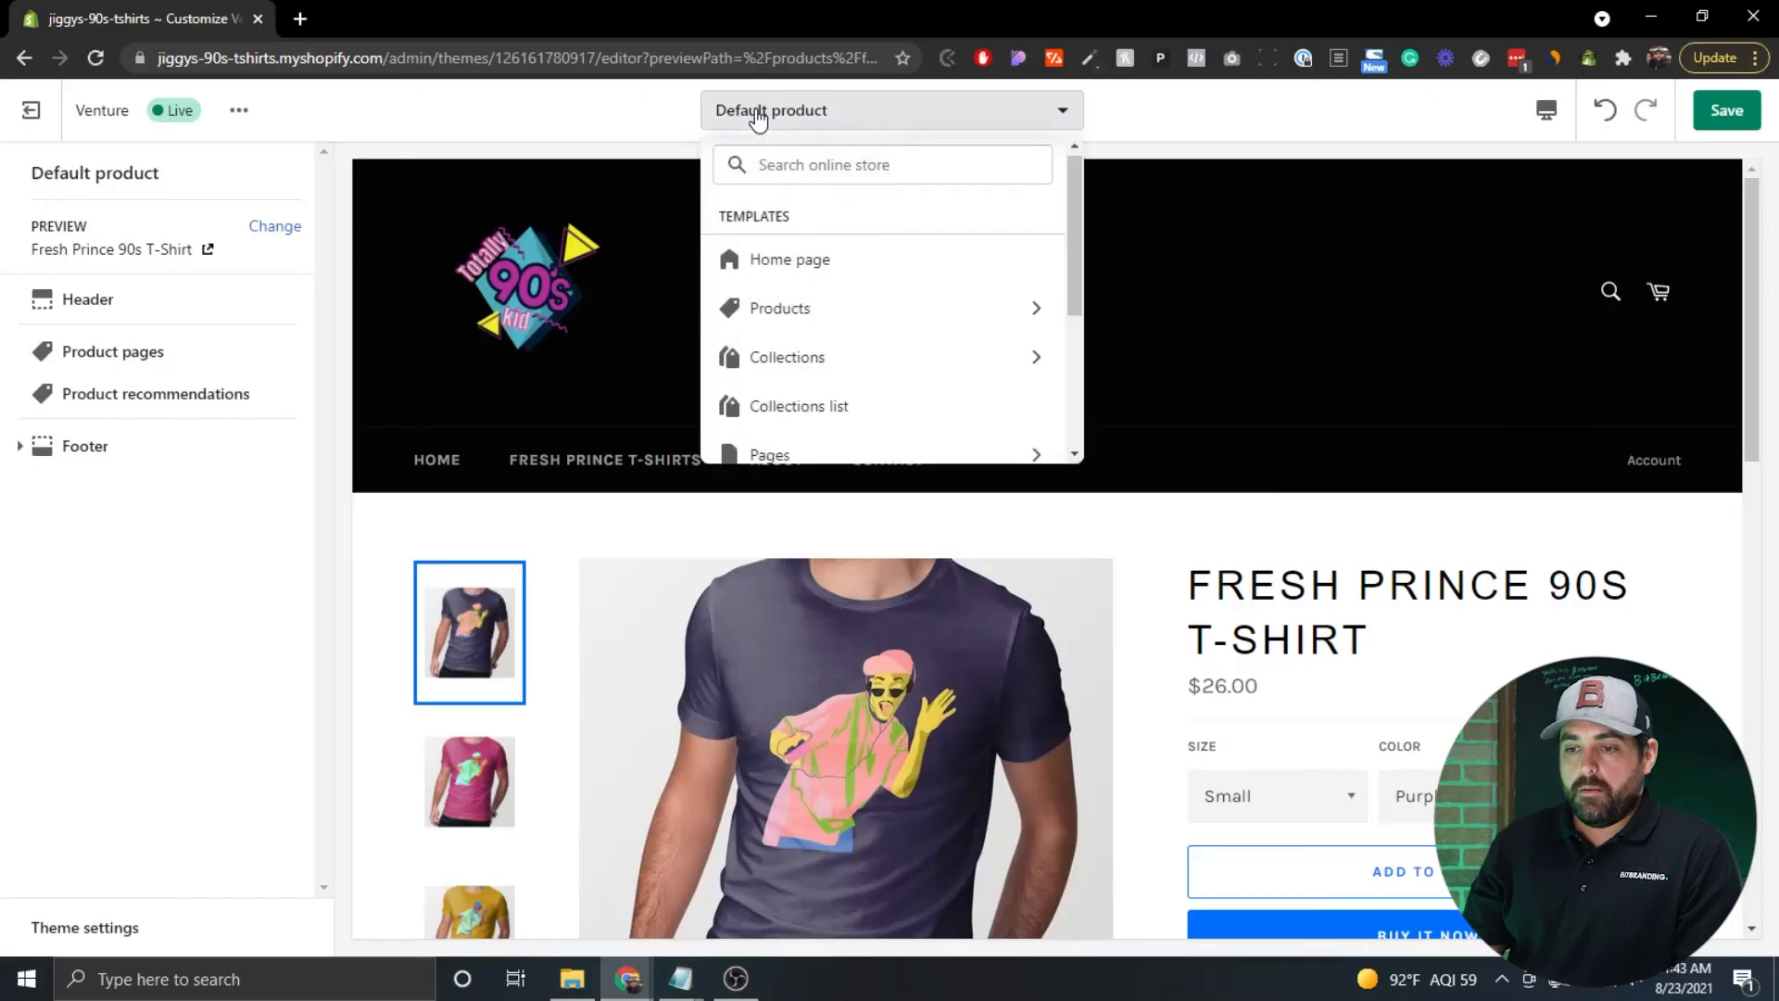
# Switch the theme editor's template from Default product to Home page.
pyautogui.click(816, 265)
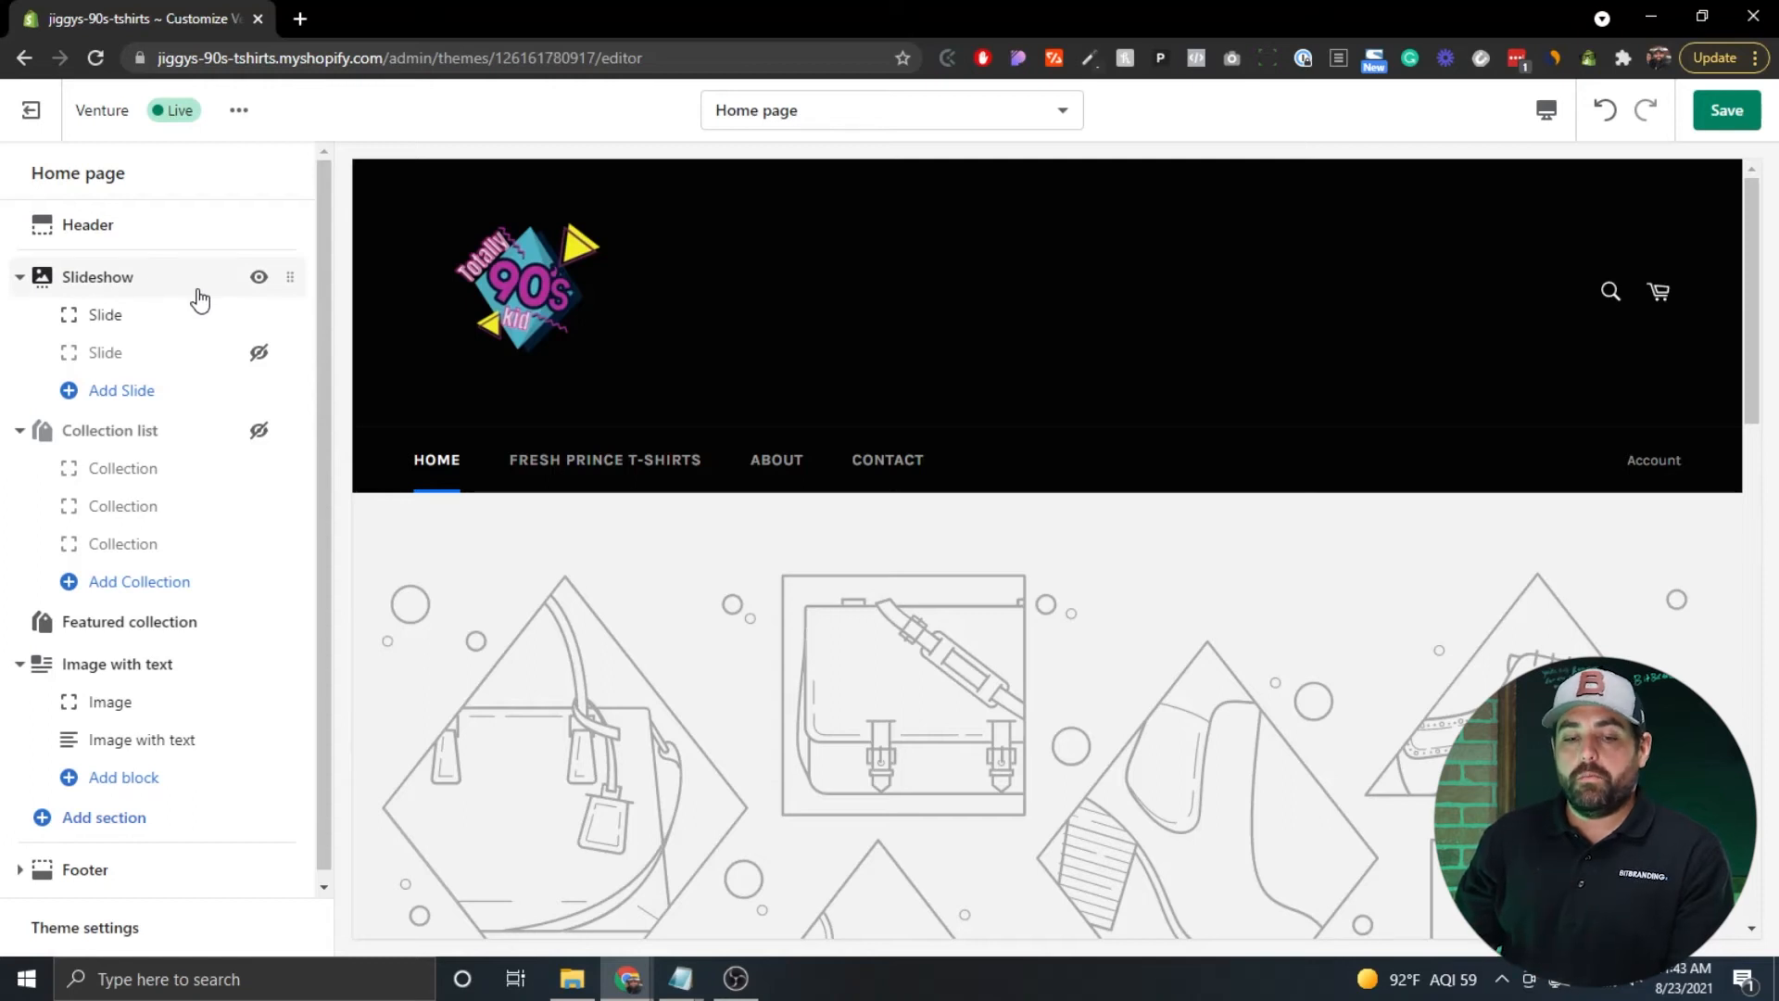
pyautogui.scroll(-1, 131, 664)
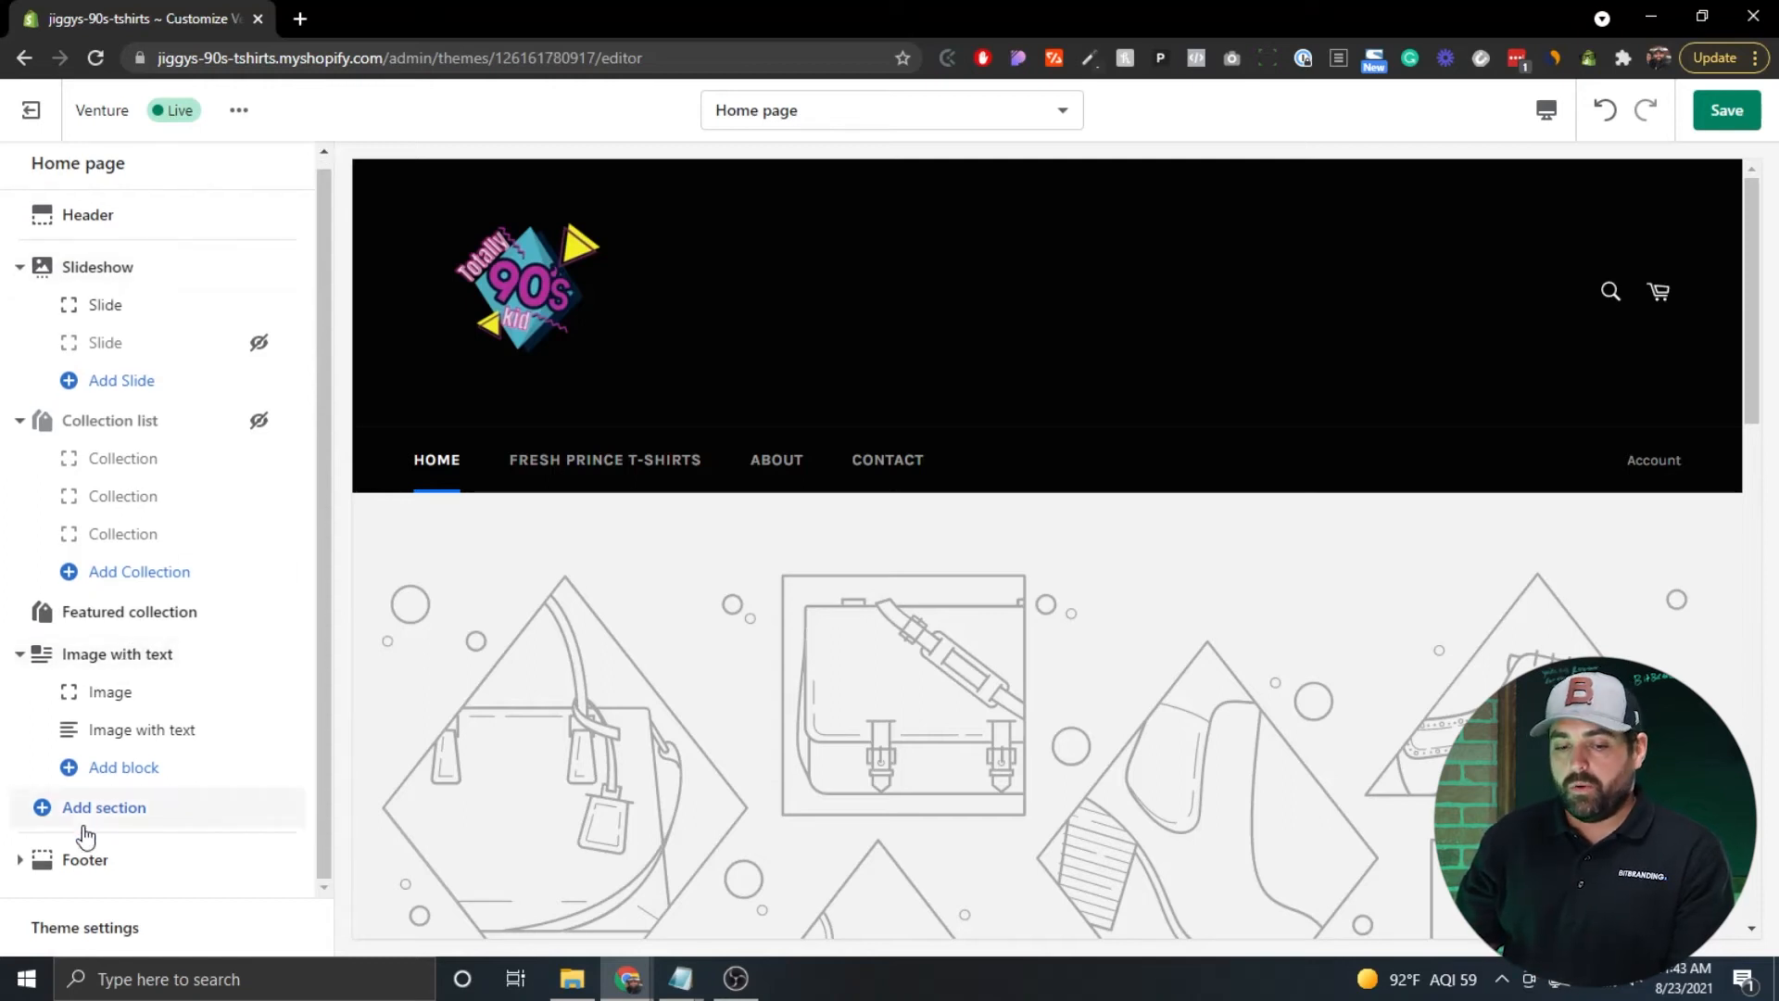
# Insert a Gallery section into the Home page template and save the theme.
pyautogui.click(103, 807)
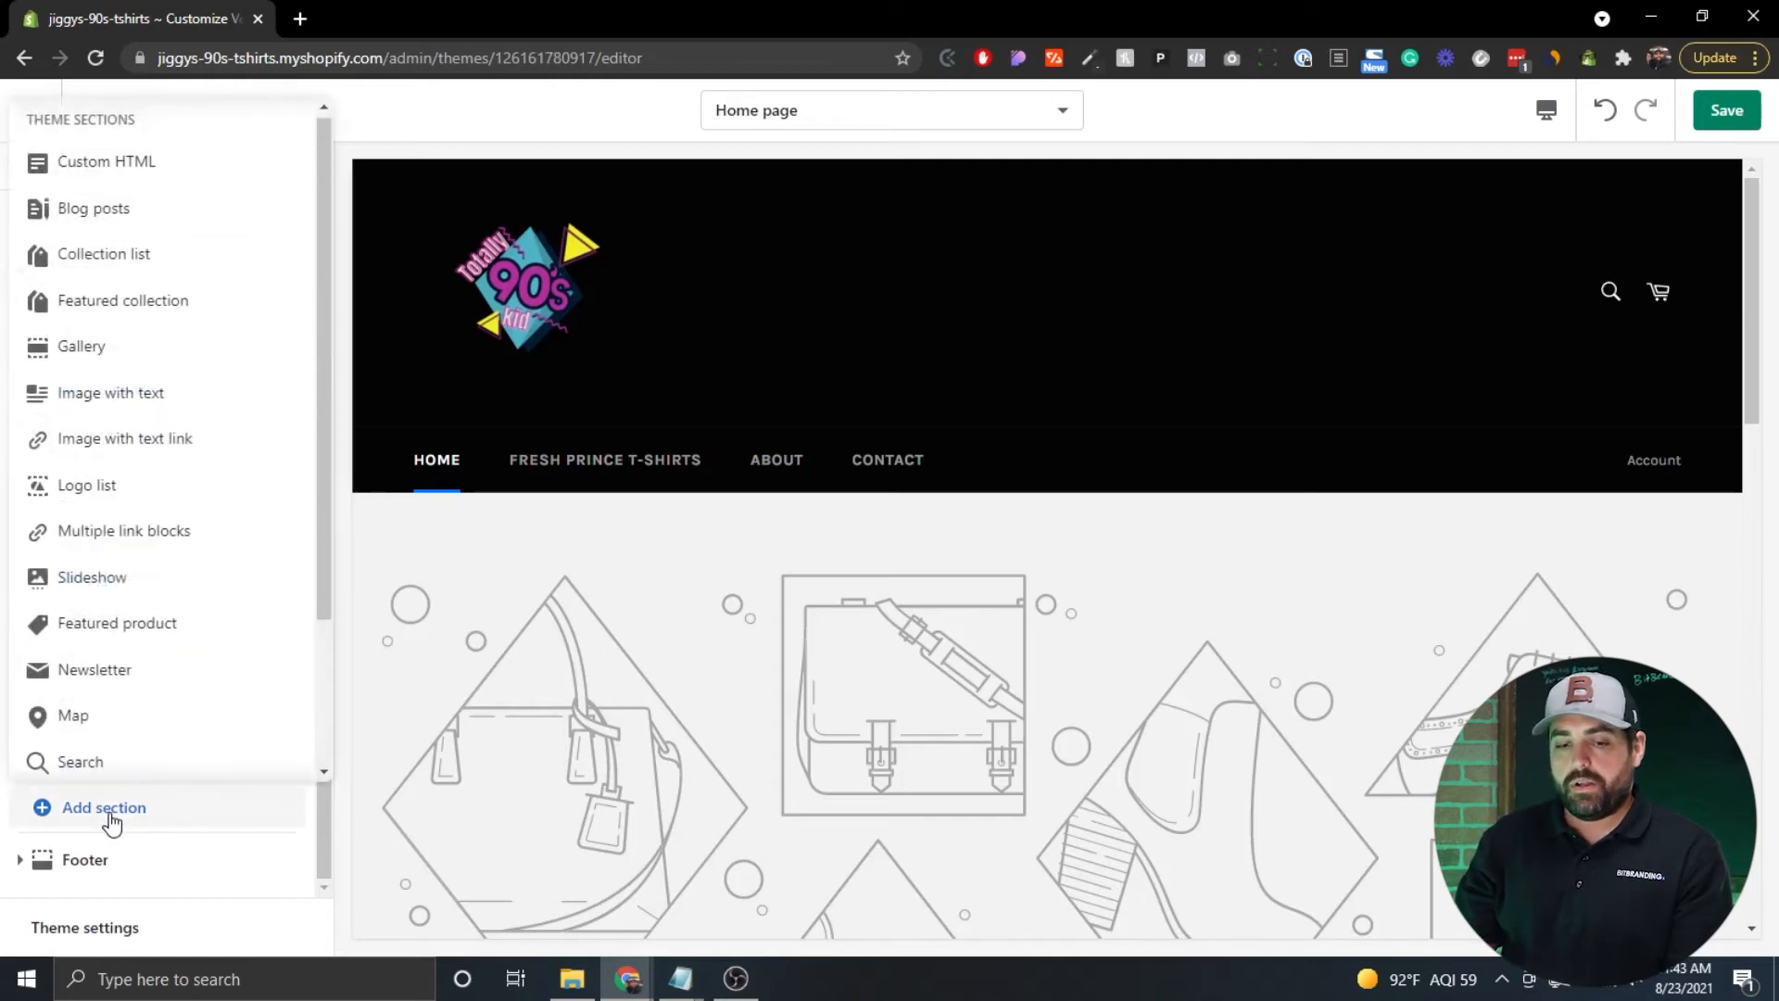
pyautogui.click(98, 363)
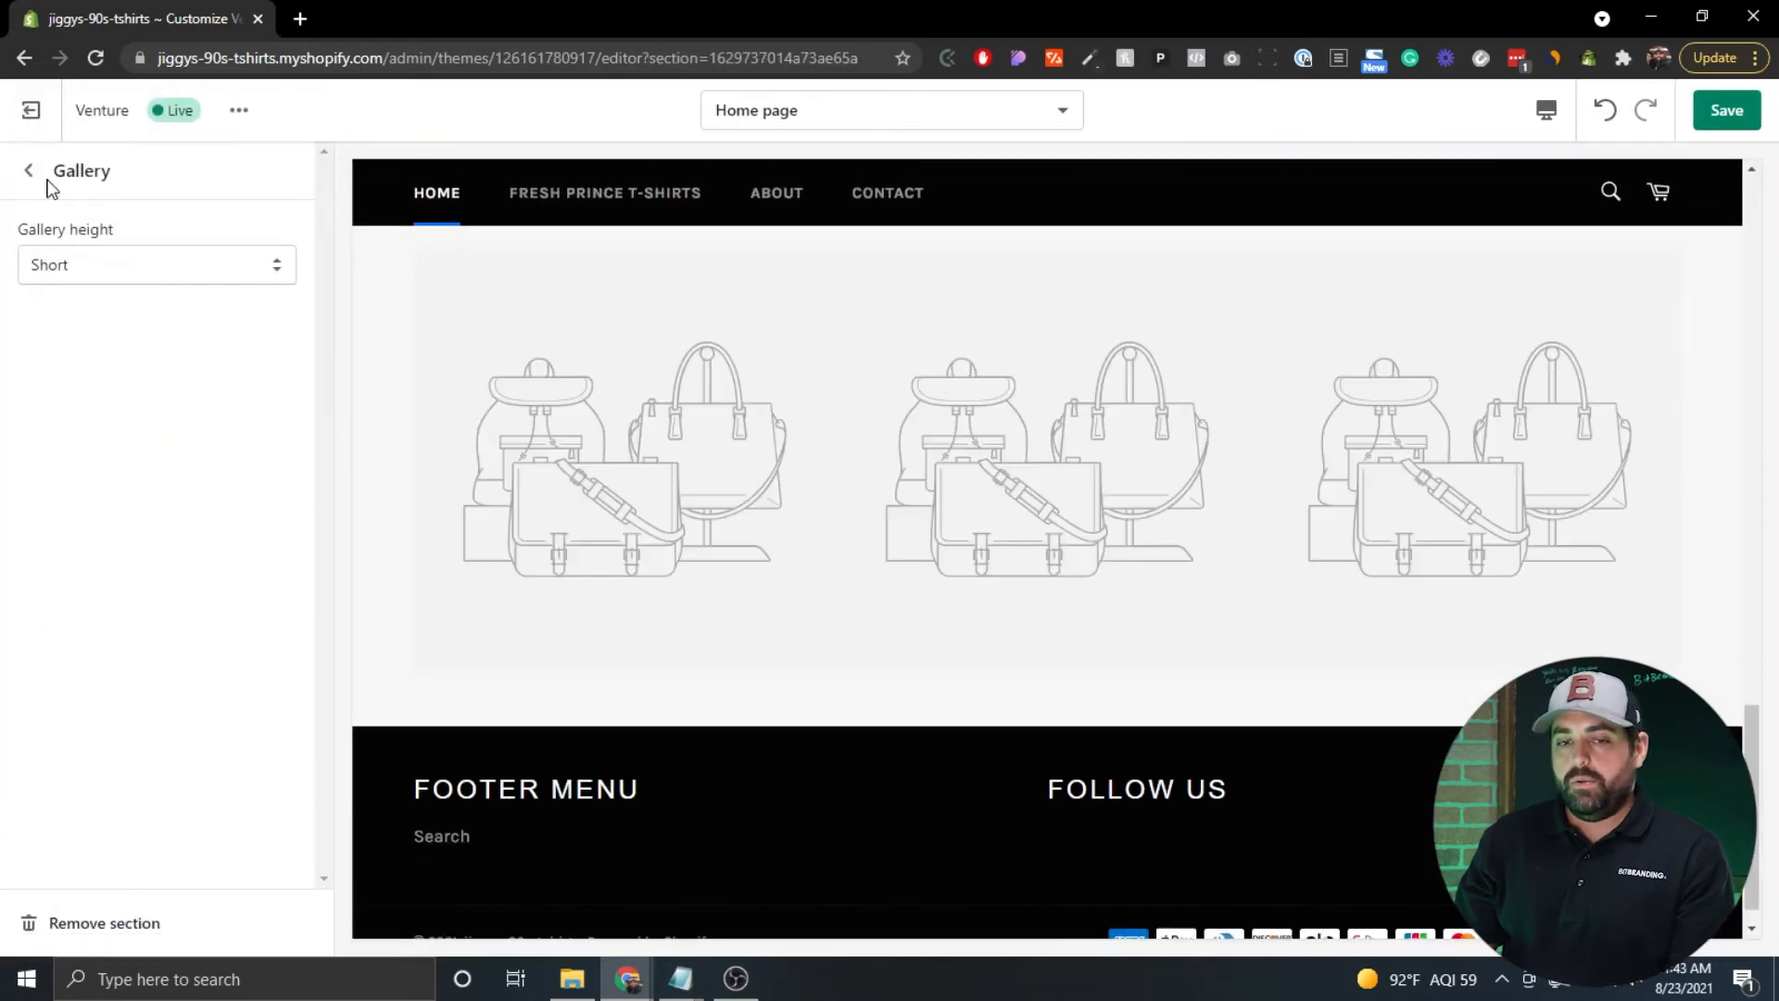
pyautogui.click(29, 171)
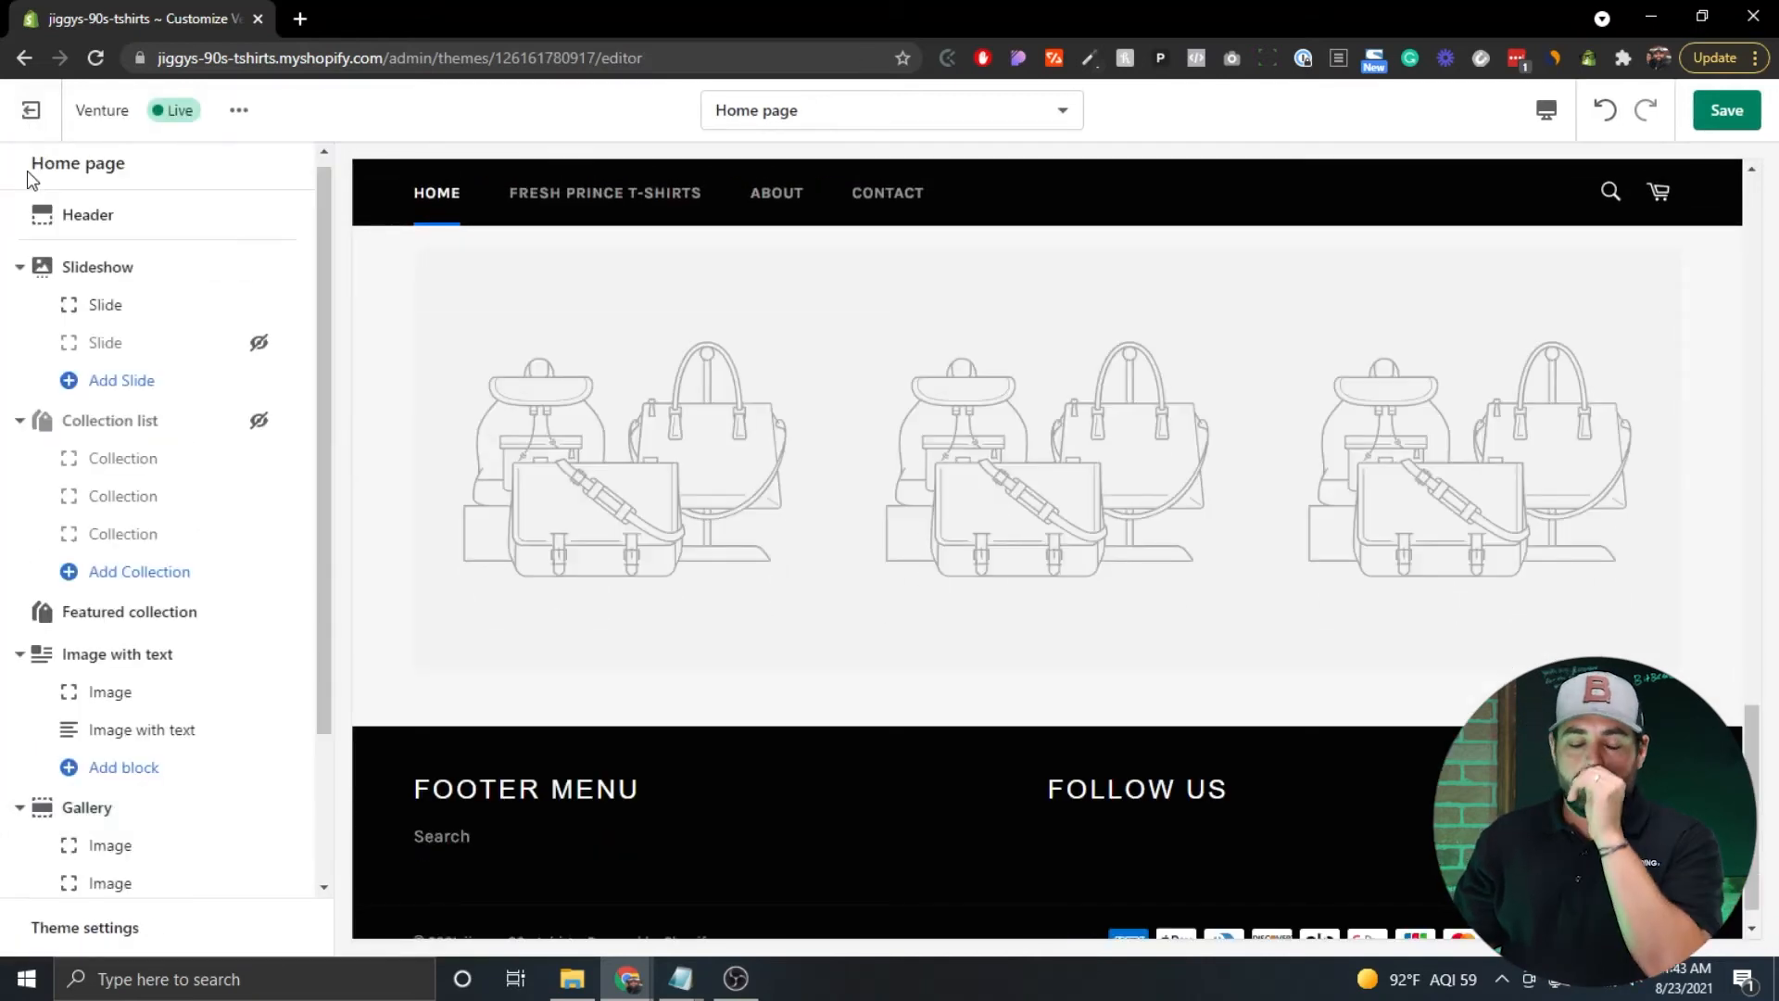
pyautogui.scroll(-2, 125, 306)
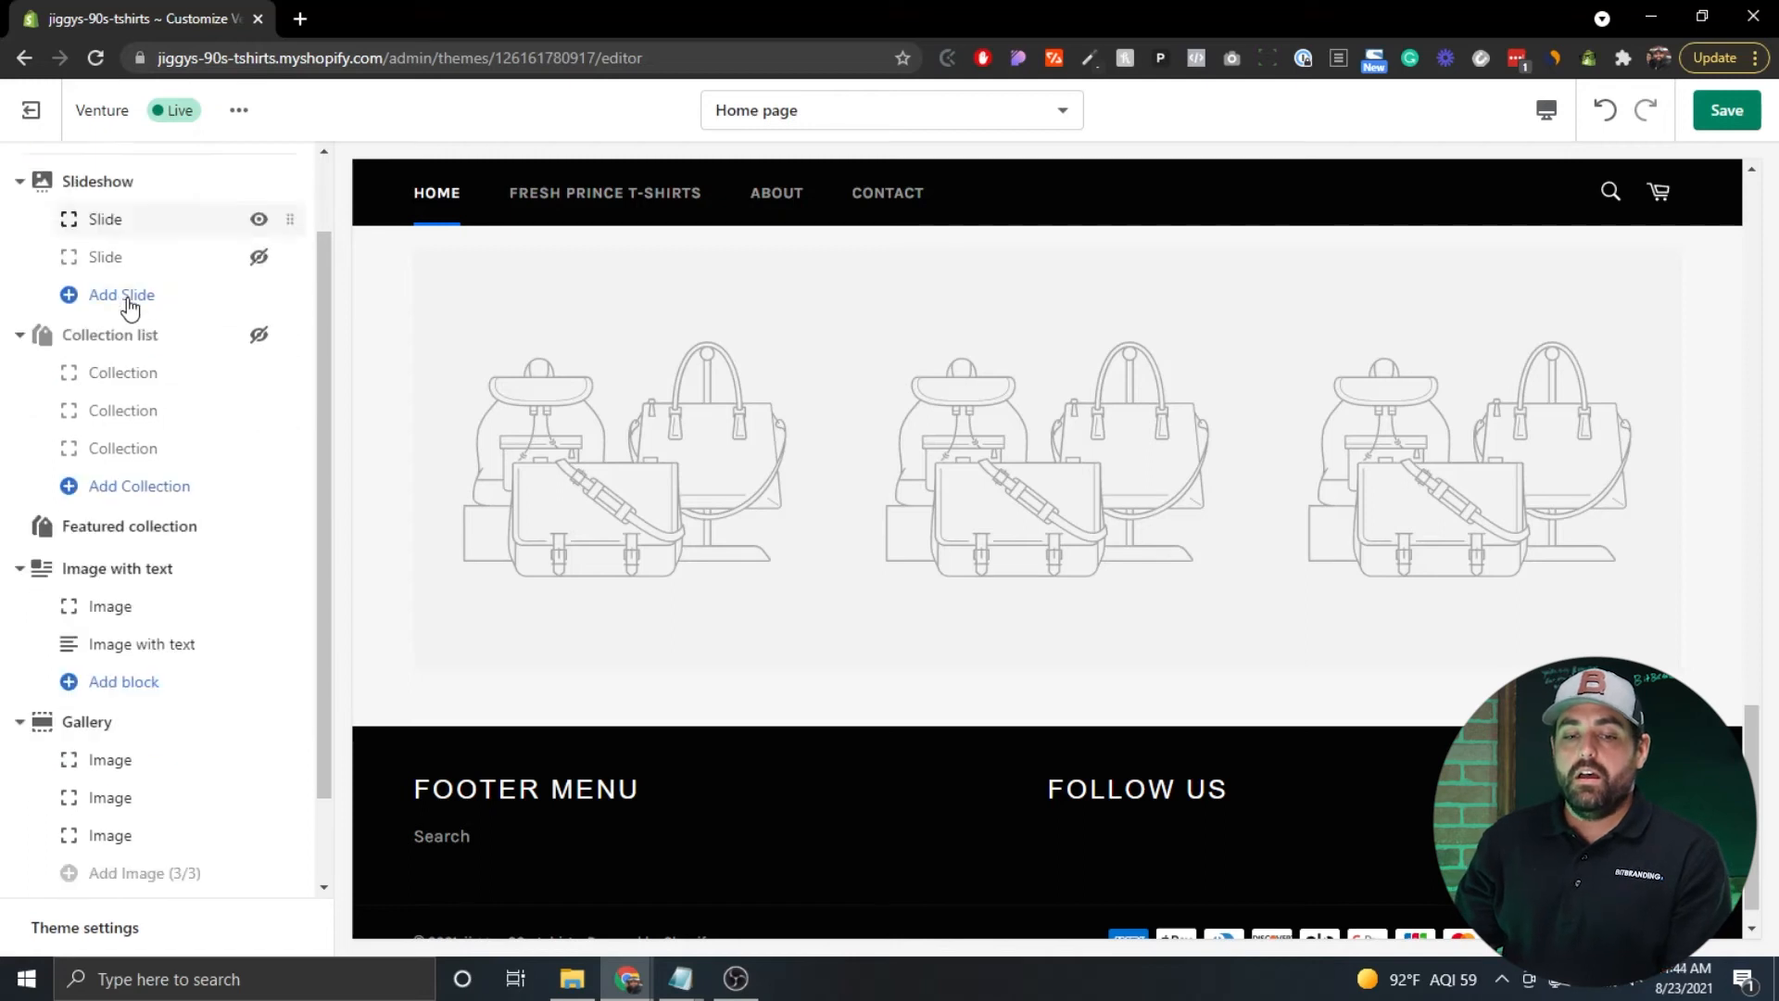
pyautogui.scroll(2, 123, 584)
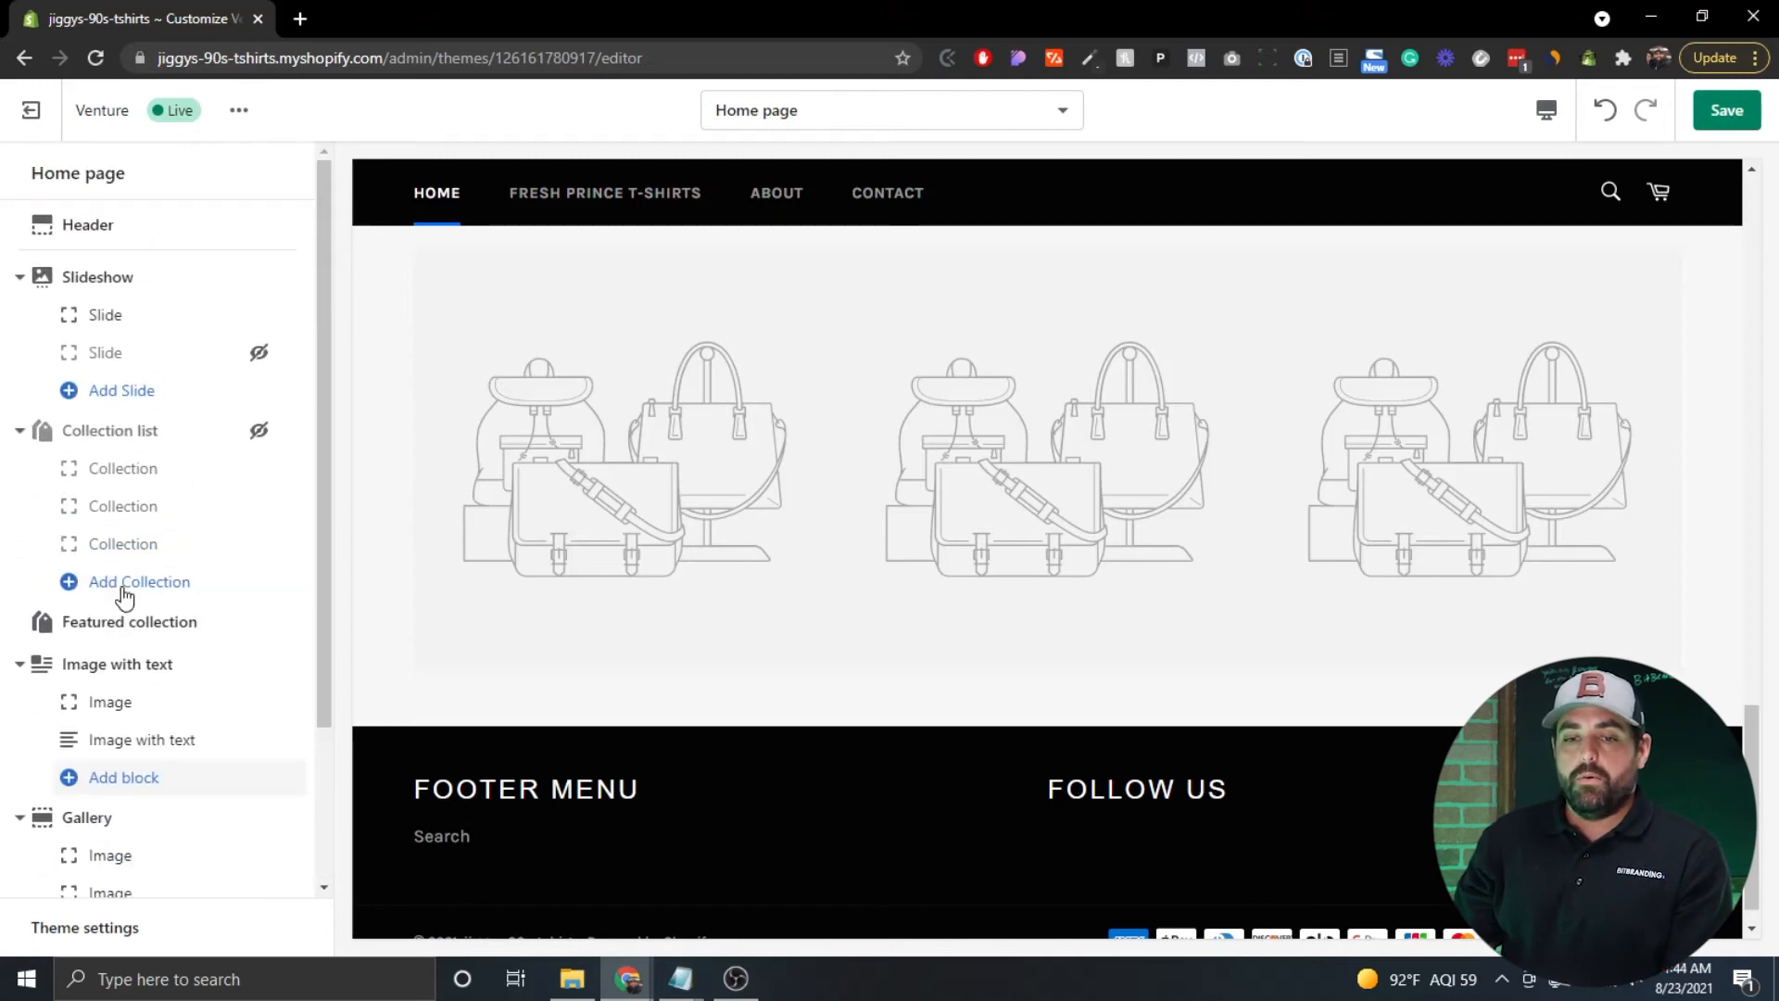
pyautogui.scroll(10, 611, 594)
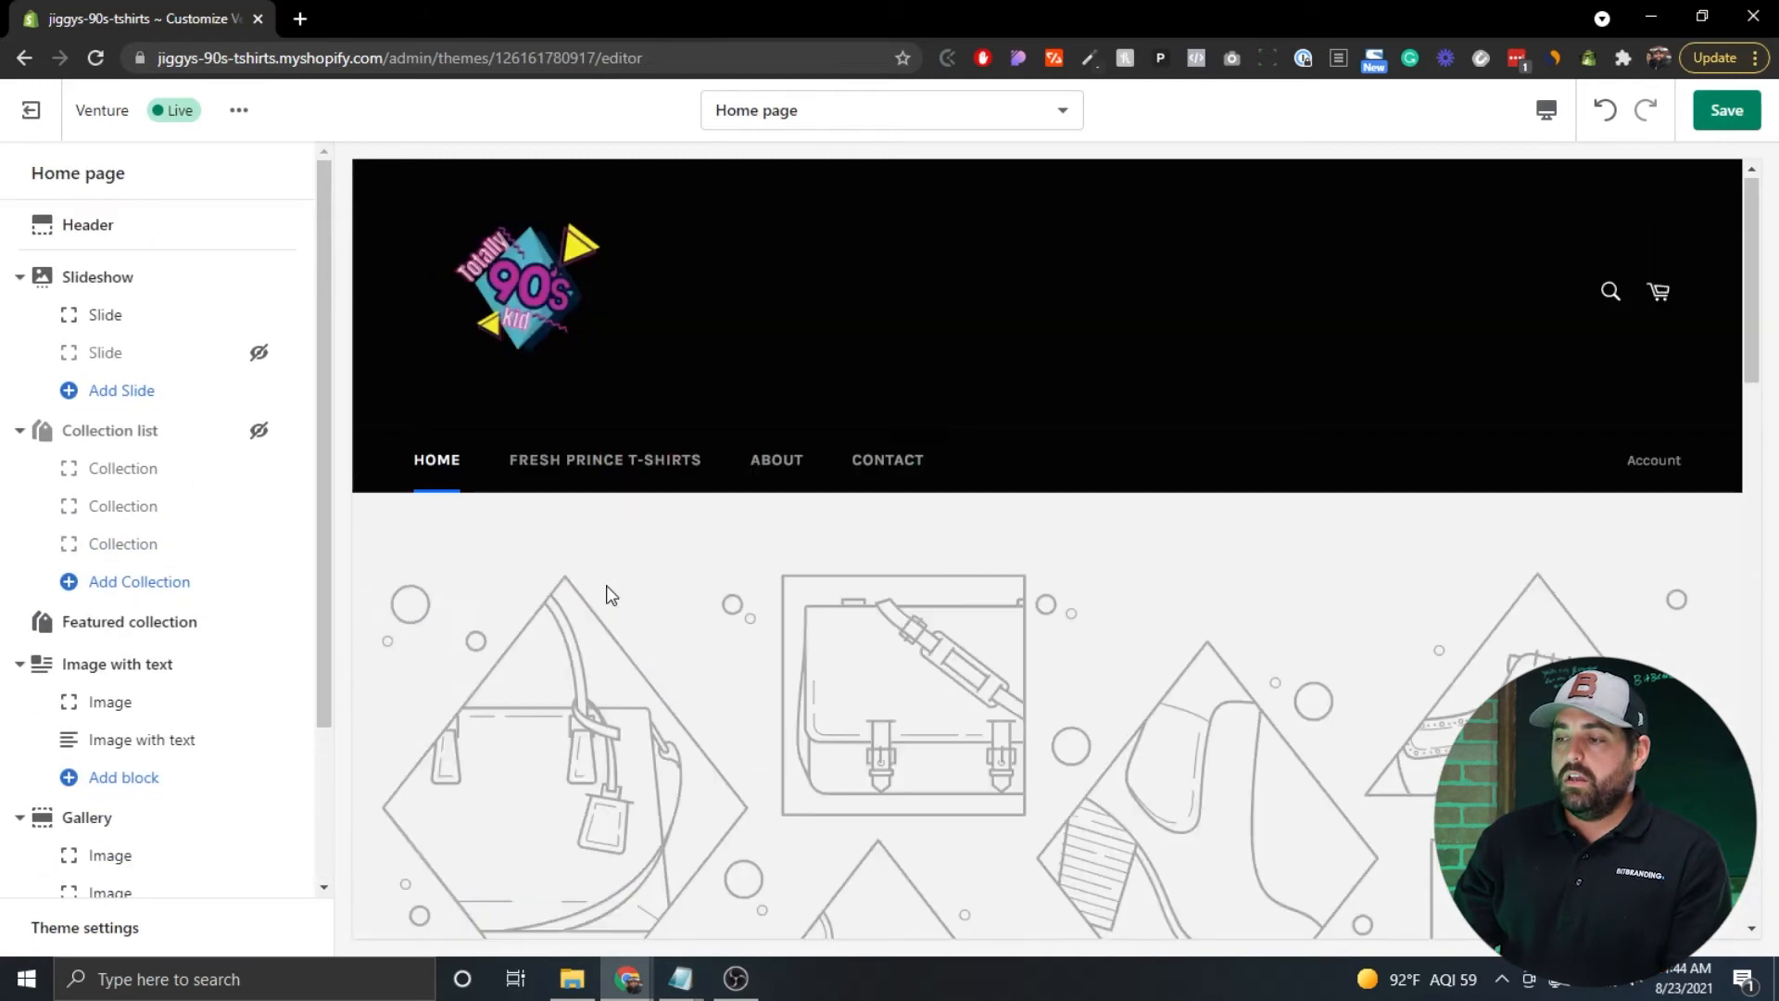
pyautogui.click(1725, 119)
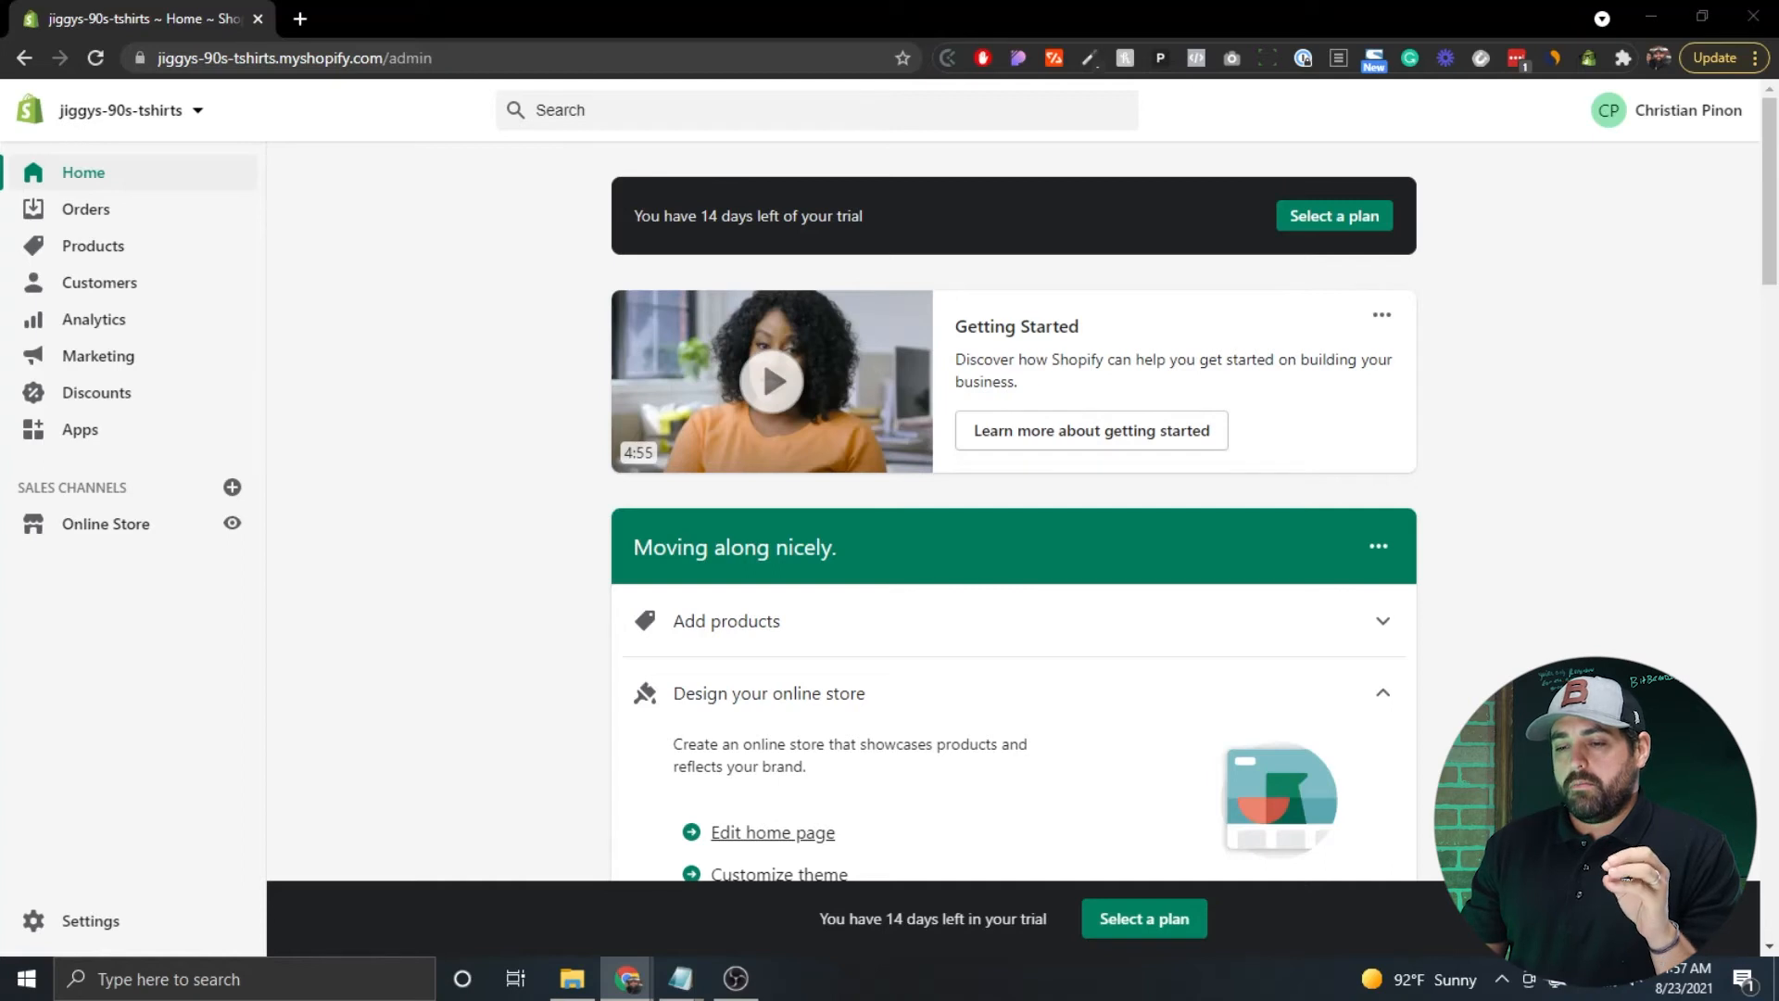
# Scroll through the setup guide cards on the admin Home dashboard.
pyautogui.scroll(-12, 507, 477)
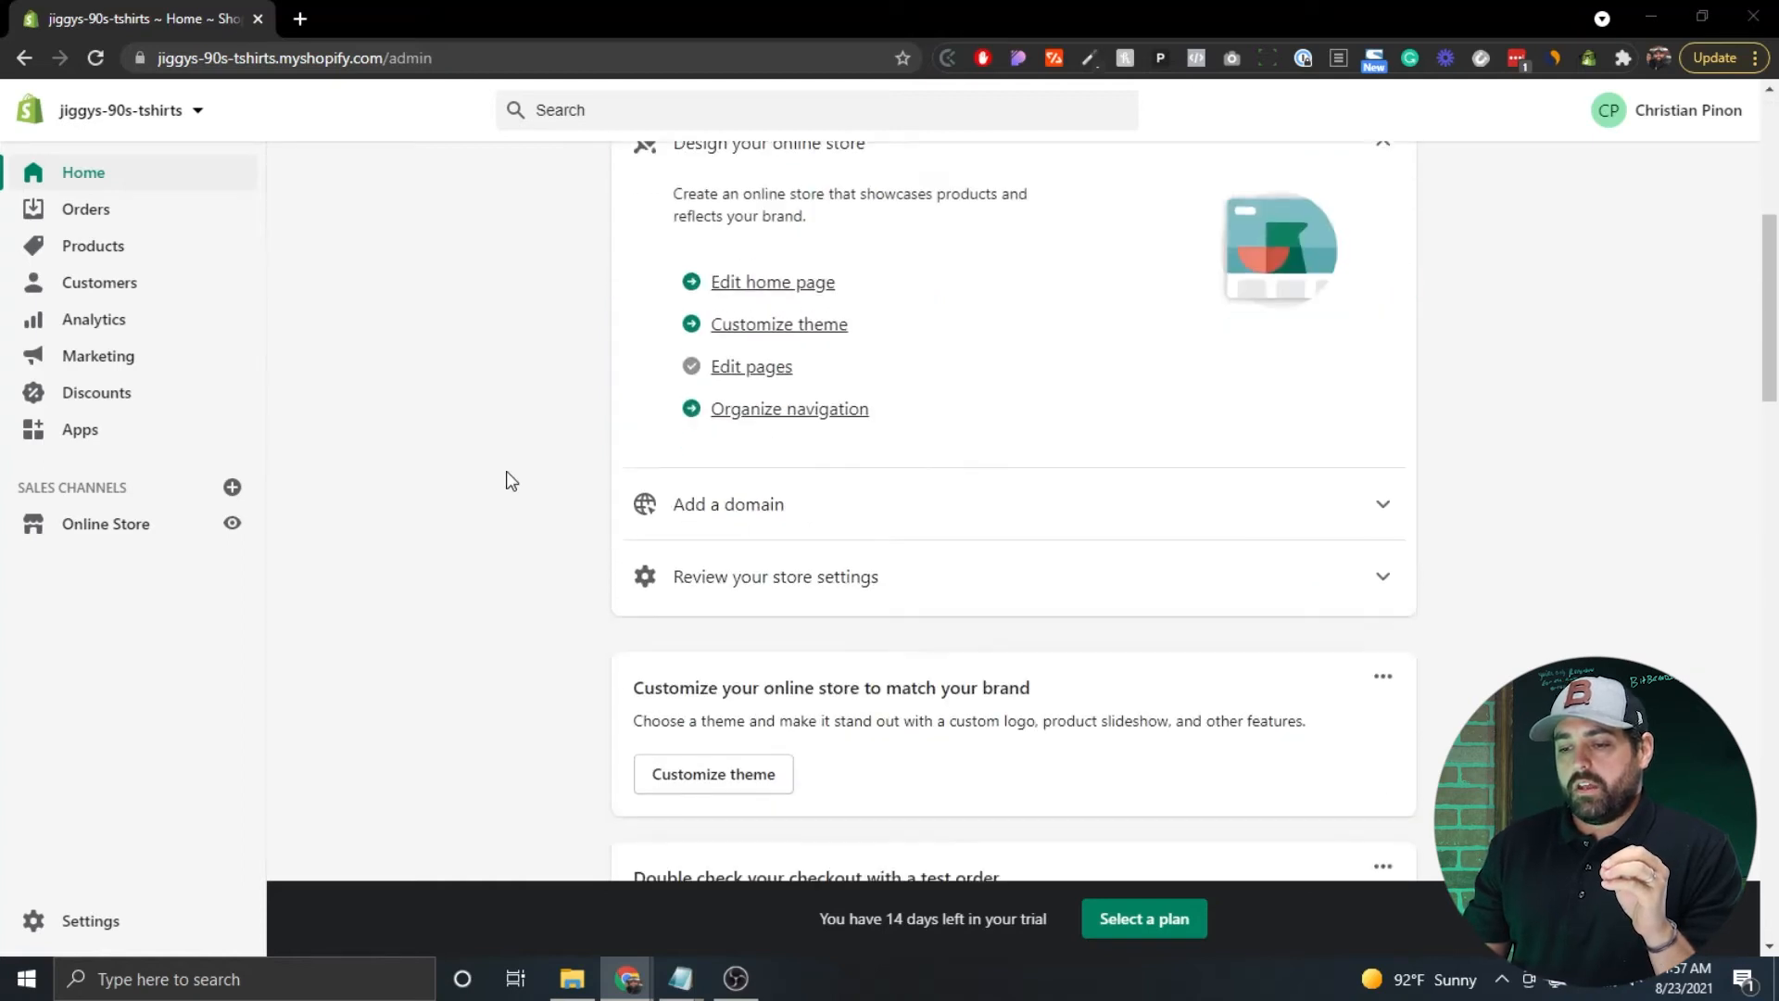
pyautogui.scroll(-5, 508, 479)
pyautogui.scroll(9, 508, 480)
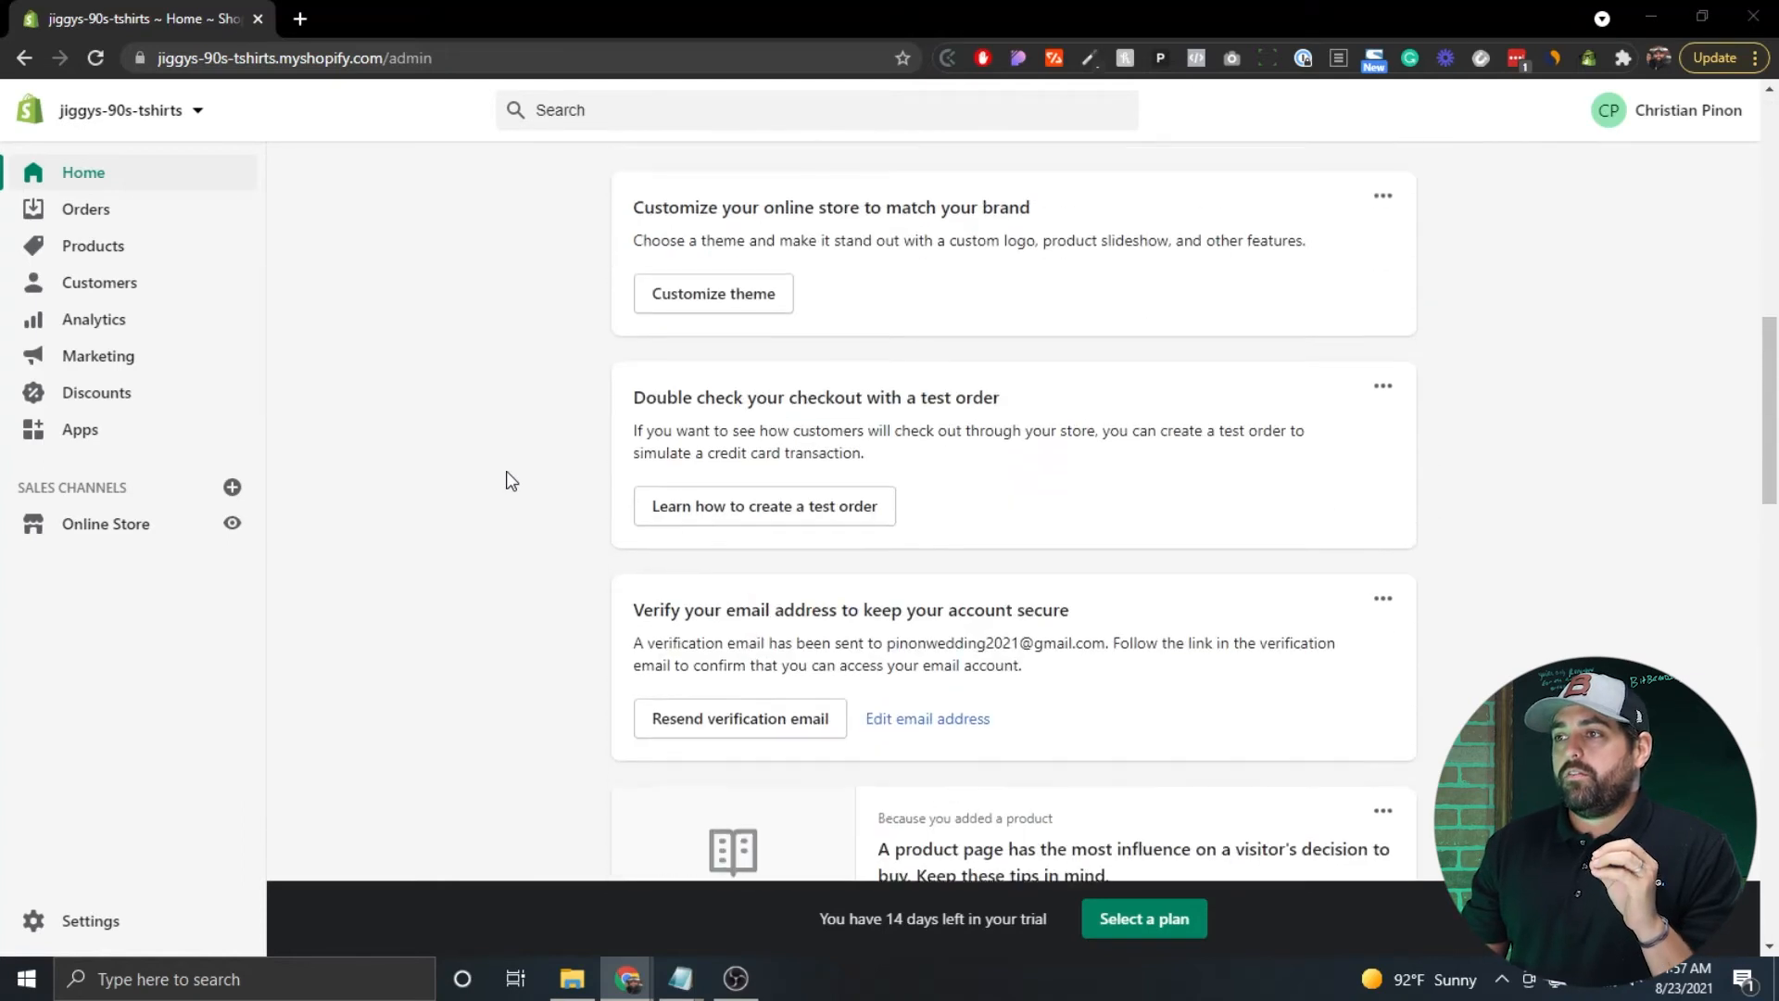
pyautogui.scroll(6, 508, 479)
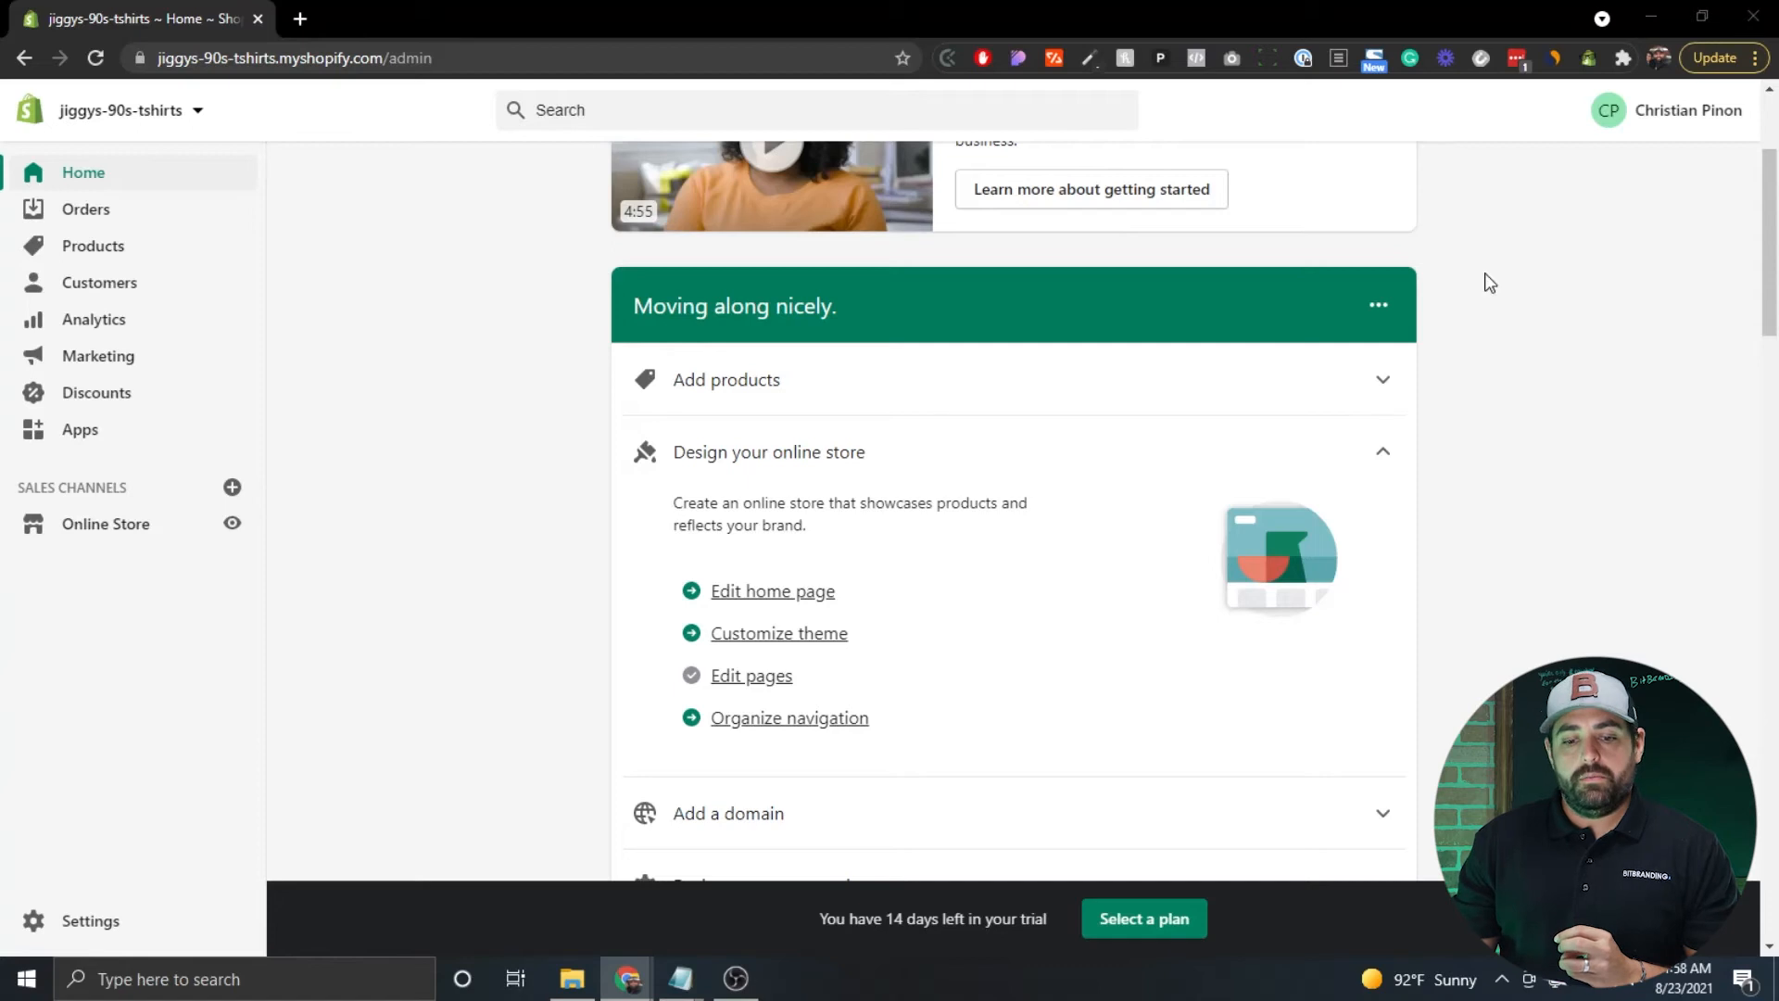
# Go to Settings > Shipping and delivery and open Manage rates for the General profile.
pyautogui.click(108, 924)
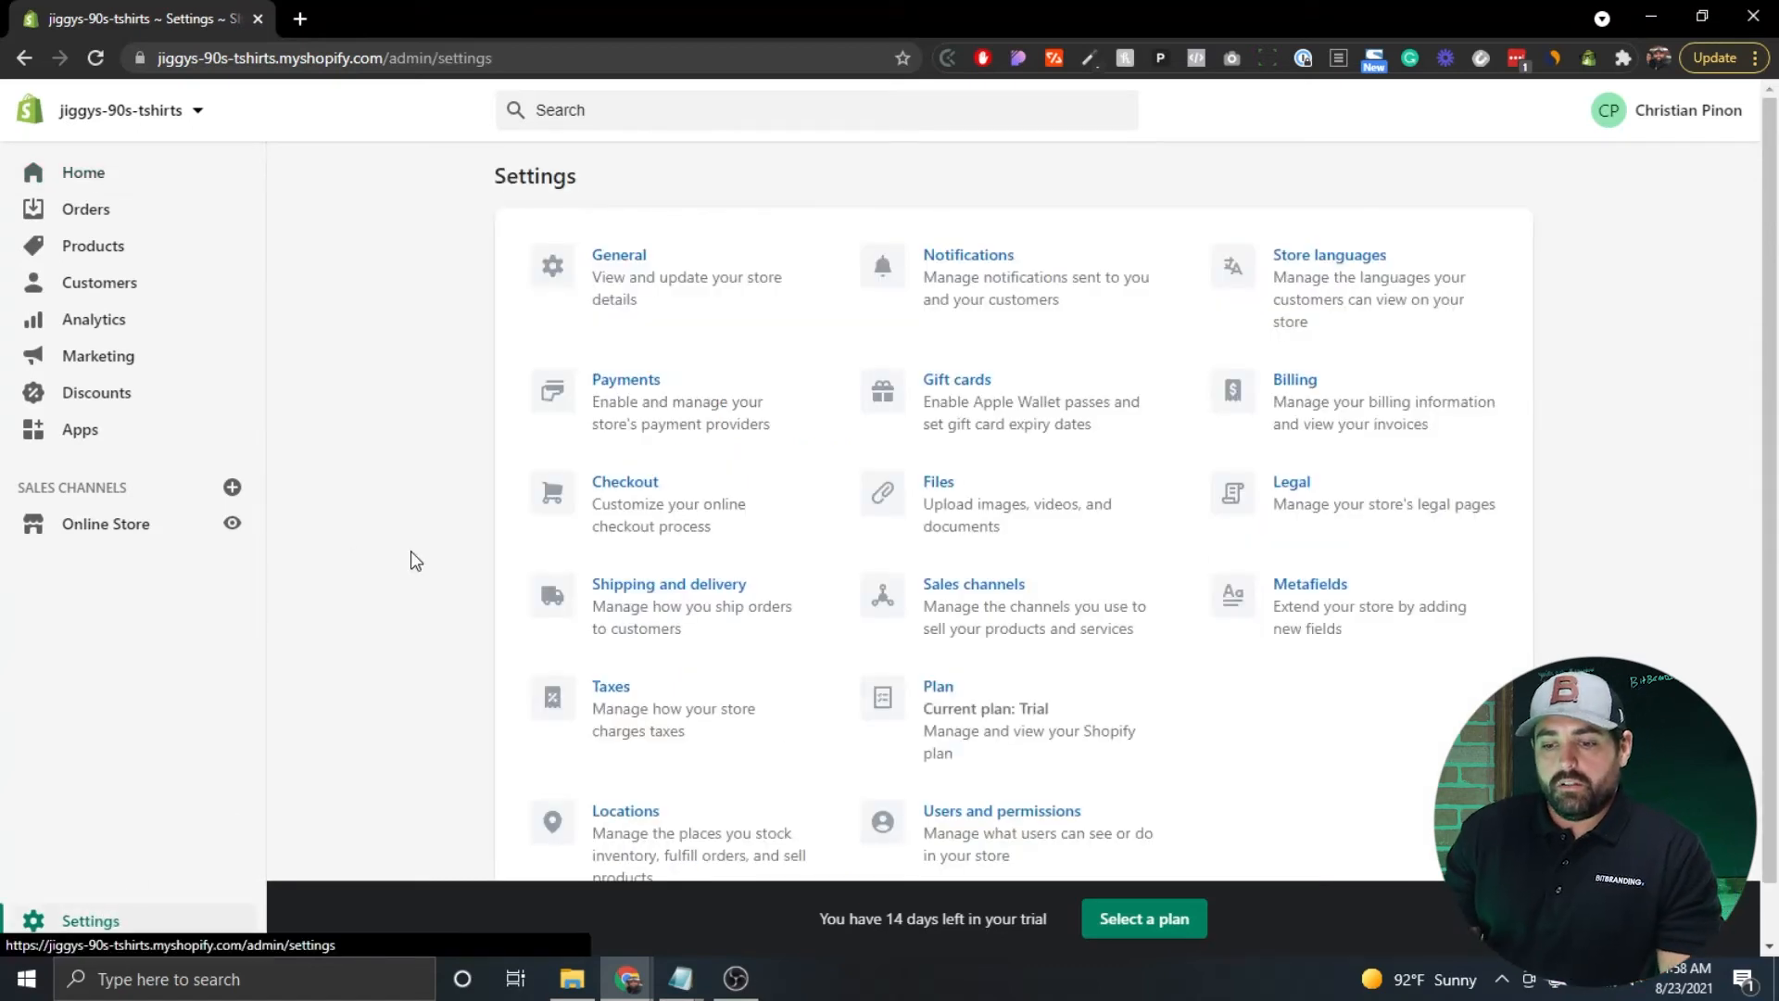
pyautogui.click(651, 613)
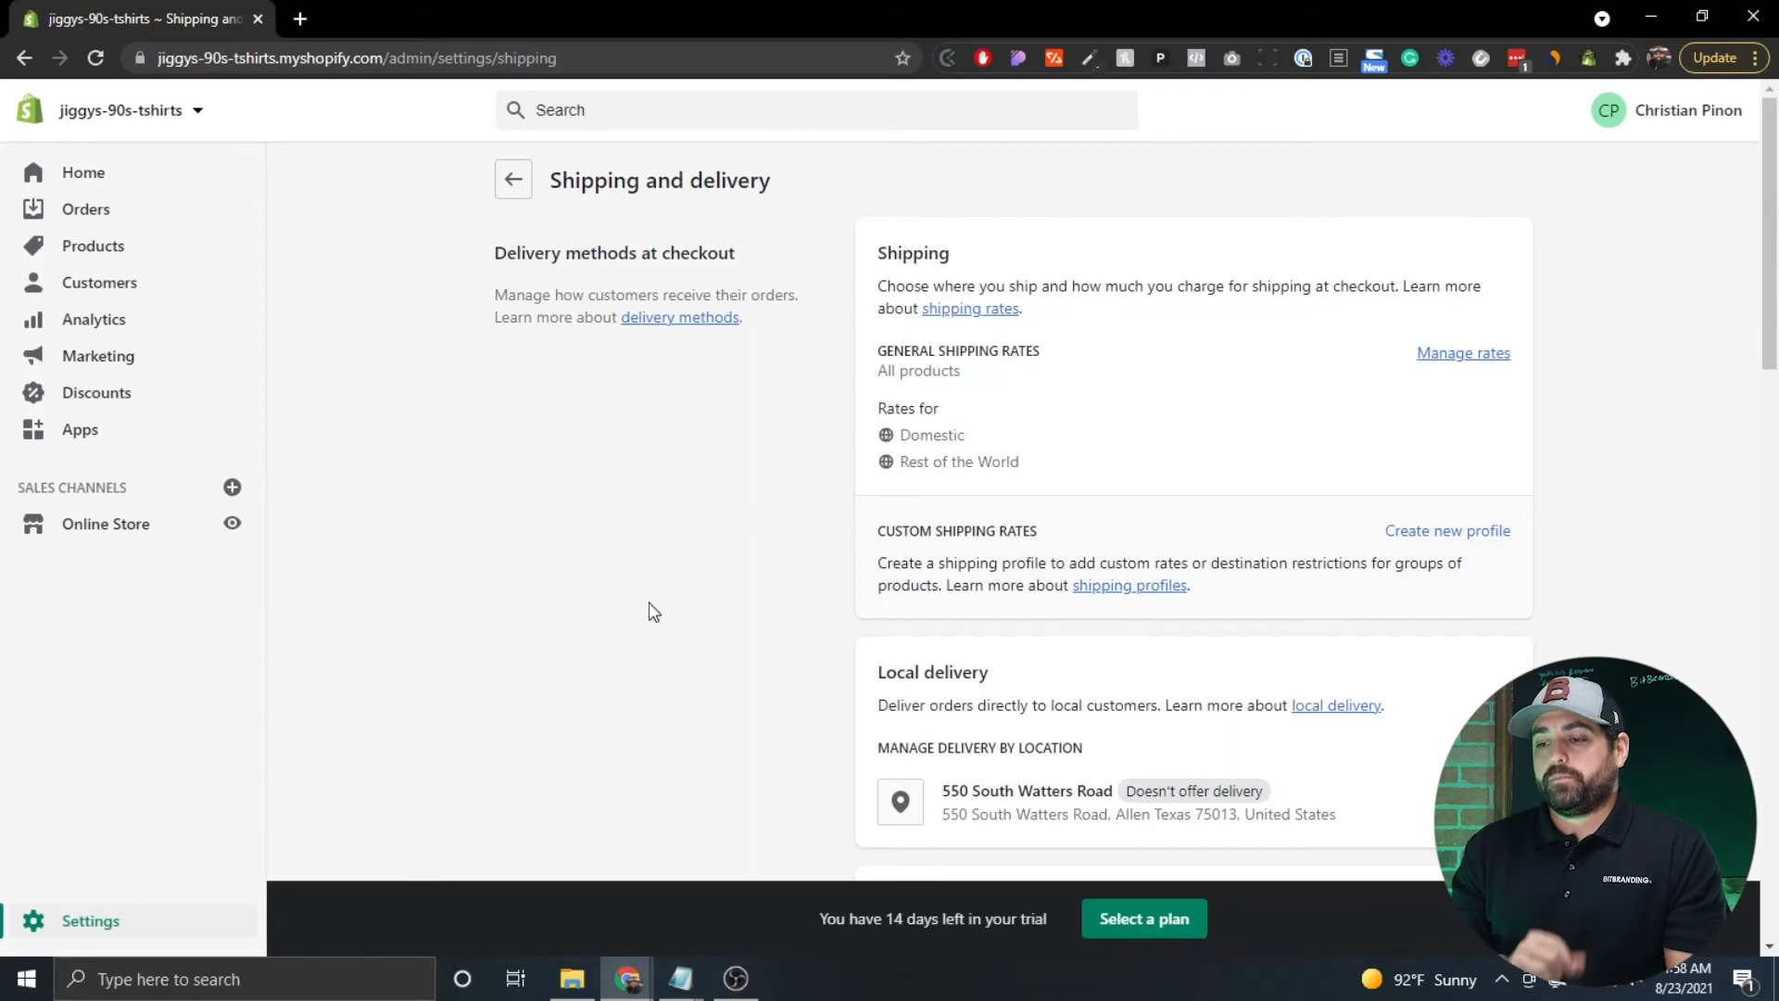
pyautogui.scroll(-5, 787, 423)
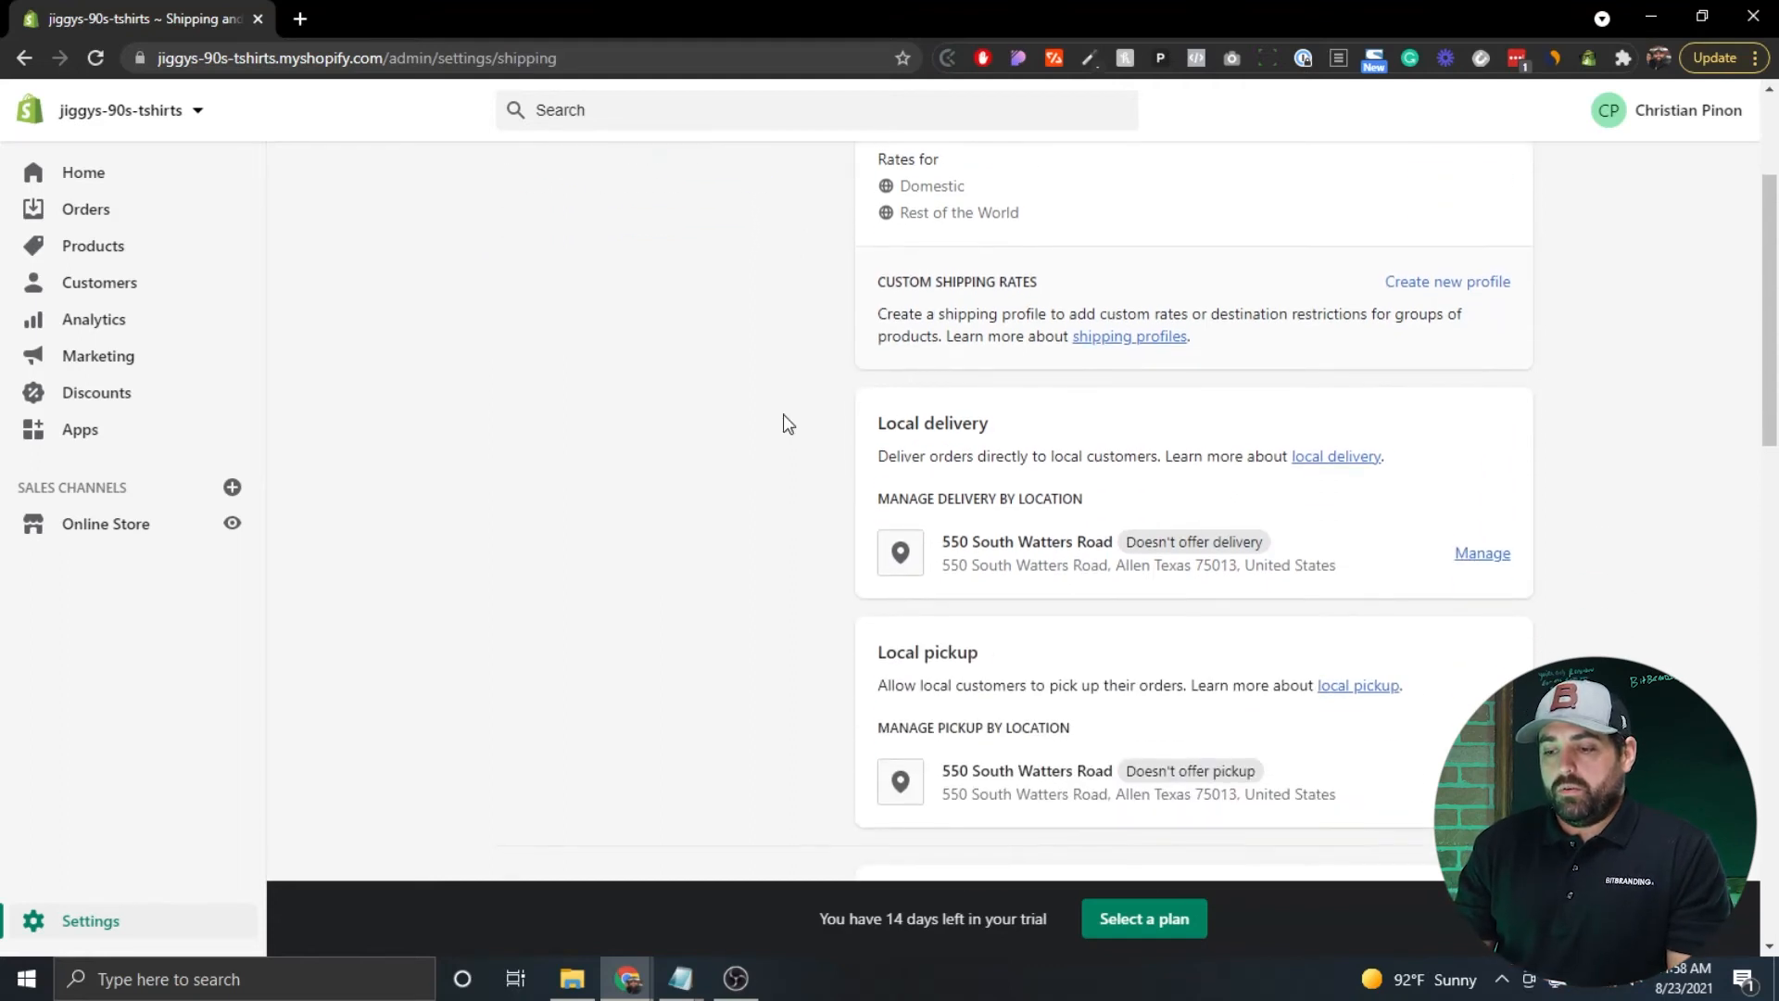
pyautogui.scroll(-1, 787, 424)
pyautogui.scroll(2, 788, 424)
pyautogui.scroll(-1, 787, 423)
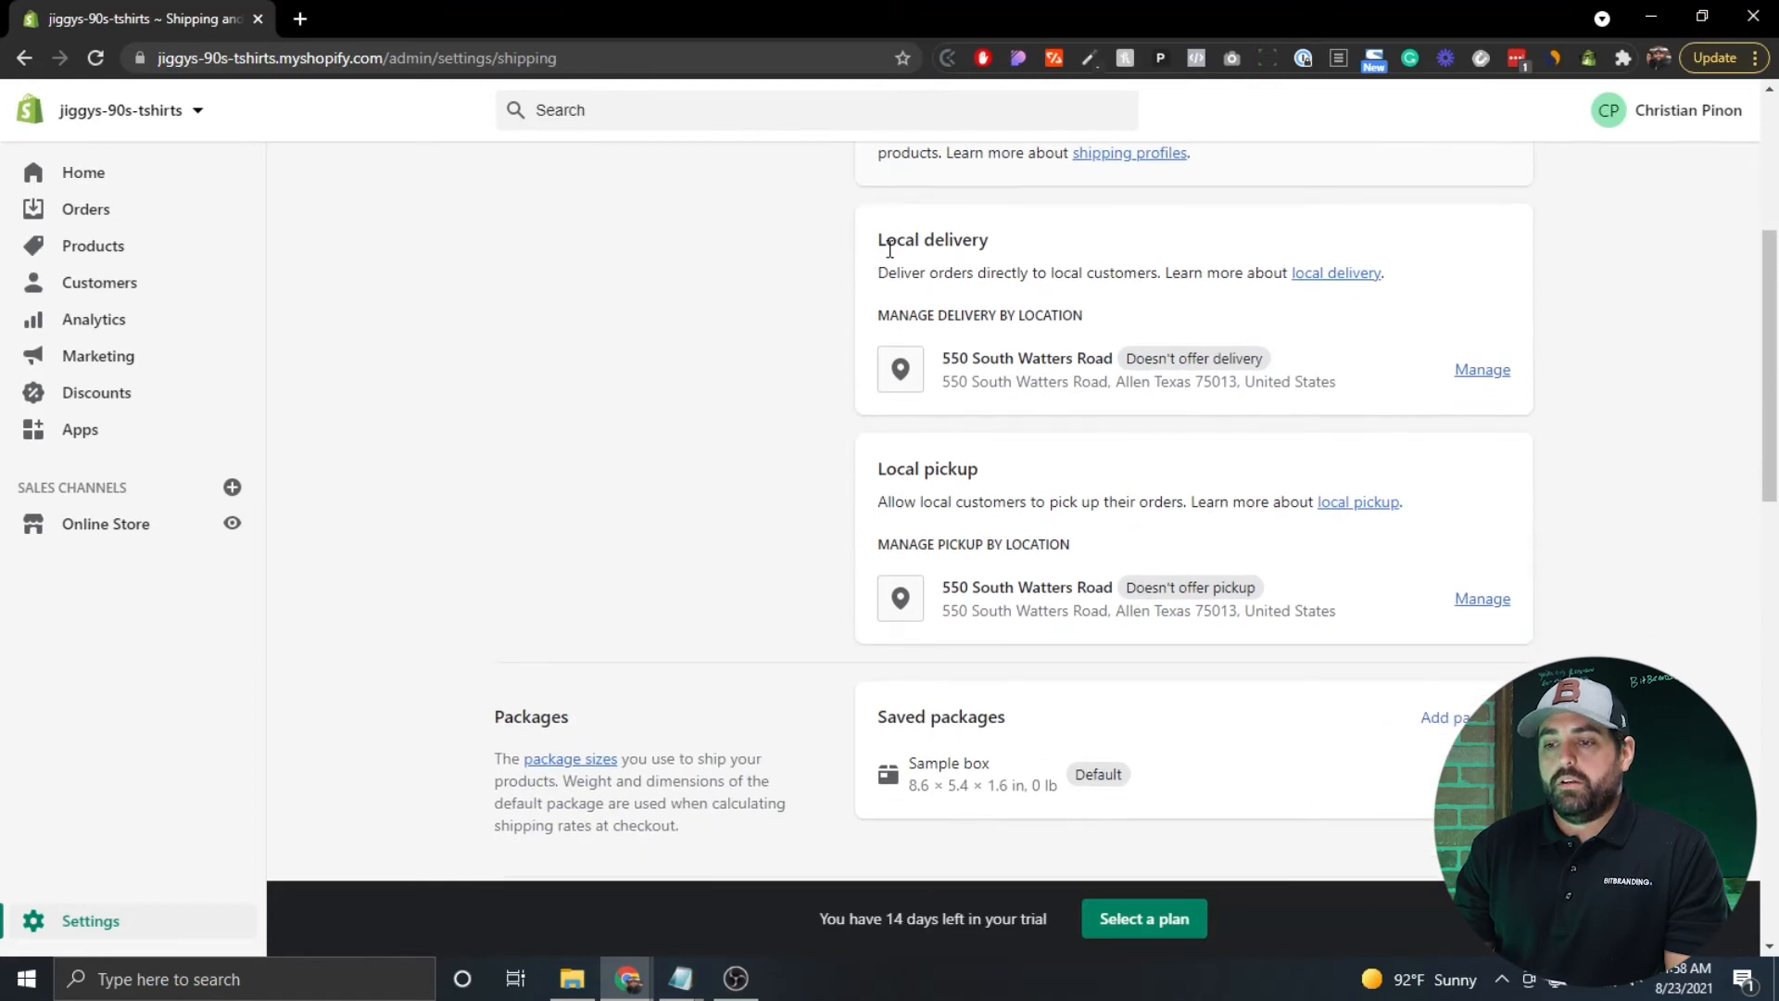
pyautogui.moveTo(876, 239); pyautogui.dragTo(994, 243)
pyautogui.click(993, 243)
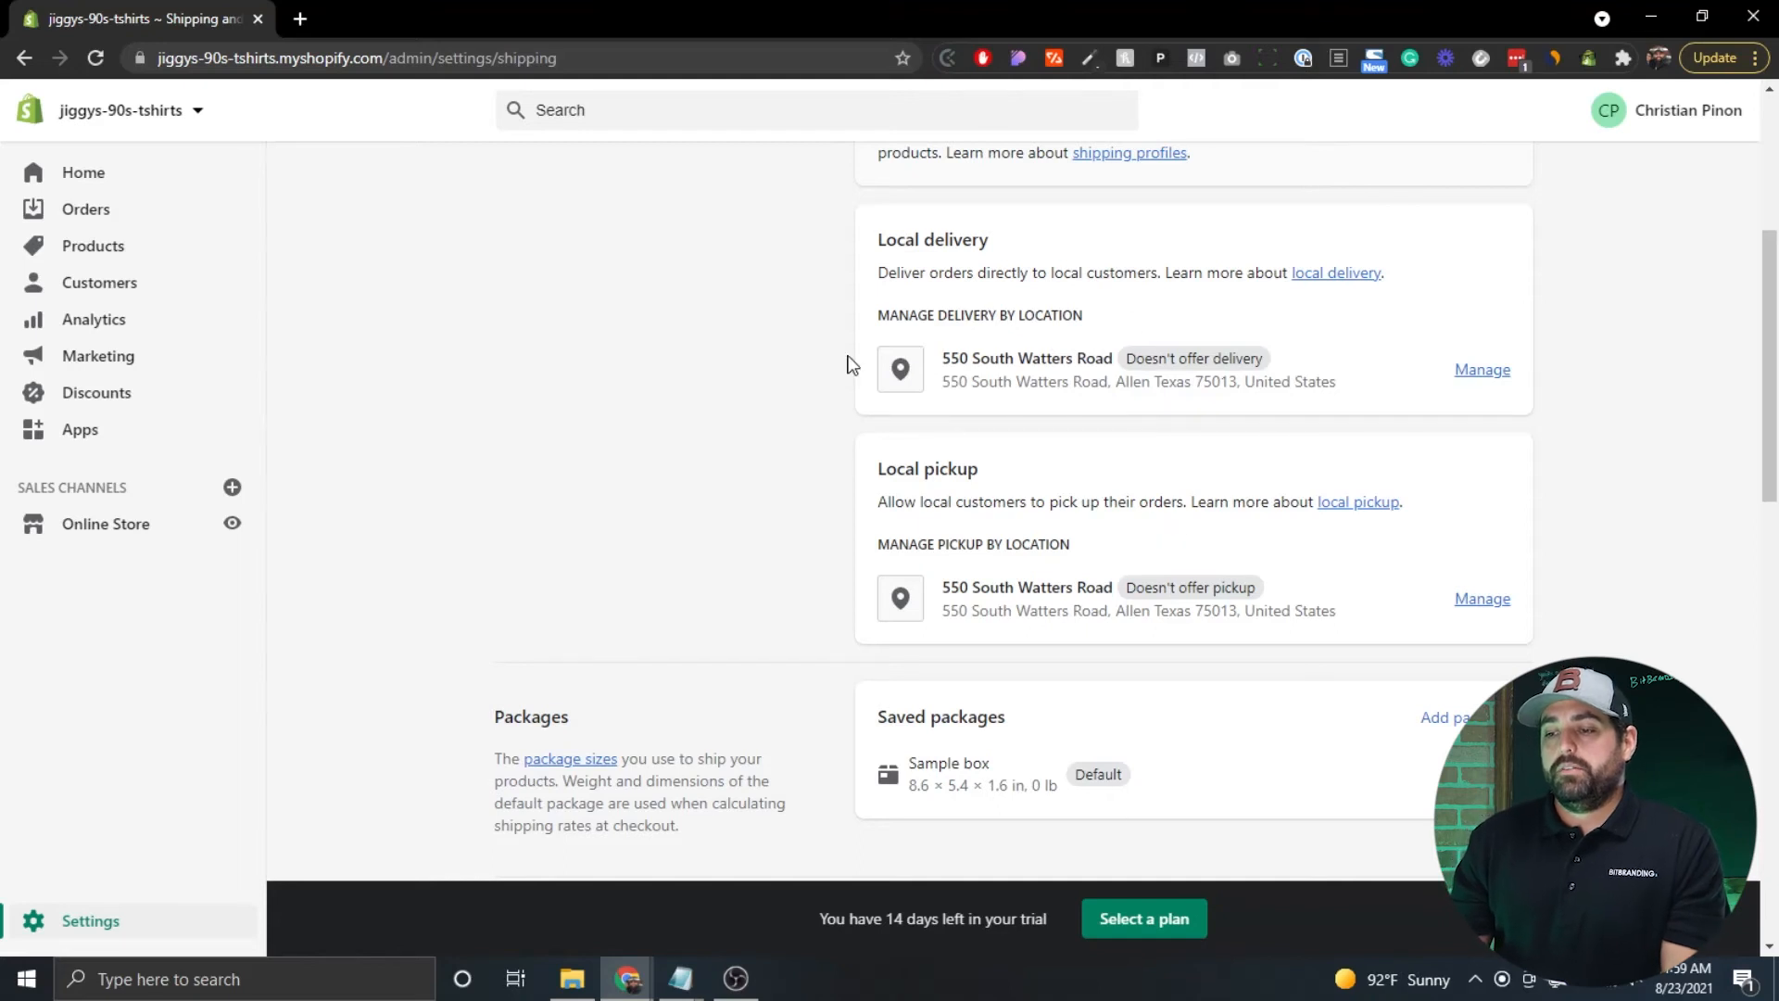
pyautogui.scroll(4, 846, 361)
pyautogui.scroll(1, 848, 357)
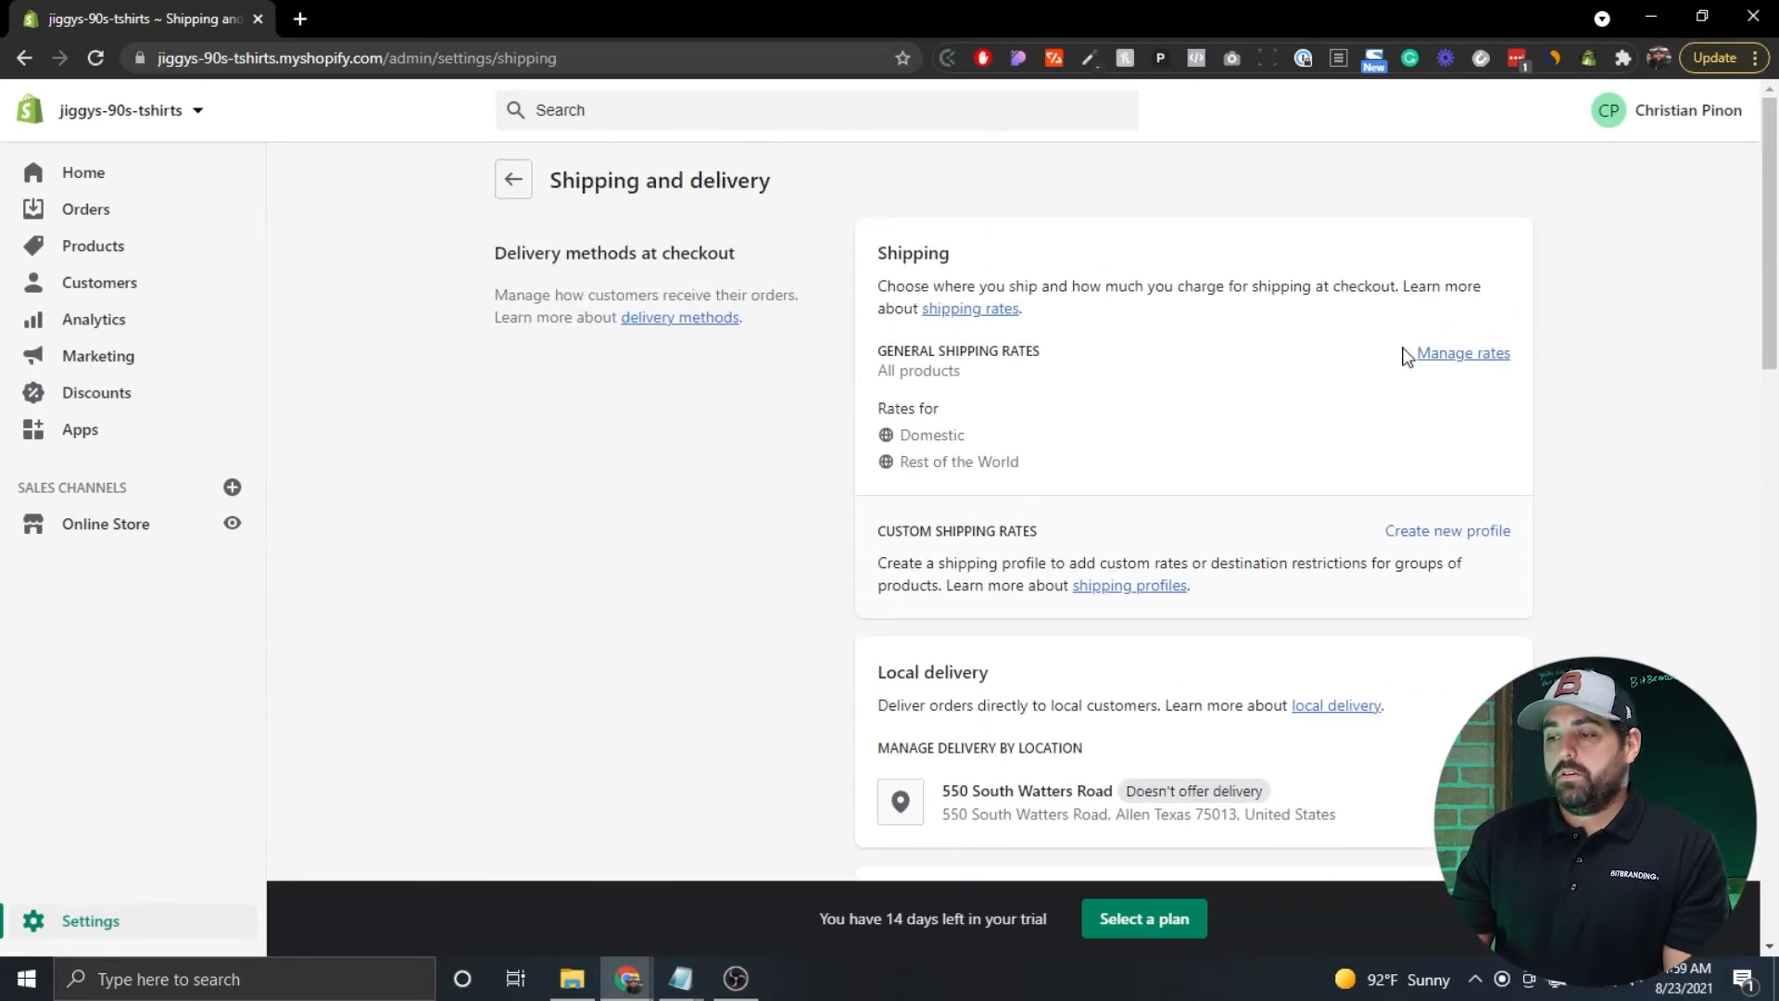
pyautogui.click(1445, 356)
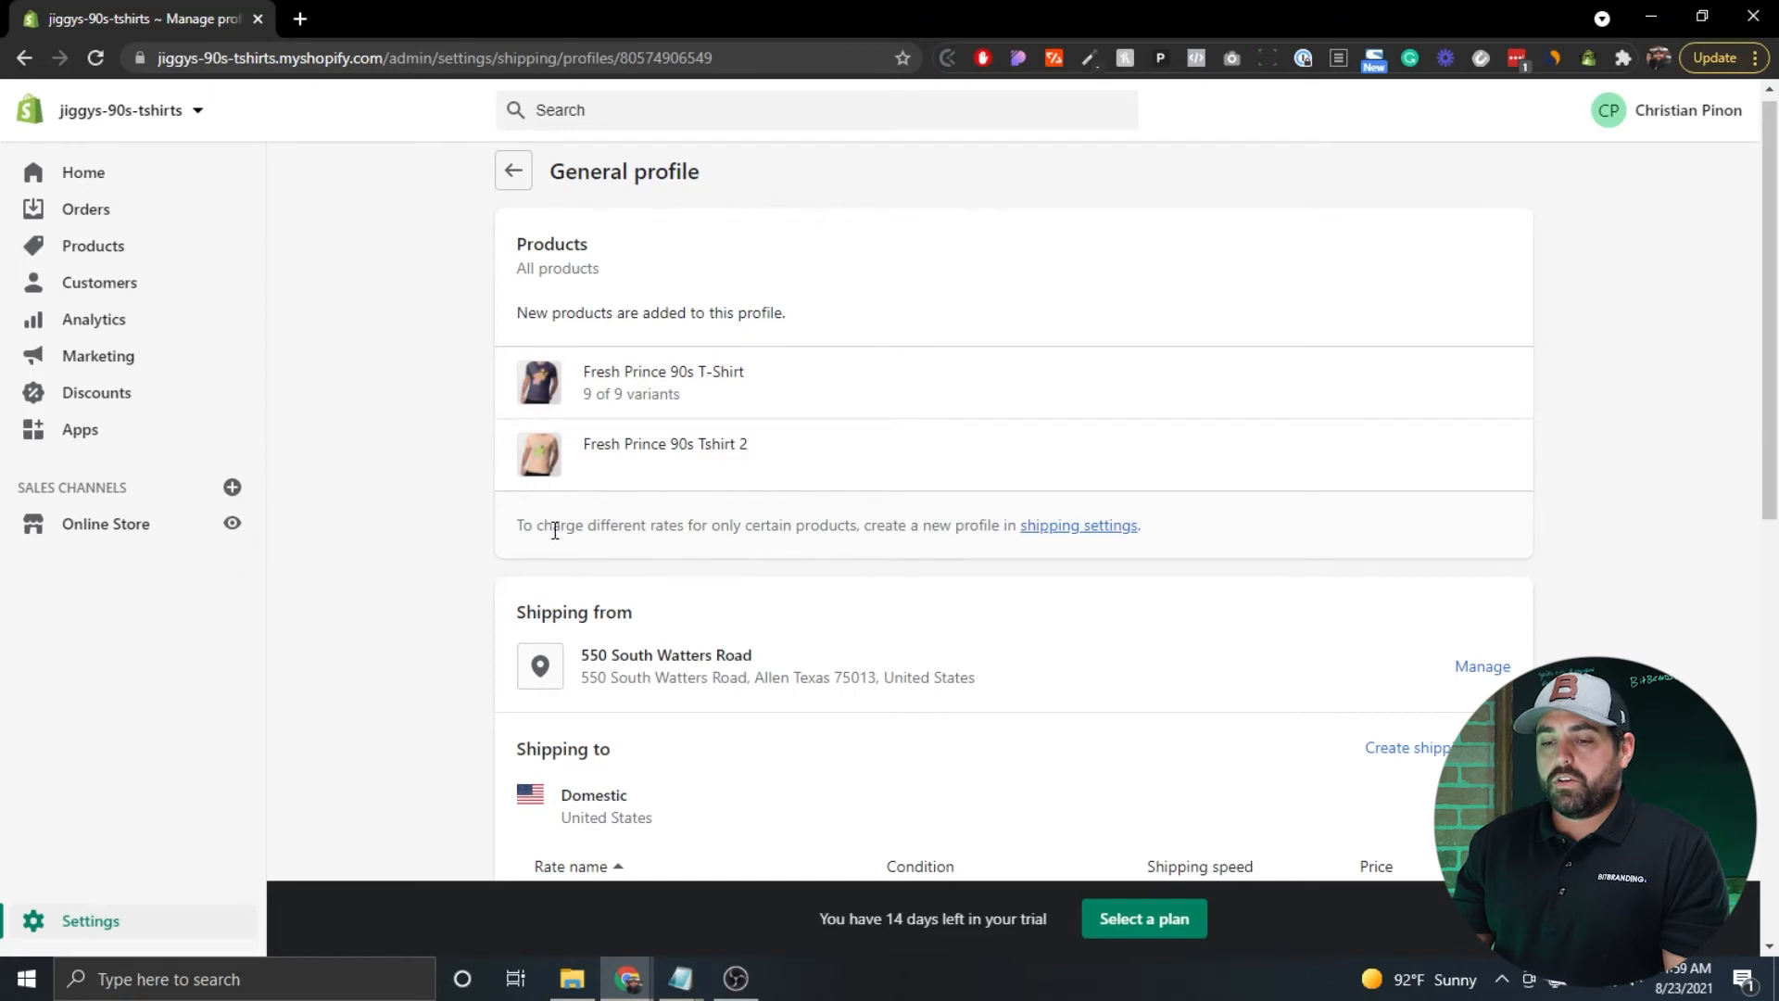
pyautogui.moveTo(553, 525); pyautogui.dragTo(821, 528)
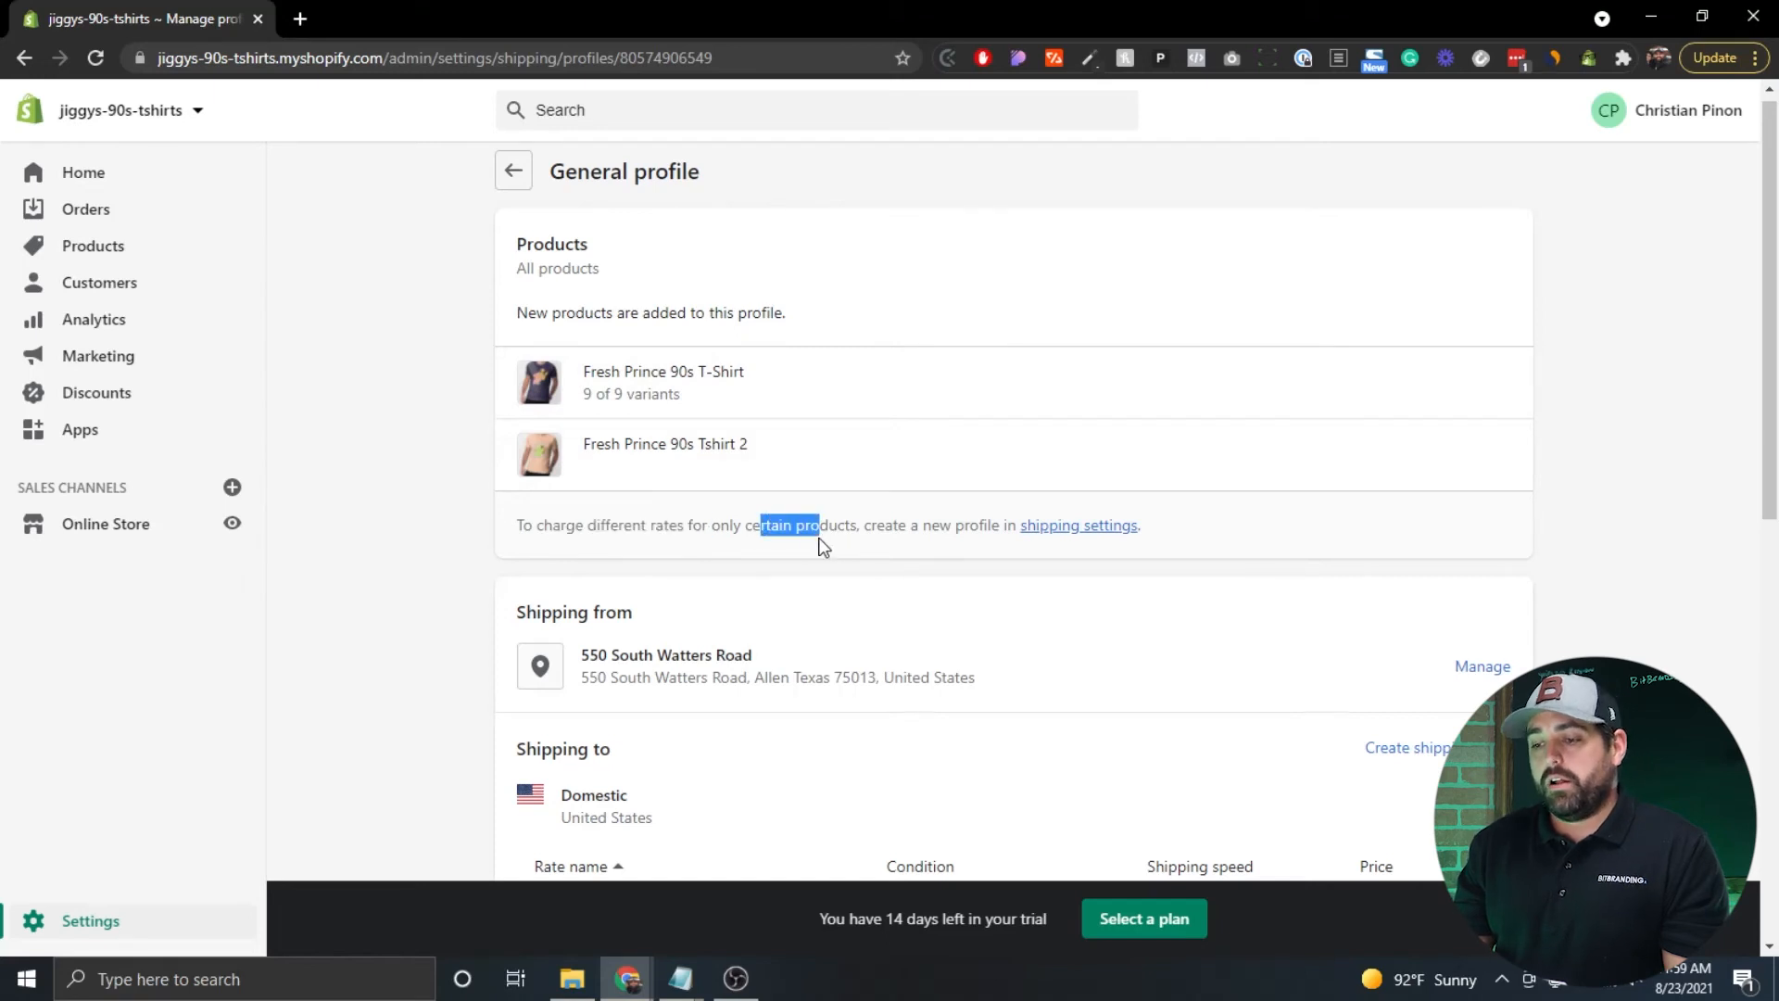
pyautogui.click(885, 526)
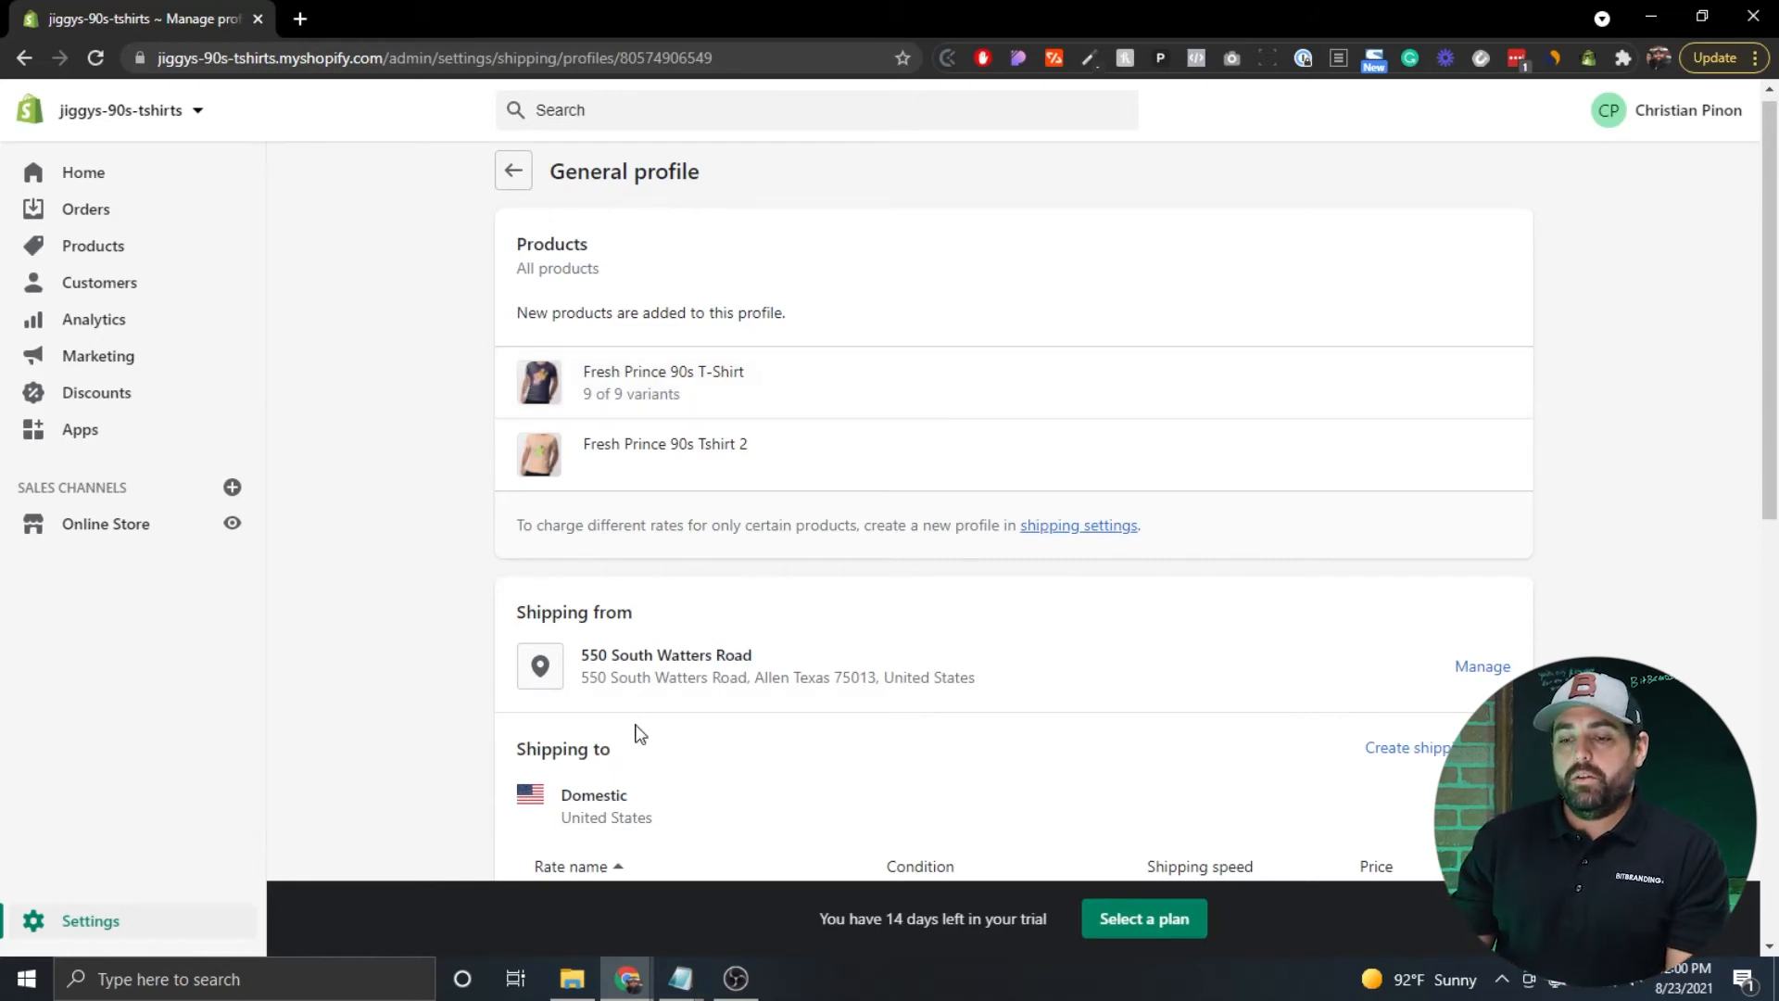
pyautogui.scroll(-1, 739, 331)
pyautogui.scroll(-2, 827, 480)
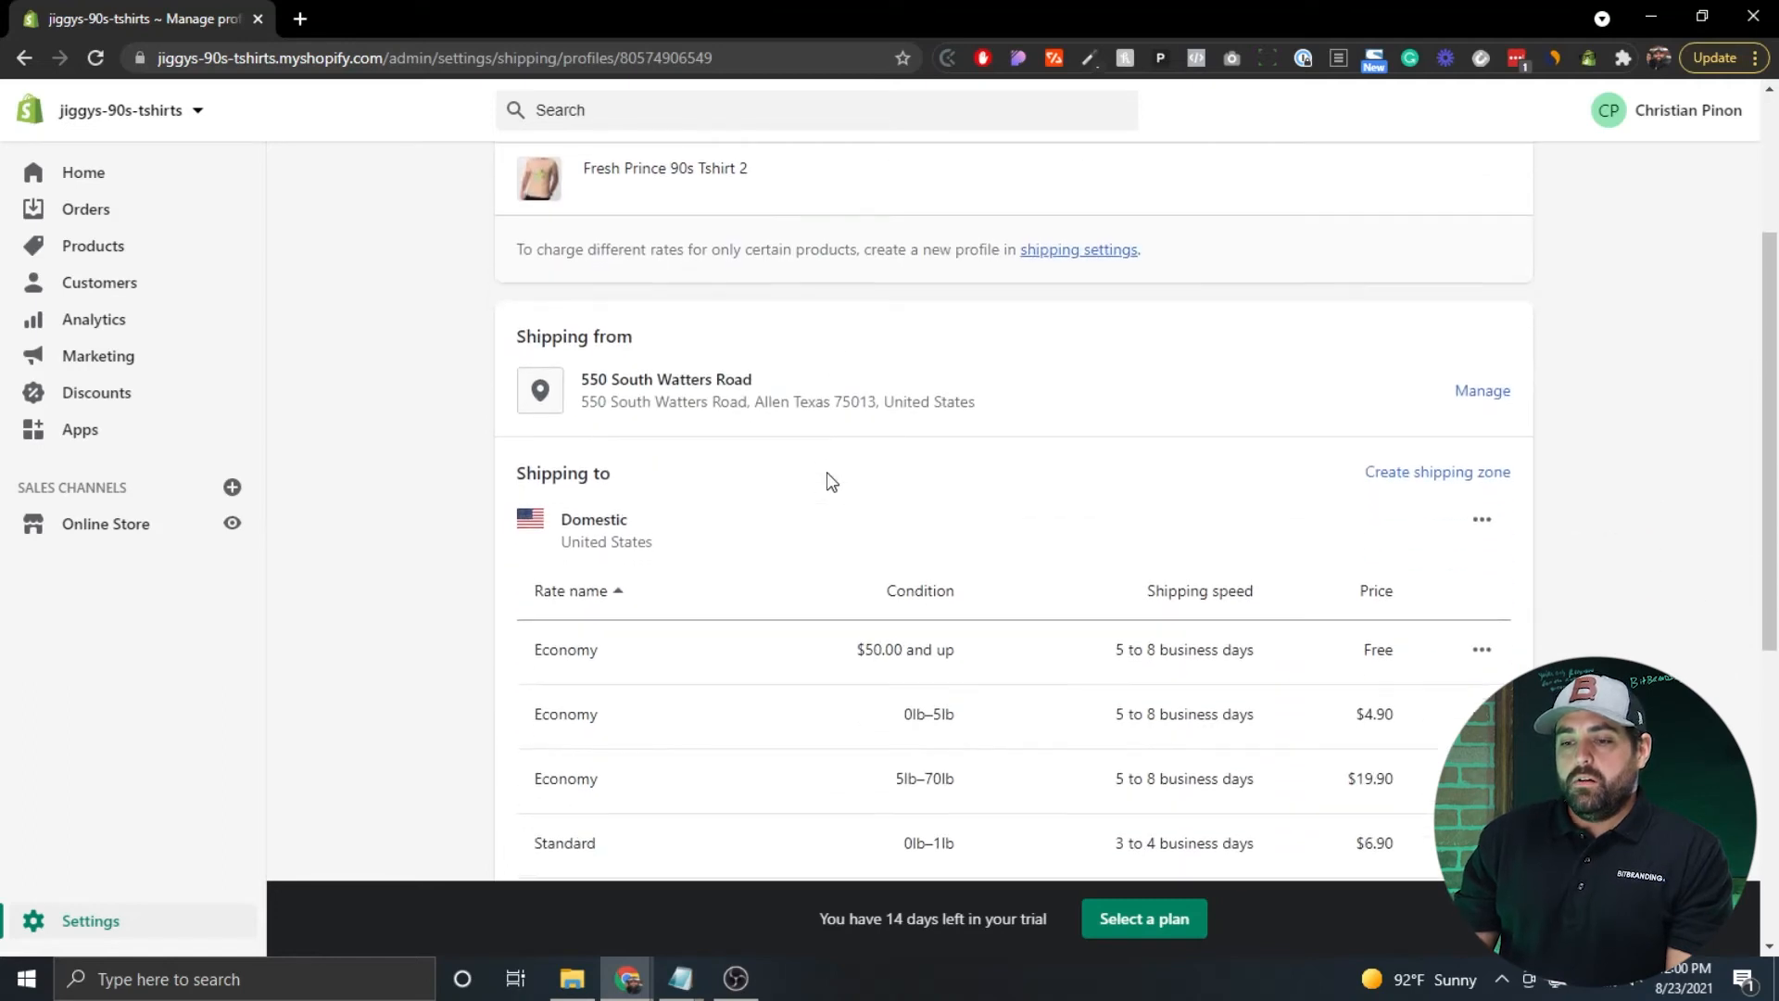
pyautogui.scroll(-1, 468, 333)
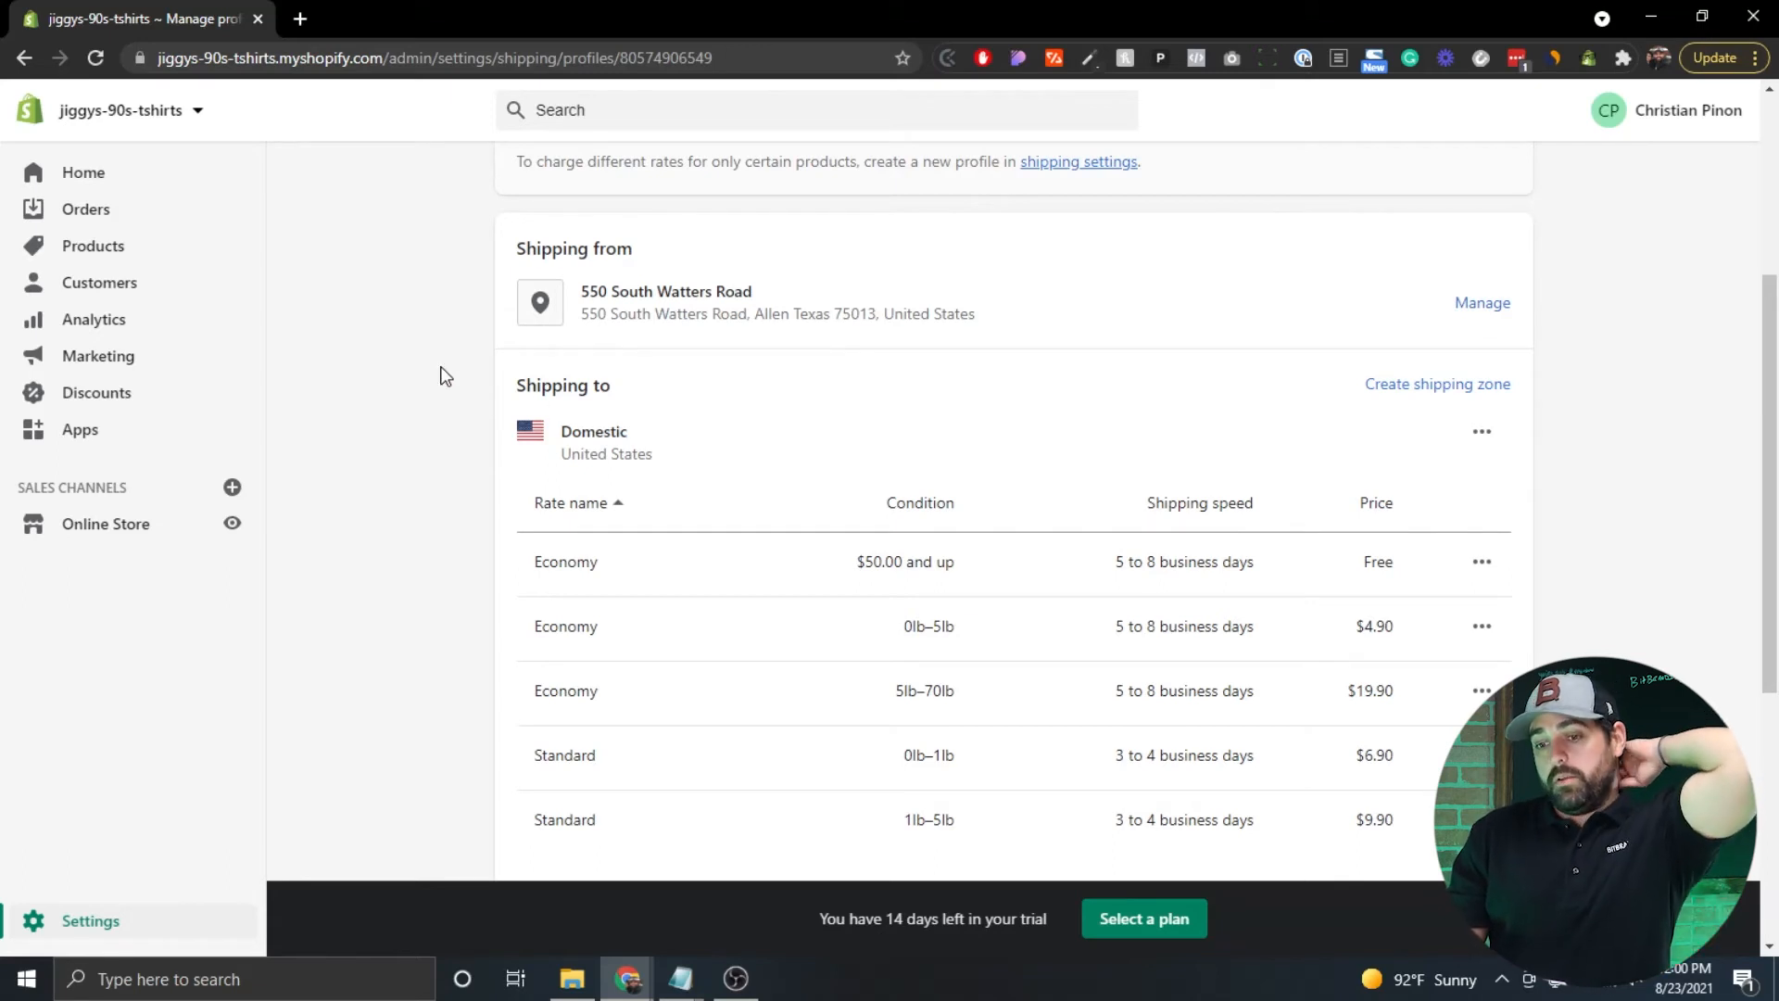
pyautogui.scroll(-2, 445, 375)
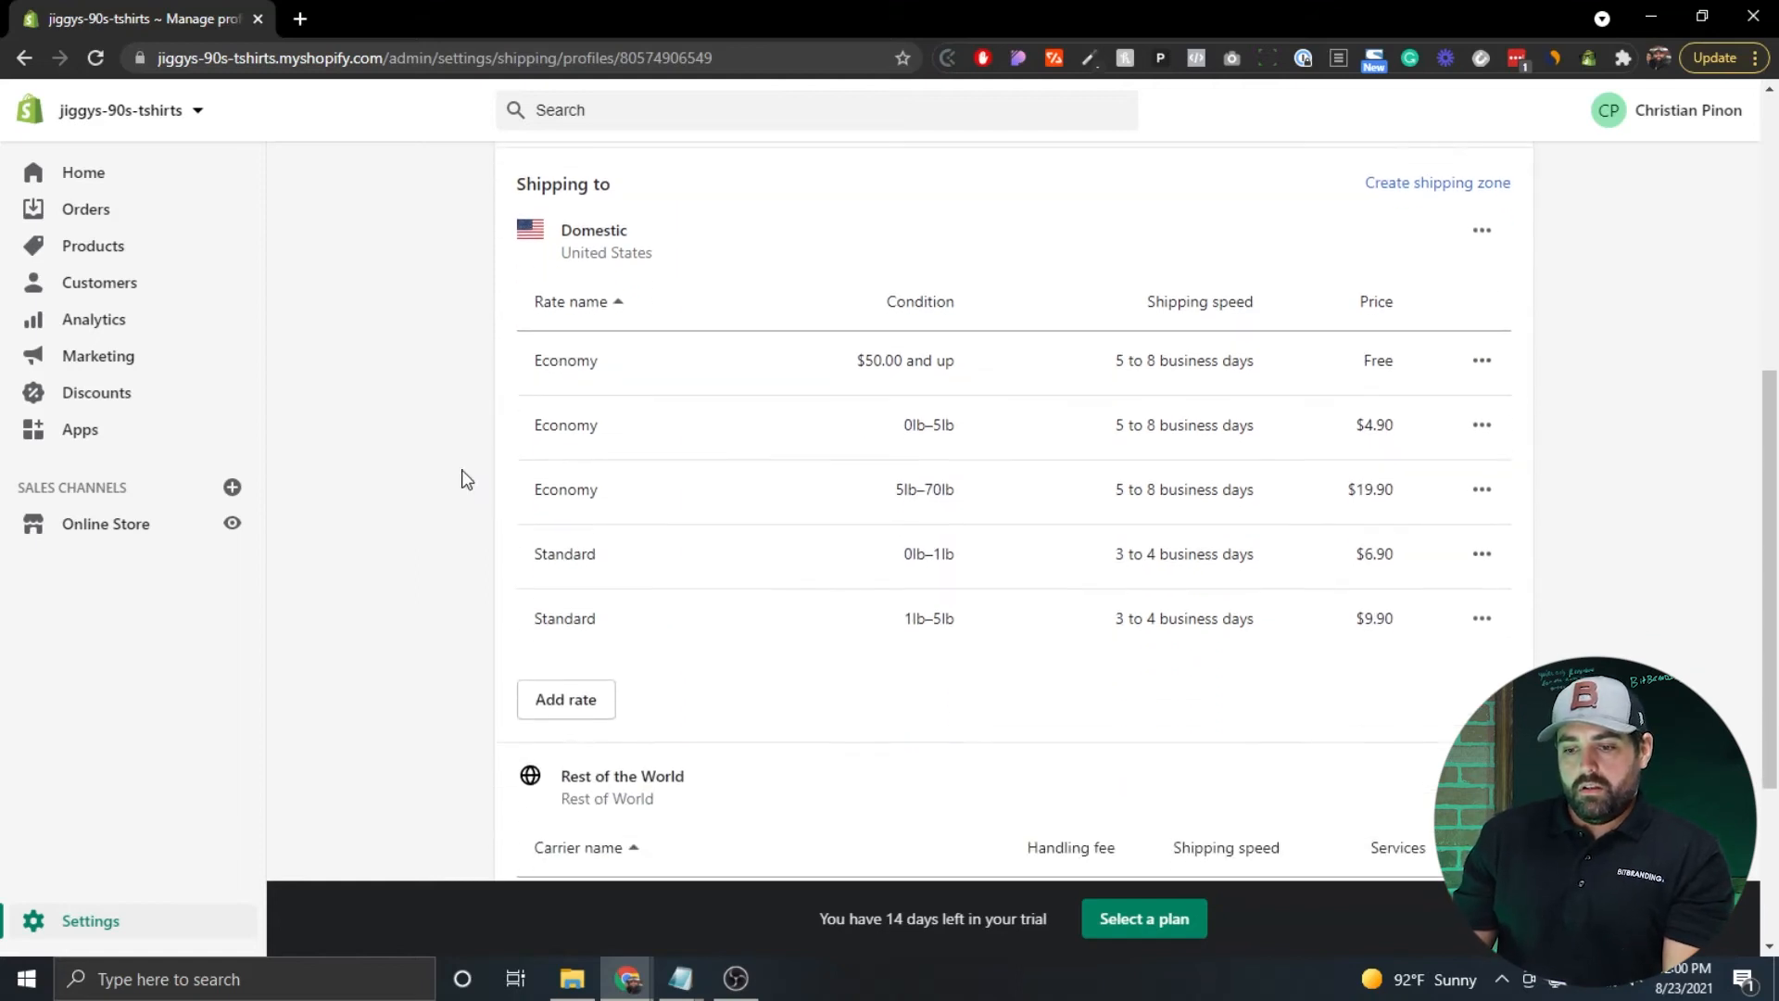
pyautogui.scroll(-3, 459, 463)
pyautogui.scroll(-1, 466, 479)
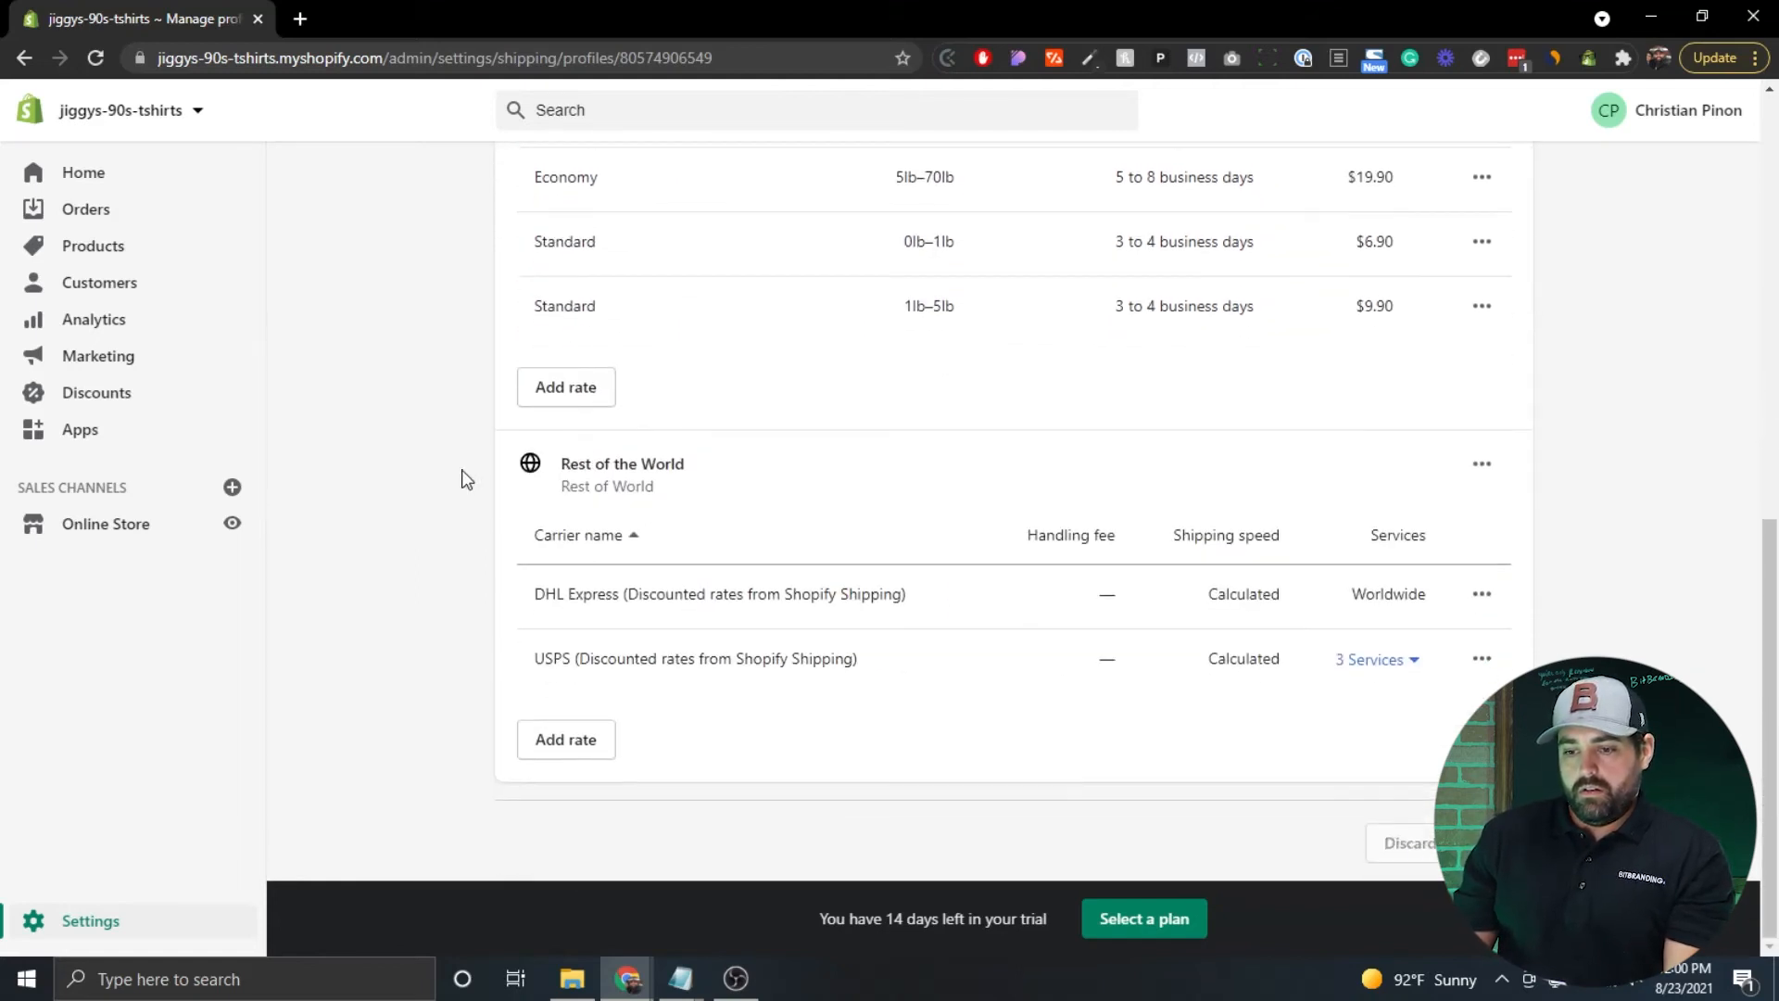
pyautogui.scroll(5, 466, 479)
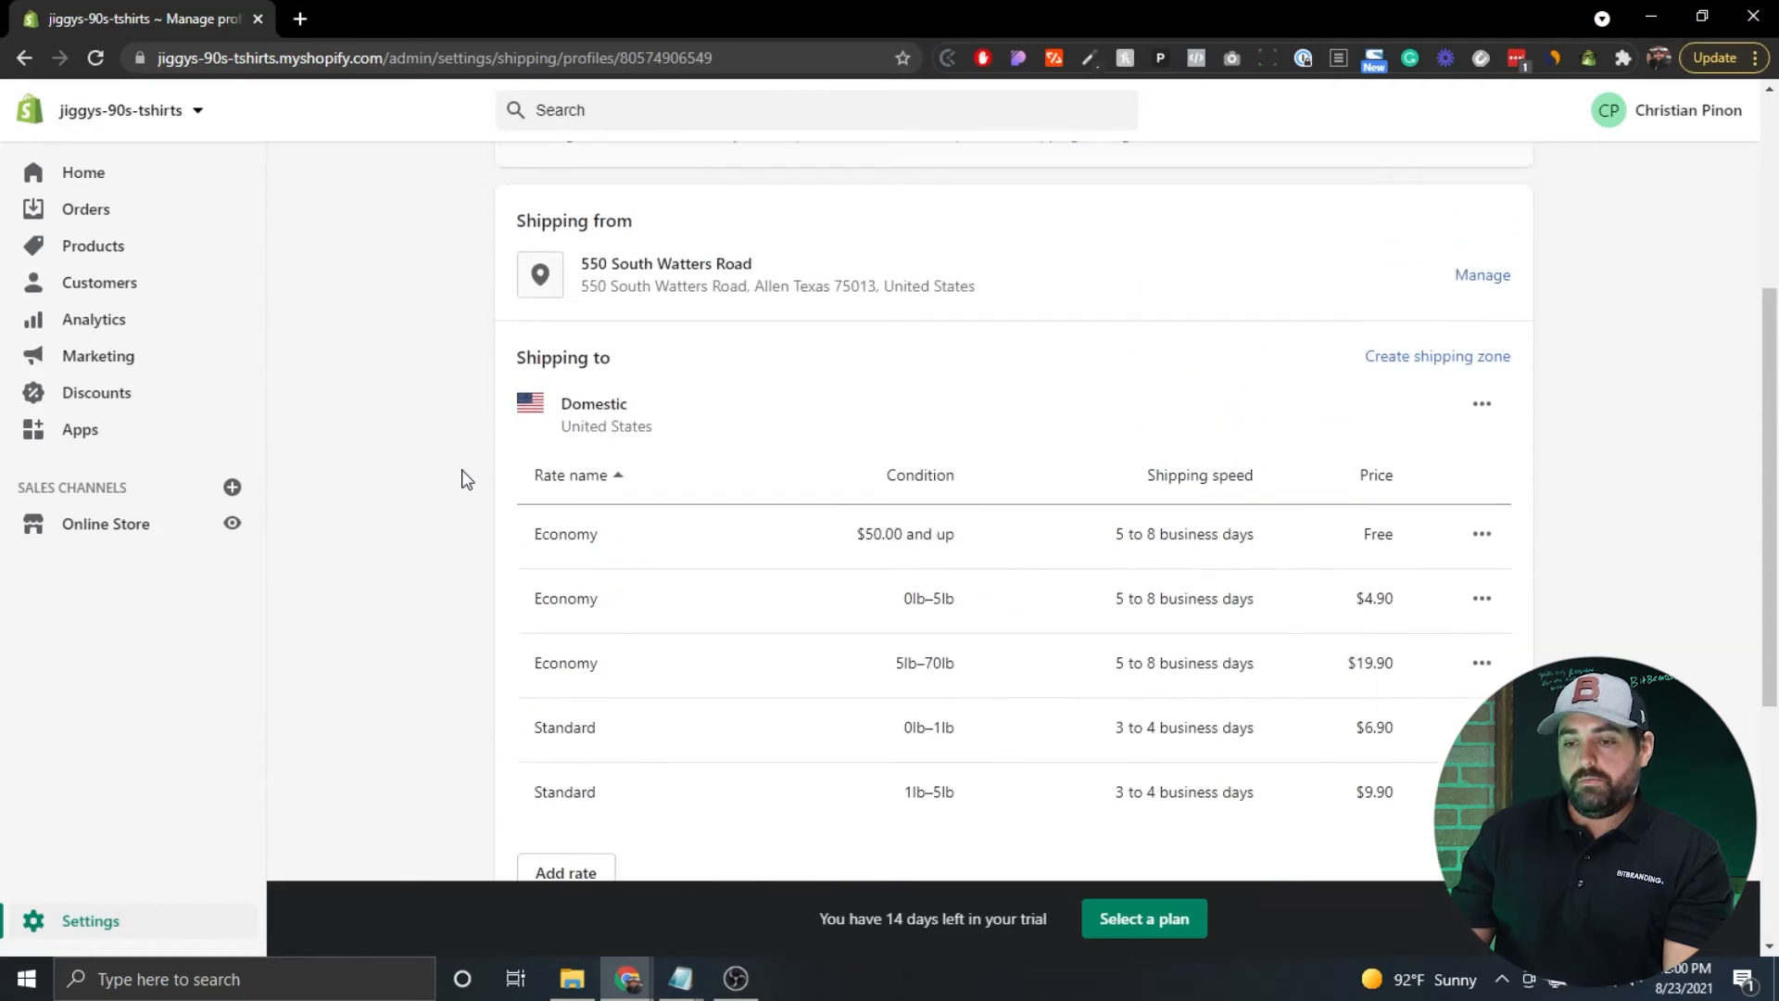
pyautogui.scroll(-1, 466, 479)
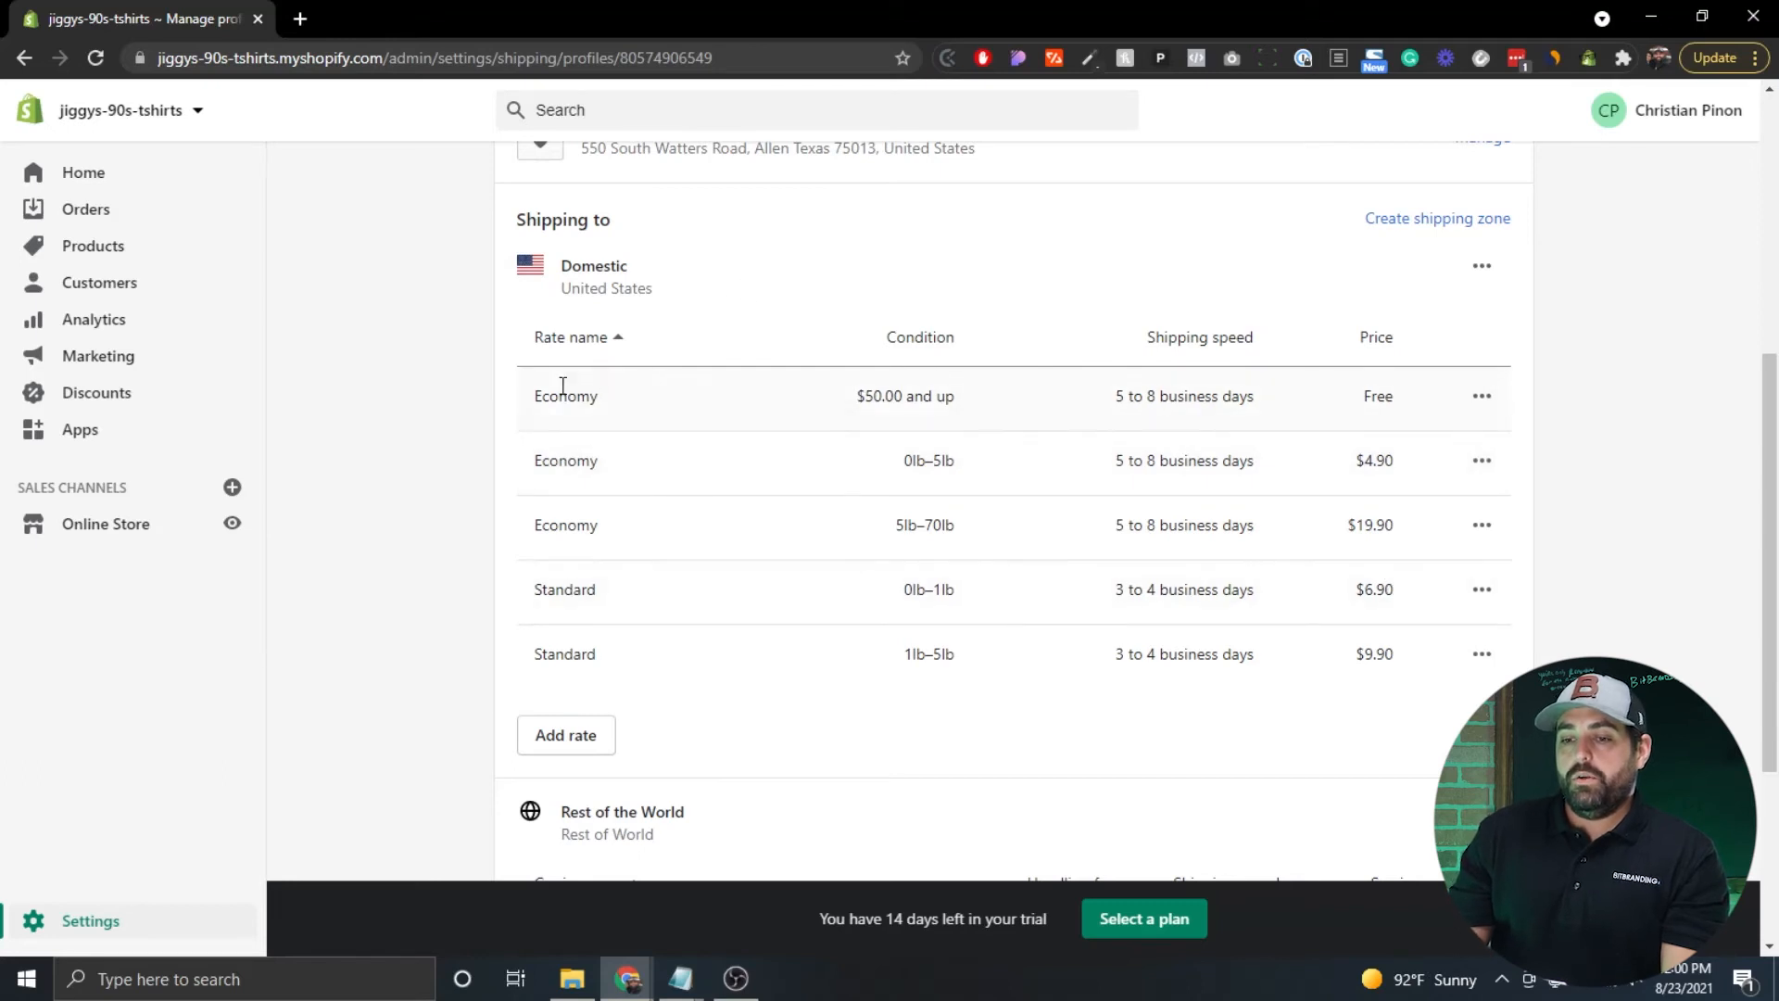
pyautogui.moveTo(543, 397); pyautogui.dragTo(666, 398)
pyautogui.click(725, 406)
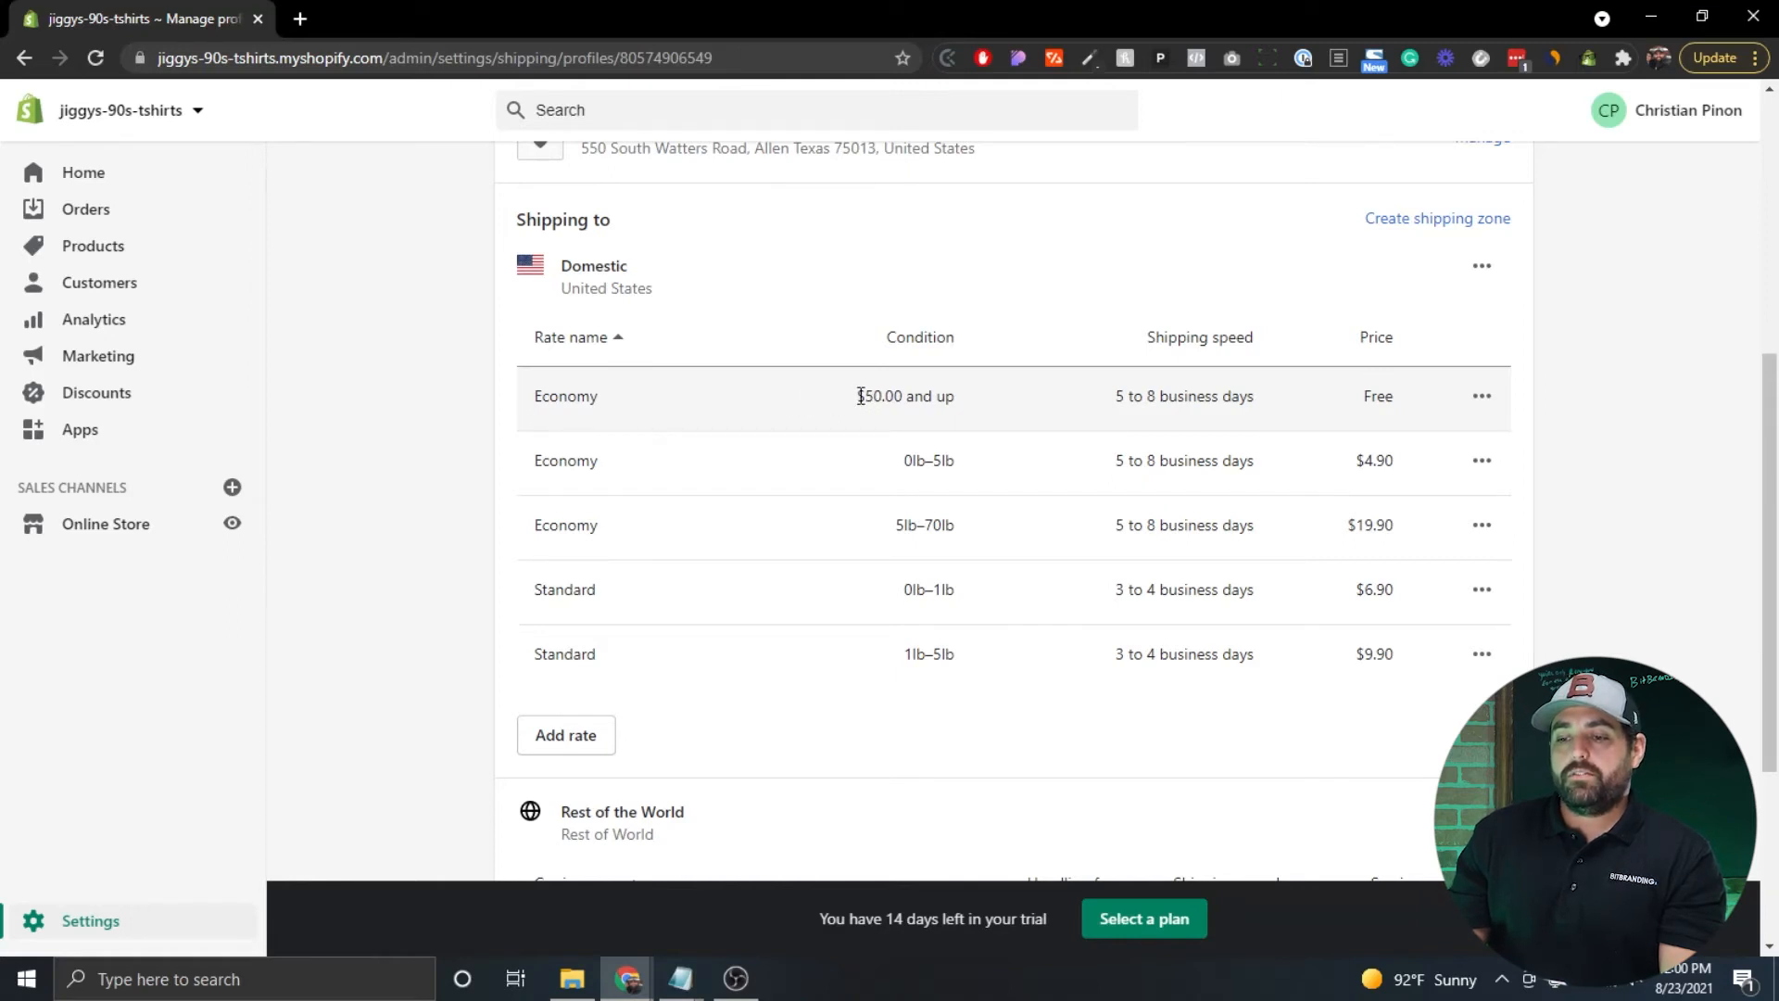
pyautogui.moveTo(854, 396); pyautogui.dragTo(911, 398)
pyautogui.click(934, 394)
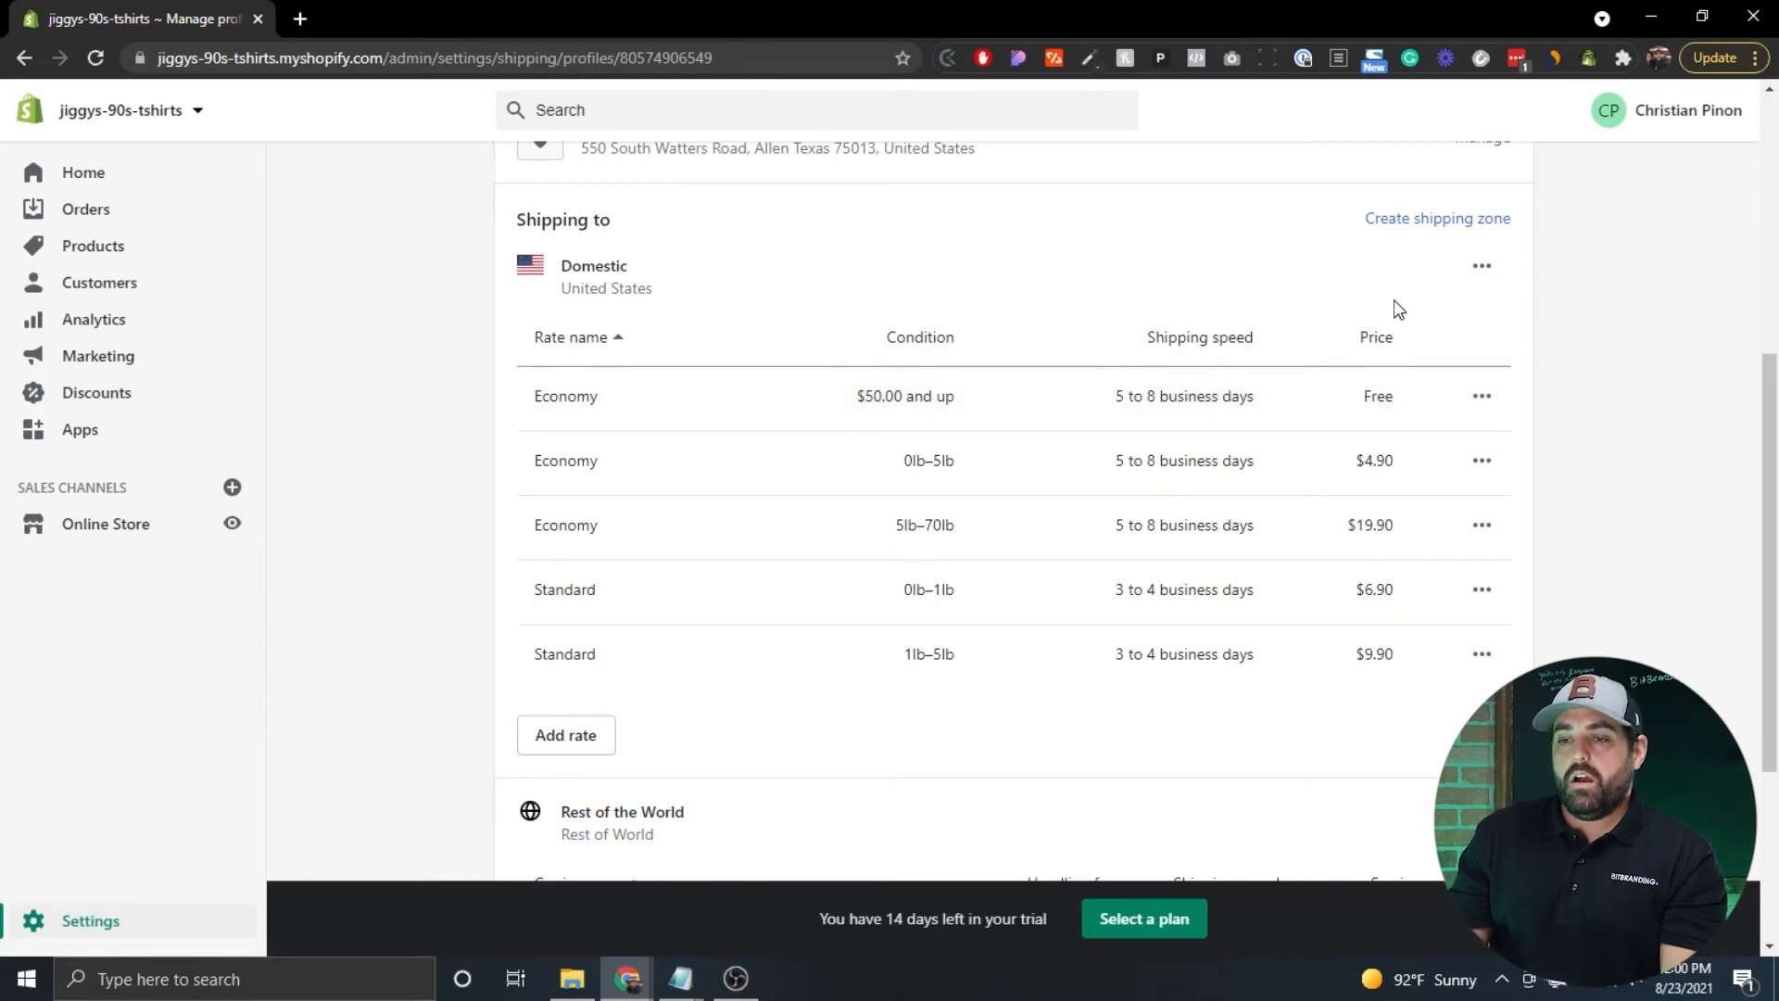
pyautogui.scroll(1, 1393, 298)
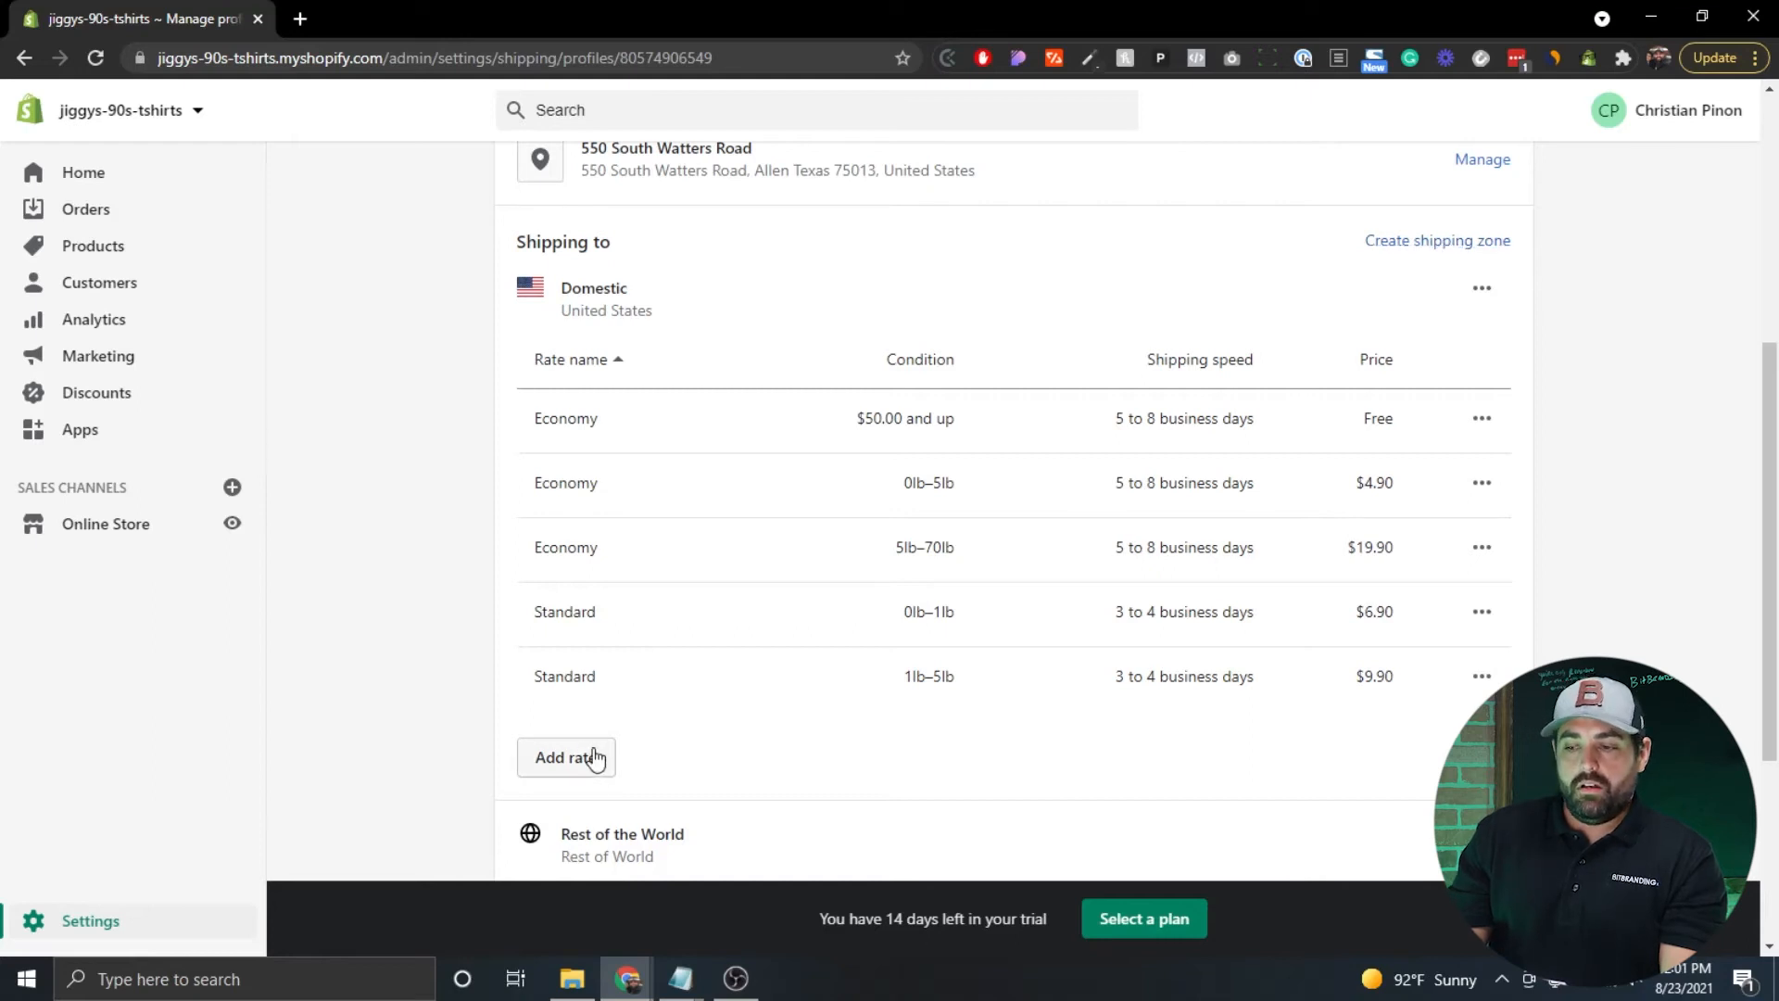
# Start a new Domestic rate, preview carrier-calculated USPS rates, then return to custom rates.
pyautogui.click(565, 760)
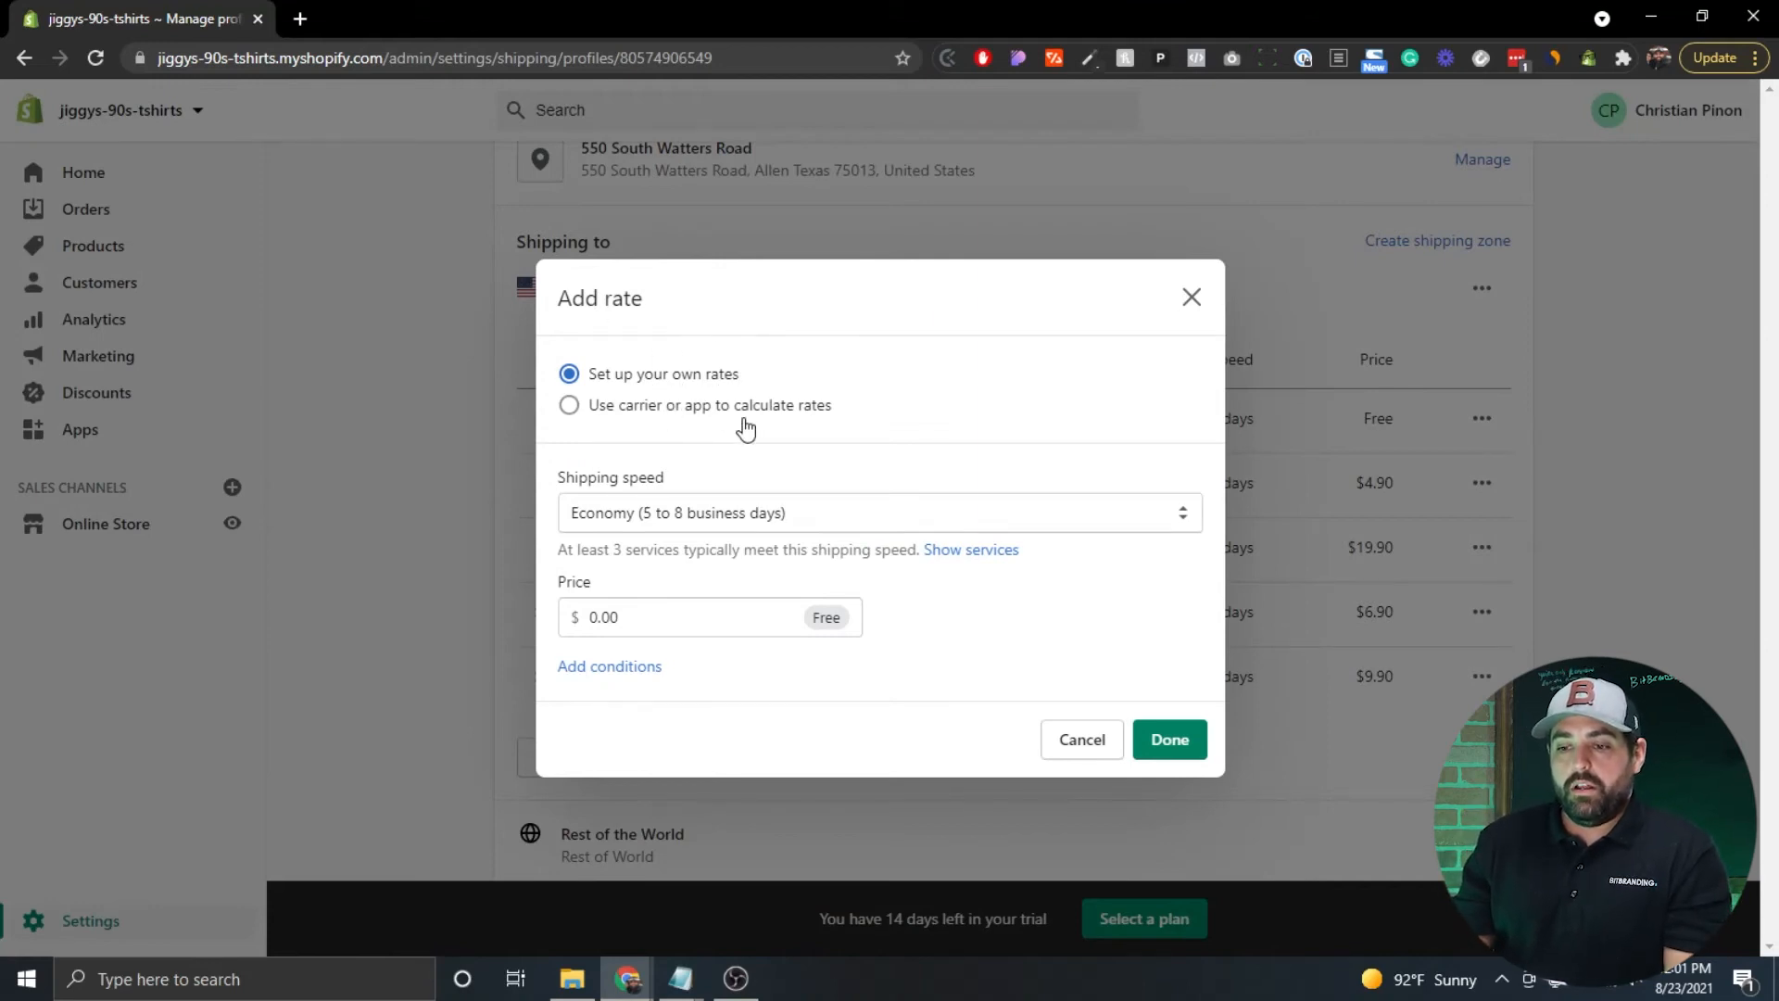
pyautogui.click(593, 405)
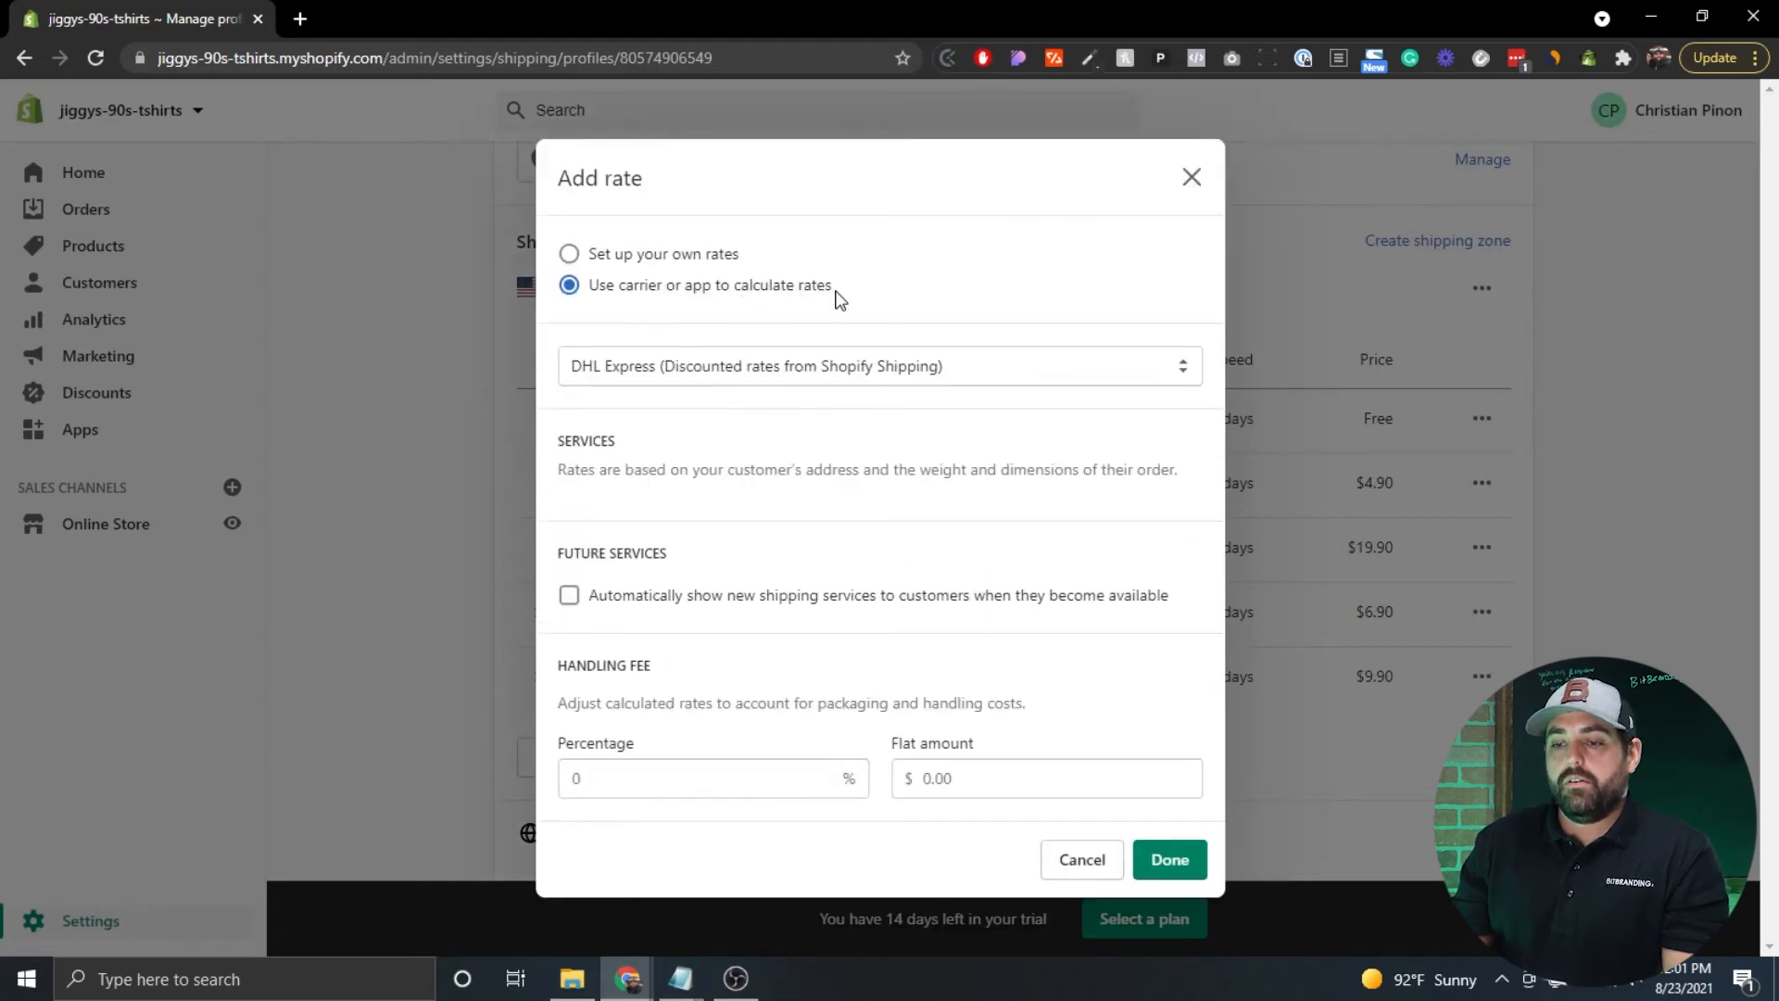
pyautogui.click(952, 366)
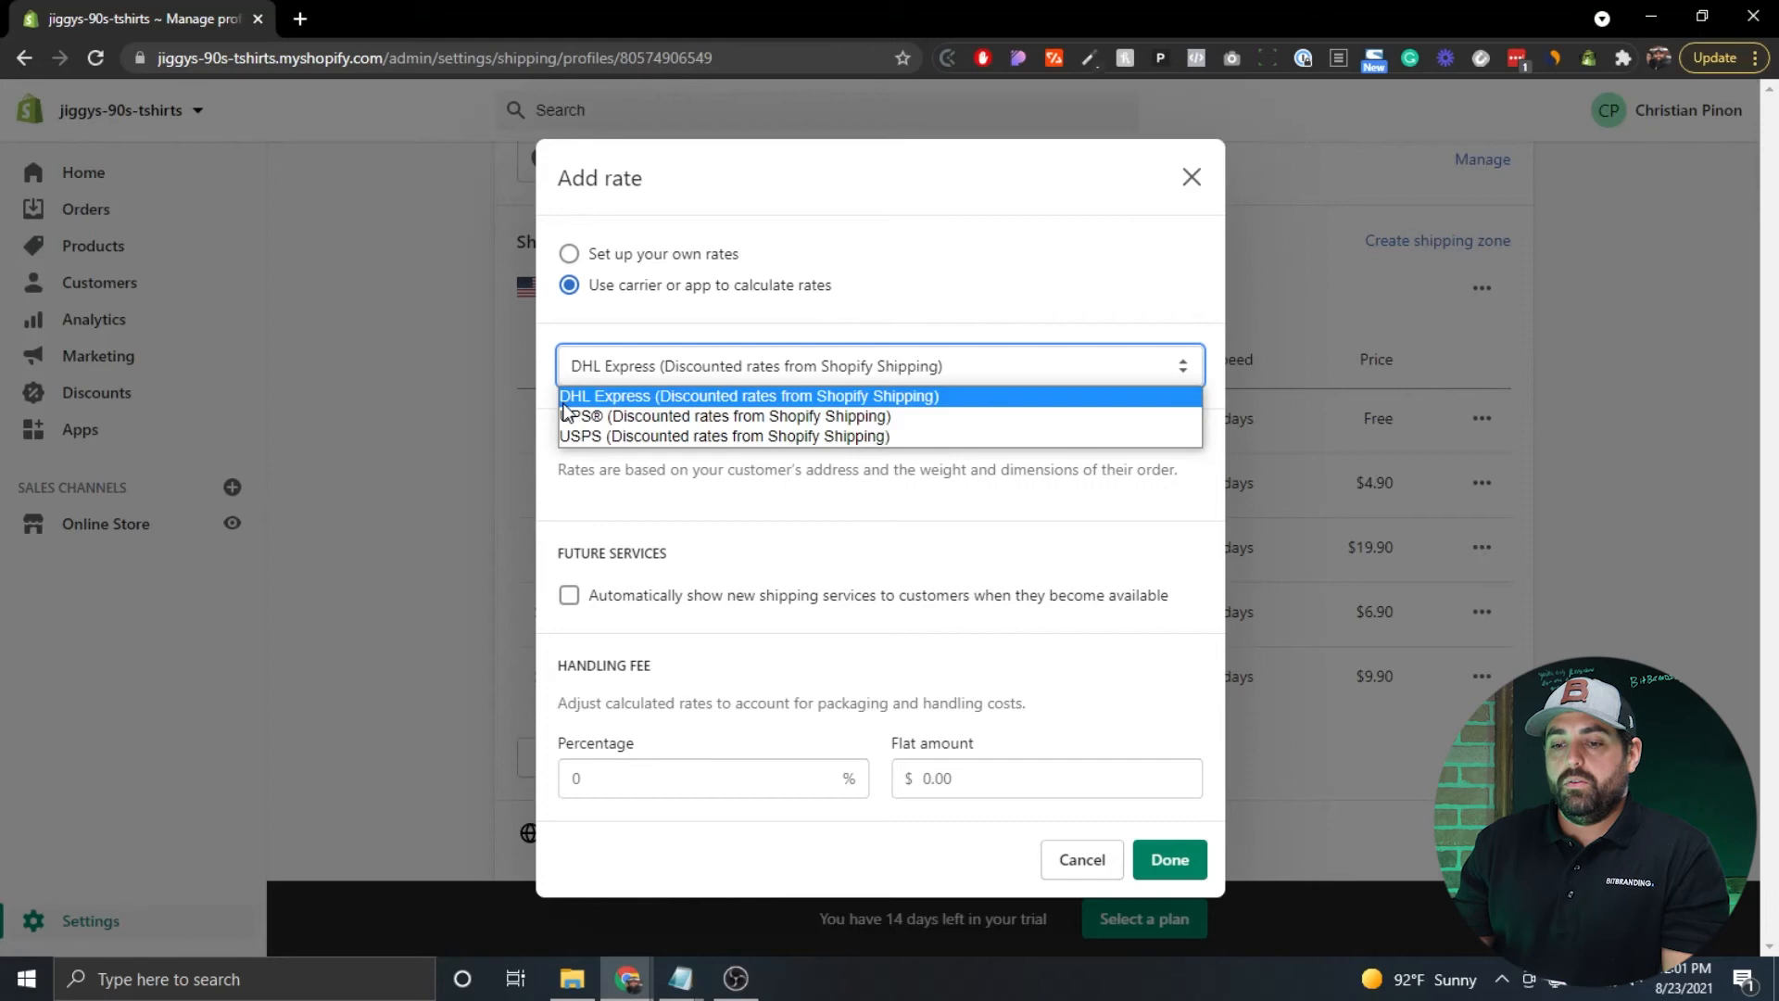
pyautogui.click(642, 433)
pyautogui.scroll(-1, 747, 381)
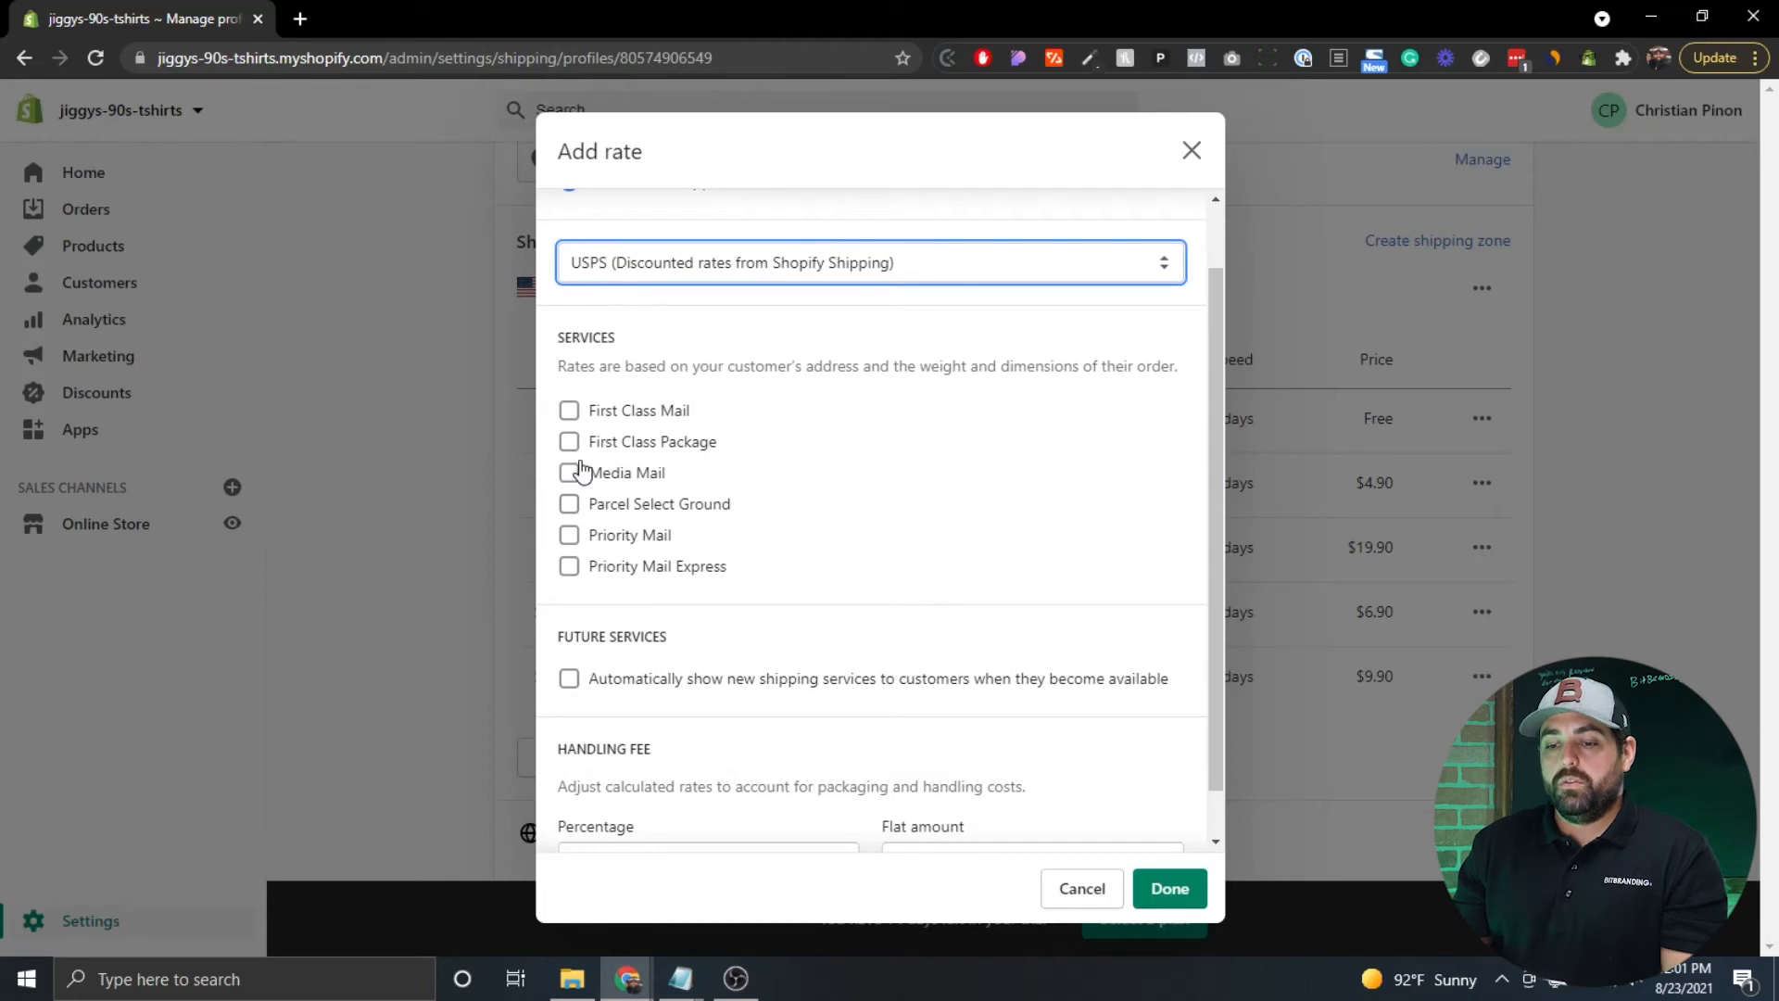
pyautogui.scroll(-1, 792, 487)
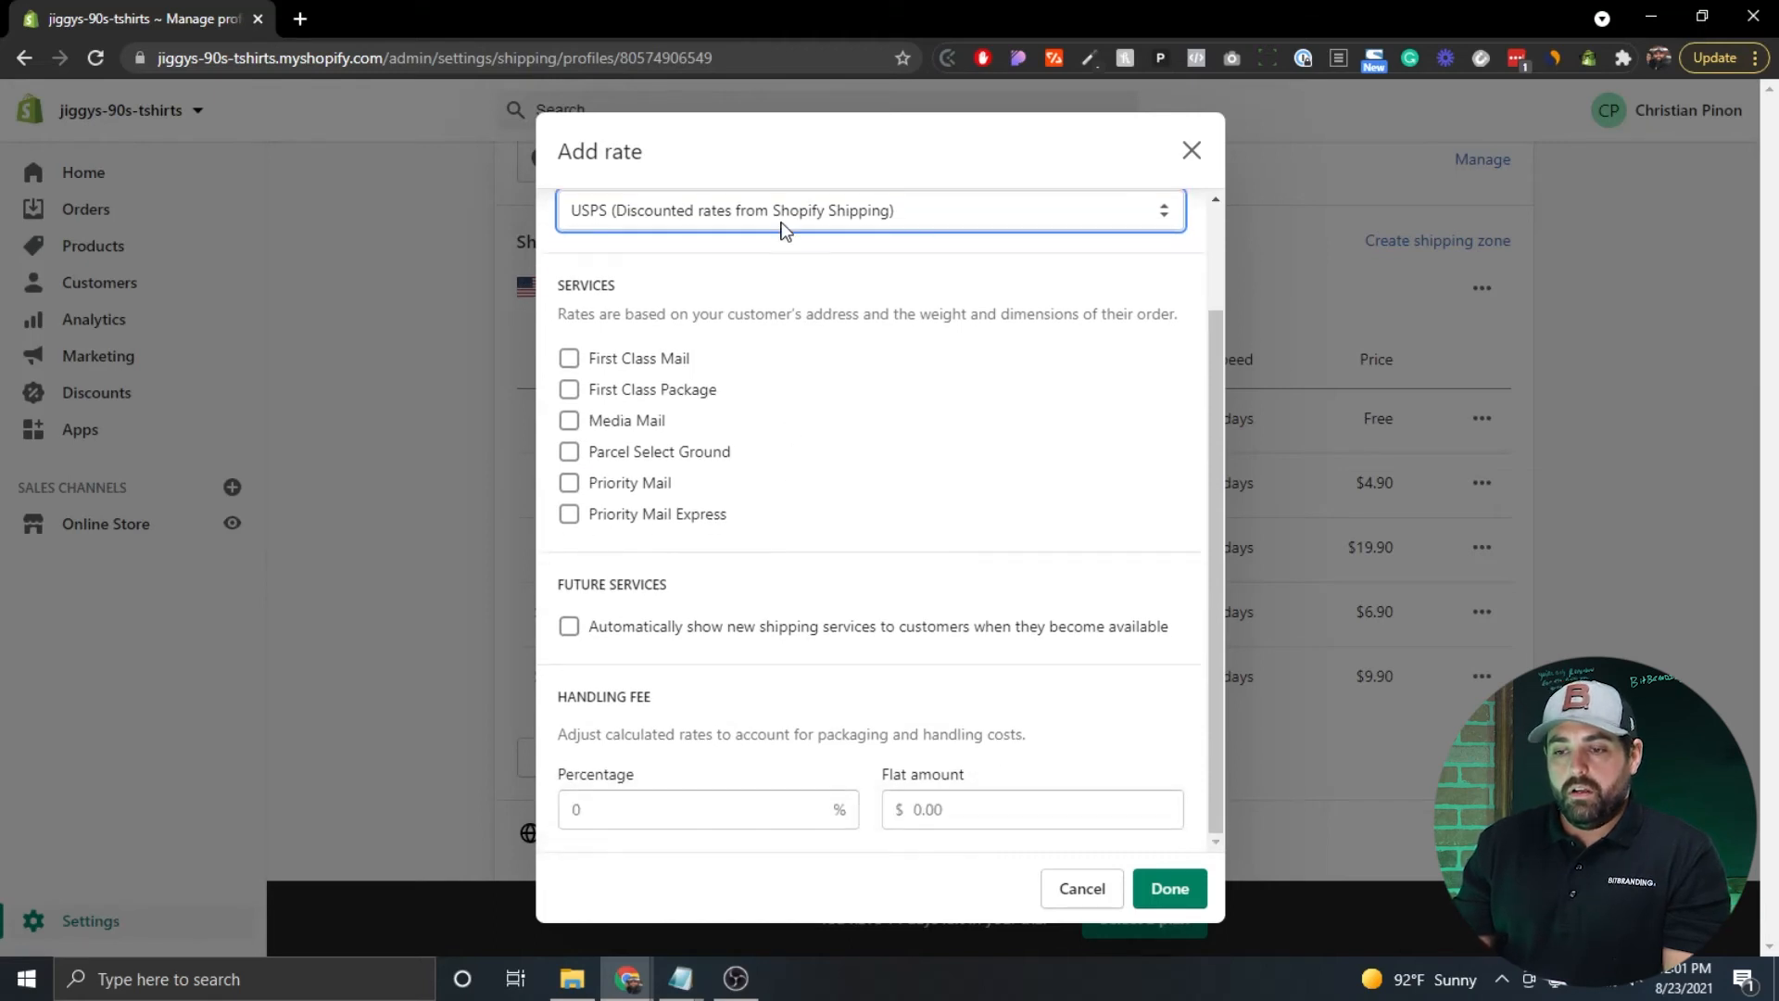
pyautogui.scroll(1, 782, 452)
pyautogui.scroll(-1, 781, 451)
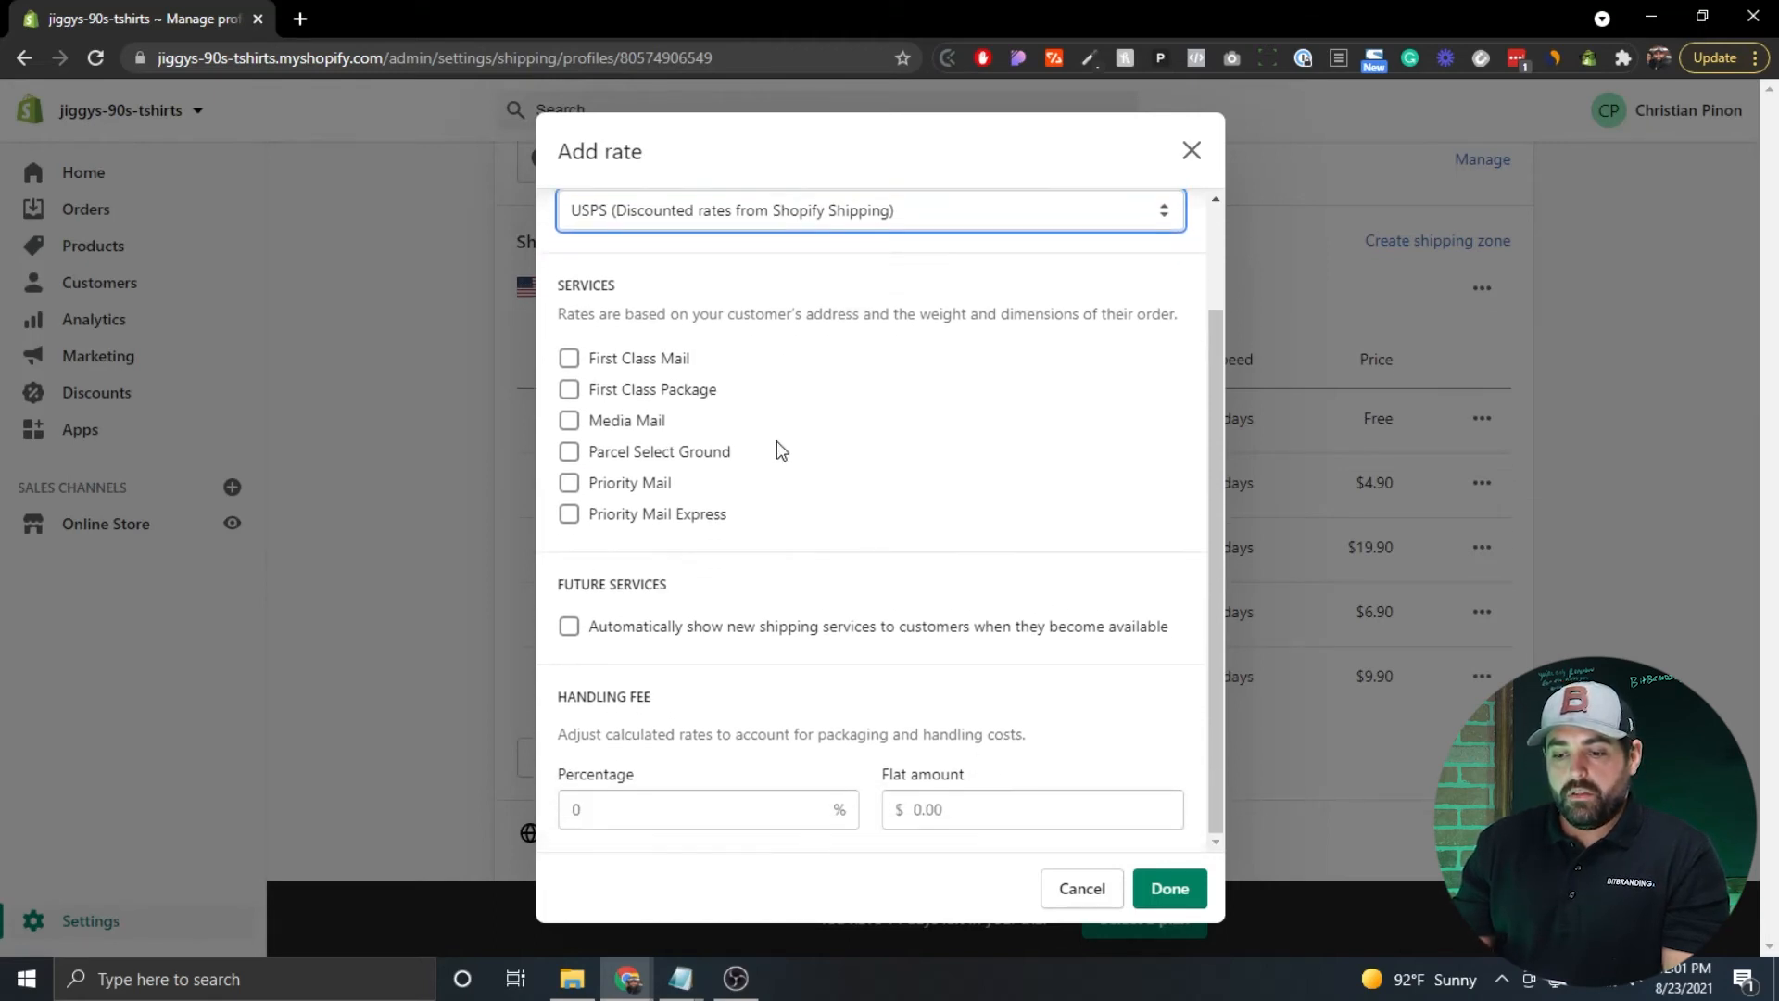
pyautogui.scroll(3, 778, 450)
pyautogui.click(584, 236)
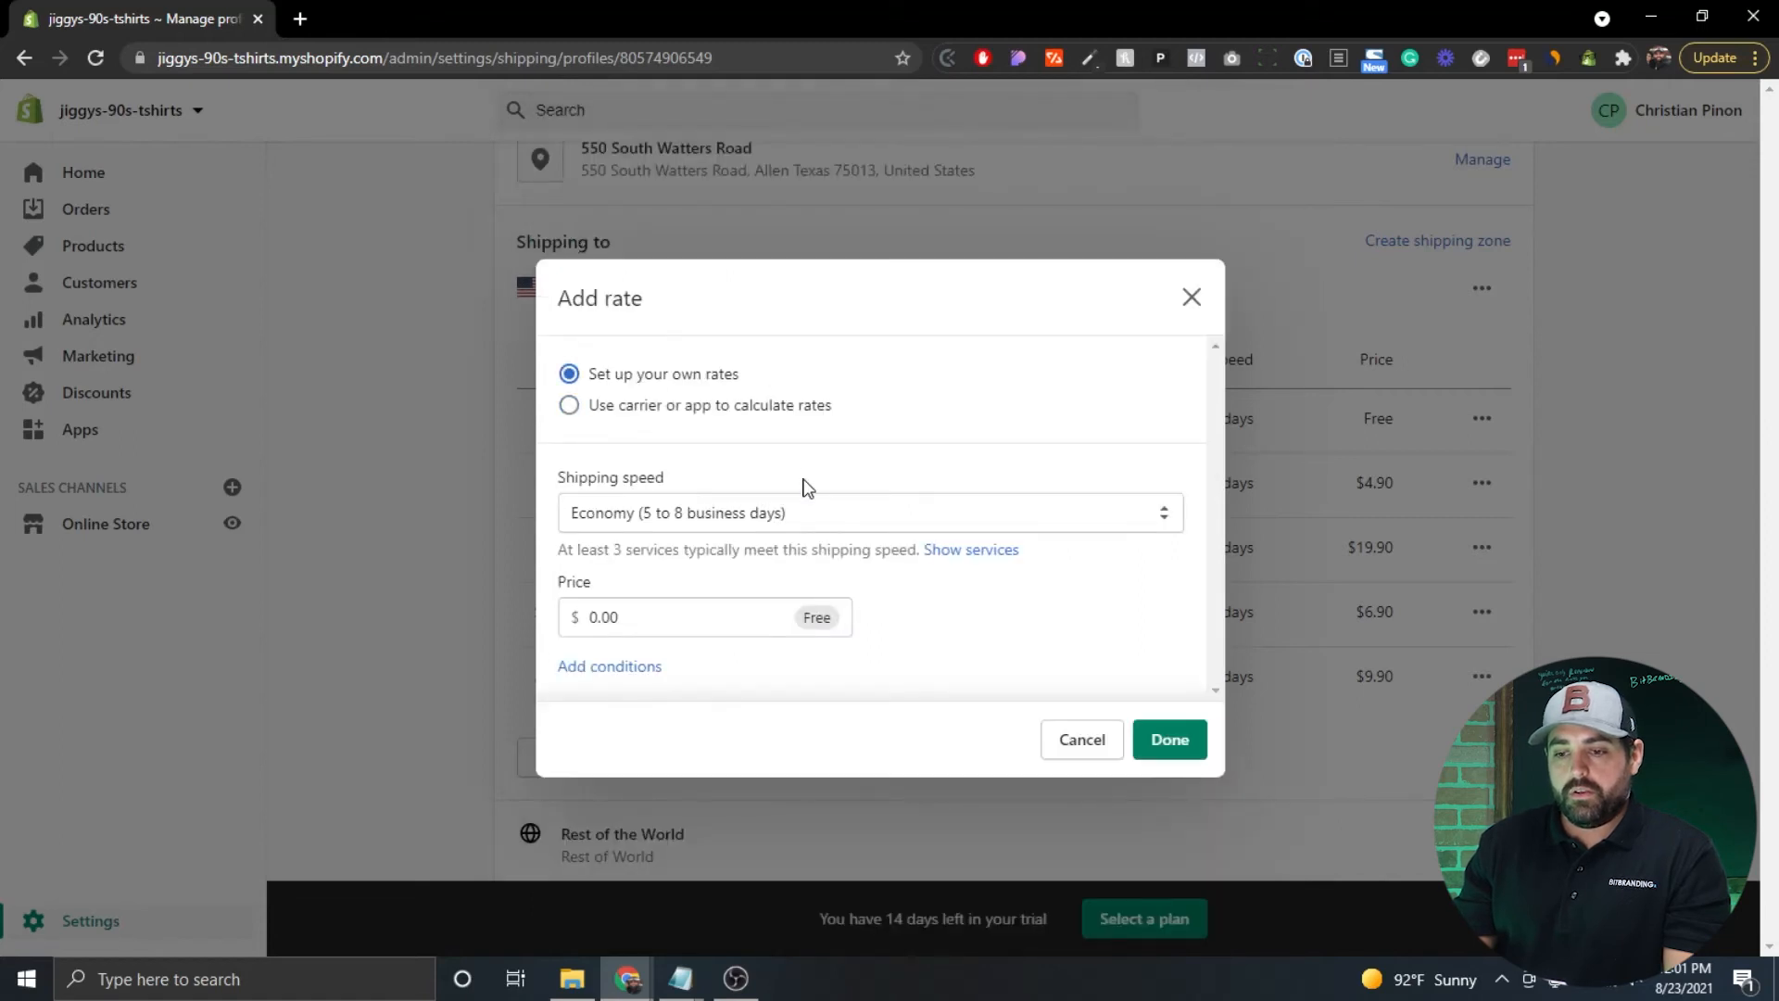
# Keep Economy speed at 0.00, drop the 100.00 minimum-price condition, and add the rate.
pyautogui.click(916, 524)
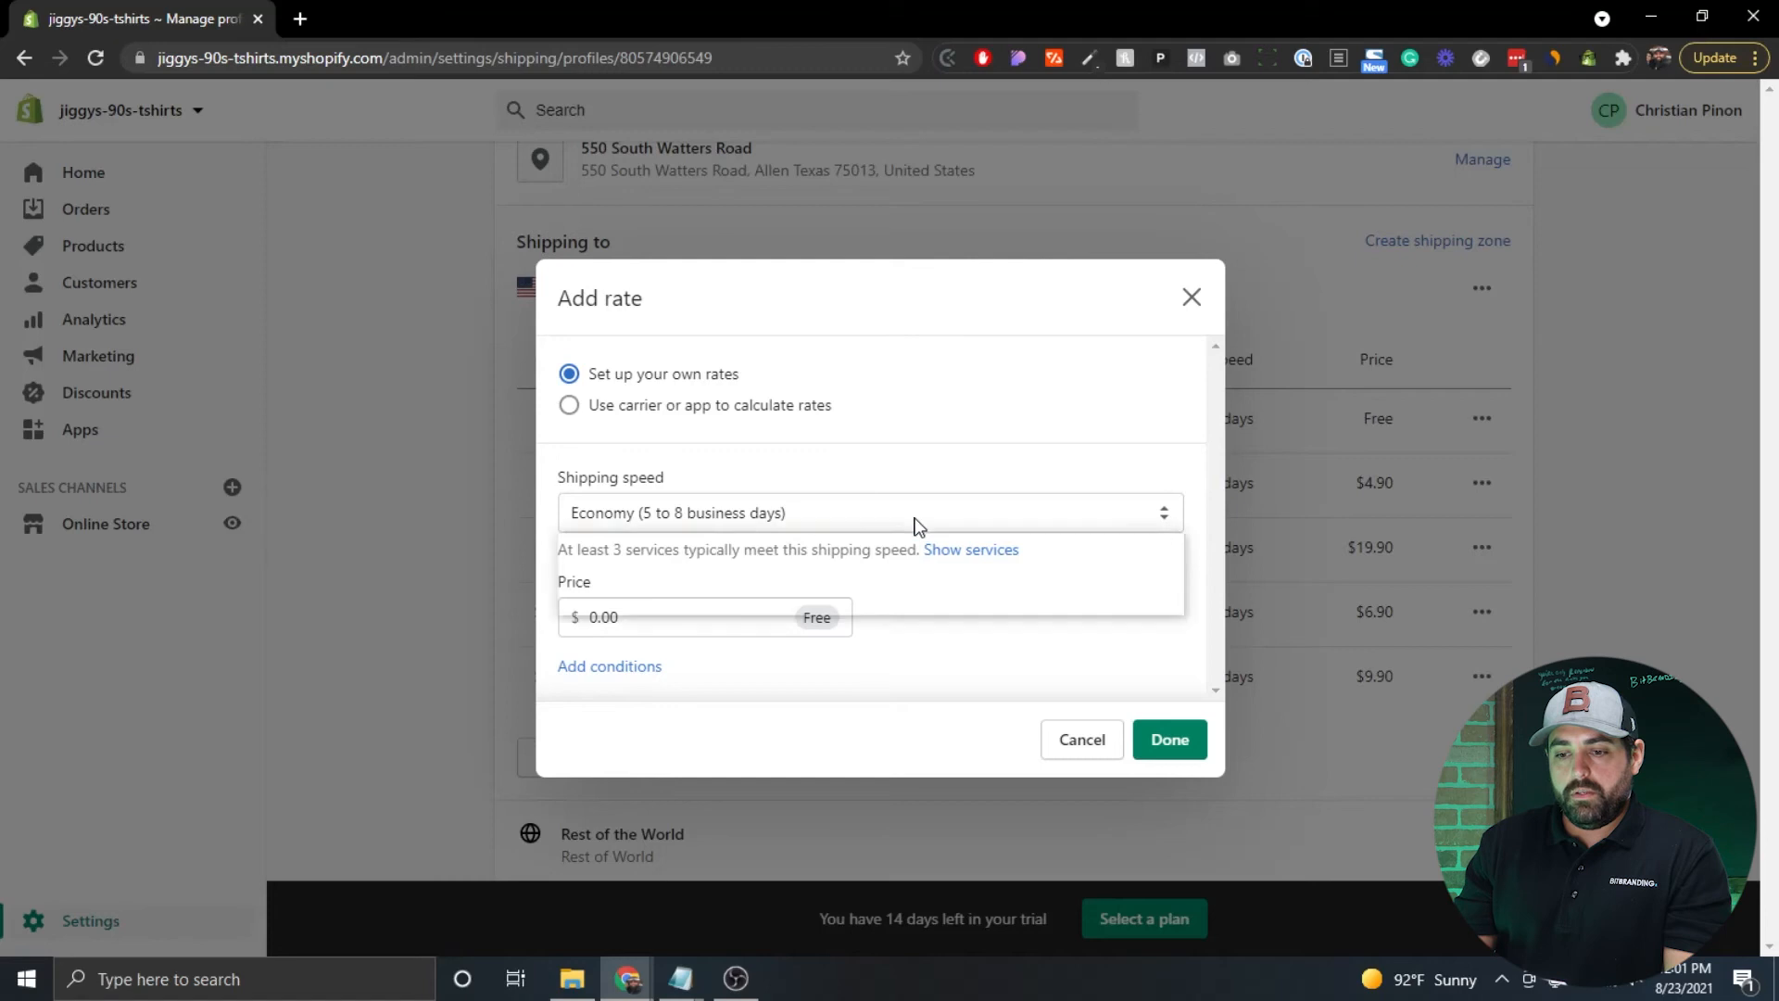
pyautogui.click(847, 503)
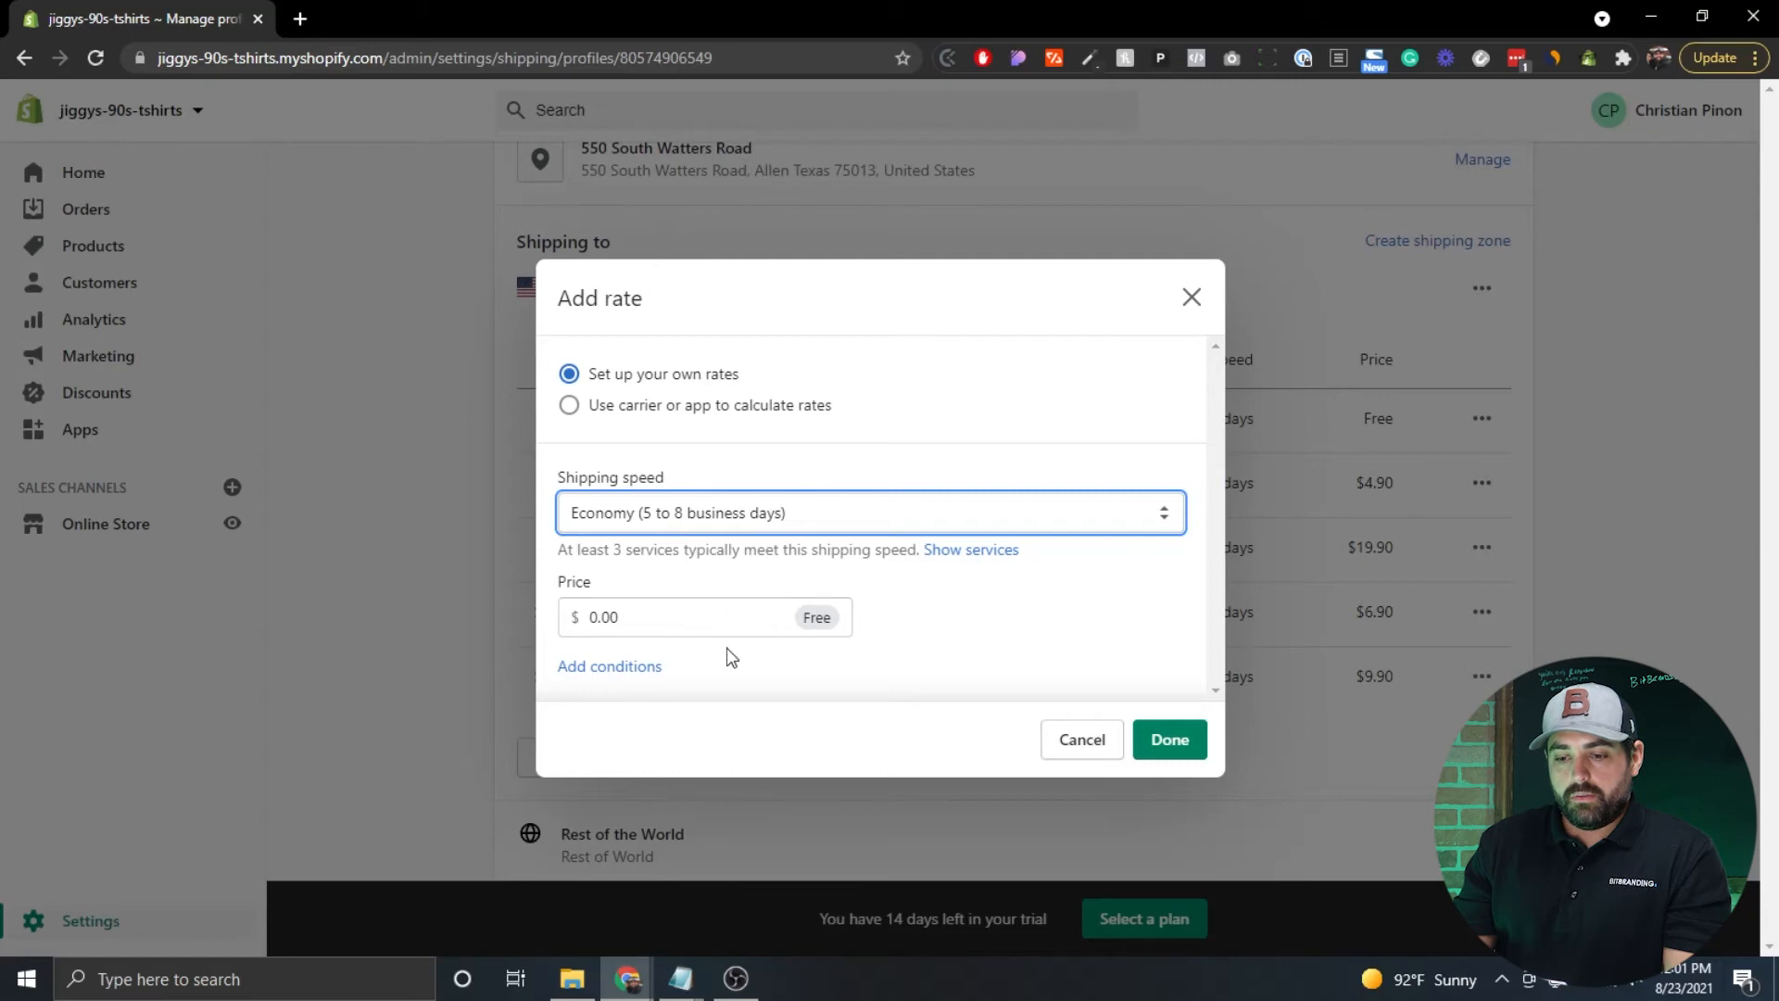
pyautogui.click(613, 668)
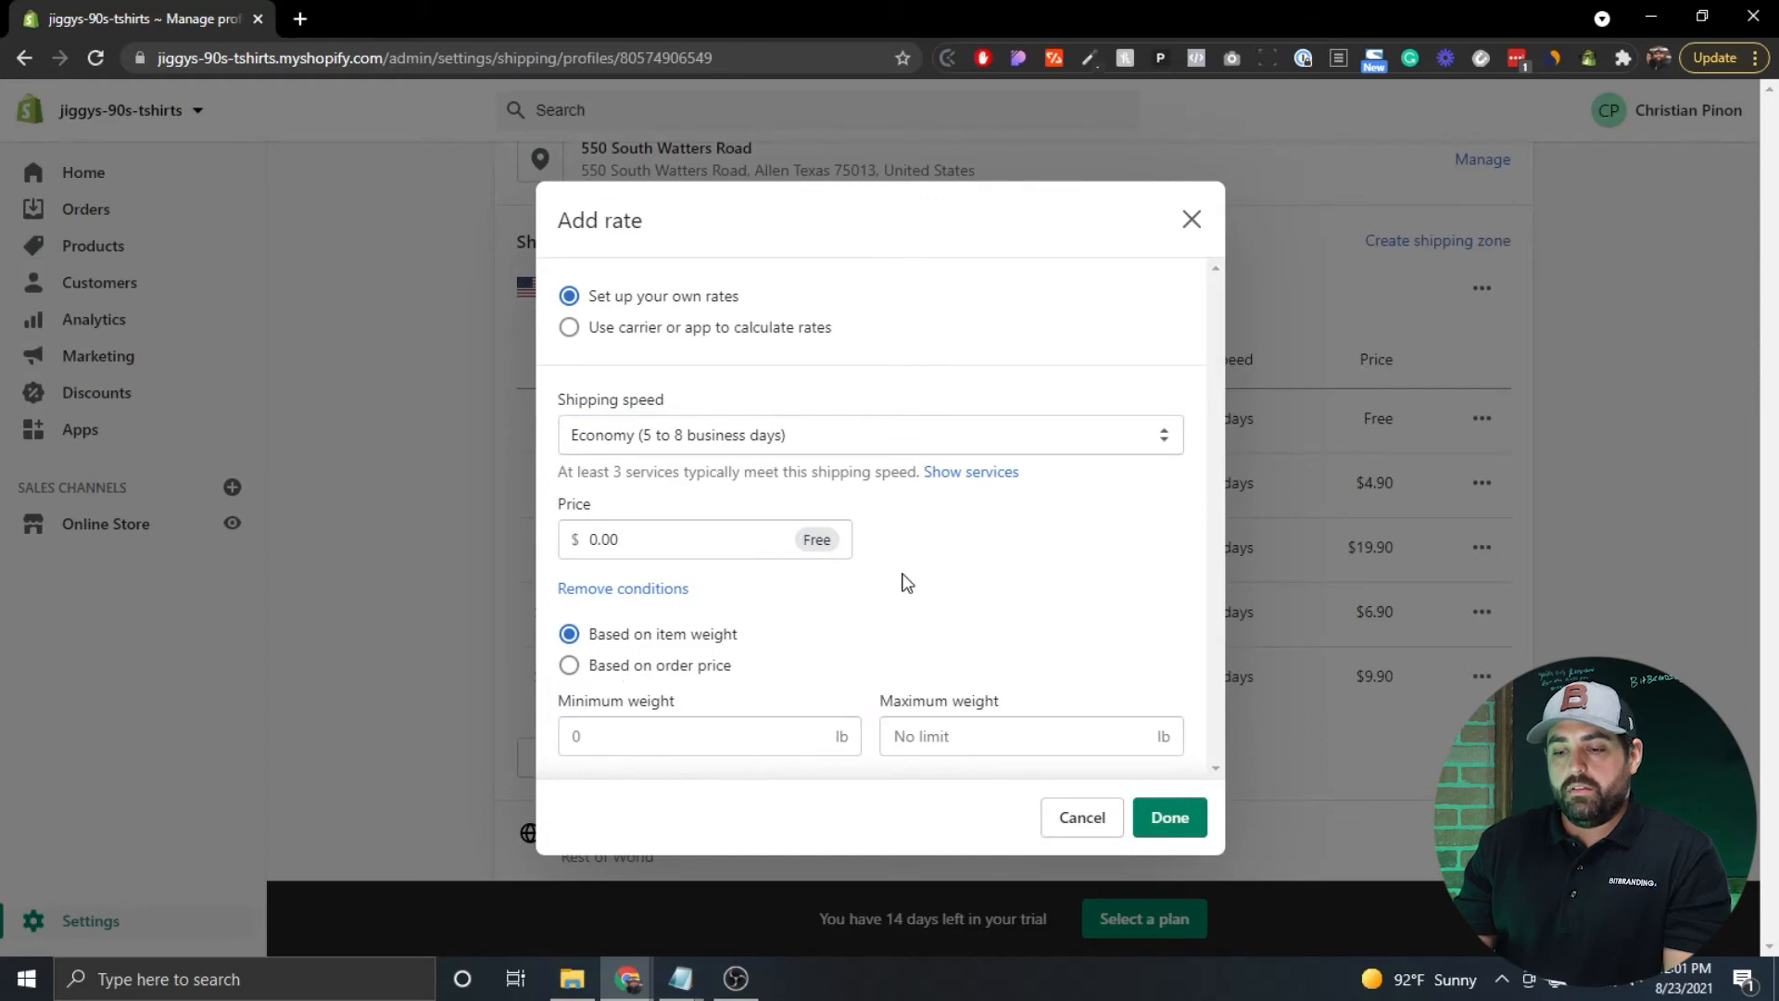
pyautogui.click(619, 669)
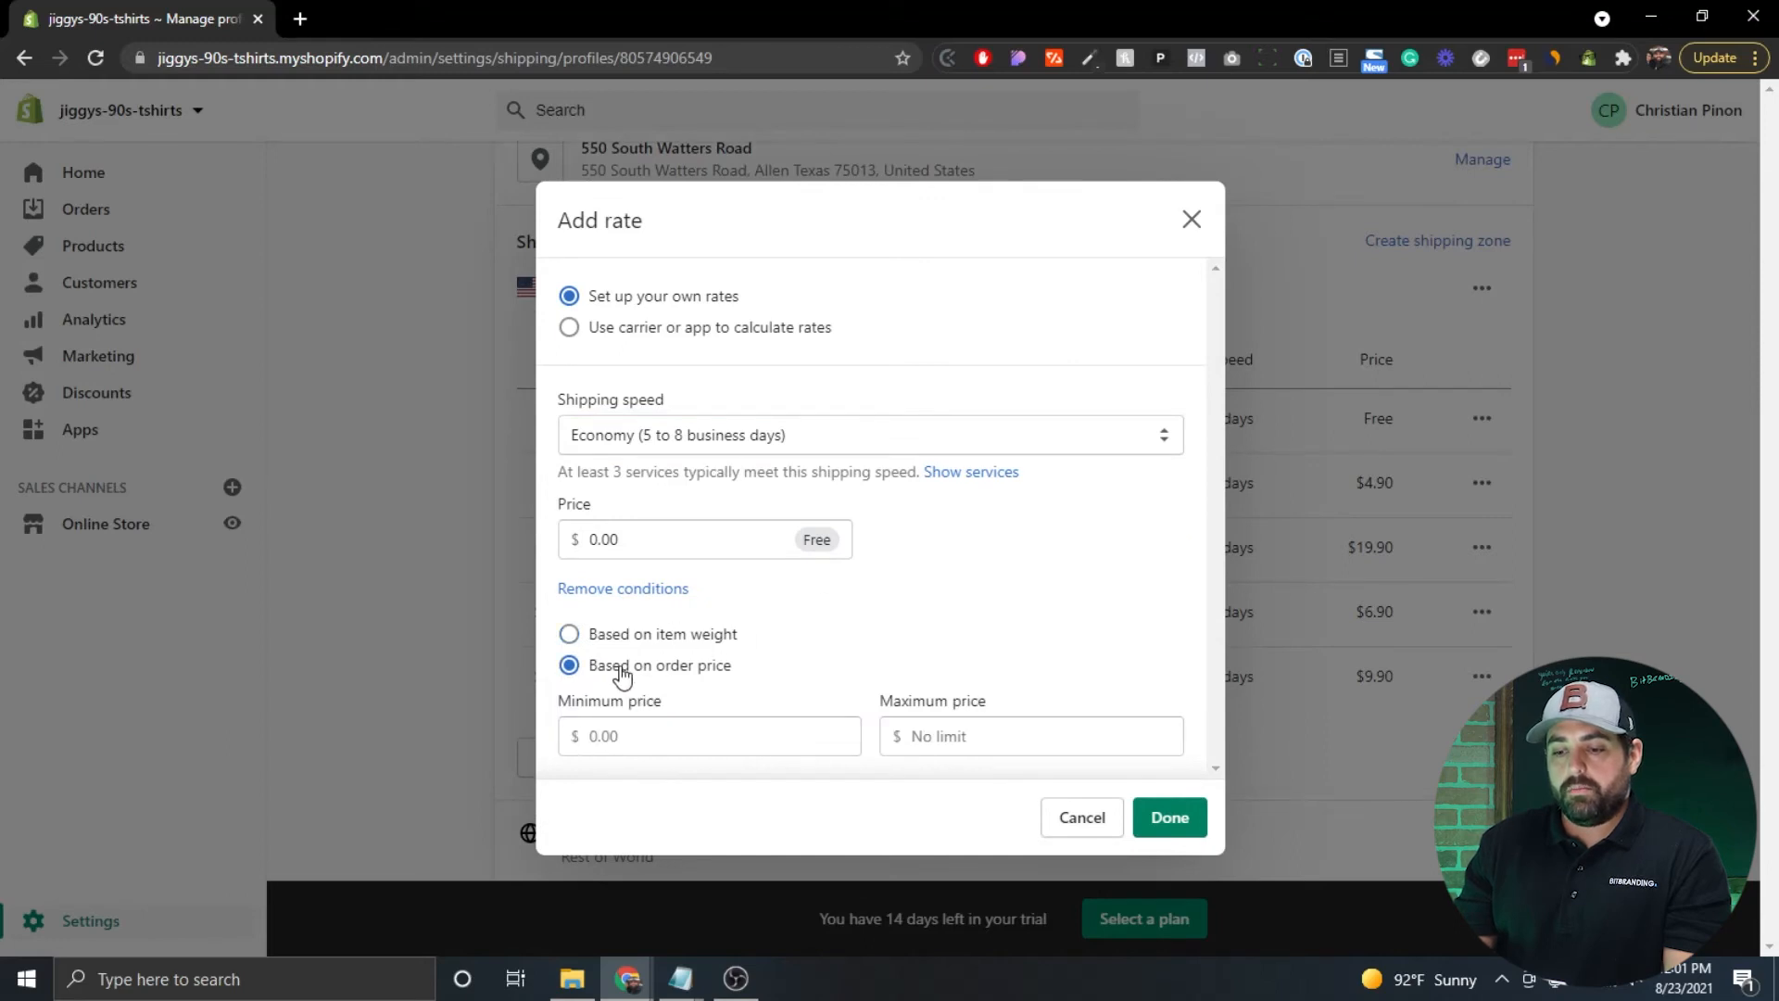
pyautogui.click(743, 752)
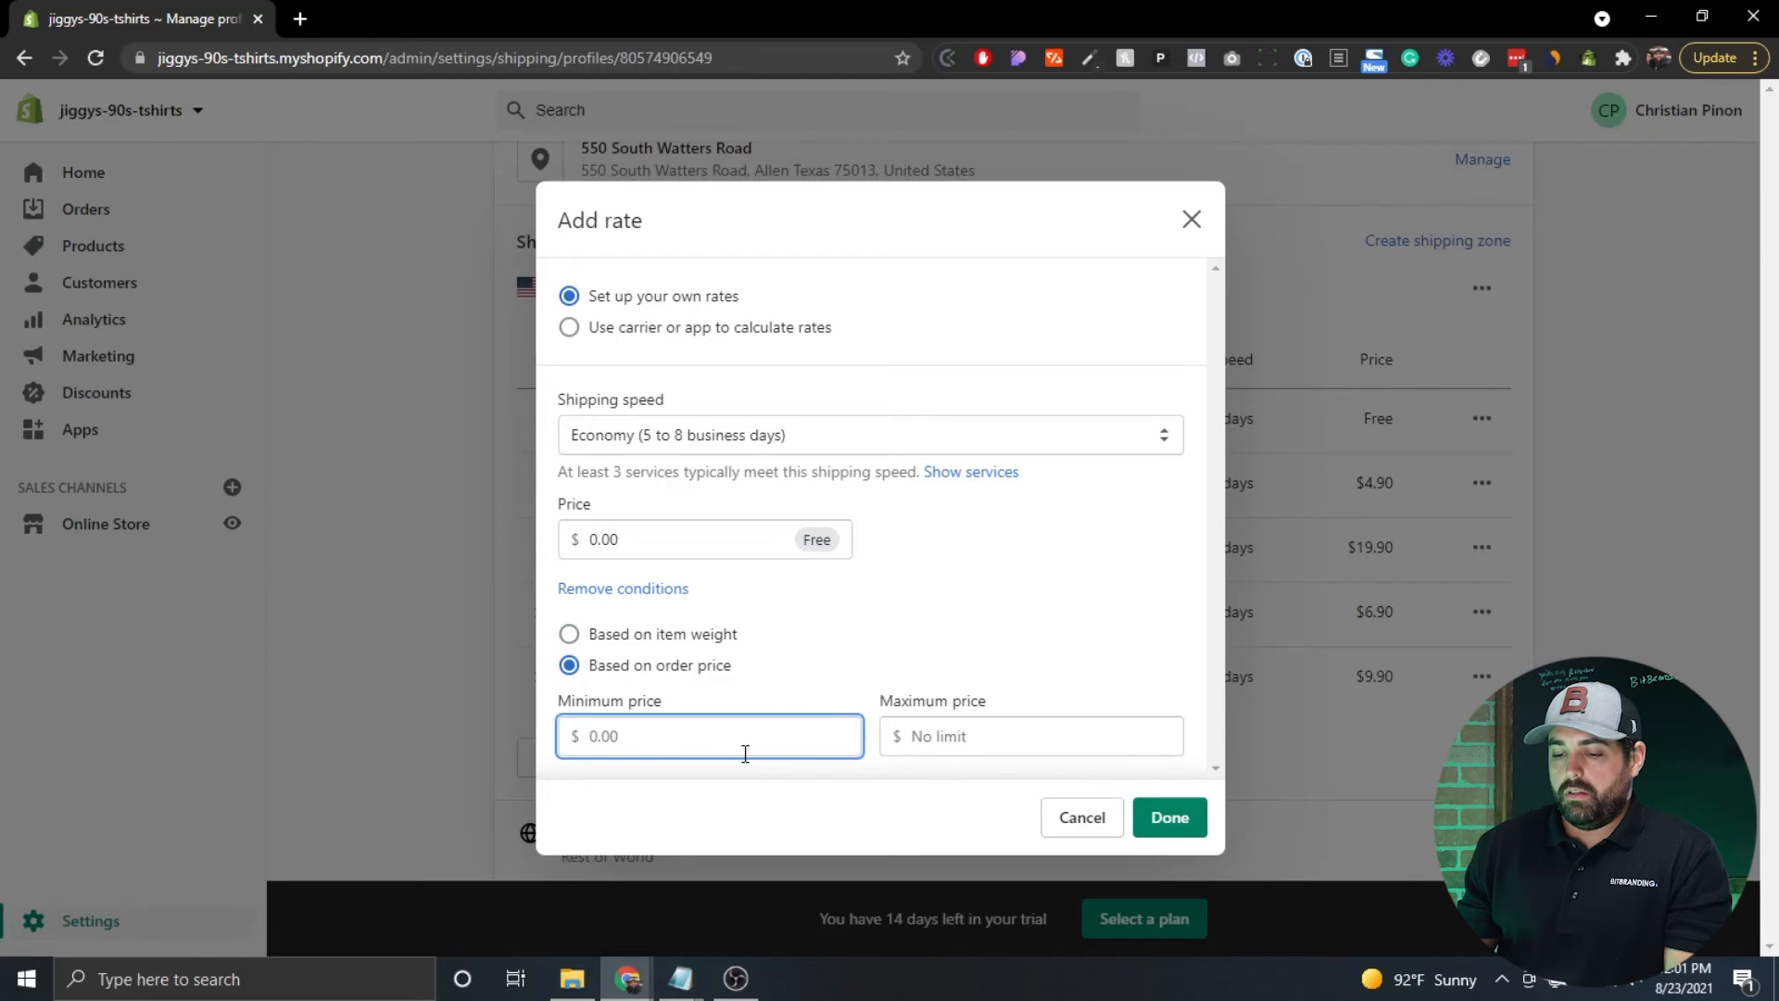
pyautogui.click(910, 782)
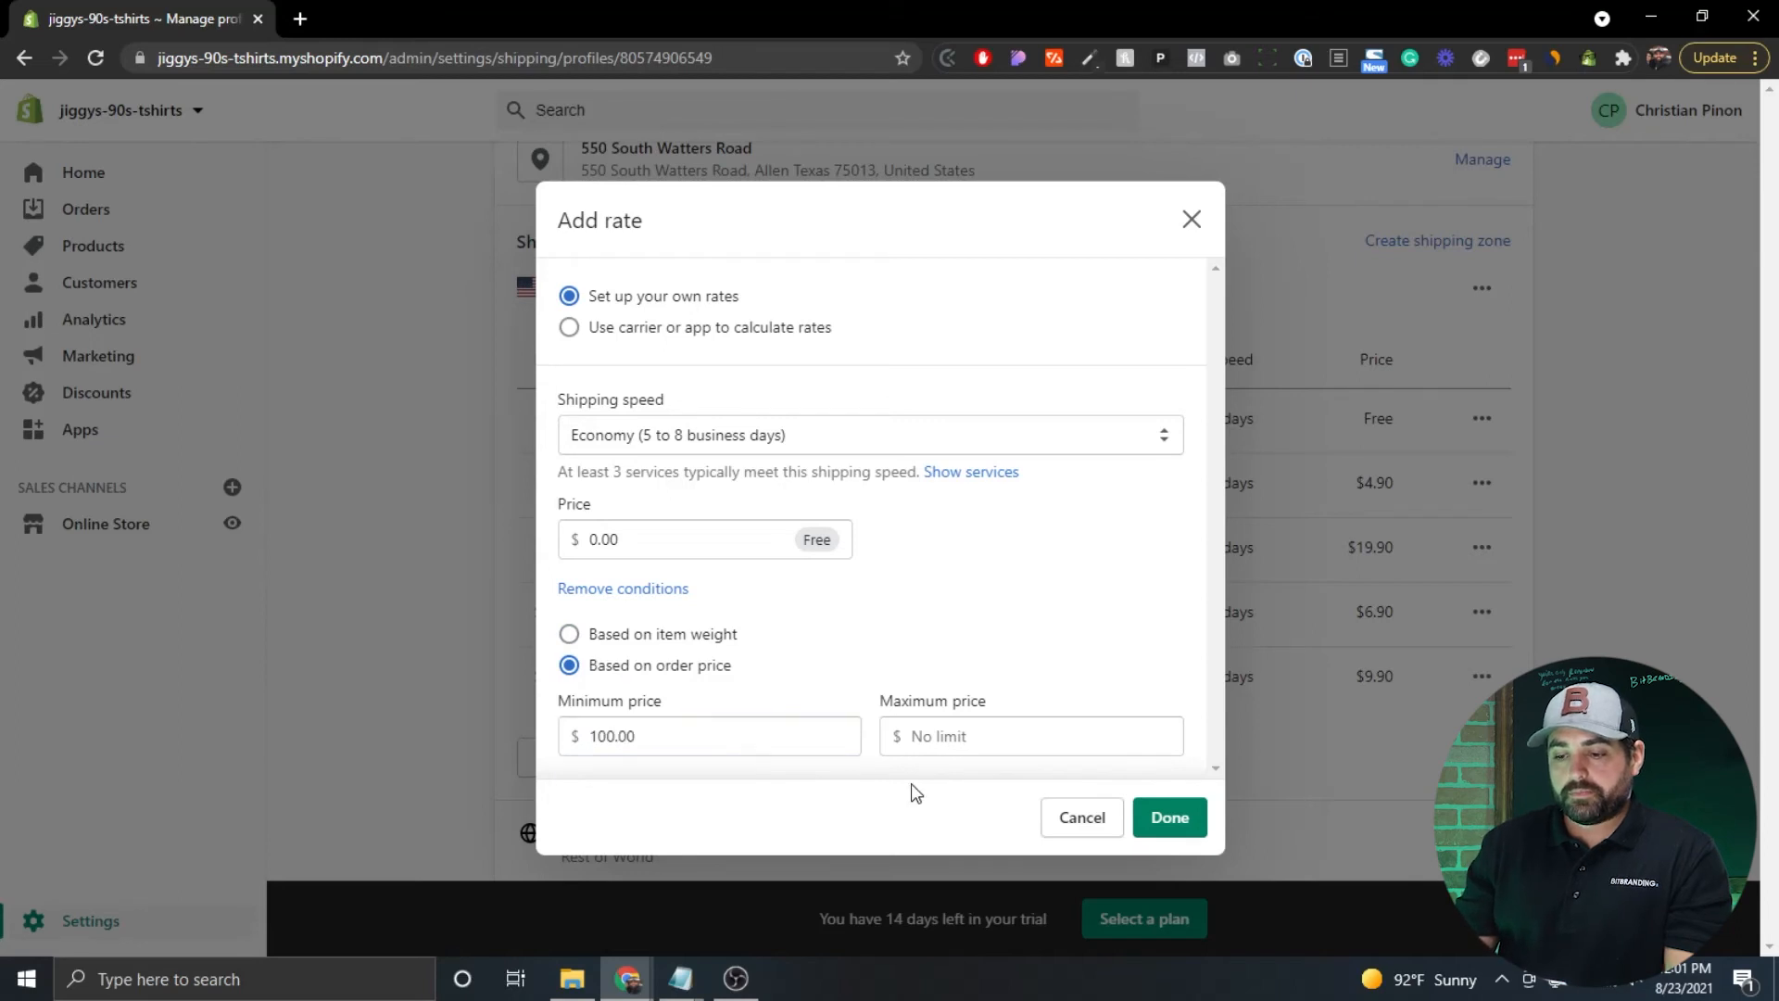
pyautogui.moveTo(665, 746); pyautogui.dragTo(563, 738)
pyautogui.click(610, 590)
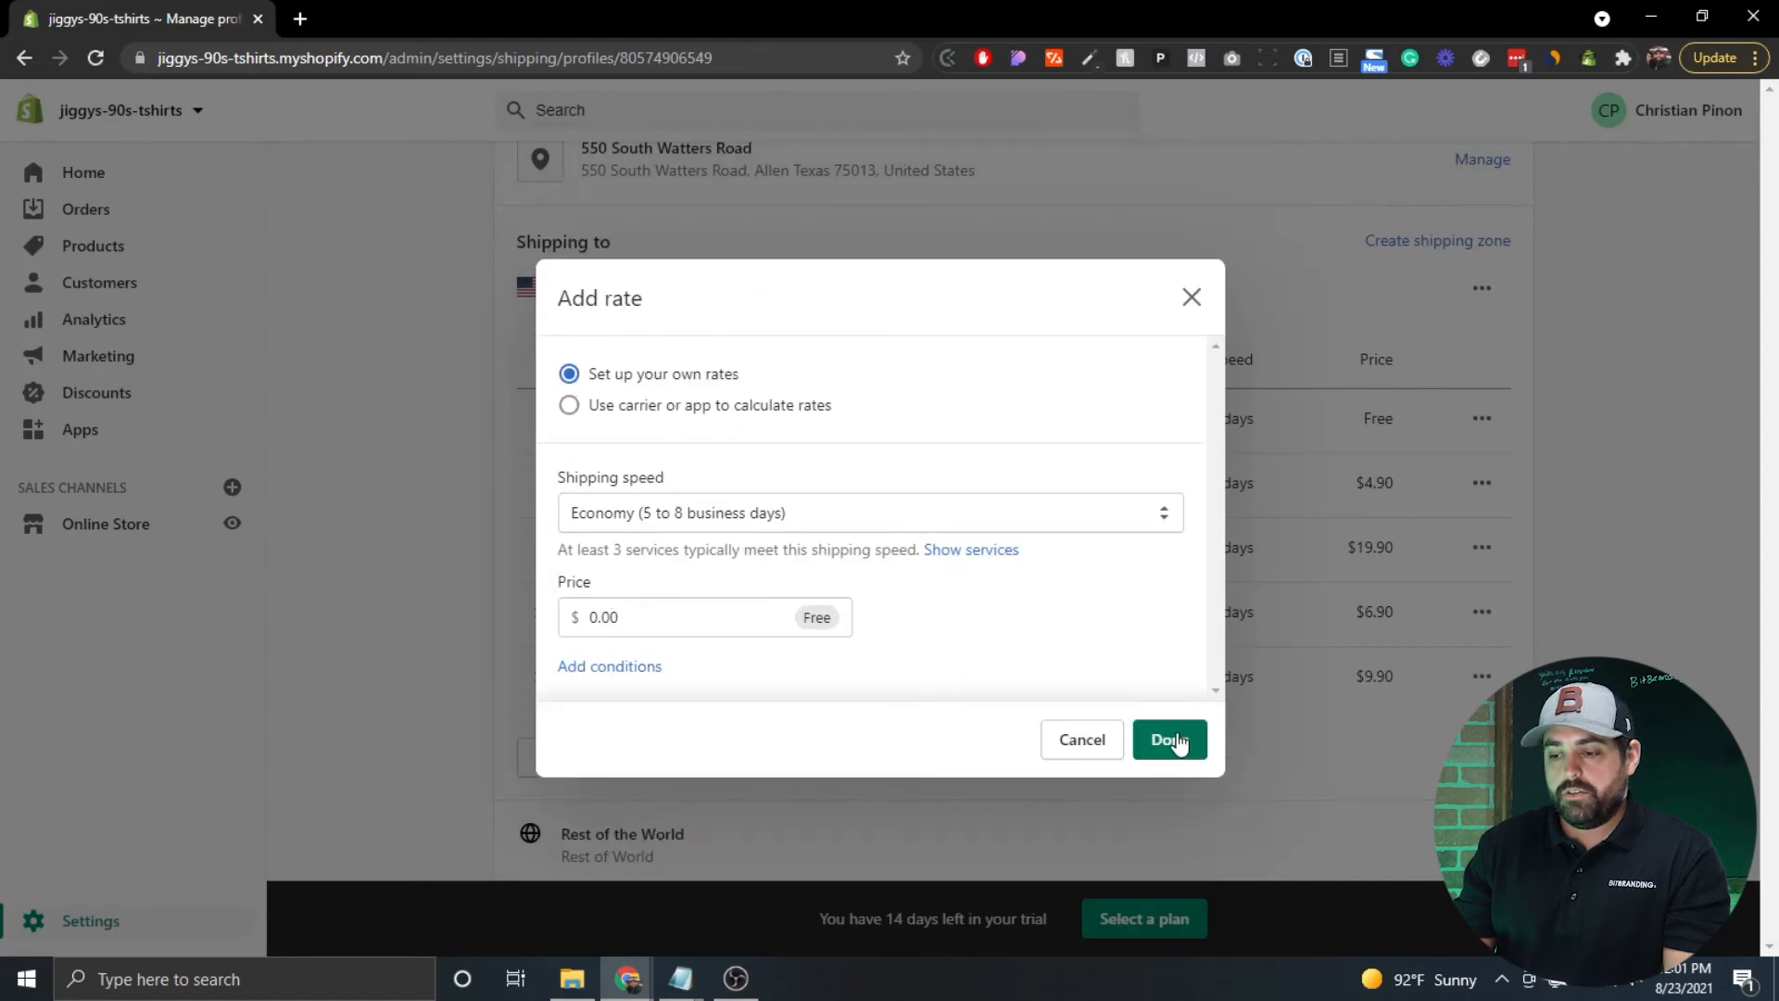
pyautogui.click(1172, 739)
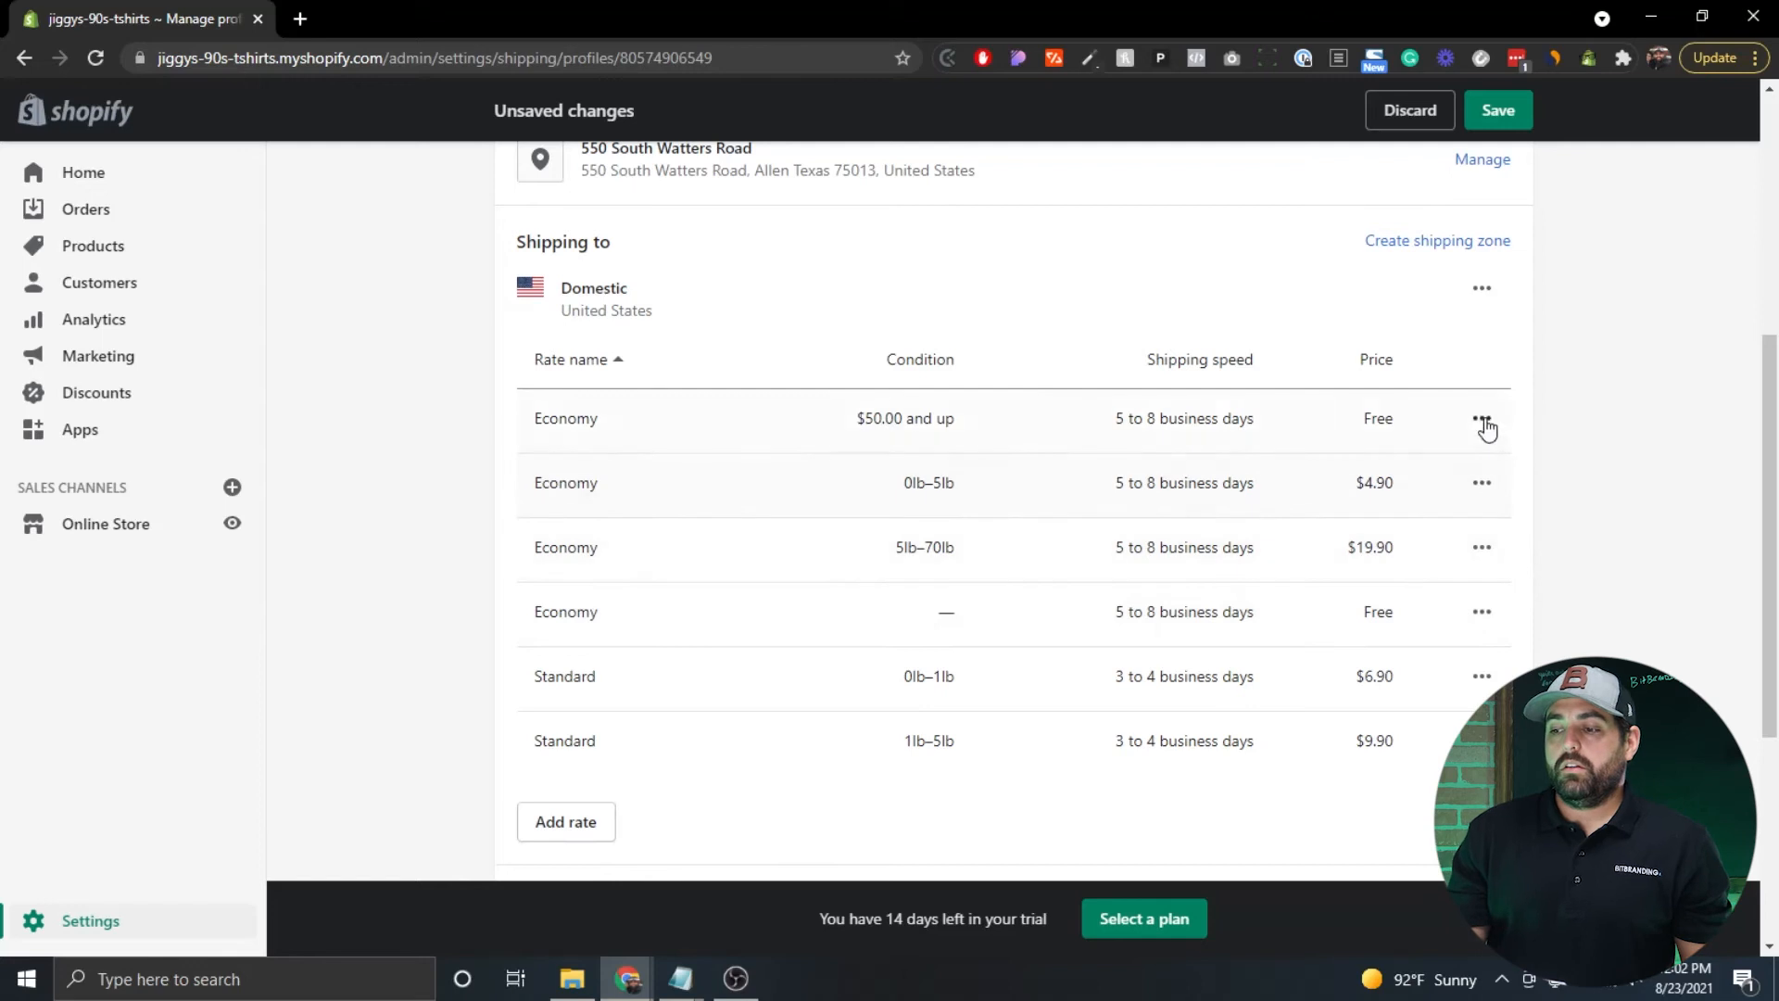
pyautogui.scroll(-4, 1384, 315)
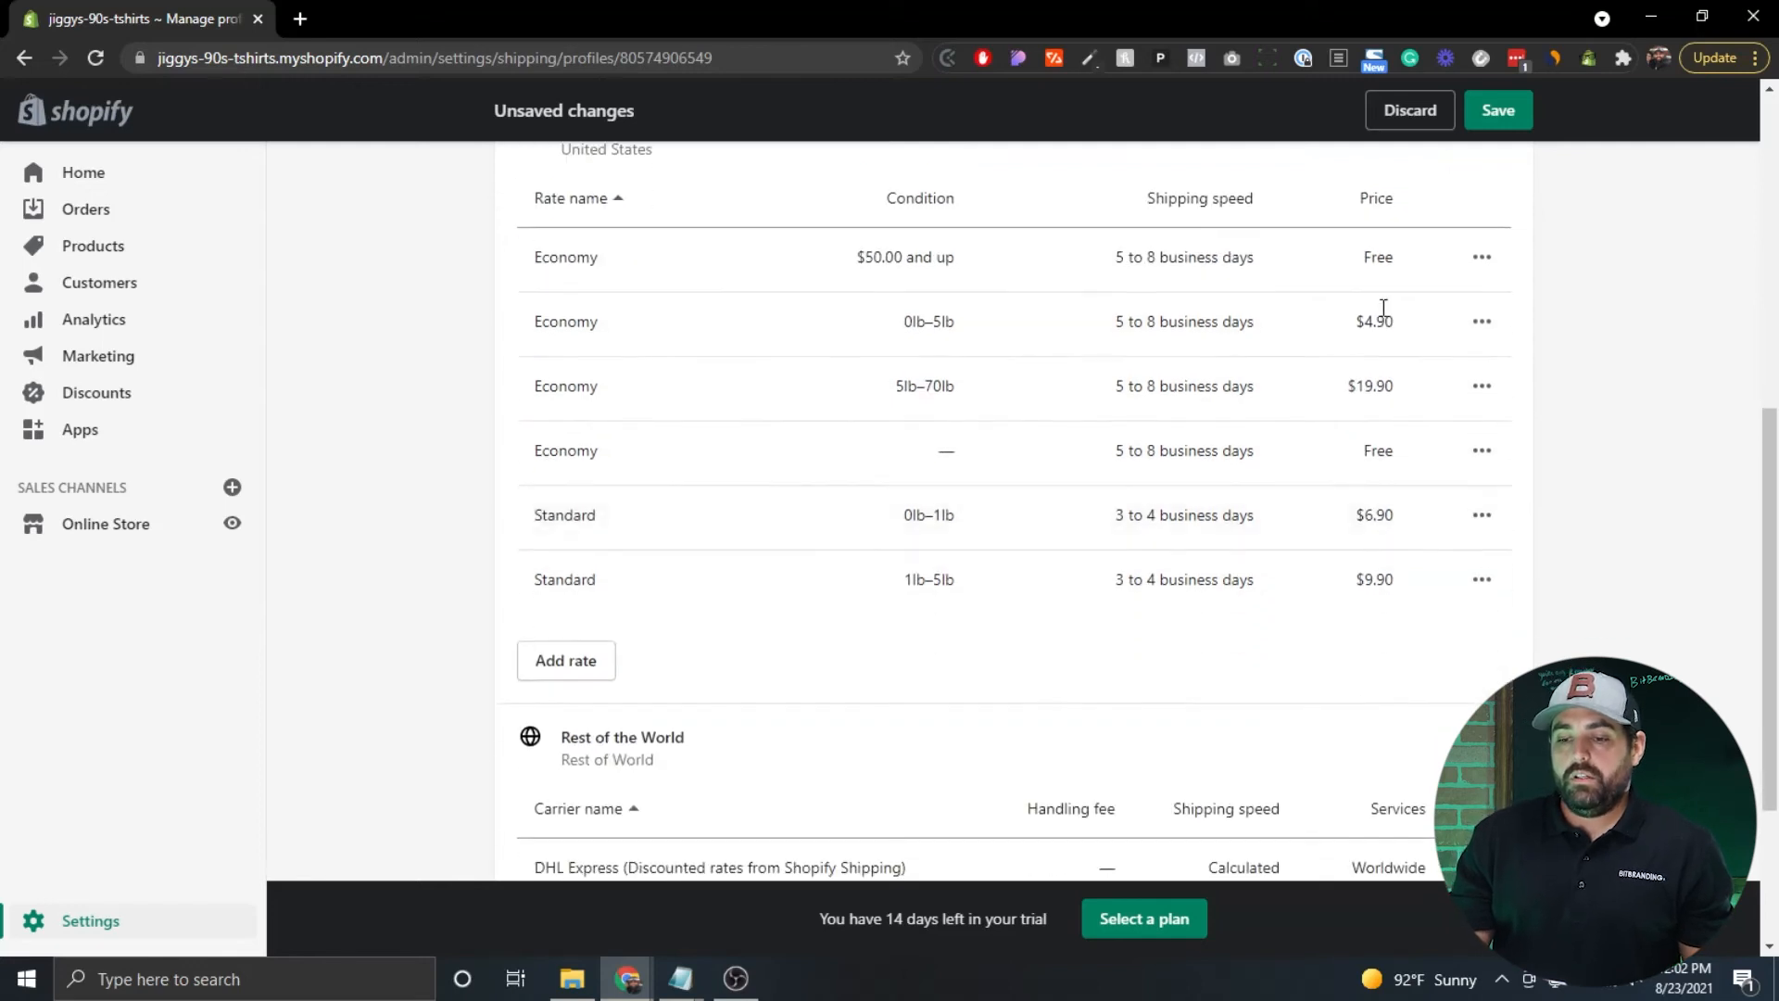
pyautogui.scroll(-1, 1383, 315)
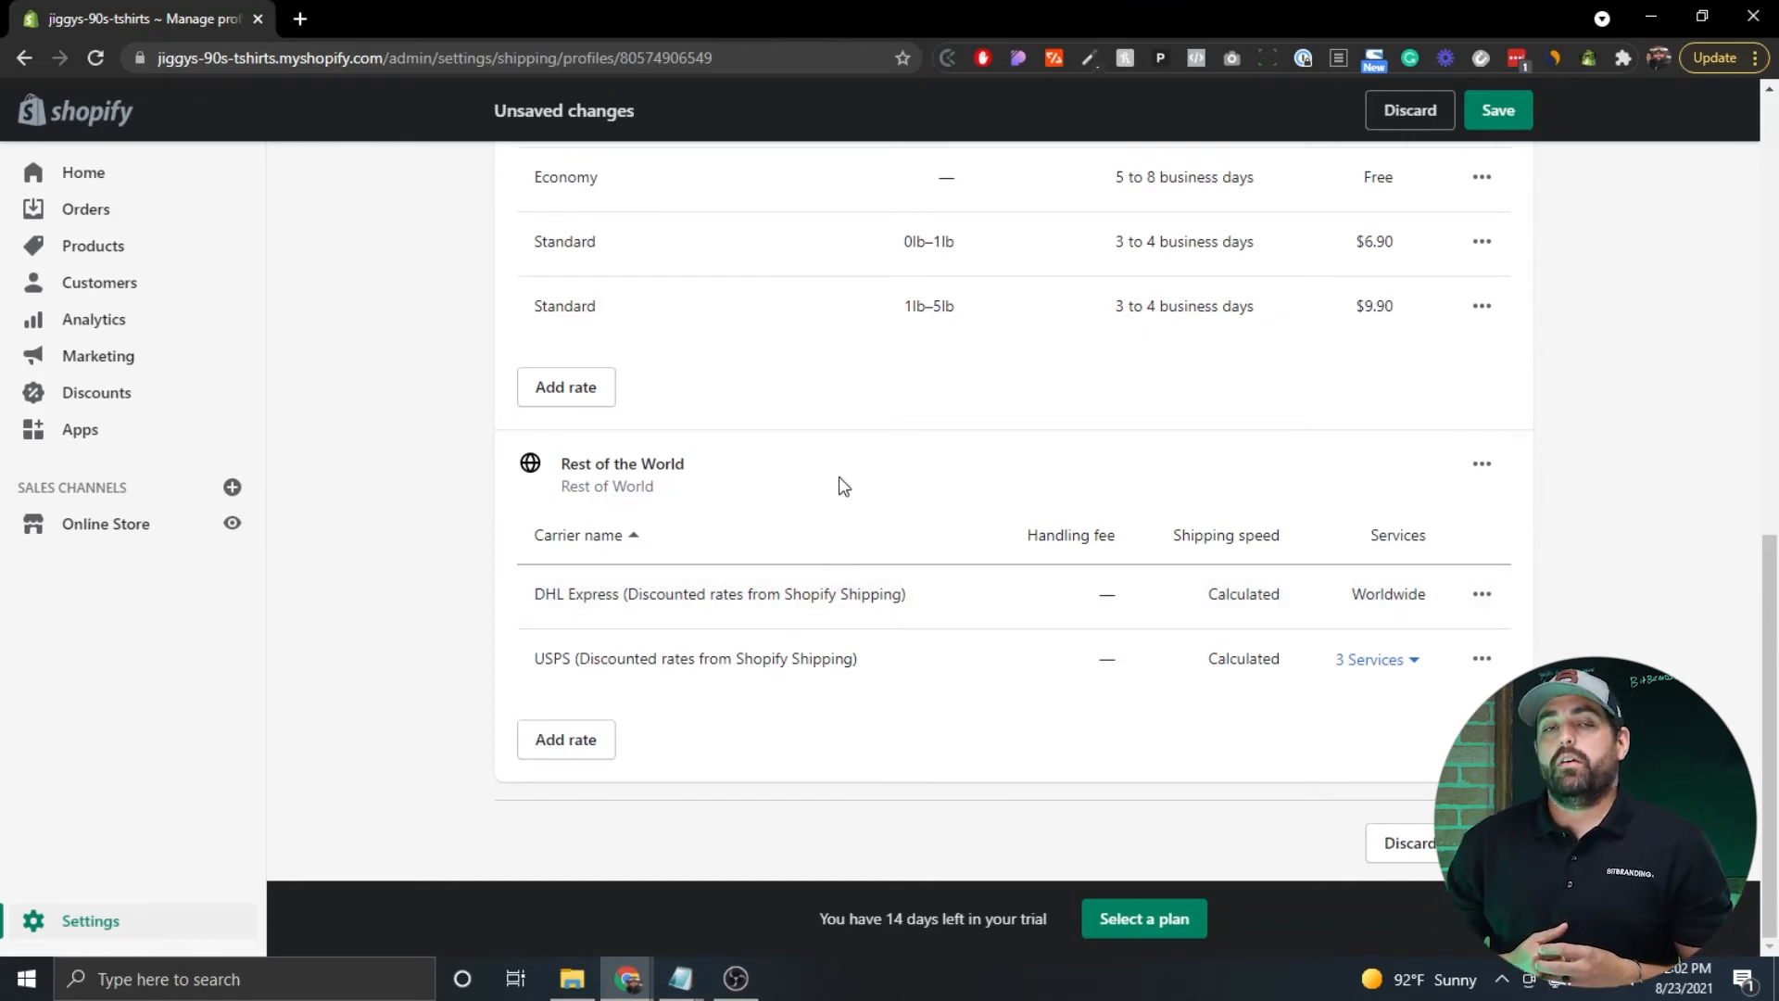
# Delete the Rest of the World zone, save the General profile, and go back to Shipping and delivery.
pyautogui.click(1482, 466)
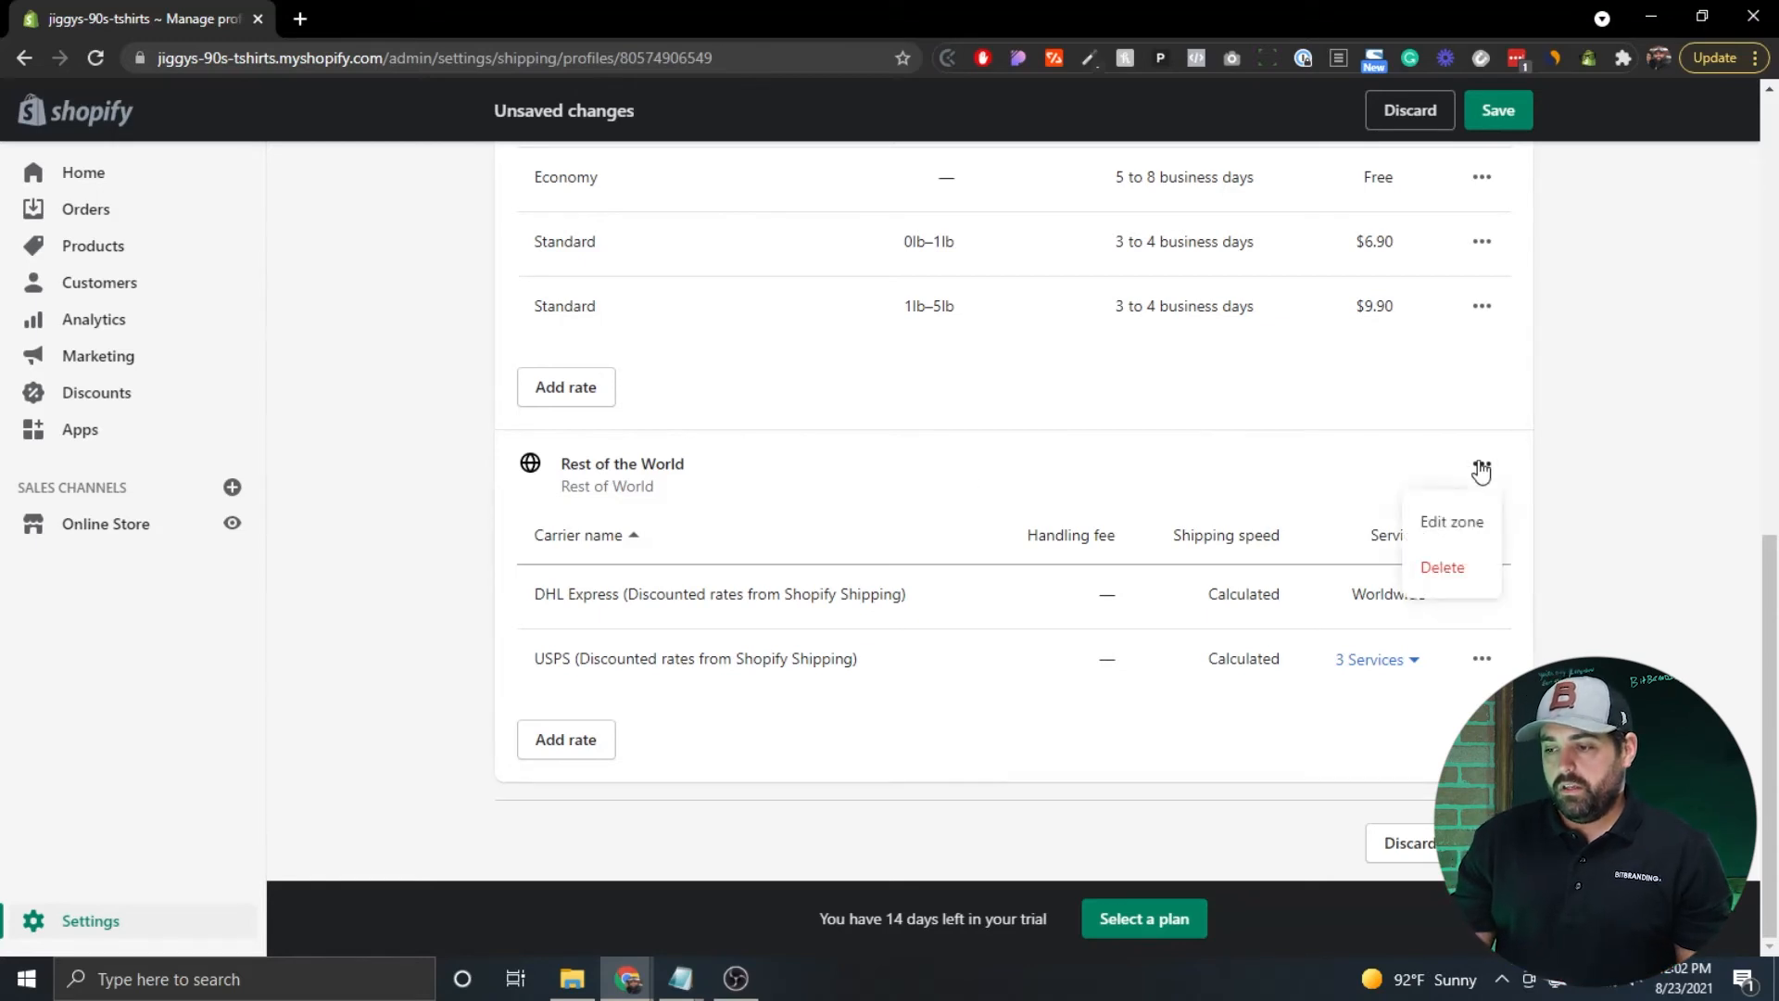
pyautogui.click(1457, 578)
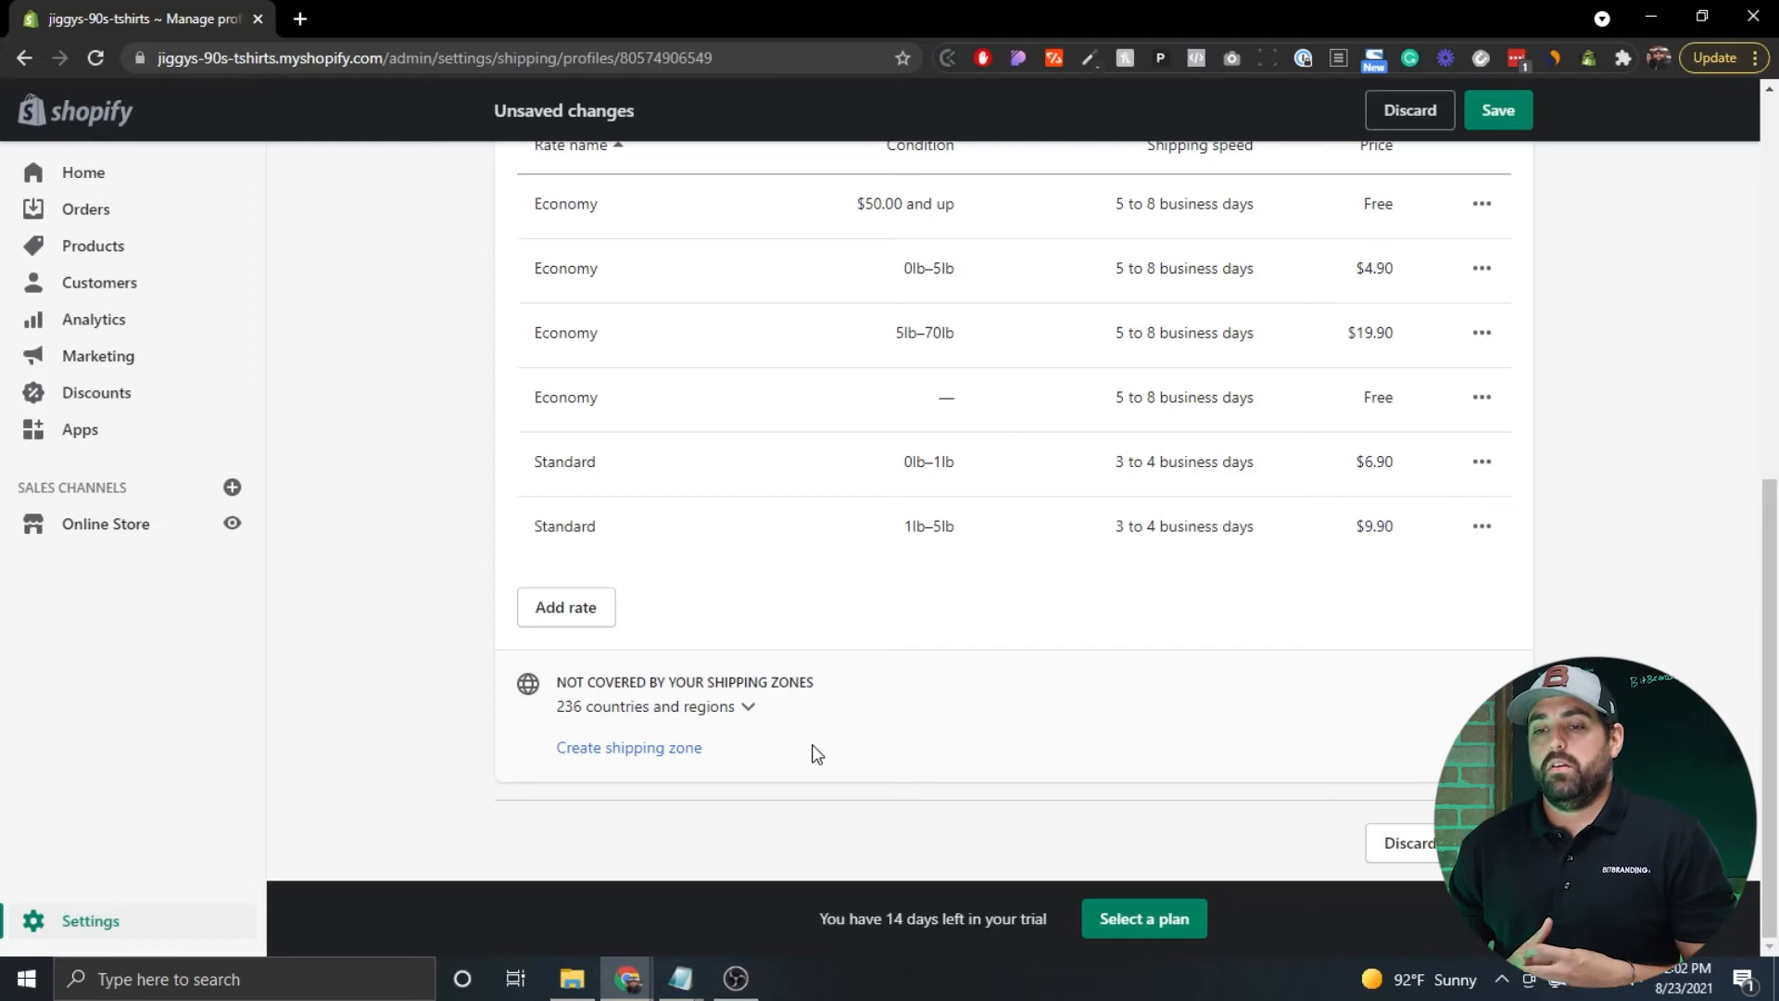
pyautogui.scroll(2, 1585, 615)
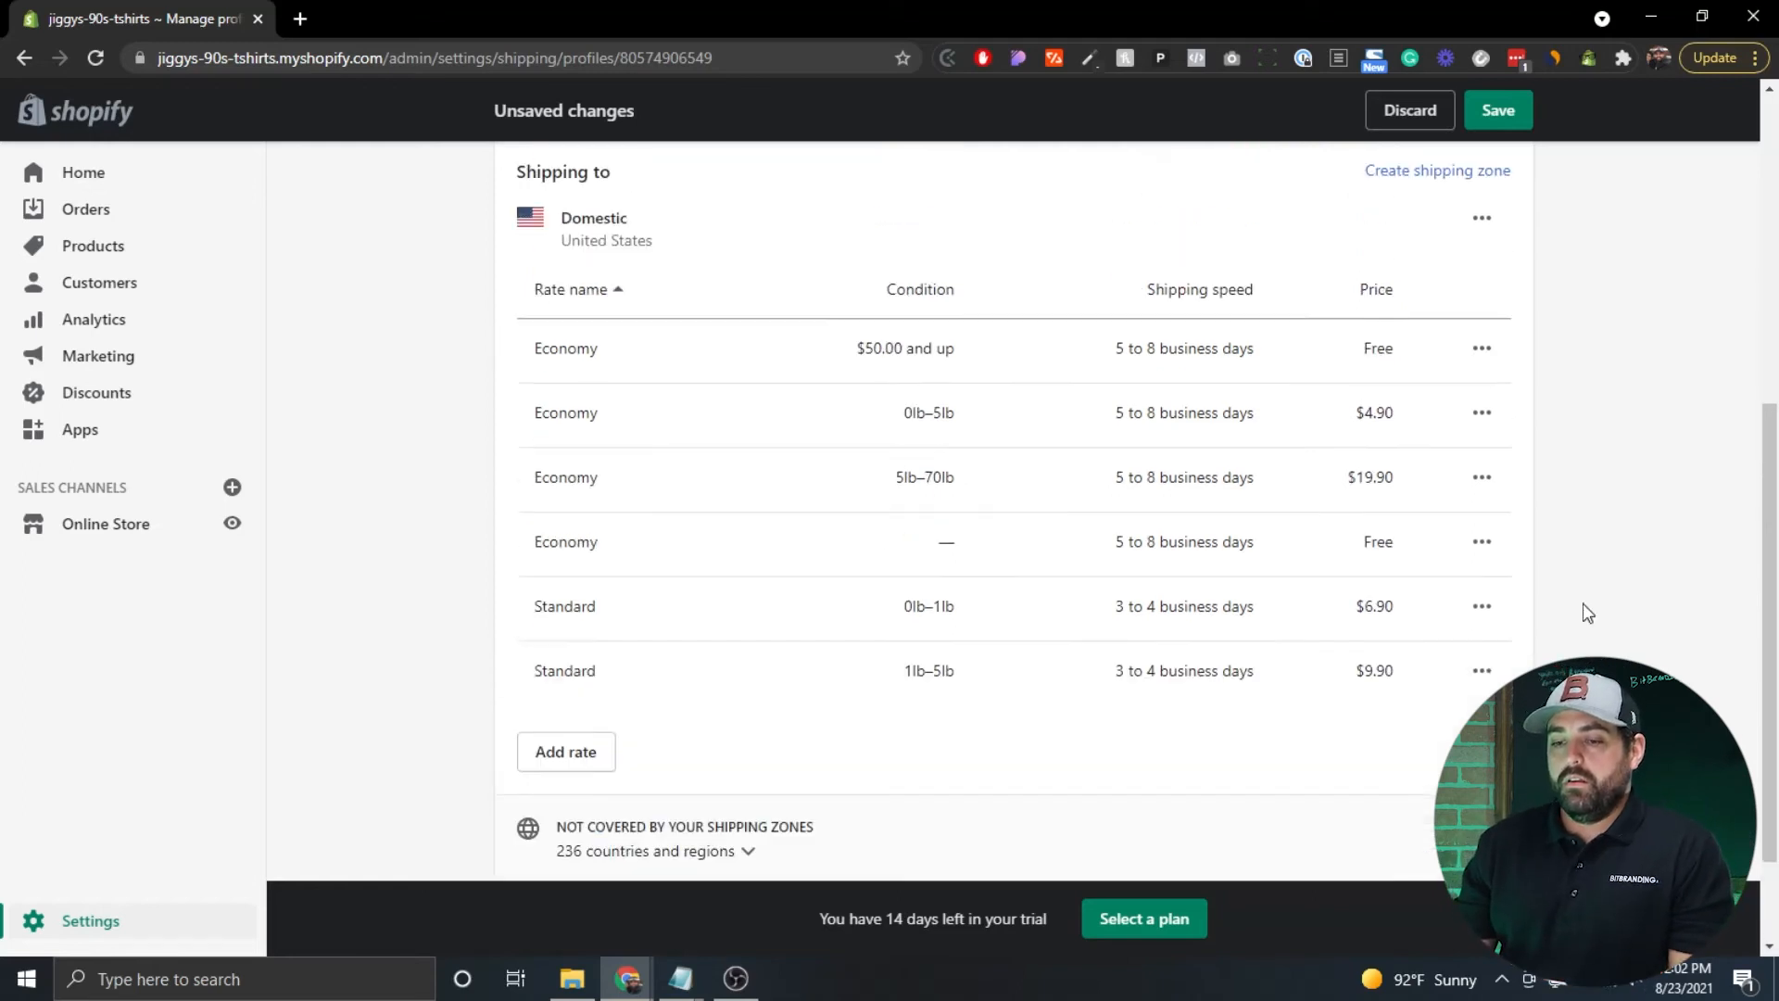
pyautogui.scroll(2, 1350, 357)
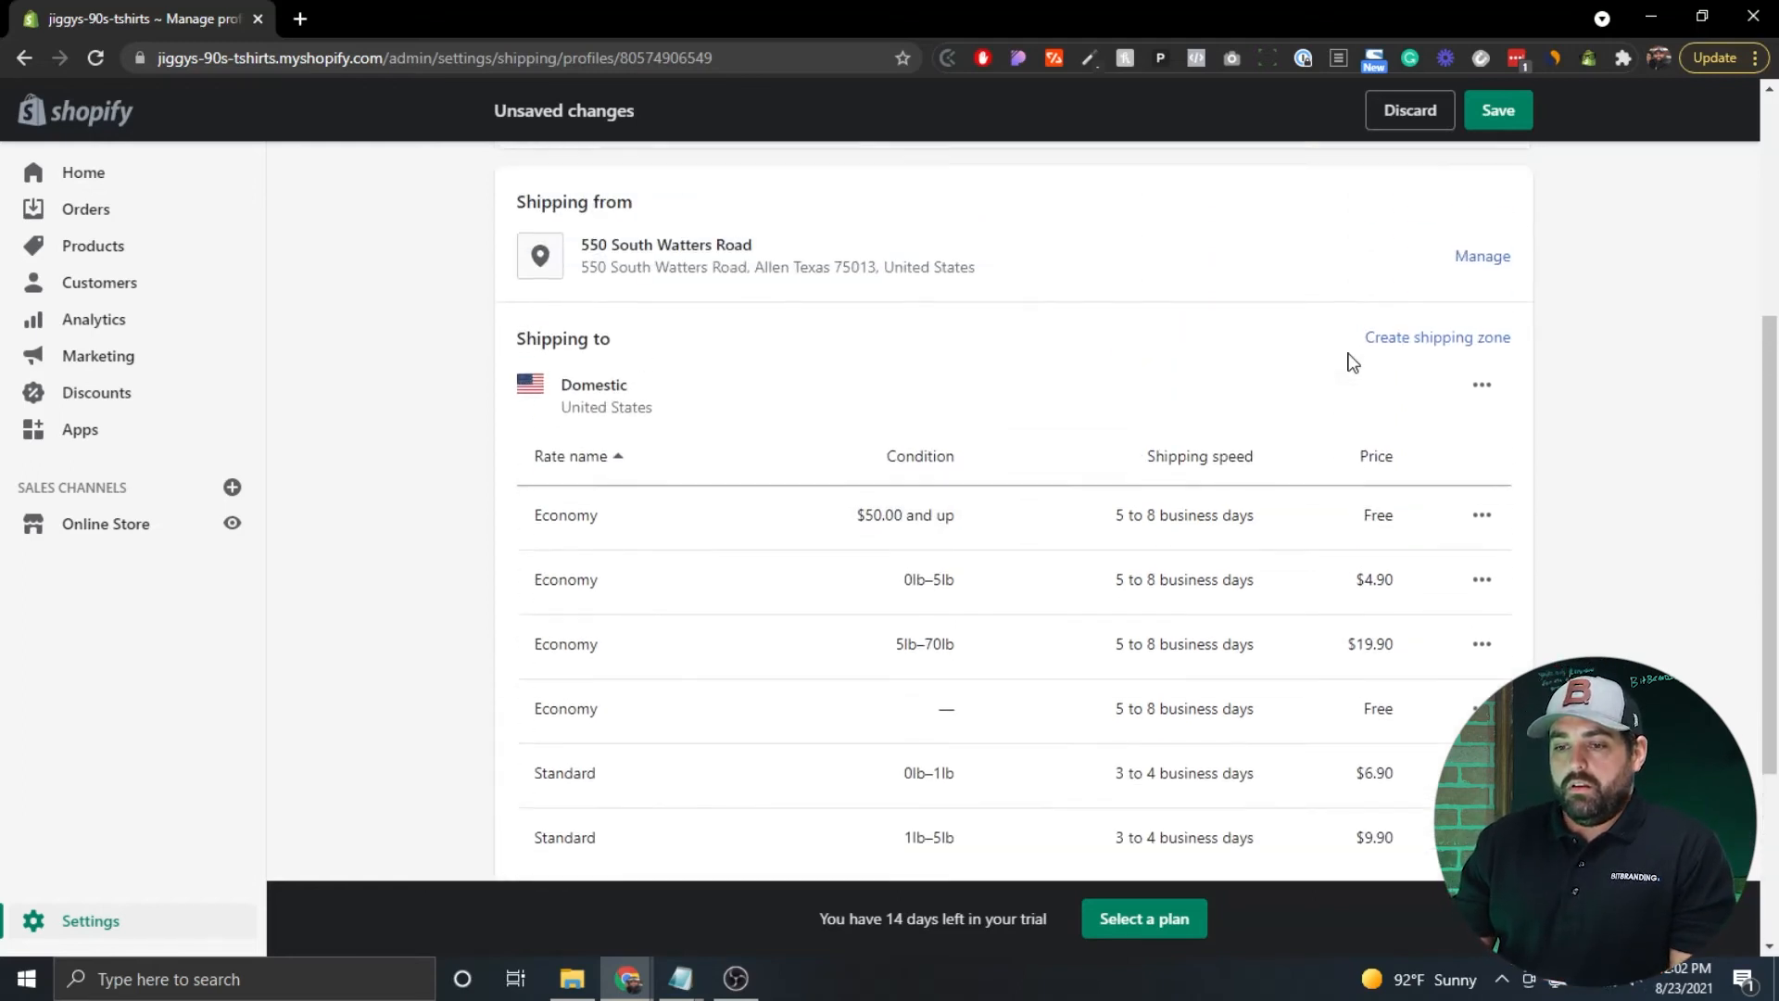
pyautogui.click(1498, 112)
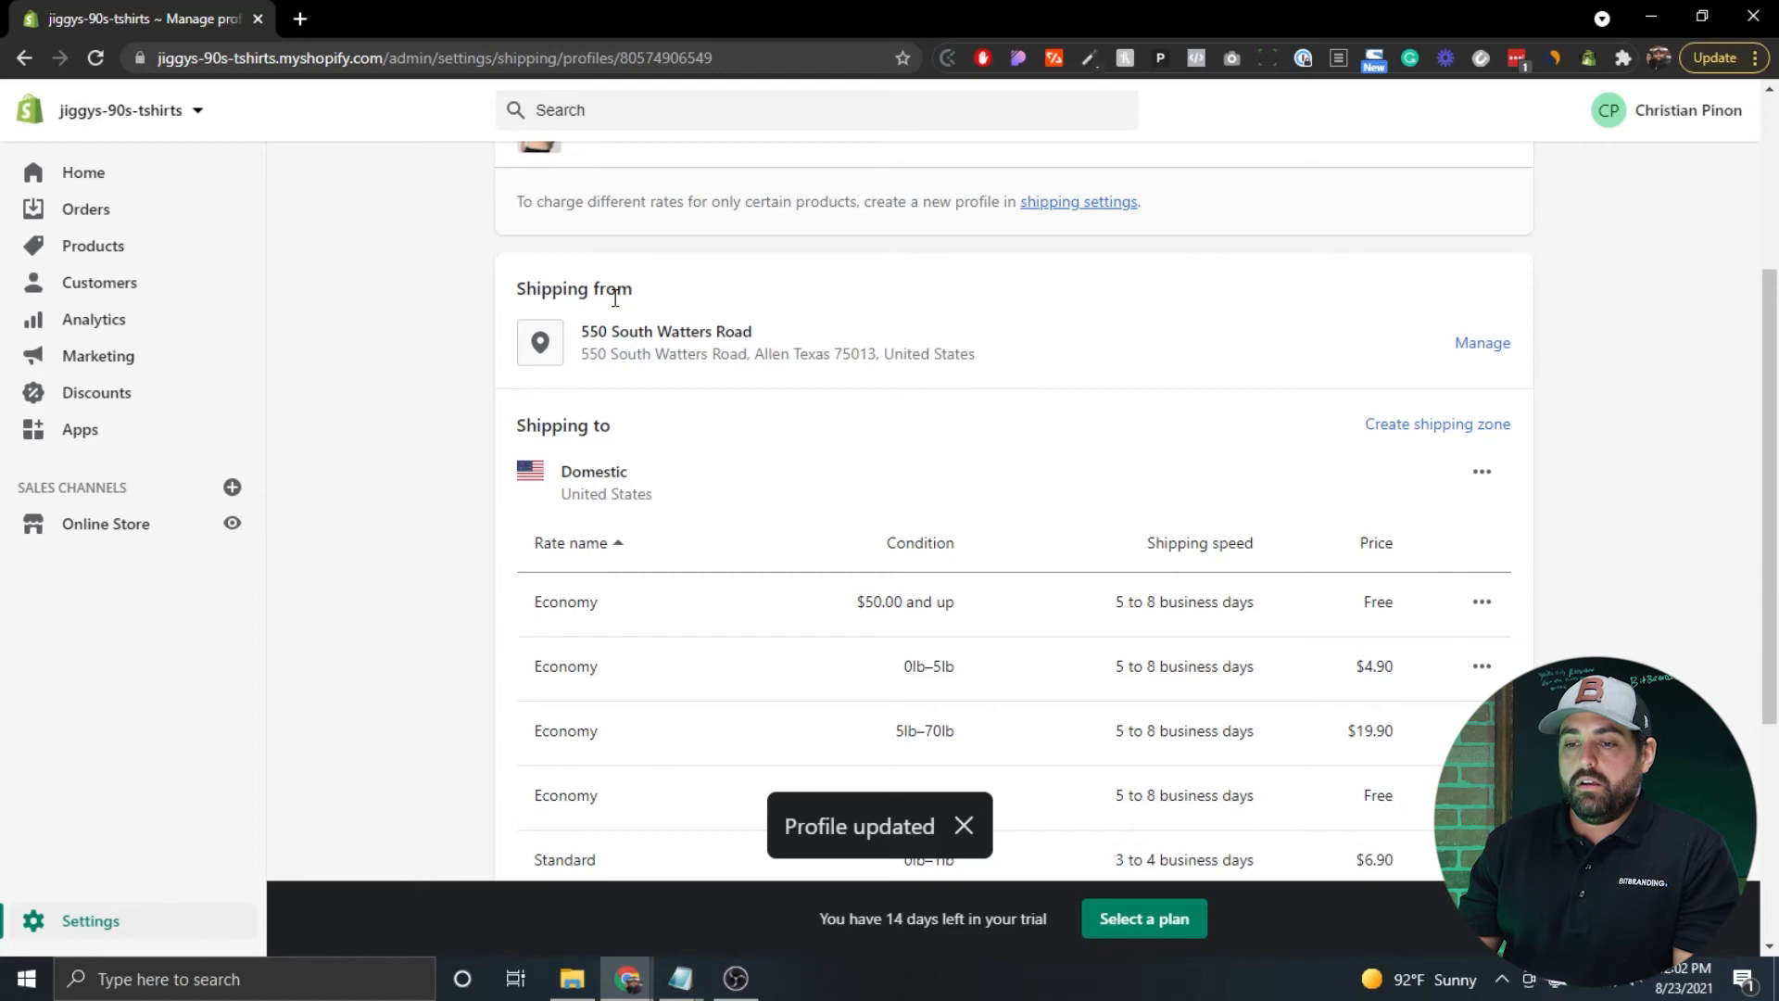
pyautogui.scroll(3, 305, 334)
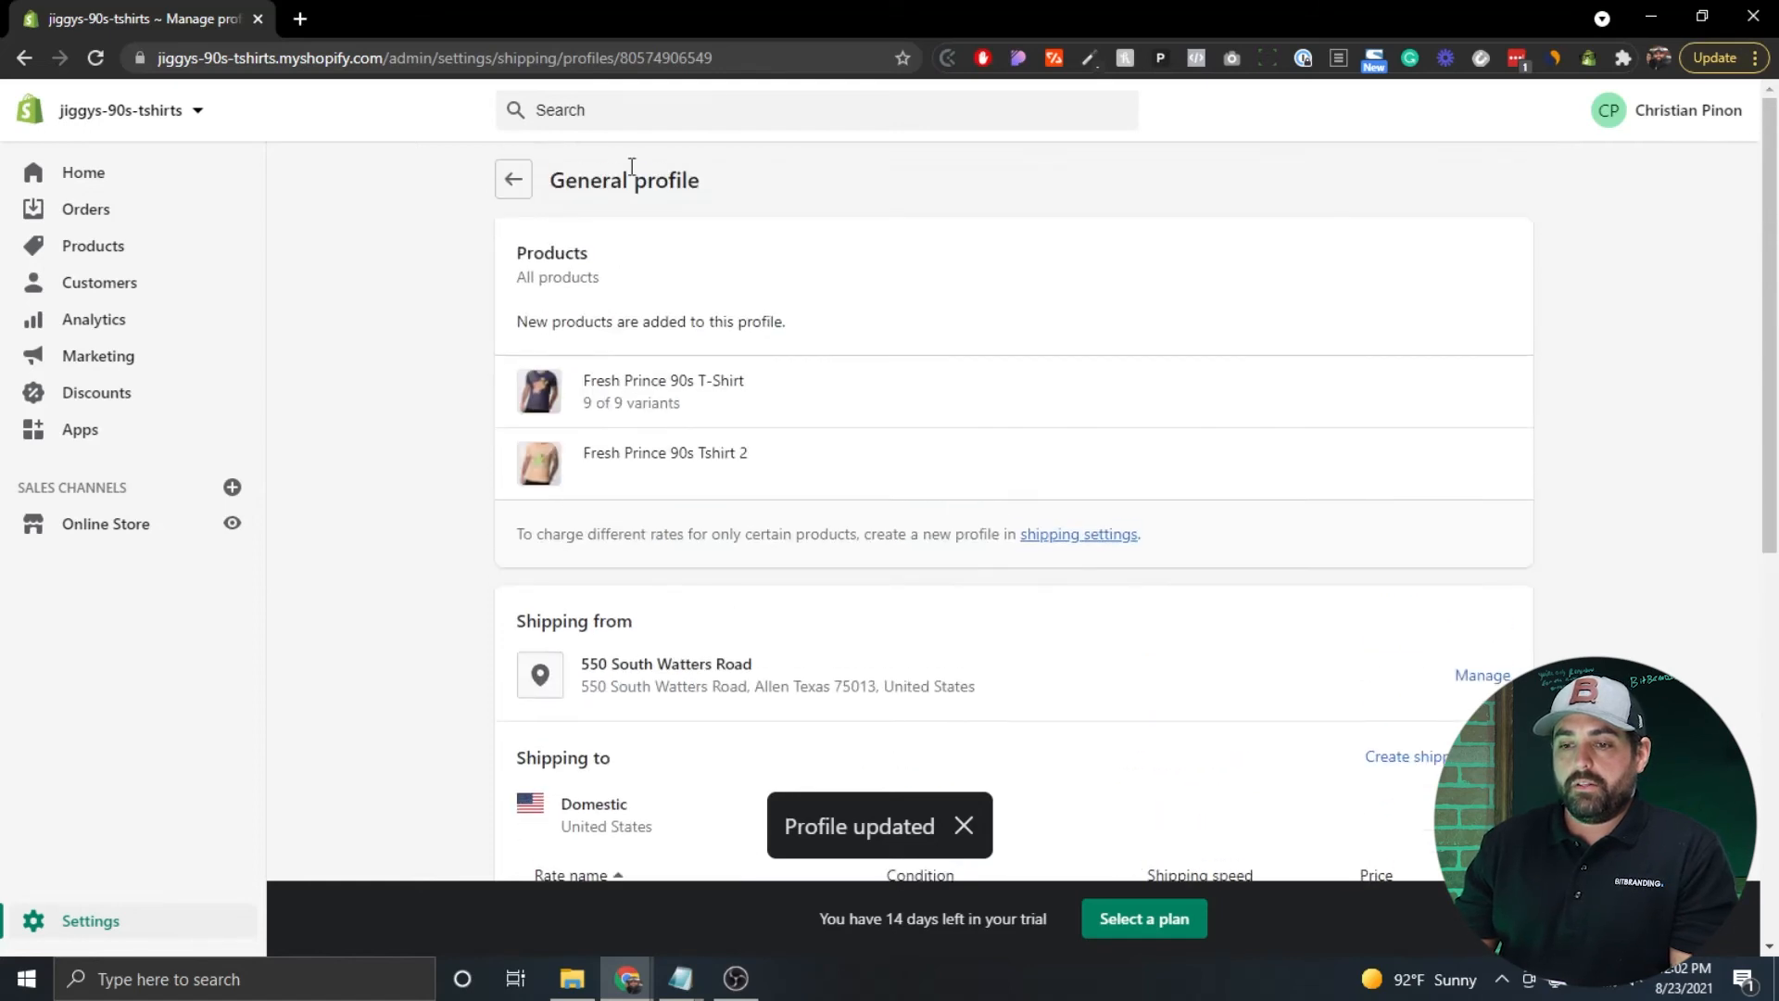
pyautogui.click(511, 180)
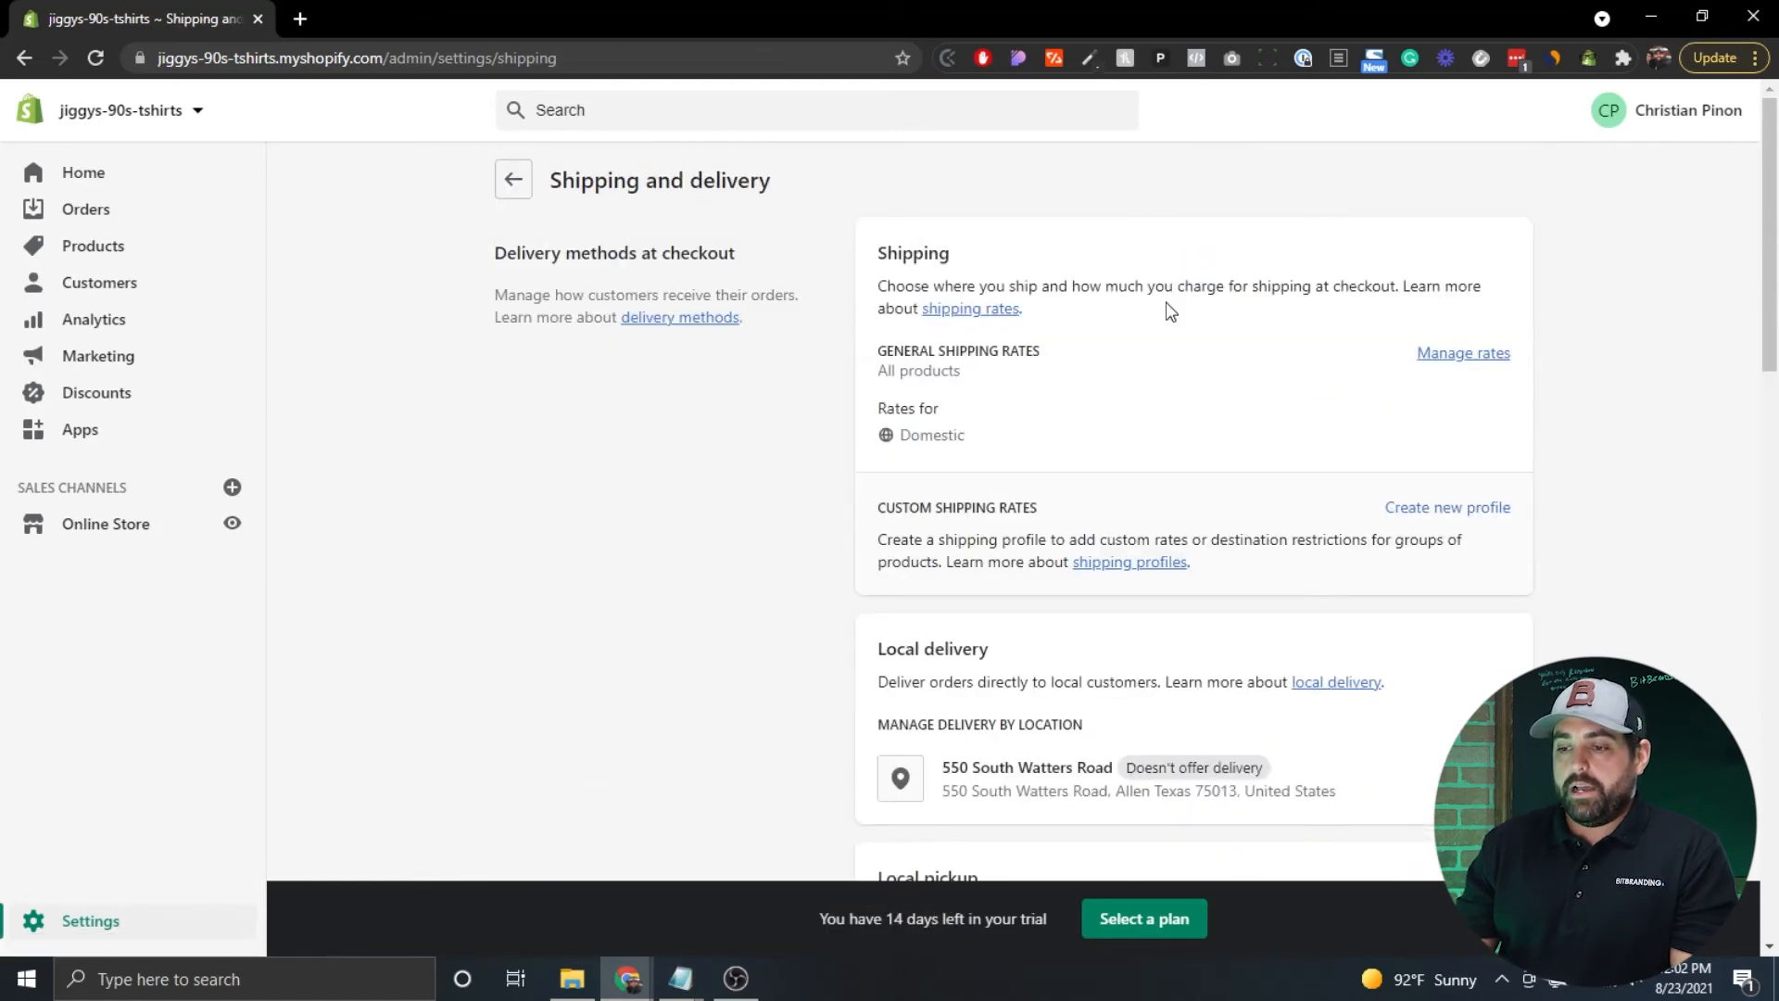
pyautogui.scroll(-2, 815, 464)
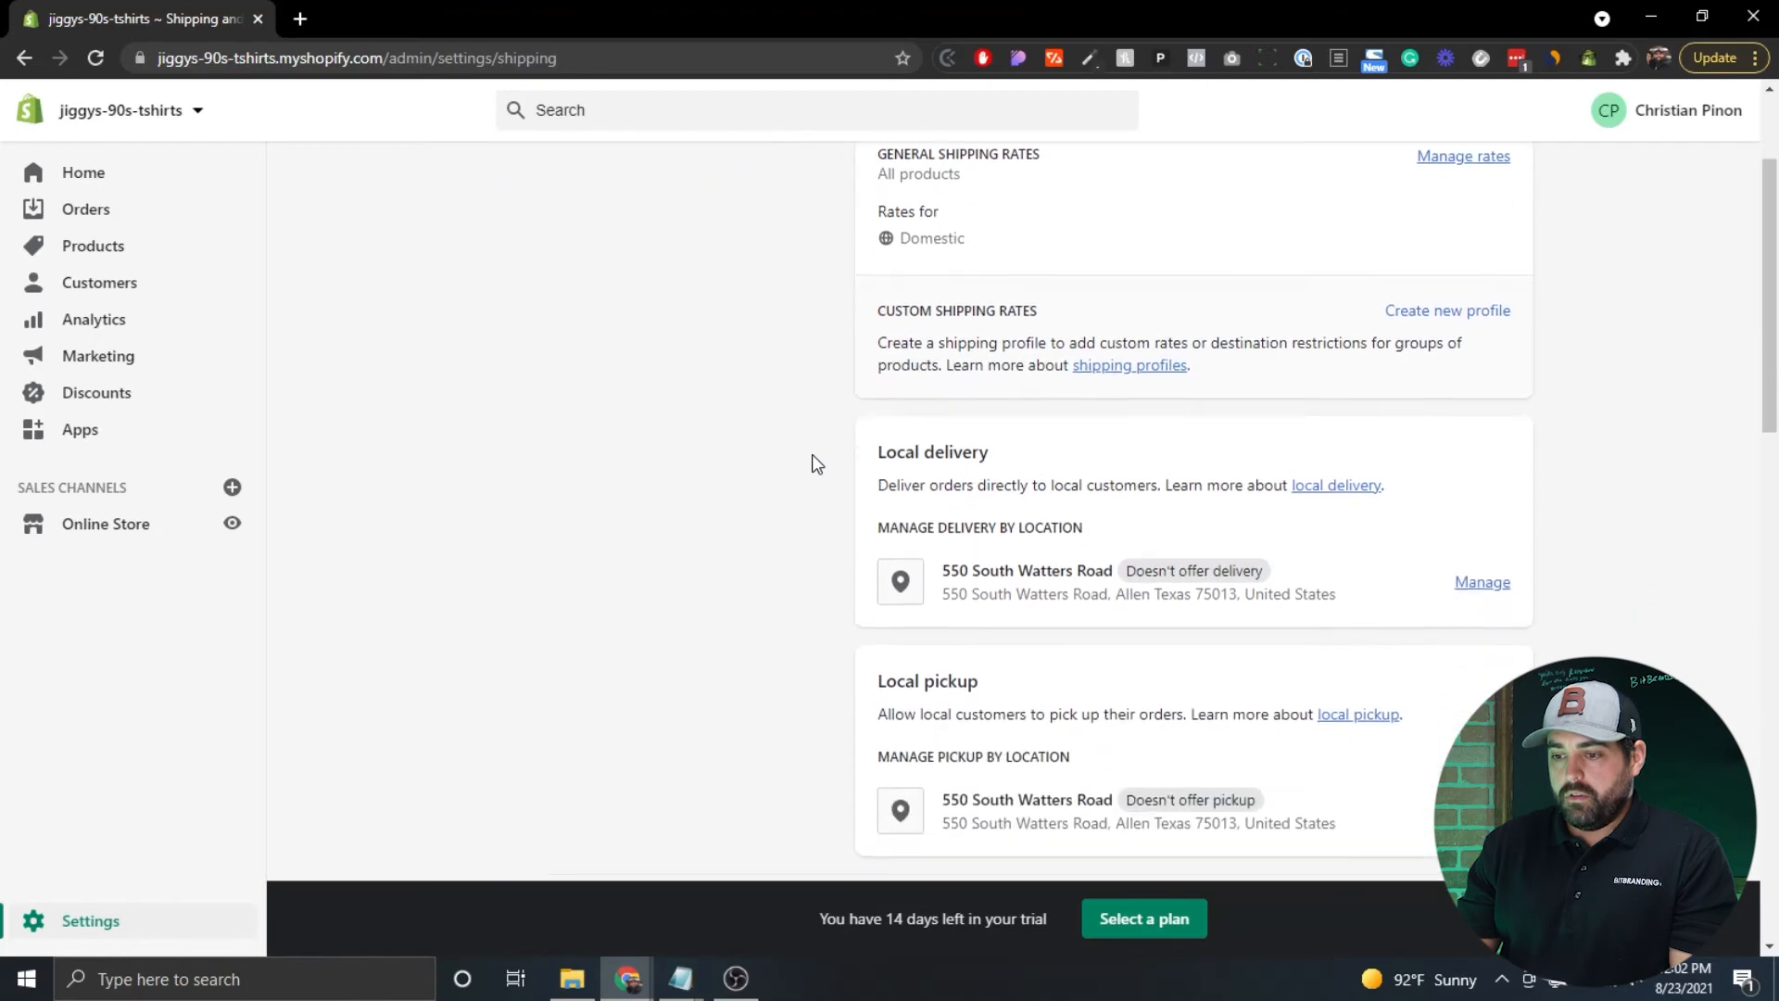
pyautogui.scroll(-3, 762, 419)
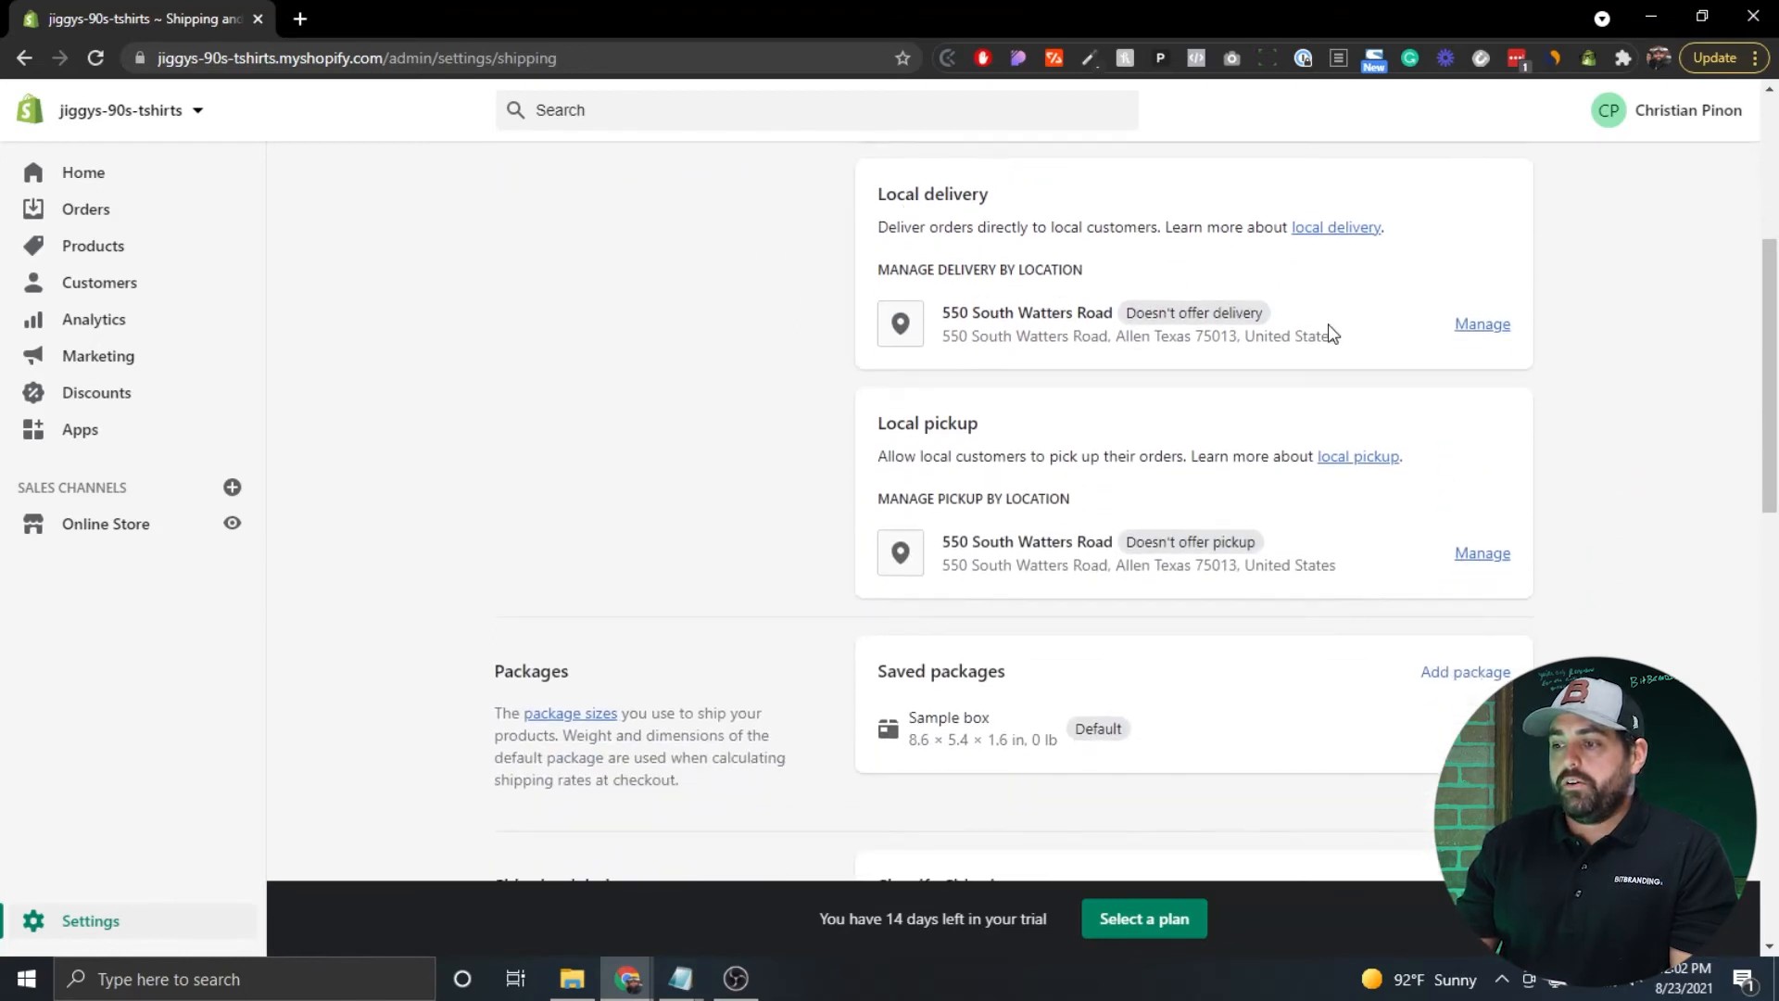
pyautogui.click(1482, 324)
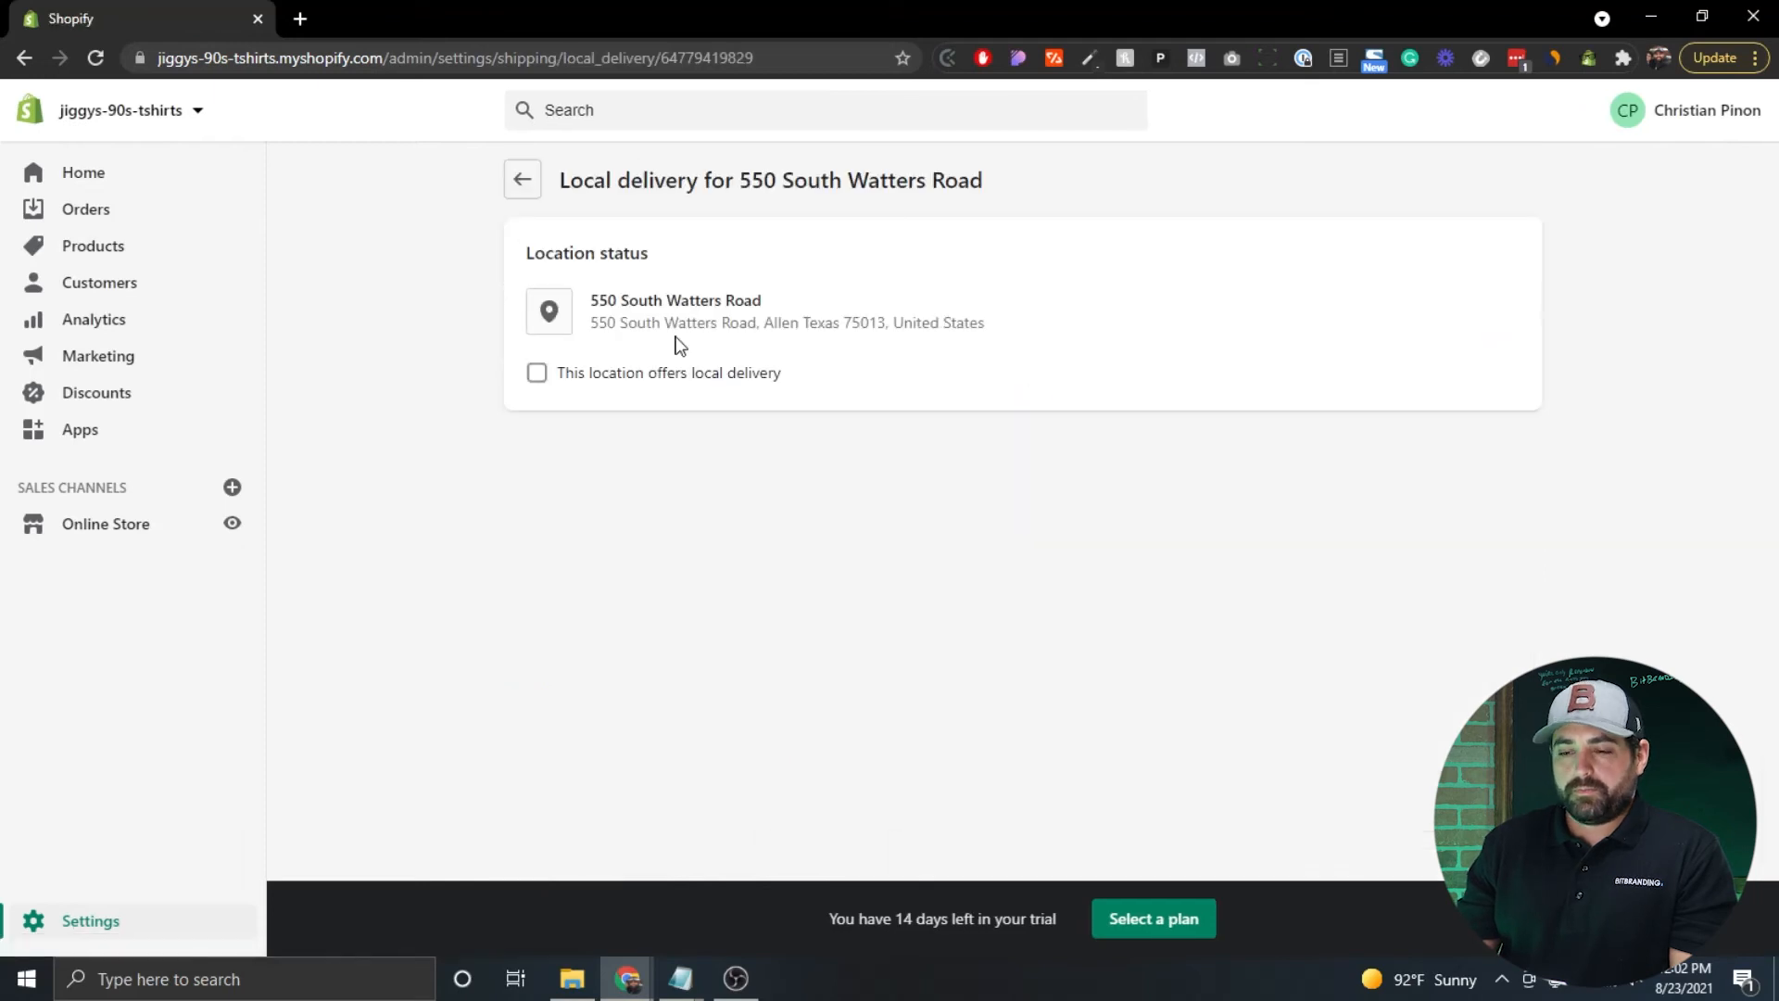
pyautogui.click(537, 372)
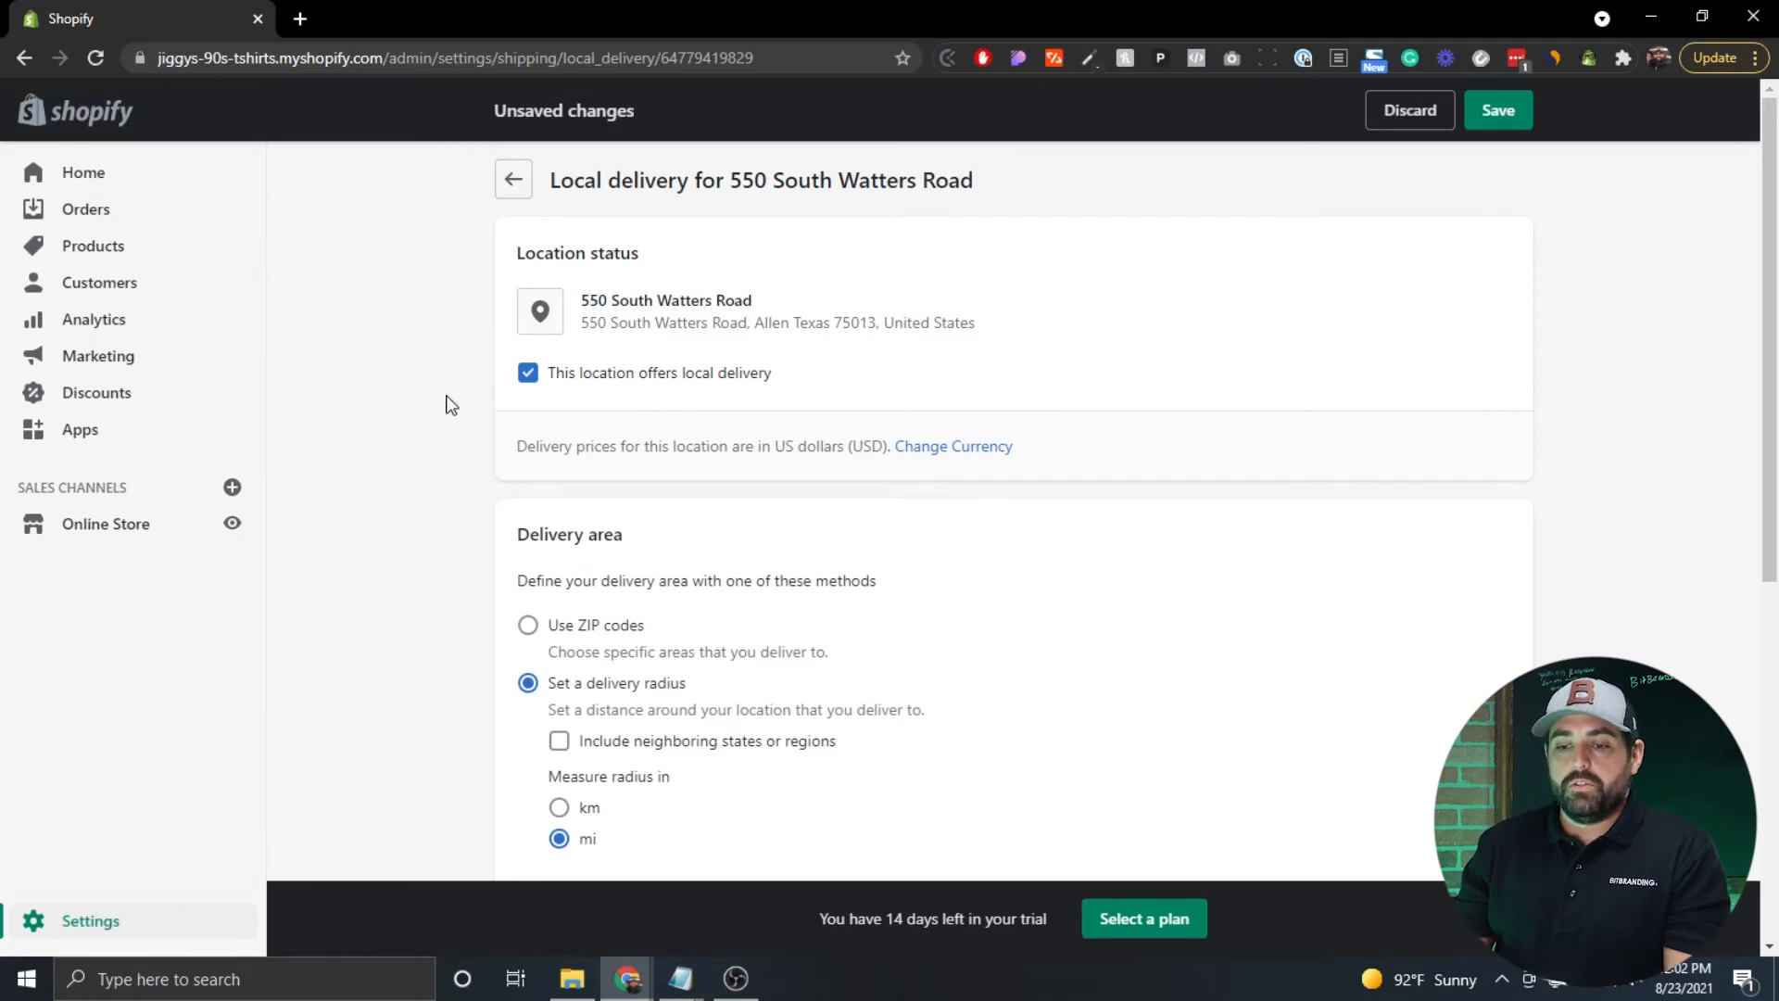
pyautogui.scroll(-1, 450, 402)
pyautogui.scroll(-2, 450, 402)
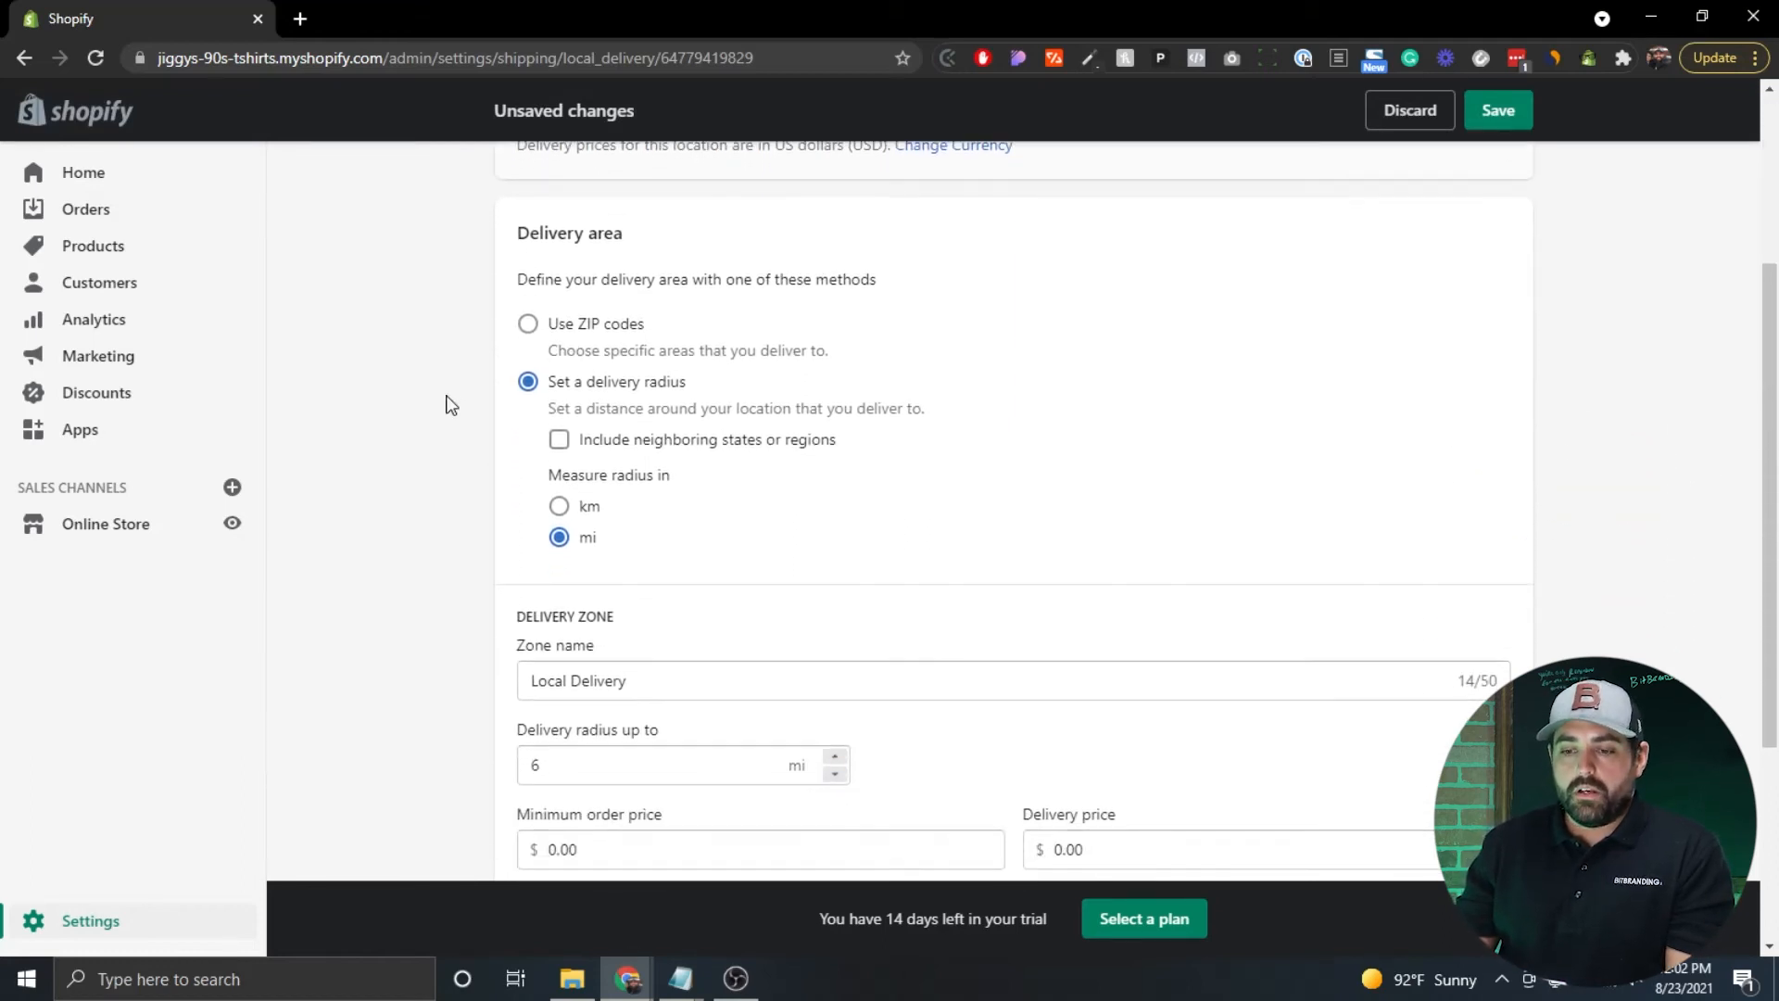
pyautogui.scroll(-1, 450, 402)
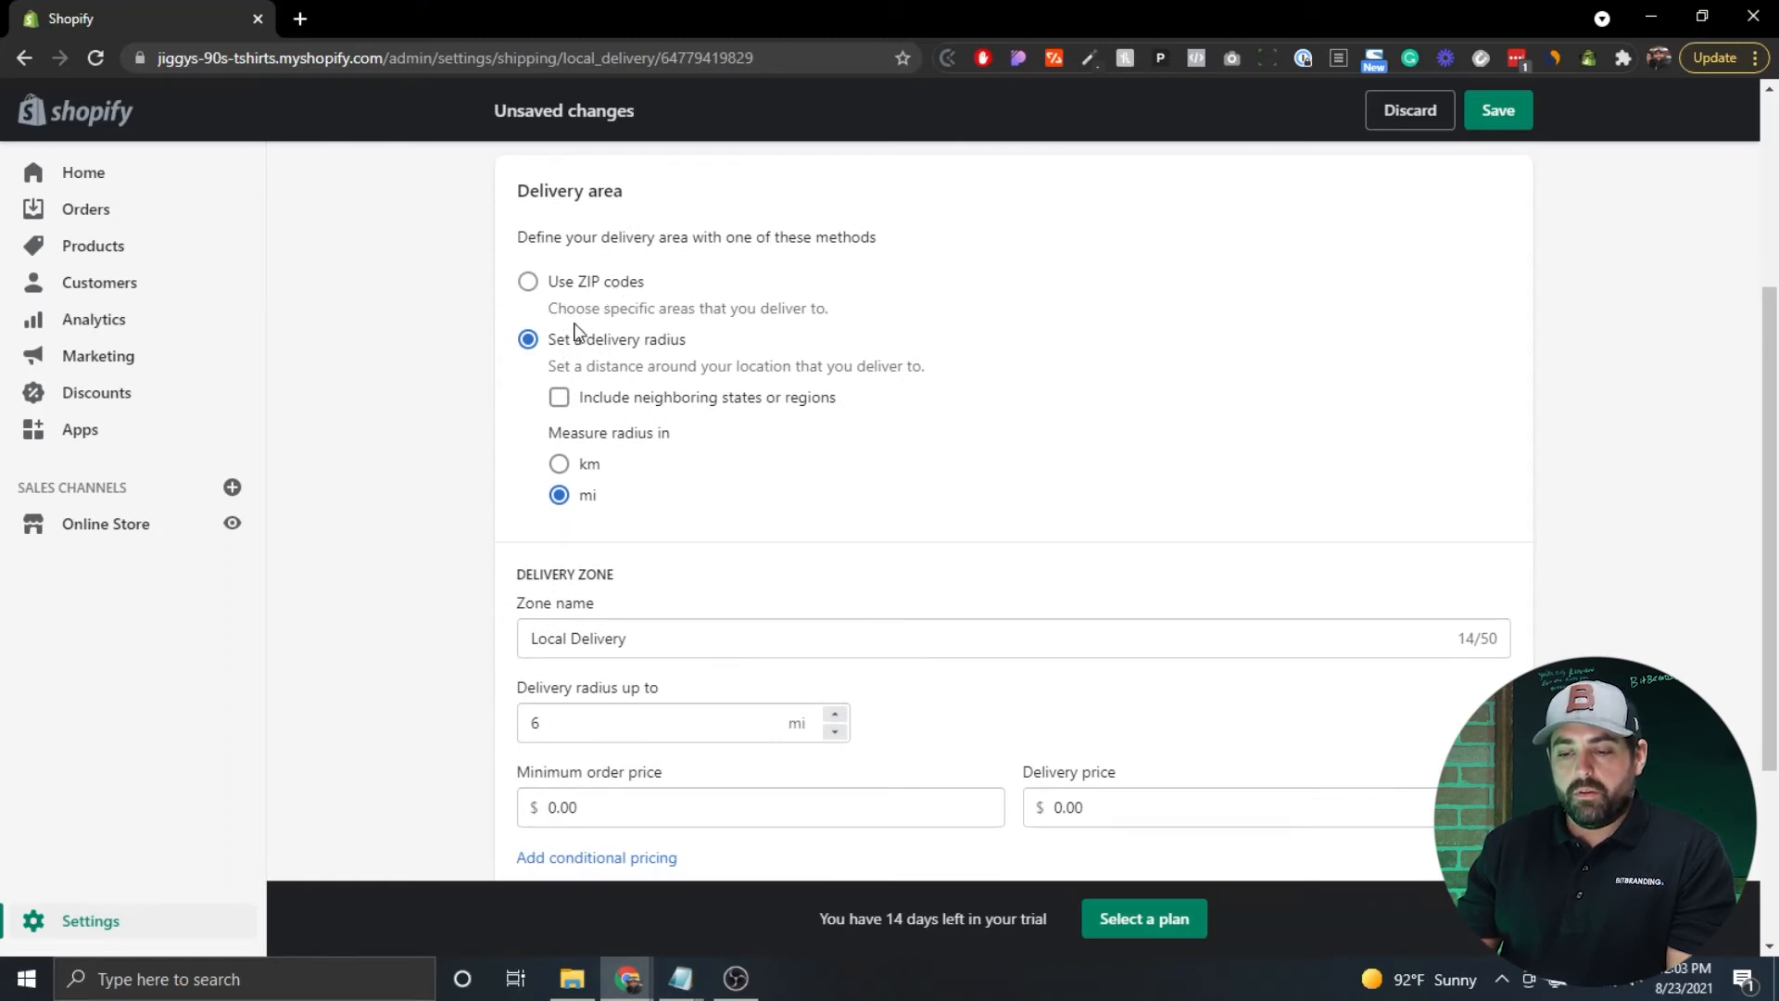
pyautogui.scroll(-3, 463, 421)
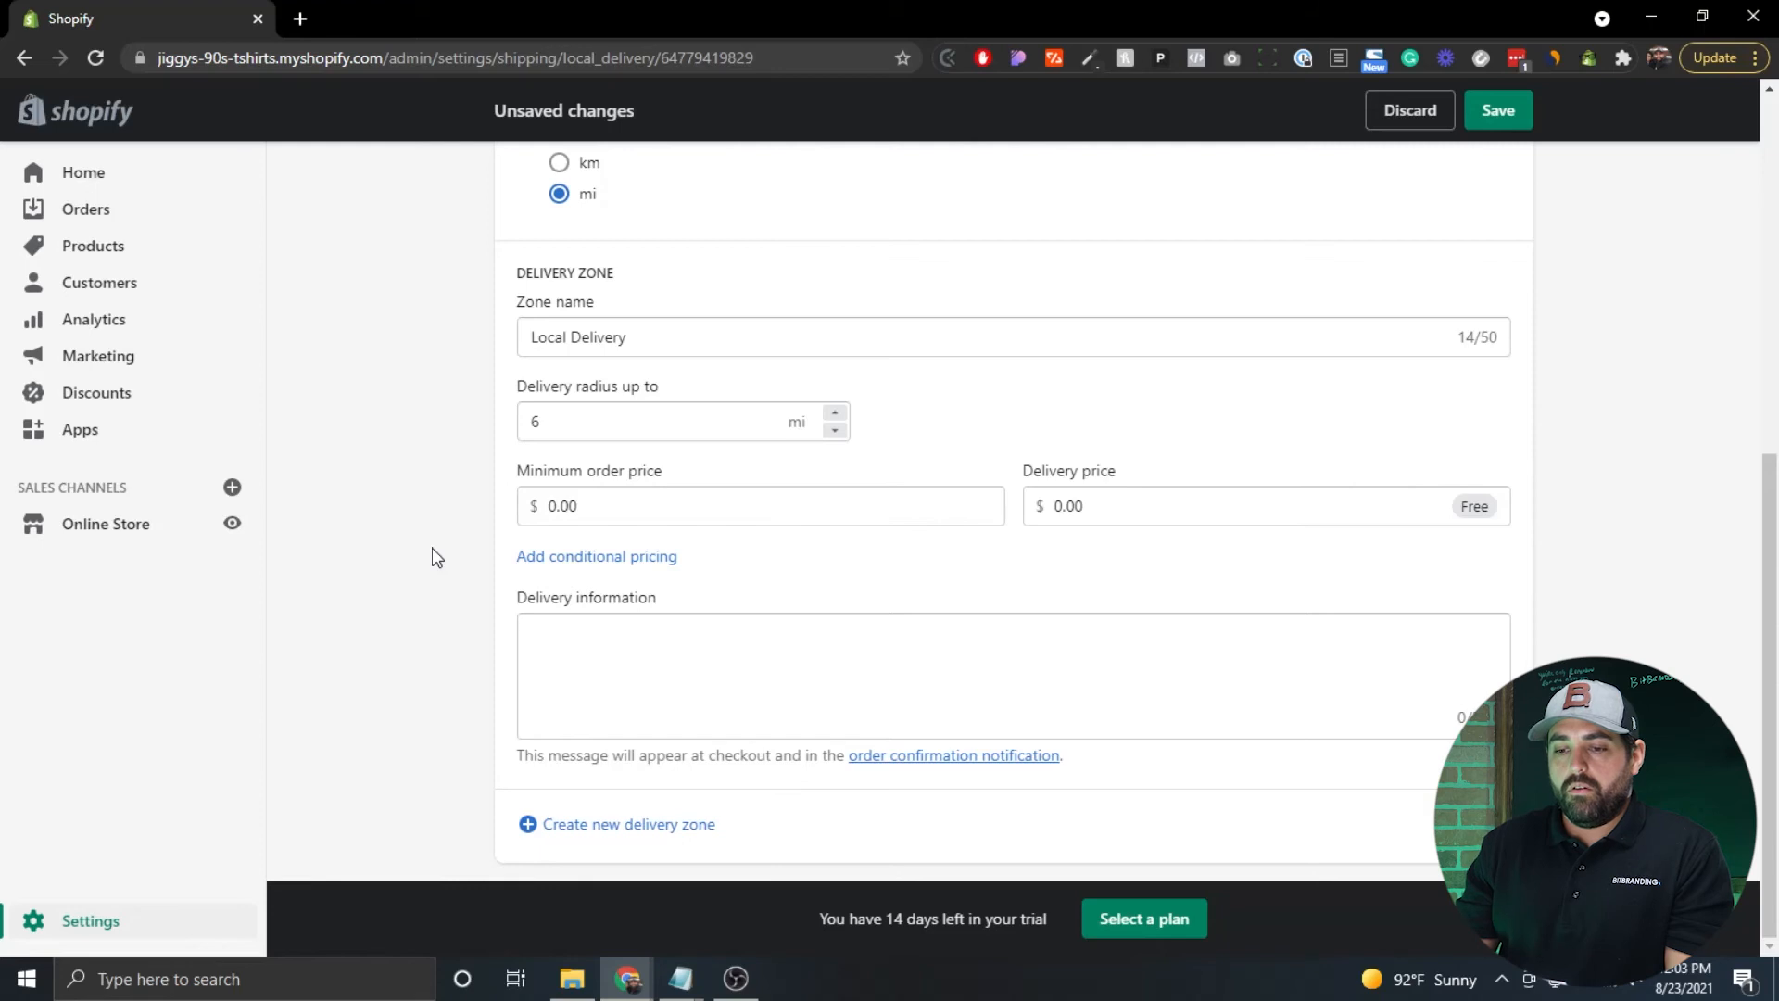
pyautogui.scroll(7, 431, 548)
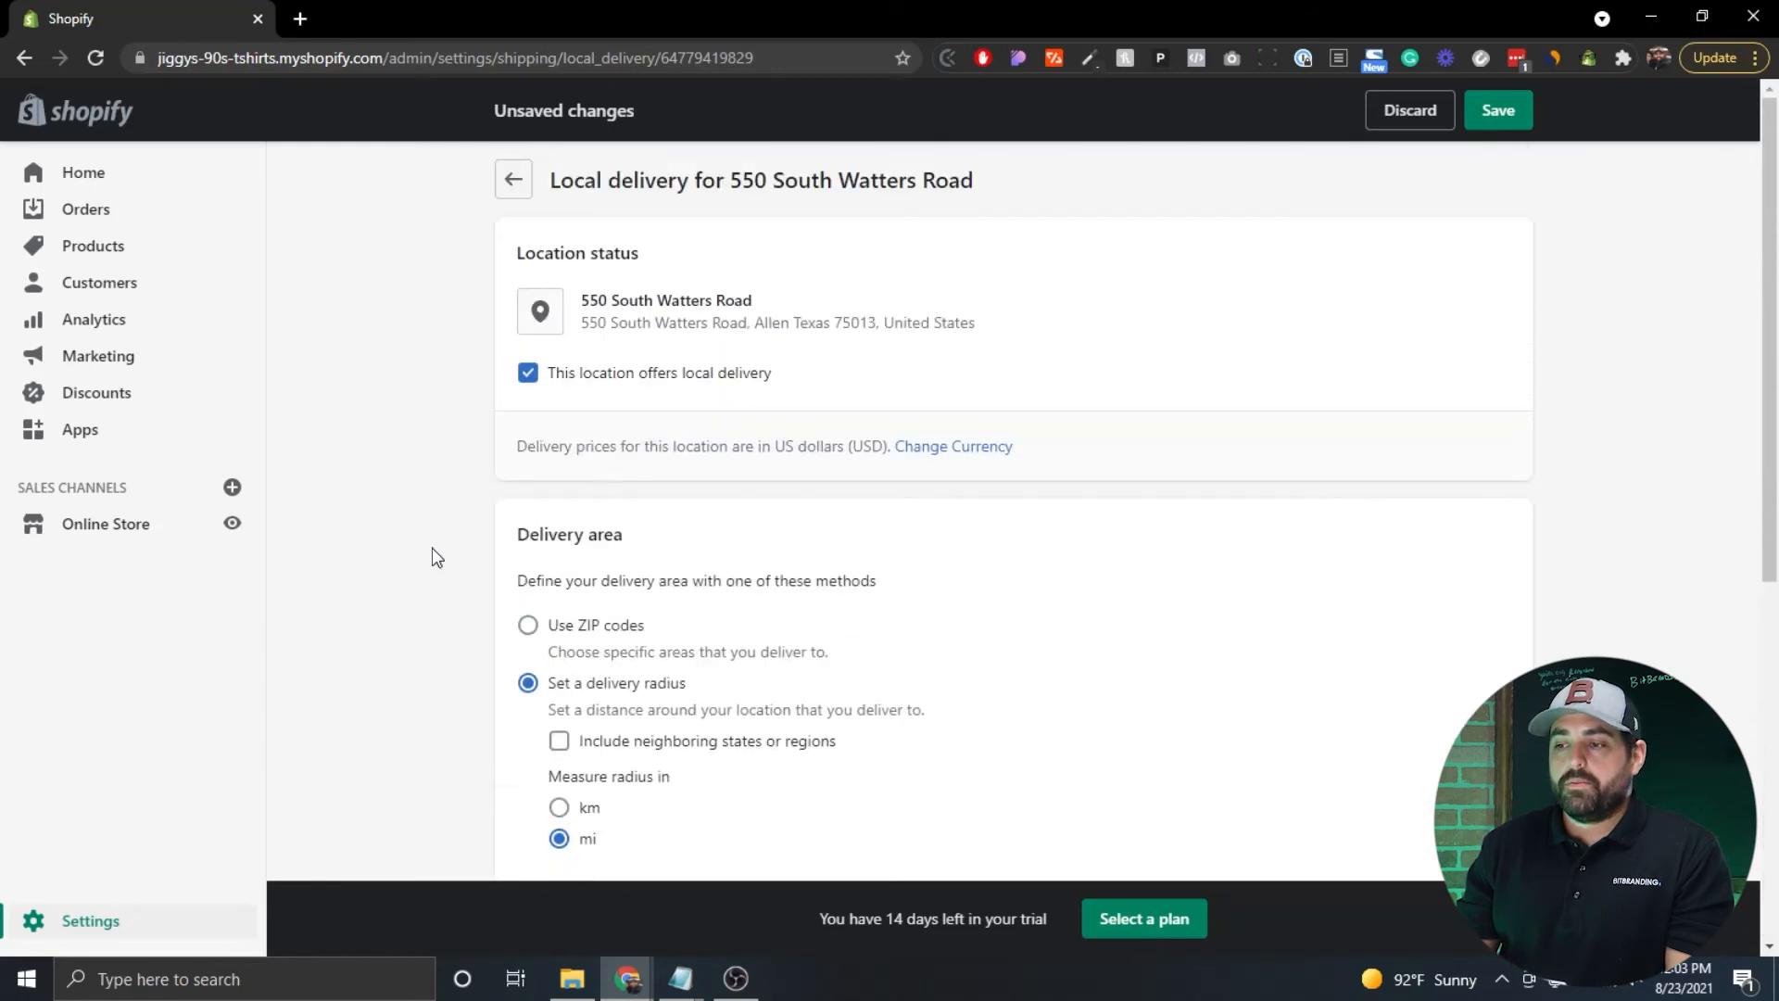
pyautogui.click(1483, 124)
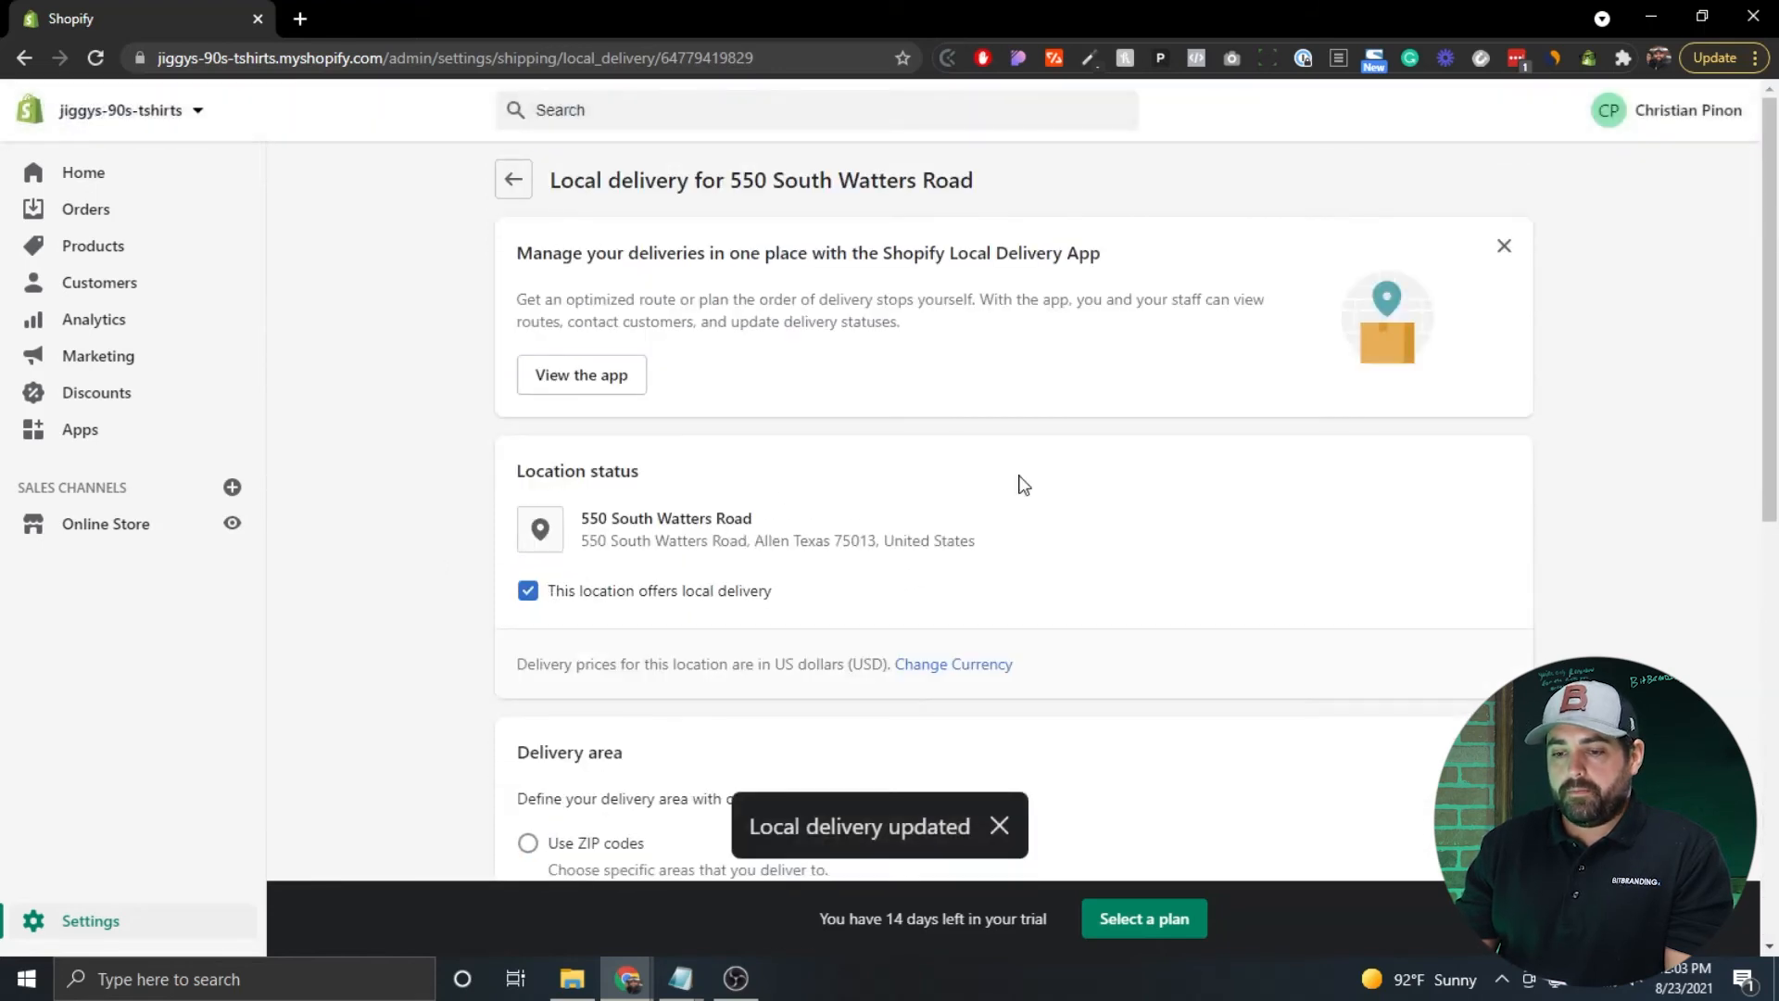
pyautogui.click(519, 185)
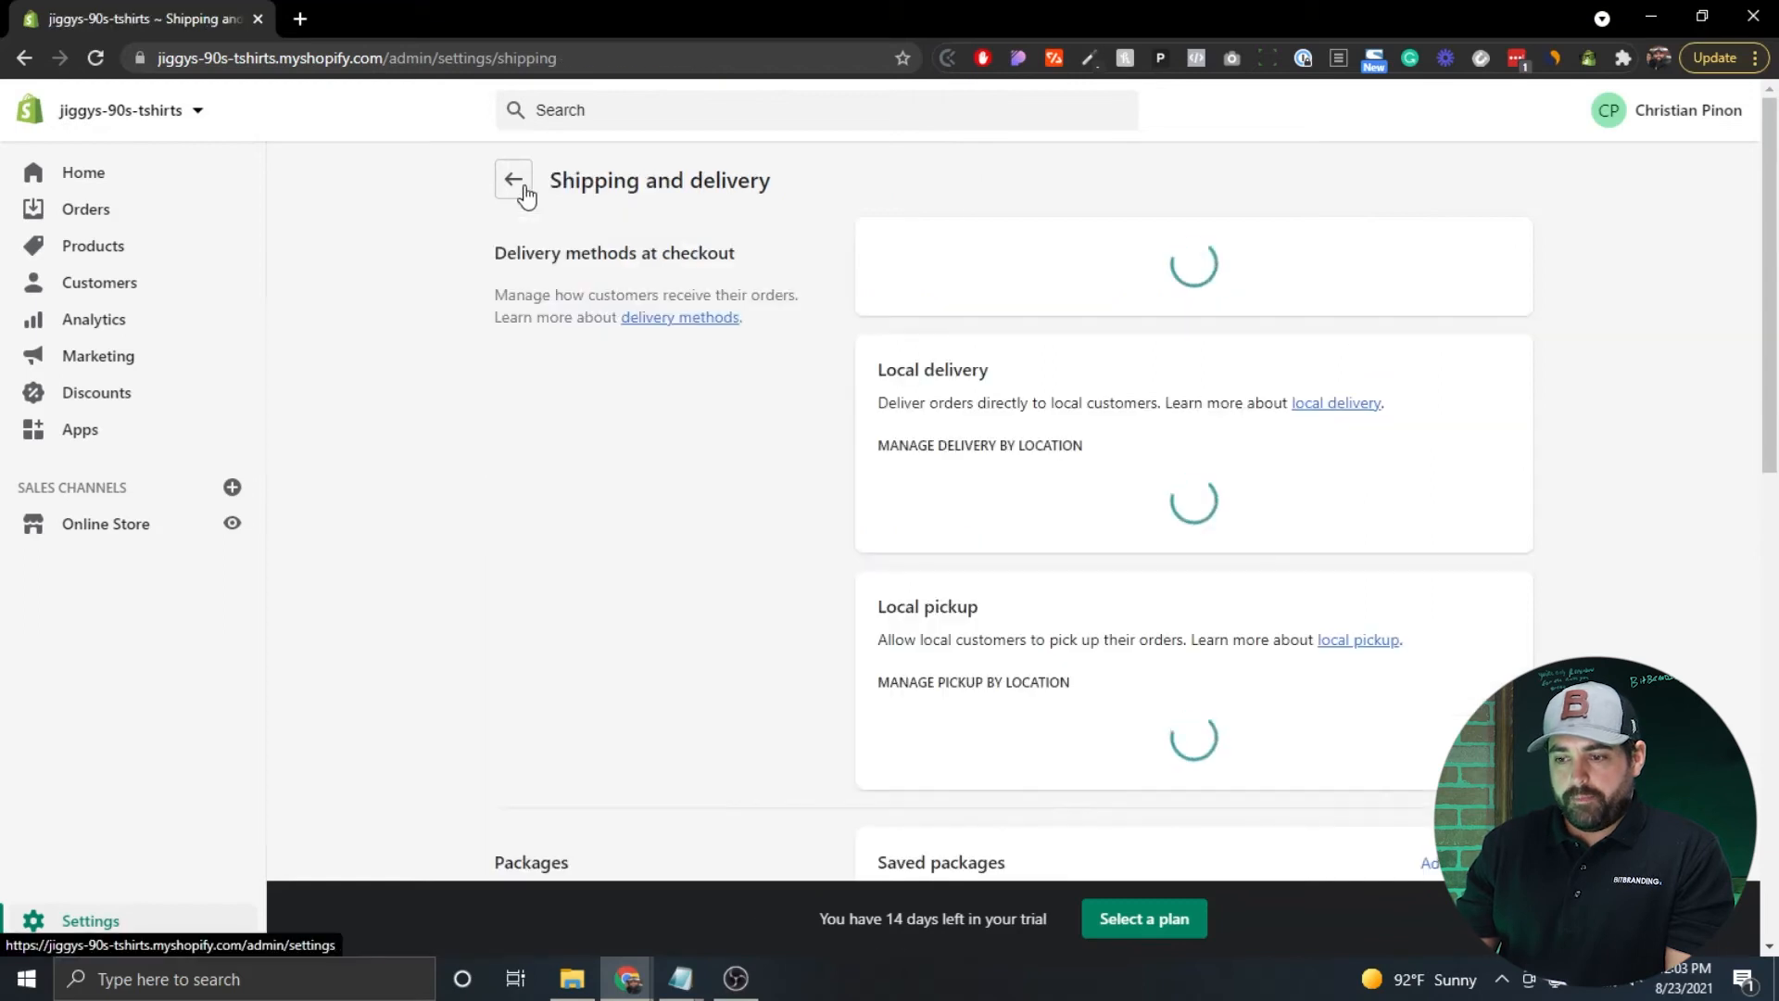
pyautogui.scroll(-4, 787, 527)
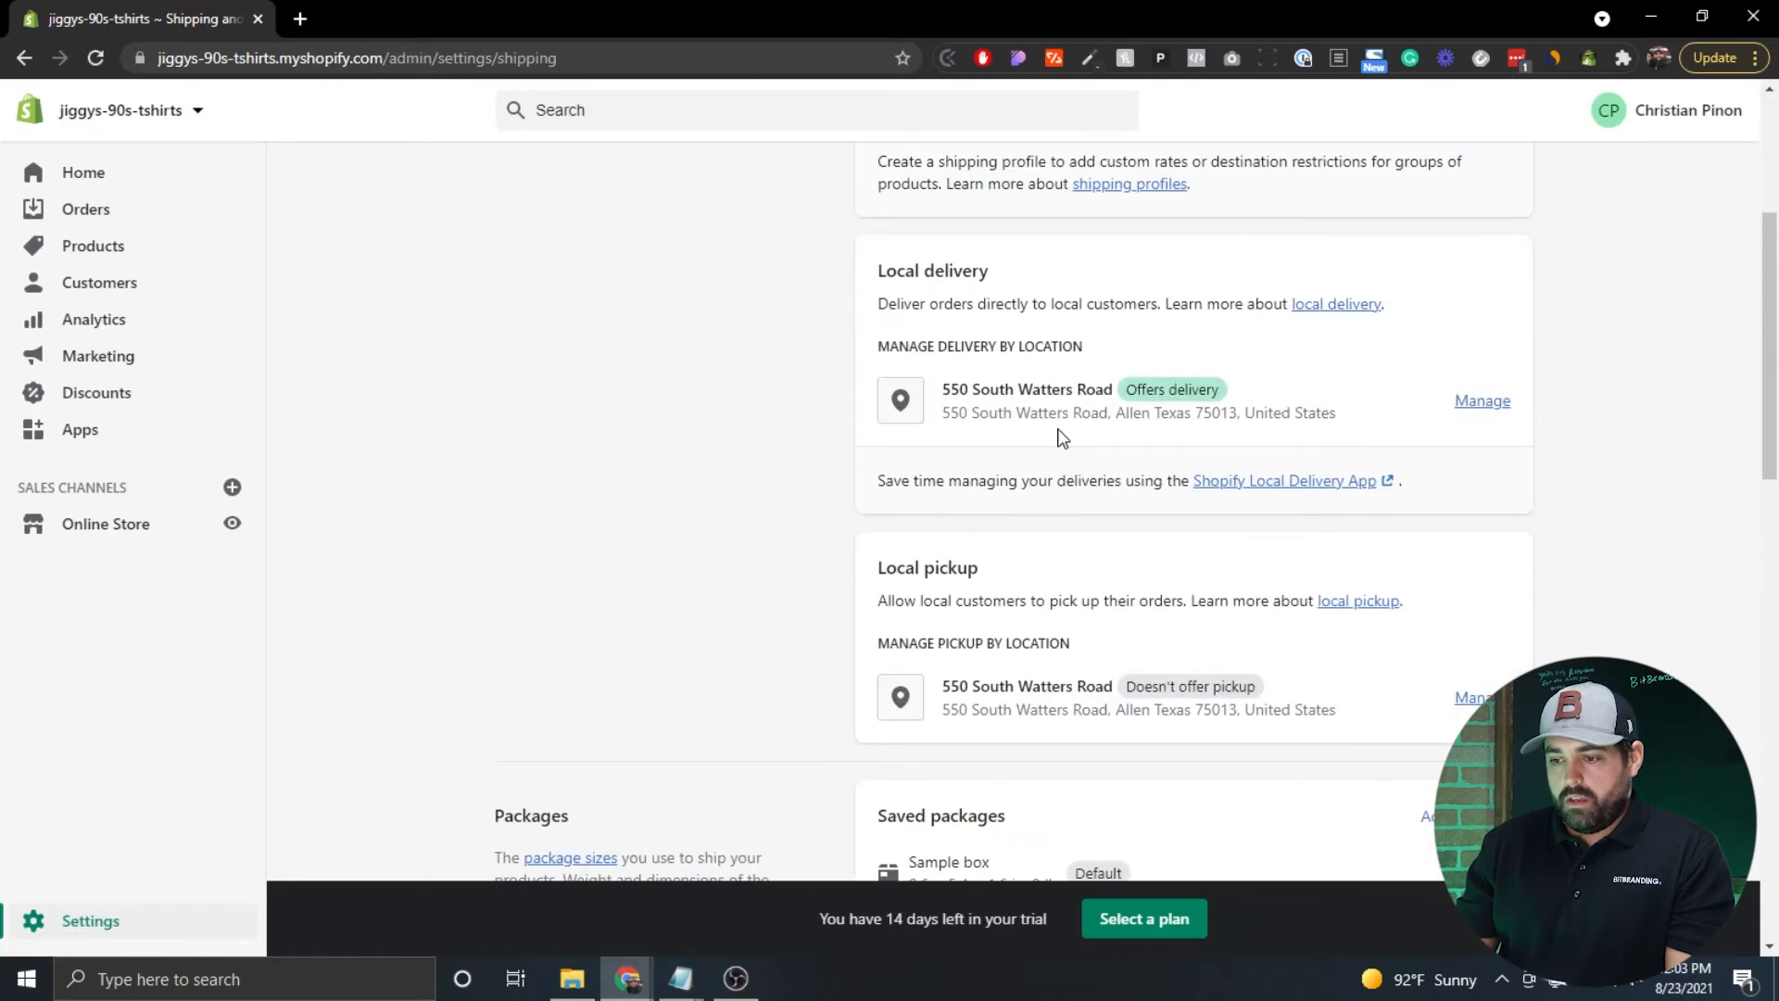
pyautogui.scroll(-2, 936, 546)
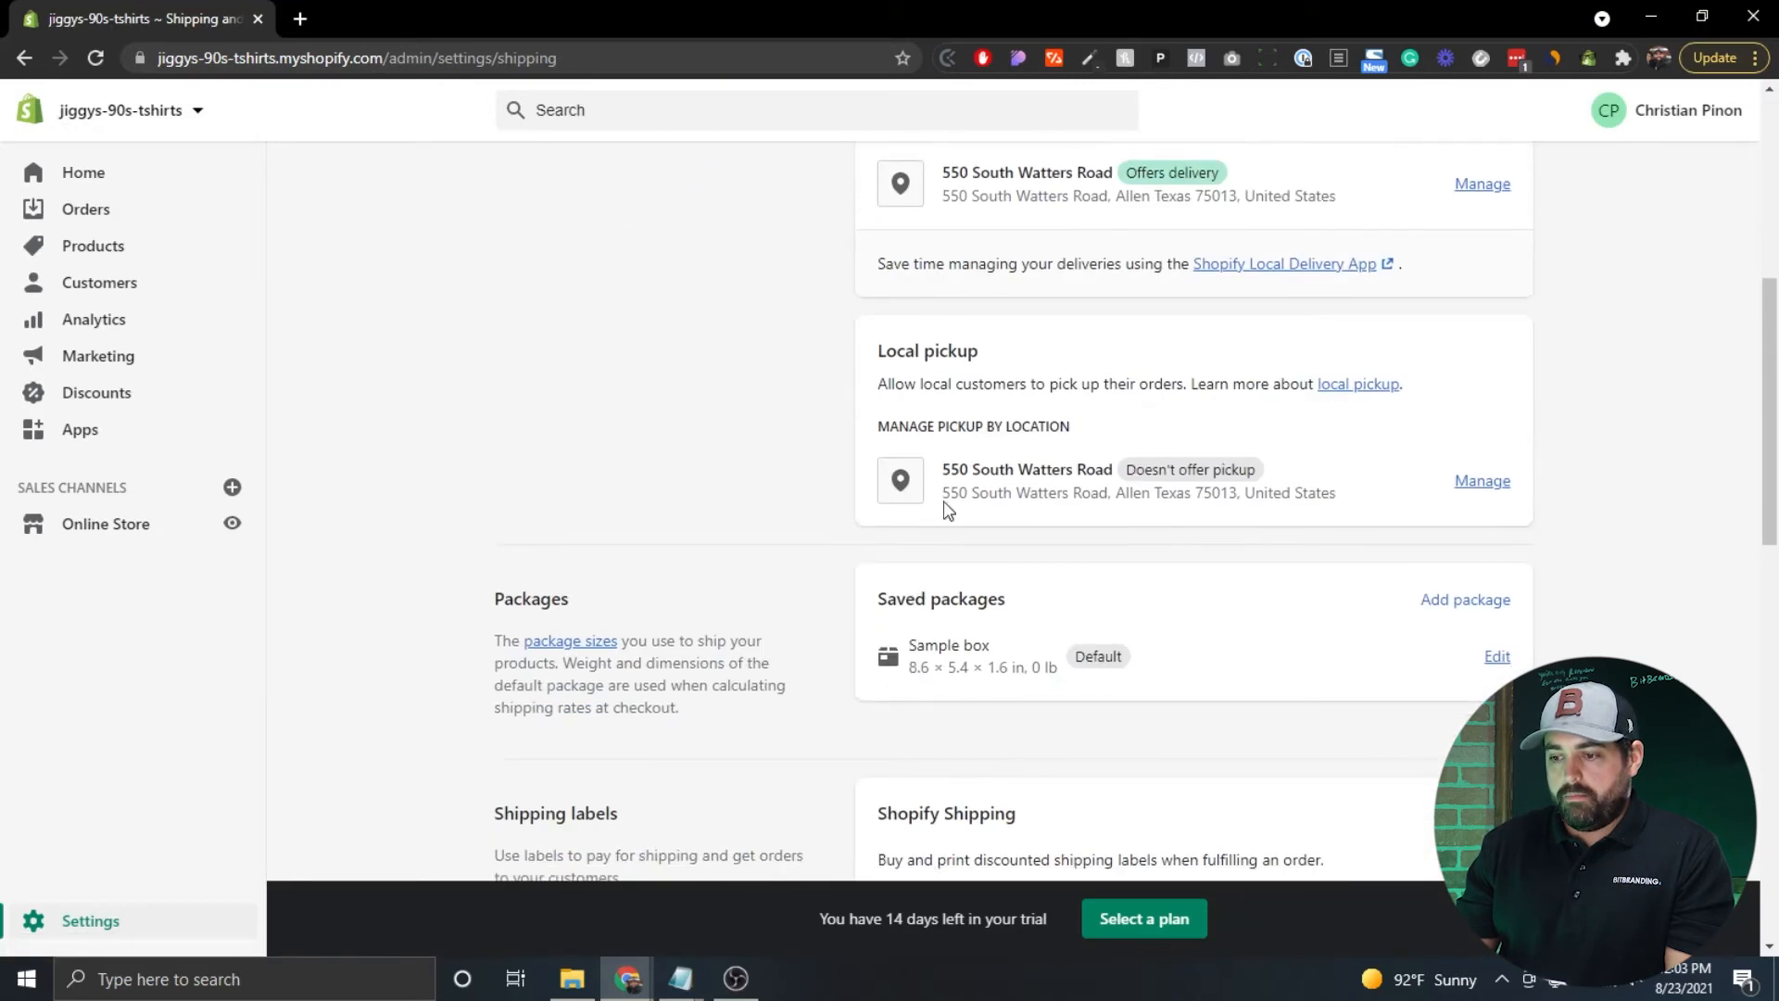
pyautogui.click(1483, 480)
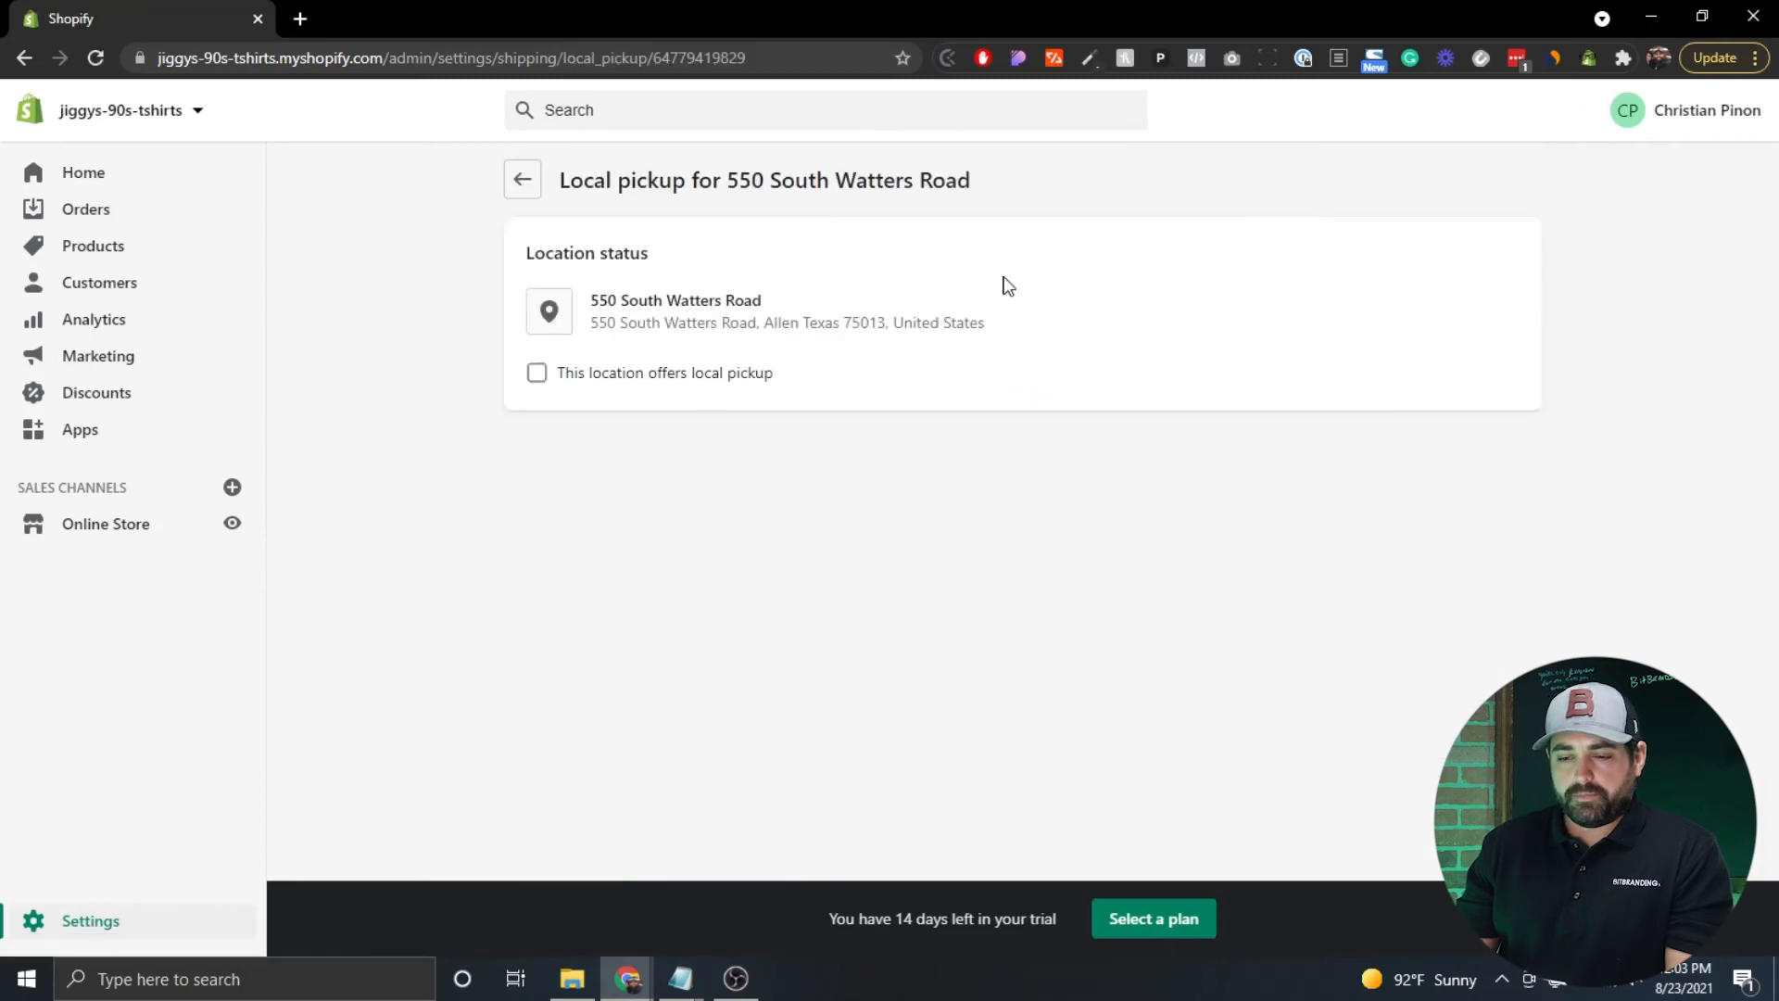
pyautogui.click(537, 375)
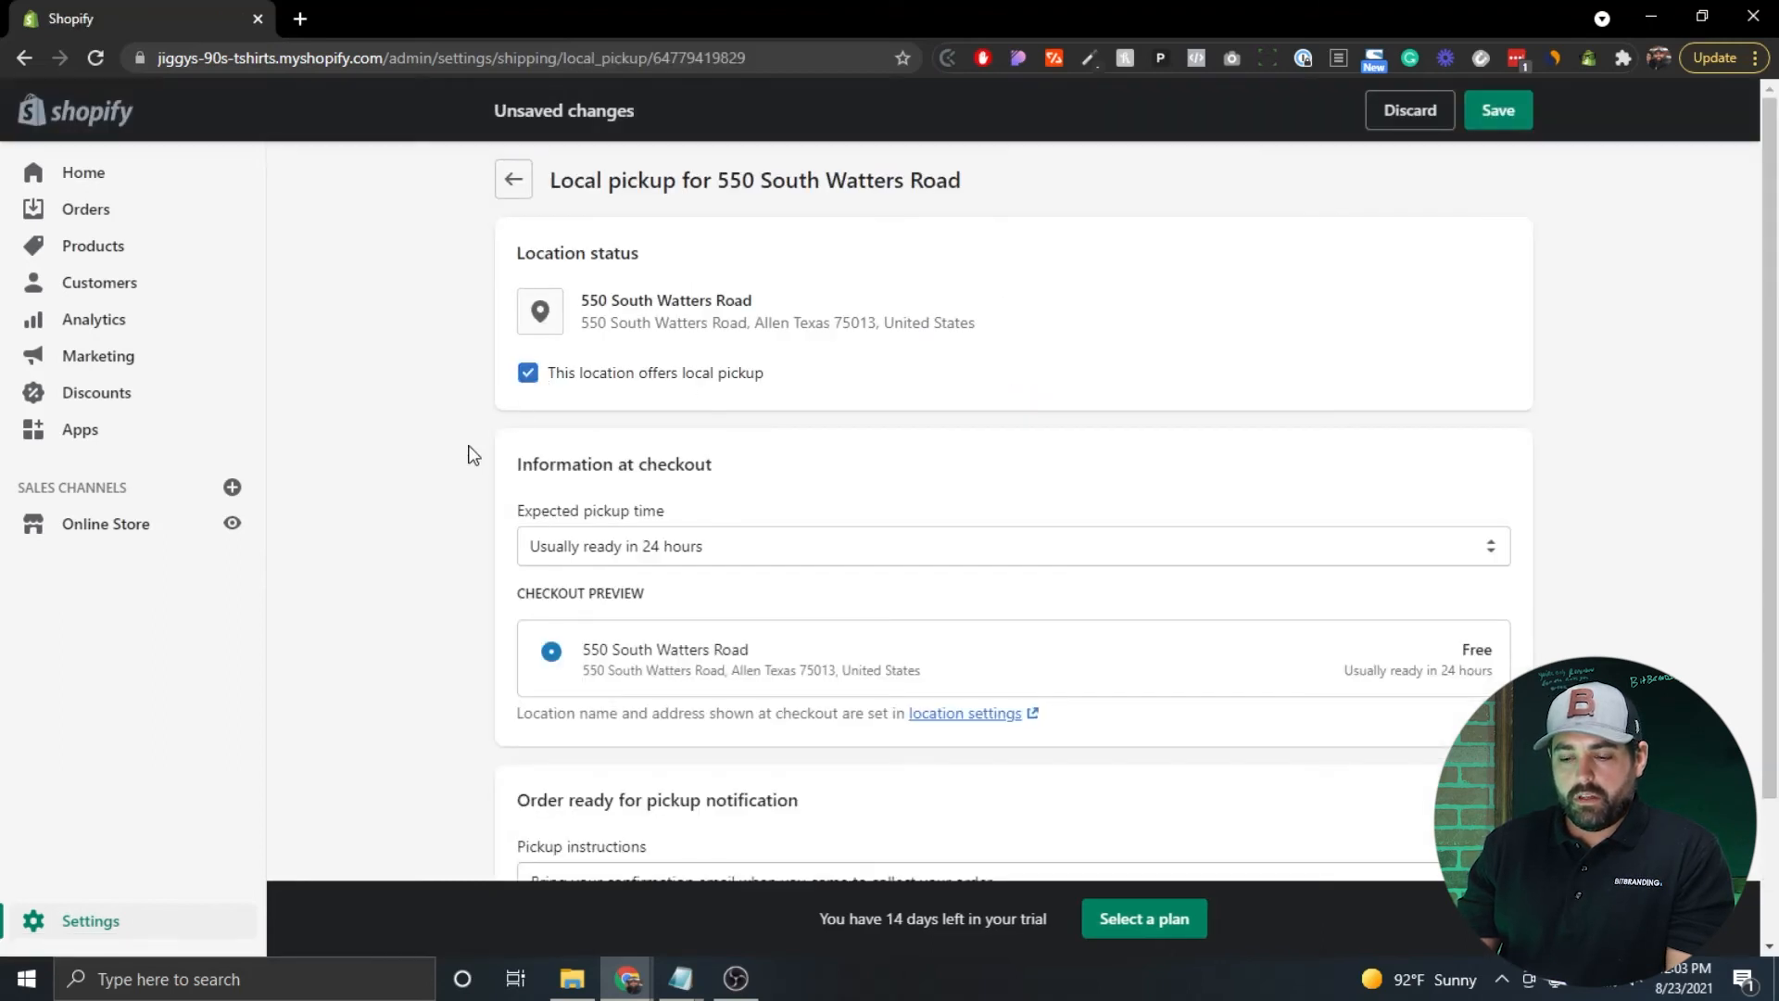
pyautogui.scroll(-2, 471, 455)
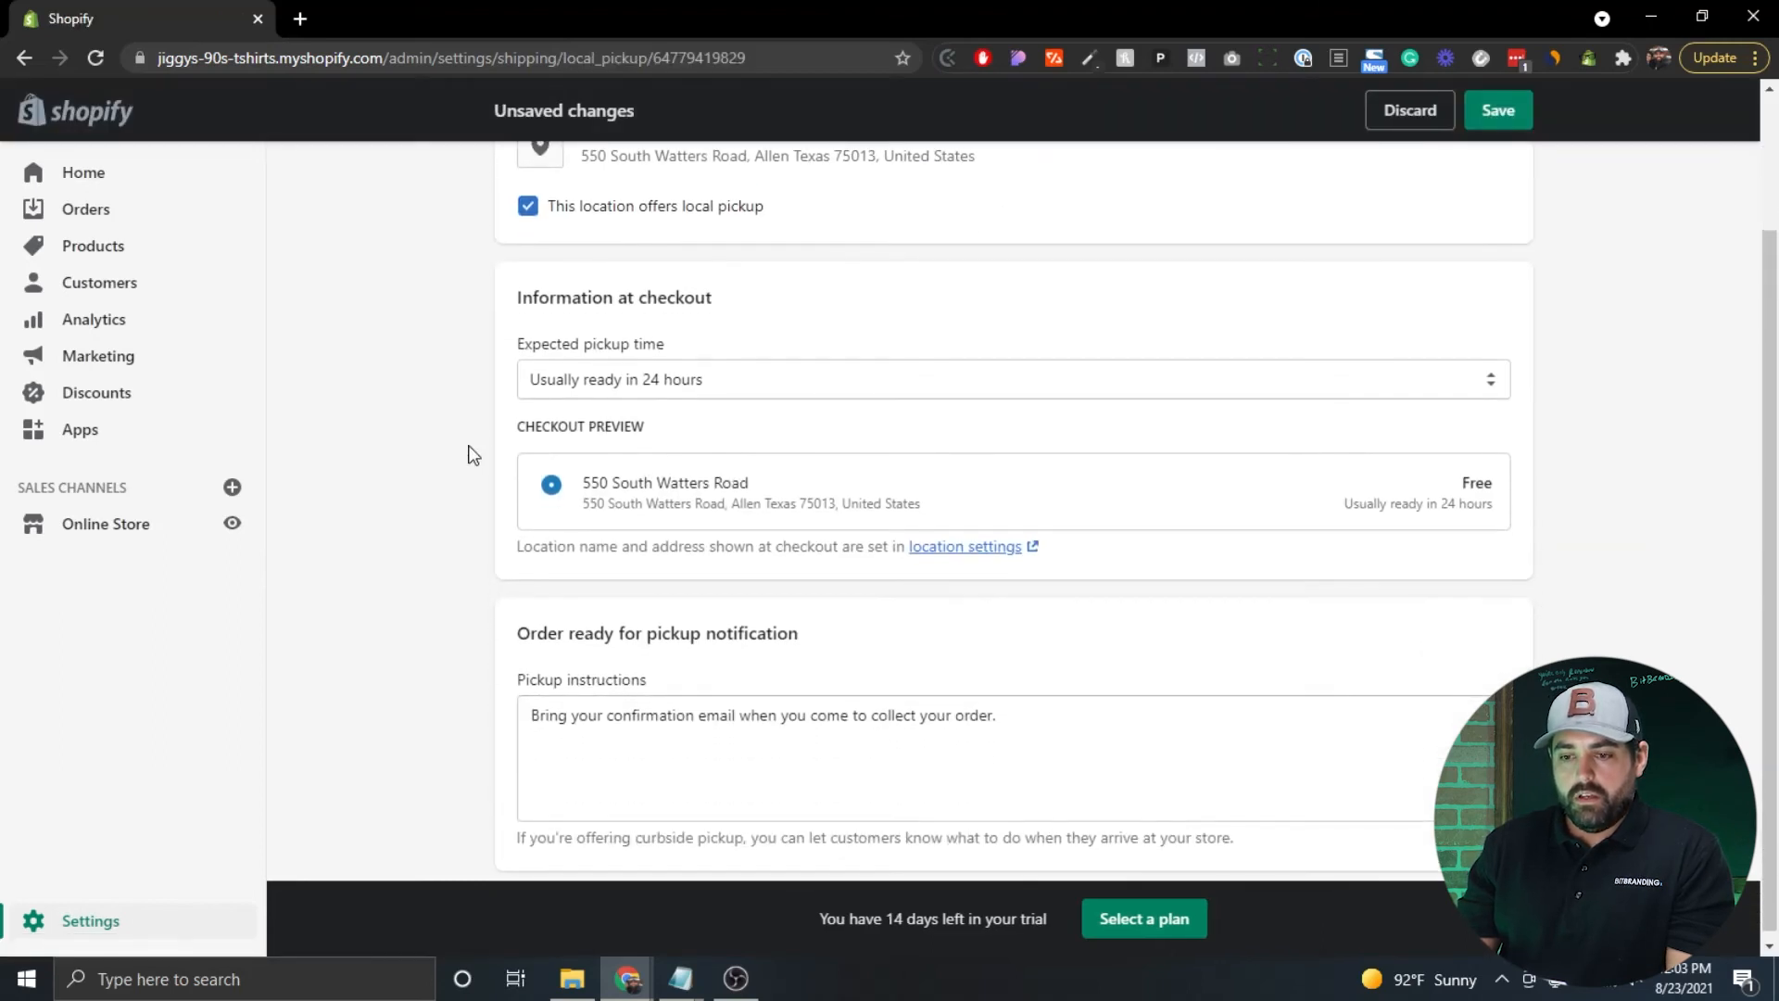
pyautogui.click(768, 391)
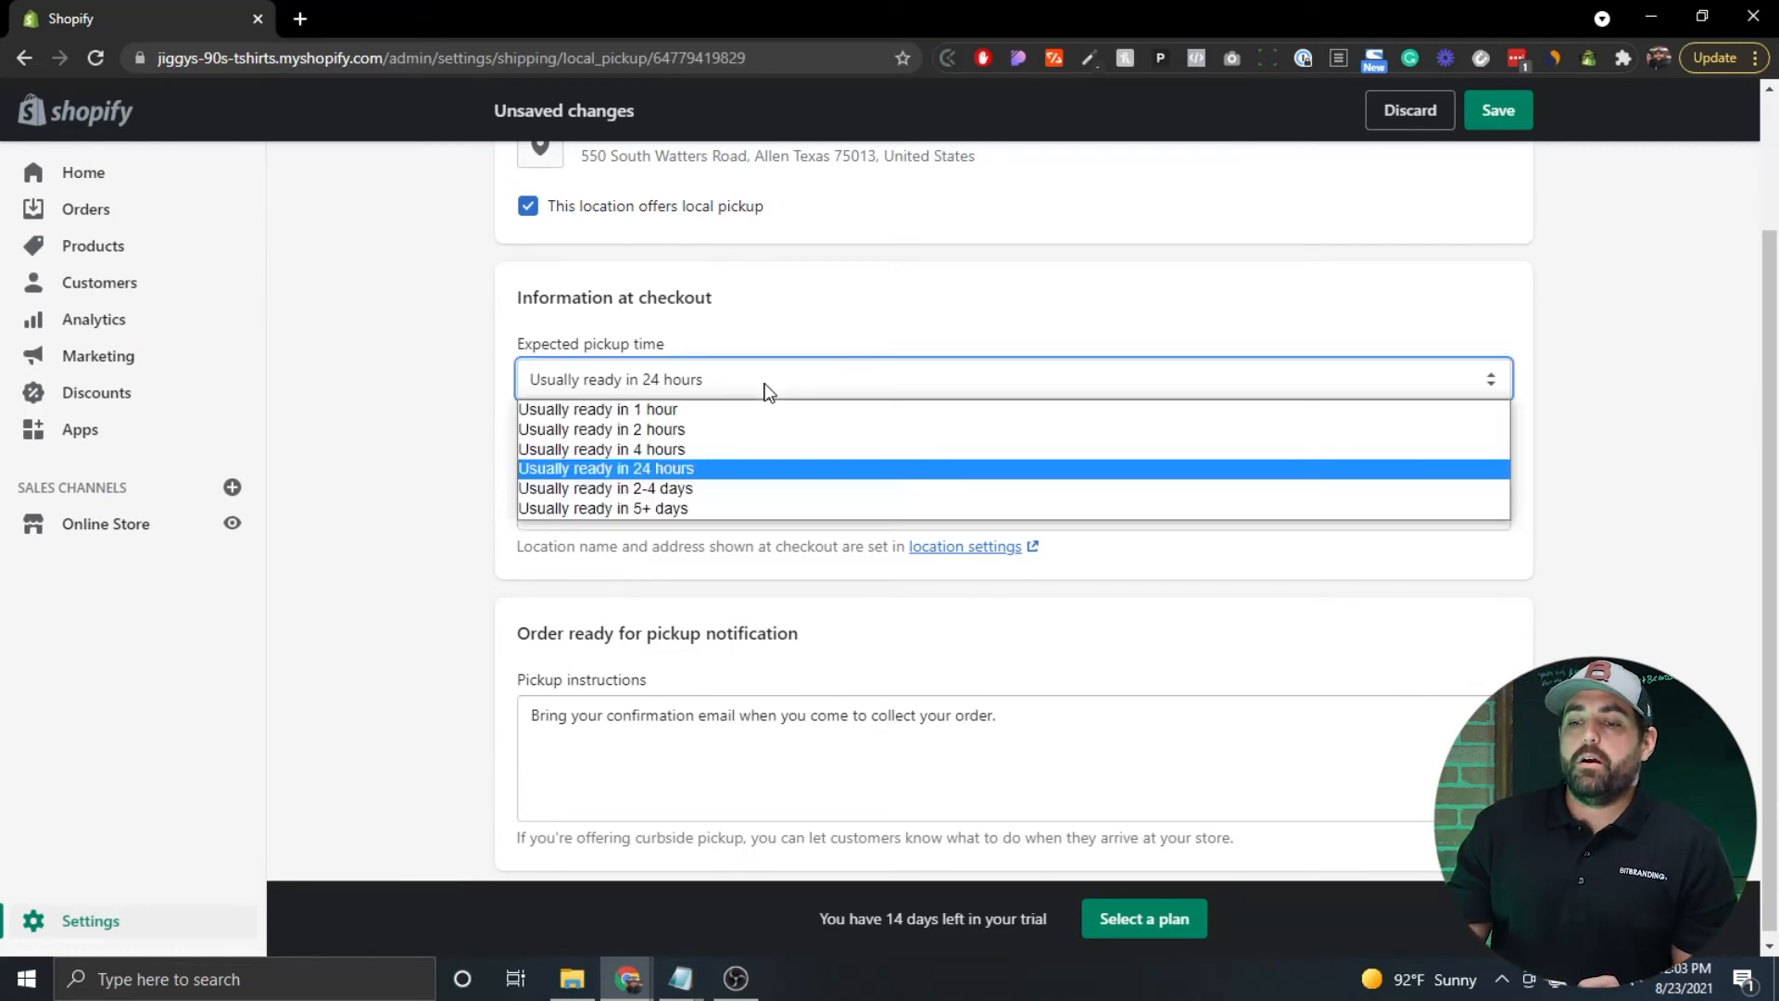
pyautogui.click(719, 471)
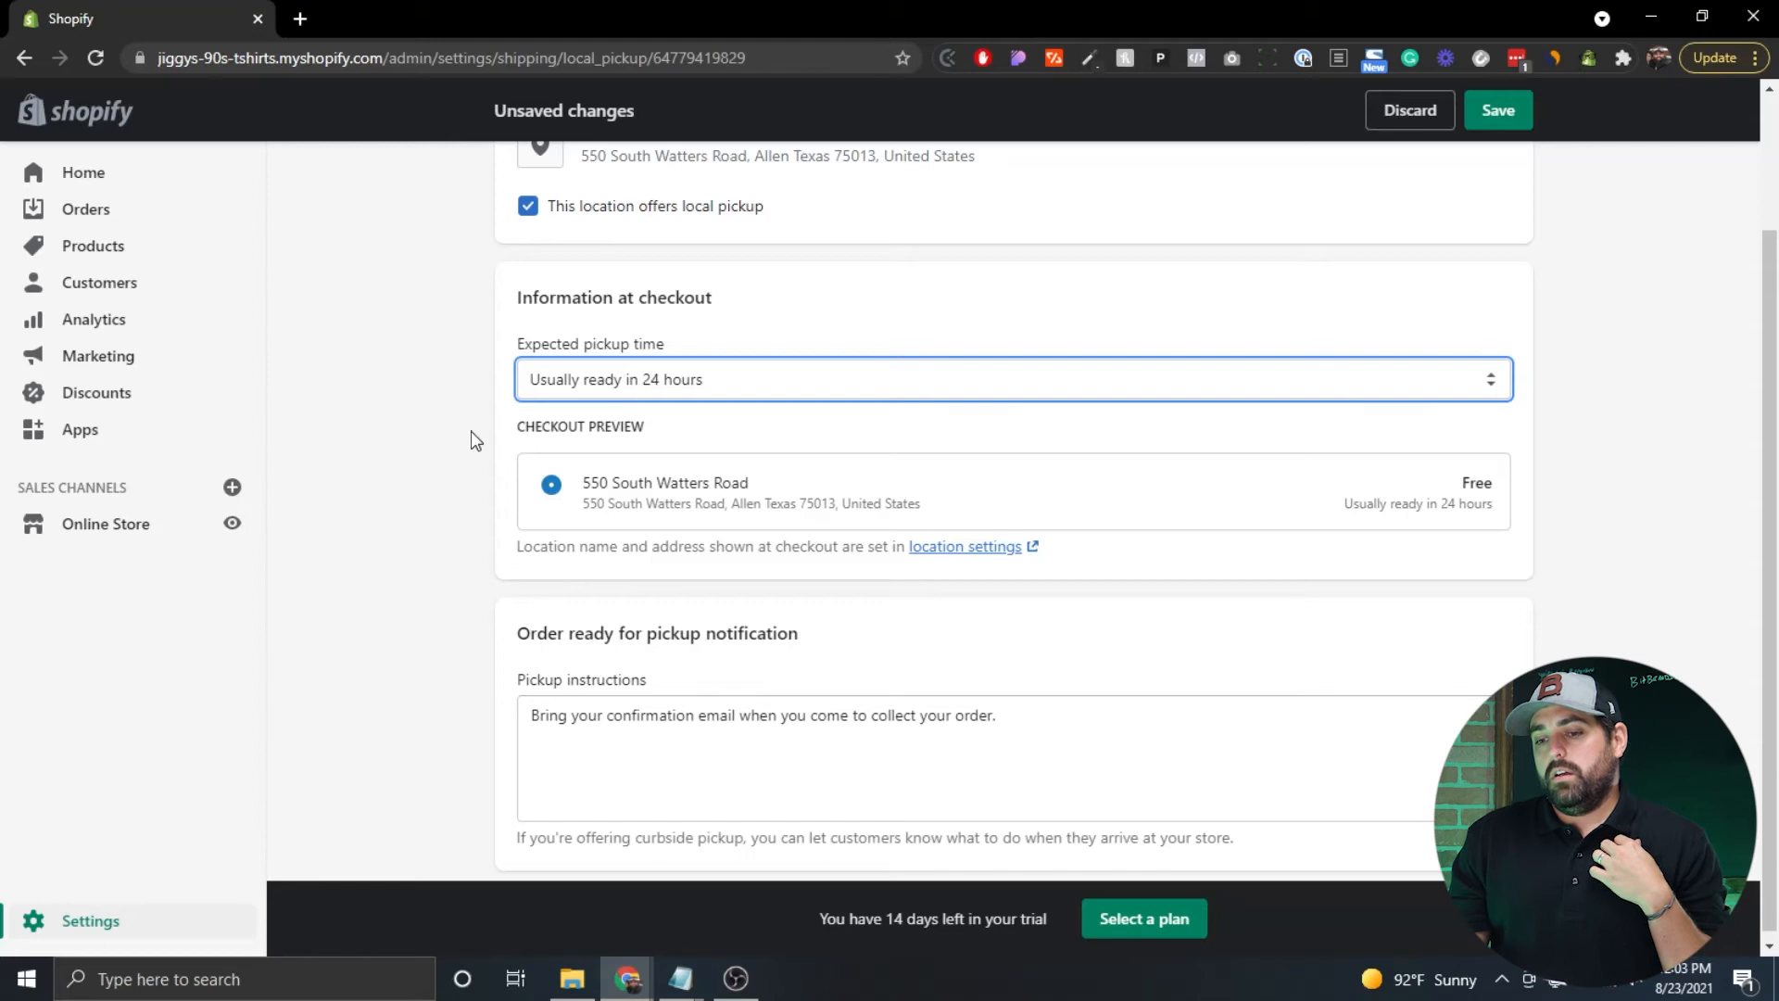
pyautogui.scroll(-1, 475, 438)
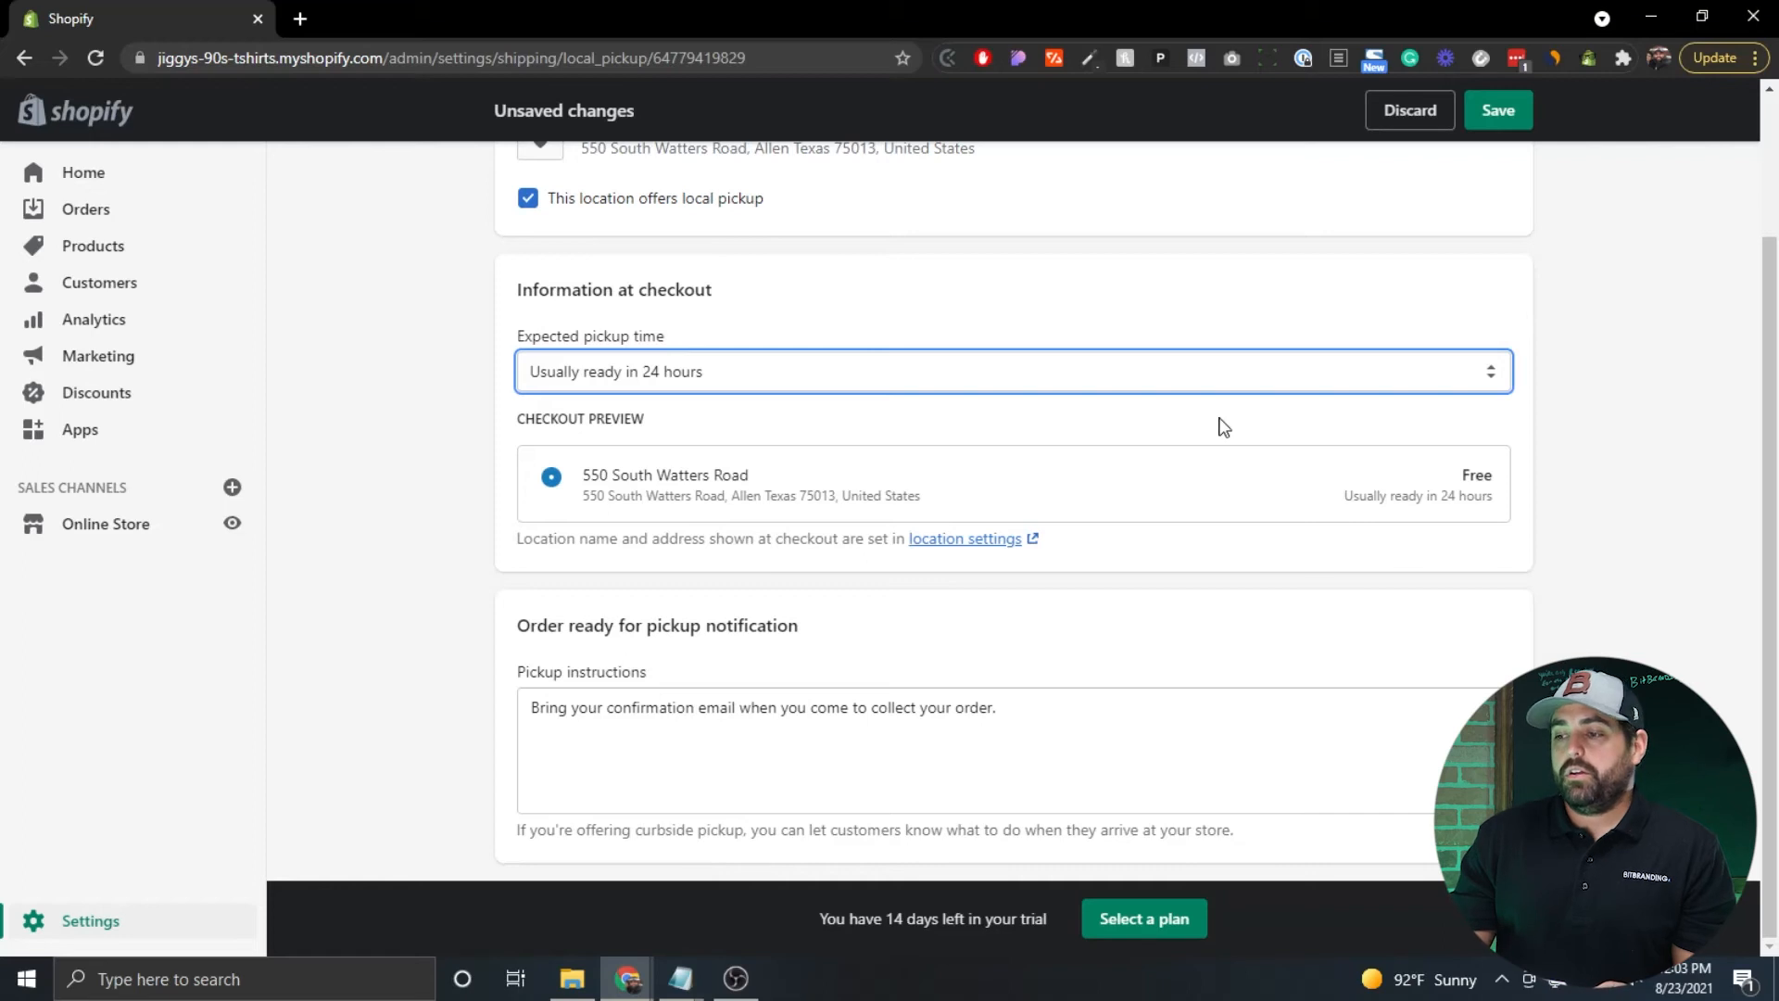
pyautogui.click(1494, 110)
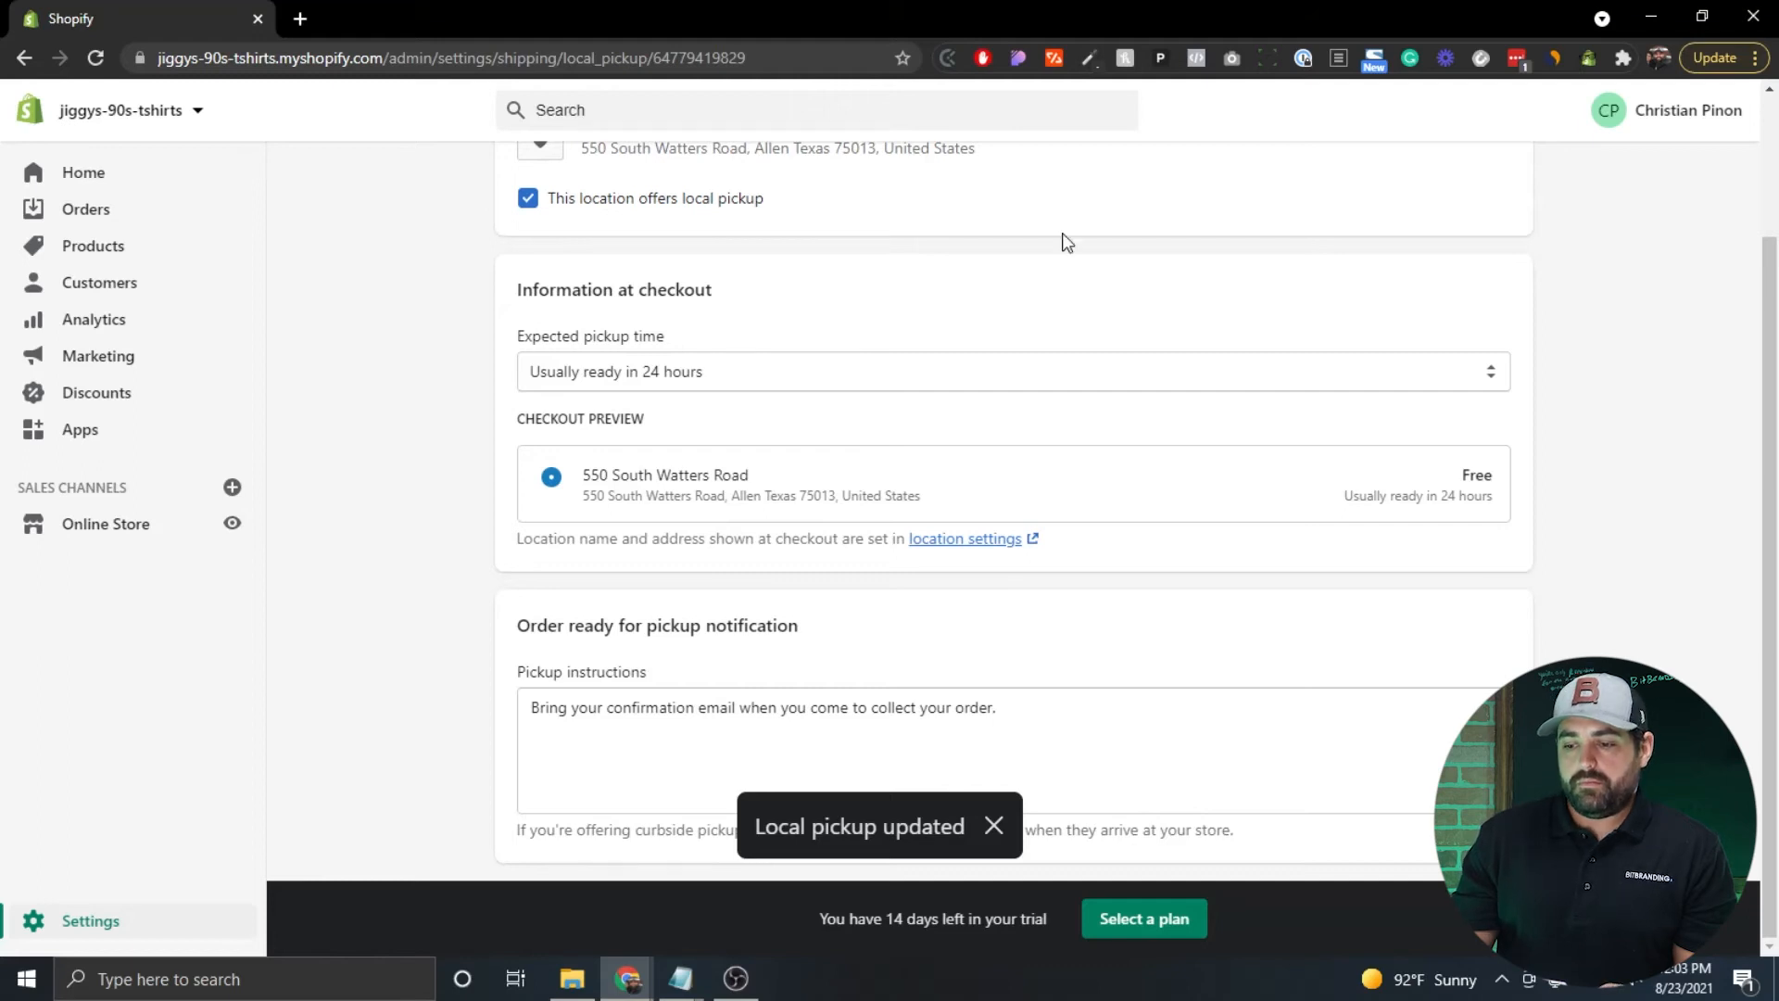
pyautogui.scroll(3, 421, 450)
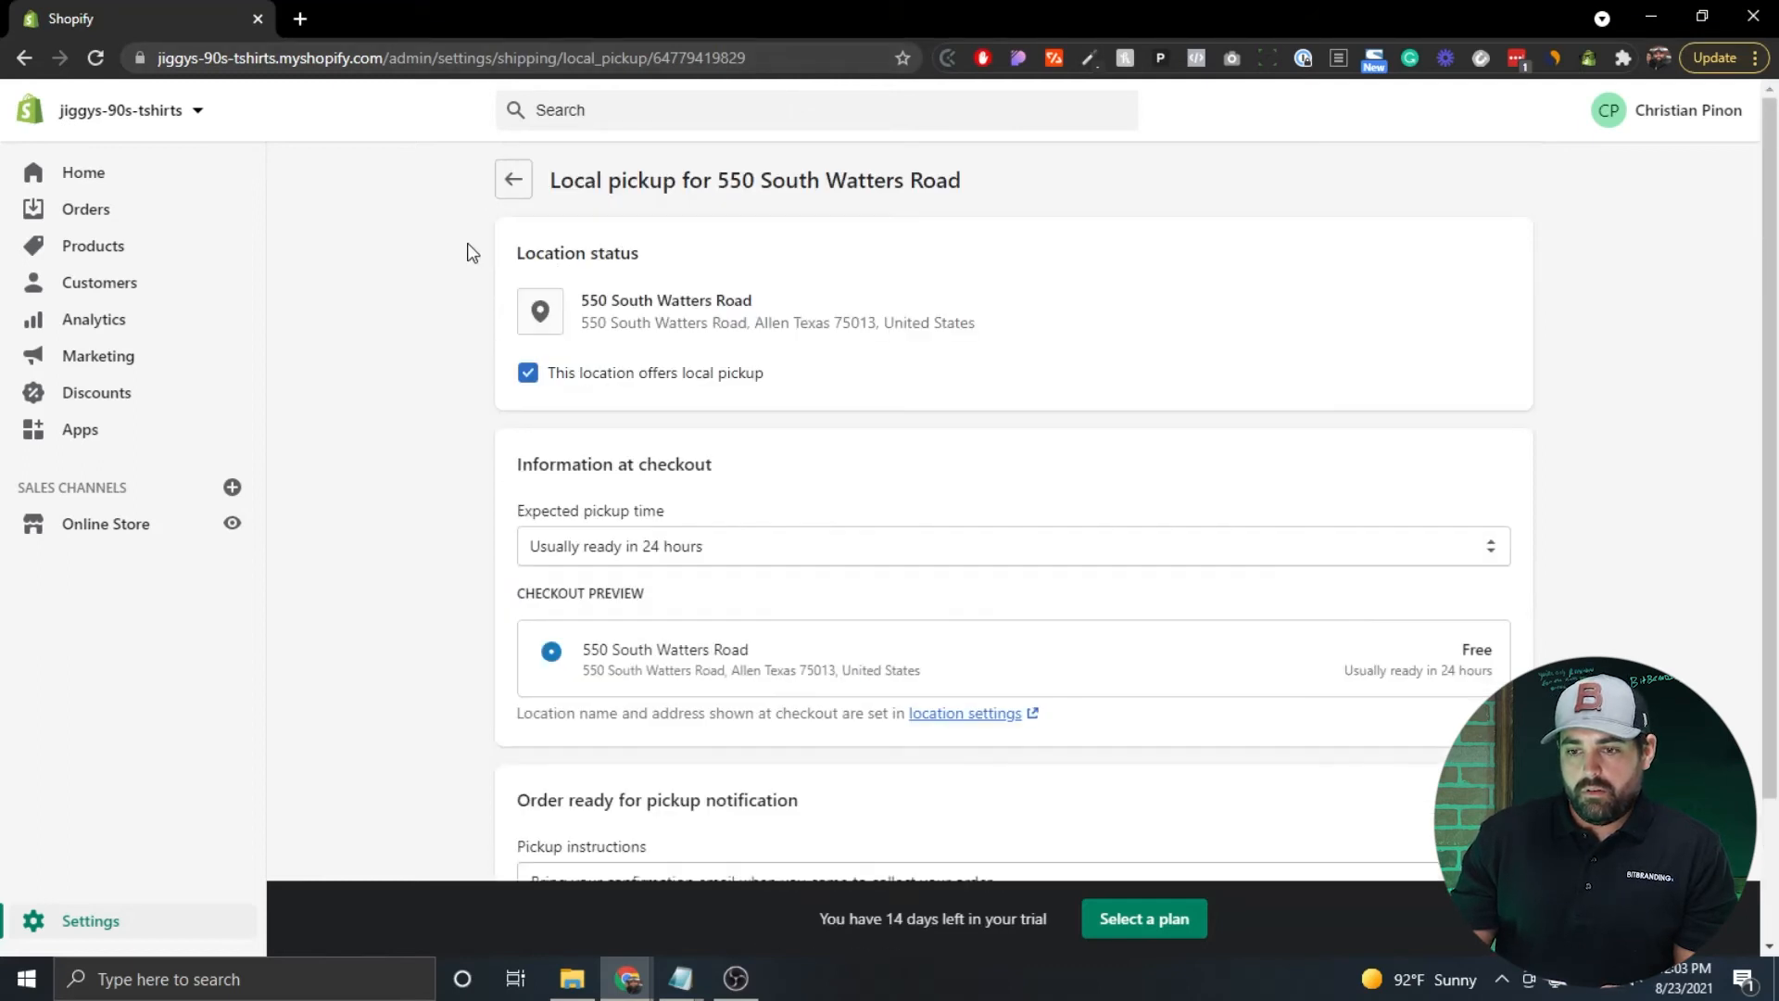
pyautogui.click(509, 179)
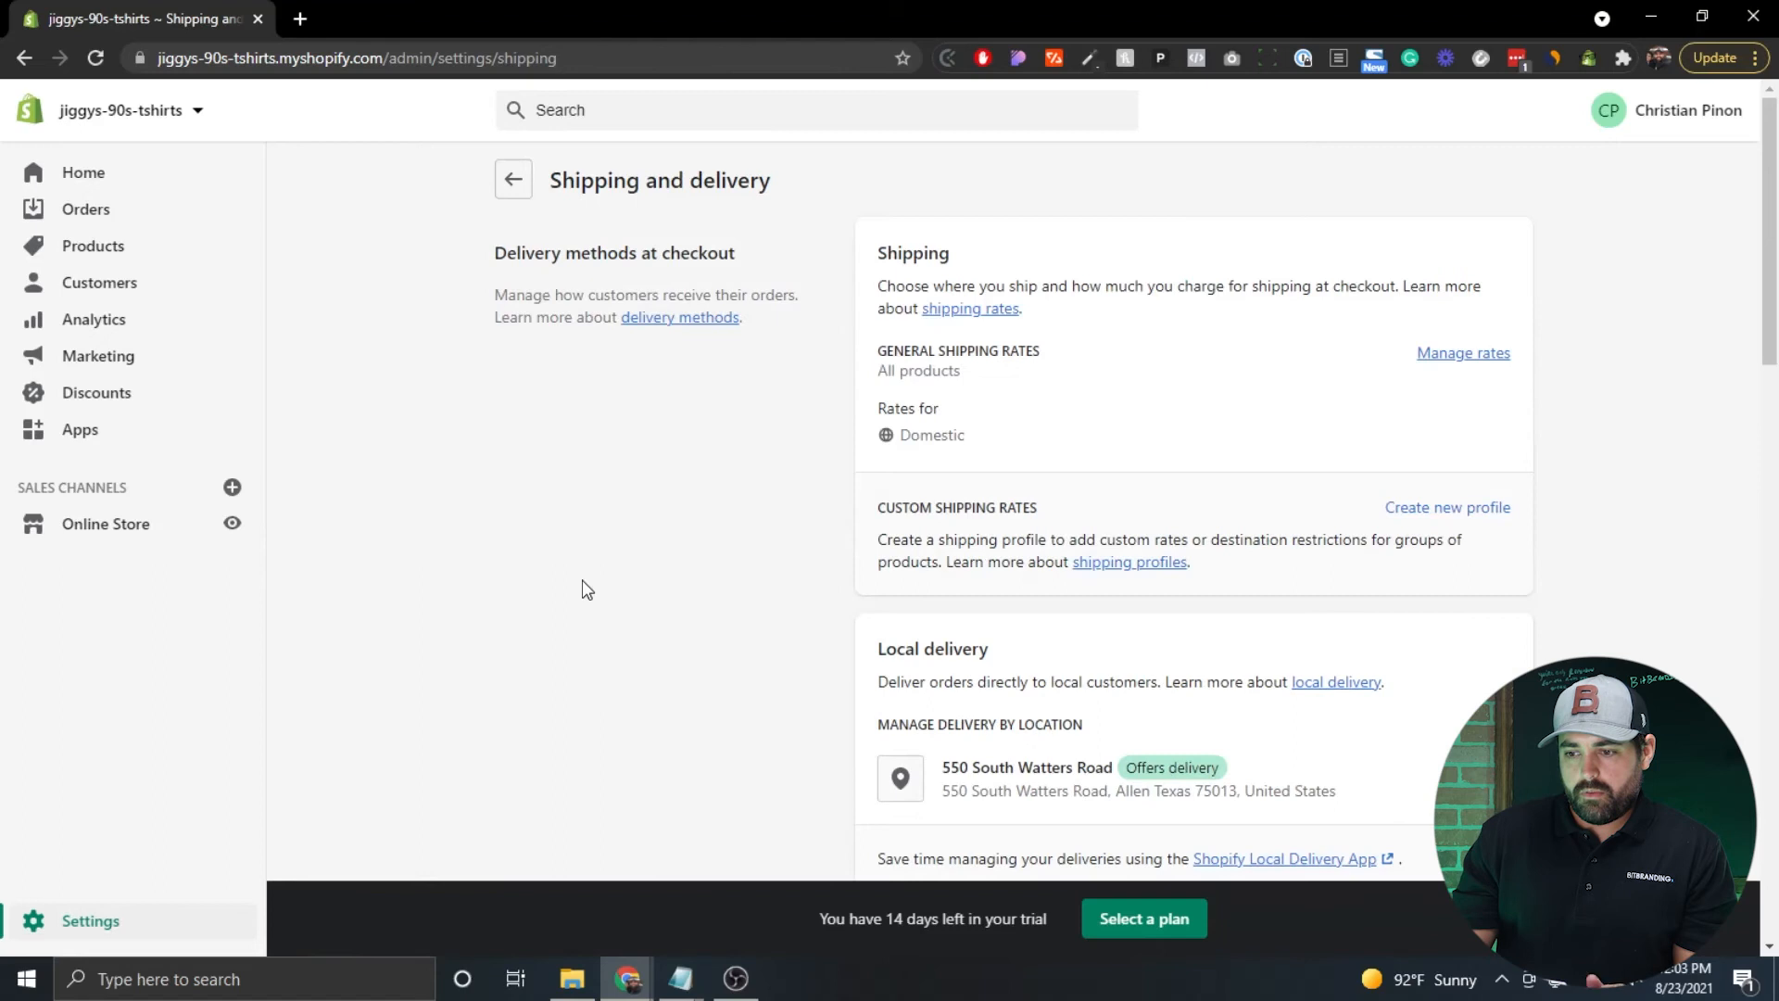
pyautogui.scroll(-9, 688, 417)
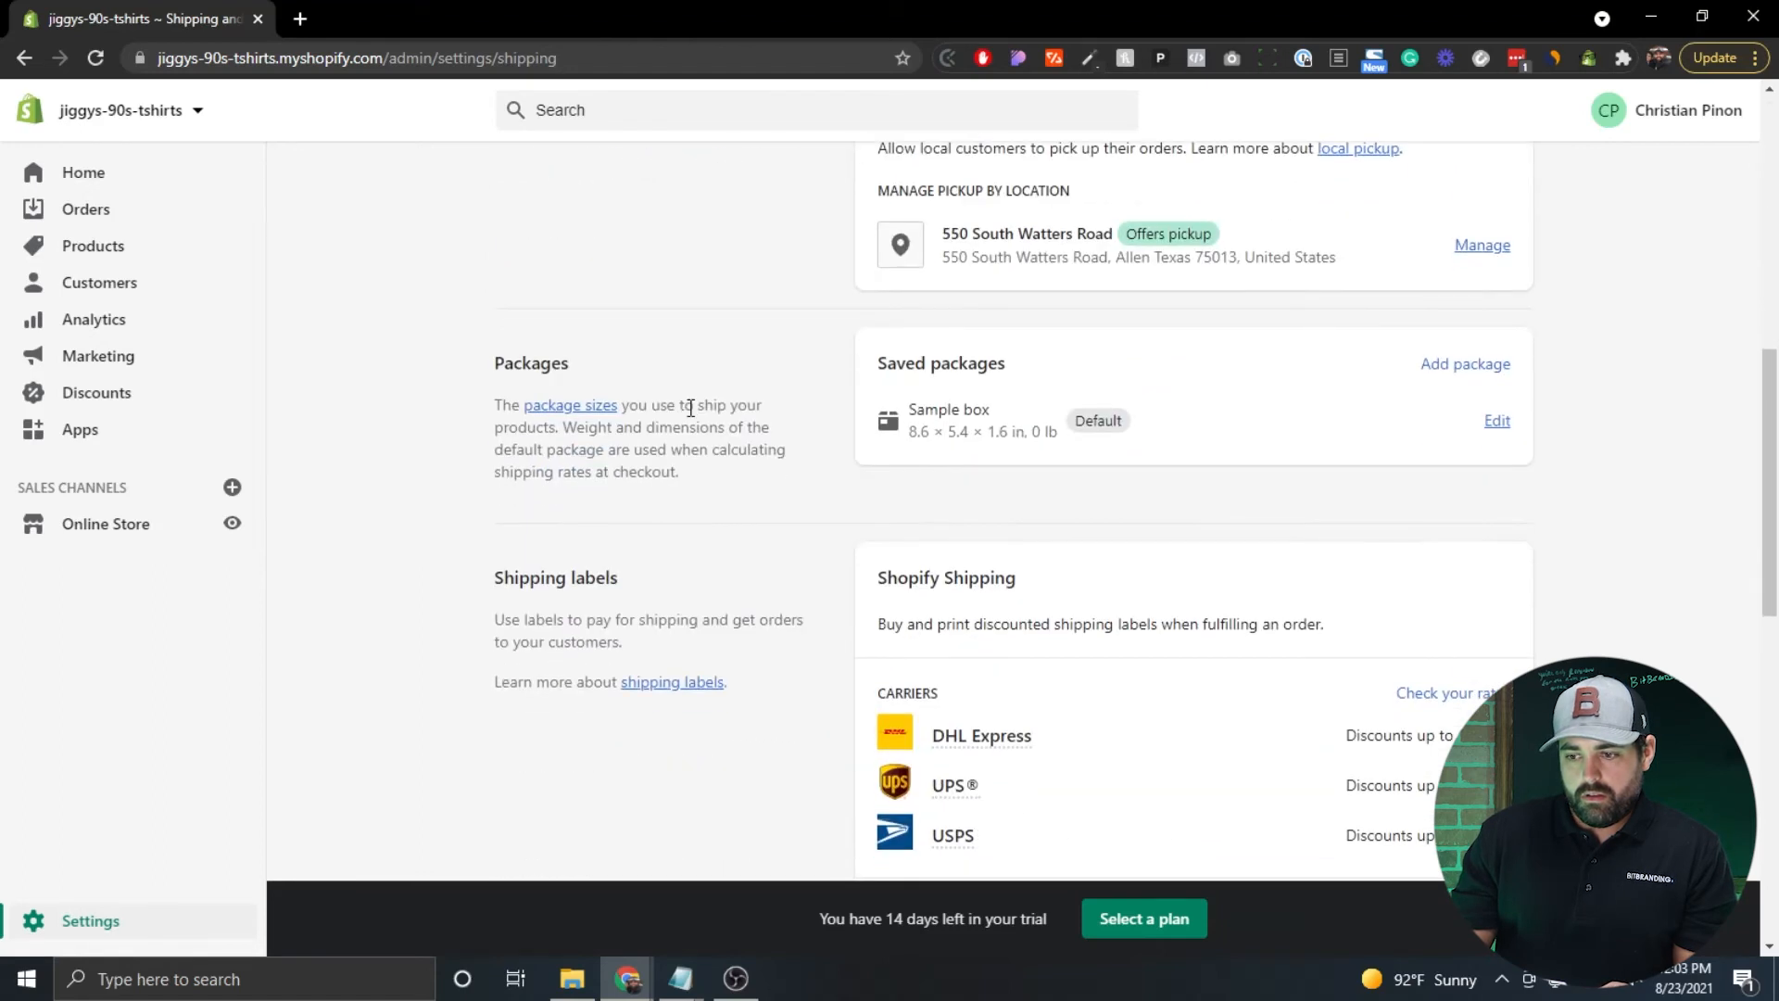
pyautogui.scroll(9, 752, 328)
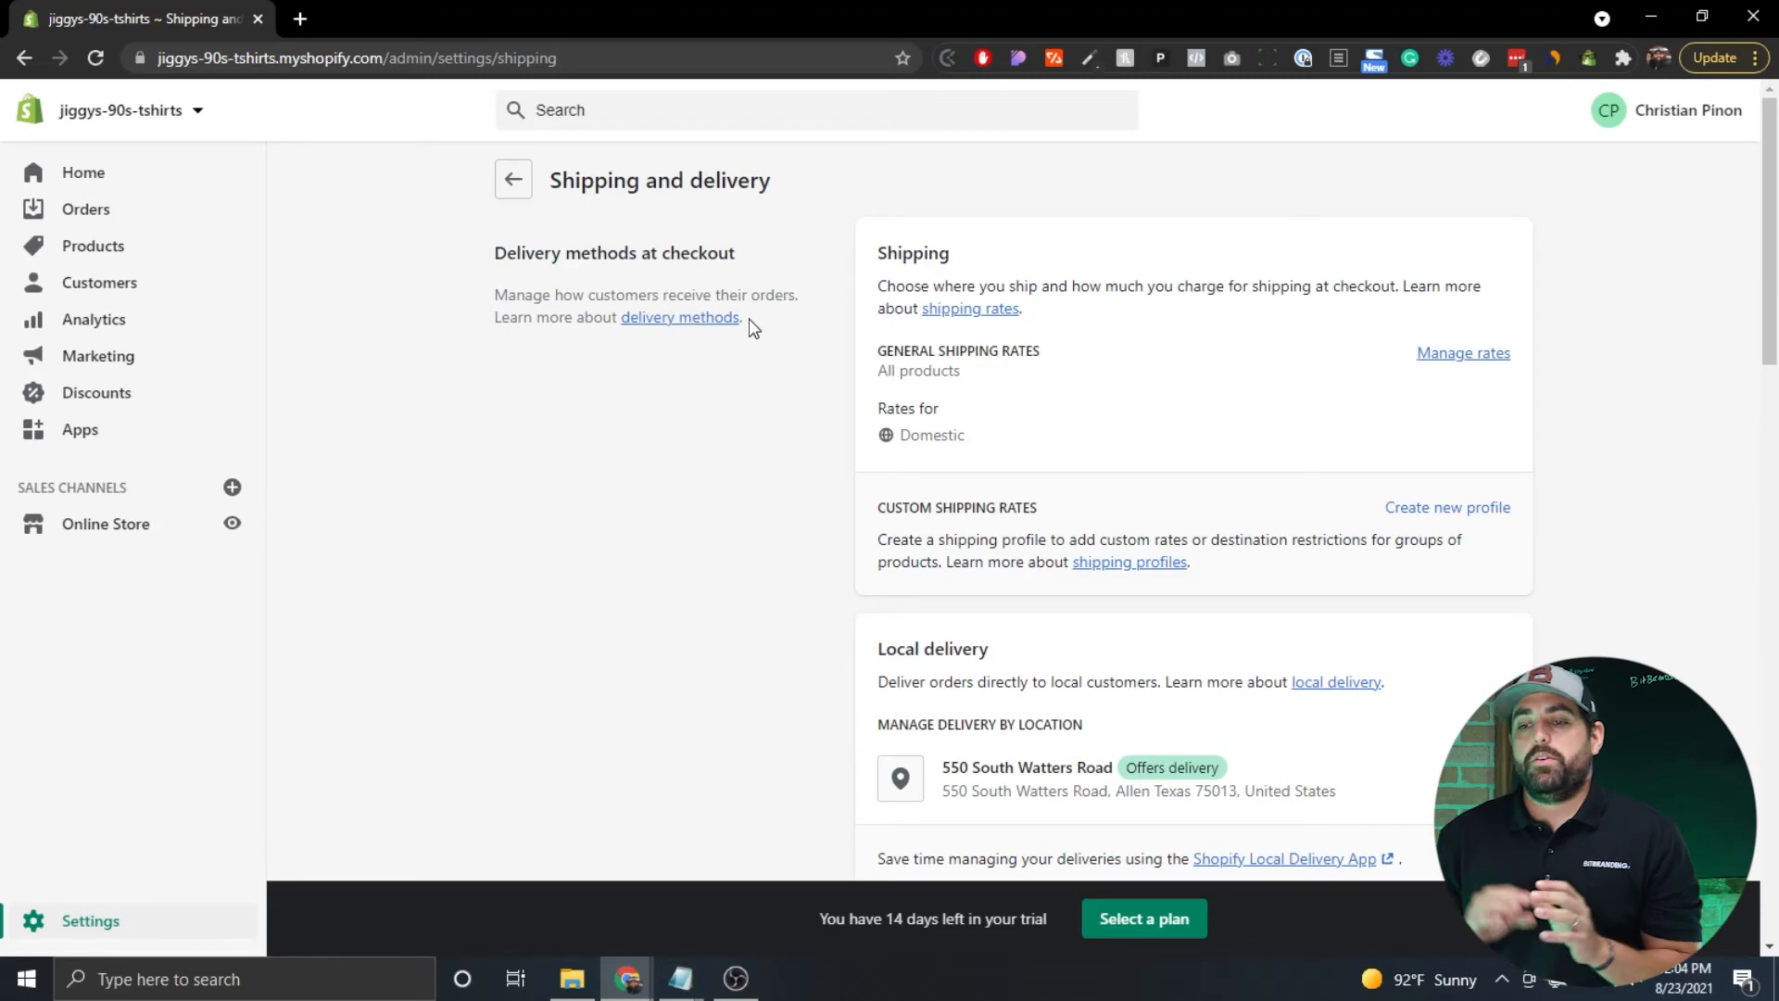
pyautogui.scroll(-1, 753, 328)
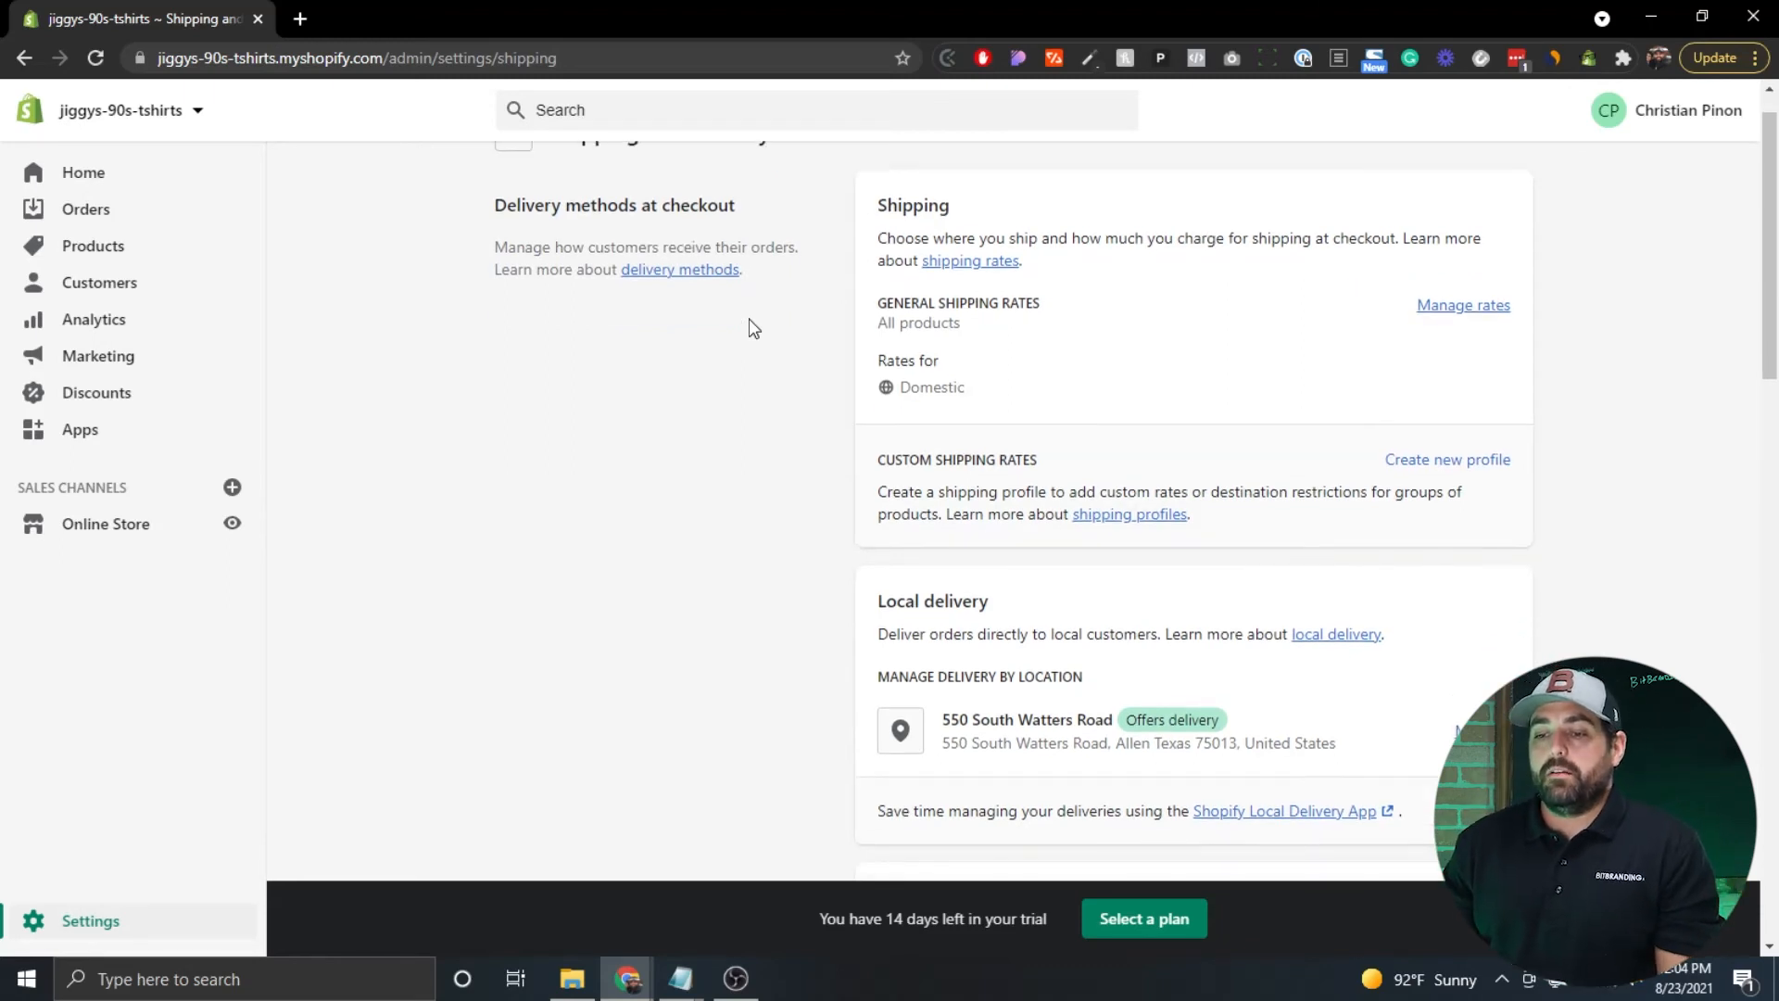
pyautogui.scroll(-2, 753, 328)
pyautogui.scroll(-1, 752, 328)
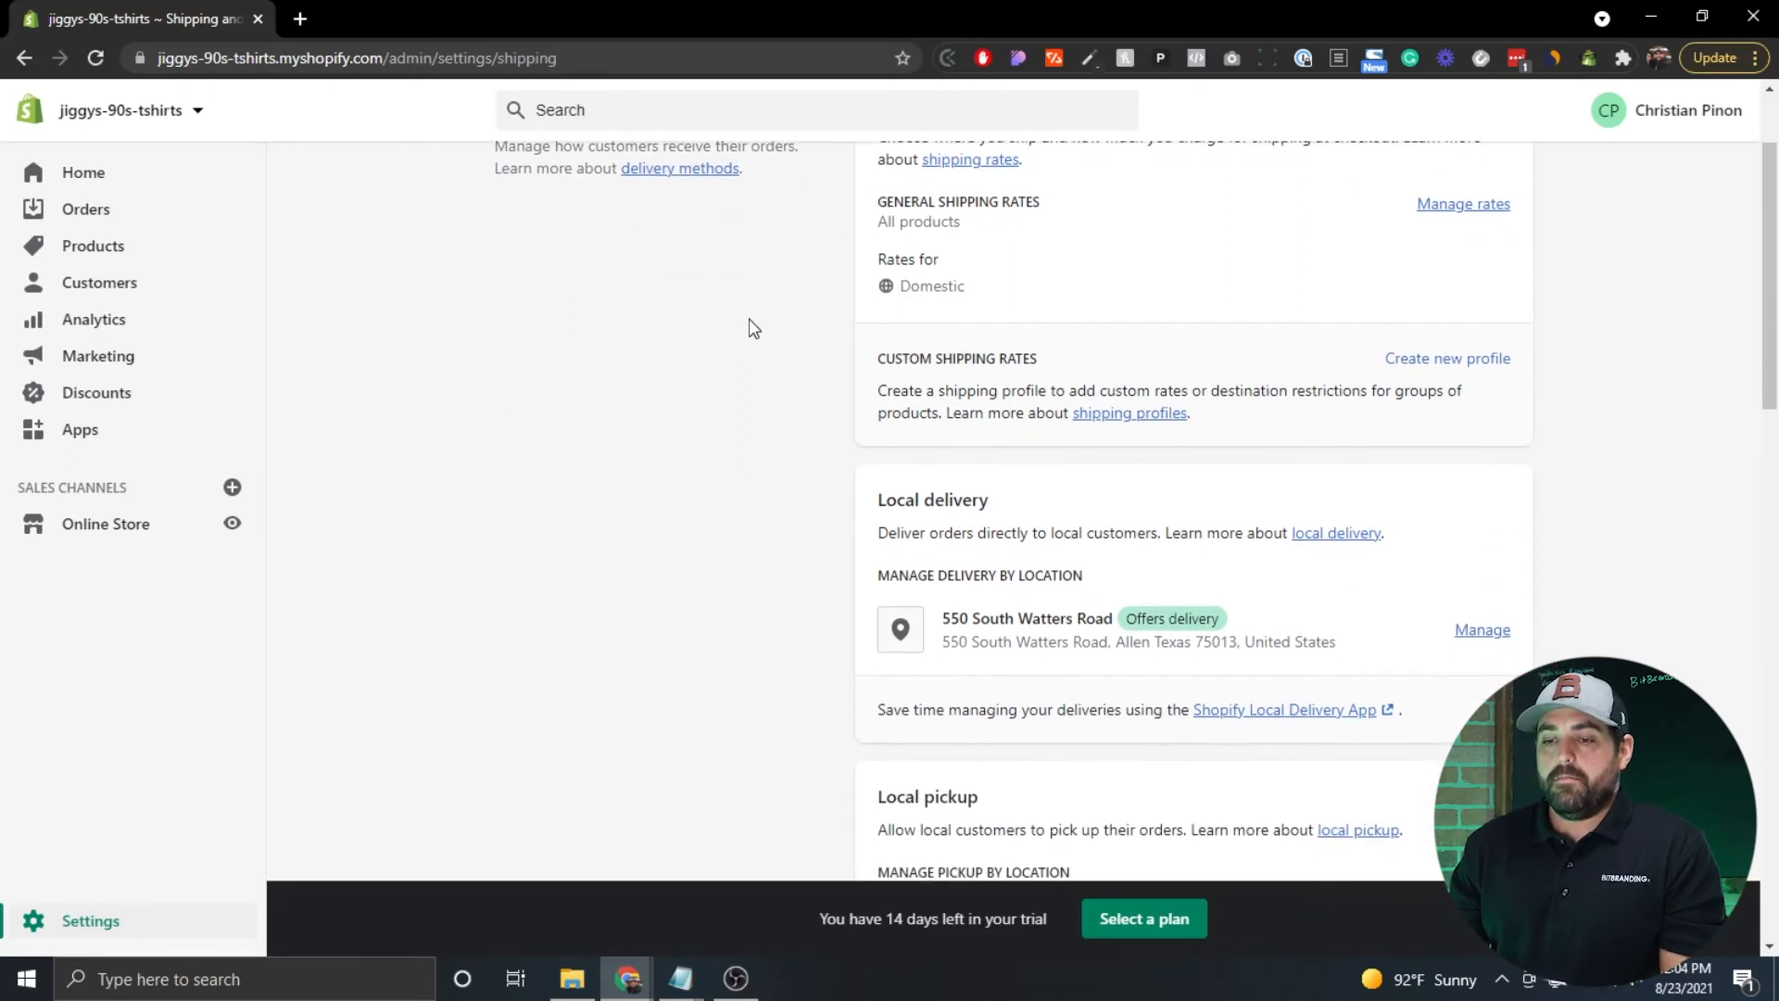
pyautogui.scroll(-2, 752, 328)
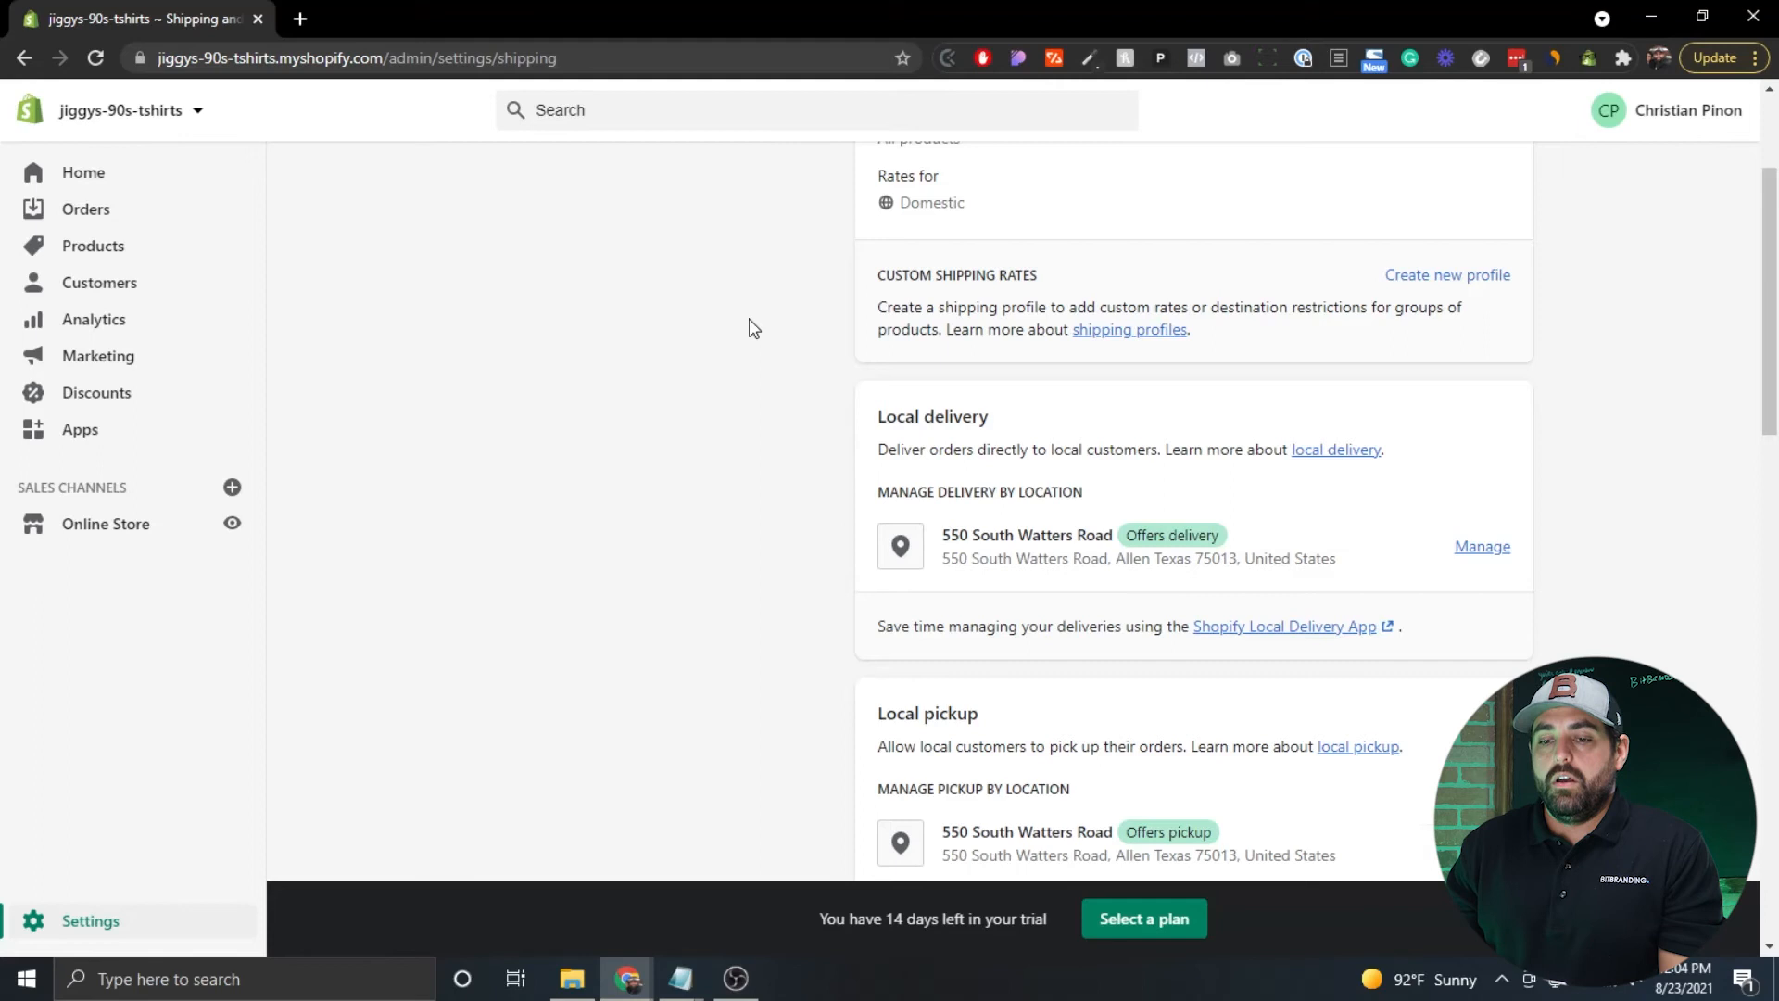
pyautogui.scroll(5, 753, 328)
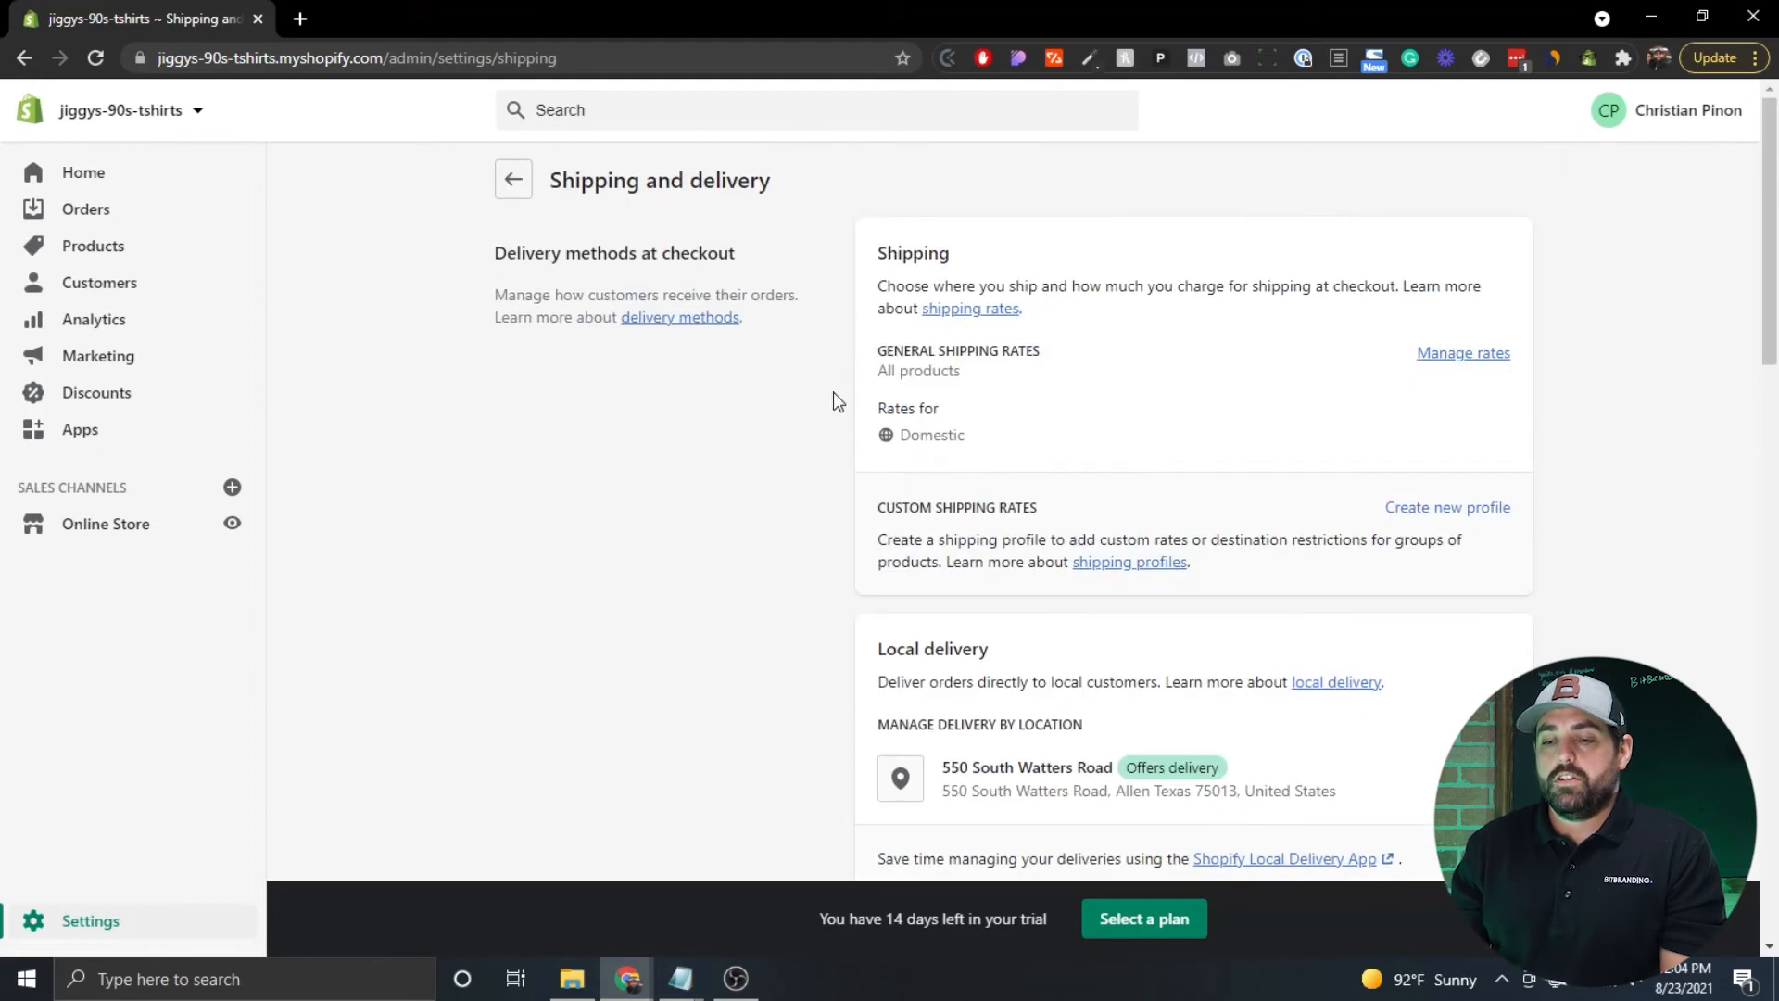
pyautogui.scroll(-4, 695, 371)
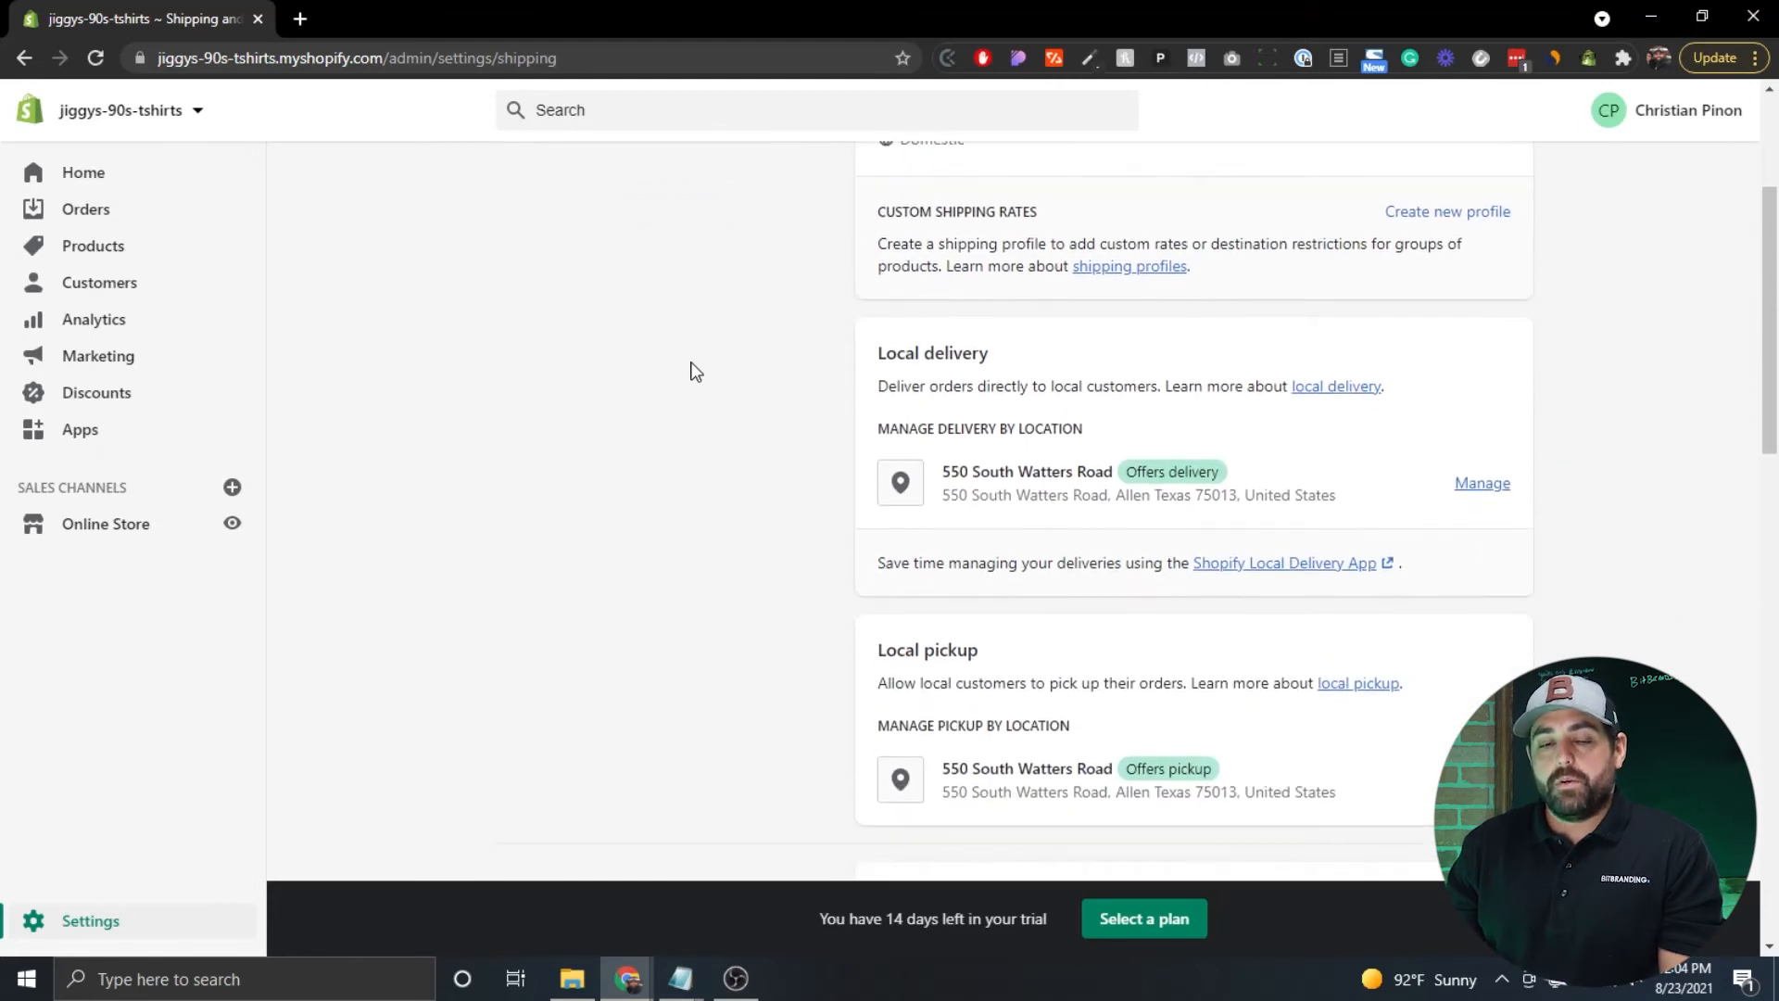
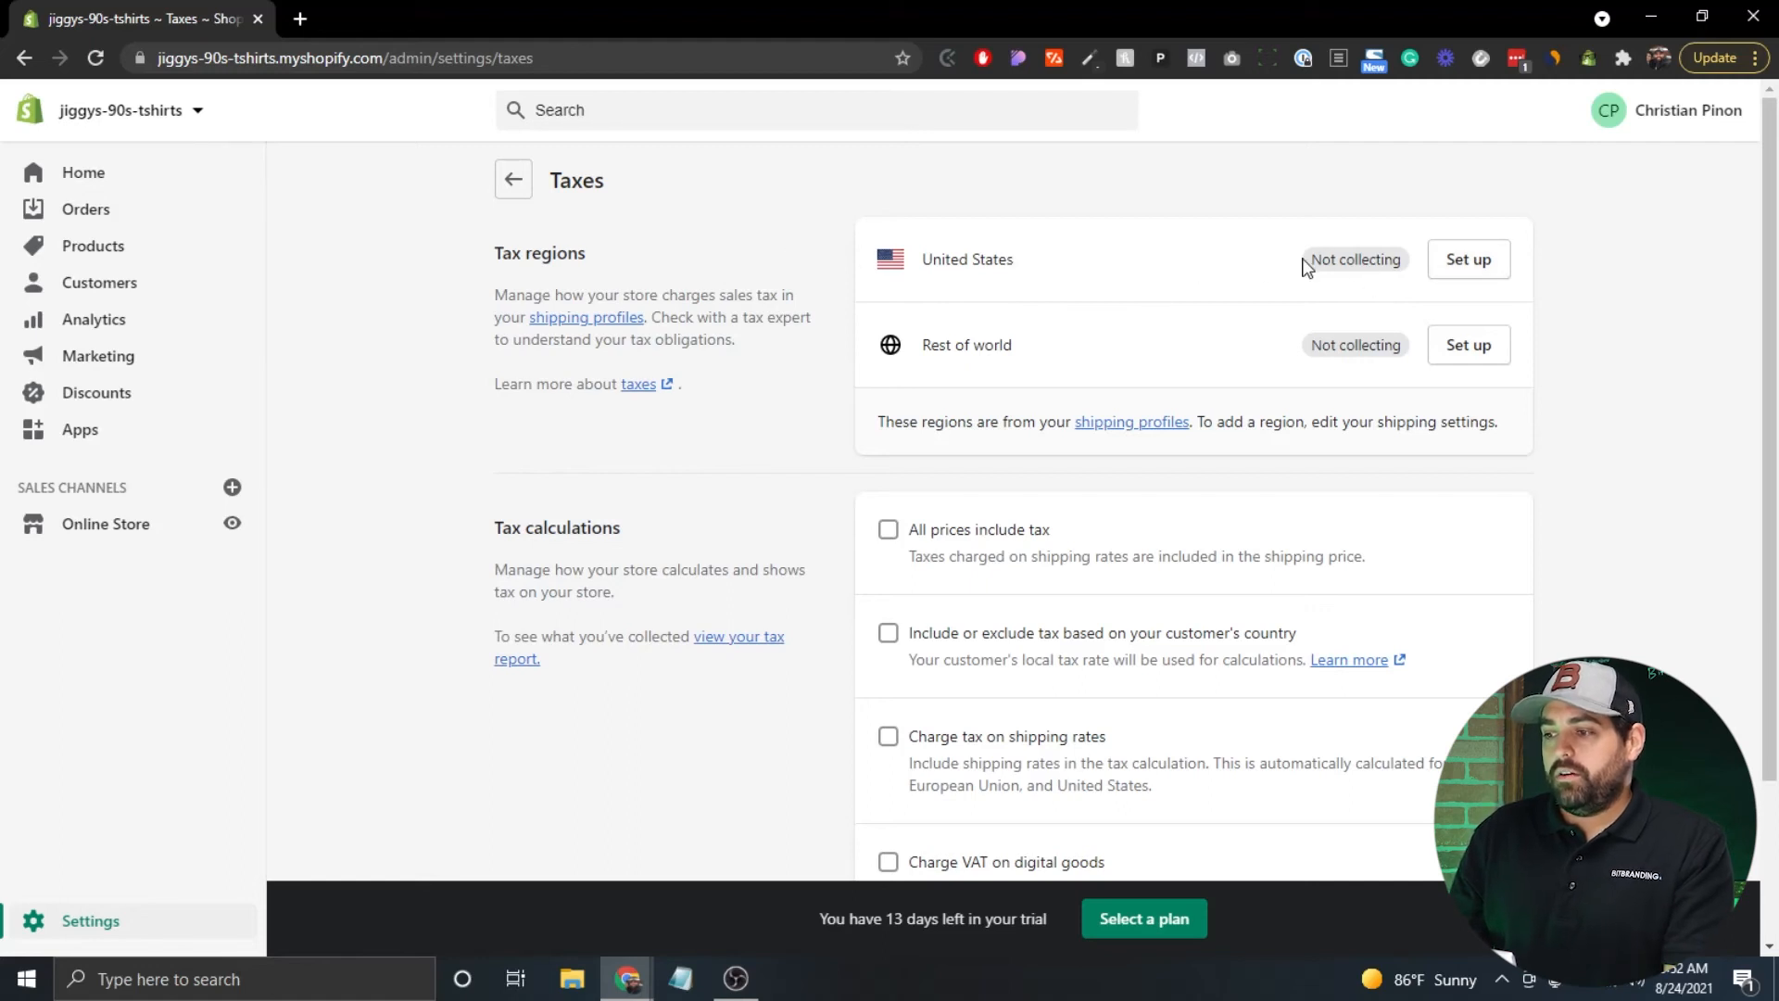
# Open the United States tax settings, where no state is collecting sales tax.
pyautogui.click(1469, 263)
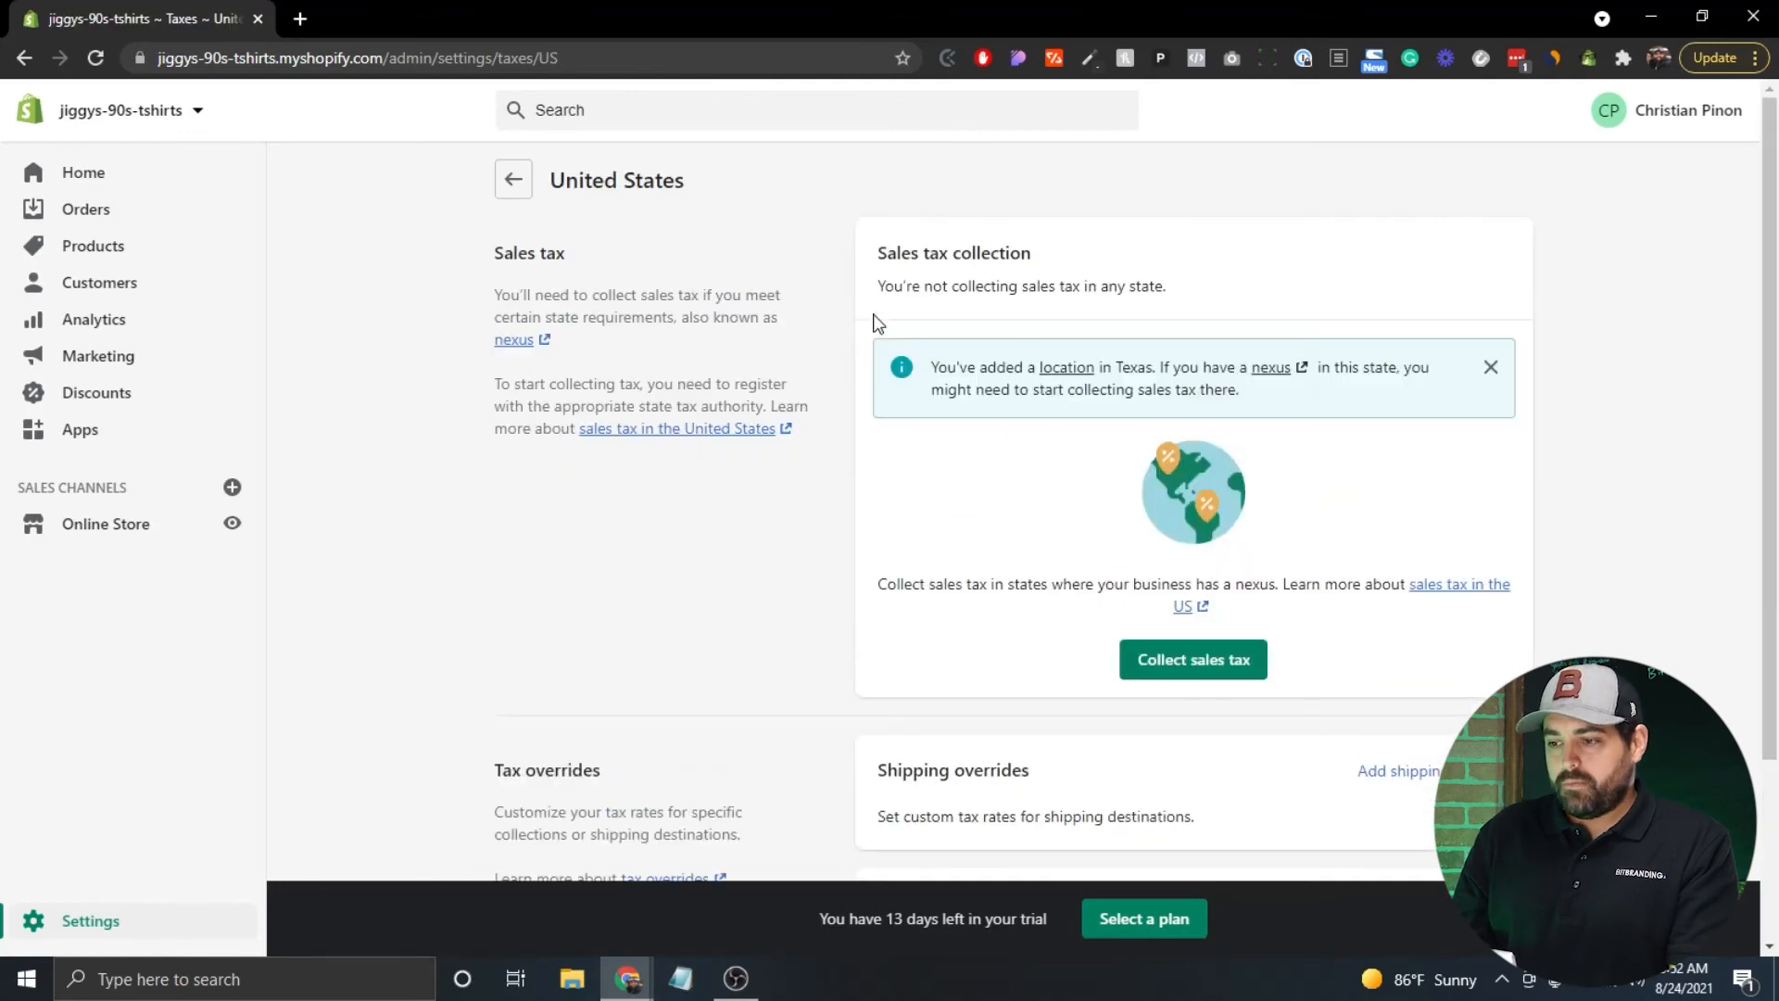
pyautogui.click(1169, 674)
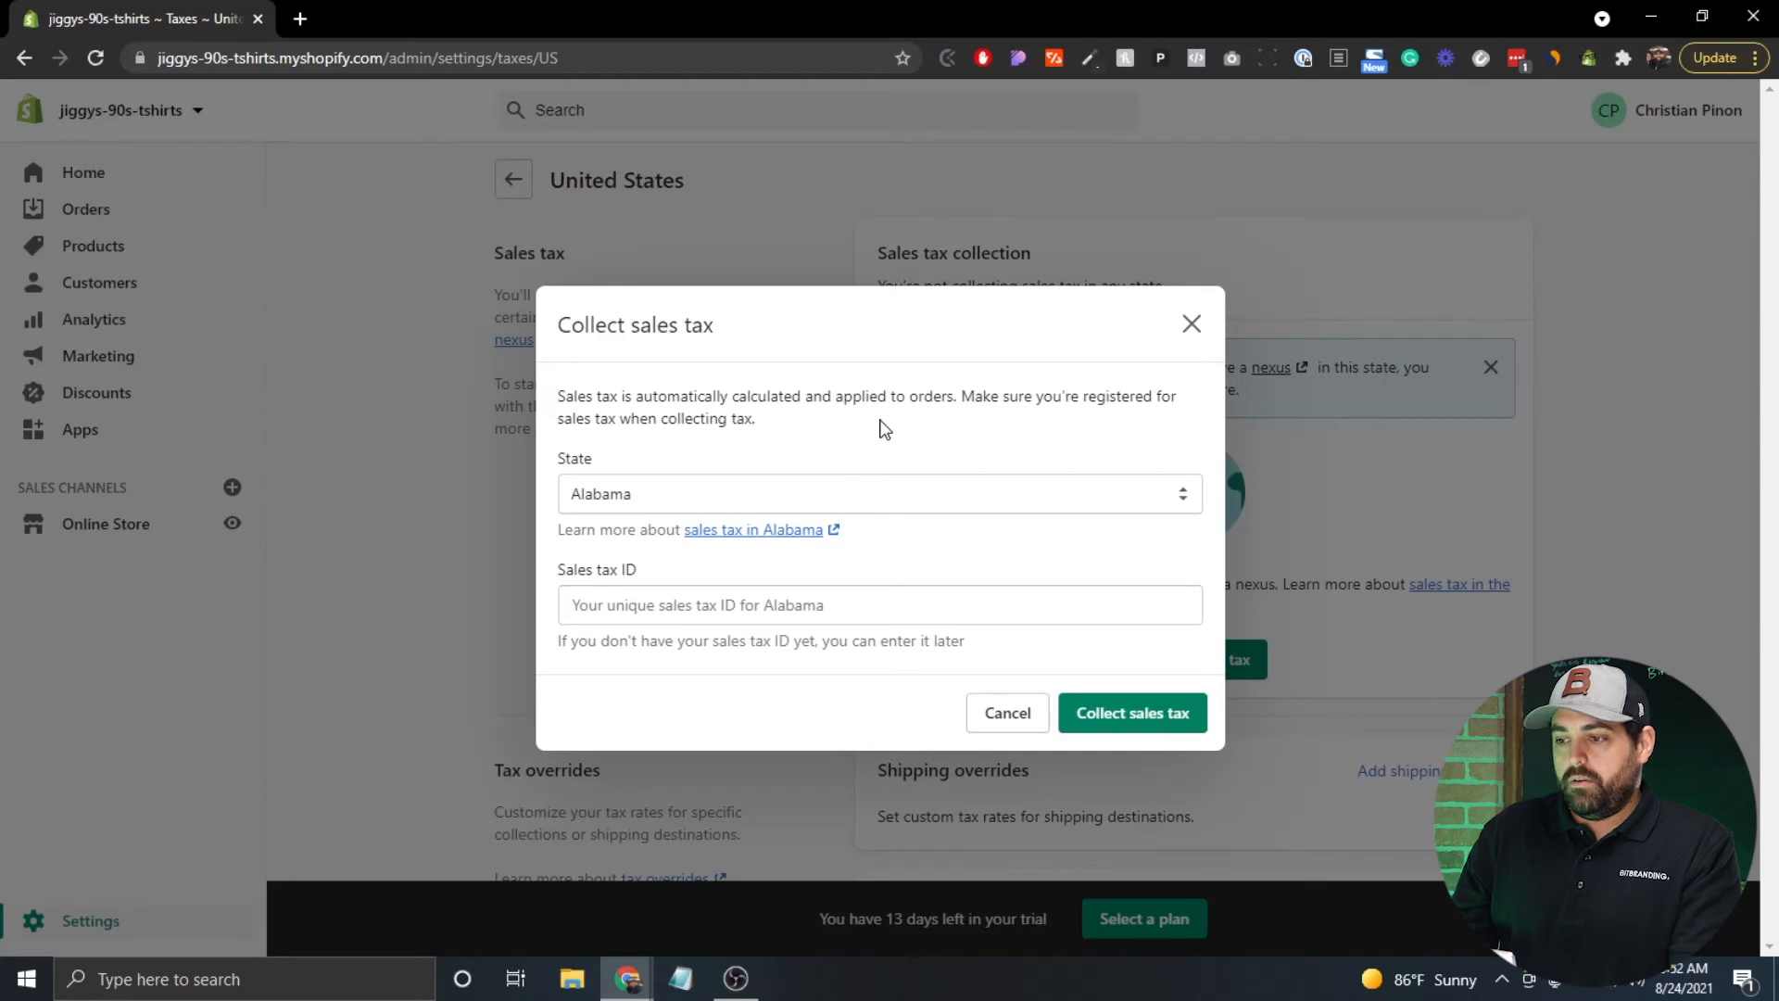
pyautogui.click(681, 499)
pyautogui.scroll(-6, 680, 747)
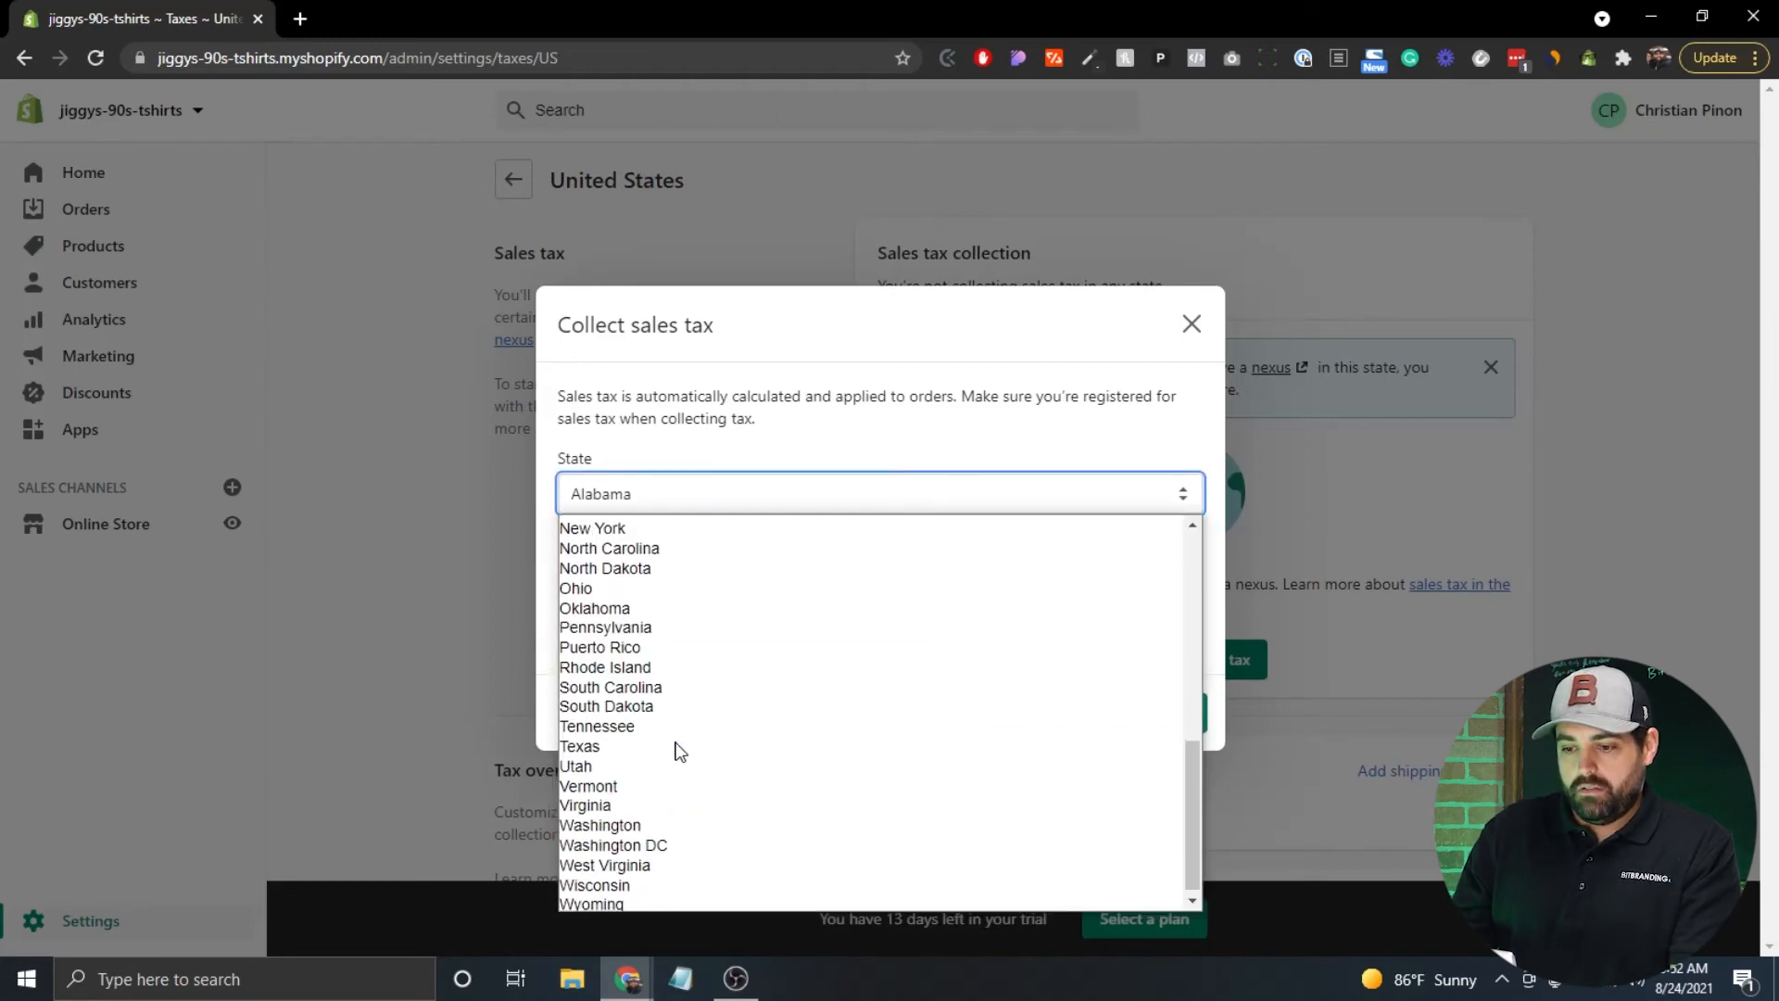
pyautogui.click(593, 739)
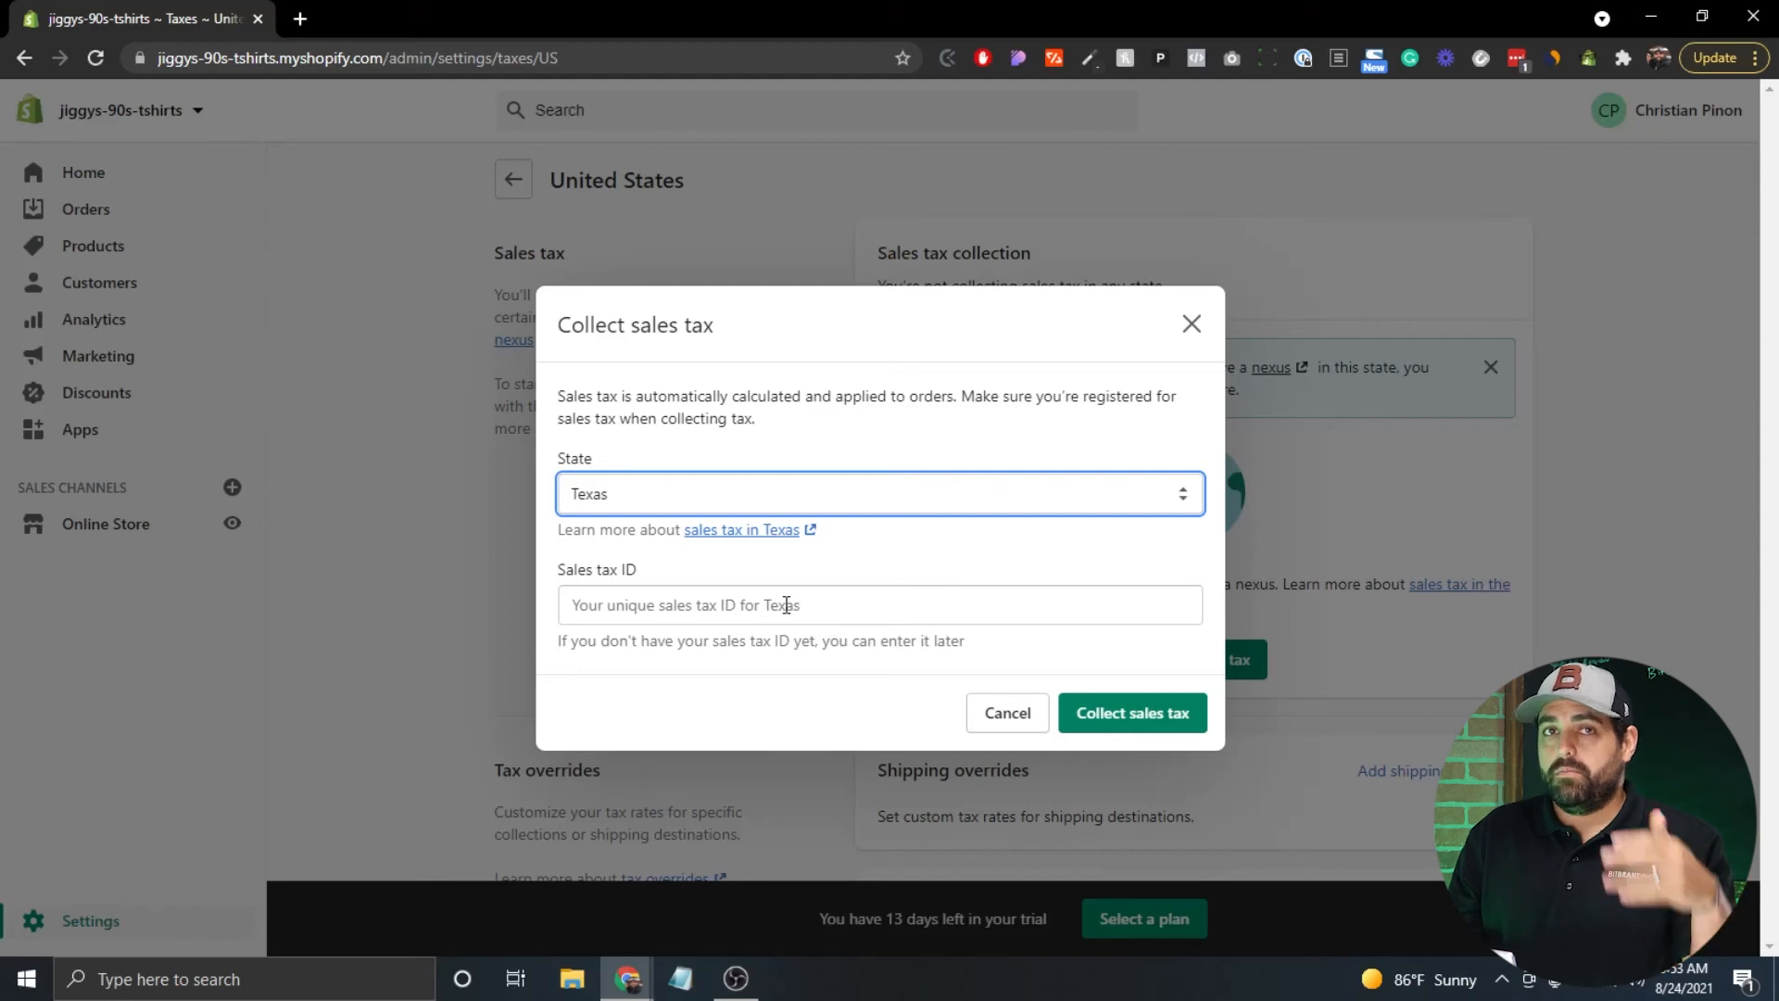
pyautogui.click(513, 179)
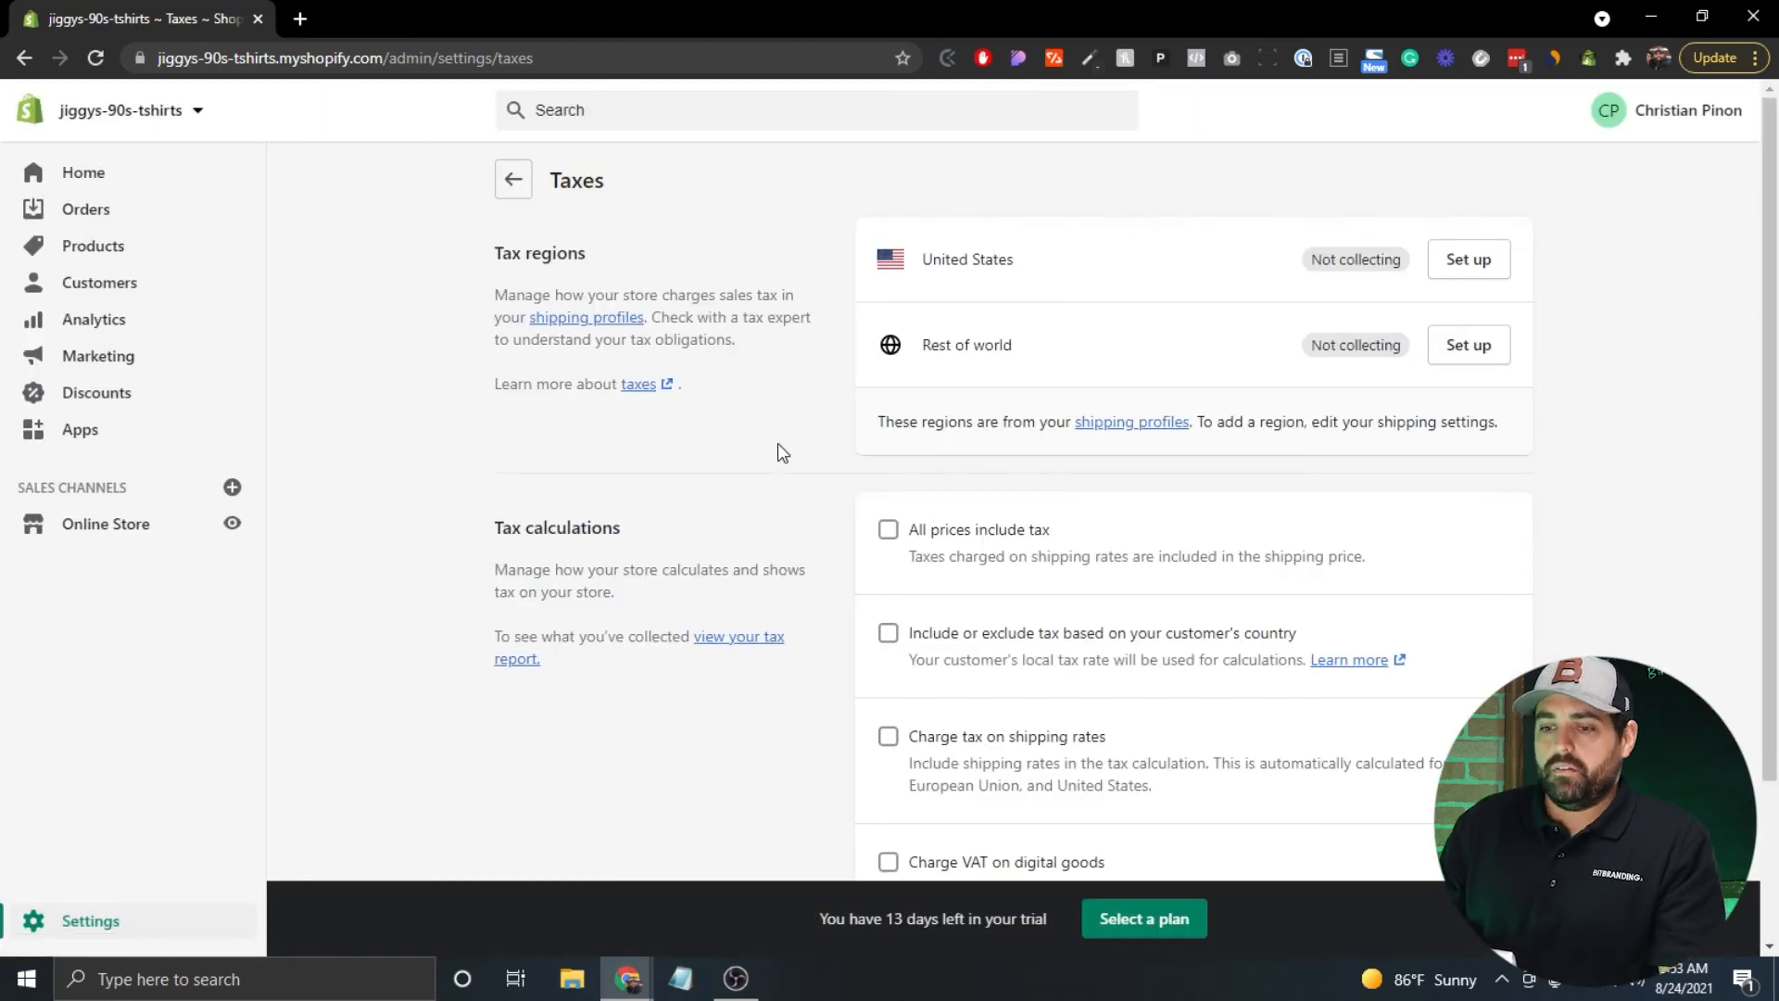
# Scroll through the United States tax page to review its sales tax settings.
pyautogui.scroll(-3, 776, 453)
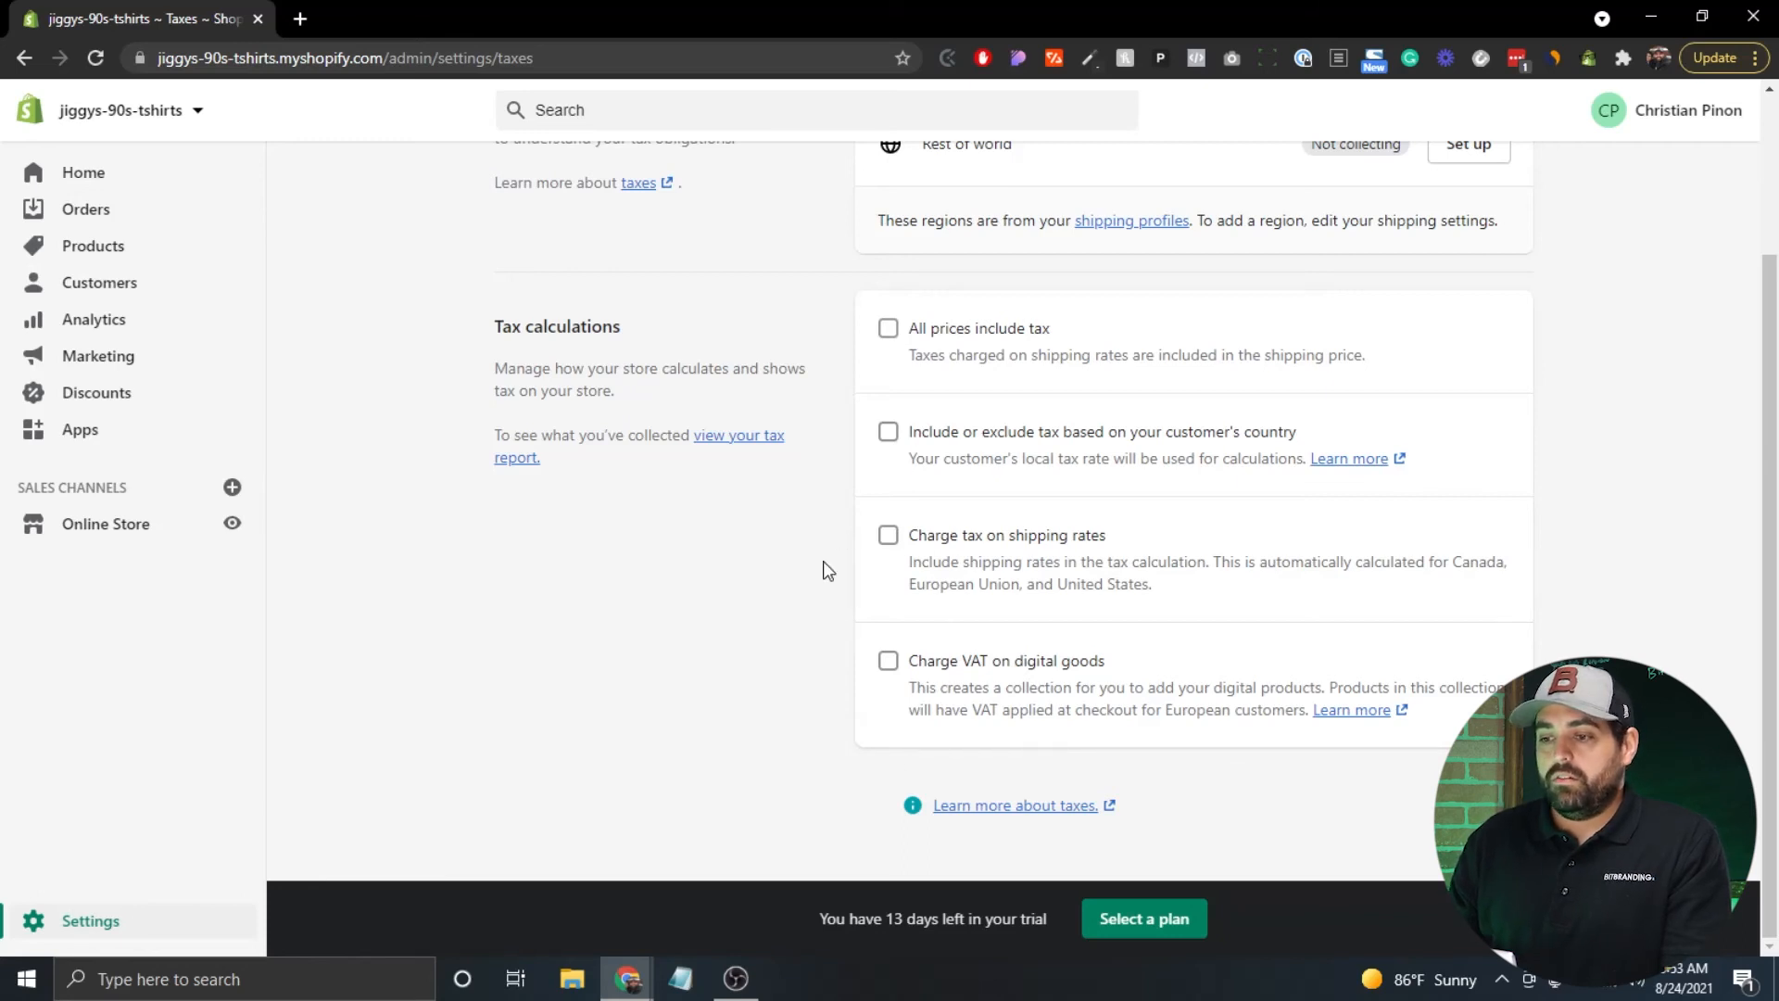
pyautogui.scroll(1, 823, 561)
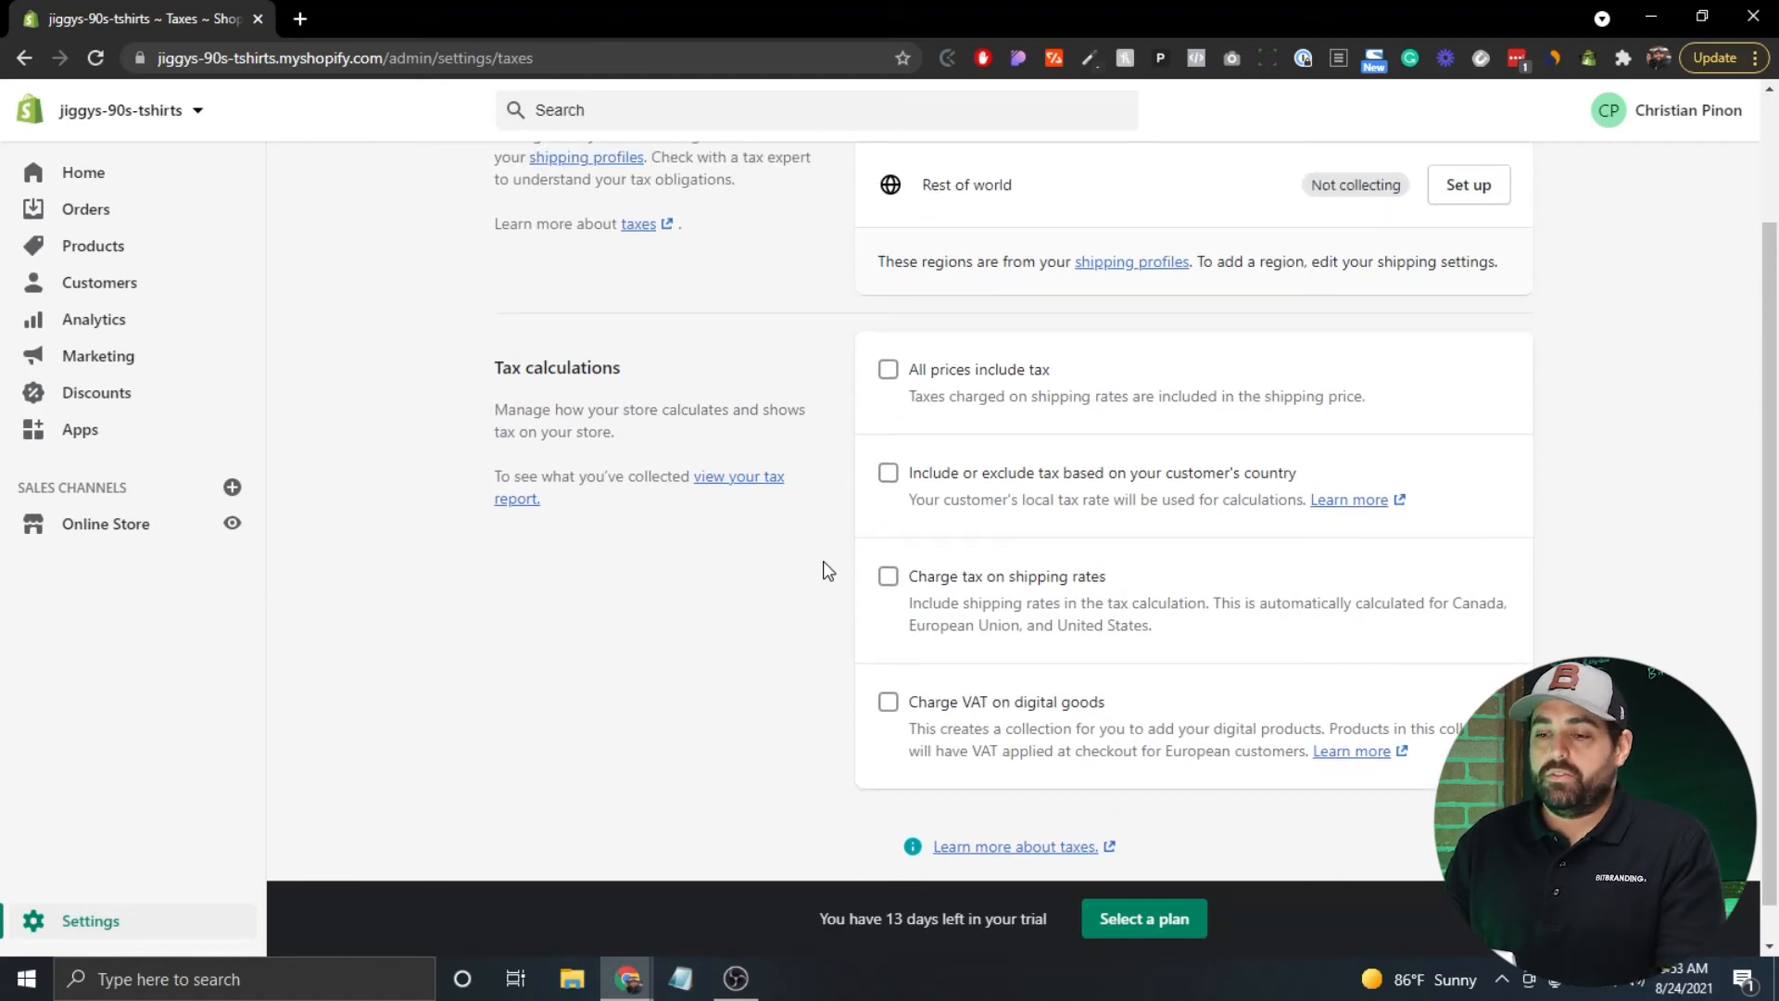
pyautogui.scroll(2, 824, 567)
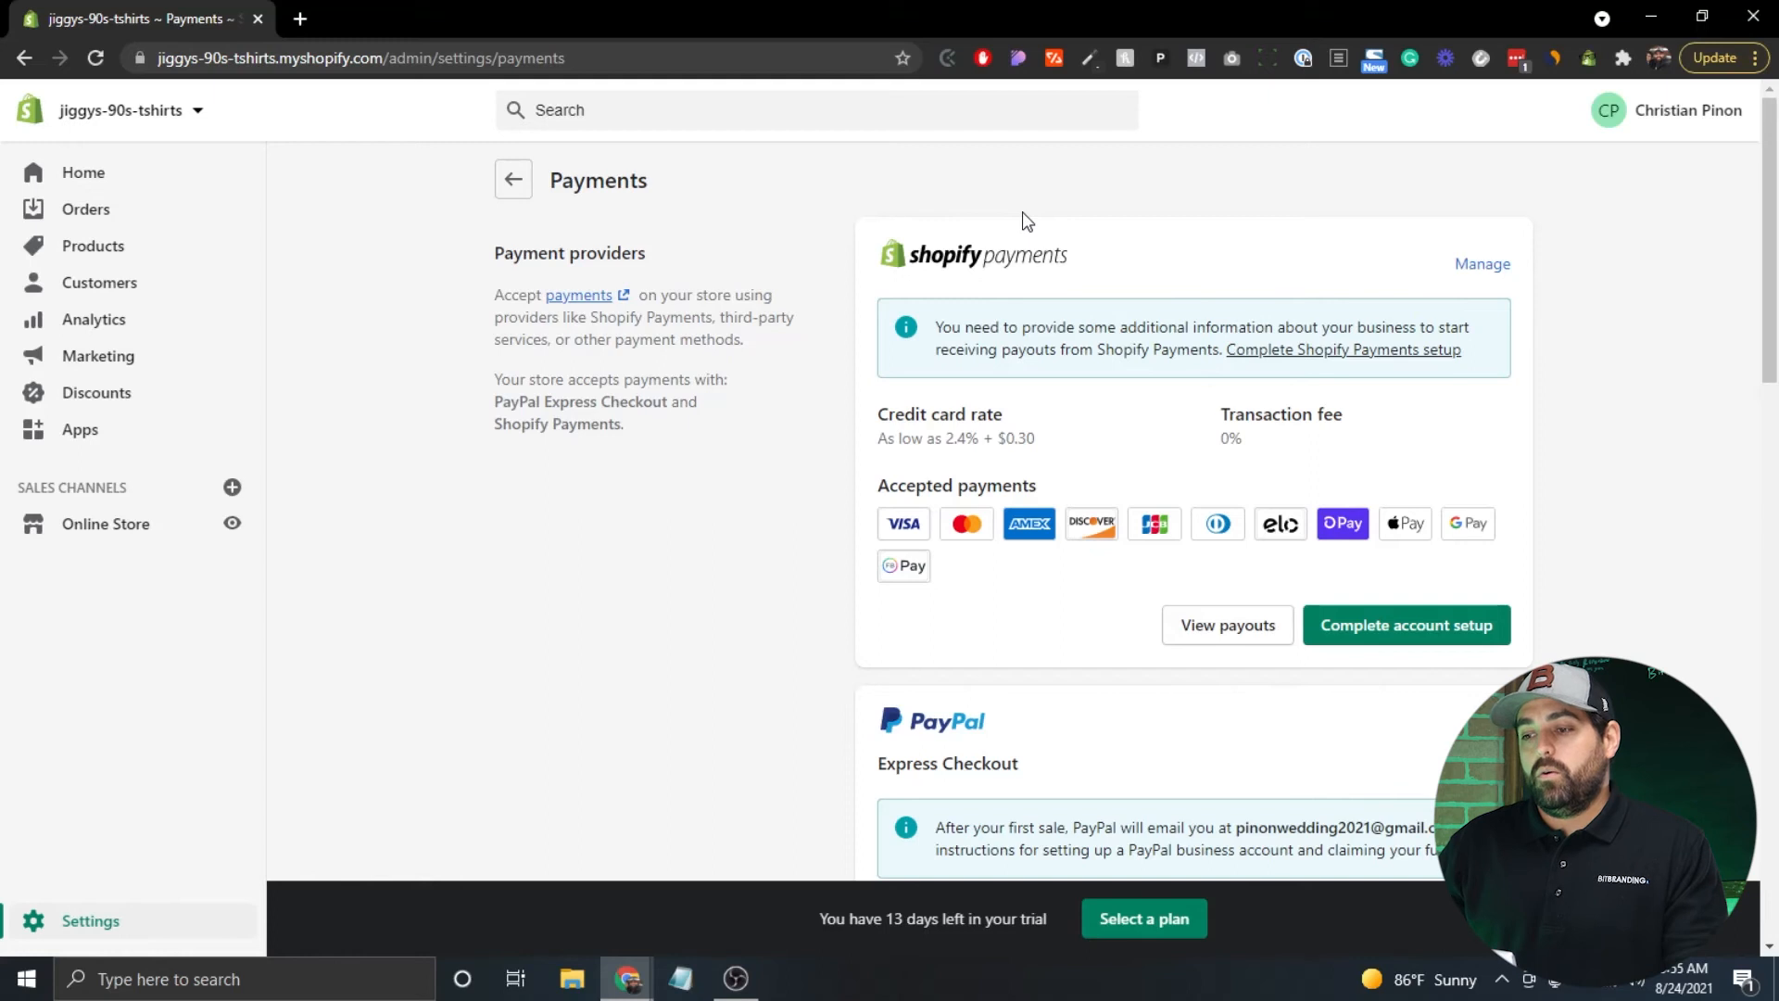
# Review the Shopify Payments and PayPal providers, then begin Shopify Payments' Complete account setup.
pyautogui.scroll(-1, 1021, 211)
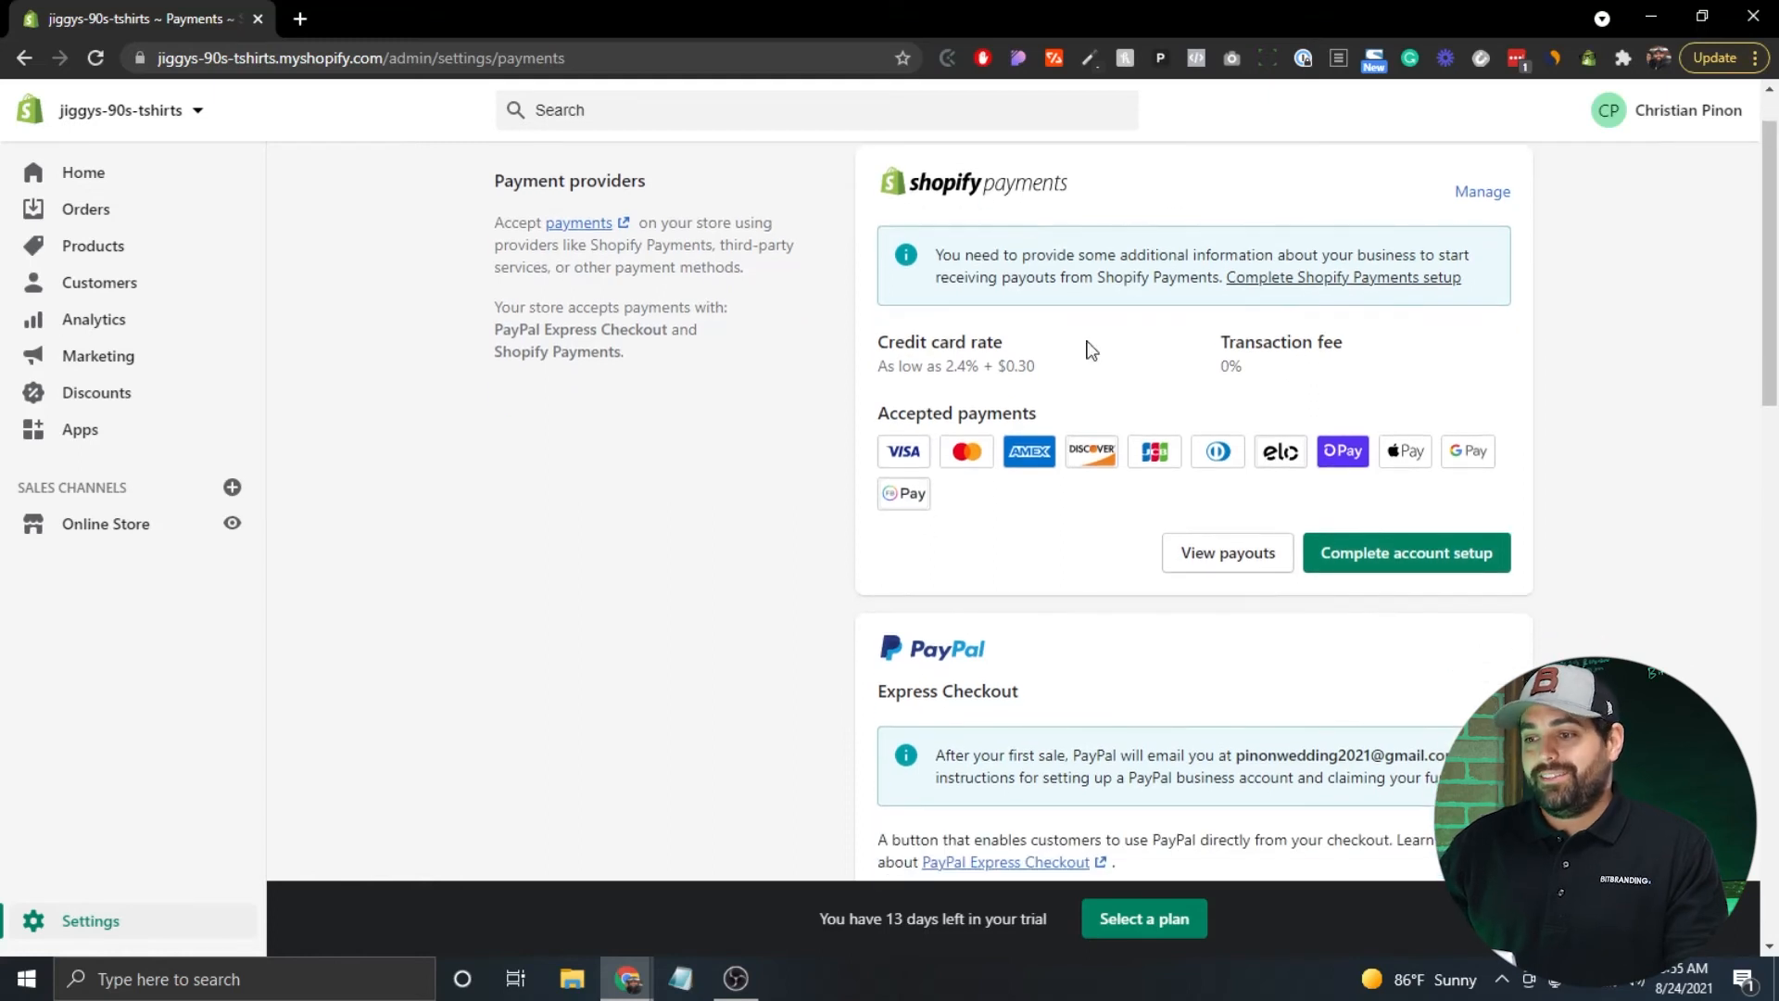
pyautogui.scroll(-9, 791, 457)
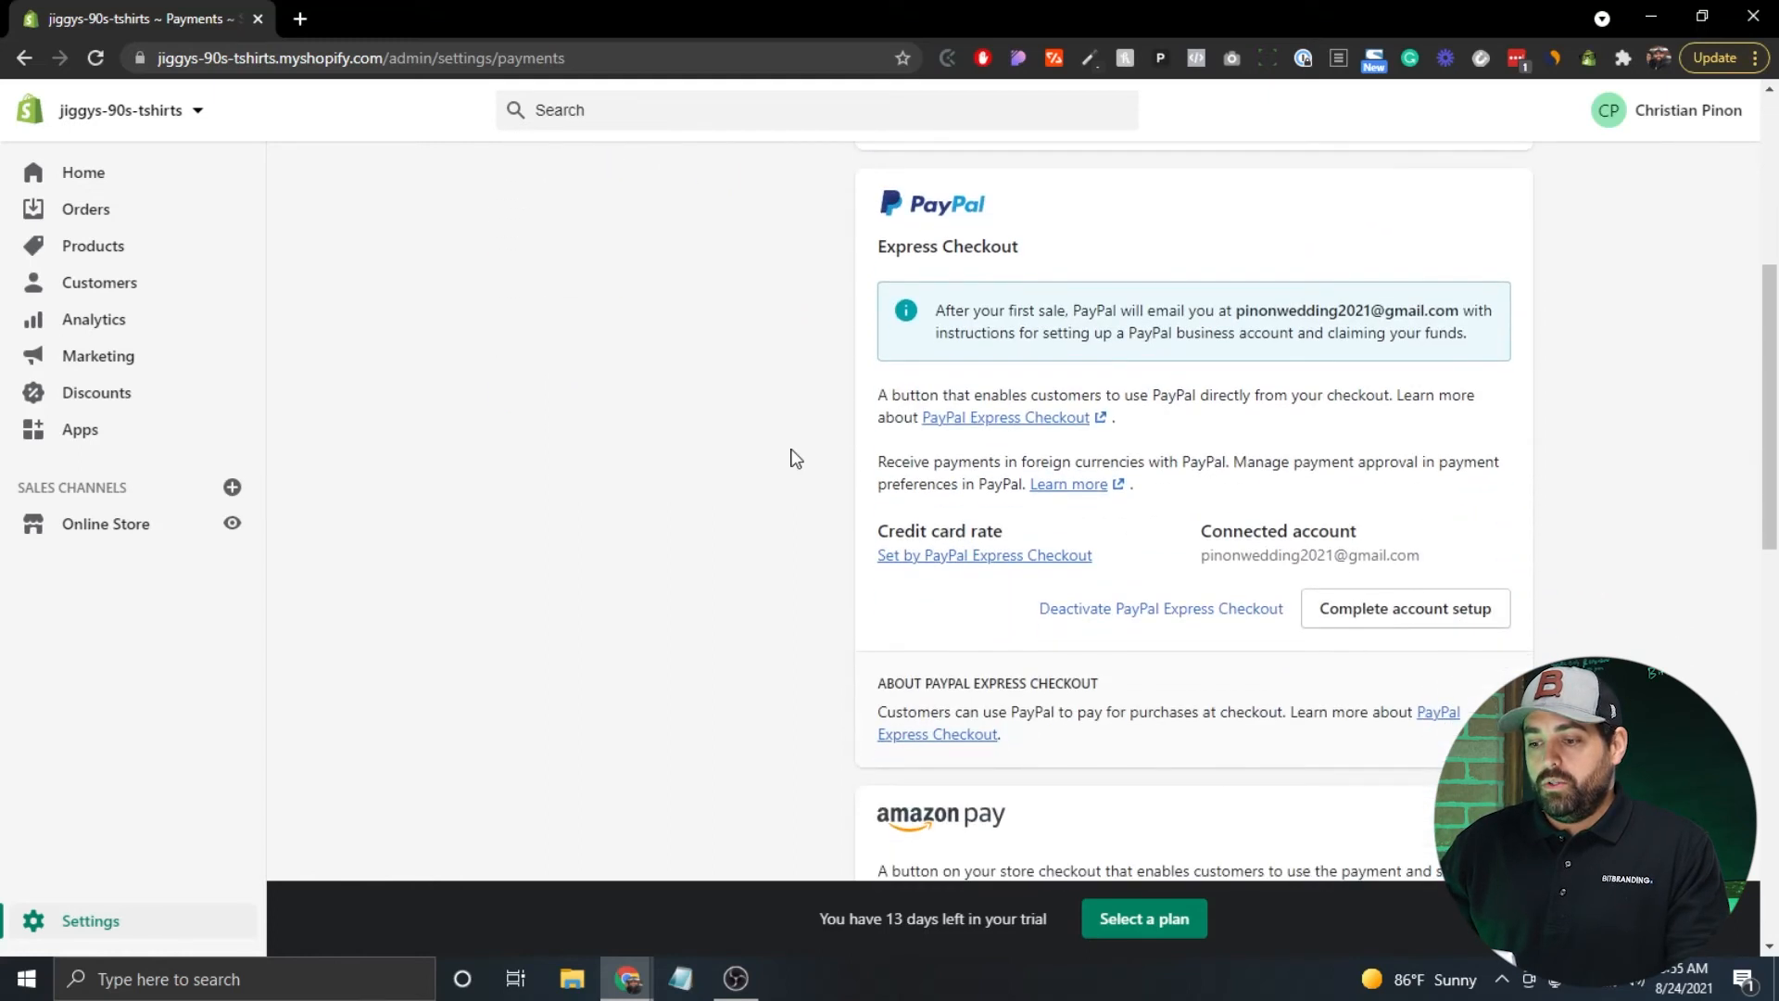
pyautogui.scroll(-4, 790, 457)
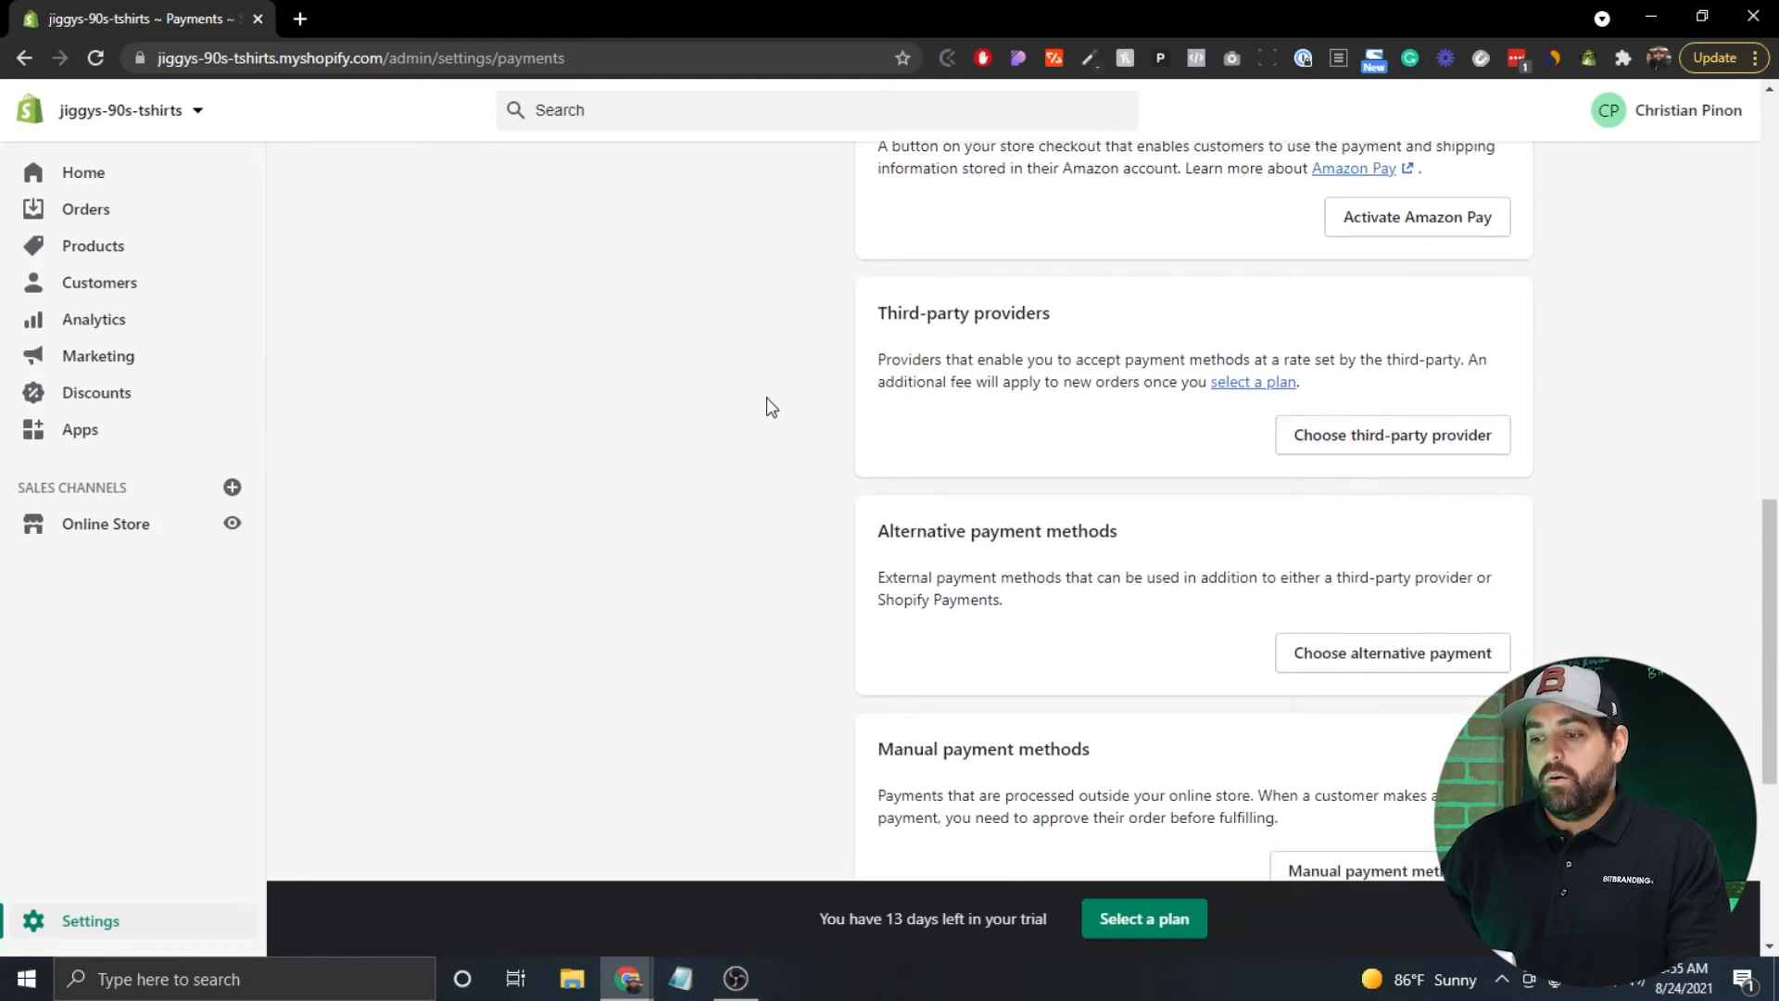
pyautogui.scroll(-1, 769, 406)
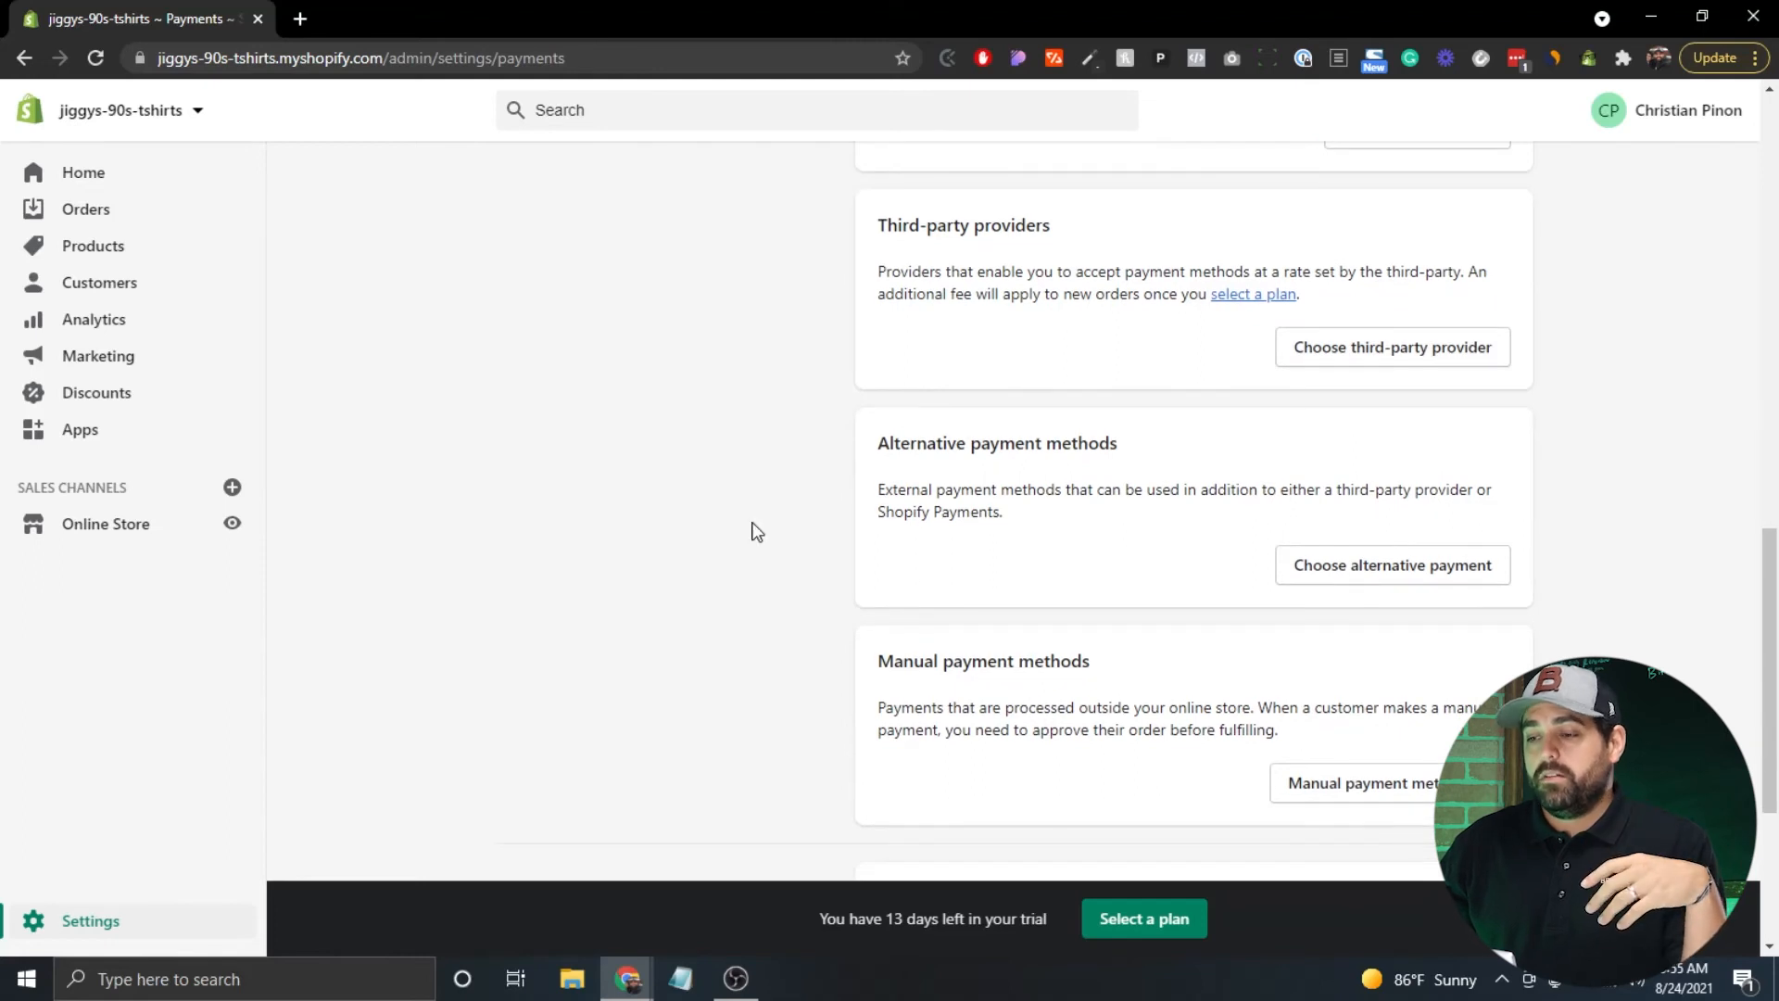
pyautogui.scroll(5, 757, 531)
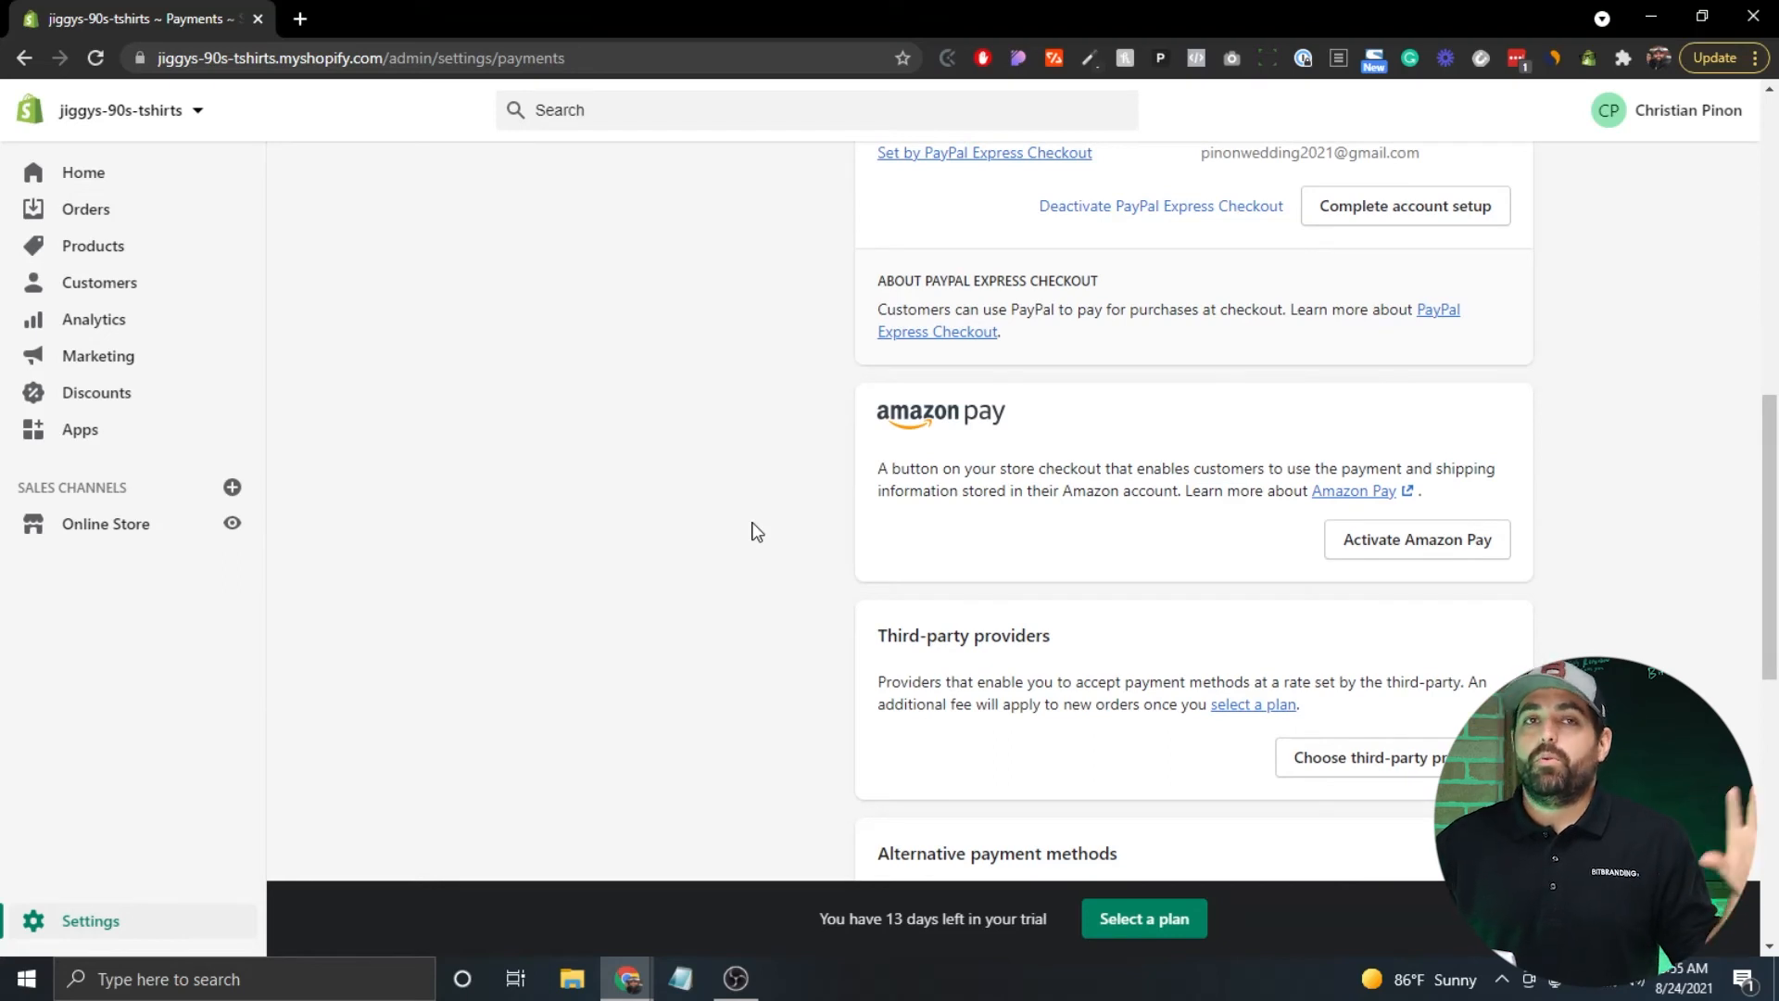
pyautogui.scroll(1, 757, 531)
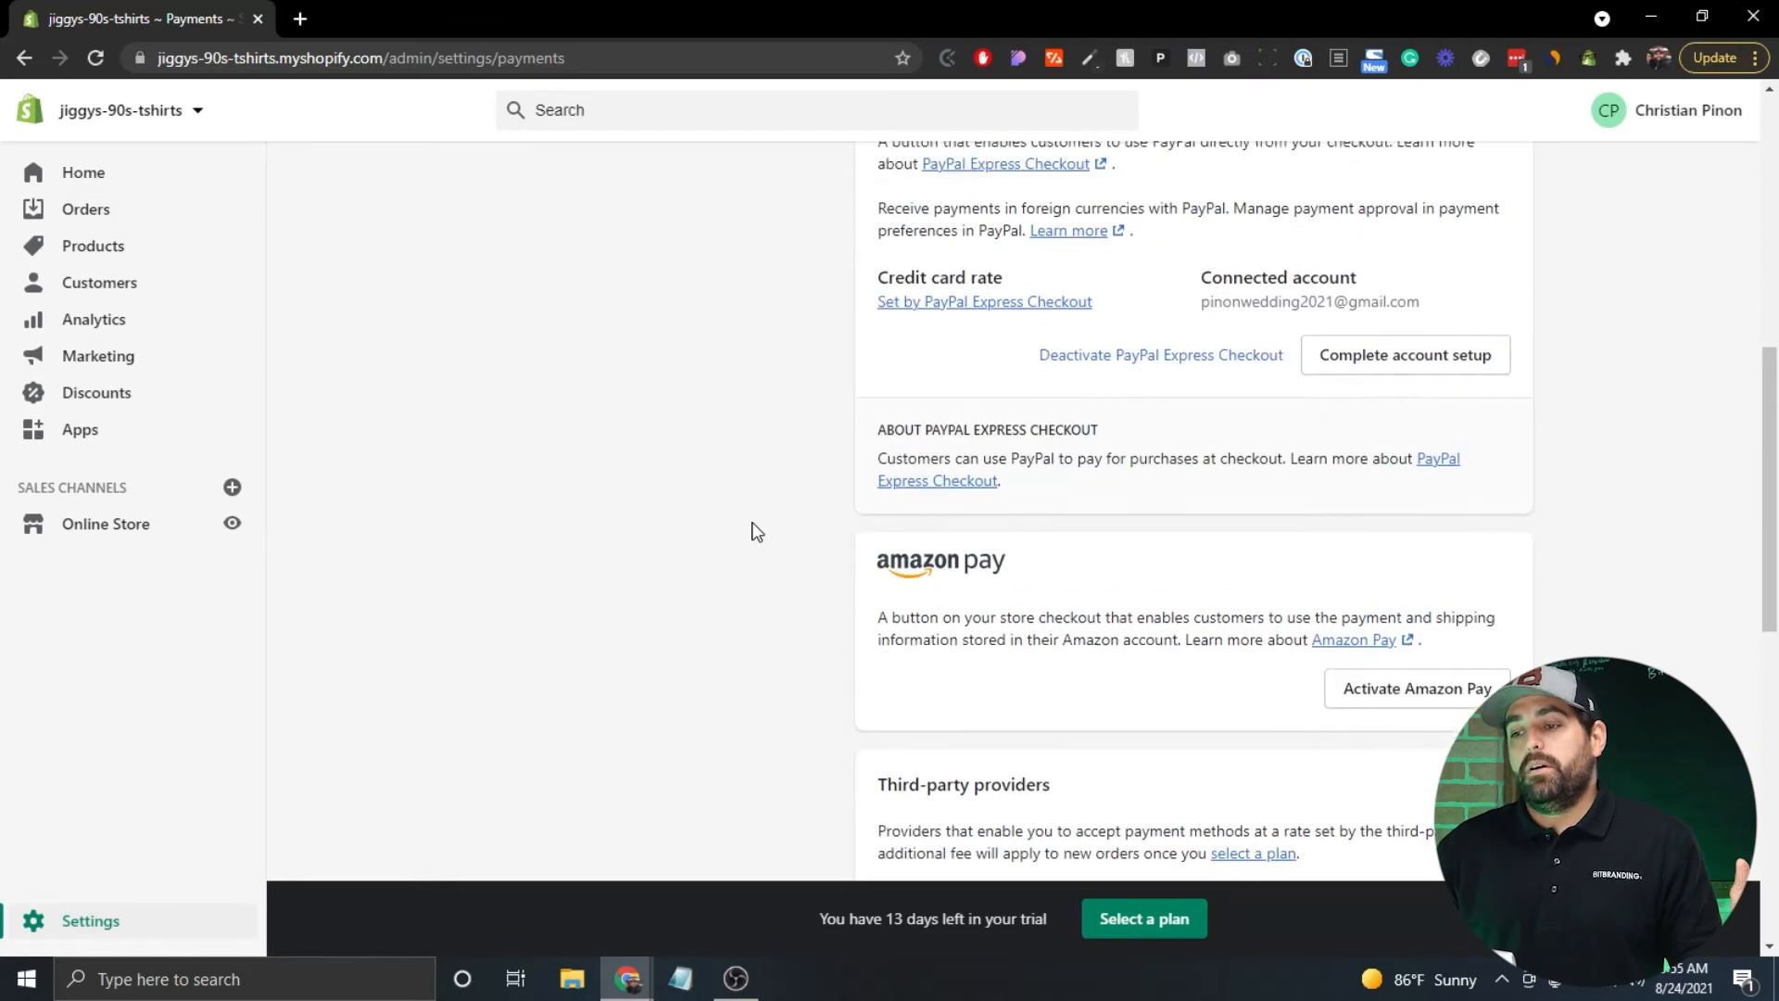
pyautogui.scroll(7, 757, 531)
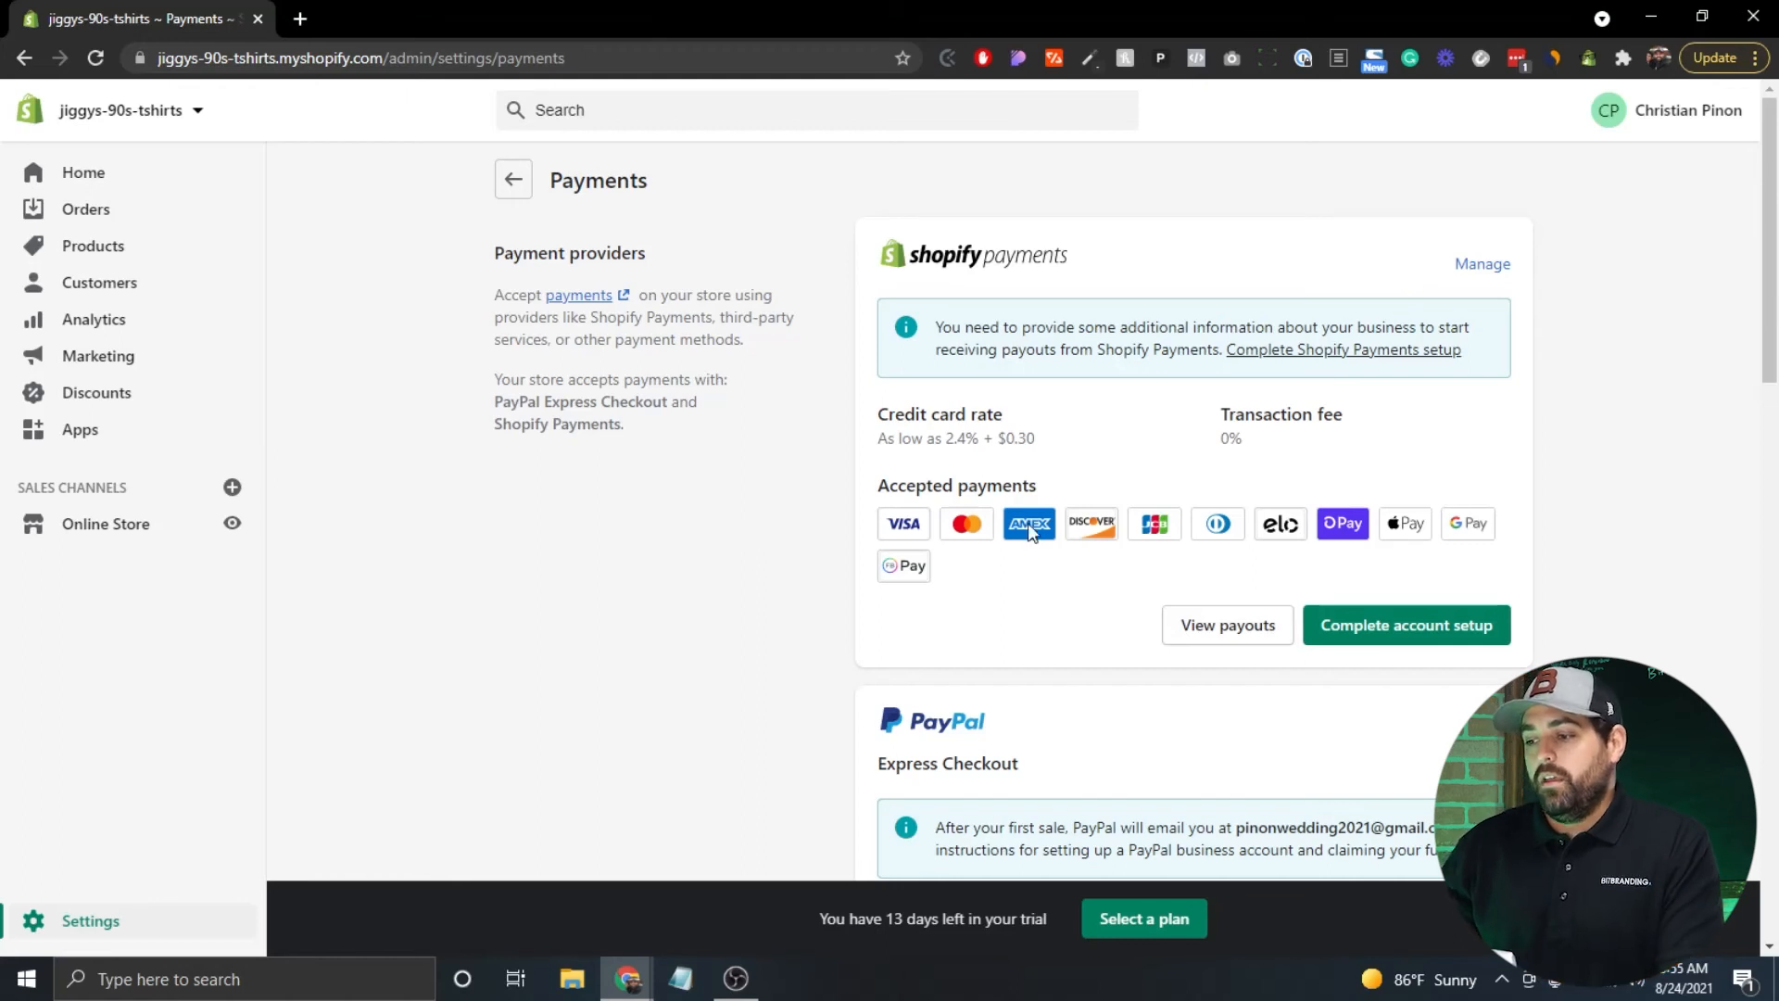
pyautogui.click(1418, 638)
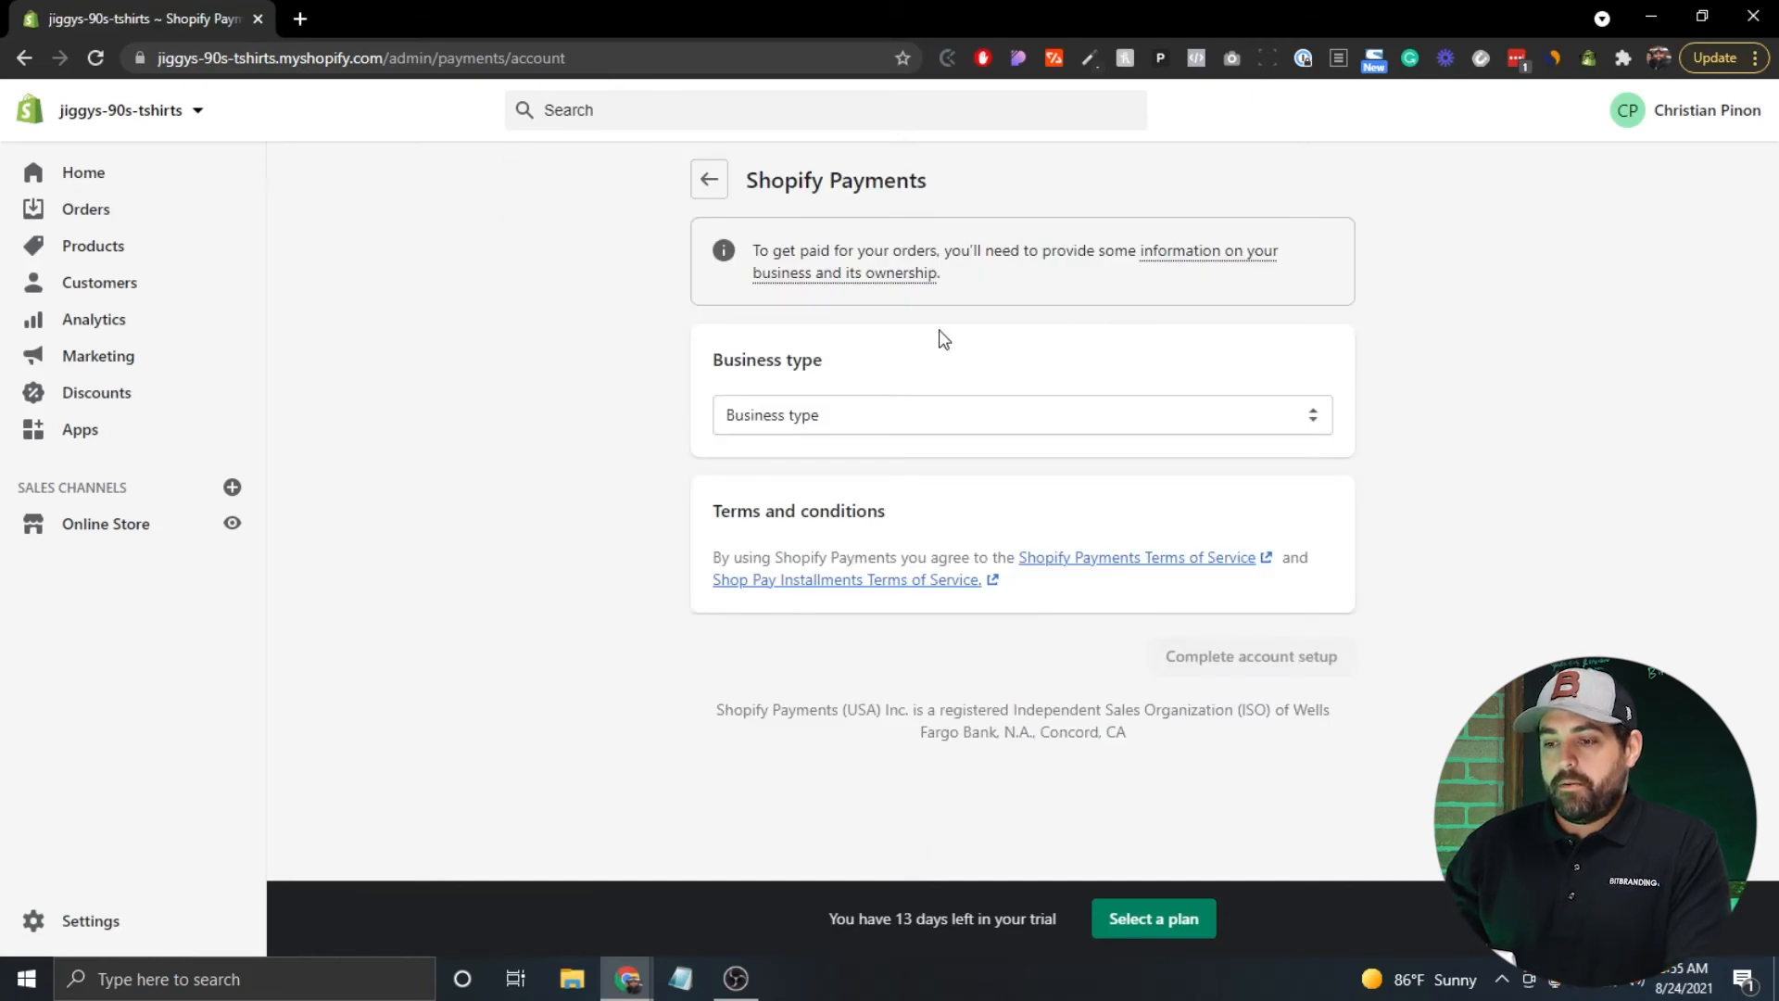
# Choose the store's business type and move to the EIN field on the Shopify Payments form.
pyautogui.click(1307, 419)
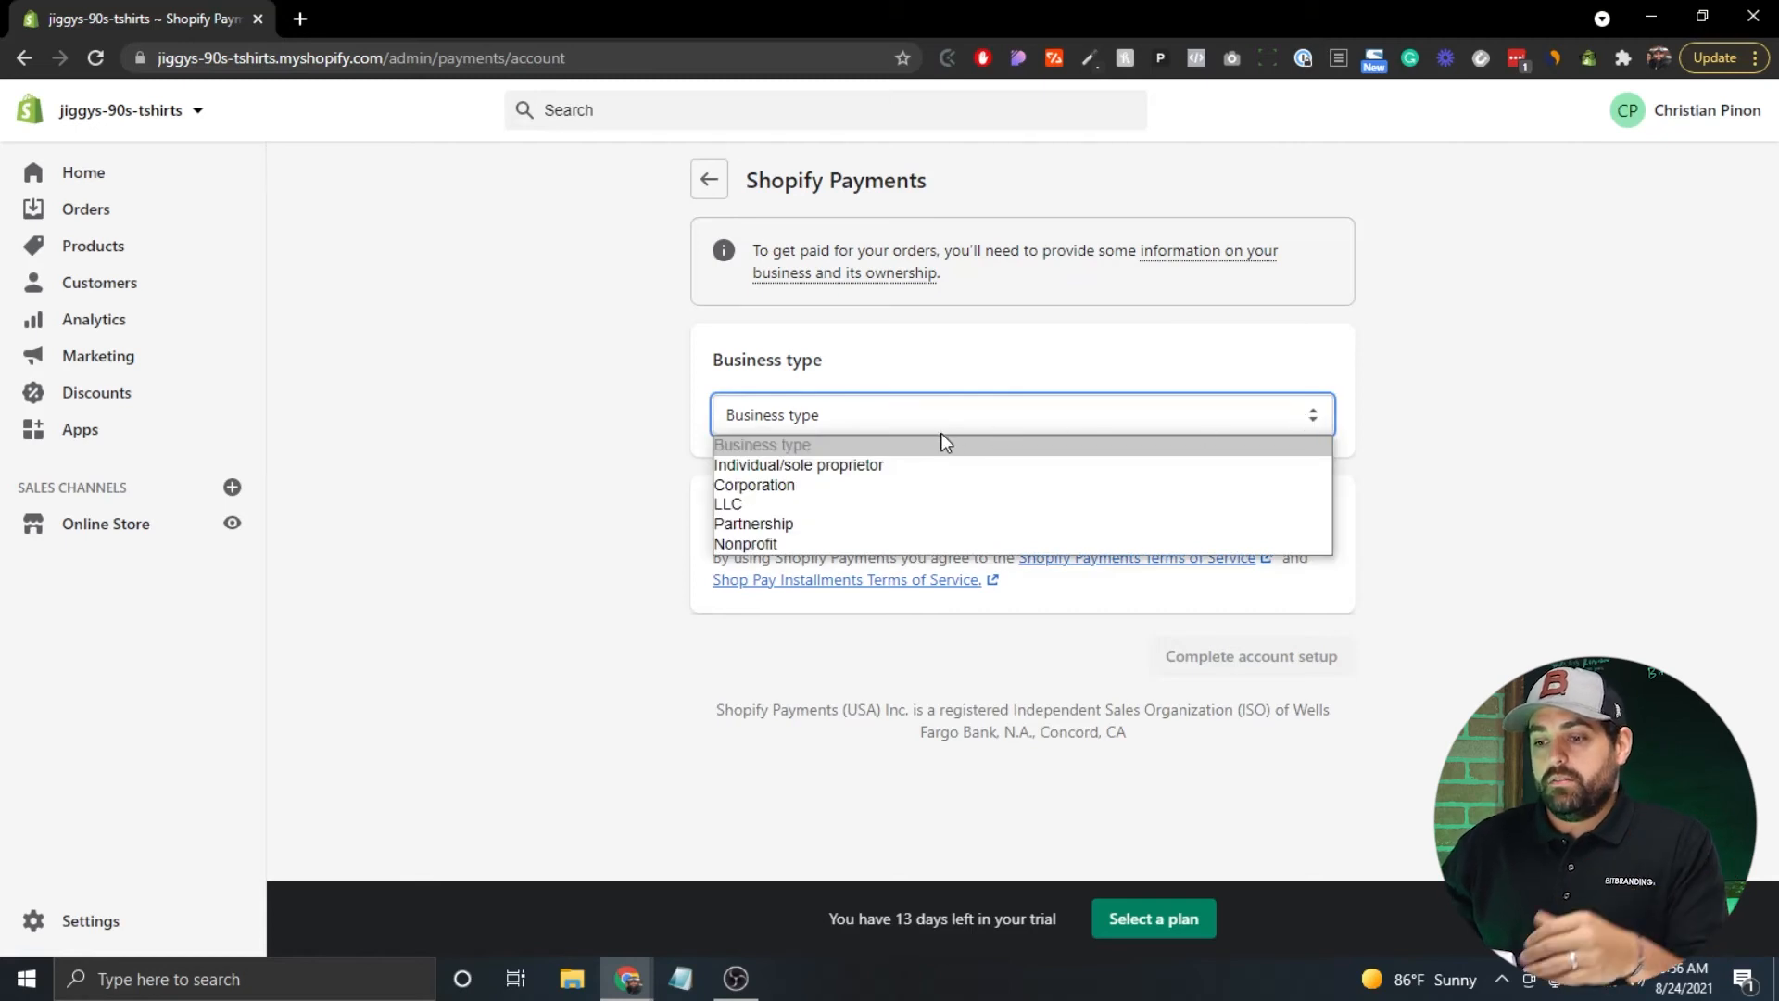
pyautogui.click(852, 499)
pyautogui.scroll(-3, 619, 447)
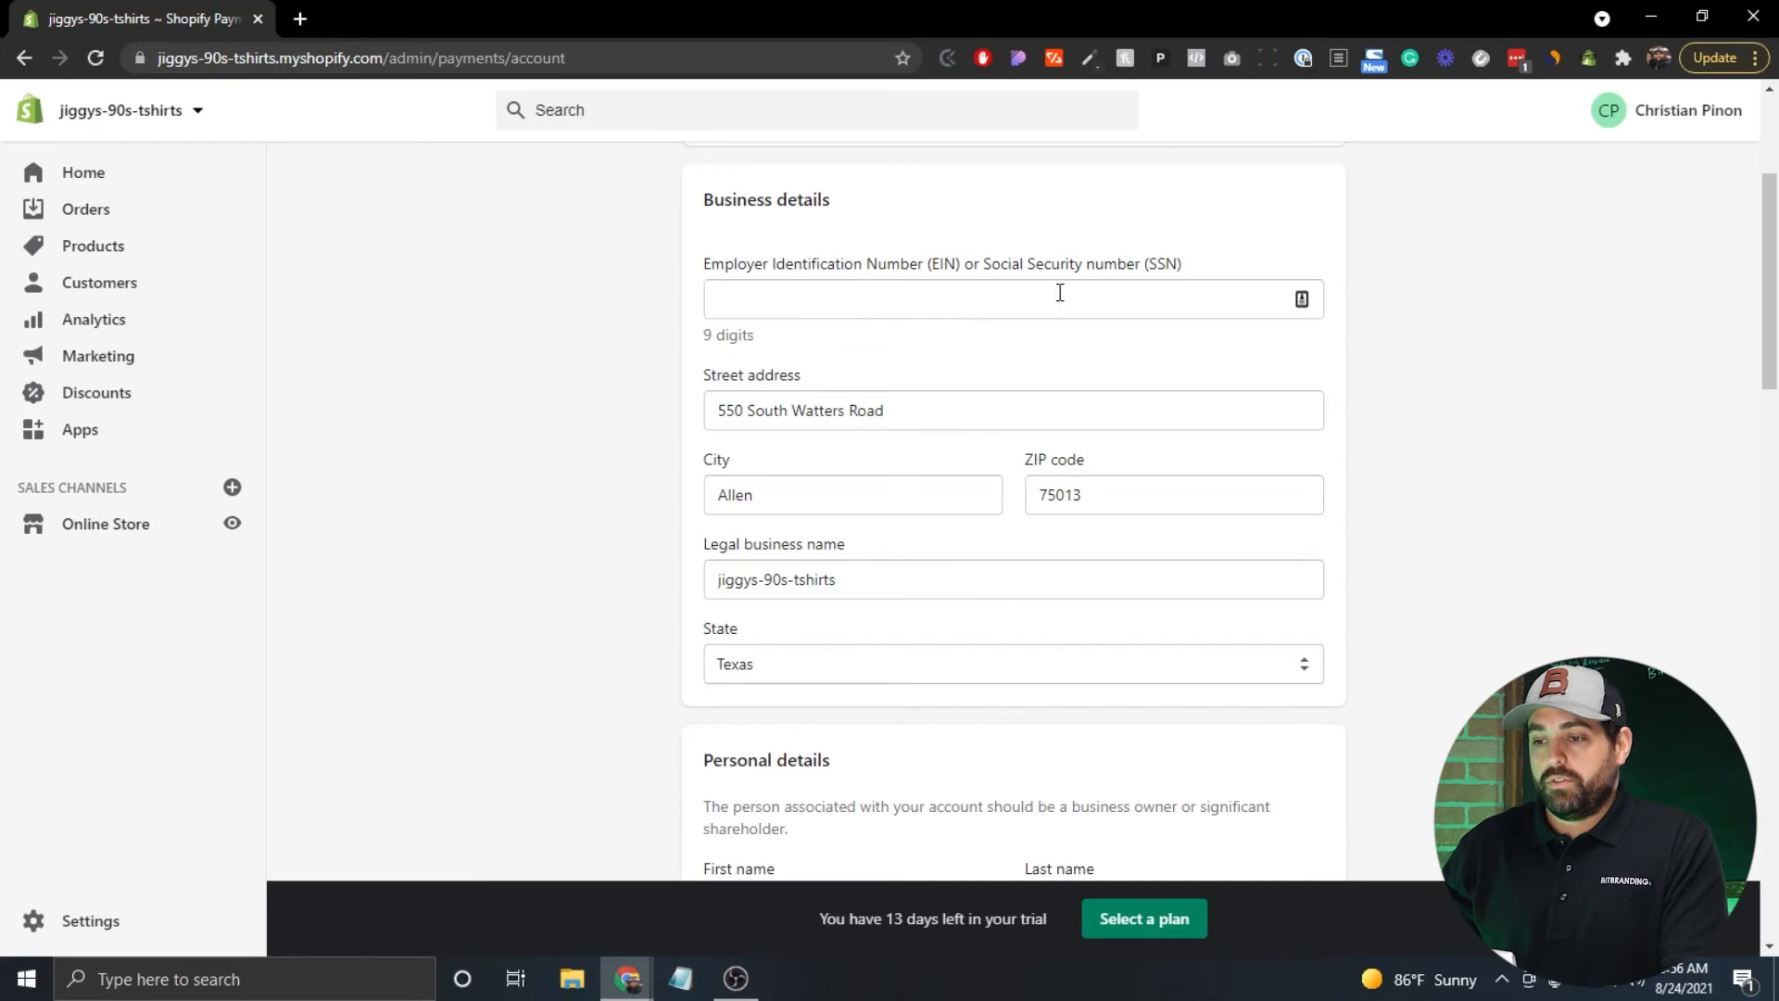
pyautogui.click(851, 311)
# Add an empty 'another owner, or a director' entry with its ownership fields.
pyautogui.scroll(-2, 704, 333)
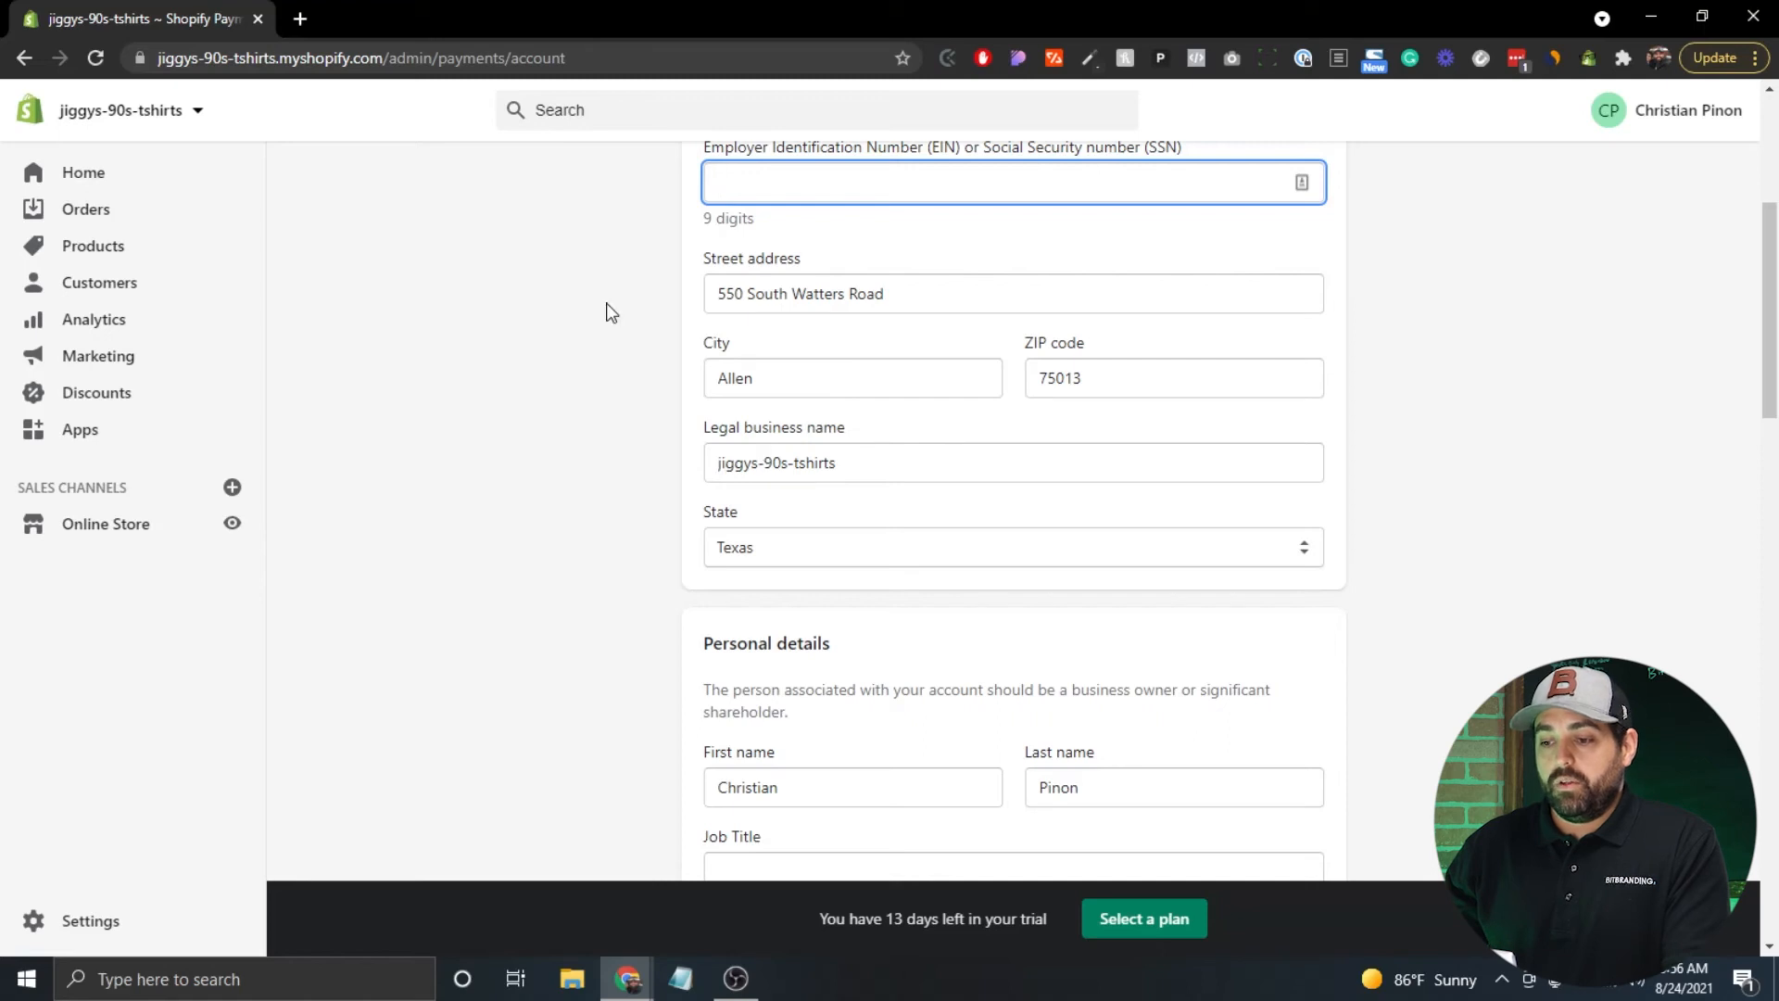
pyautogui.scroll(-5, 611, 312)
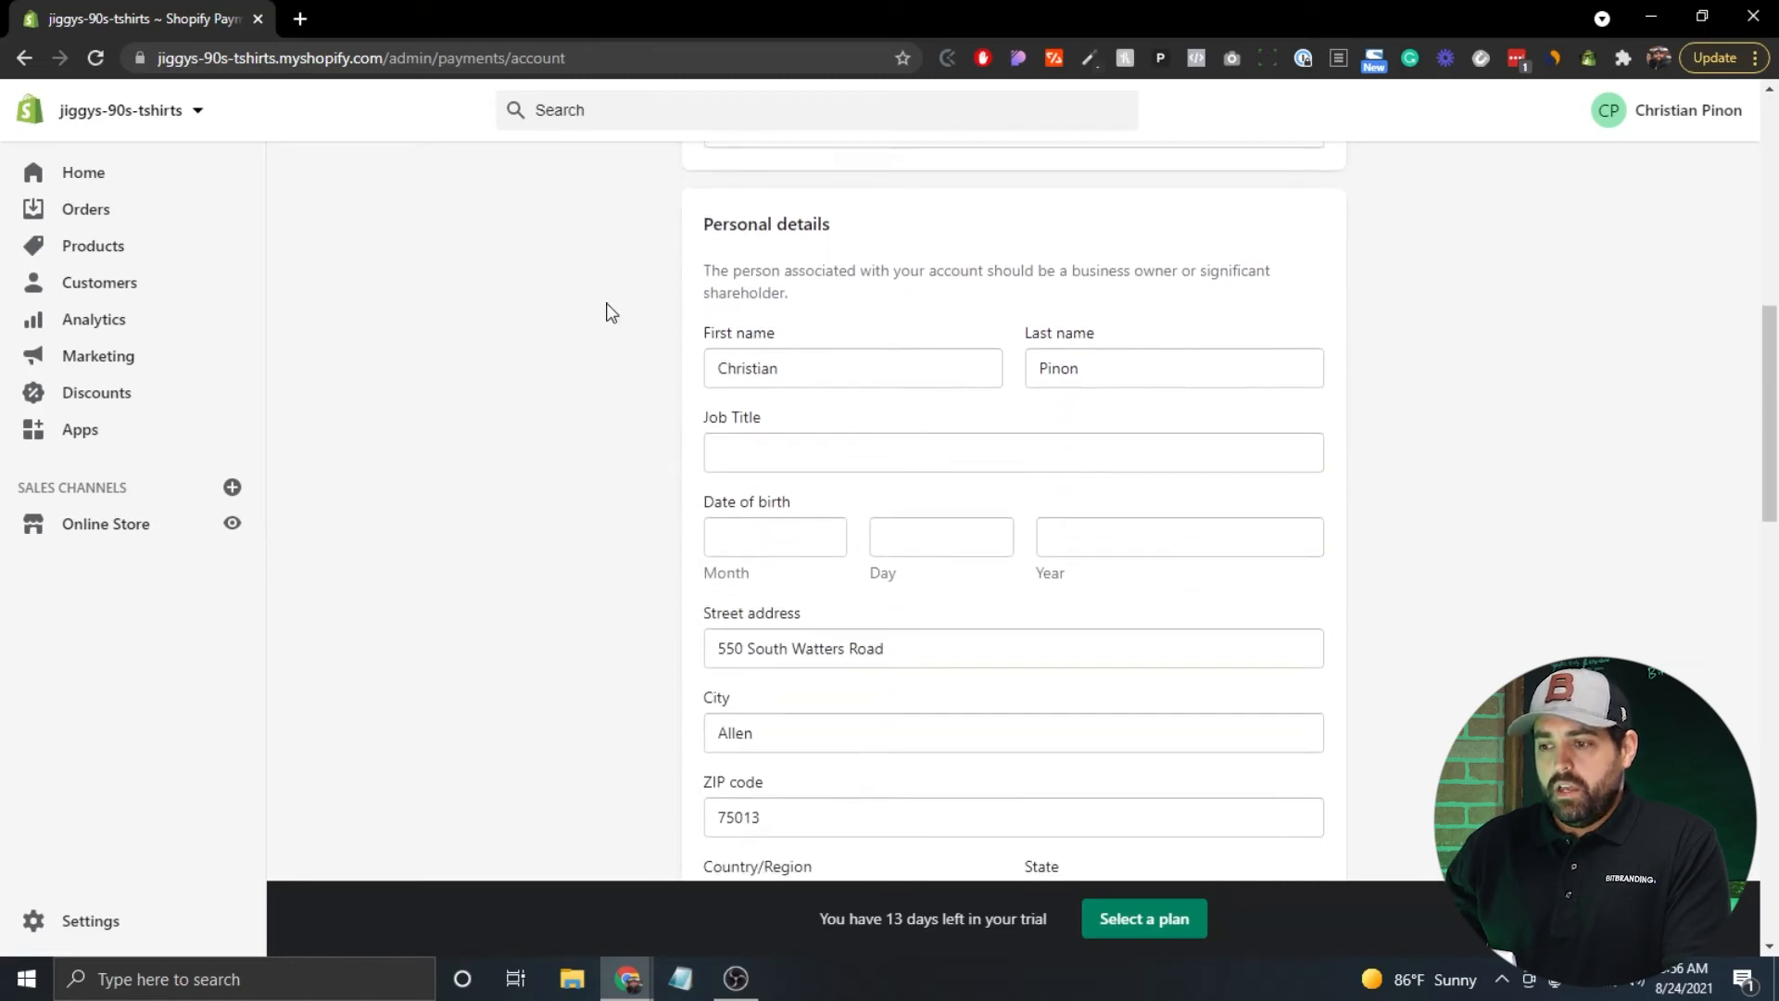
pyautogui.scroll(-1, 611, 311)
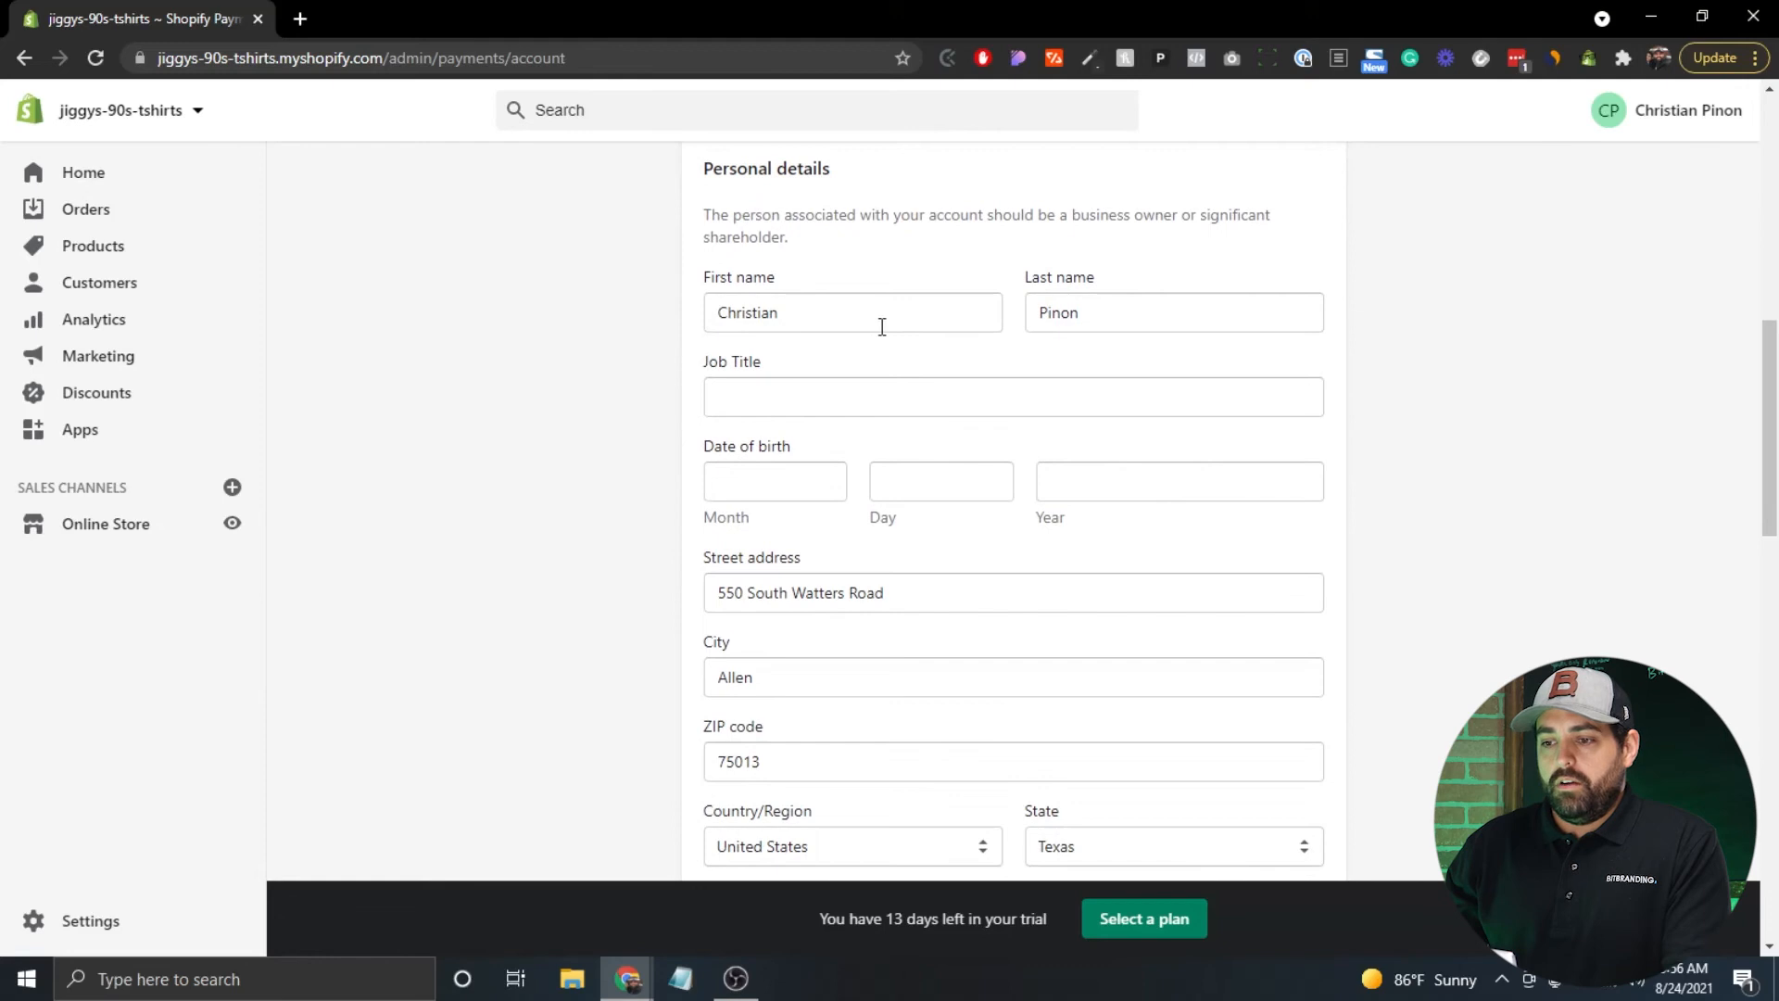
pyautogui.scroll(-3, 589, 378)
pyautogui.scroll(-4, 594, 378)
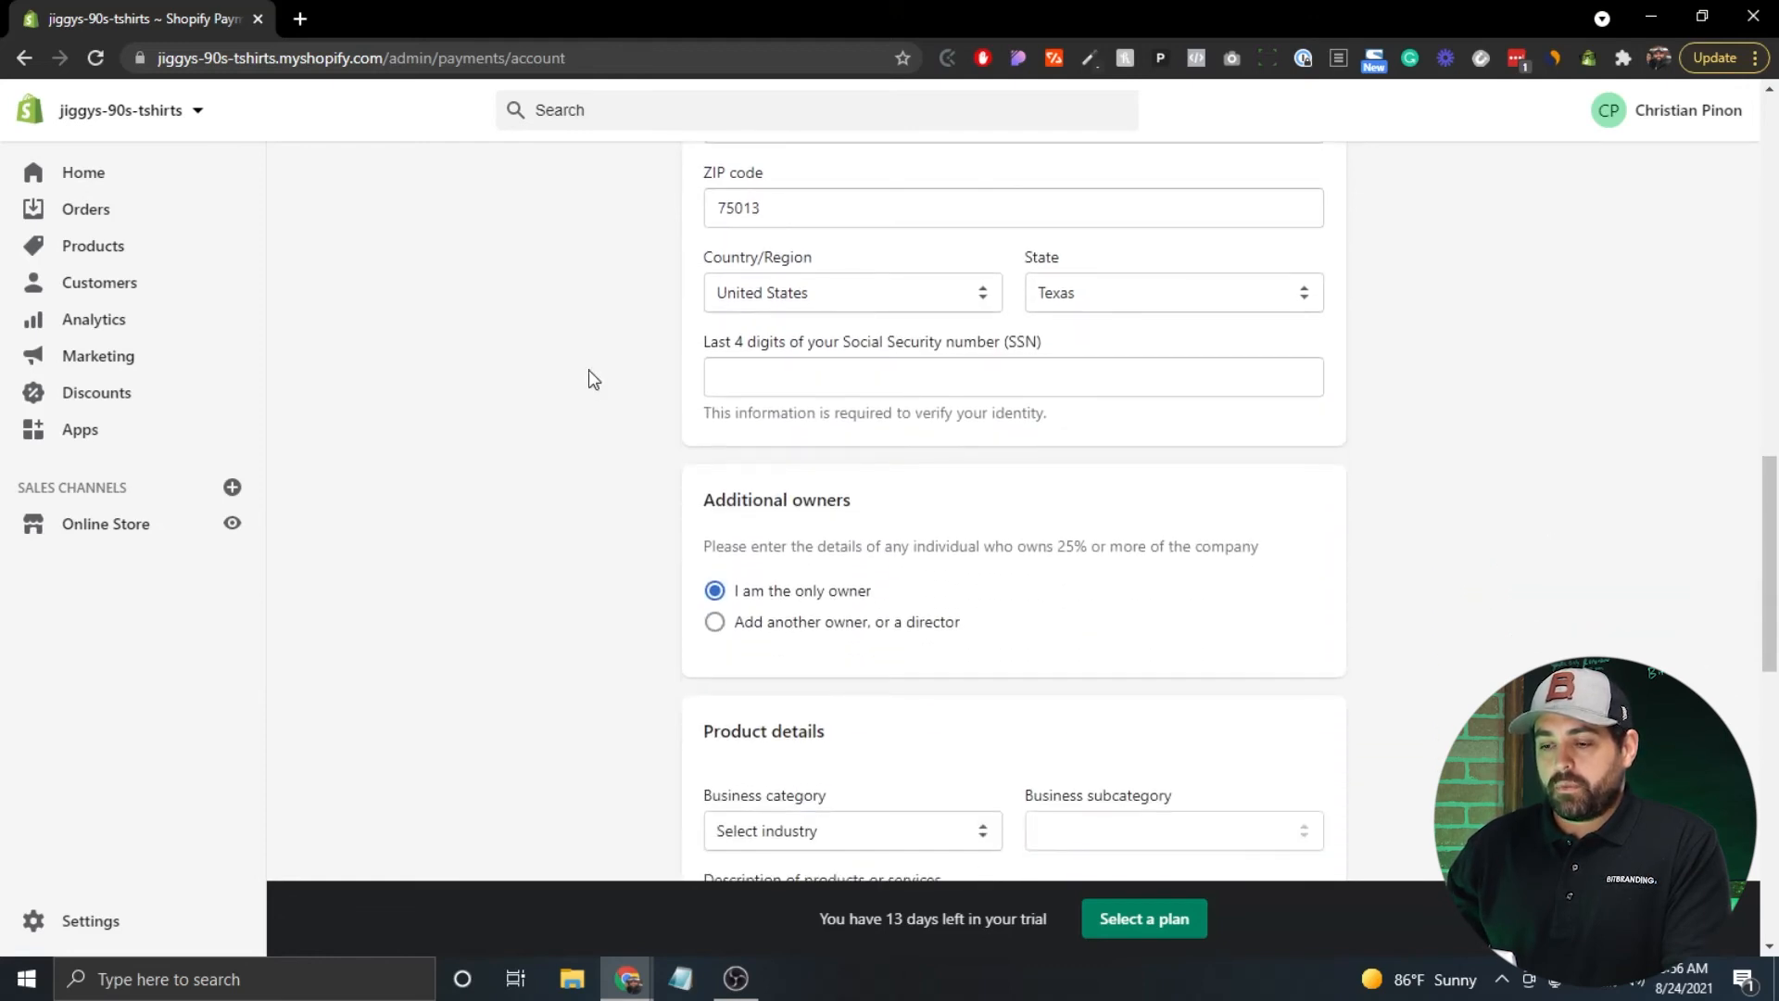
pyautogui.scroll(-1, 589, 378)
pyautogui.scroll(-1, 681, 302)
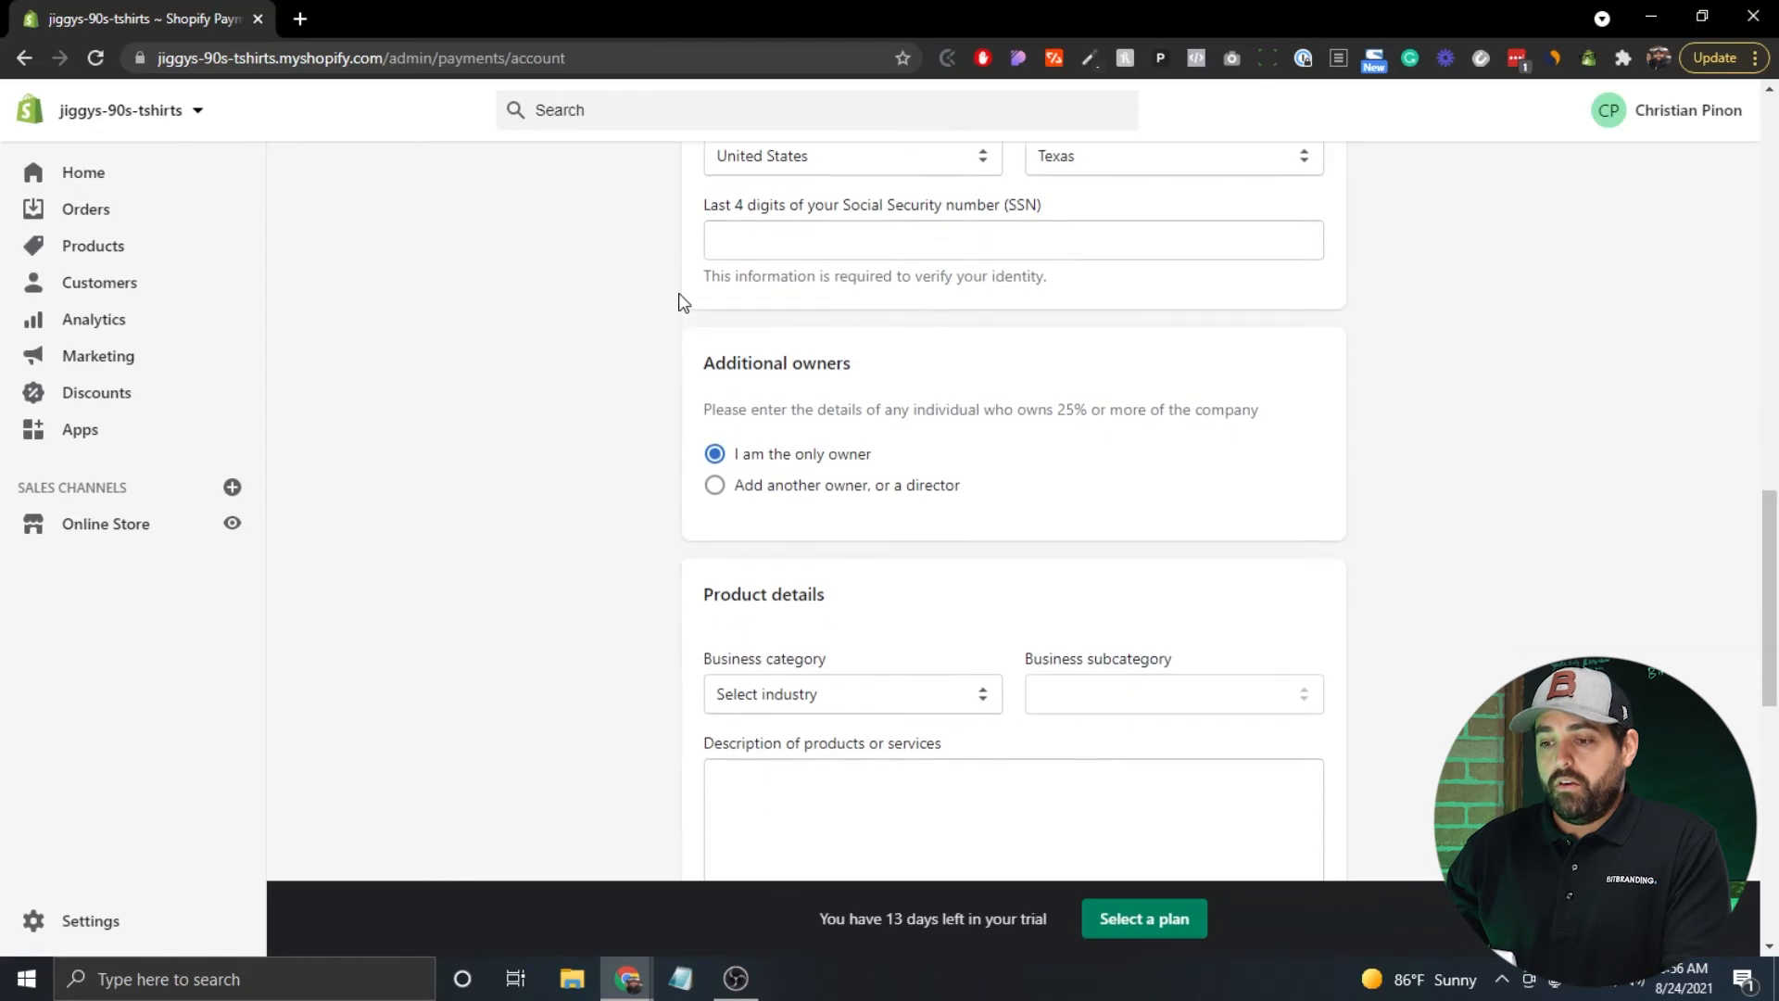
pyautogui.scroll(-2, 681, 302)
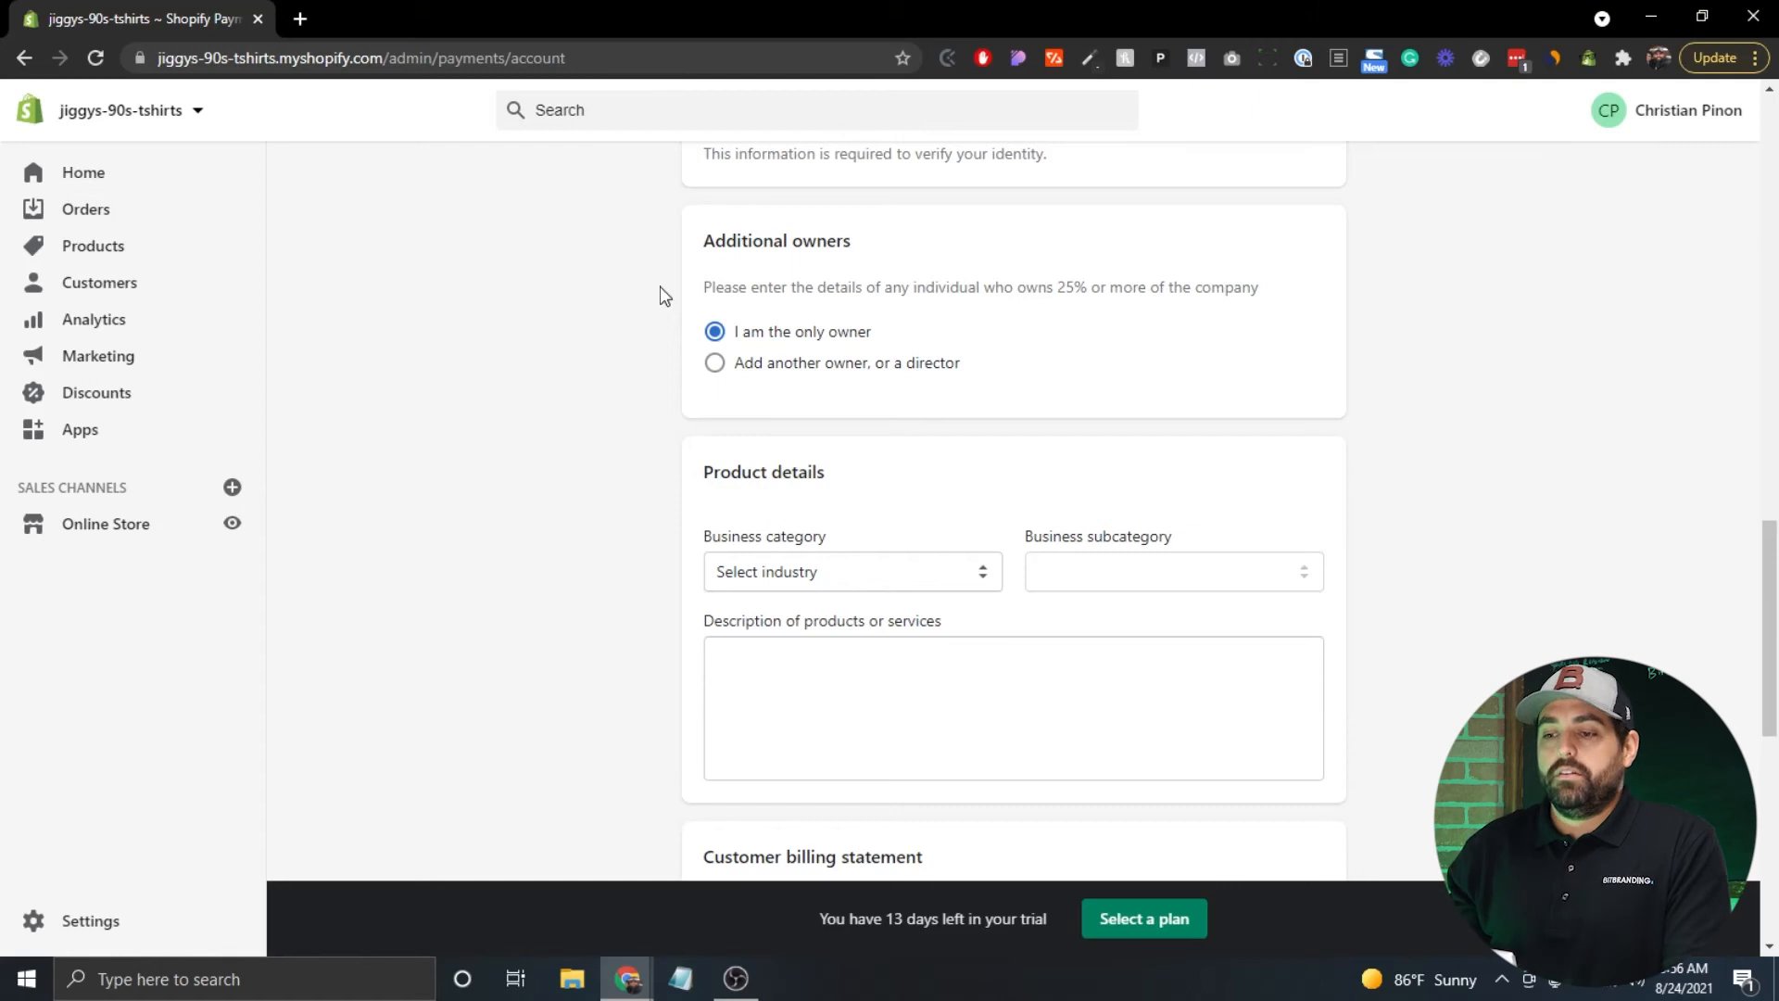
pyautogui.click(718, 368)
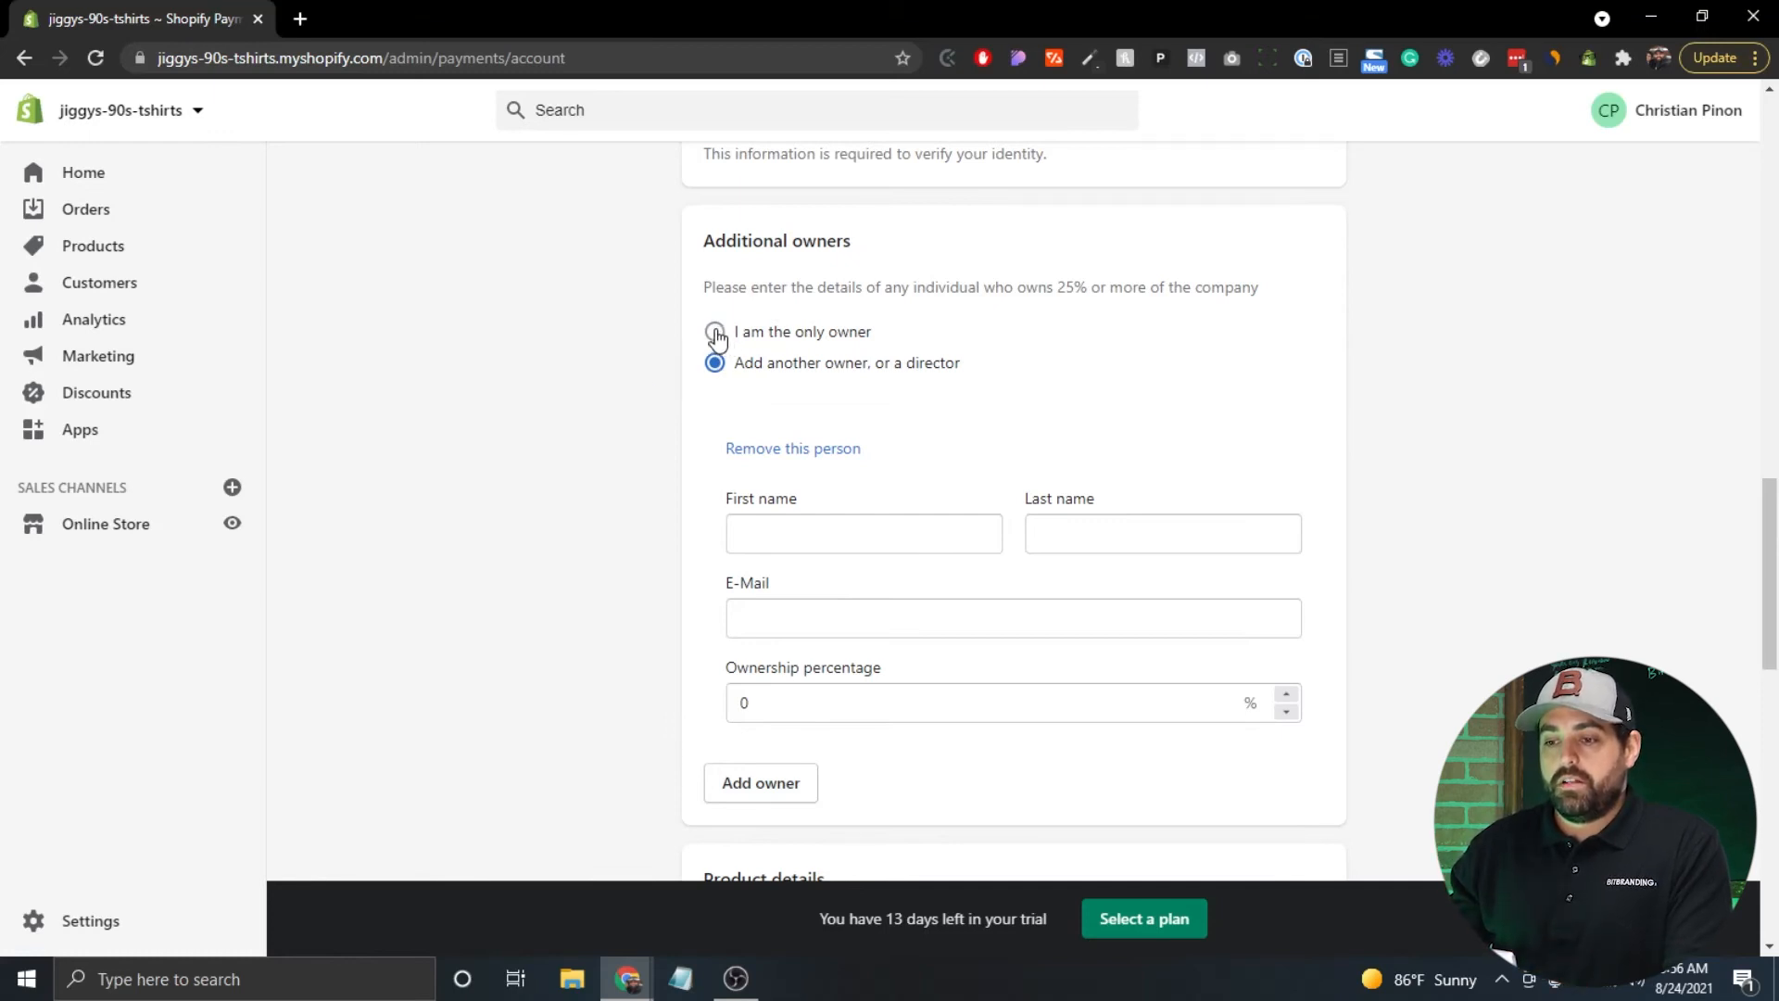
pyautogui.scroll(-4, 647, 438)
pyautogui.scroll(-3, 646, 437)
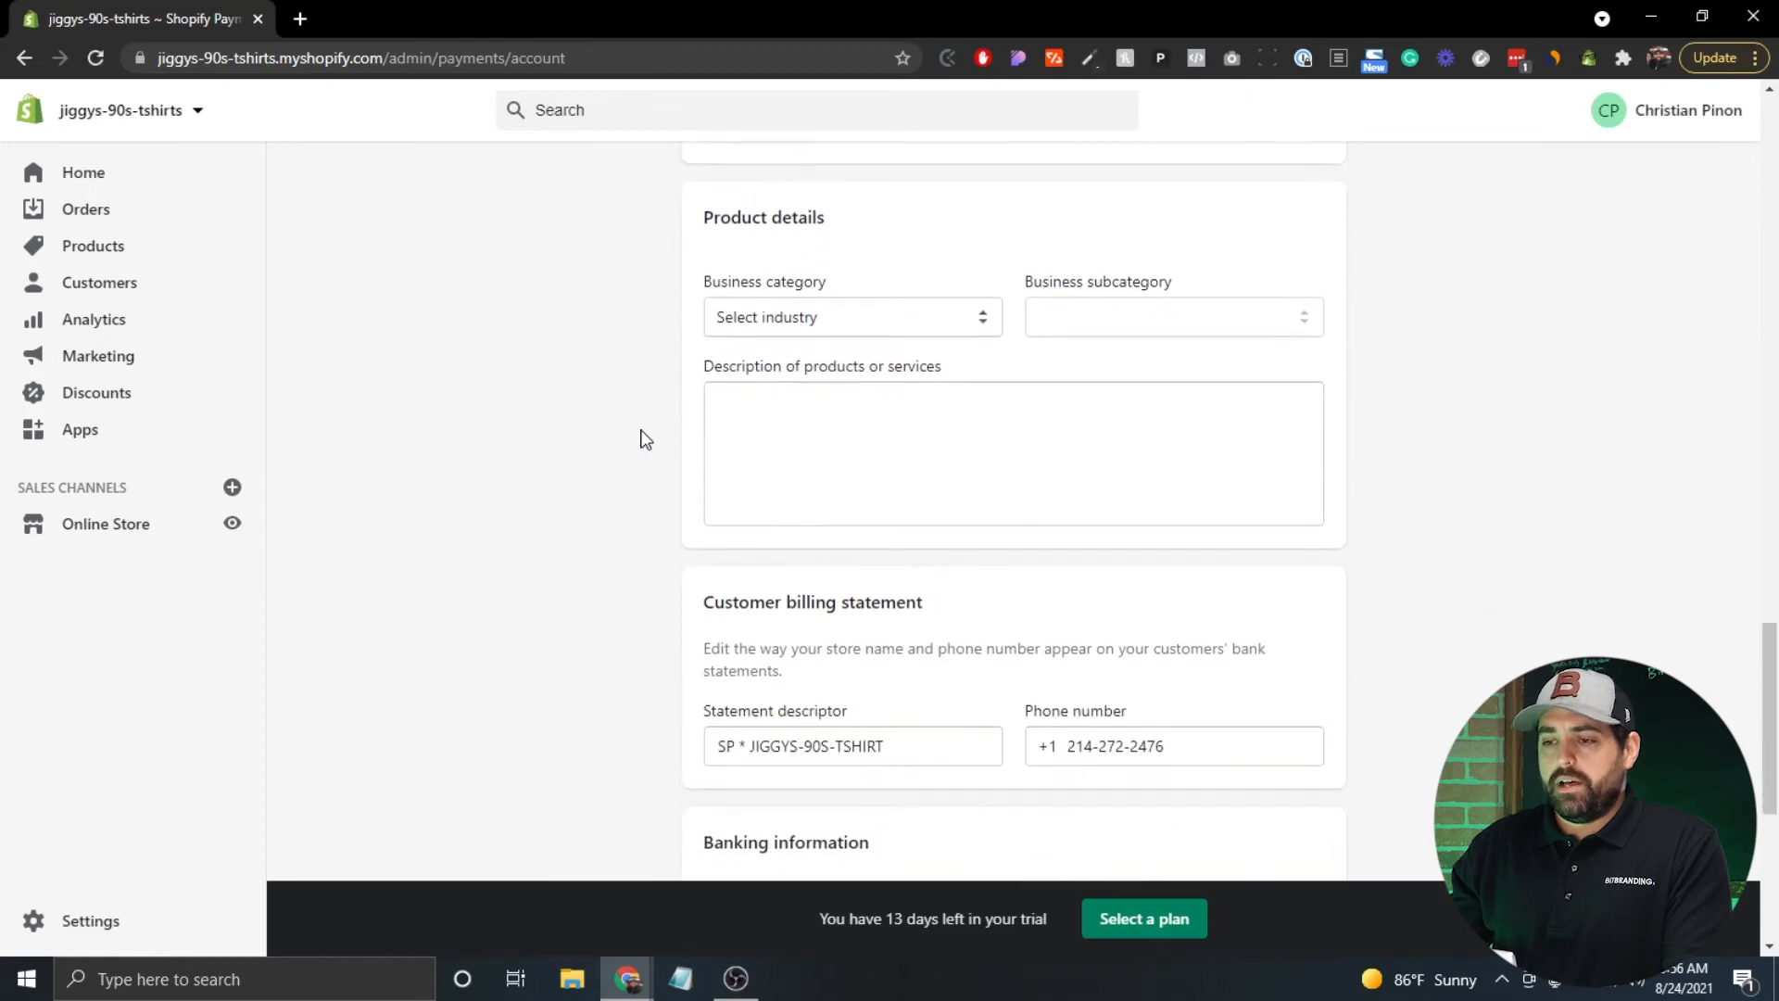
# Glance at the business category list without choosing, then scroll through the rest of the form.
pyautogui.click(960, 320)
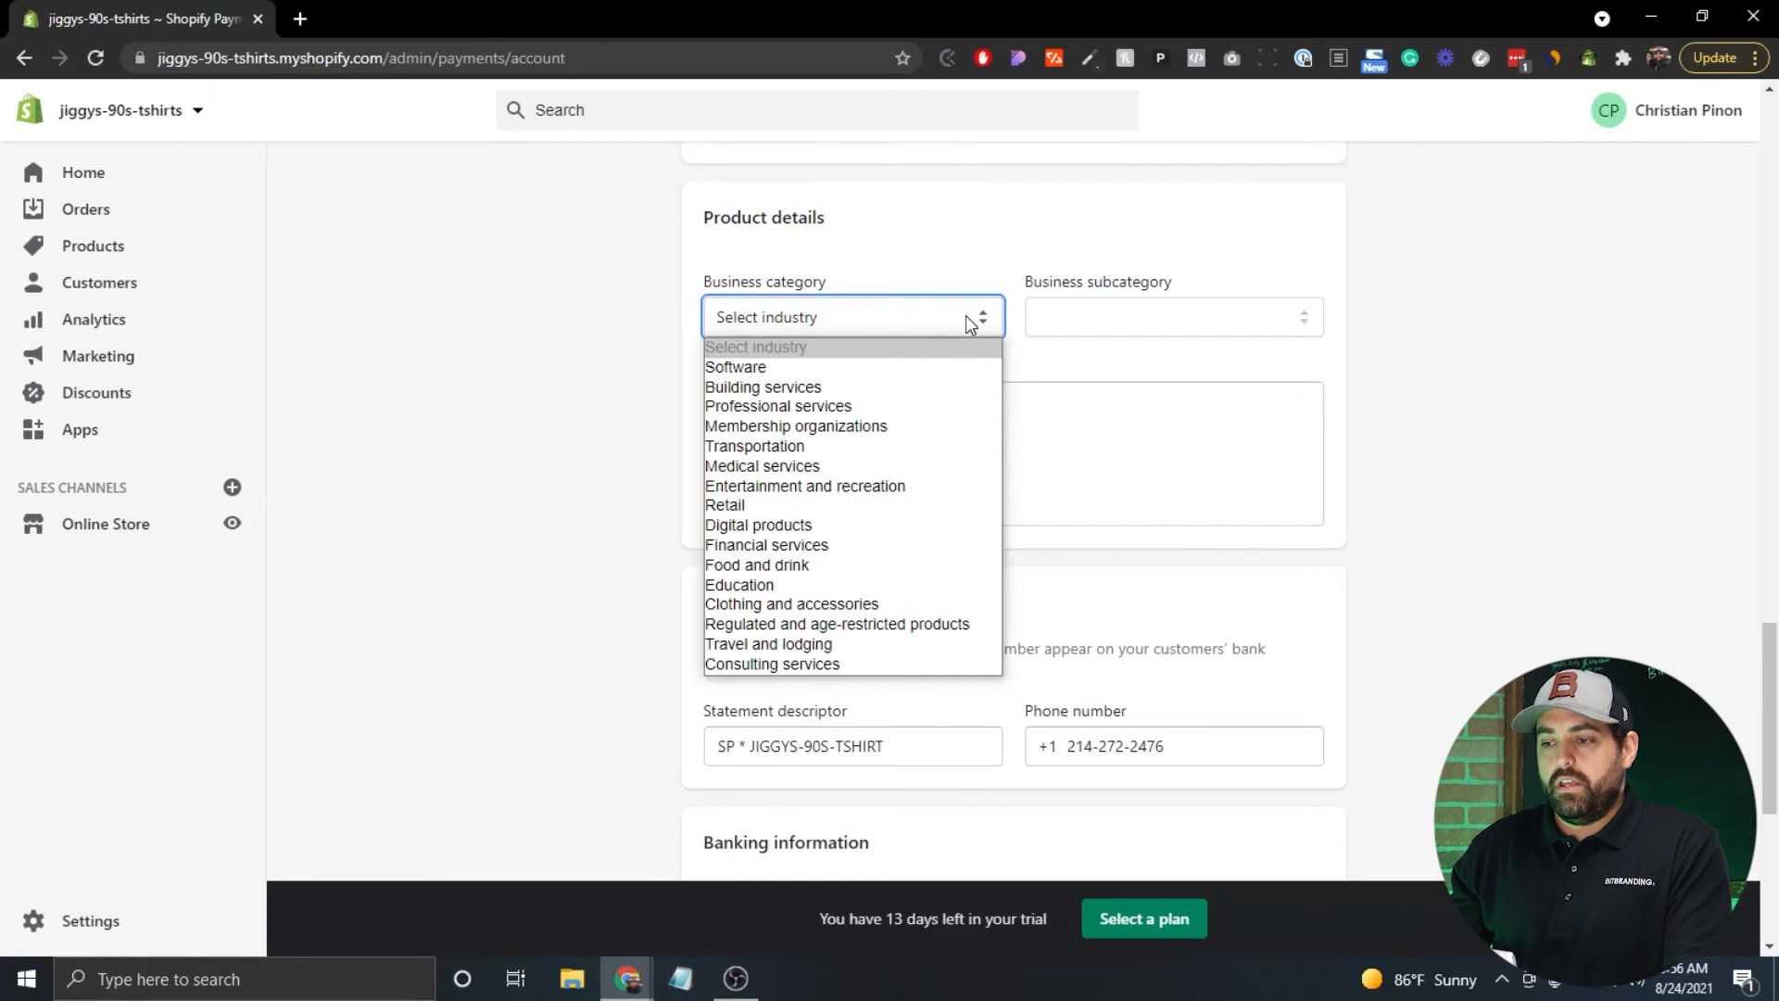
pyautogui.click(972, 309)
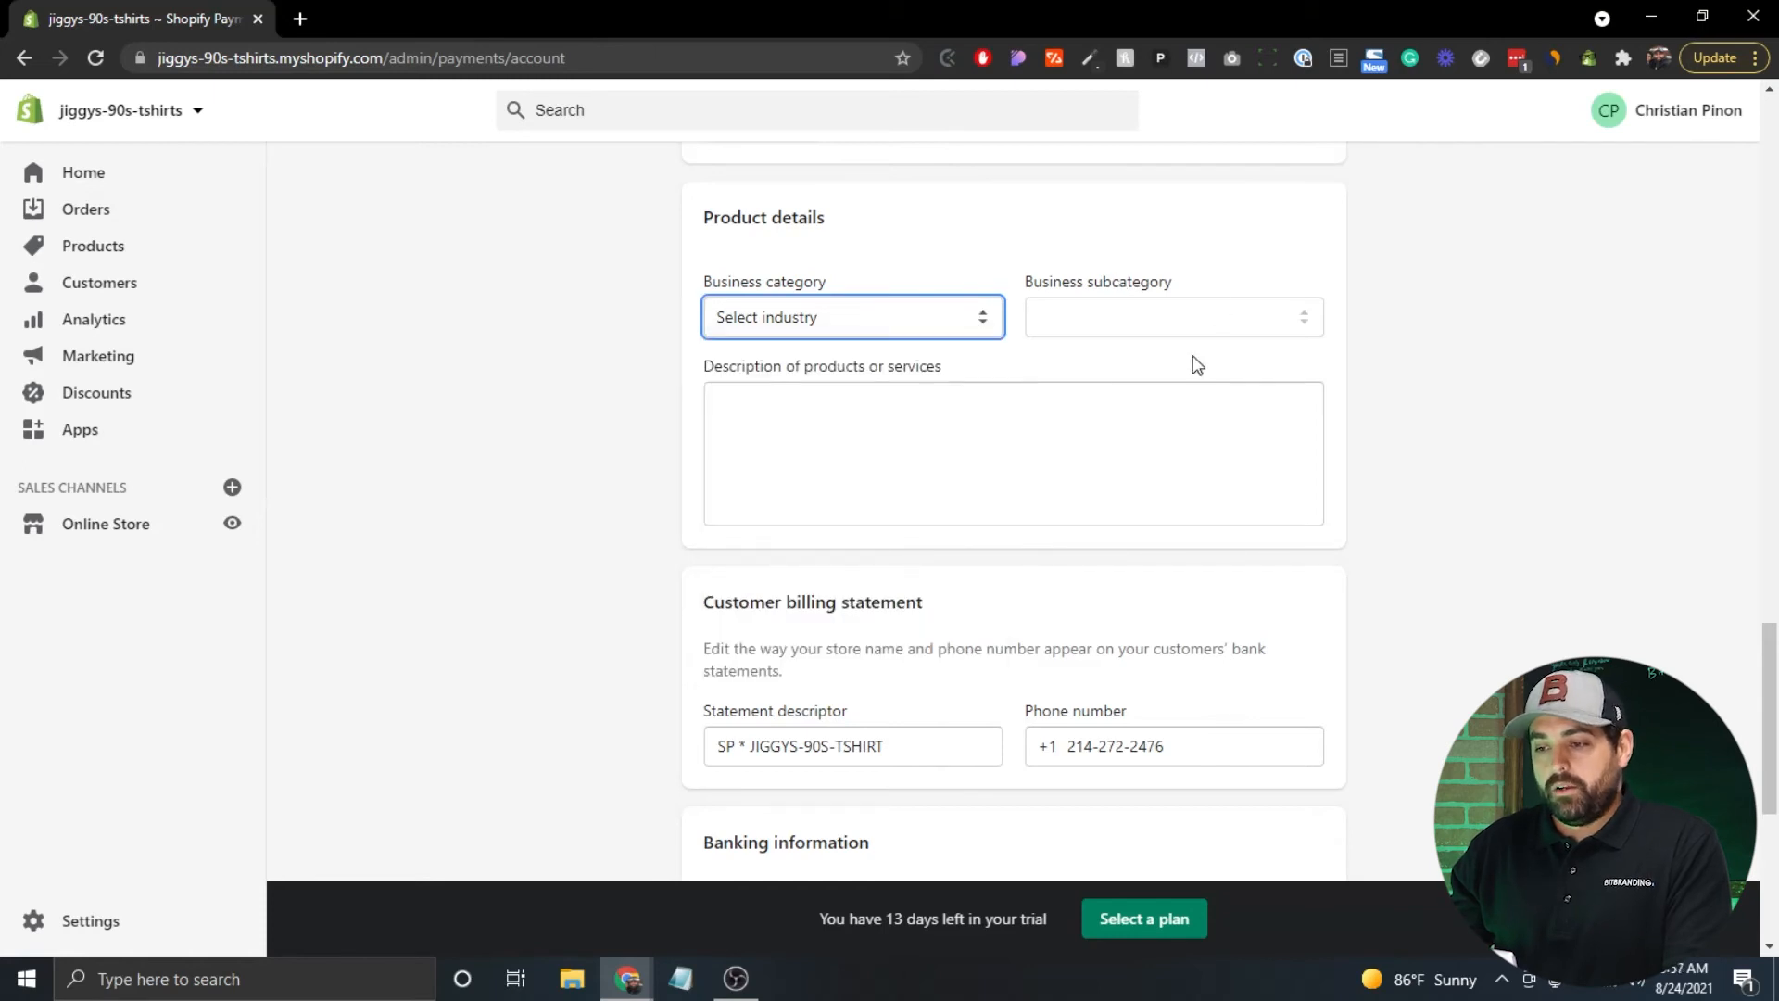
pyautogui.scroll(-1, 655, 397)
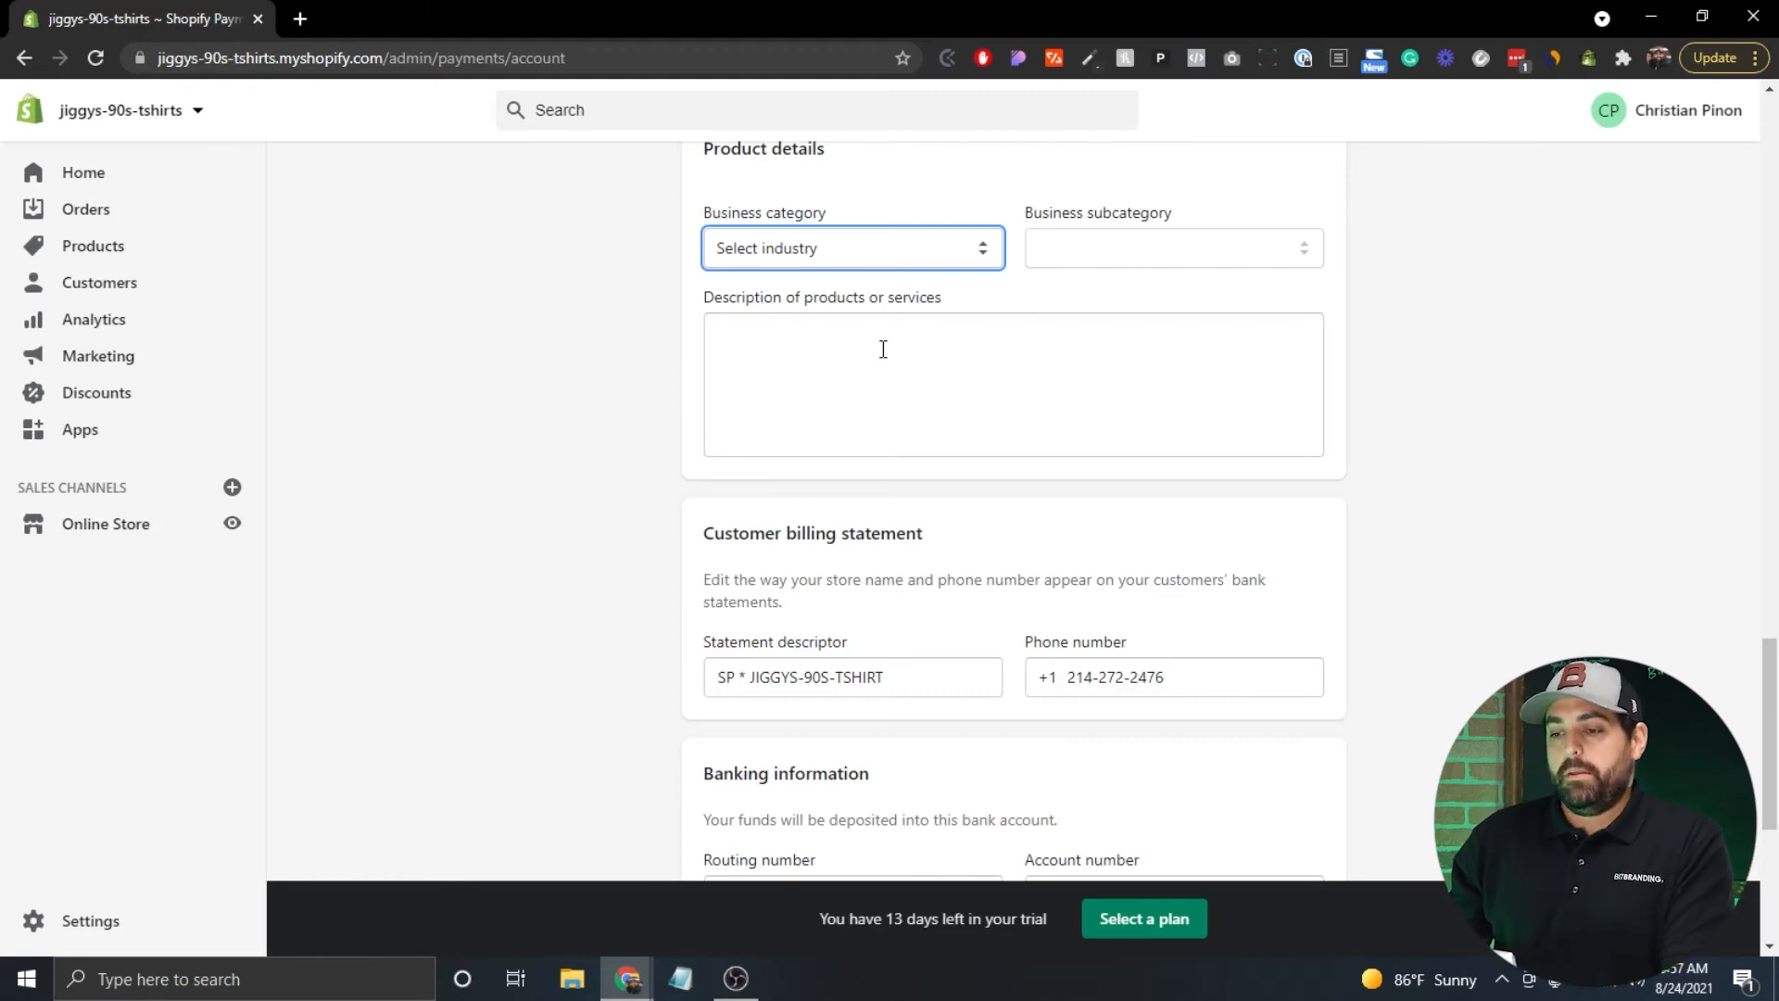
pyautogui.scroll(-3, 575, 366)
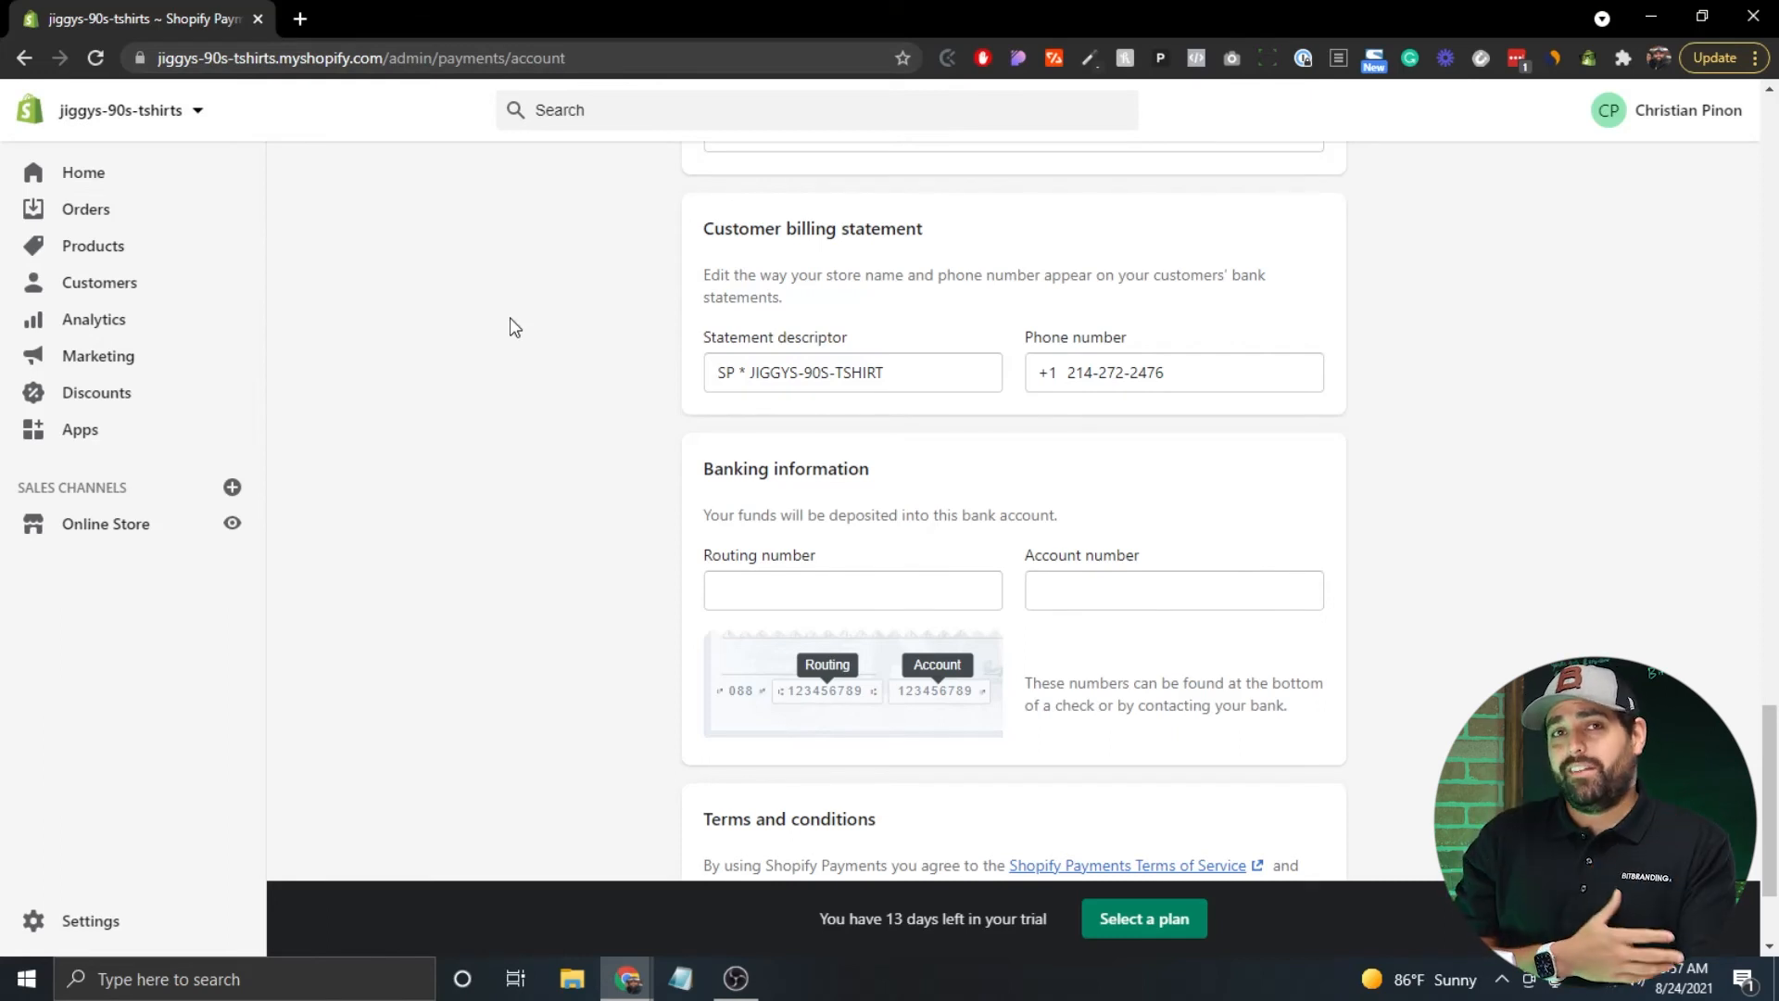
pyautogui.scroll(-2, 515, 327)
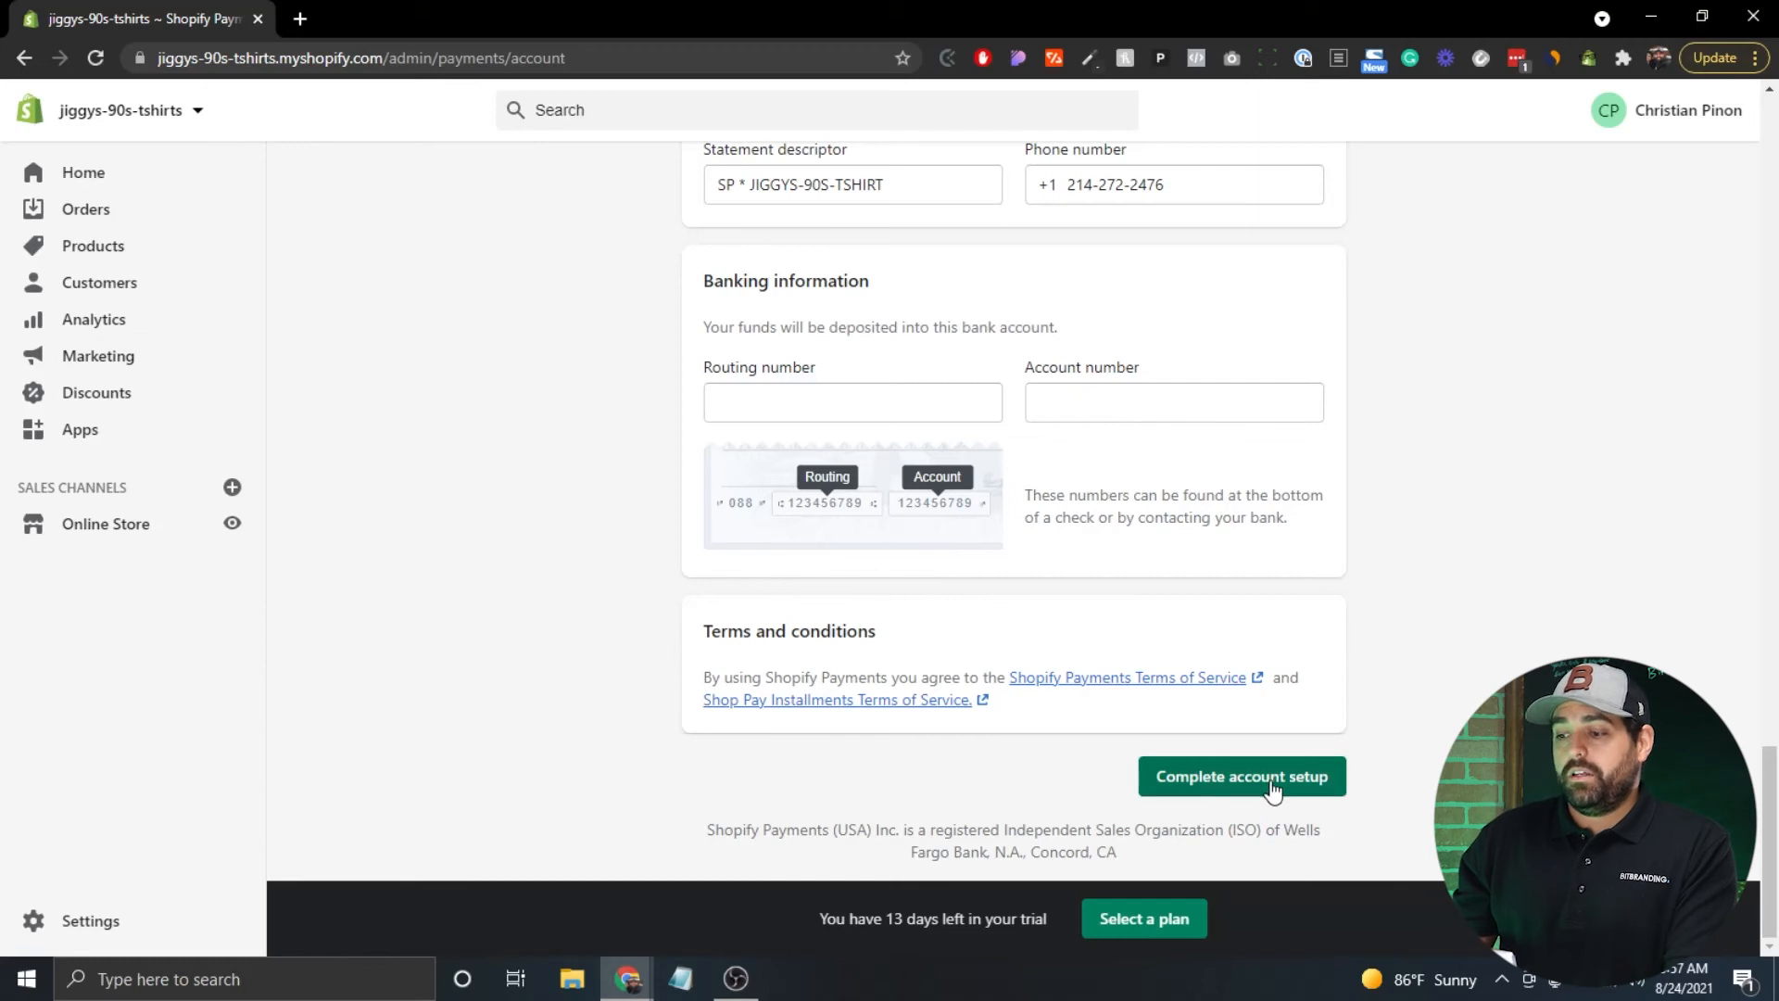
pyautogui.scroll(10, 624, 444)
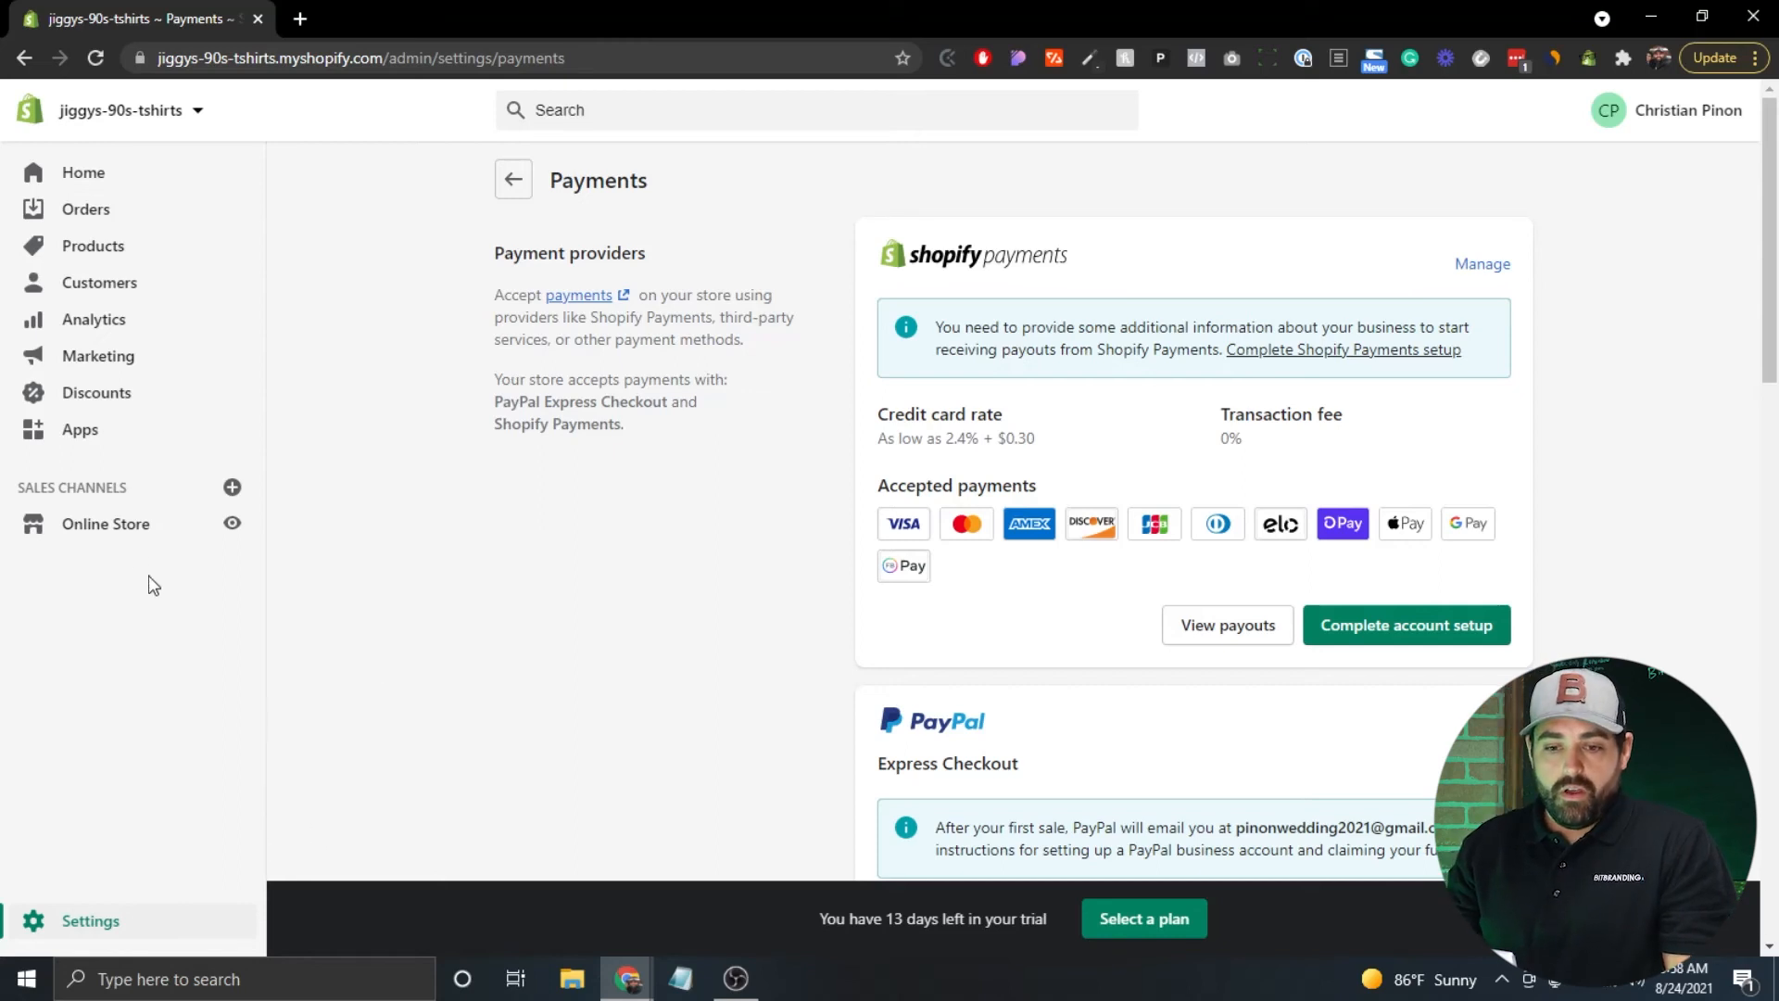
# Go to Online Store Preferences and follow the Password protection 'pick a plan' link.
pyautogui.click(118, 528)
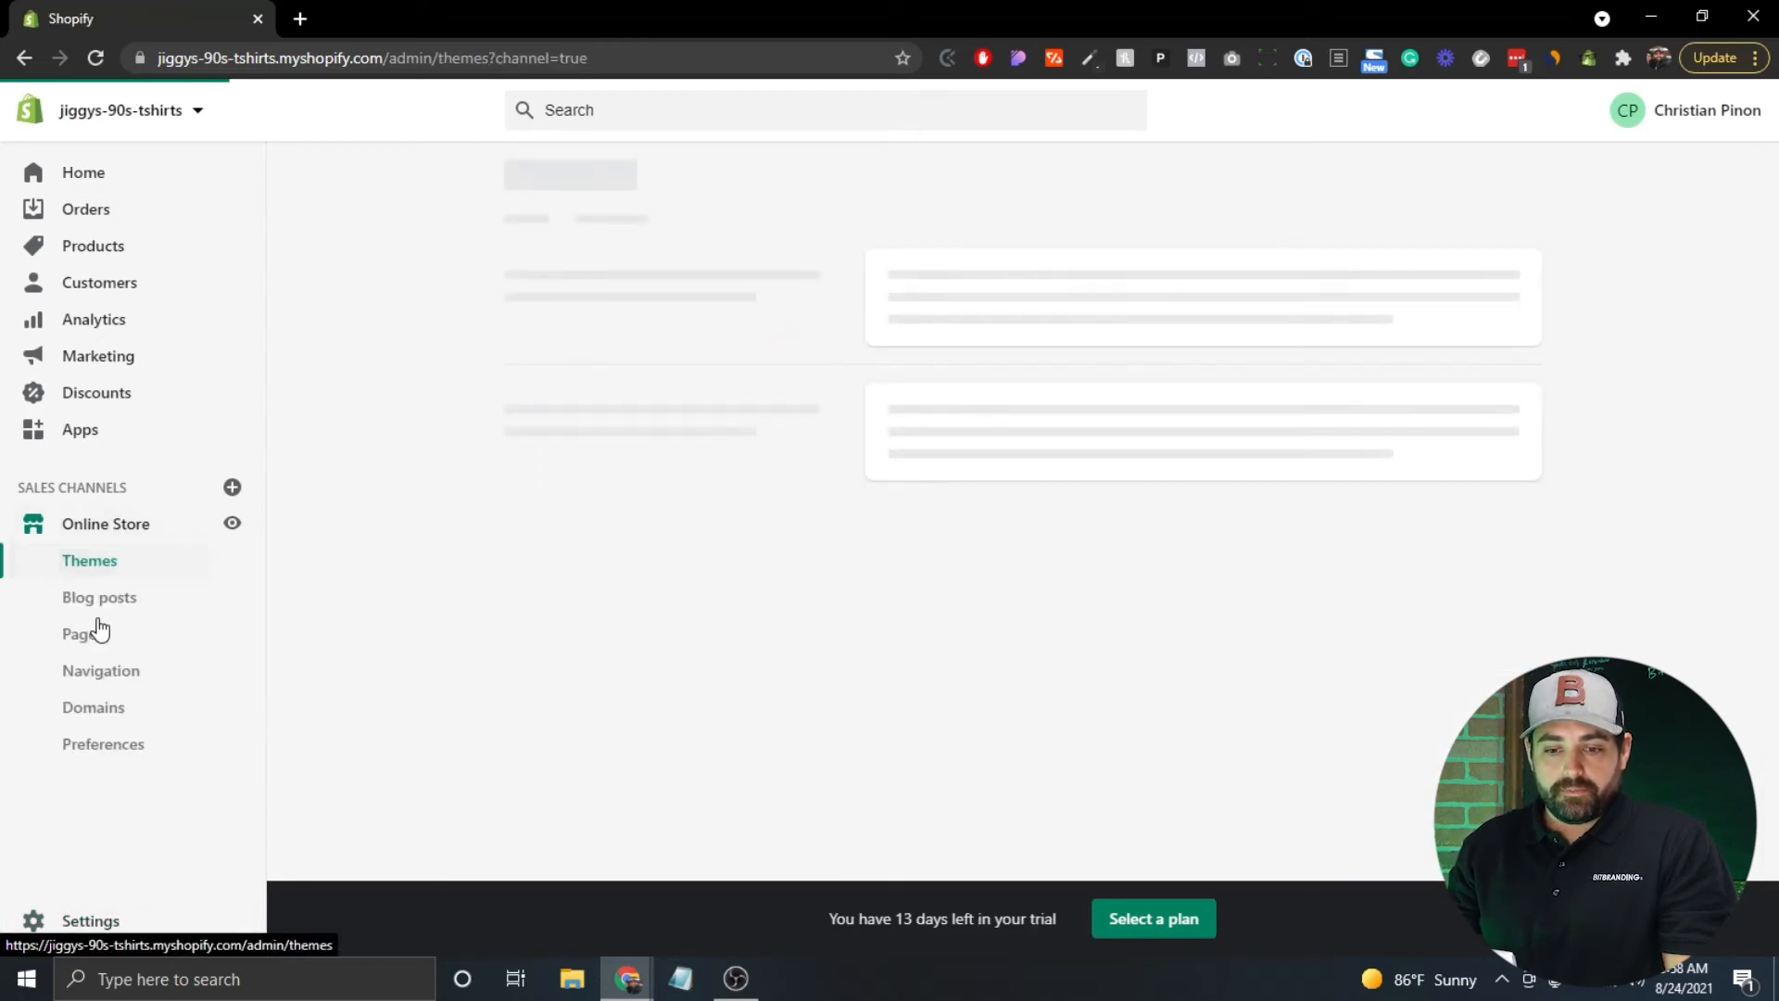
pyautogui.click(119, 750)
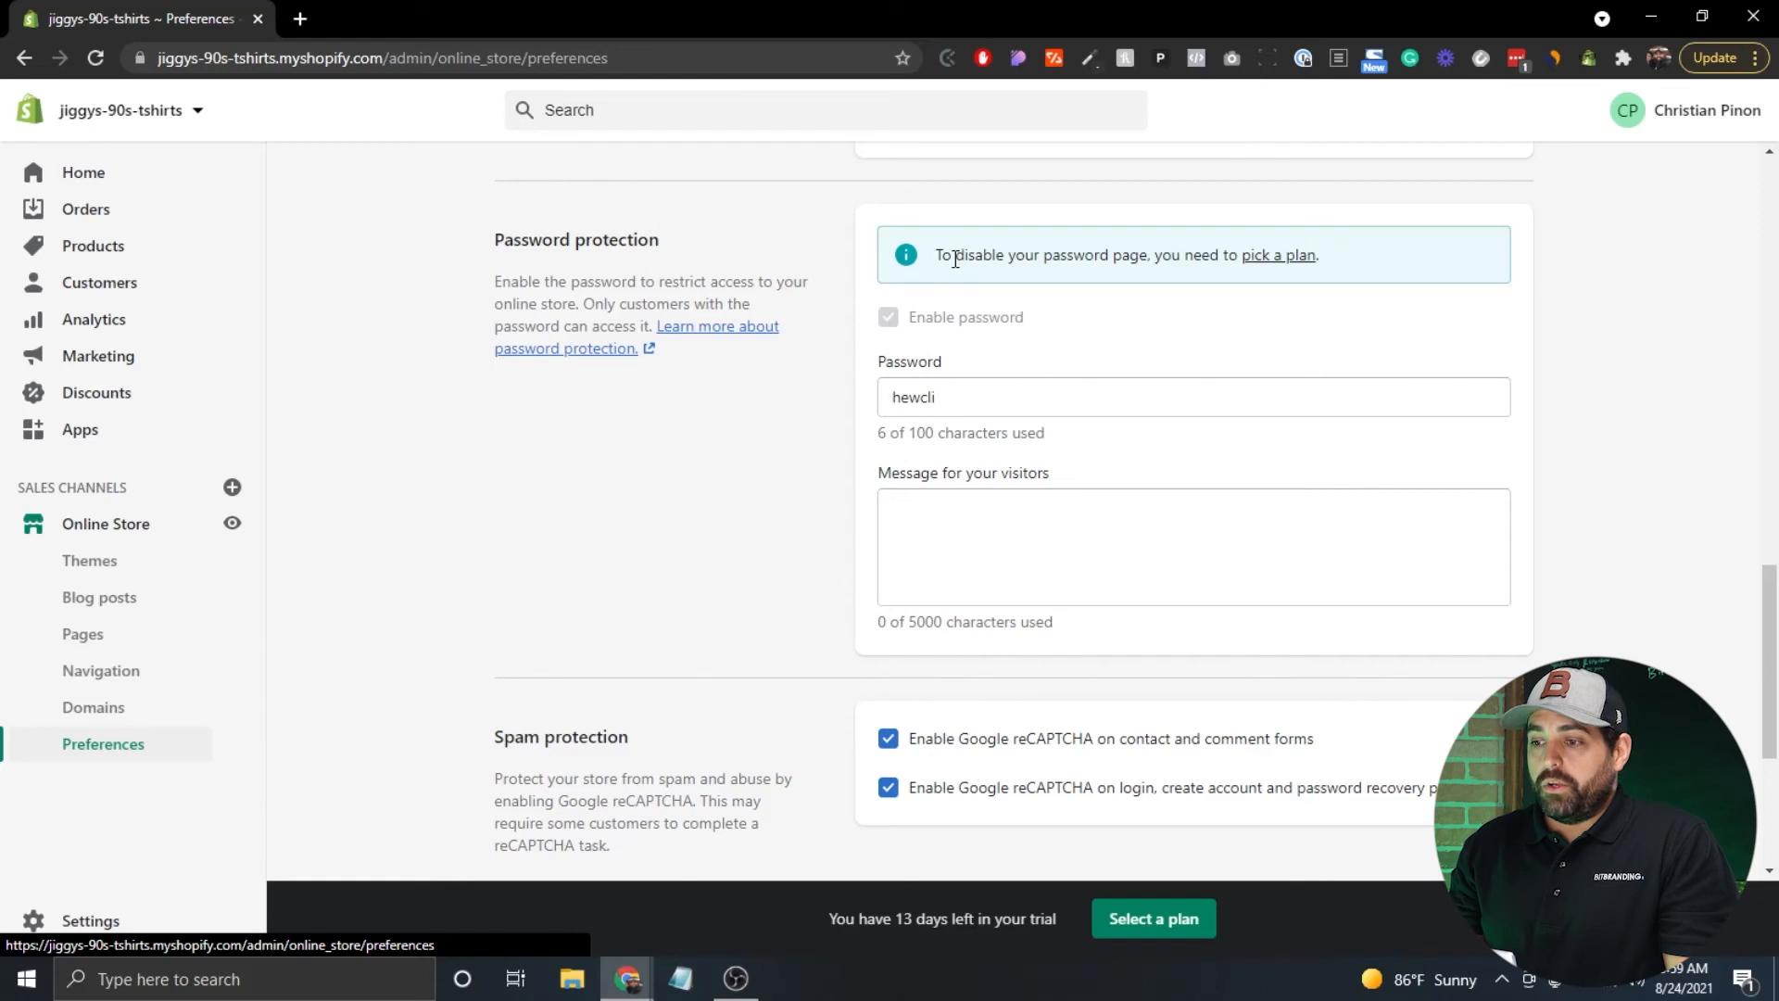
pyautogui.click(1286, 265)
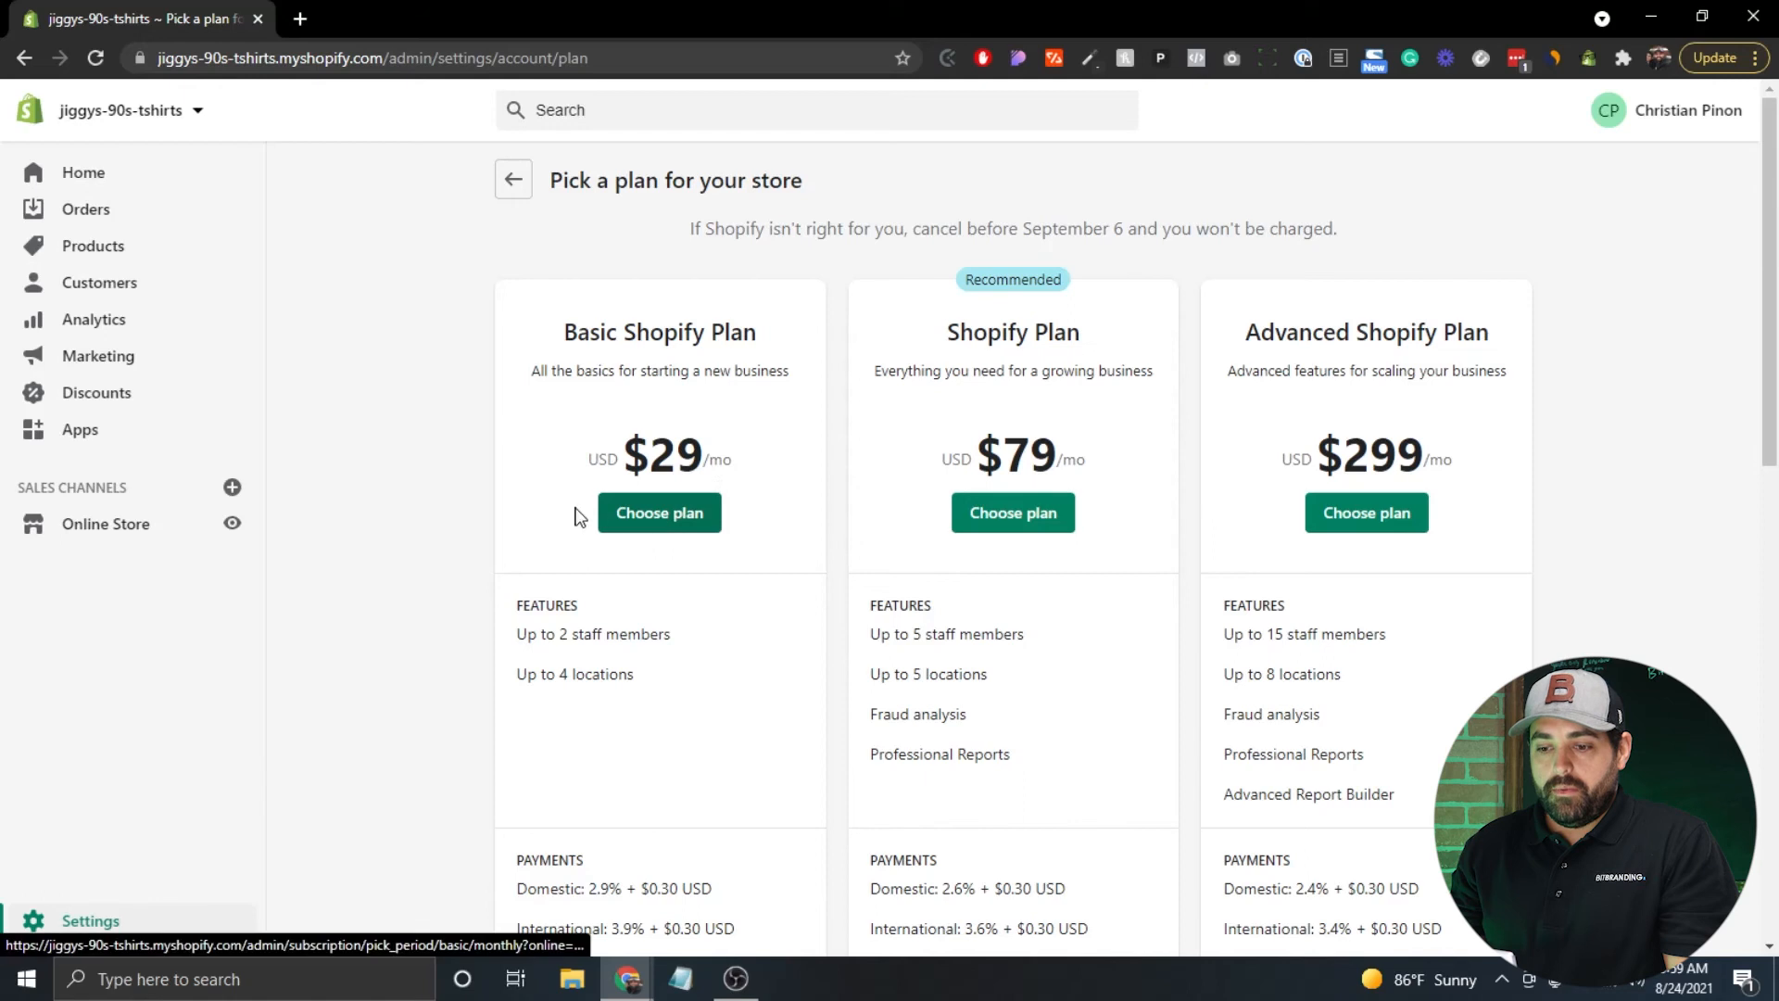
# Select the Basic Shopify plan with monthly billing and bring up the Add credit card form.
pyautogui.scroll(-2, 521, 492)
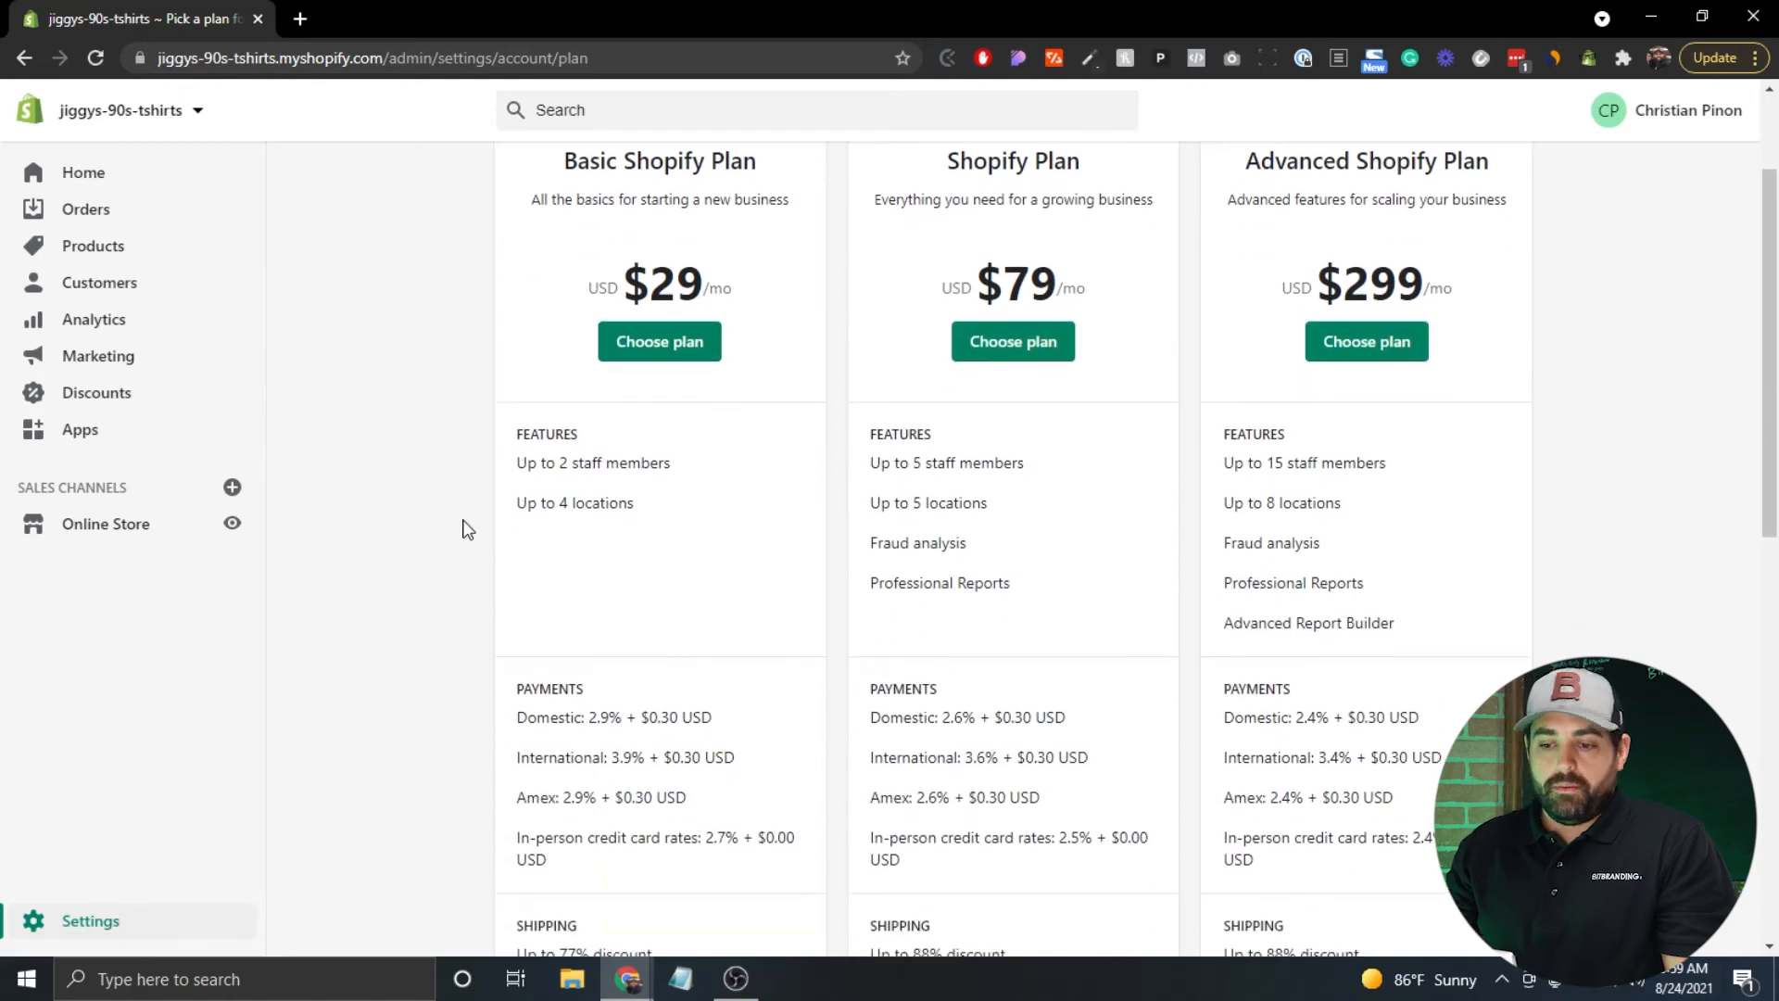
pyautogui.scroll(-3, 350, 458)
pyautogui.scroll(-1, 349, 458)
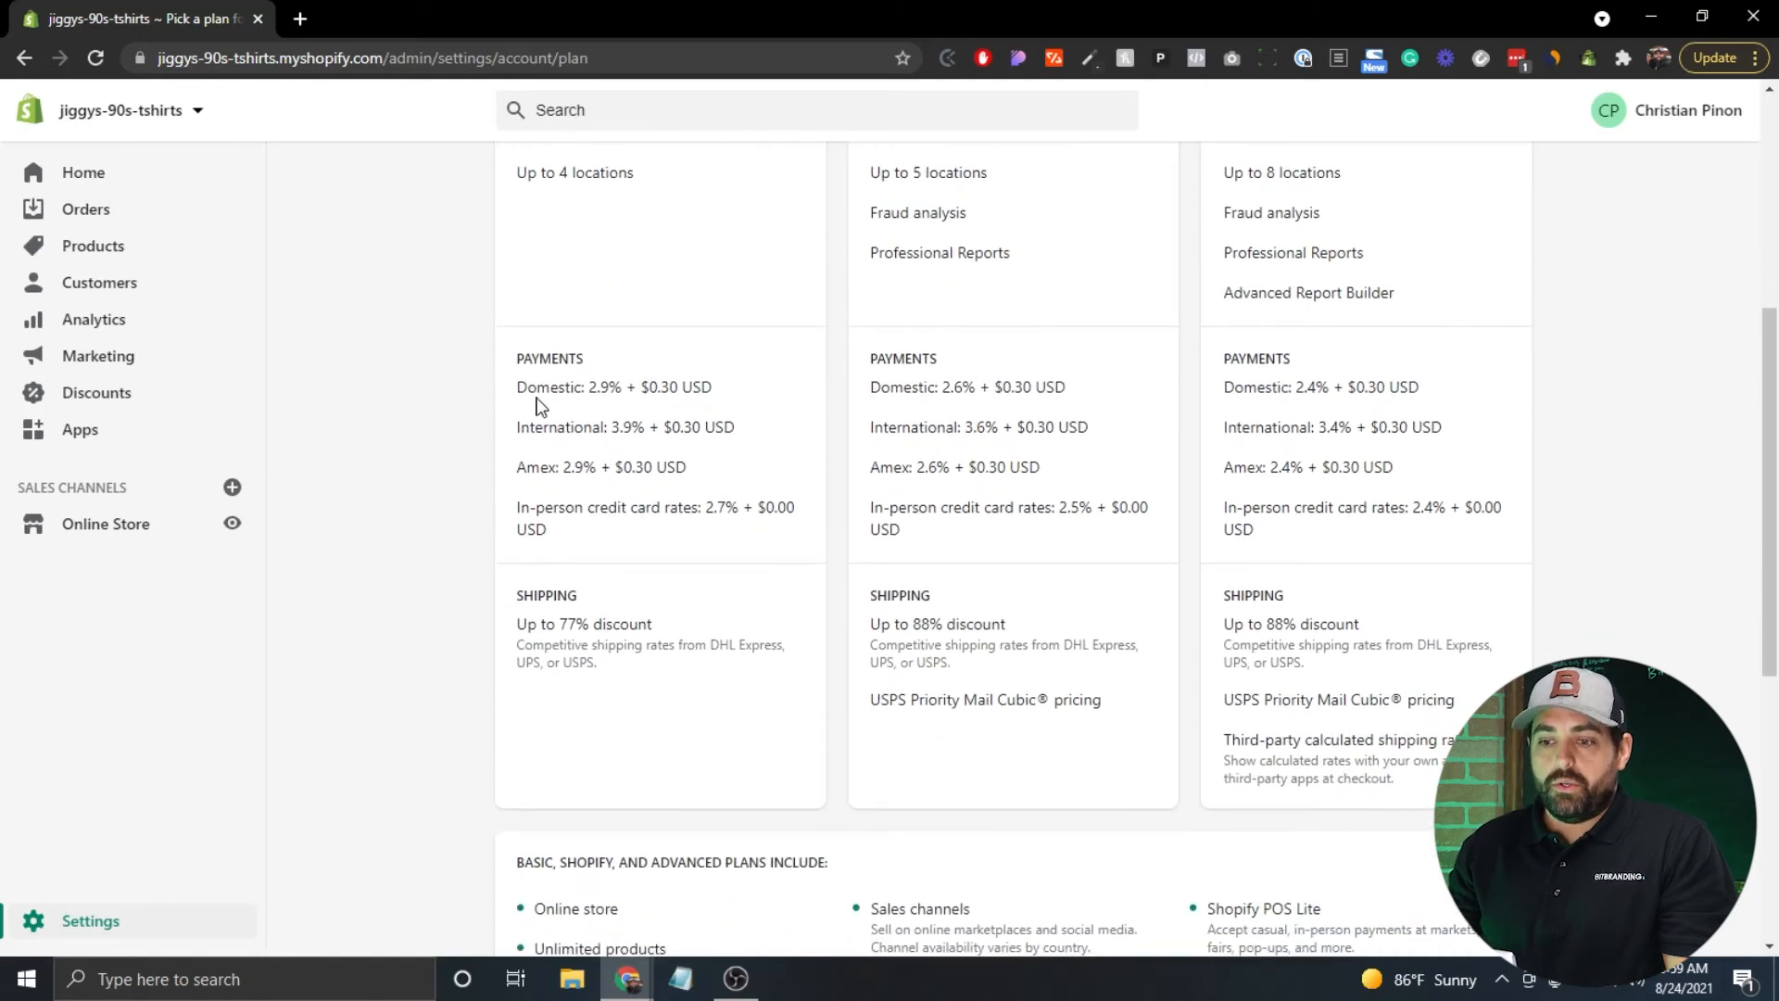
pyautogui.scroll(-5, 457, 411)
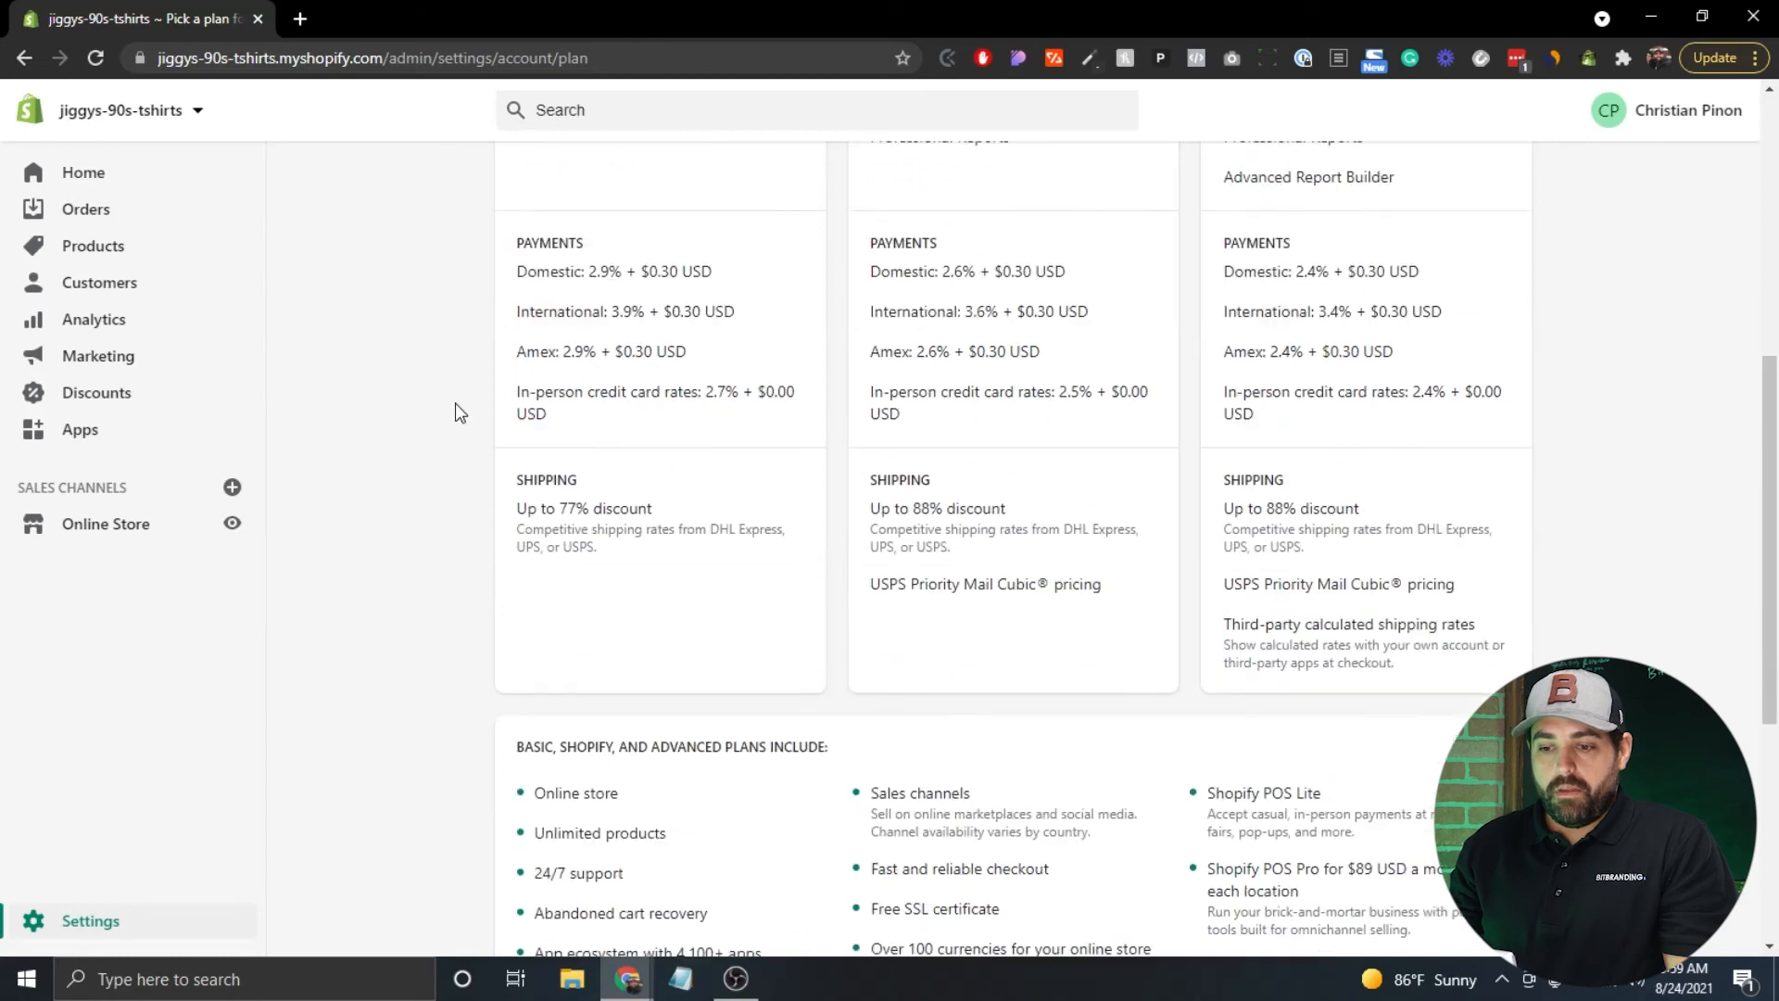
pyautogui.scroll(-2, 457, 411)
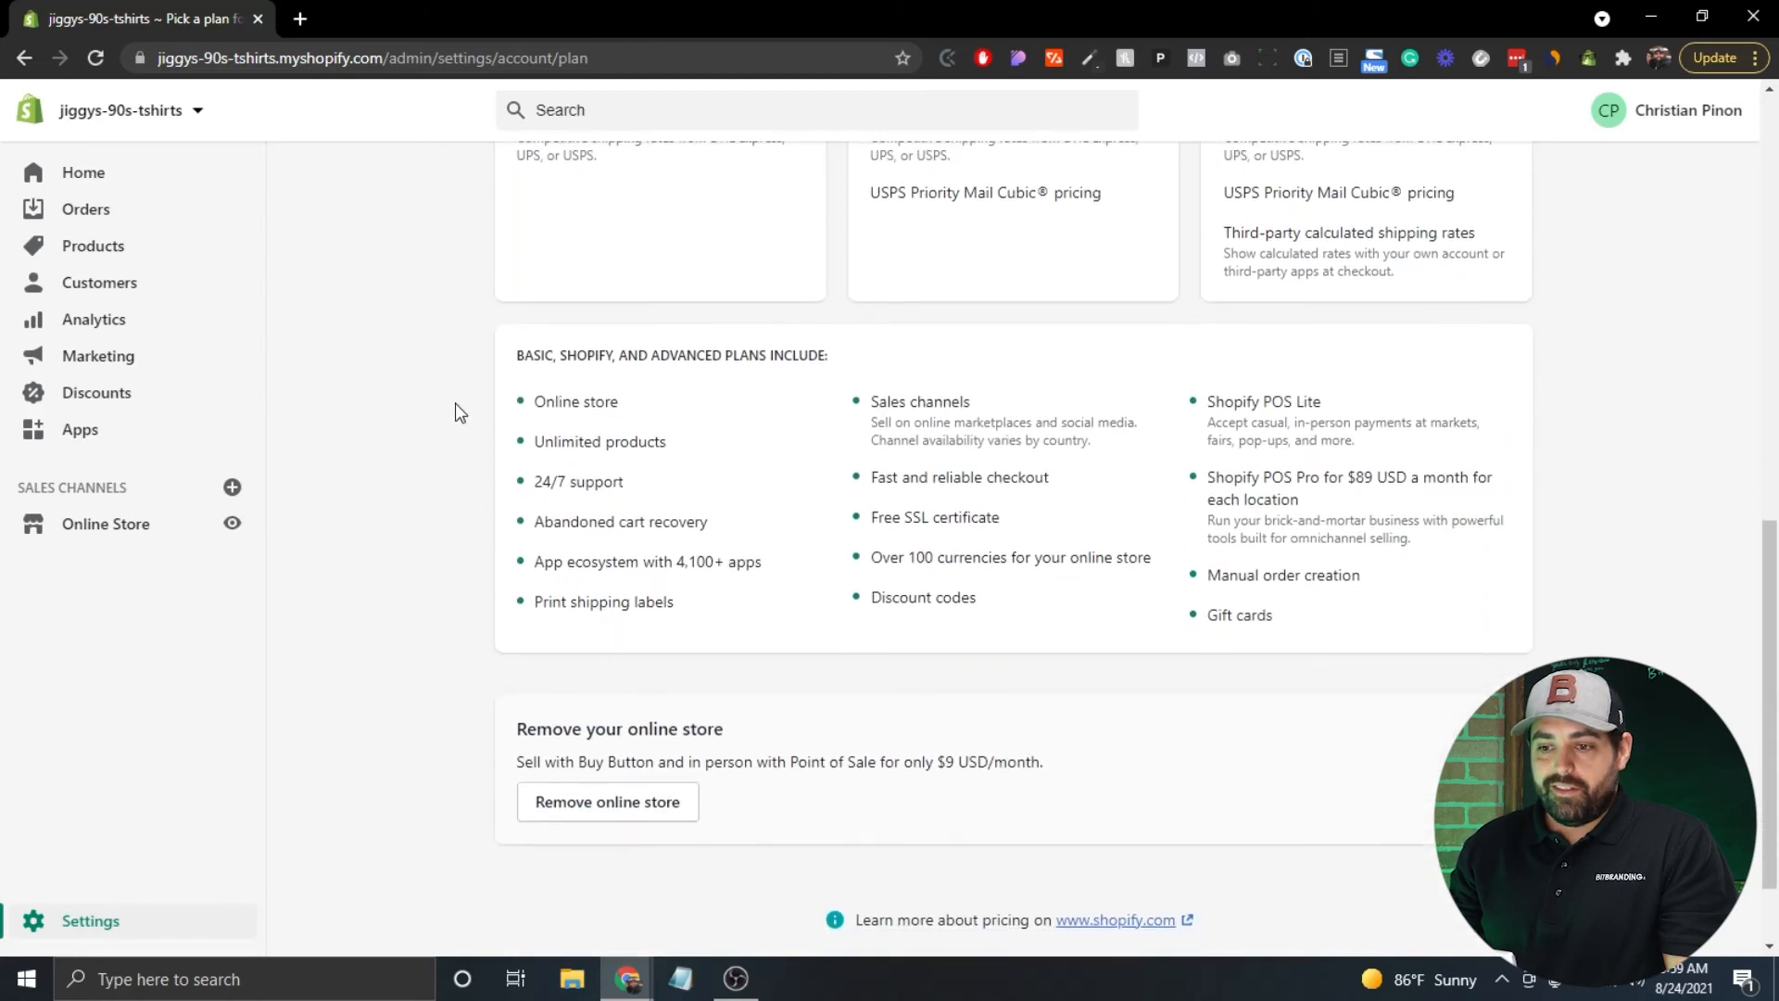
pyautogui.scroll(10, 456, 410)
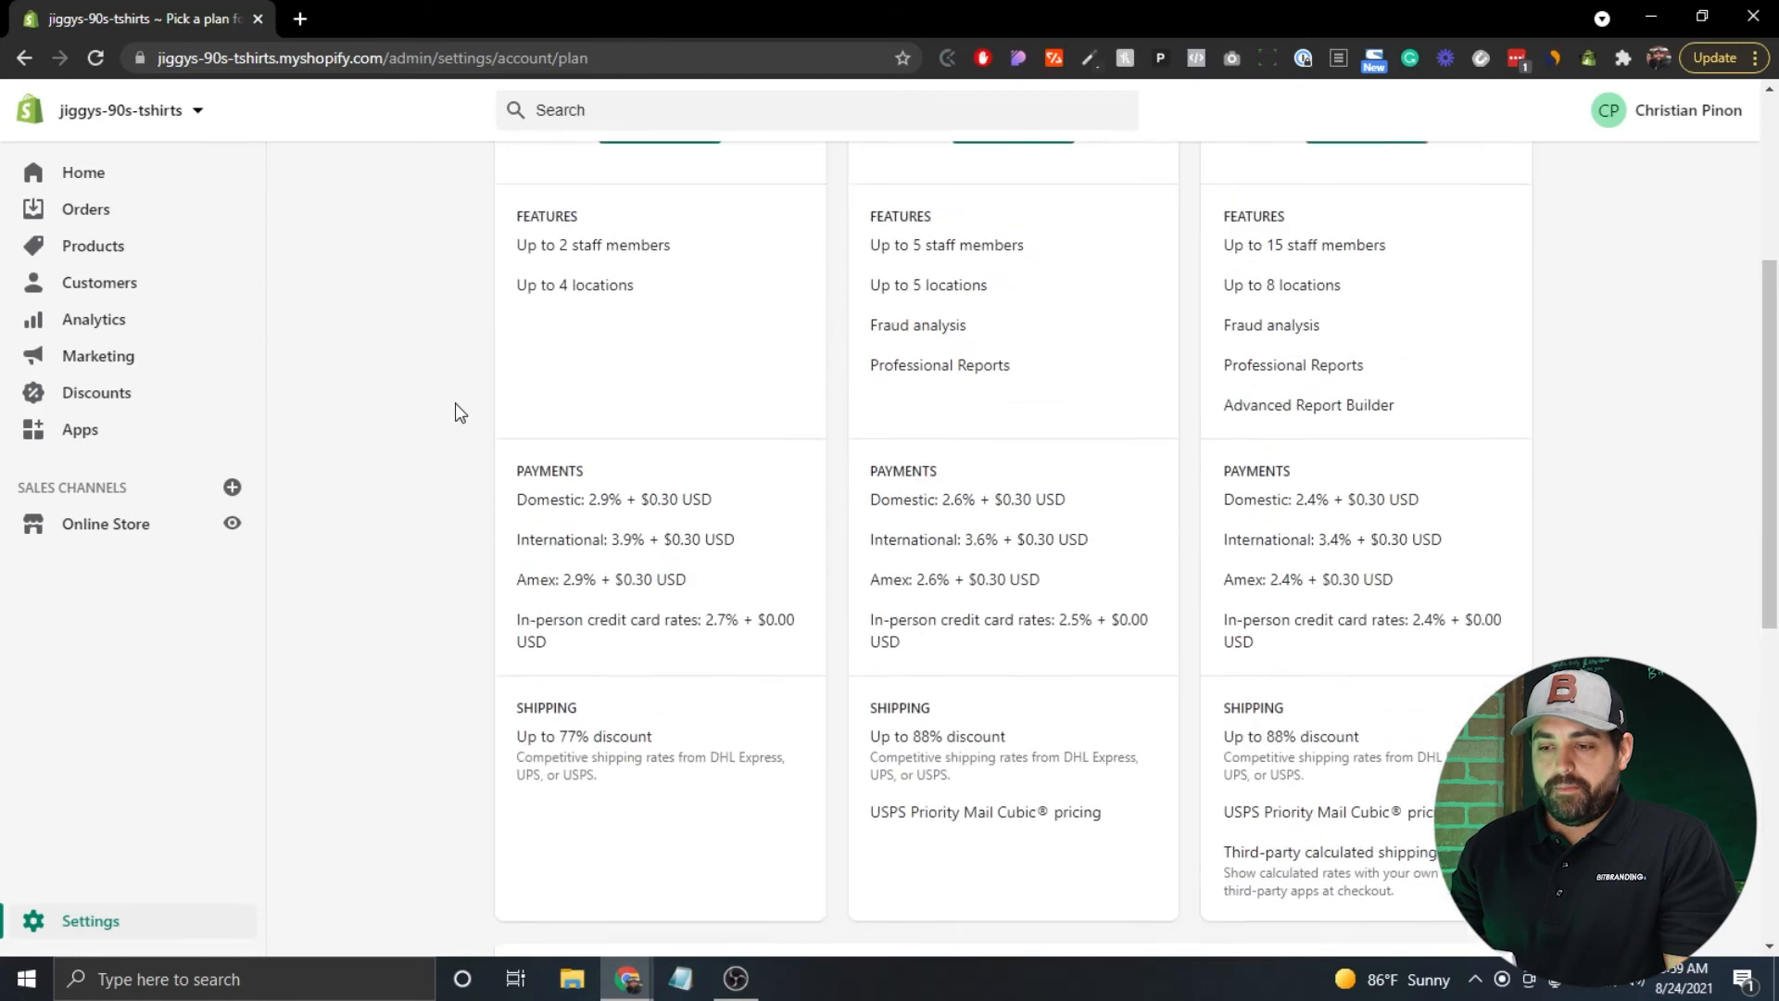
pyautogui.click(645, 522)
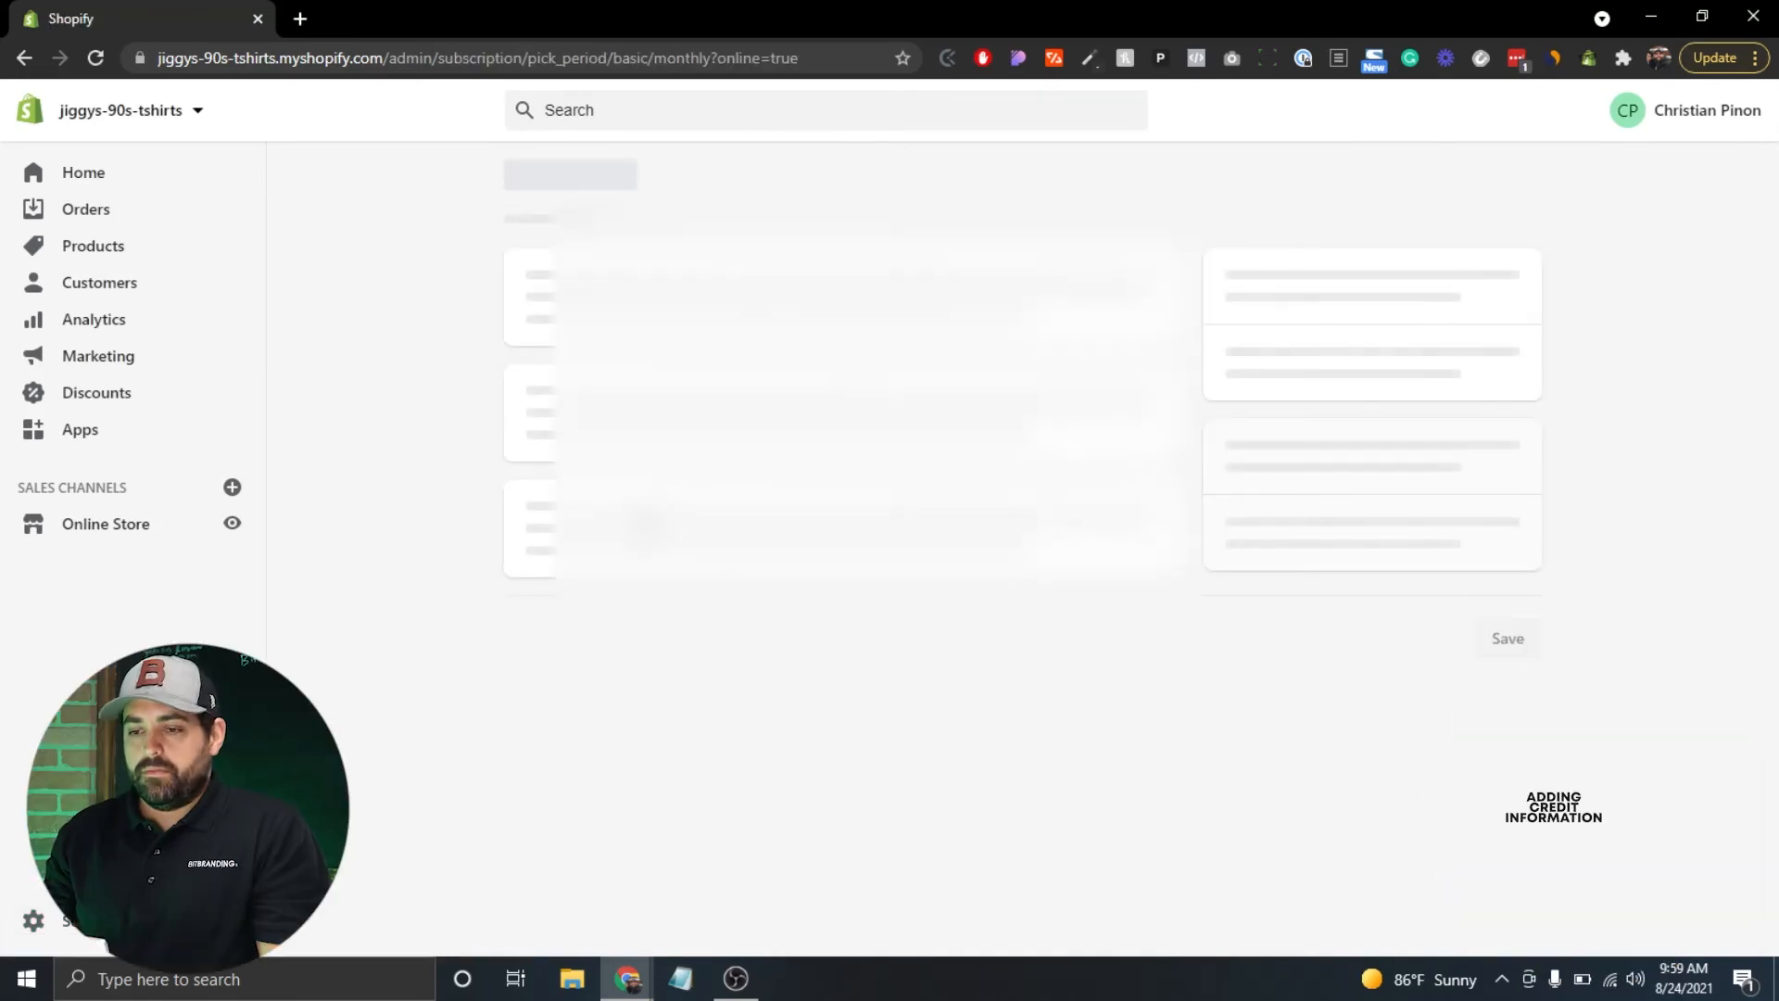
pyautogui.click(543, 378)
pyautogui.scroll(-2, 543, 377)
pyautogui.click(536, 650)
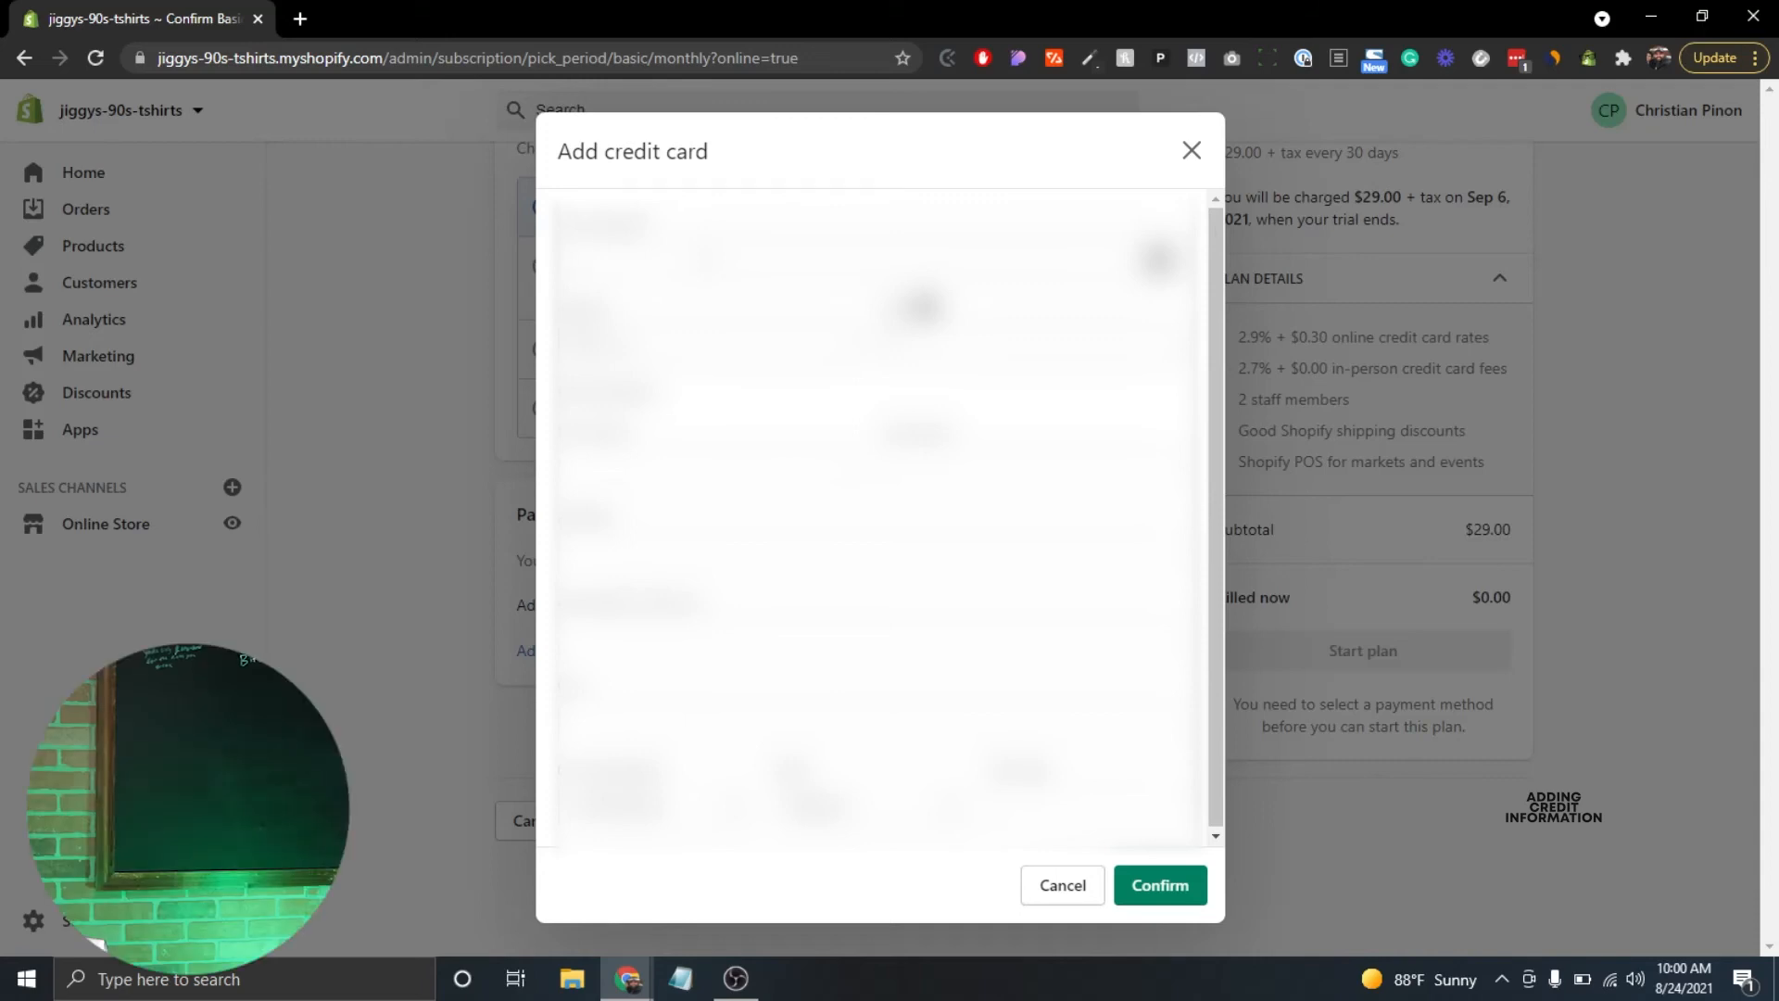
# Enter the card number, CVV and cardholder's name, confirm the card, and start the plan.
pyautogui.write('****************')
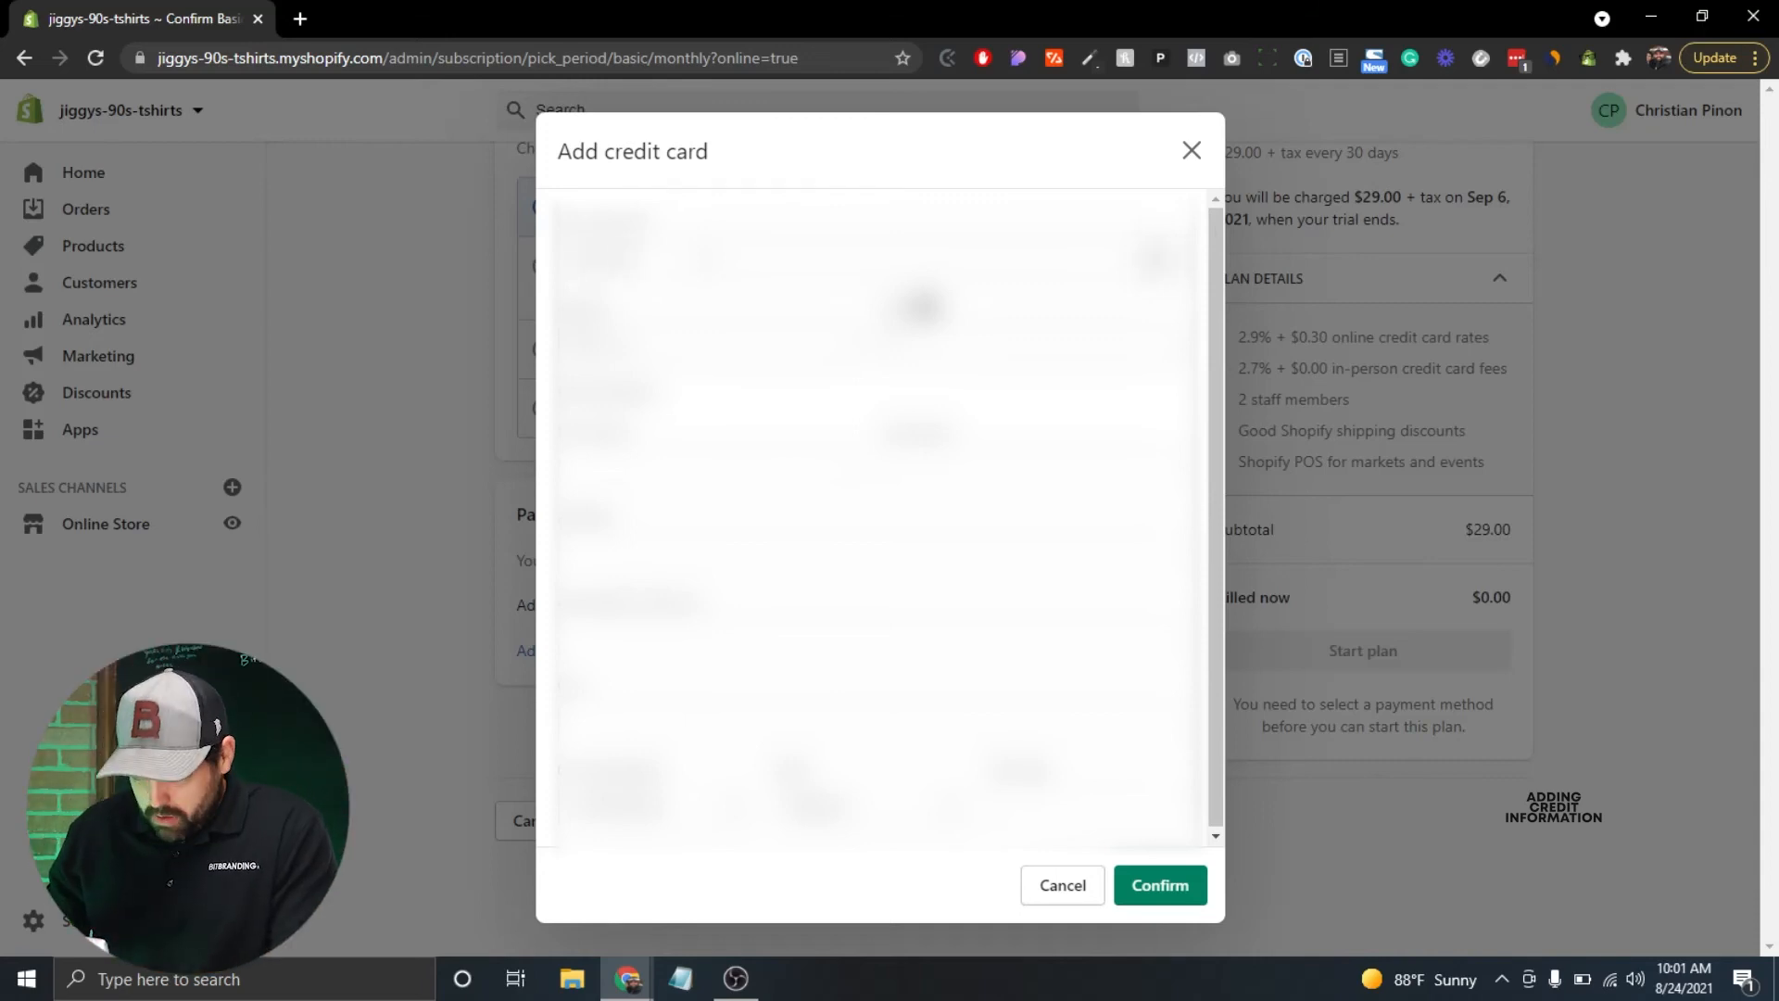
pyautogui.press('Tab')
pyautogui.write('***')
pyautogui.press('Tab')
pyautogui.press('Tab')
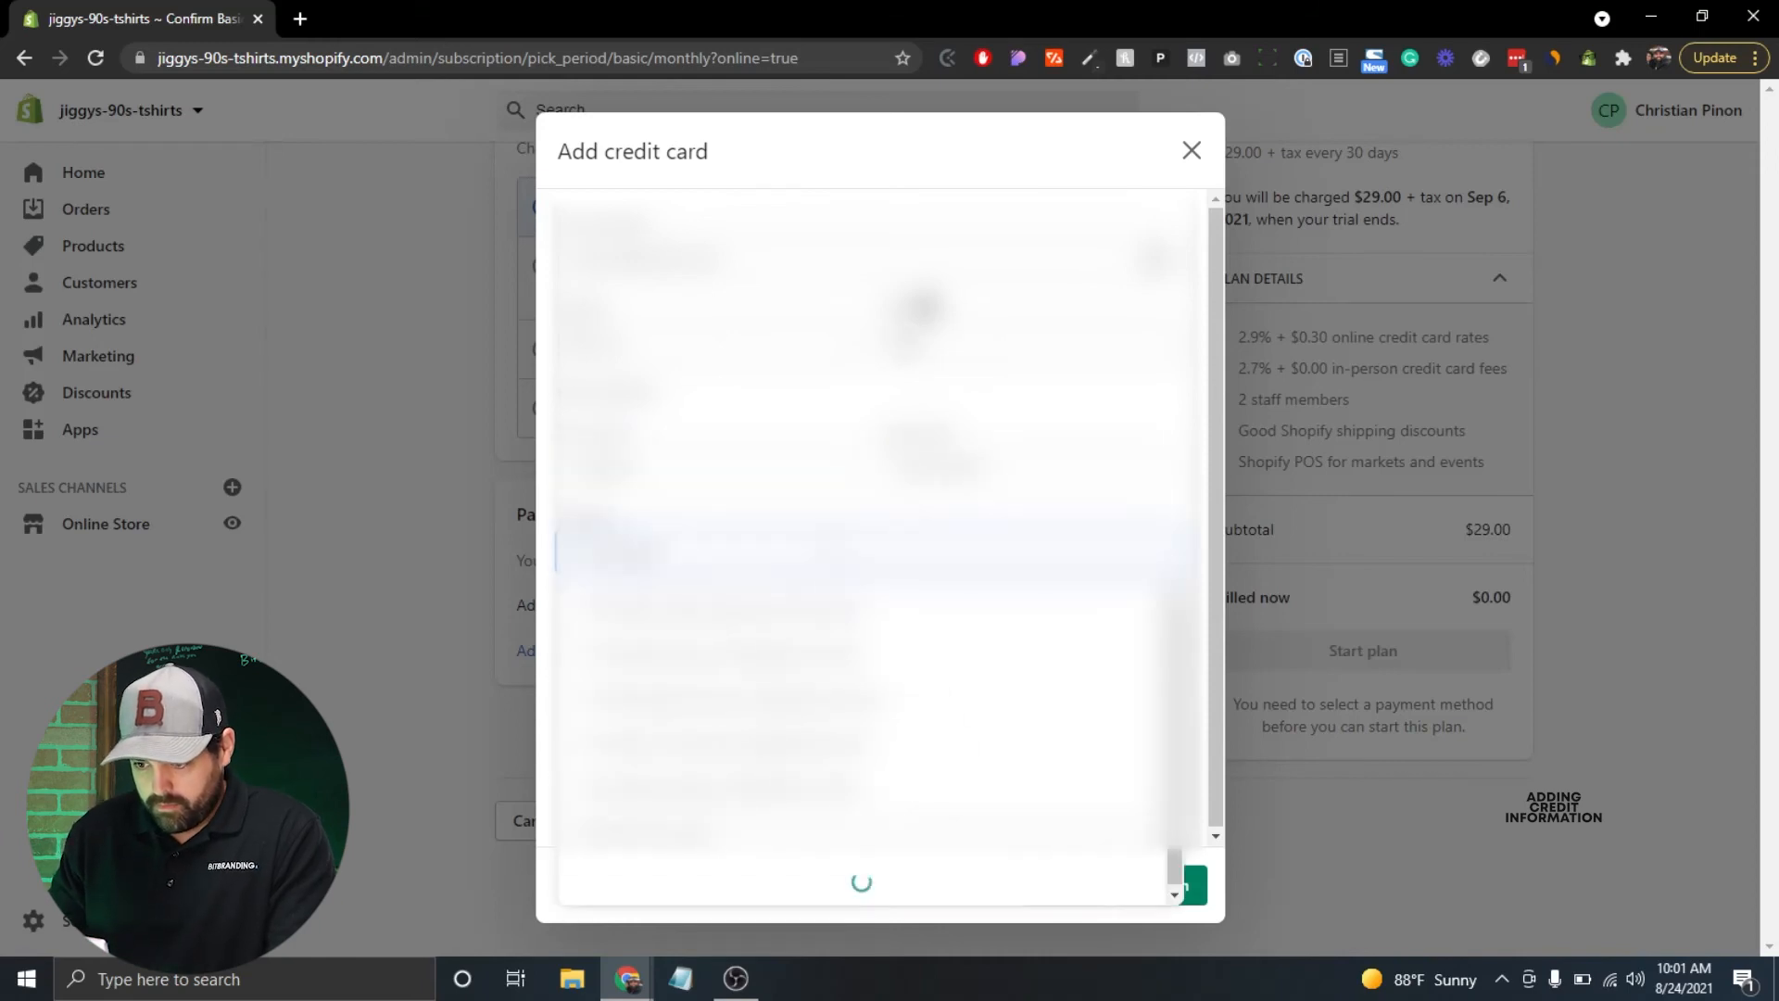
pyautogui.click(1140, 887)
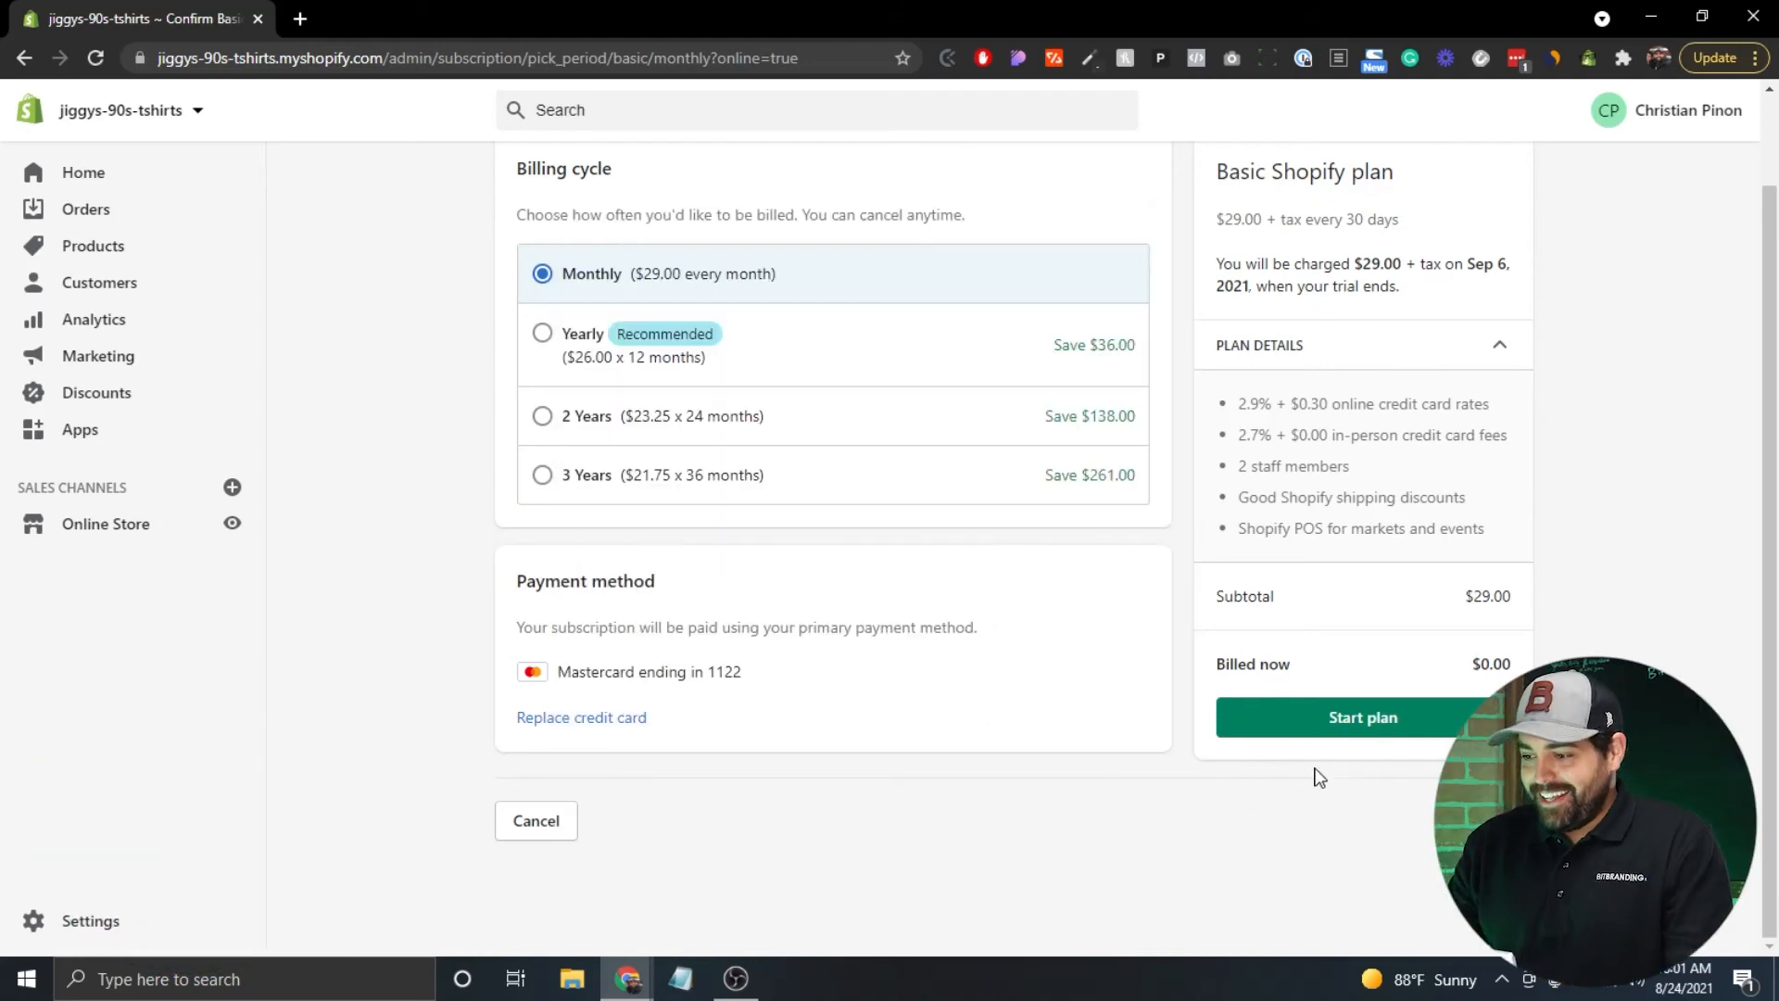
pyautogui.click(1369, 723)
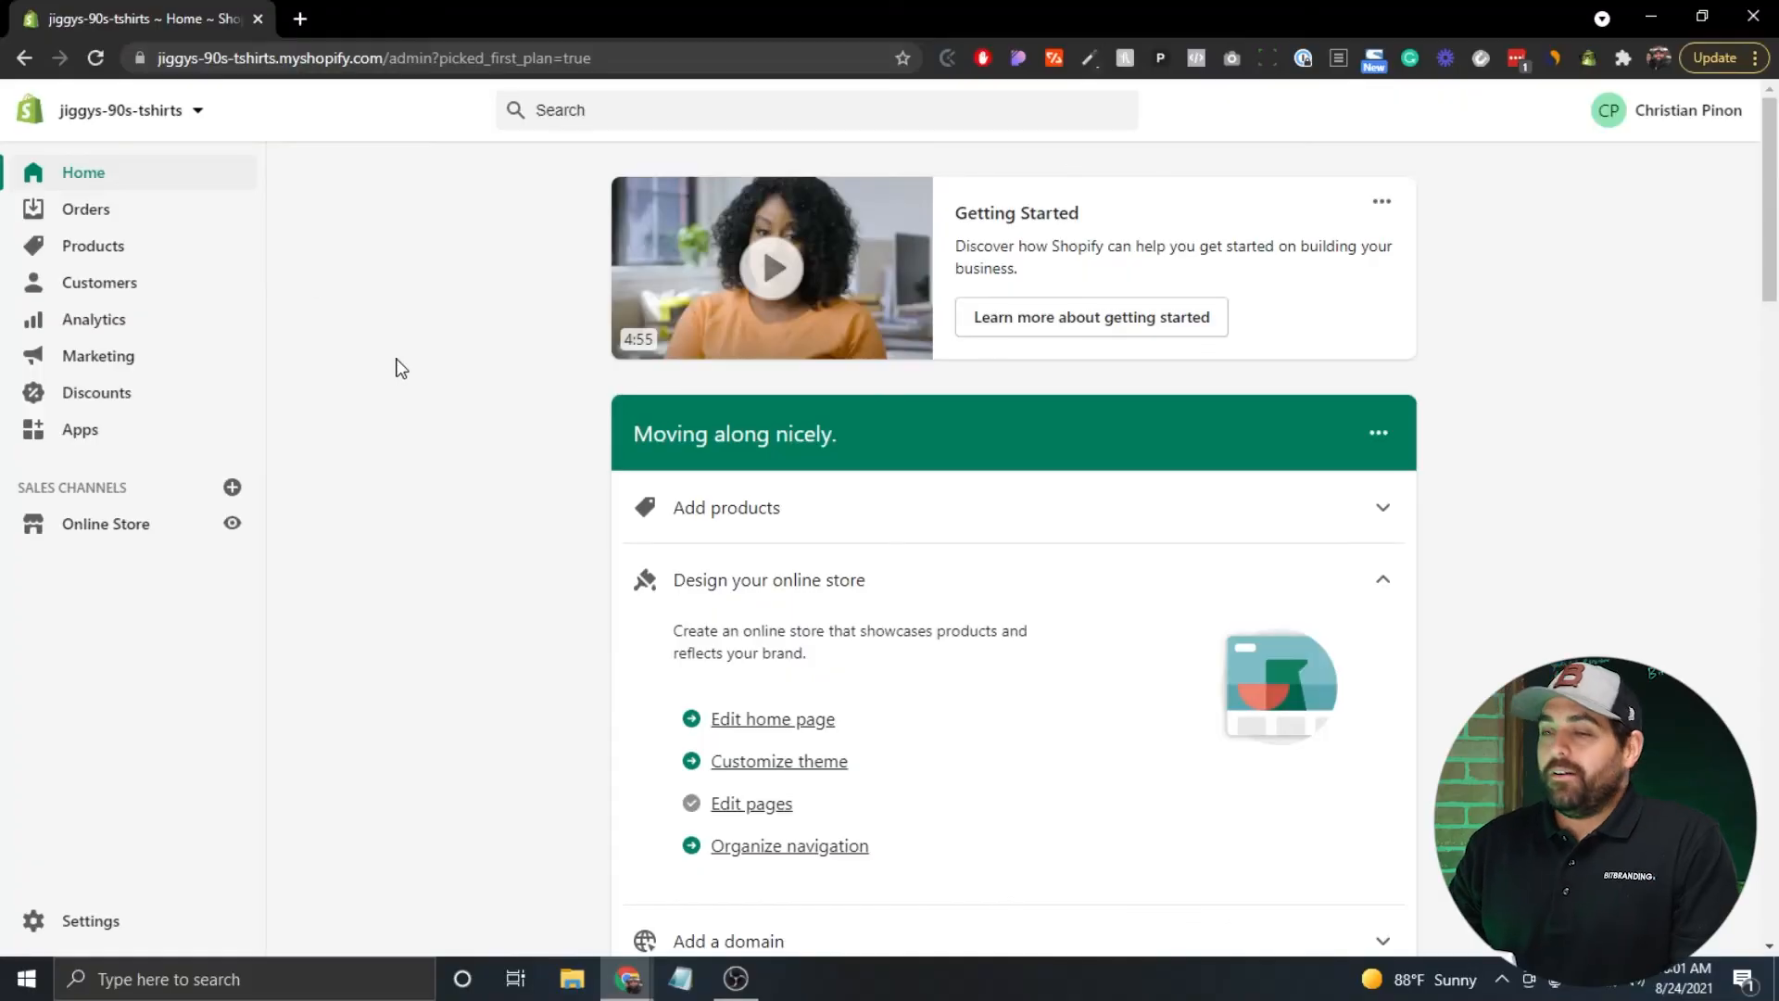
# Uncheck Enable password in Online Store Preferences and save, making the store live.
pyautogui.click(92, 925)
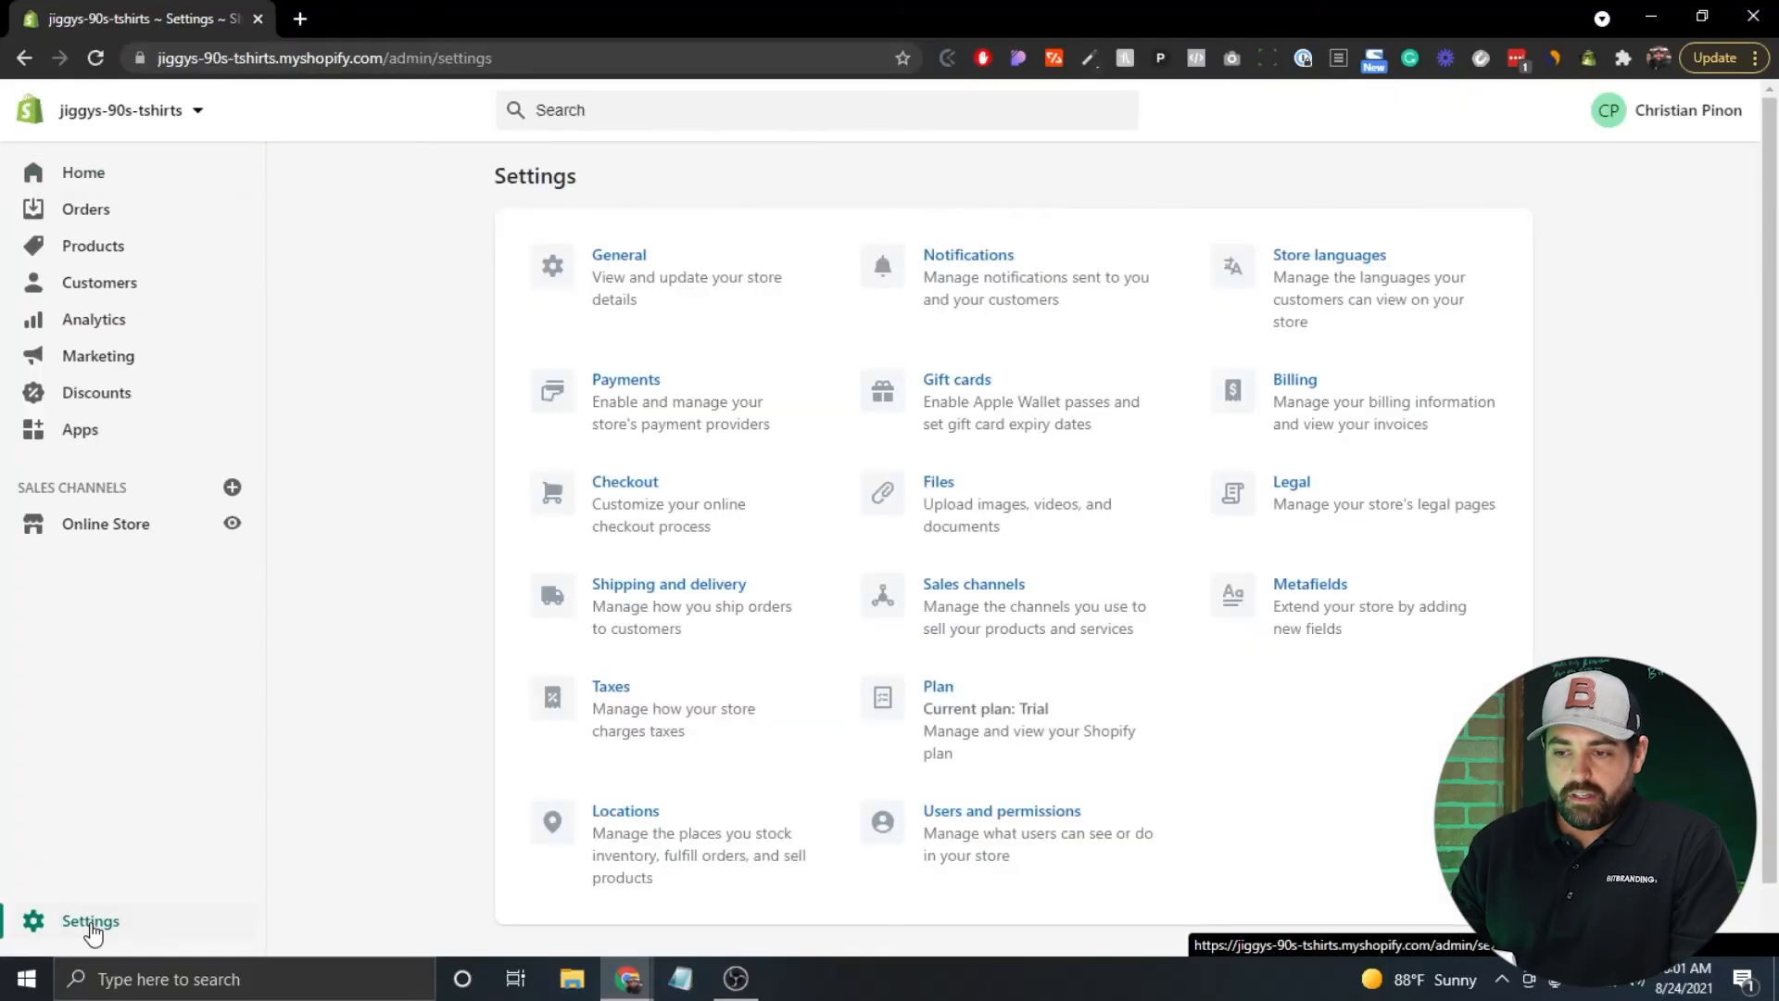
pyautogui.click(111, 524)
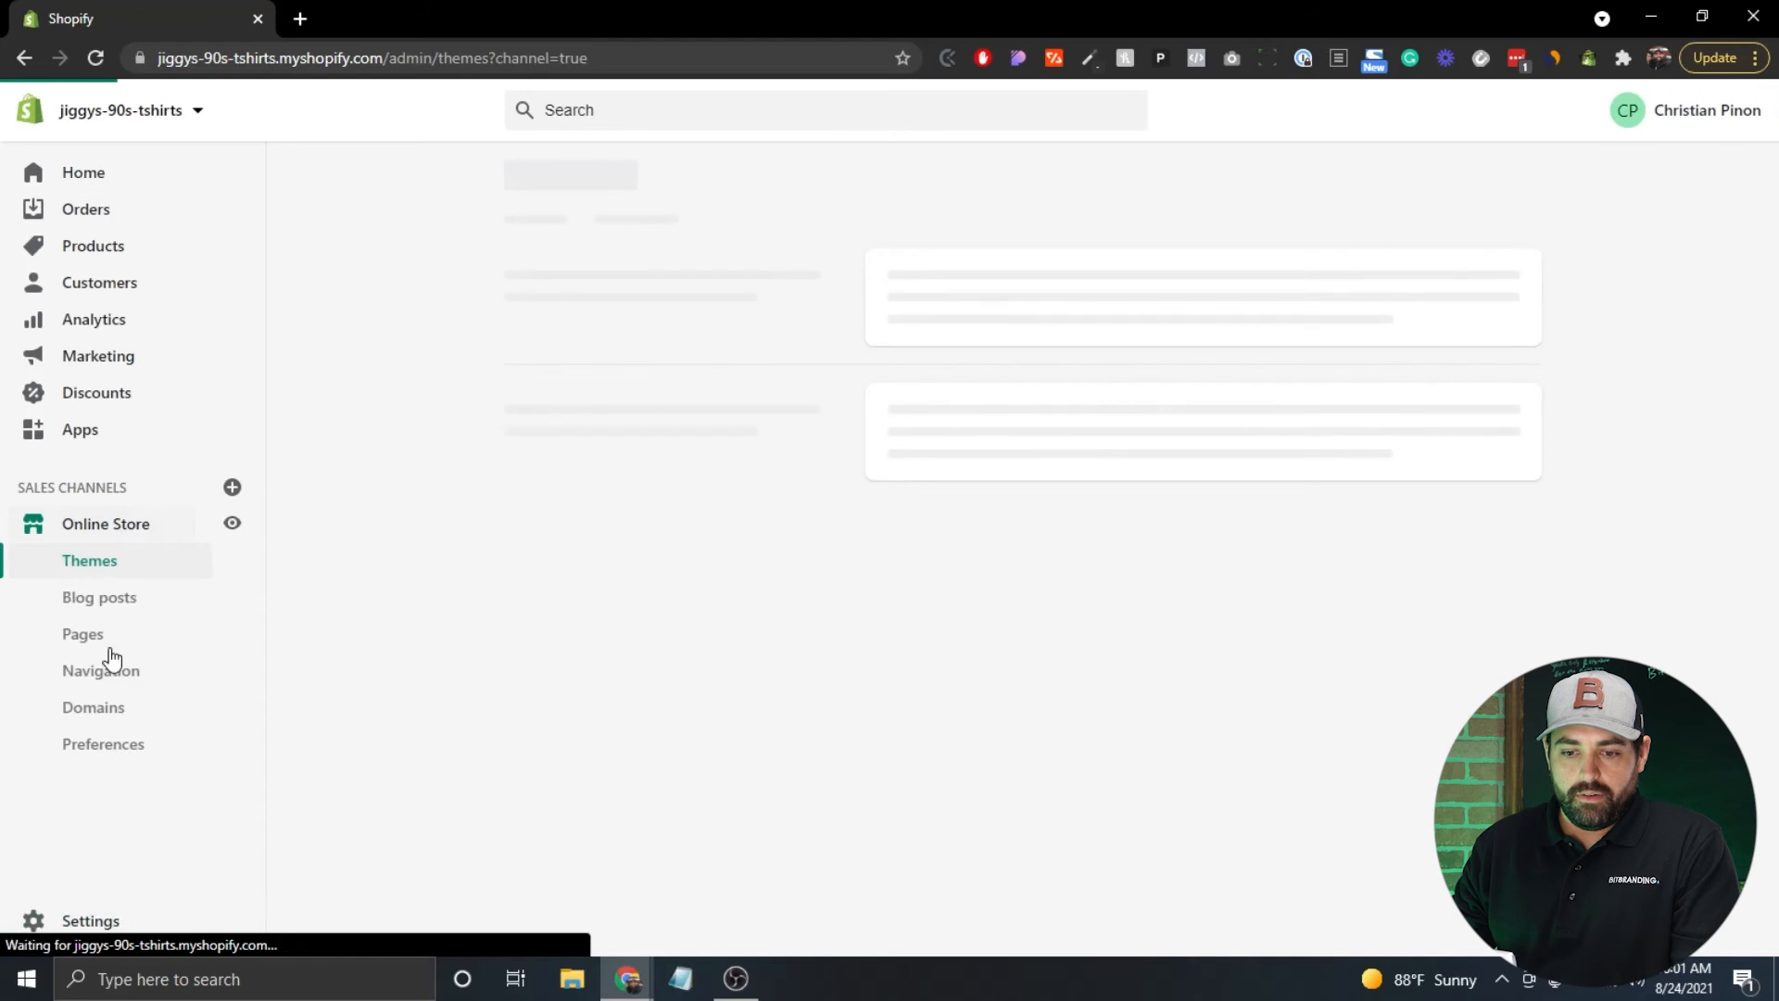
pyautogui.click(114, 761)
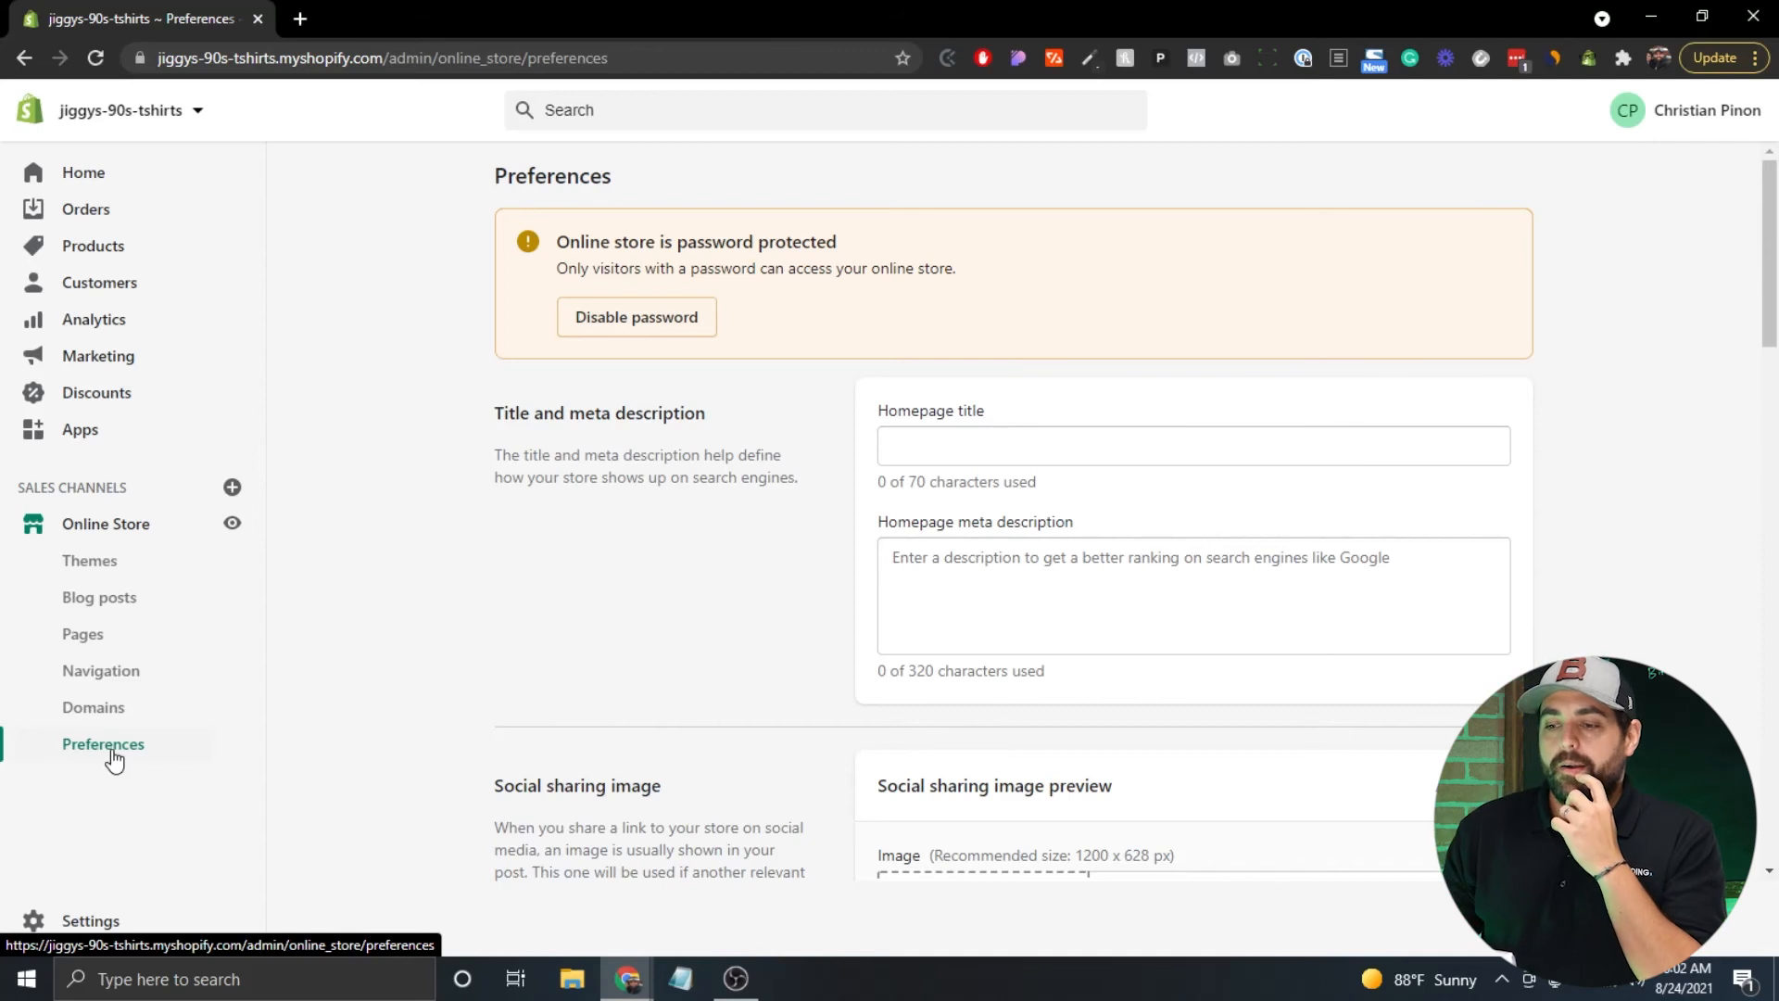
pyautogui.scroll(-3, 616, 574)
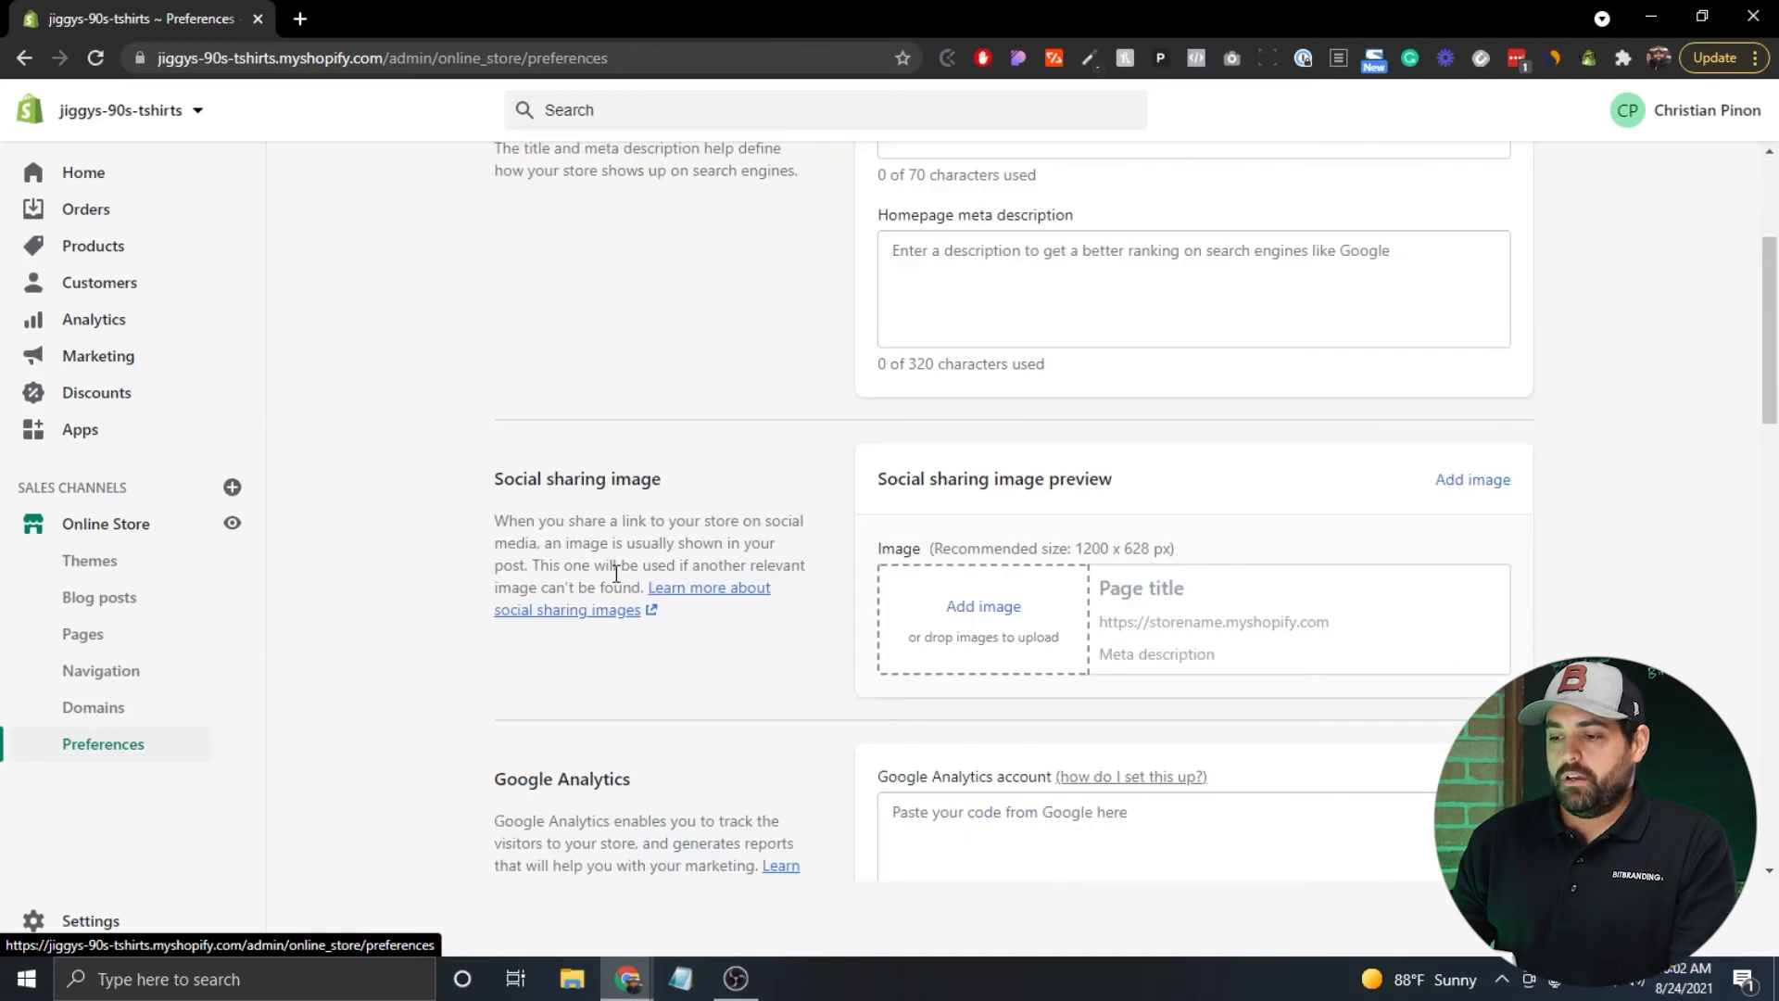
pyautogui.scroll(-14, 616, 574)
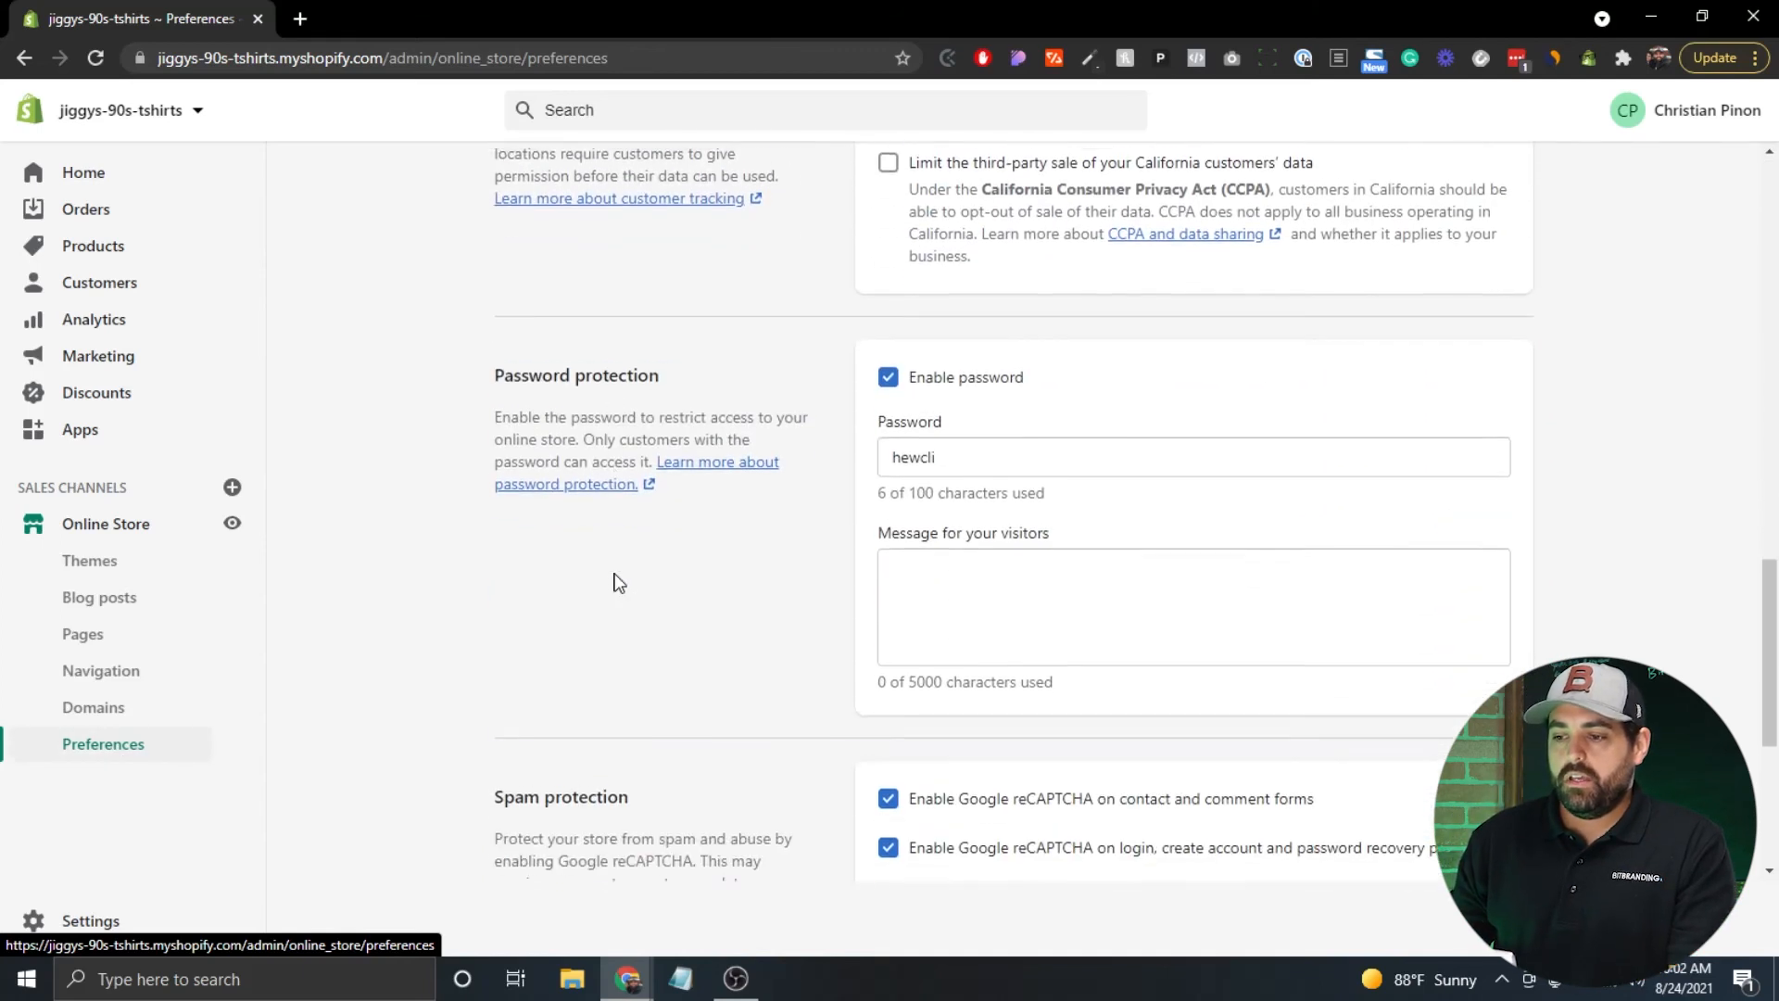
pyautogui.click(891, 375)
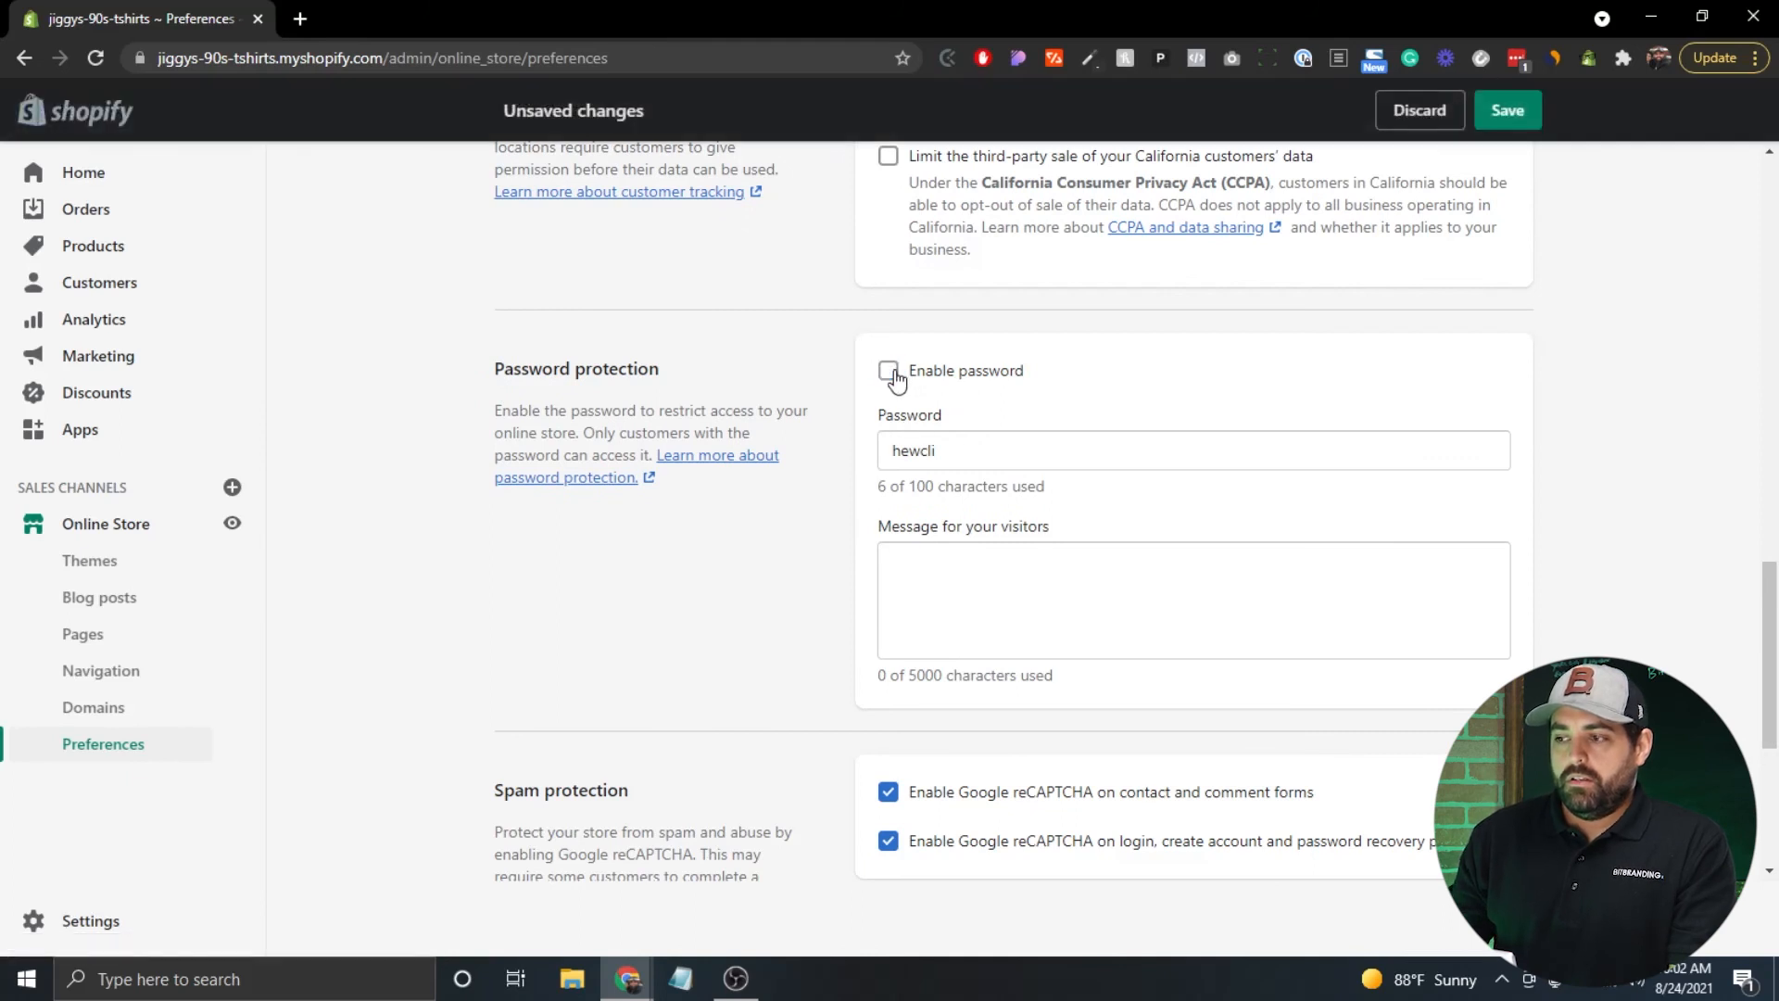
pyautogui.click(1510, 112)
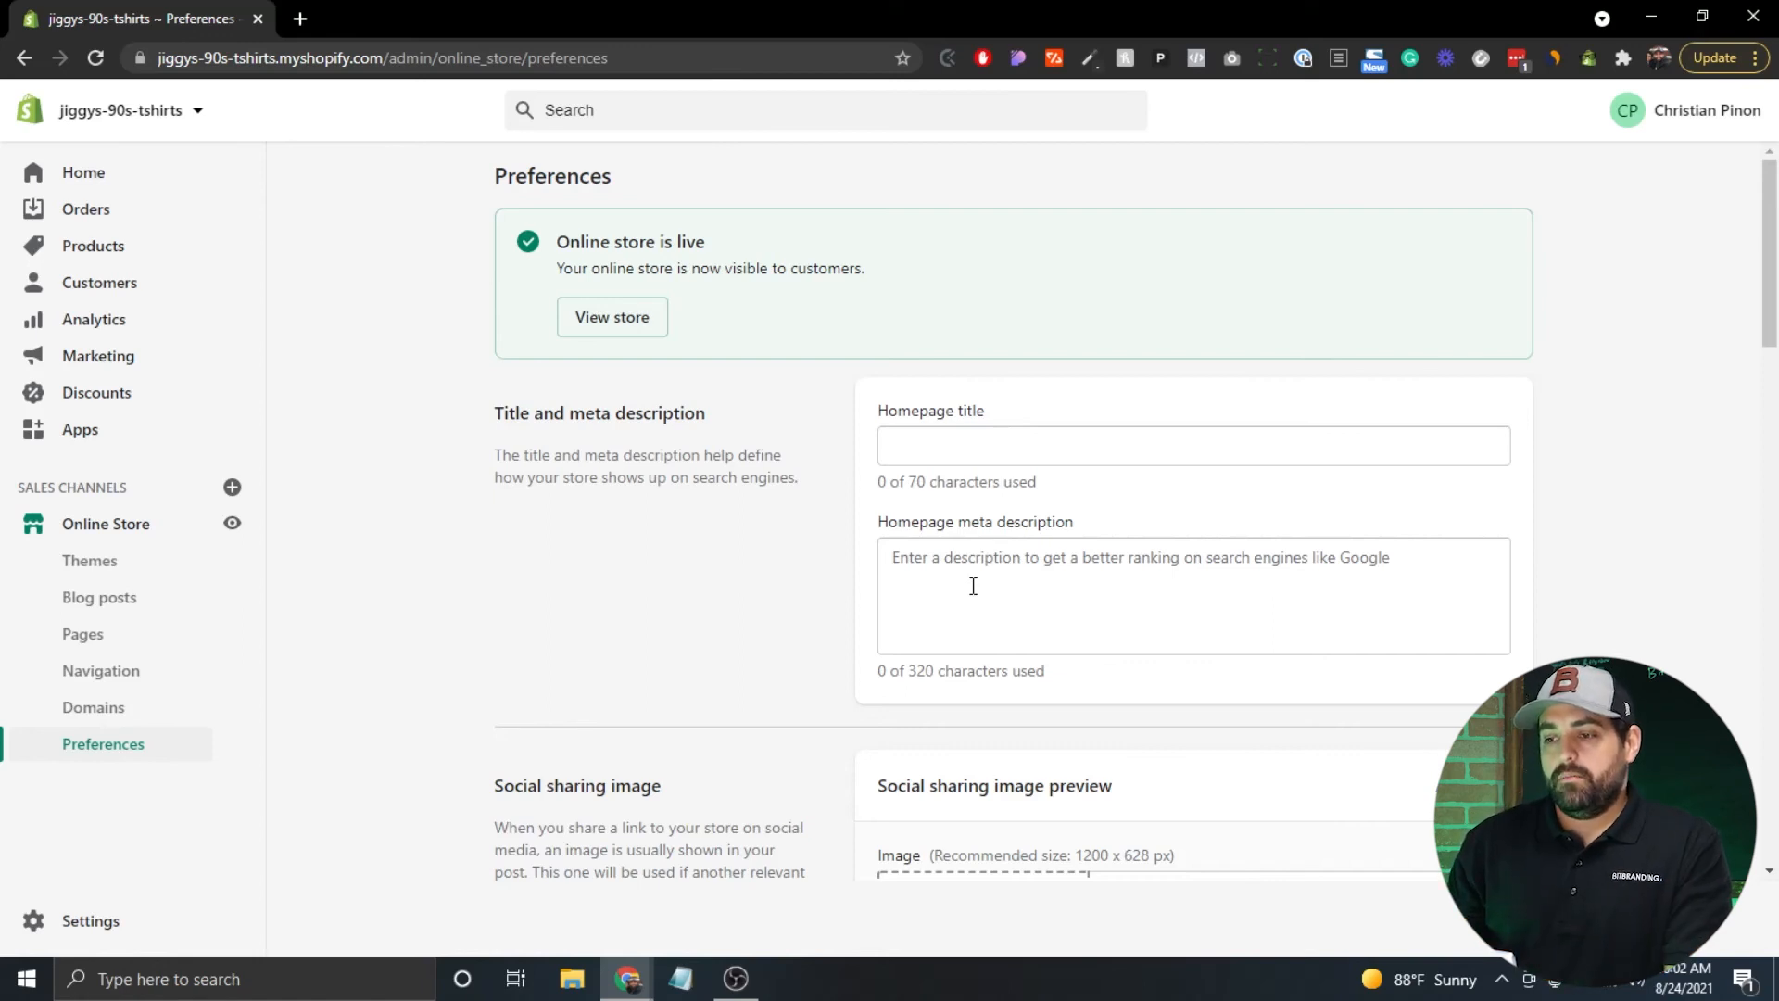
# Enter "Jiggy's 90's T-Shirts | Movies, TV Shows, and 90s Pop Culture" as the homepage title.
pyautogui.click(990, 437)
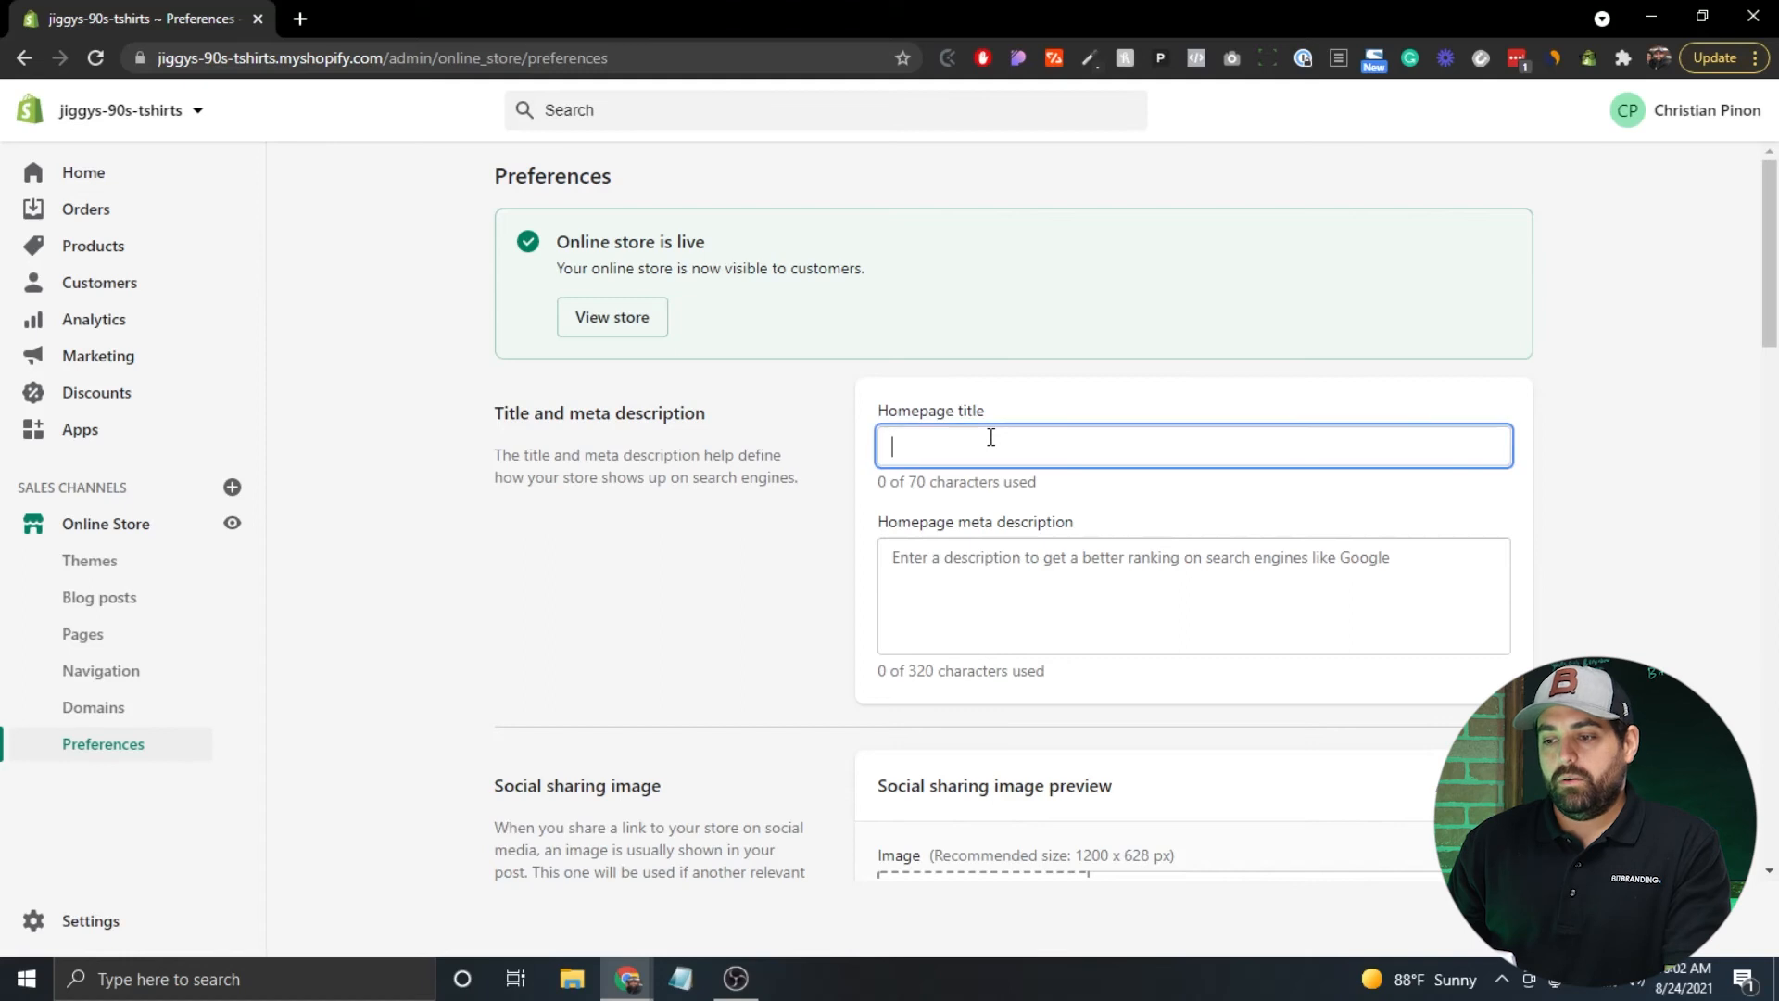
pyautogui.click(1007, 579)
pyautogui.click(937, 446)
pyautogui.click(946, 560)
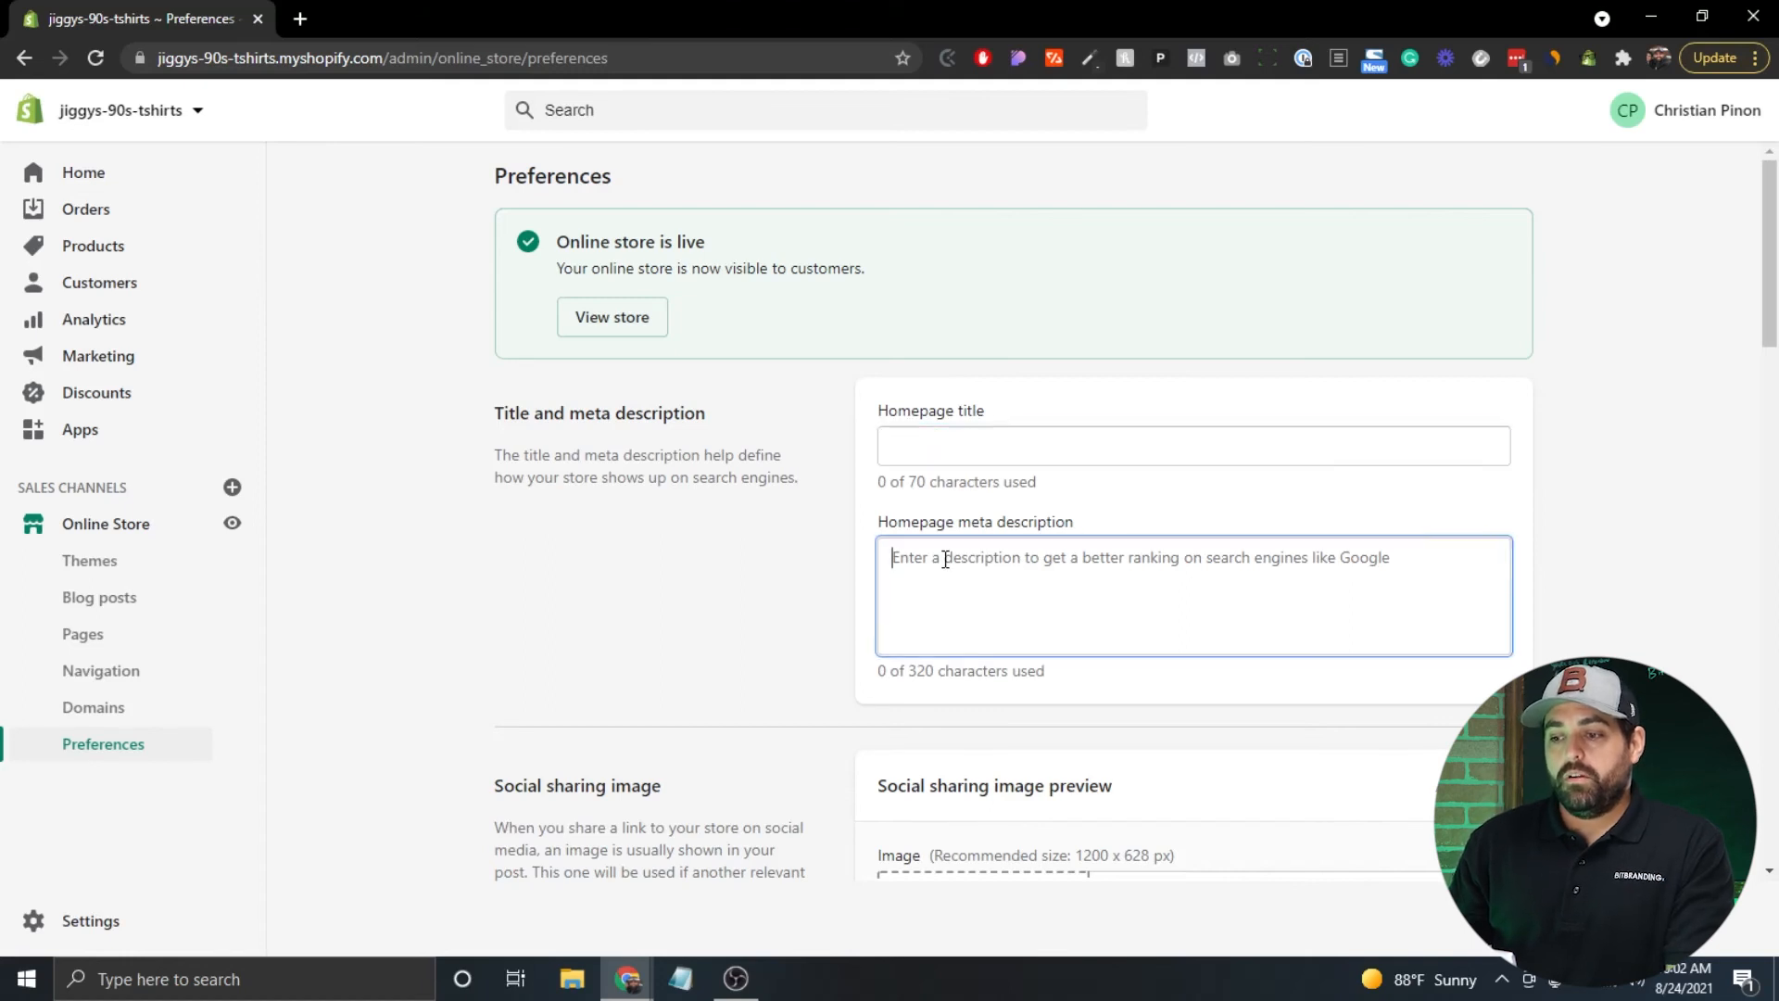
pyautogui.click(938, 453)
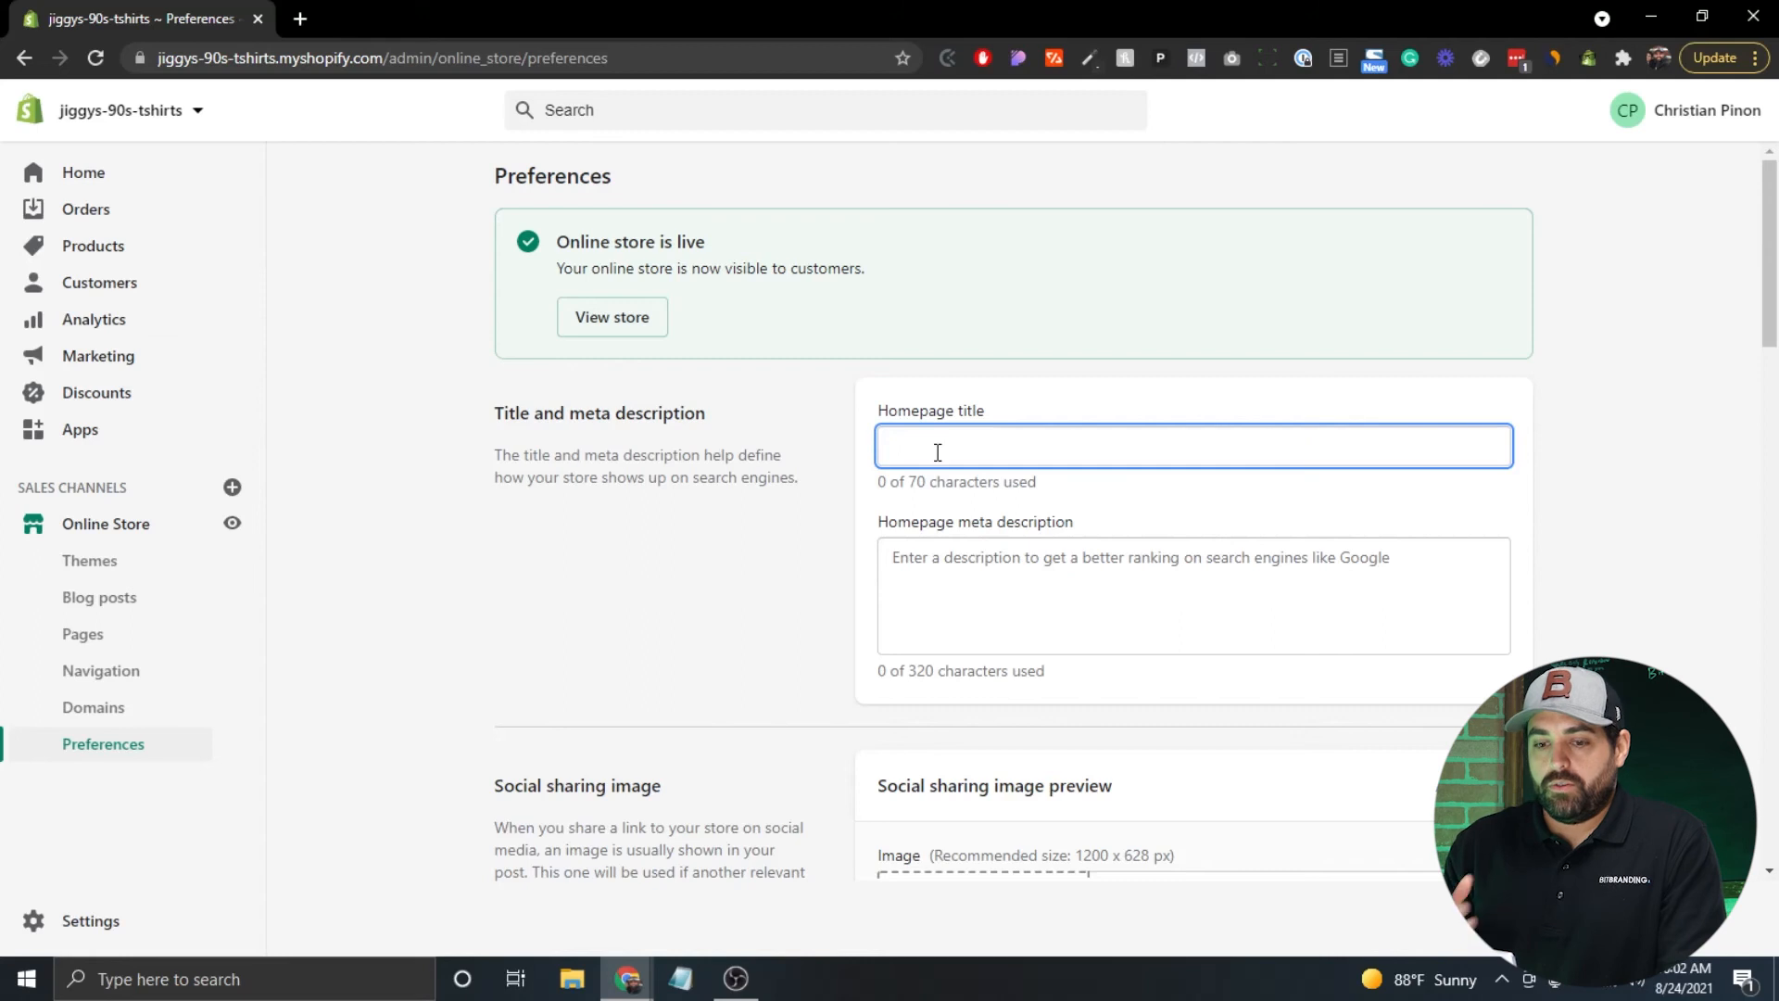
pyautogui.write("Jiggy's ")
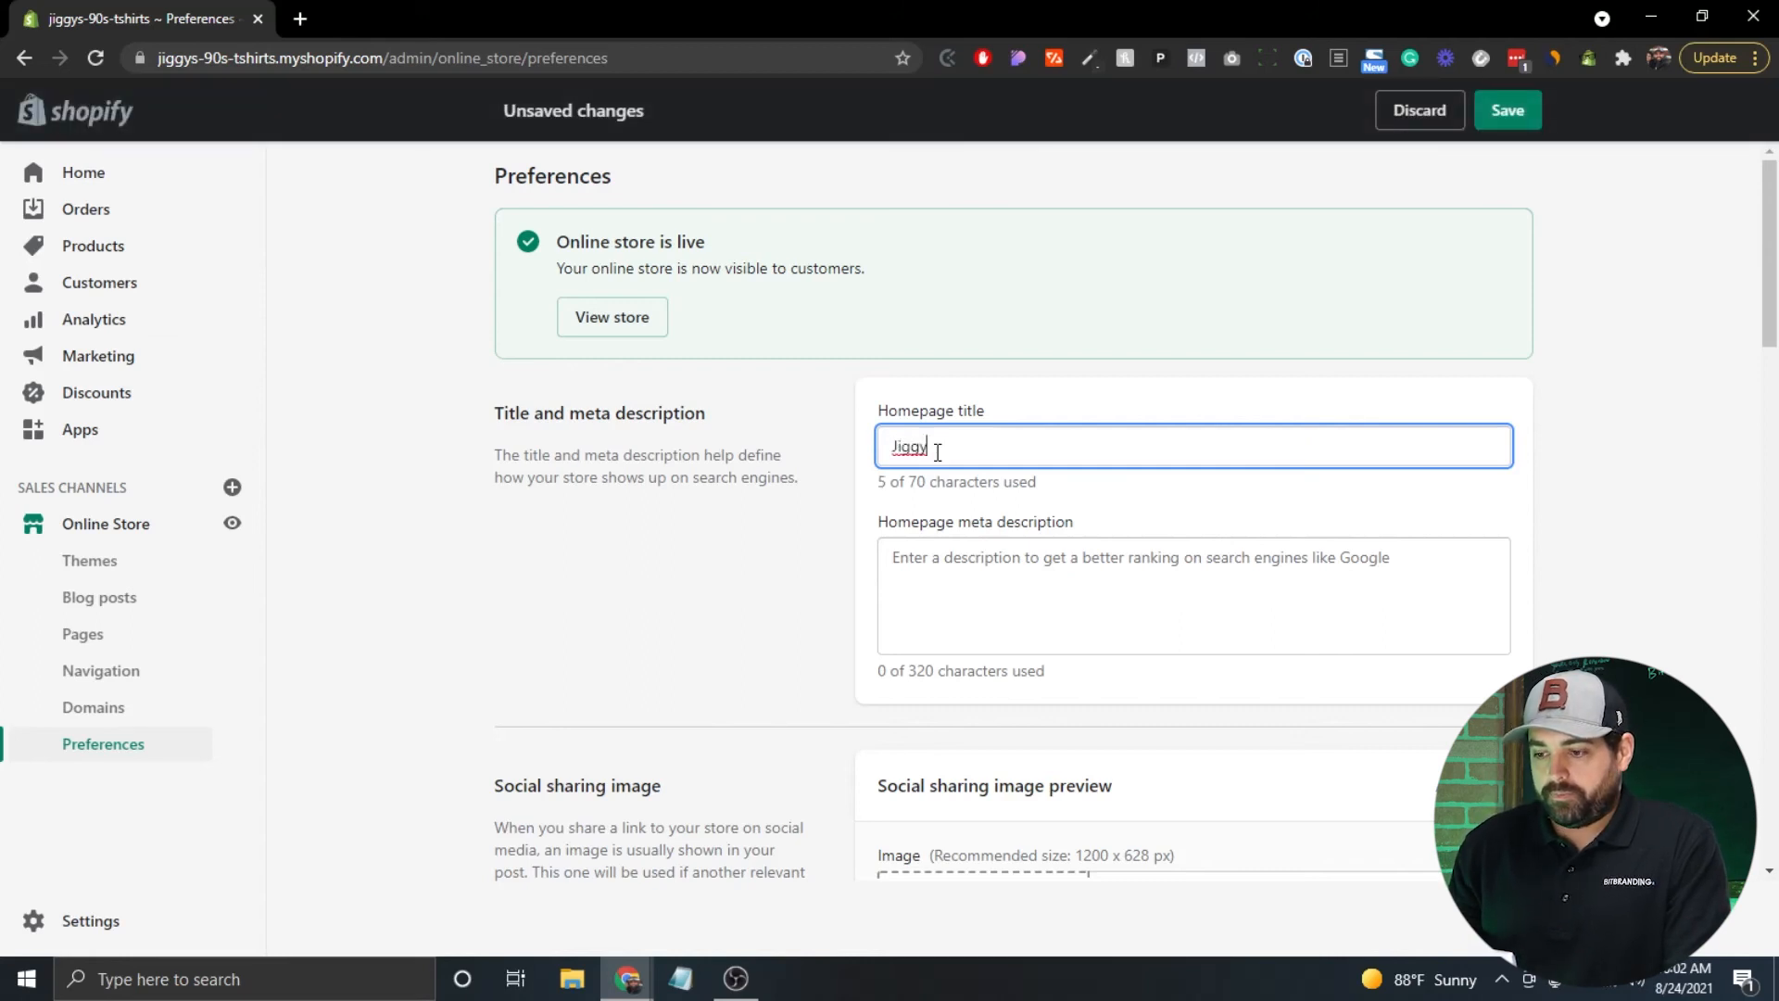
pyautogui.write("90's ")
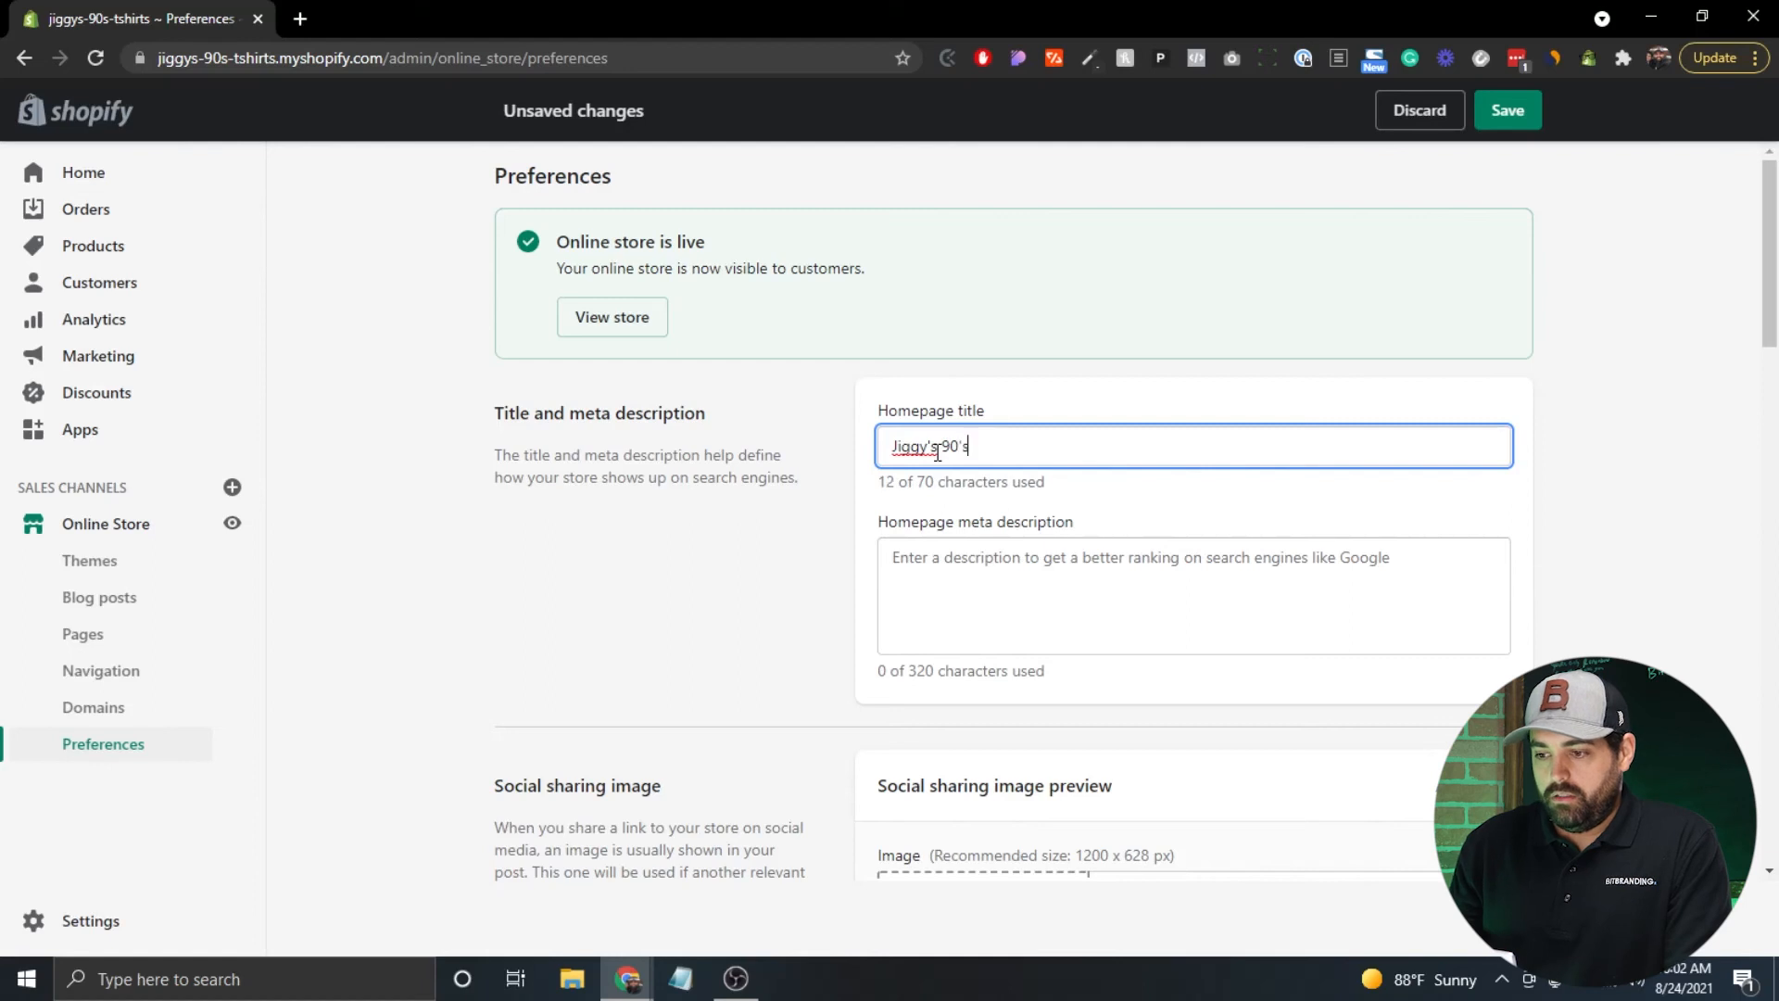
pyautogui.write('T-Shirts ')
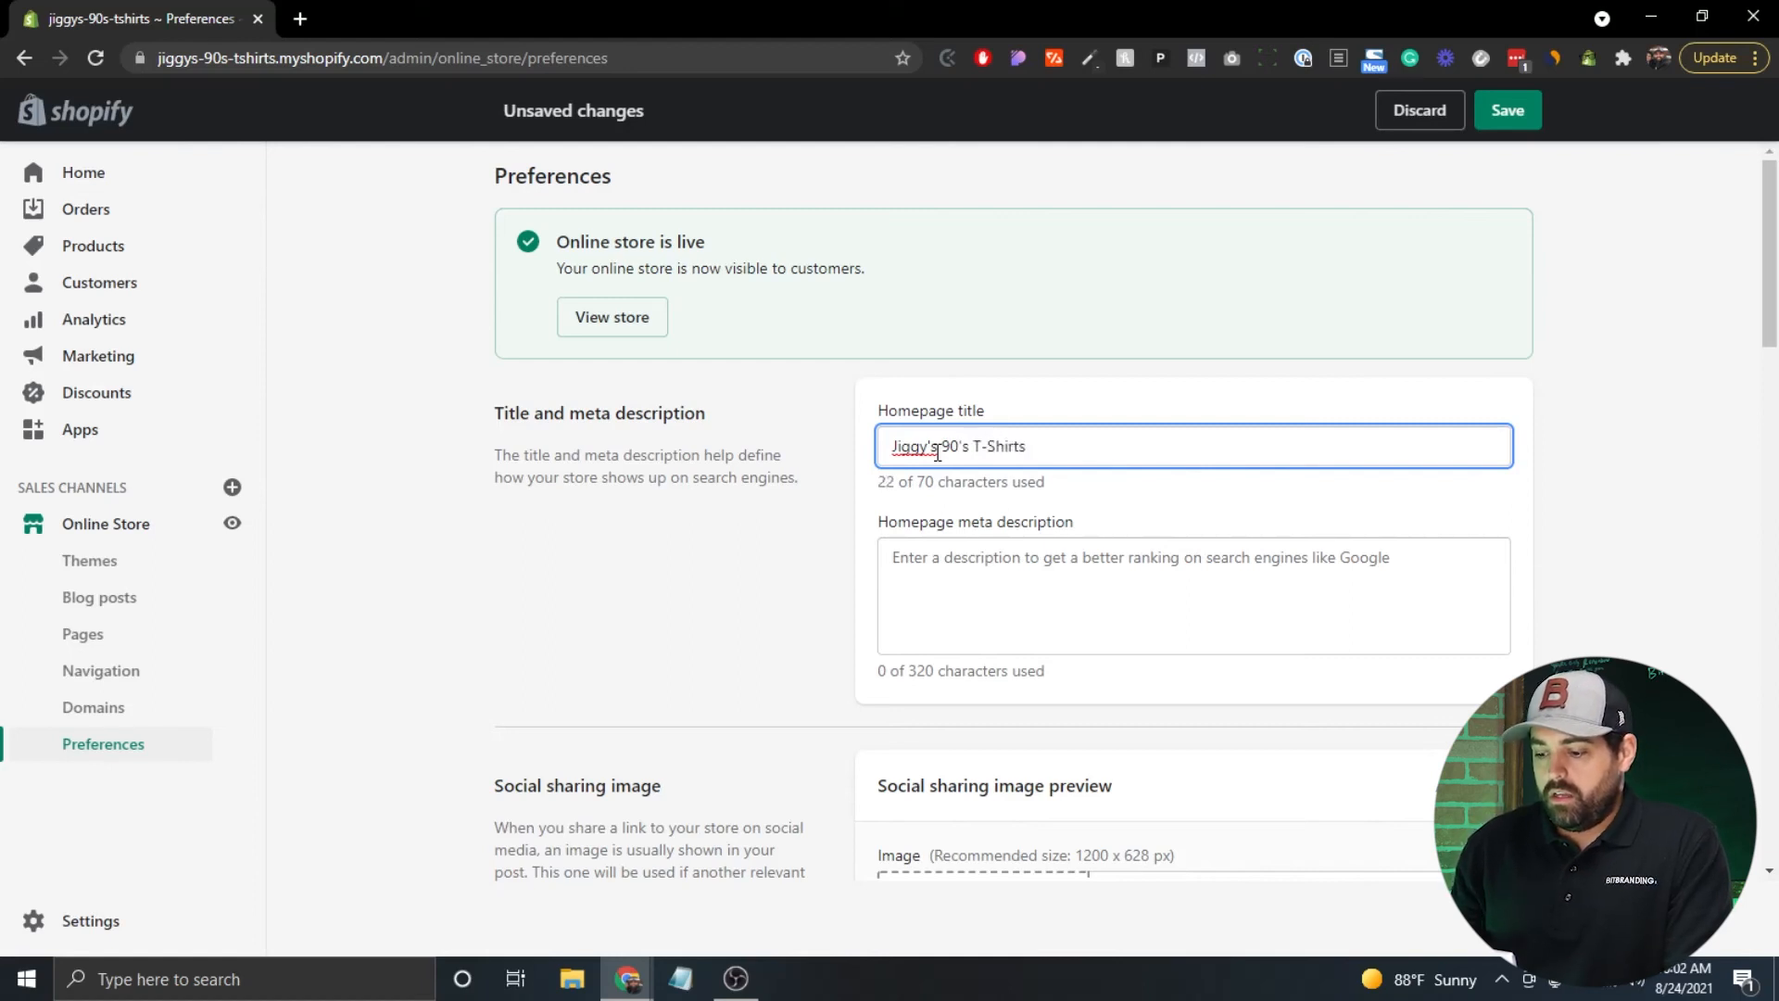
pyautogui.write('| ')
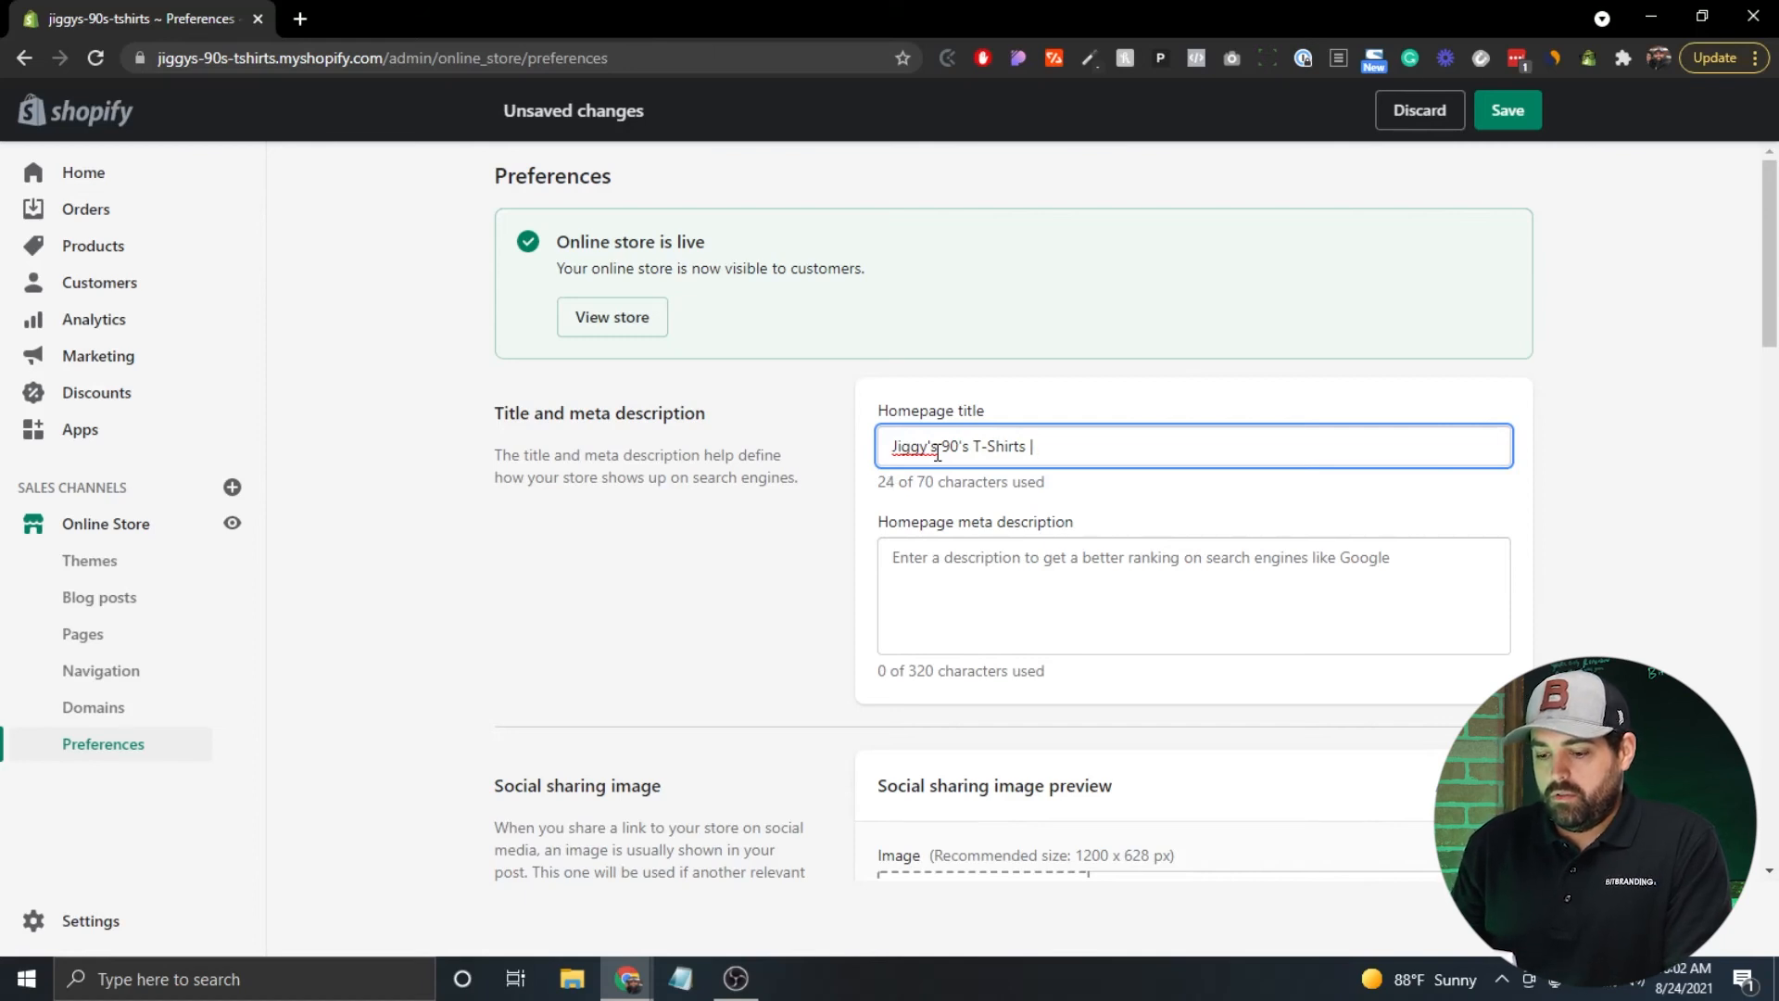
pyautogui.write('Movie')
pyautogui.press('BackSpace')
pyautogui.press('BackSpace')
pyautogui.press('BackSpace')
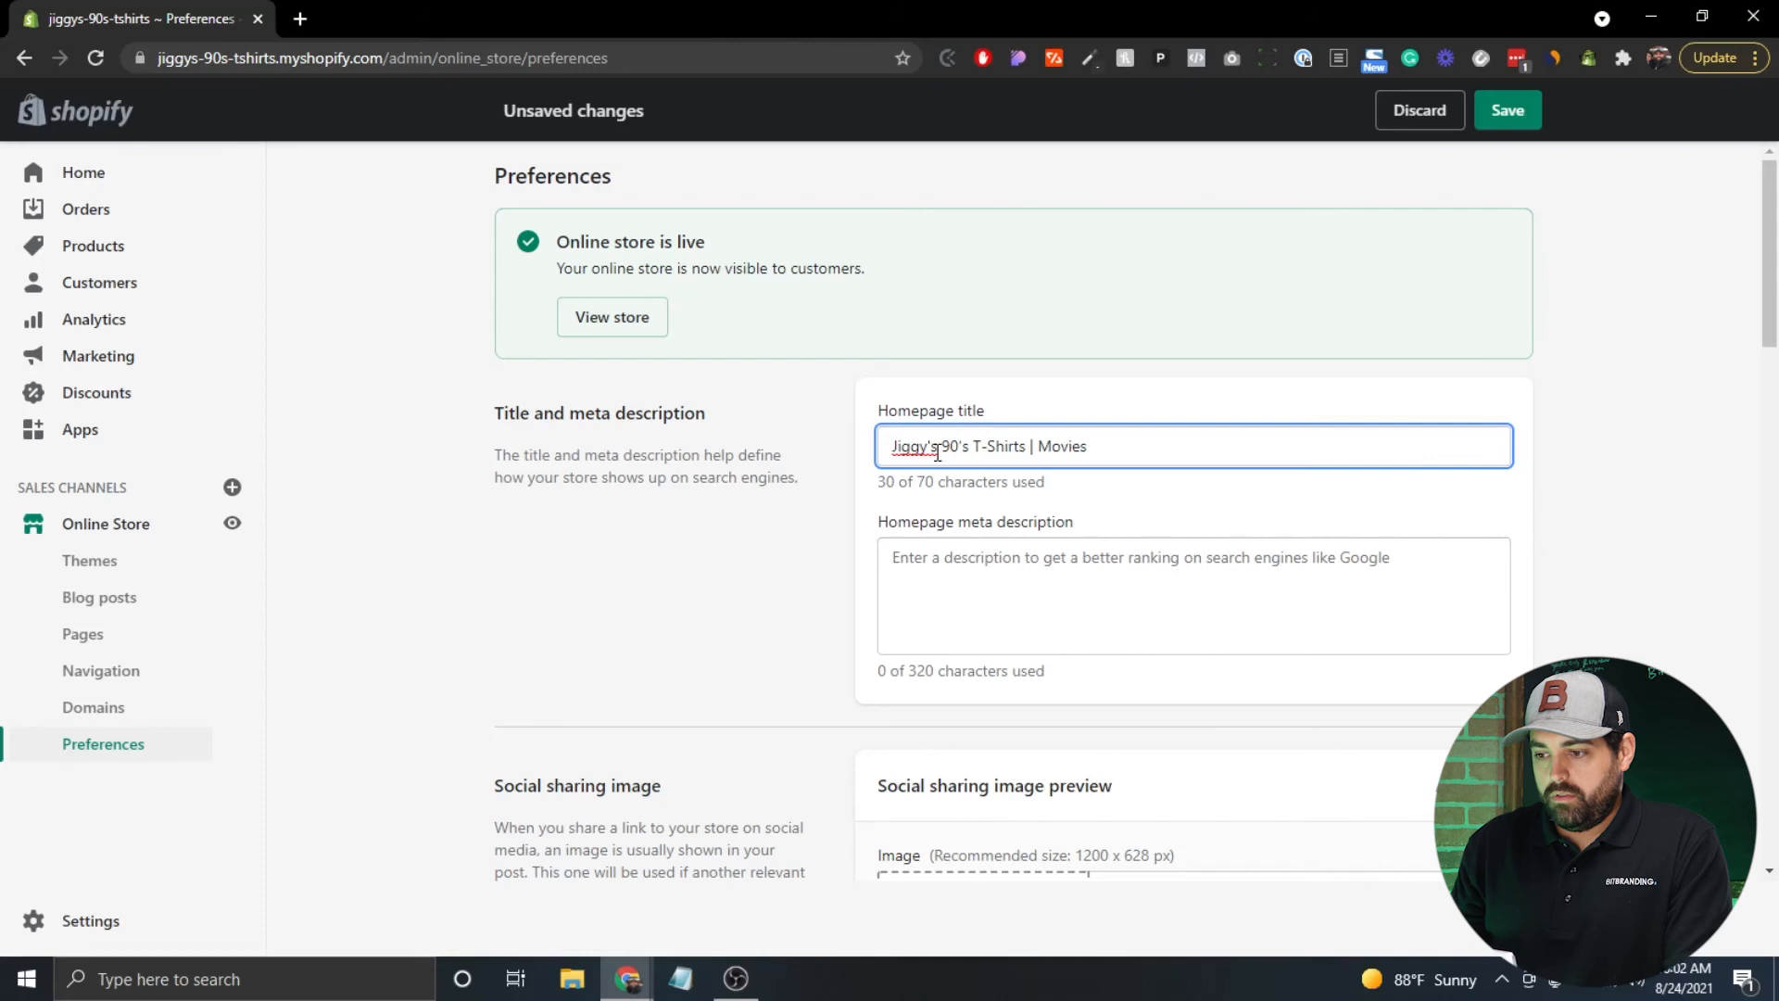
pyautogui.press('BackSpace')
pyautogui.press('BackSpace')
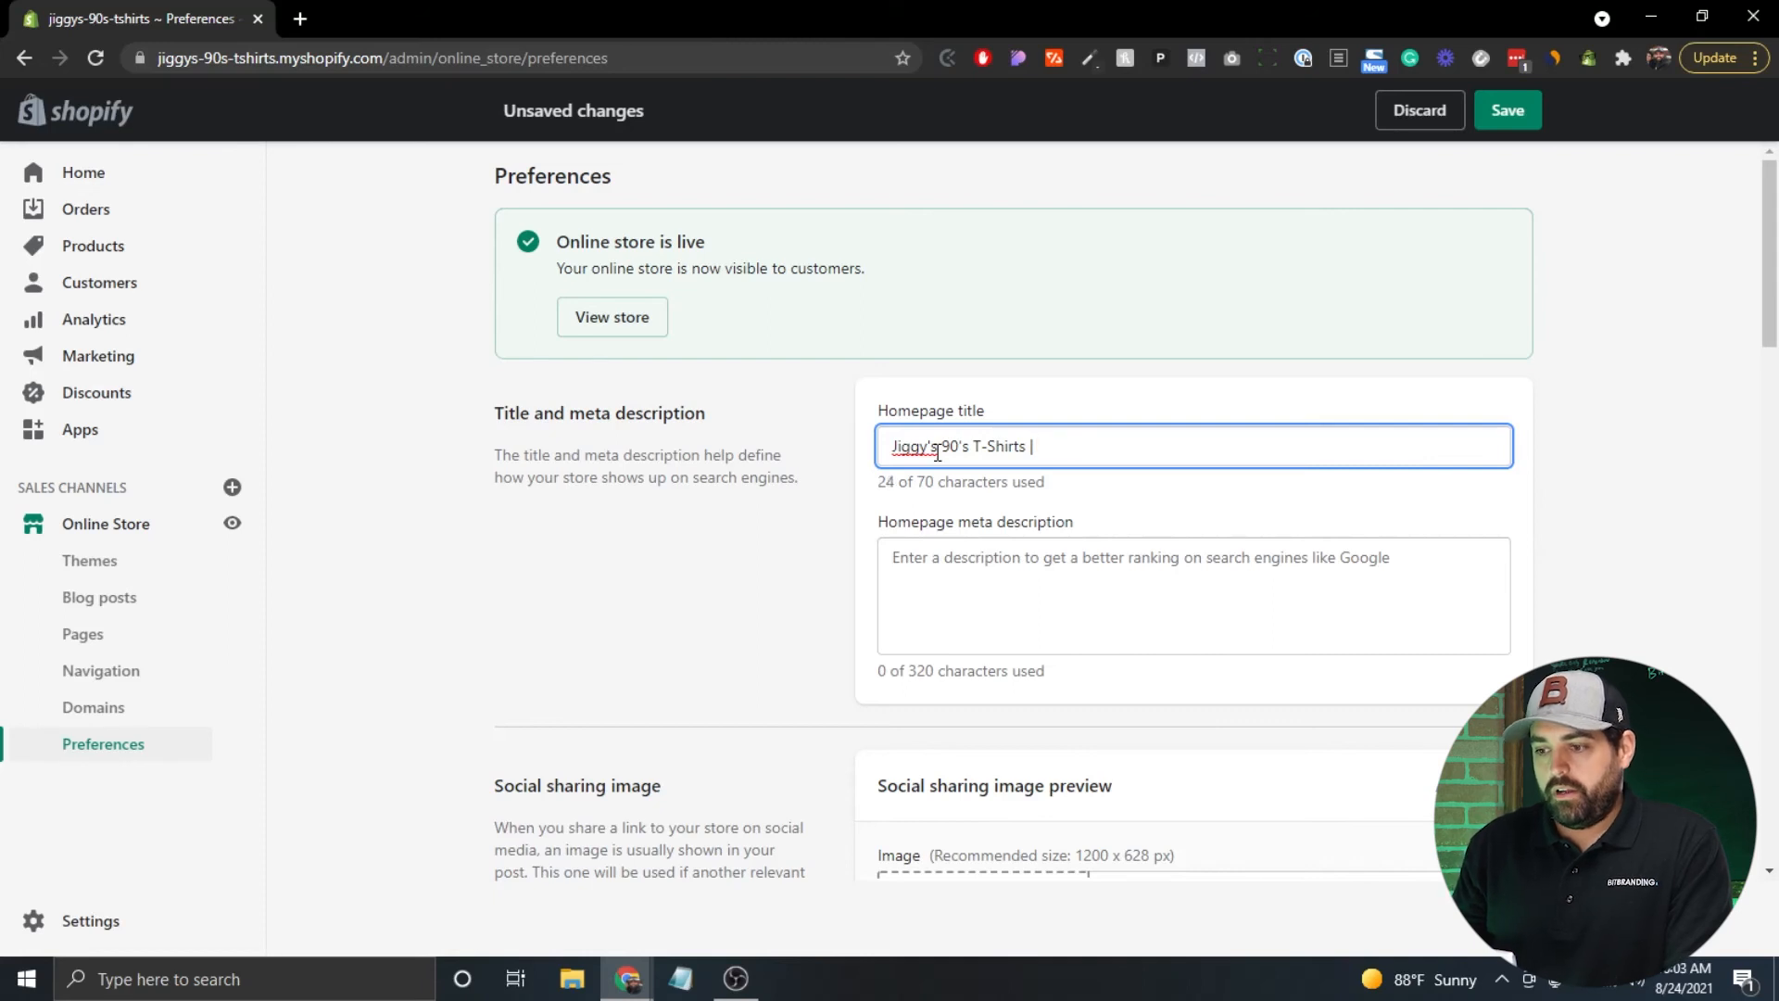
pyautogui.write('Movies')
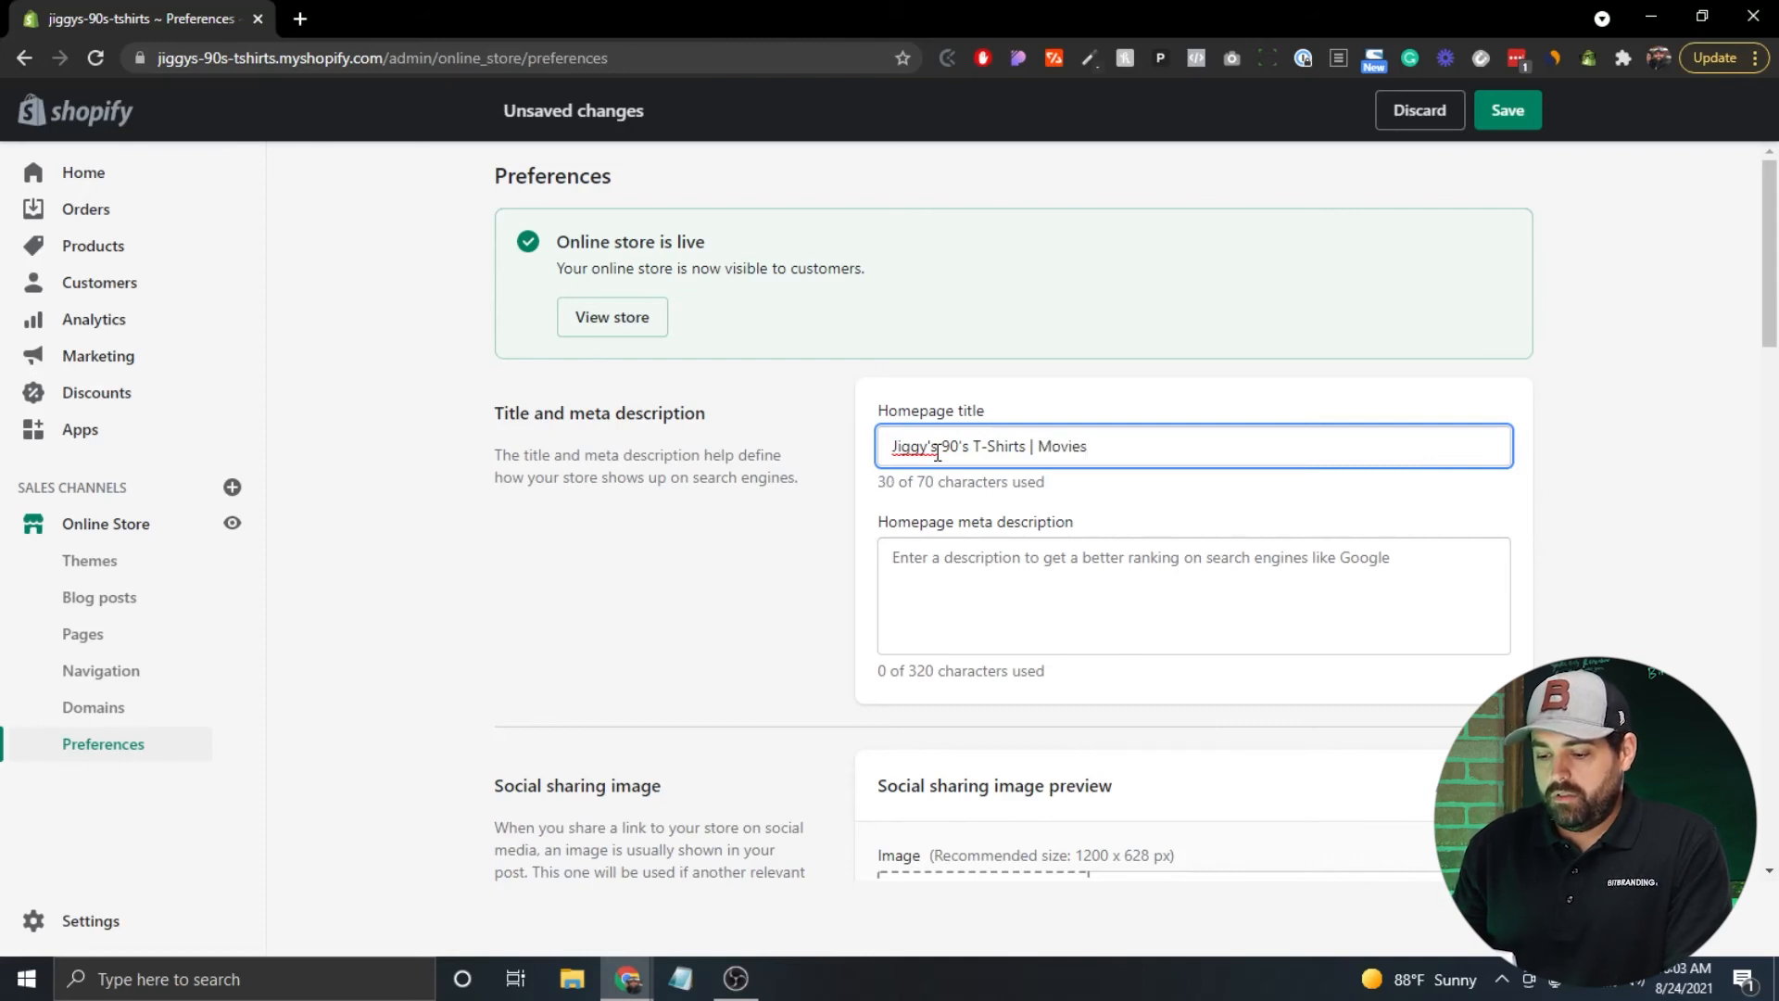
pyautogui.write(', TV Sho')
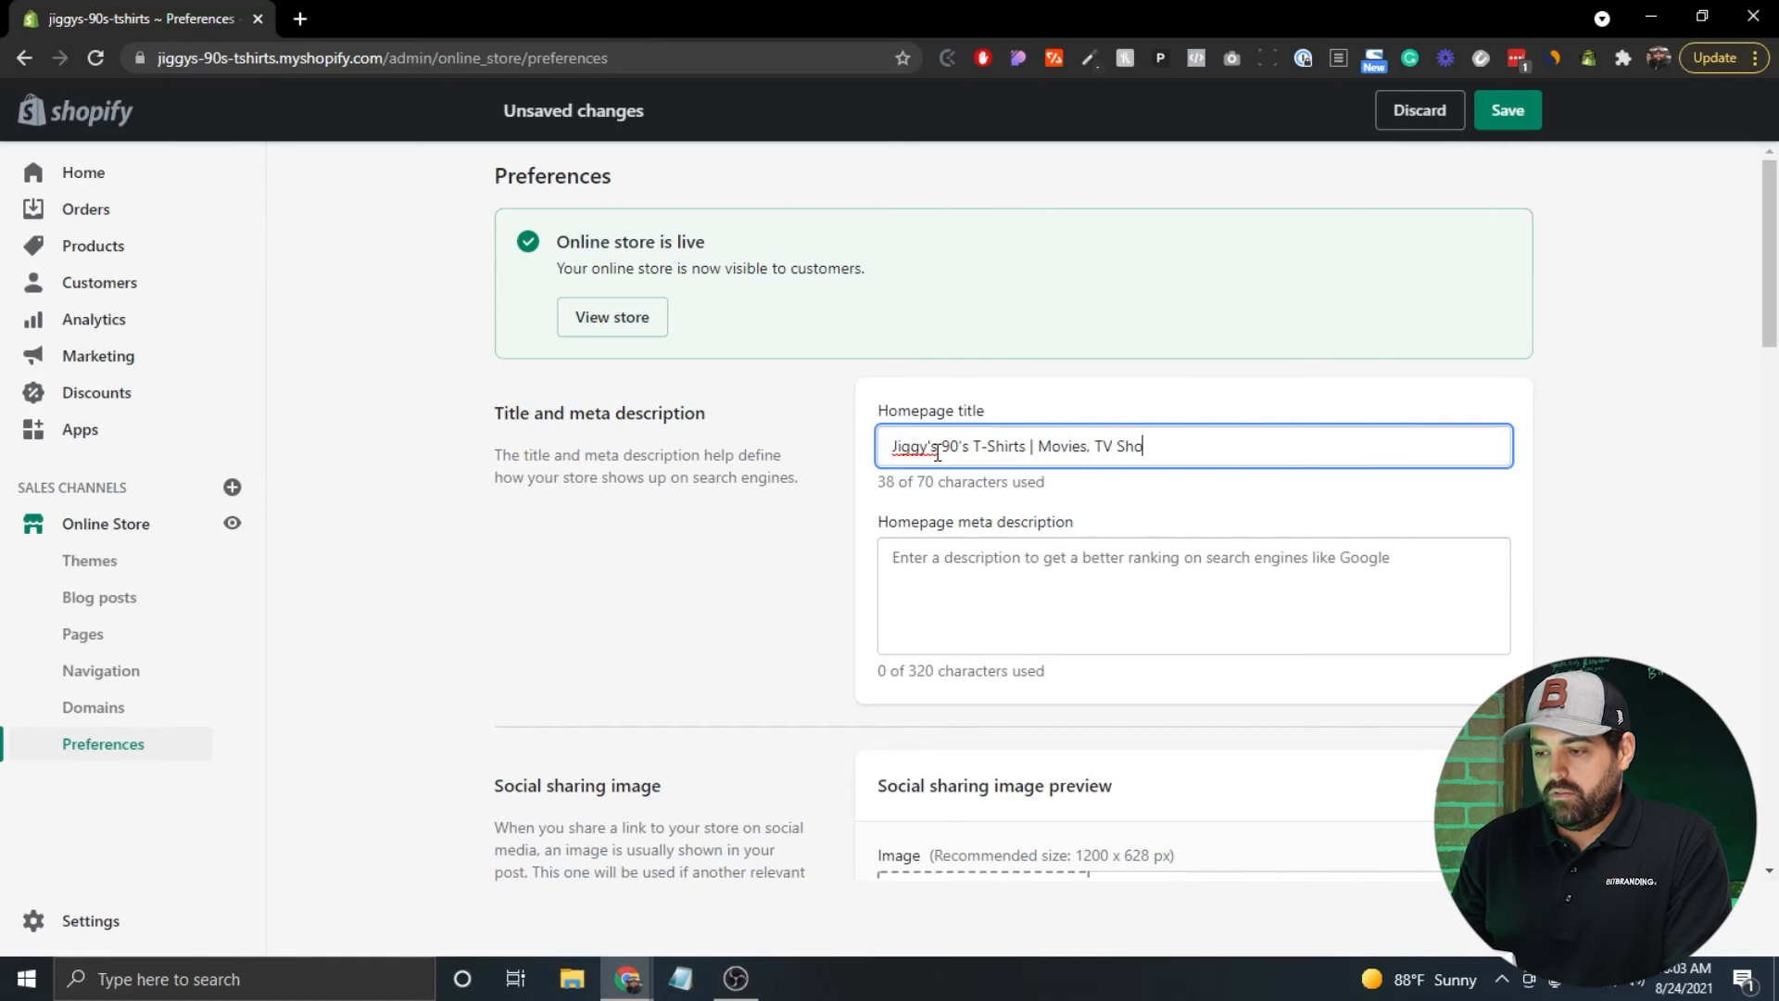
pyautogui.write('ws, and ')
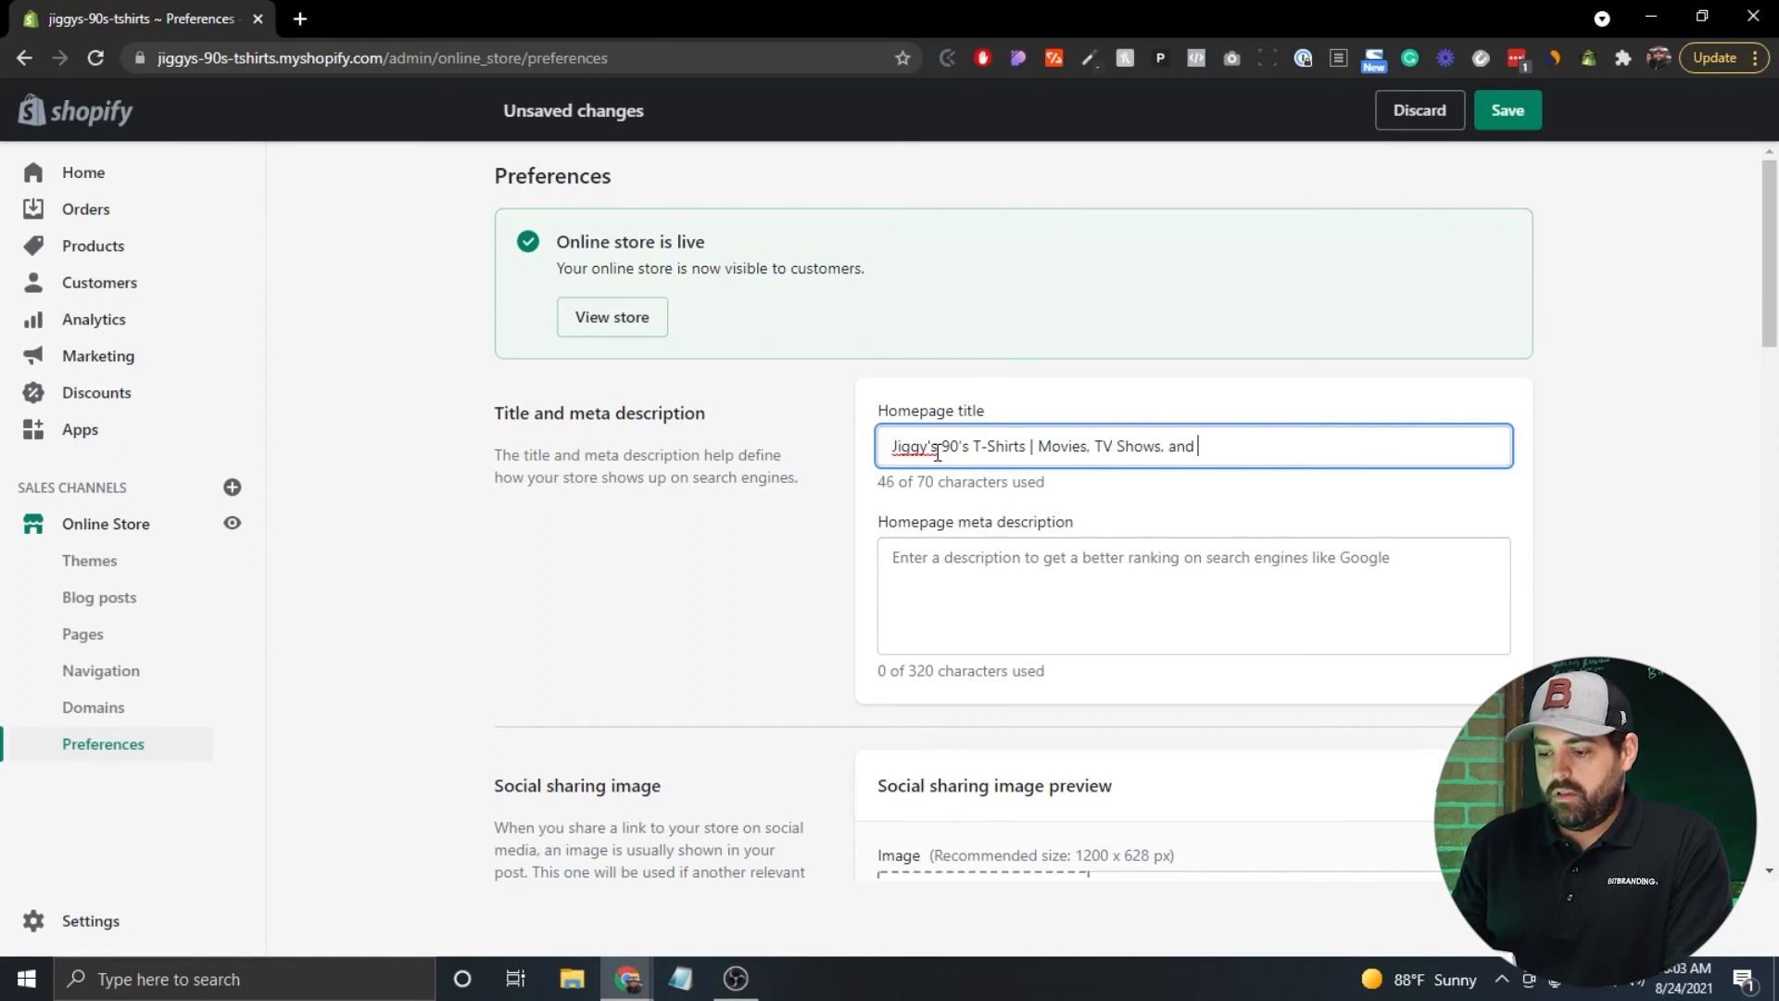
pyautogui.write('90s P')
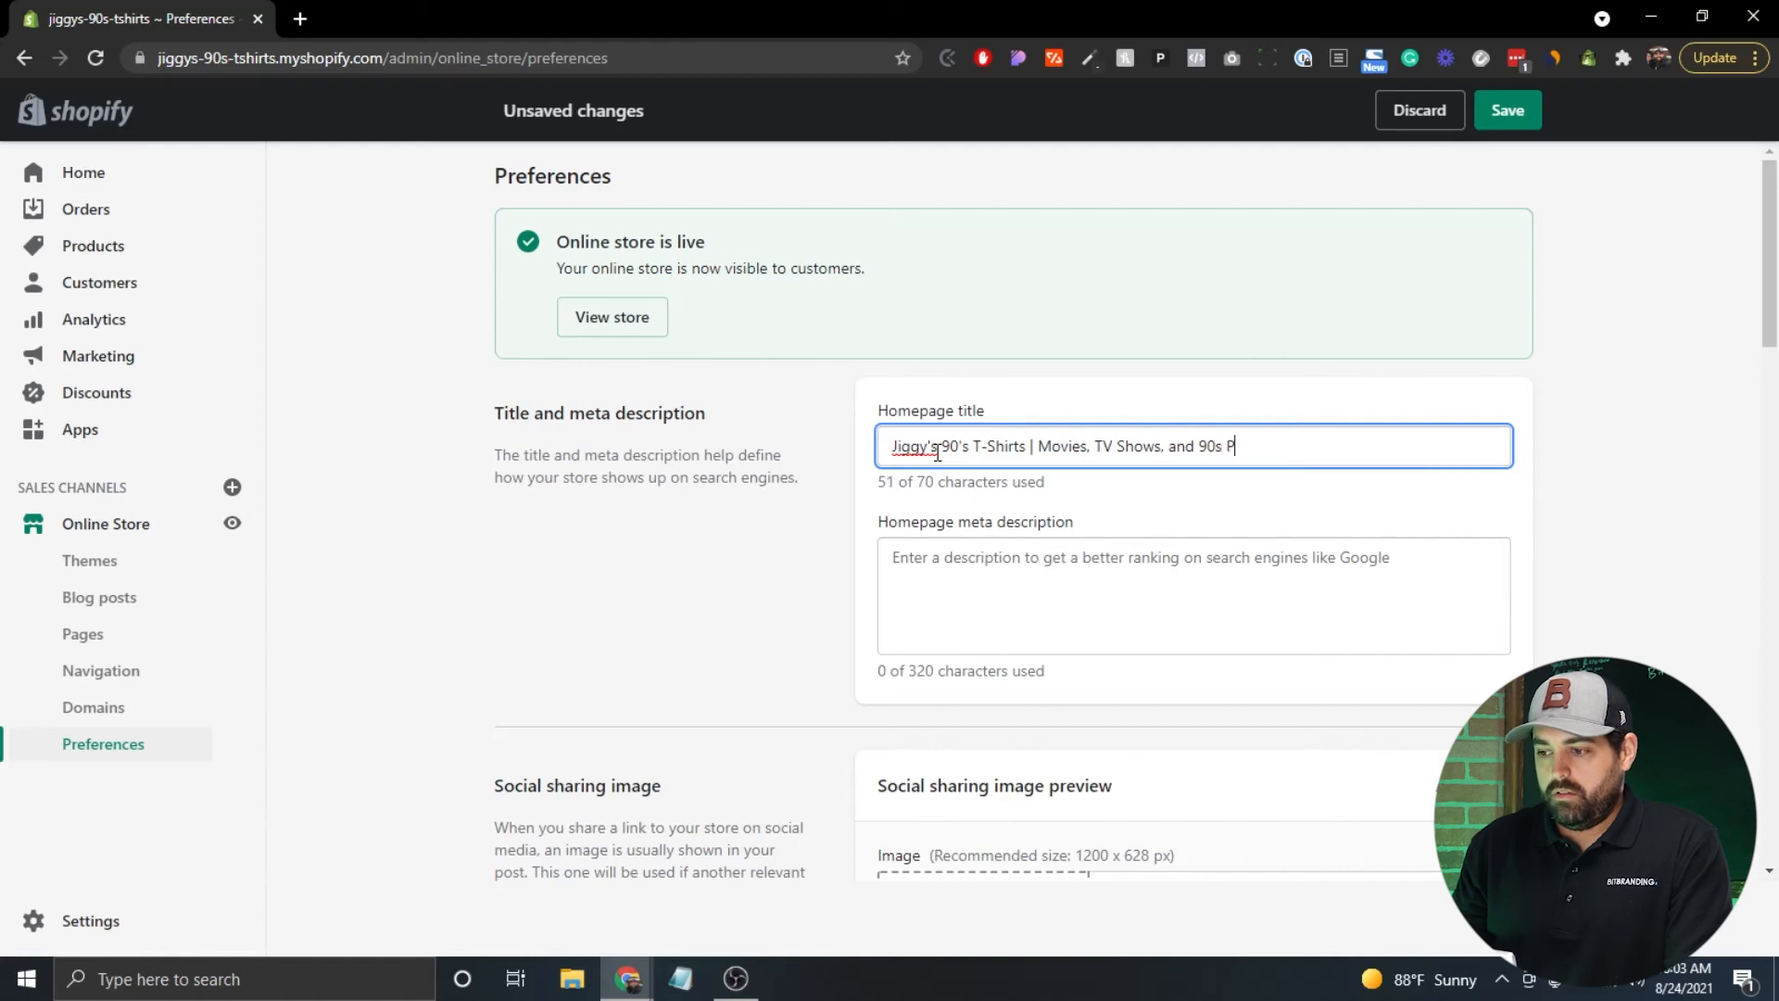
pyautogui.write('op Culture')
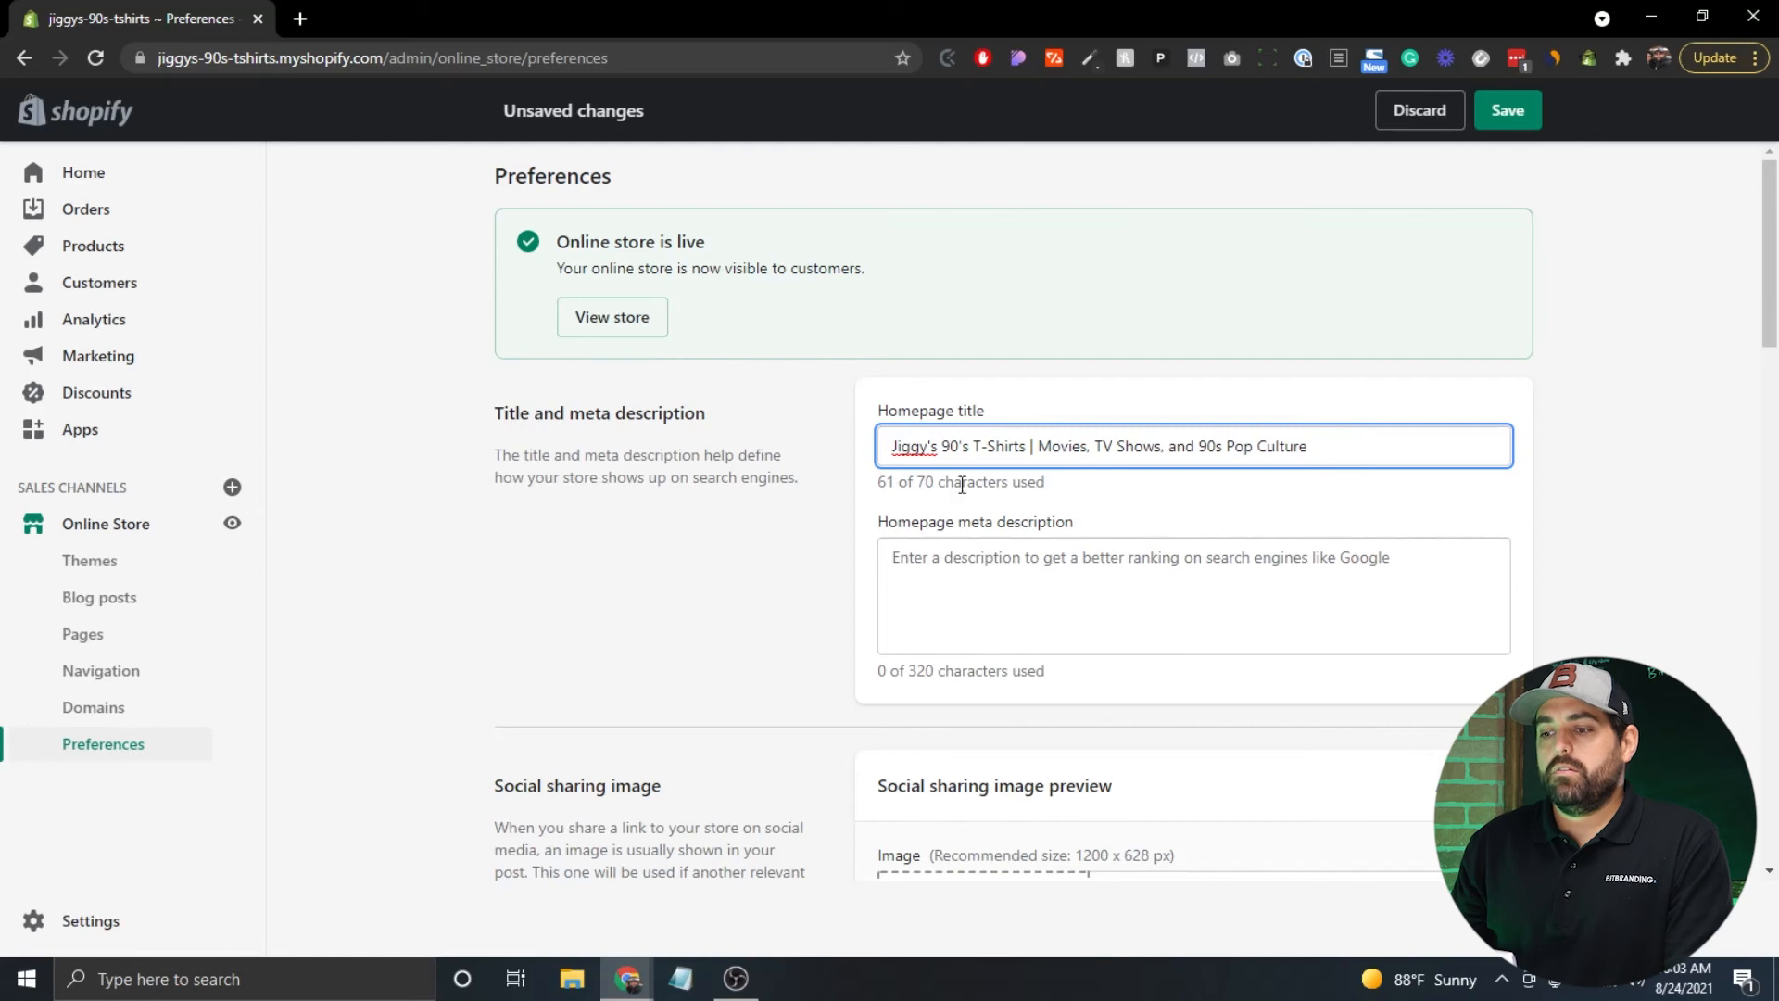
pyautogui.click(1109, 581)
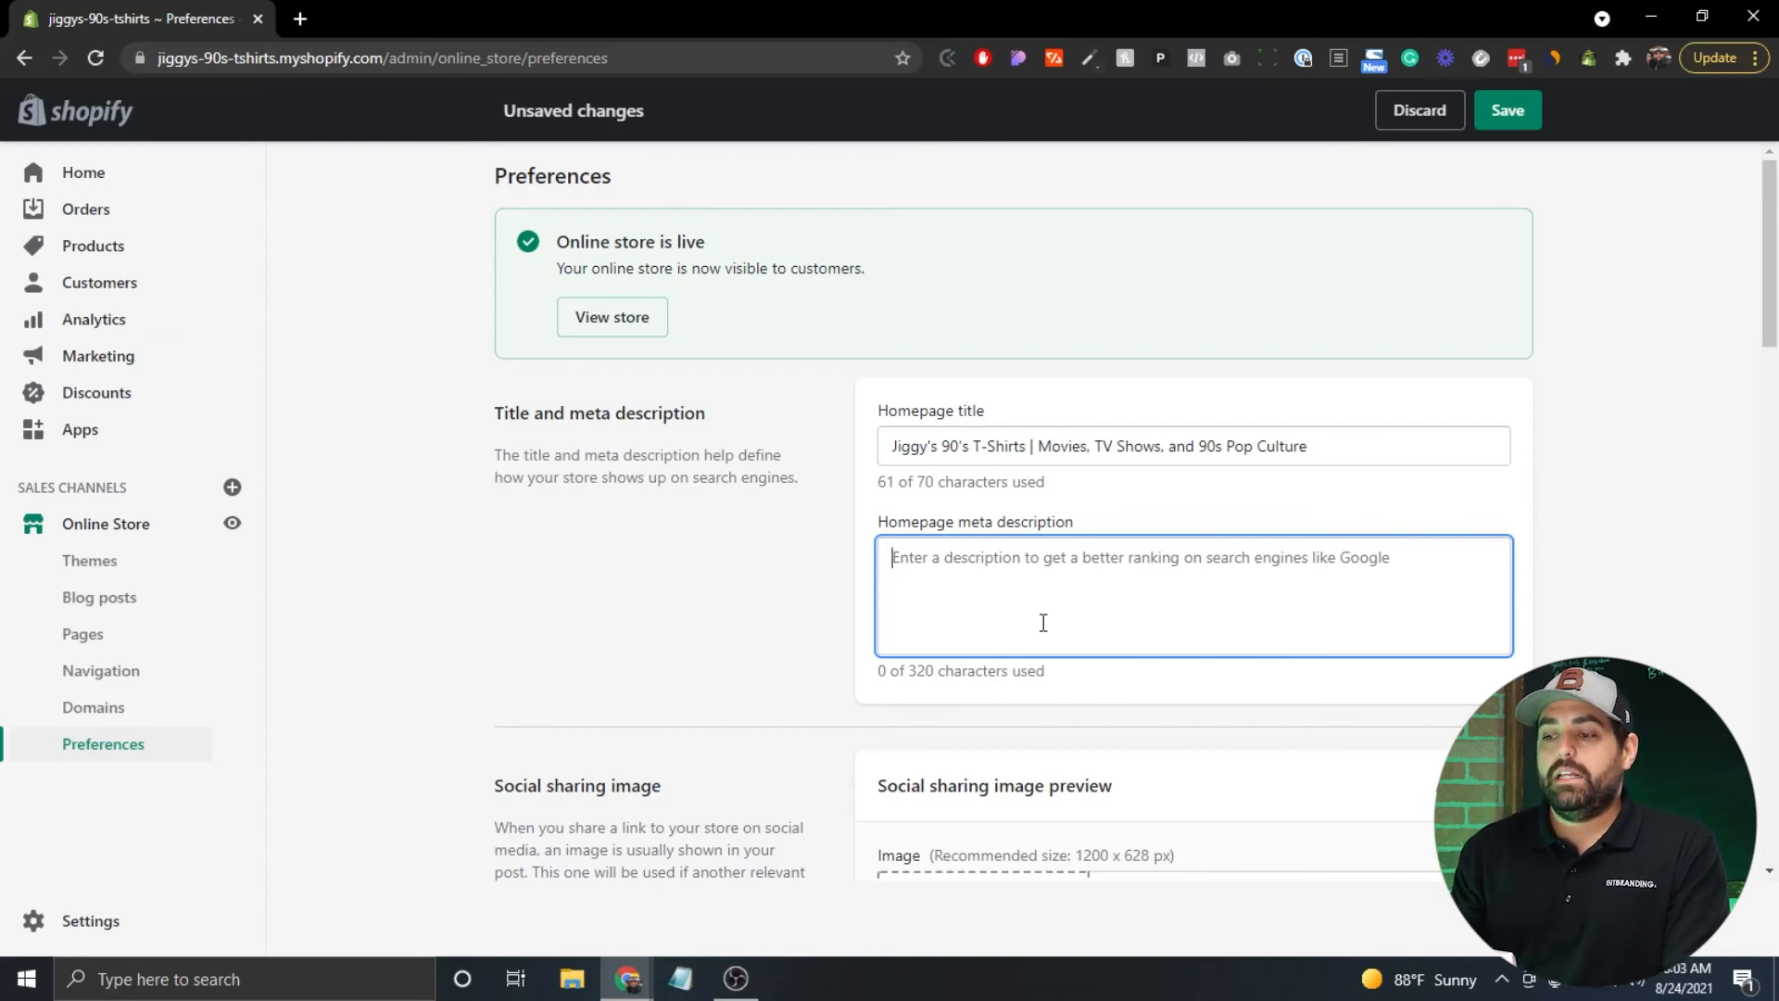
pyautogui.scroll(-4, 805, 506)
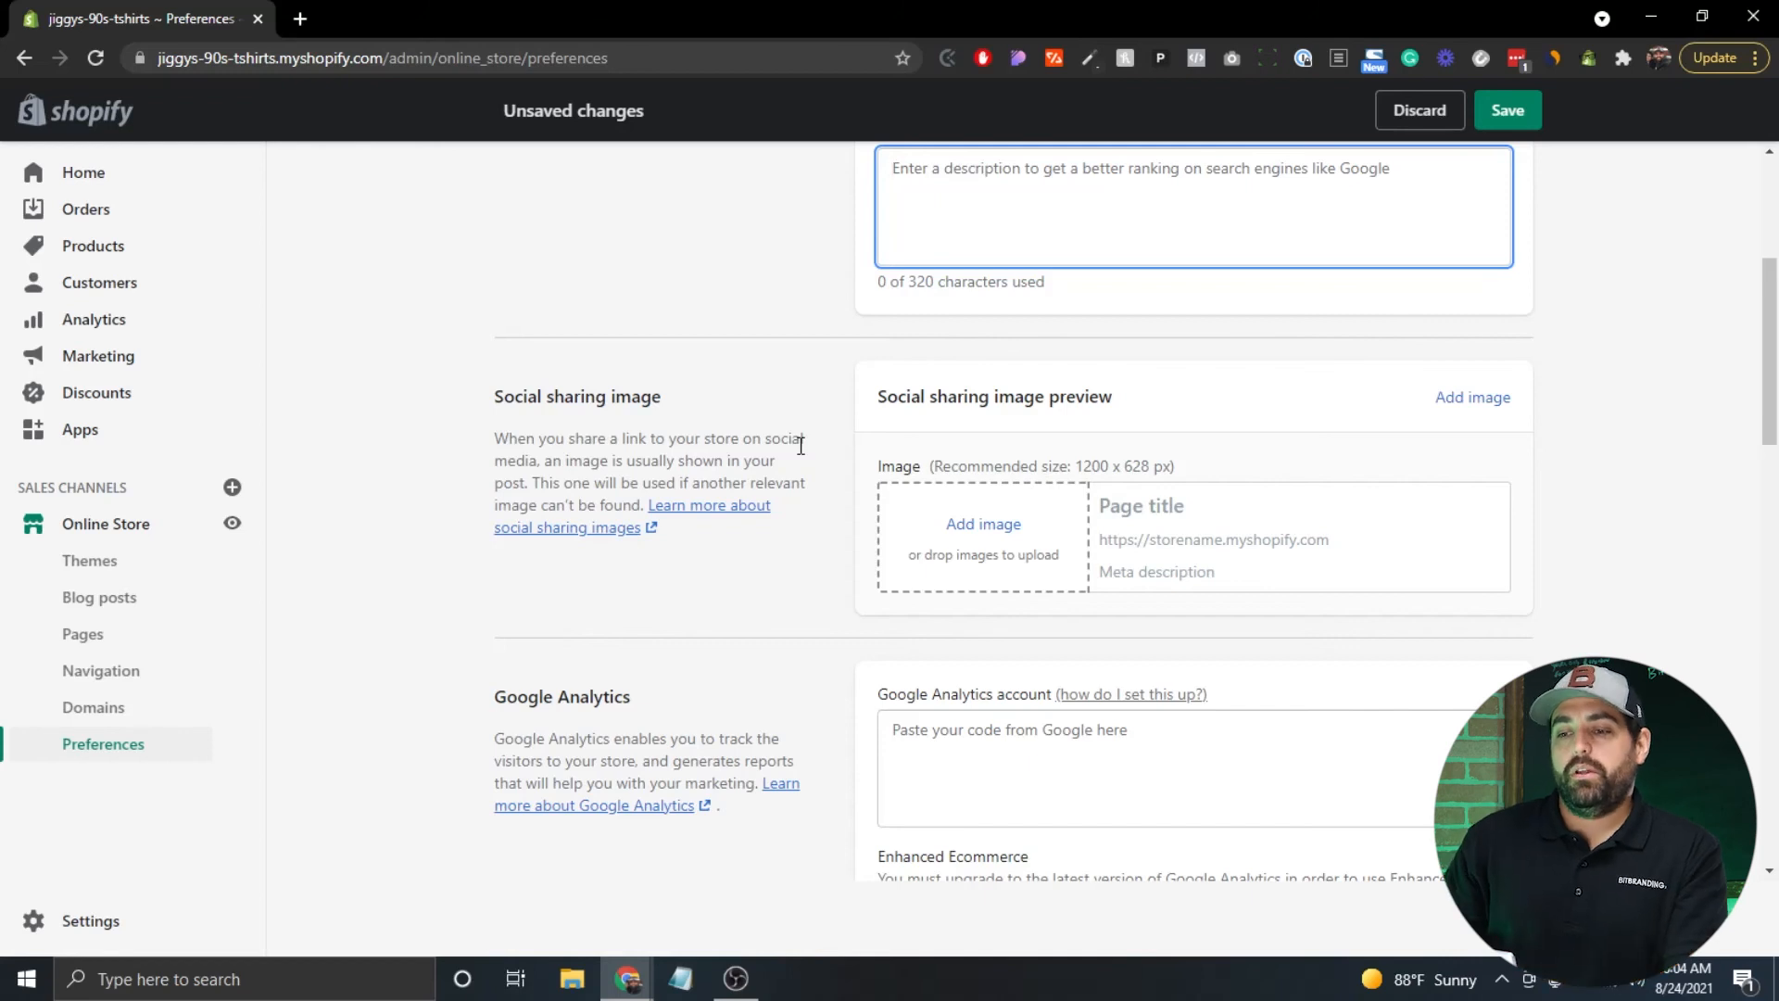
pyautogui.scroll(-4, 800, 445)
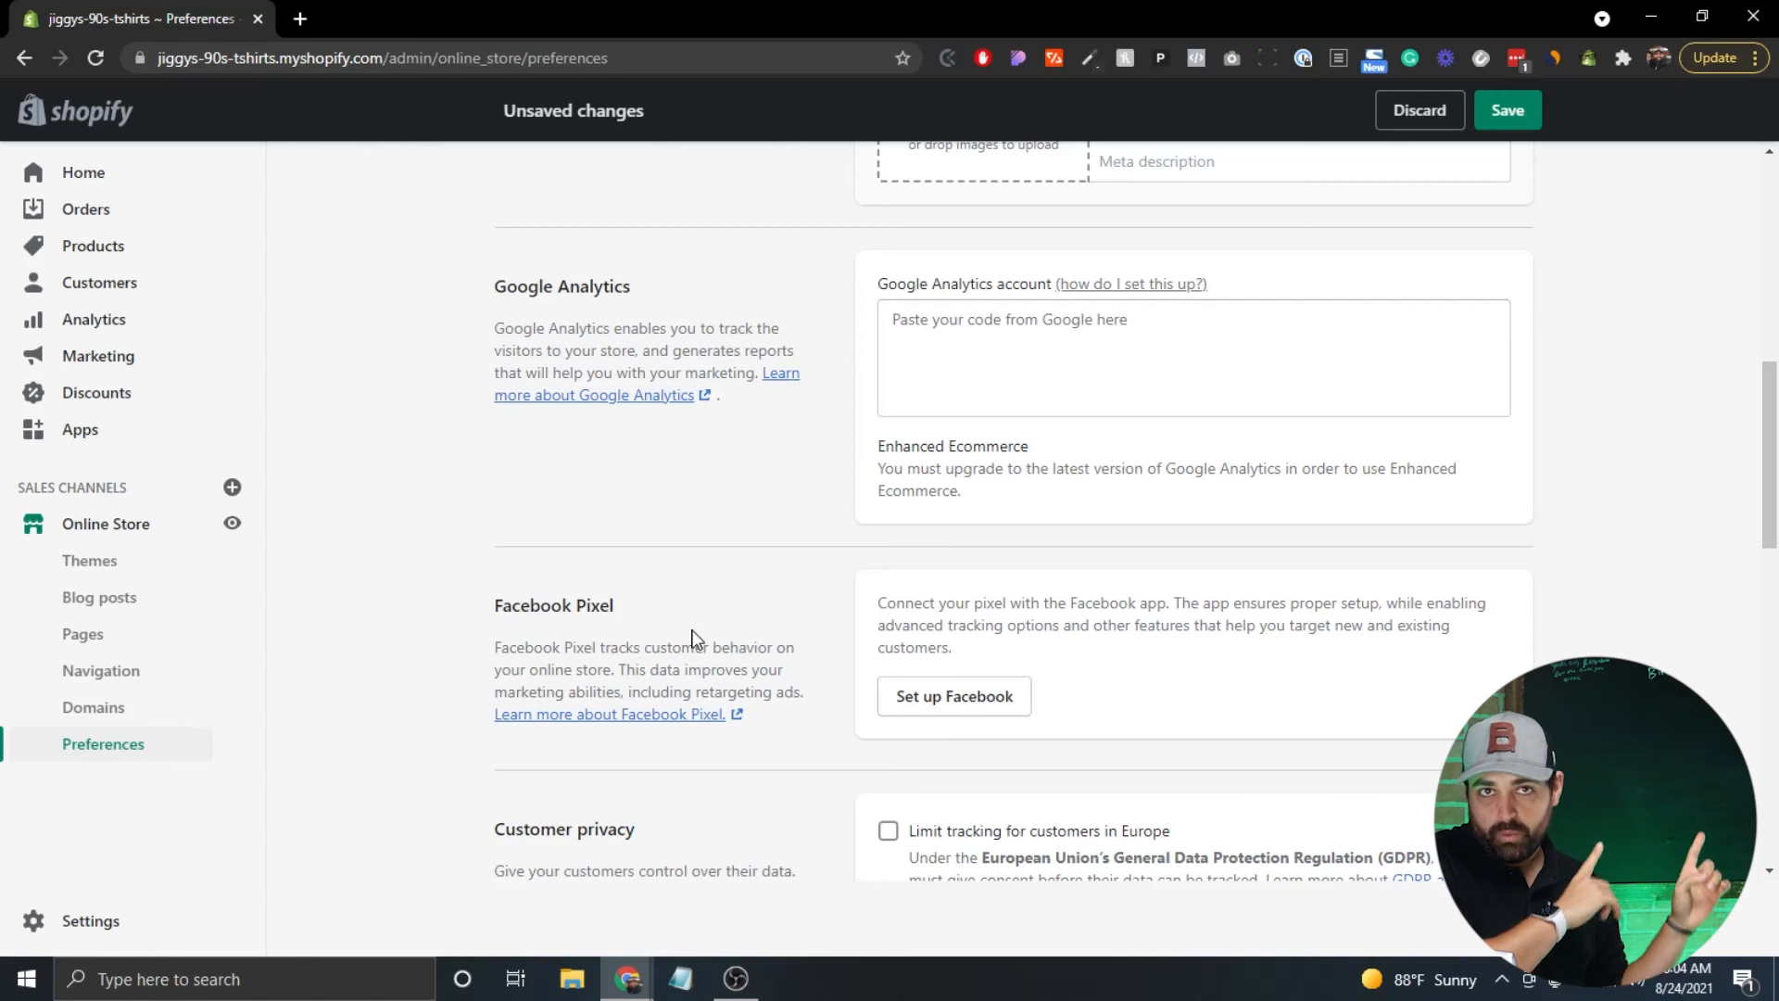
# Save the Online Store Preferences with the new homepage title and both reCAPTCHA protections enabled.
pyautogui.scroll(-6, 693, 639)
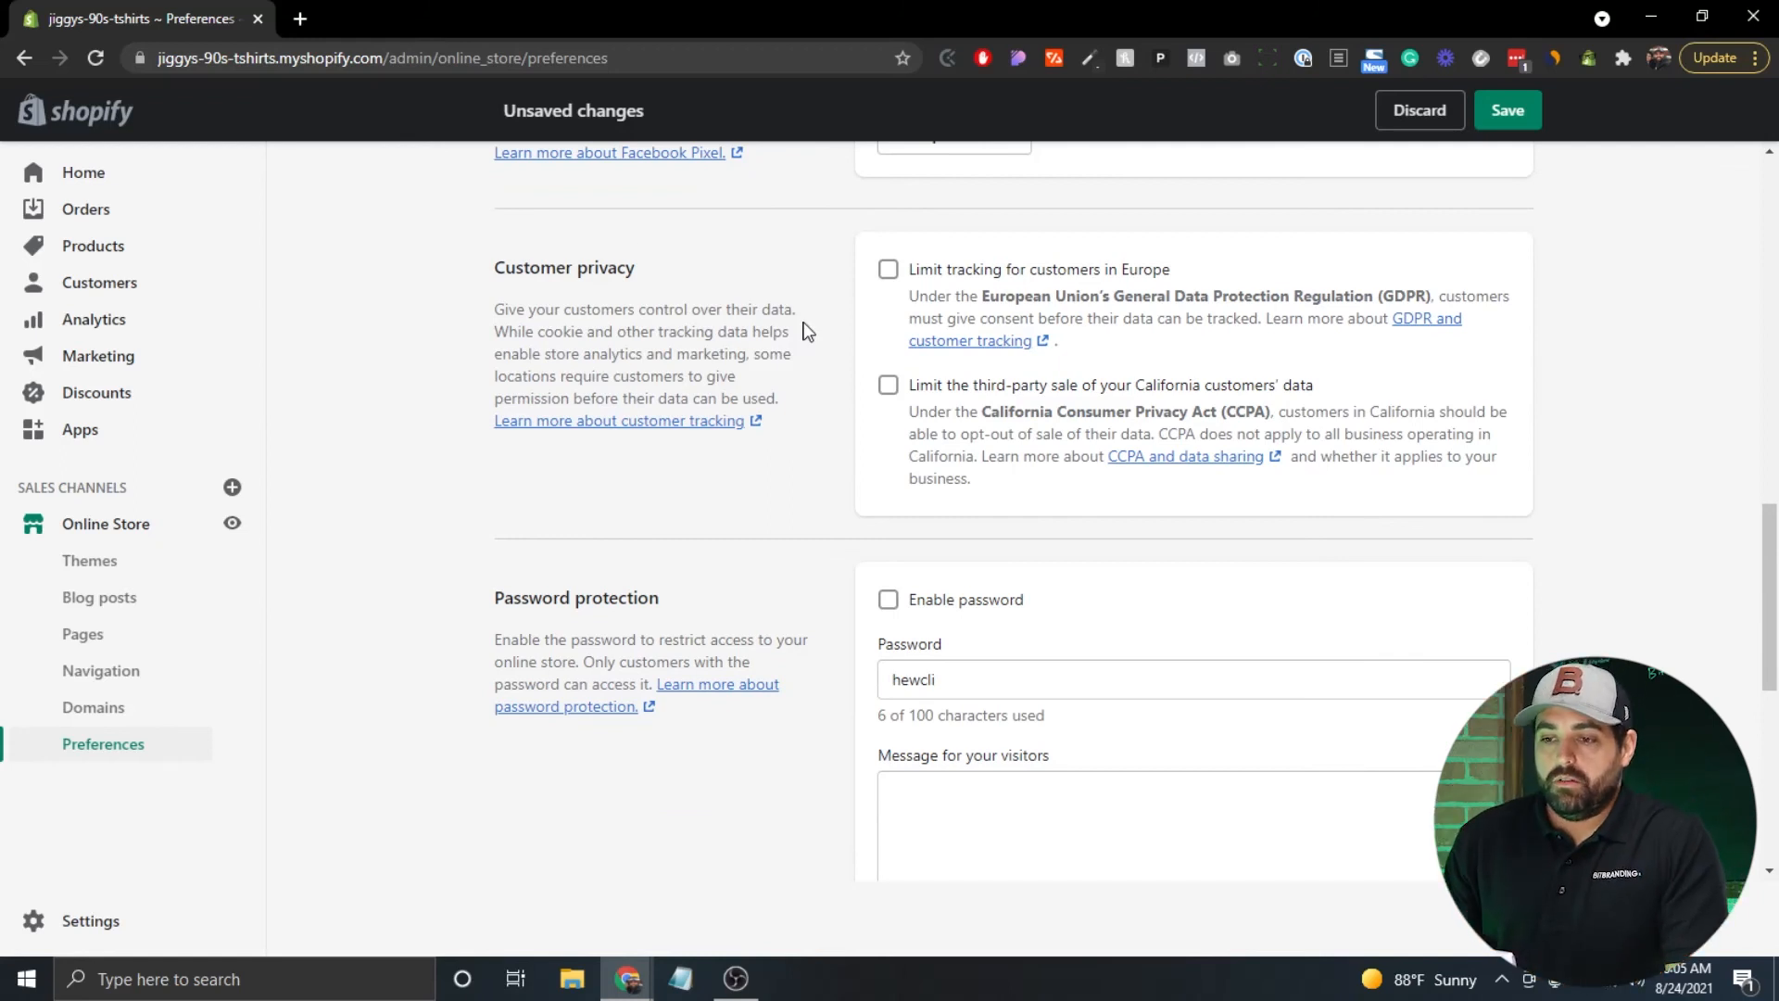
pyautogui.scroll(-6, 471, 299)
pyautogui.scroll(-1, 471, 301)
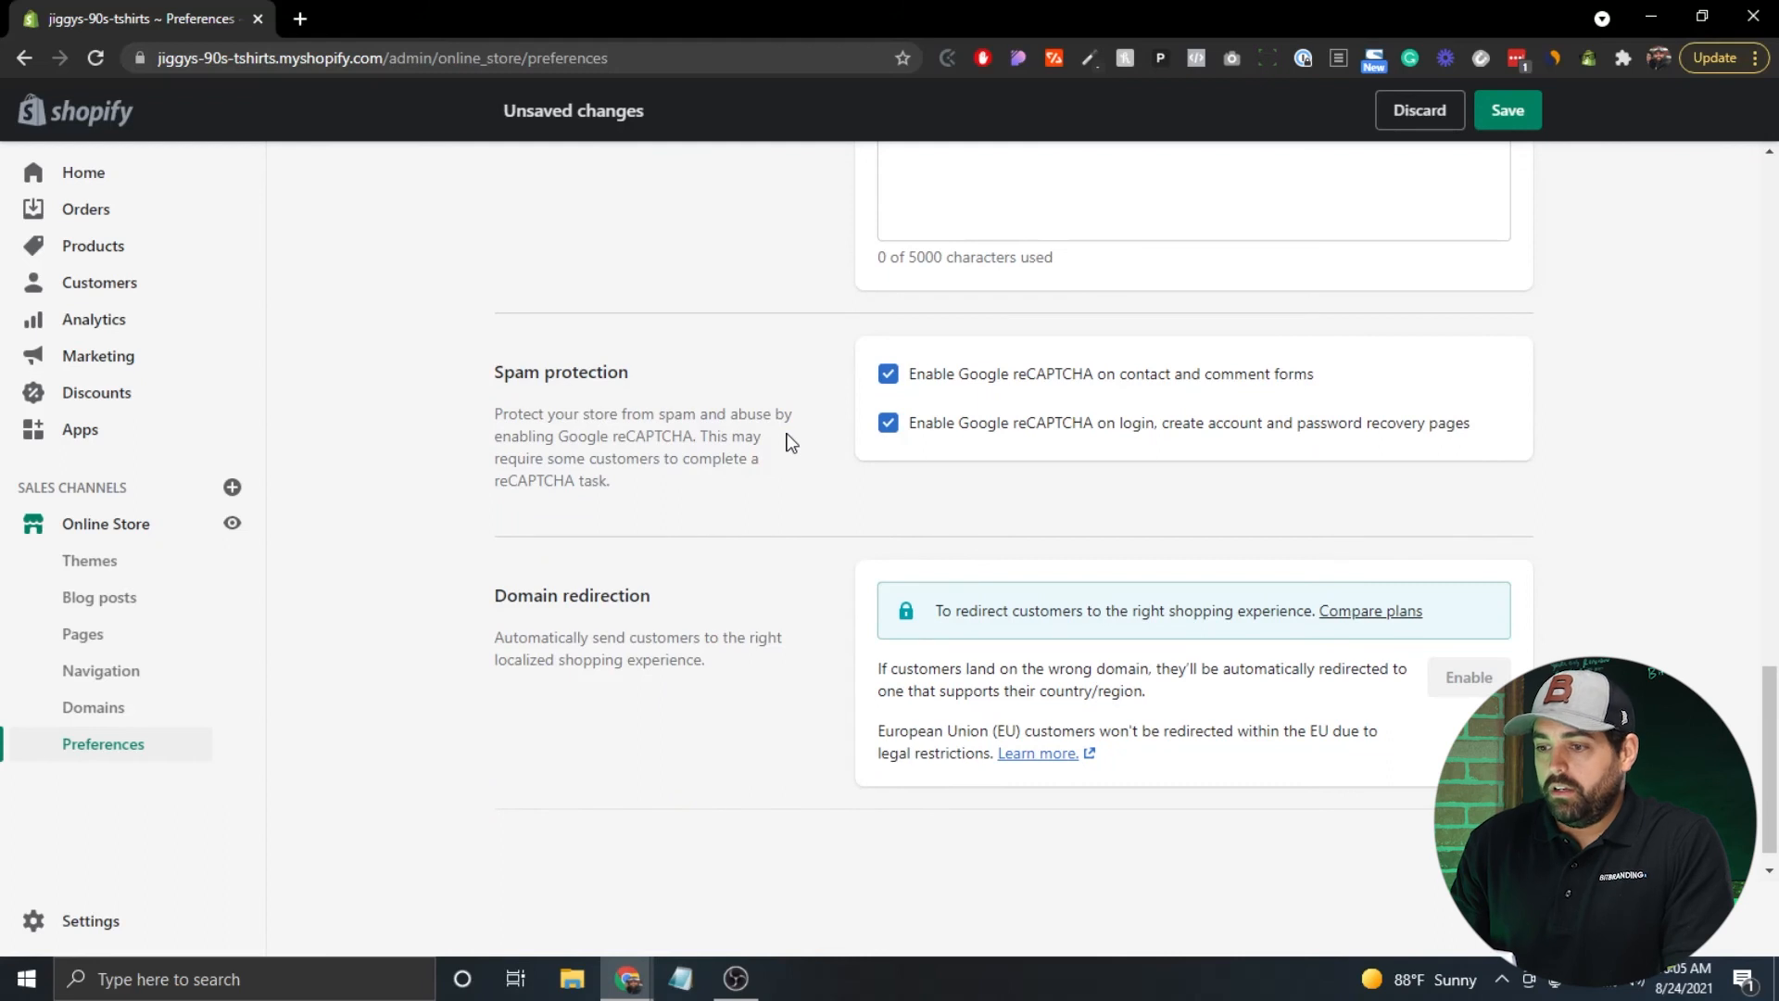
pyautogui.scroll(-1, 656, 380)
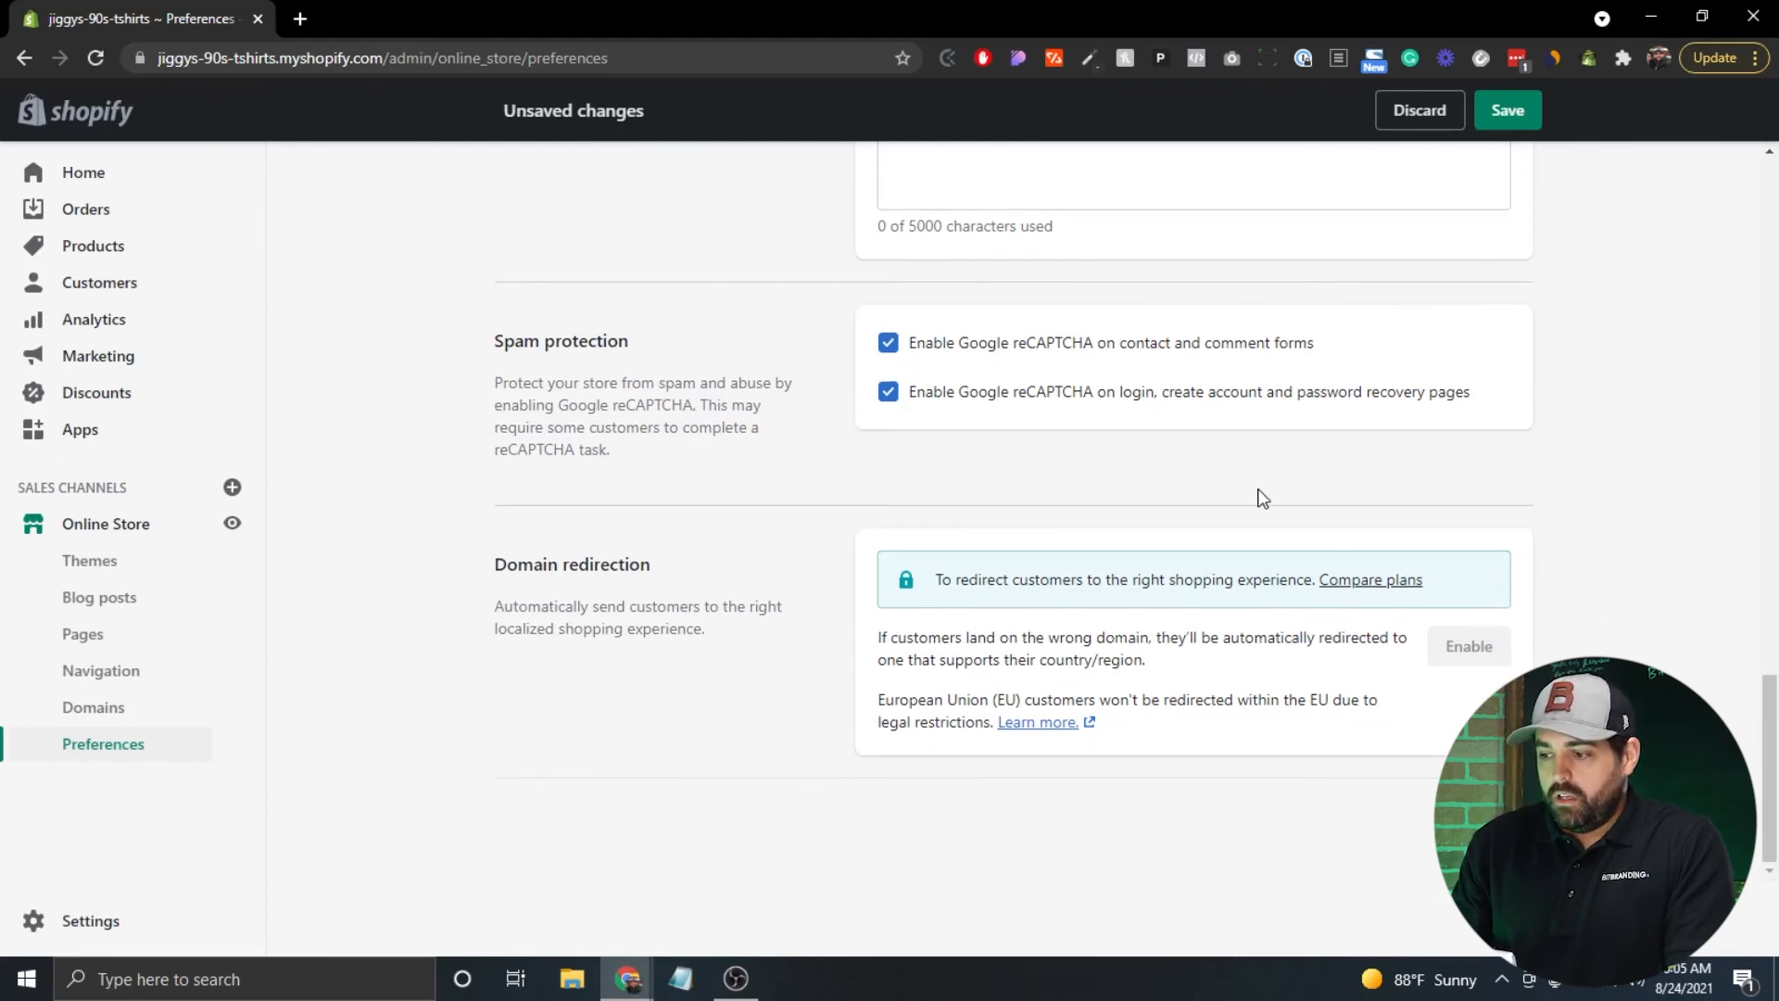
pyautogui.click(1483, 109)
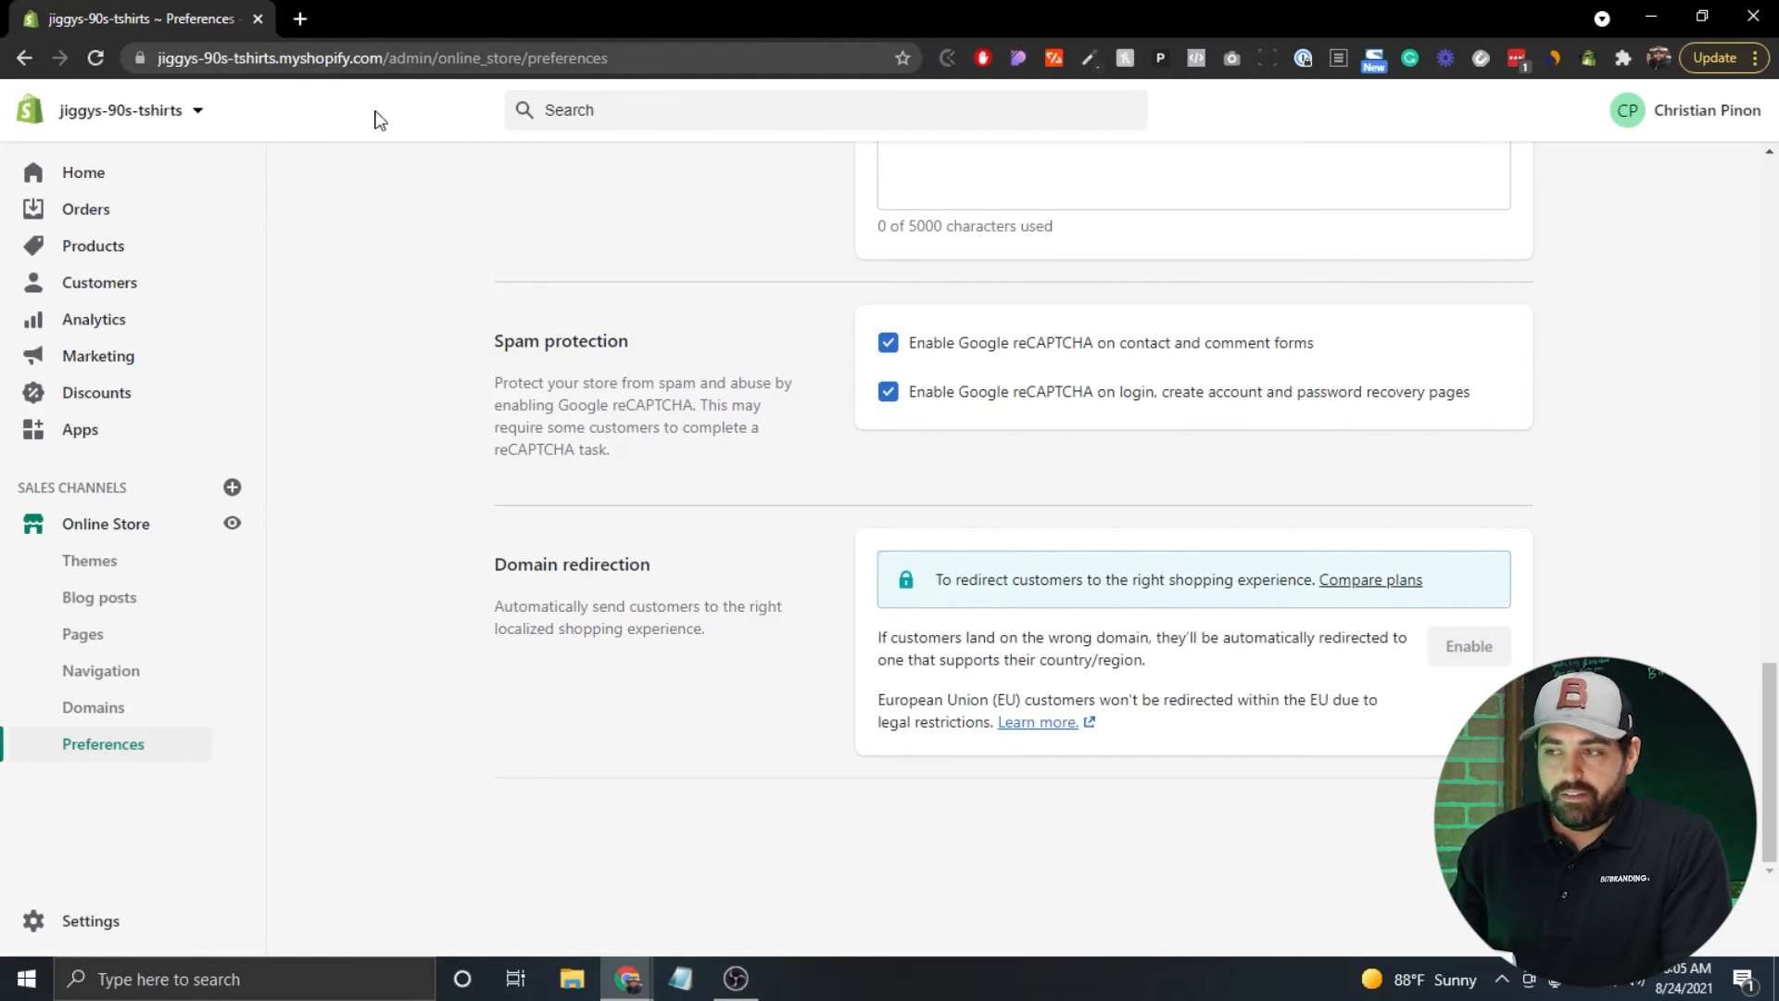
# Review the store's myshopify domain and the connect-existing-domain option, then begin buying a new domain.
pyautogui.click(96, 712)
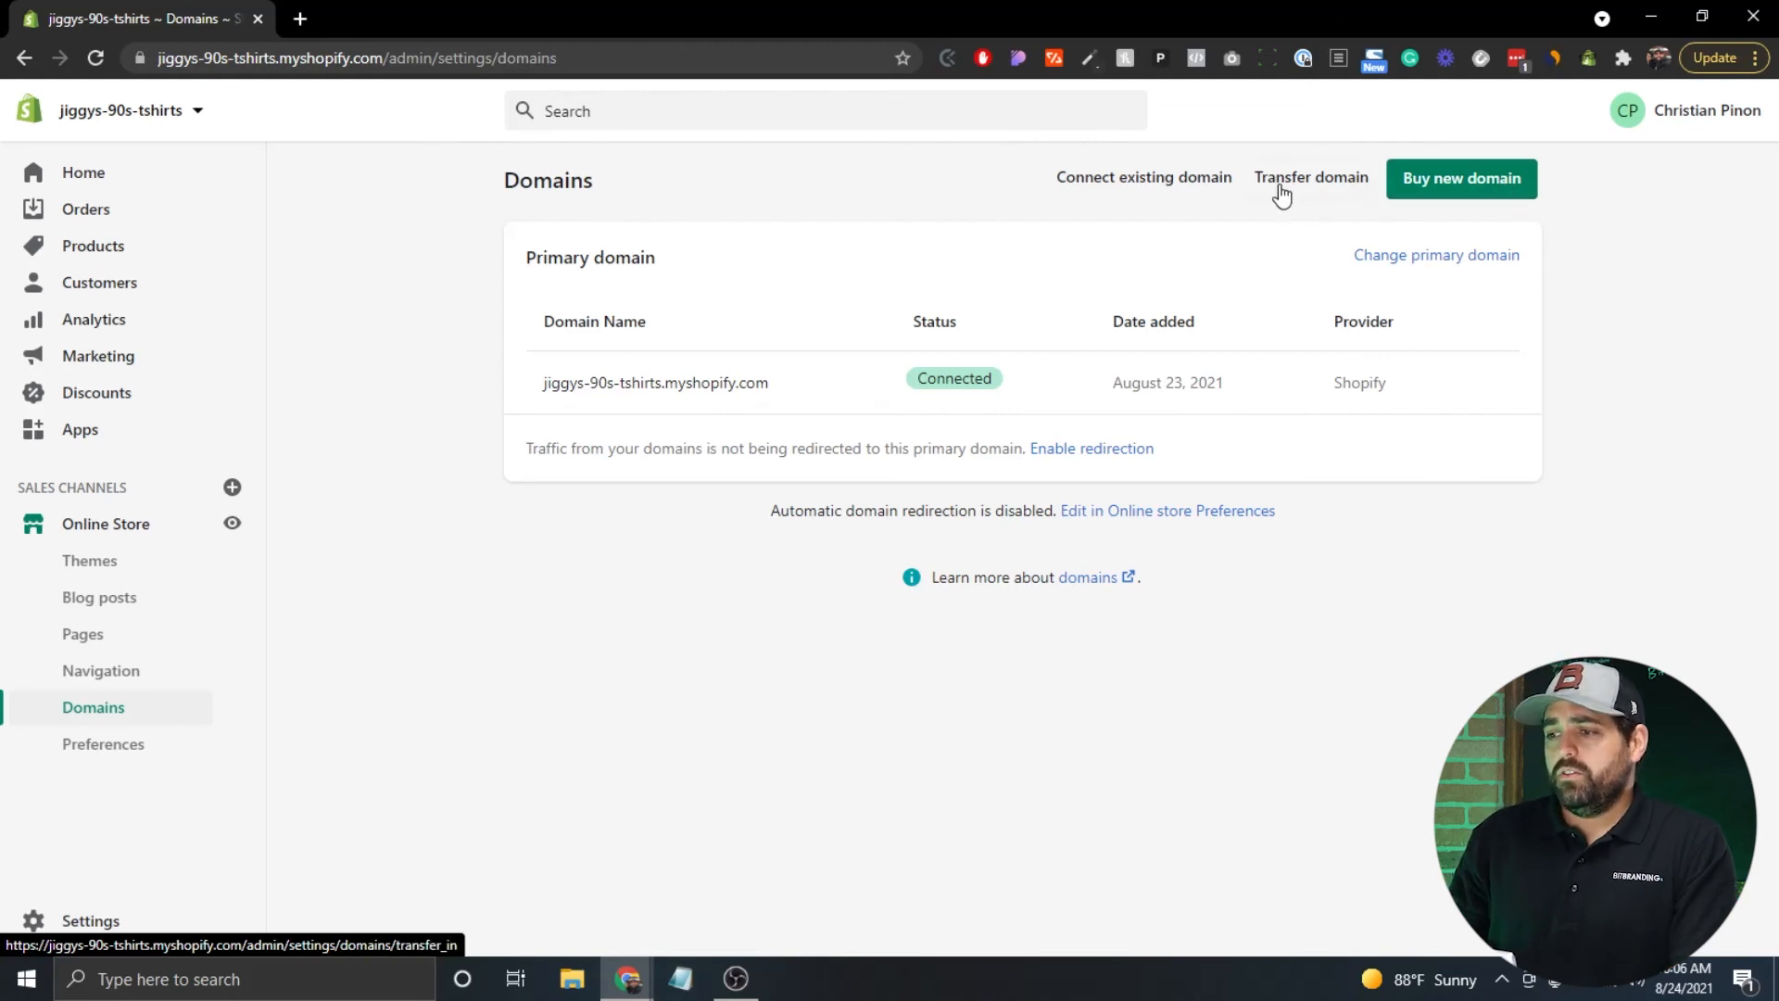
pyautogui.click(1098, 185)
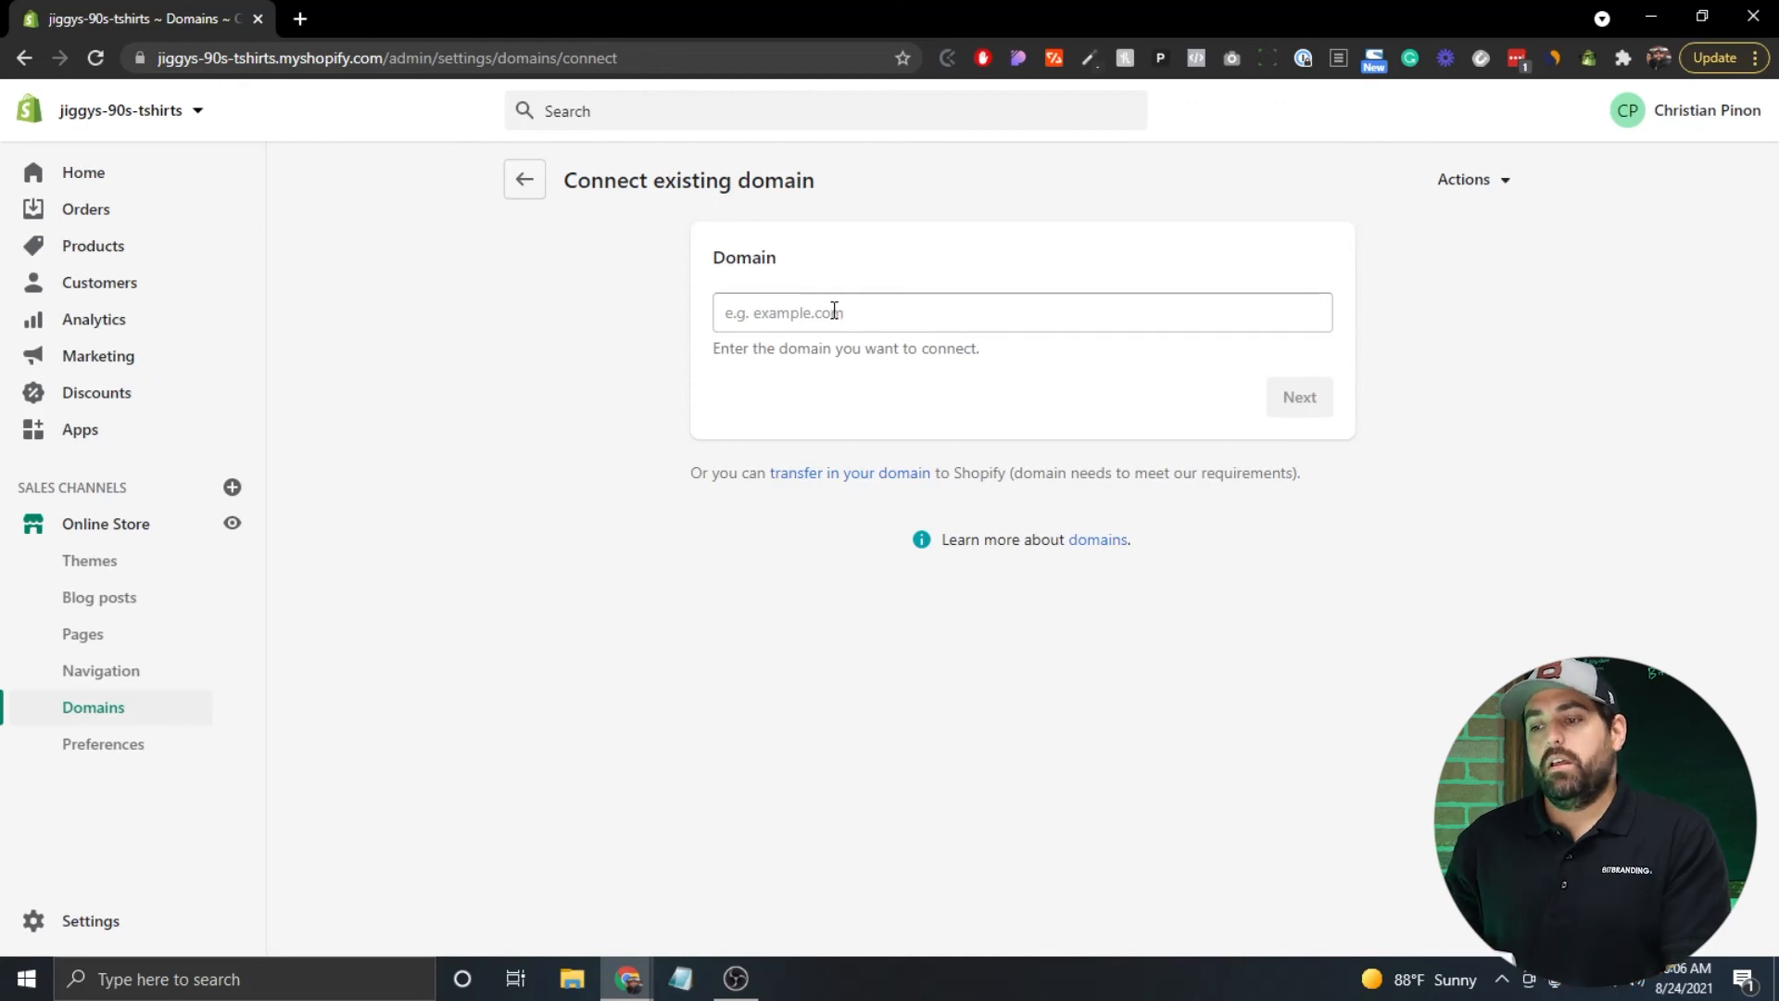
pyautogui.click(528, 185)
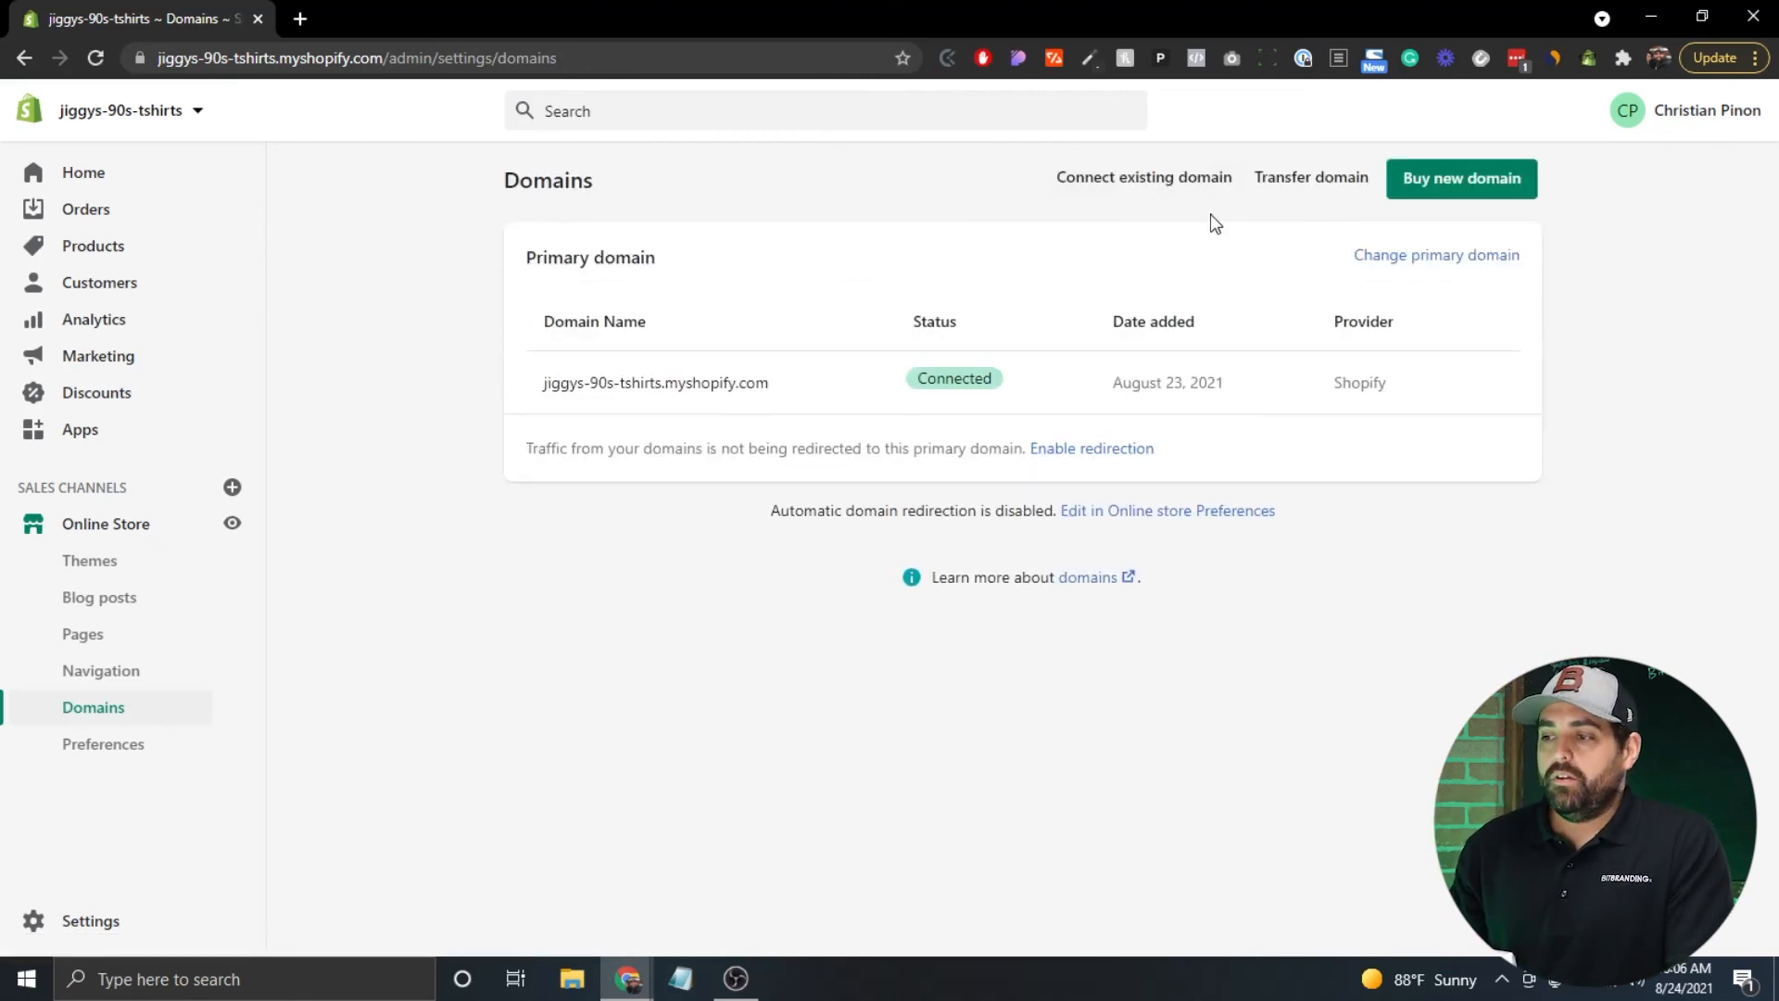
pyautogui.click(1439, 192)
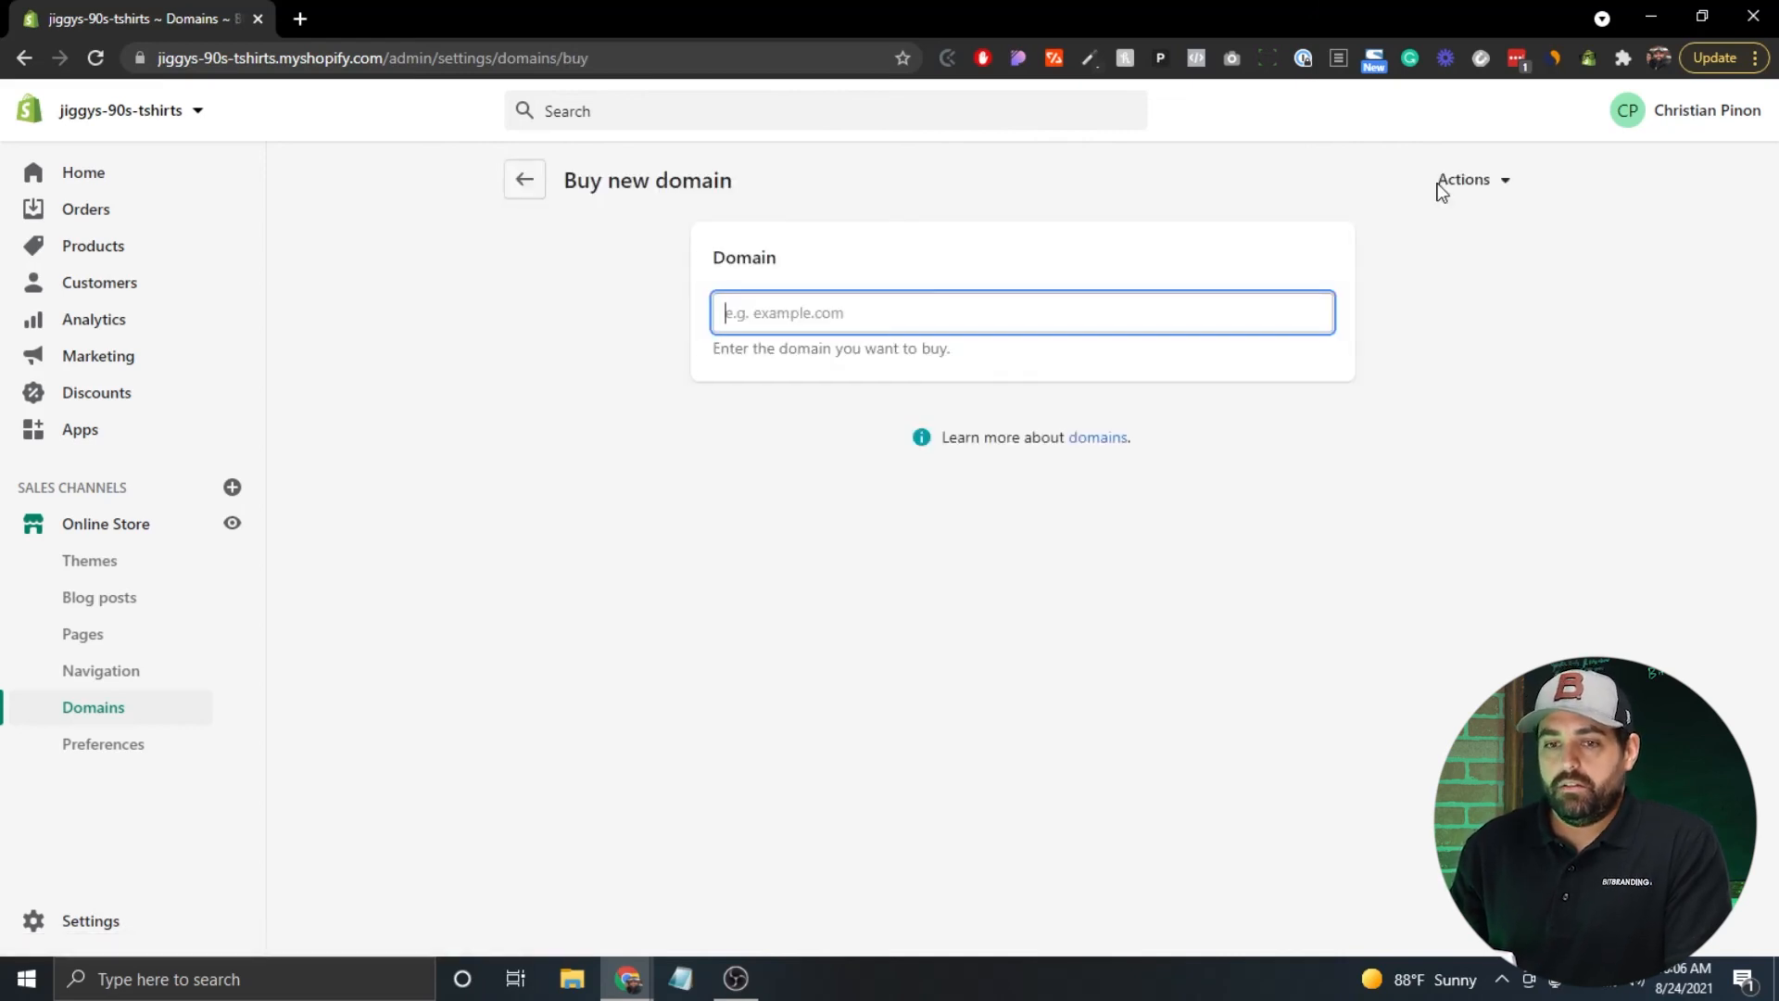
# Search for jiggys90stshirts and review the available extensions, with .com at $14 USD/year.
pyautogui.write('jigg')
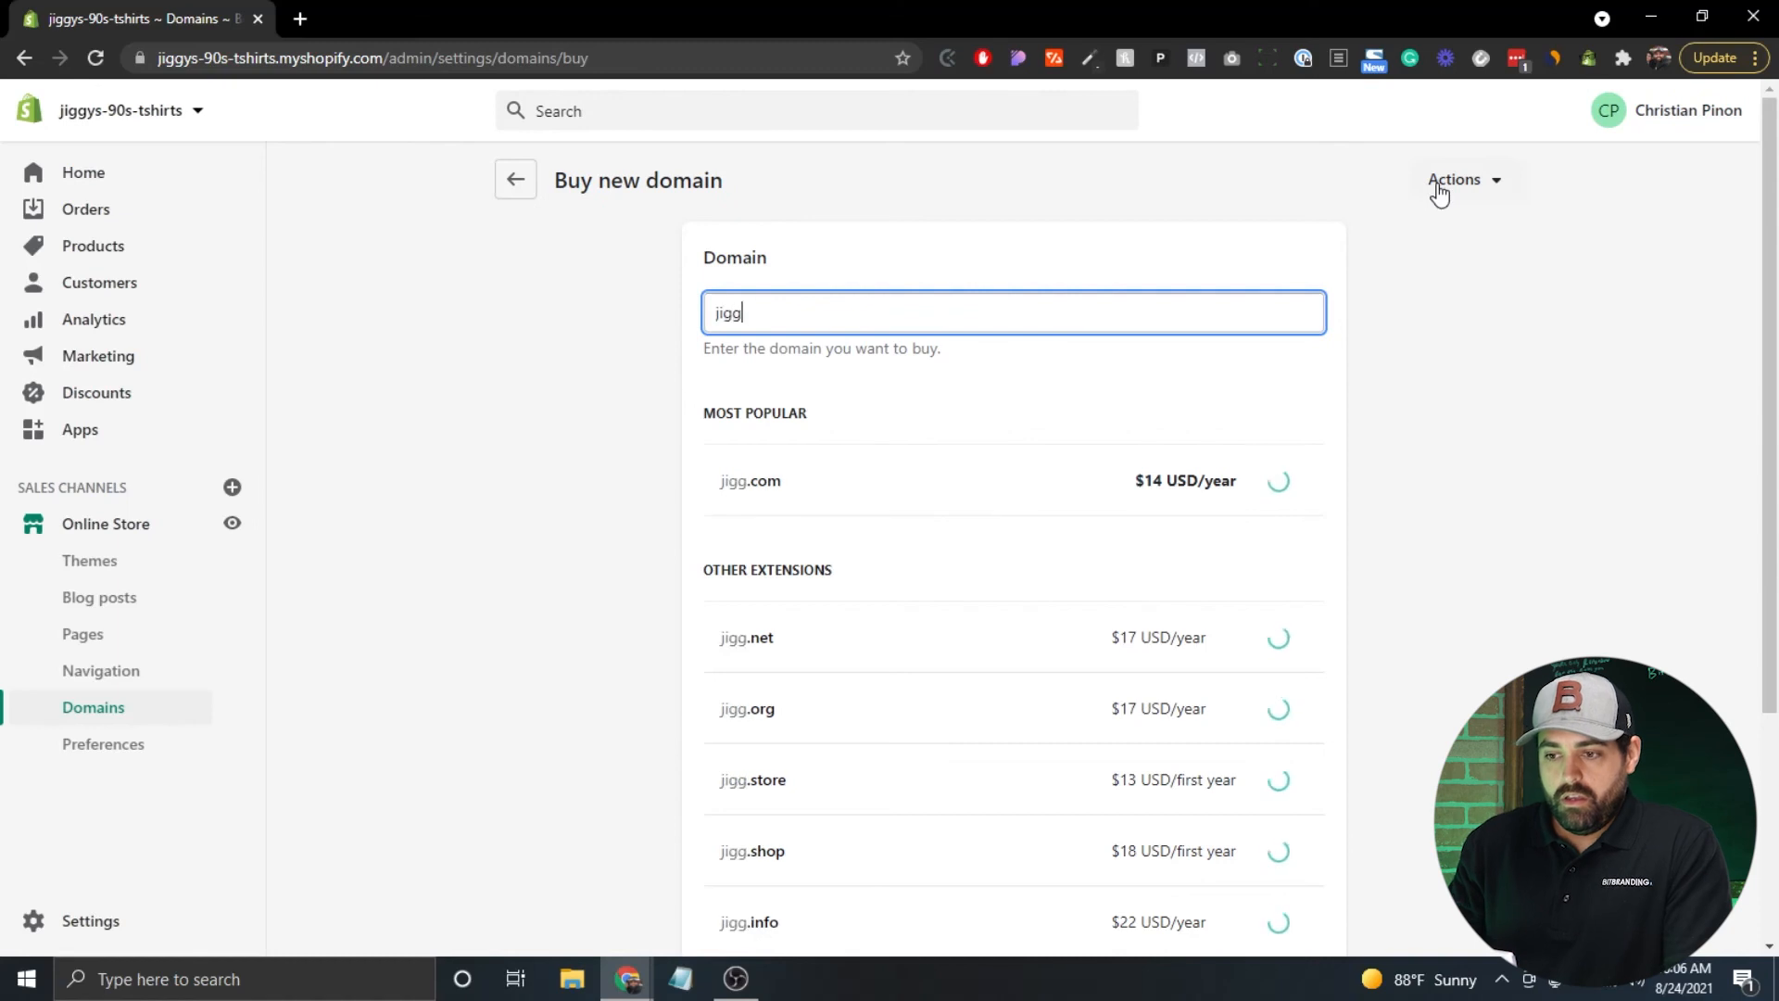
pyautogui.write('ys90')
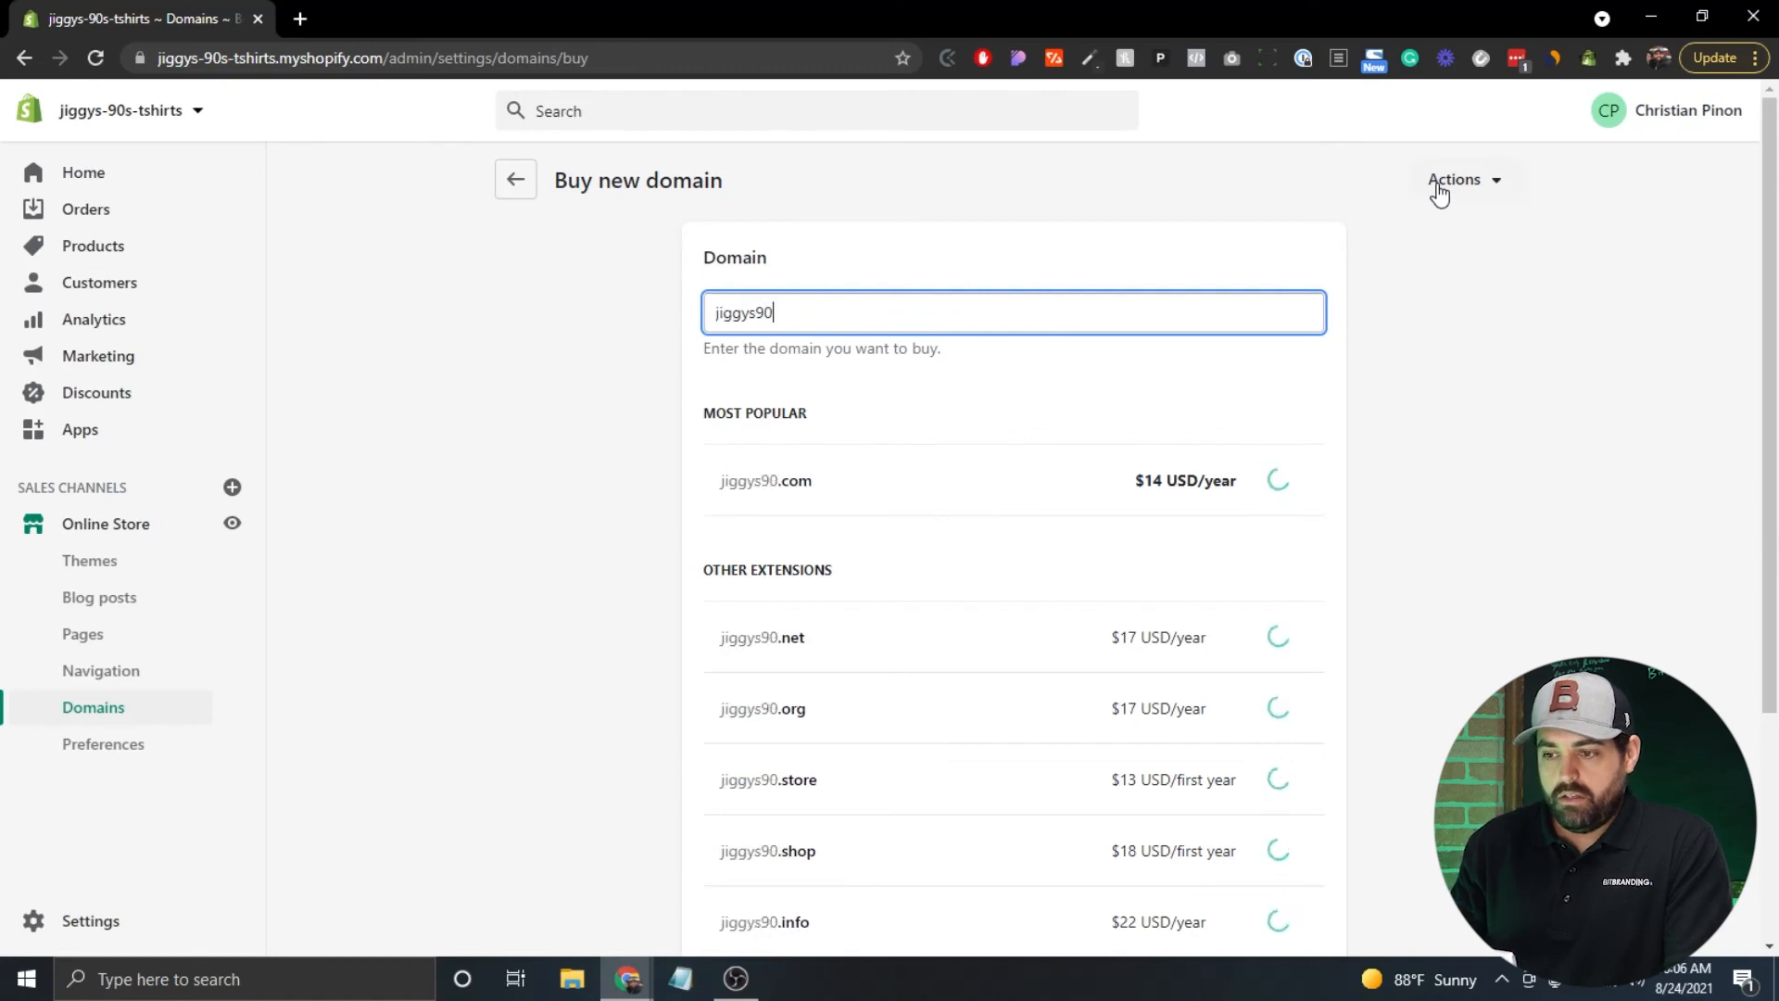
pyautogui.write('stshirt')
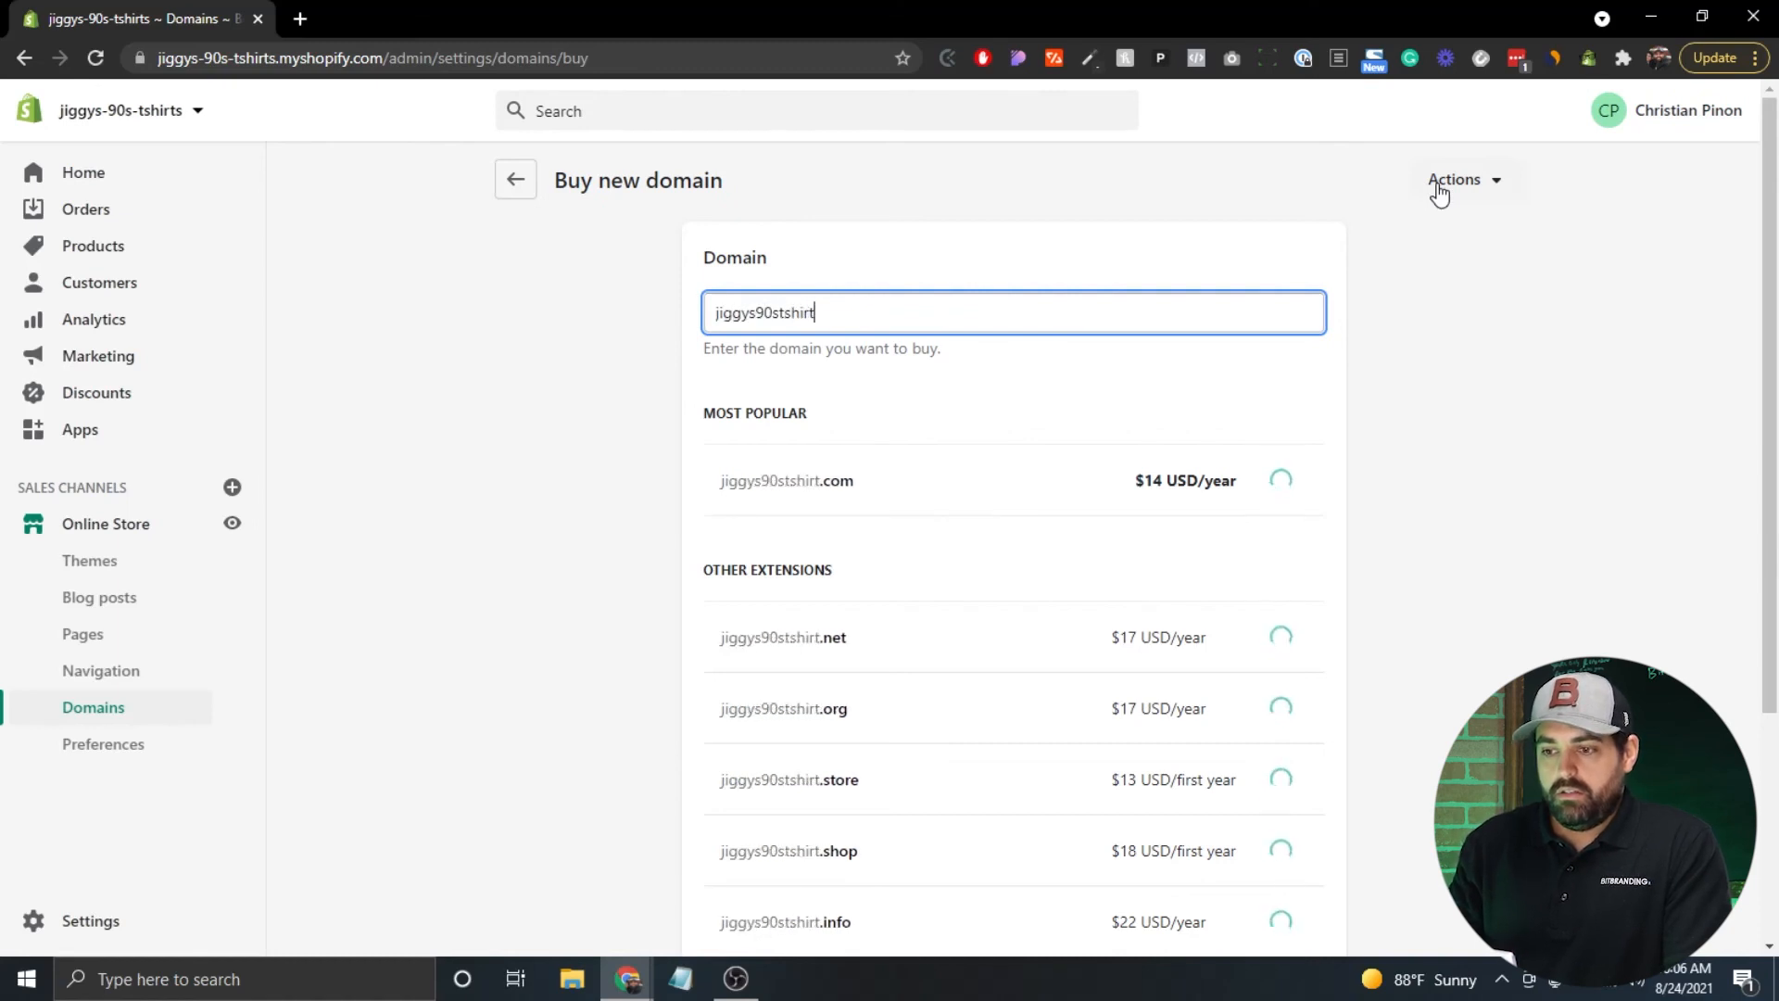
pyautogui.write('s')
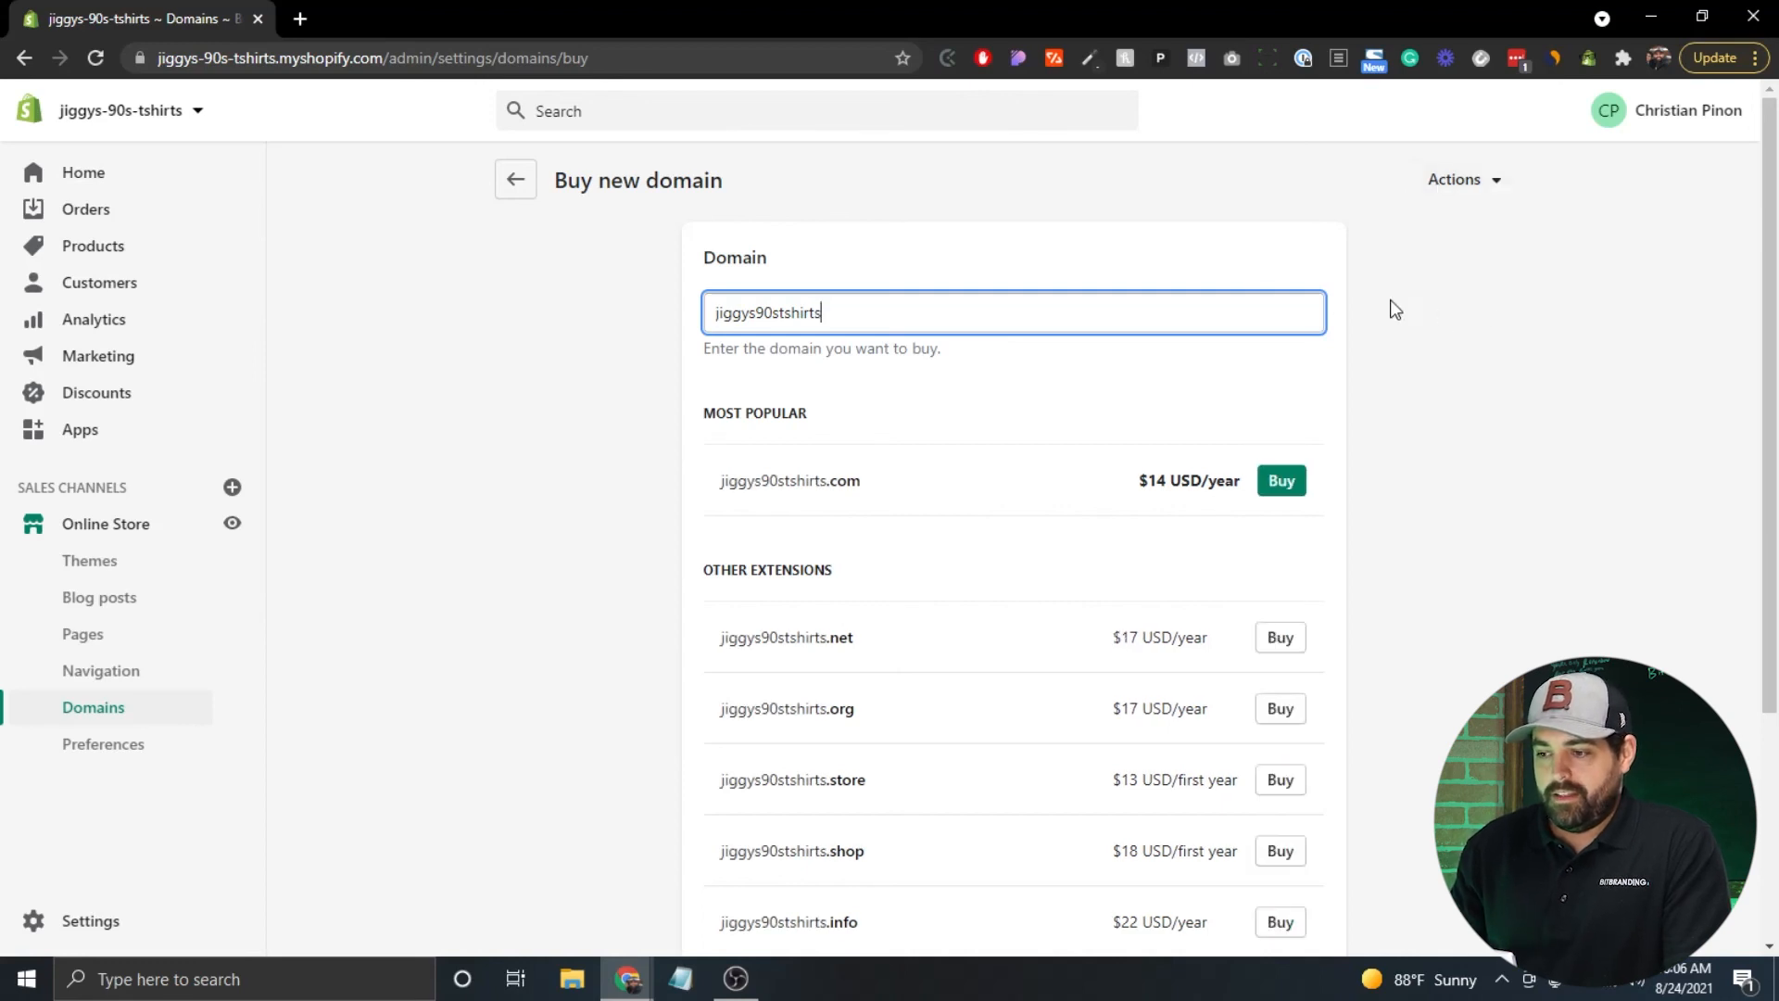
pyautogui.scroll(-1, 587, 428)
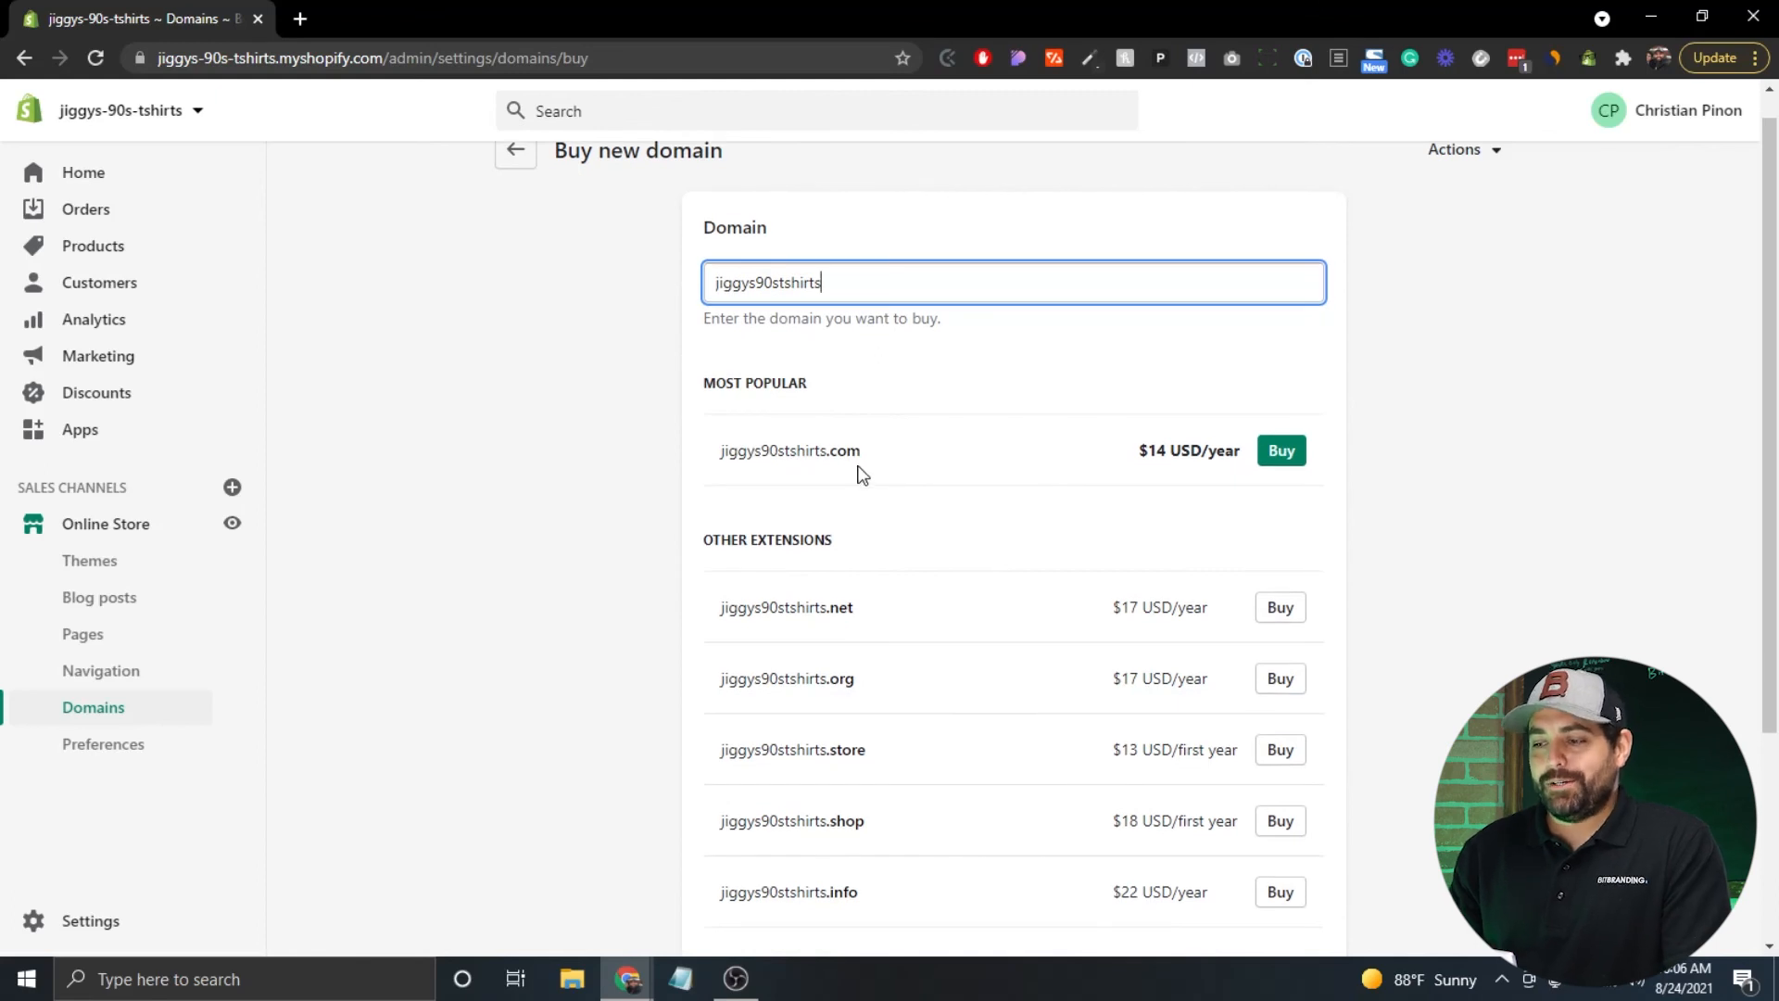